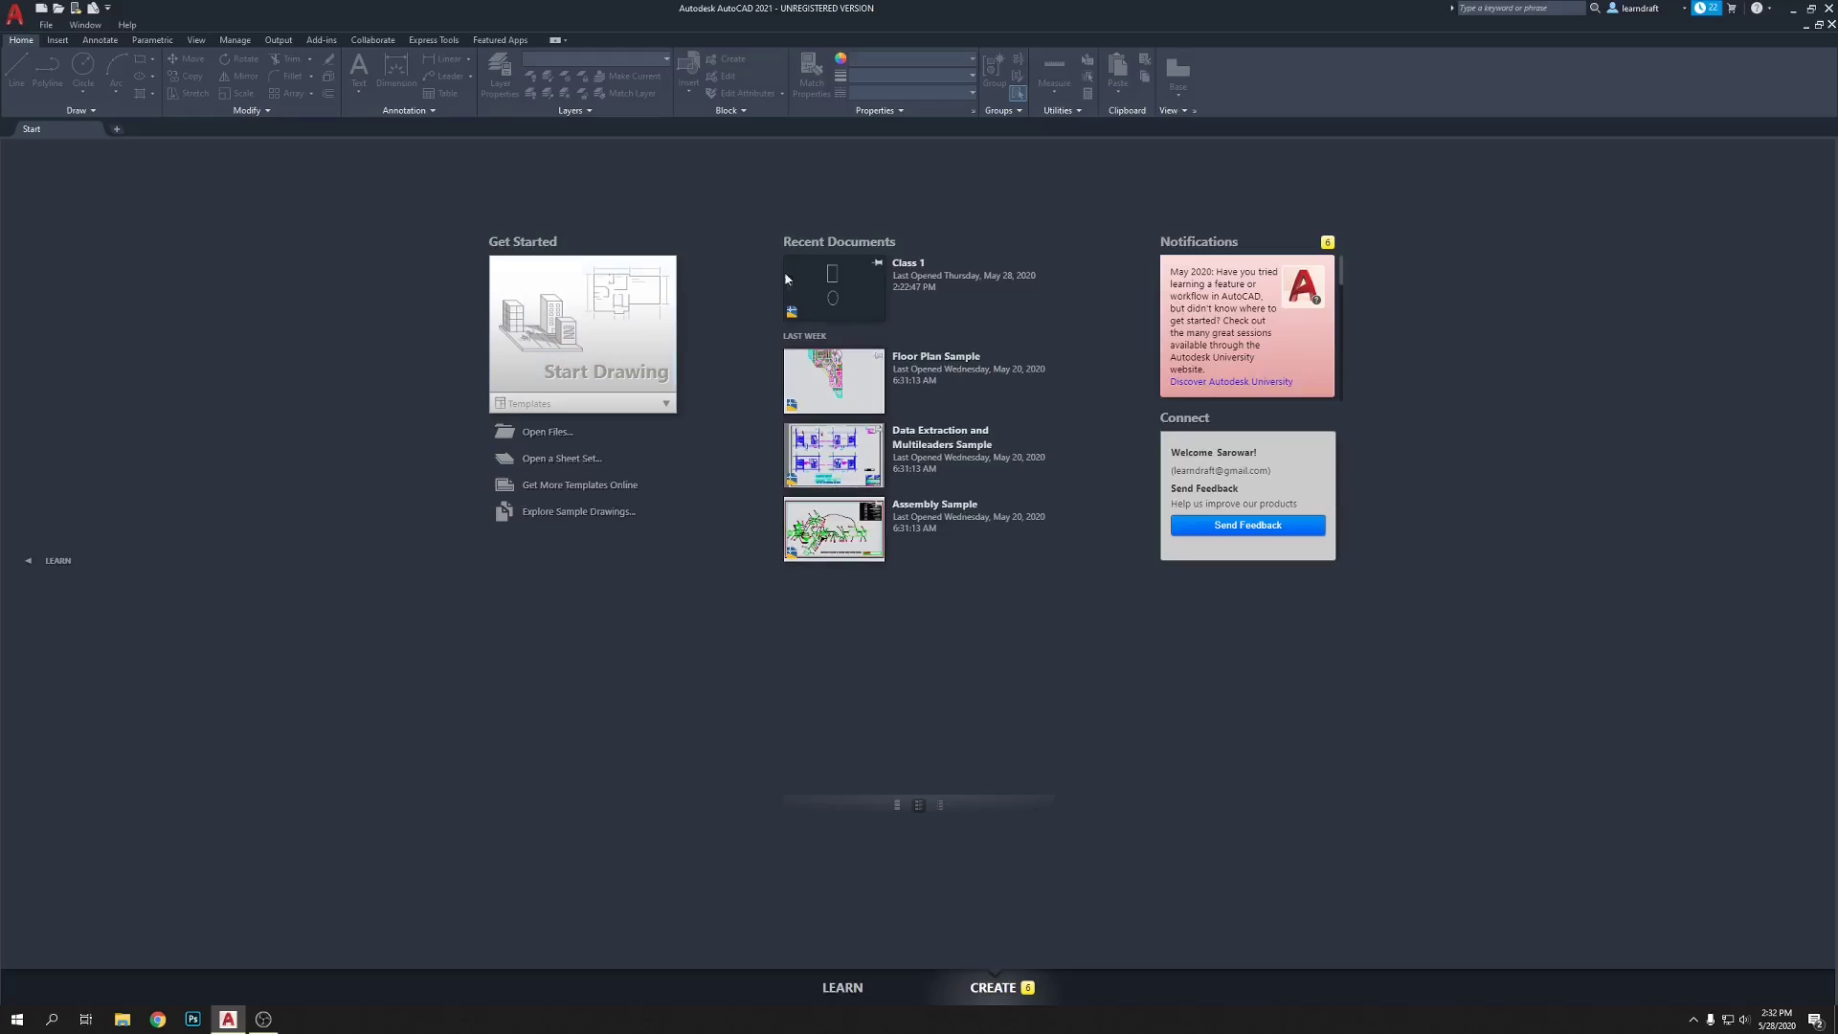
# - Open the drawing Class 1 from the AutoCAD 2021 Tutorials folder on drive D
pyautogui.click(46, 25)
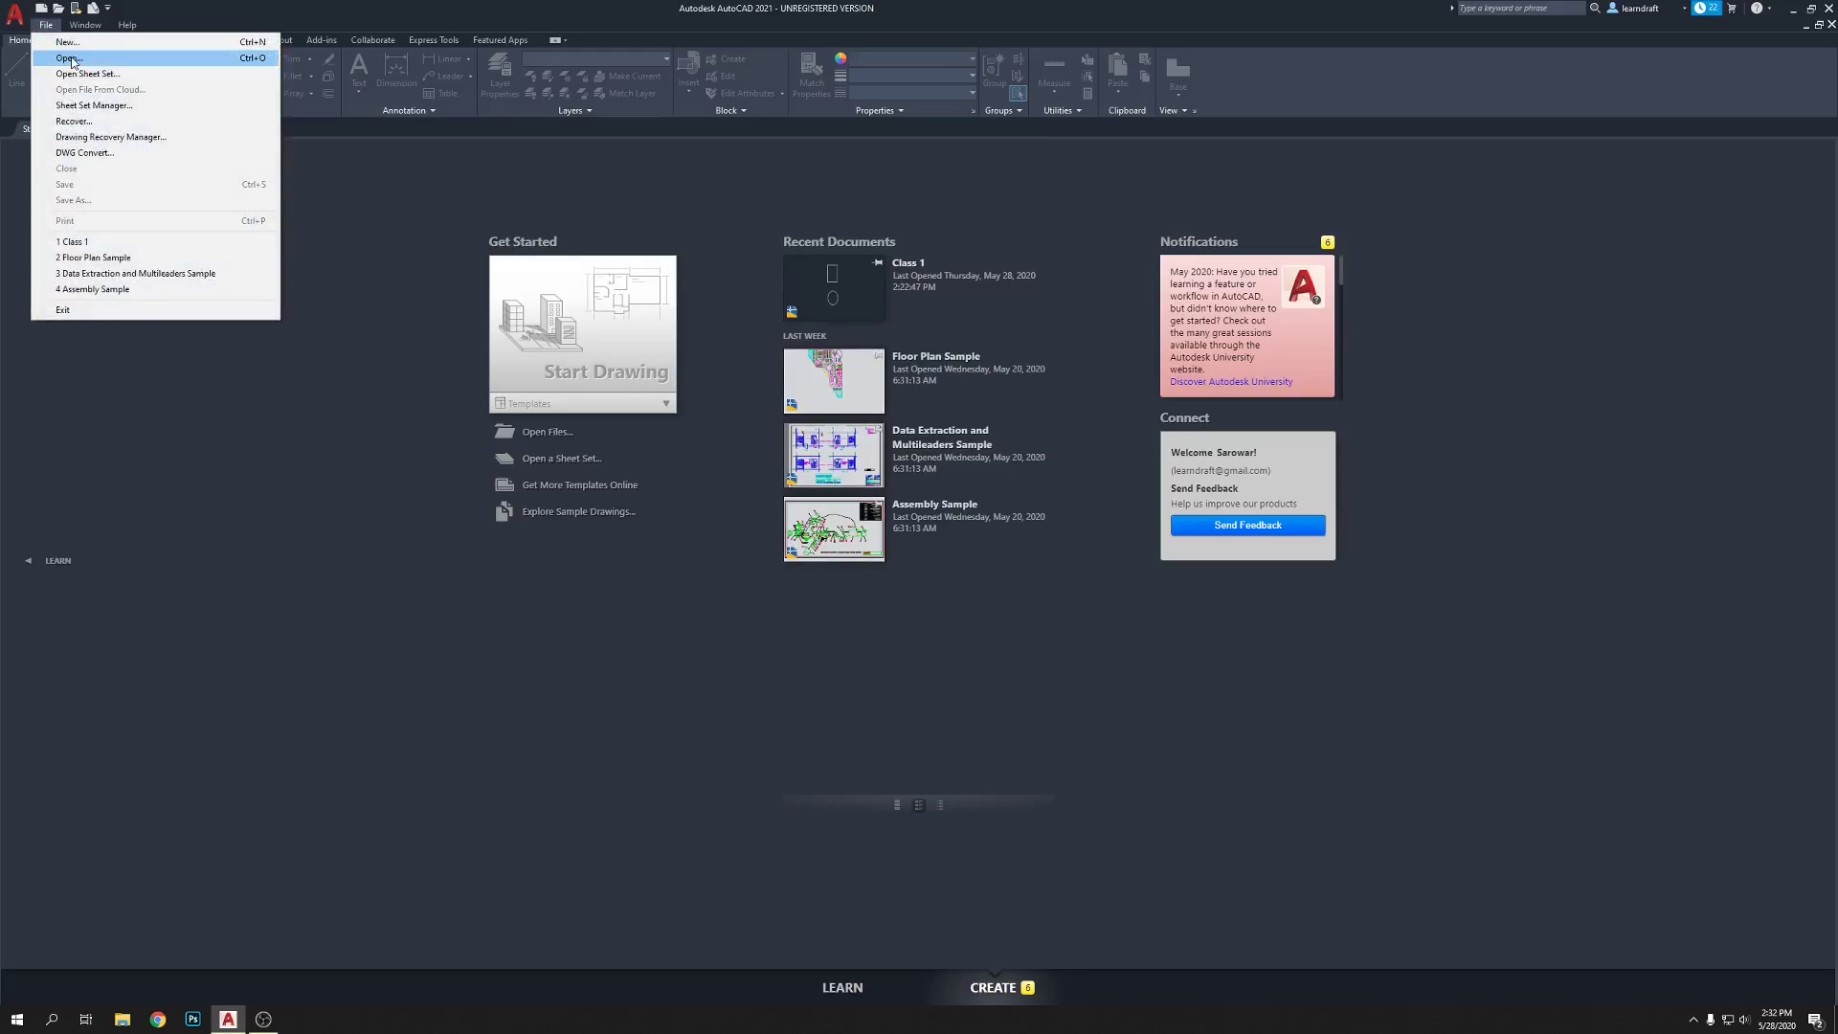
pyautogui.click(69, 58)
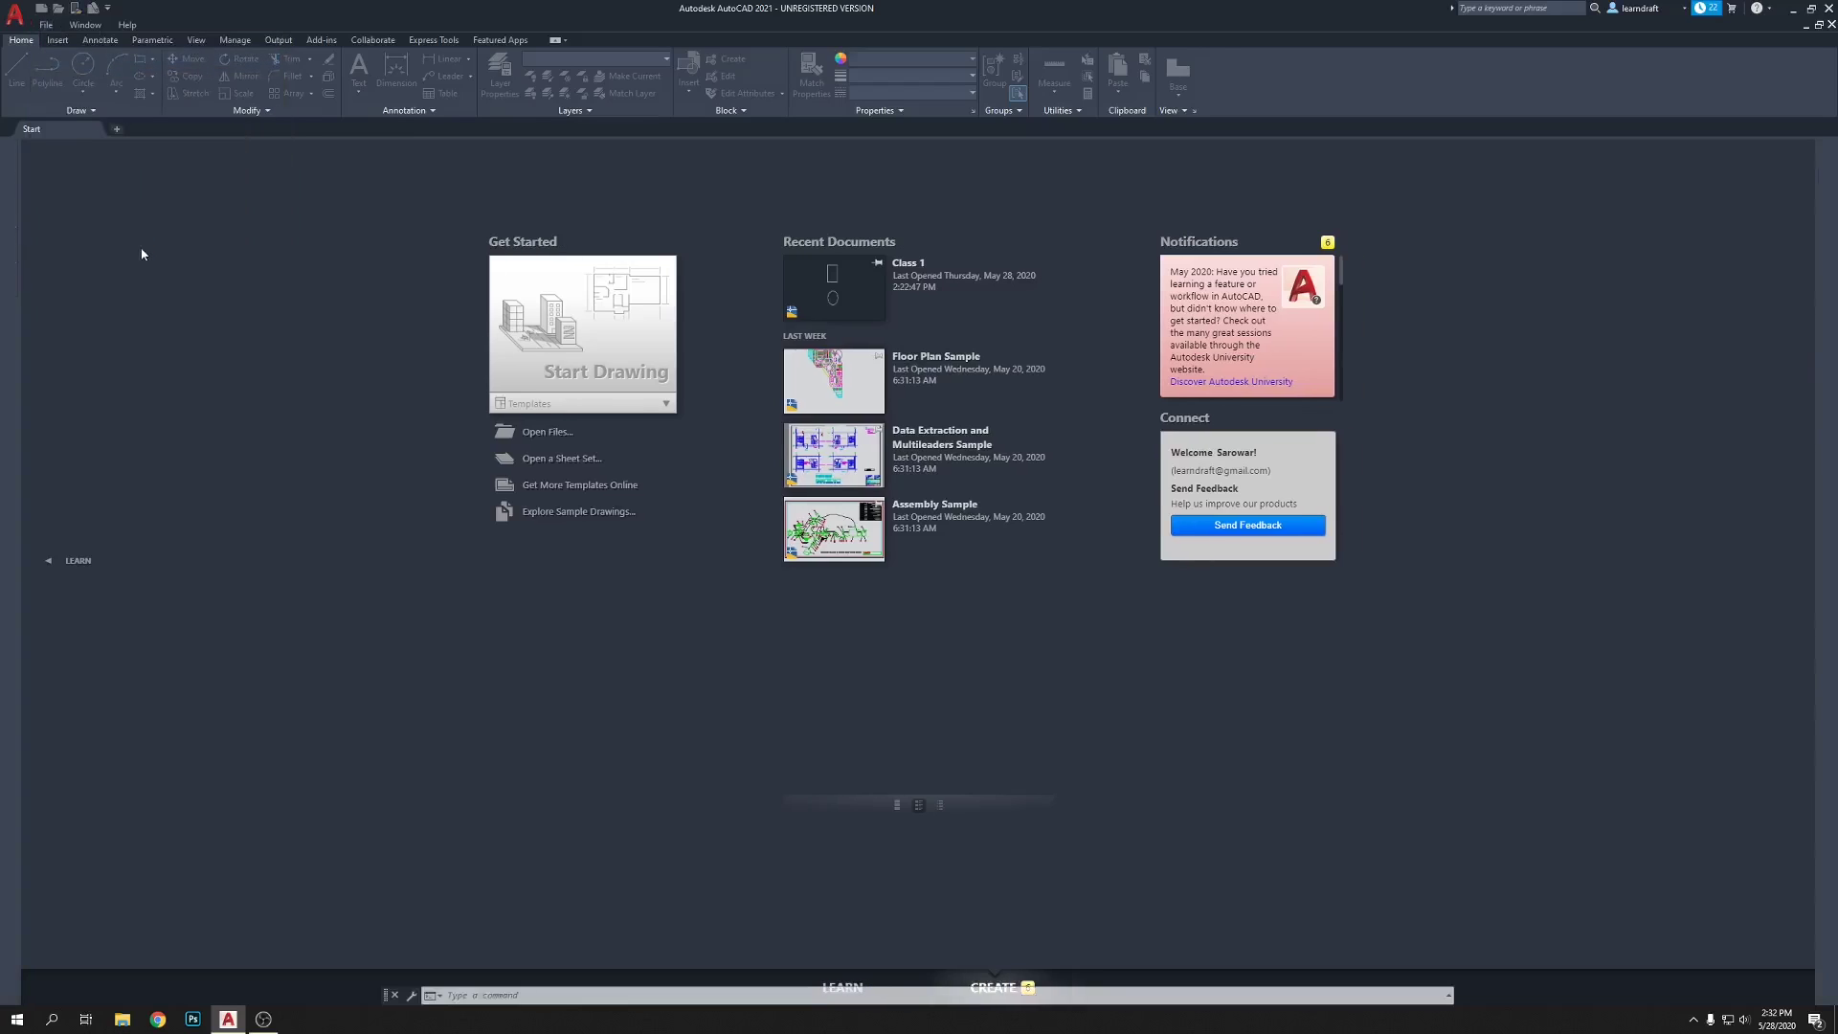
pyautogui.click(869, 353)
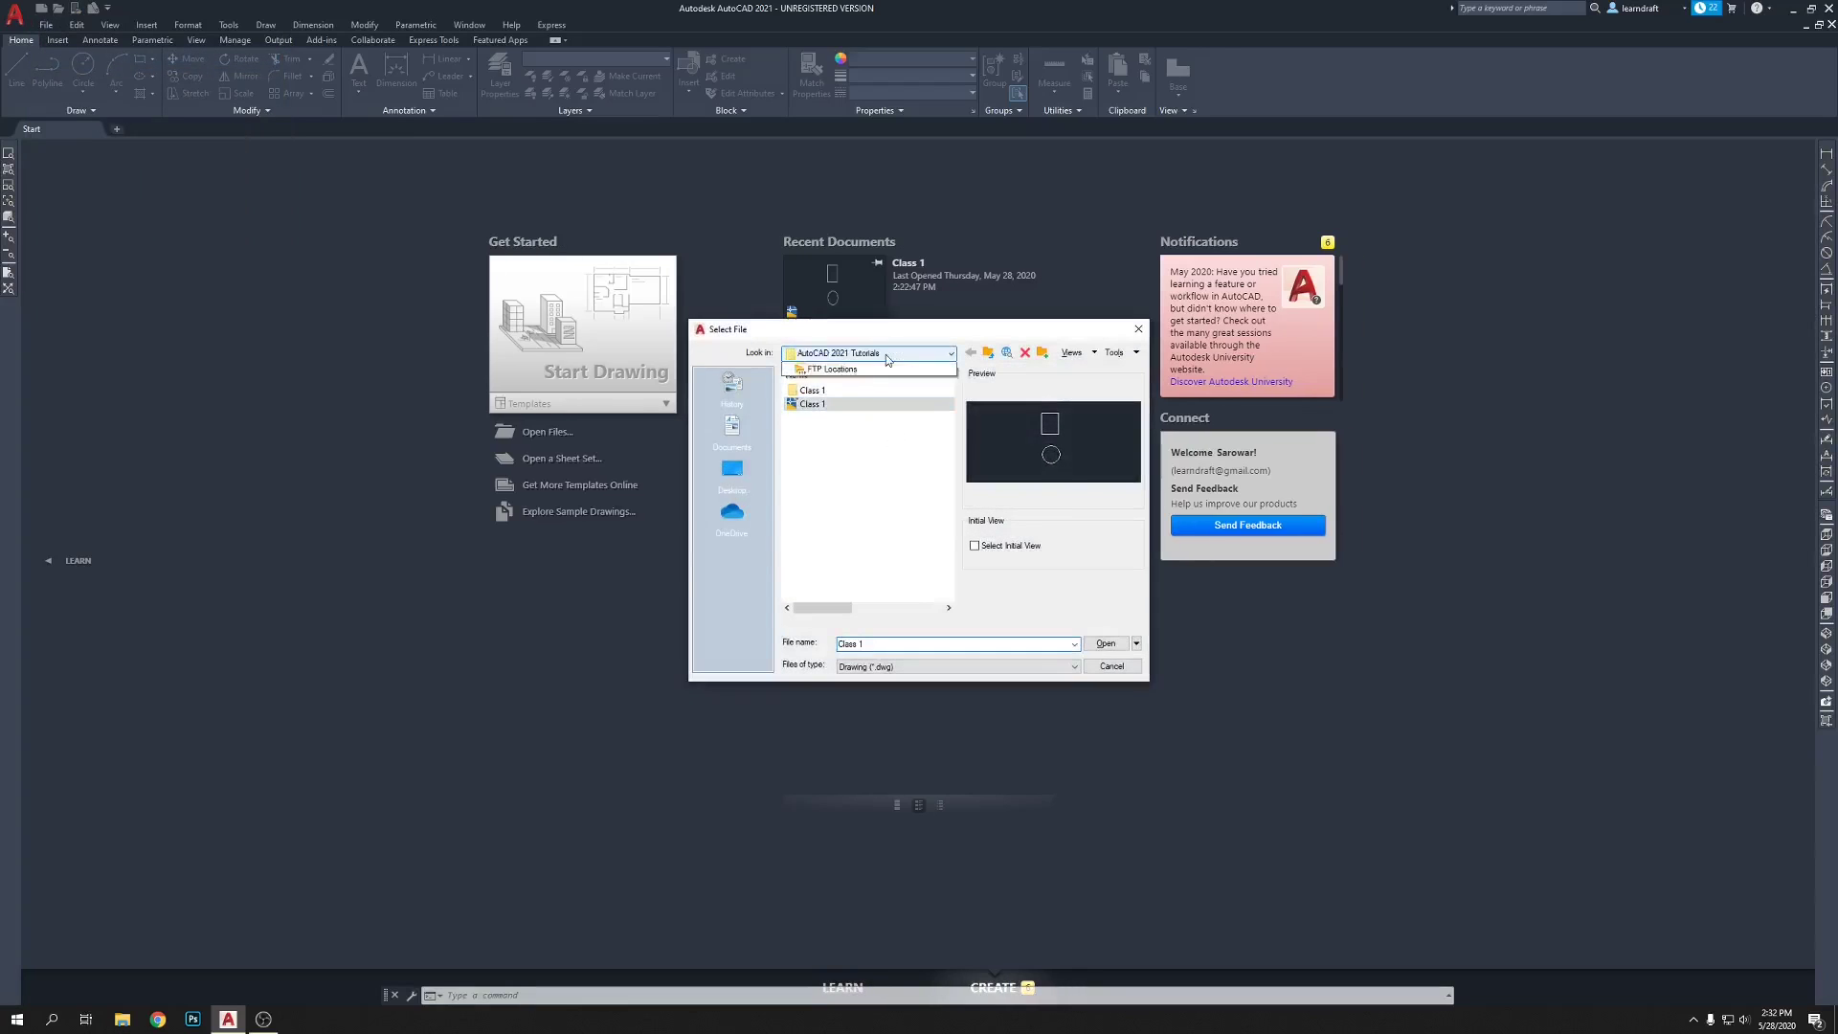
pyautogui.click(875, 403)
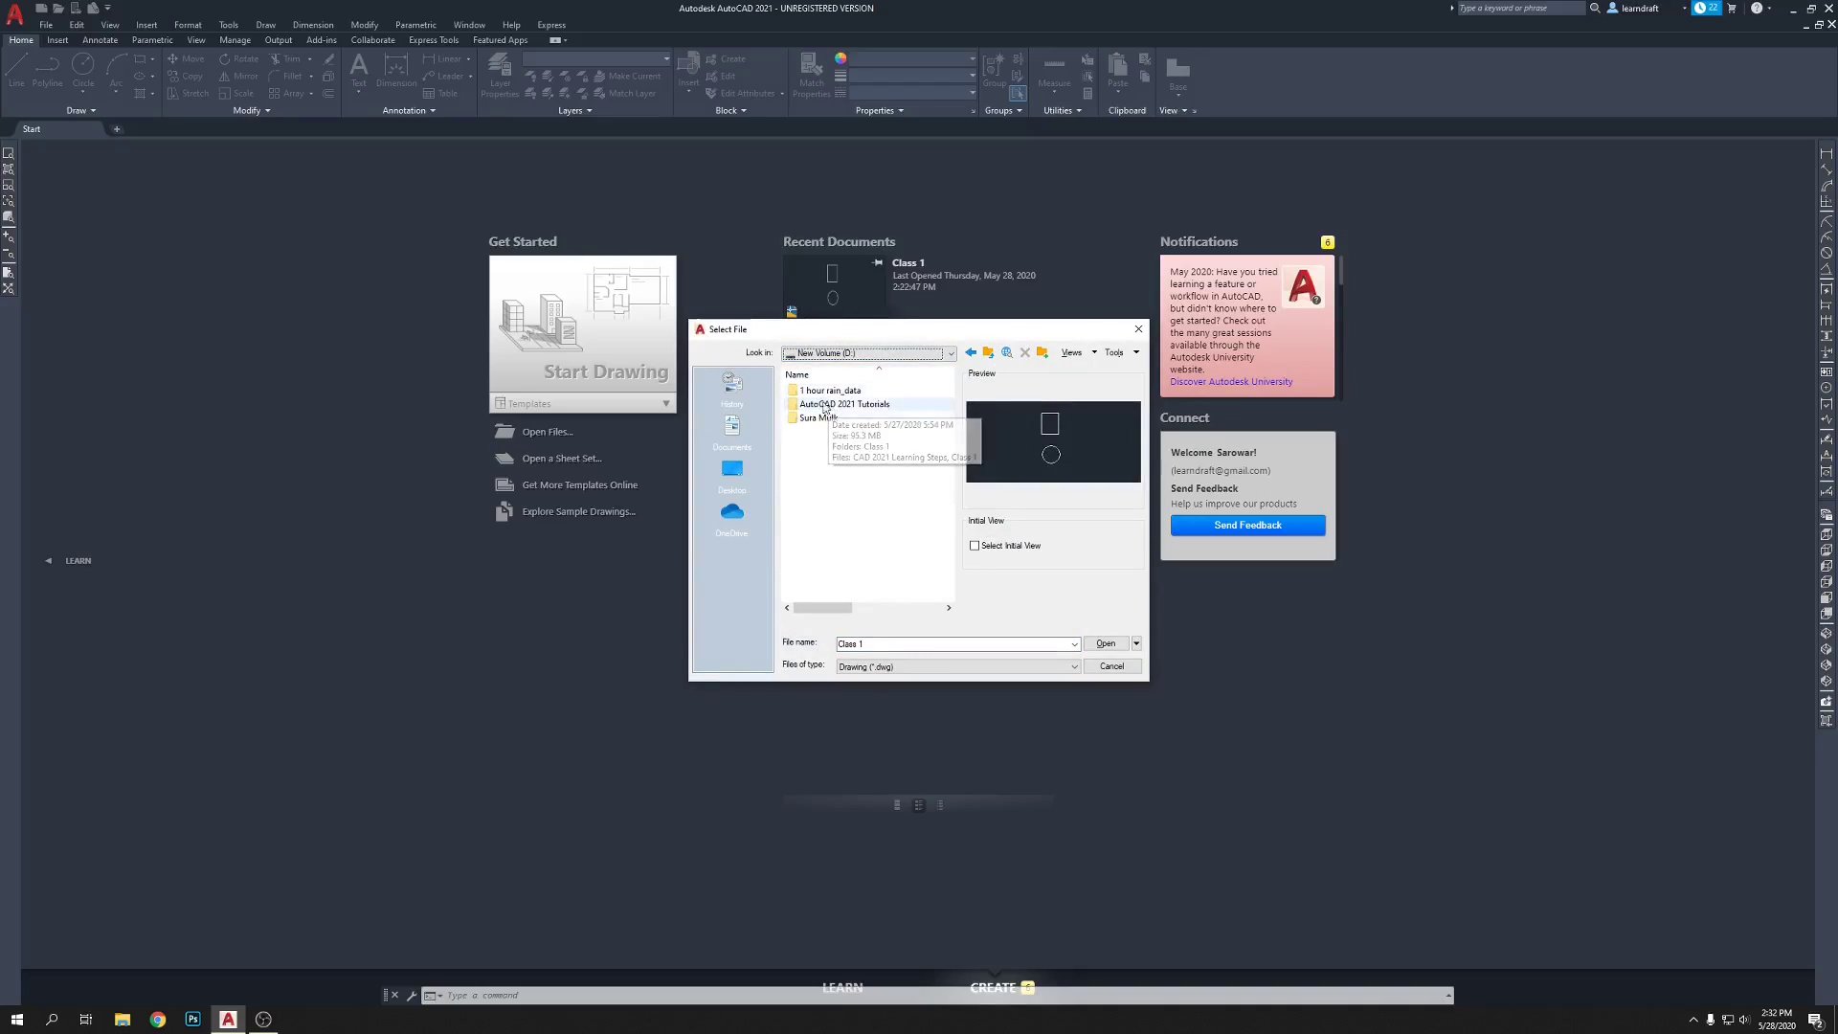
pyautogui.doubleClick(896, 405)
pyautogui.click(847, 403)
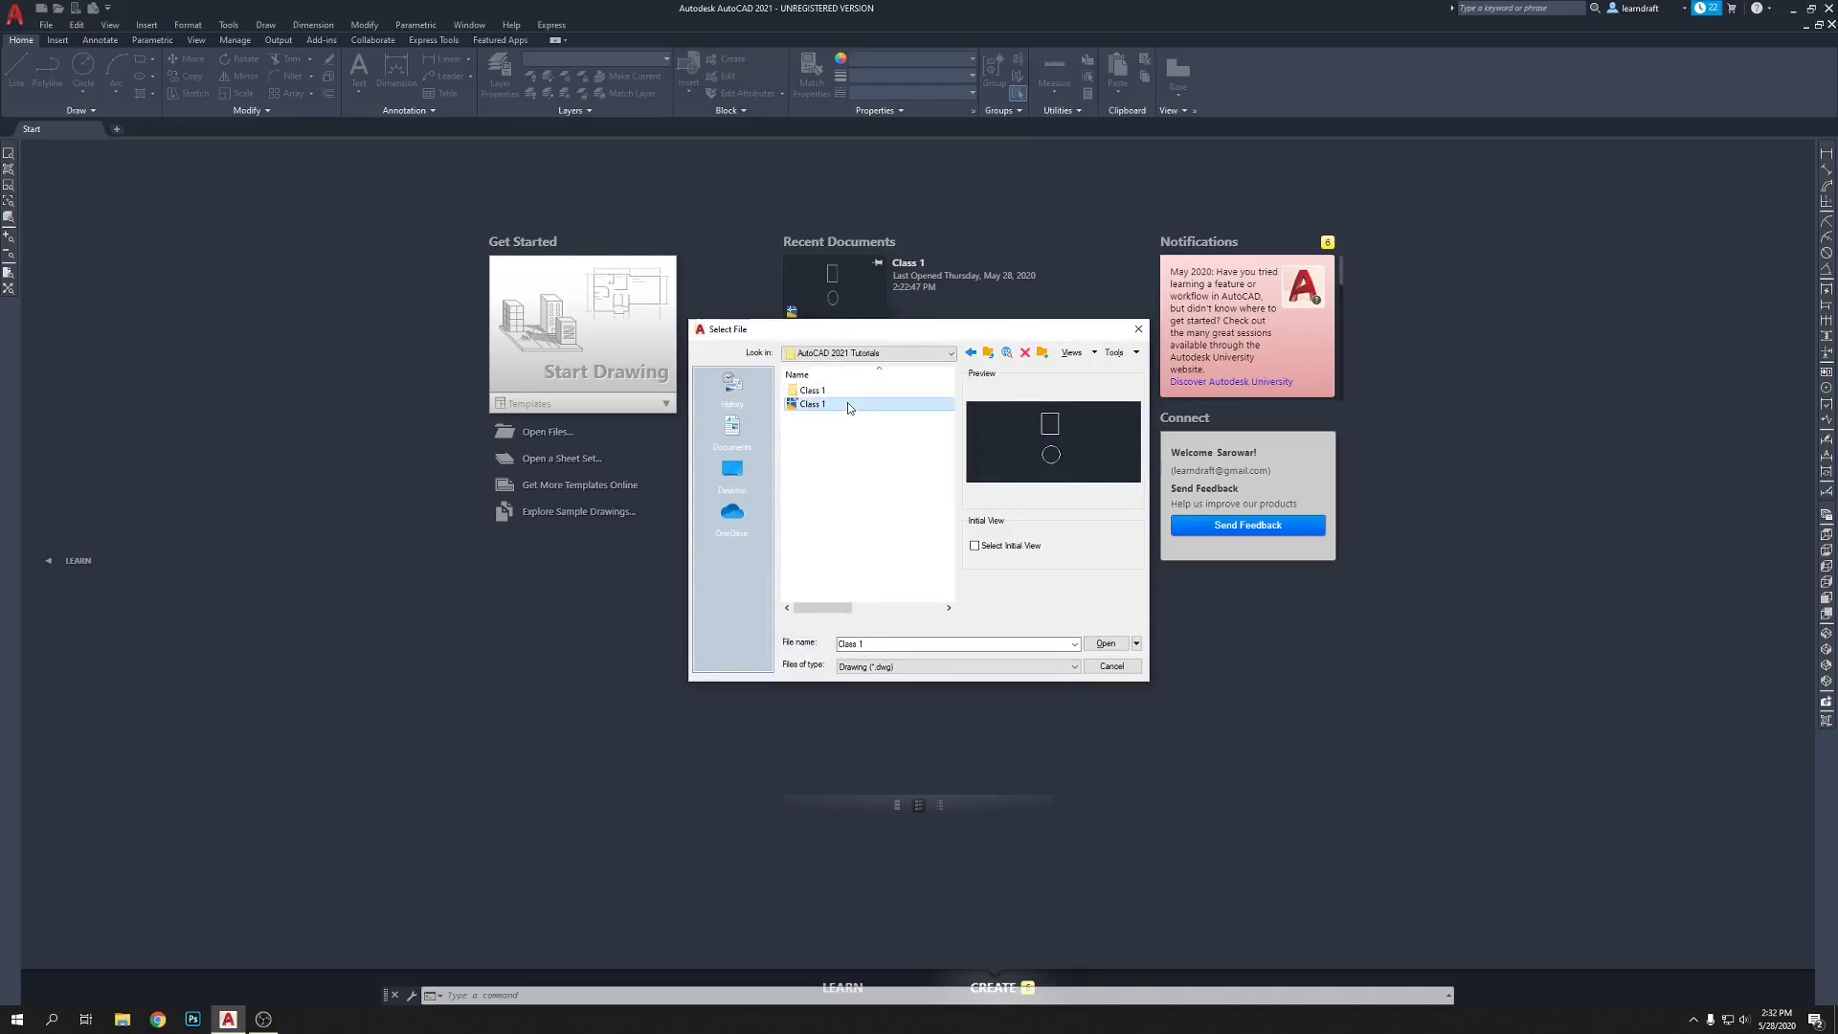
pyautogui.doubleClick(864, 404)
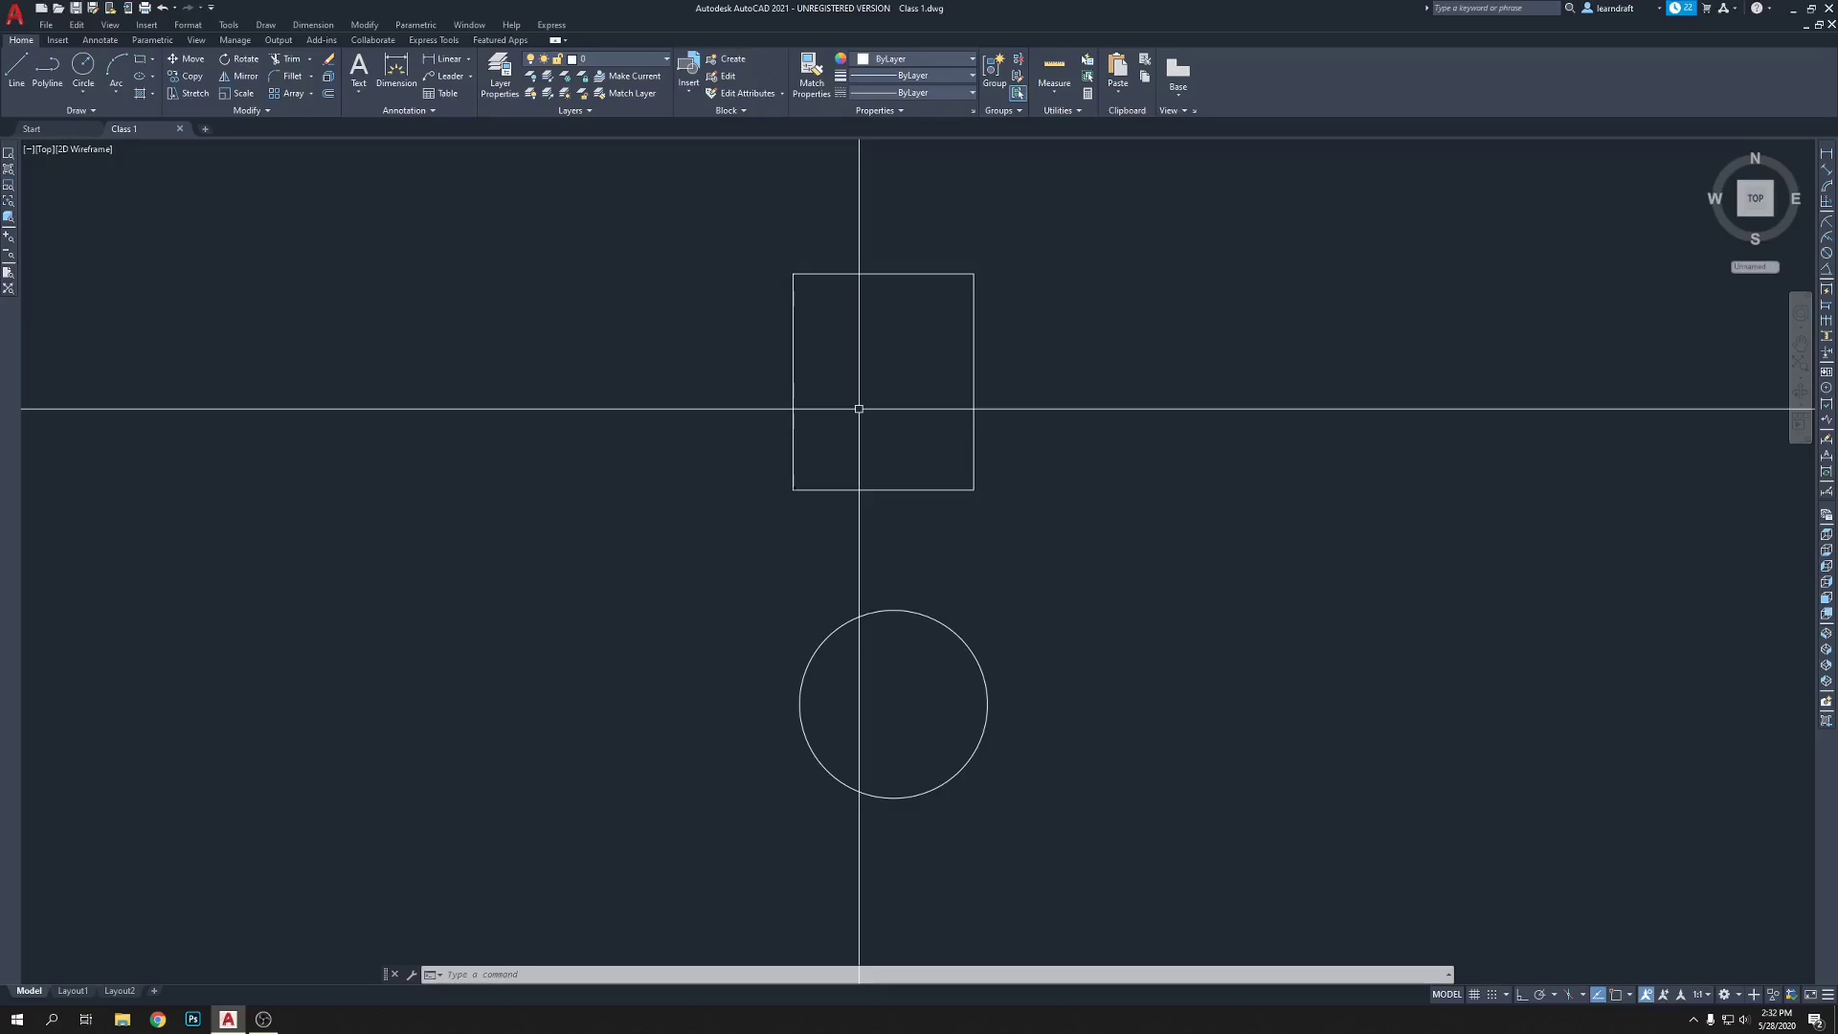
pyautogui.hotkey('ctrl', 'shift', 's')
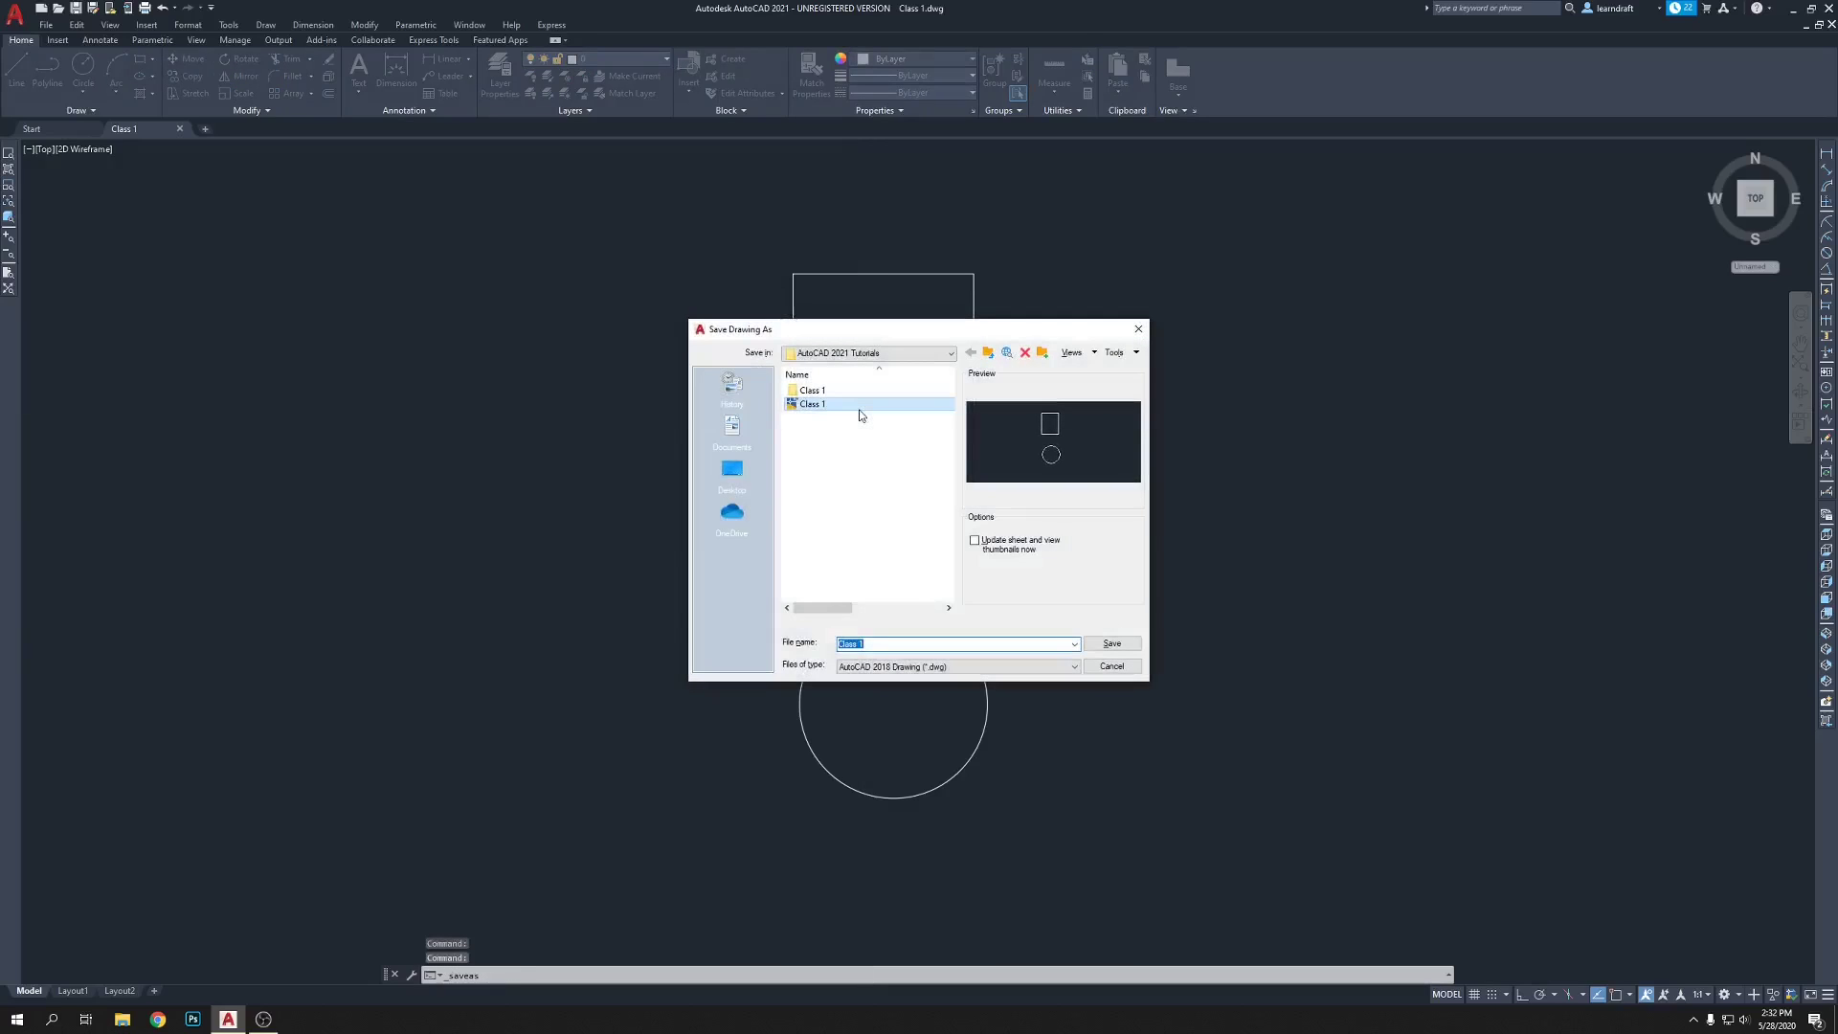
pyautogui.press('Escape')
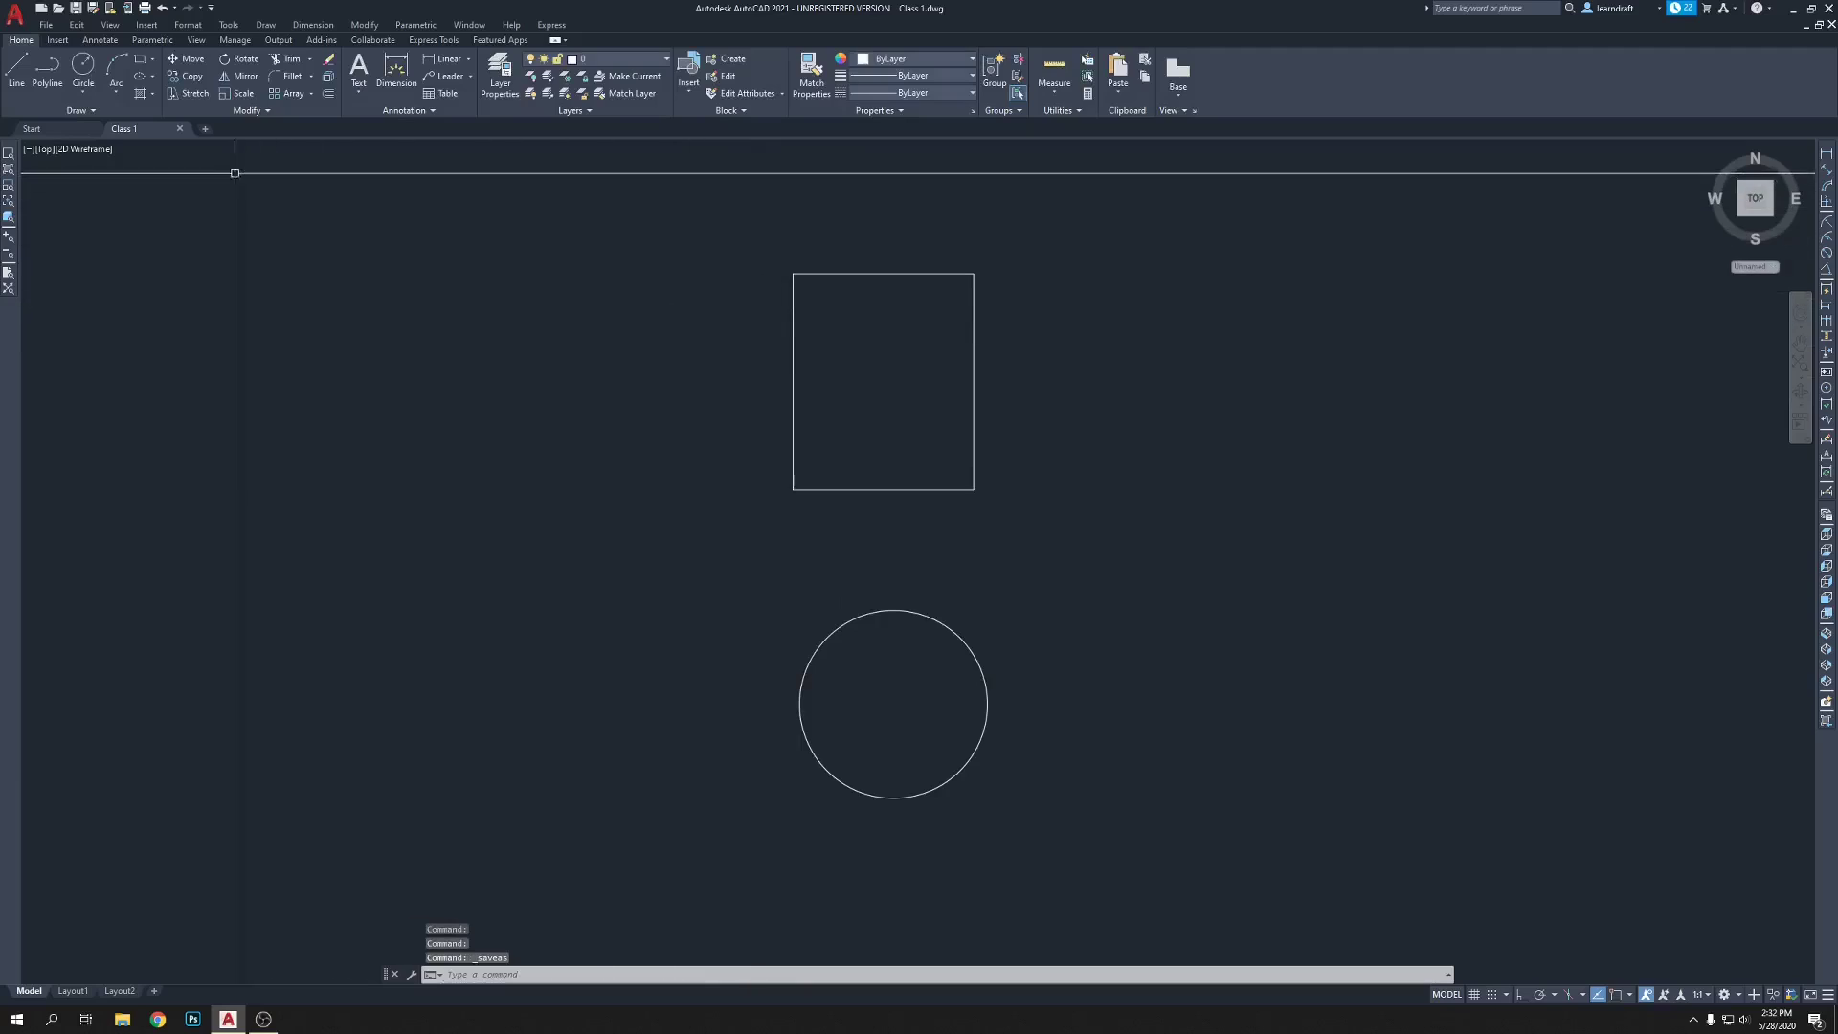
pyautogui.click(46, 26)
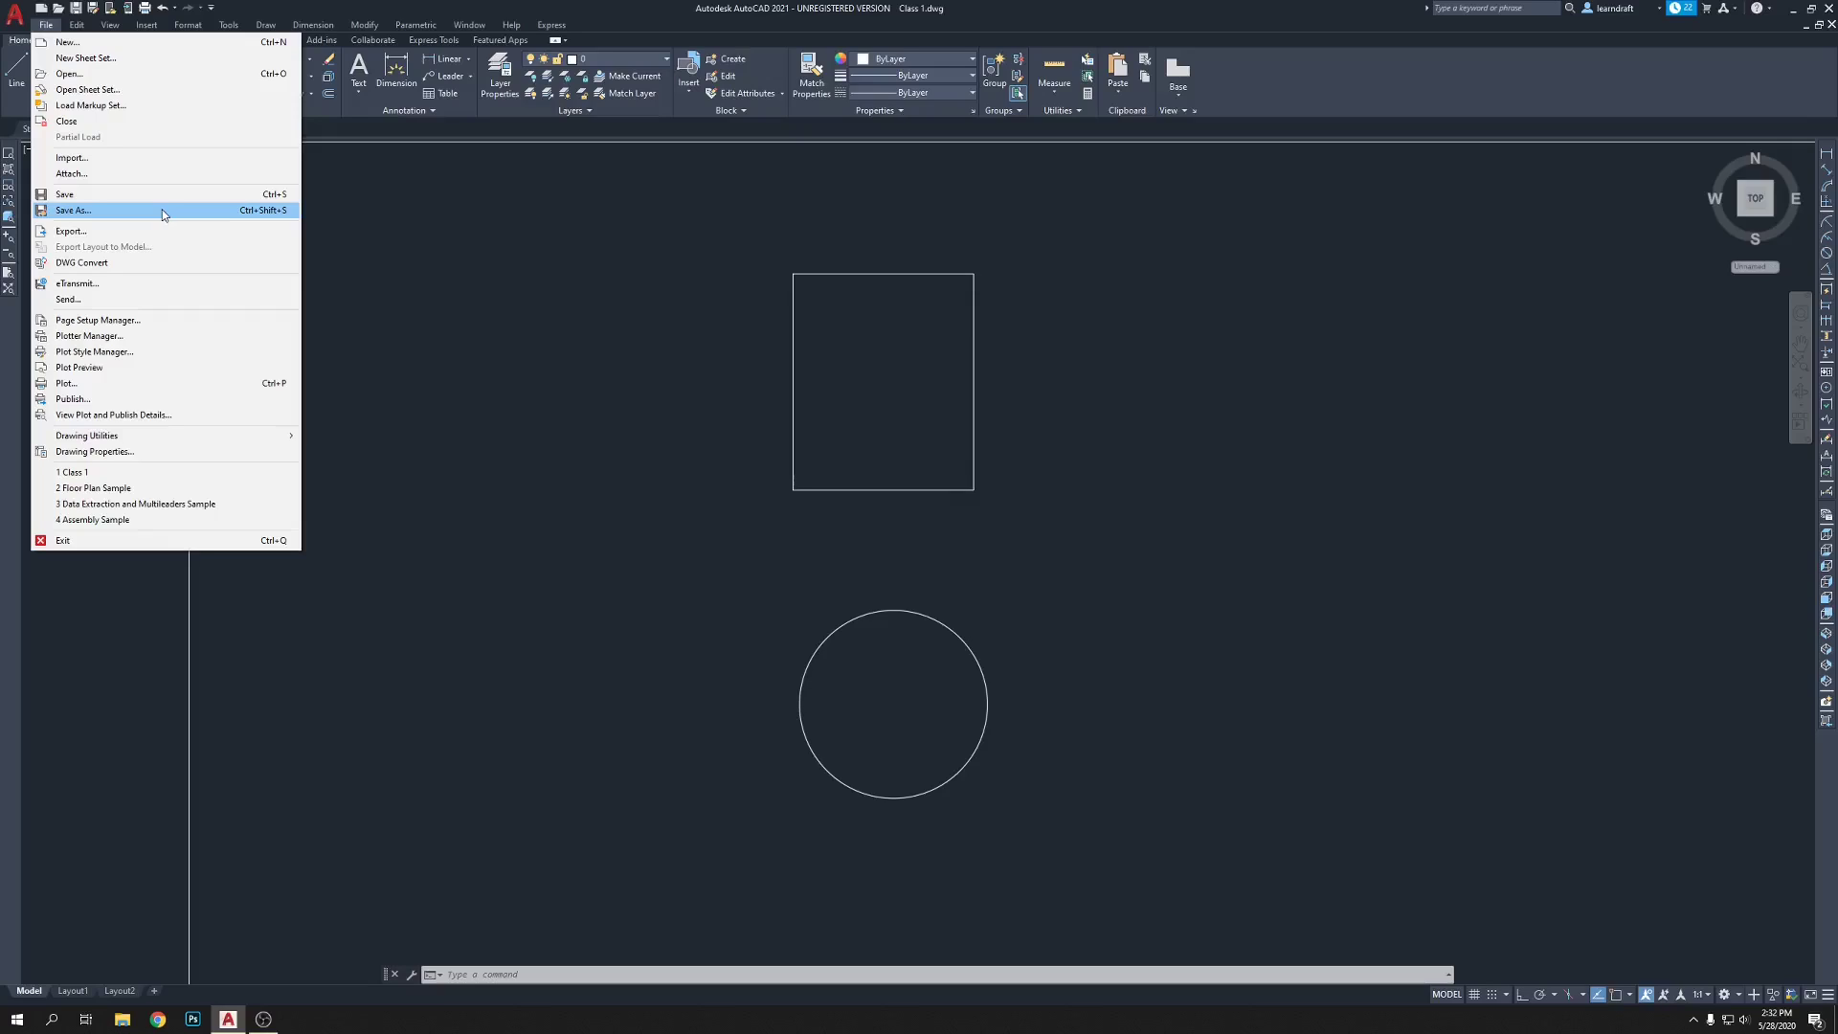
pyautogui.click(1108, 310)
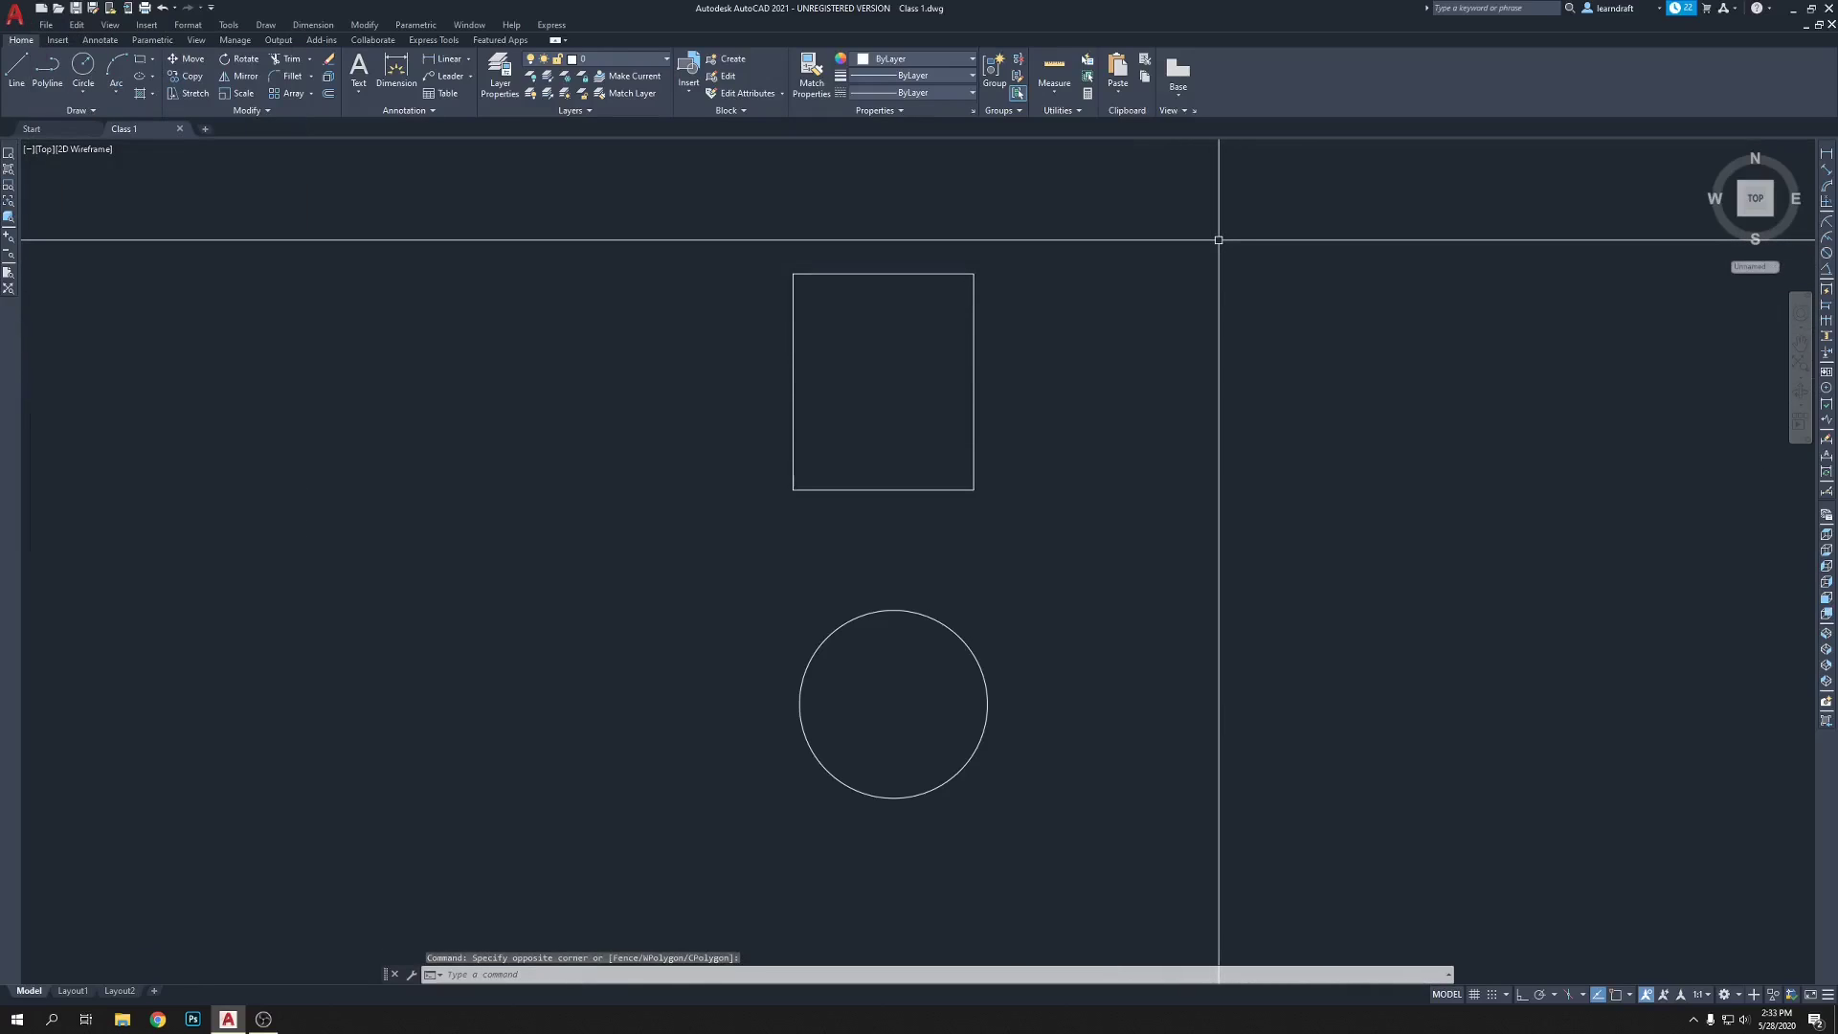
pyautogui.click(1217, 240)
# - Save a copy of the drawing in the same folder under the file name Class 2
pyautogui.hotkey('ctrl', 'shift', 's')
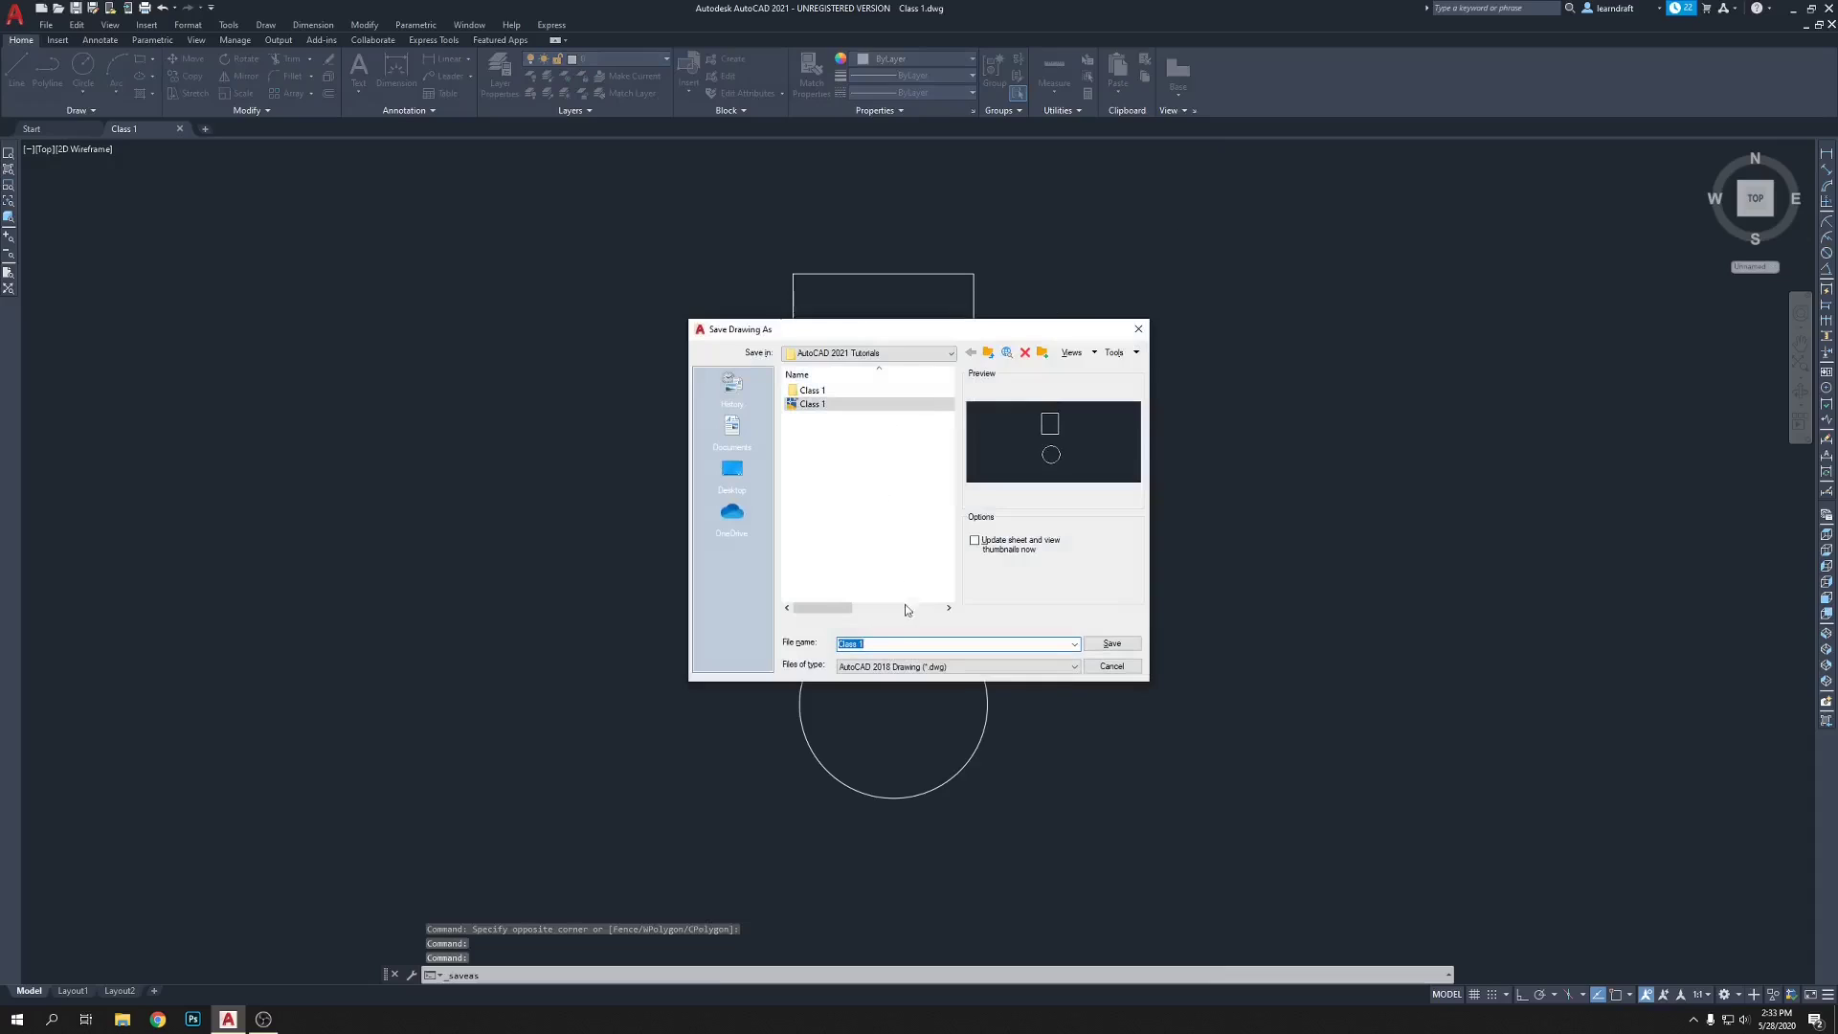
pyautogui.write('Class 2')
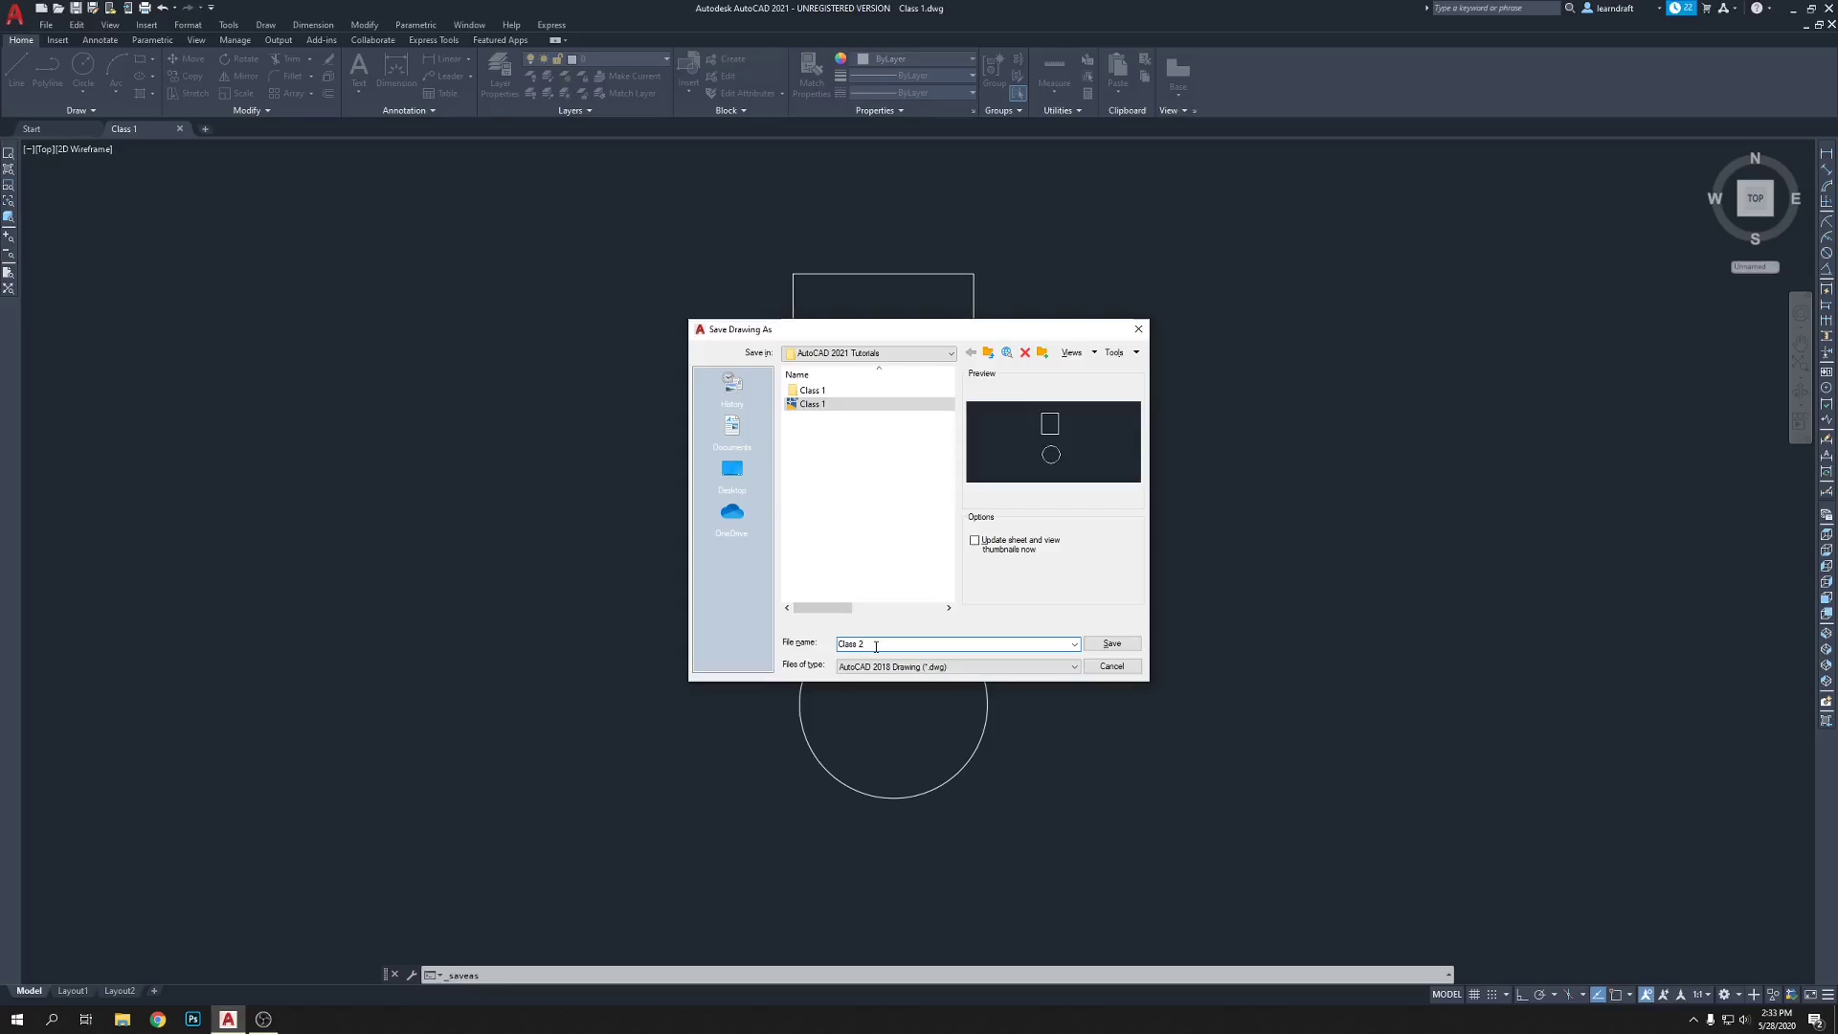
pyautogui.press('Return')
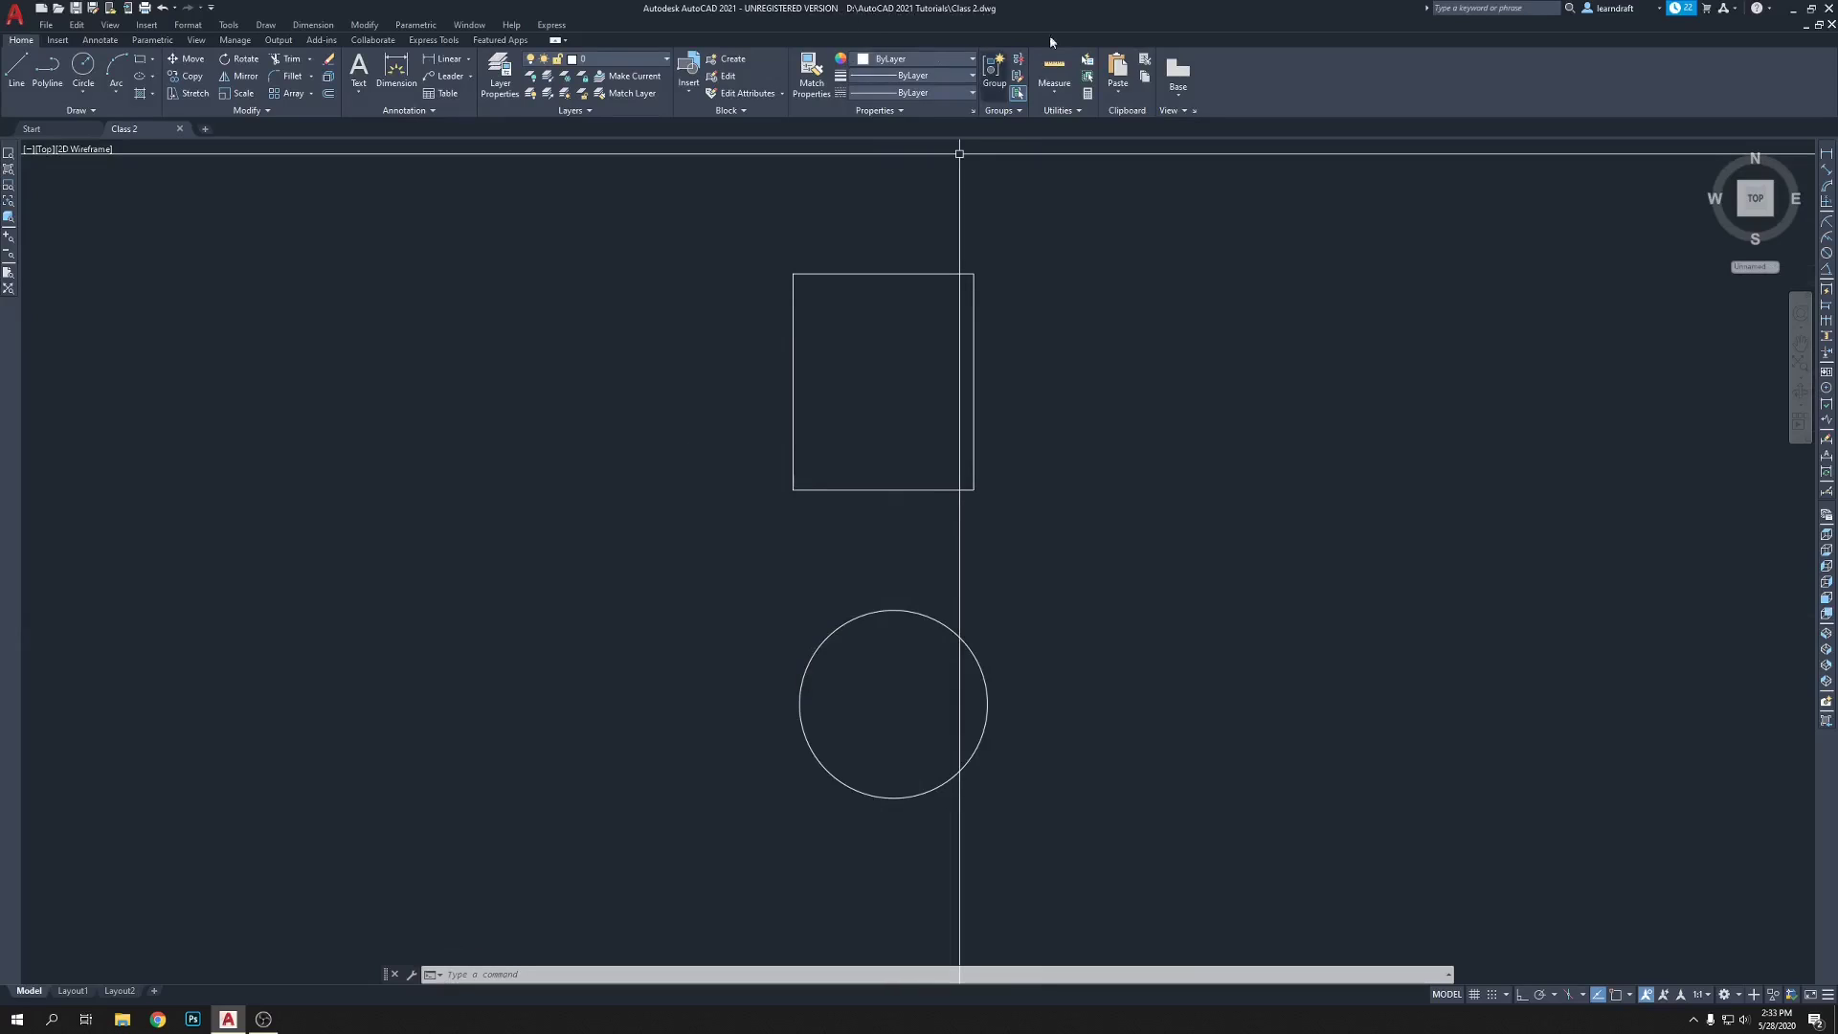
# - Select the rectangle and the circle one by one, and clear the selection
pyautogui.moveTo(1046, 376); pyautogui.dragTo(1035, 373, button='middle')
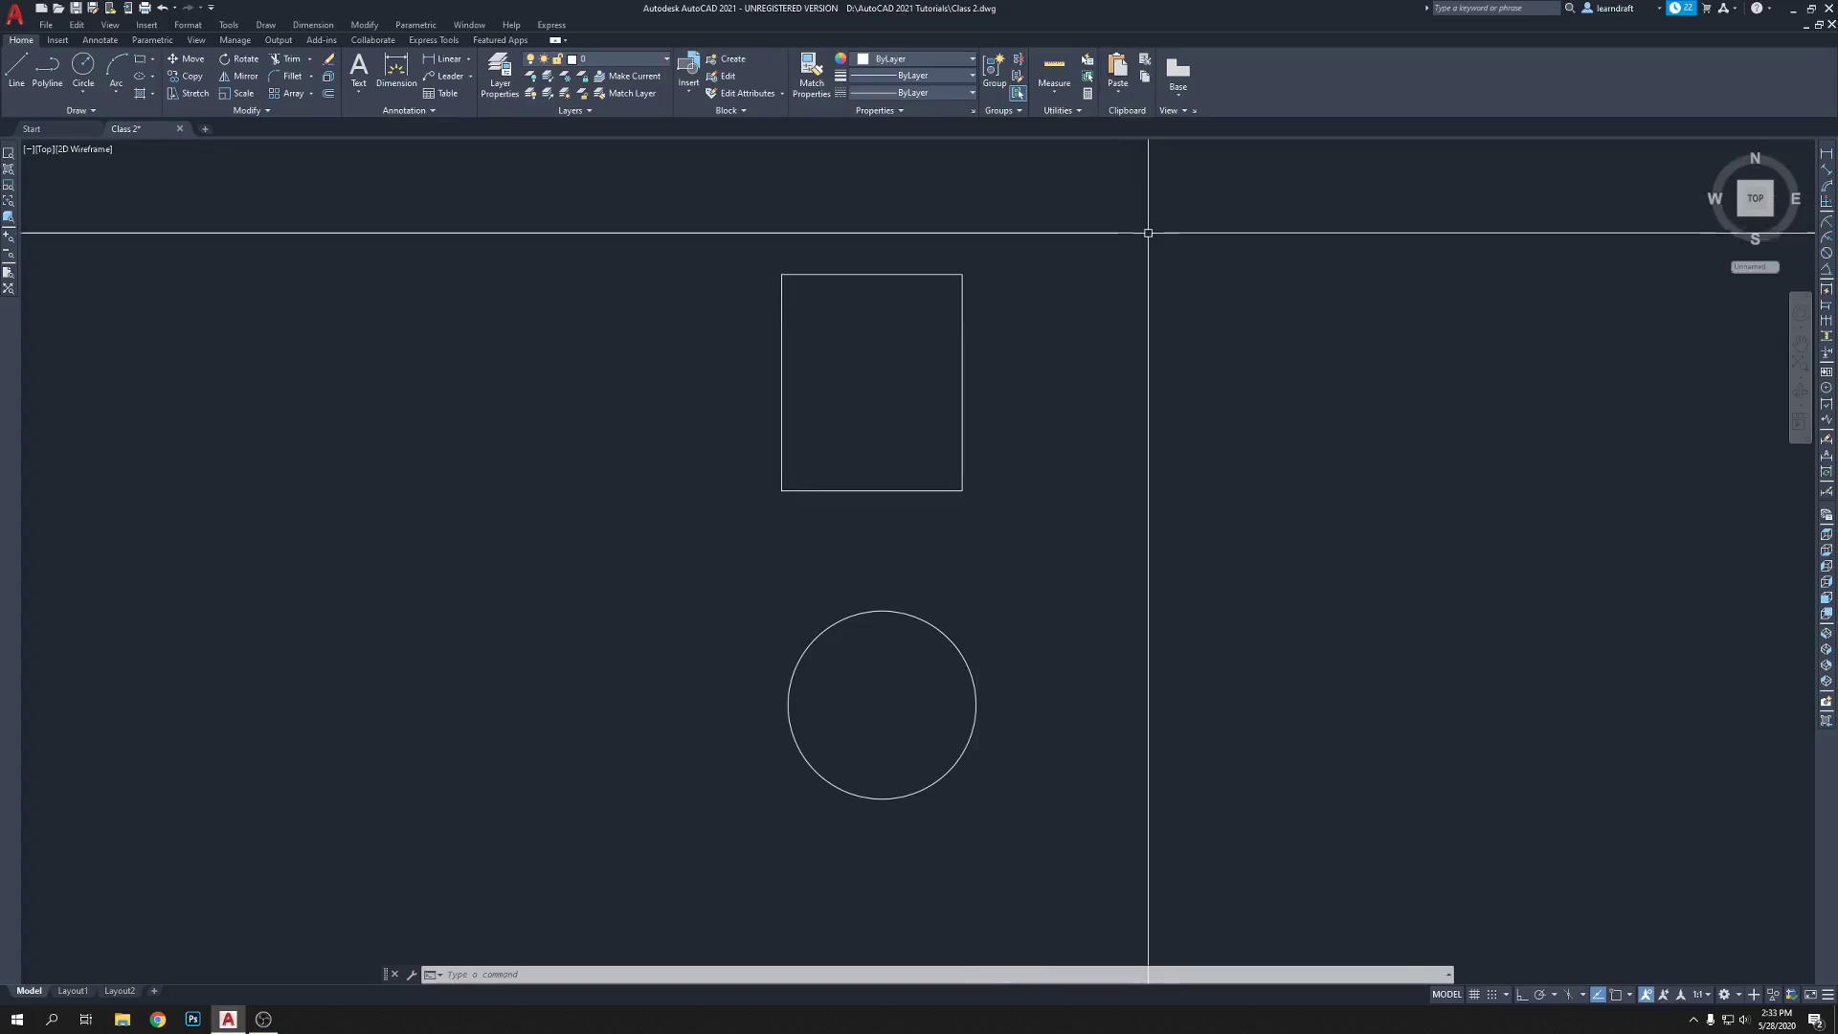
pyautogui.moveTo(1106, 253); pyautogui.dragTo(1090, 264, button='middle')
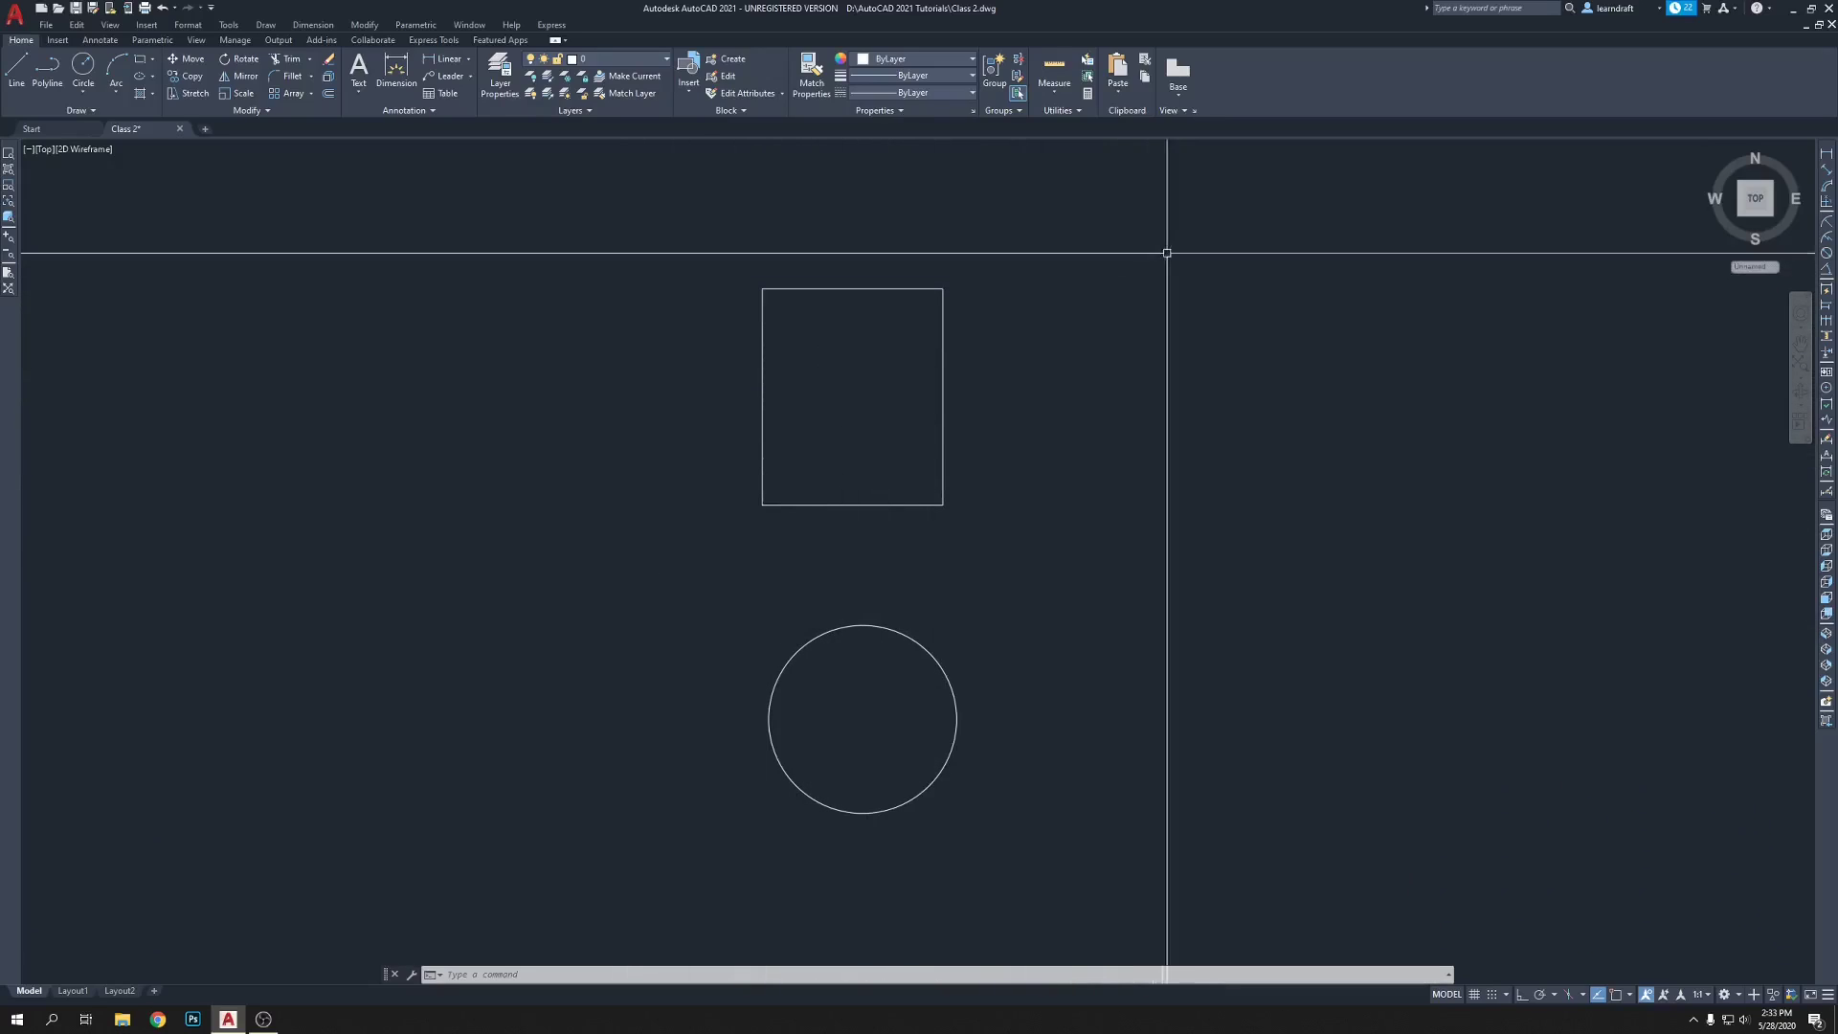
pyautogui.click(883, 286)
pyautogui.click(903, 632)
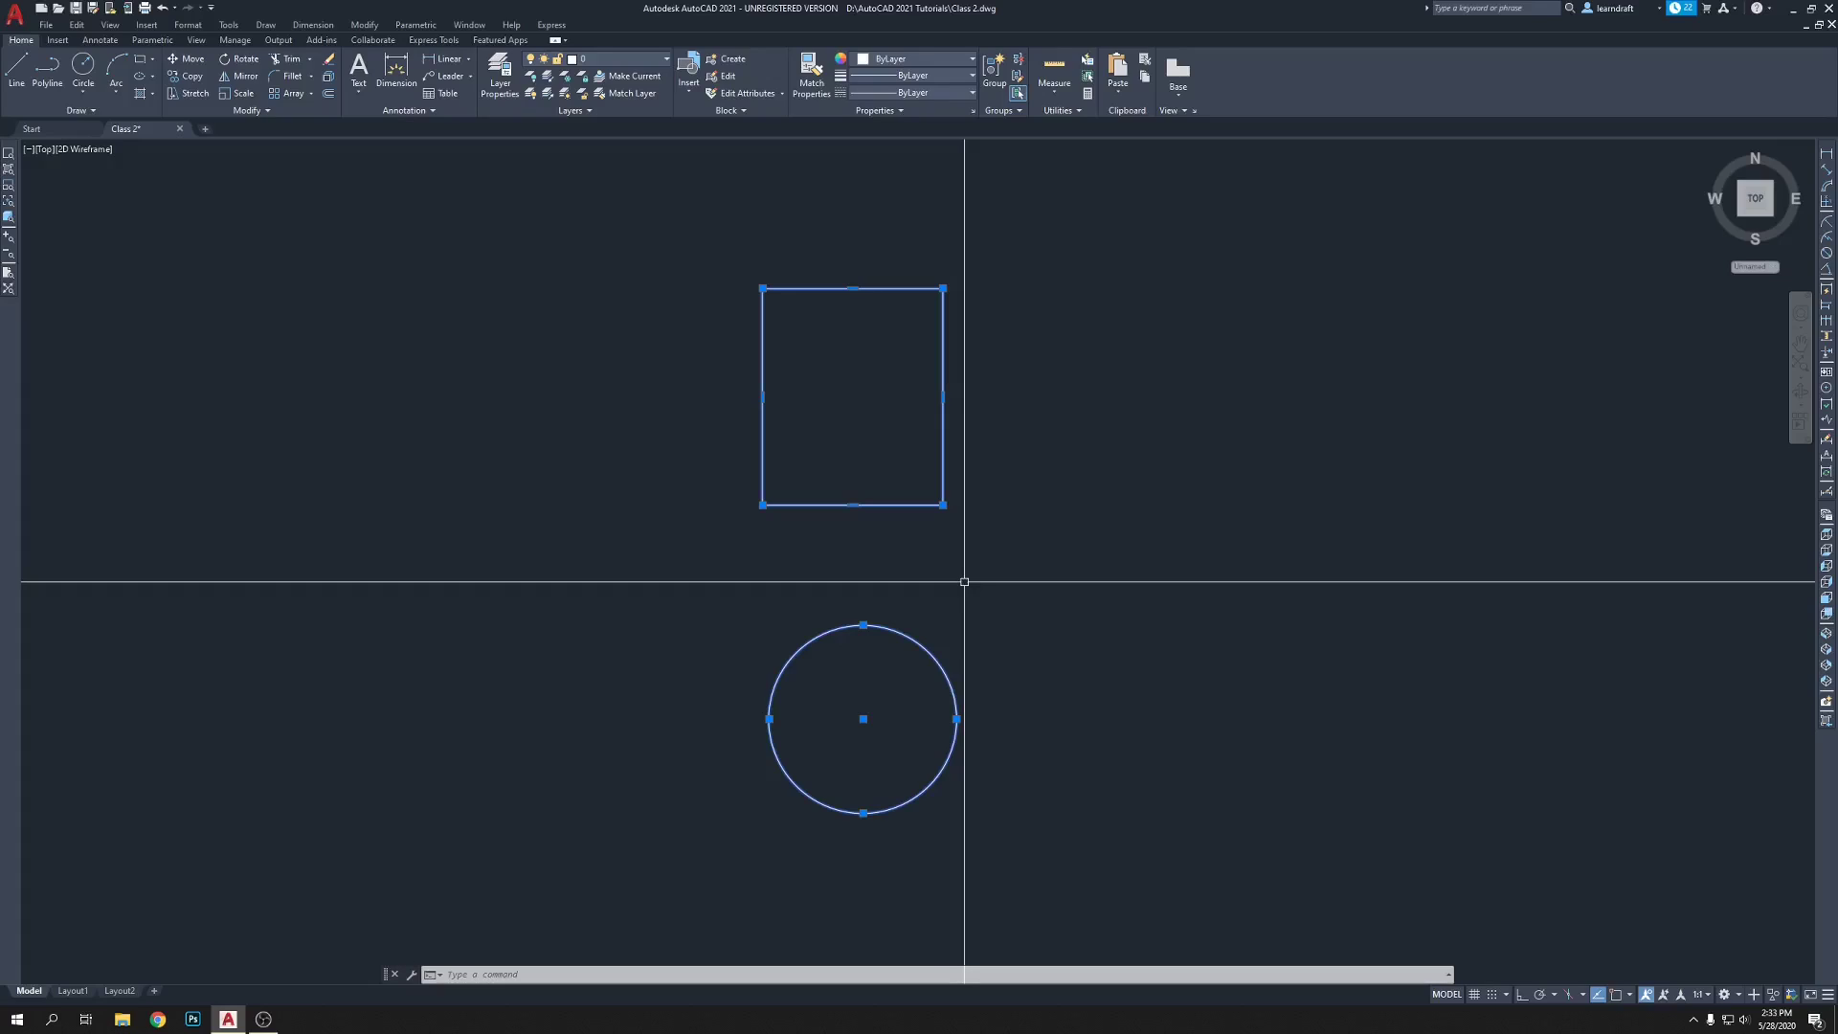
pyautogui.press('Escape')
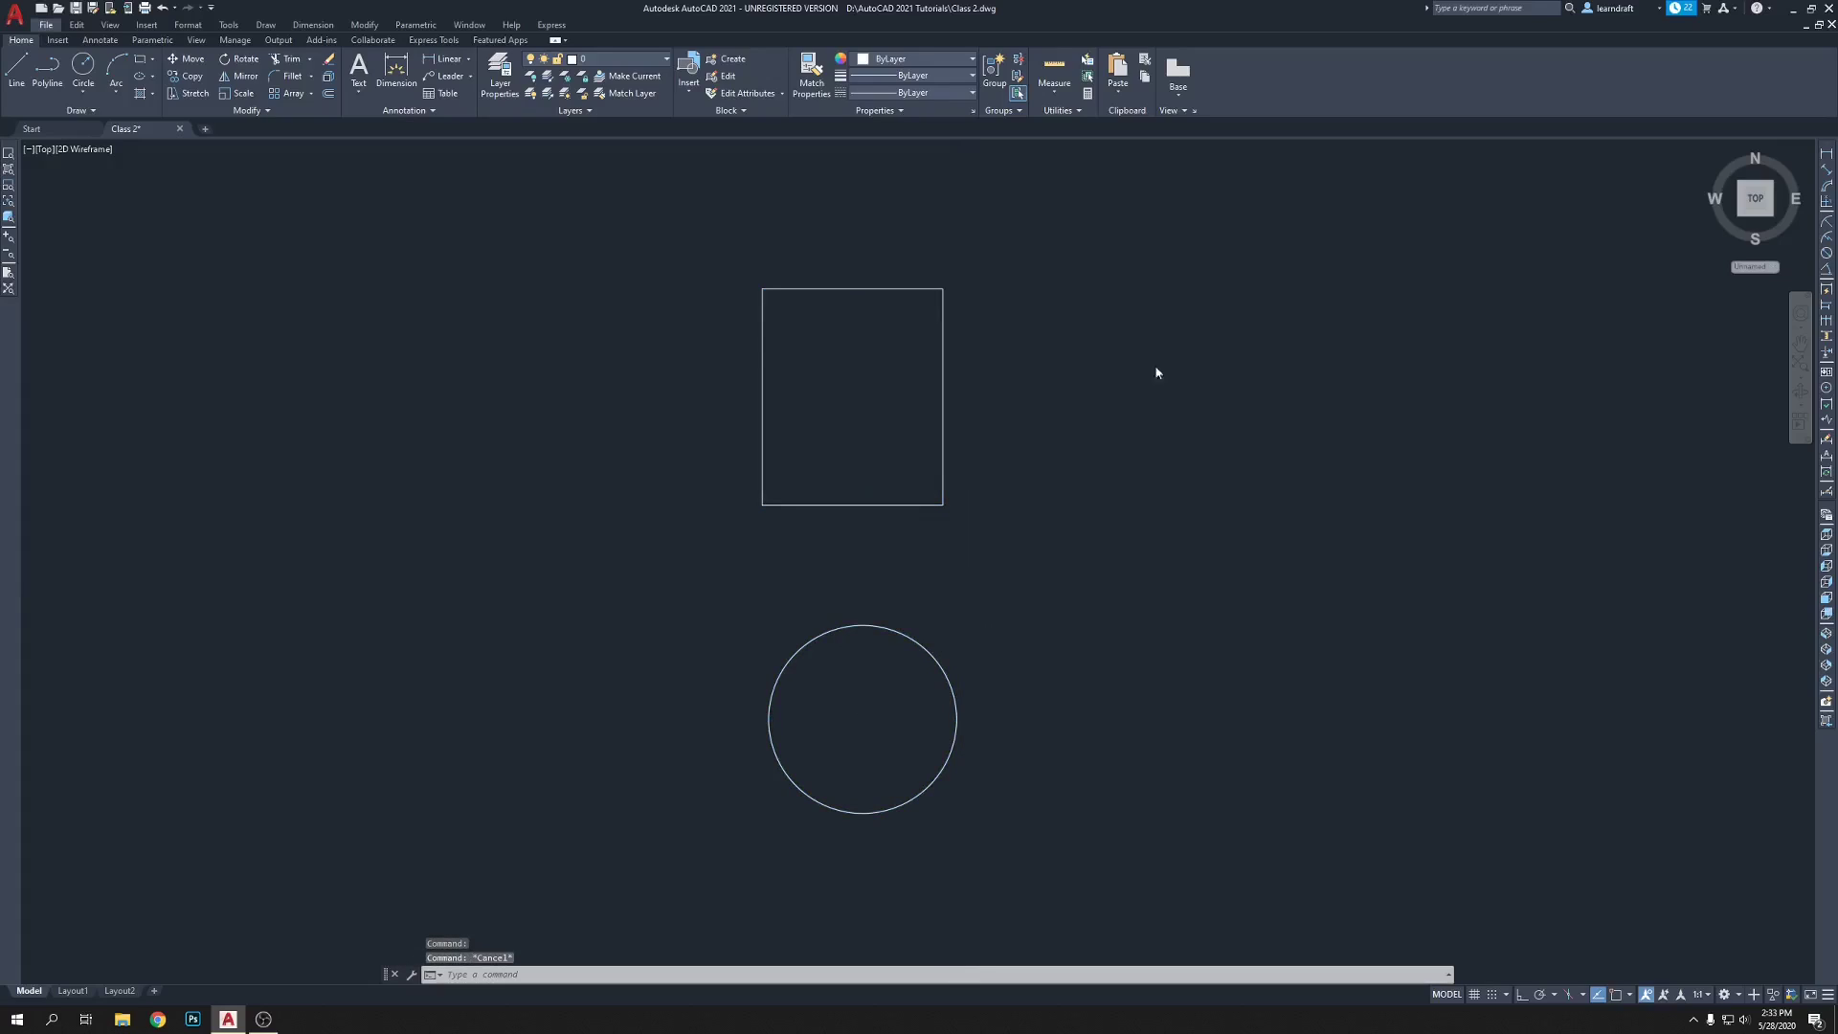
# - Erase the rectangle and the circle using a crossing selection, and undo the erase
pyautogui.click(1116, 316)
pyautogui.click(1175, 292)
pyautogui.click(1244, 263)
pyautogui.click(1314, 235)
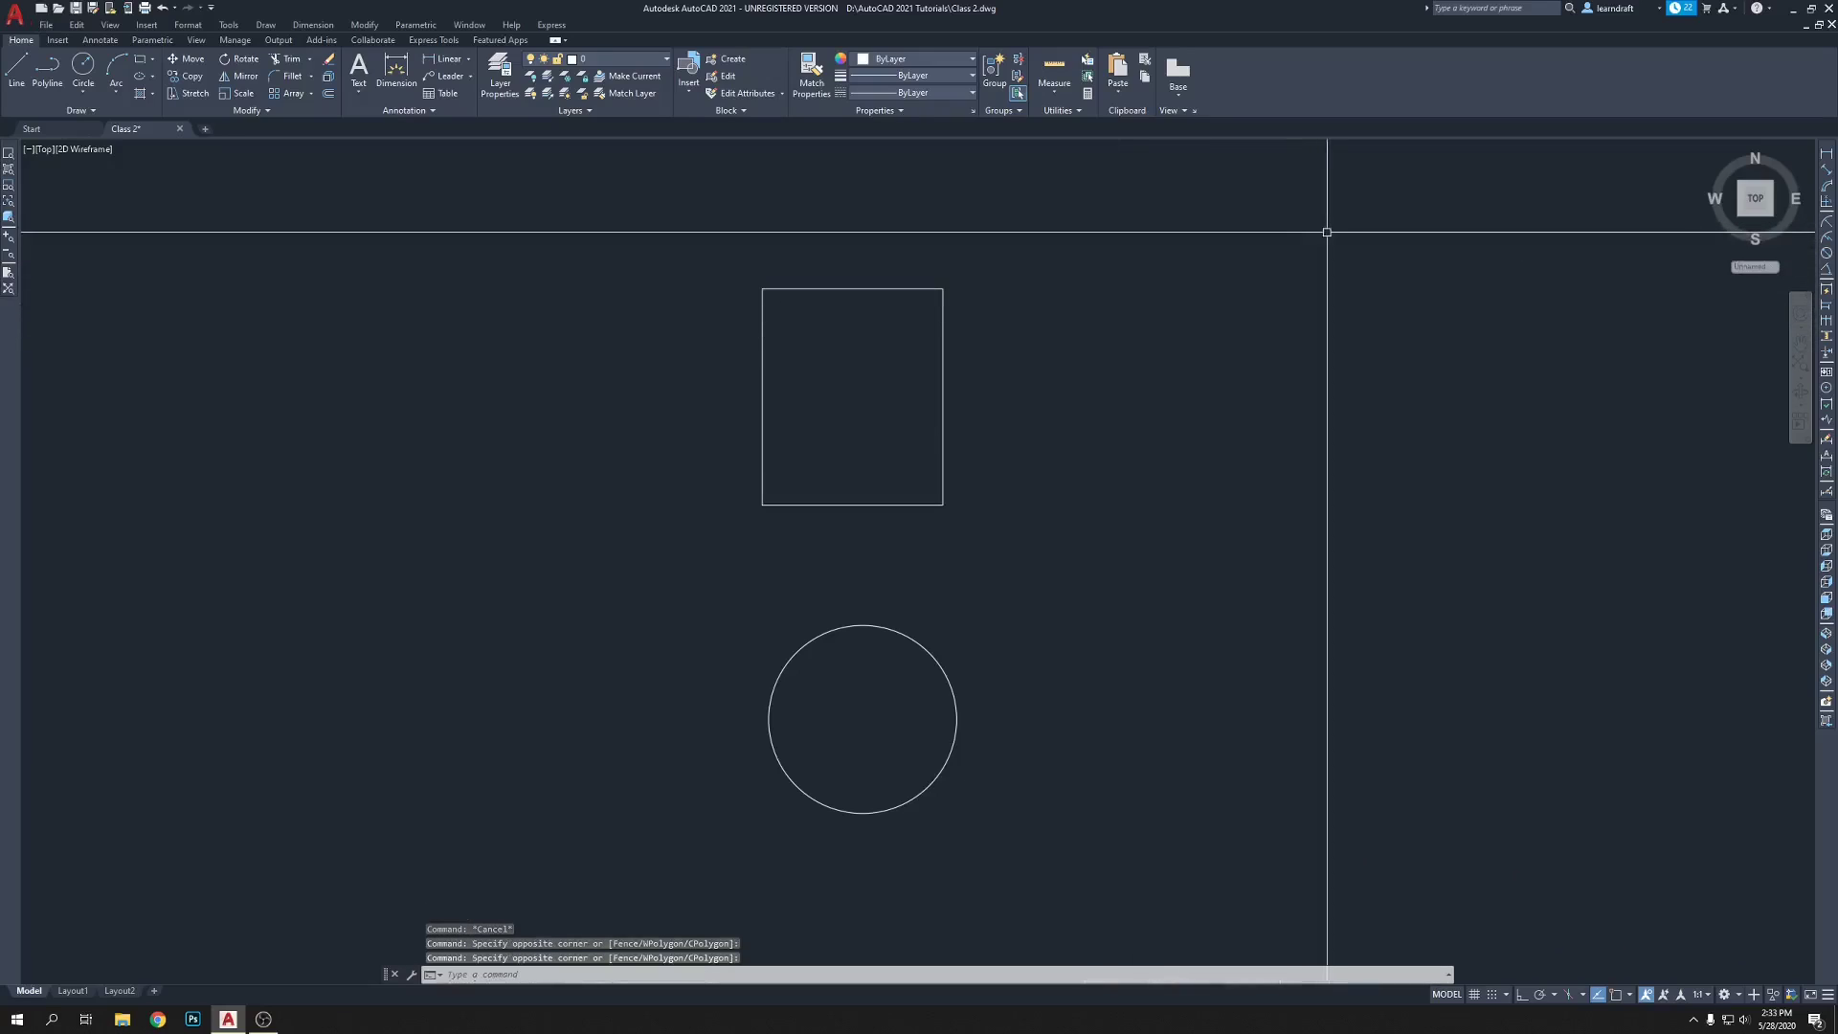
pyautogui.click(1341, 213)
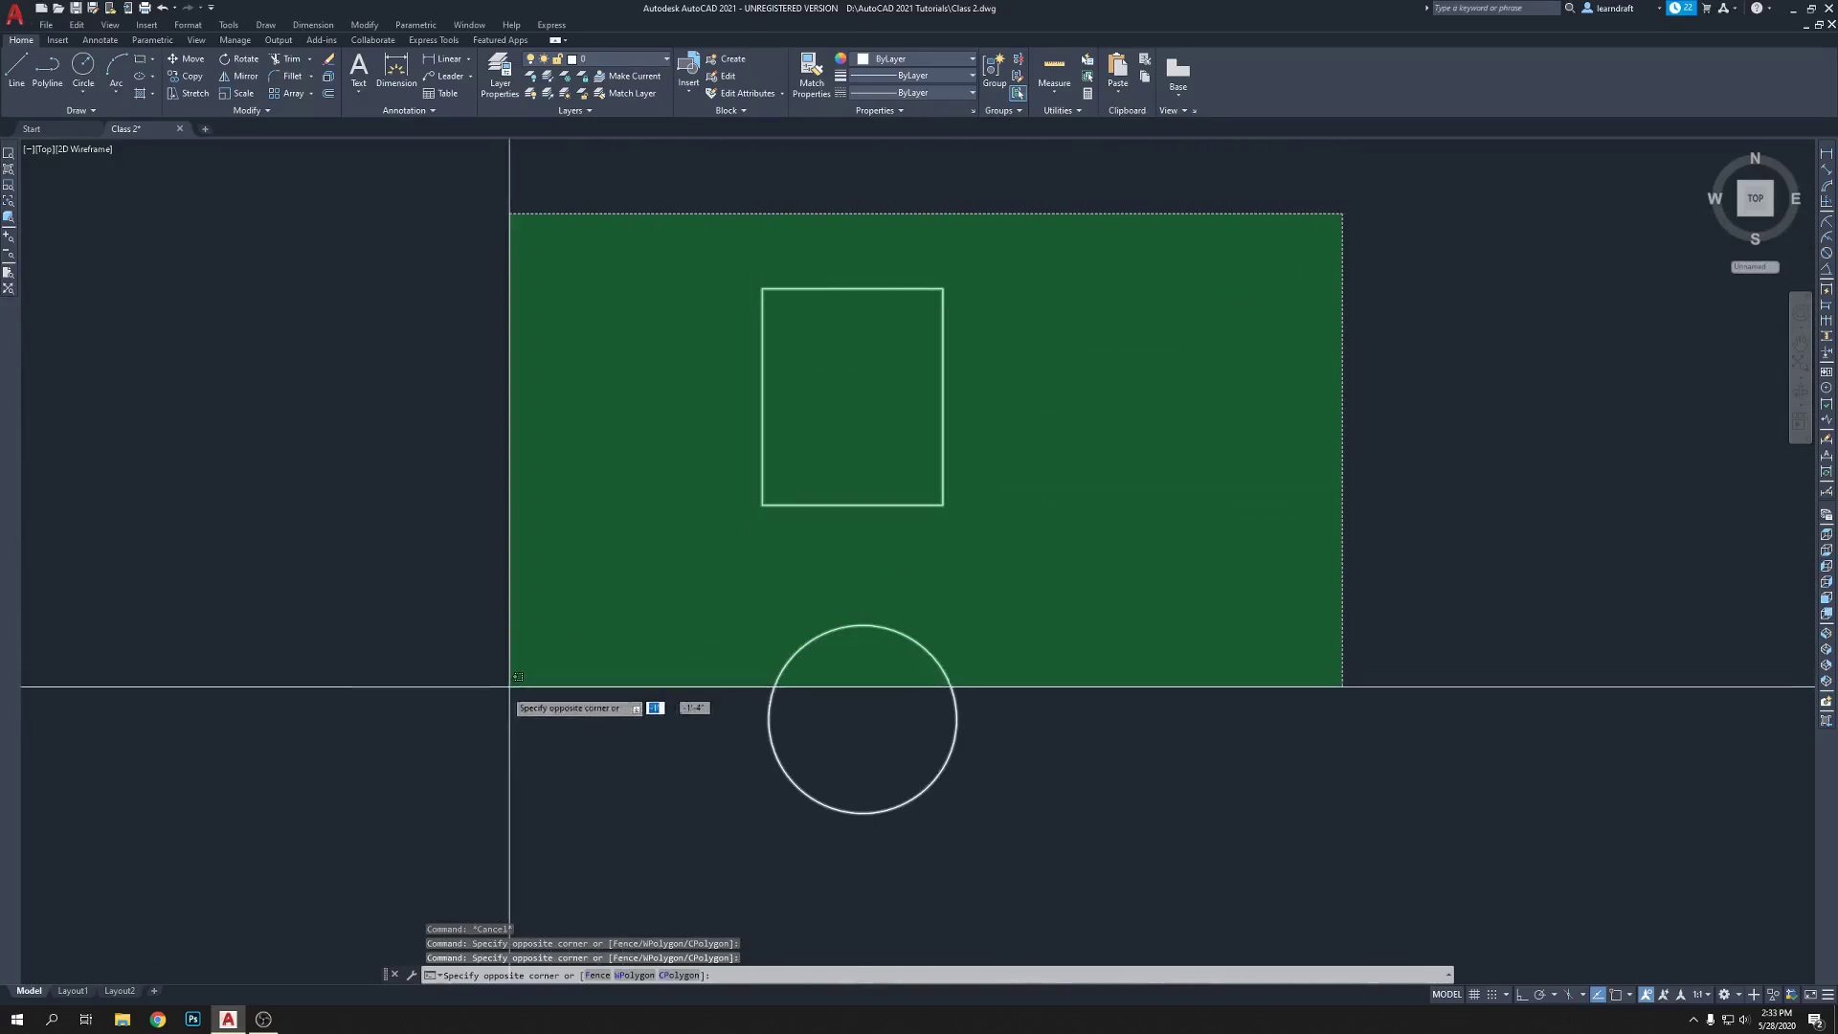
pyautogui.click(460, 665)
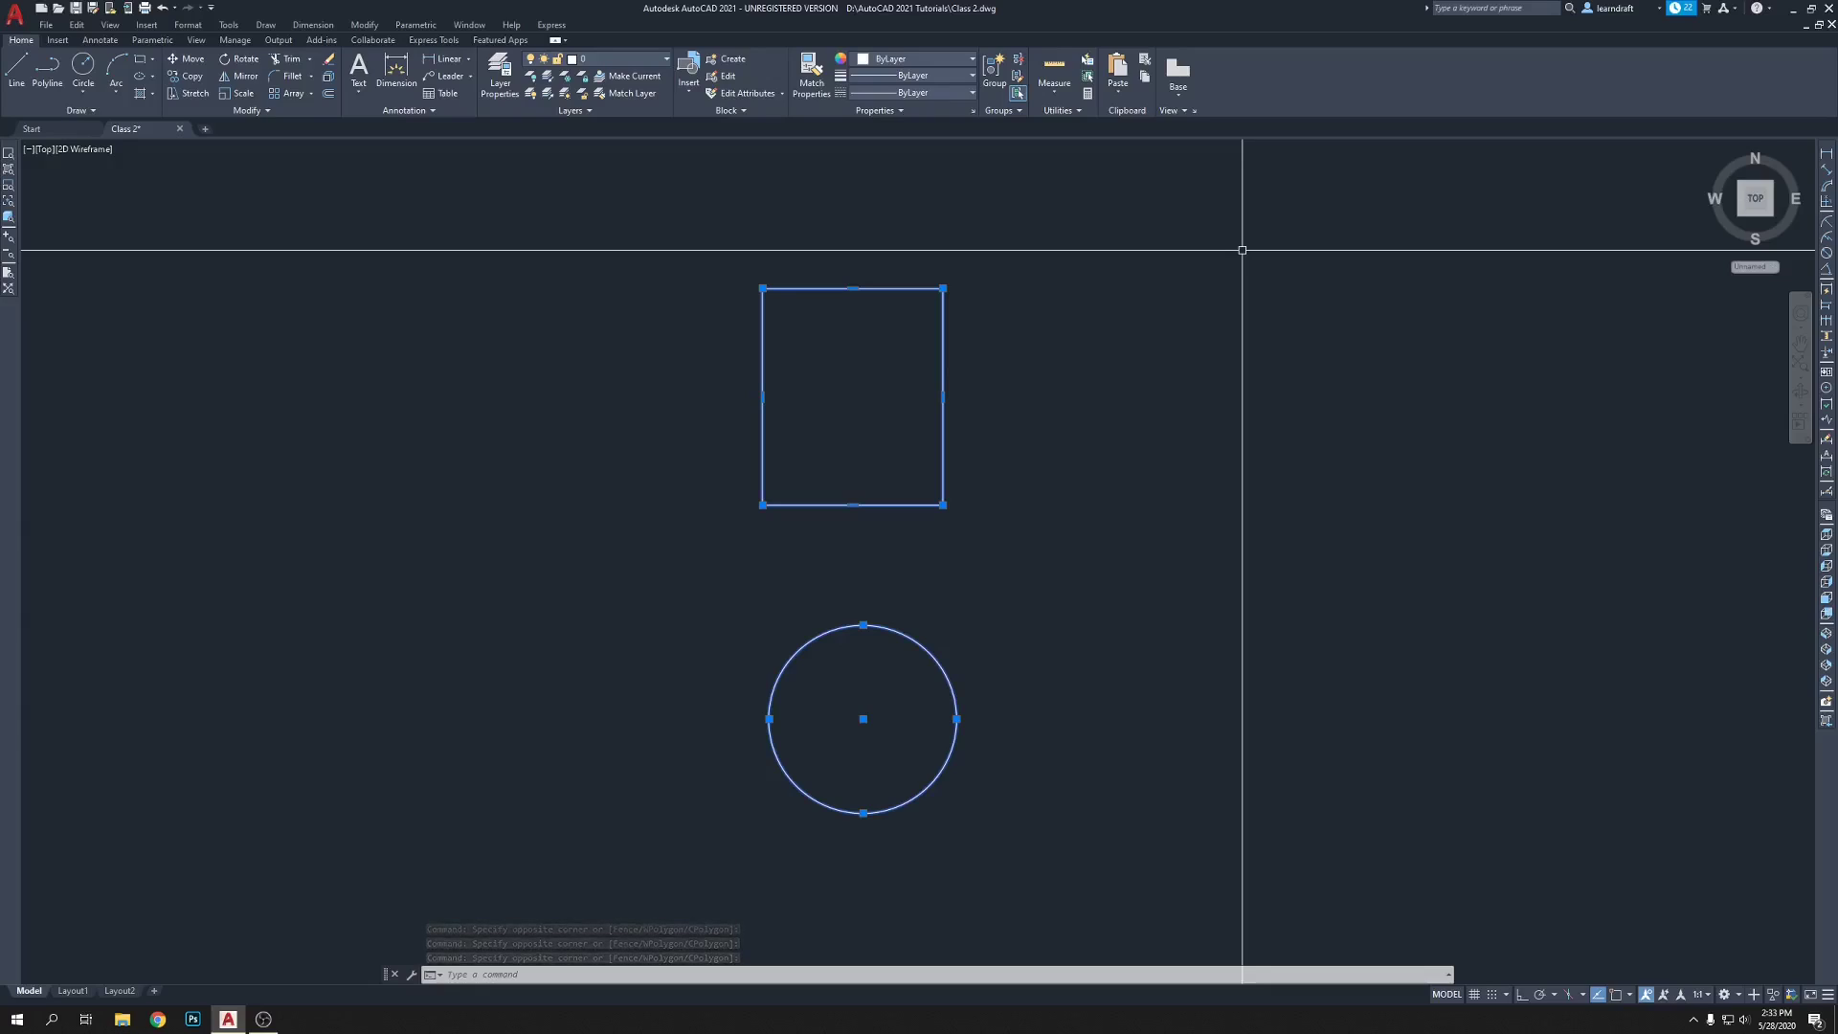
pyautogui.press('Delete')
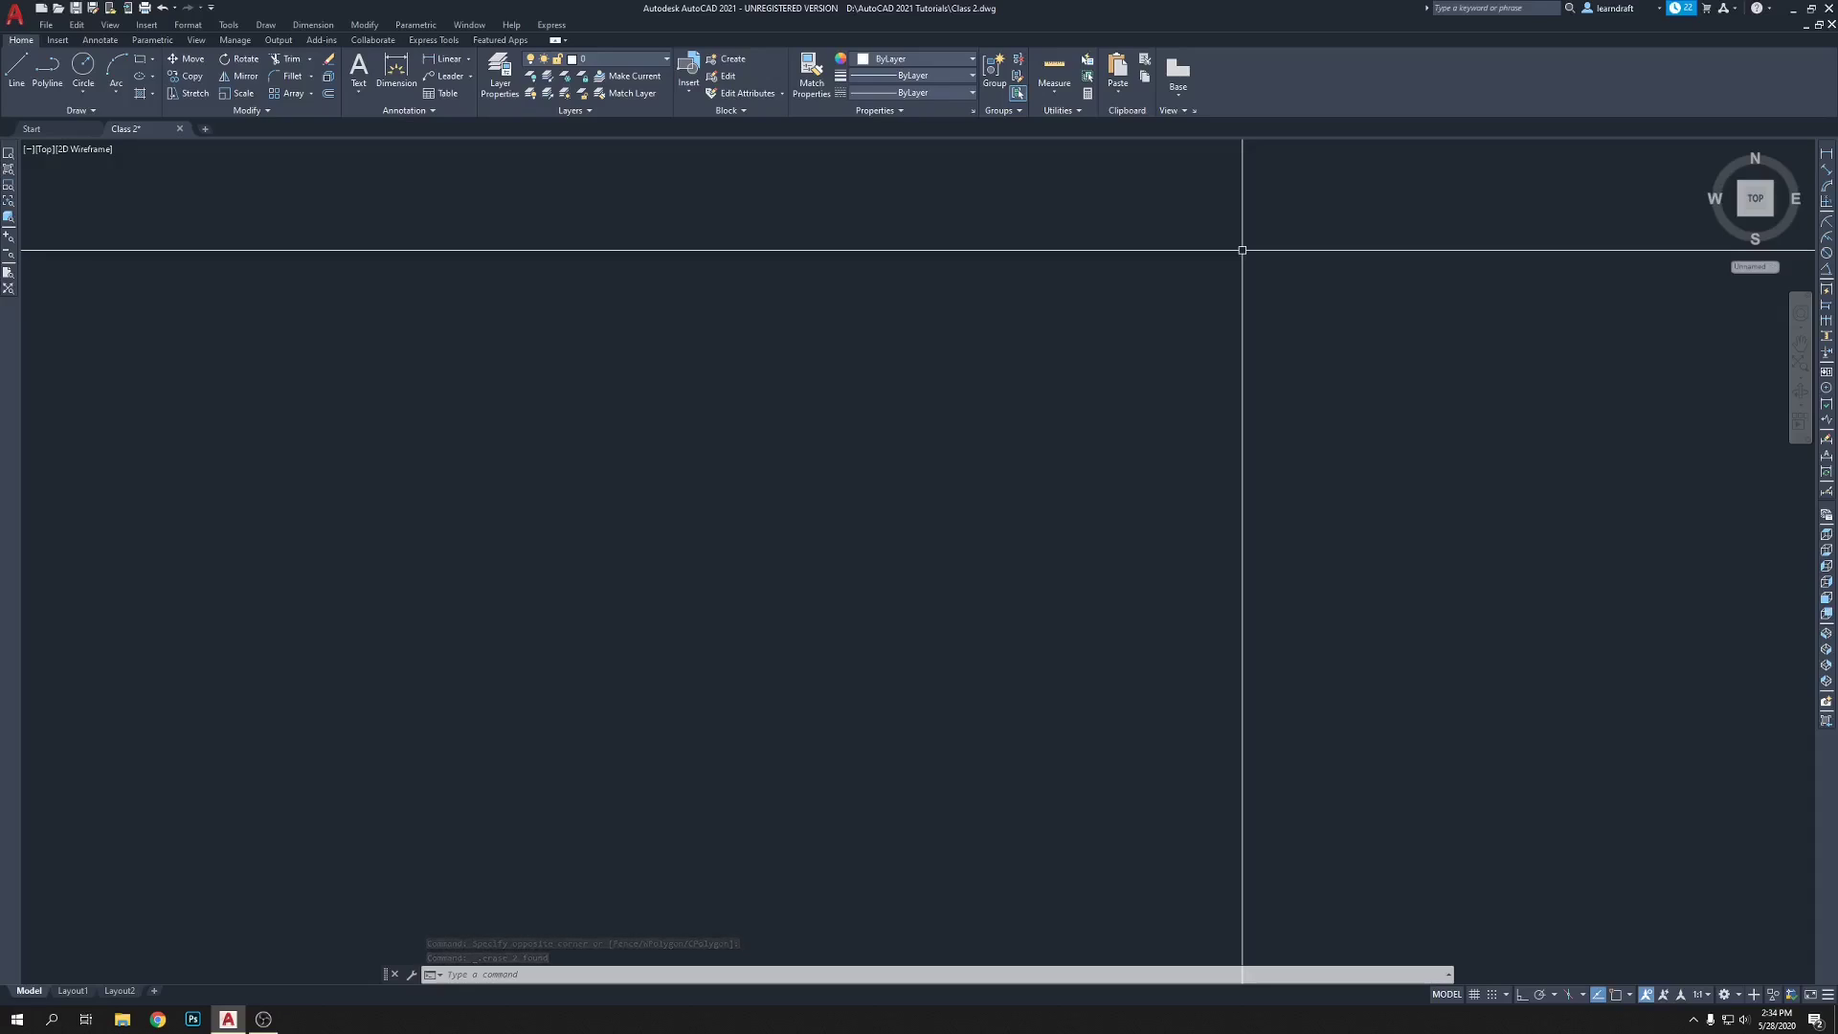
pyautogui.hotkey('ctrl', 'z')
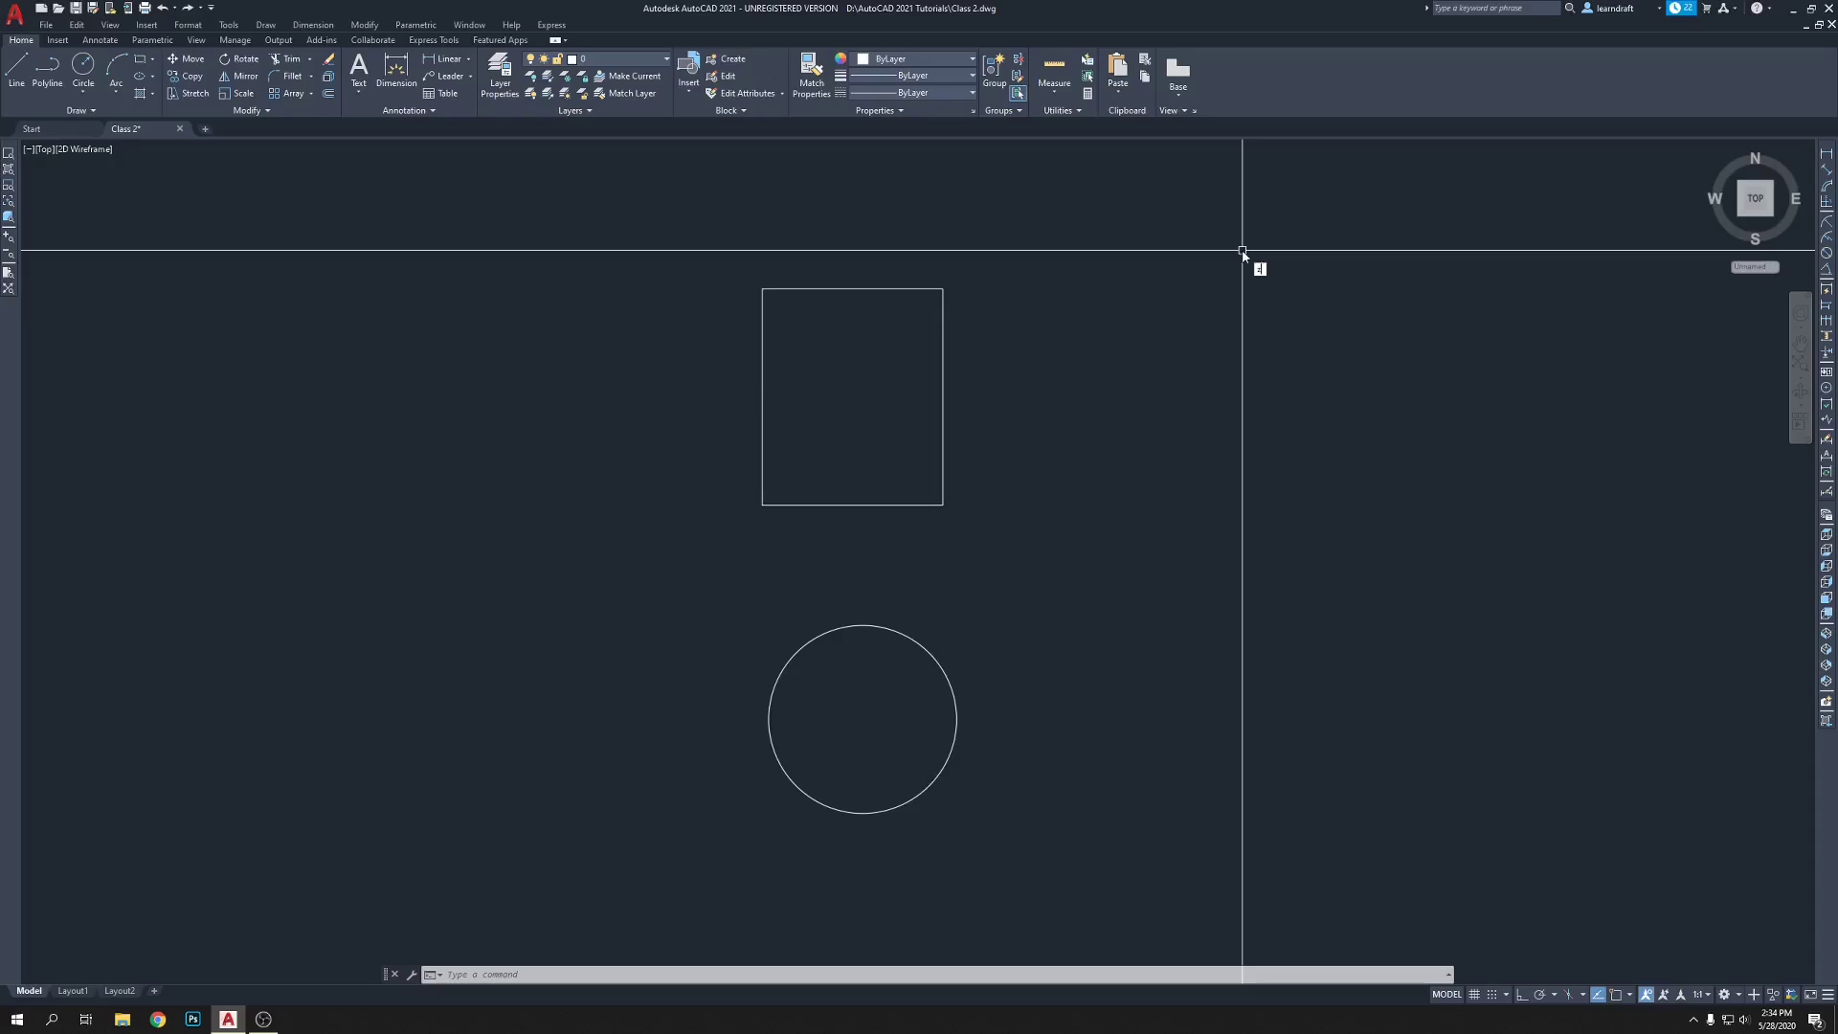
pyautogui.write('z')
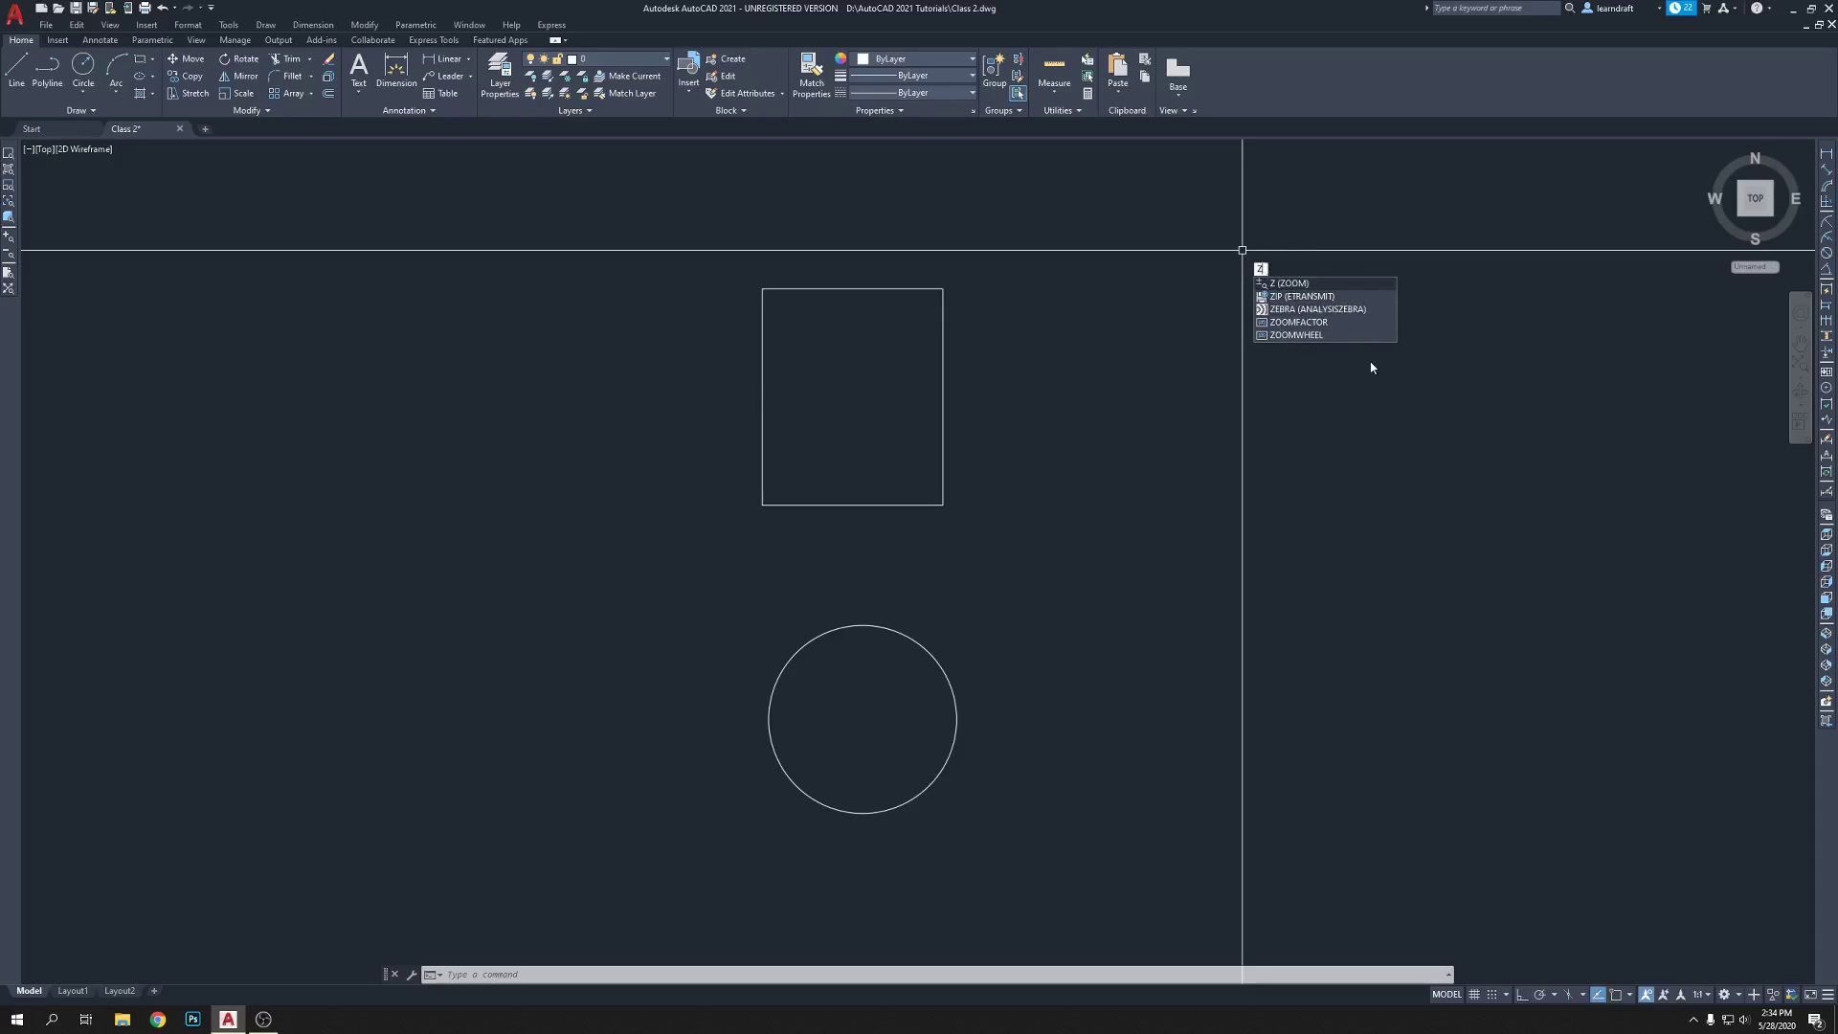
pyautogui.press('Escape')
pyautogui.press('Escape')
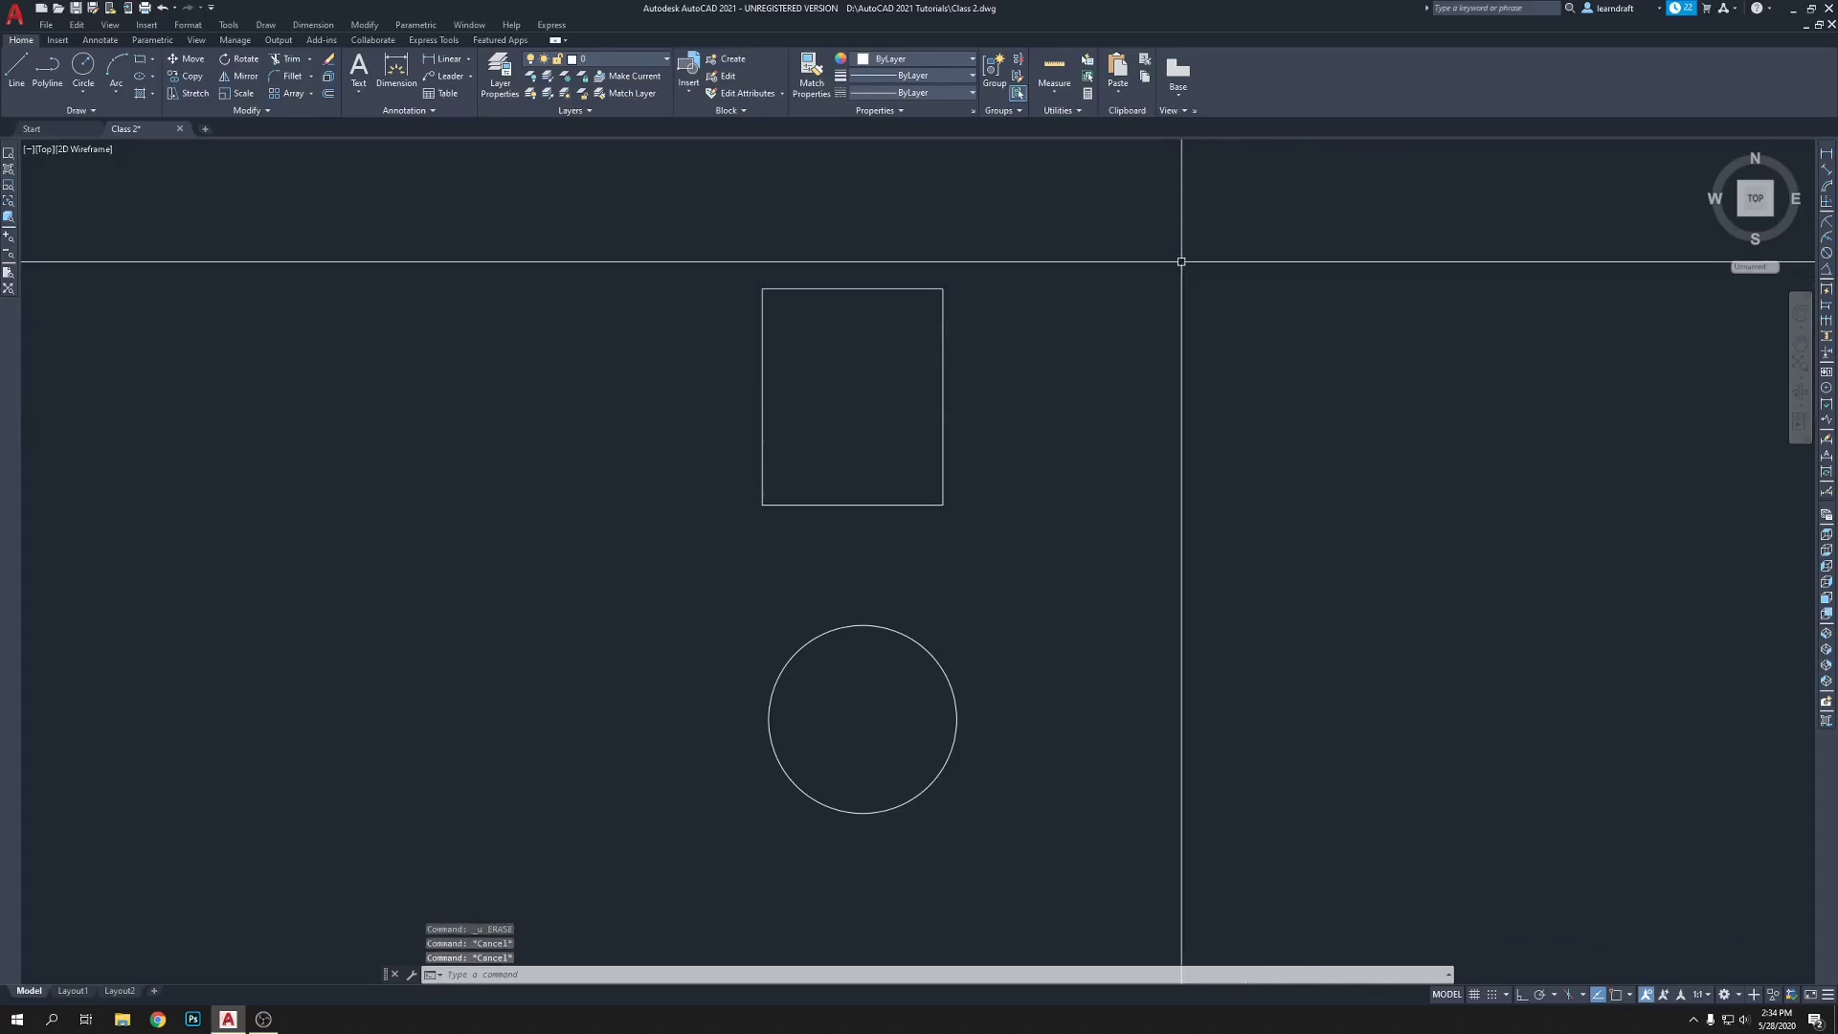
# - Erase the rectangle and the circle by selecting both with a crossing window
pyautogui.click(1140, 330)
pyautogui.click(808, 627)
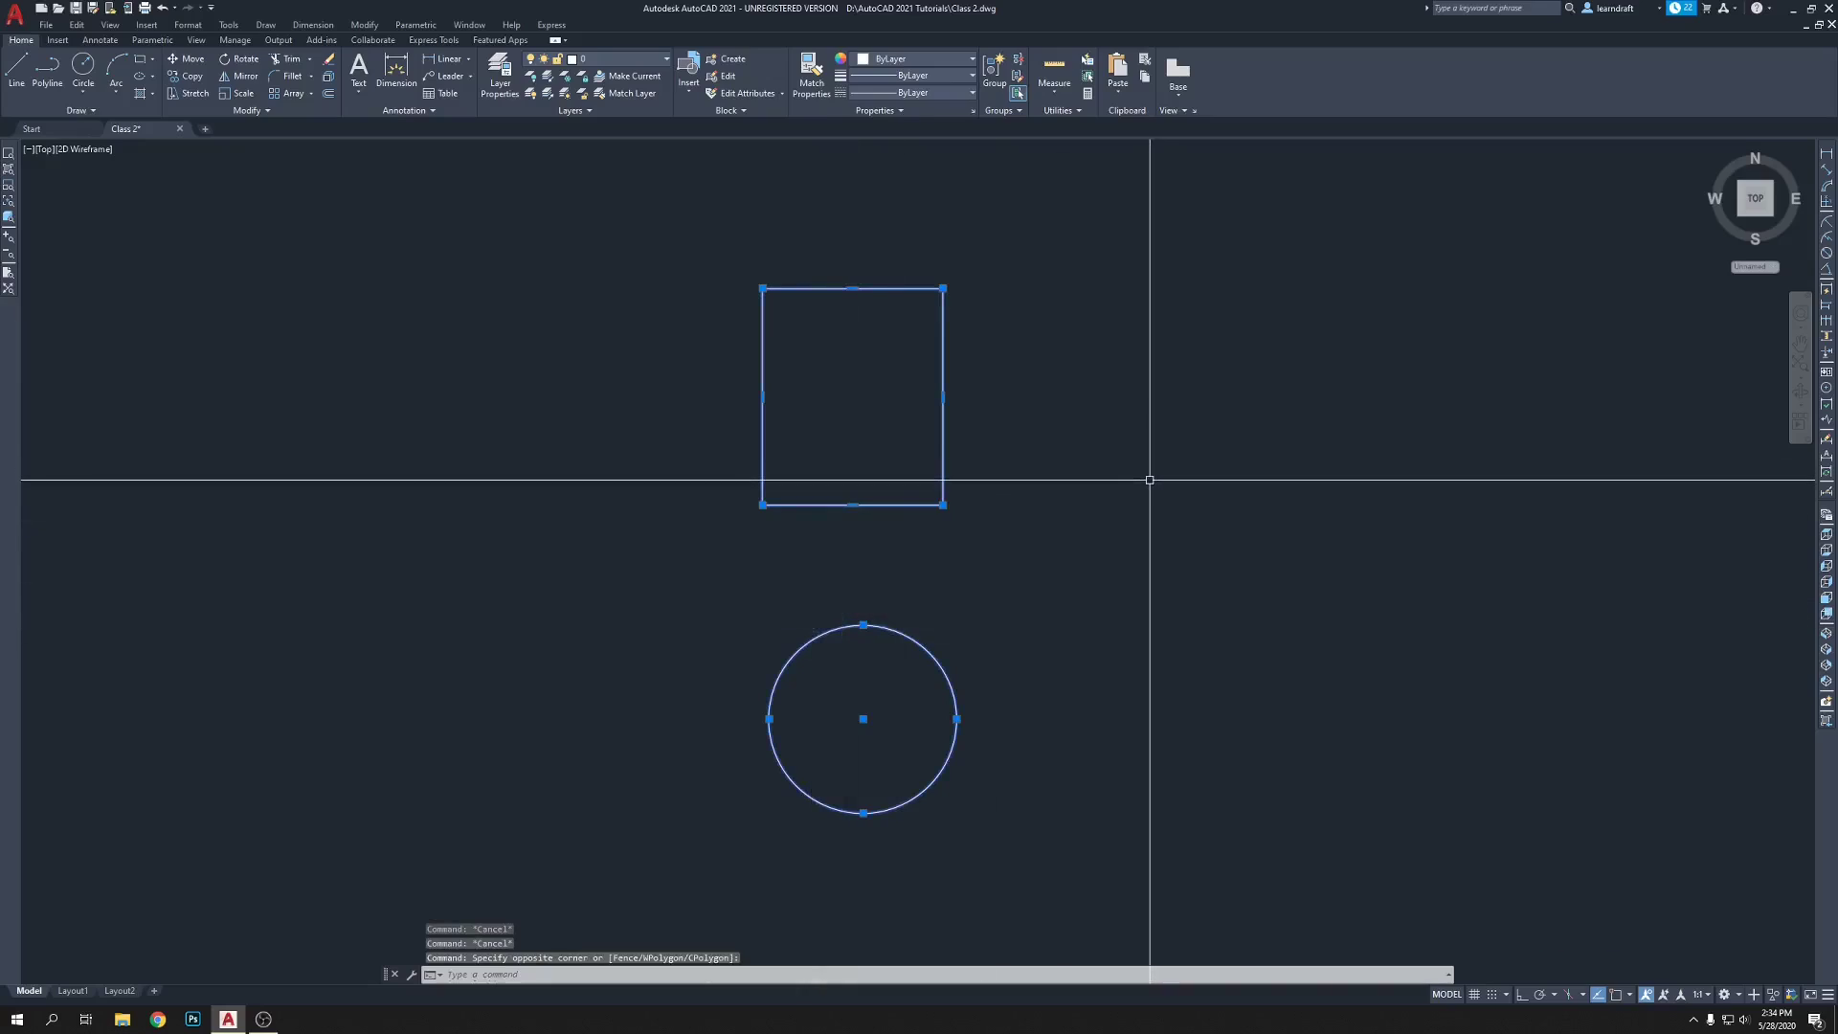
pyautogui.press('Delete')
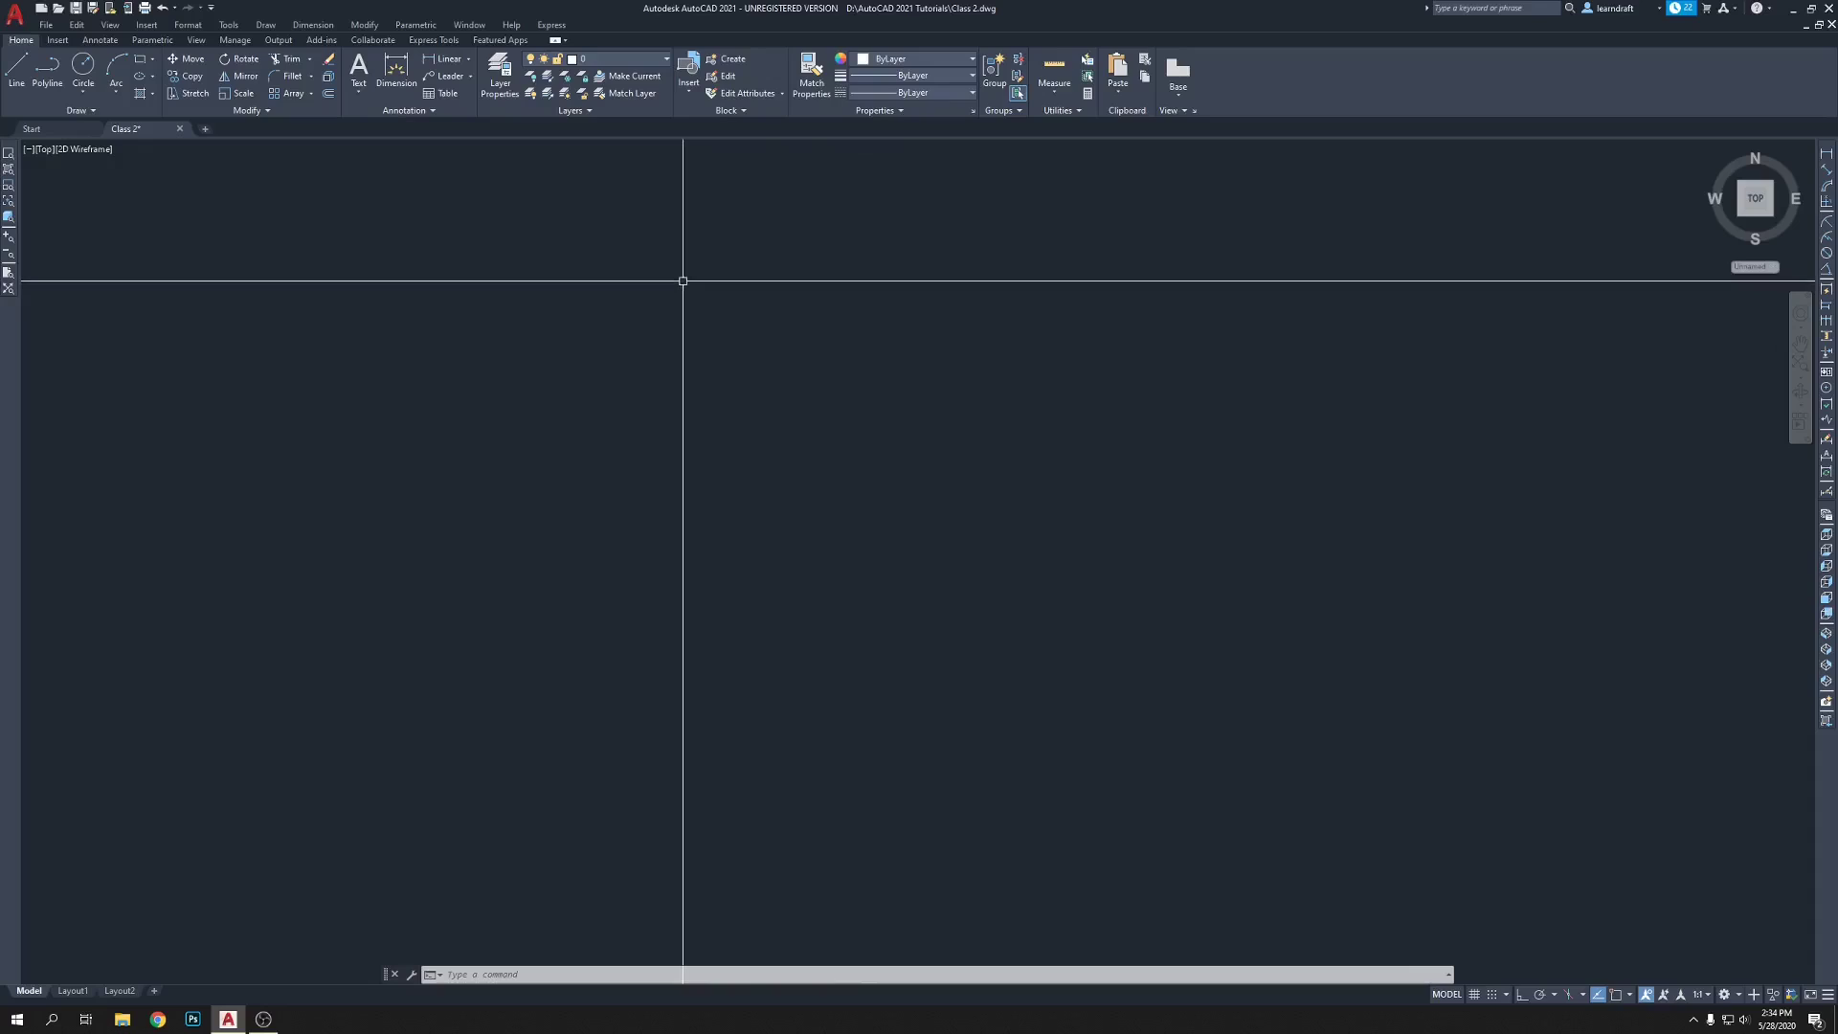
# - With the Line command and Ortho on, draw a horizontal line to the right and a shorter vertical line down from its end
pyautogui.write('L')
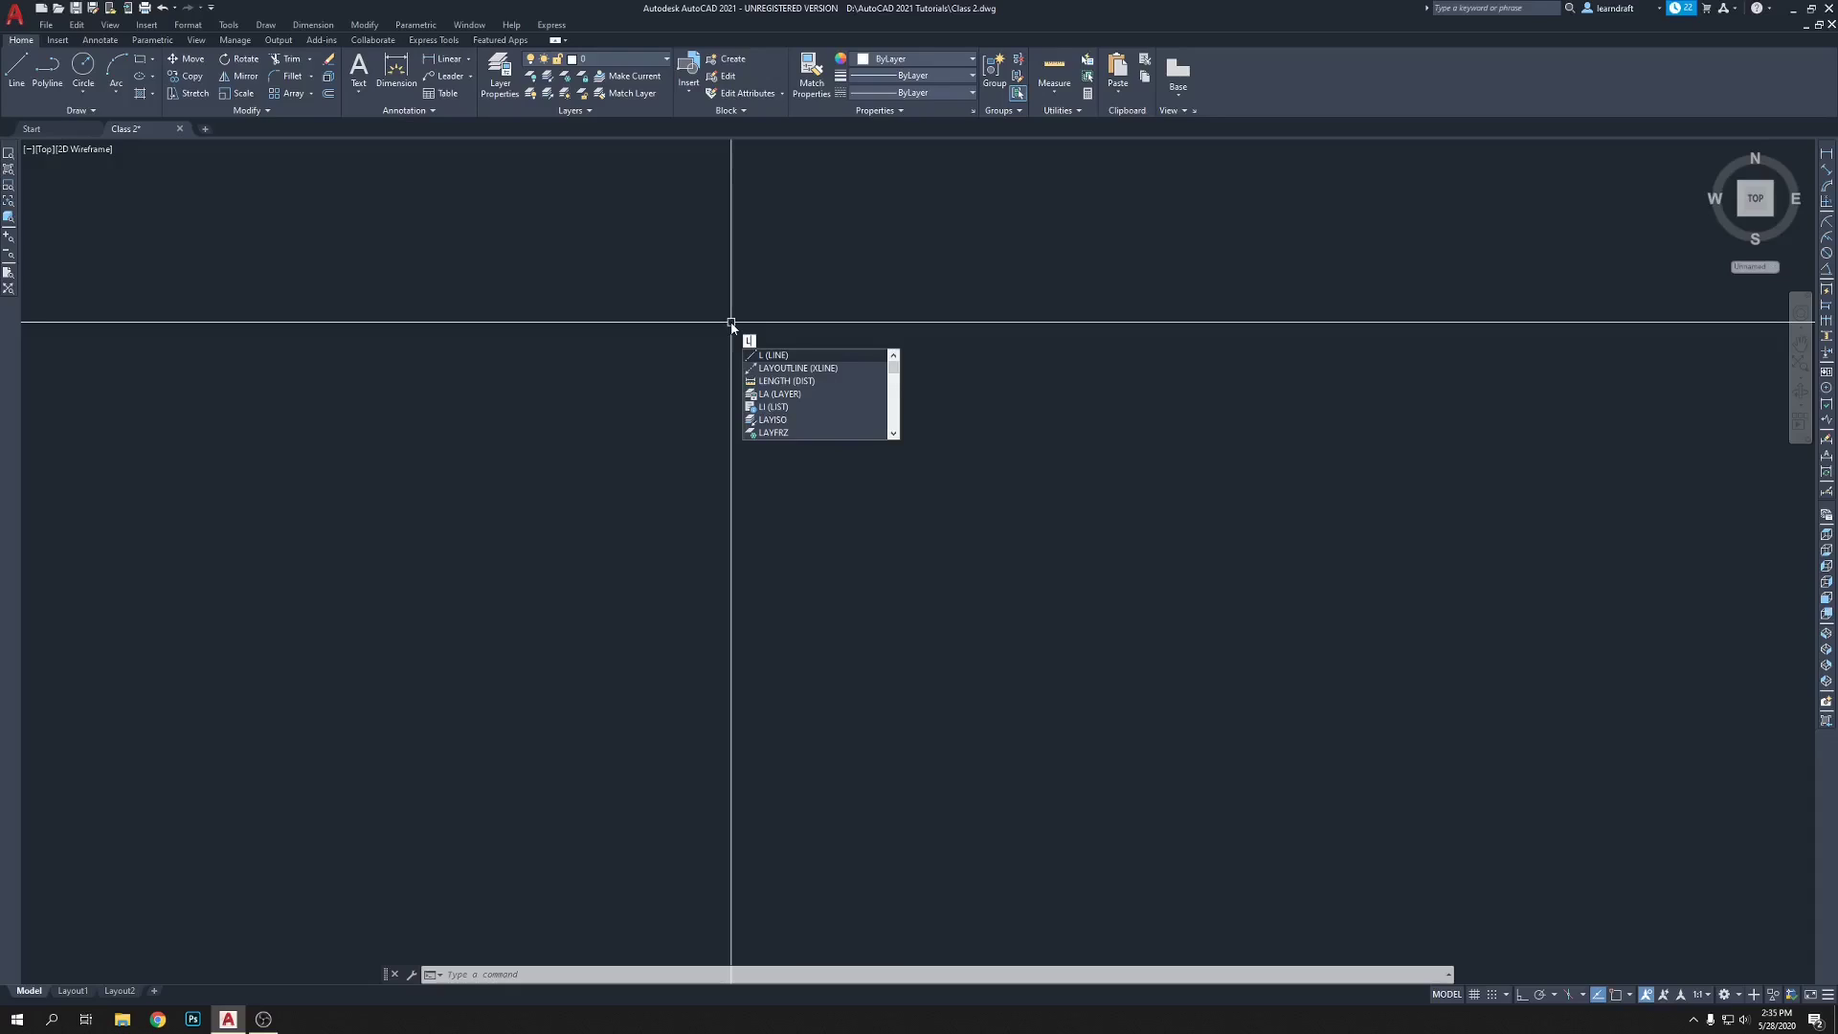
pyautogui.press('Return')
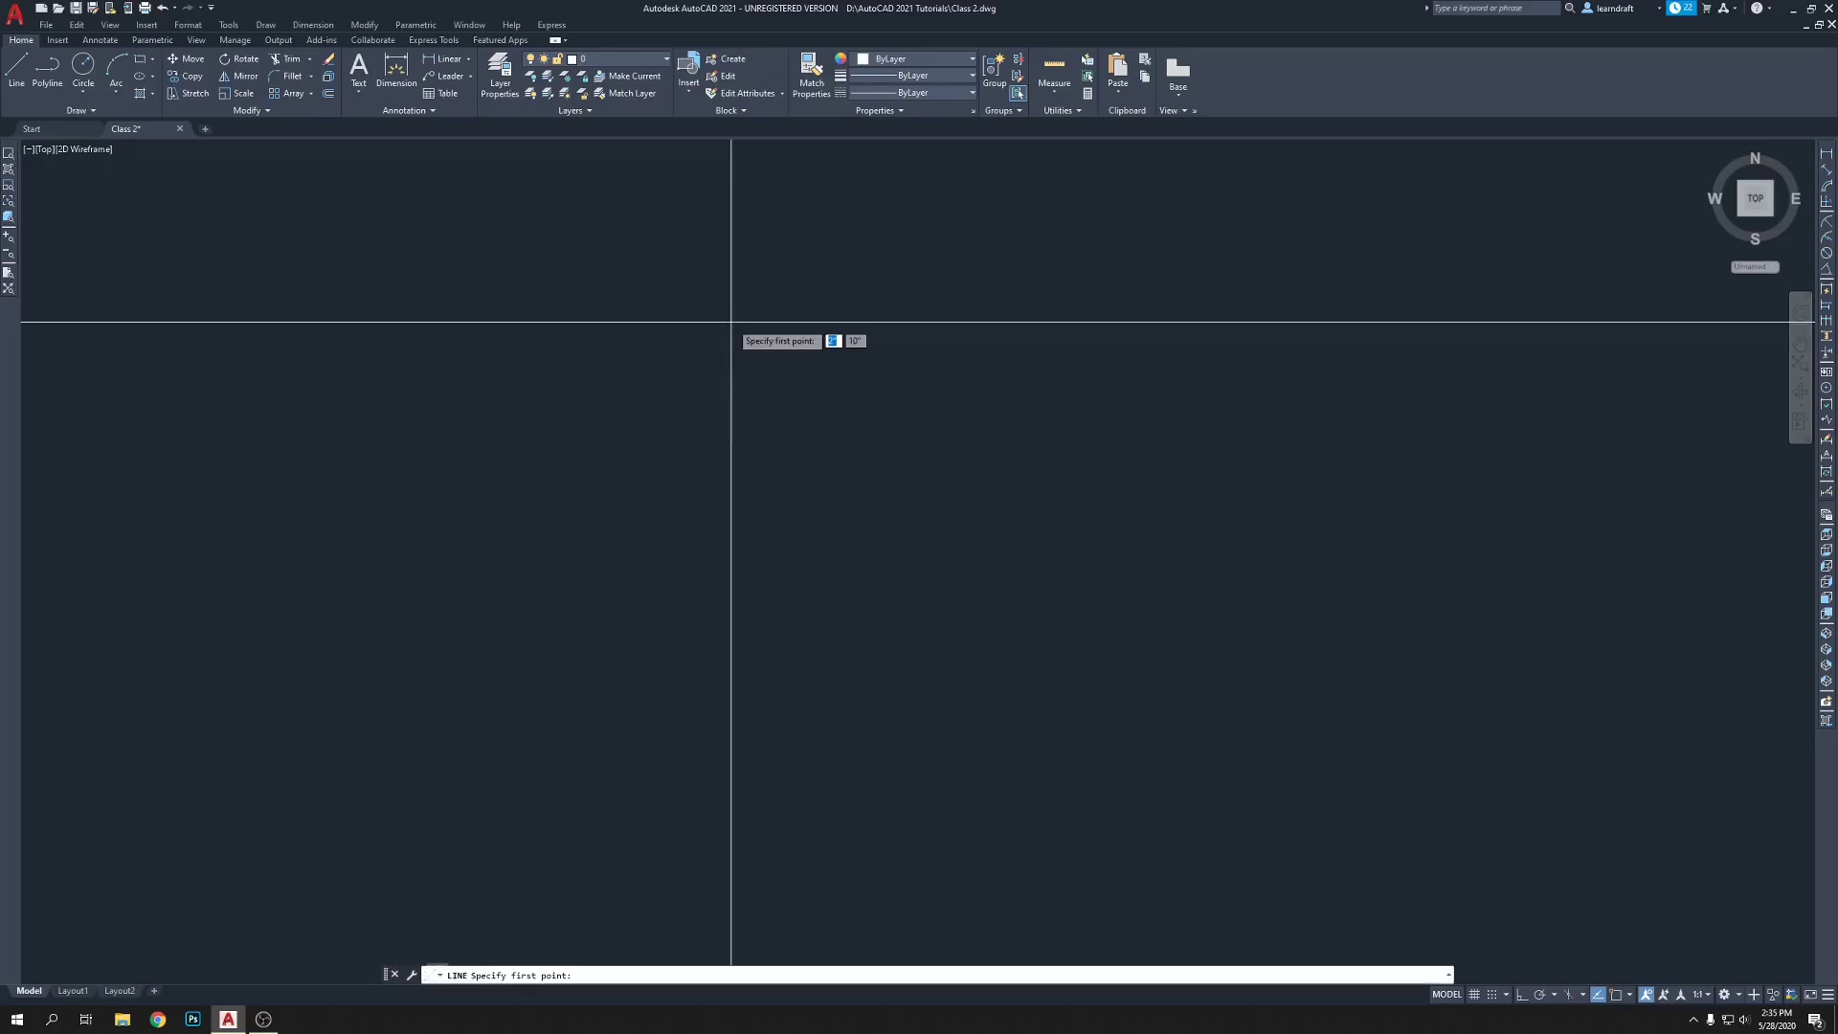
pyautogui.click(652, 407)
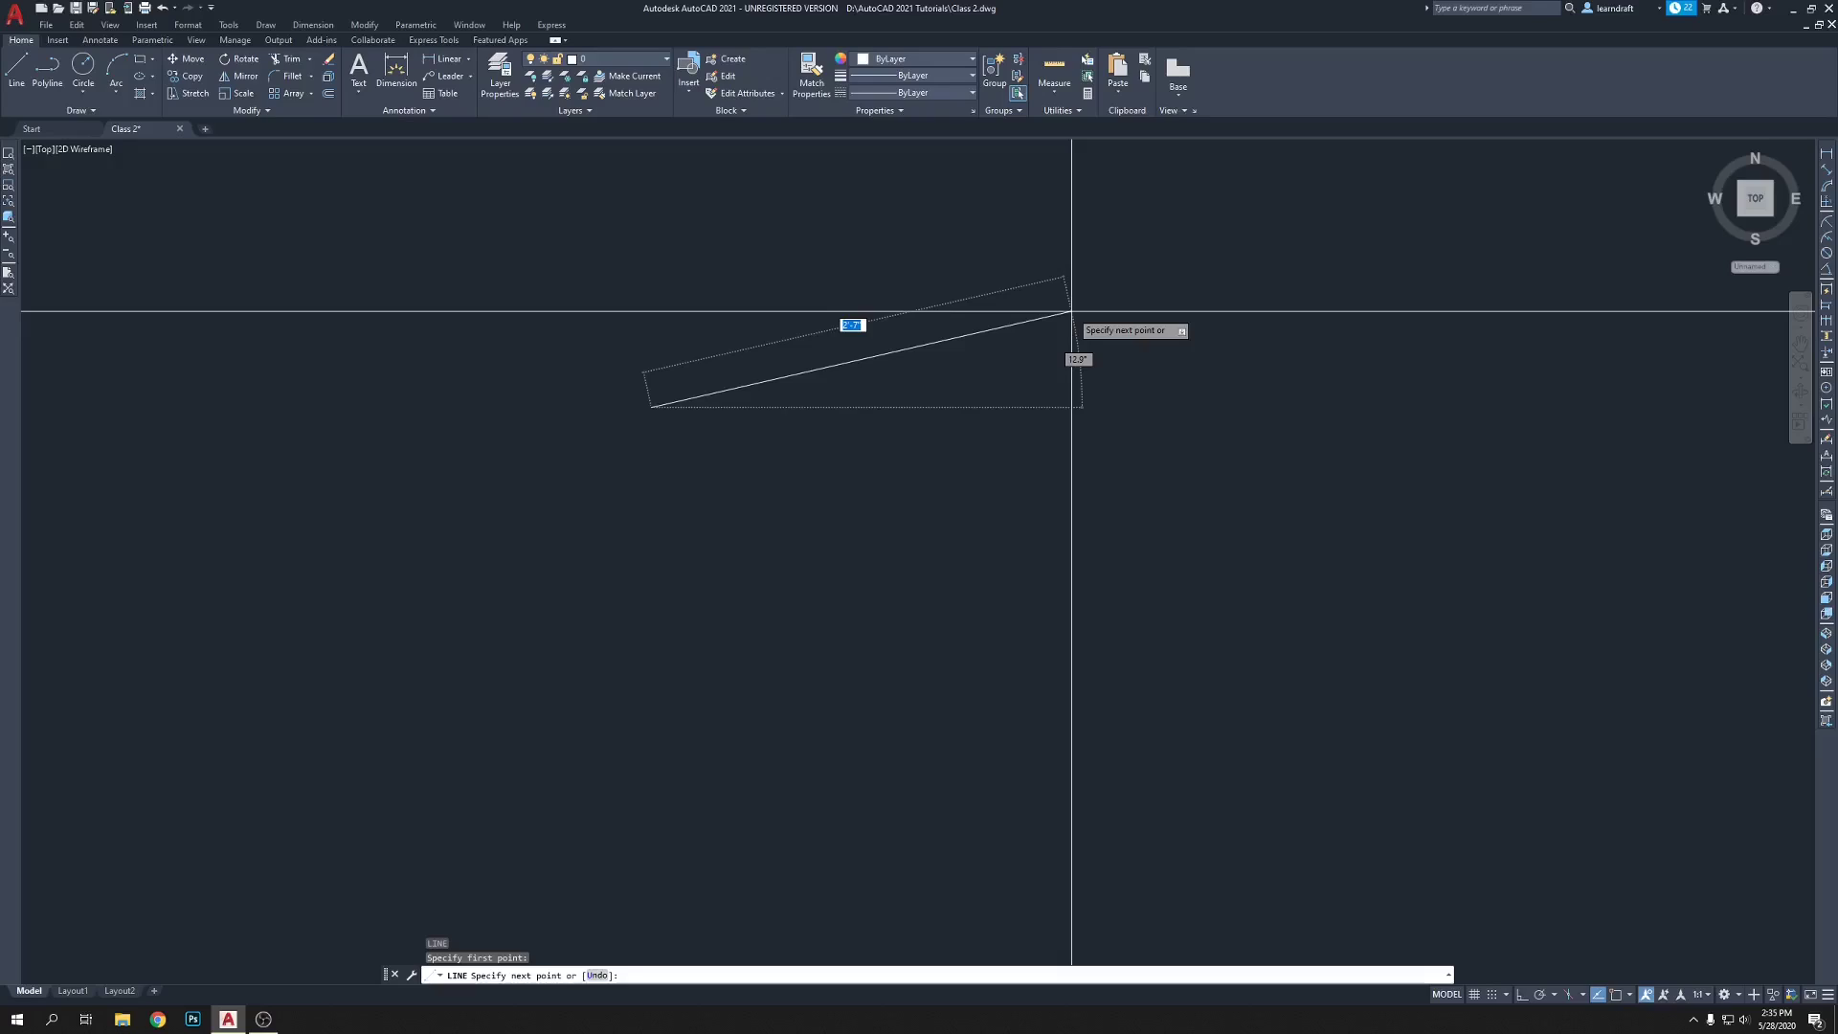
pyautogui.press('F8')
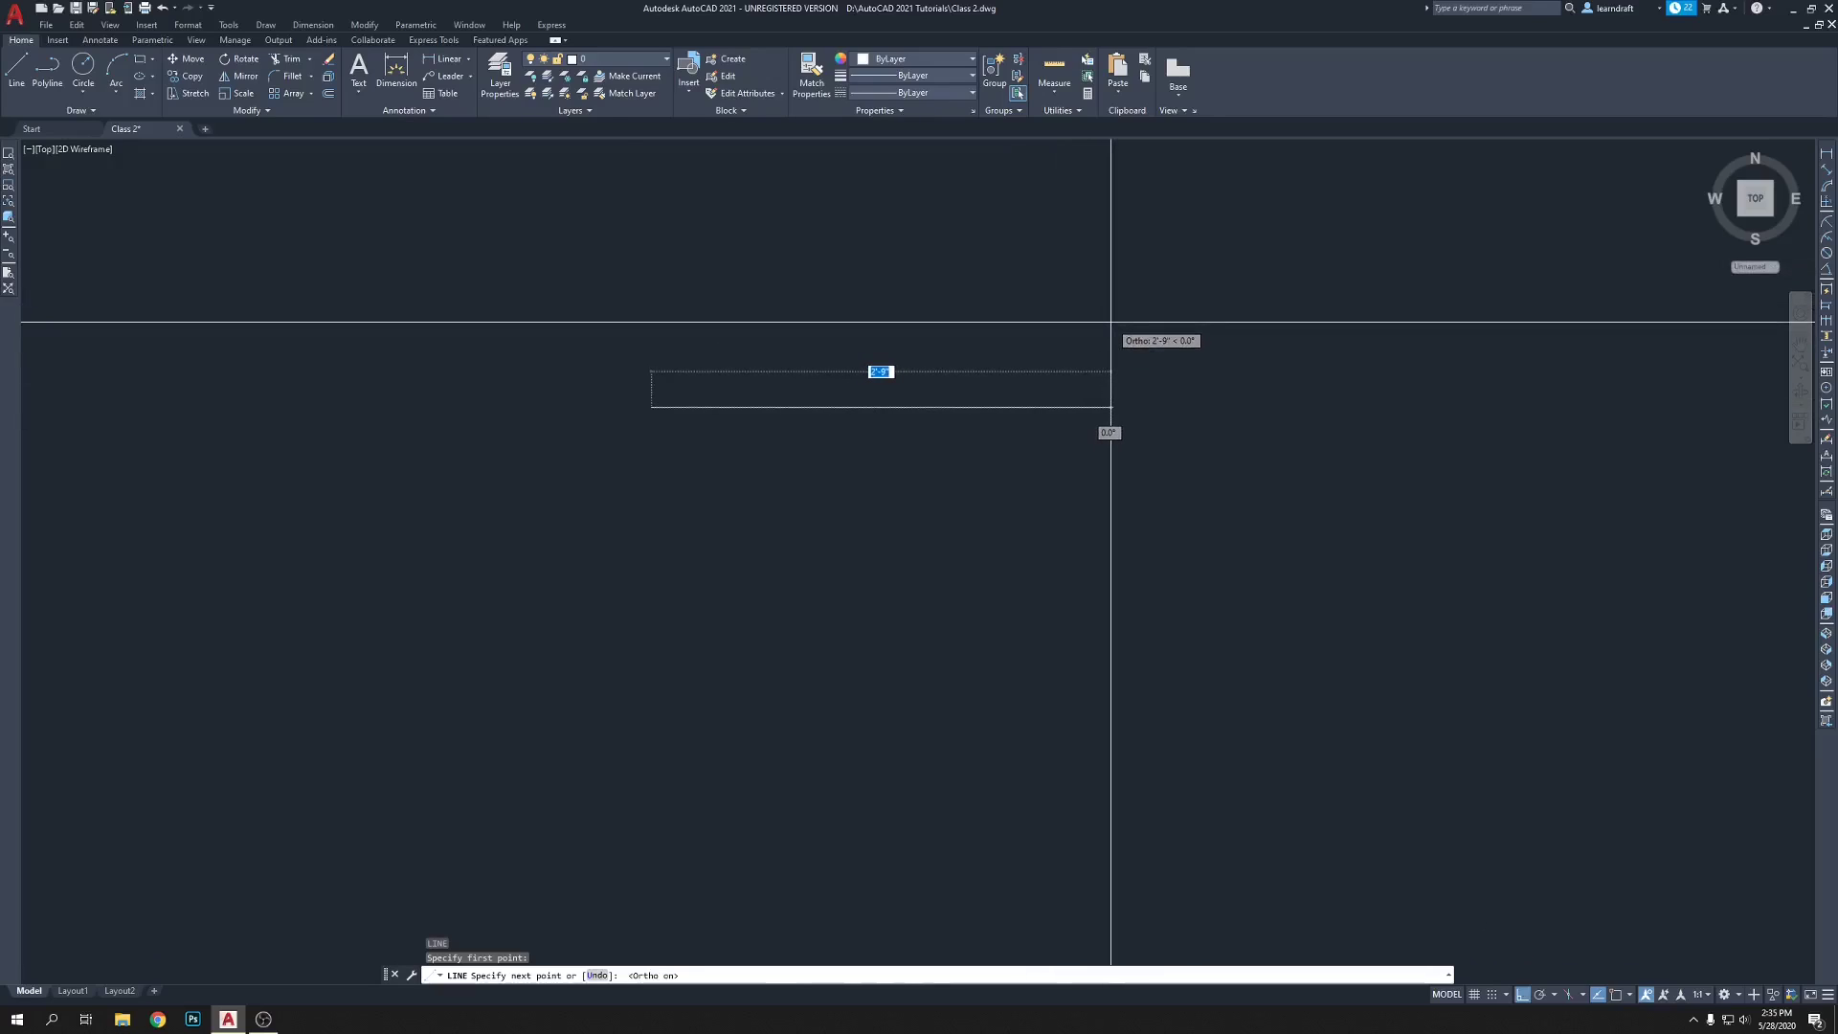
pyautogui.click(1167, 393)
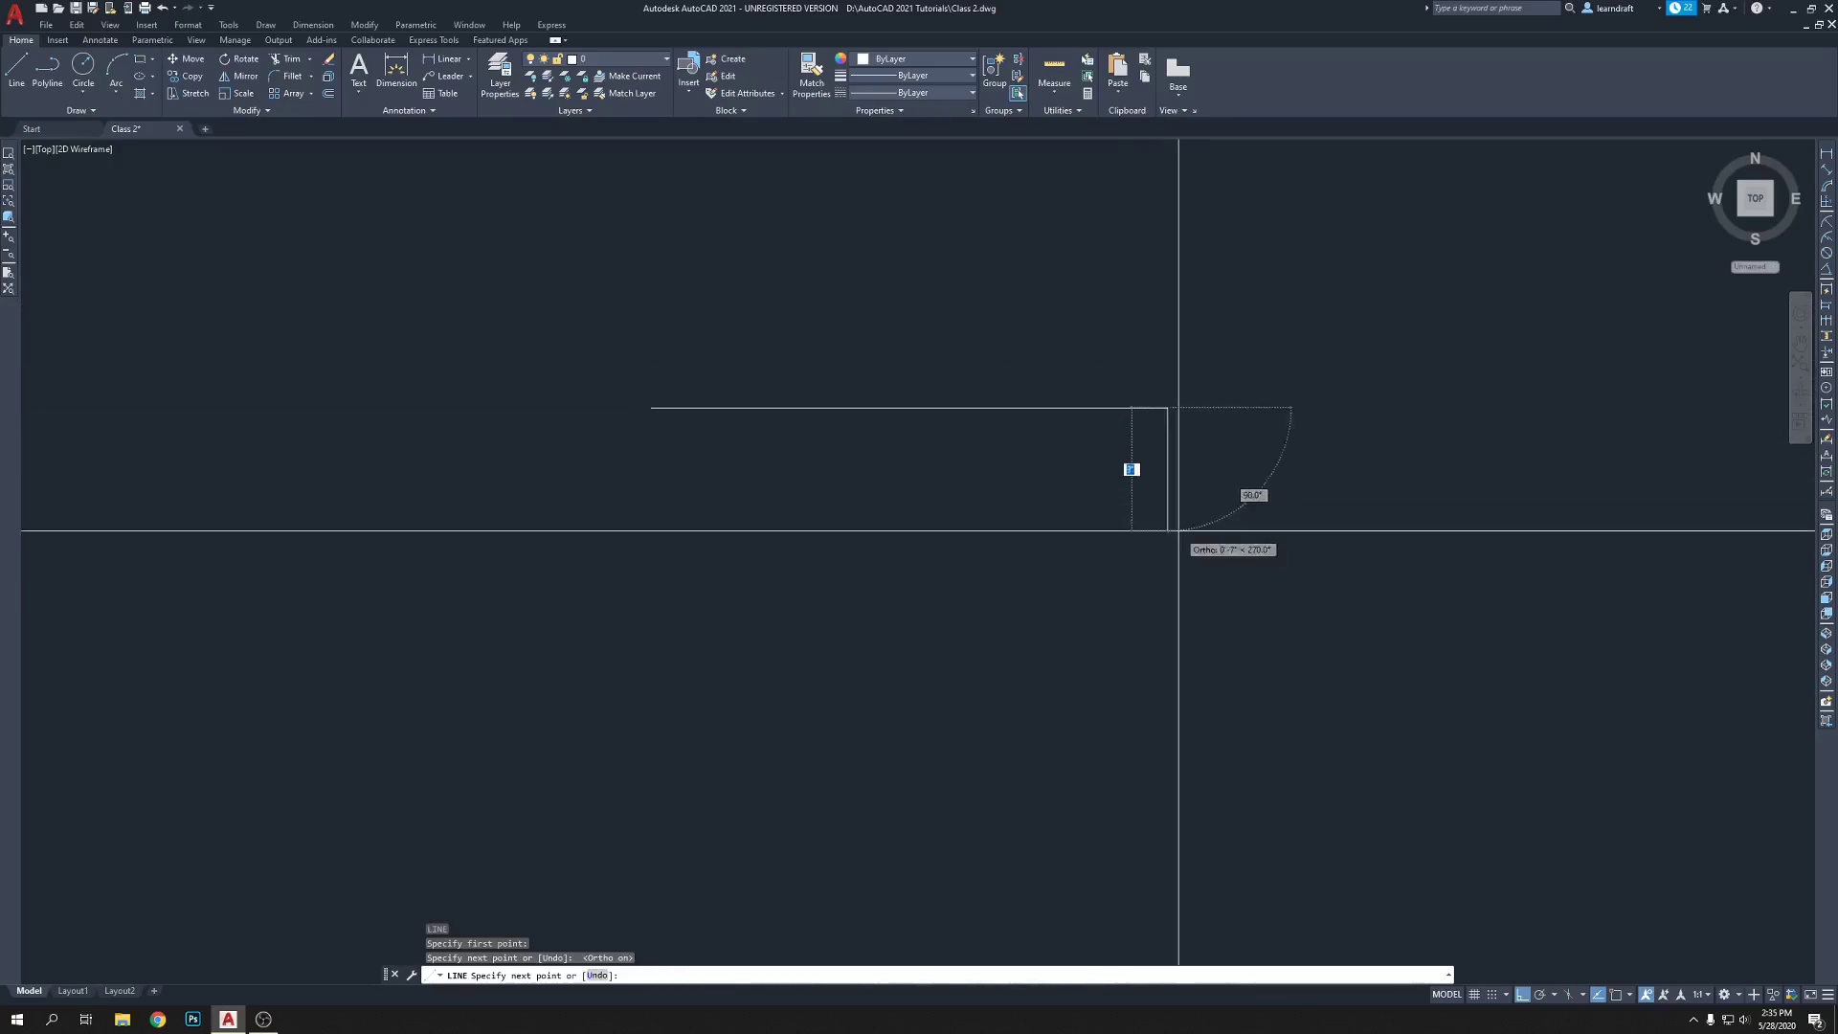
pyautogui.click(1162, 695)
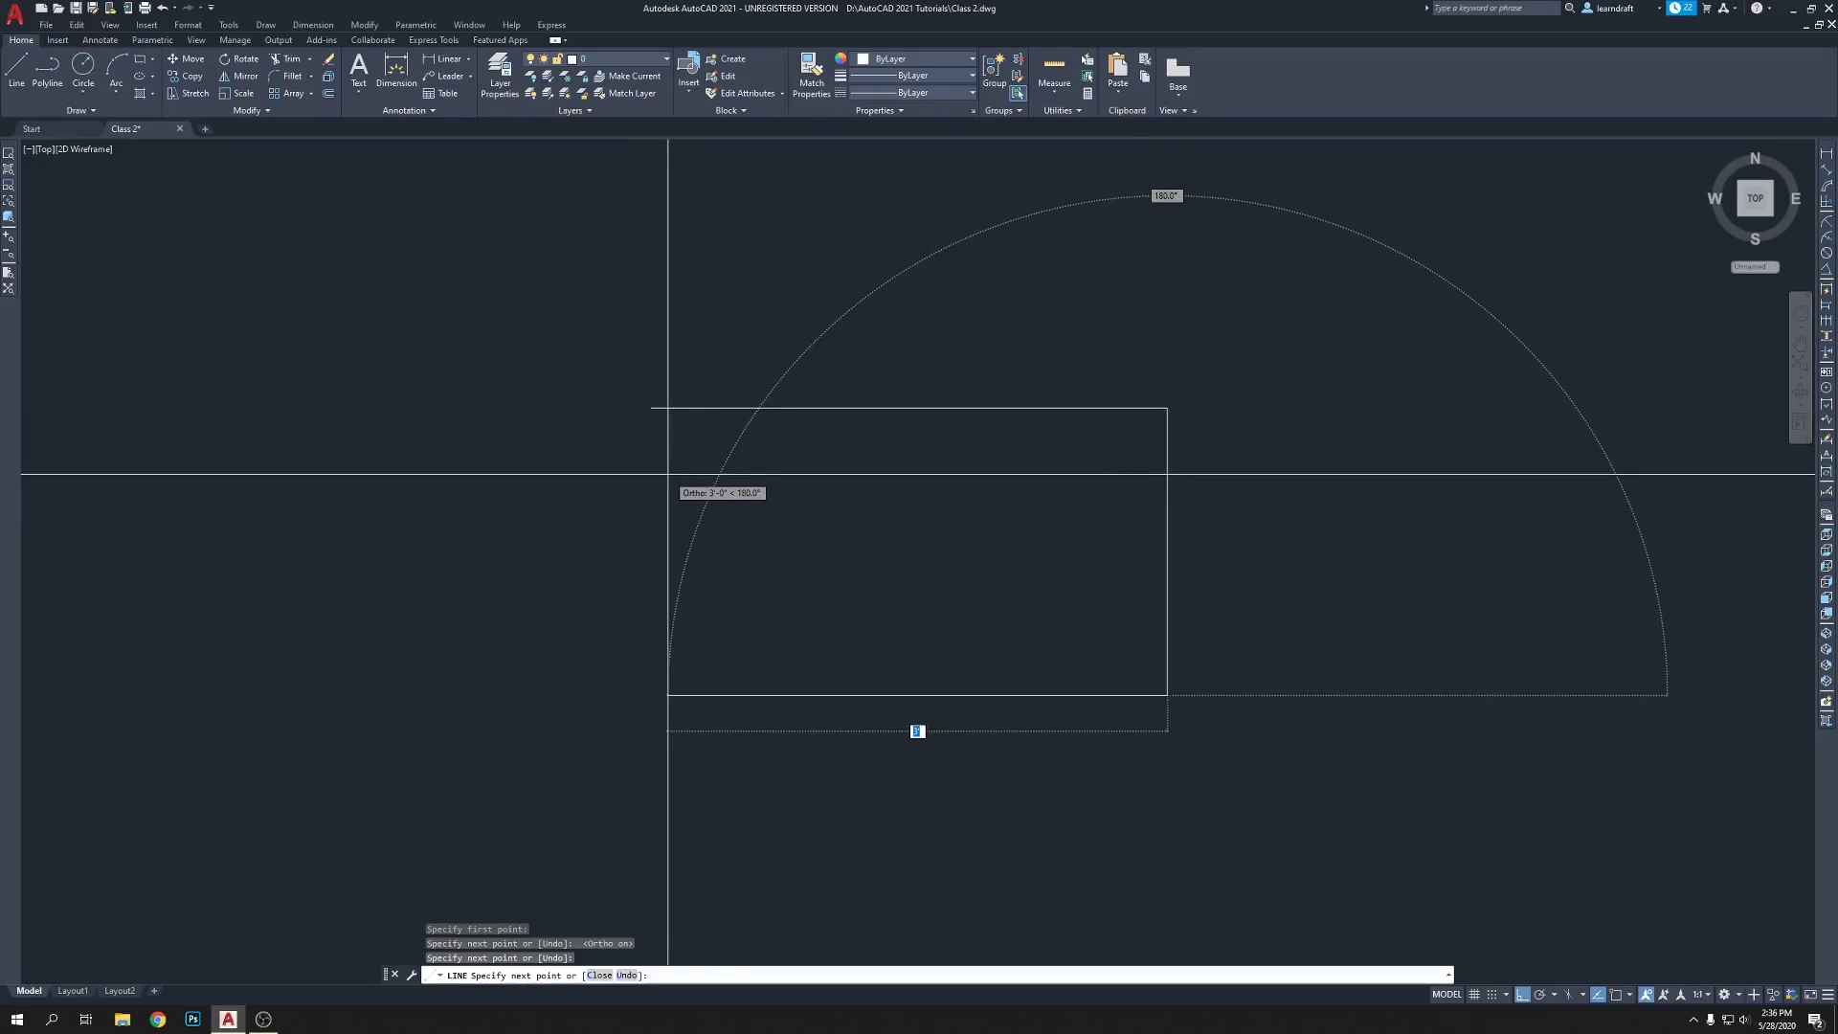
# - Turn object snap on and Ortho off, and close the triangle with a diagonal line to the first line's start point
pyautogui.press('F3')
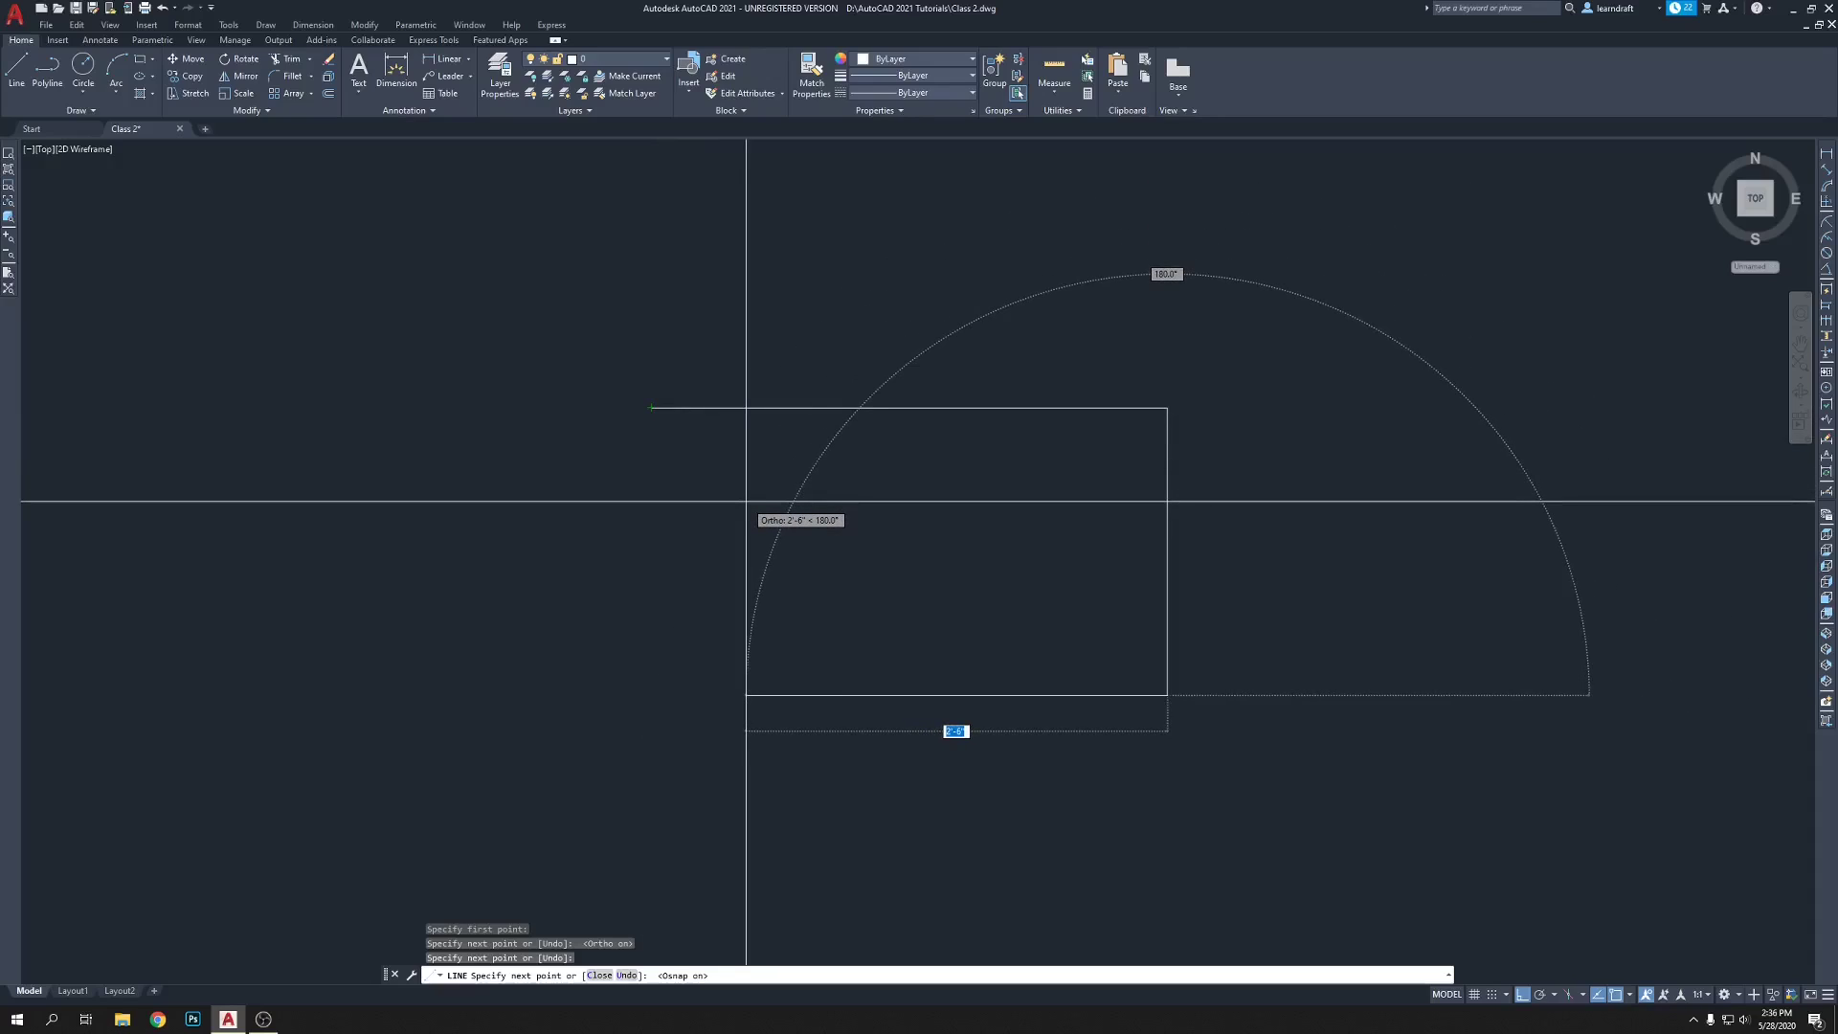
pyautogui.press('F8')
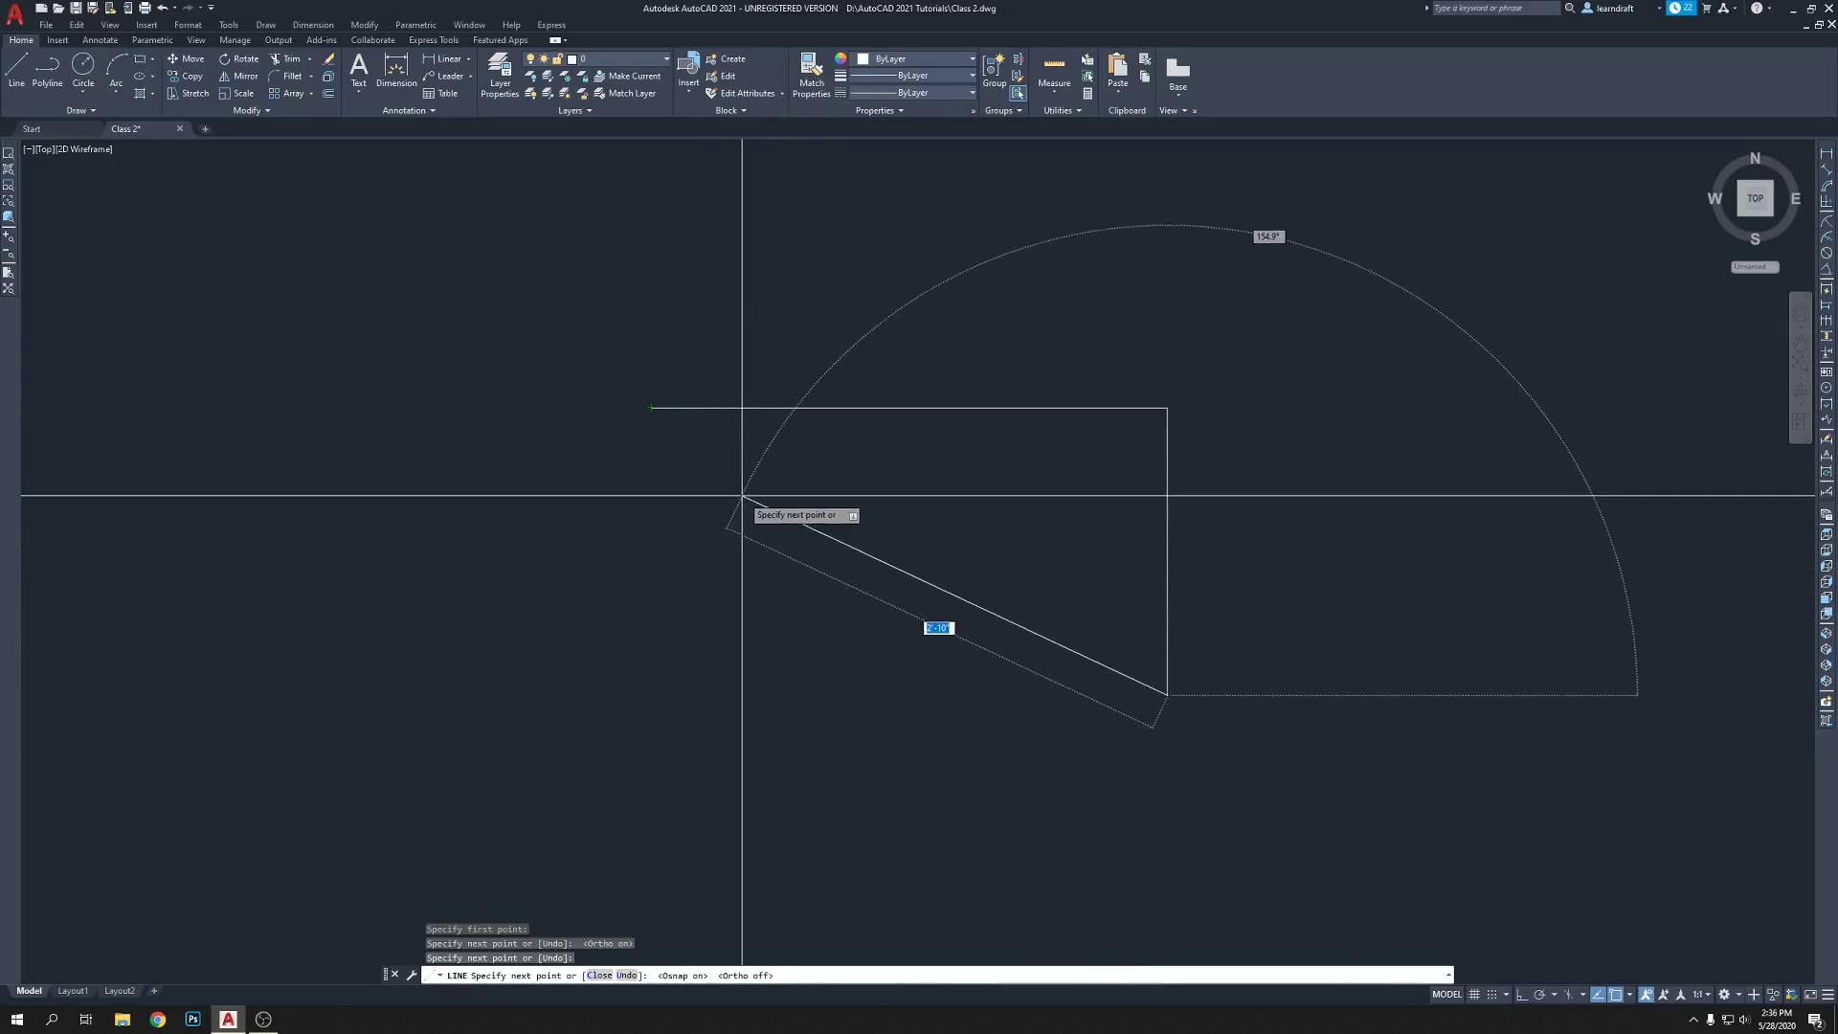
pyautogui.click(652, 407)
pyautogui.press('Return')
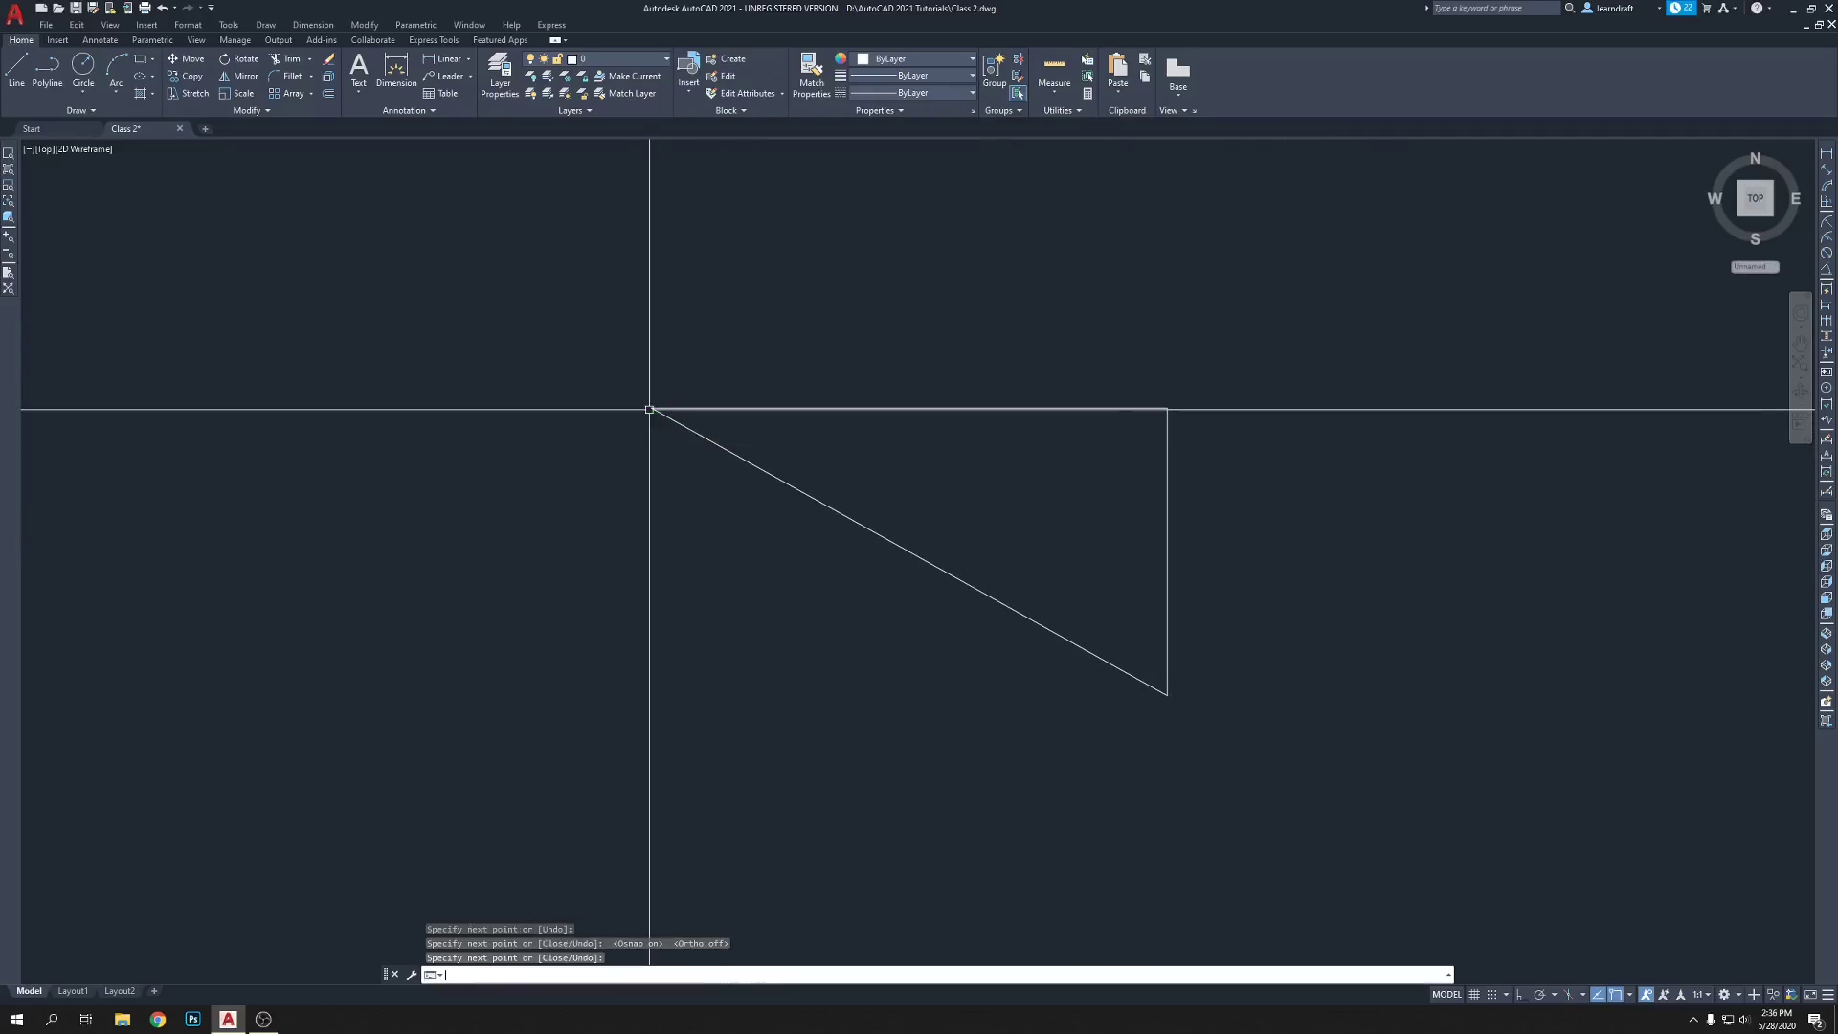
# - Select the triangle's three lines one after another to check that they are separate objects, and clear the selection
pyautogui.moveTo(1173, 421); pyautogui.dragTo(987, 345, button='middle')
pyautogui.click(849, 332)
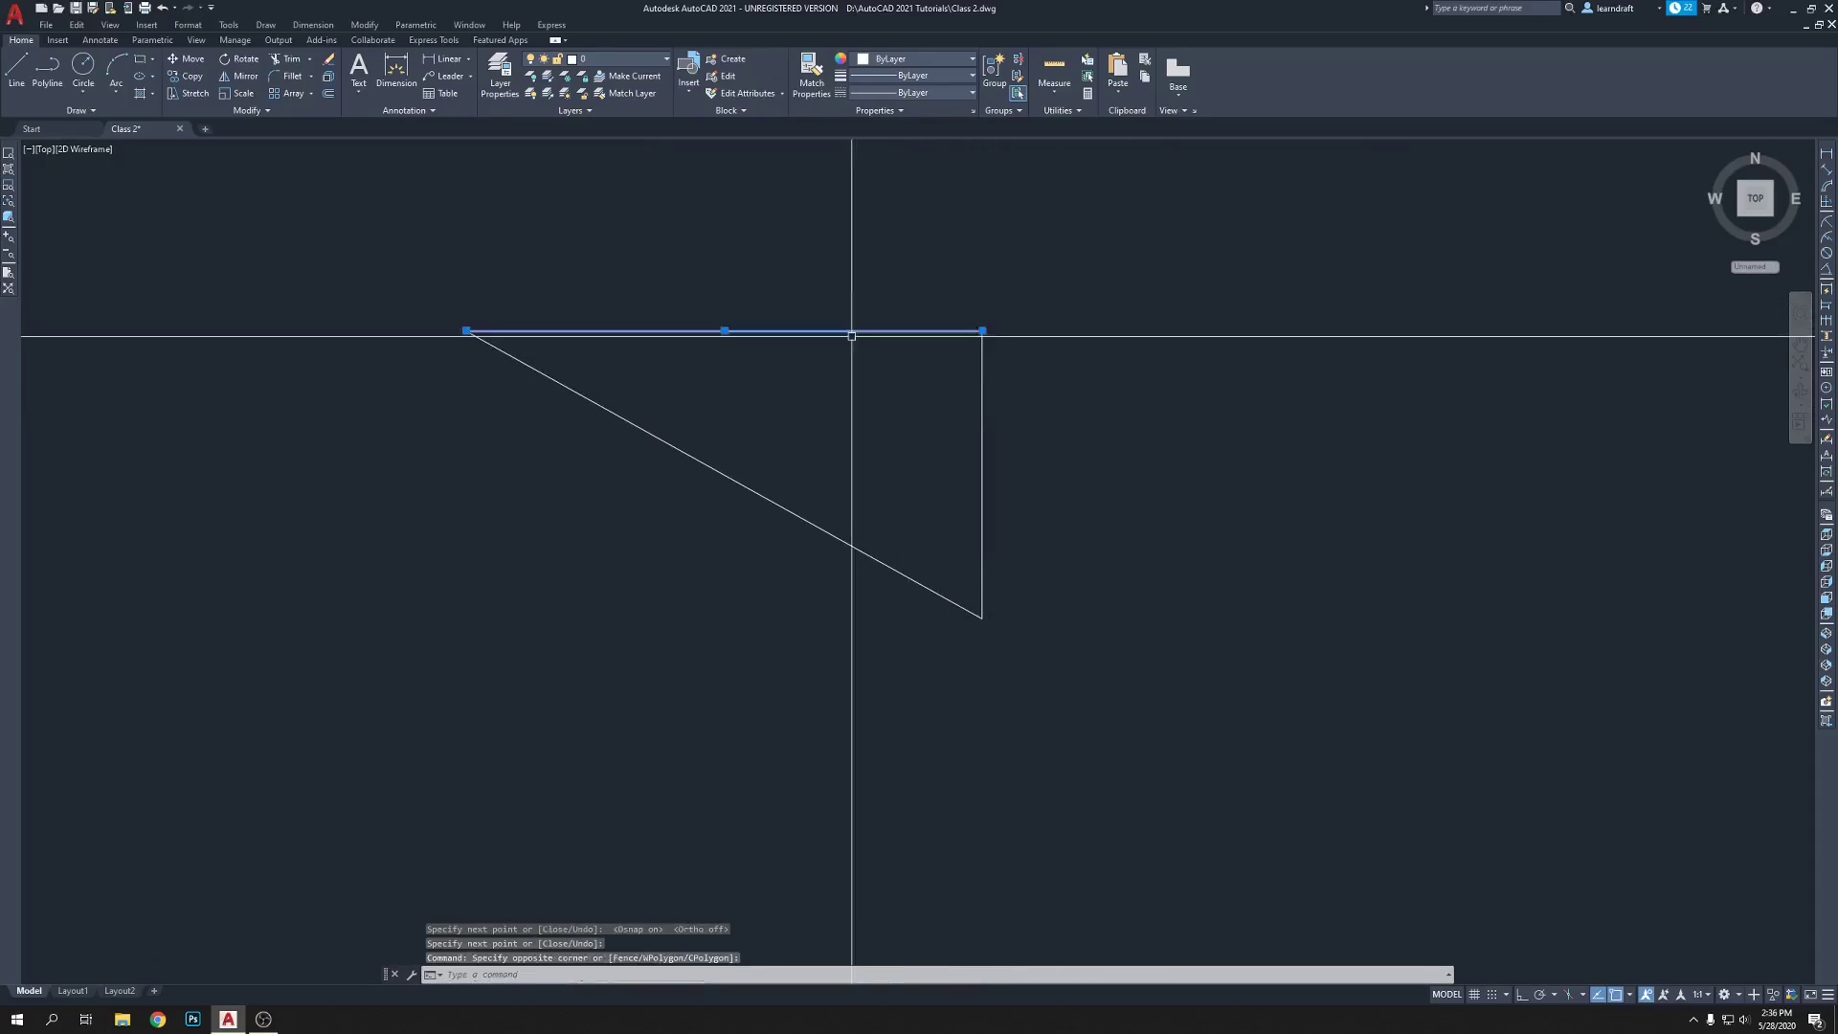
pyautogui.click(1005, 398)
pyautogui.click(839, 436)
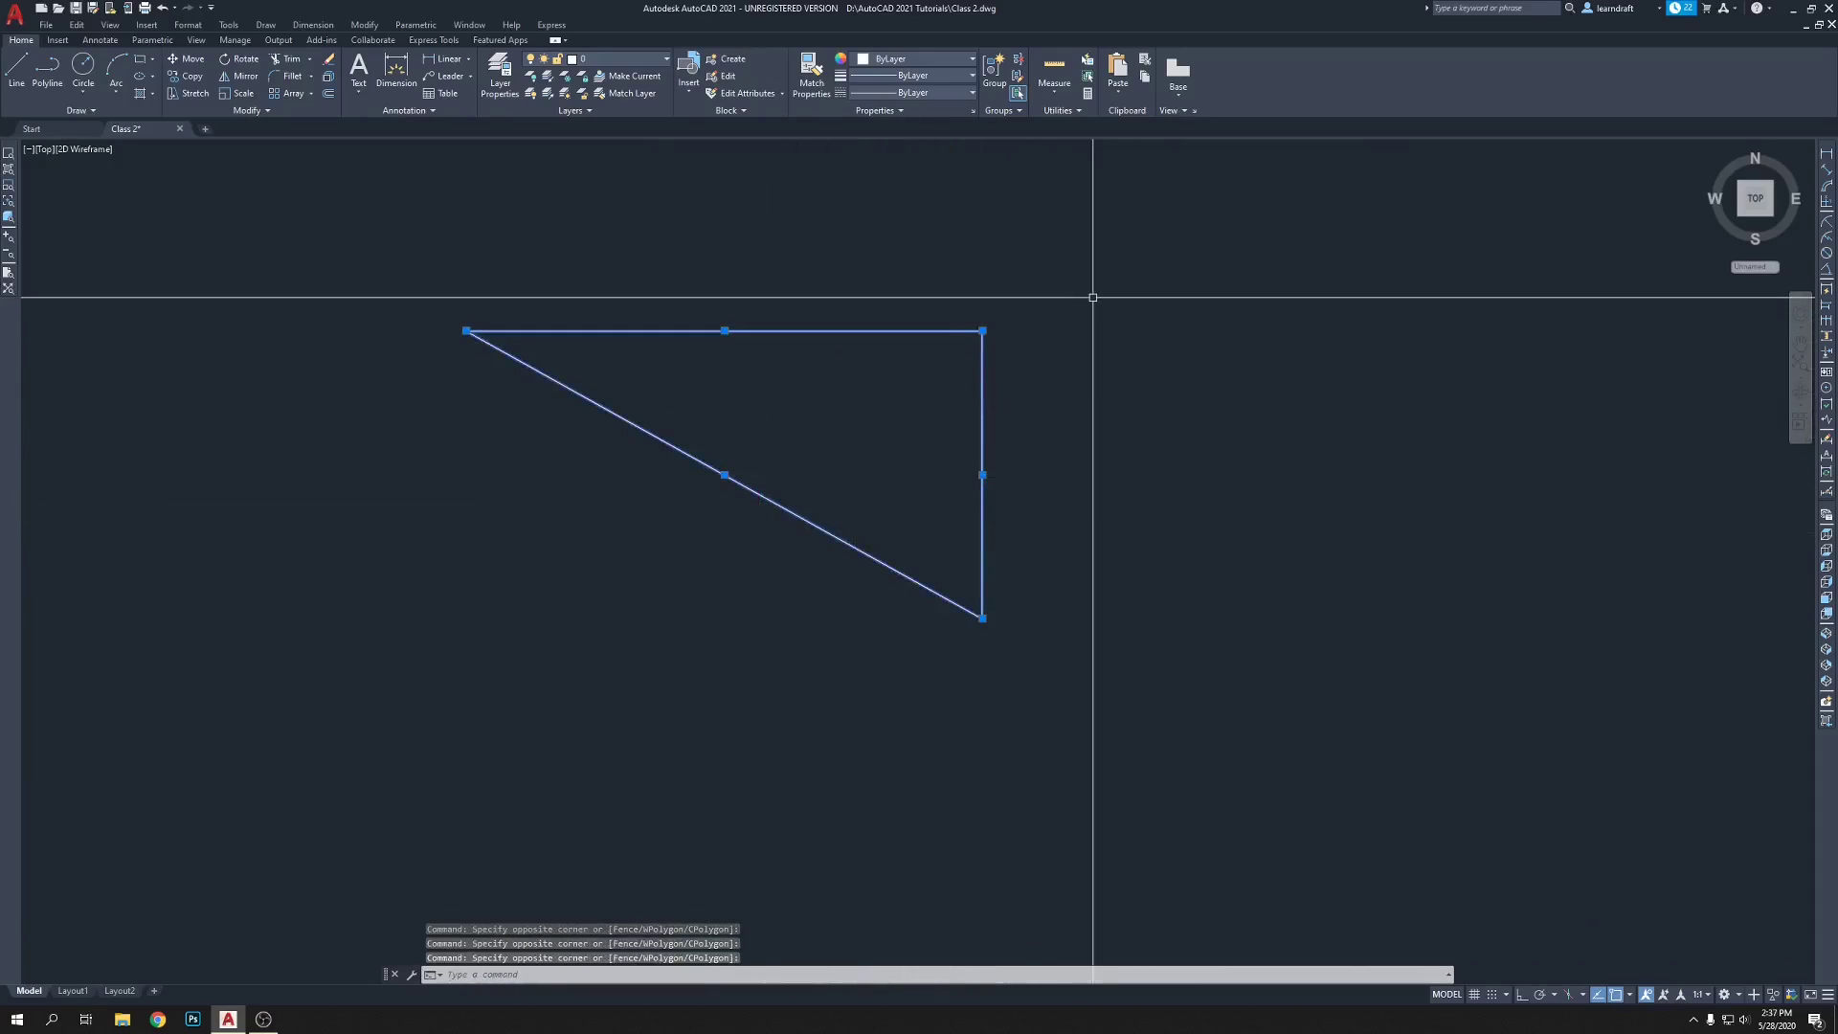
pyautogui.press('Escape')
# - With Ortho on, draw a single horizontal line to the right of the triangle, slightly above its upper edge
pyautogui.moveTo(1124, 224); pyautogui.dragTo(1069, 233, button='middle')
pyautogui.moveTo(1069, 233); pyautogui.dragTo(932, 228, button='middle')
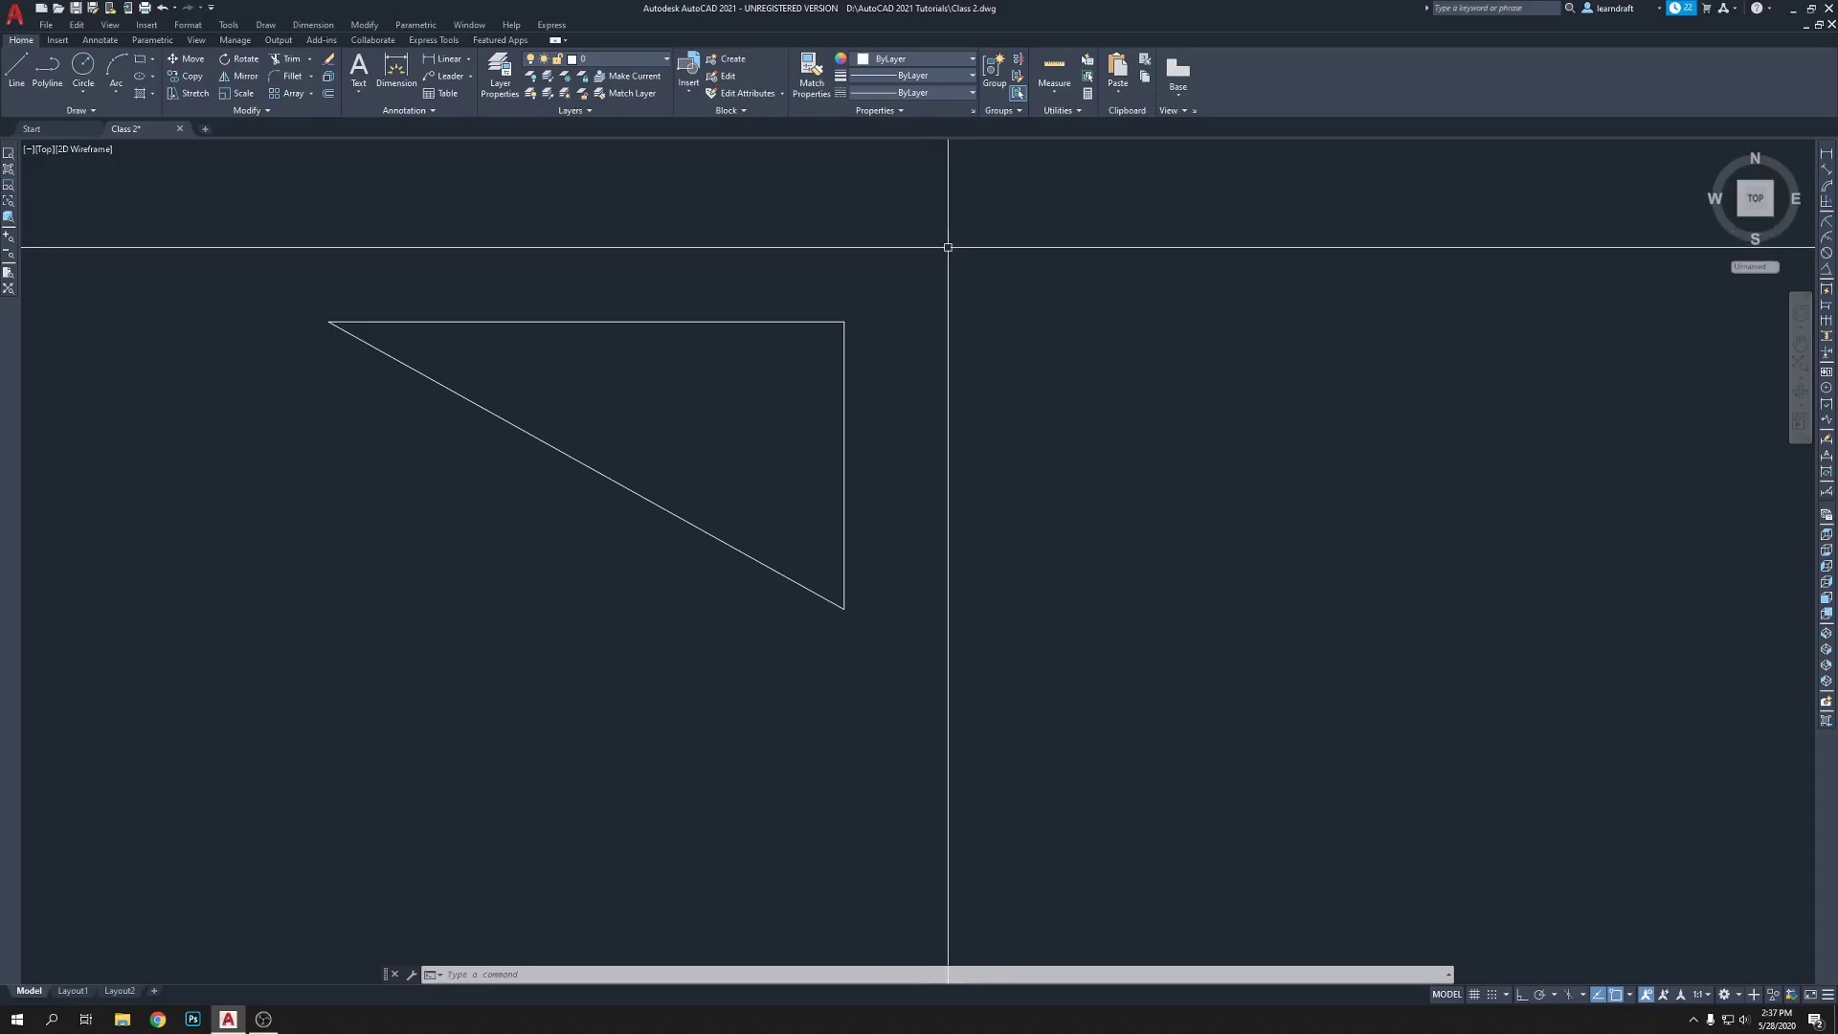
pyautogui.moveTo(935, 250); pyautogui.dragTo(936, 281, button='middle')
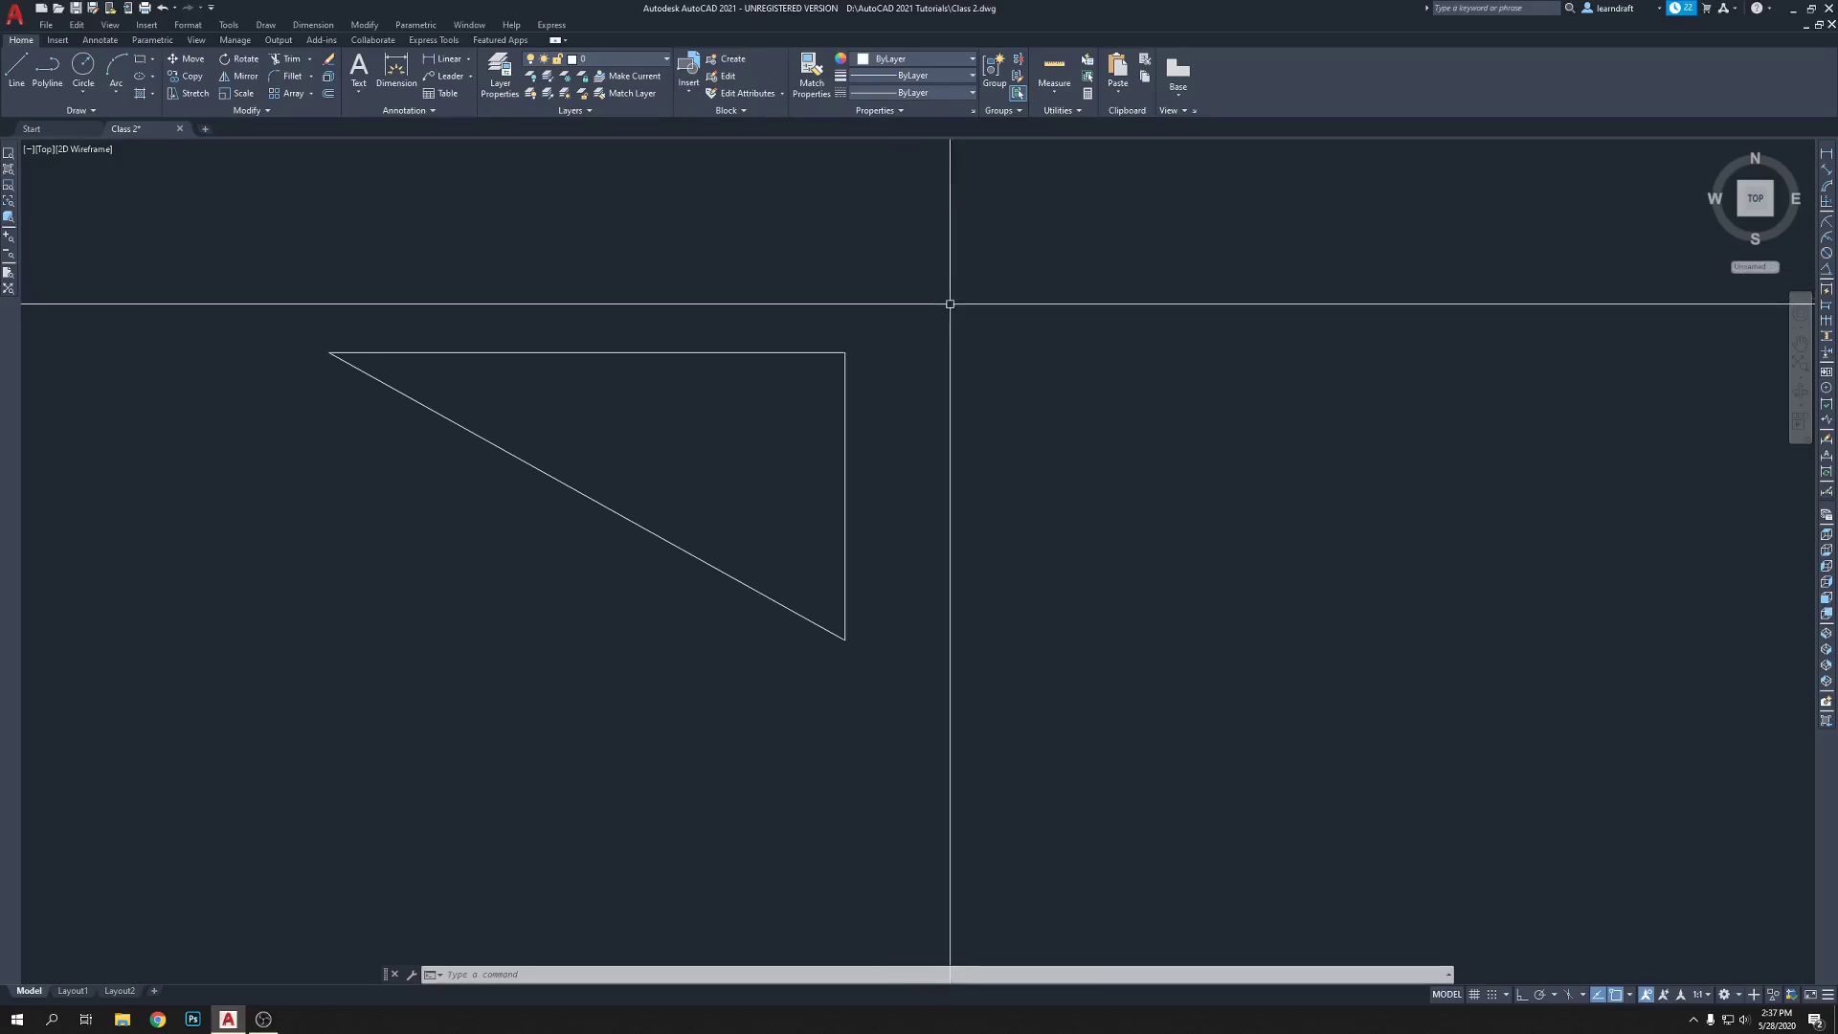
pyautogui.moveTo(950, 303); pyautogui.dragTo(905, 297, button='middle')
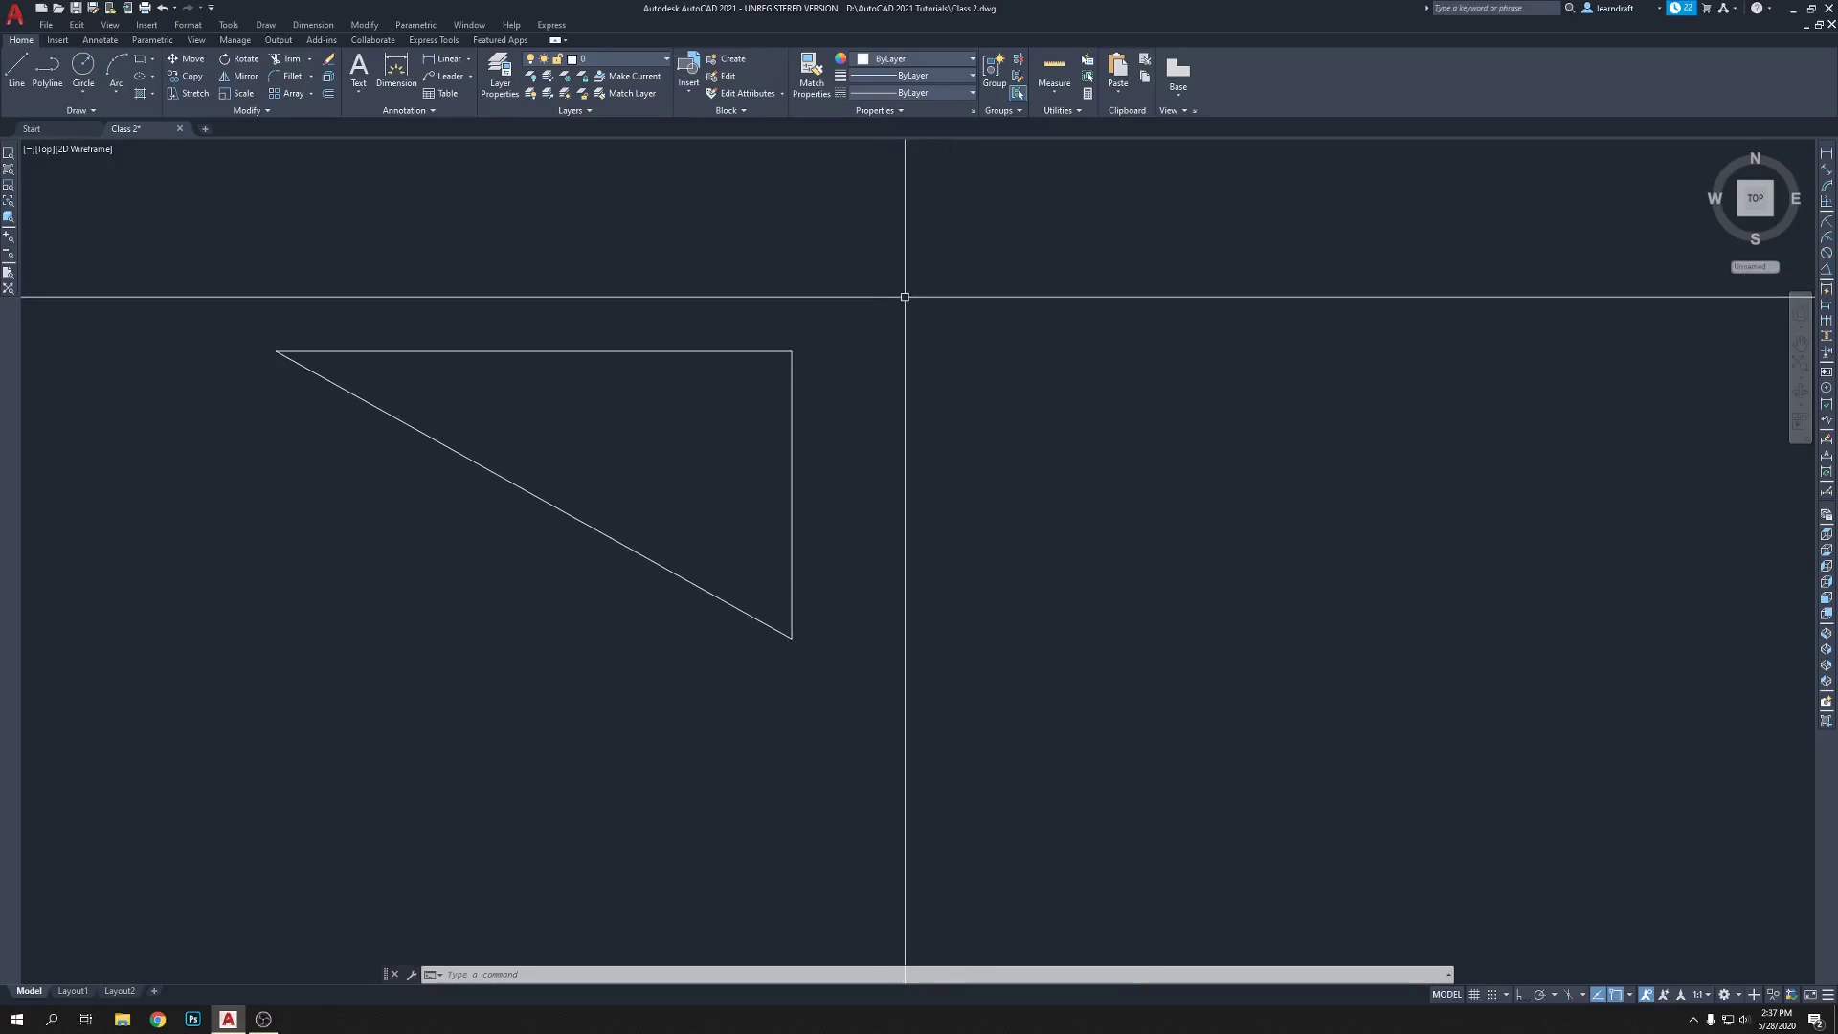
pyautogui.write('L')
pyautogui.press('Return')
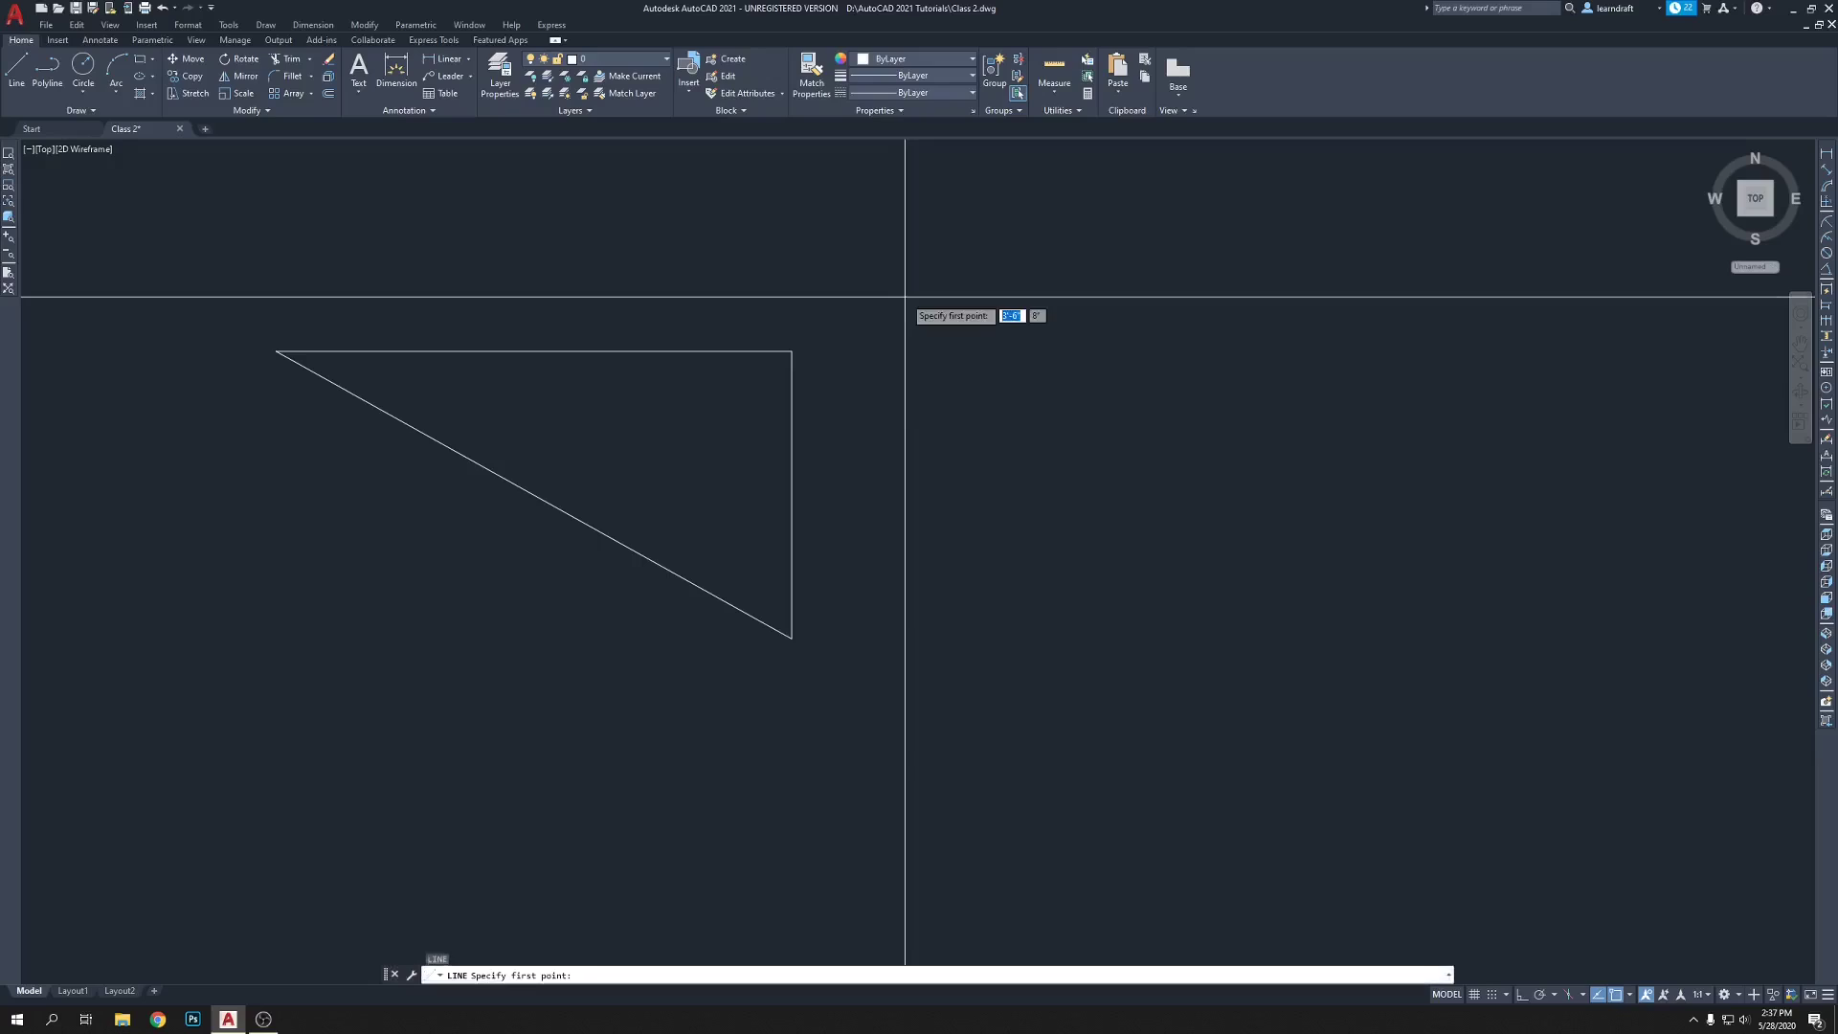
pyautogui.click(855, 322)
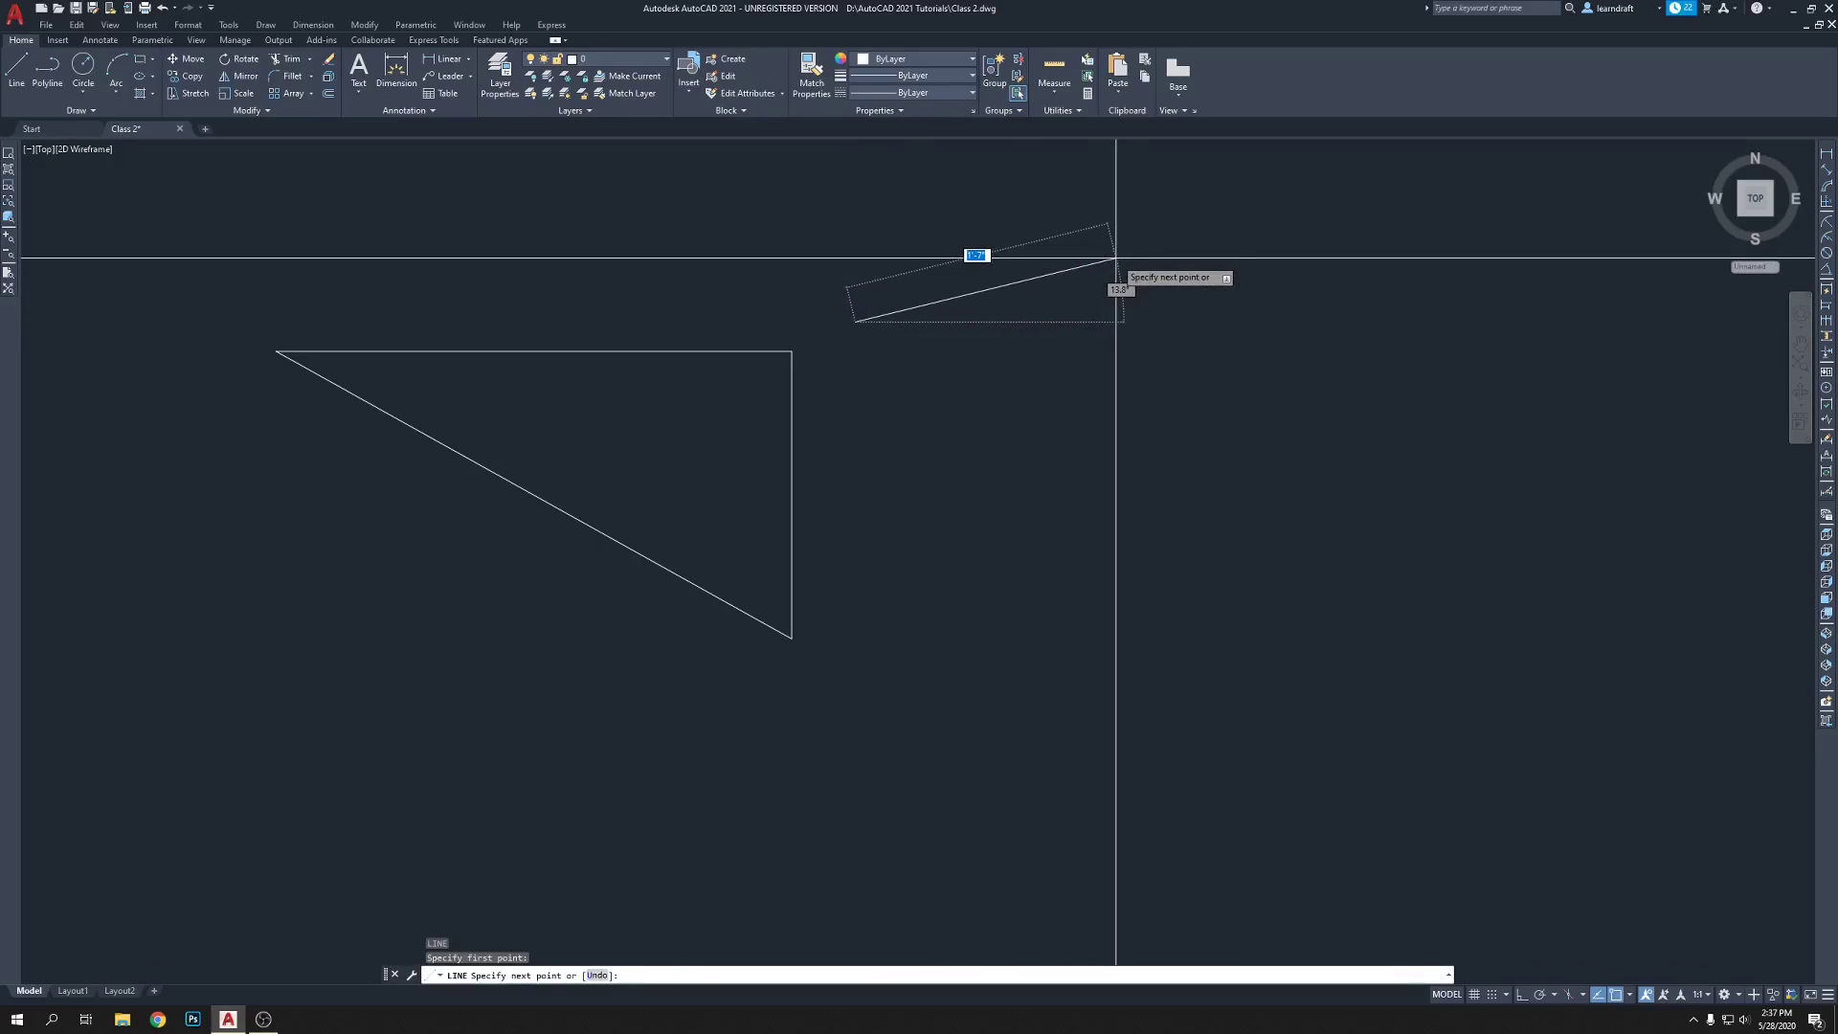
pyautogui.press('F8')
pyautogui.click(1228, 257)
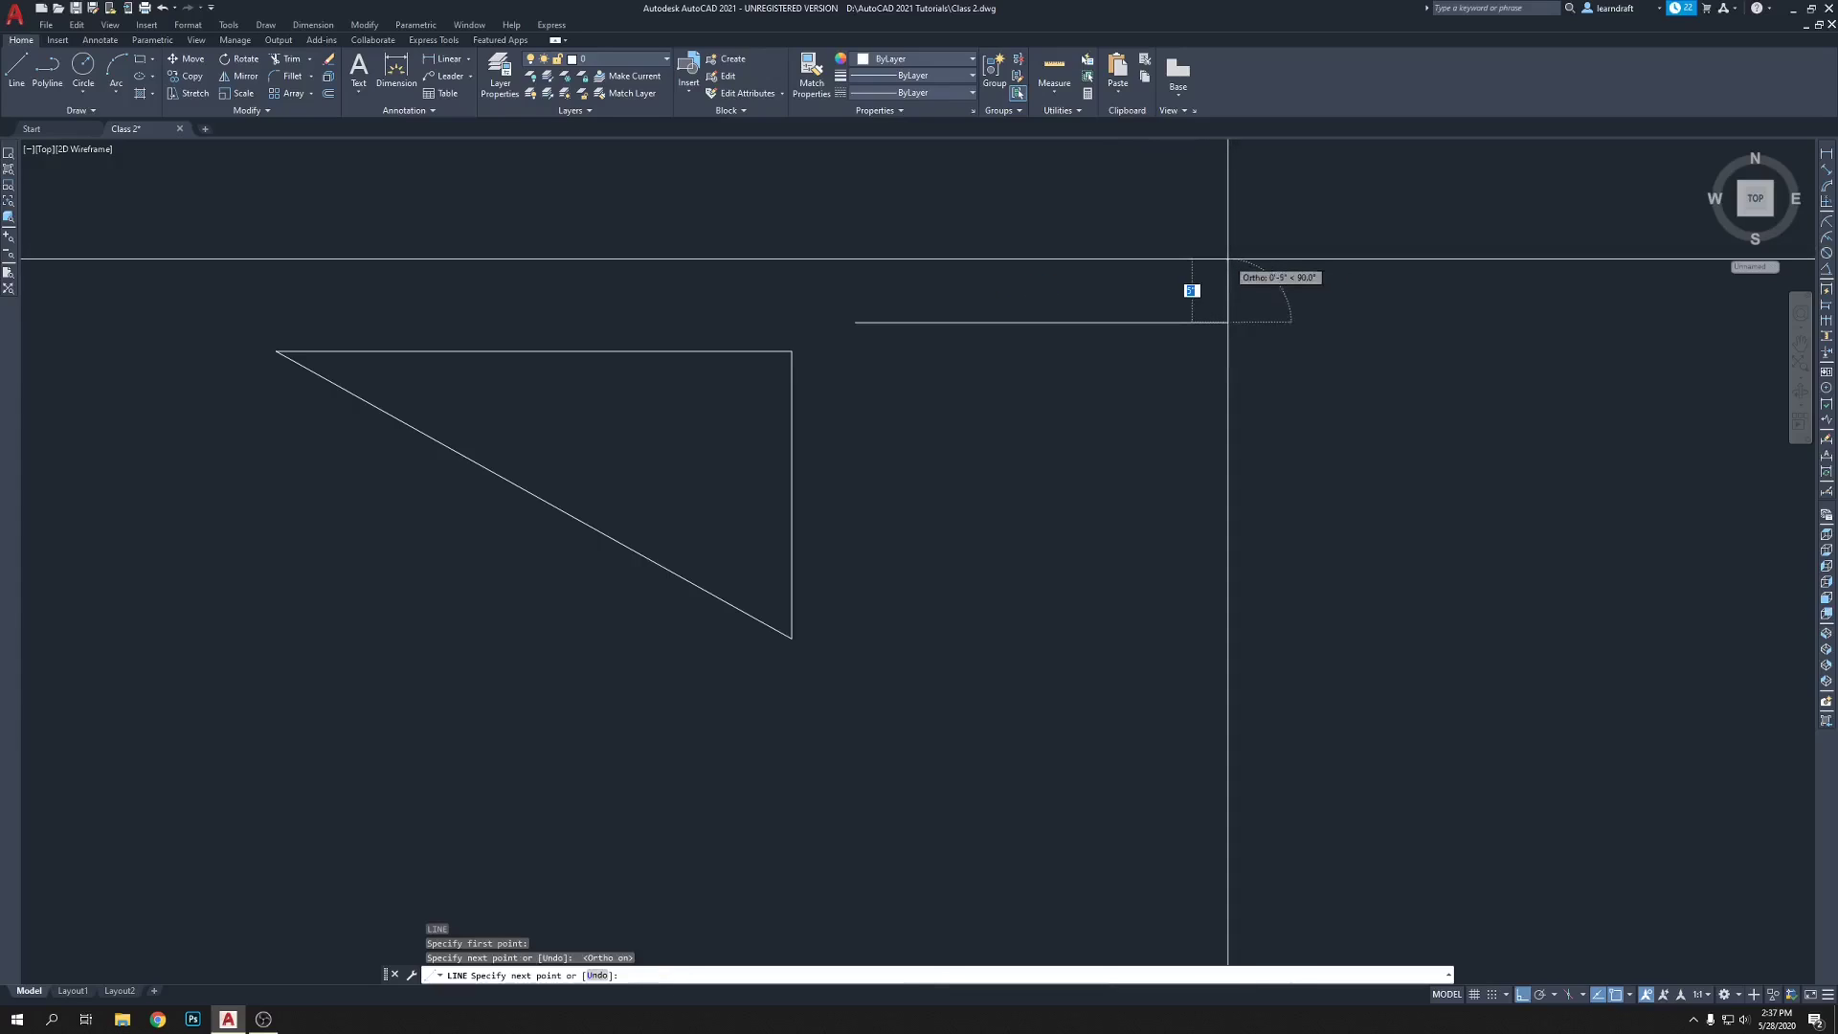
pyautogui.press('Return')
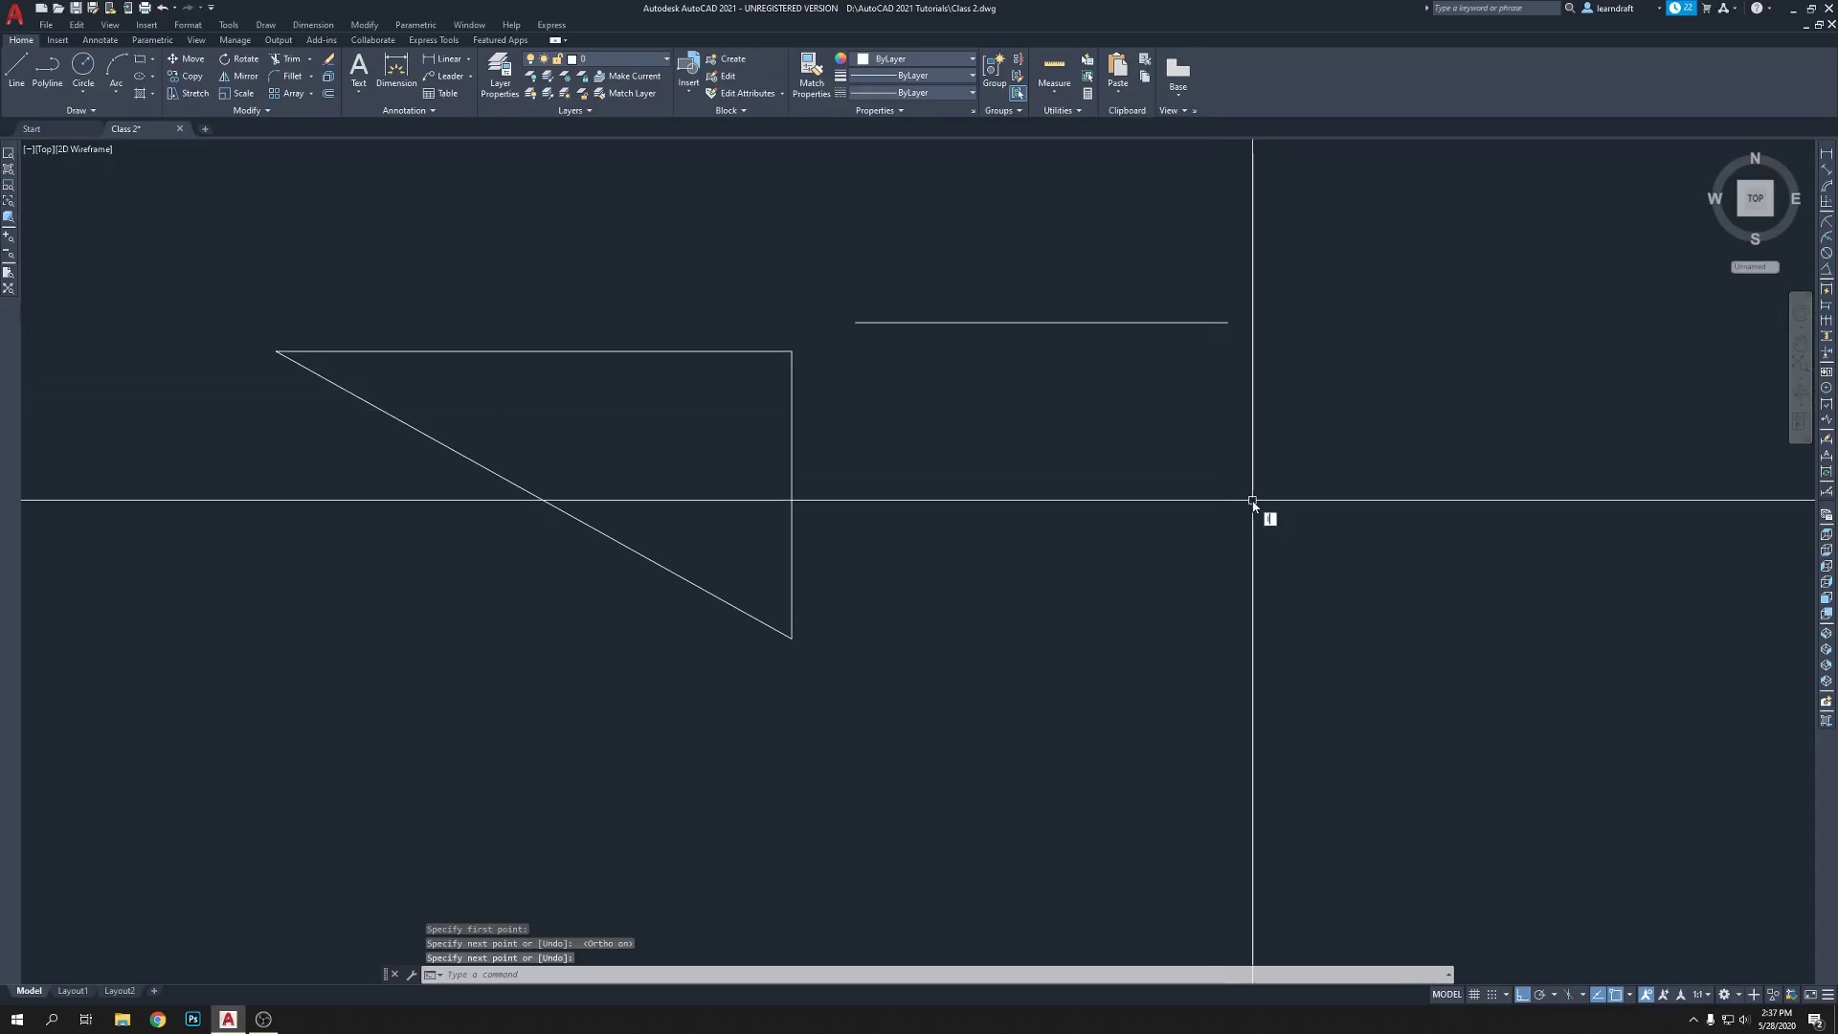
# - Draw vertical lines of equal length down from the right and left endpoints of the new horizontal line
pyautogui.press('Return')
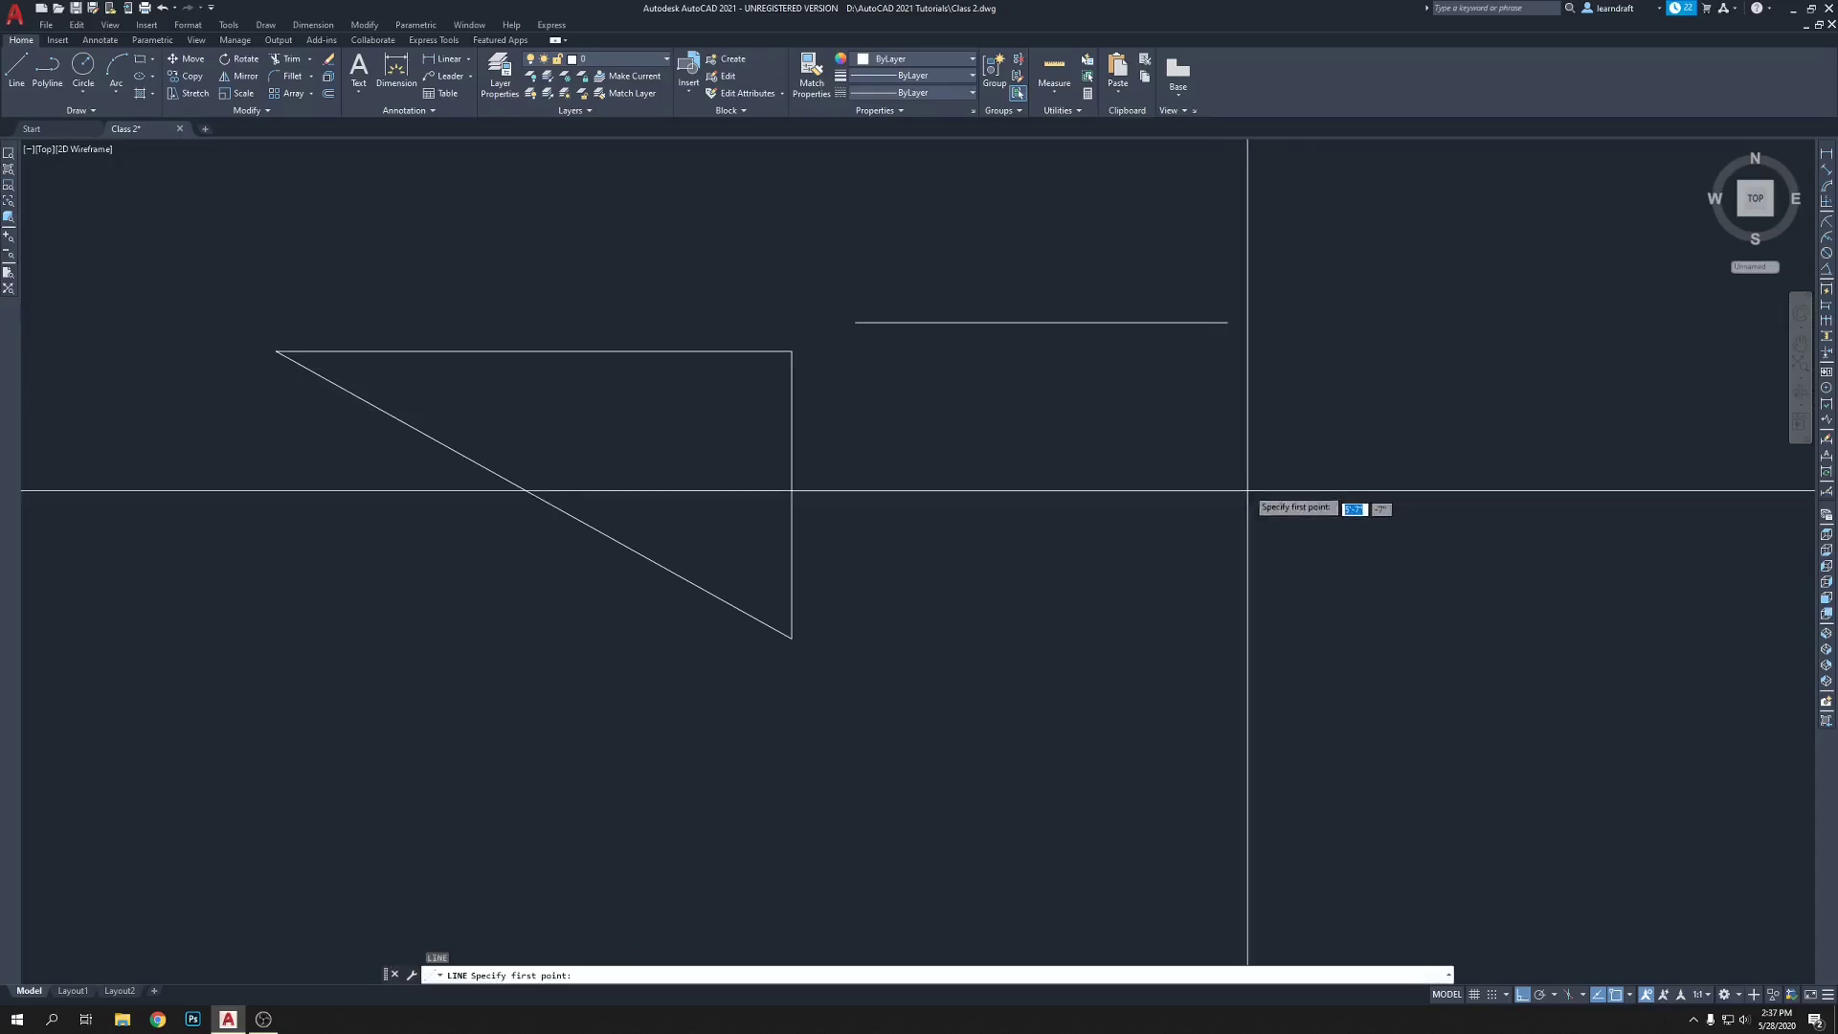
pyautogui.click(1227, 322)
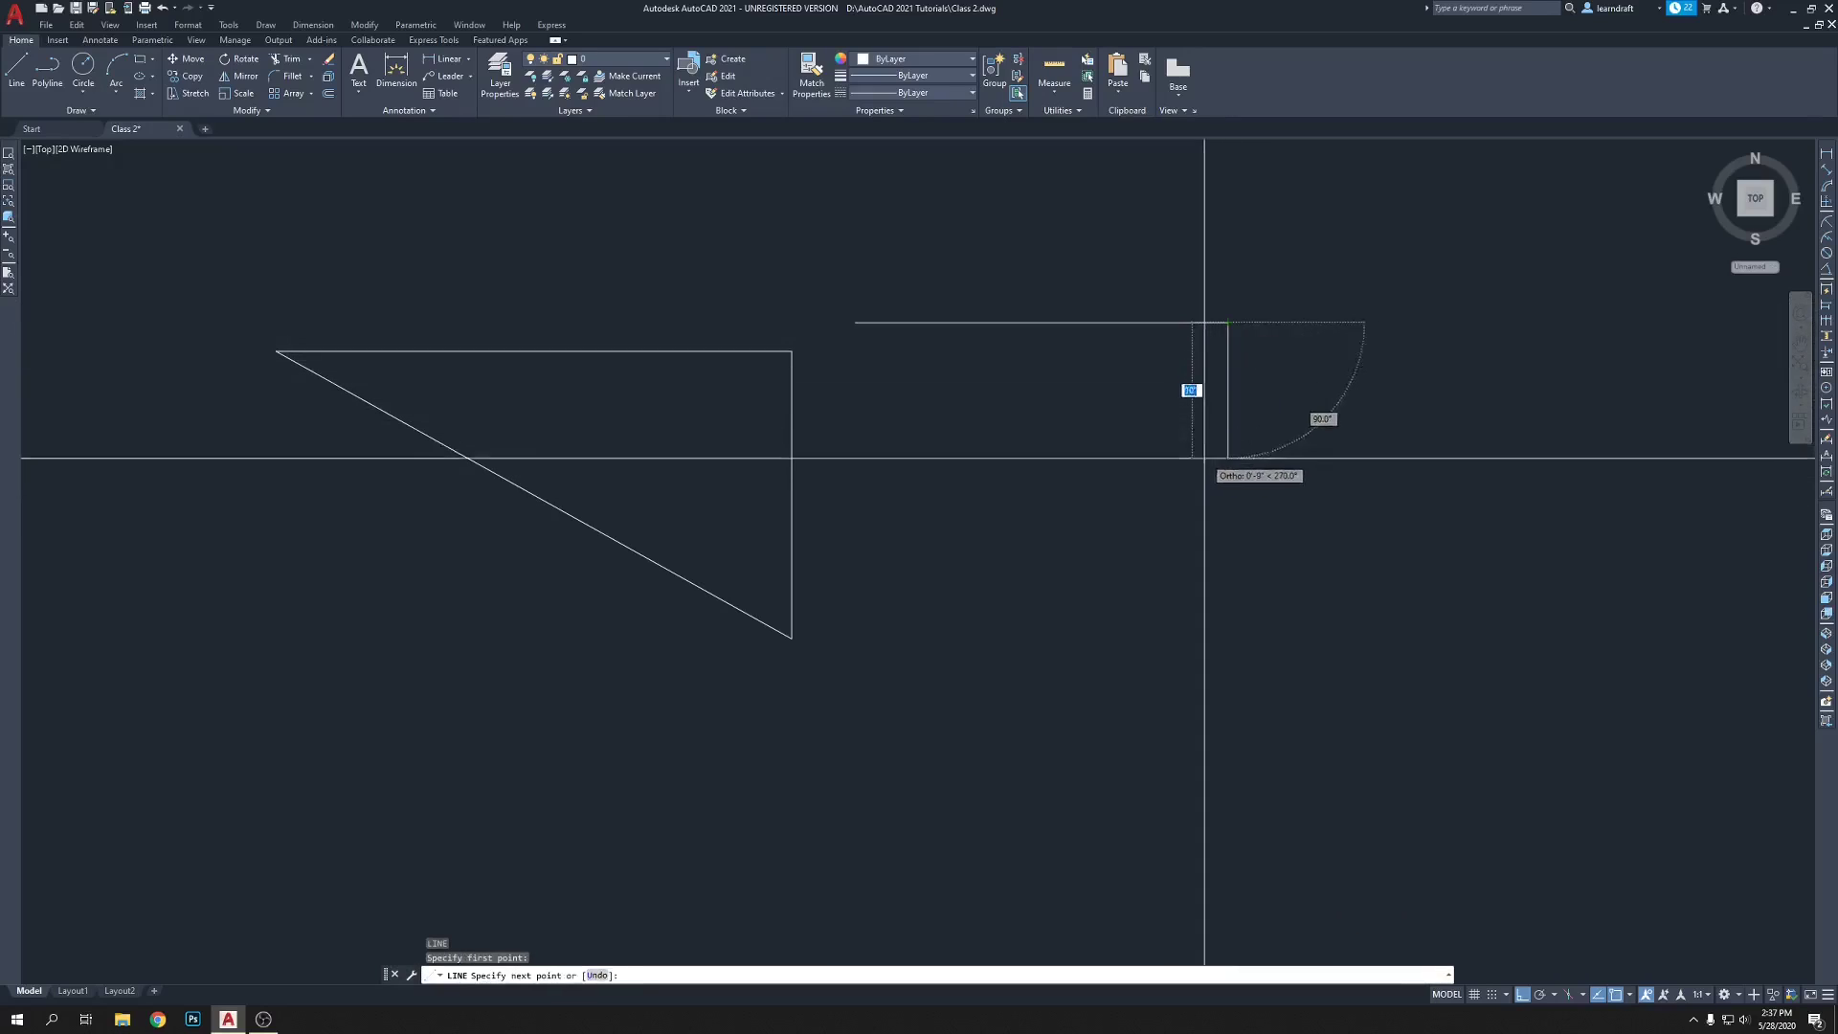
pyautogui.click(1262, 562)
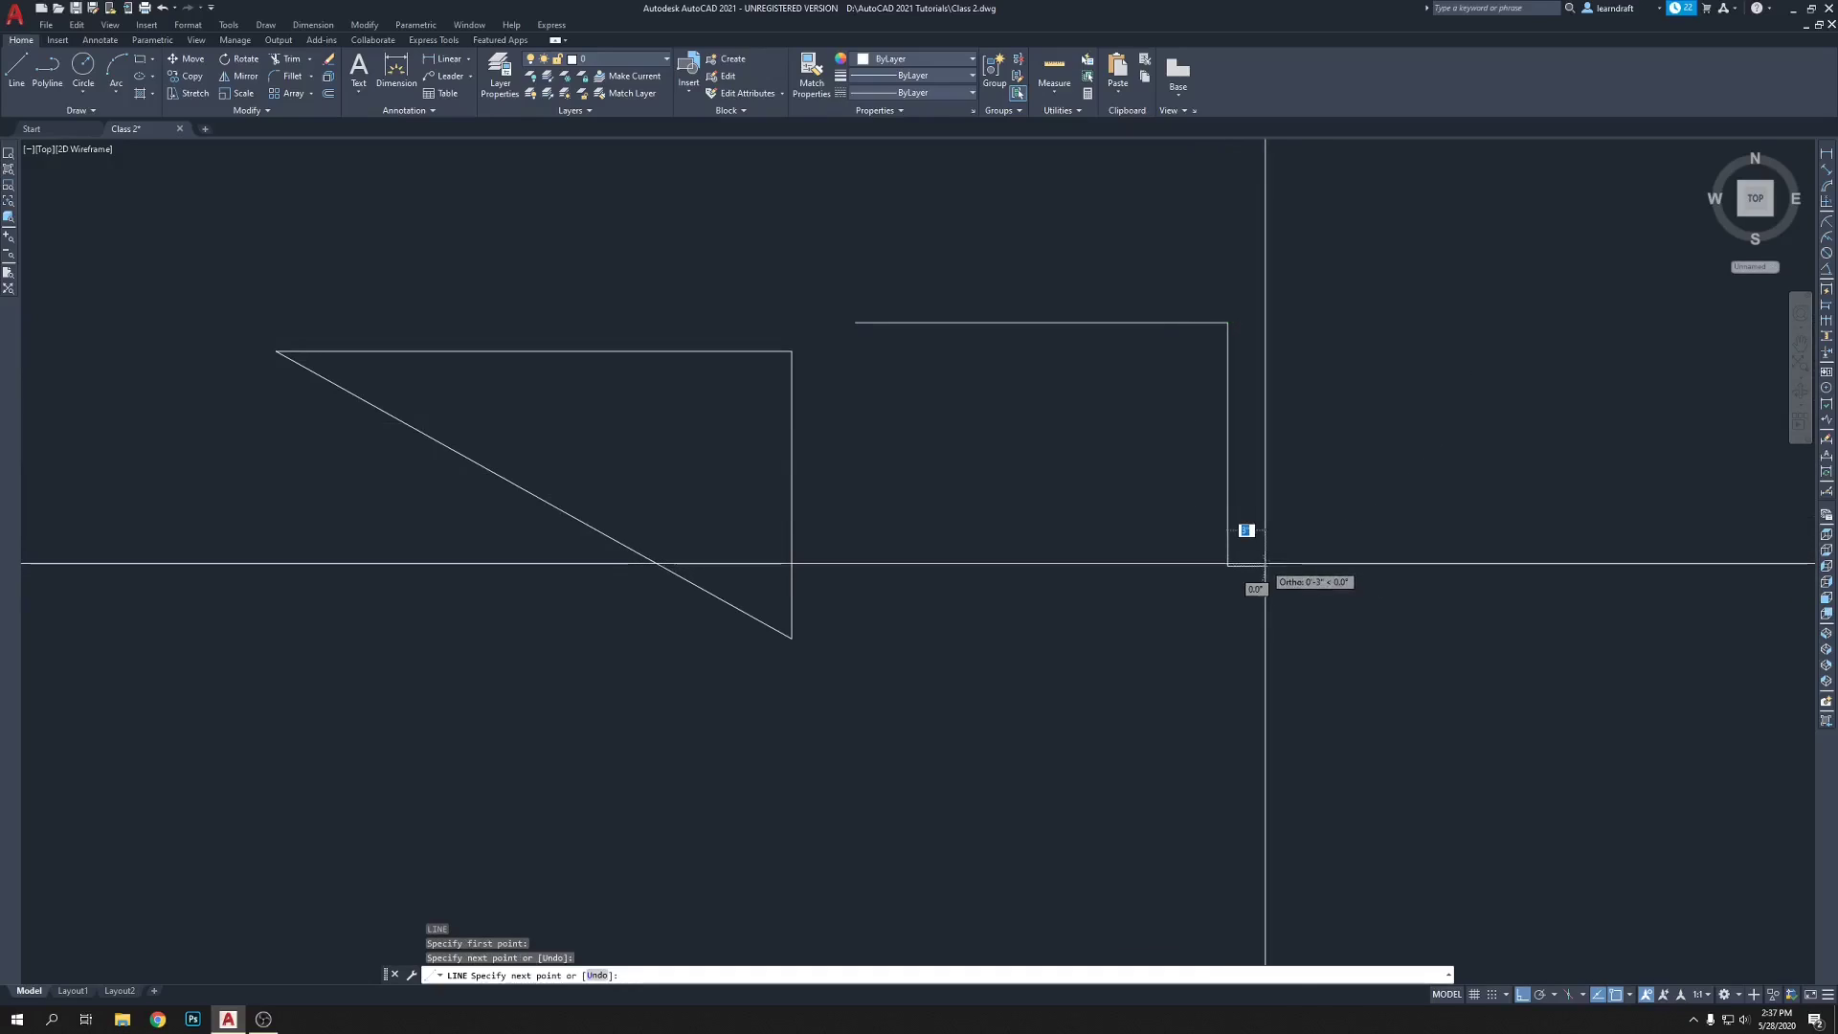
pyautogui.press('Return')
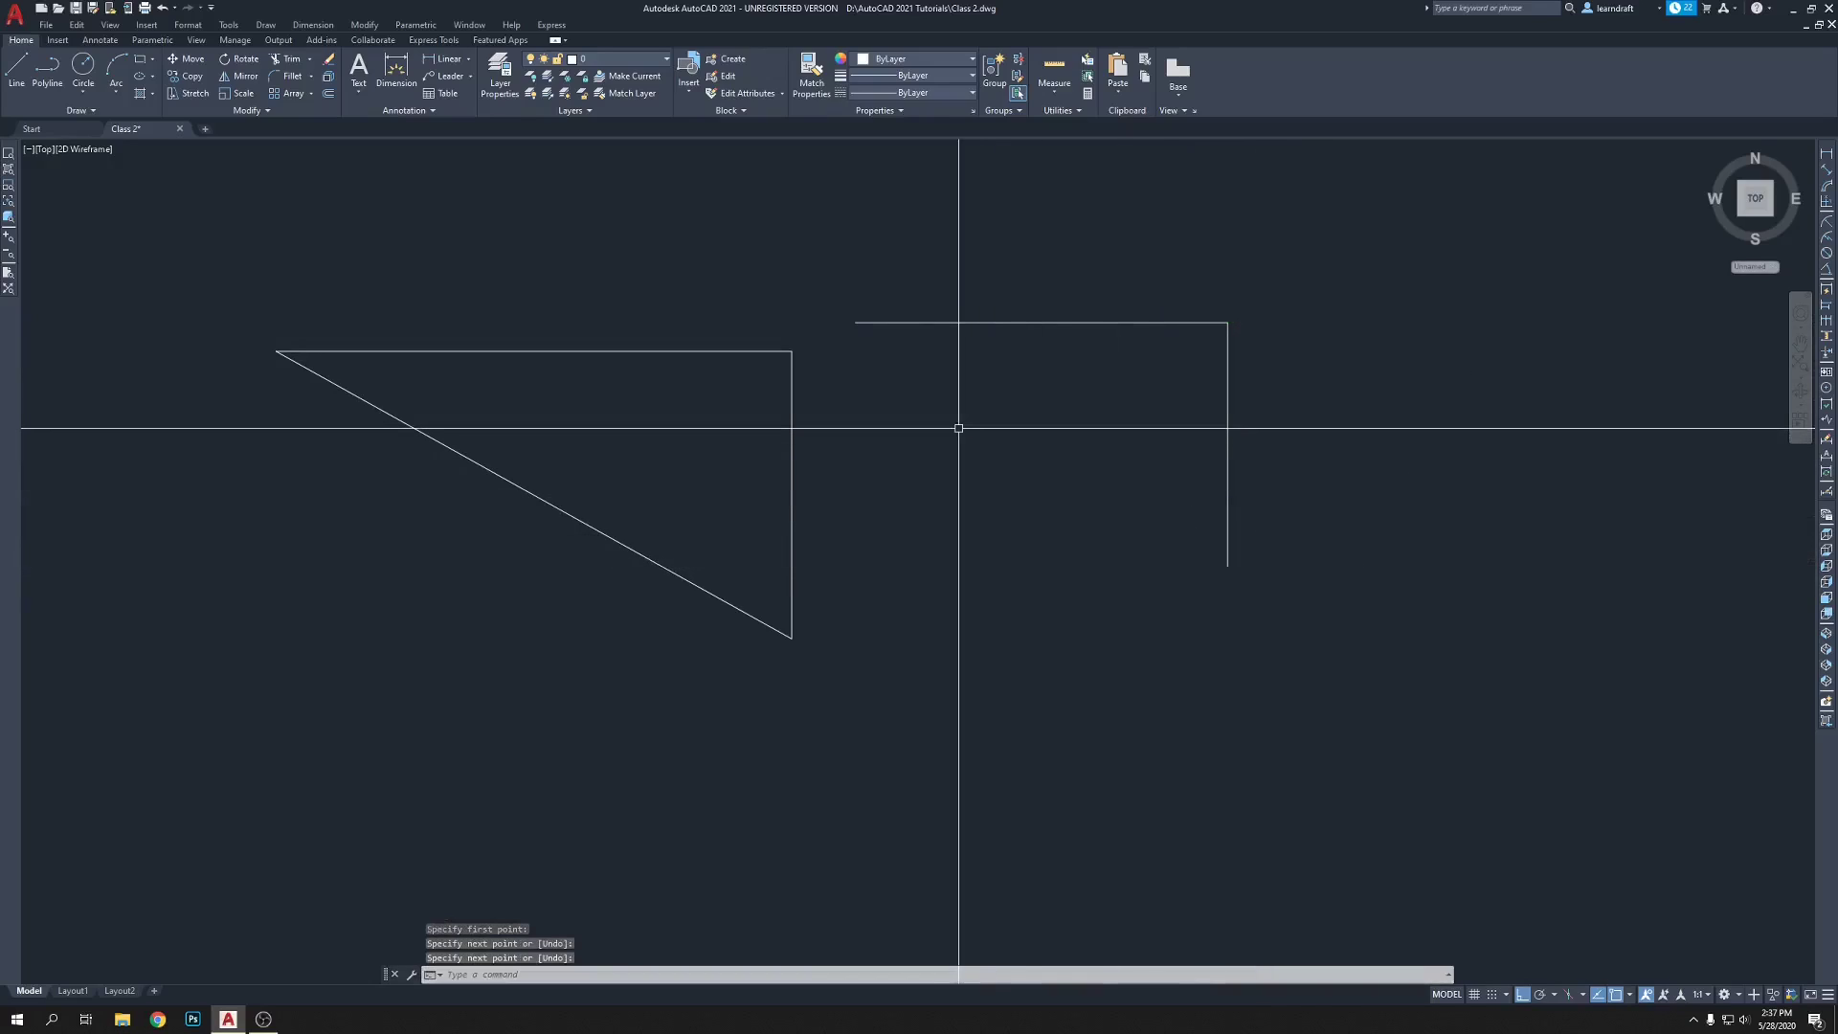
pyautogui.press('Return')
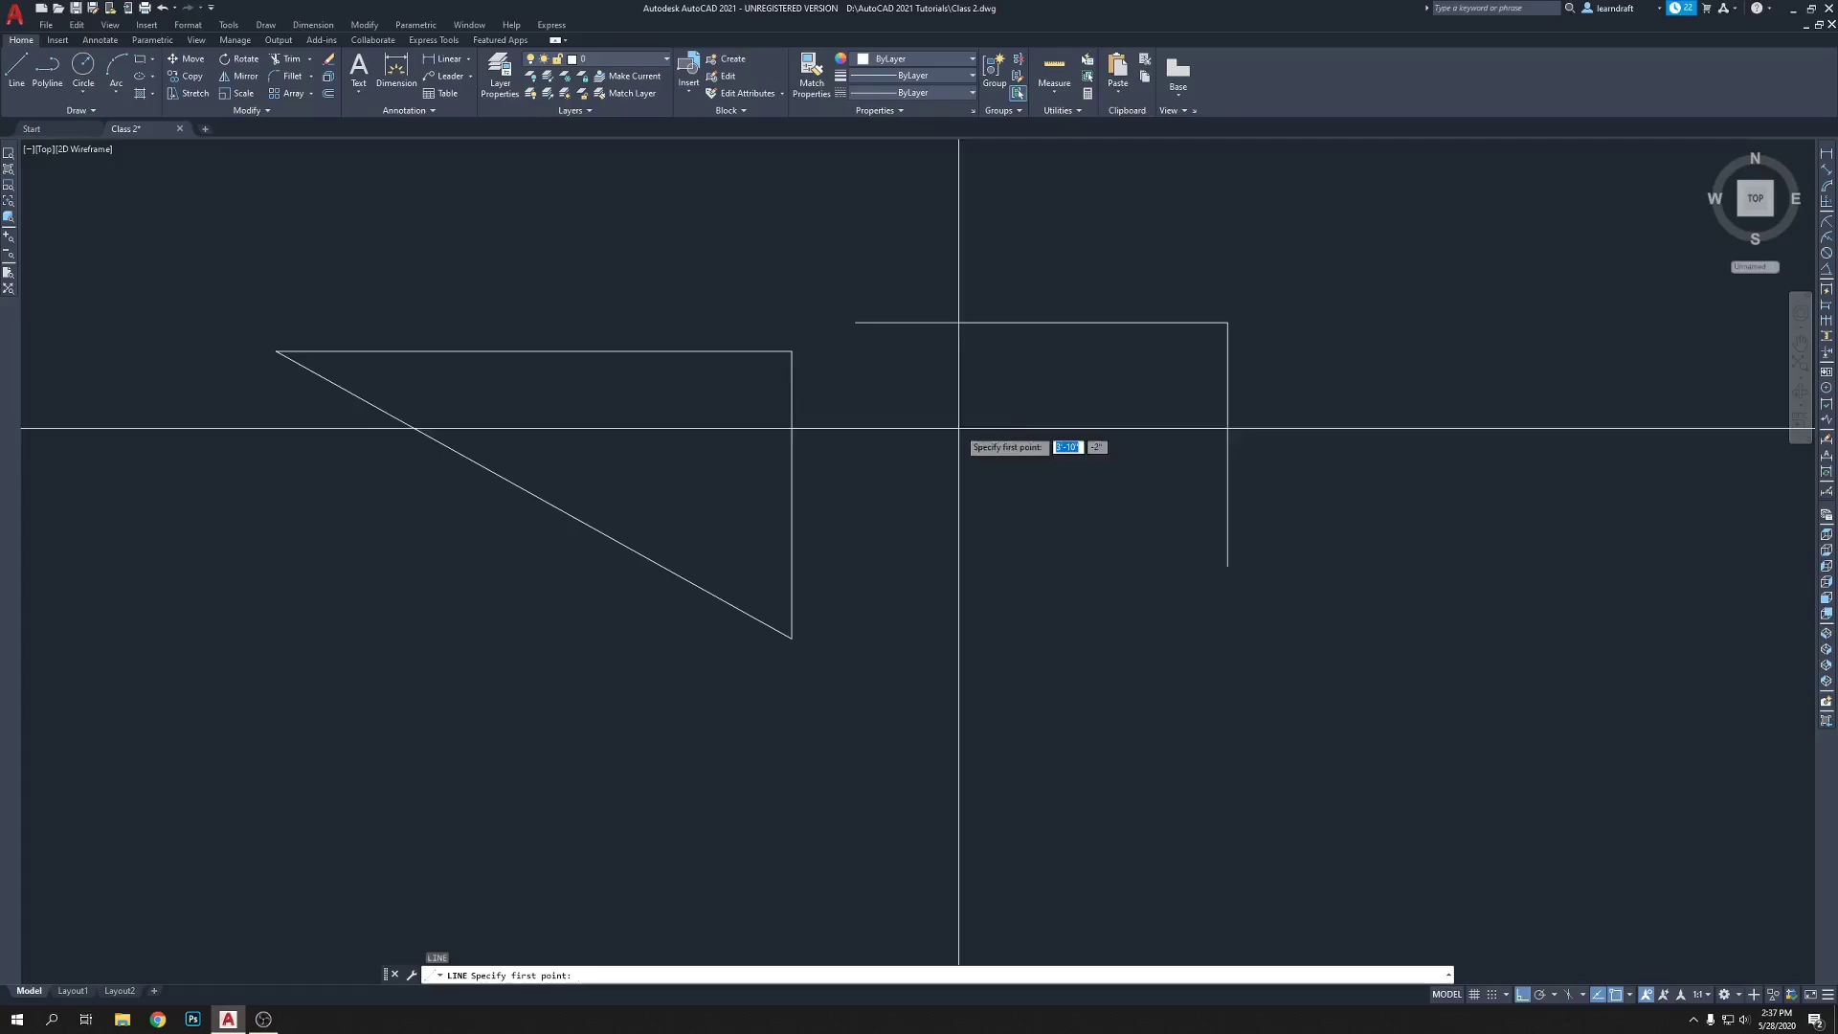
pyautogui.click(854, 323)
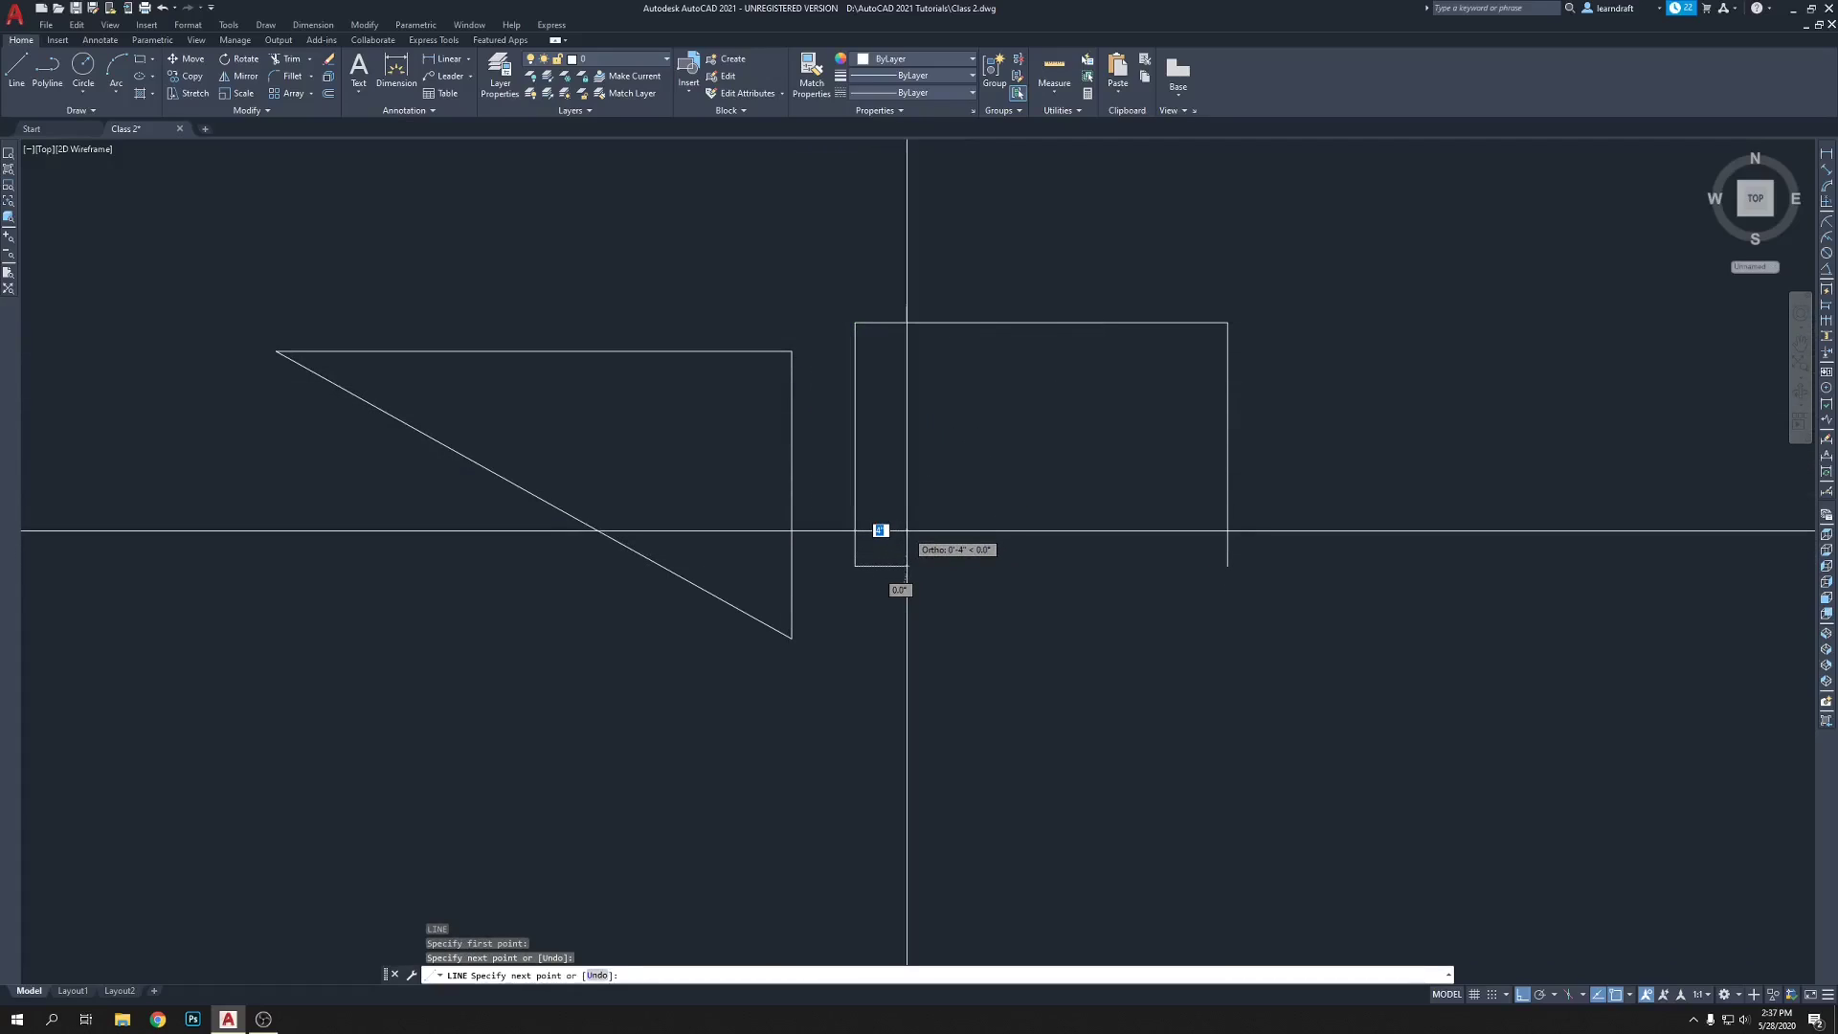
pyautogui.press('Return')
# - Draw a separate horizontal line below the triangle and the open rectangle
pyautogui.moveTo(1110, 426); pyautogui.dragTo(1053, 382, button='middle')
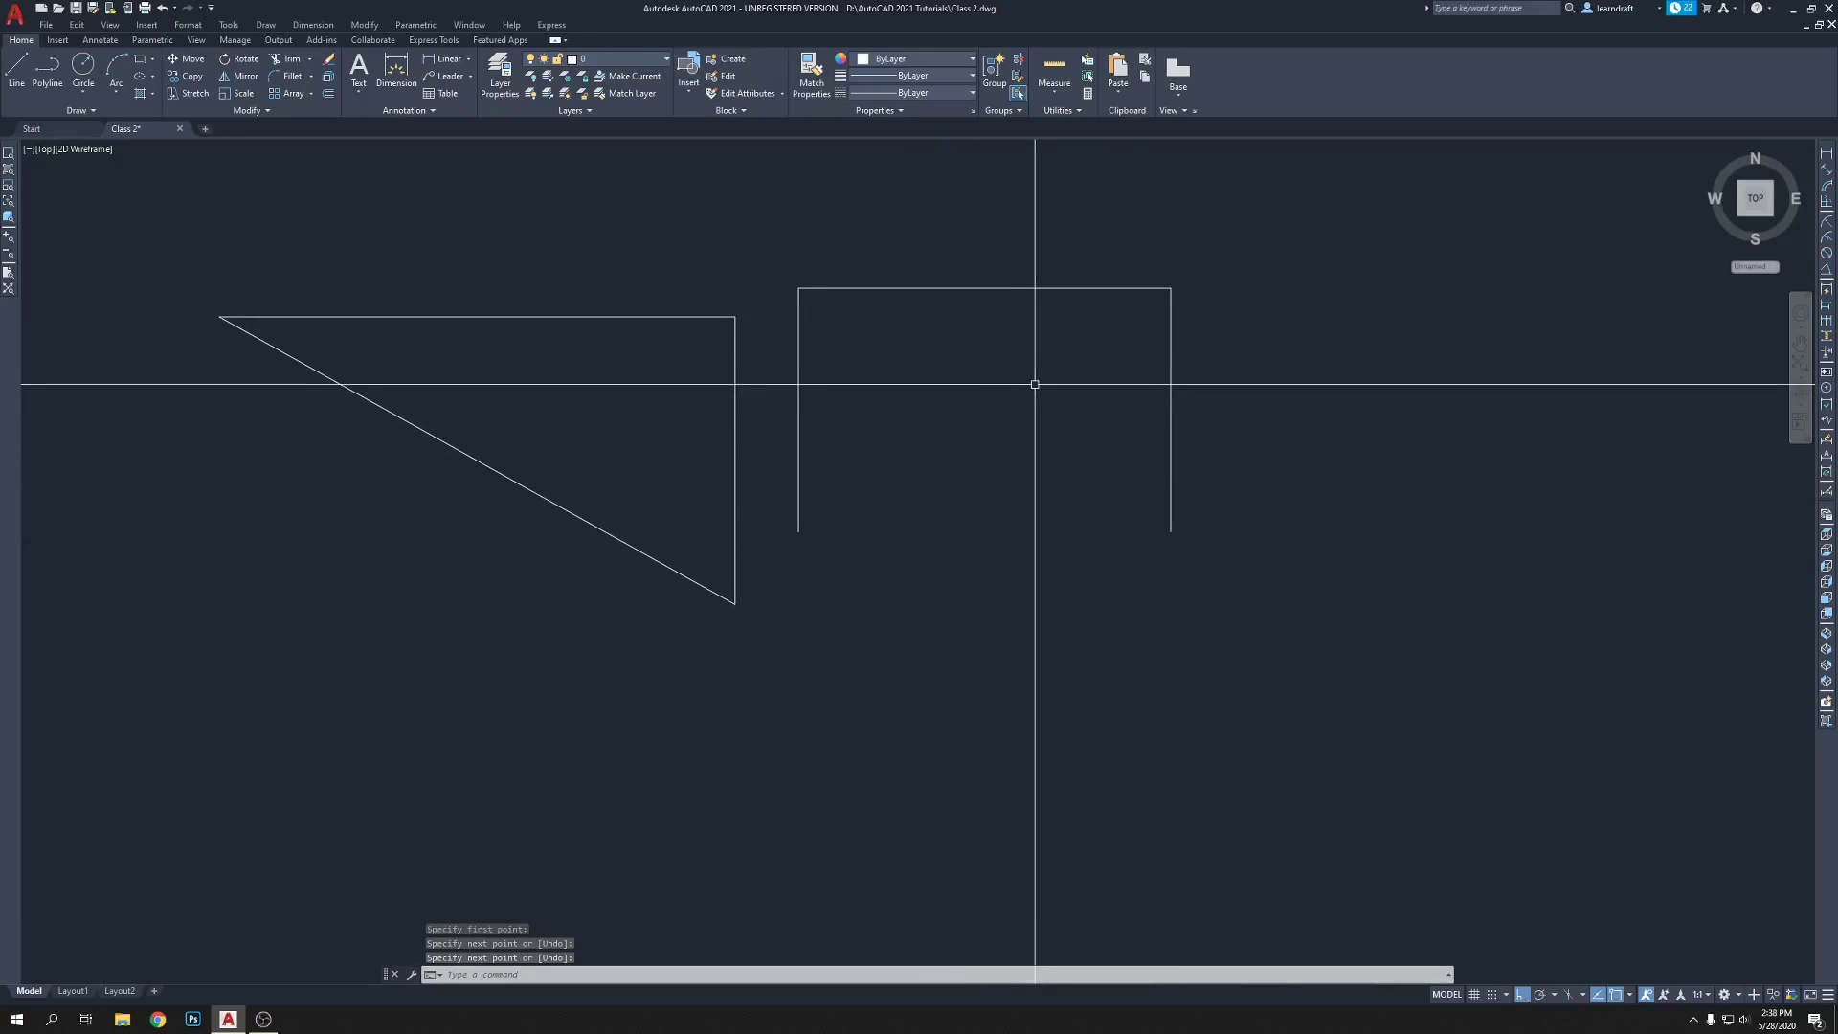
pyautogui.scroll(-4, 1035, 384)
pyautogui.scroll(2, 1003, 377)
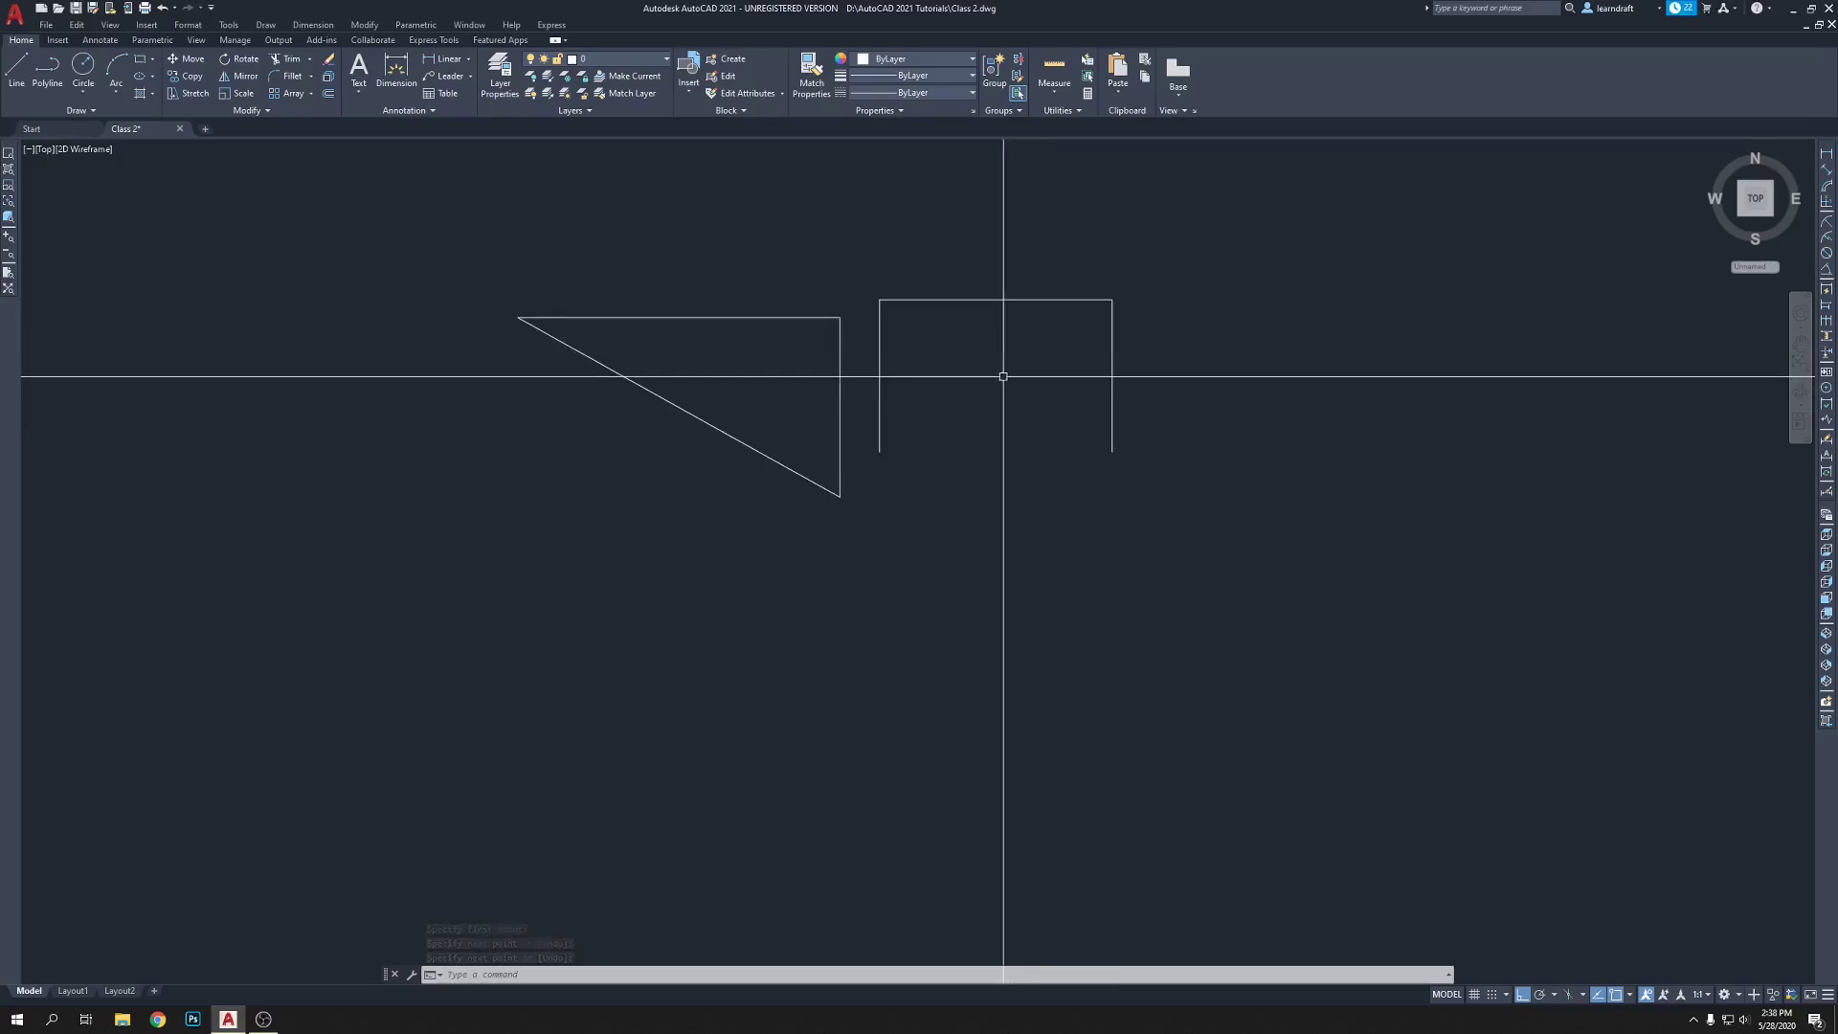
pyautogui.moveTo(1003, 376); pyautogui.dragTo(1012, 341, button='middle')
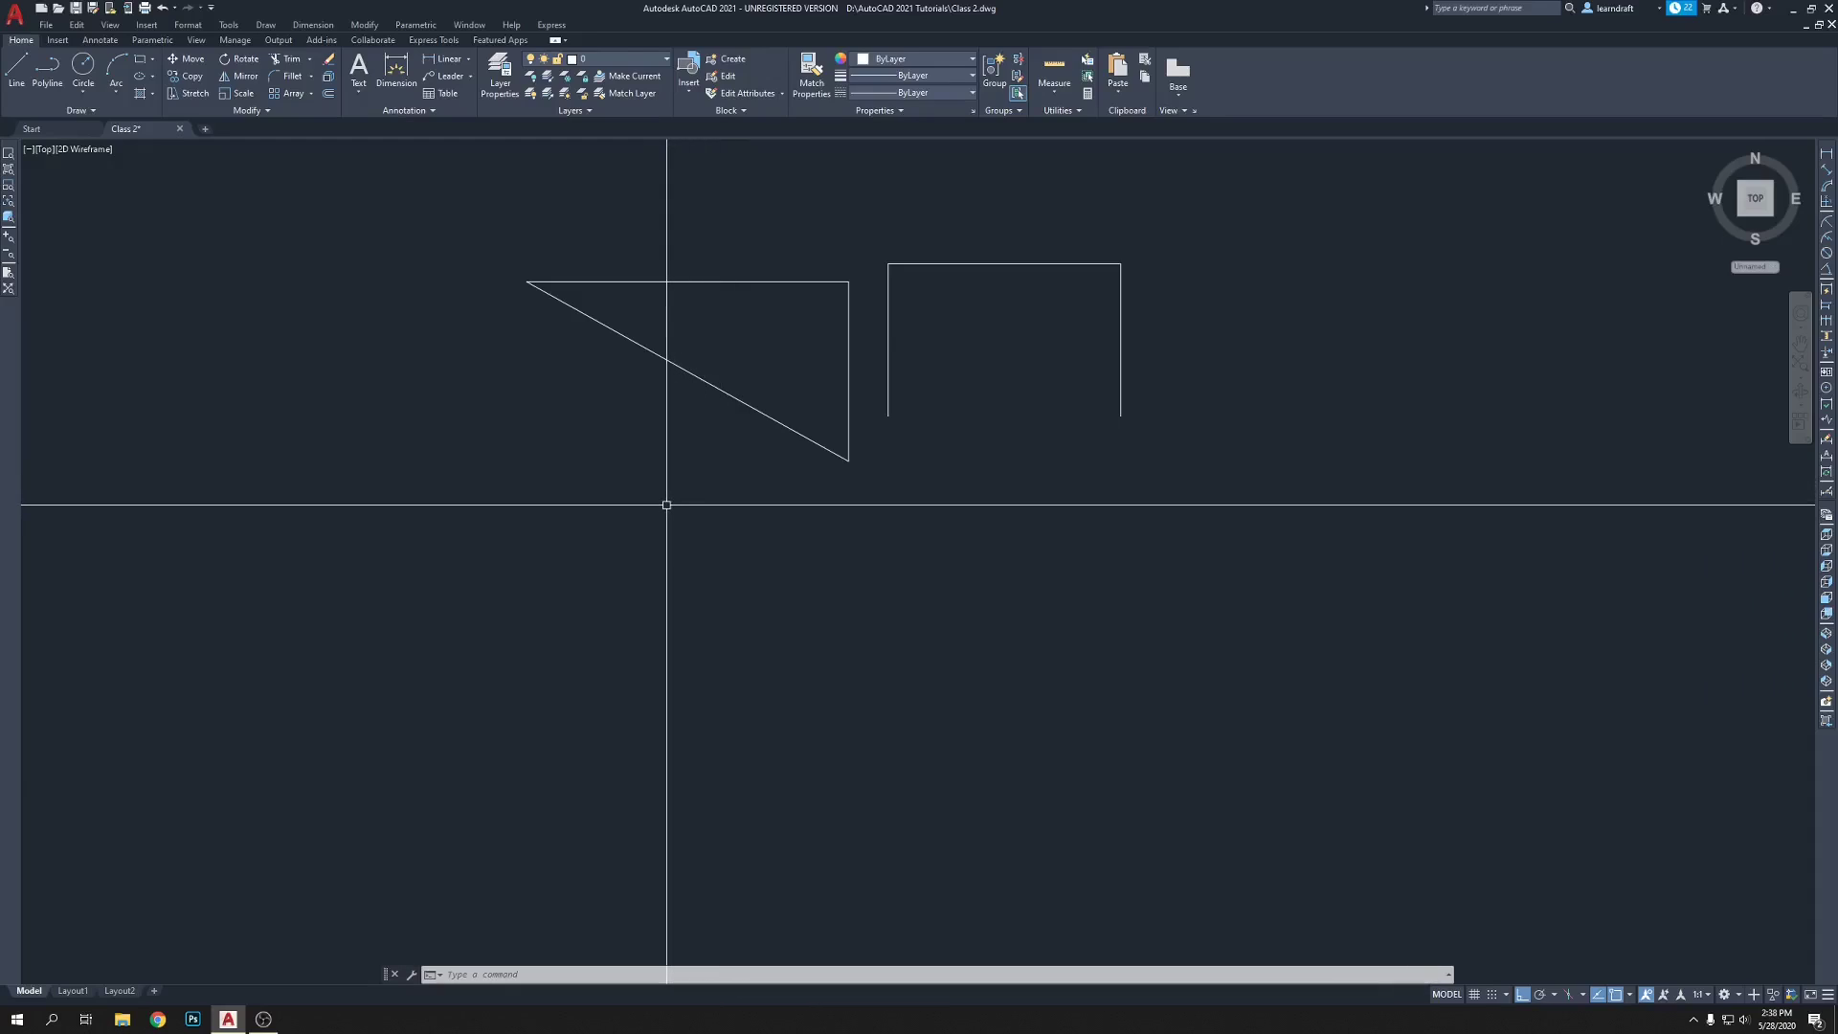
pyautogui.press('Return')
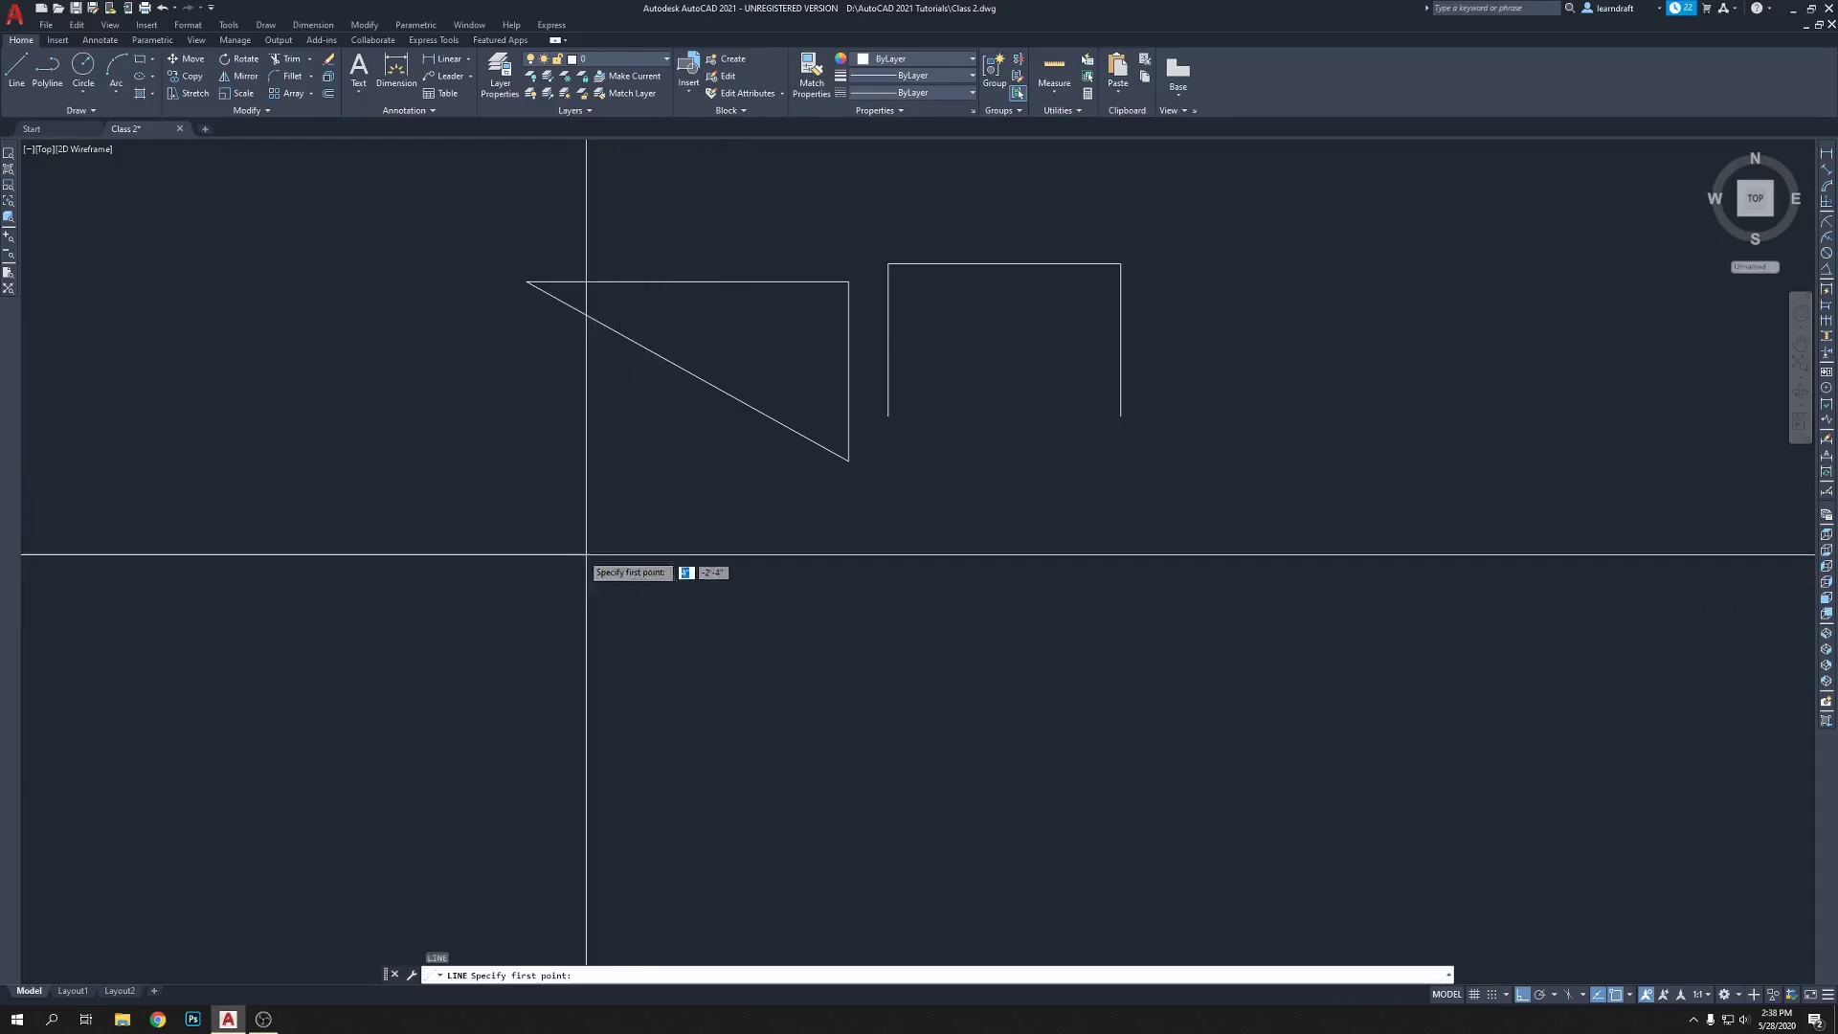
pyautogui.click(581, 546)
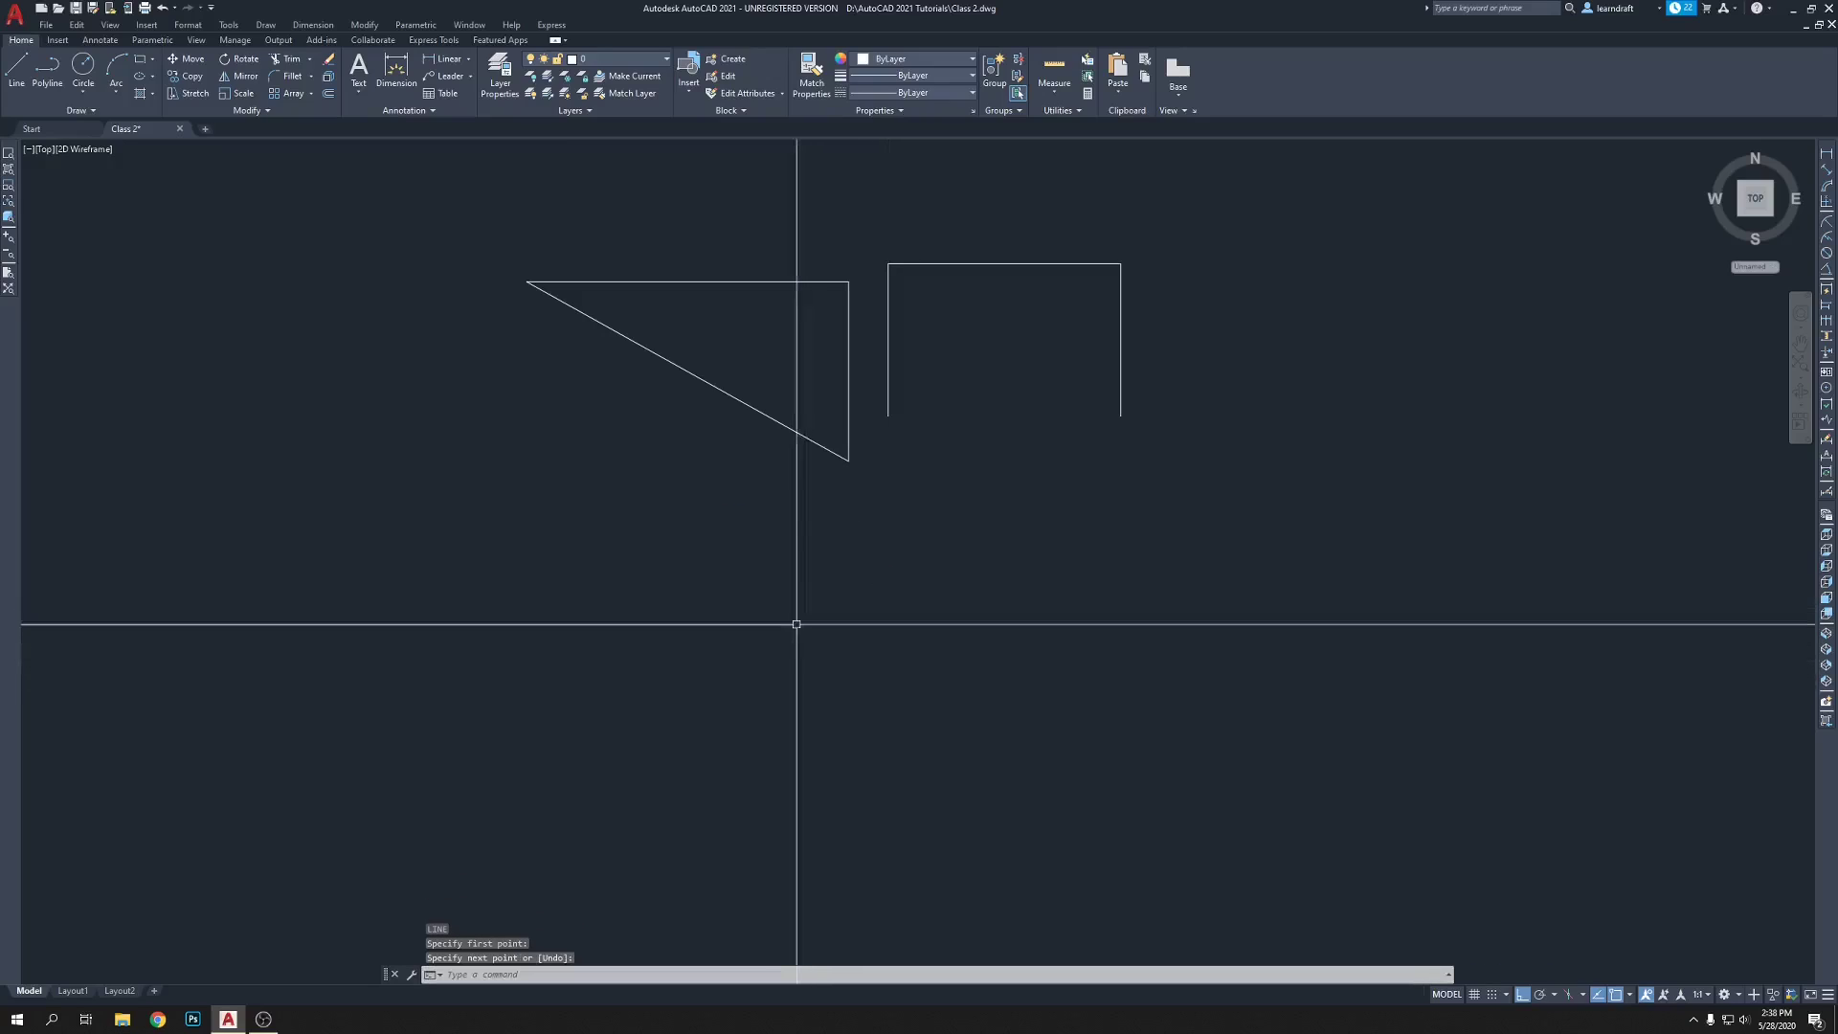
pyautogui.click(666, 549)
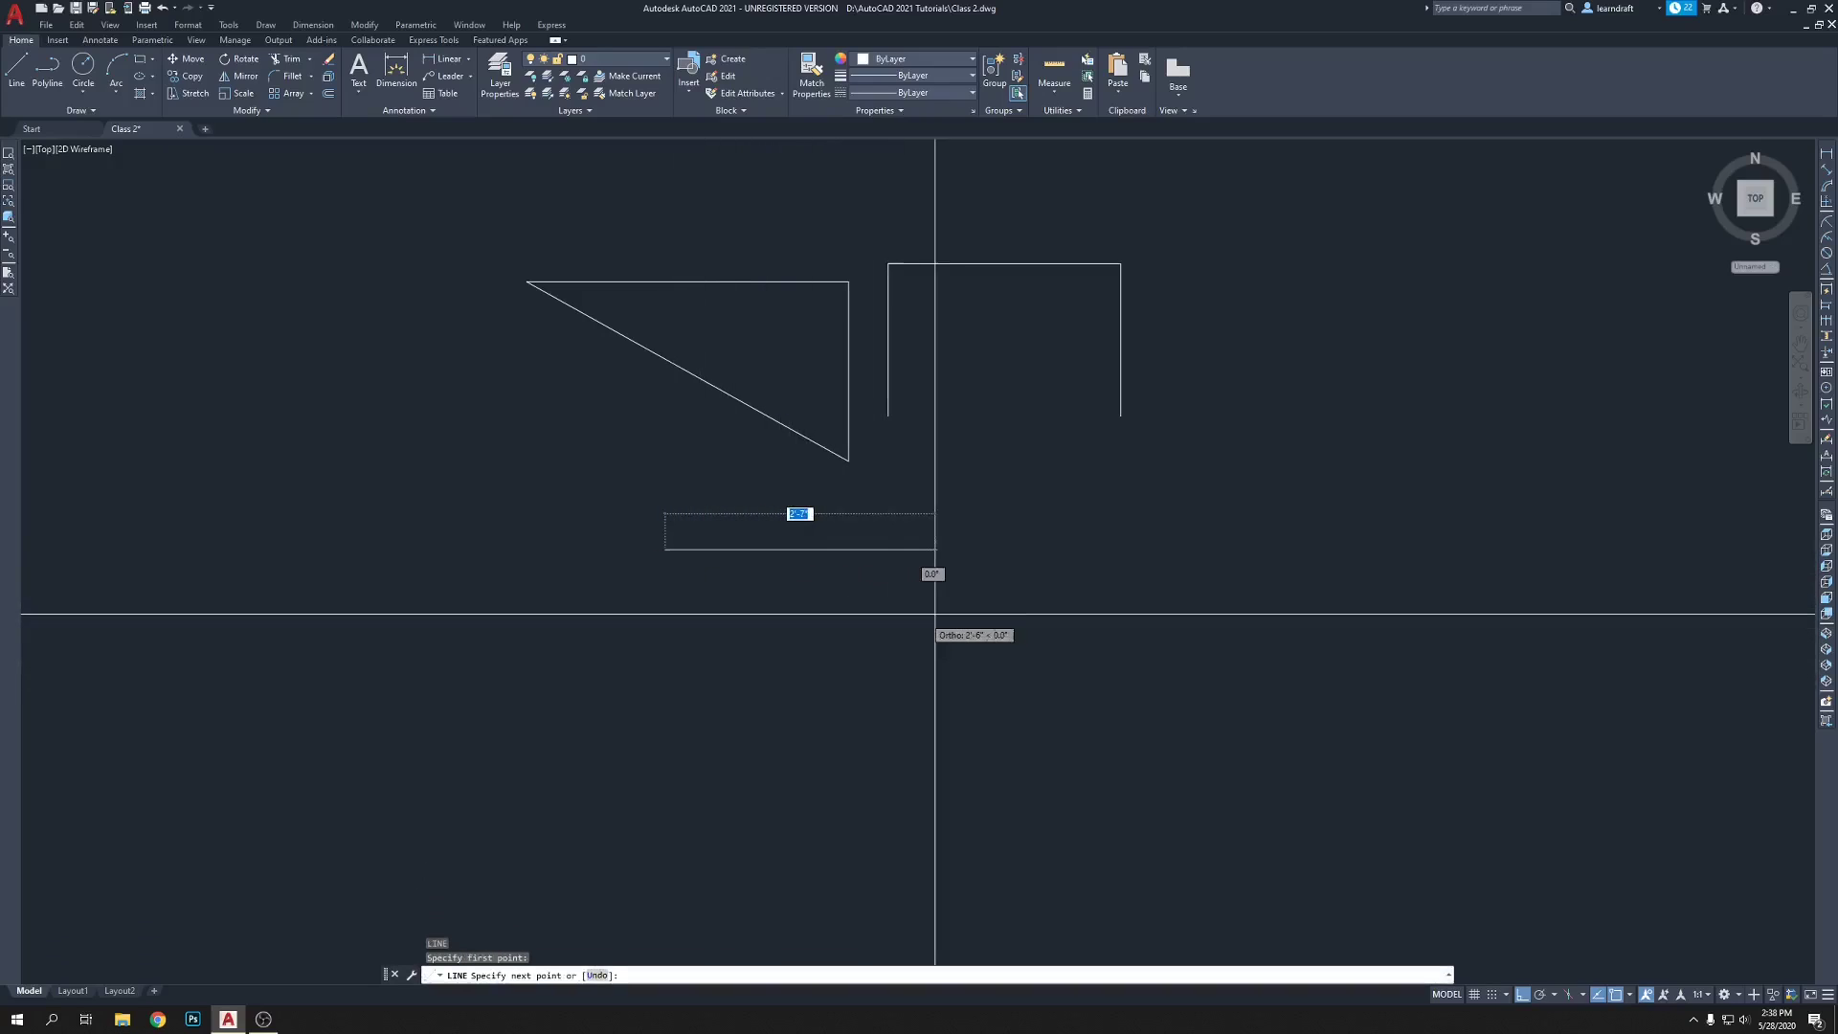
pyautogui.click(1043, 549)
pyautogui.press('Return')
pyautogui.moveTo(1005, 642); pyautogui.dragTo(997, 603, button='middle')
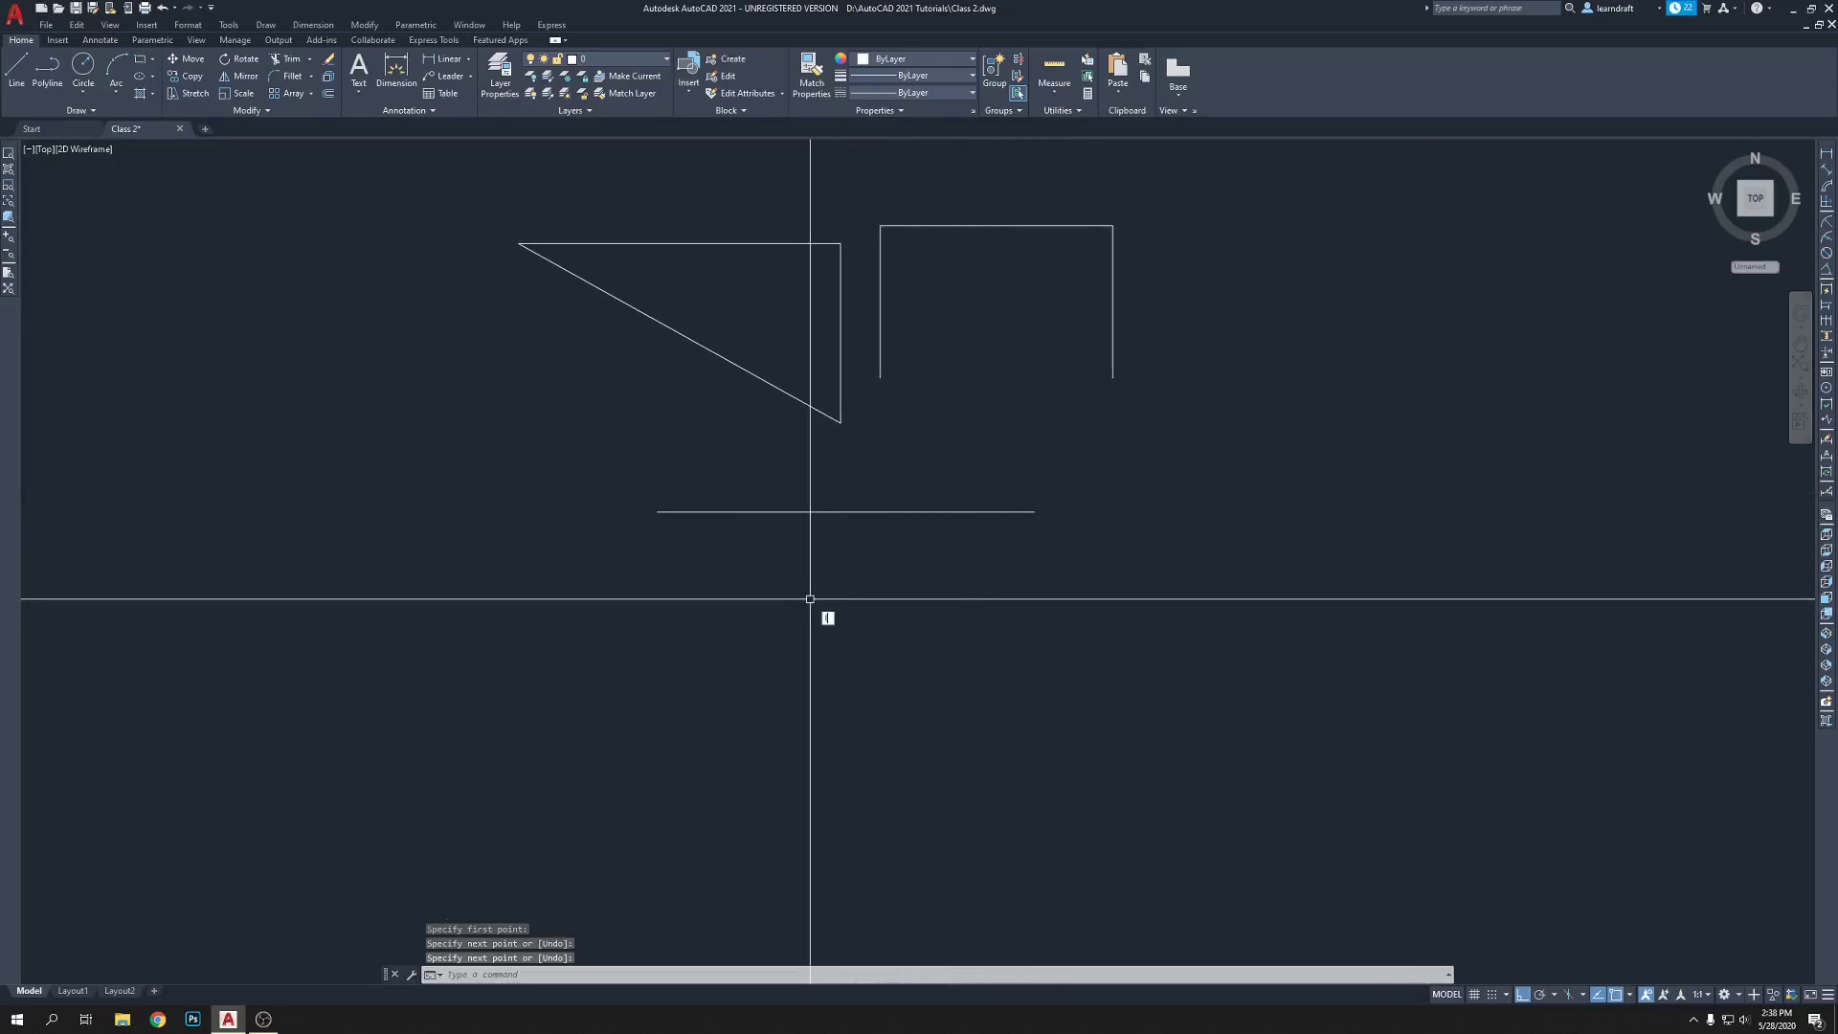
# - Draw a separate vertical line downward, starting just below the left end of the lower horizontal line
pyautogui.write('l')
pyautogui.press('Return')
pyautogui.click(646, 565)
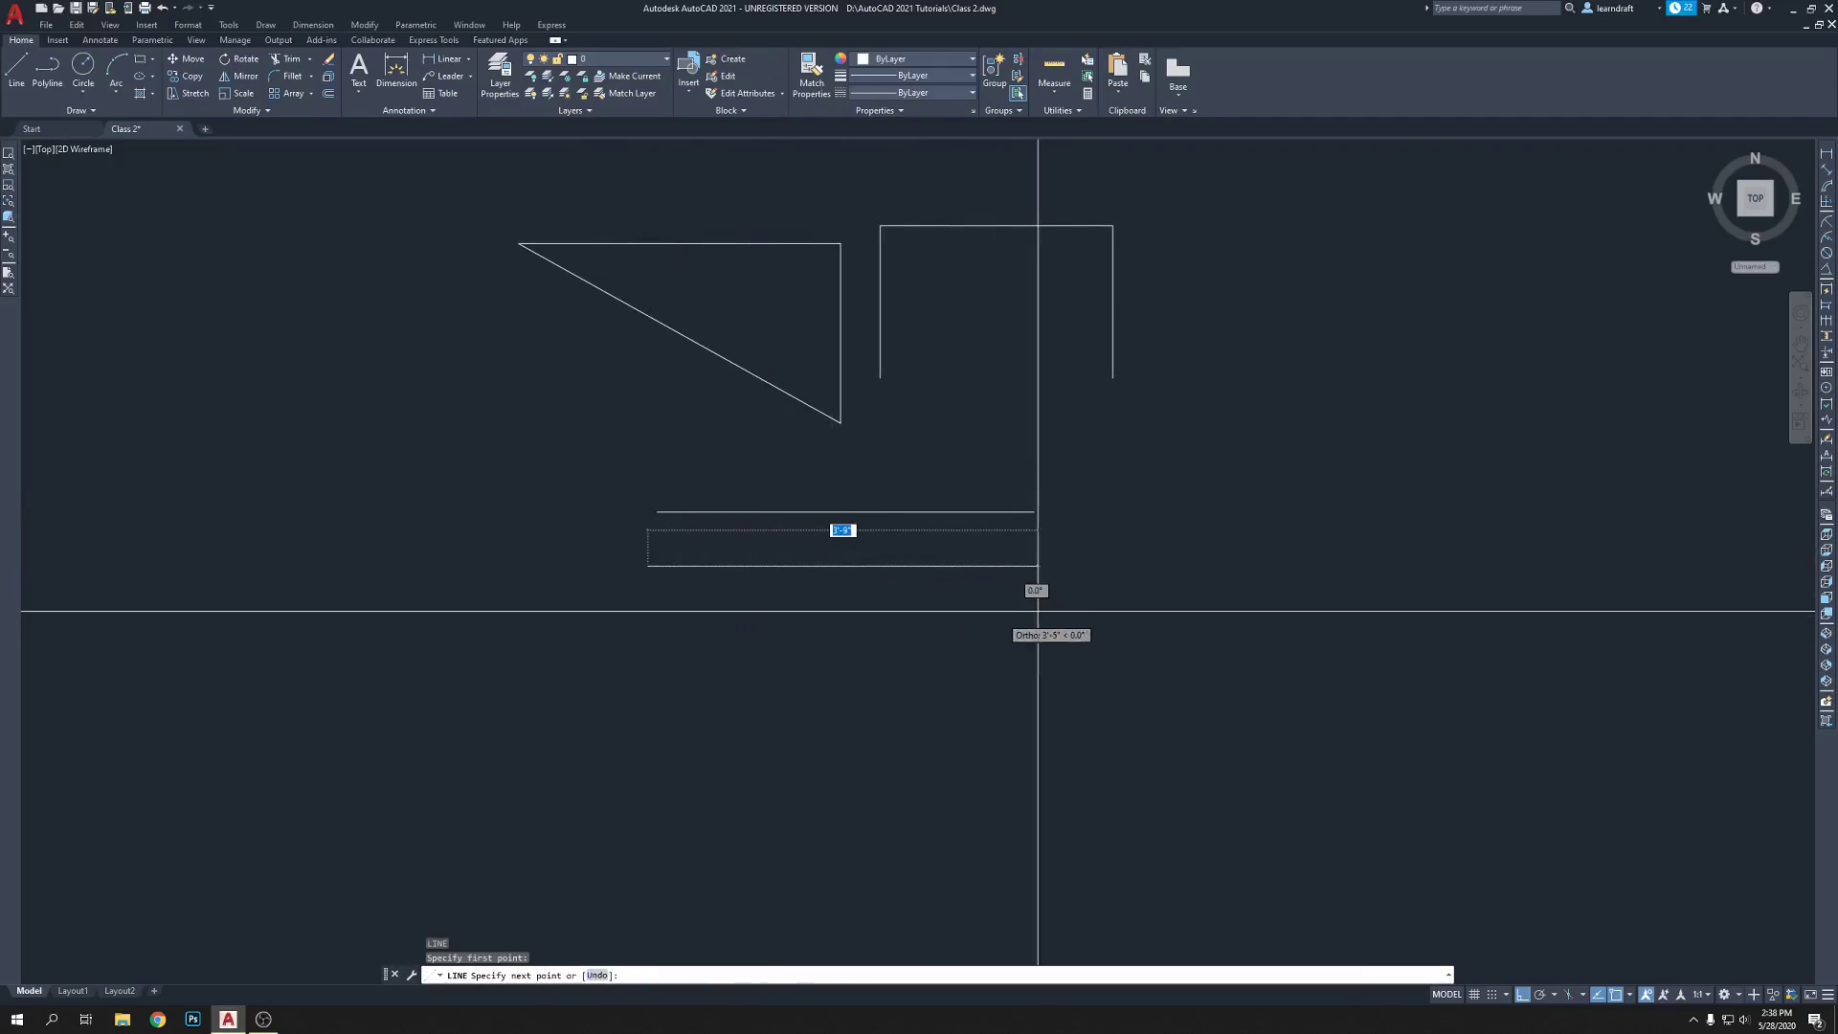
pyautogui.click(676, 775)
pyautogui.press('Return')
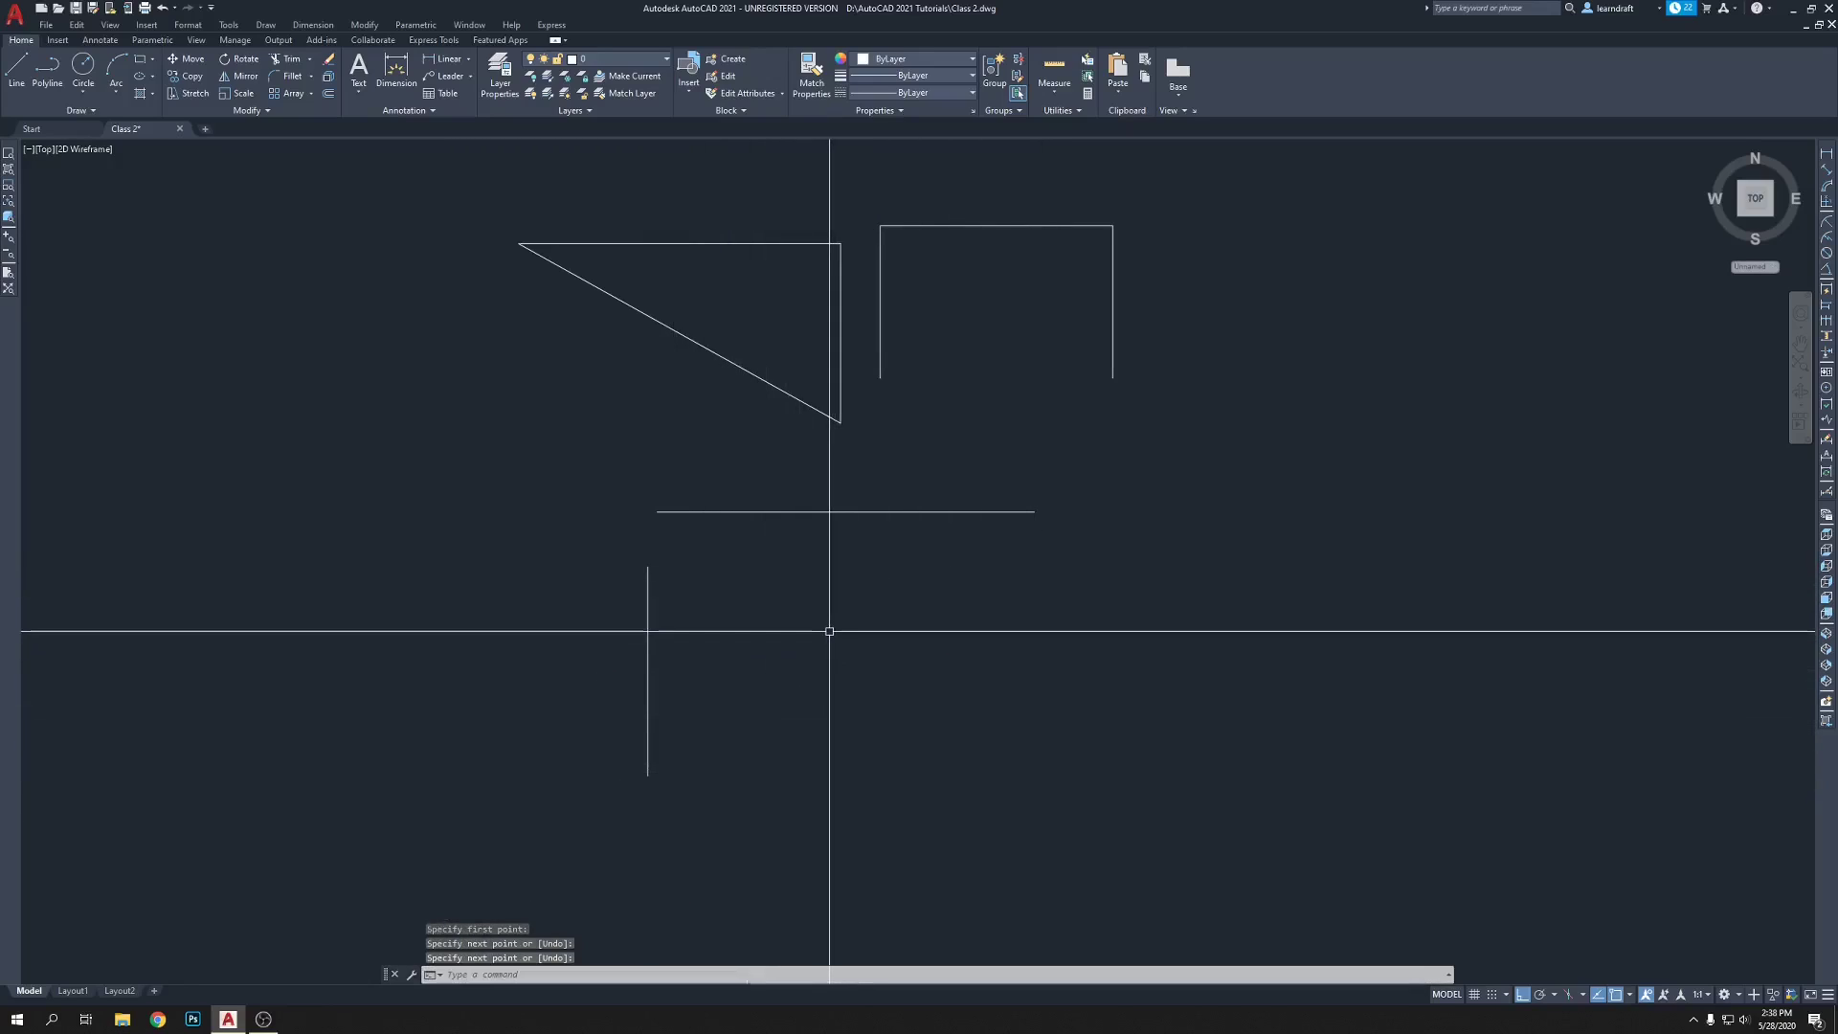
# - Draw another horizontal line to the right of the separate vertical line, below the previous horizontal line
pyautogui.write('l')
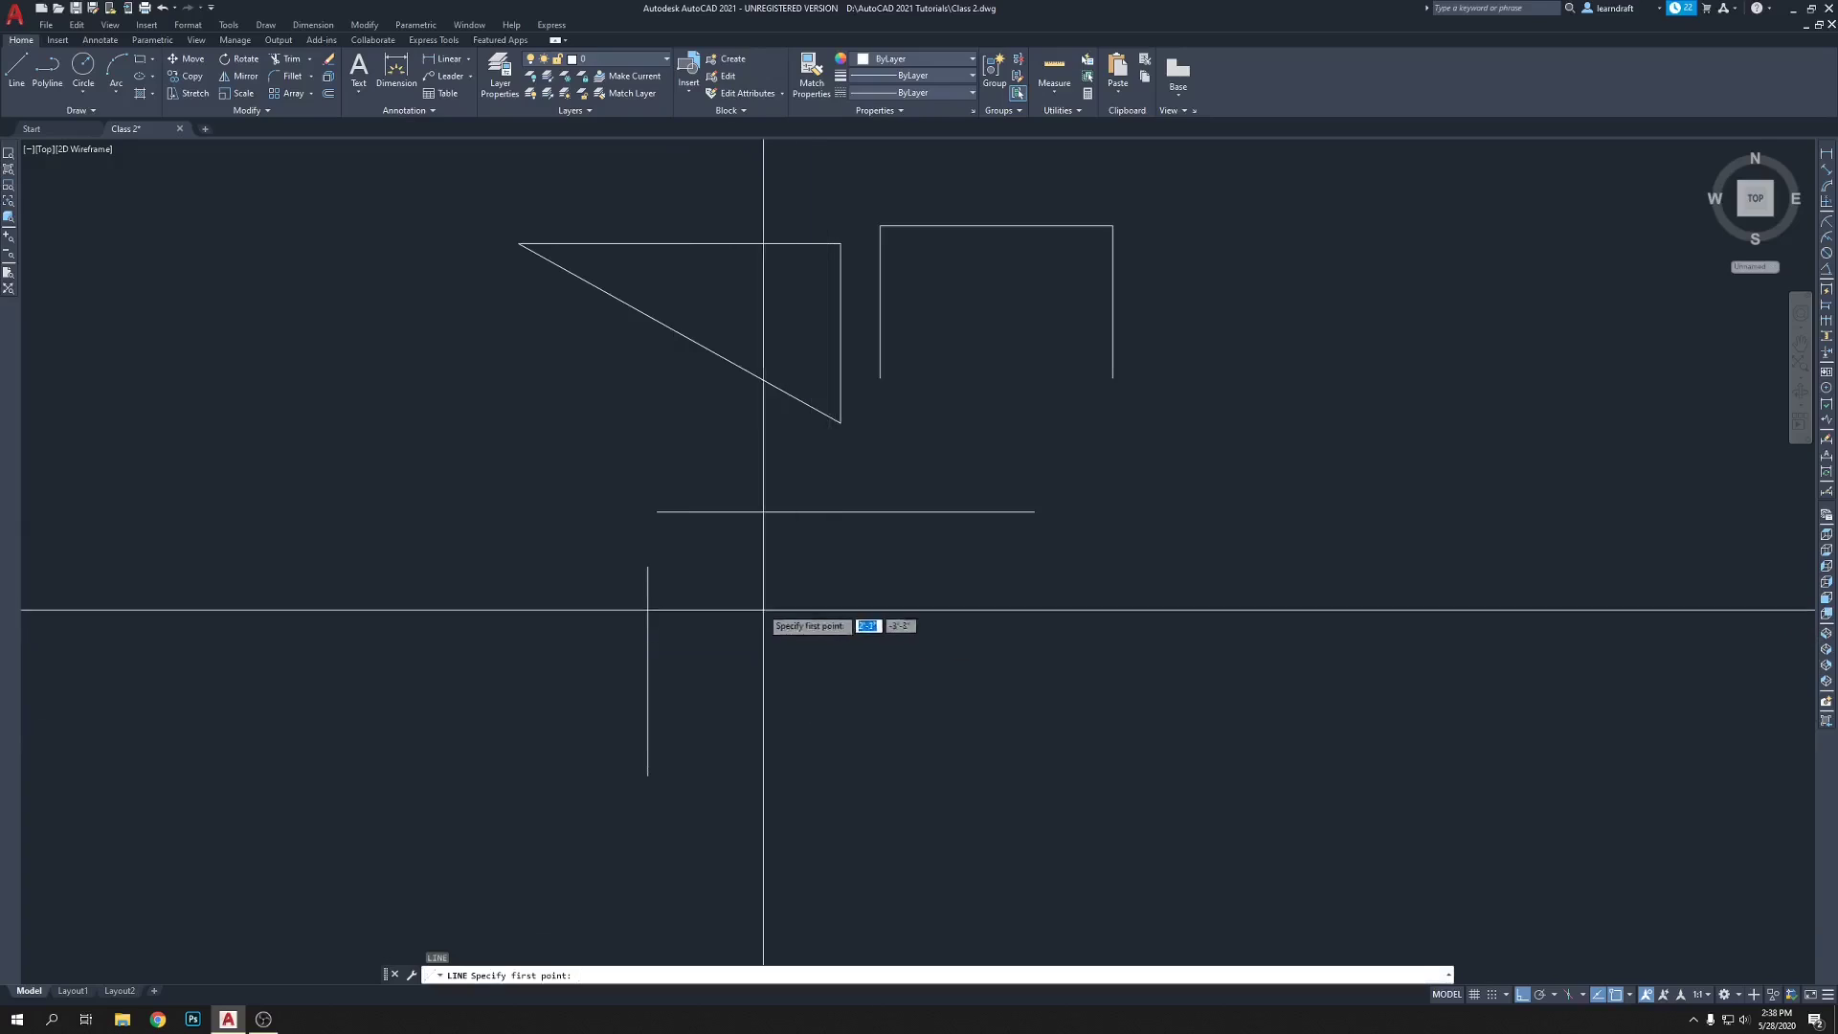
pyautogui.press('Return')
pyautogui.click(754, 602)
pyautogui.click(1100, 602)
pyautogui.scroll(-5, 1093, 677)
pyautogui.press('Escape')
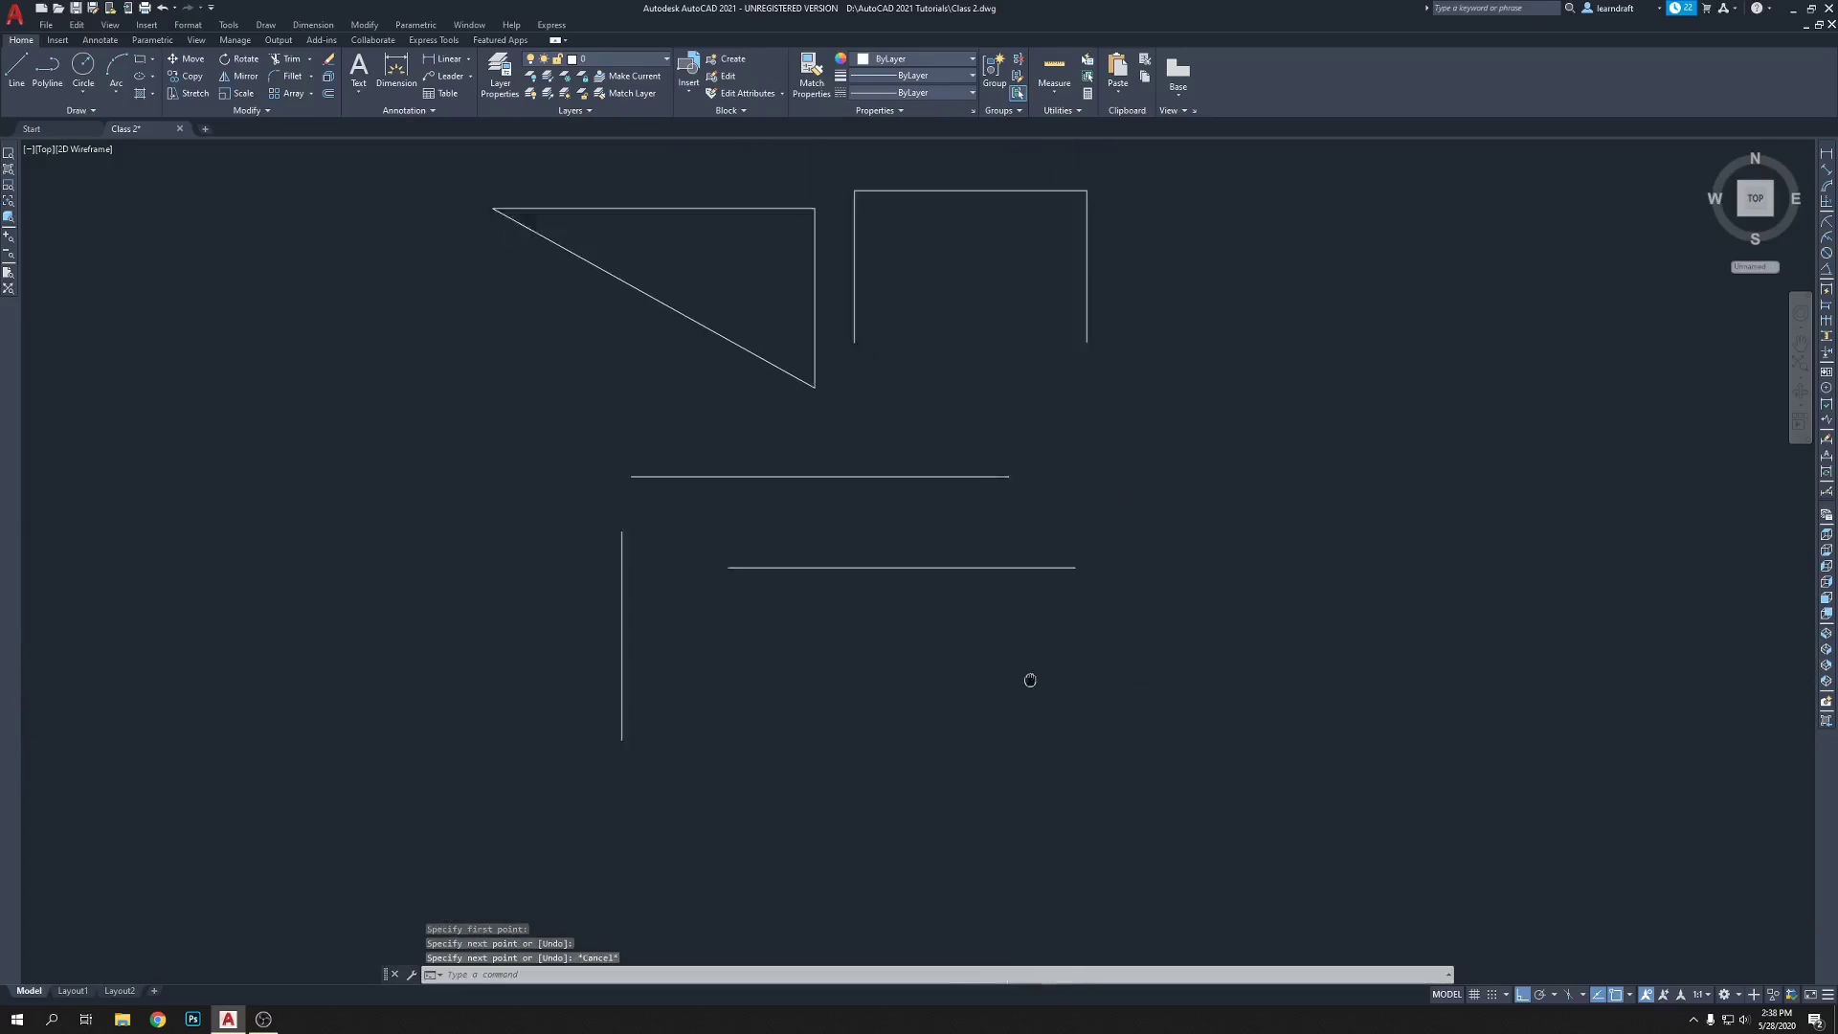
# - Draw a continuous stepped outline with a downward notch to the right of the other shapes, and finish it with the Close option
pyautogui.scroll(2, 921, 490)
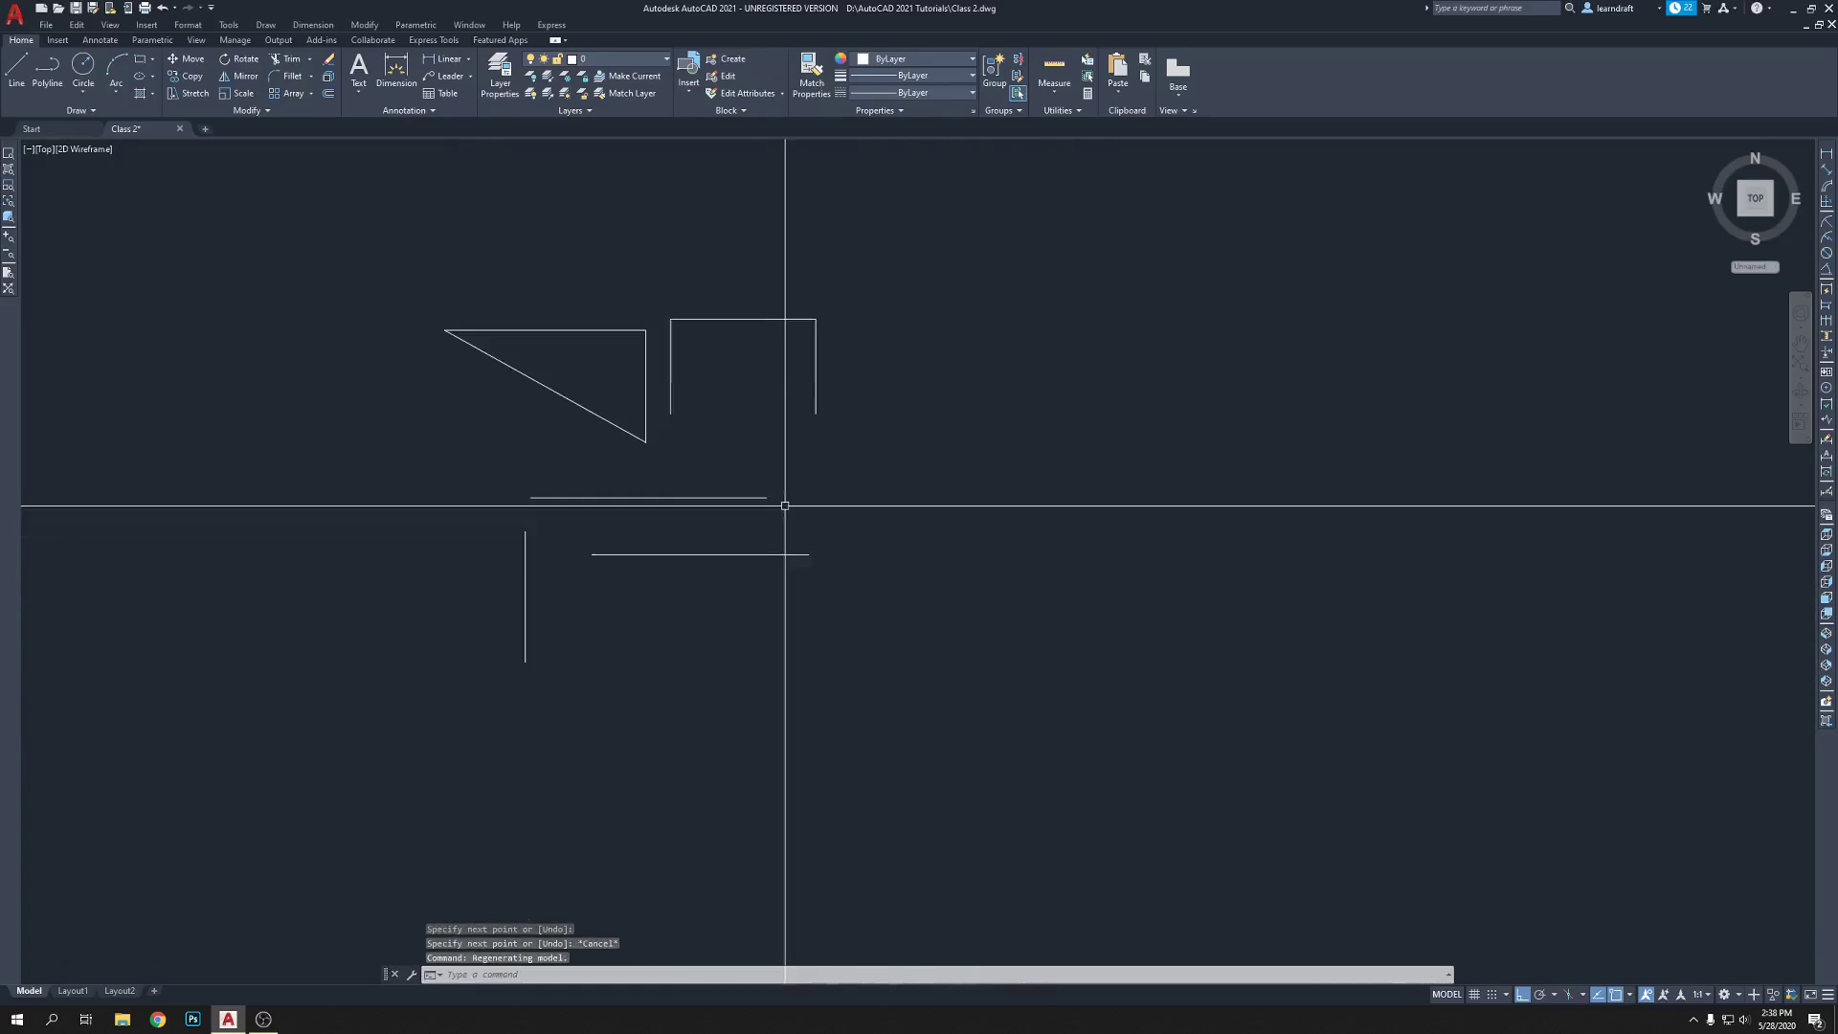
pyautogui.write('l')
pyautogui.press('Return')
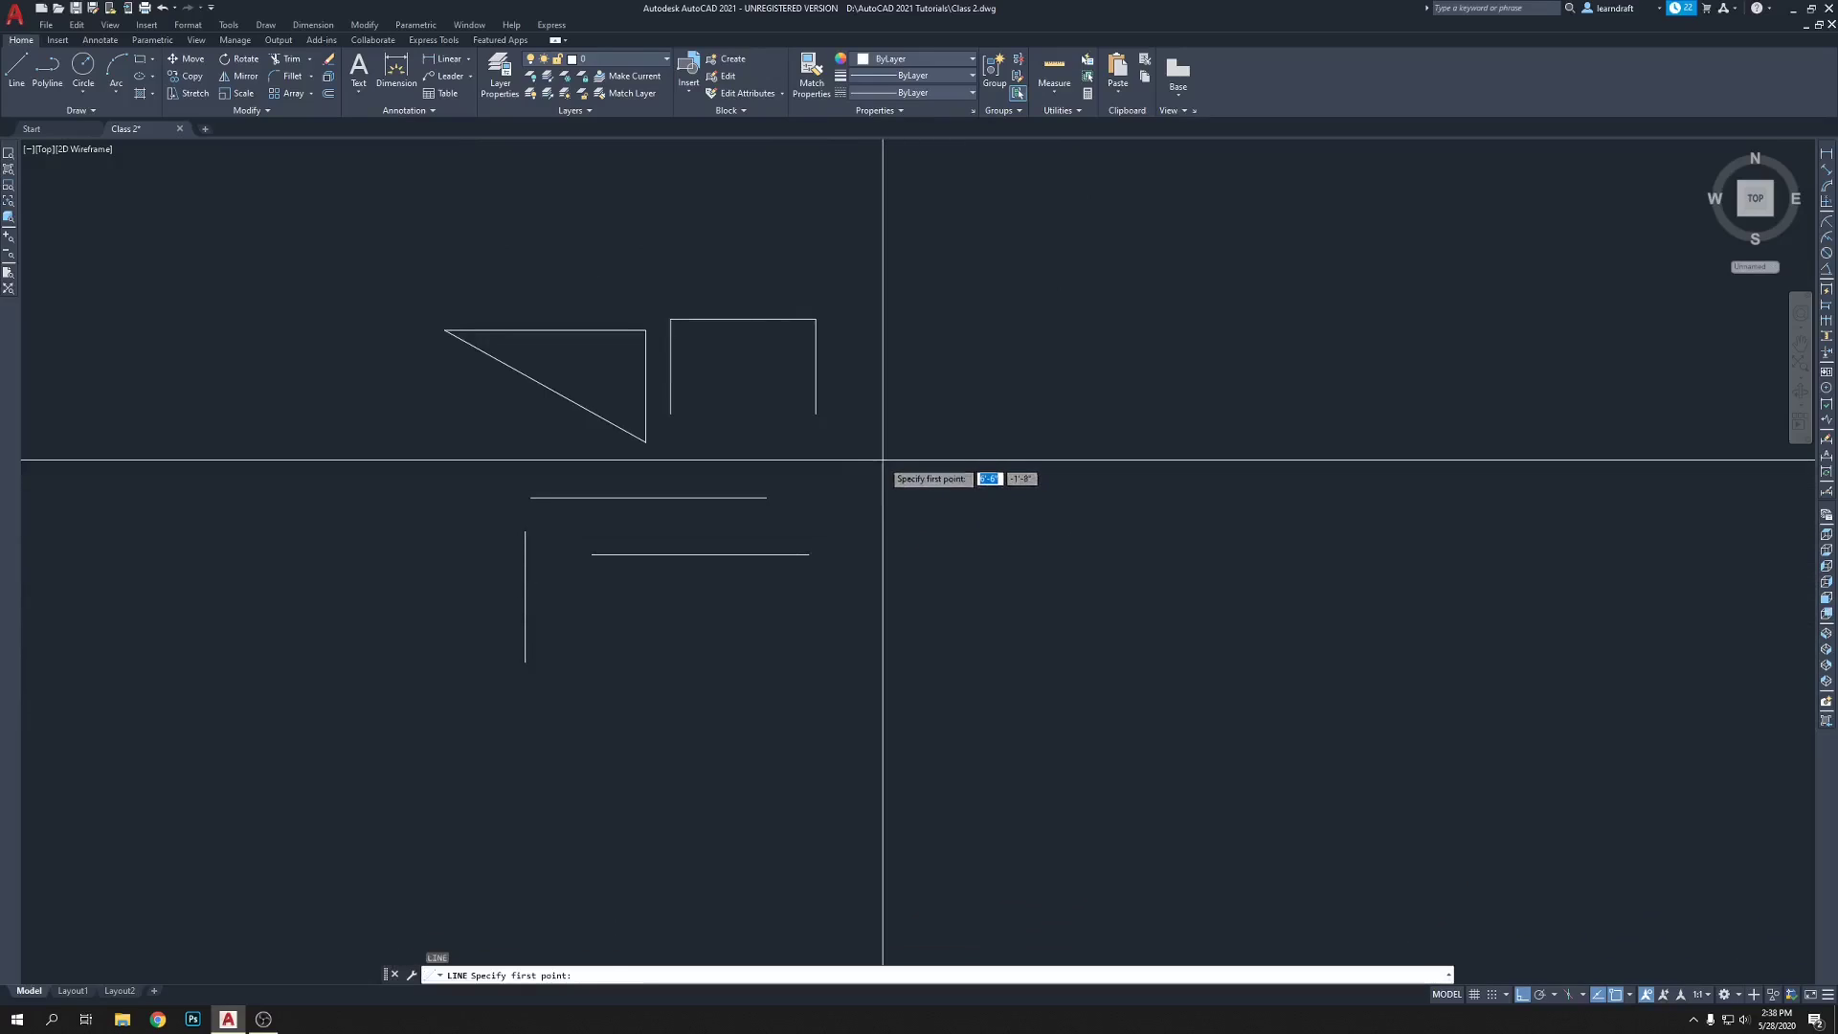
pyautogui.click(883, 460)
pyautogui.click(1106, 469)
pyautogui.click(1106, 594)
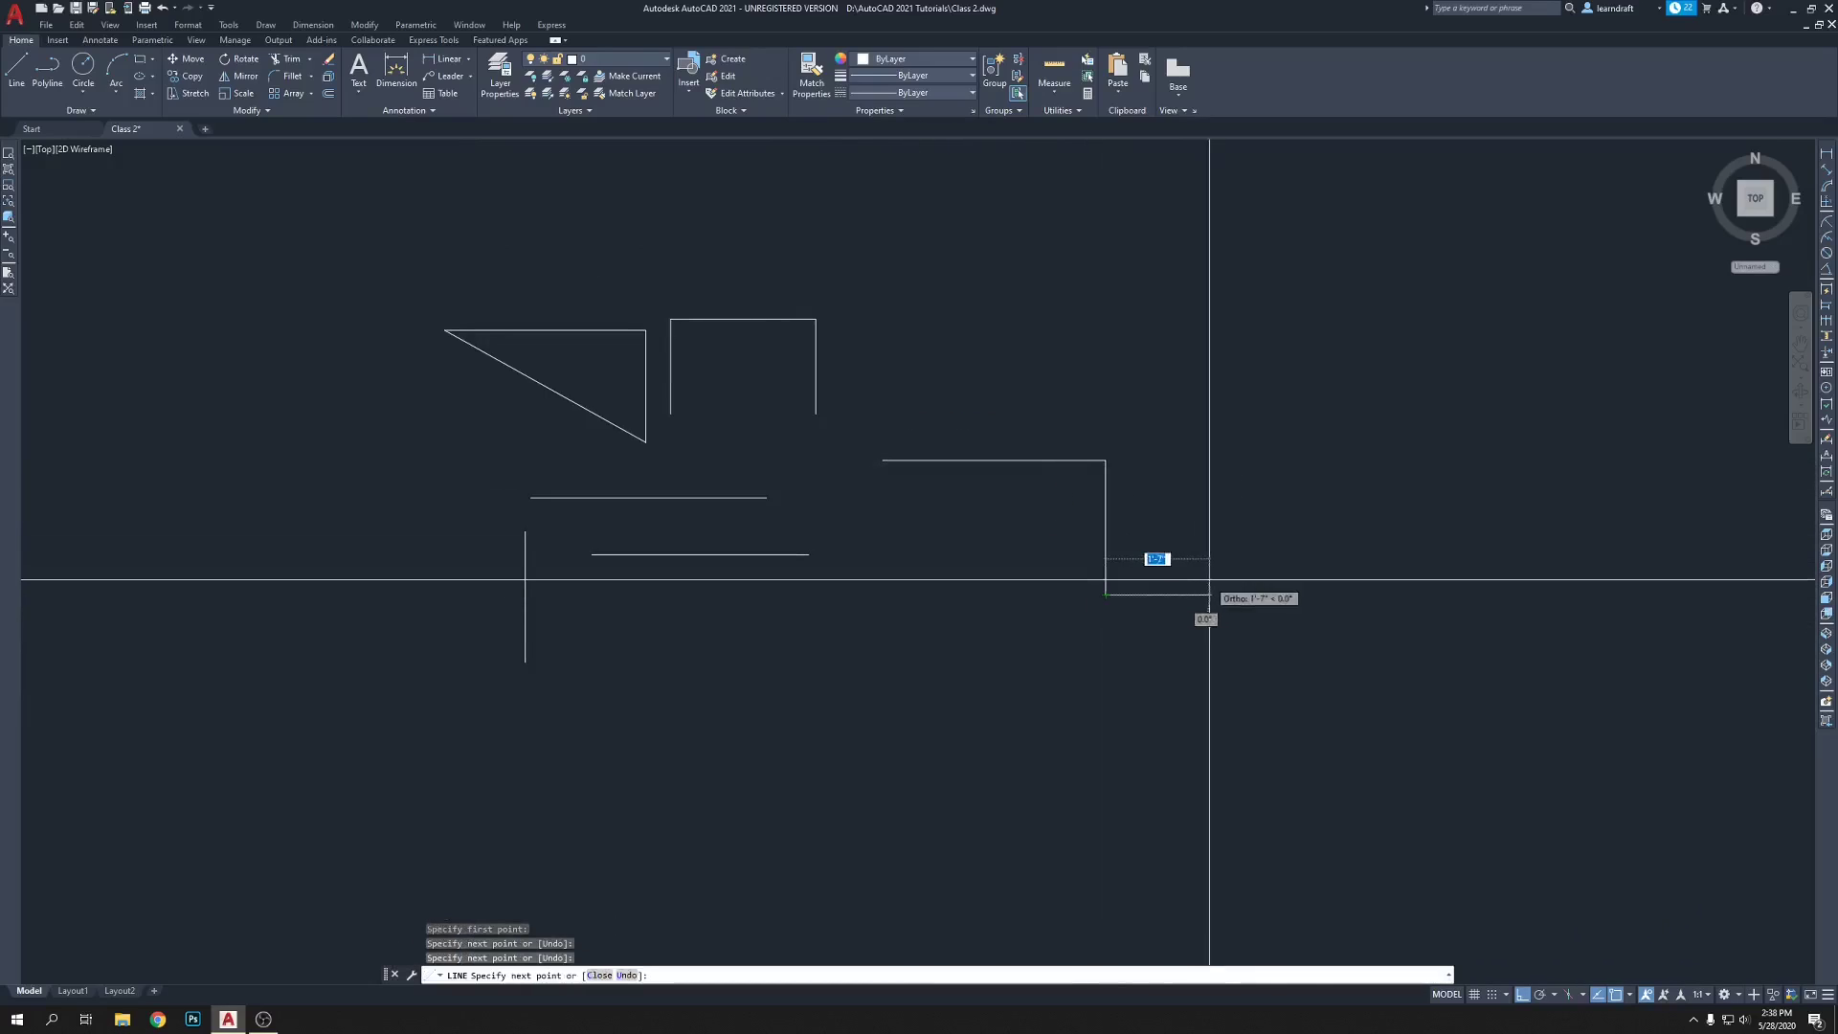
pyautogui.click(1241, 594)
pyautogui.click(1242, 482)
pyautogui.click(1367, 421)
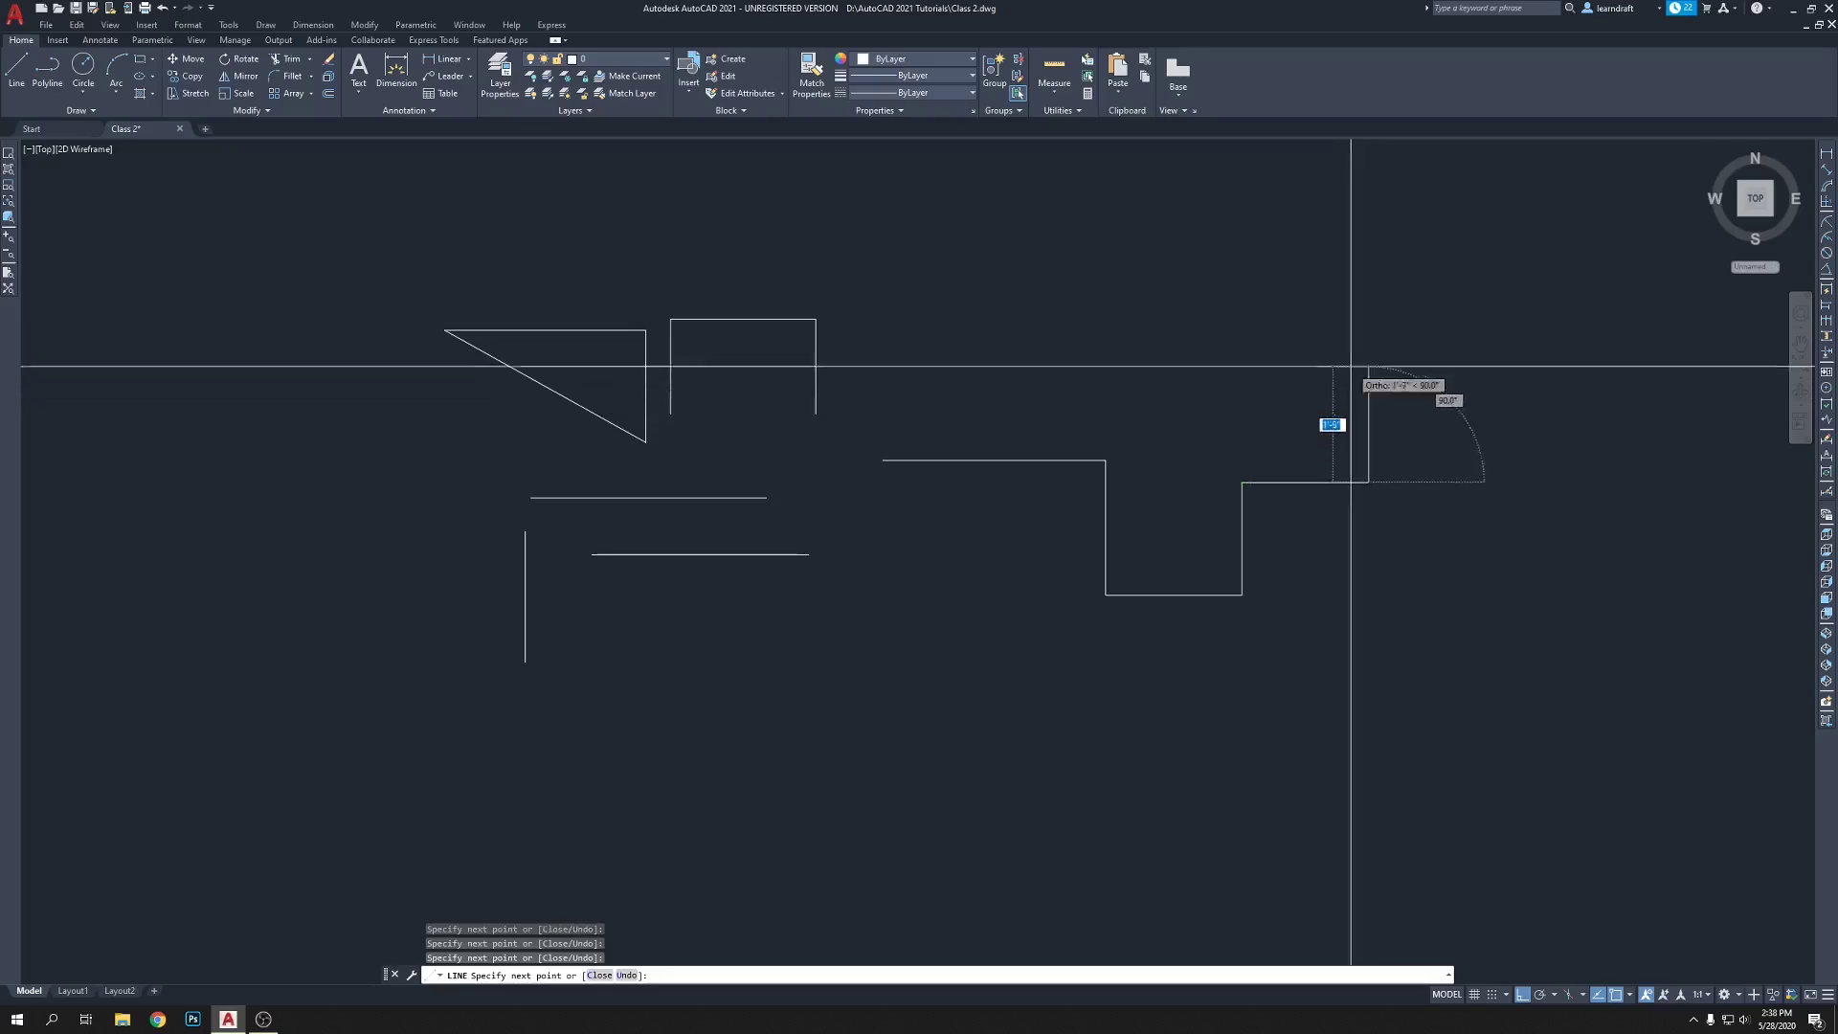
pyautogui.click(1356, 297)
pyautogui.click(884, 316)
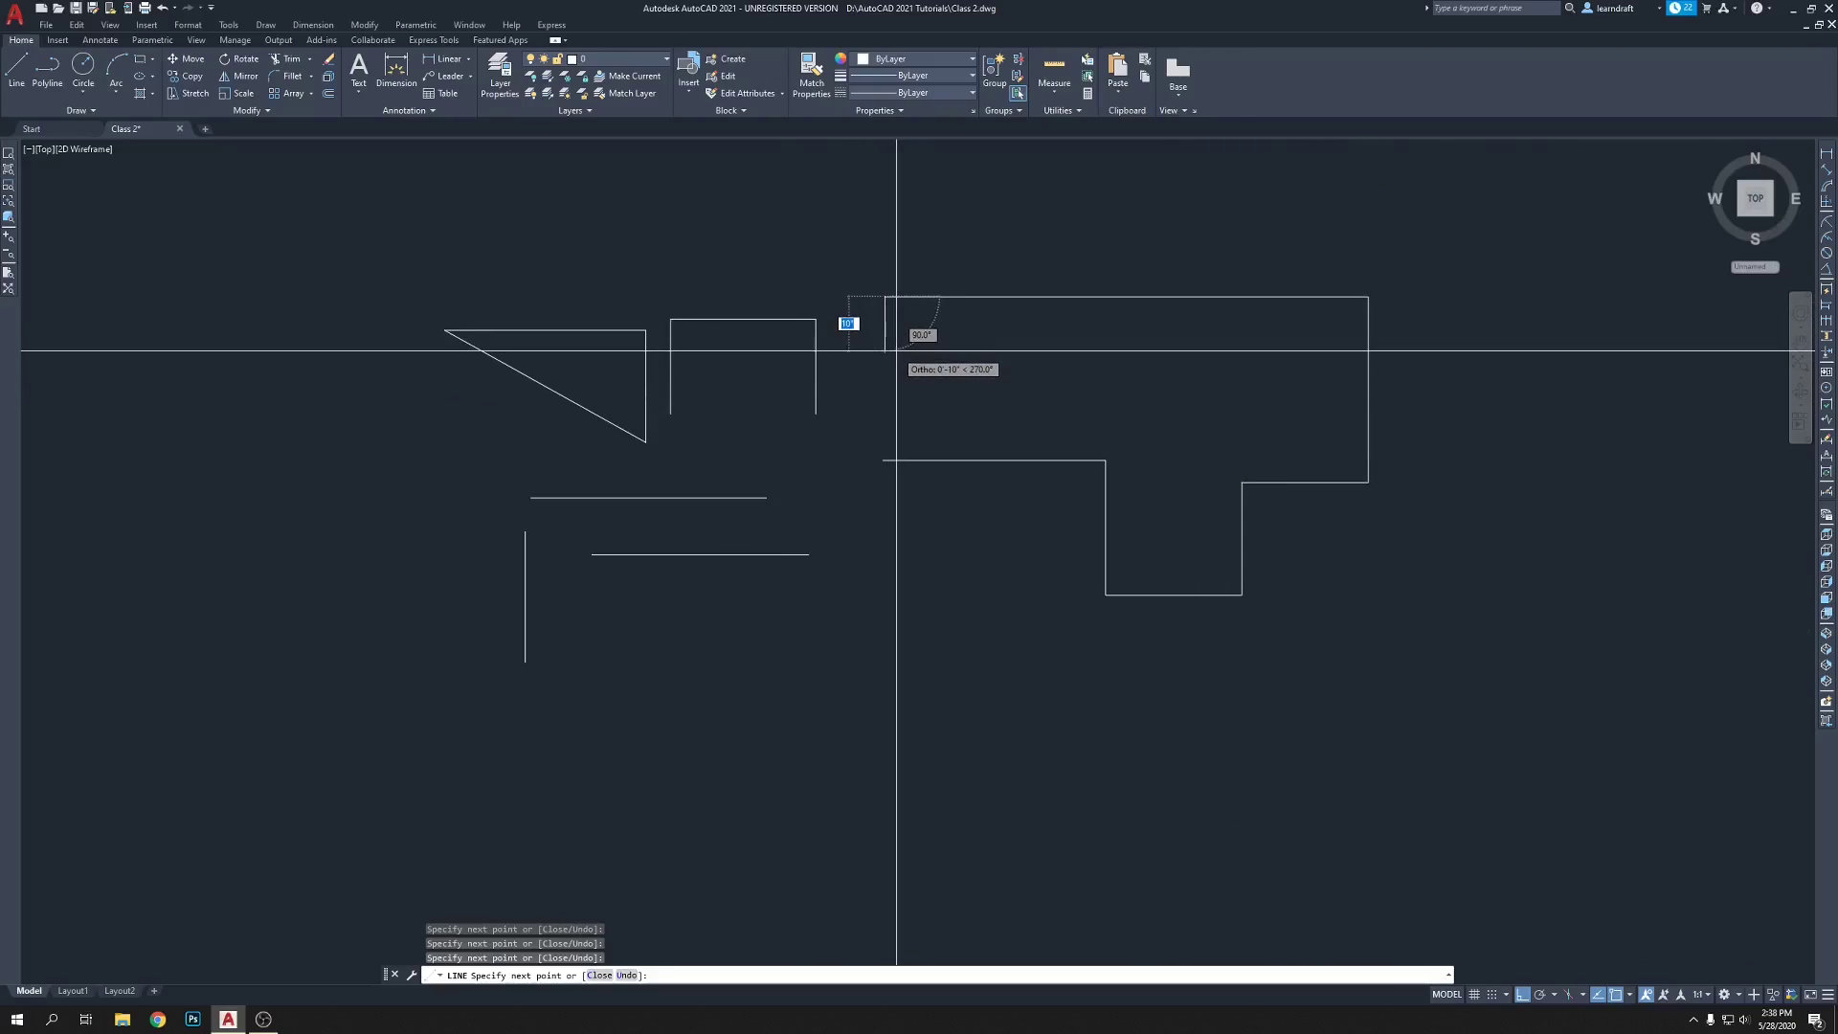
pyautogui.write('c')
pyautogui.press('Return')
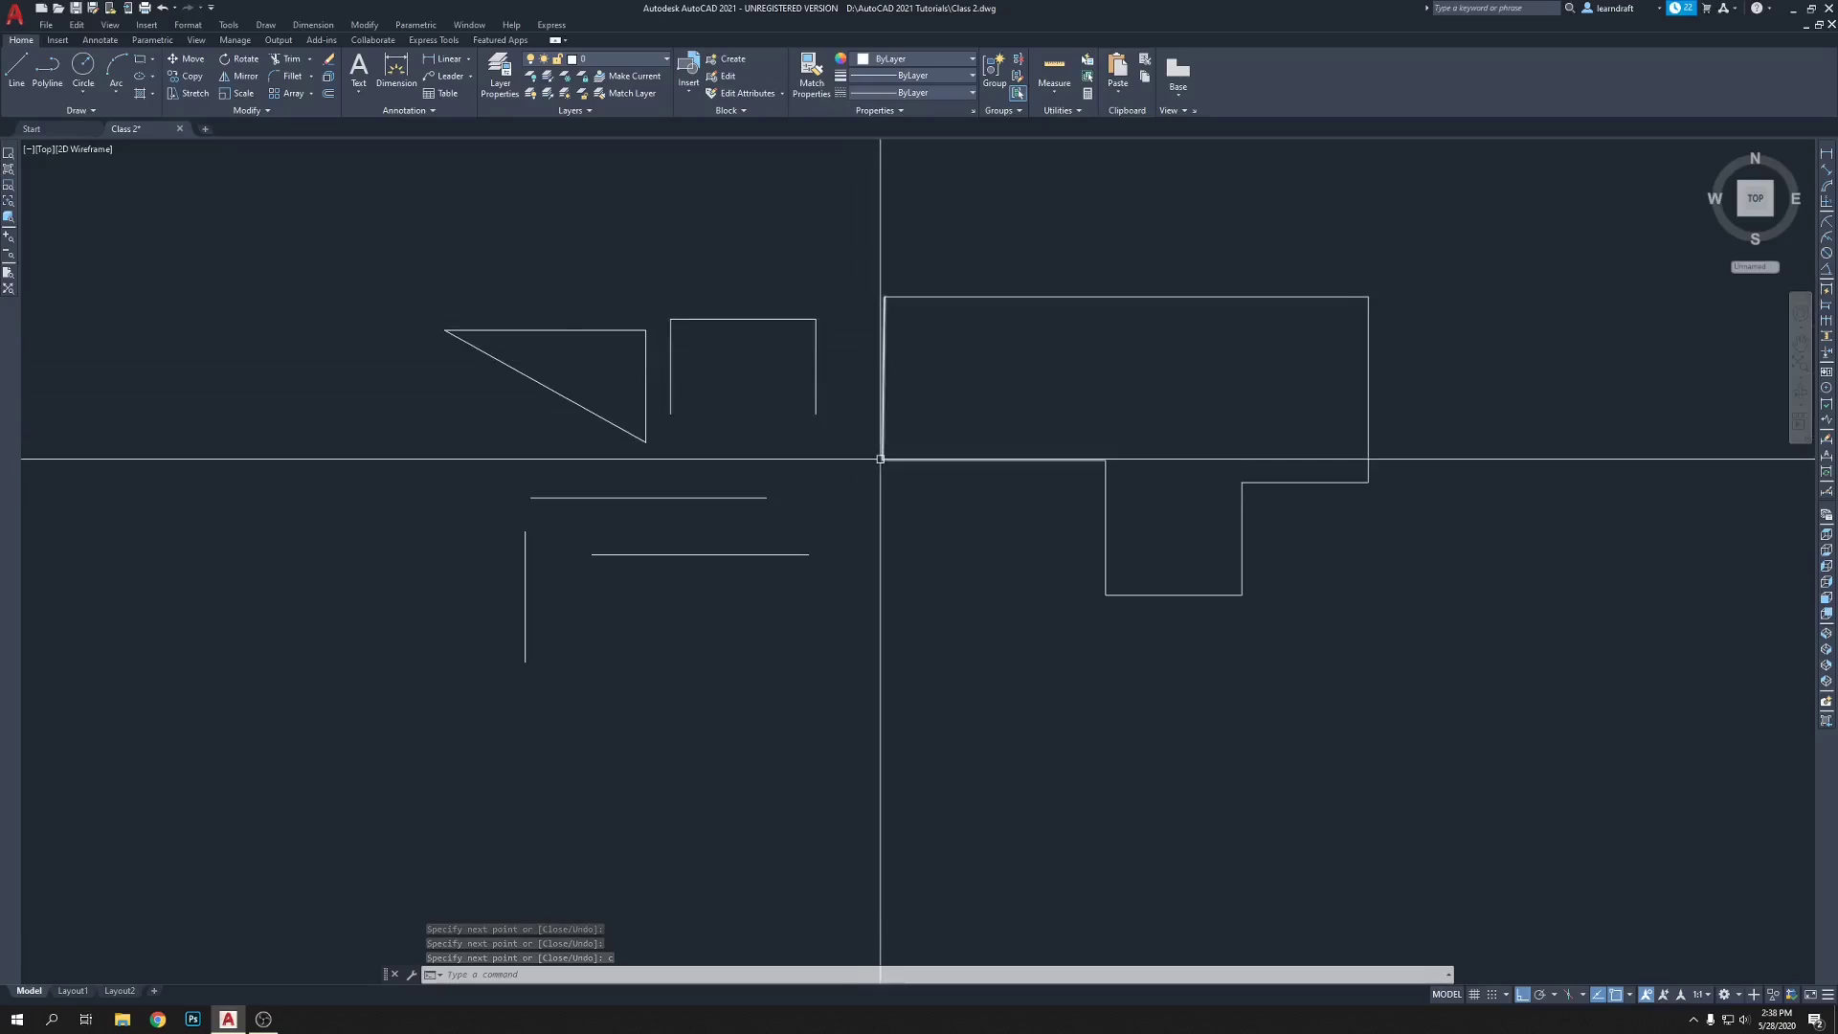
# - Draw a rectangle with the Line command below the separate lines, ending the last side on the starting corner
pyautogui.moveTo(889, 548); pyautogui.dragTo(855, 469, button='middle')
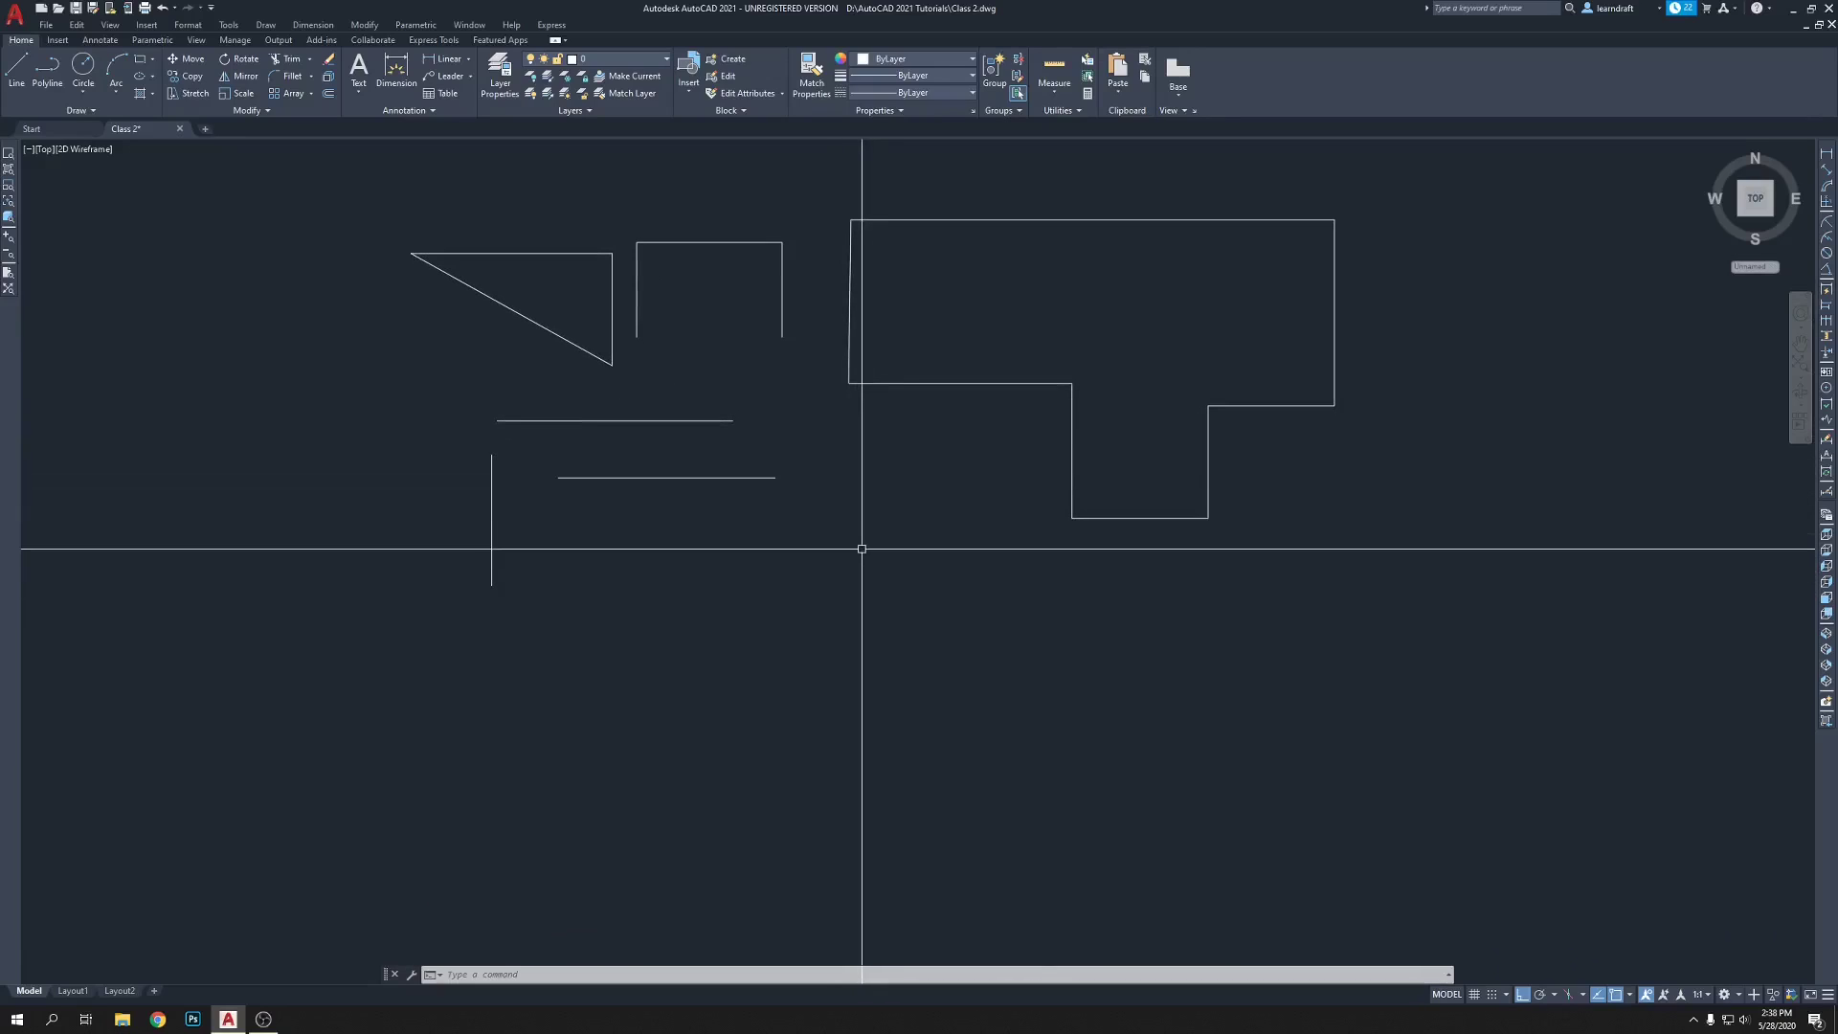
pyautogui.write('l')
pyautogui.press('Return')
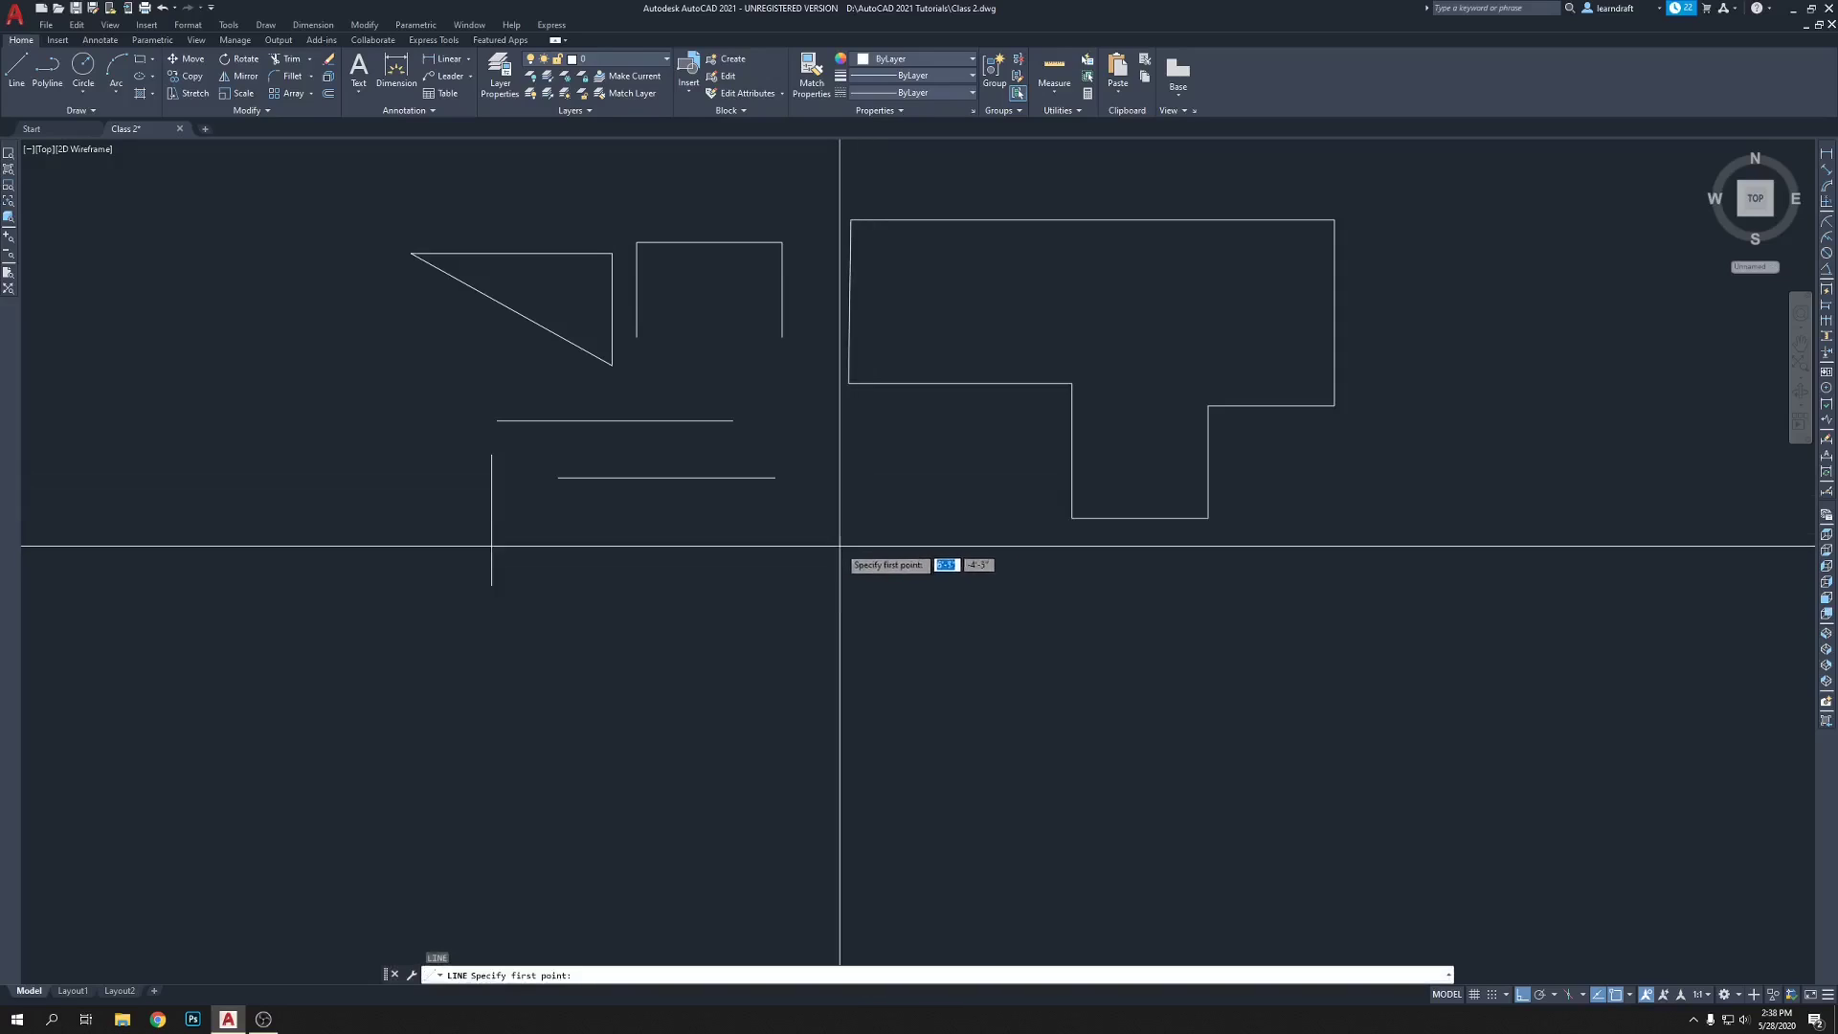
pyautogui.click(687, 625)
pyautogui.click(1025, 680)
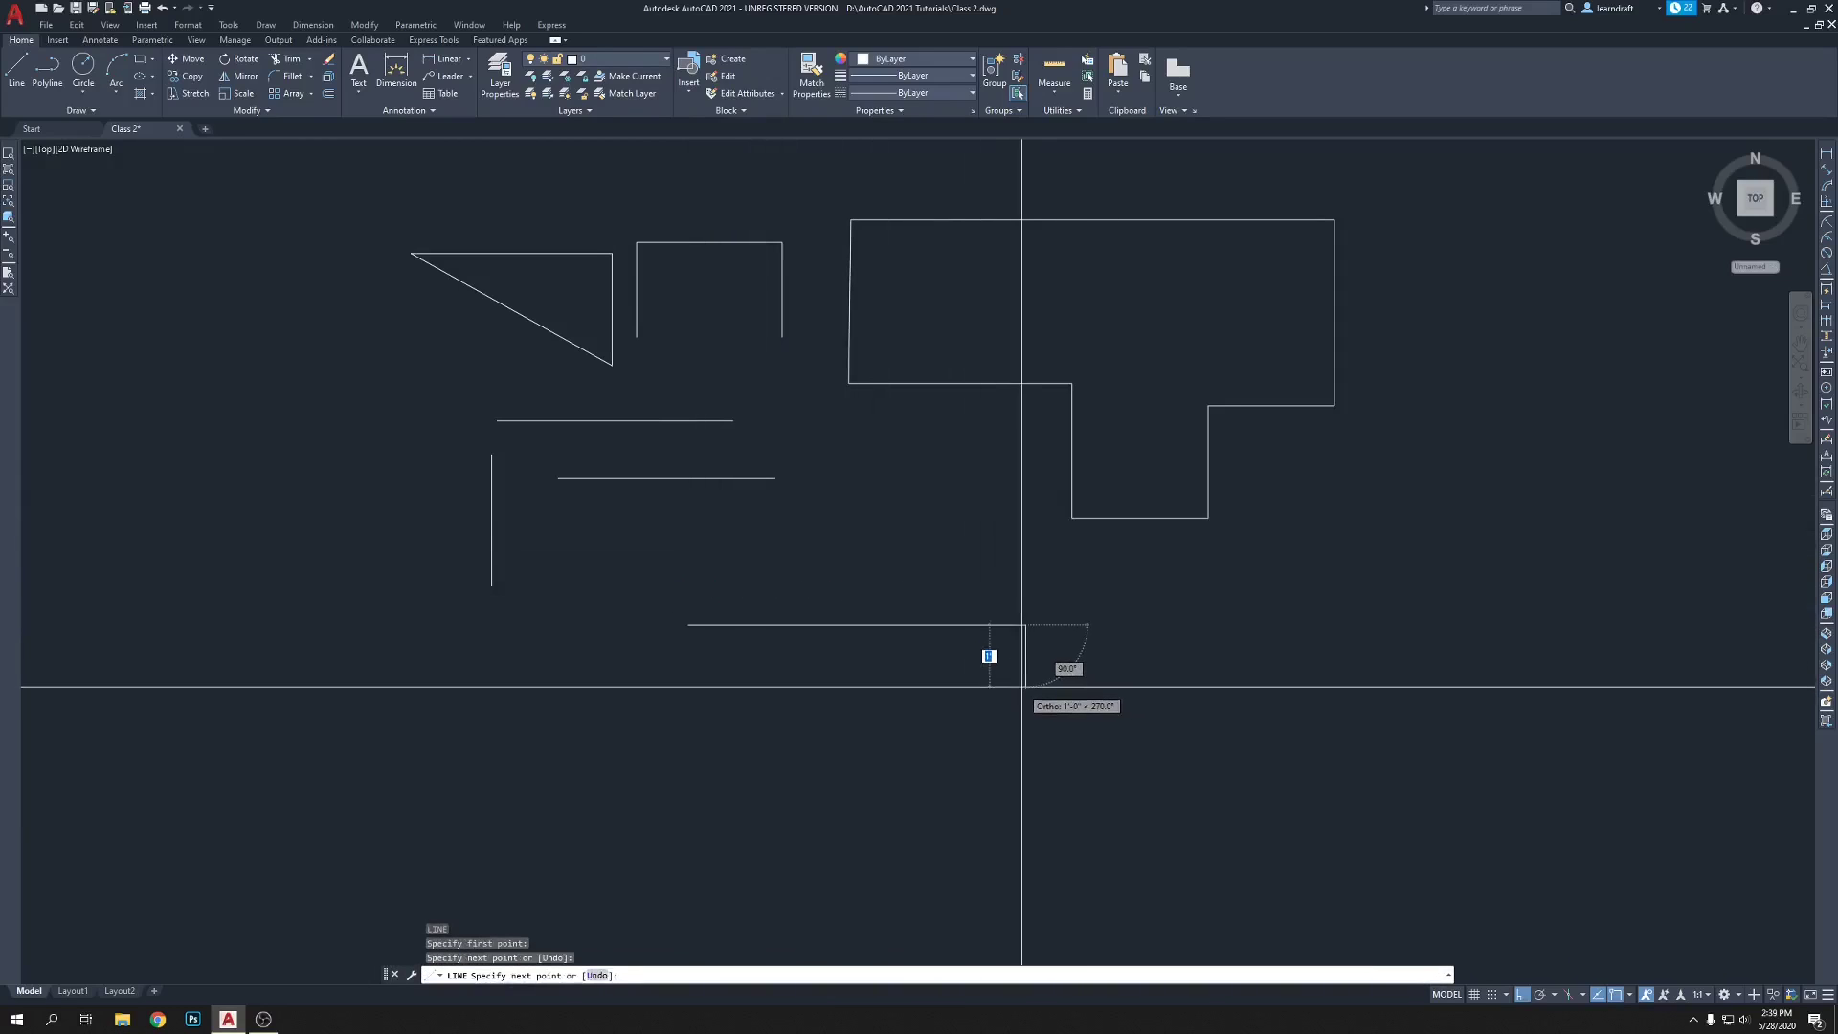
pyautogui.click(1025, 835)
pyautogui.click(688, 836)
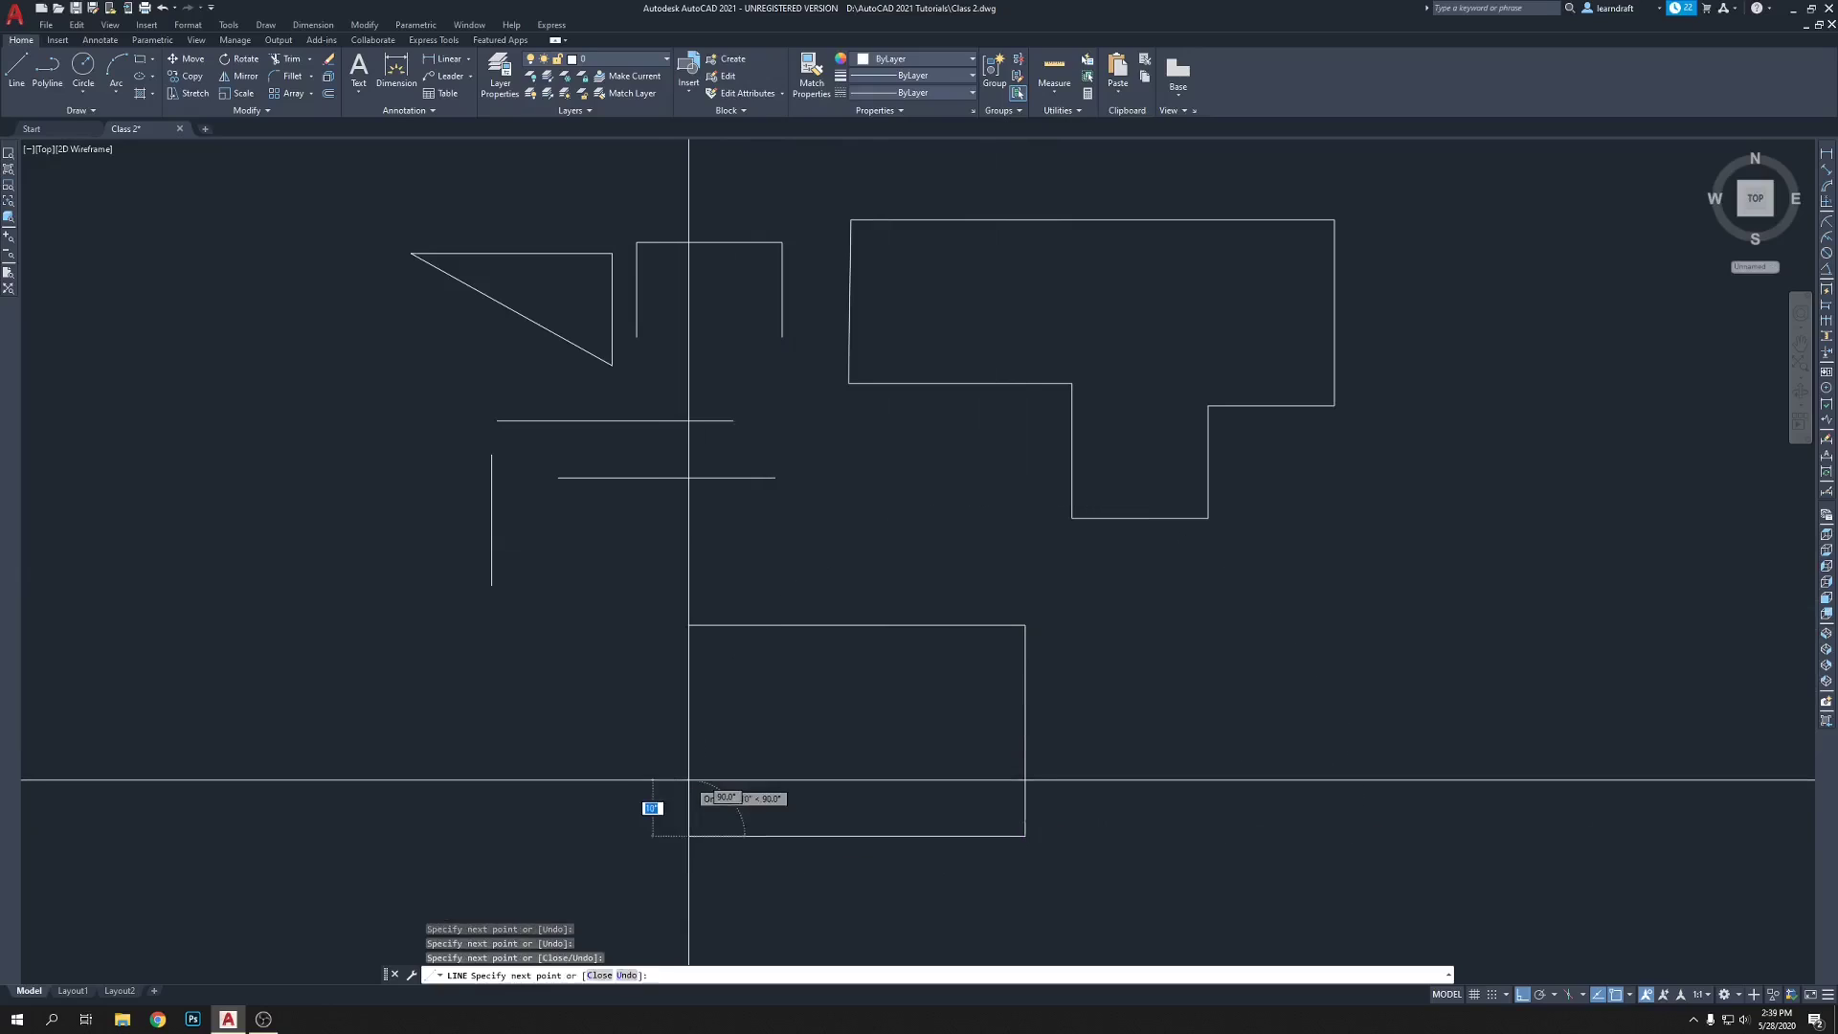
pyautogui.click(688, 780)
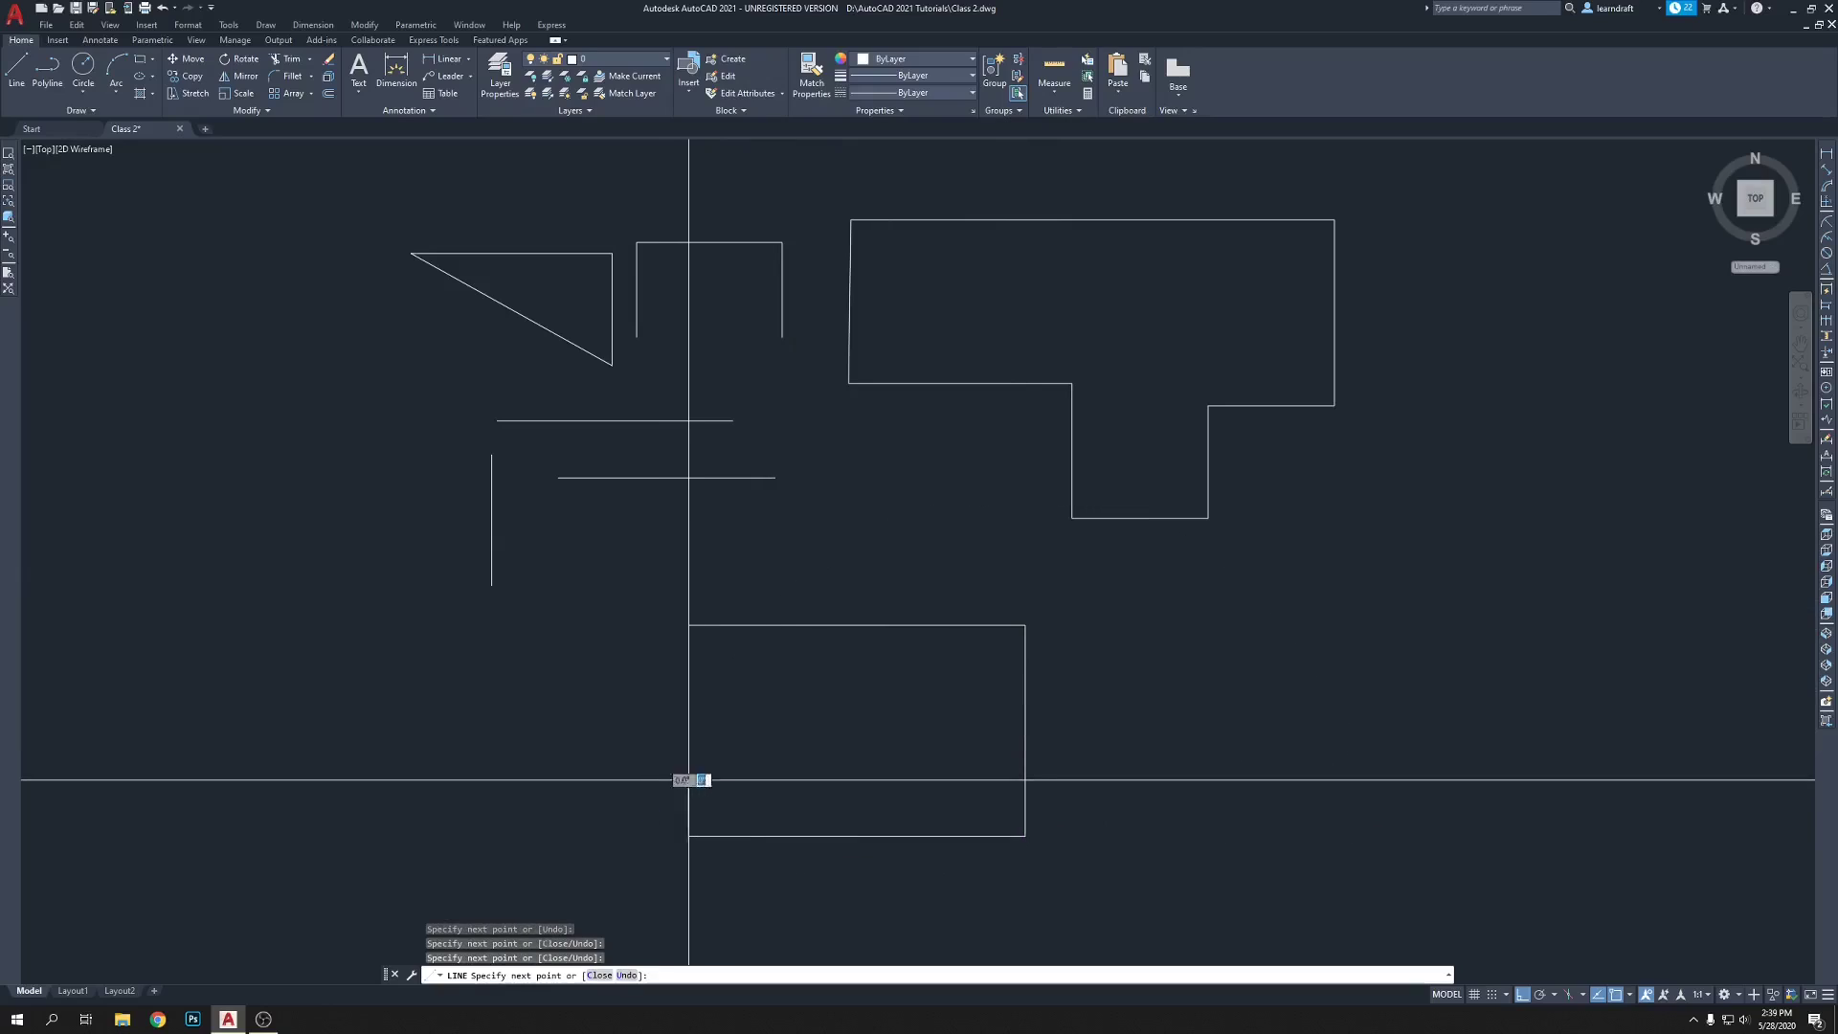
pyautogui.click(687, 625)
pyautogui.press('Return')
# - Draw a right triangle beside the rectangle from a horizontal line and a downward vertical line, finished with the Close option
pyautogui.moveTo(894, 600)
pyautogui.mouseDown(button='middle')
pyautogui.moveTo(780, 471)
pyautogui.moveTo(648, 446)
pyautogui.mouseUp(button='middle')
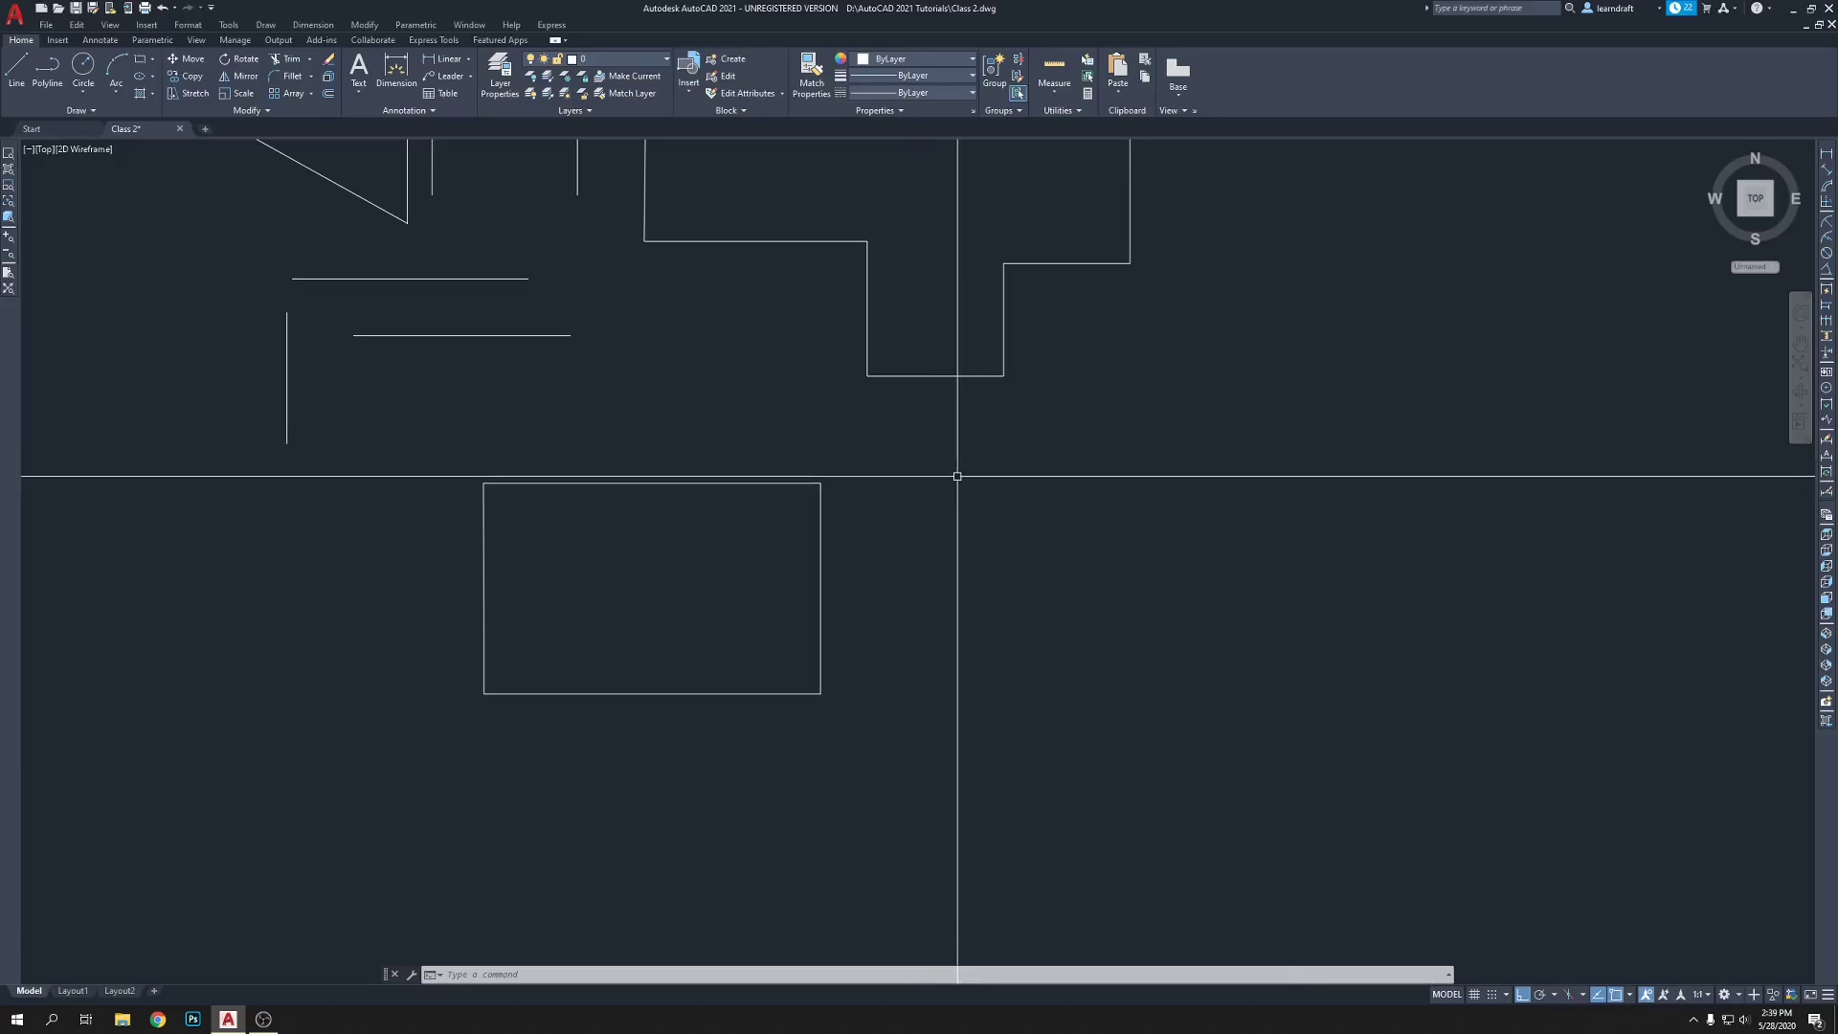
pyautogui.moveTo(957, 475)
pyautogui.mouseDown(button='middle')
pyautogui.moveTo(861, 558)
pyautogui.moveTo(829, 505)
pyautogui.moveTo(858, 542)
pyautogui.mouseUp(button='middle')
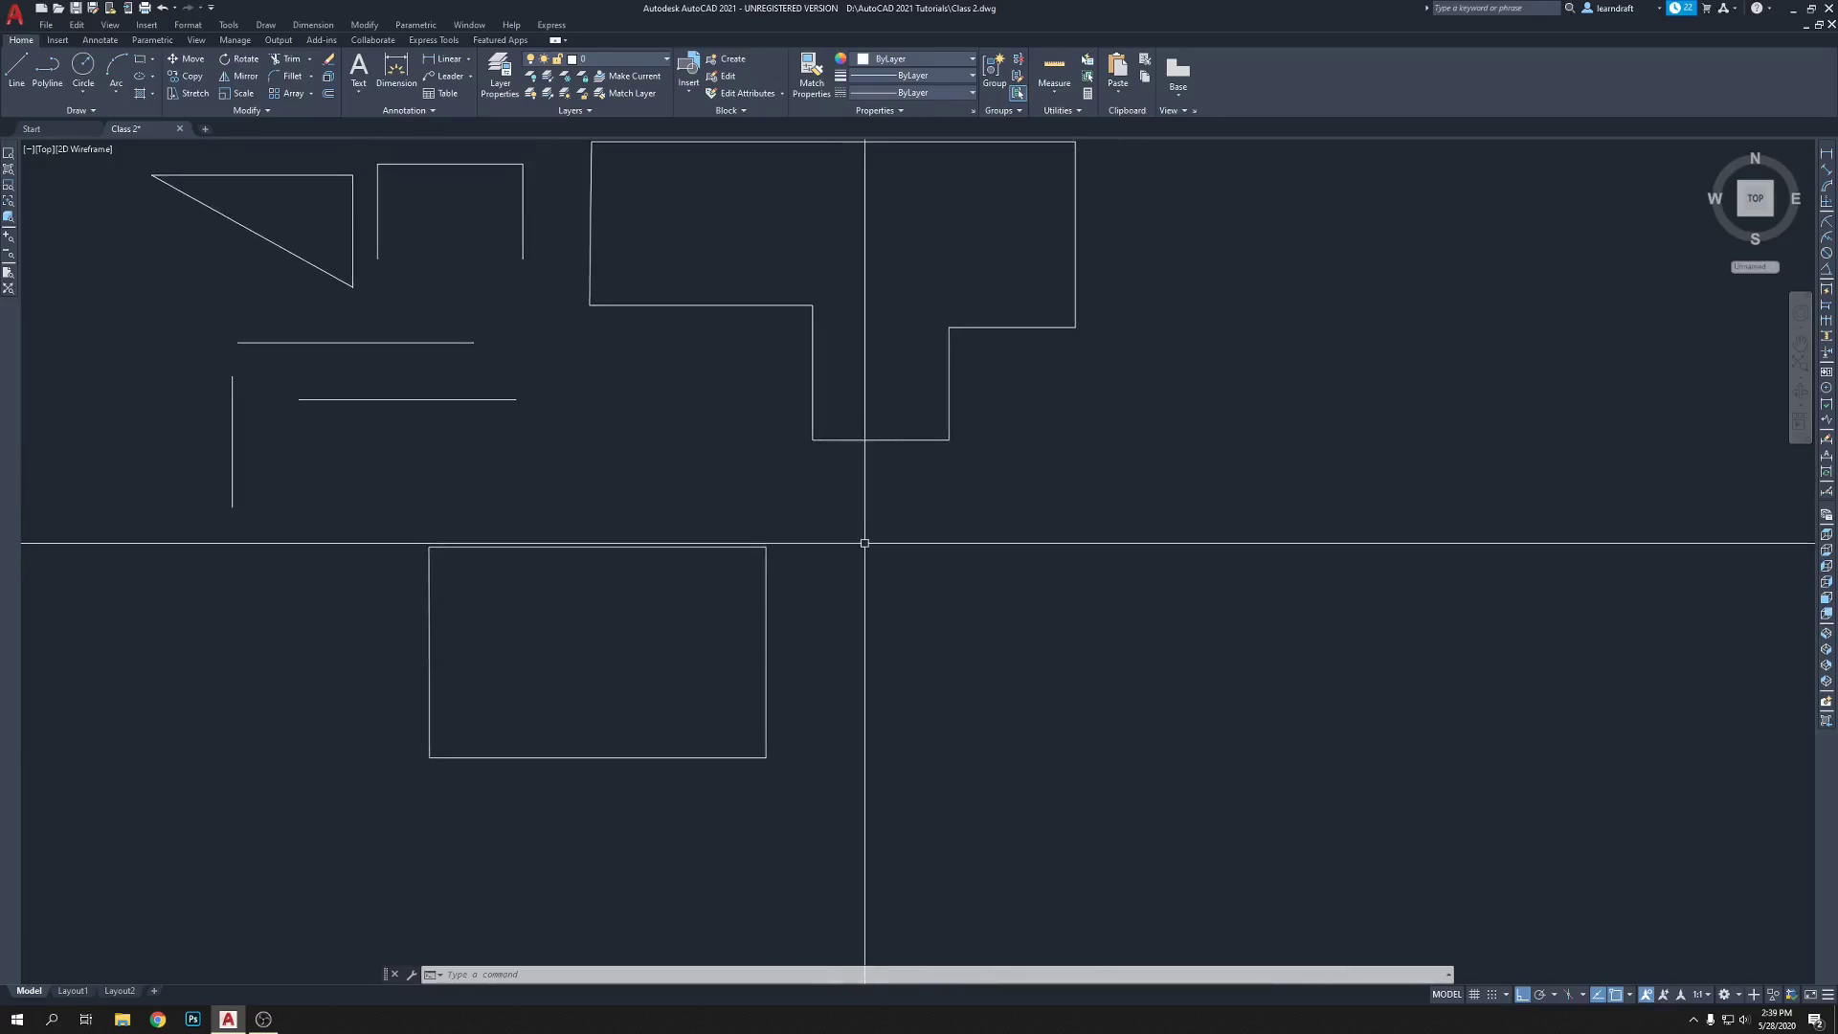
pyautogui.write('l')
pyautogui.press('Return')
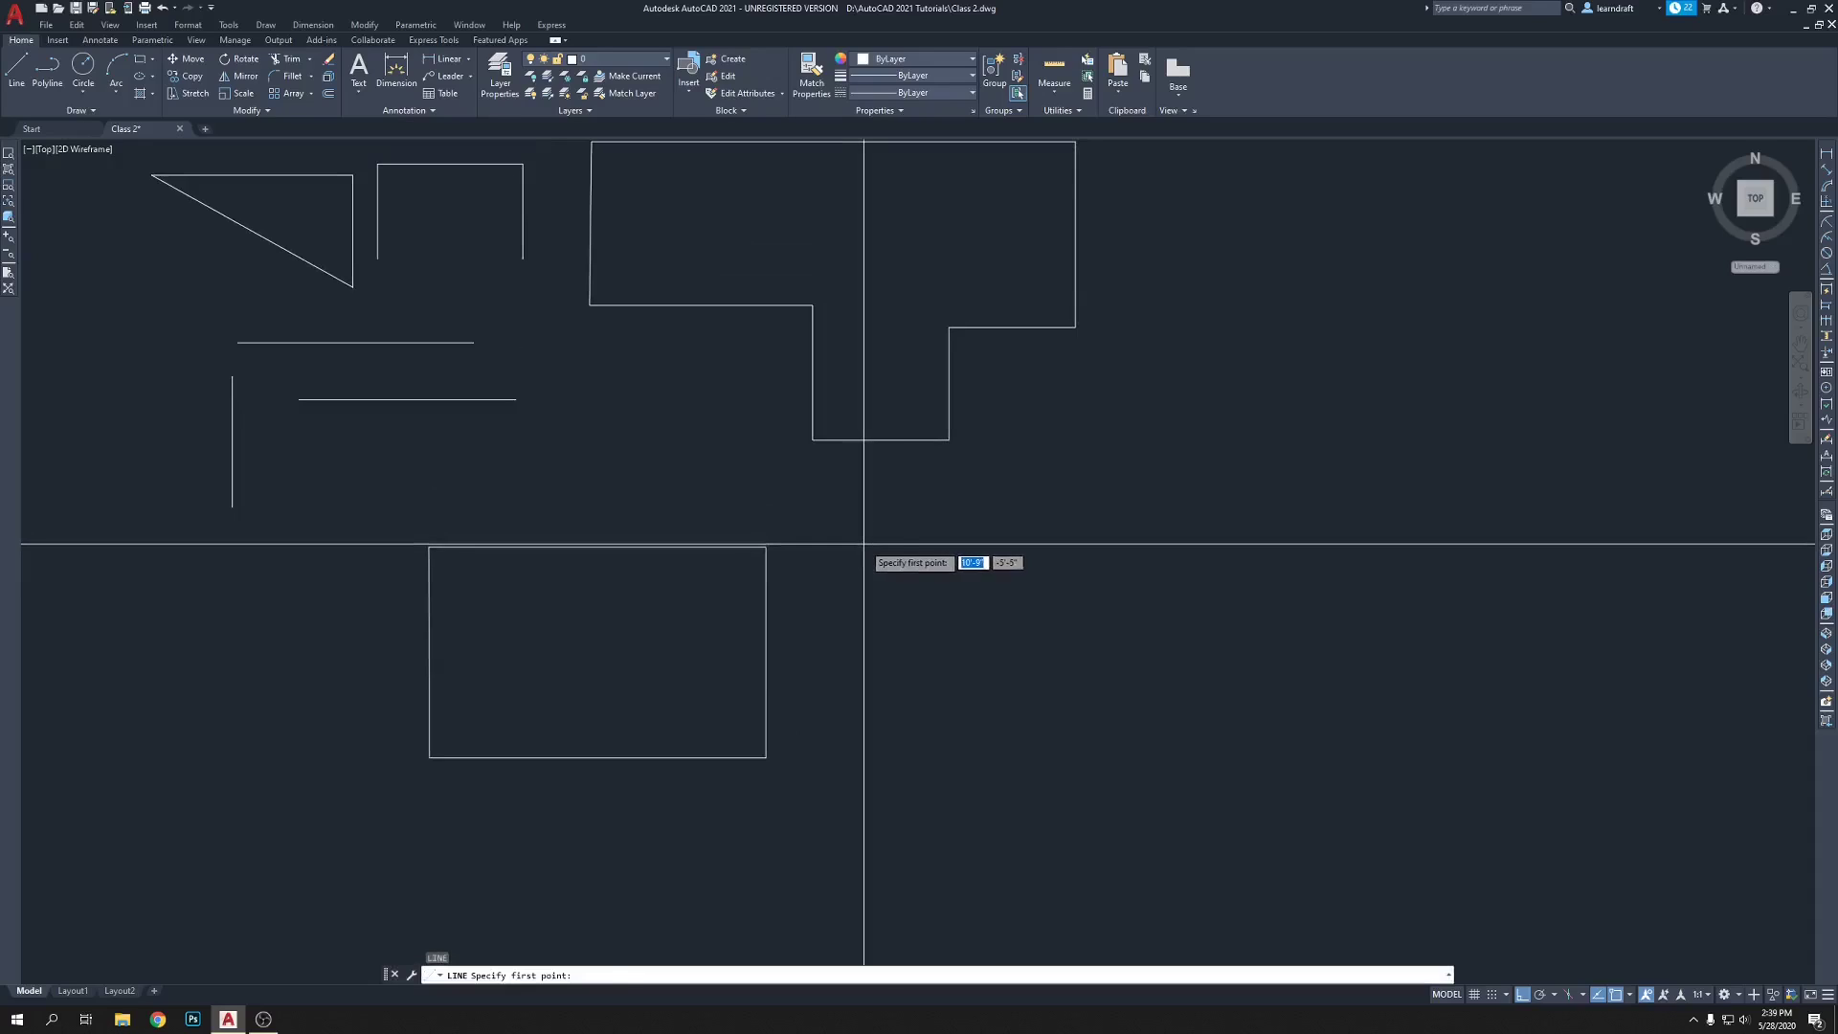
pyautogui.click(864, 544)
pyautogui.click(1191, 543)
pyautogui.click(1191, 796)
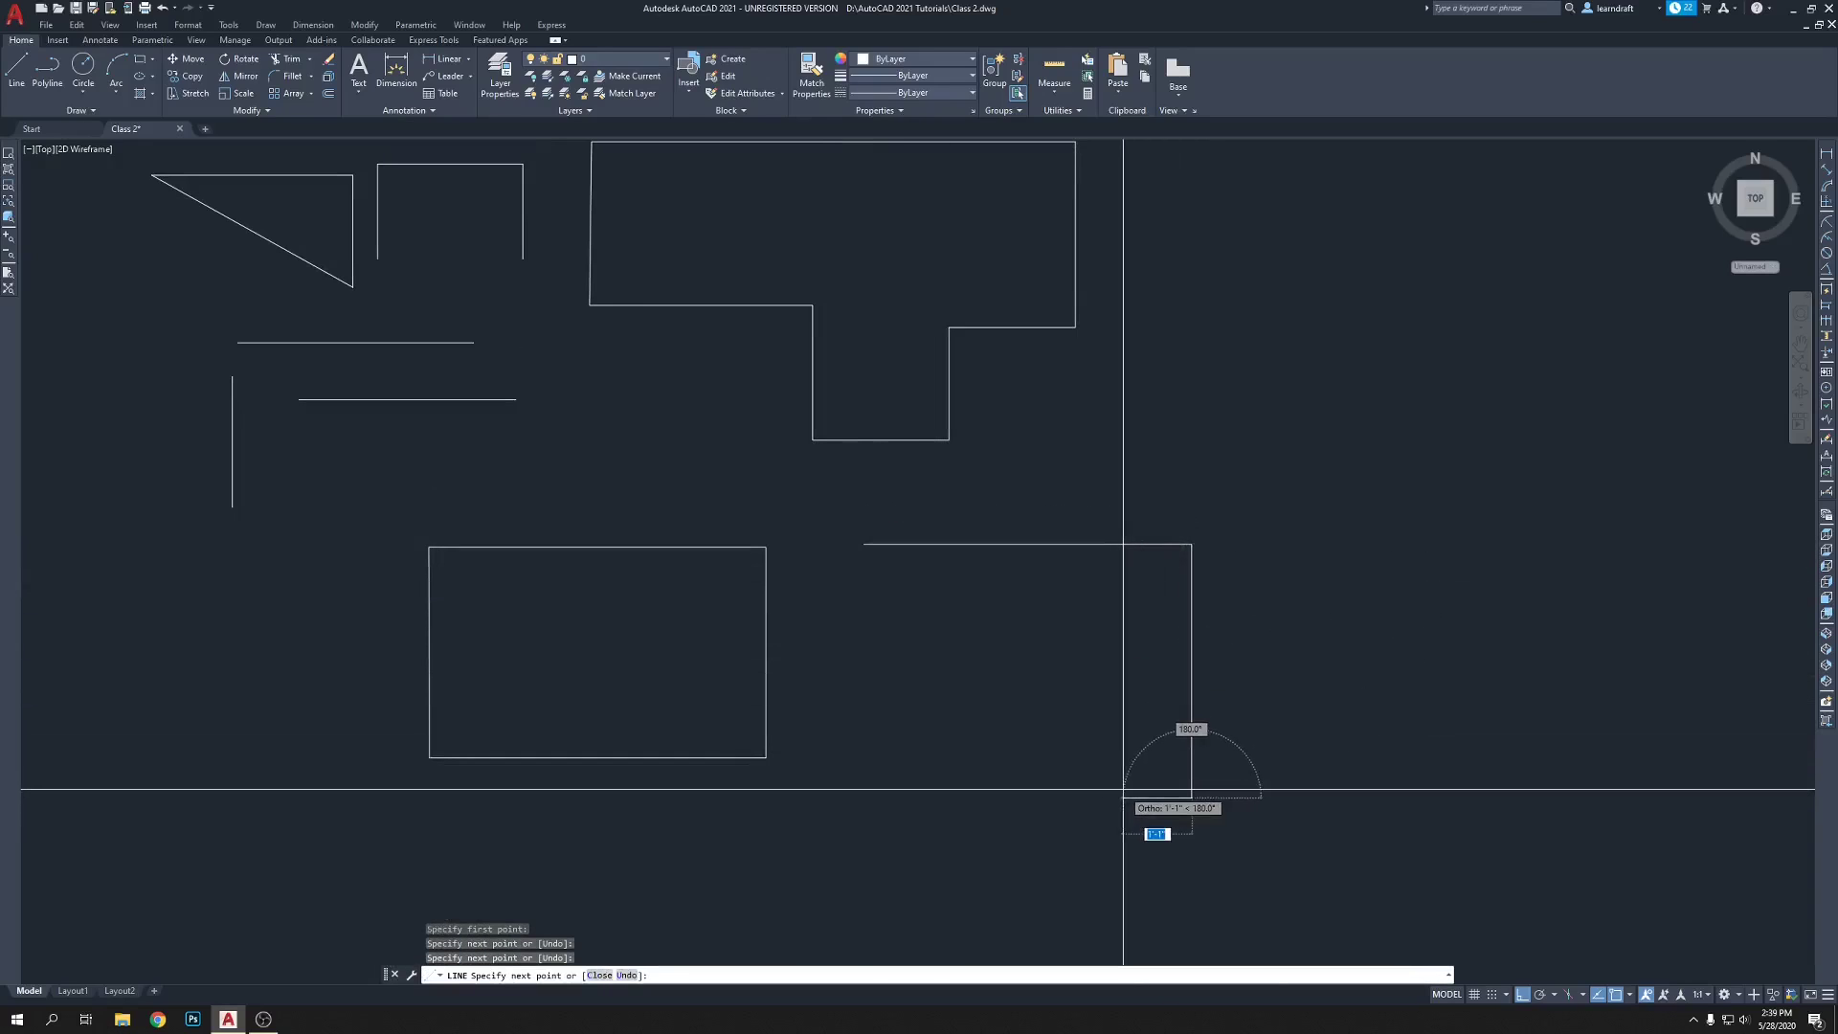
pyautogui.write('c')
pyautogui.press('Return')
# - Draw a right triangle beside the stepped outline from a horizontal base and an upward side, turn Ortho off, and finish with Close
pyautogui.moveTo(1120, 788); pyautogui.dragTo(1119, 765, button='middle')
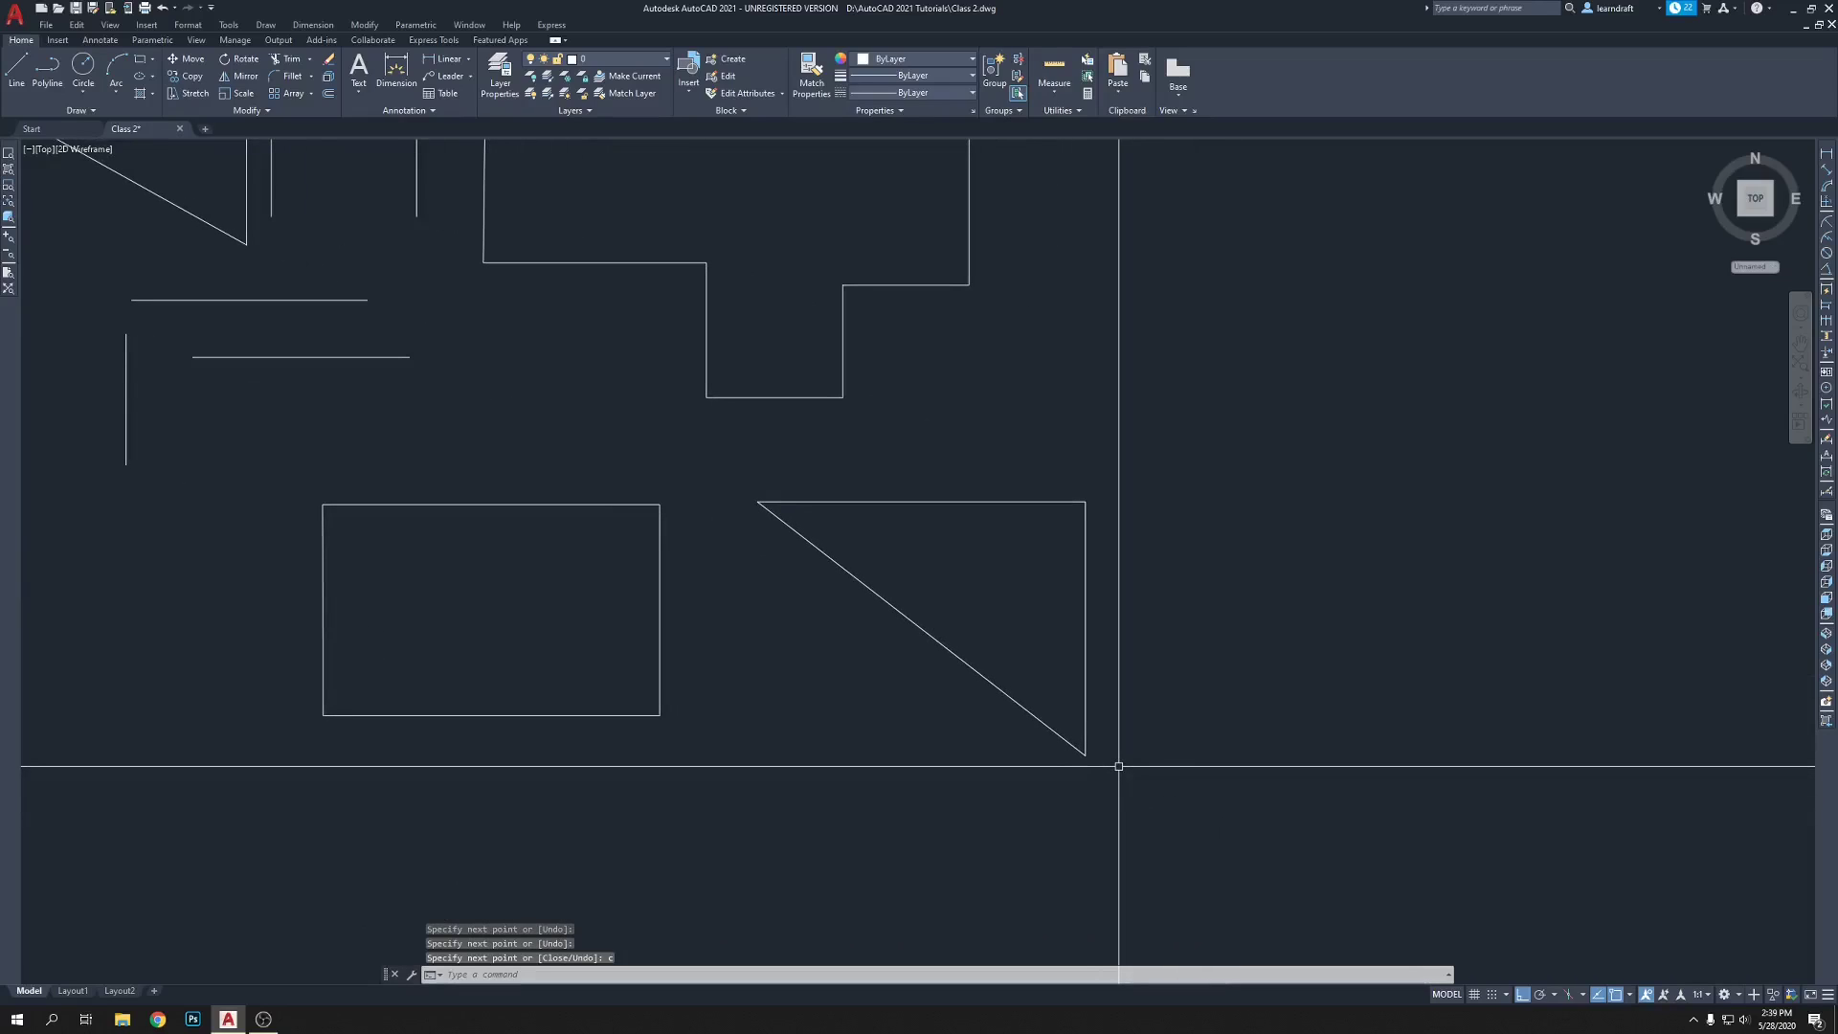
pyautogui.scroll(-5, 1095, 677)
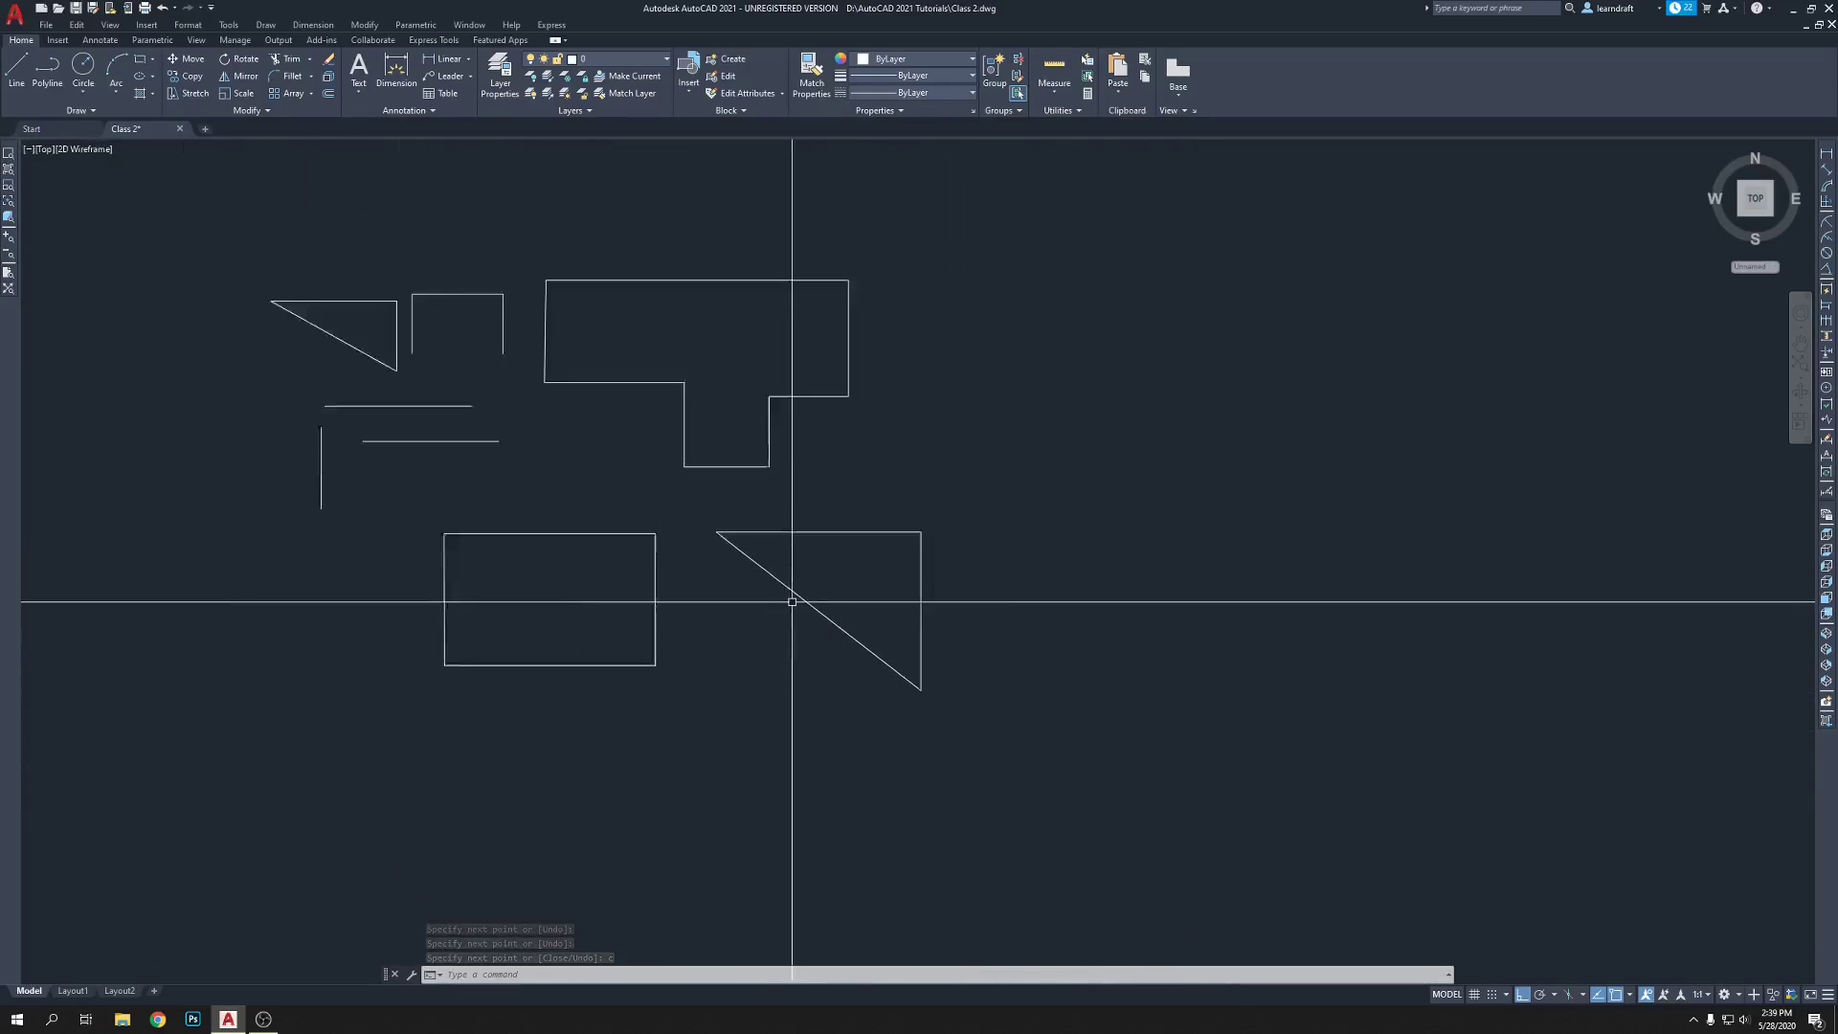
pyautogui.moveTo(1047, 511); pyautogui.dragTo(1022, 451, button='middle')
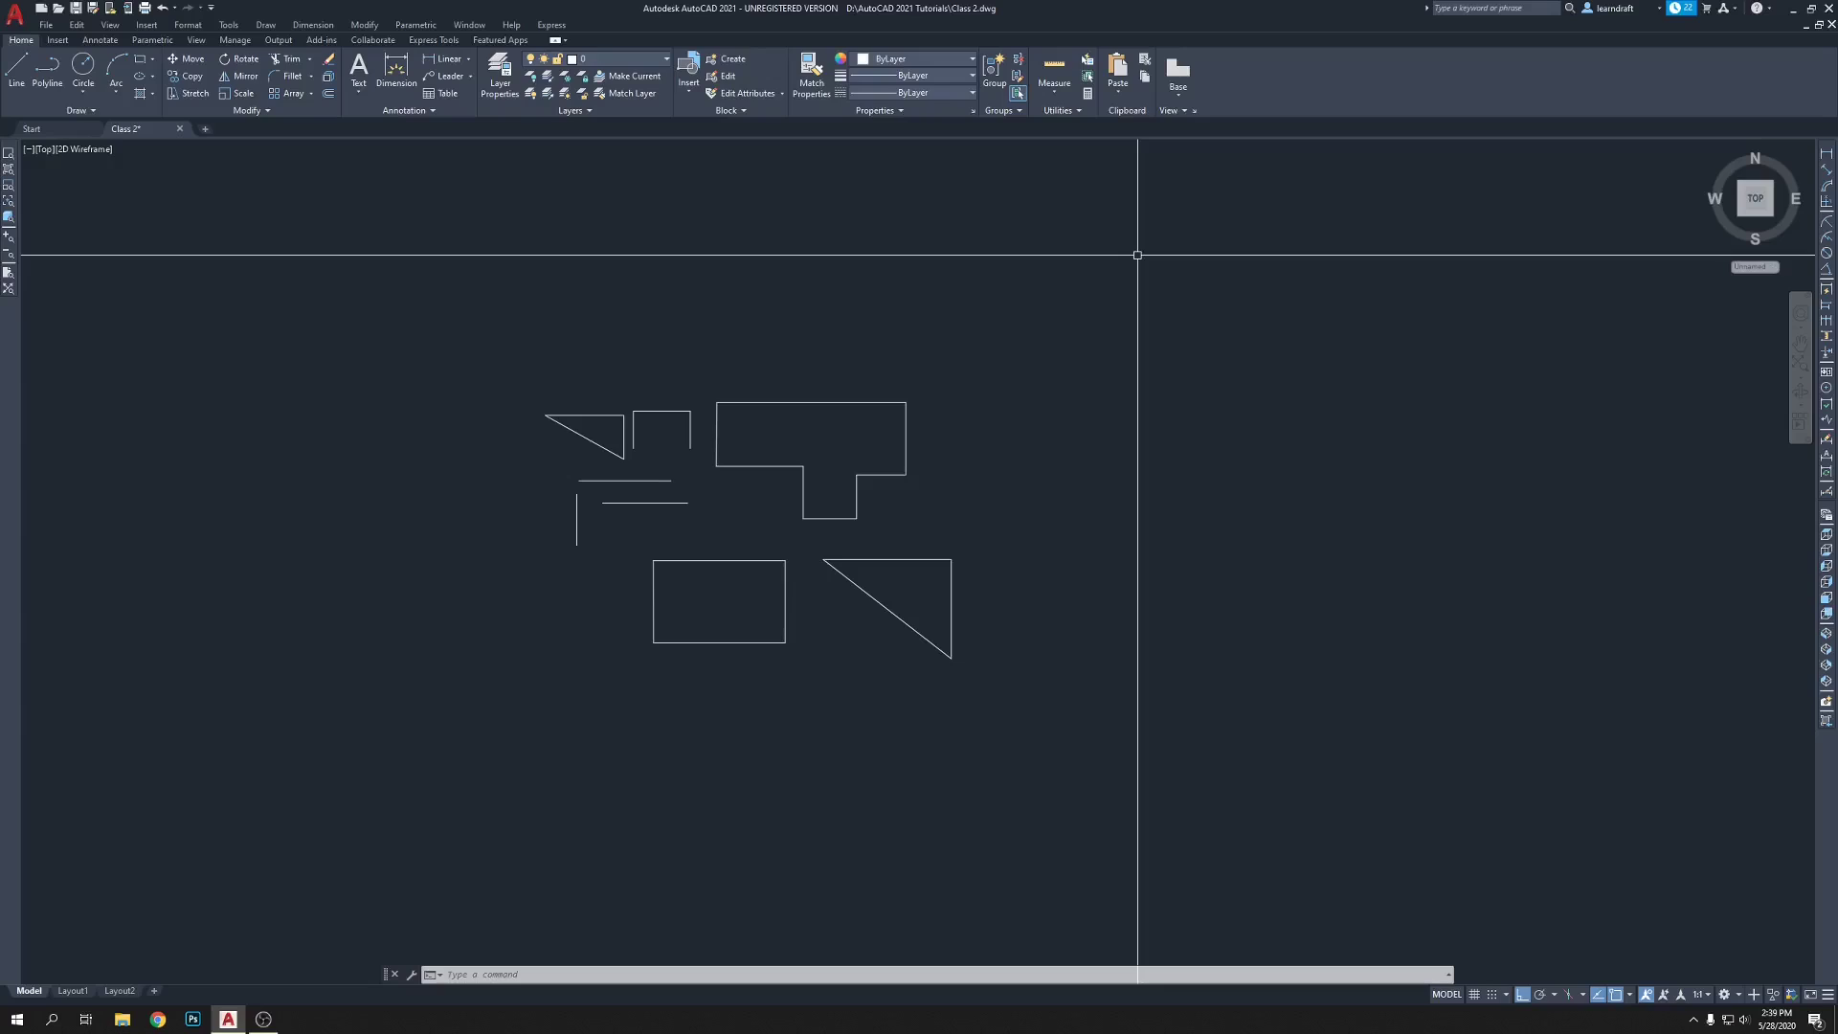
pyautogui.moveTo(1137, 255)
pyautogui.mouseDown(button='middle')
pyautogui.moveTo(935, 291)
pyautogui.moveTo(845, 271)
pyautogui.mouseUp(button='middle')
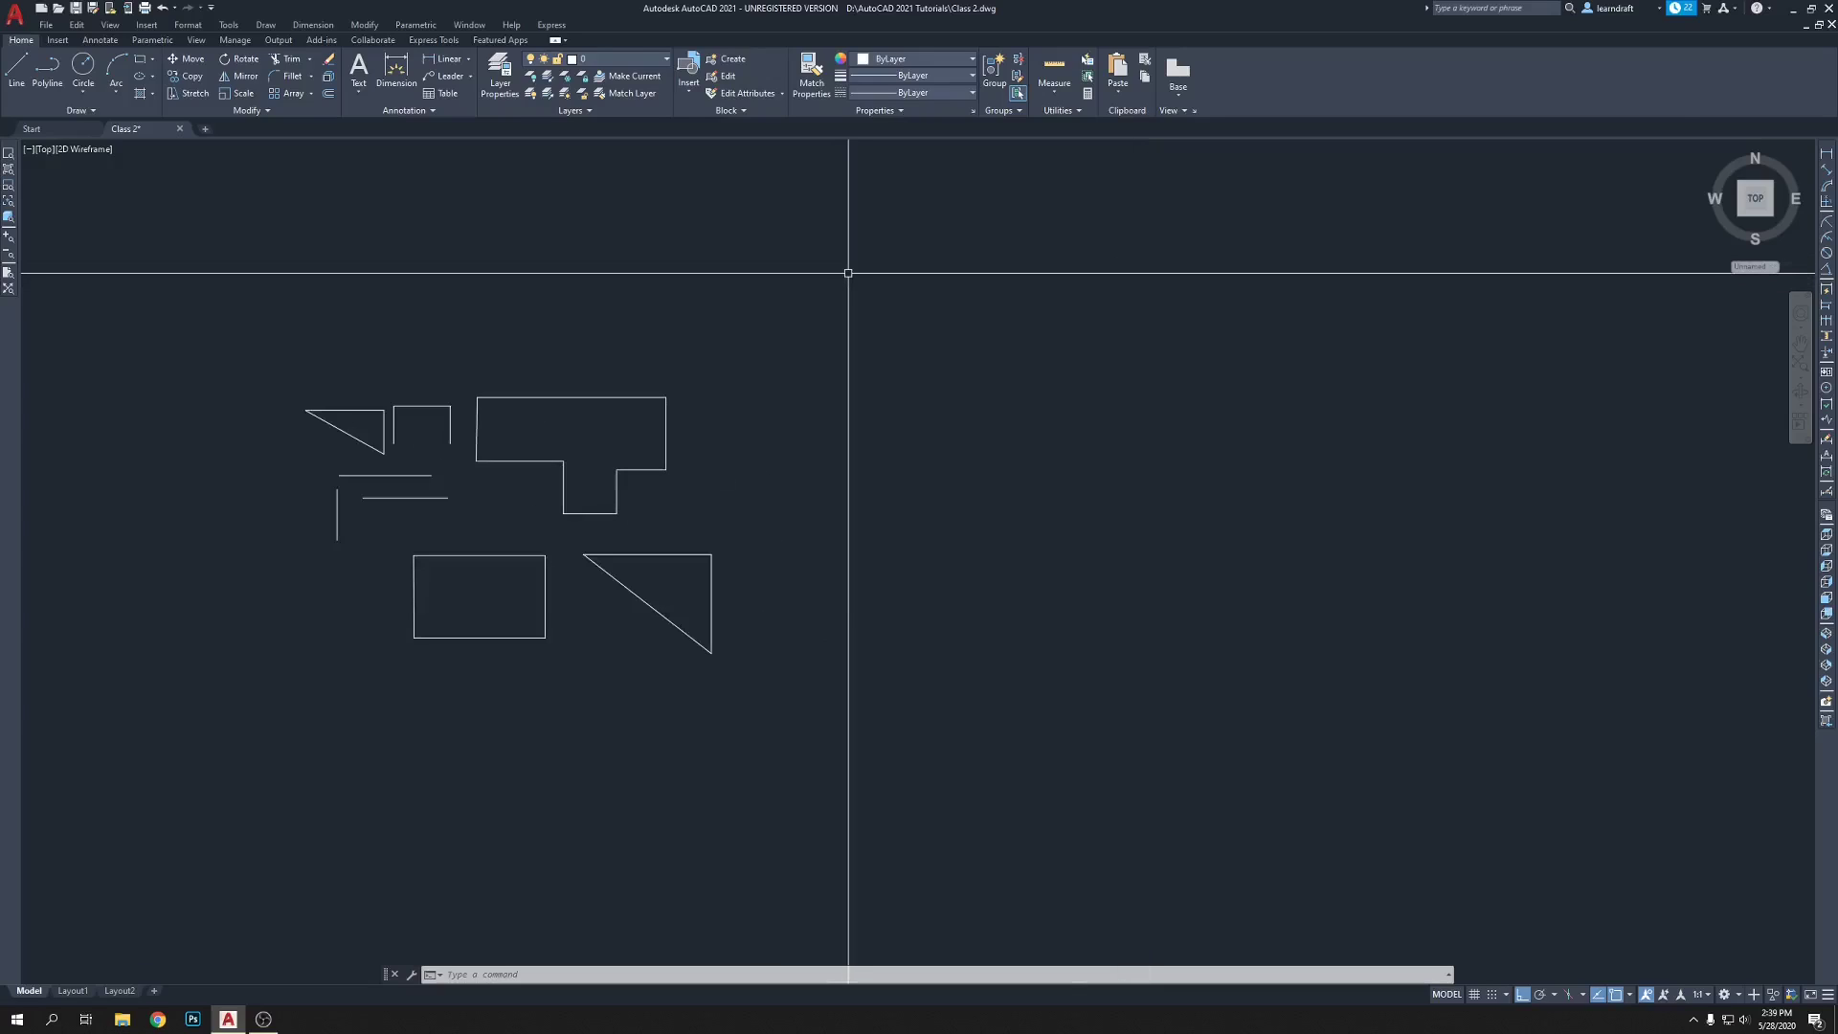
pyautogui.write('l')
pyautogui.press('Return')
pyautogui.click(764, 469)
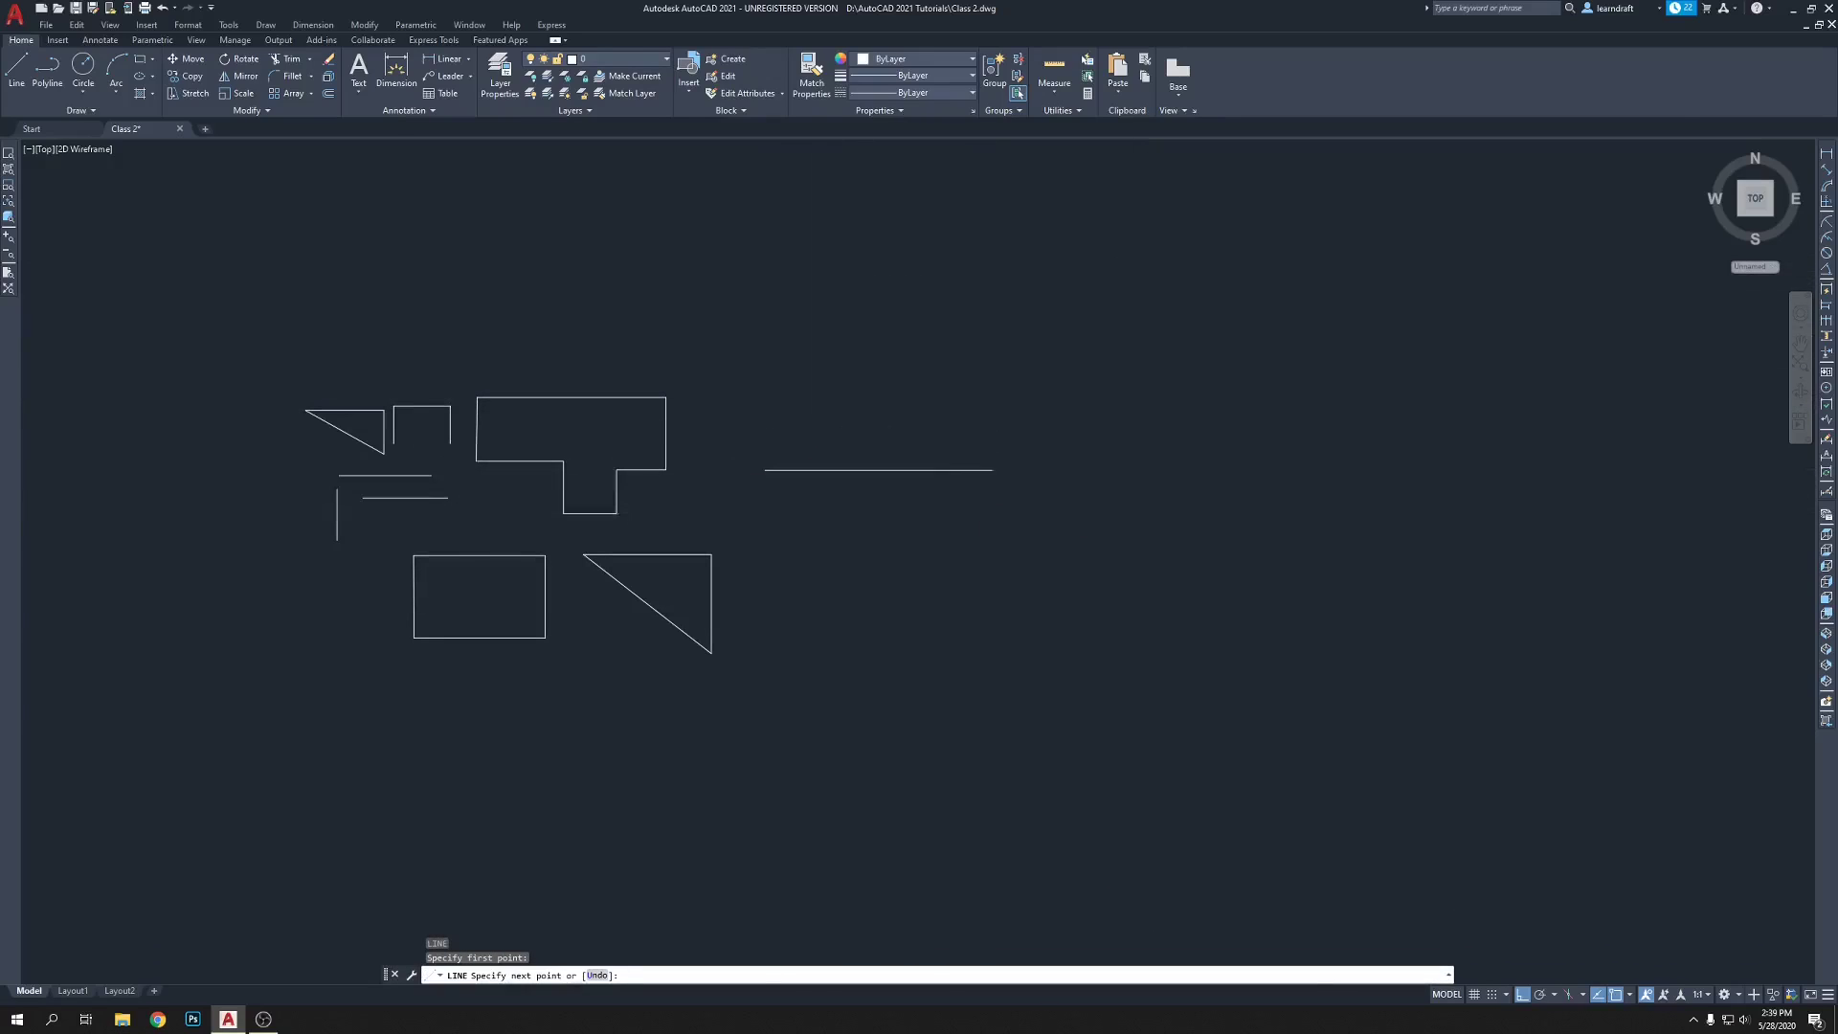
pyautogui.click(993, 469)
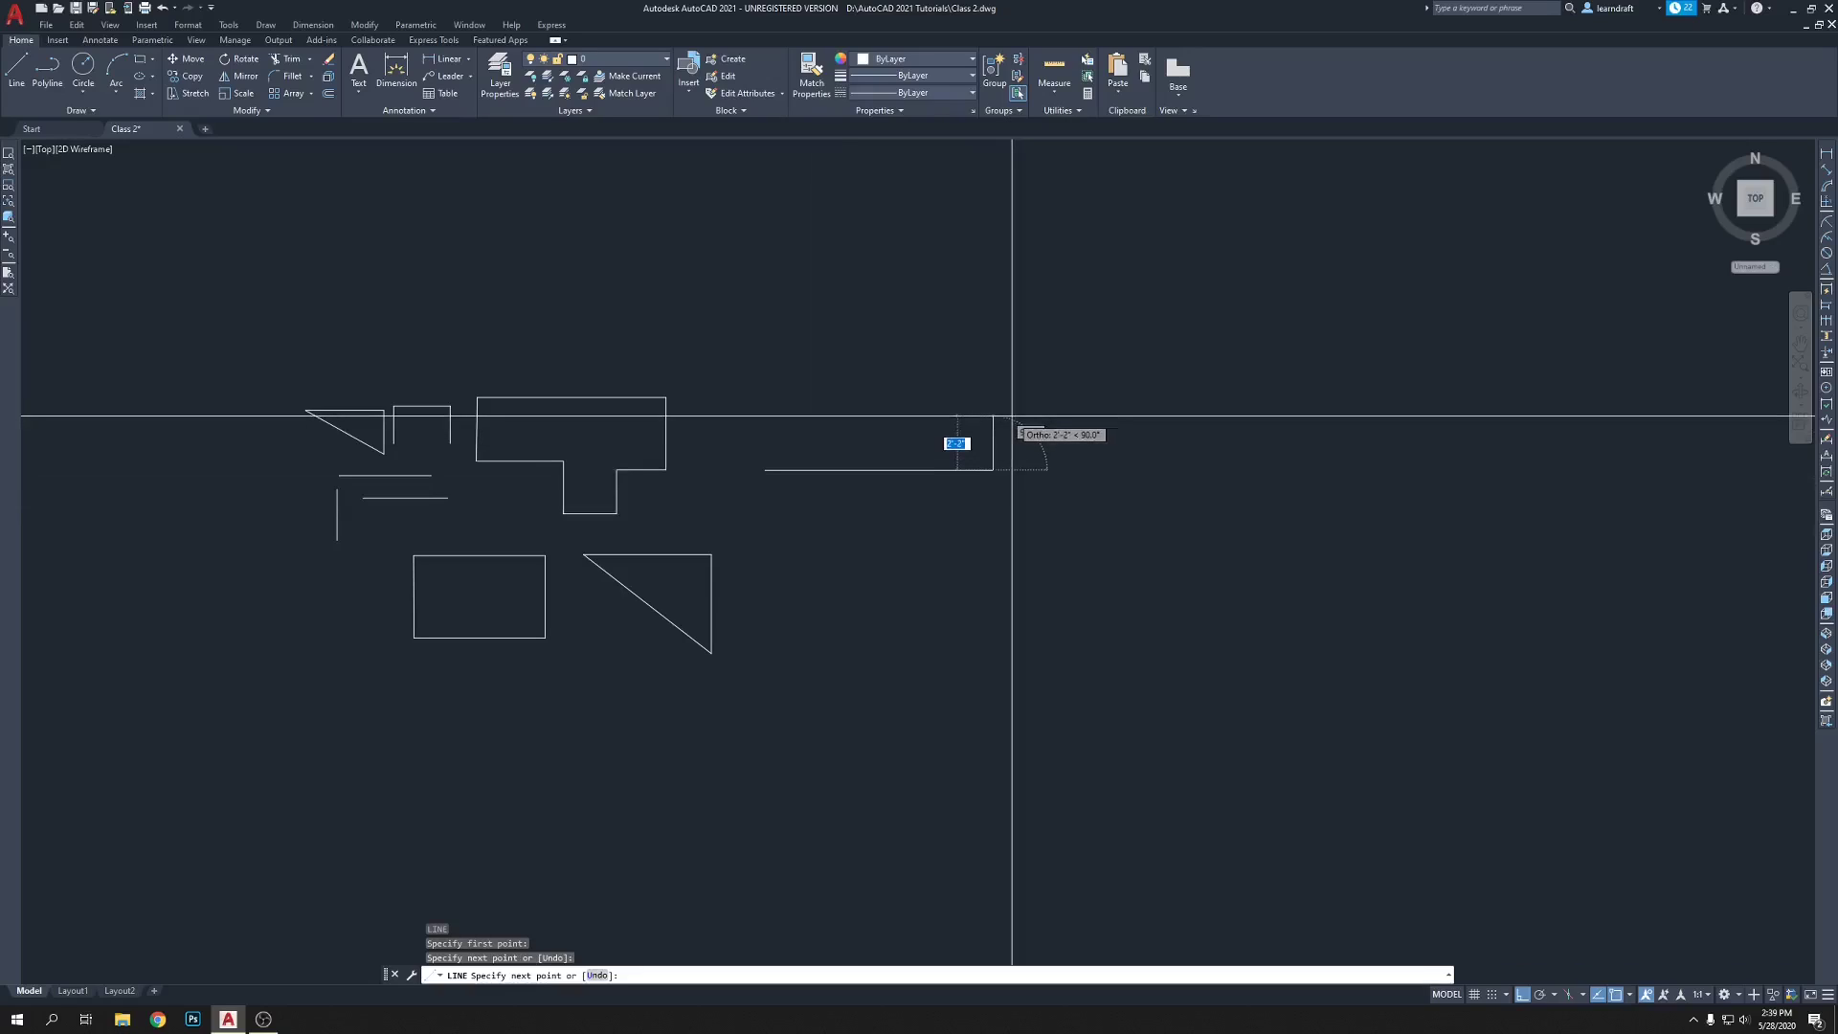
pyautogui.click(996, 336)
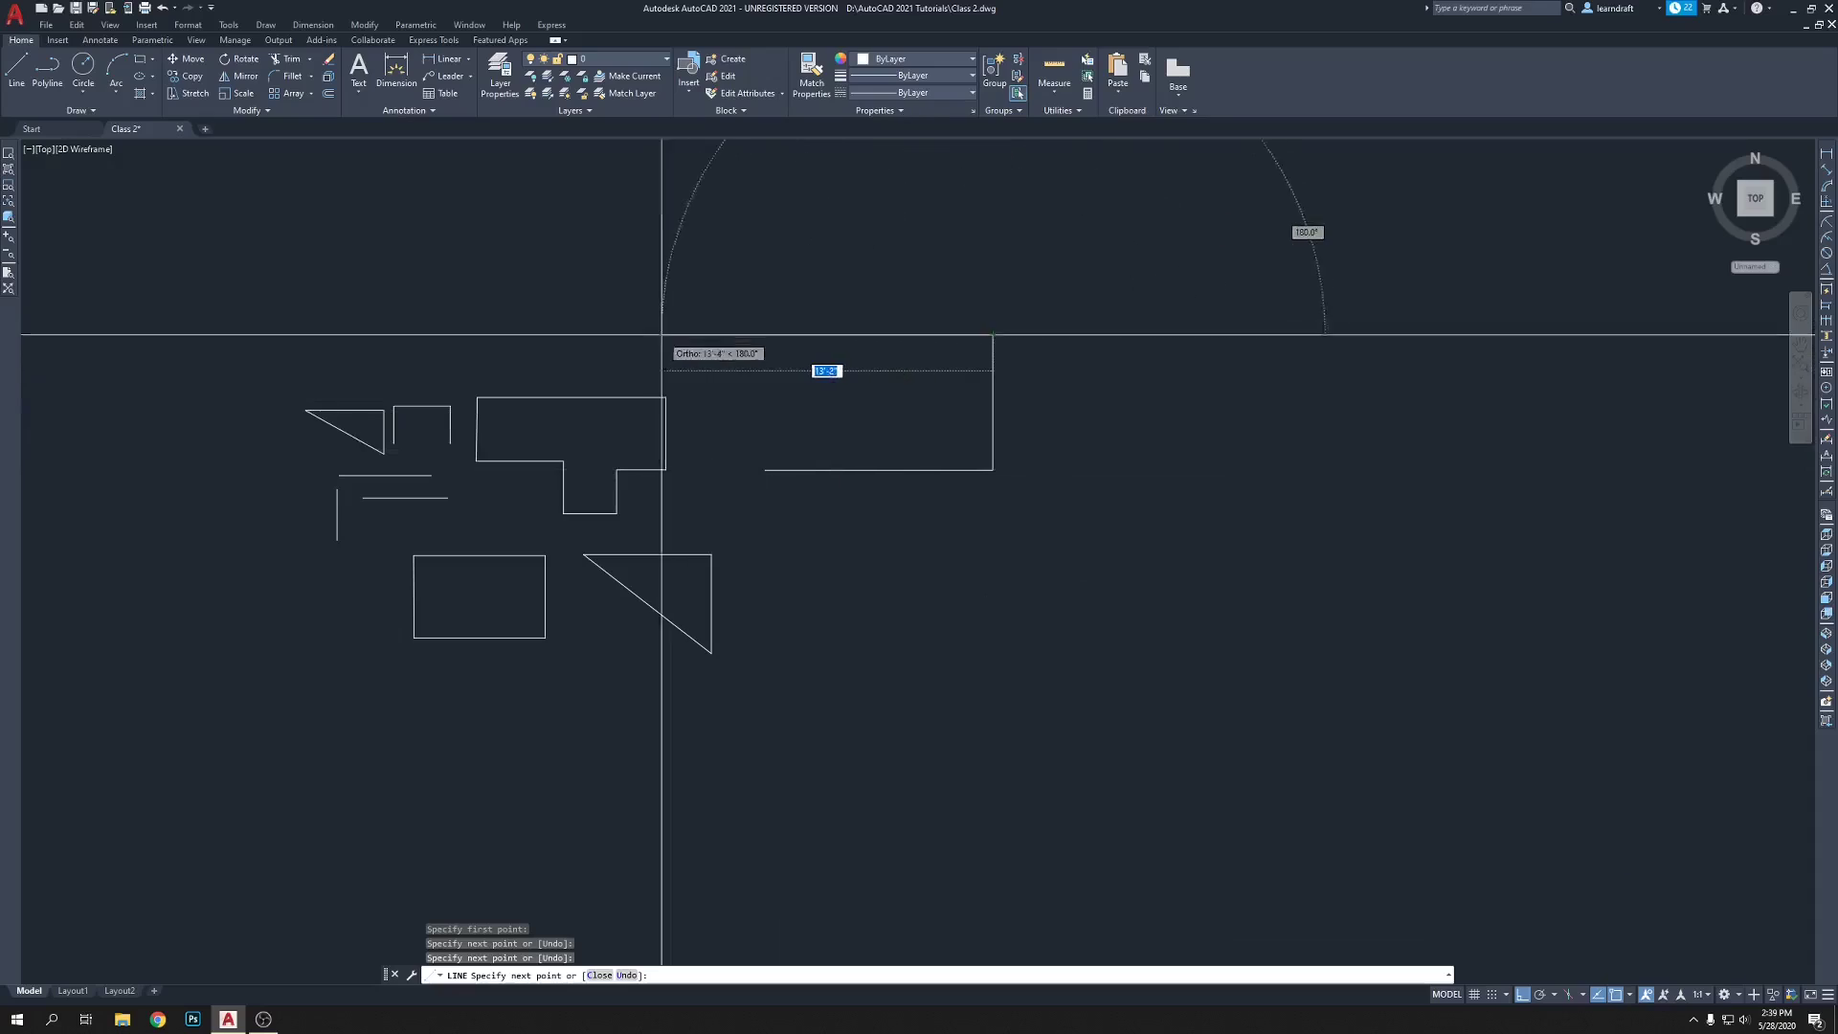
pyautogui.write('8')
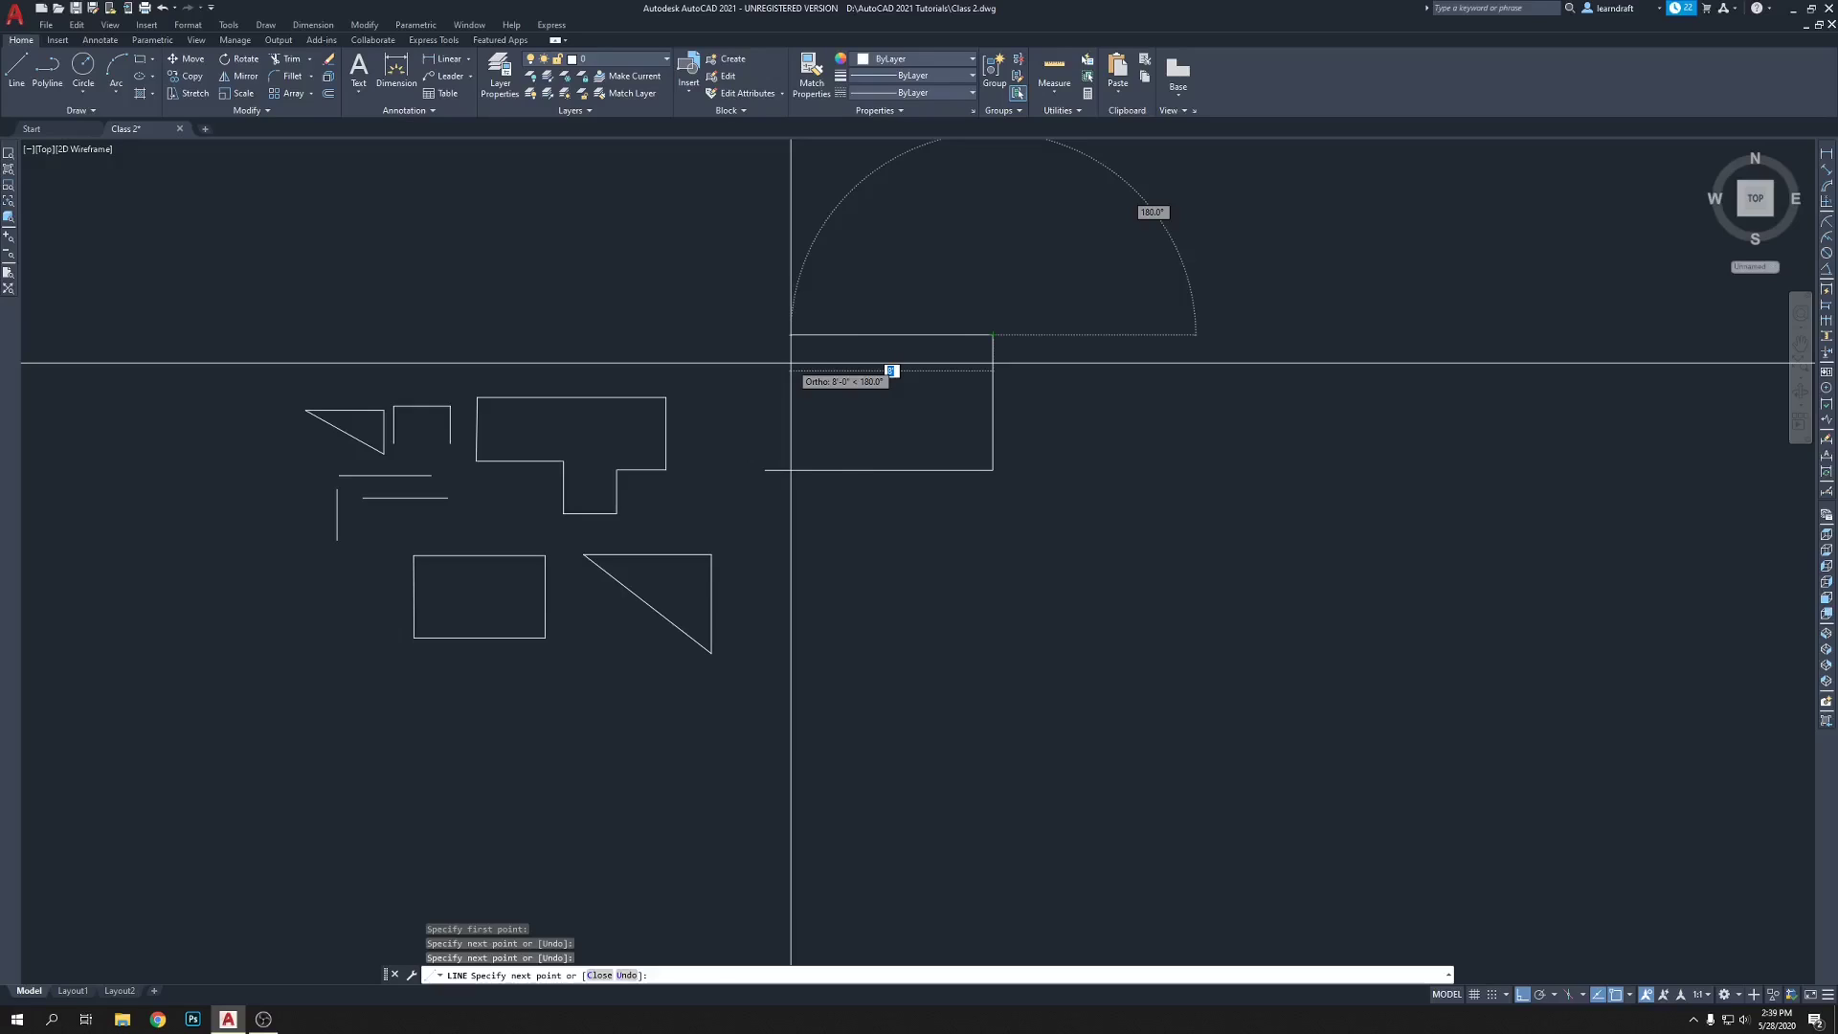
pyautogui.press('F8')
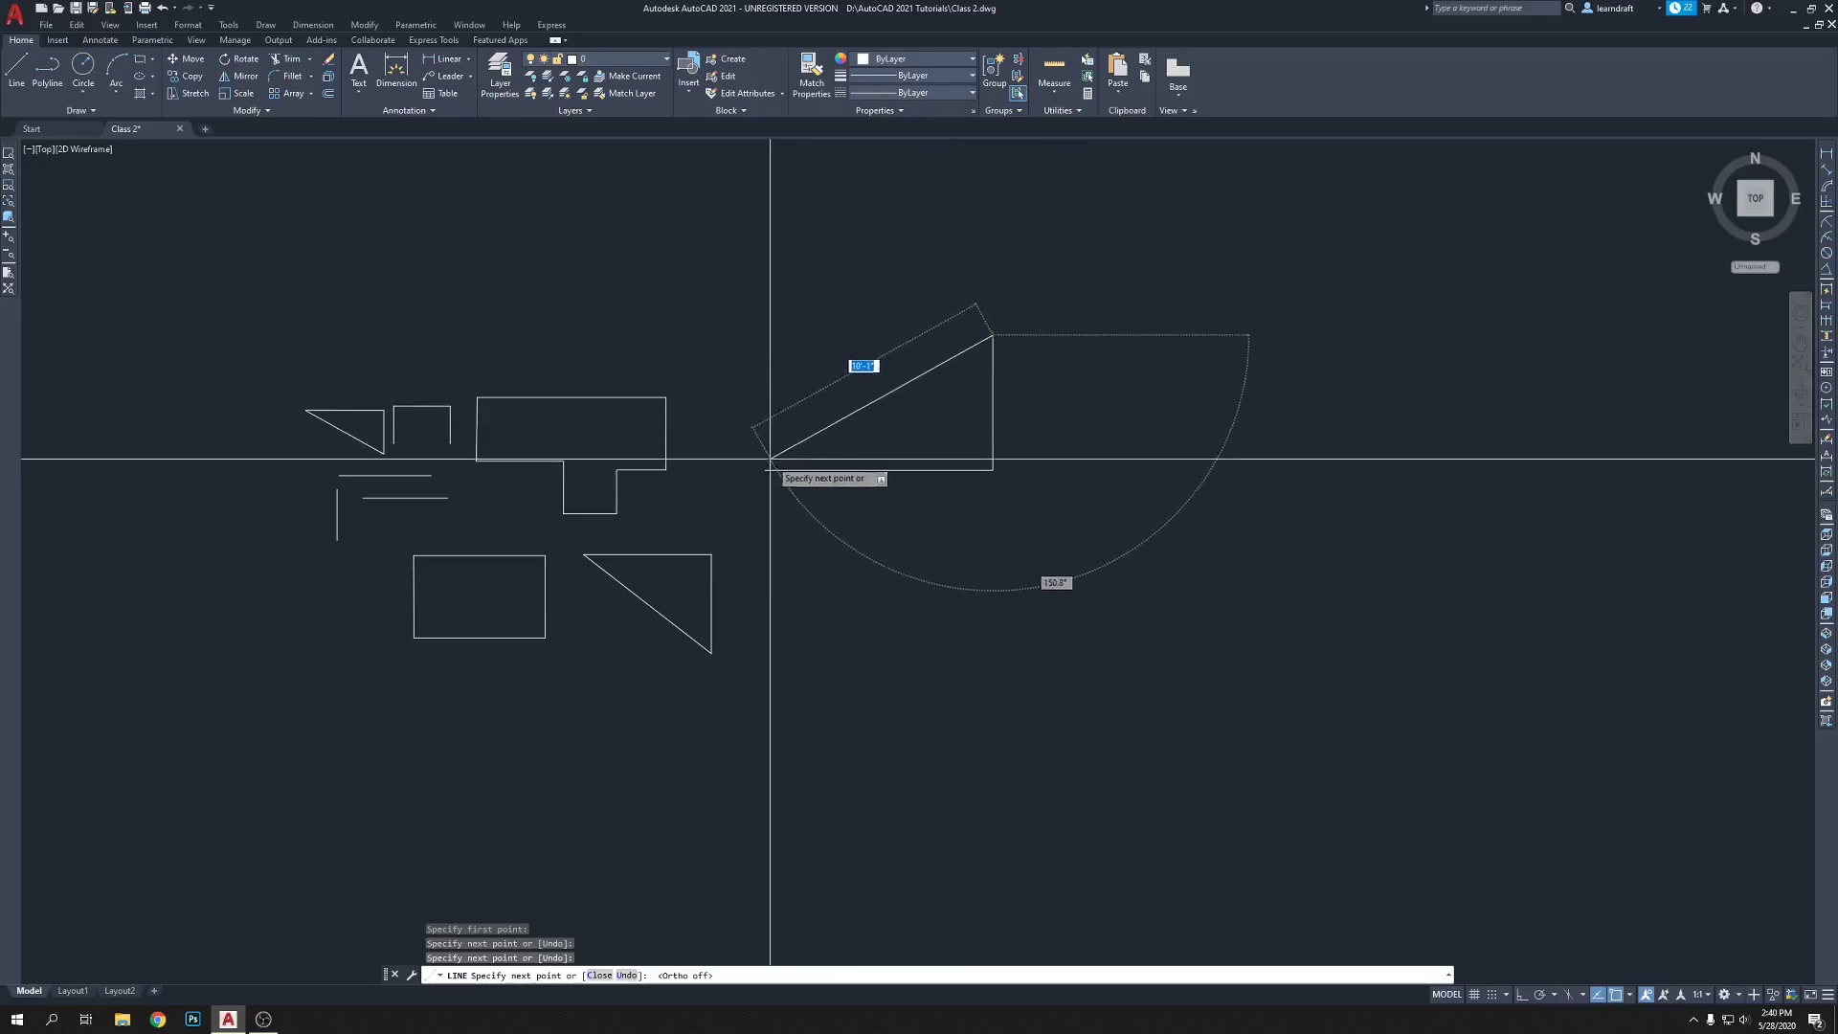
pyautogui.write('c')
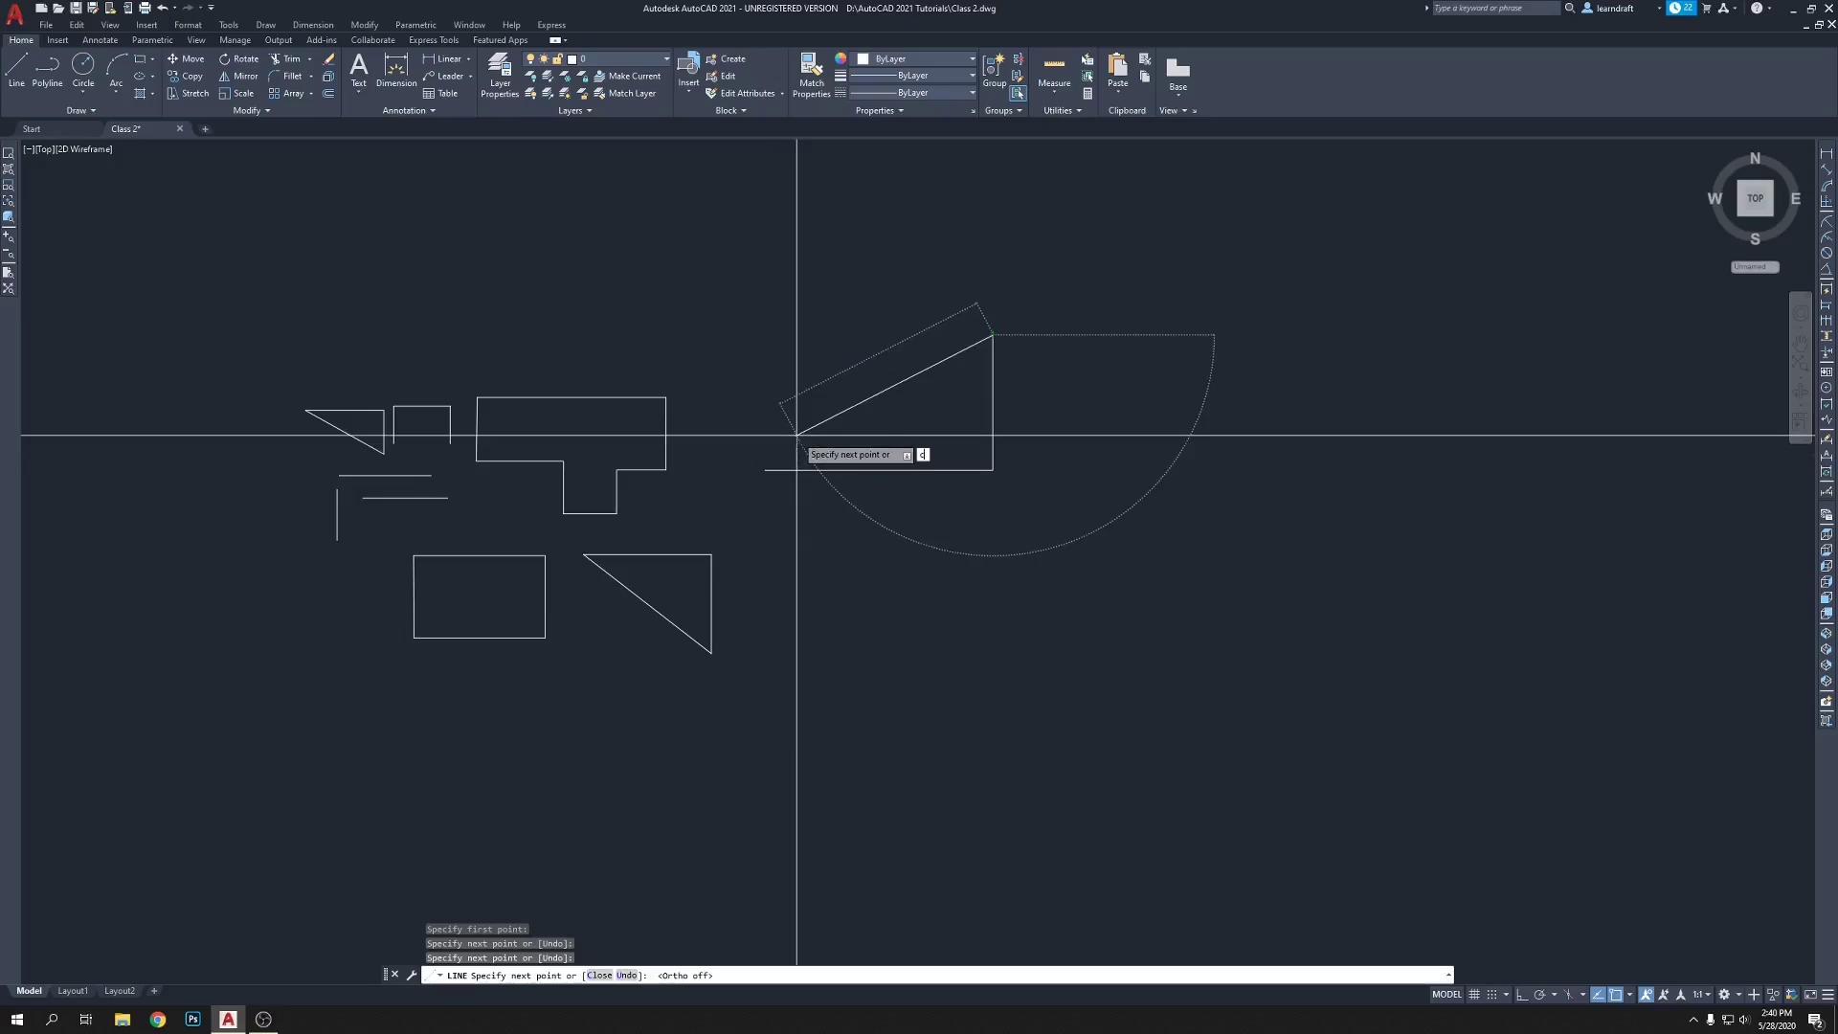
pyautogui.press('Return')
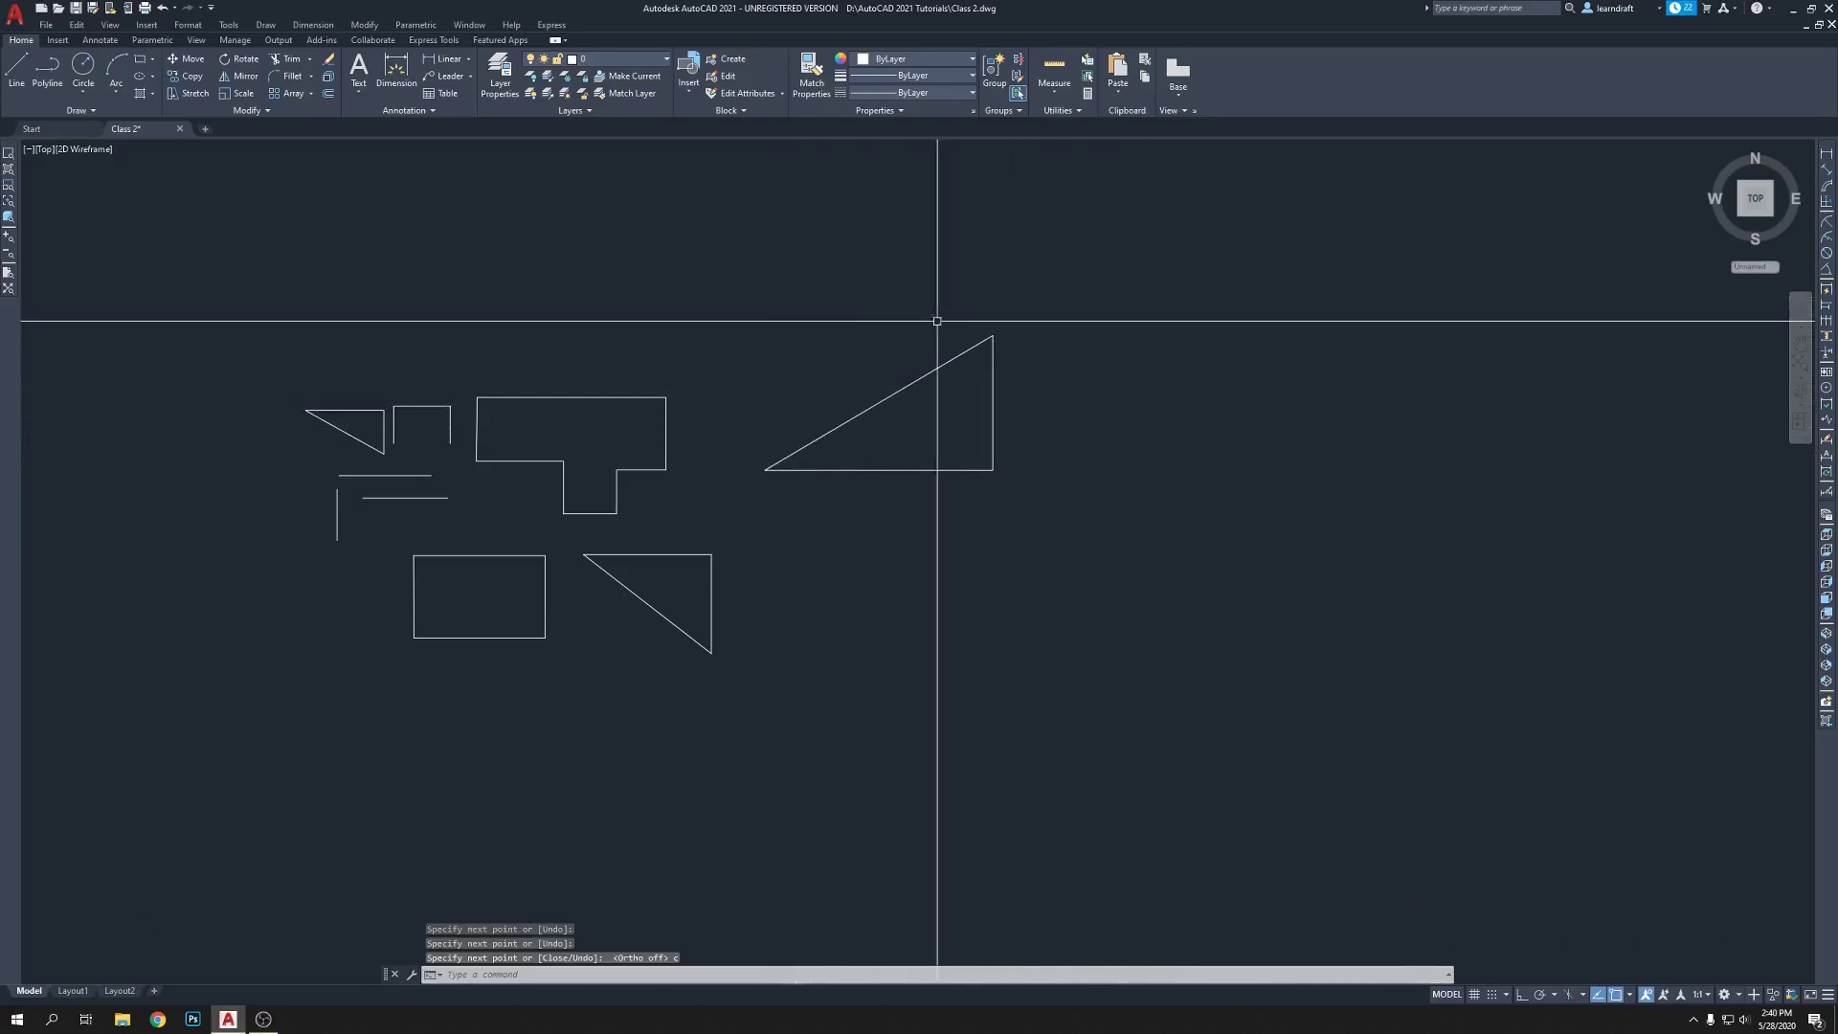
# - Draw a single horizontal line below the newest triangle, with Ortho turned back on
pyautogui.moveTo(849, 357)
pyautogui.mouseDown(button='middle')
pyautogui.moveTo(877, 181)
pyautogui.moveTo(890, 197)
pyautogui.mouseUp(button='middle')
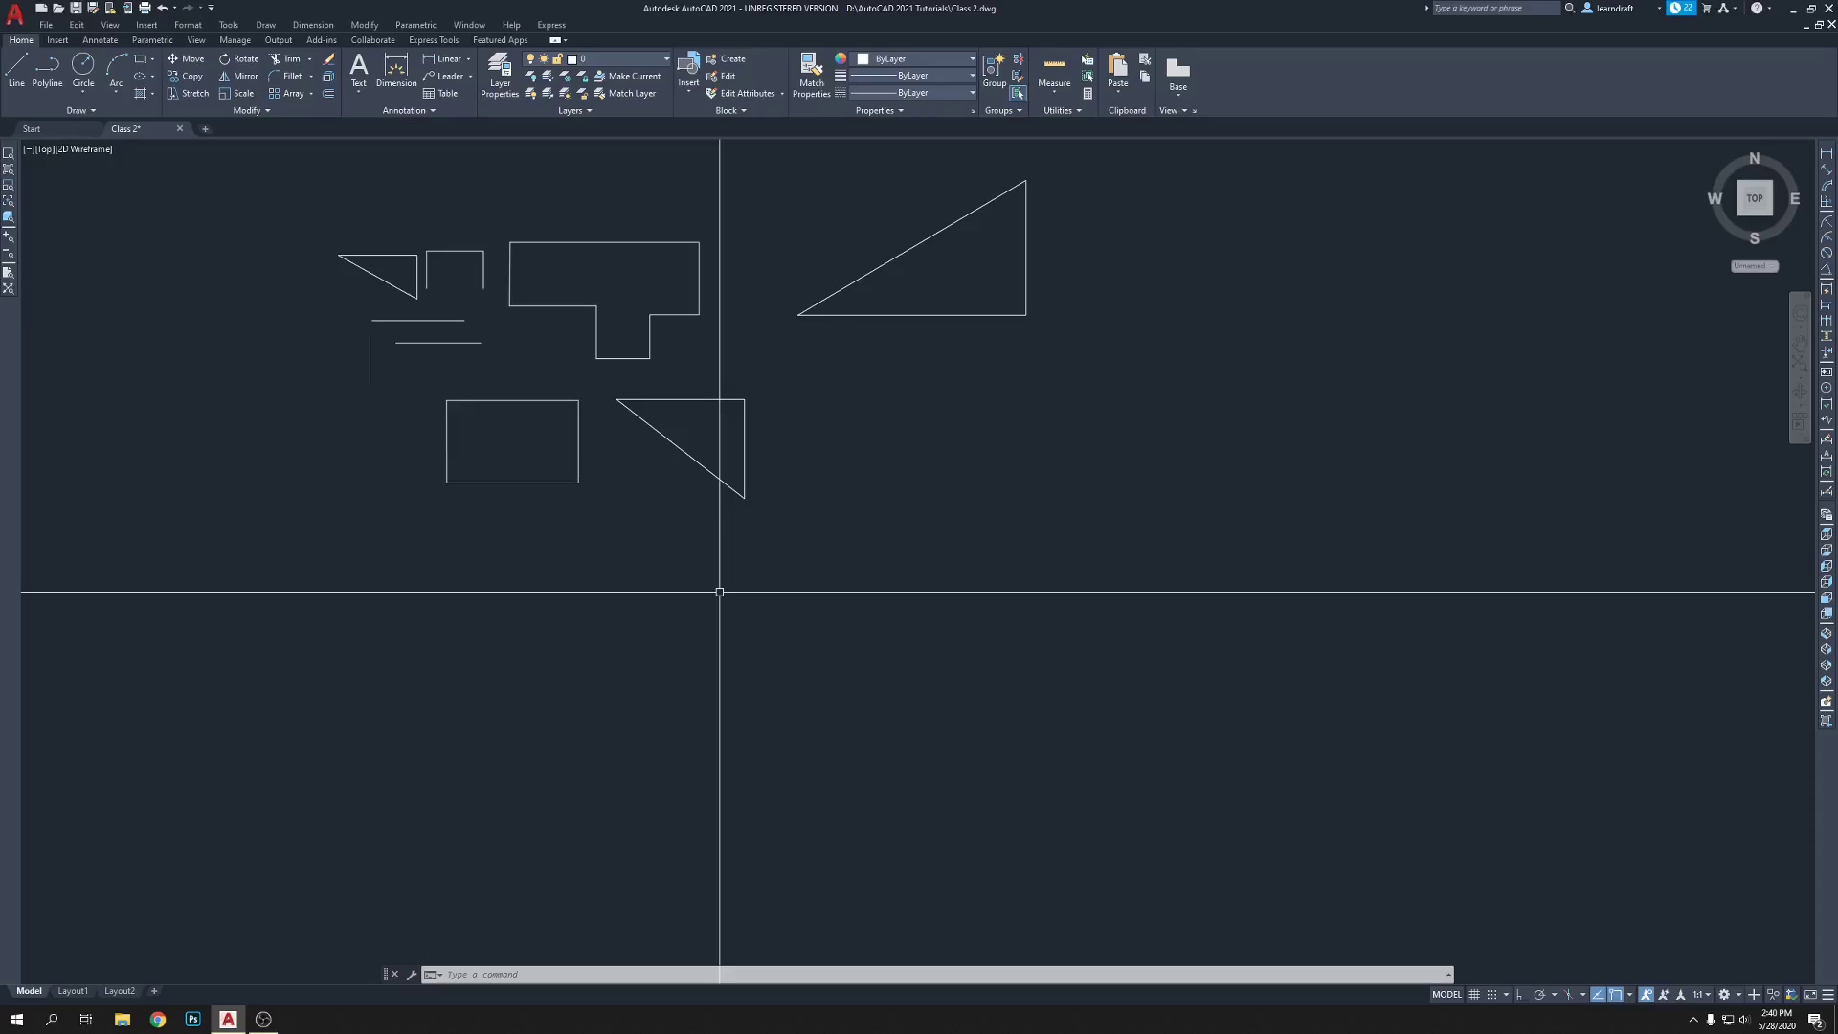
pyautogui.moveTo(719, 592)
pyautogui.mouseDown(button='middle')
pyautogui.moveTo(754, 578)
pyautogui.moveTo(776, 476)
pyautogui.mouseUp(button='middle')
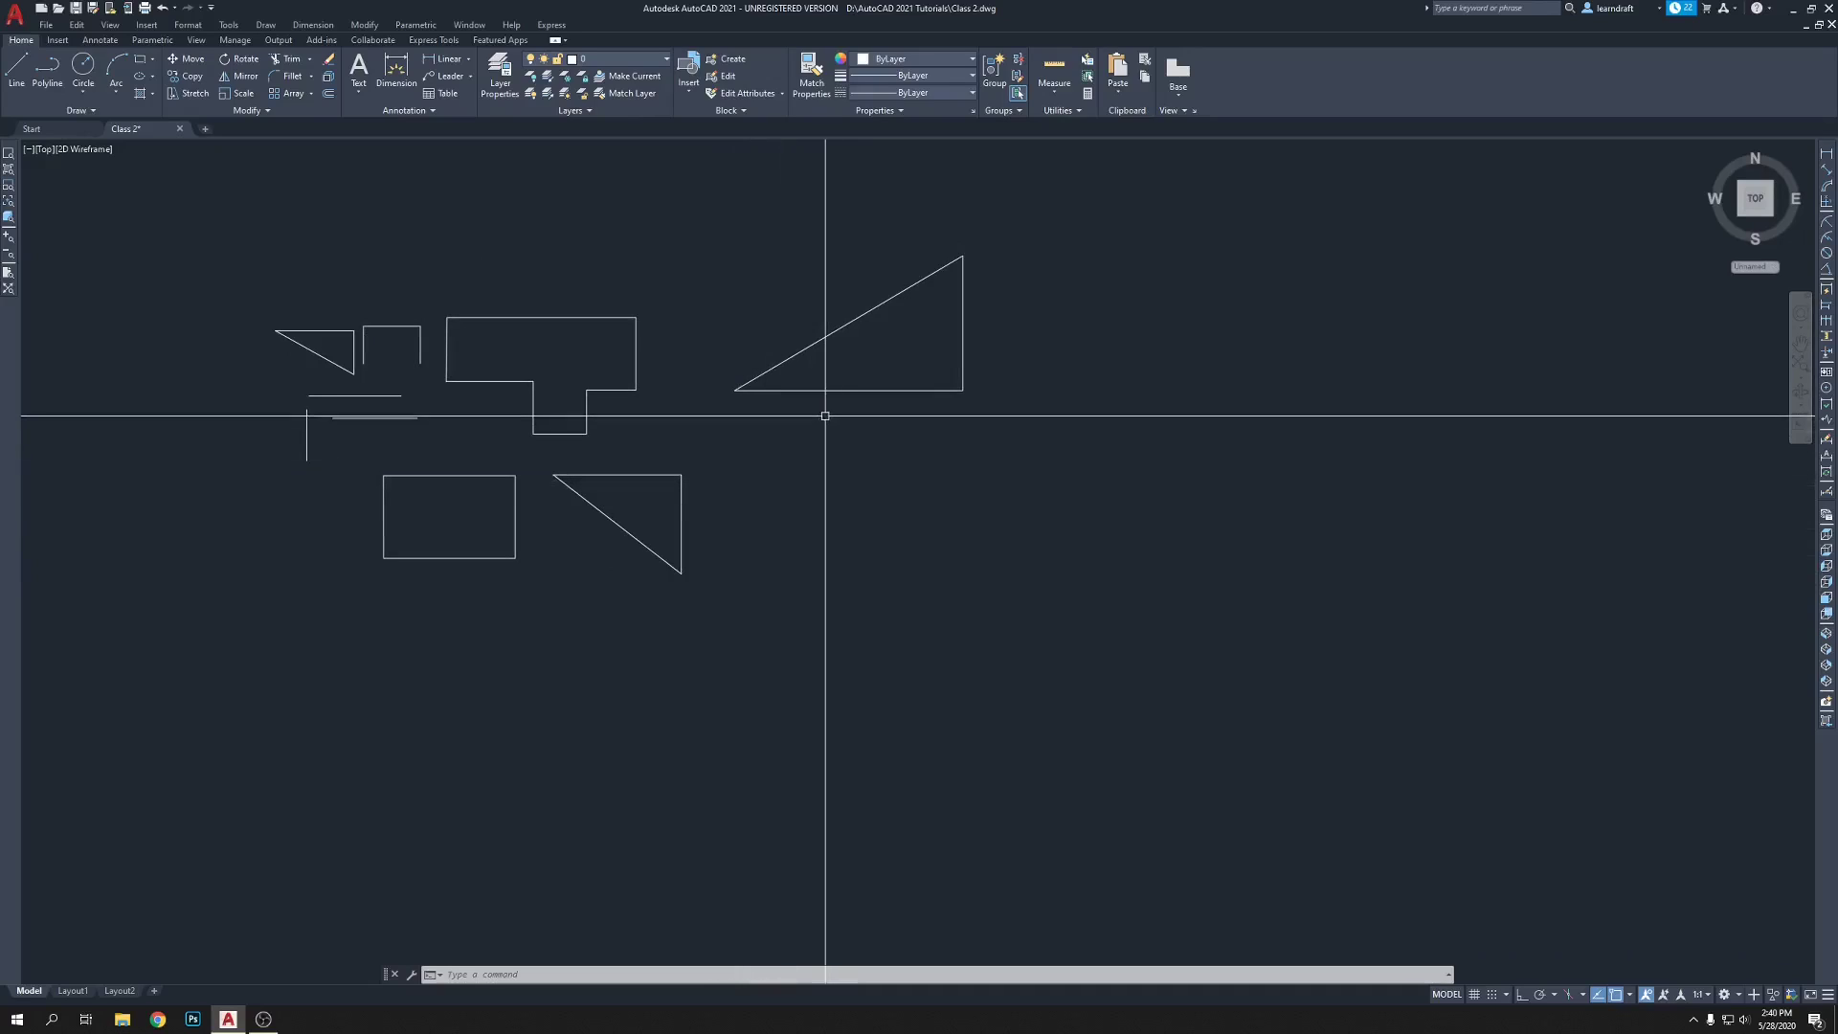
pyautogui.scroll(4, 835, 397)
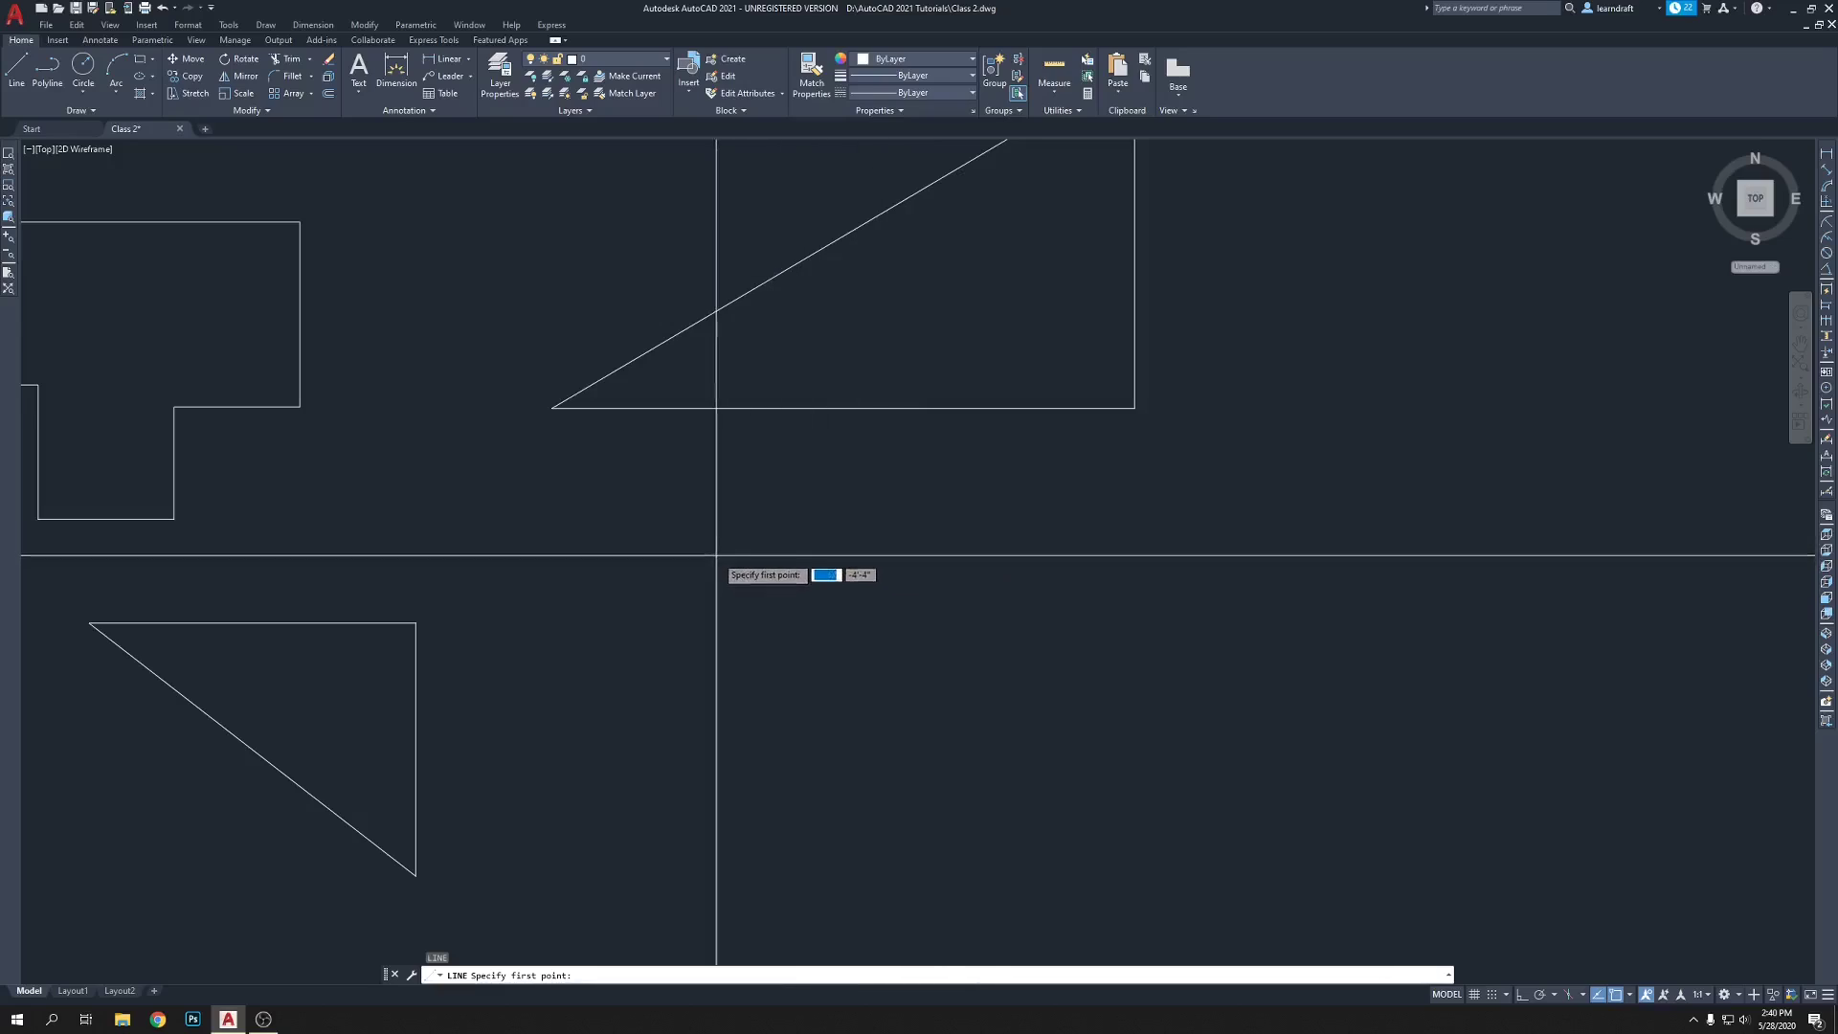
pyautogui.click(682, 560)
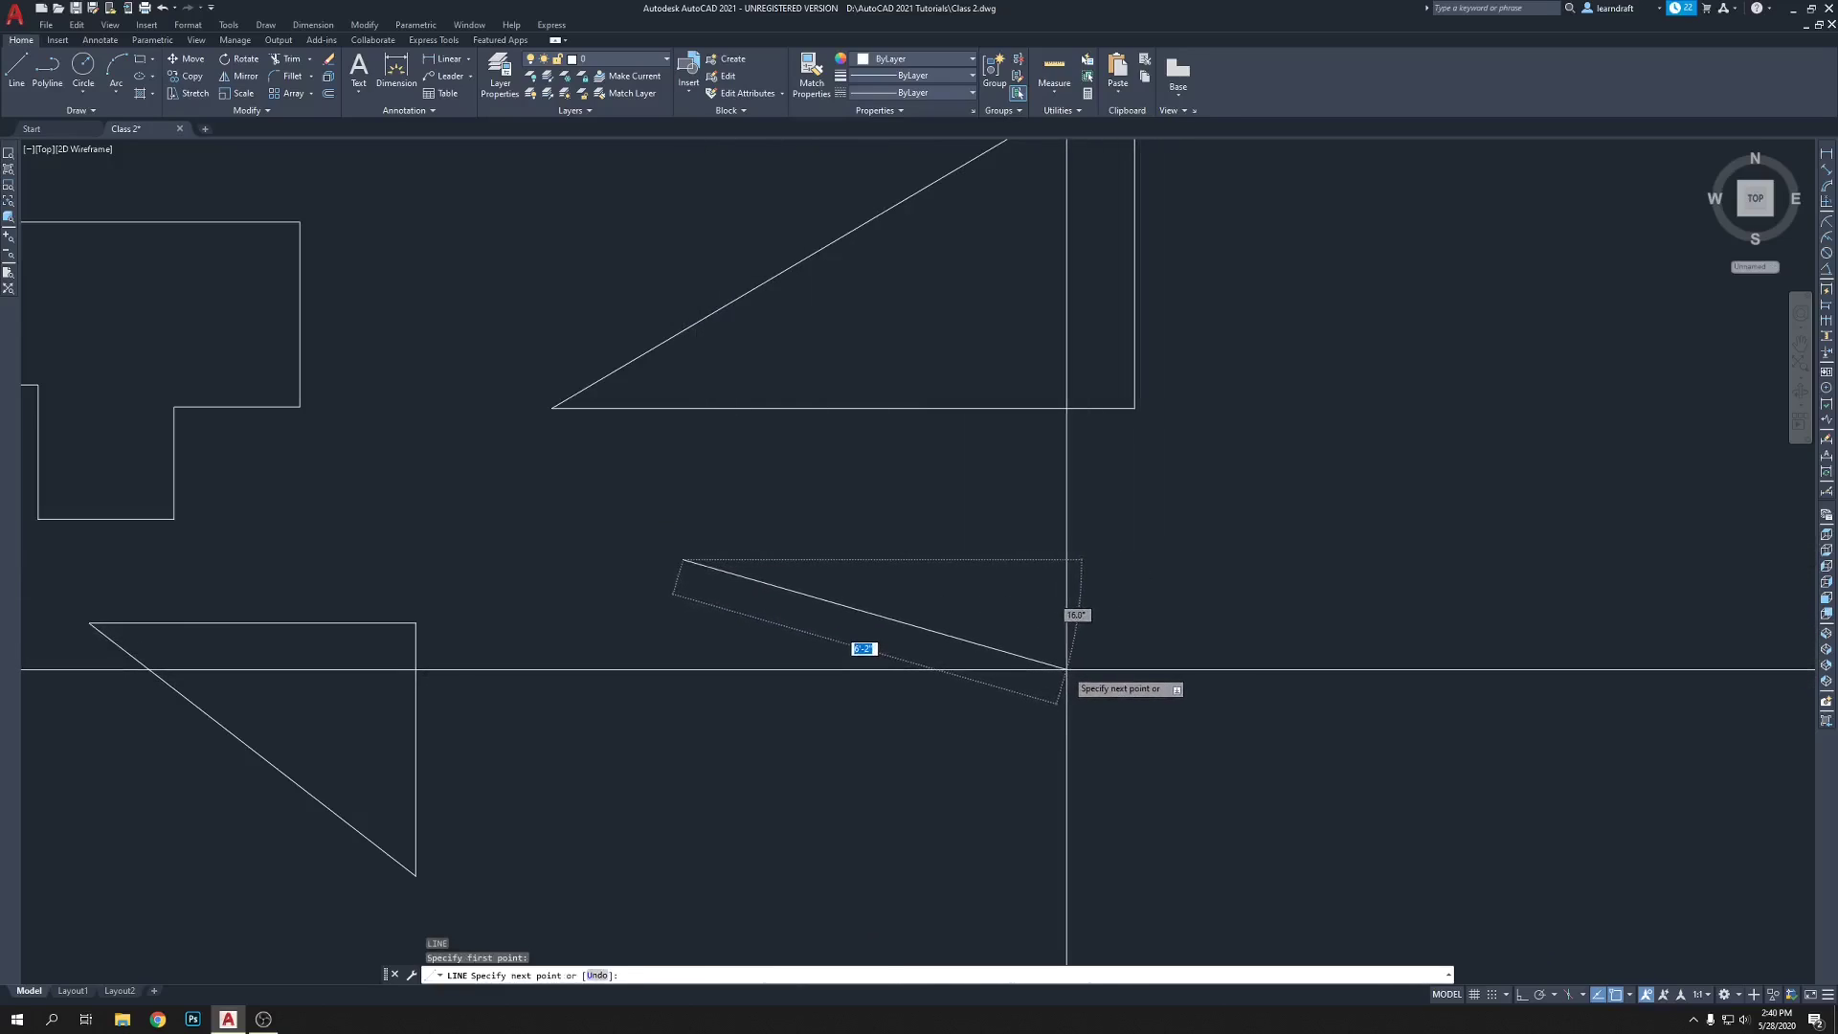
pyautogui.press('F8')
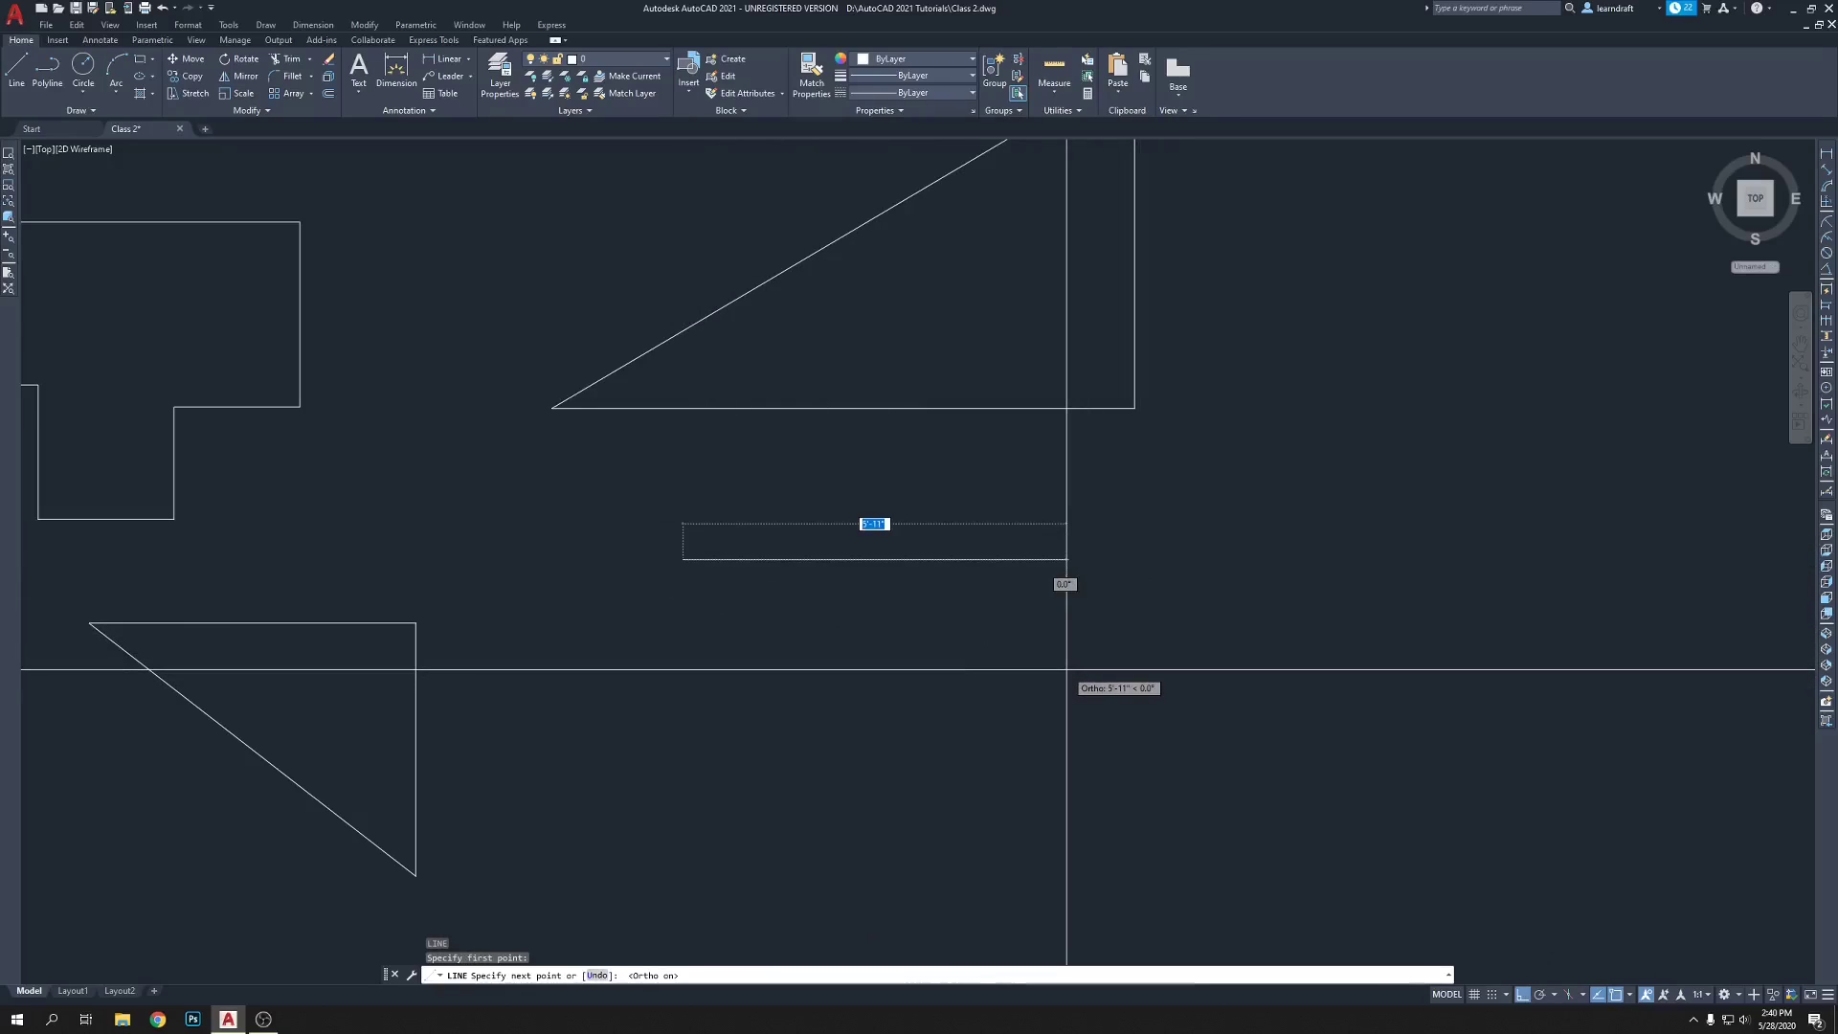
pyautogui.press('Return')
# - Draw a vertical line downward from the right endpoint of the single horizontal line
pyautogui.moveTo(1092, 564); pyautogui.dragTo(1030, 476, button='middle')
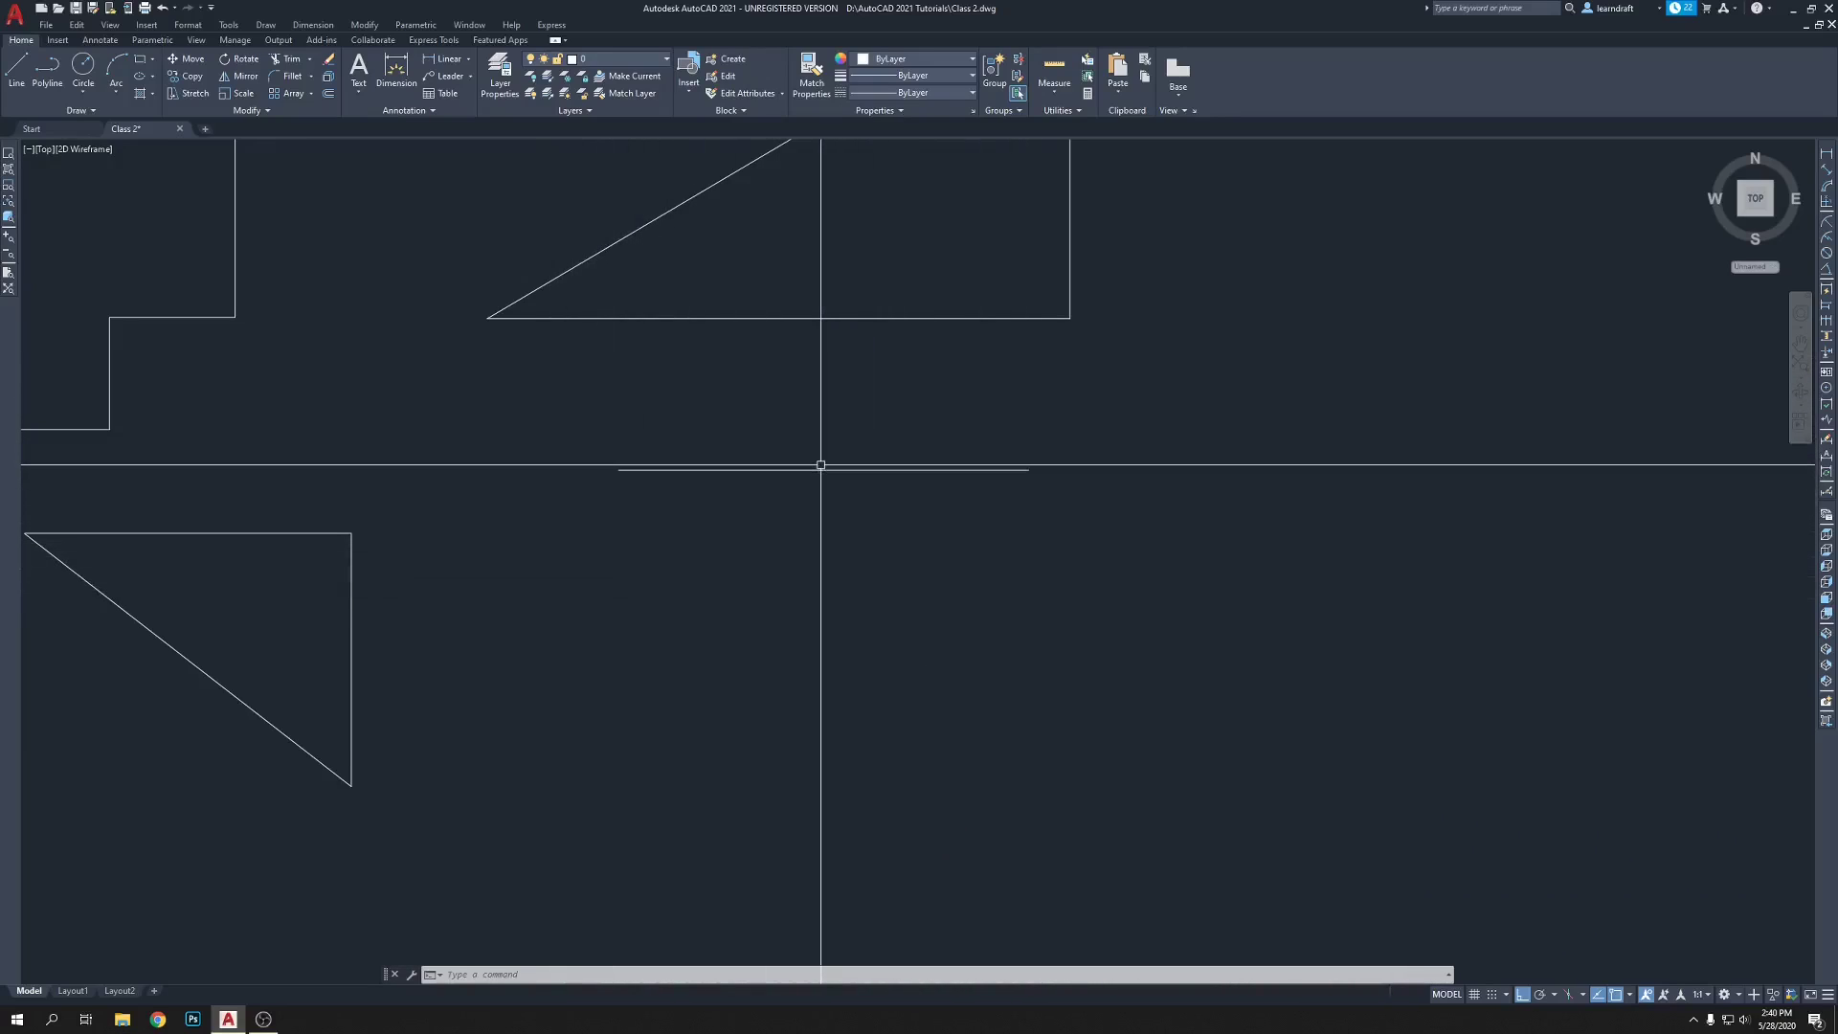
pyautogui.moveTo(803, 524); pyautogui.dragTo(861, 515, button='middle')
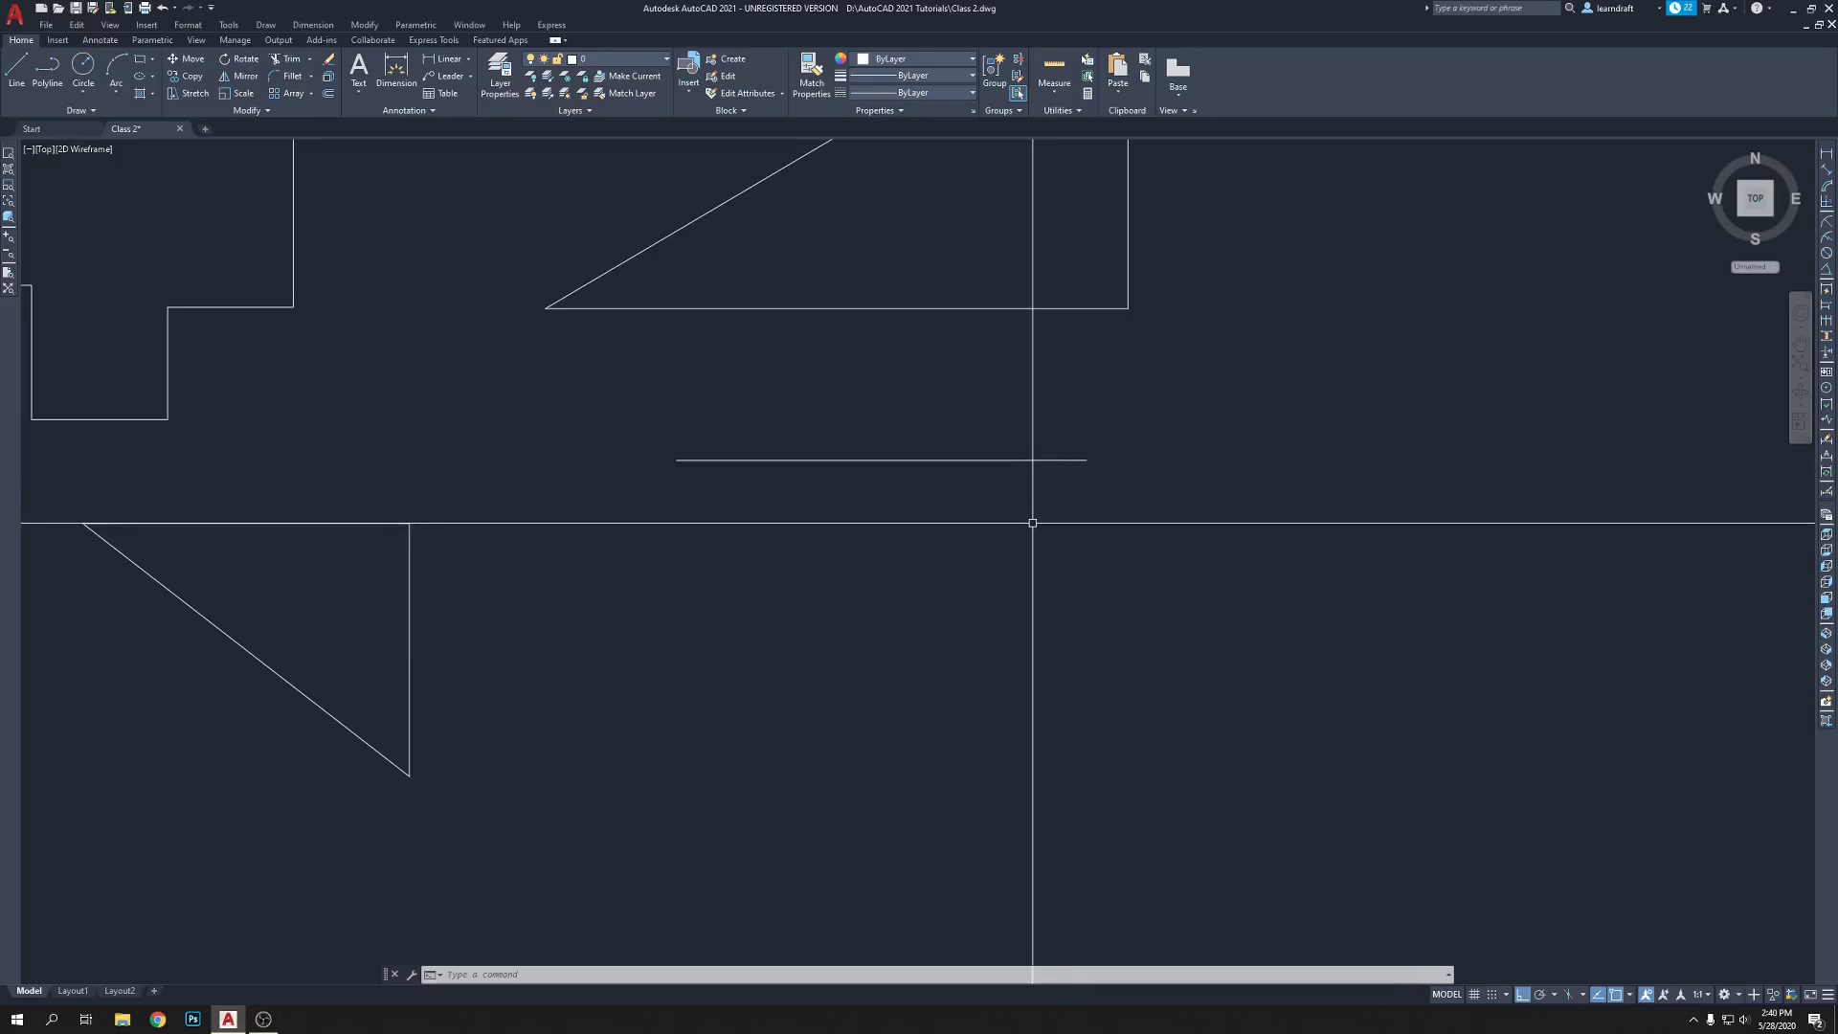
pyautogui.write('l')
pyautogui.press('Return')
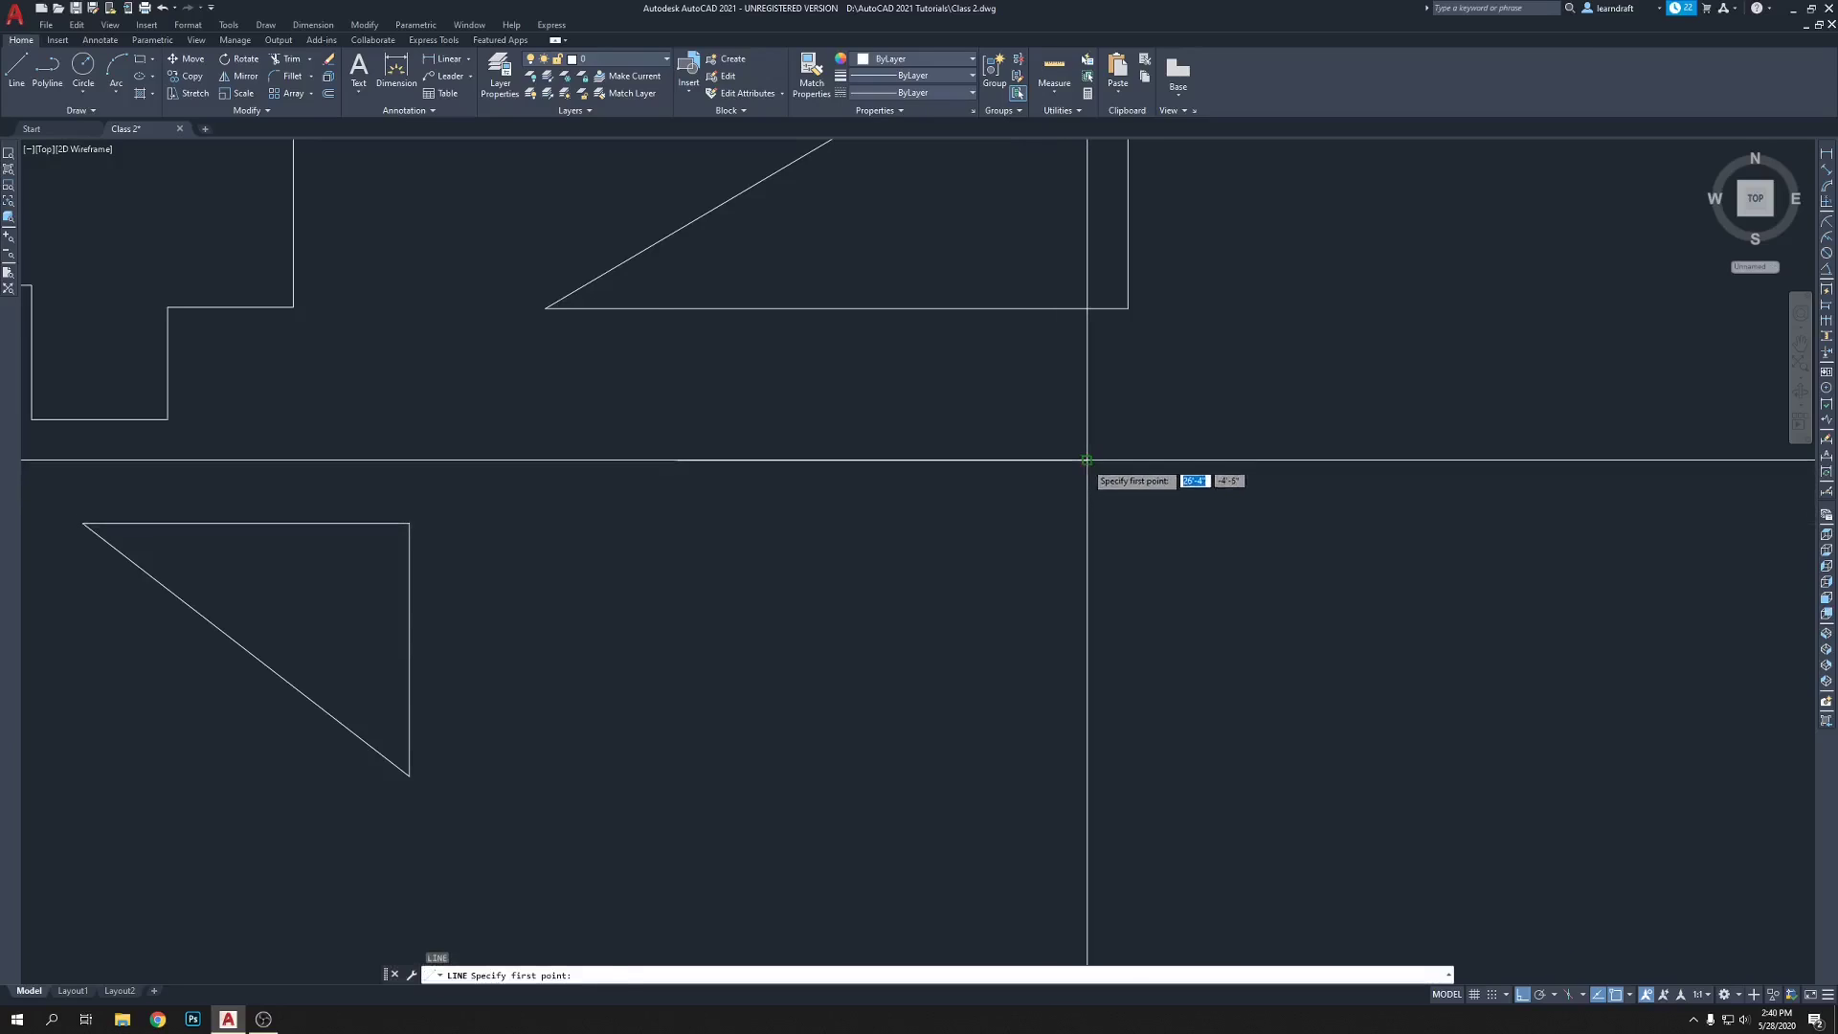
pyautogui.click(1087, 460)
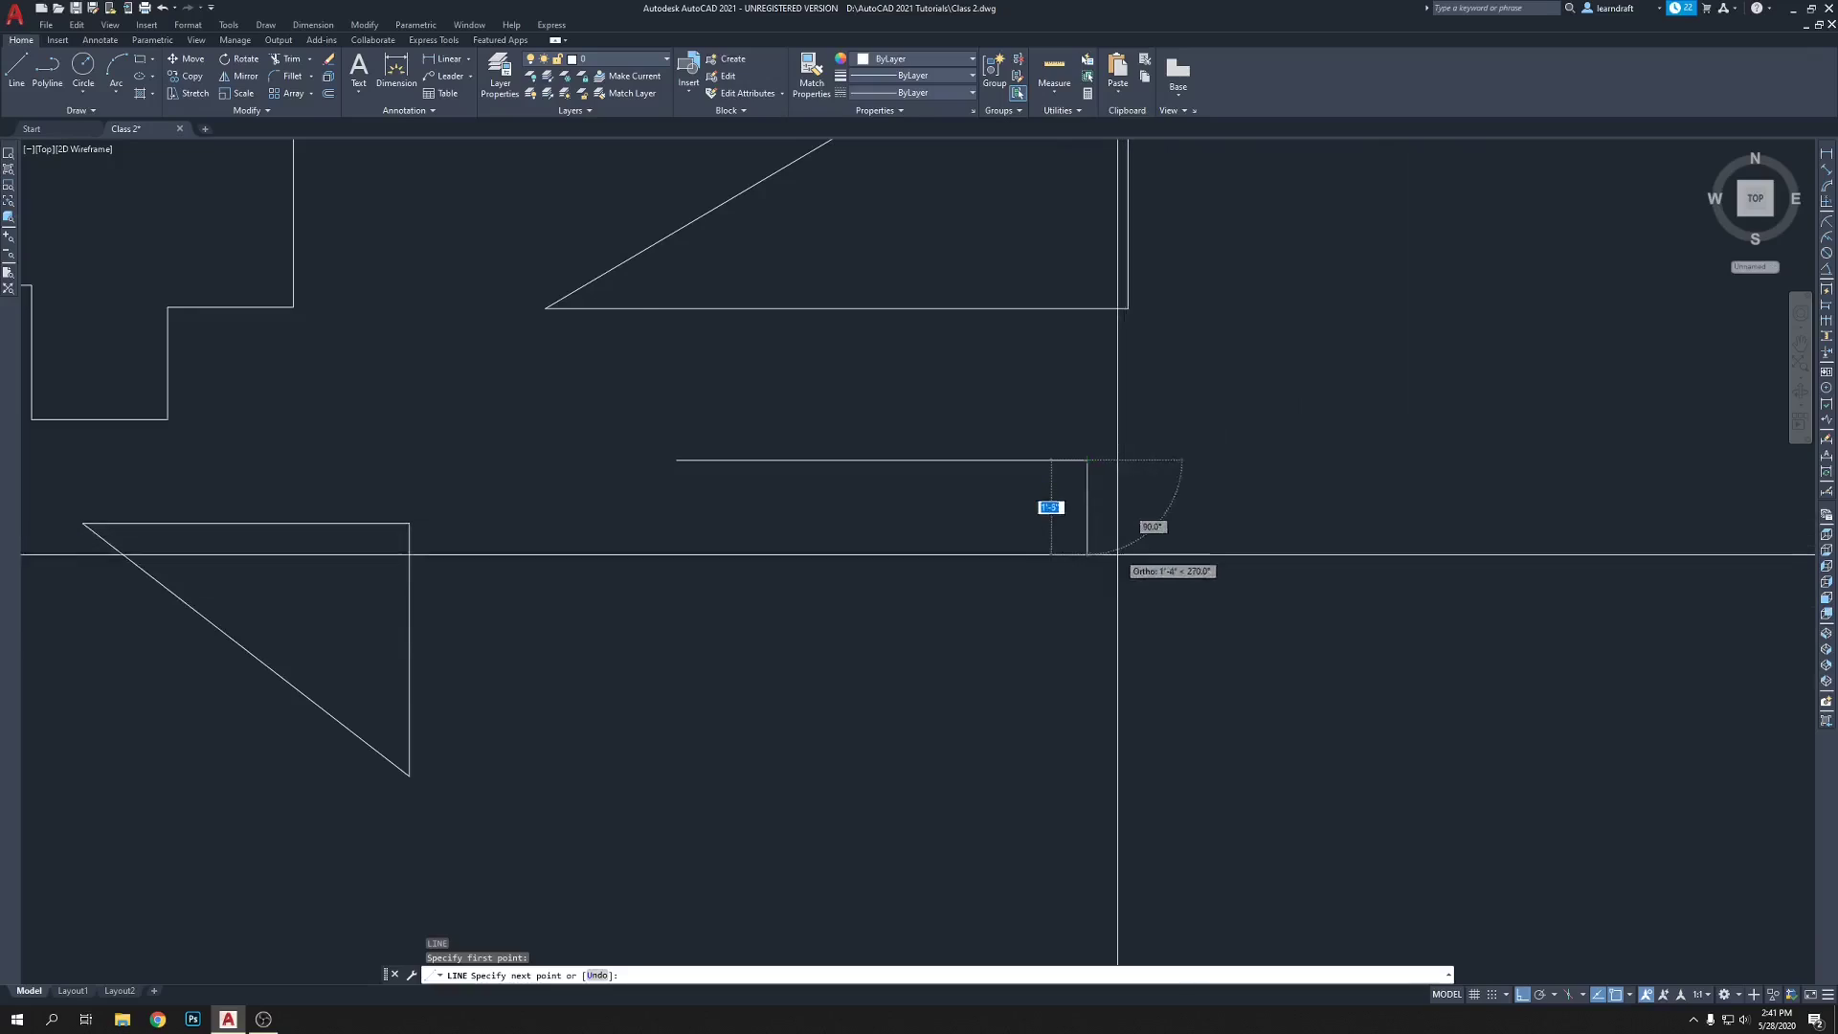
pyautogui.click(1109, 604)
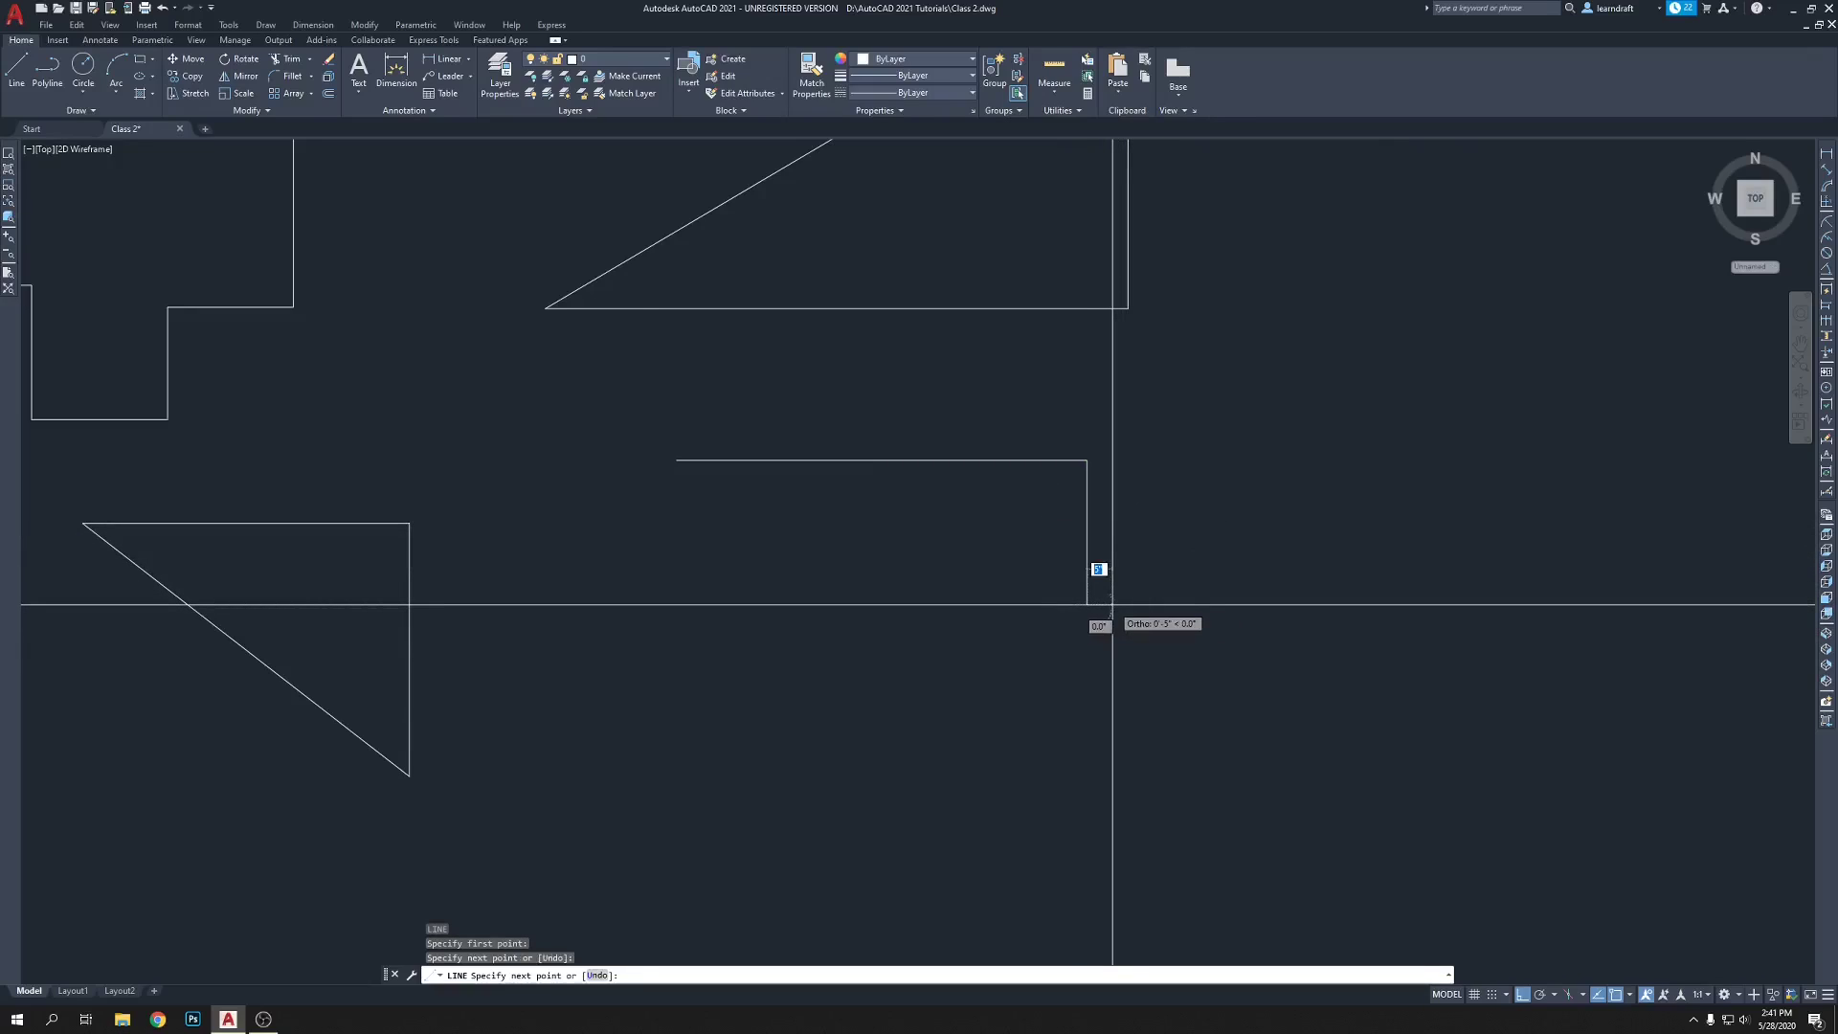
pyautogui.press('Return')
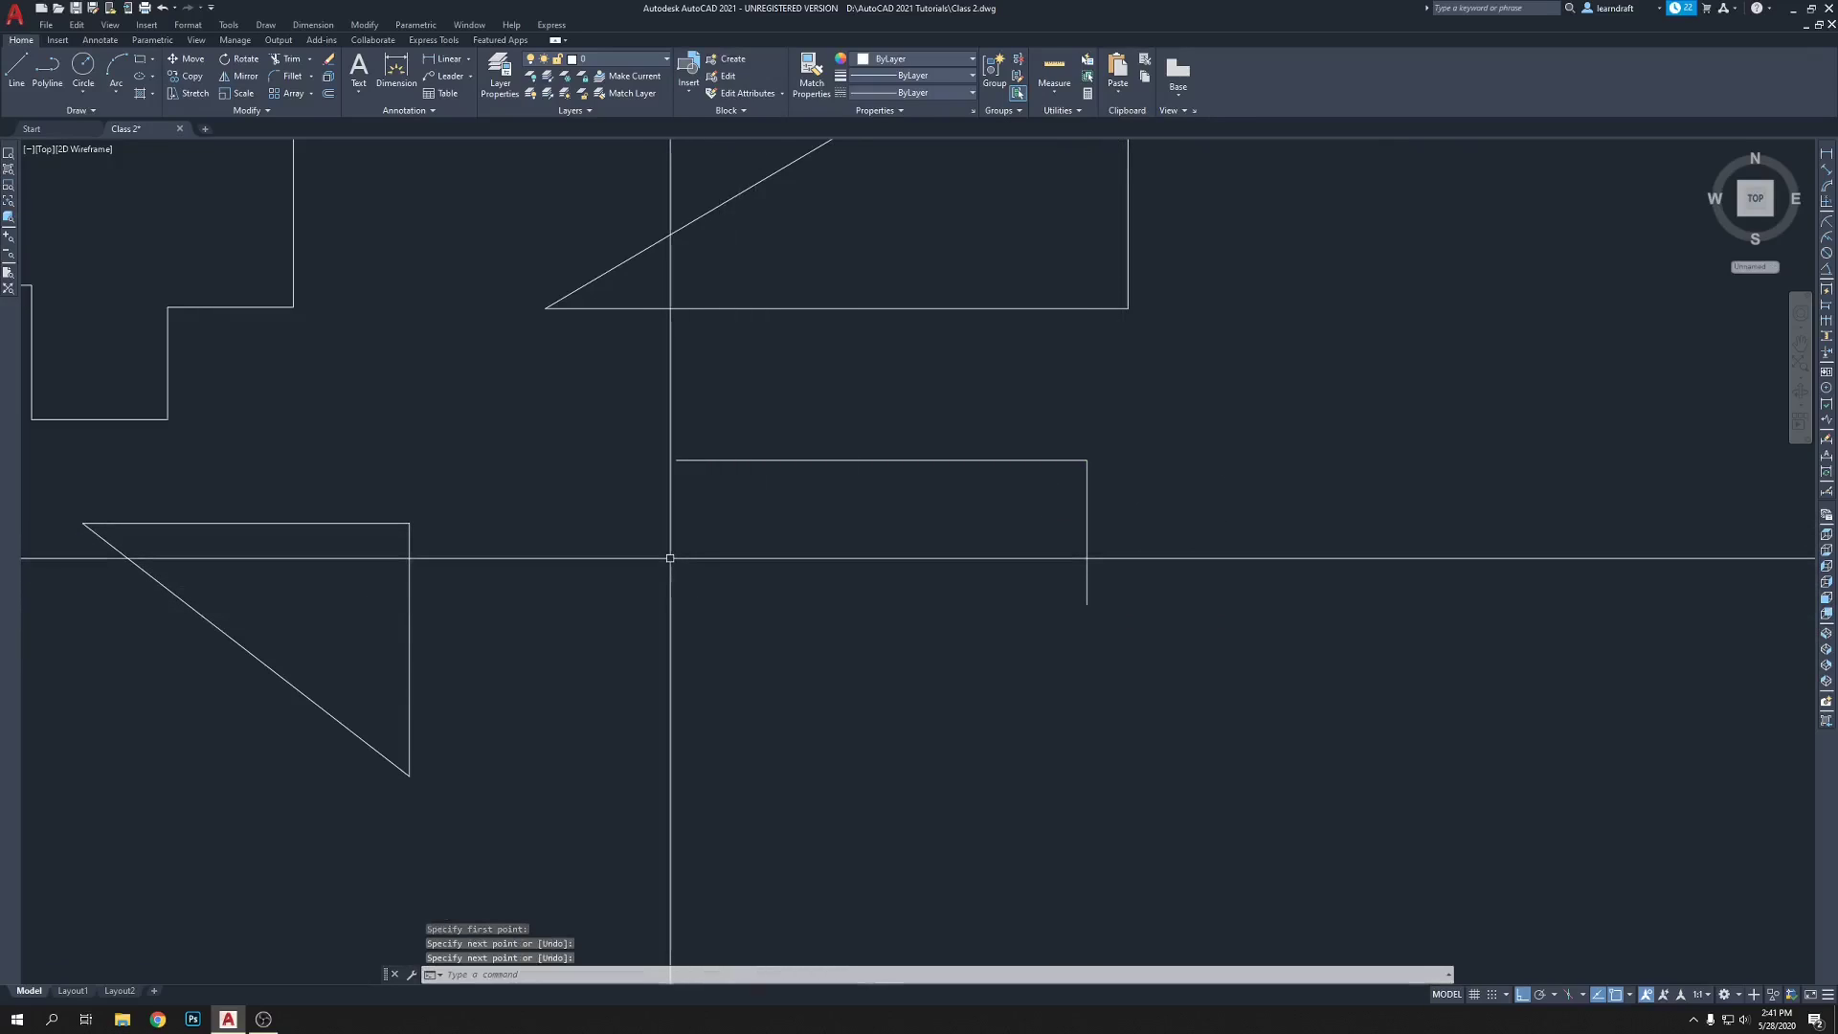
# - Draw a matching vertical line downward from the left endpoint of the horizontal line
pyautogui.press('Return')
pyautogui.click(675, 461)
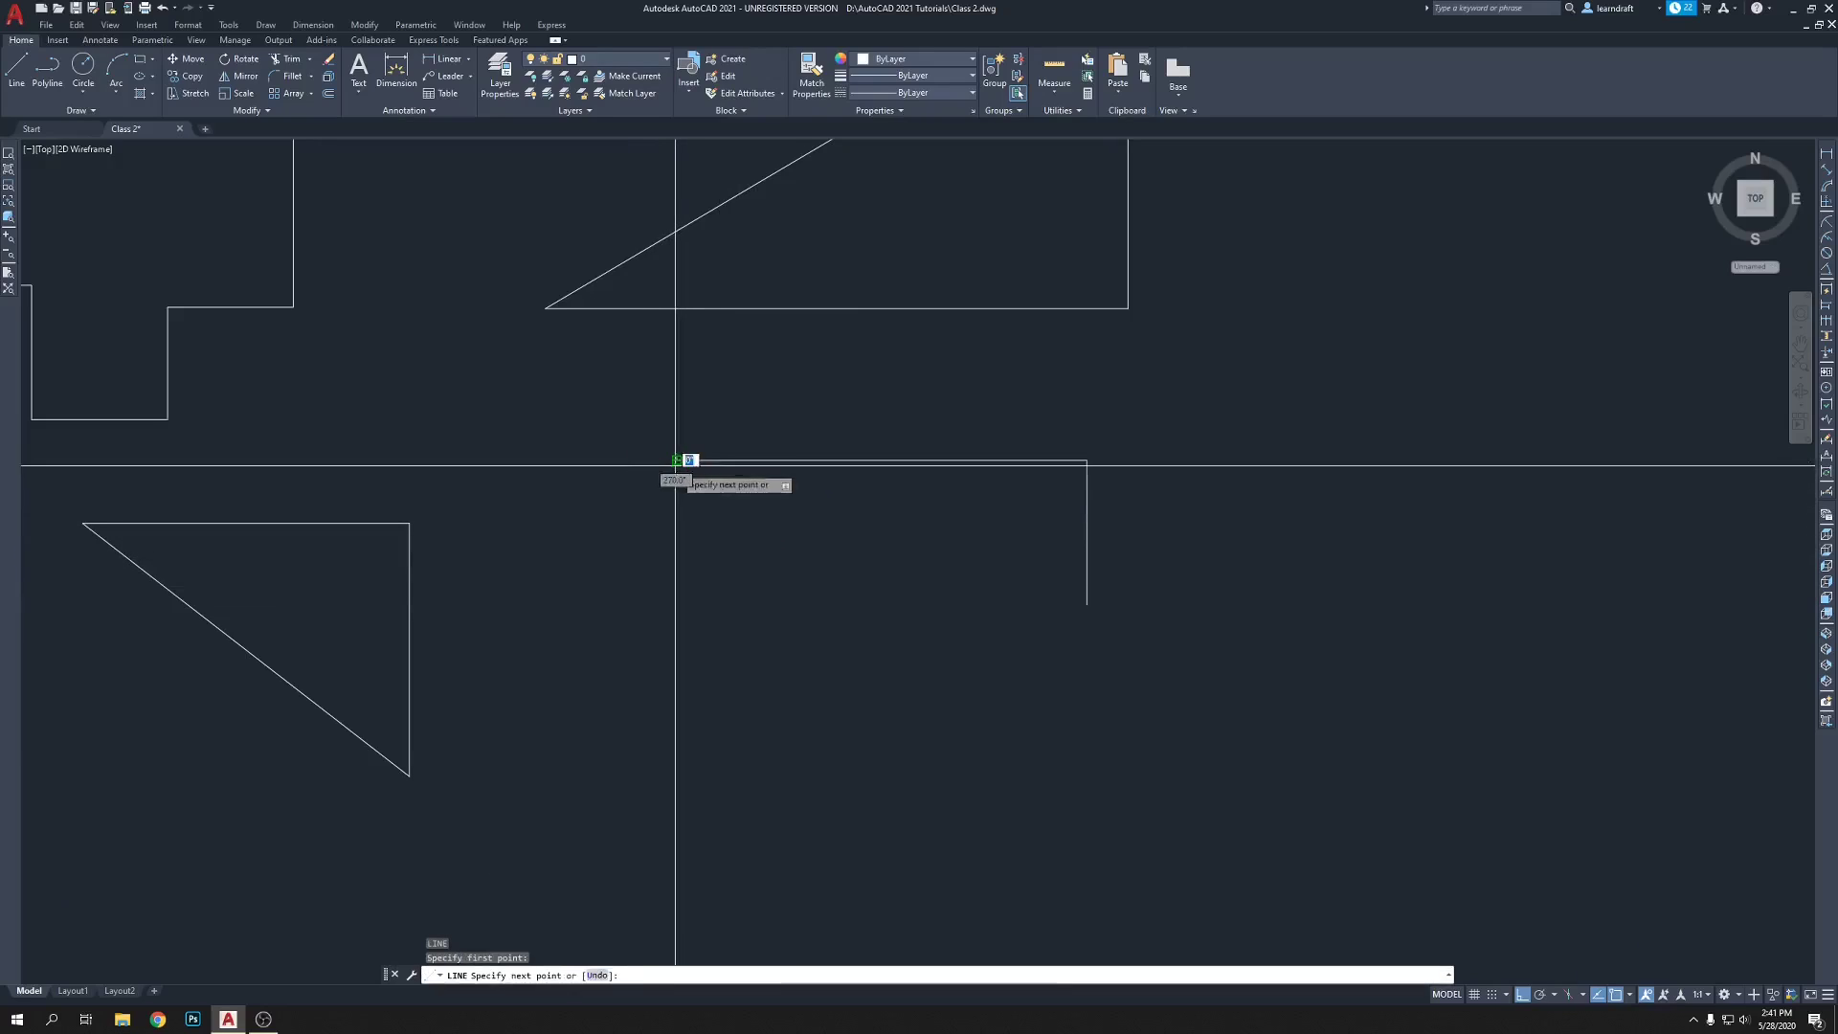
pyautogui.click(669, 599)
pyautogui.press('Return')
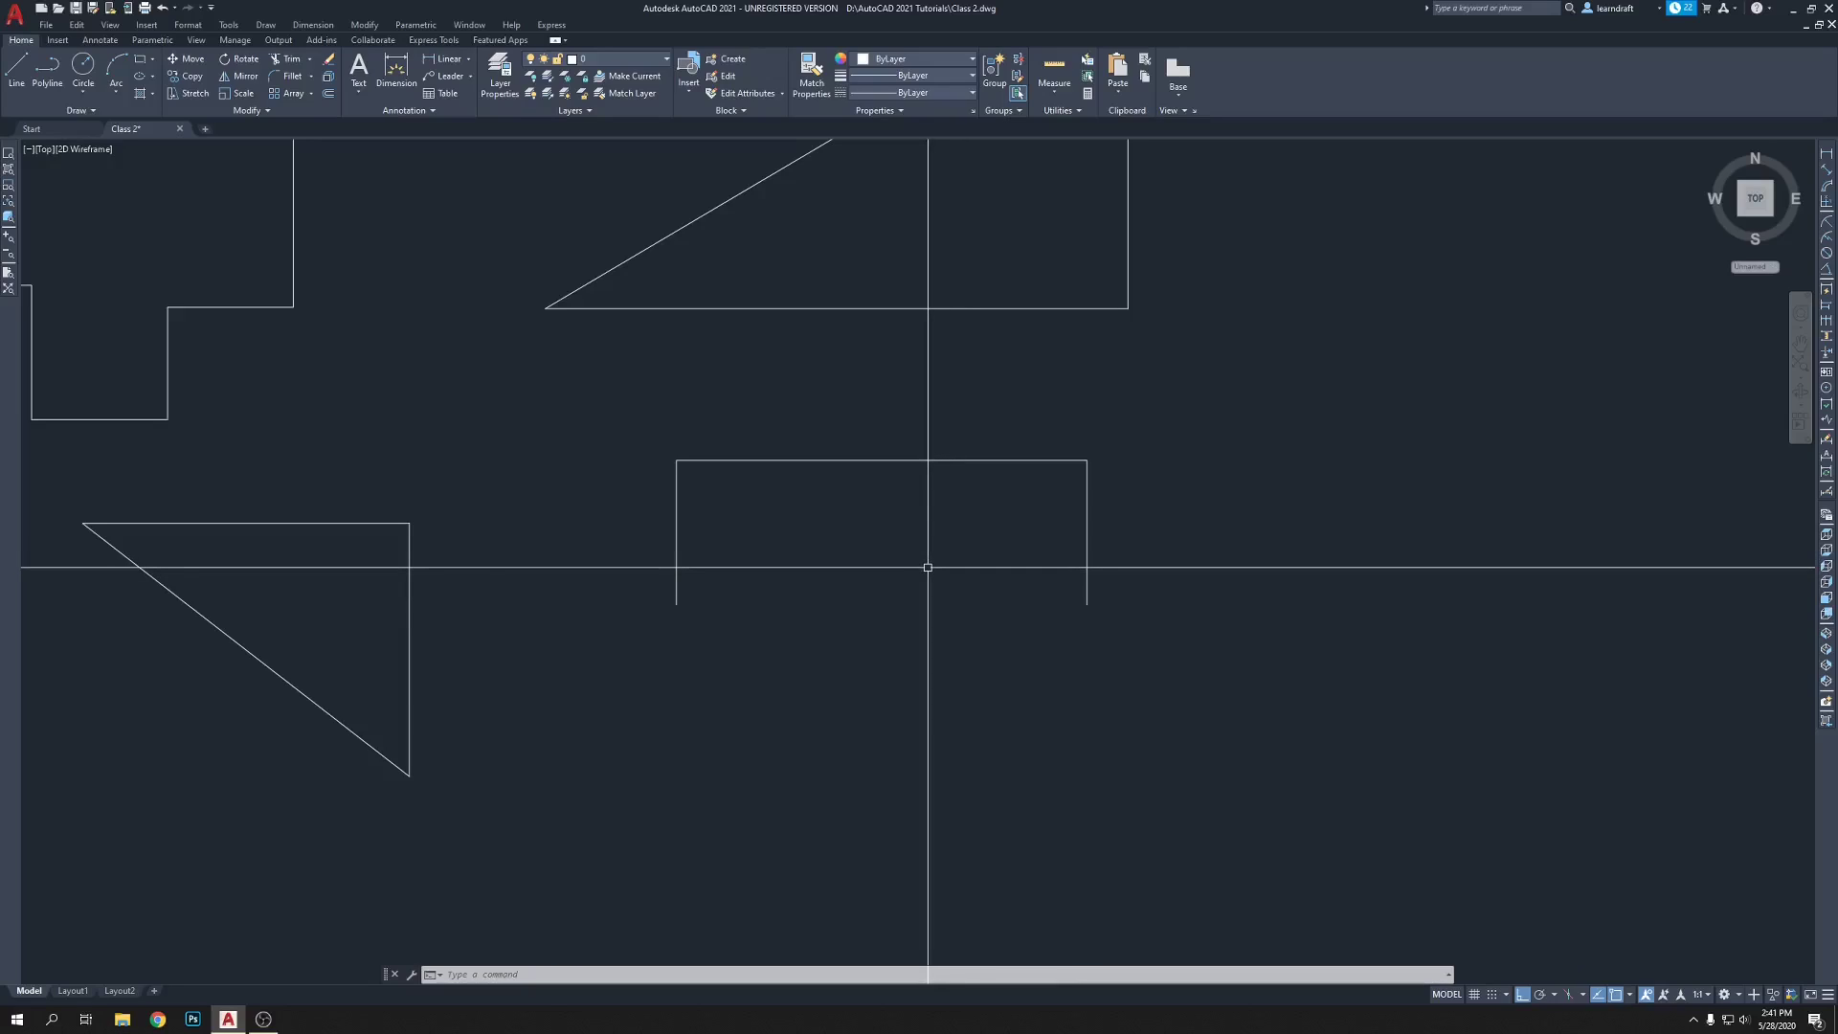
pyautogui.write('l')
pyautogui.press('Return')
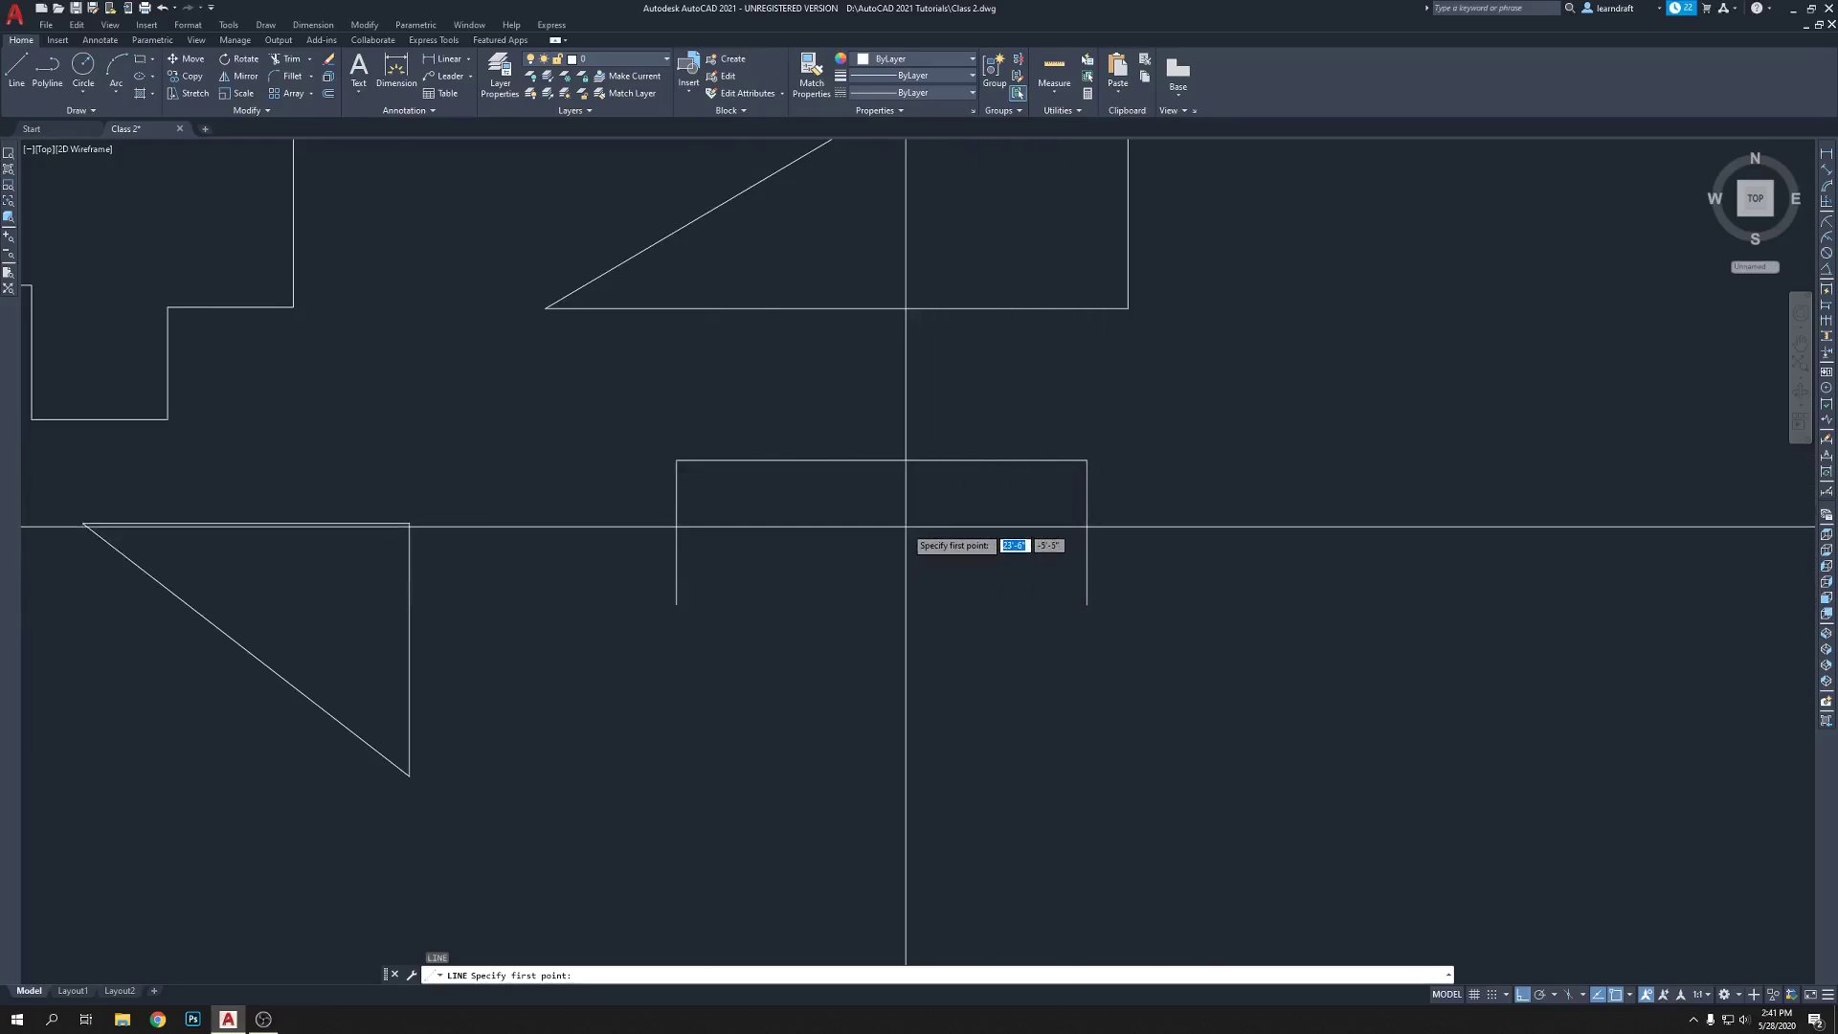
pyautogui.press('Escape')
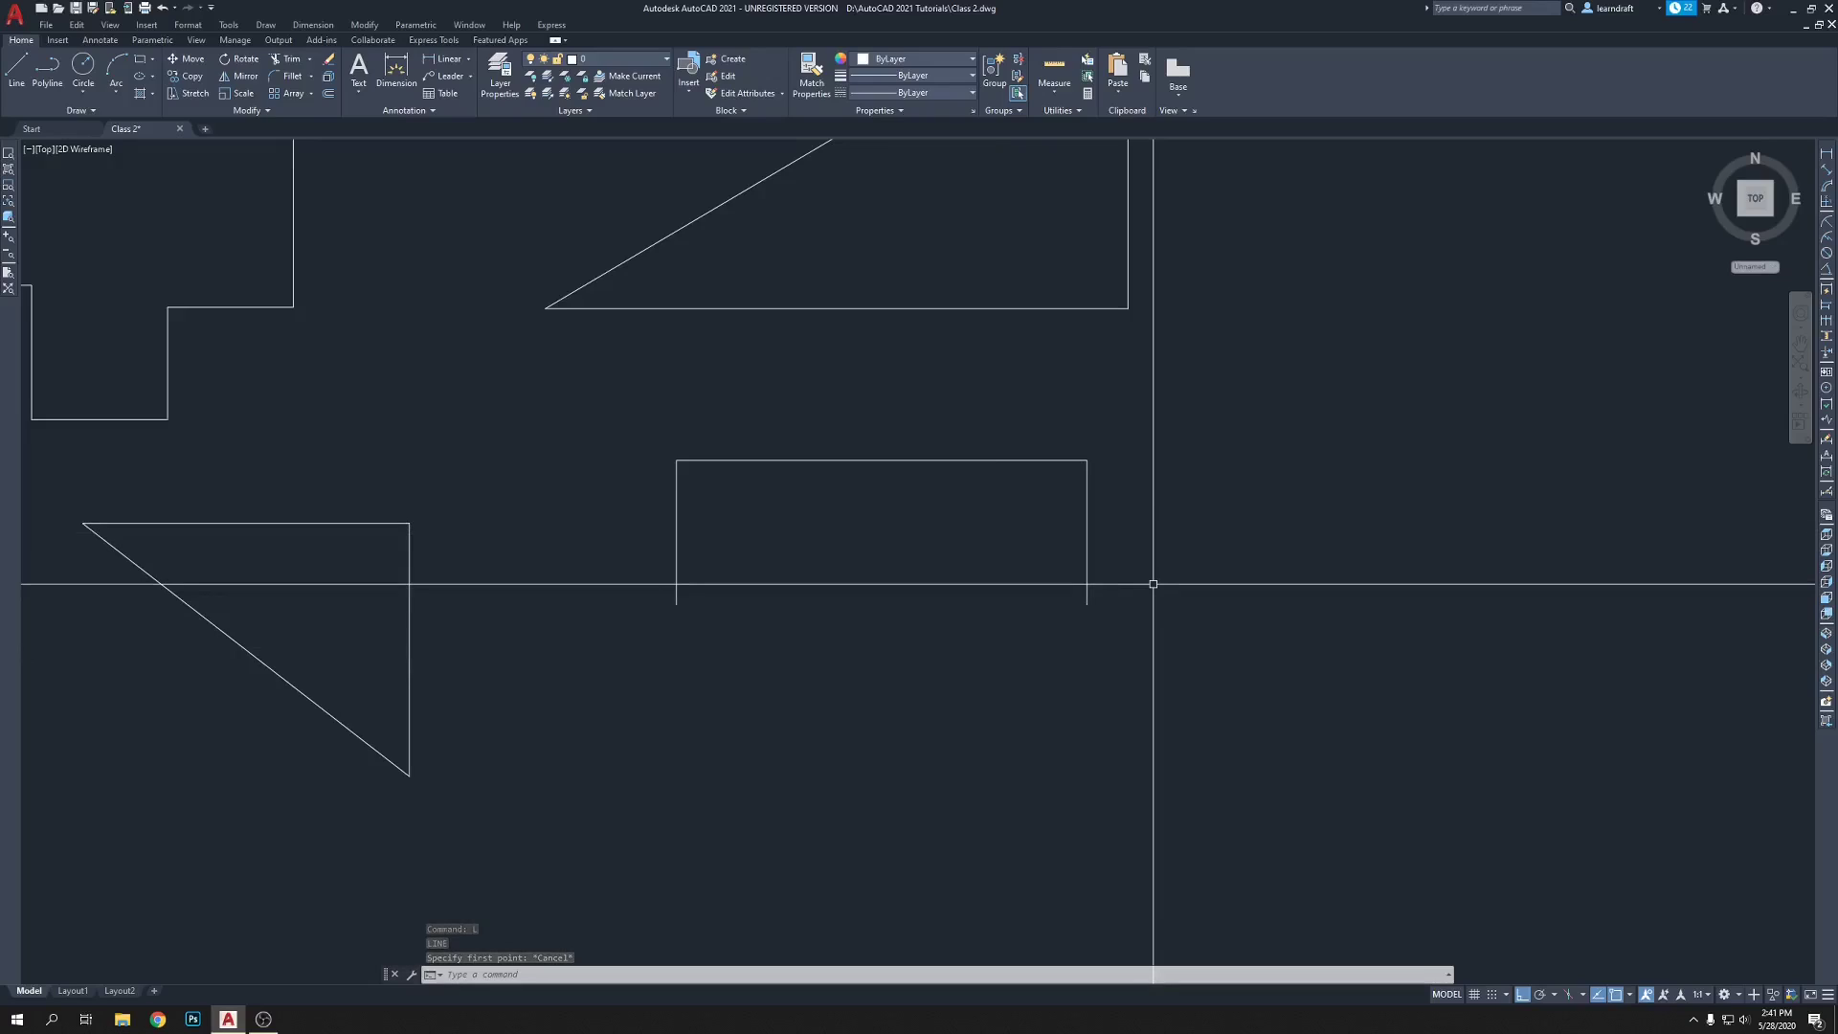
# - Enable the Midpoint object snap mode in the drafting settings
pyautogui.write('d')
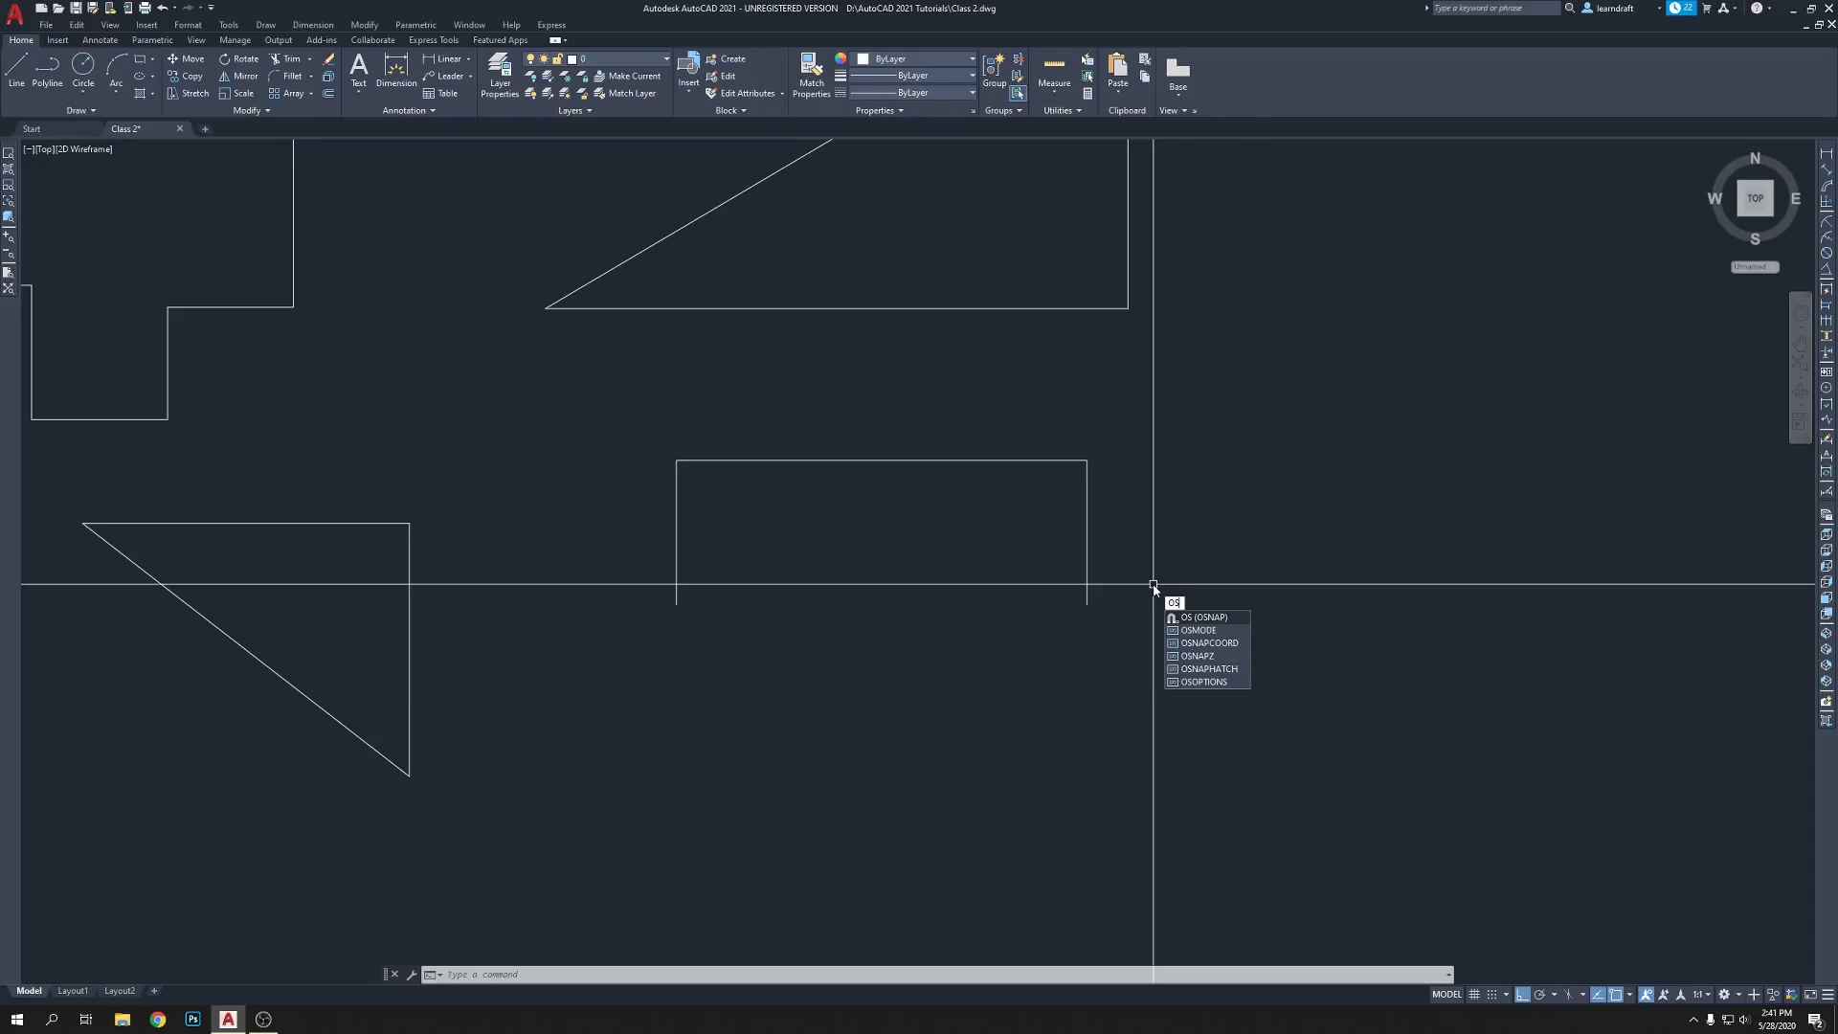
pyautogui.press('Return')
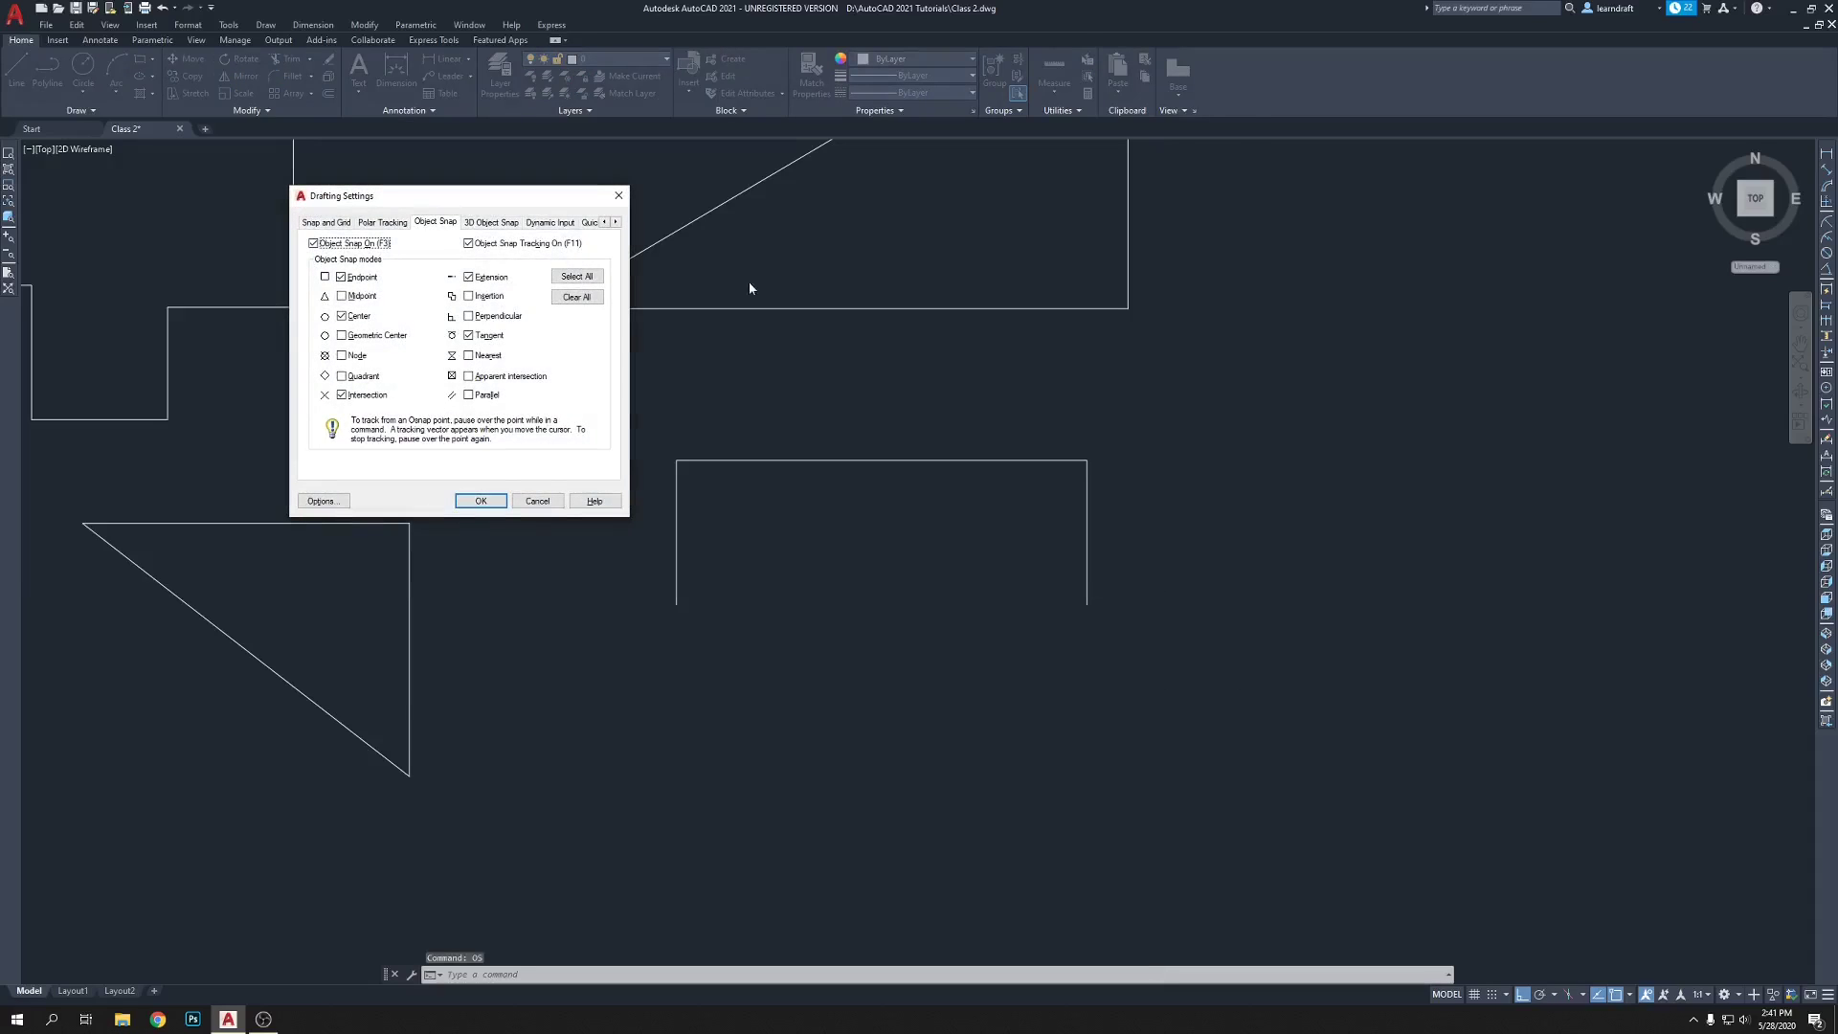
pyautogui.moveTo(458, 208); pyautogui.dragTo(903, 308)
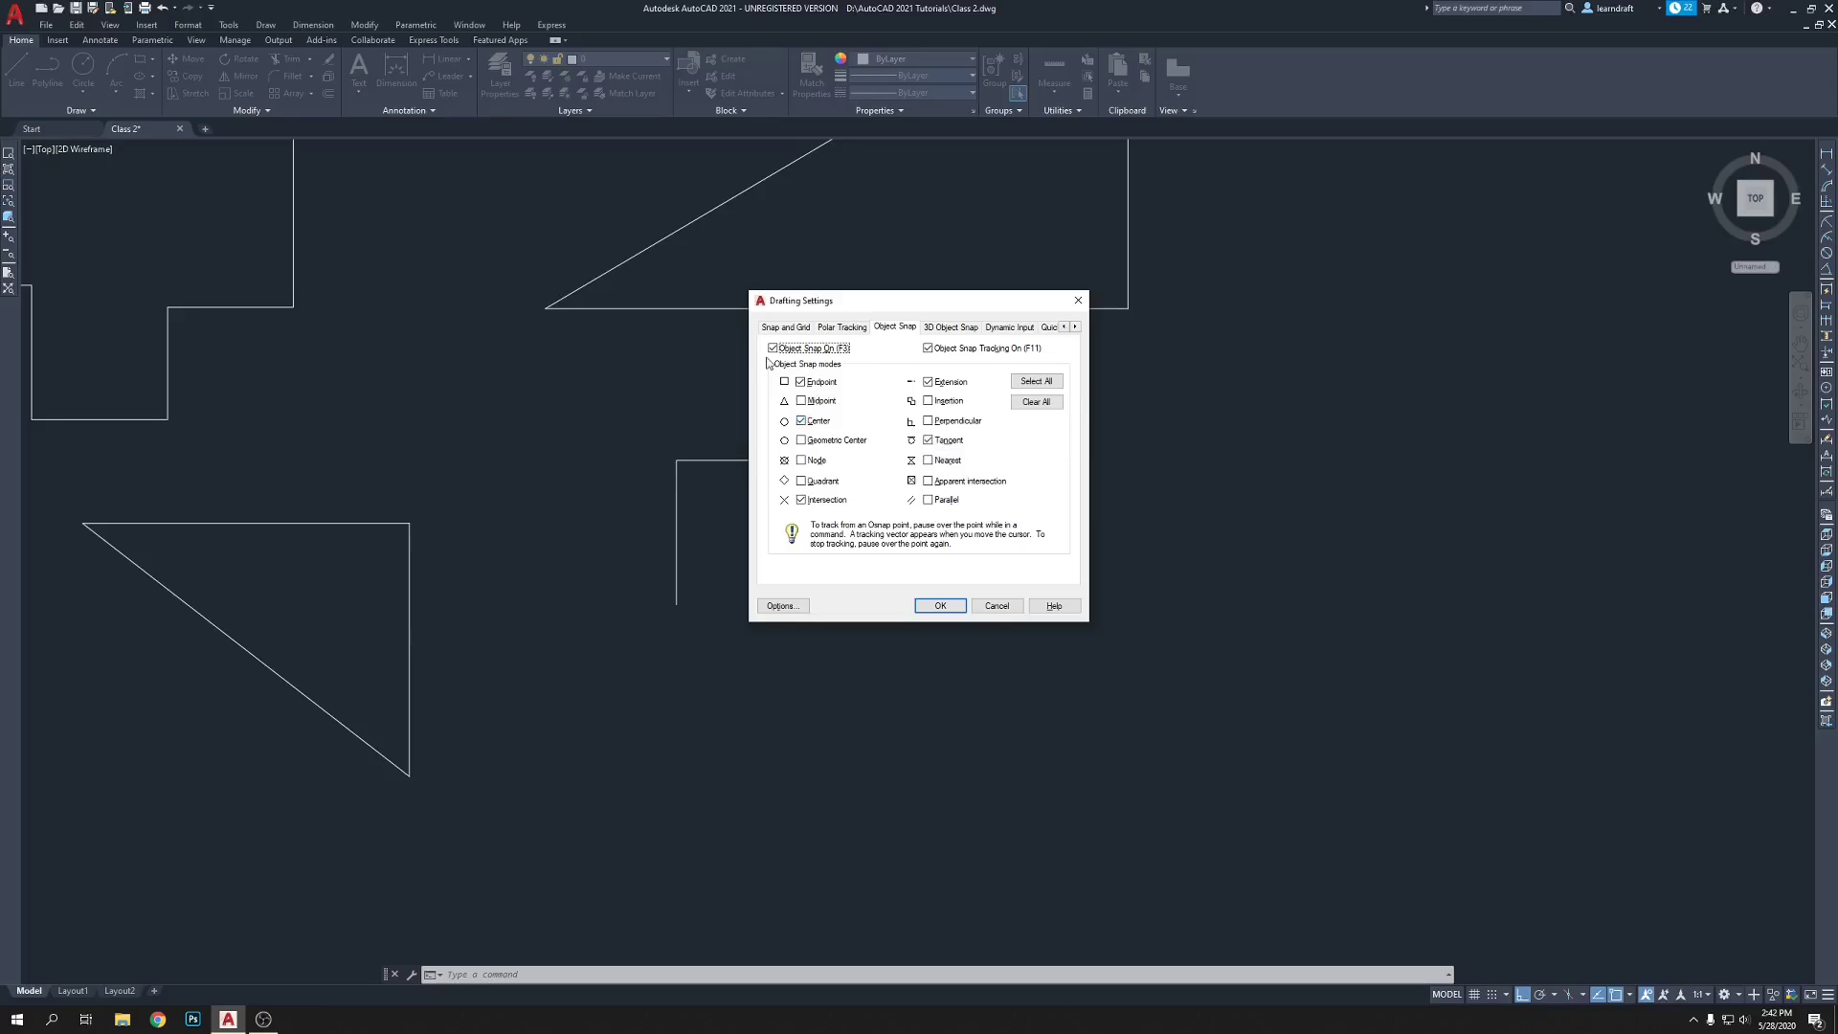
pyautogui.click(802, 401)
pyautogui.click(941, 611)
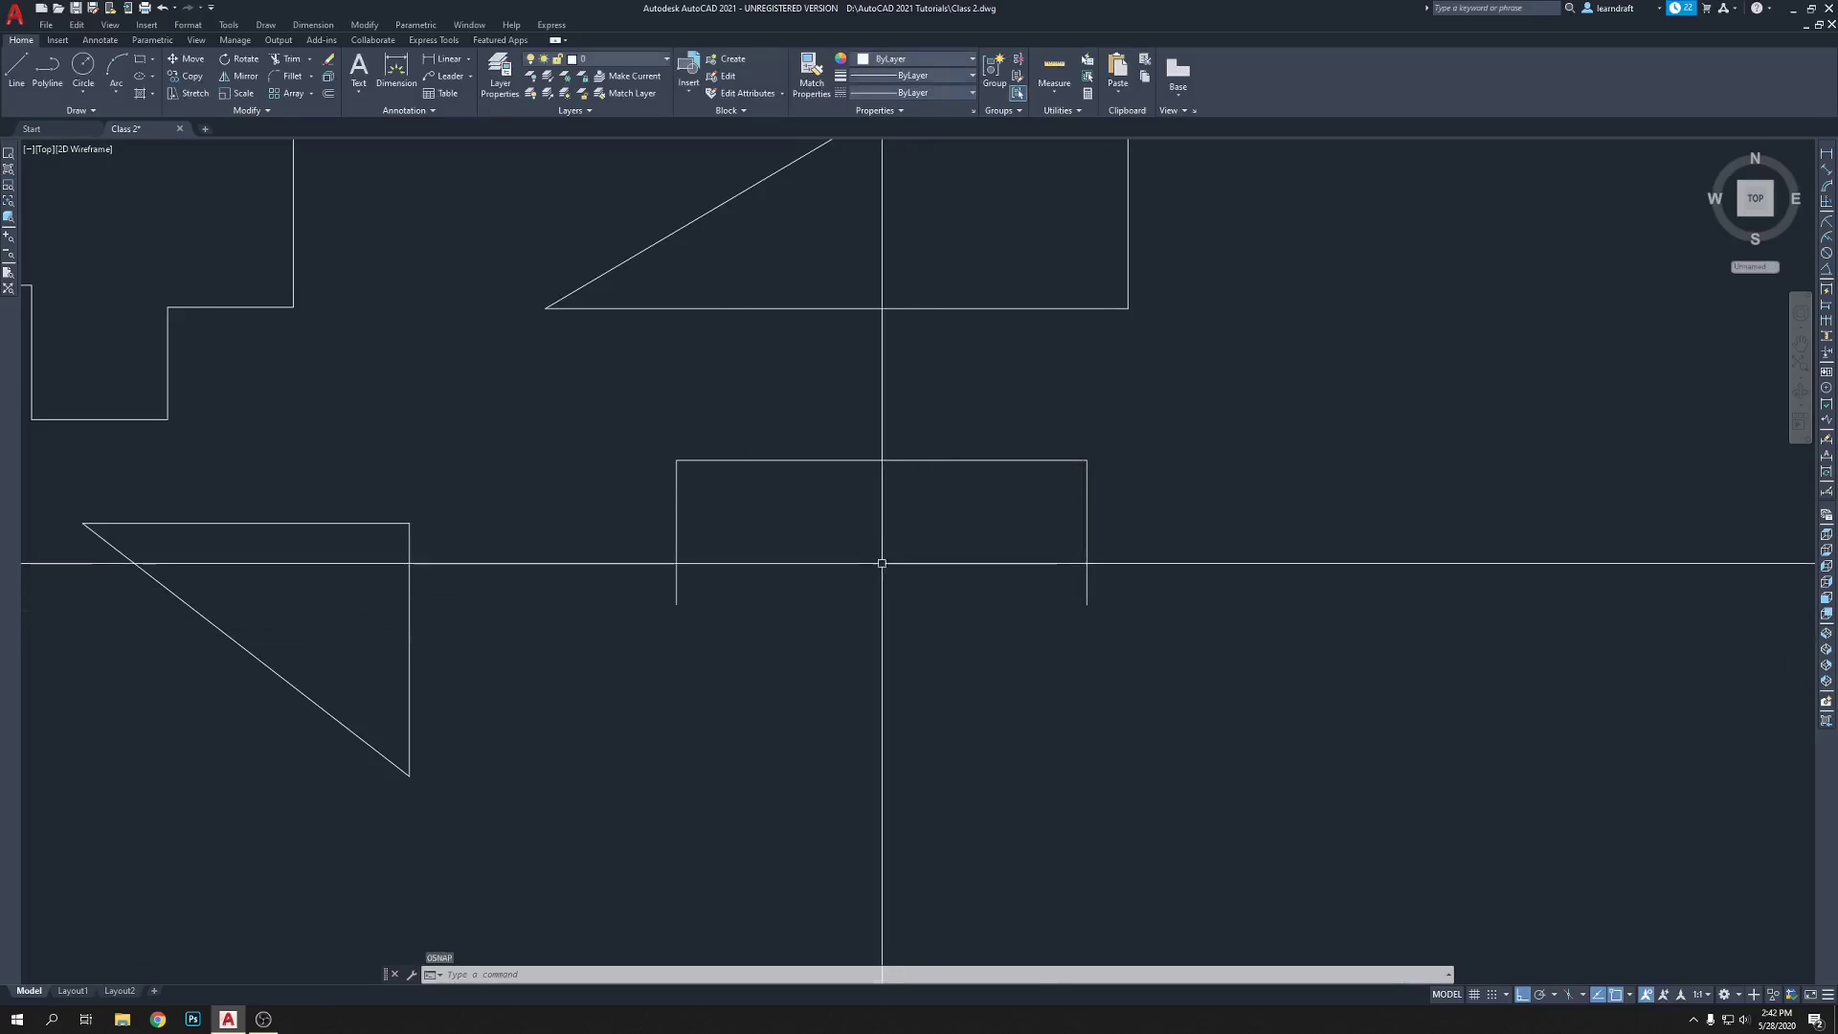
# - Draw a vertical line downward from the midpoint of the horizontal line that joins the two verticals
pyautogui.write('l')
pyautogui.press('Return')
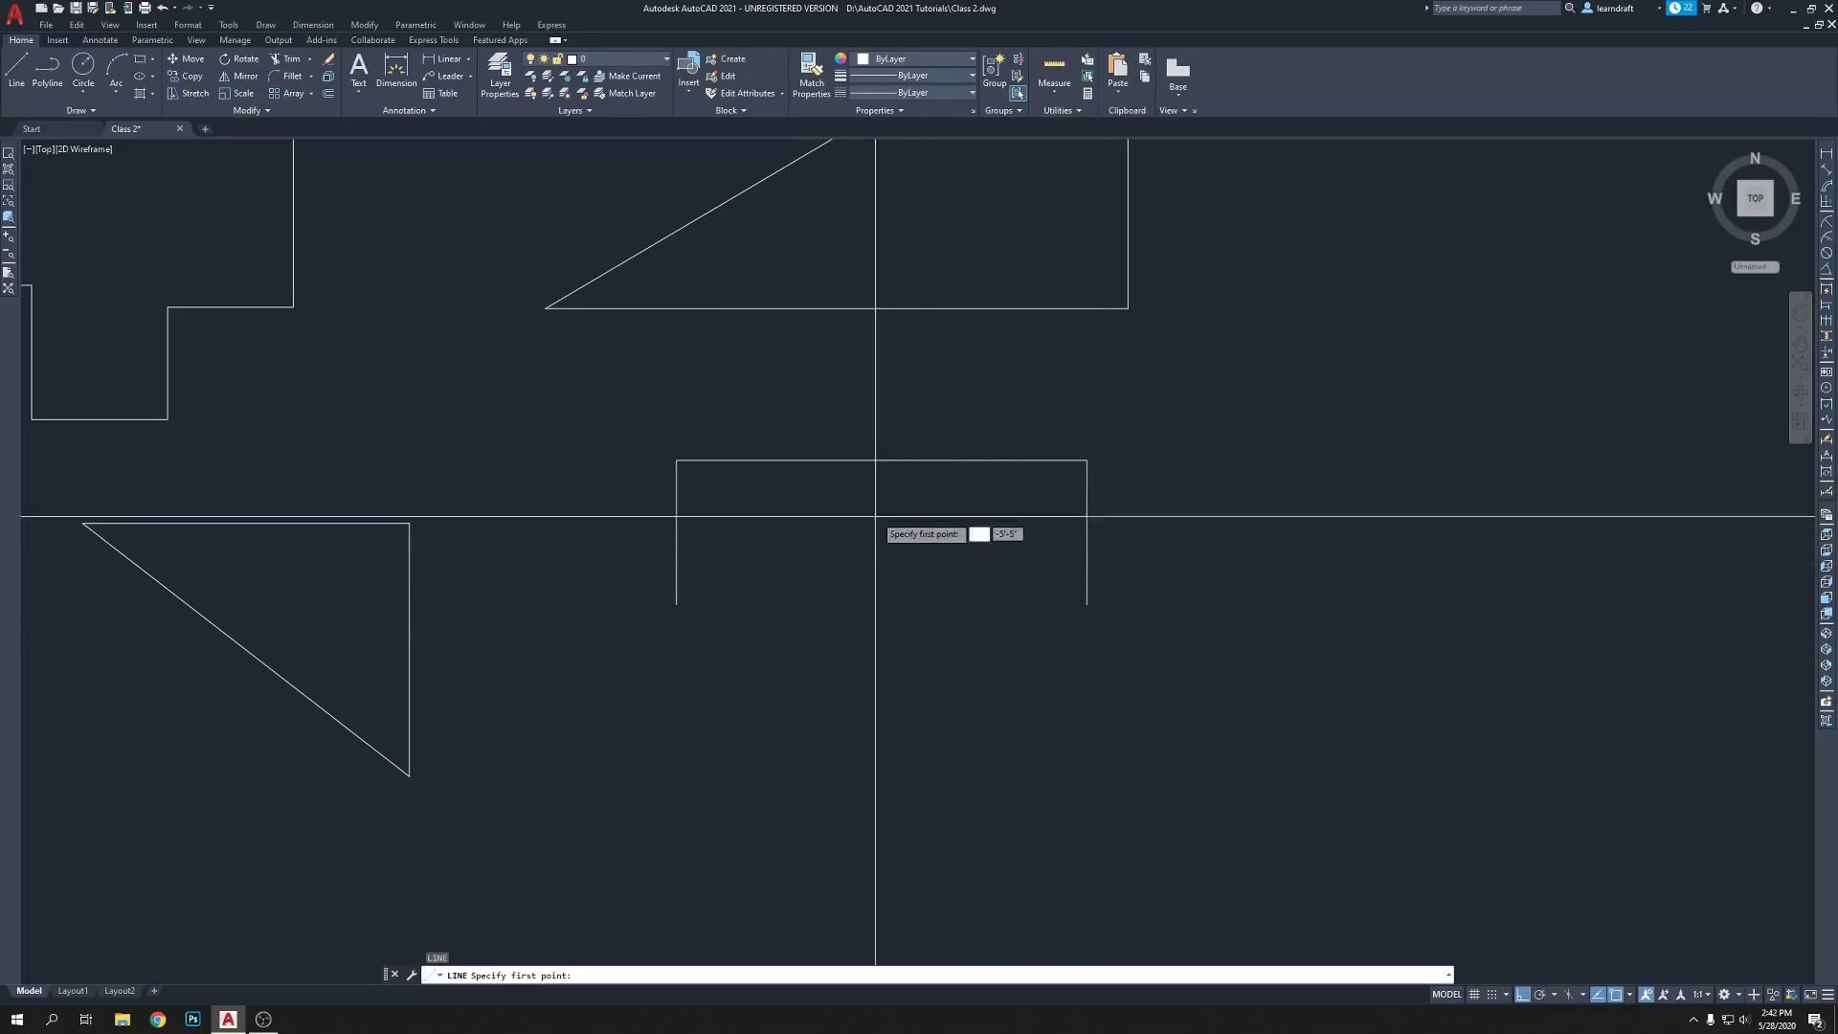
pyautogui.click(883, 462)
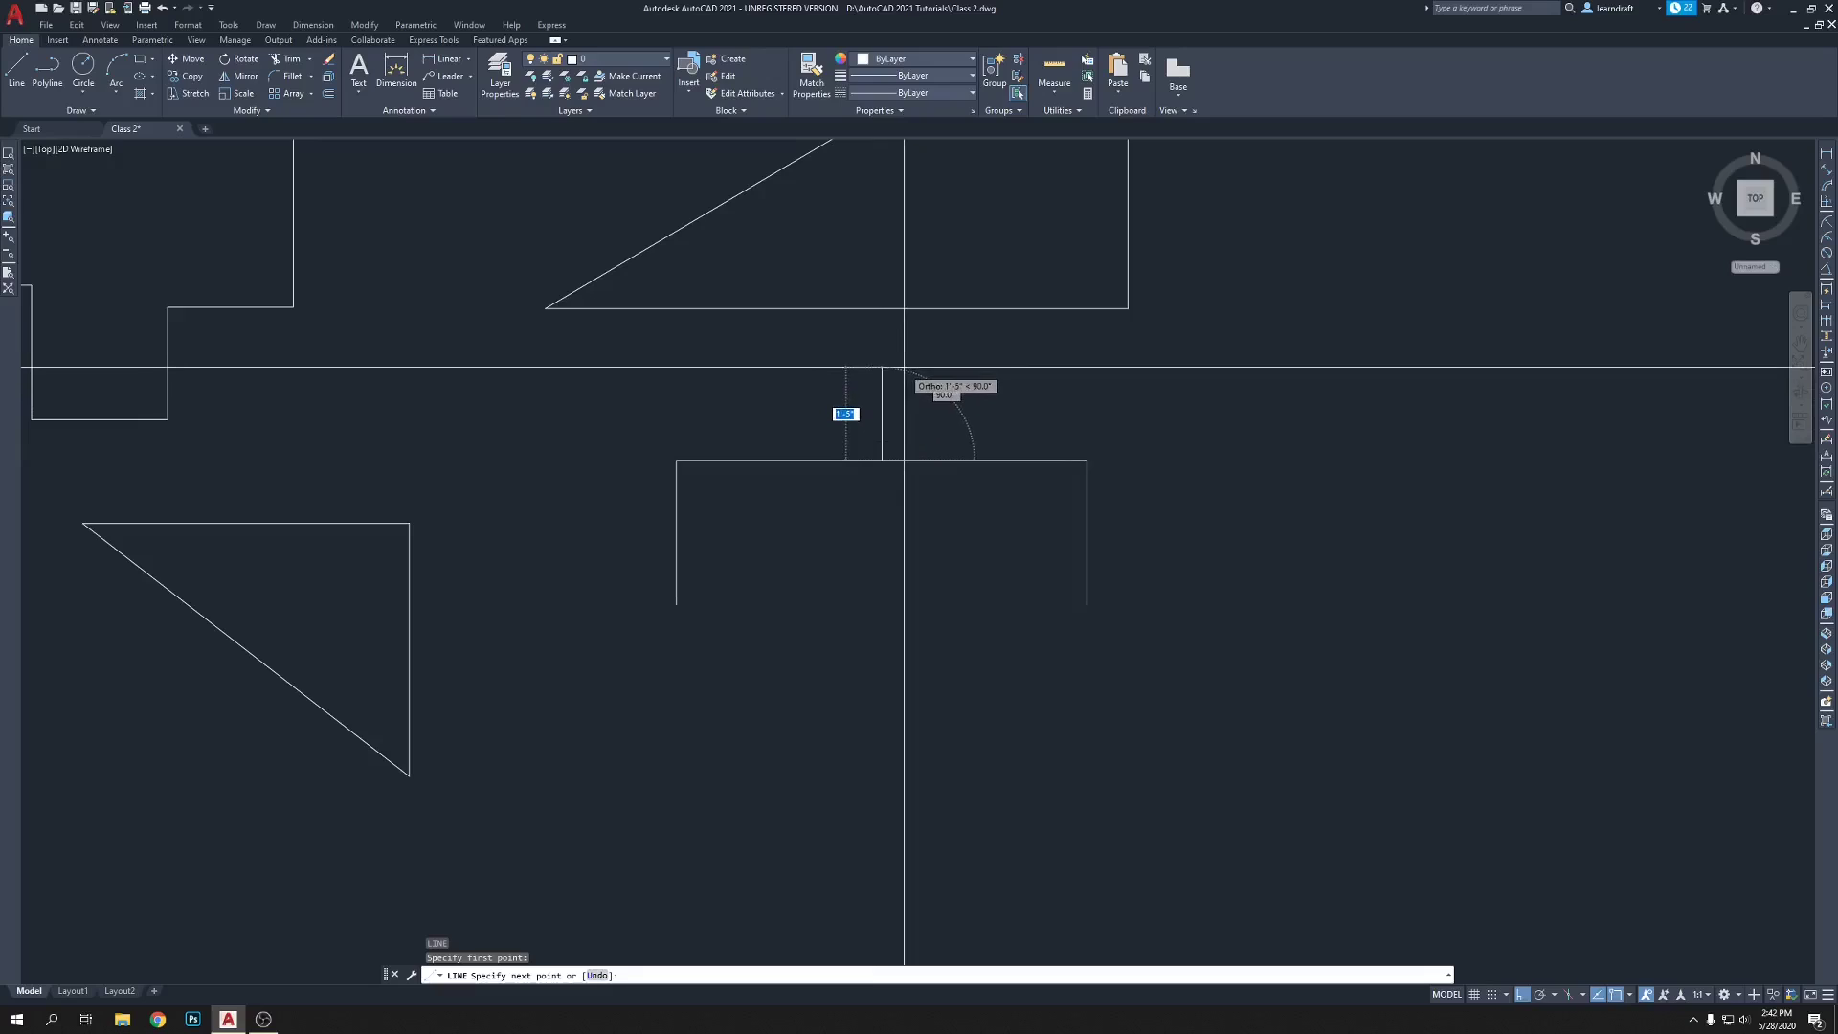
pyautogui.click(866, 622)
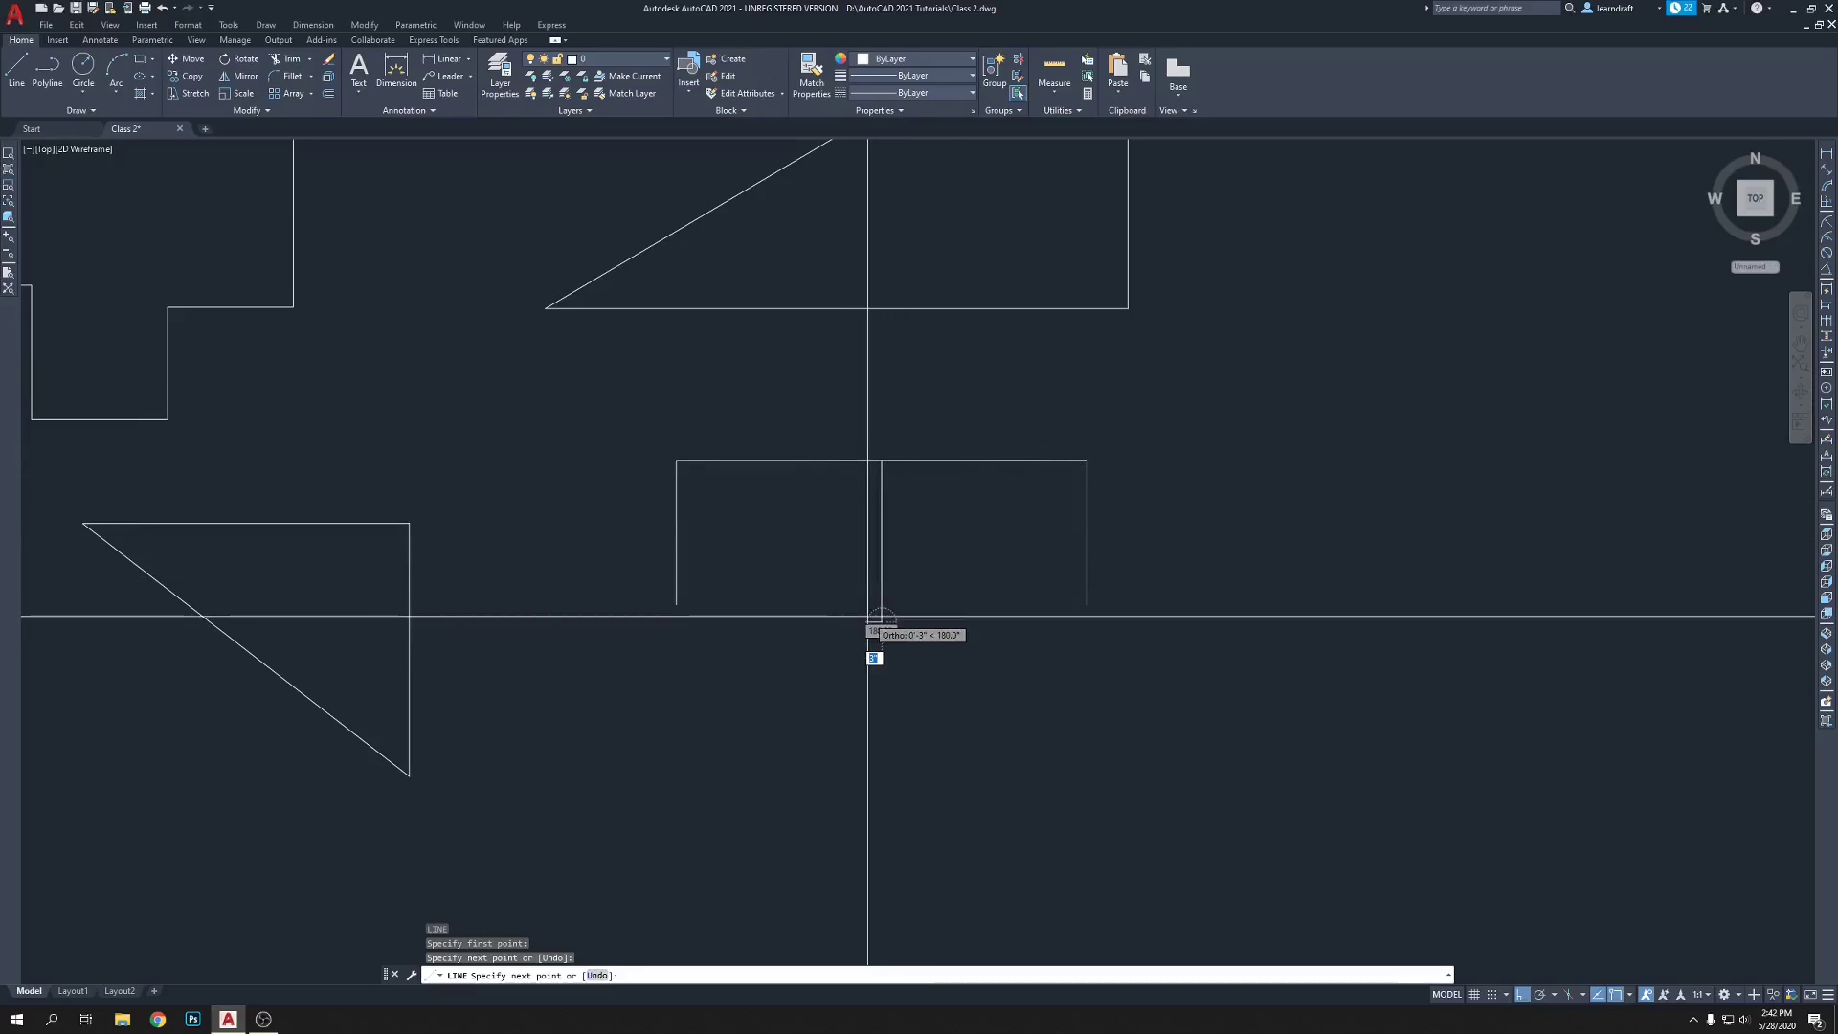
pyautogui.press('Return')
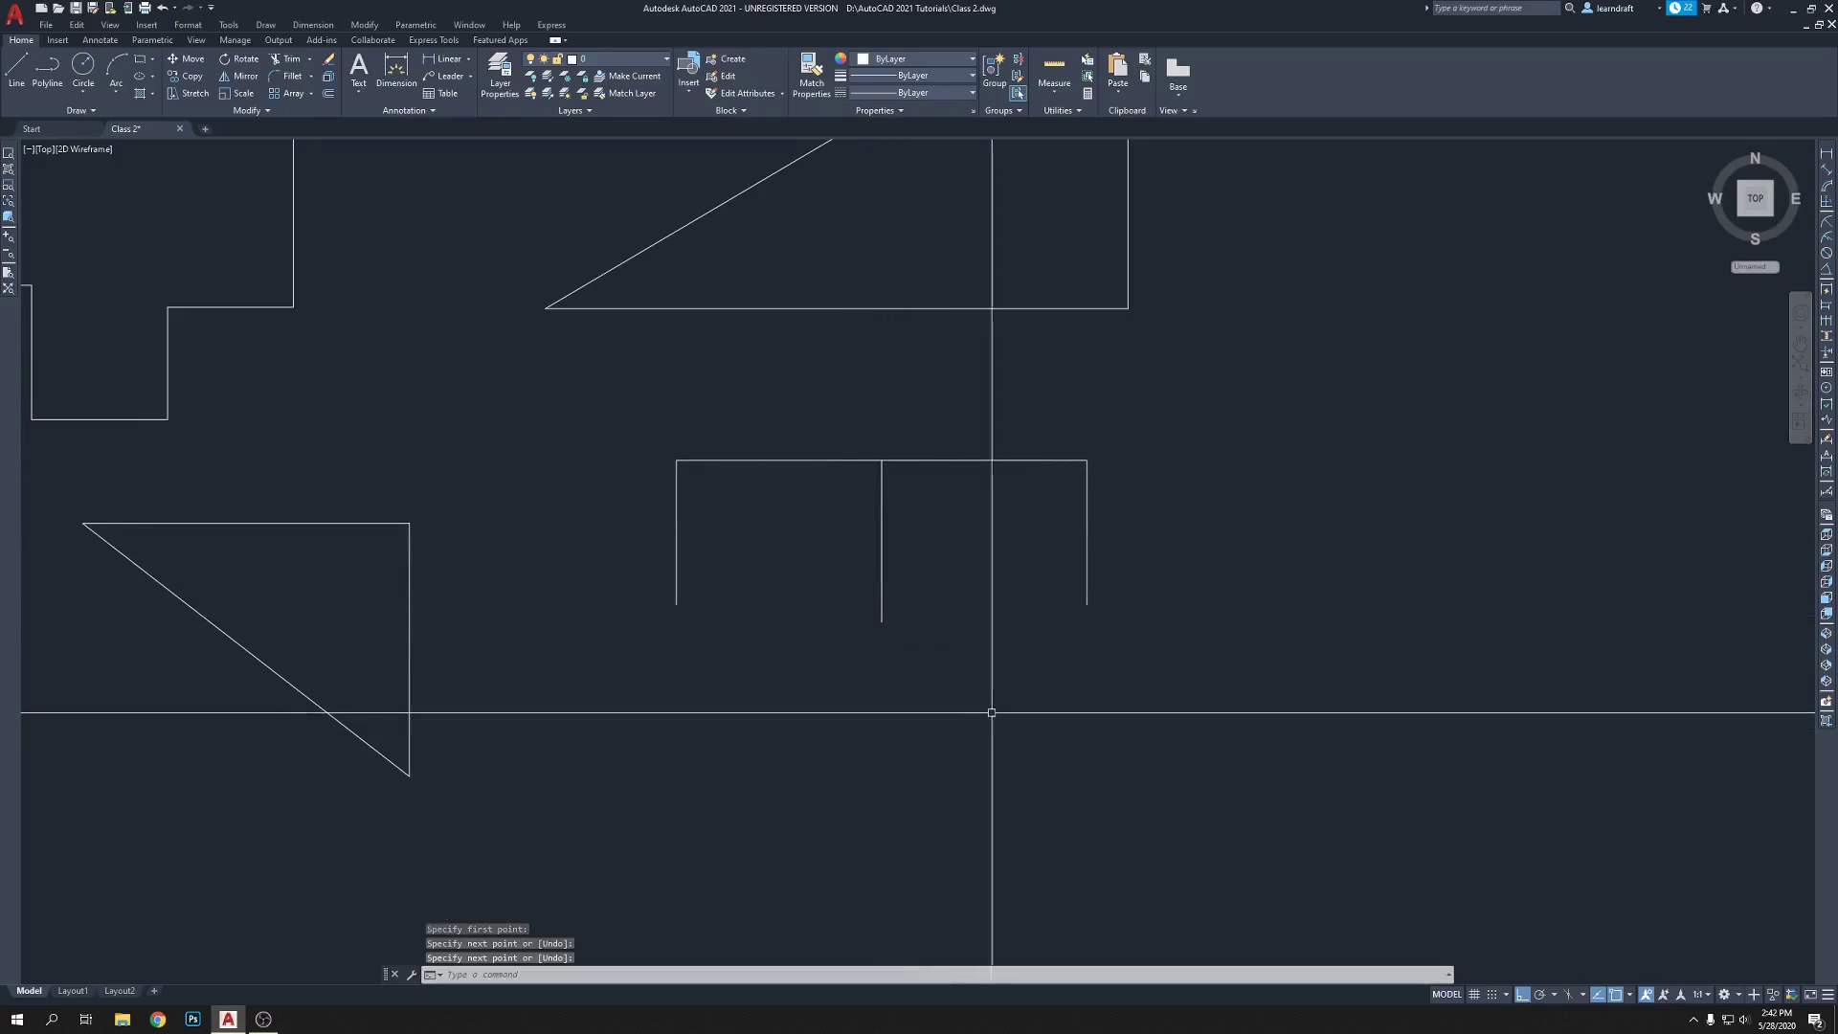
pyautogui.moveTo(988, 718); pyautogui.dragTo(960, 679, button='middle')
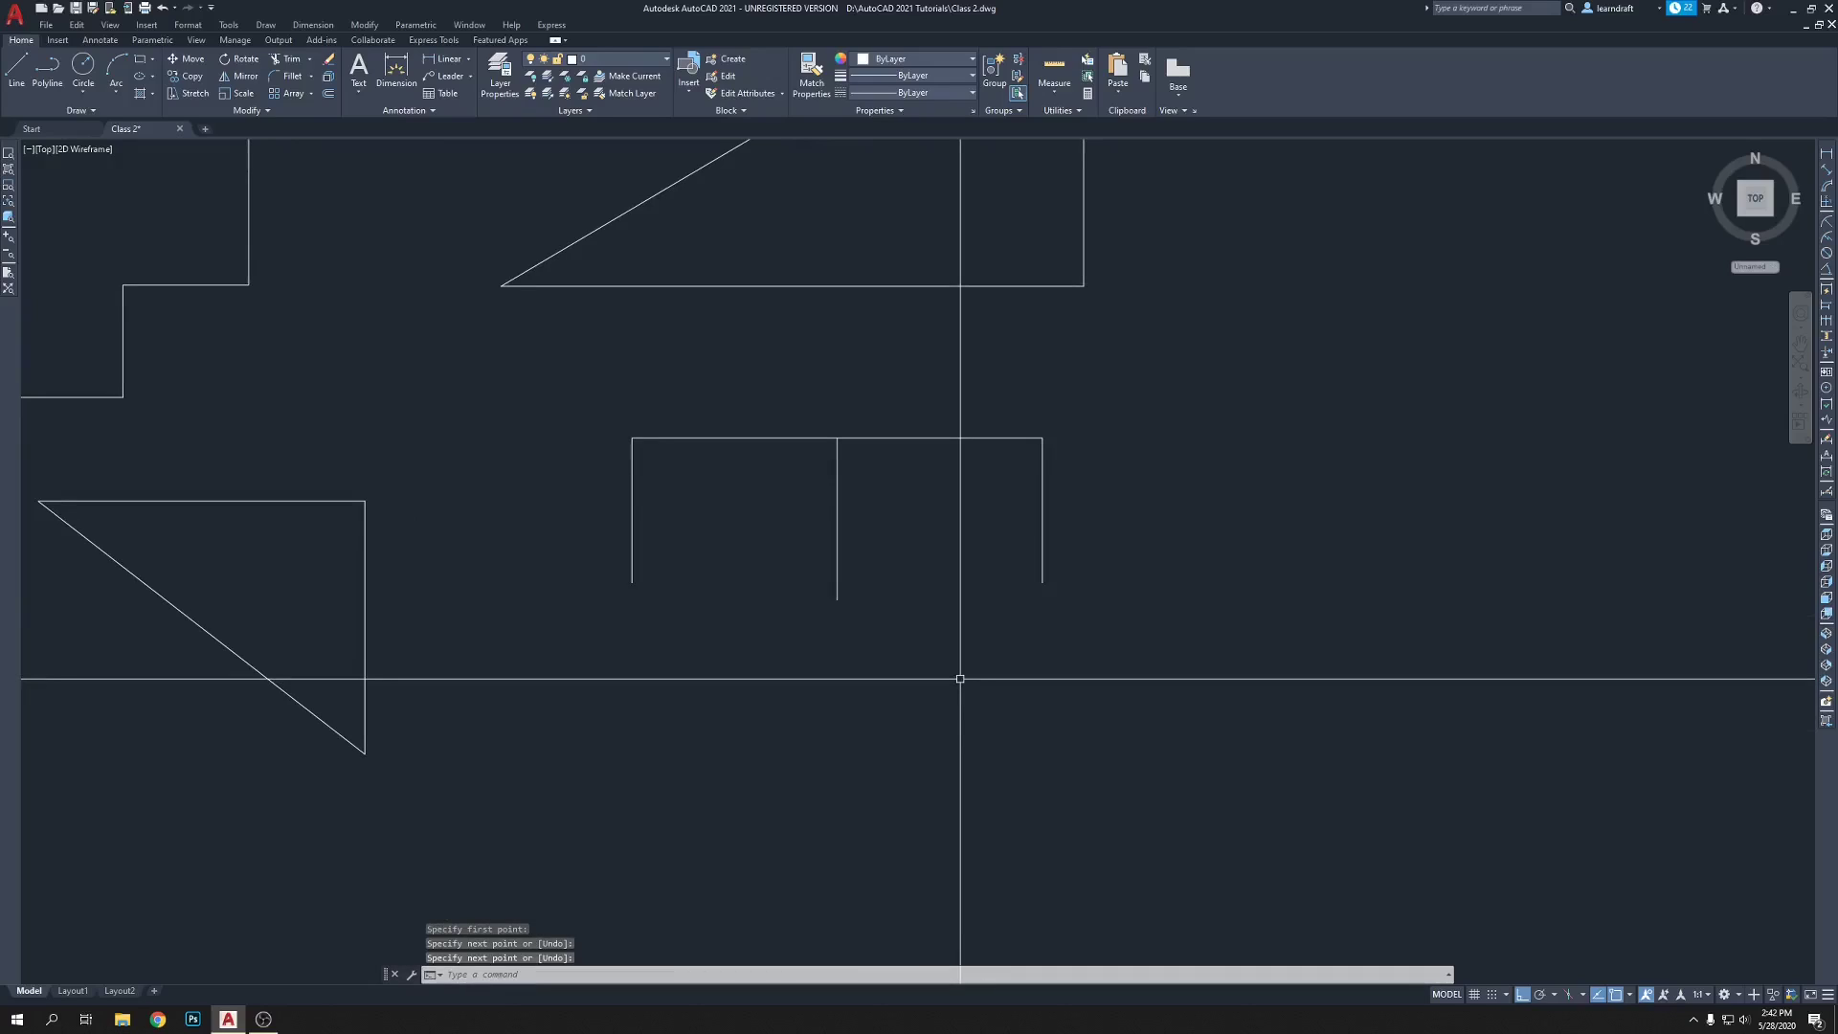
pyautogui.moveTo(1093, 651); pyautogui.dragTo(935, 643, button='middle')
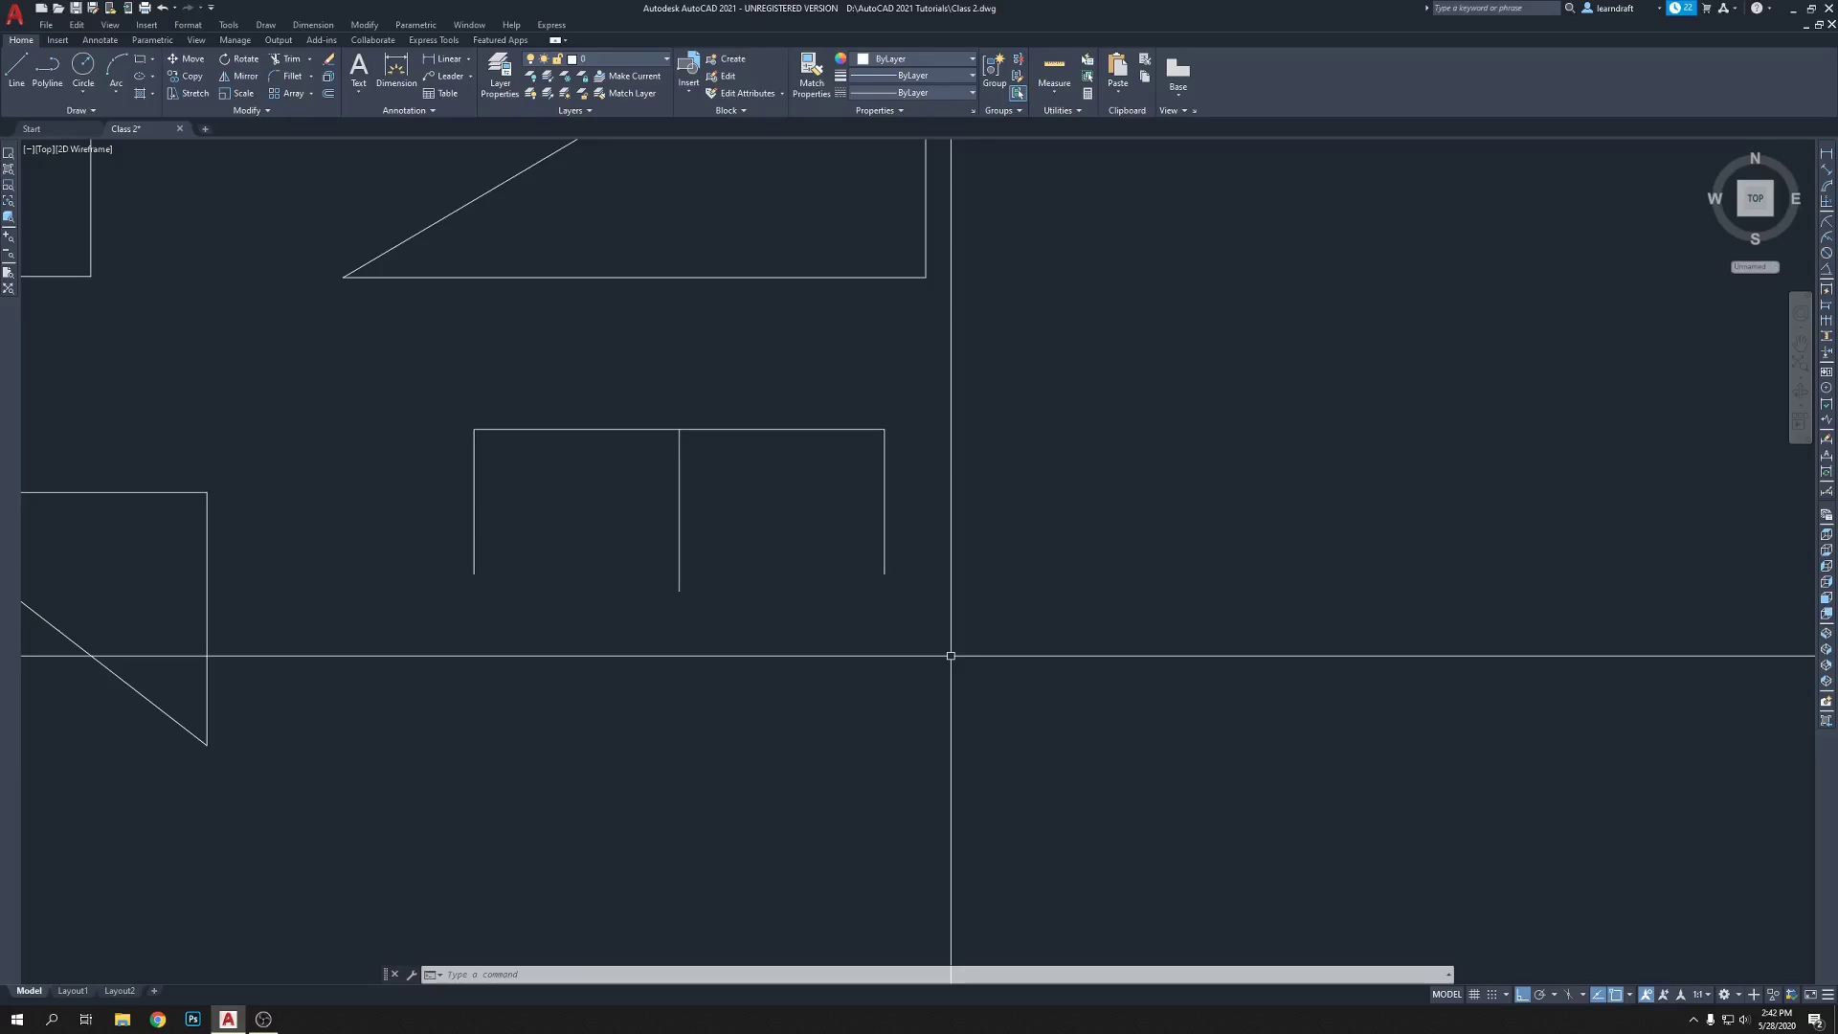
# - Turn the Midpoint object snap mode off and try the Line command without it
pyautogui.write('OS')
pyautogui.press('Return')
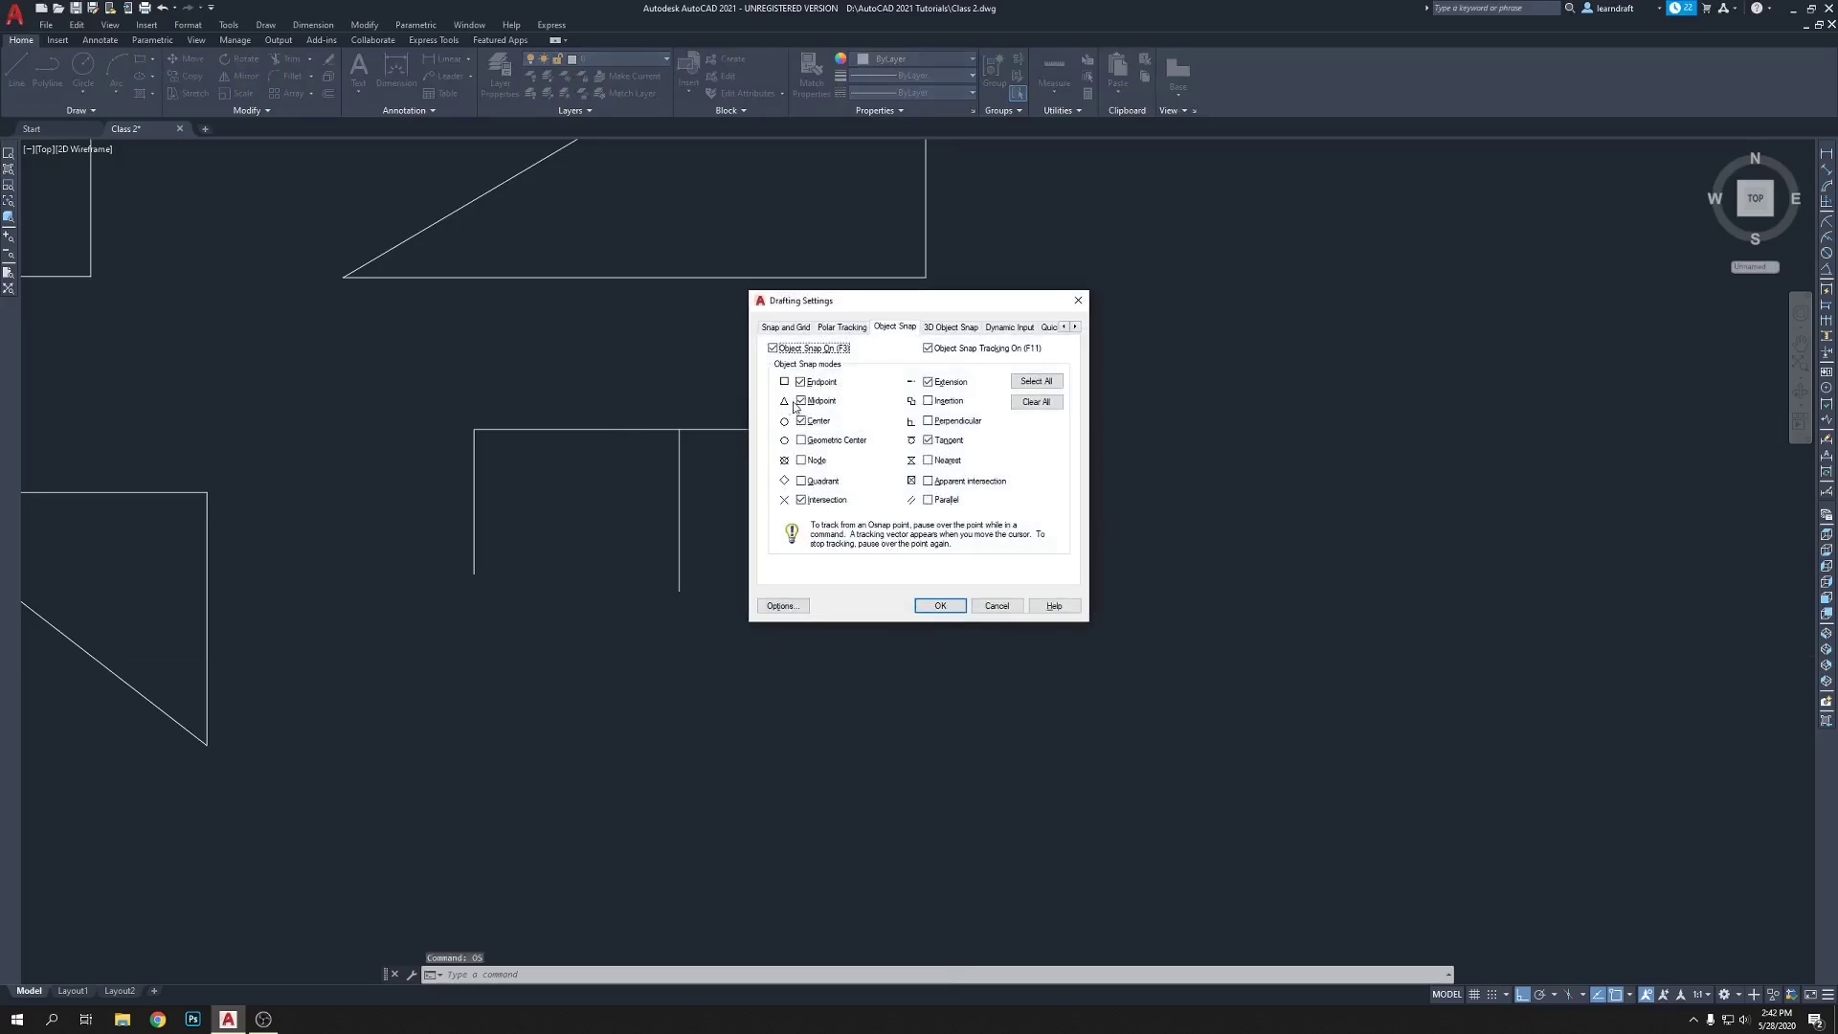
pyautogui.click(940, 605)
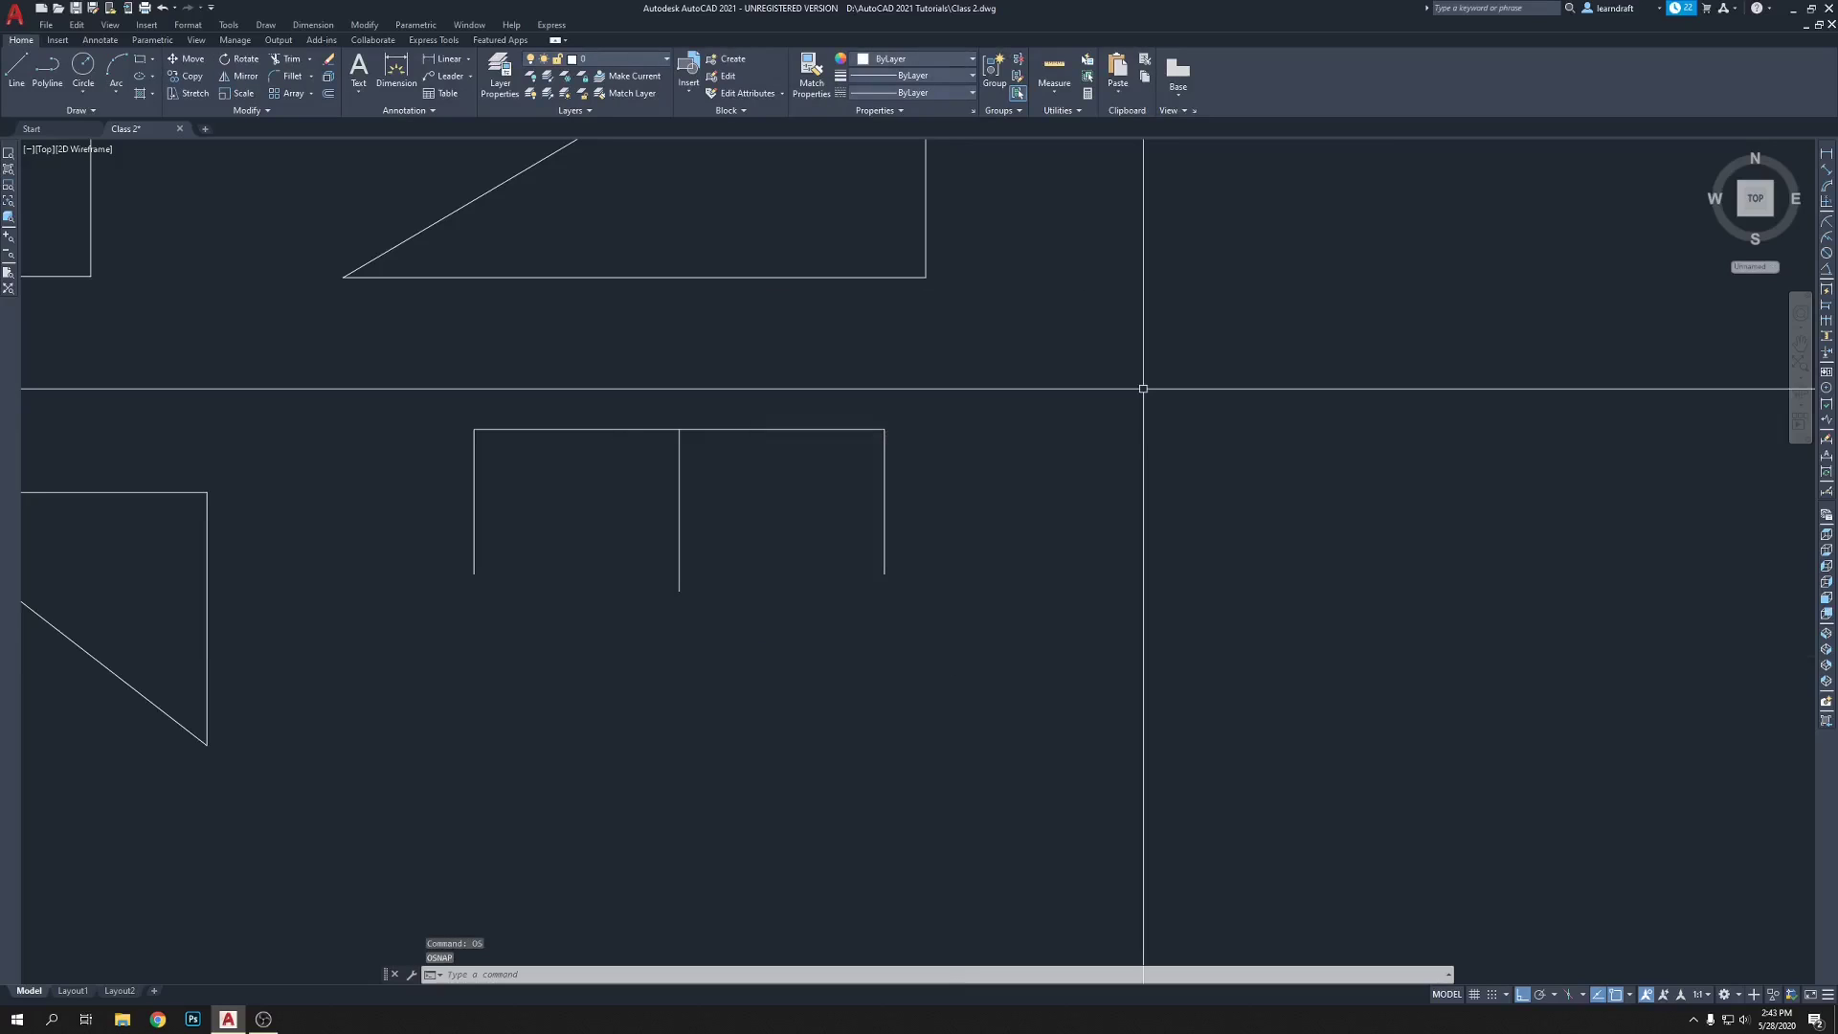
pyautogui.write('L')
pyautogui.press('Return')
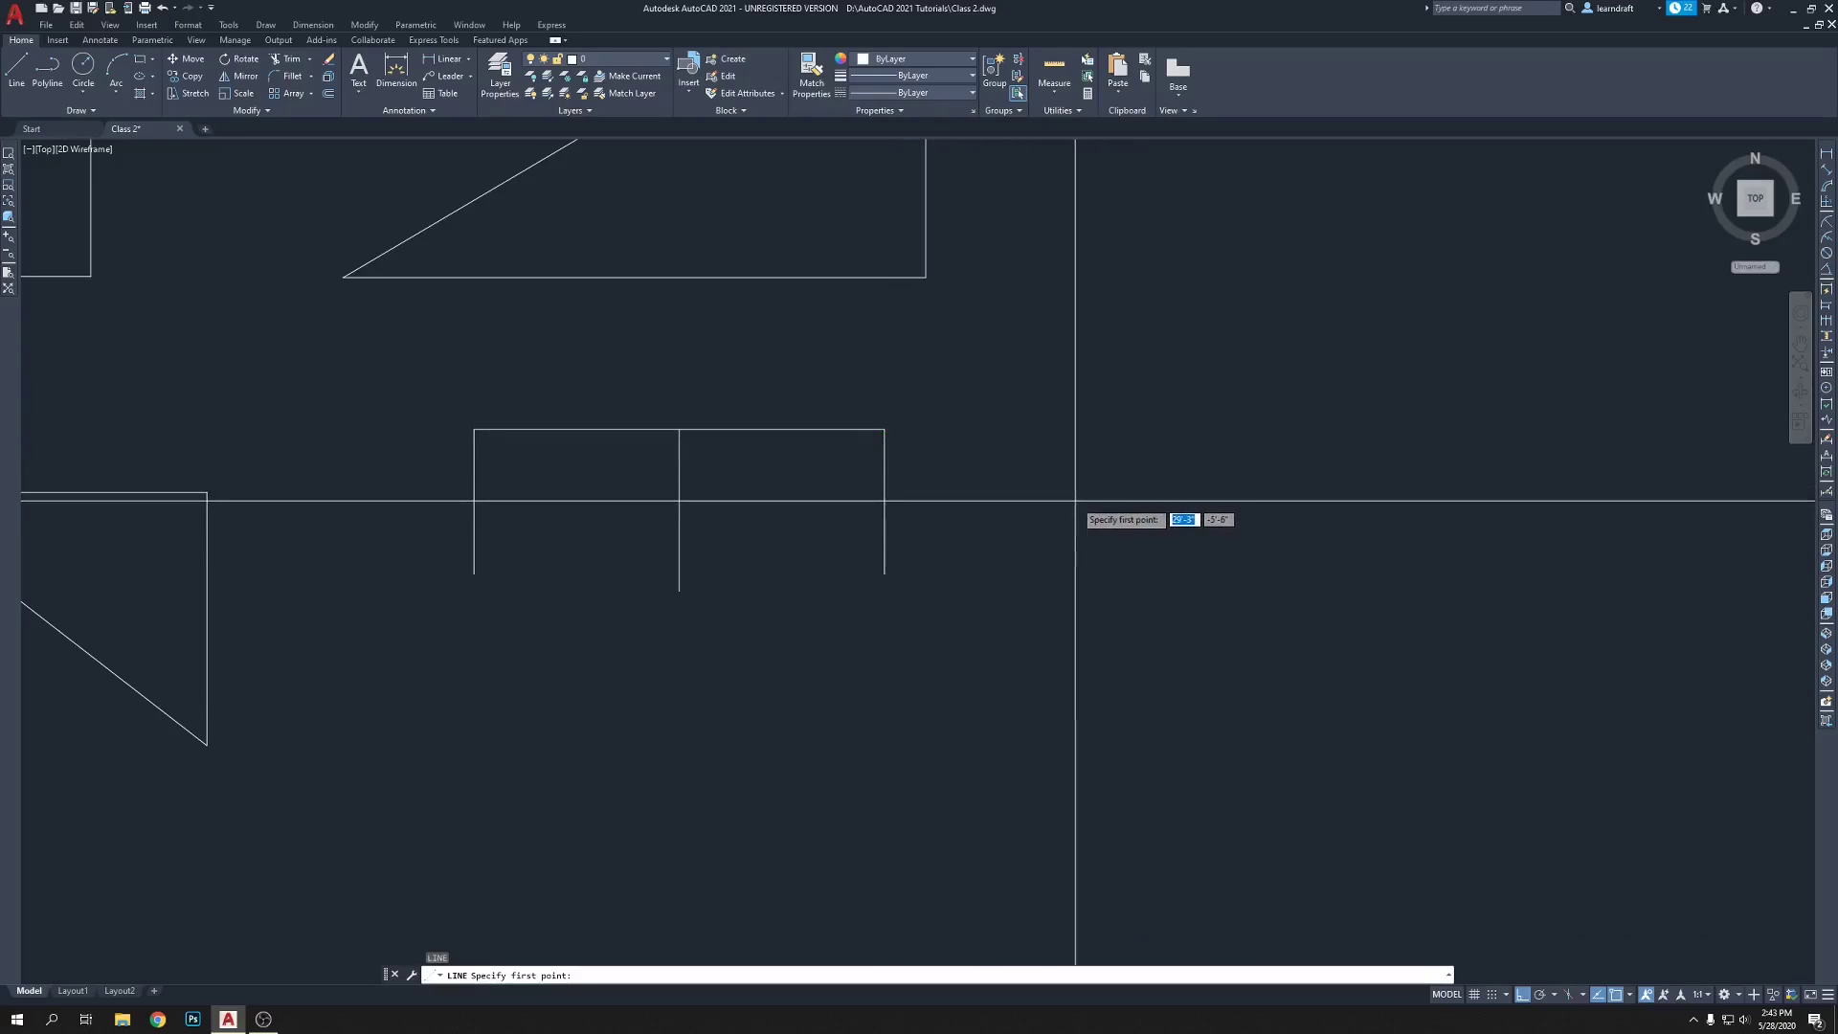
pyautogui.press('Escape')
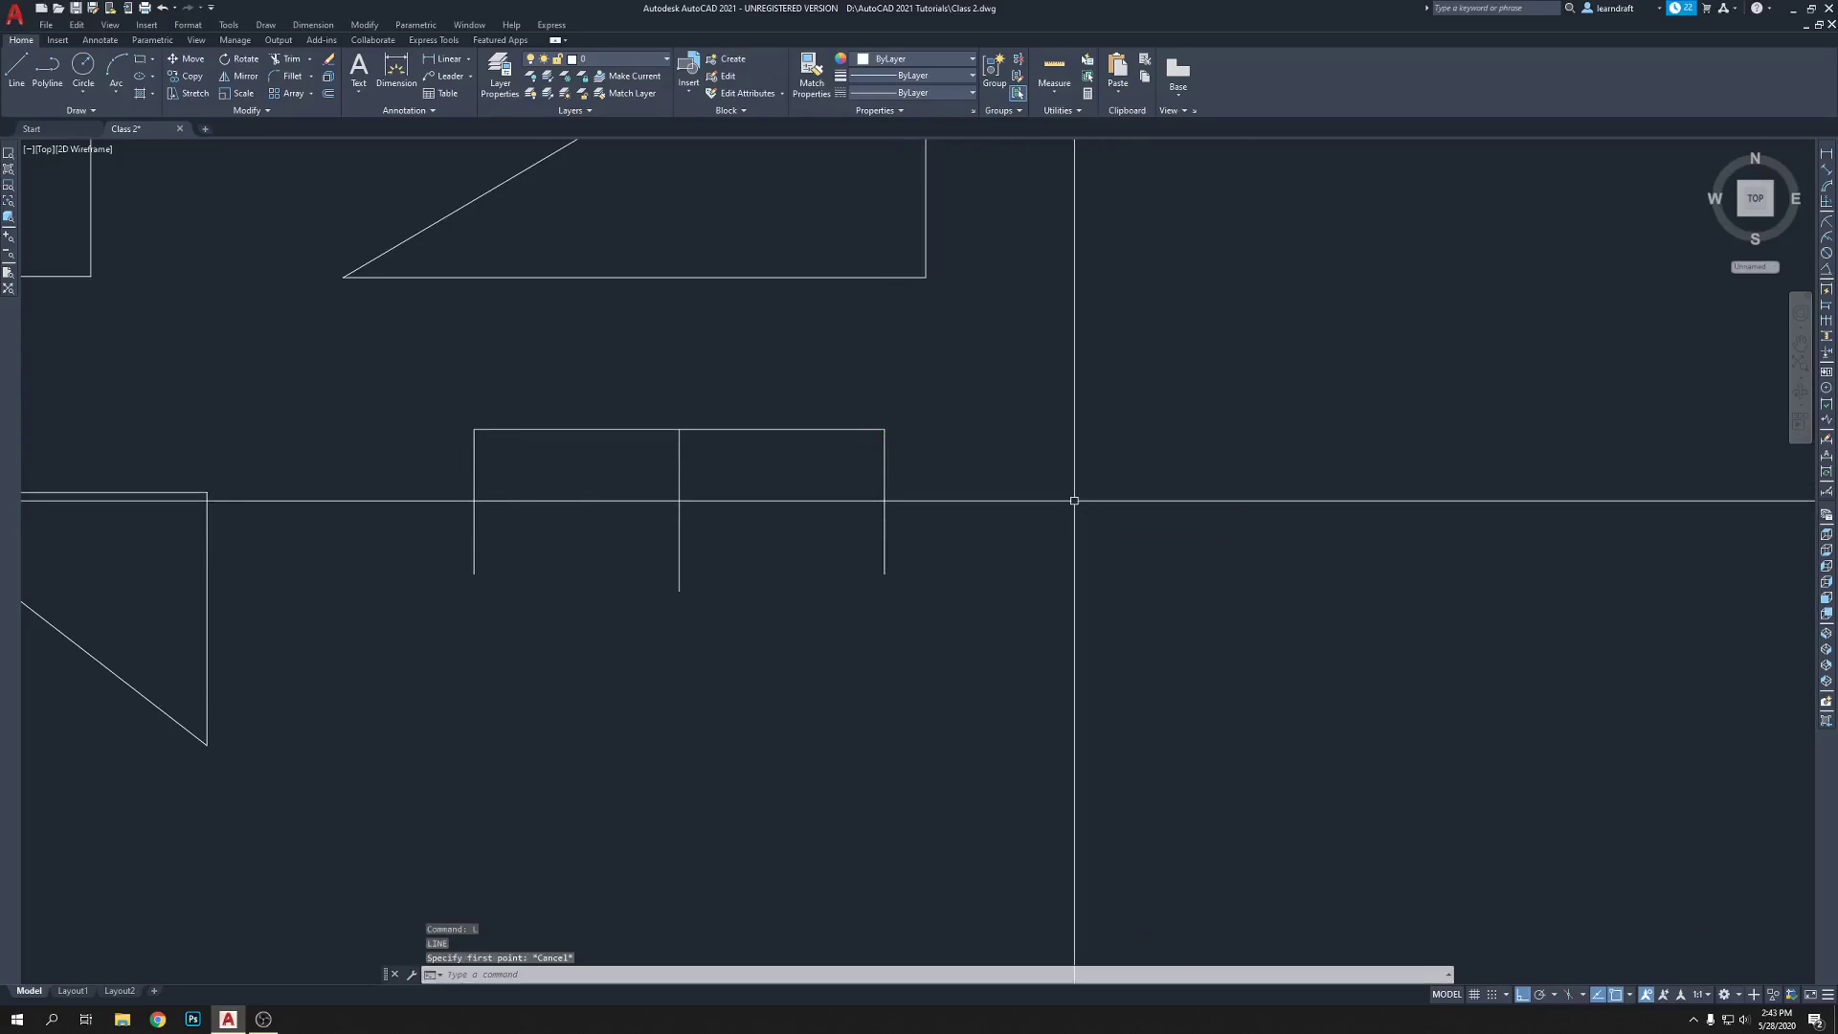
# - Turn the Midpoint object snap mode back on in the drafting settings
pyautogui.write('os')
pyautogui.press('Return')
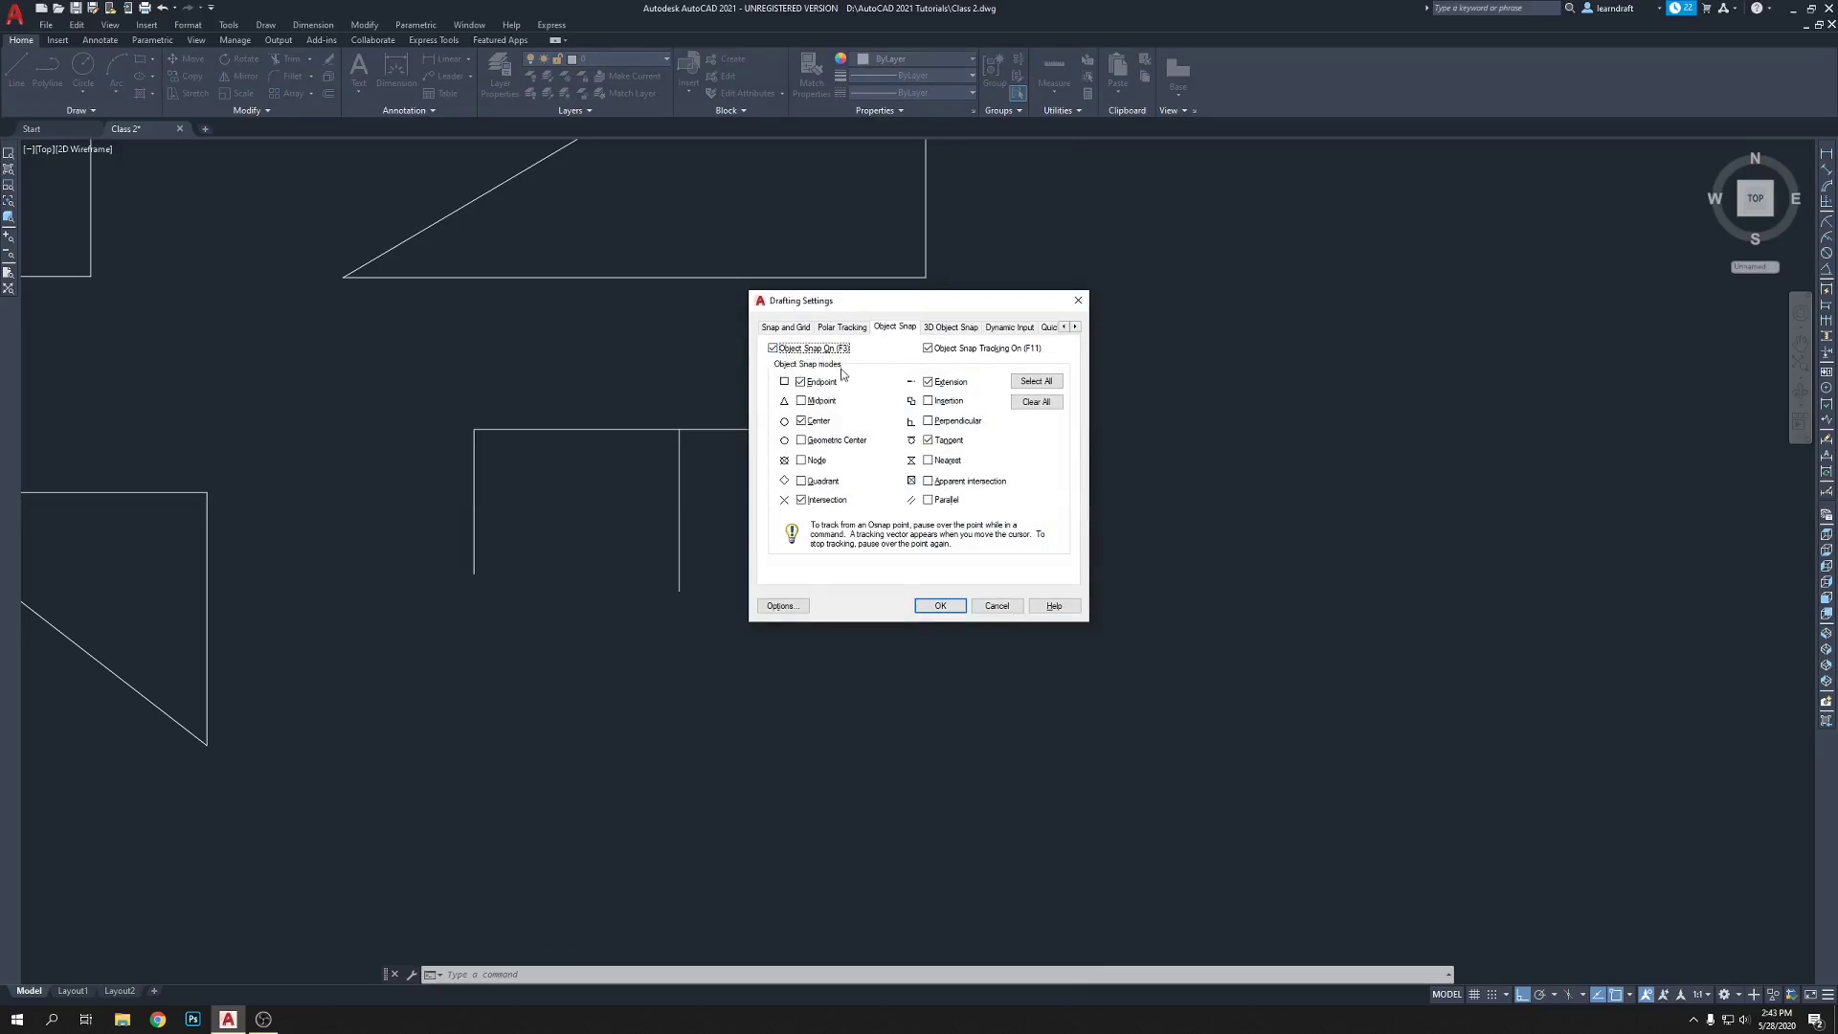
pyautogui.click(801, 402)
pyautogui.click(946, 607)
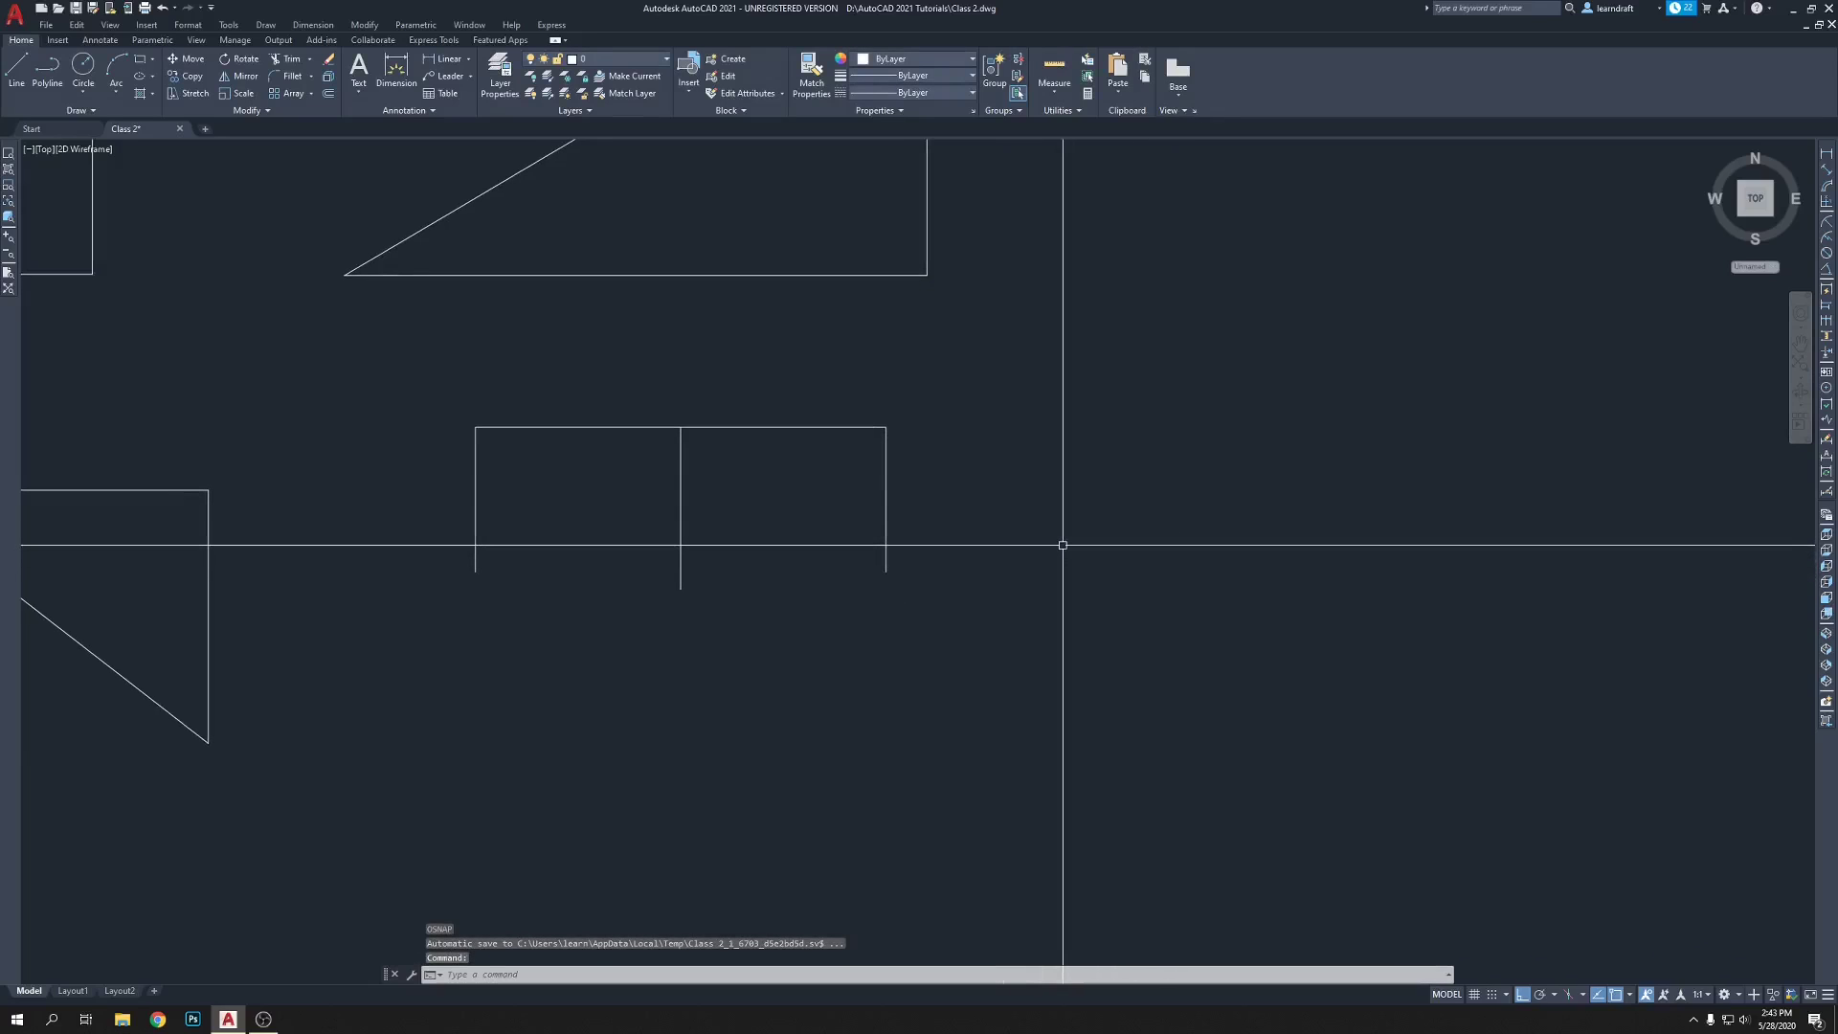
# - Draw a chain of short lines from successive midpoints, starting at the right vertical: rightward, downward, and rightward again
pyautogui.write('l')
pyautogui.press('Return')
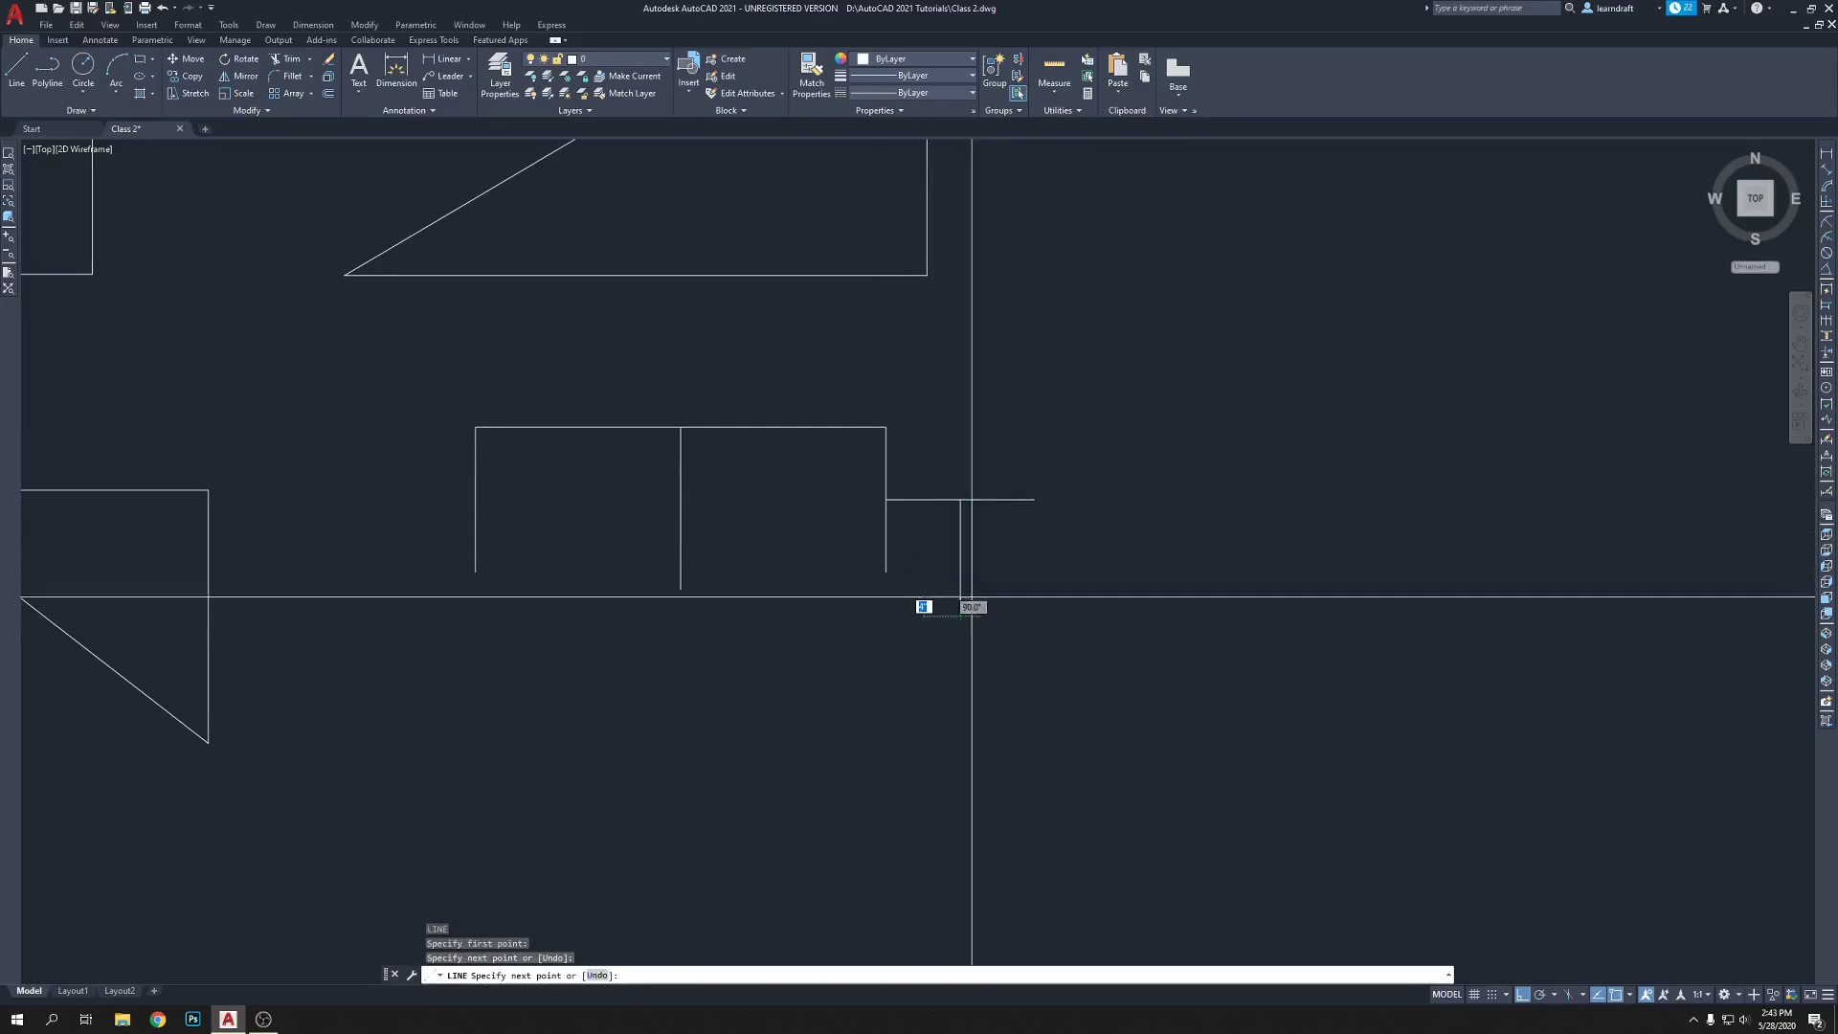
pyautogui.click(960, 557)
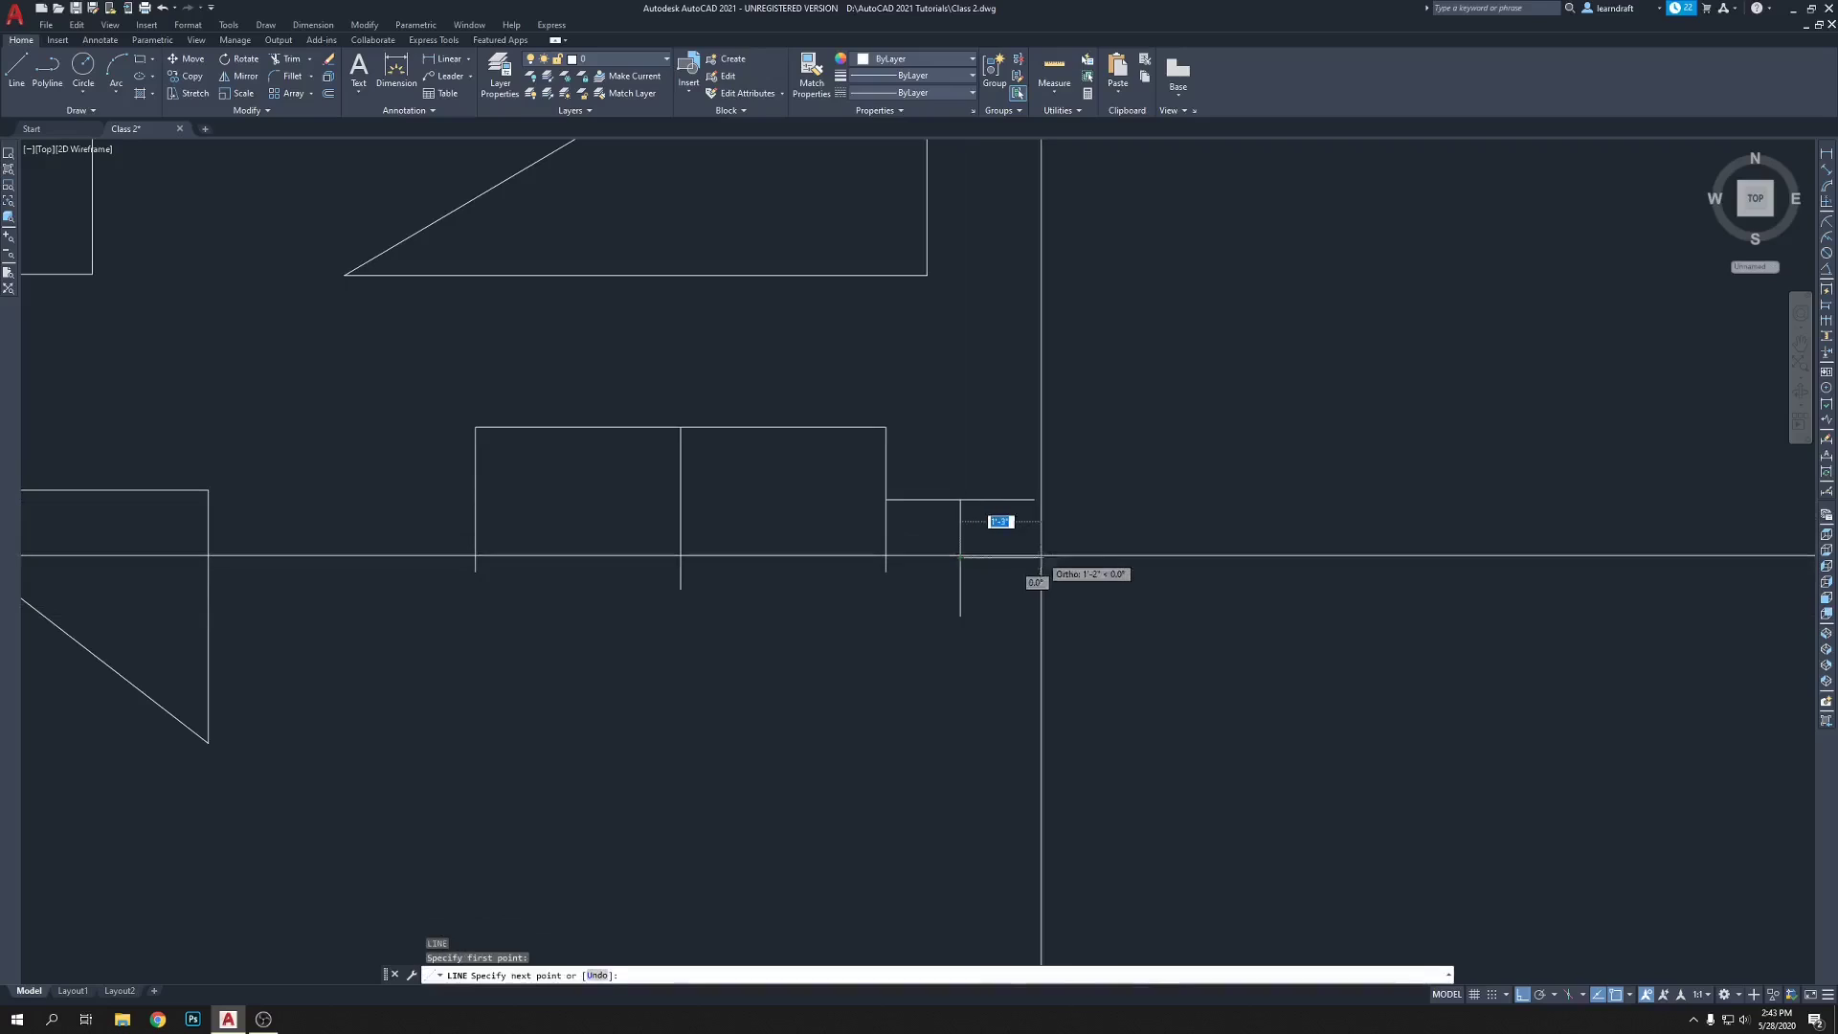
pyautogui.click(1037, 558)
pyautogui.press('Return')
pyautogui.moveTo(1116, 468); pyautogui.dragTo(988, 479, button='middle')
pyautogui.scroll(-5, 988, 478)
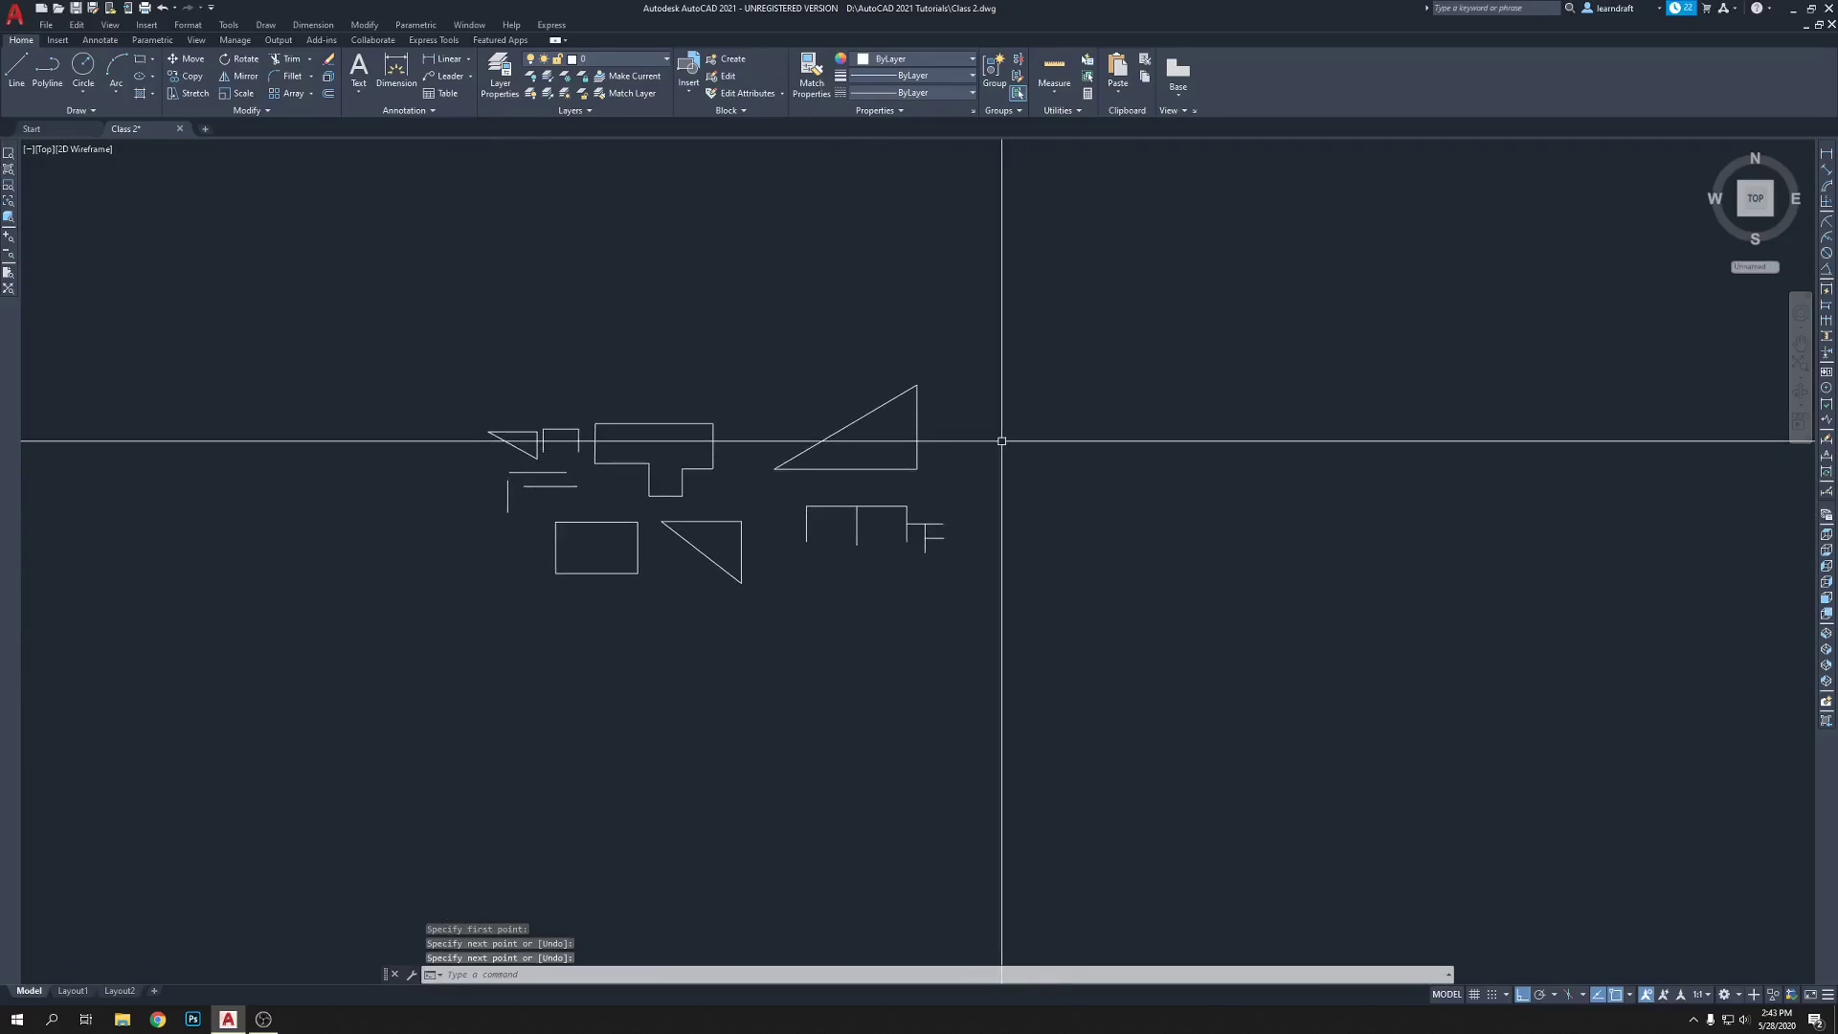
# - Draw the top and right sides of a new rectangle in the empty area below the middle triangle
pyautogui.moveTo(915, 398); pyautogui.dragTo(952, 285, button='middle')
pyautogui.scroll(4, 887, 271)
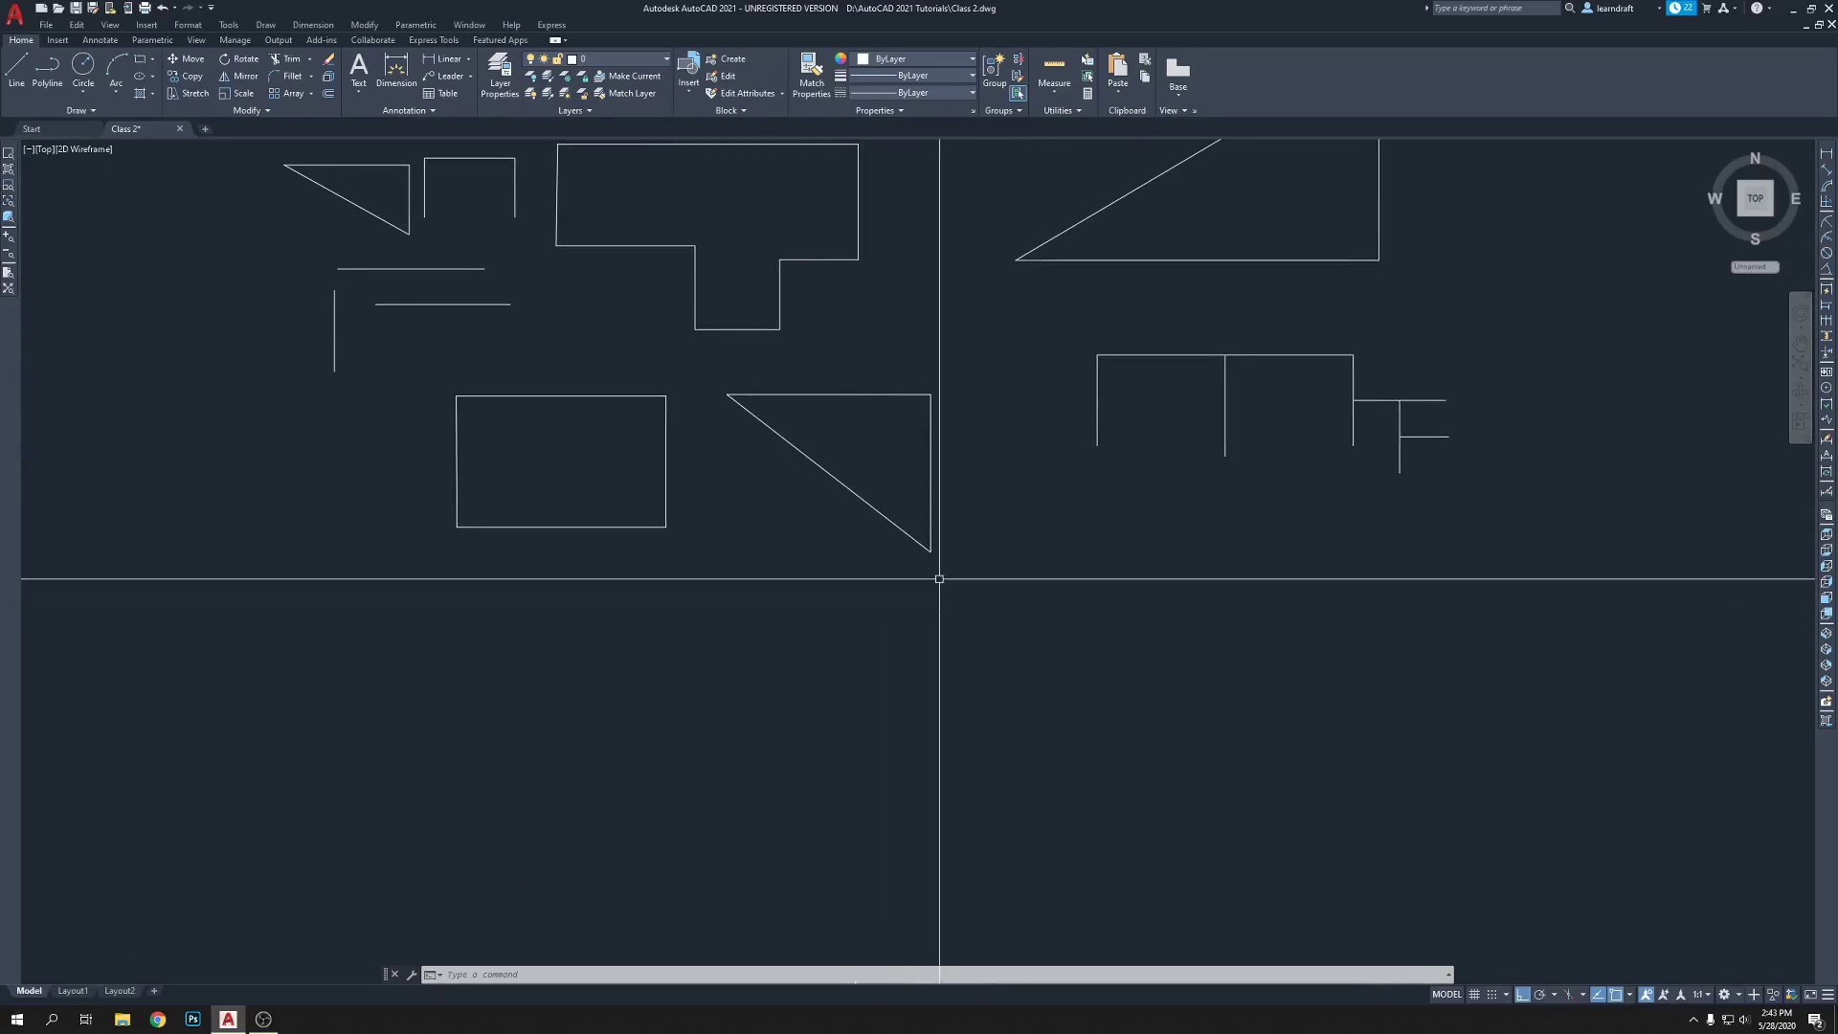
pyautogui.scroll(-4, 938, 578)
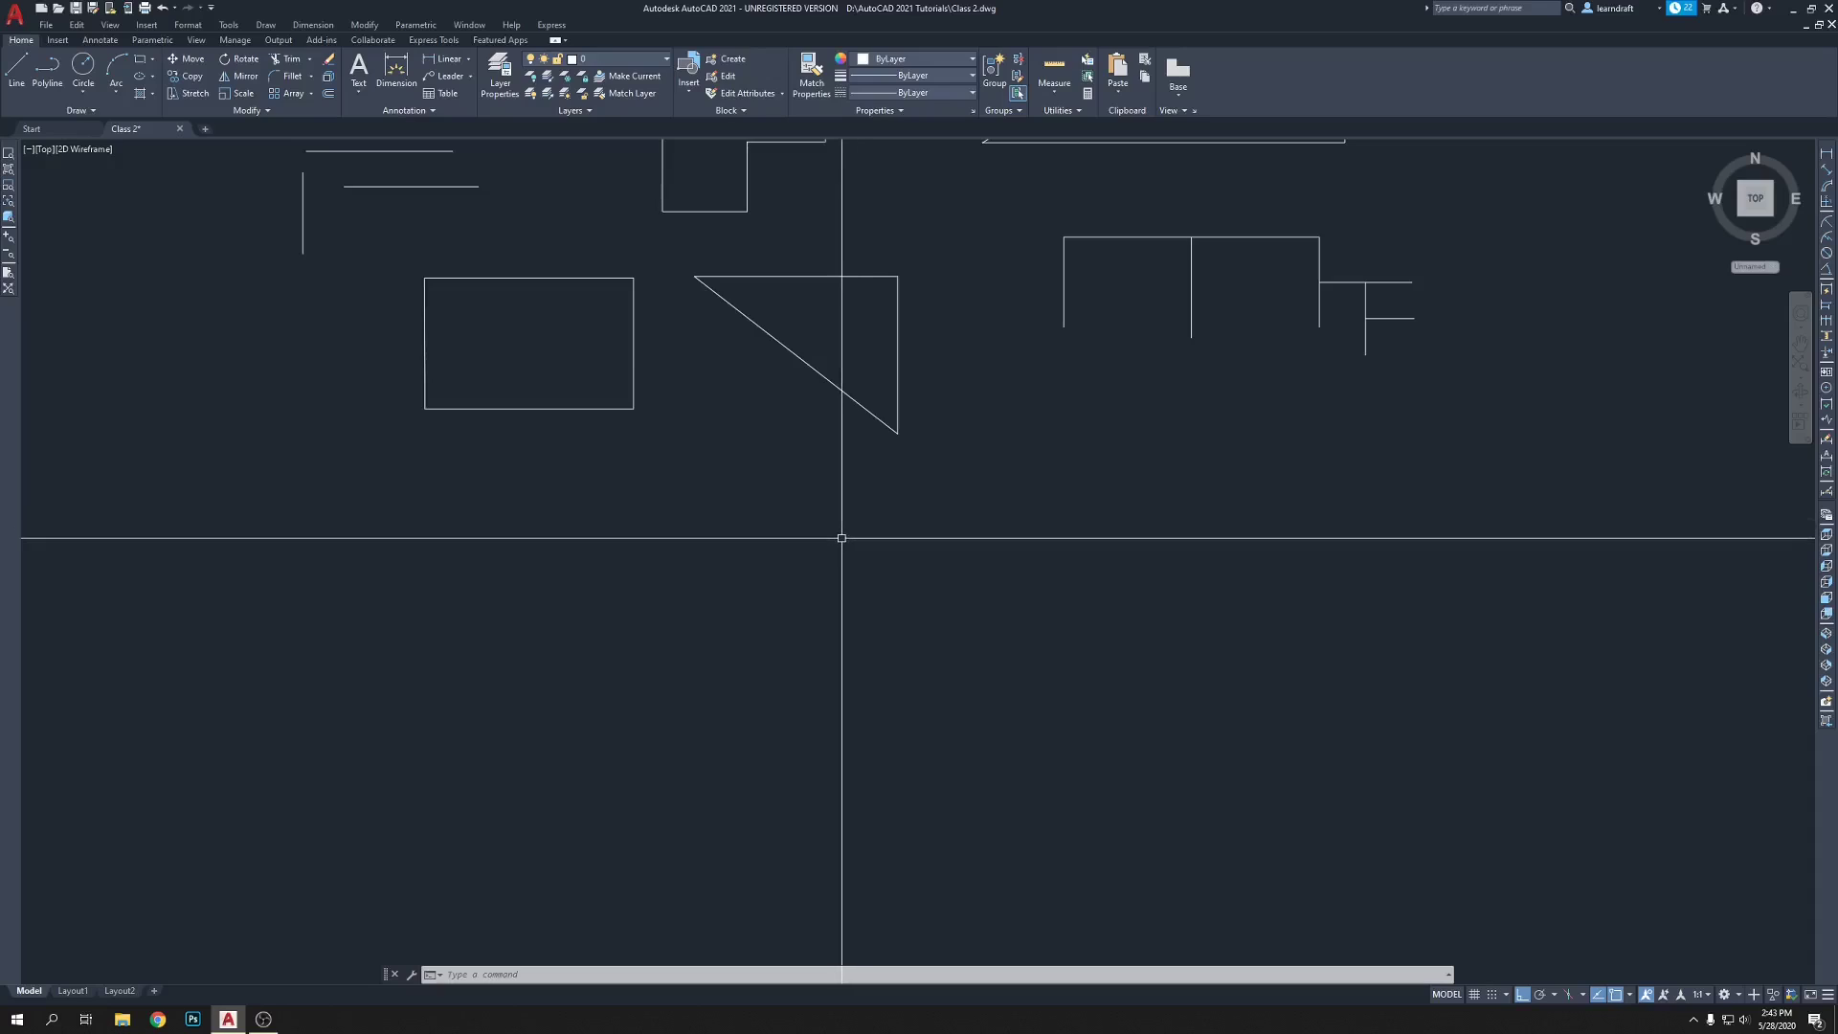
pyautogui.write('l')
pyautogui.press('Return')
pyautogui.click(821, 526)
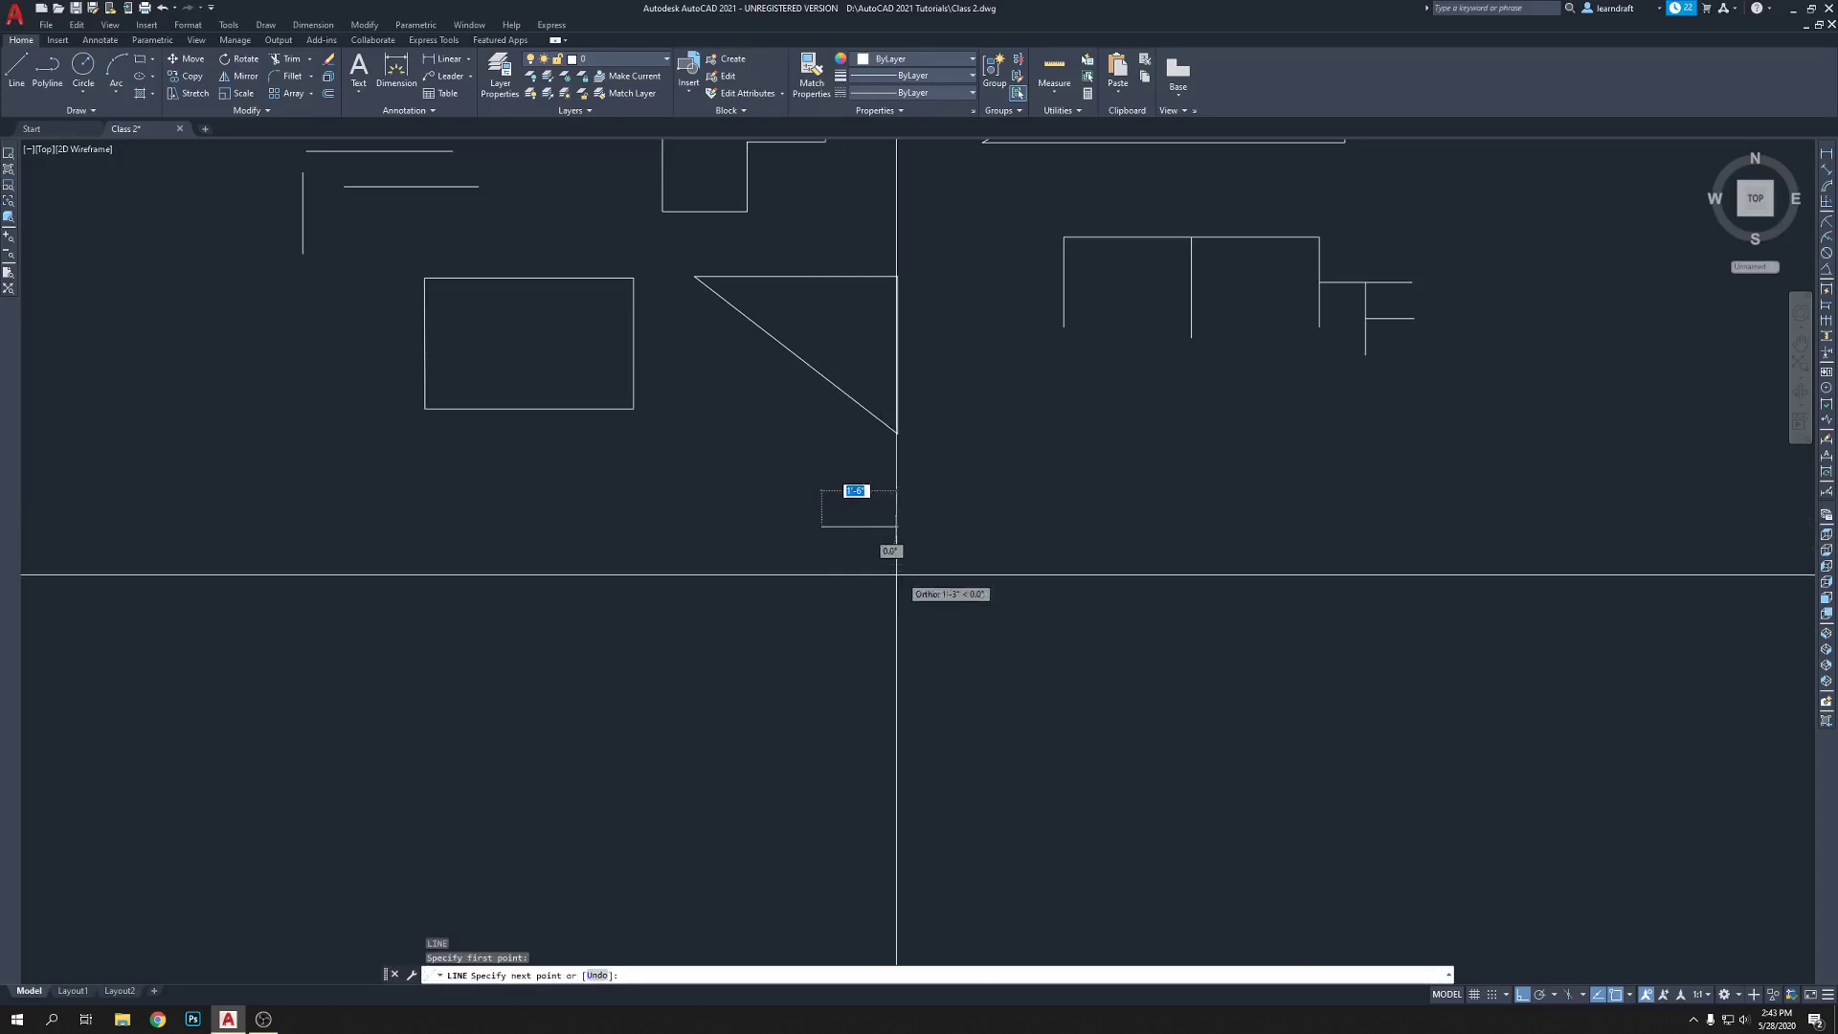
pyautogui.click(1081, 555)
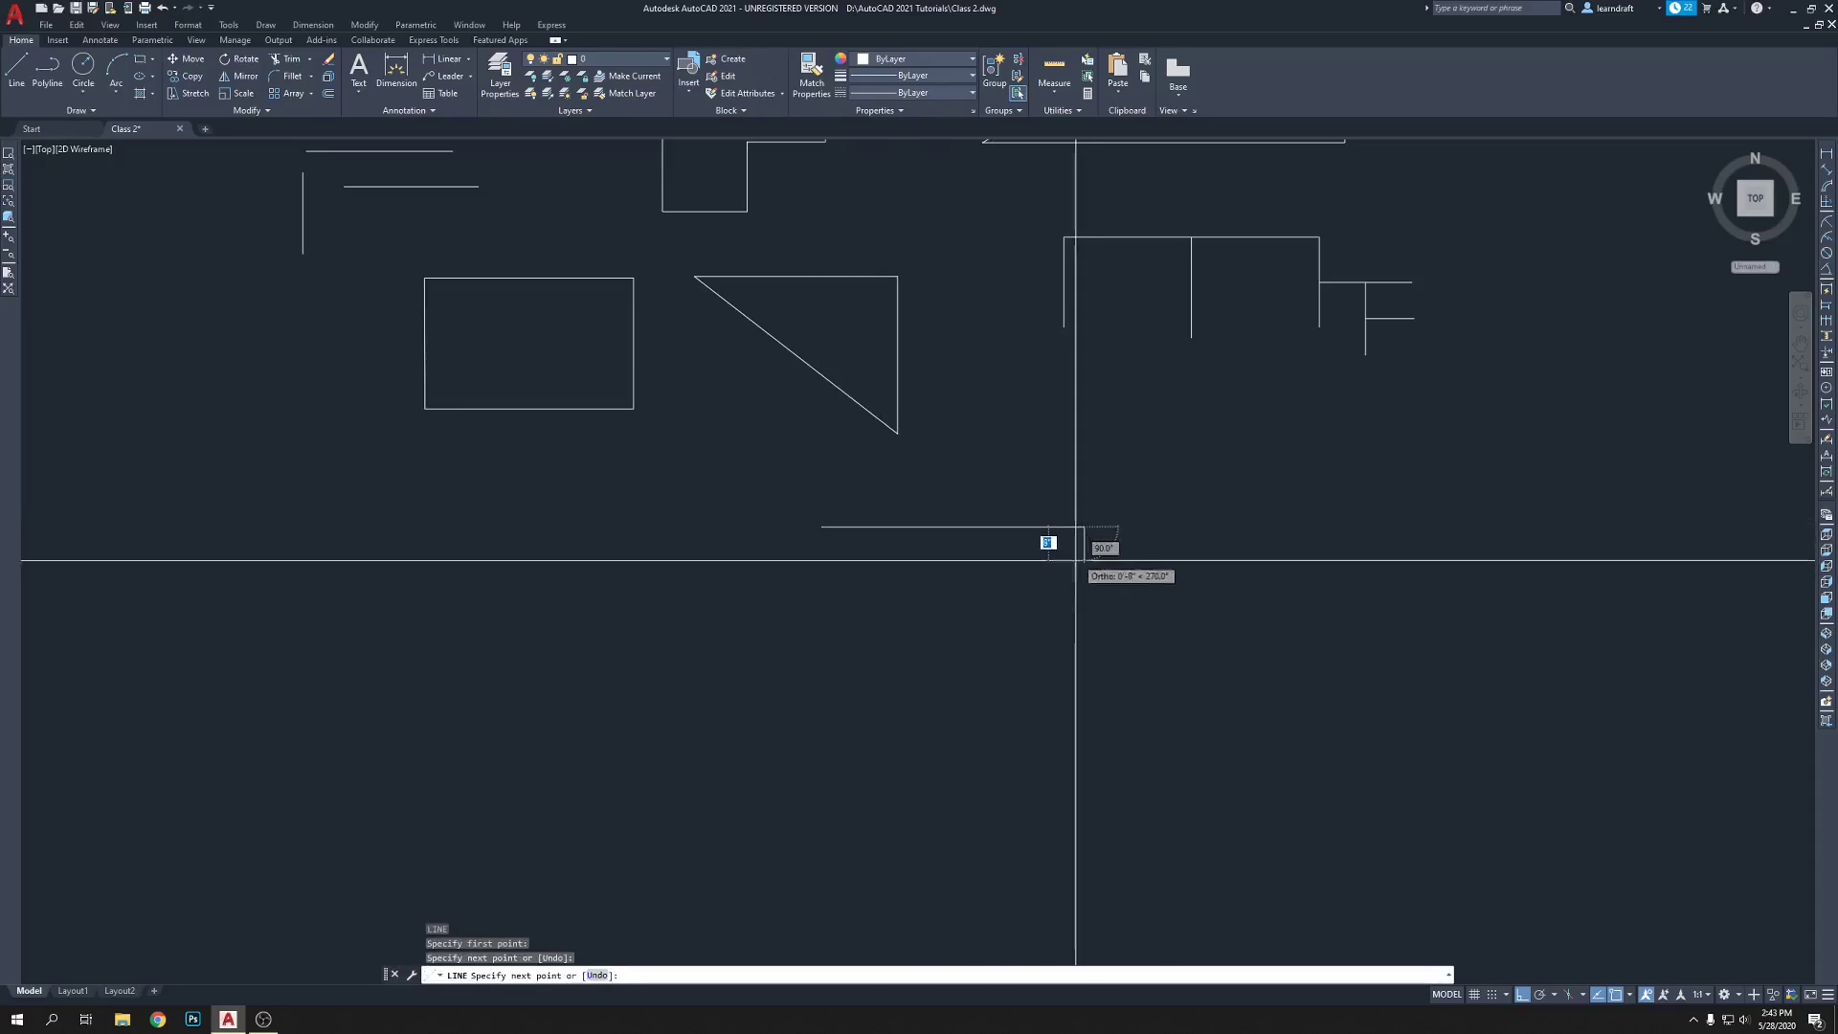
pyautogui.click(1081, 689)
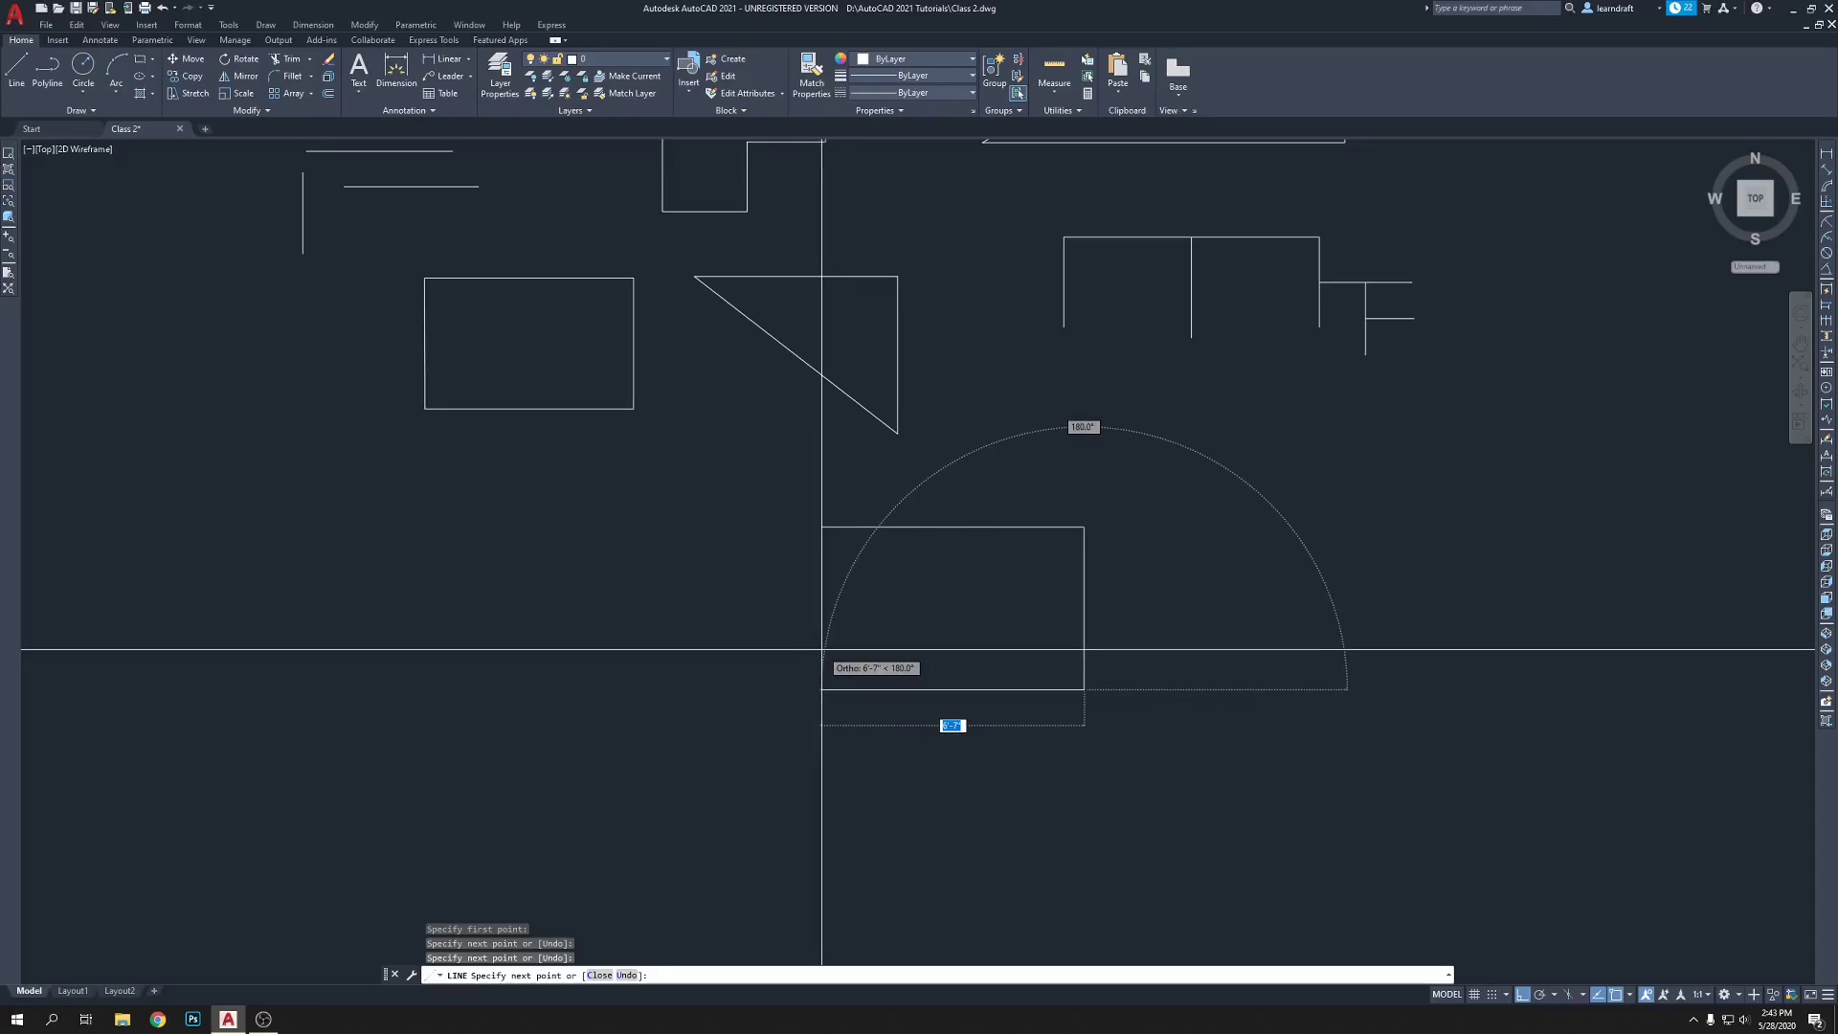
# - Draw the rectangle's bottom side about 6'-7" leftward, aligned under its starting point, and finish the outline with Close
pyautogui.scroll(3, 821, 650)
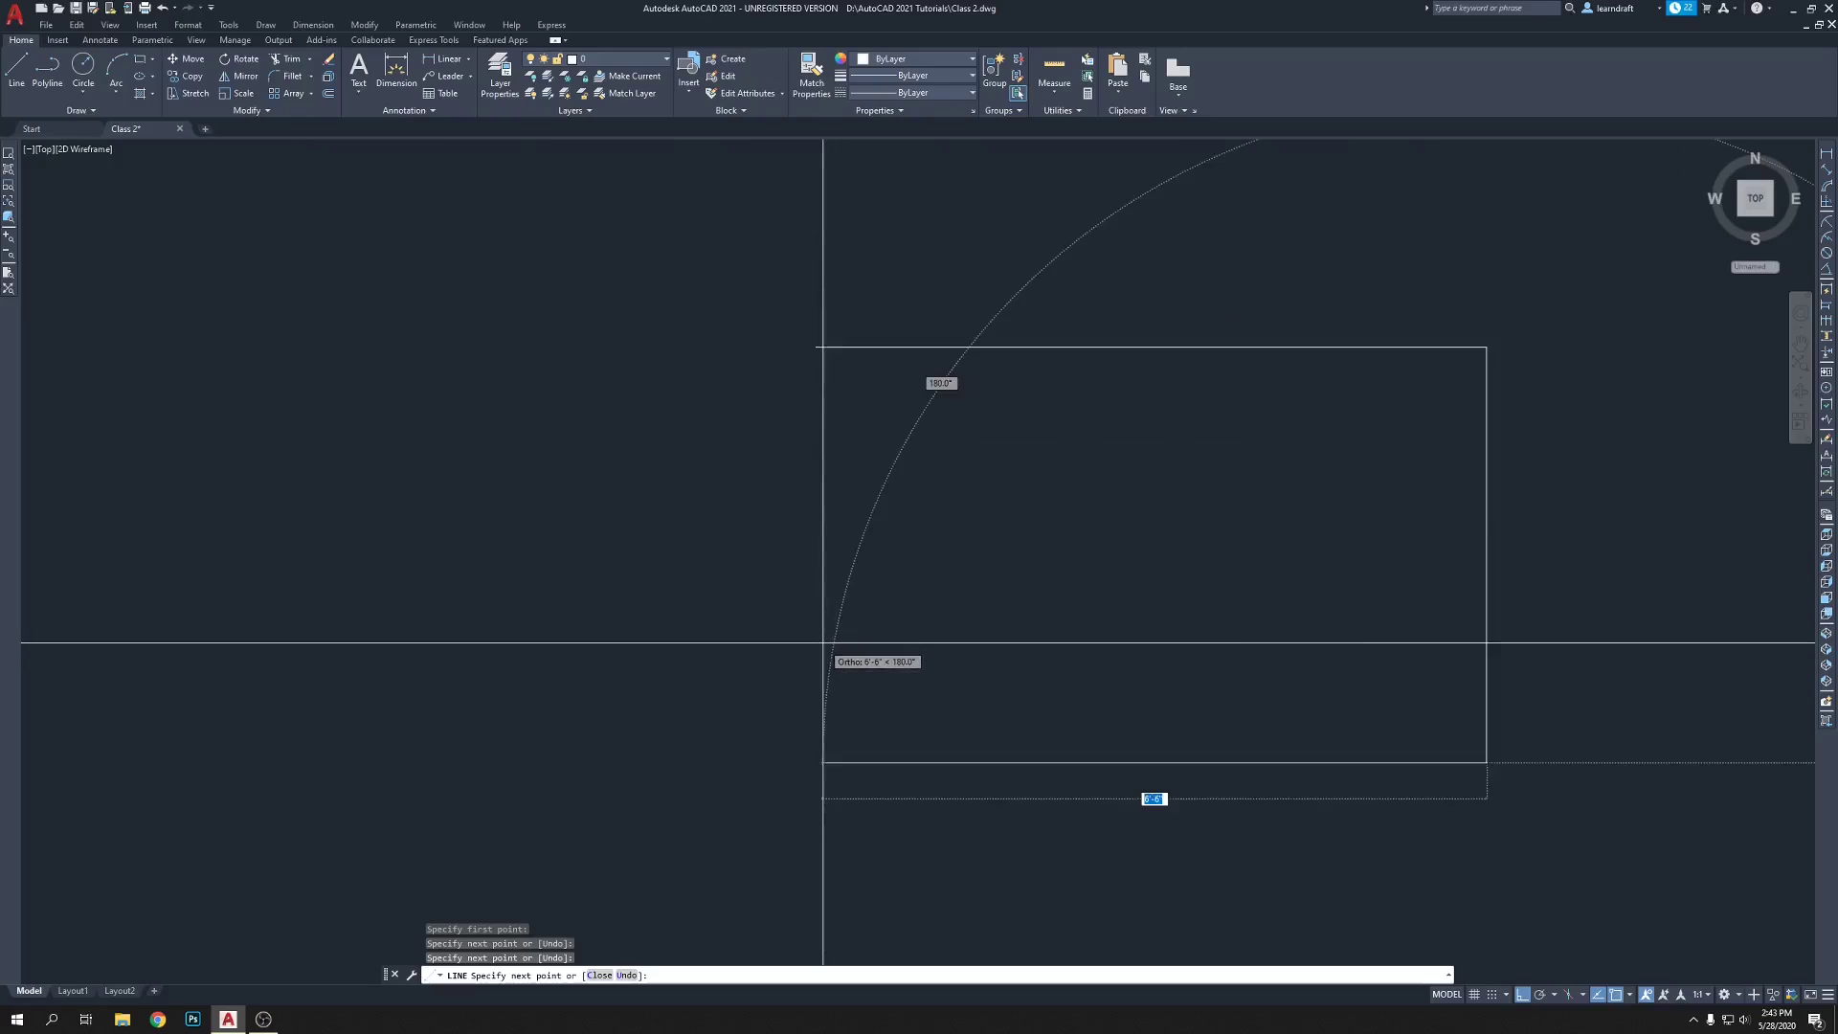
pyautogui.scroll(-4, 823, 638)
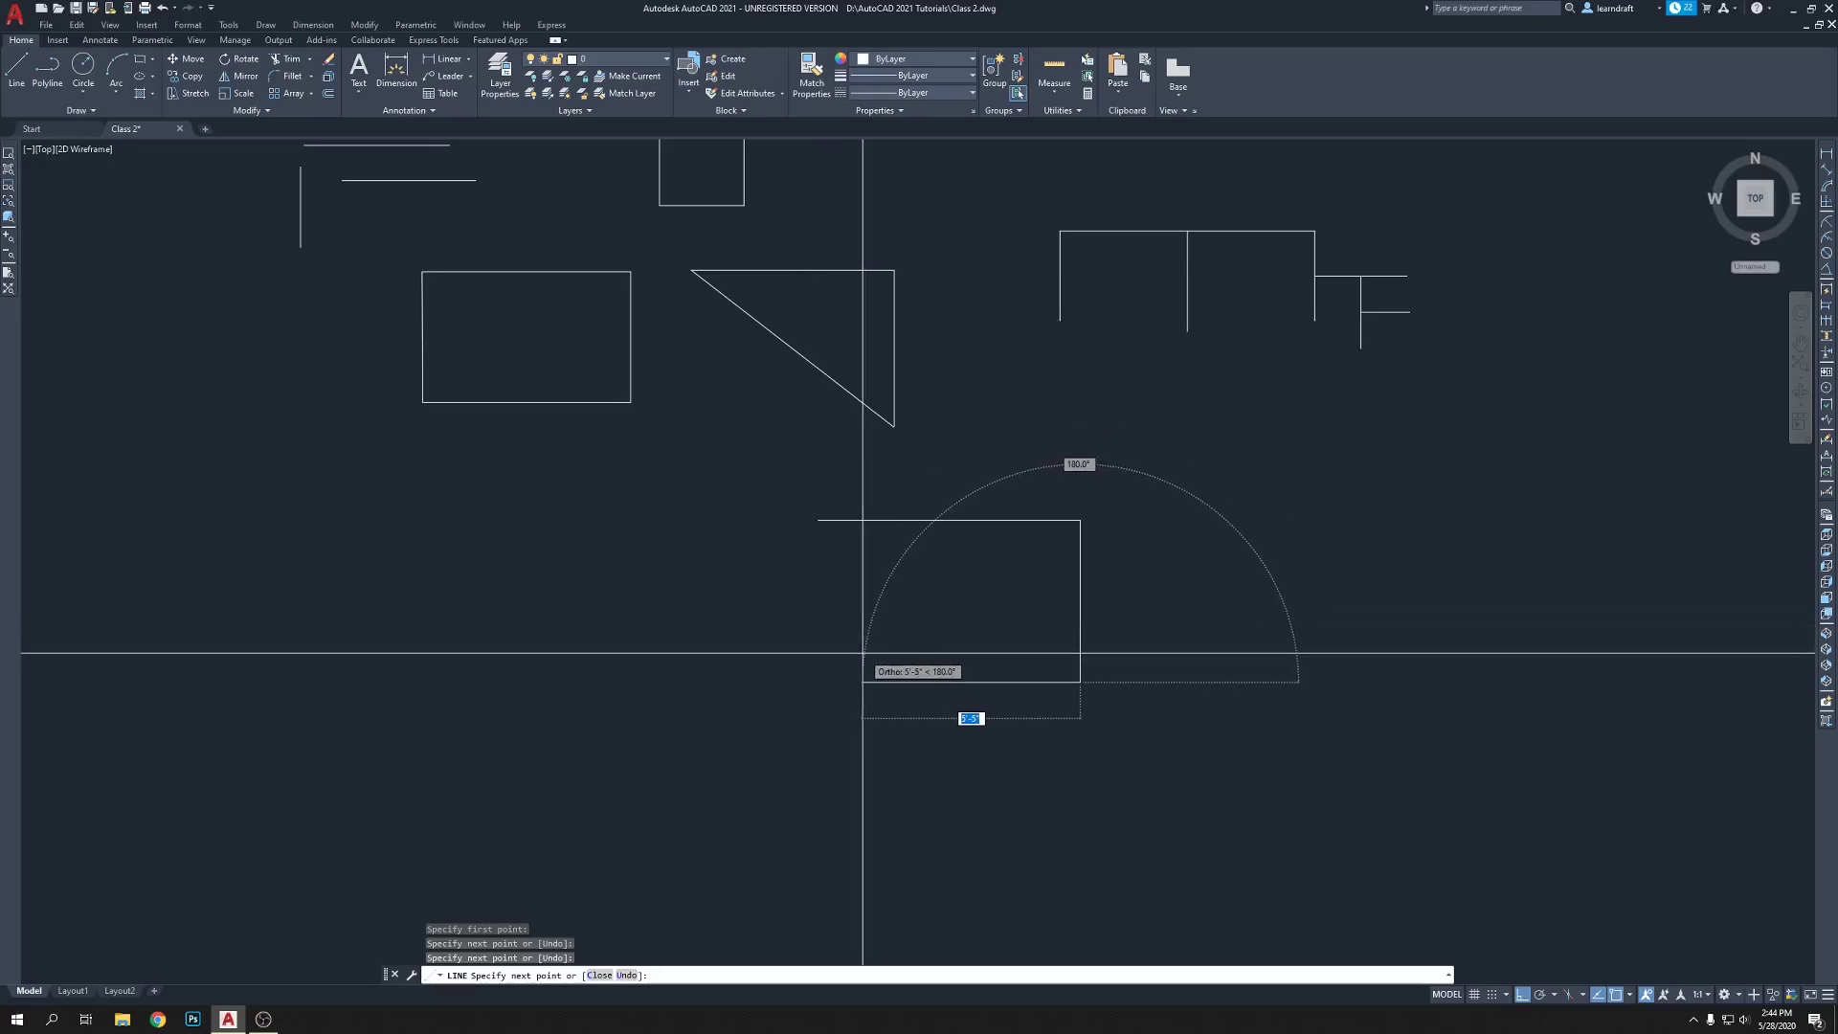
pyautogui.moveTo(862, 653)
pyautogui.mouseDown(button='middle')
pyautogui.moveTo(792, 722)
pyautogui.moveTo(709, 746)
pyautogui.moveTo(865, 636)
pyautogui.moveTo(843, 675)
pyautogui.mouseUp(button='middle')
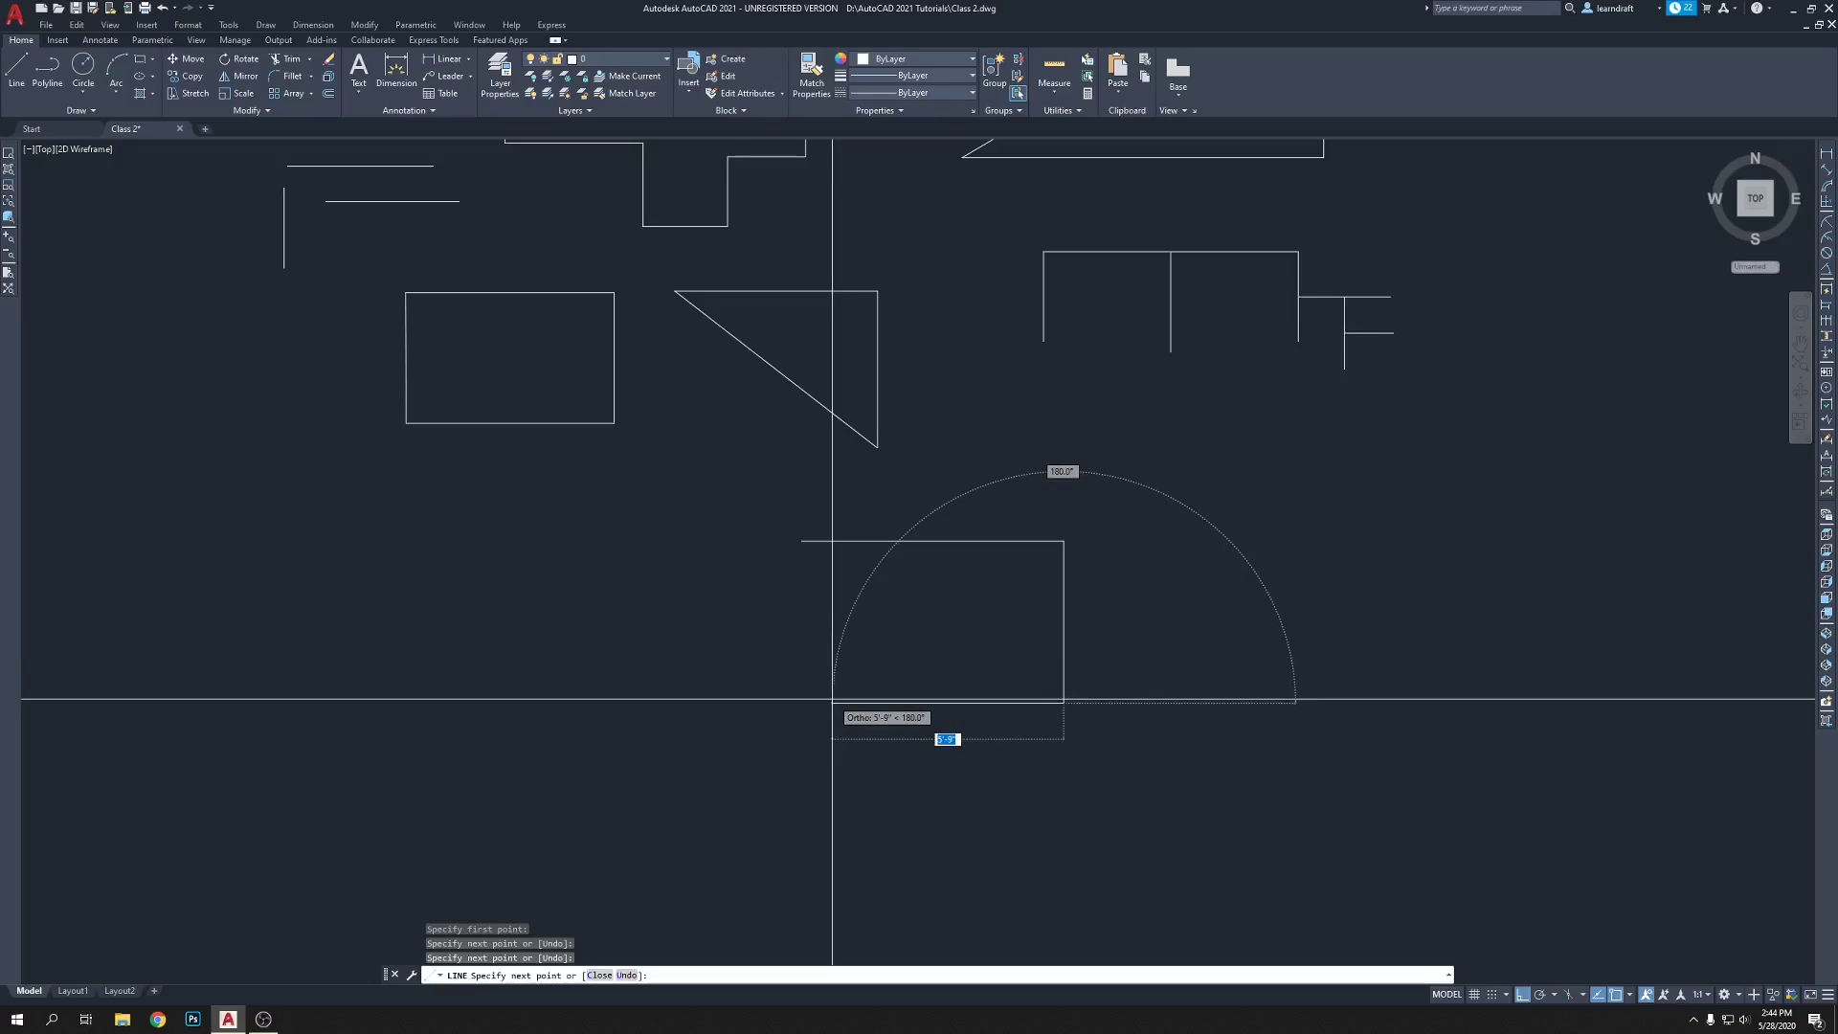
pyautogui.moveTo(832, 699)
pyautogui.mouseDown(button='middle')
pyautogui.moveTo(869, 711)
pyautogui.moveTo(751, 804)
pyautogui.moveTo(1222, 772)
pyautogui.moveTo(608, 595)
pyautogui.moveTo(623, 756)
pyautogui.moveTo(860, 704)
pyautogui.mouseUp(button='middle')
pyautogui.scroll(5, 838, 725)
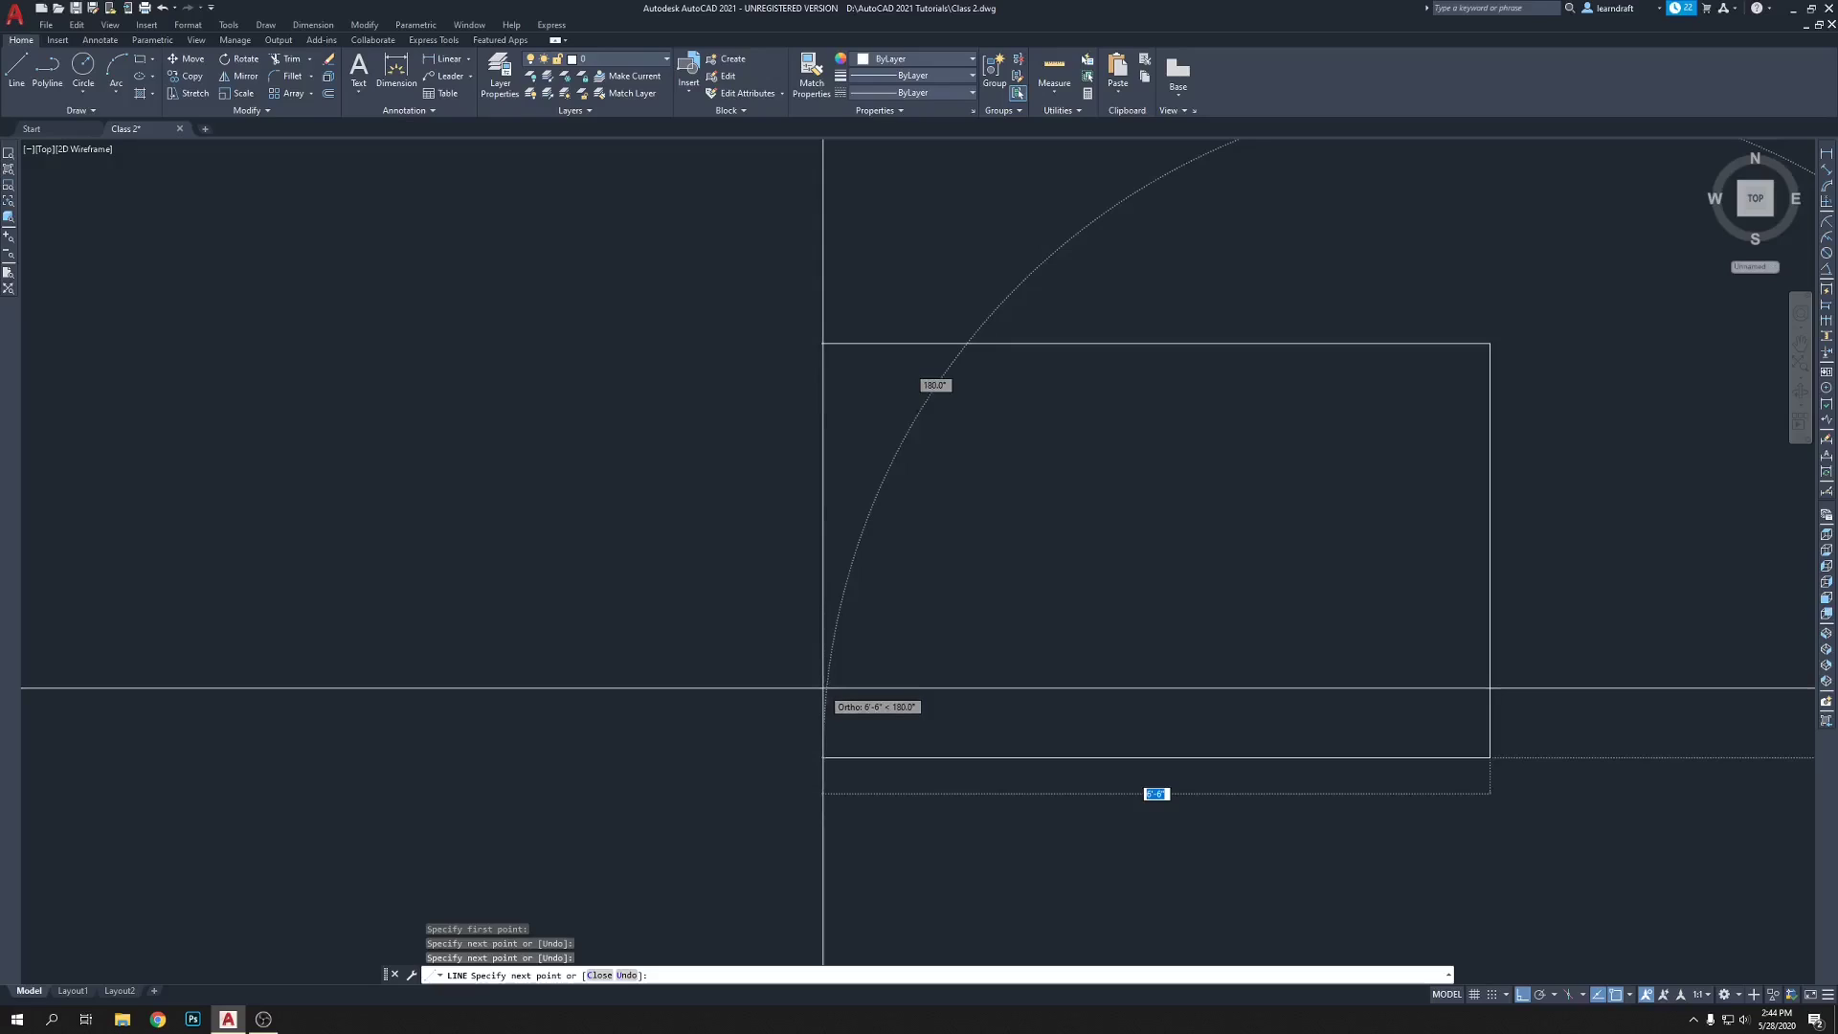
pyautogui.scroll(-8, 822, 686)
pyautogui.scroll(-2, 822, 689)
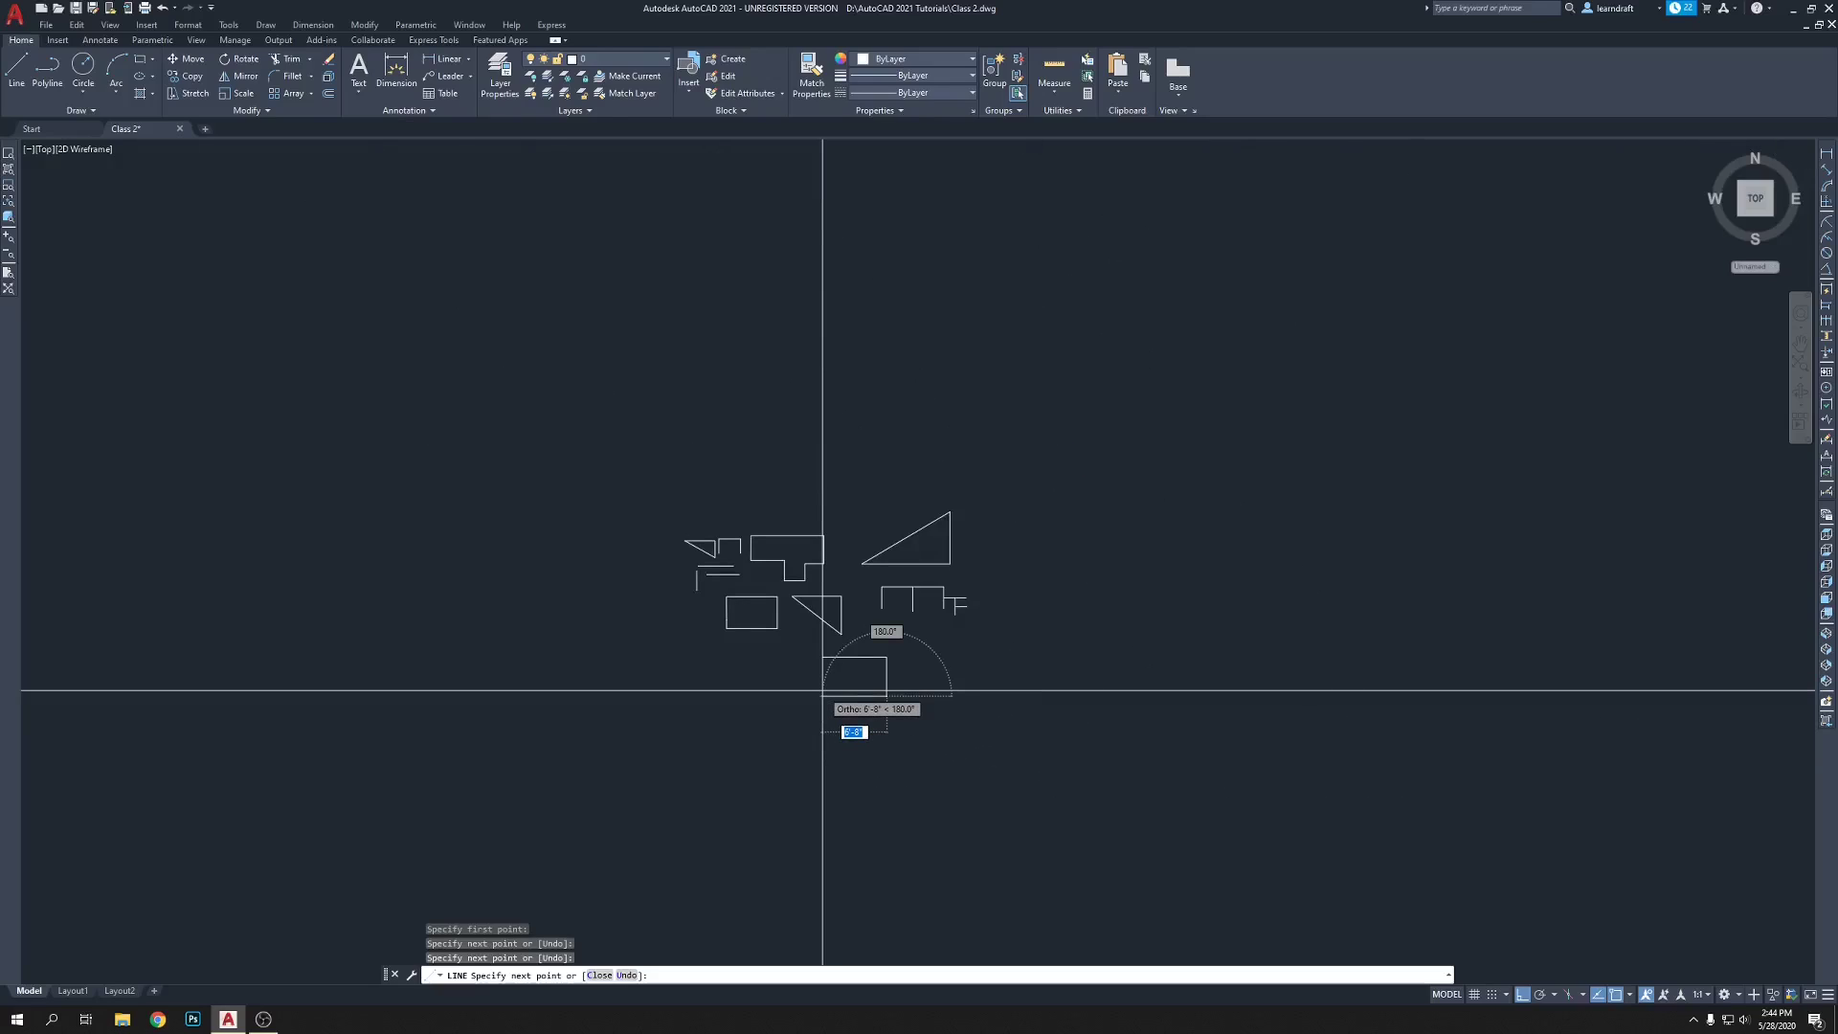
pyautogui.scroll(6, 822, 689)
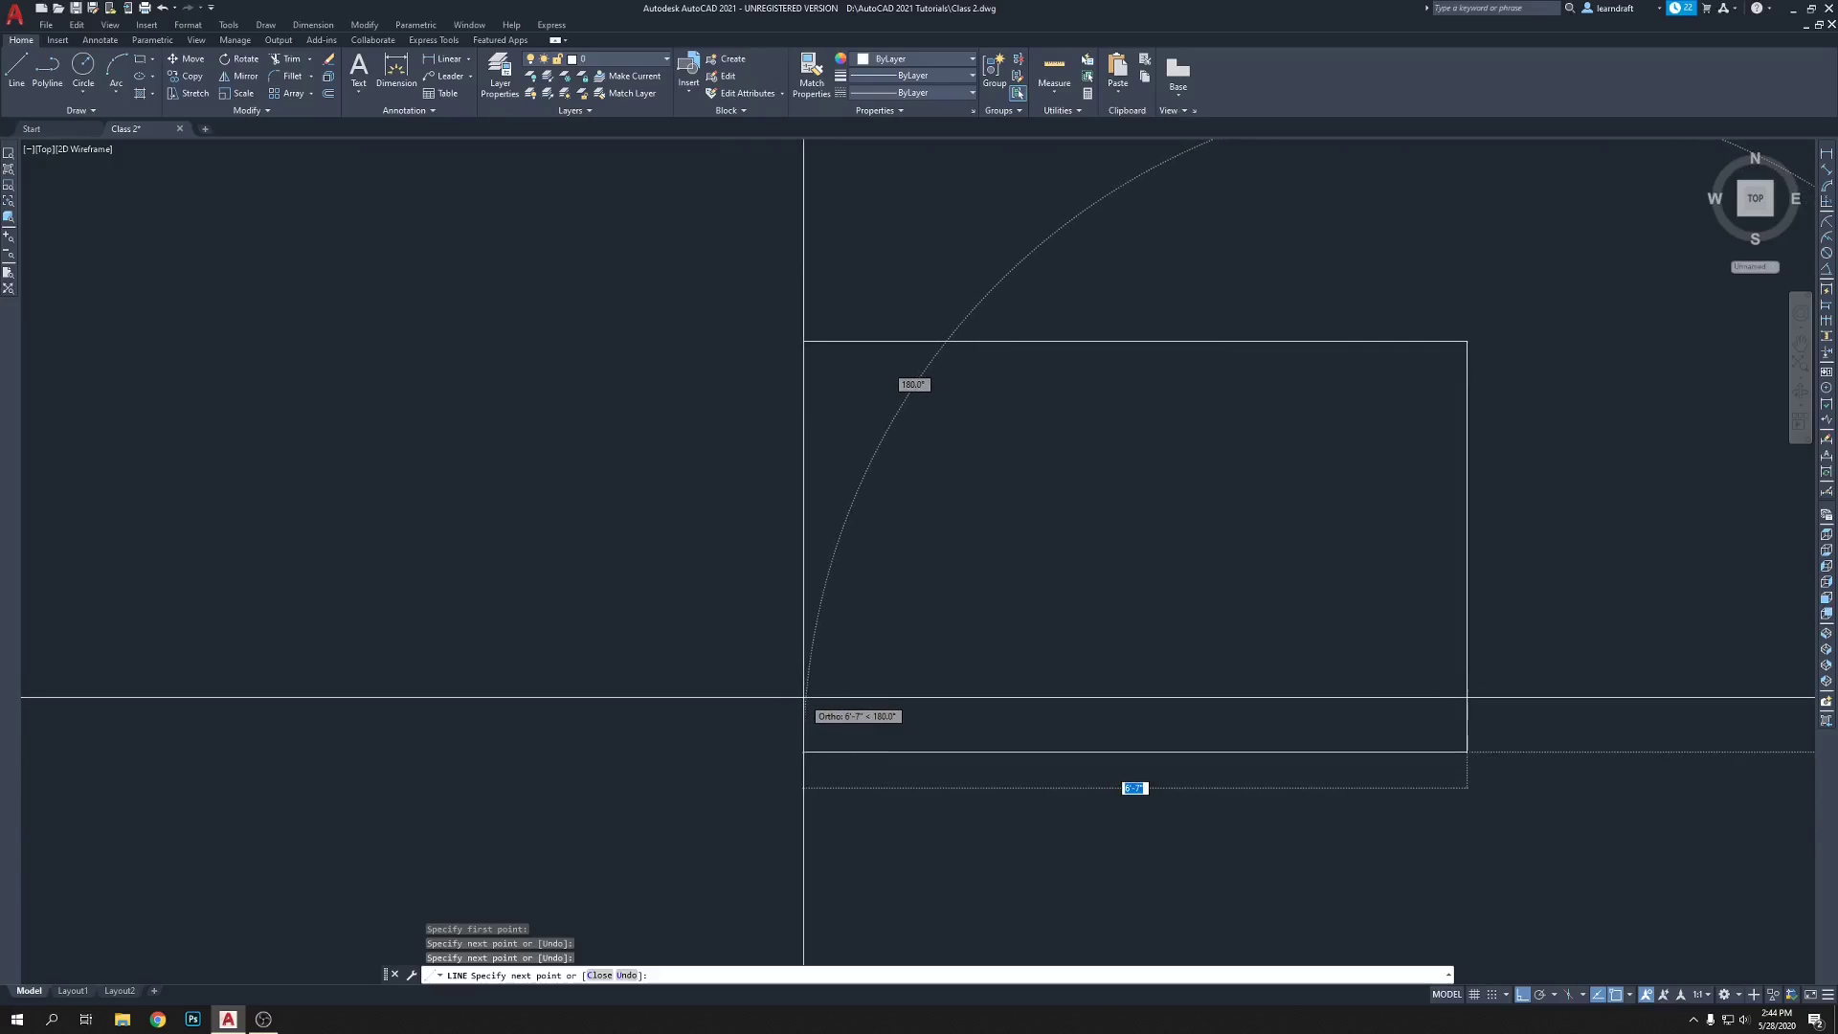
pyautogui.click(803, 699)
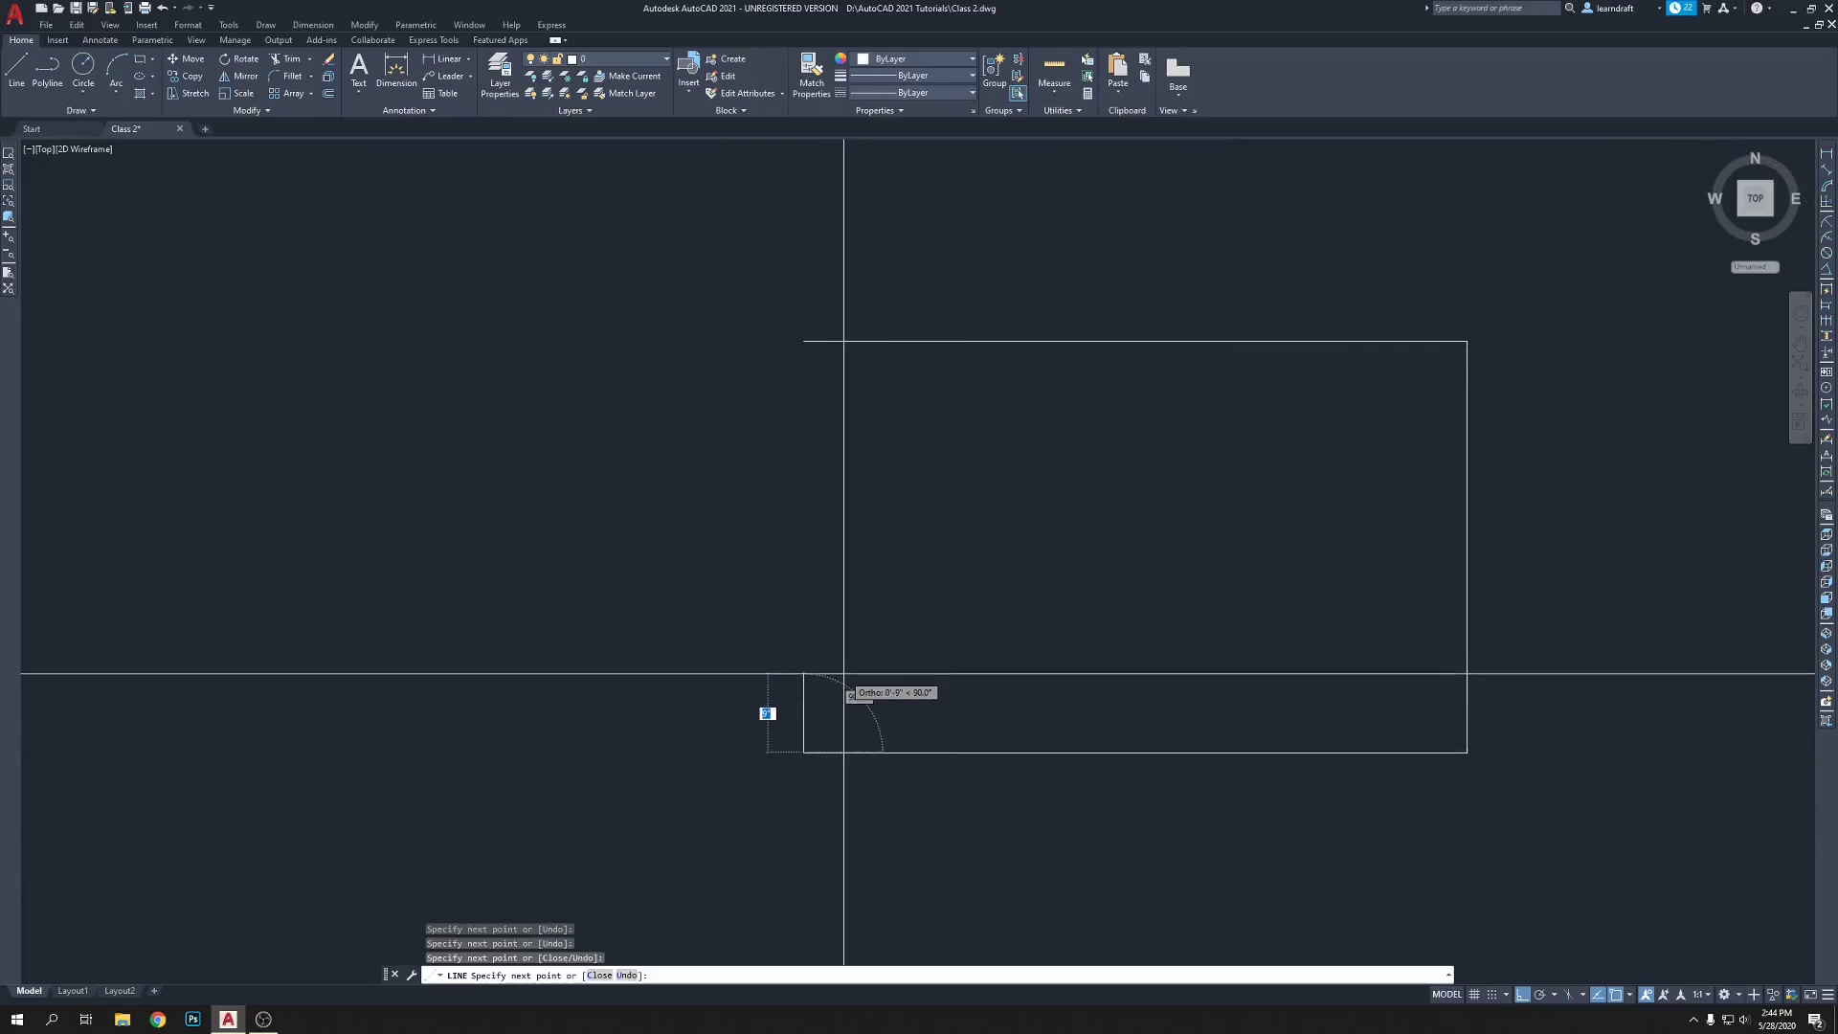
pyautogui.write('c')
pyautogui.press('Return')
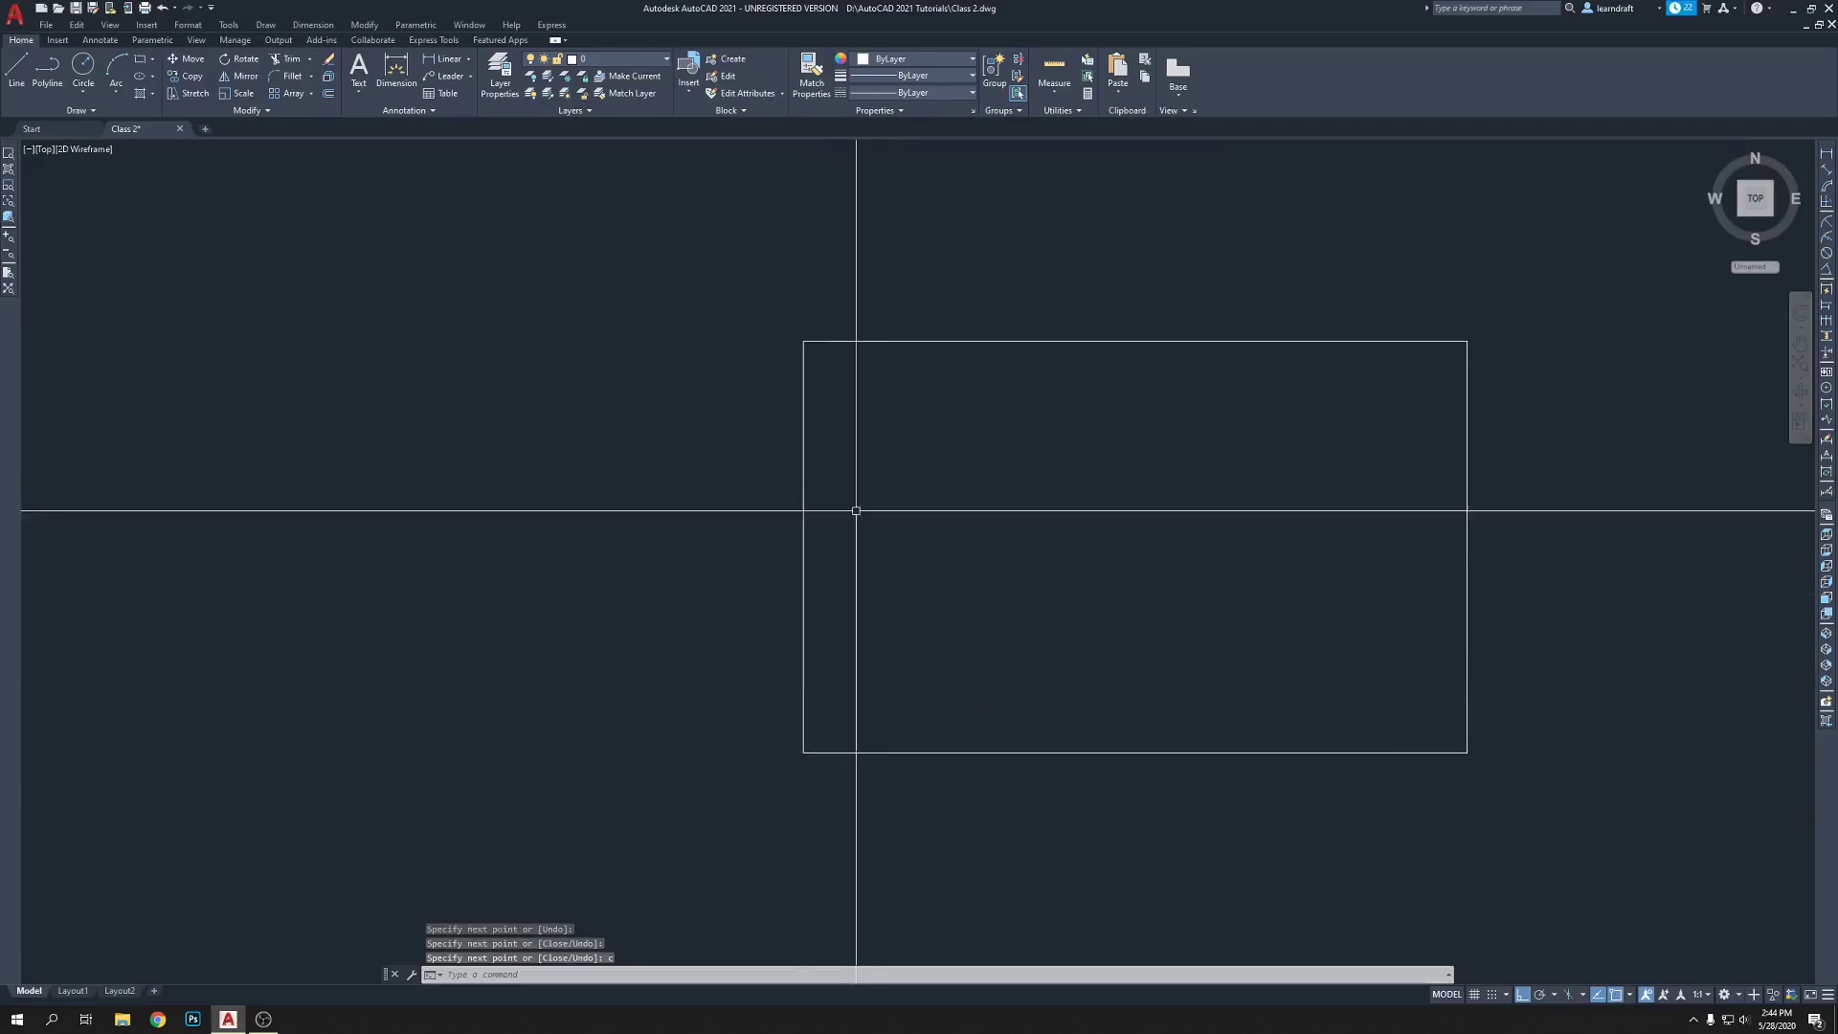
# - Draw a tall rectangle with the Line command to the right of the lower rectangle and finish the outline with Close
pyautogui.scroll(-4, 849, 508)
pyautogui.moveTo(936, 474); pyautogui.dragTo(828, 480, button='middle')
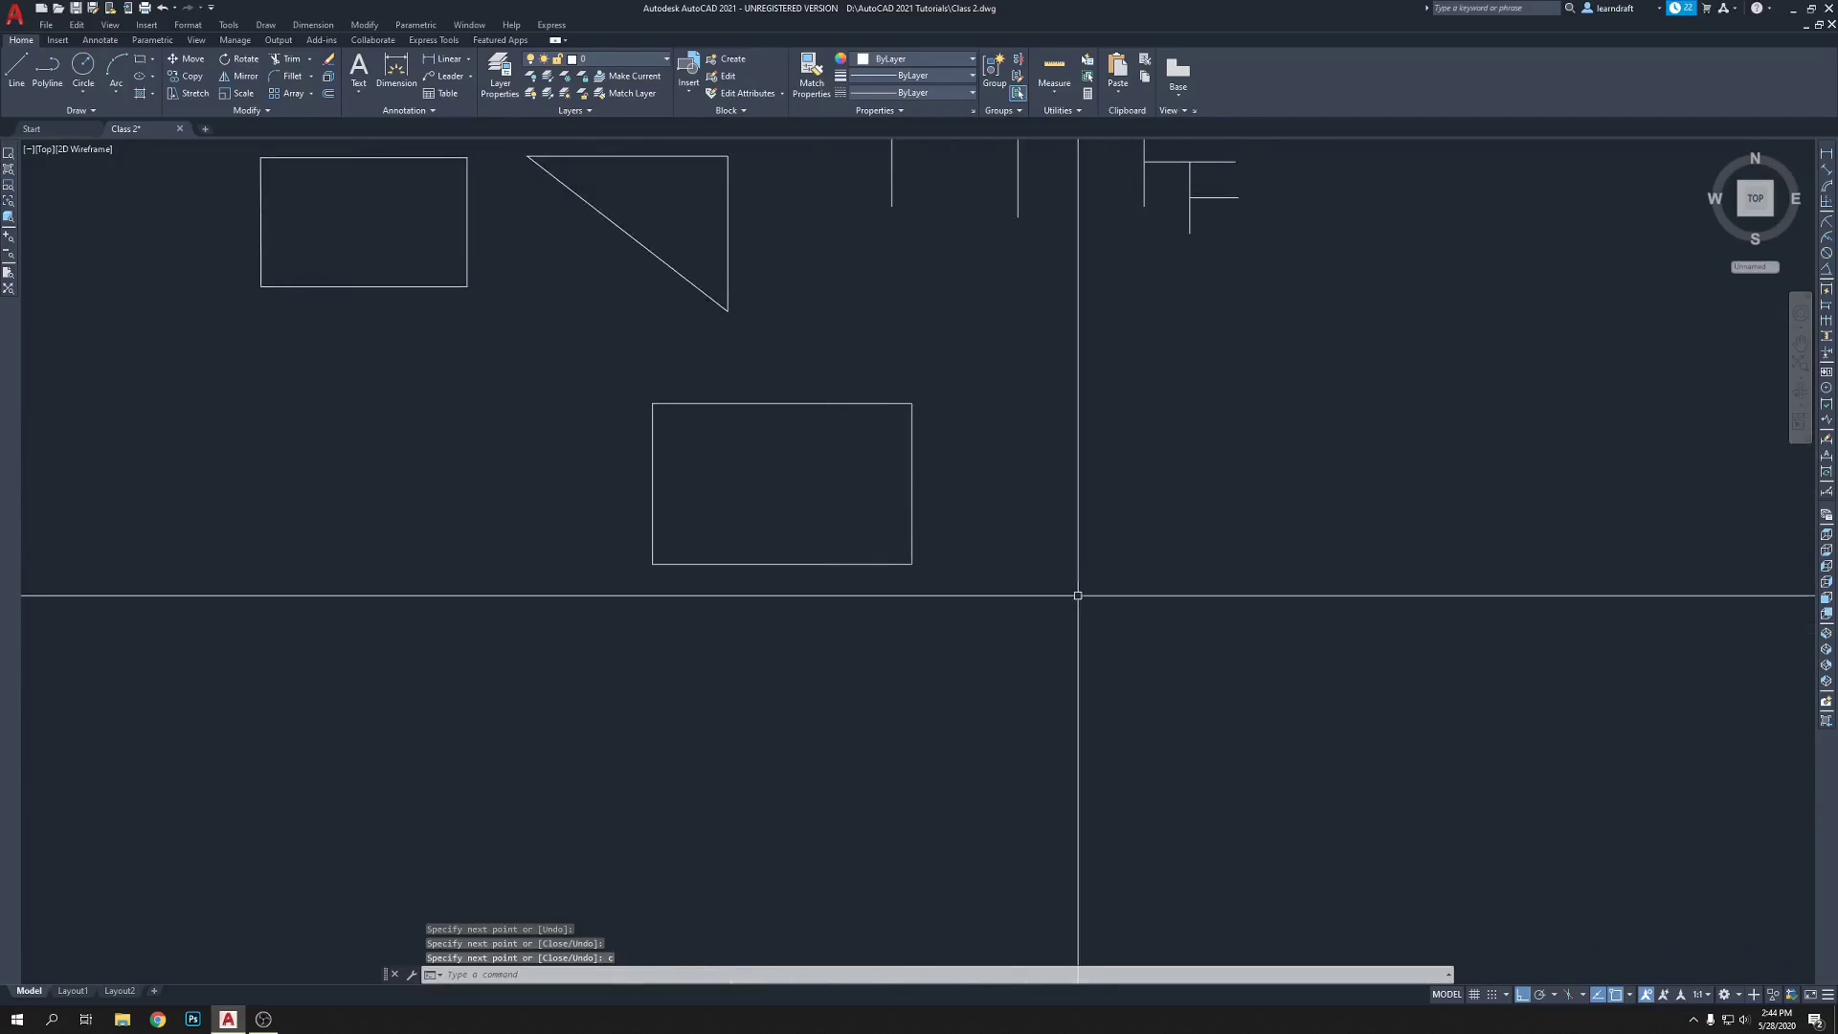
pyautogui.moveTo(1007, 601)
pyautogui.mouseDown(button='middle')
pyautogui.moveTo(844, 554)
pyautogui.moveTo(928, 587)
pyautogui.mouseUp(button='middle')
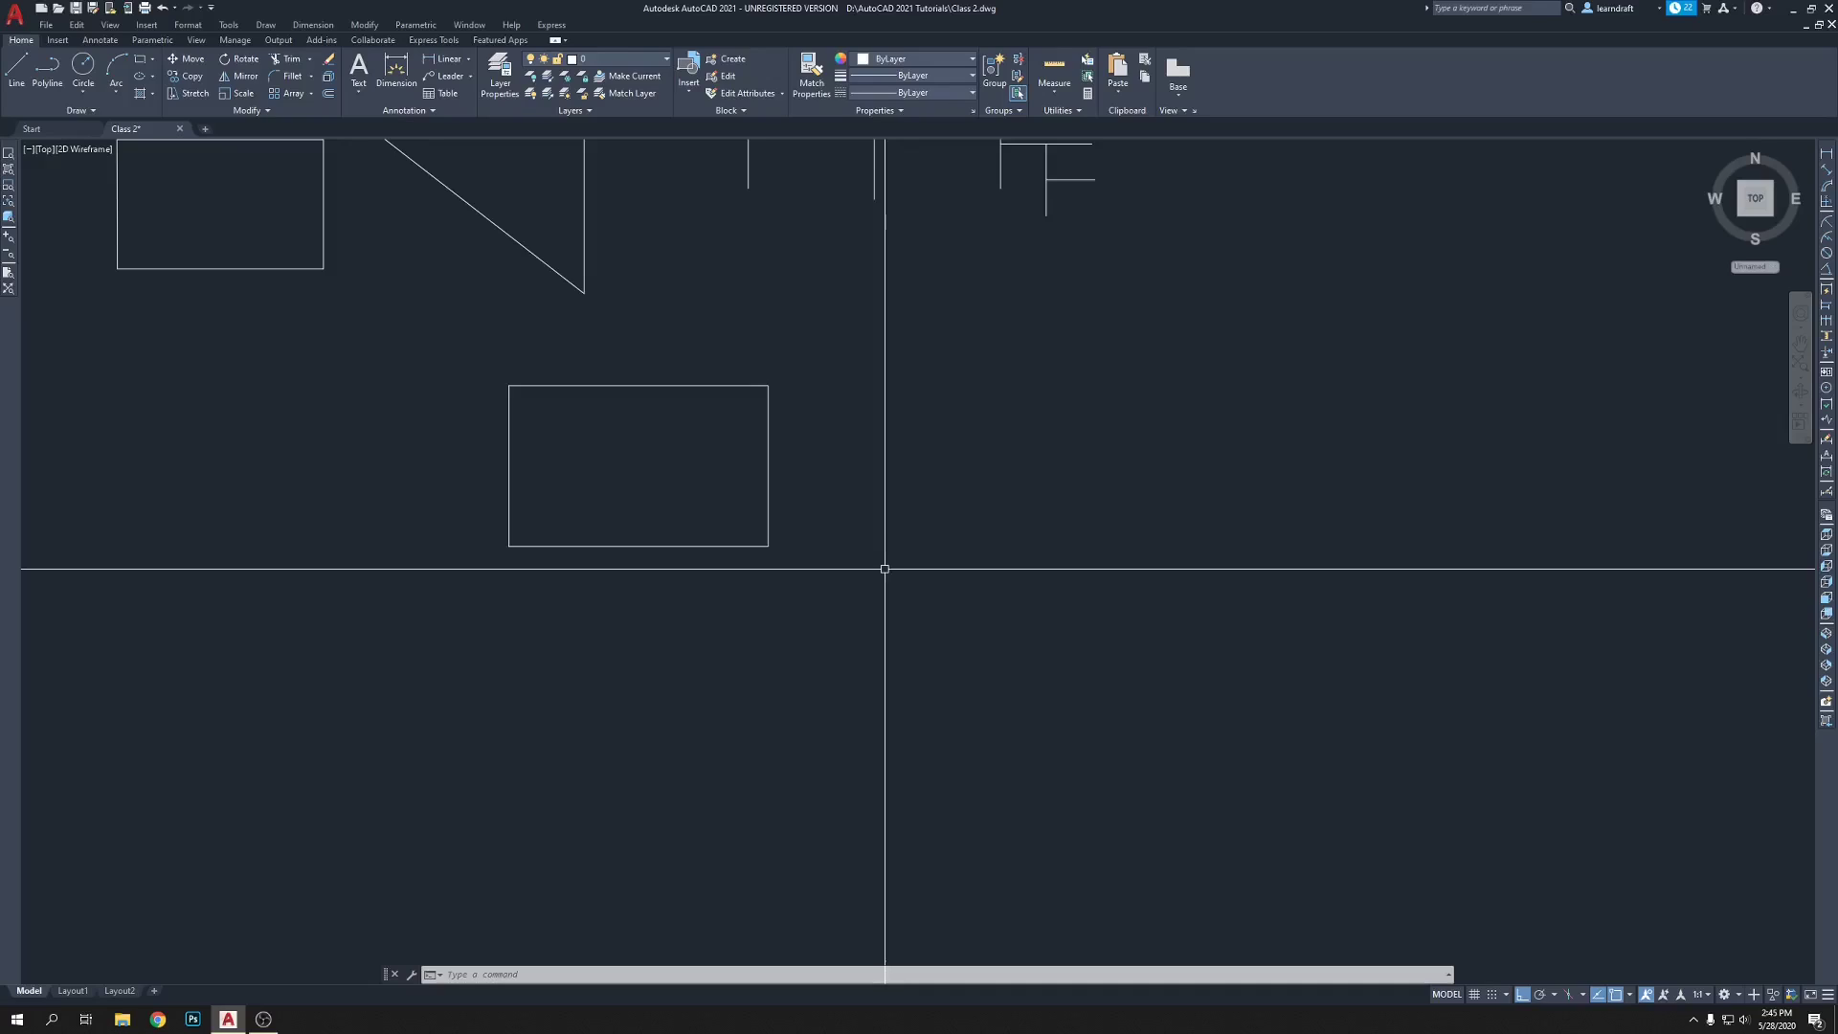
pyautogui.write('l')
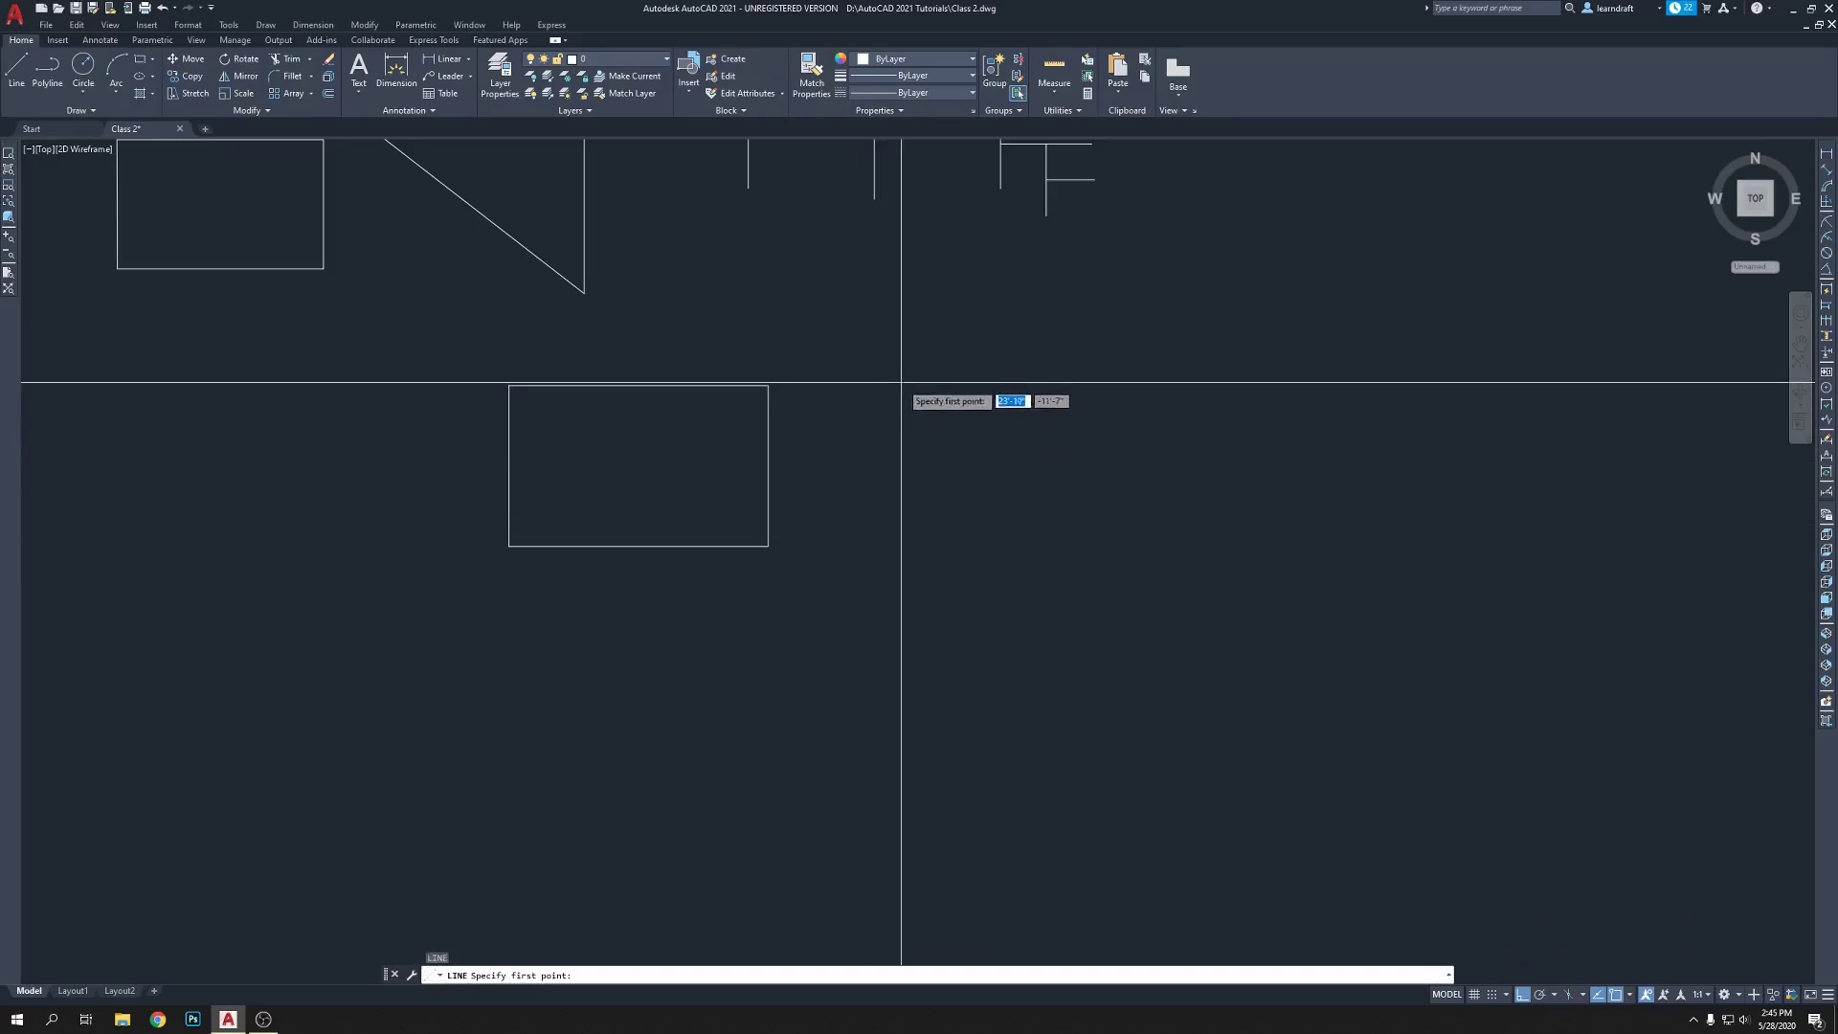
pyautogui.press('Return')
pyautogui.click(891, 383)
pyautogui.click(1084, 382)
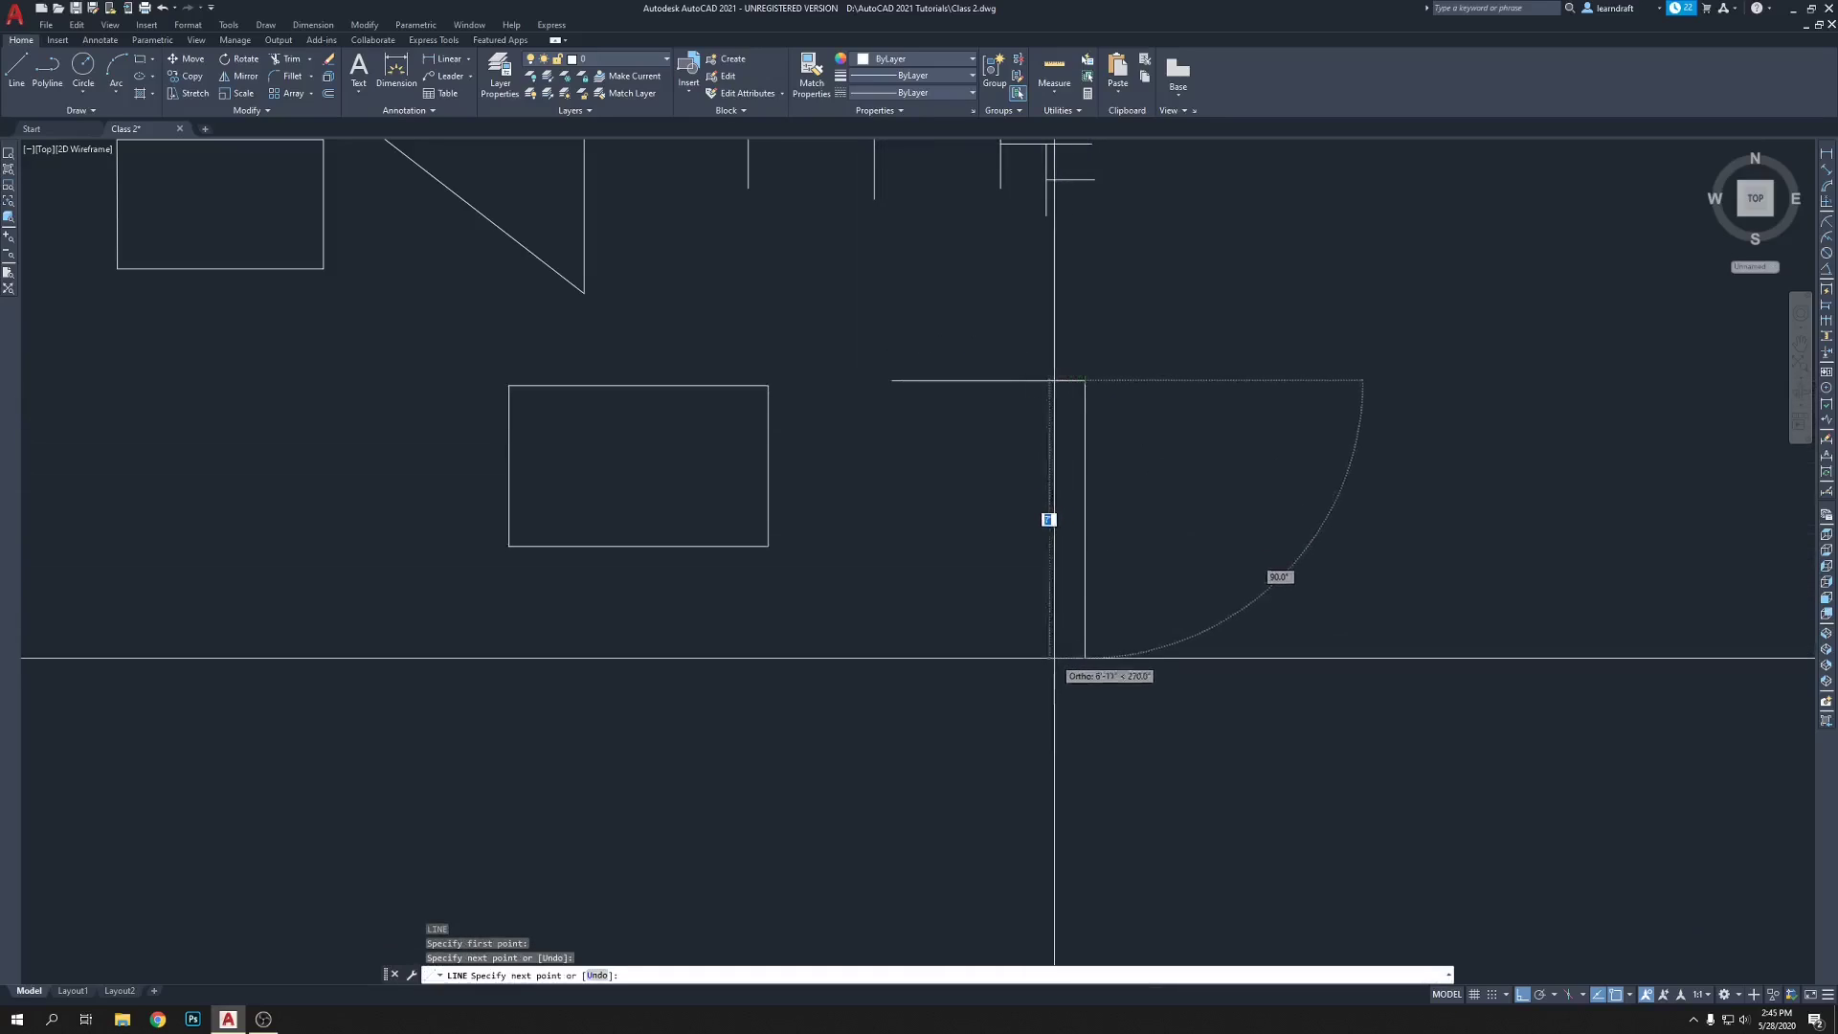
pyautogui.click(1079, 683)
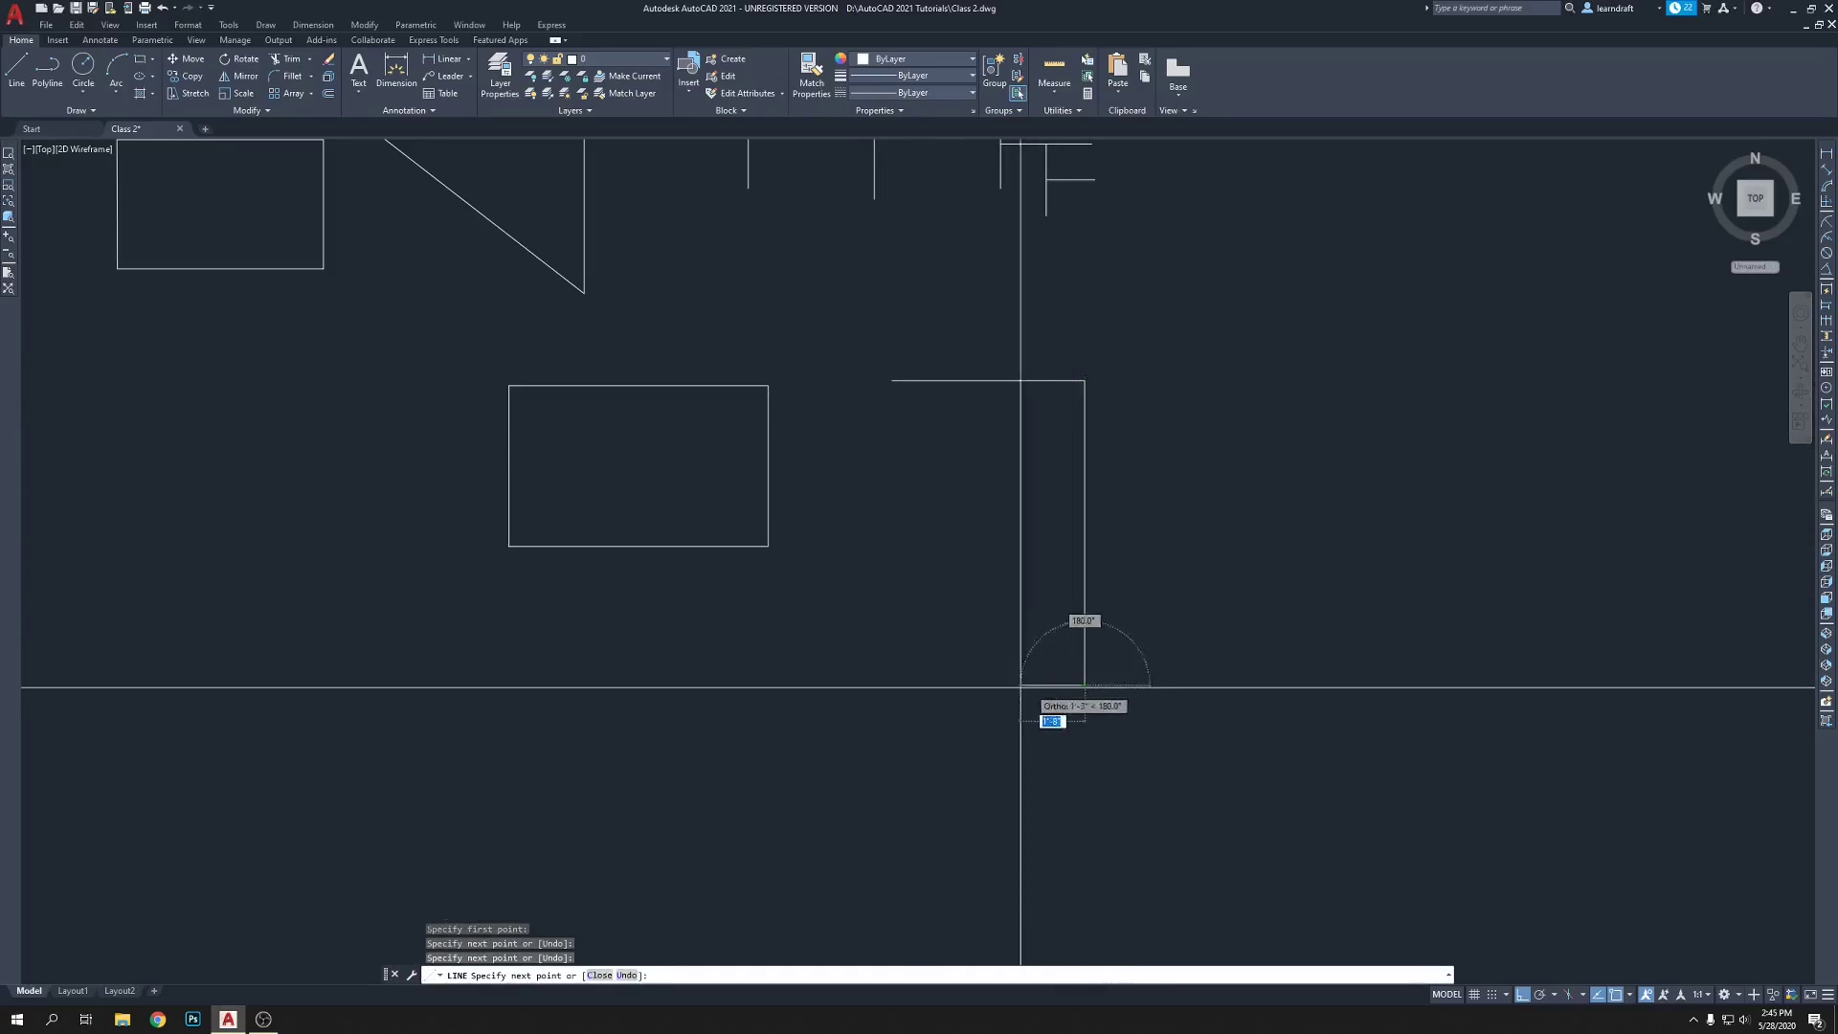
pyautogui.click(893, 683)
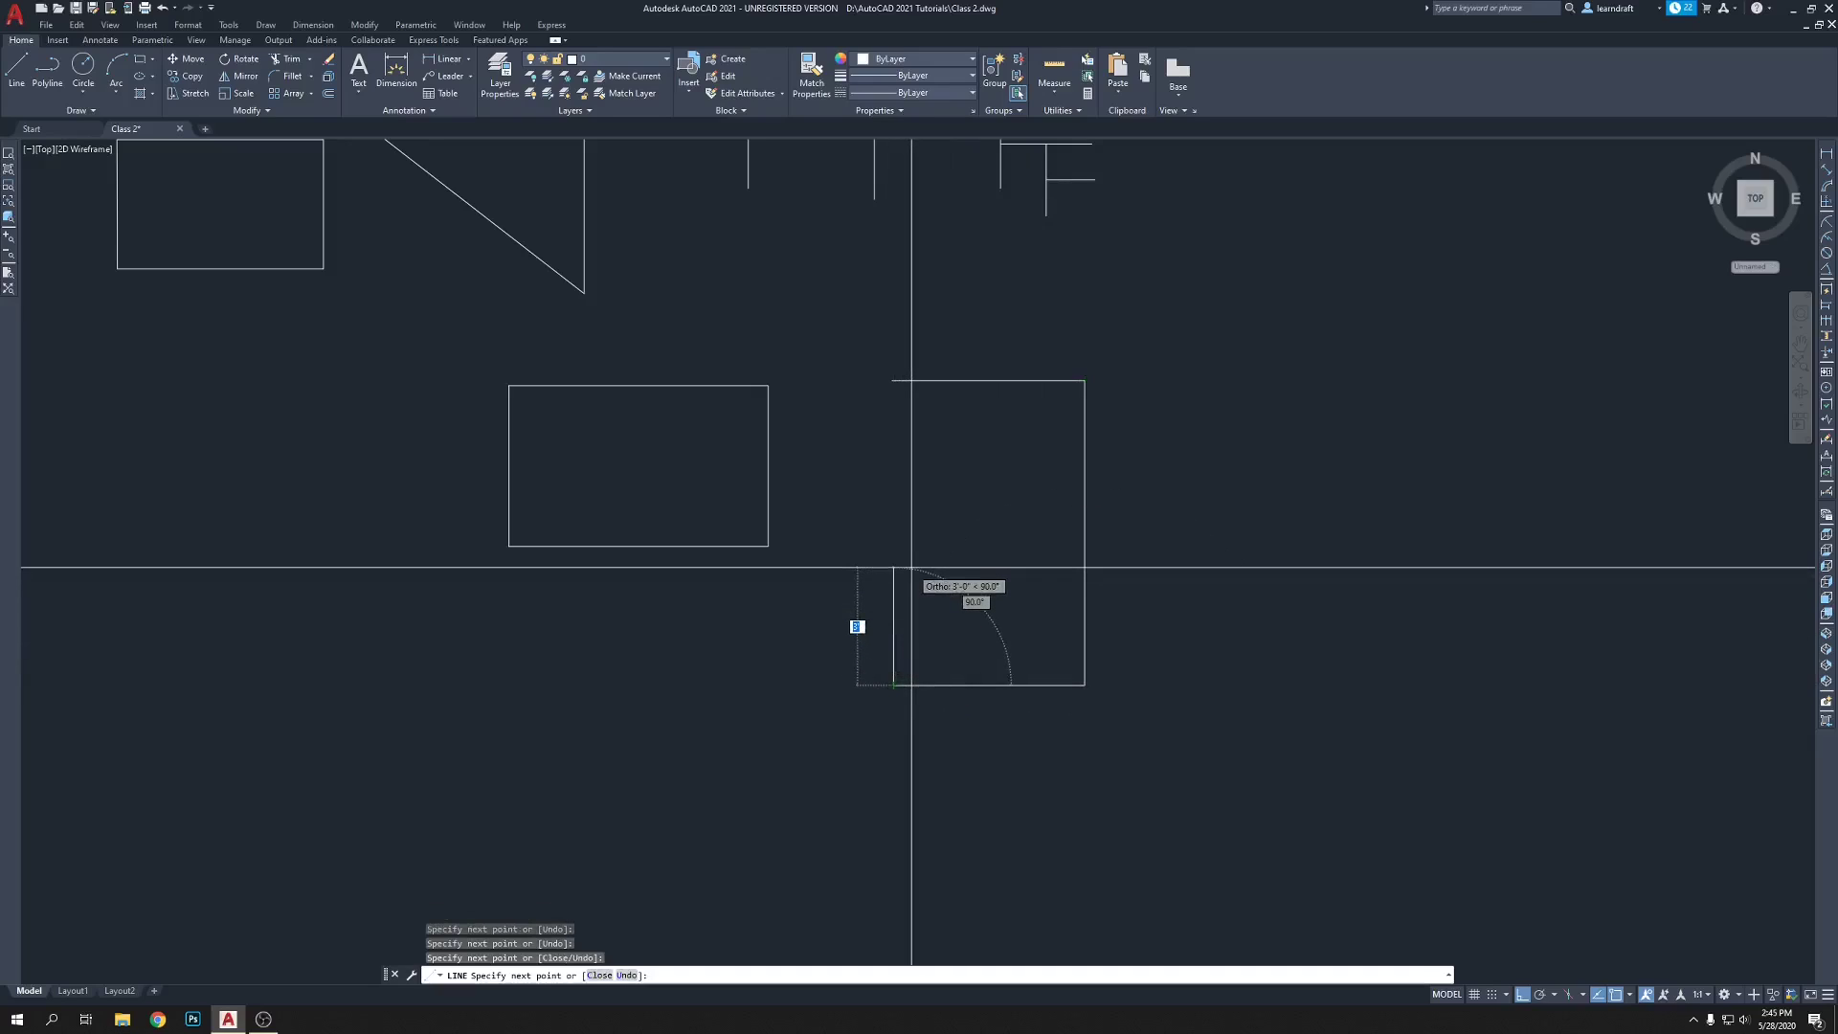
pyautogui.write('c')
pyautogui.press('Return')
# - Draw another tall rectangle about 4'-9" wide to the right of the previous one, ending the last line on its starting endpoint
pyautogui.moveTo(1139, 669); pyautogui.dragTo(944, 631, button='middle')
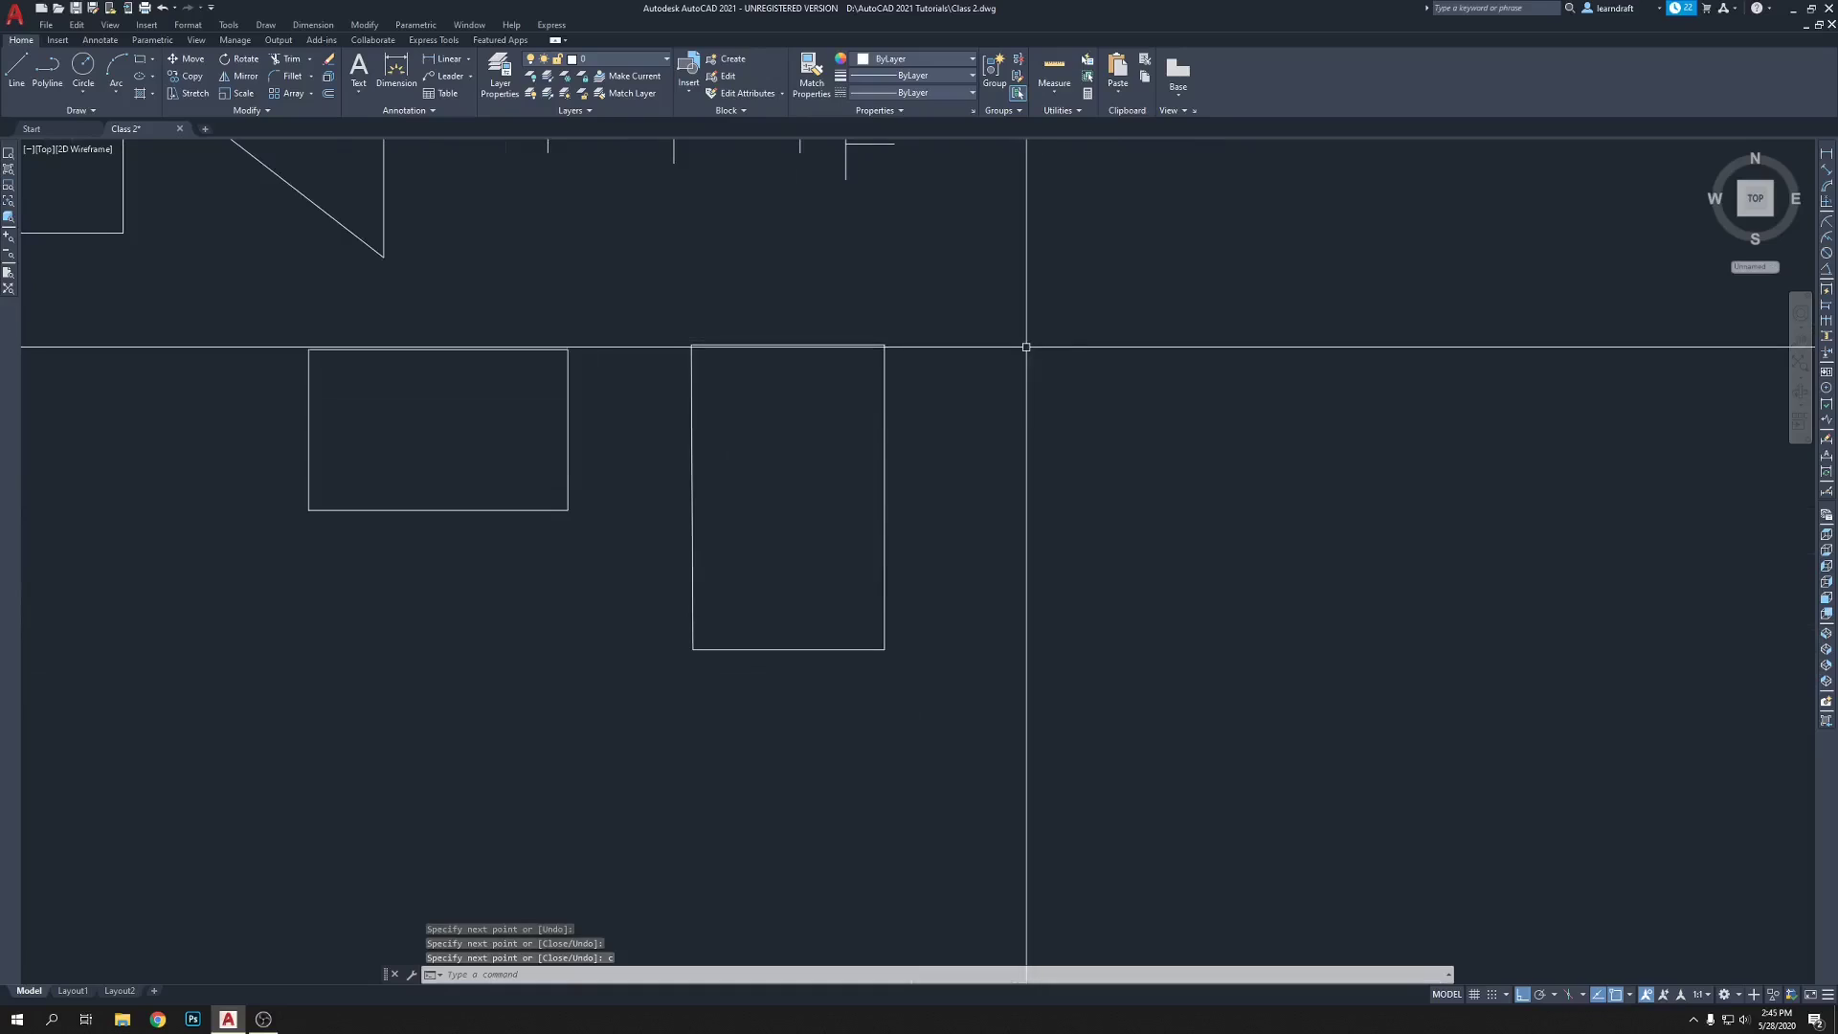
pyautogui.press('Return')
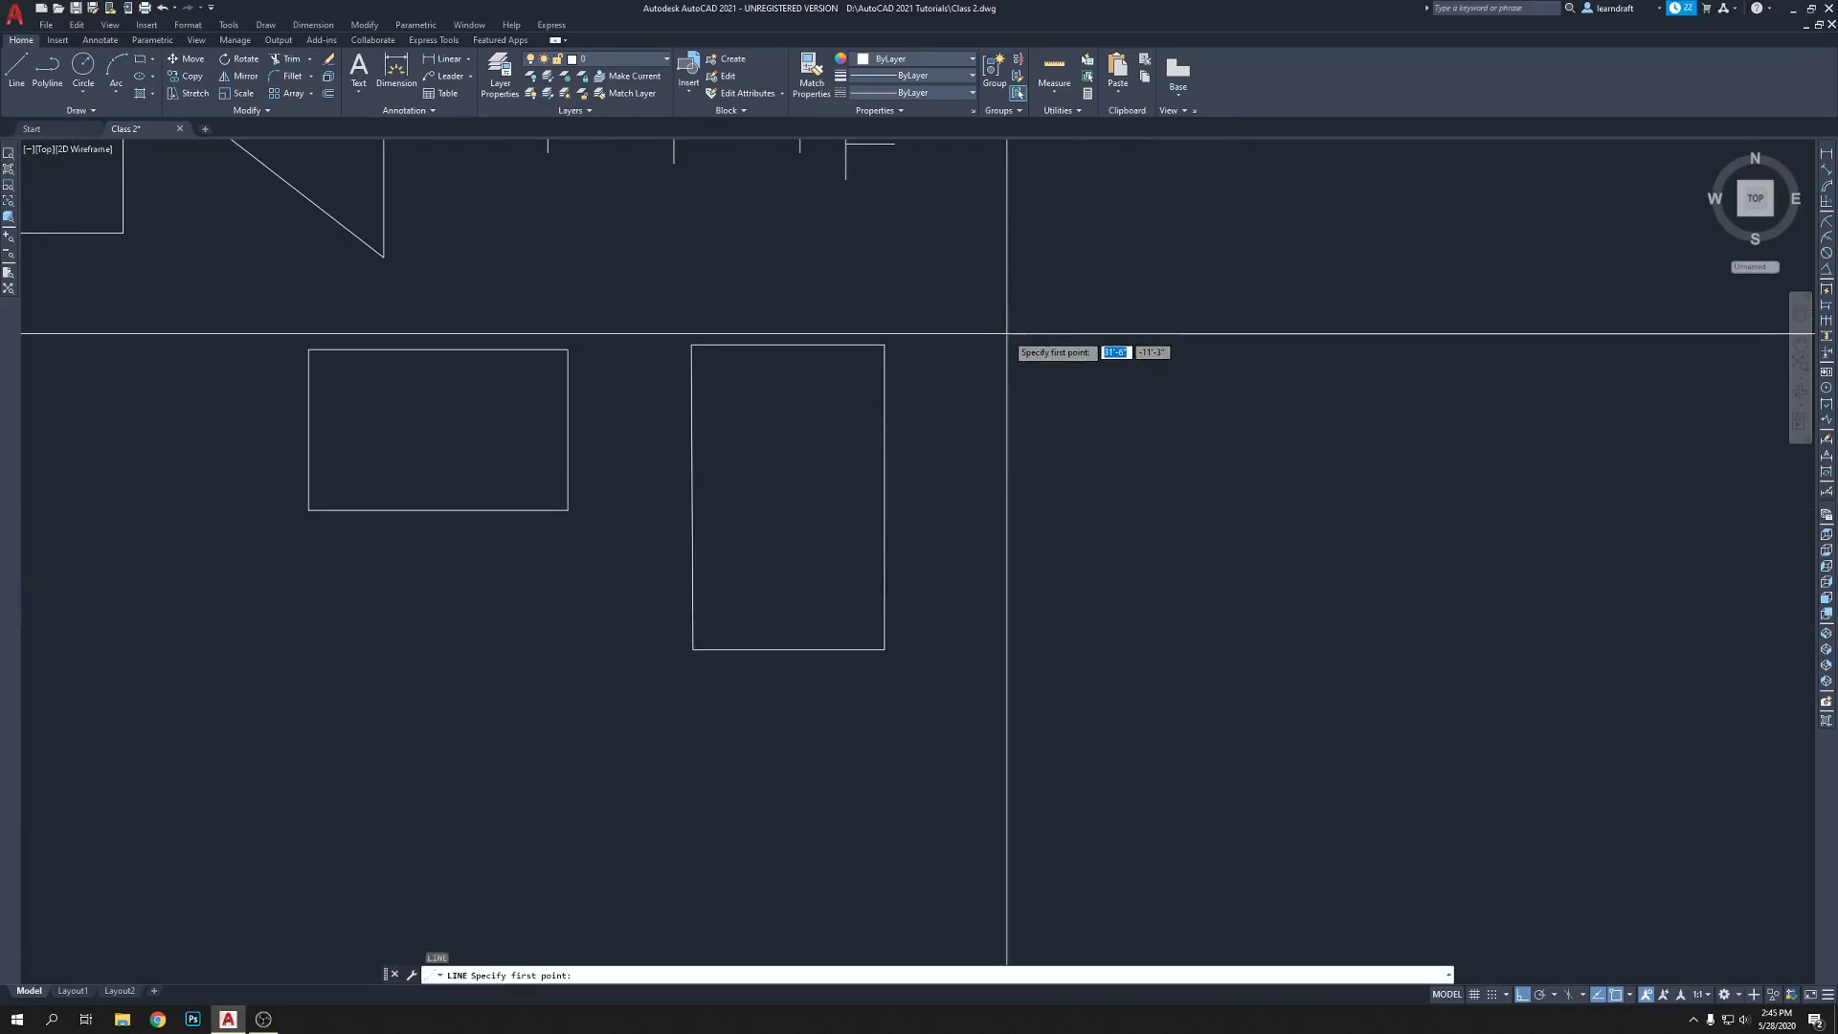
pyautogui.click(1010, 345)
pyautogui.click(1197, 345)
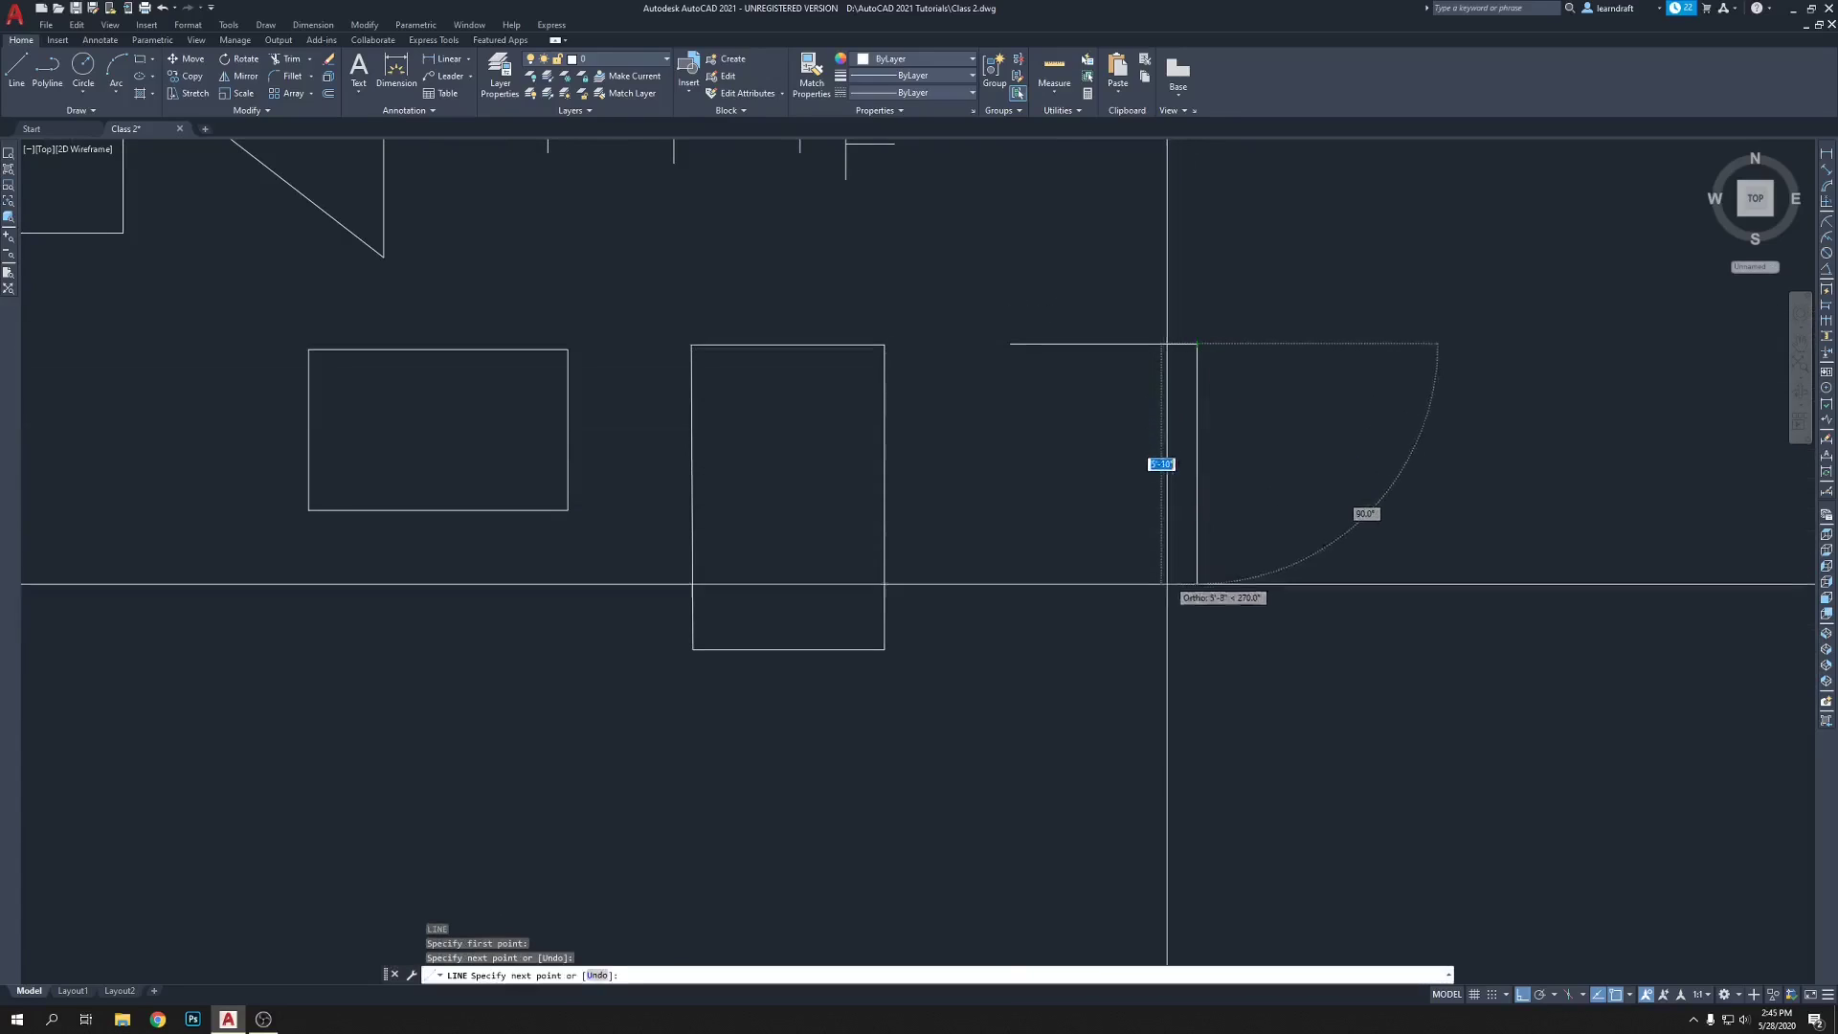
pyautogui.click(1196, 654)
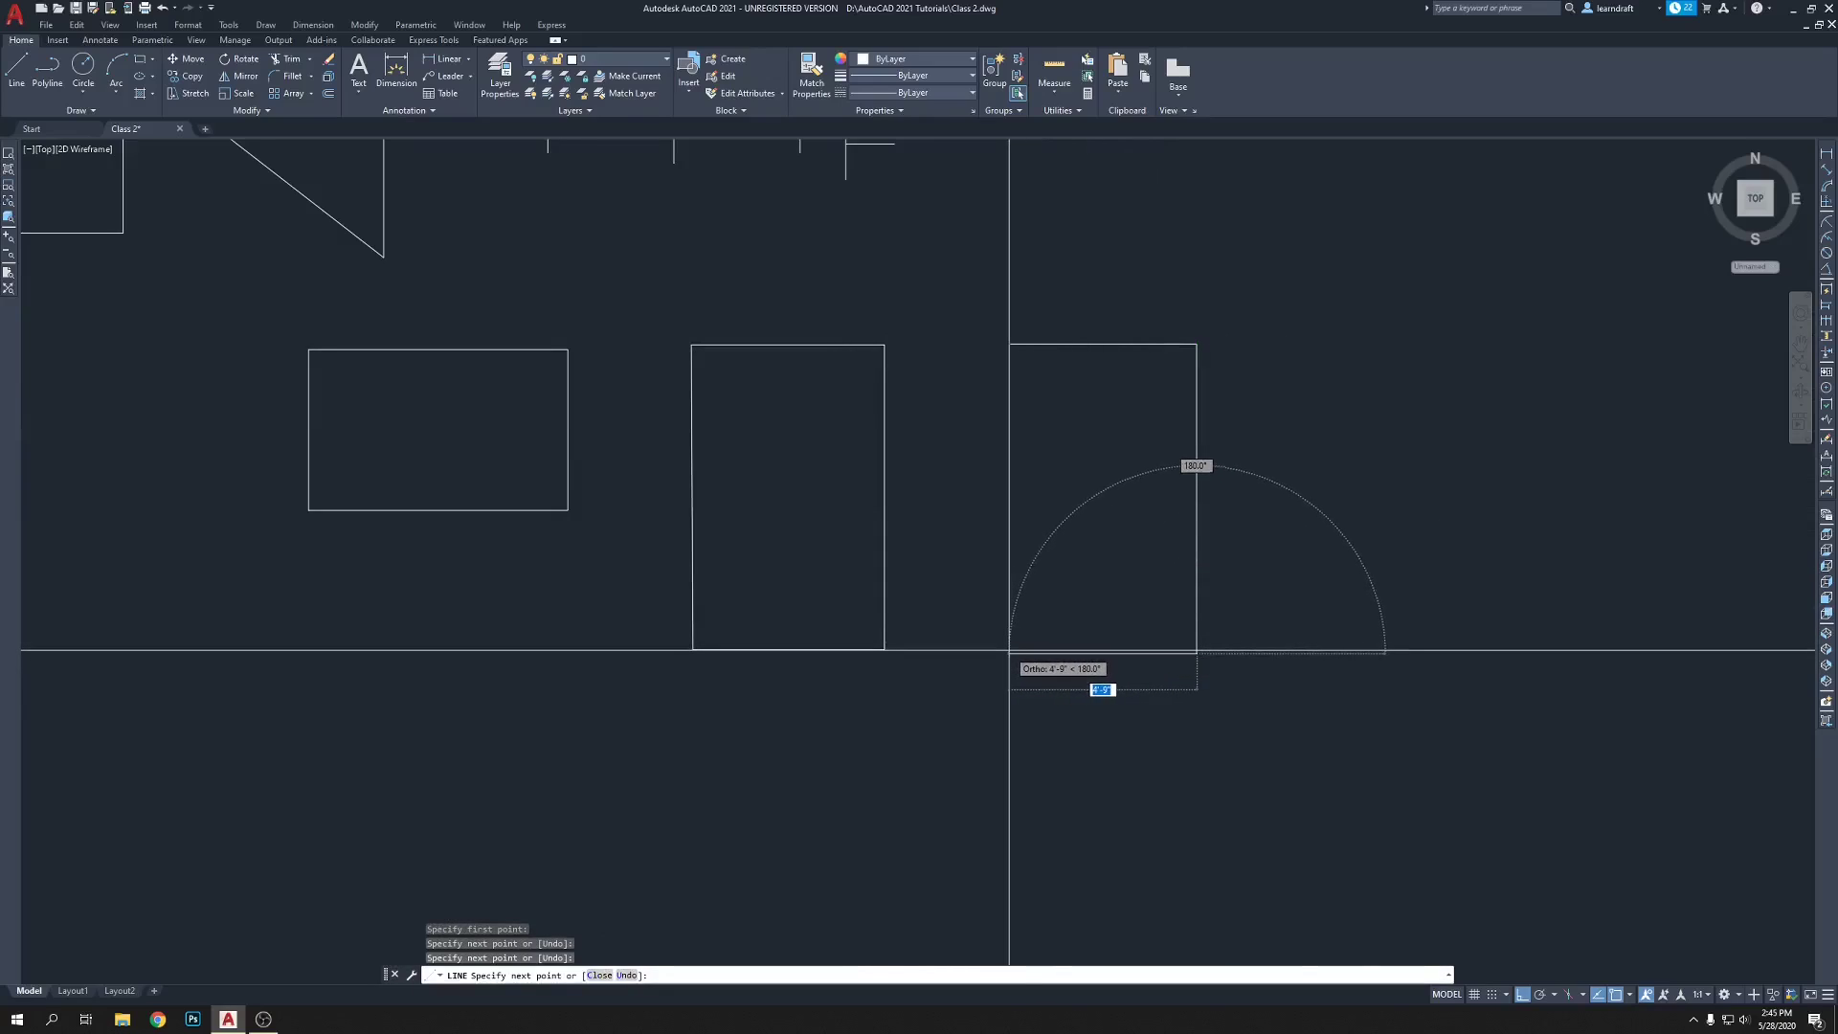
pyautogui.click(1009, 652)
pyautogui.scroll(6, 977, 362)
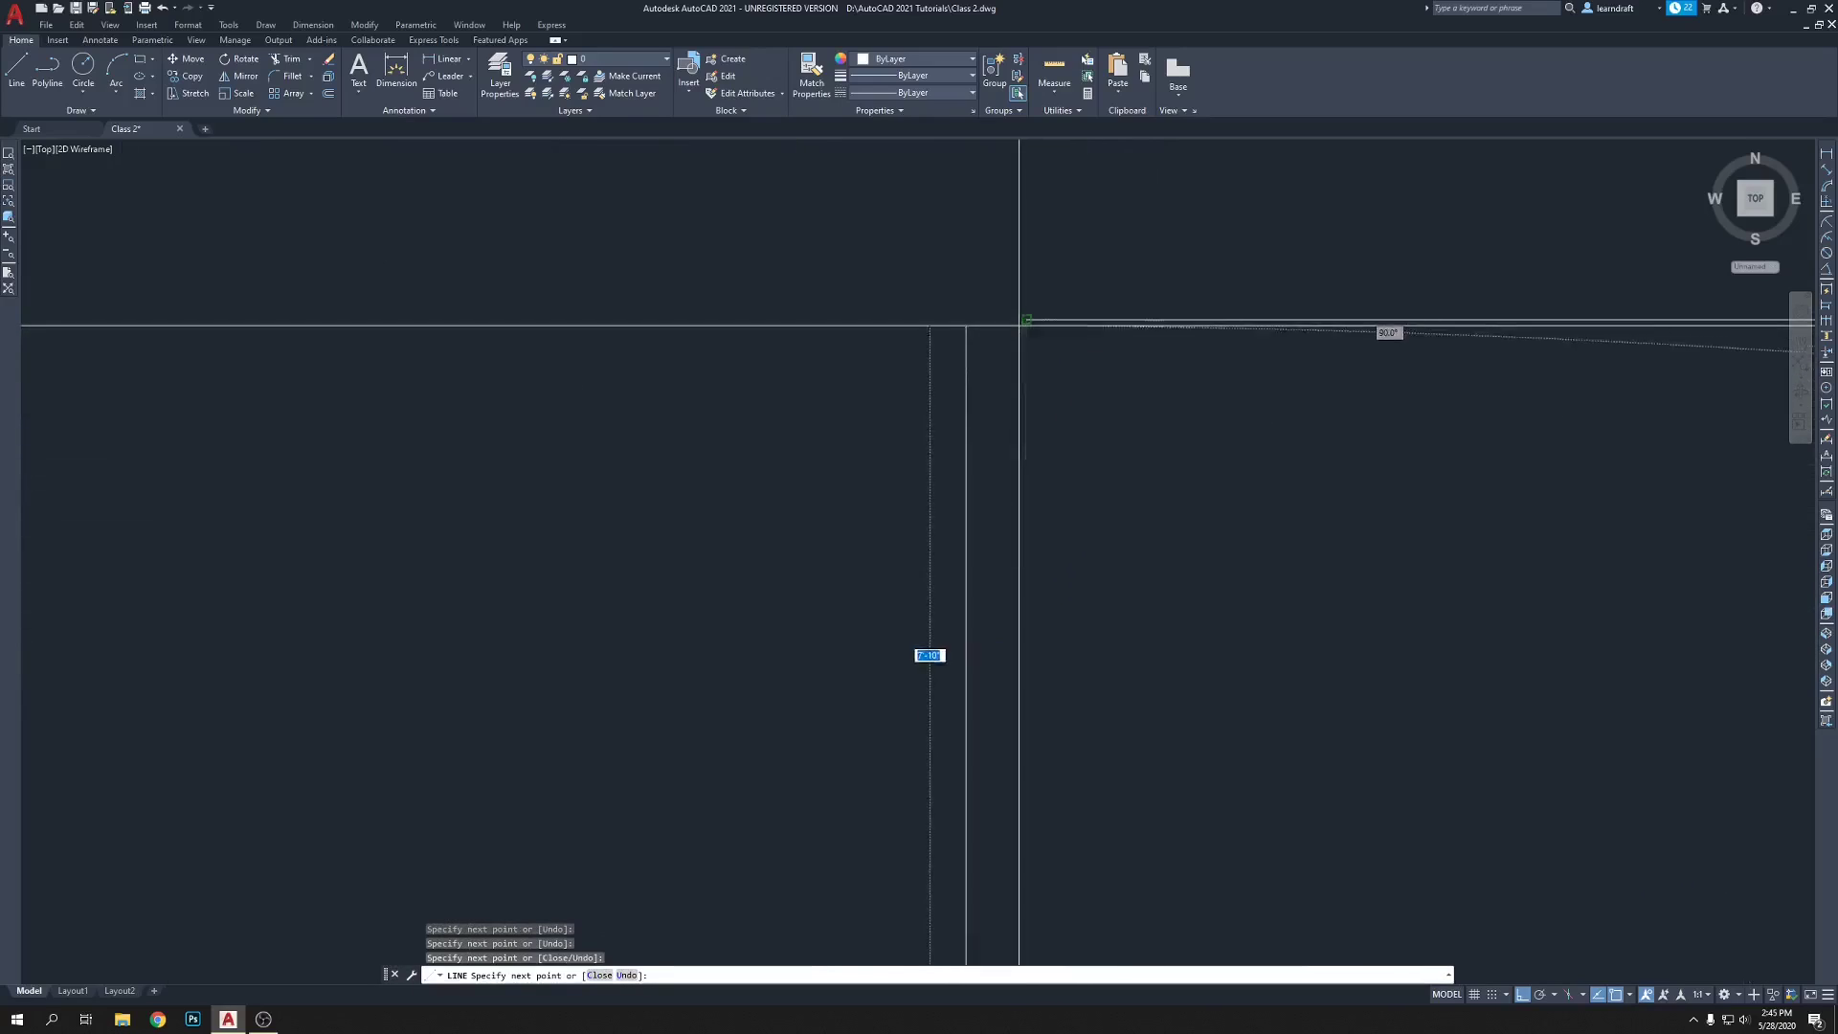
pyautogui.click(1020, 320)
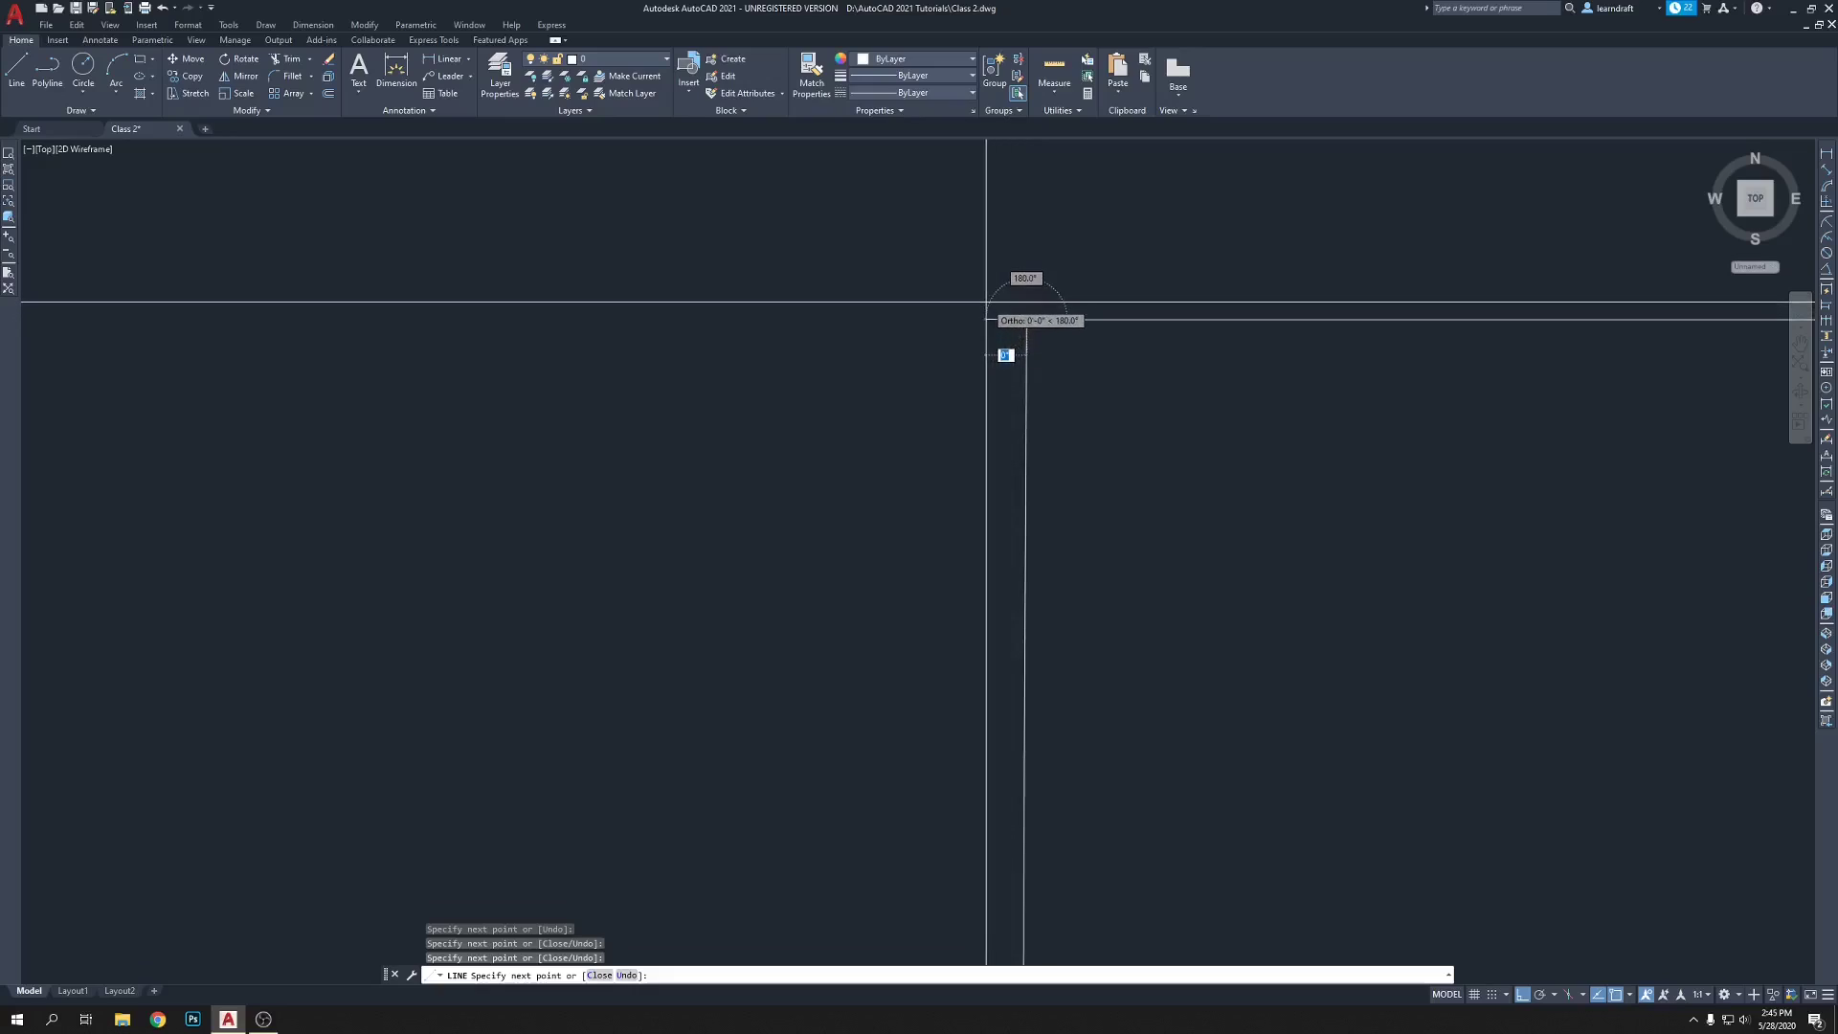
pyautogui.press('Return')
pyautogui.scroll(-6, 957, 304)
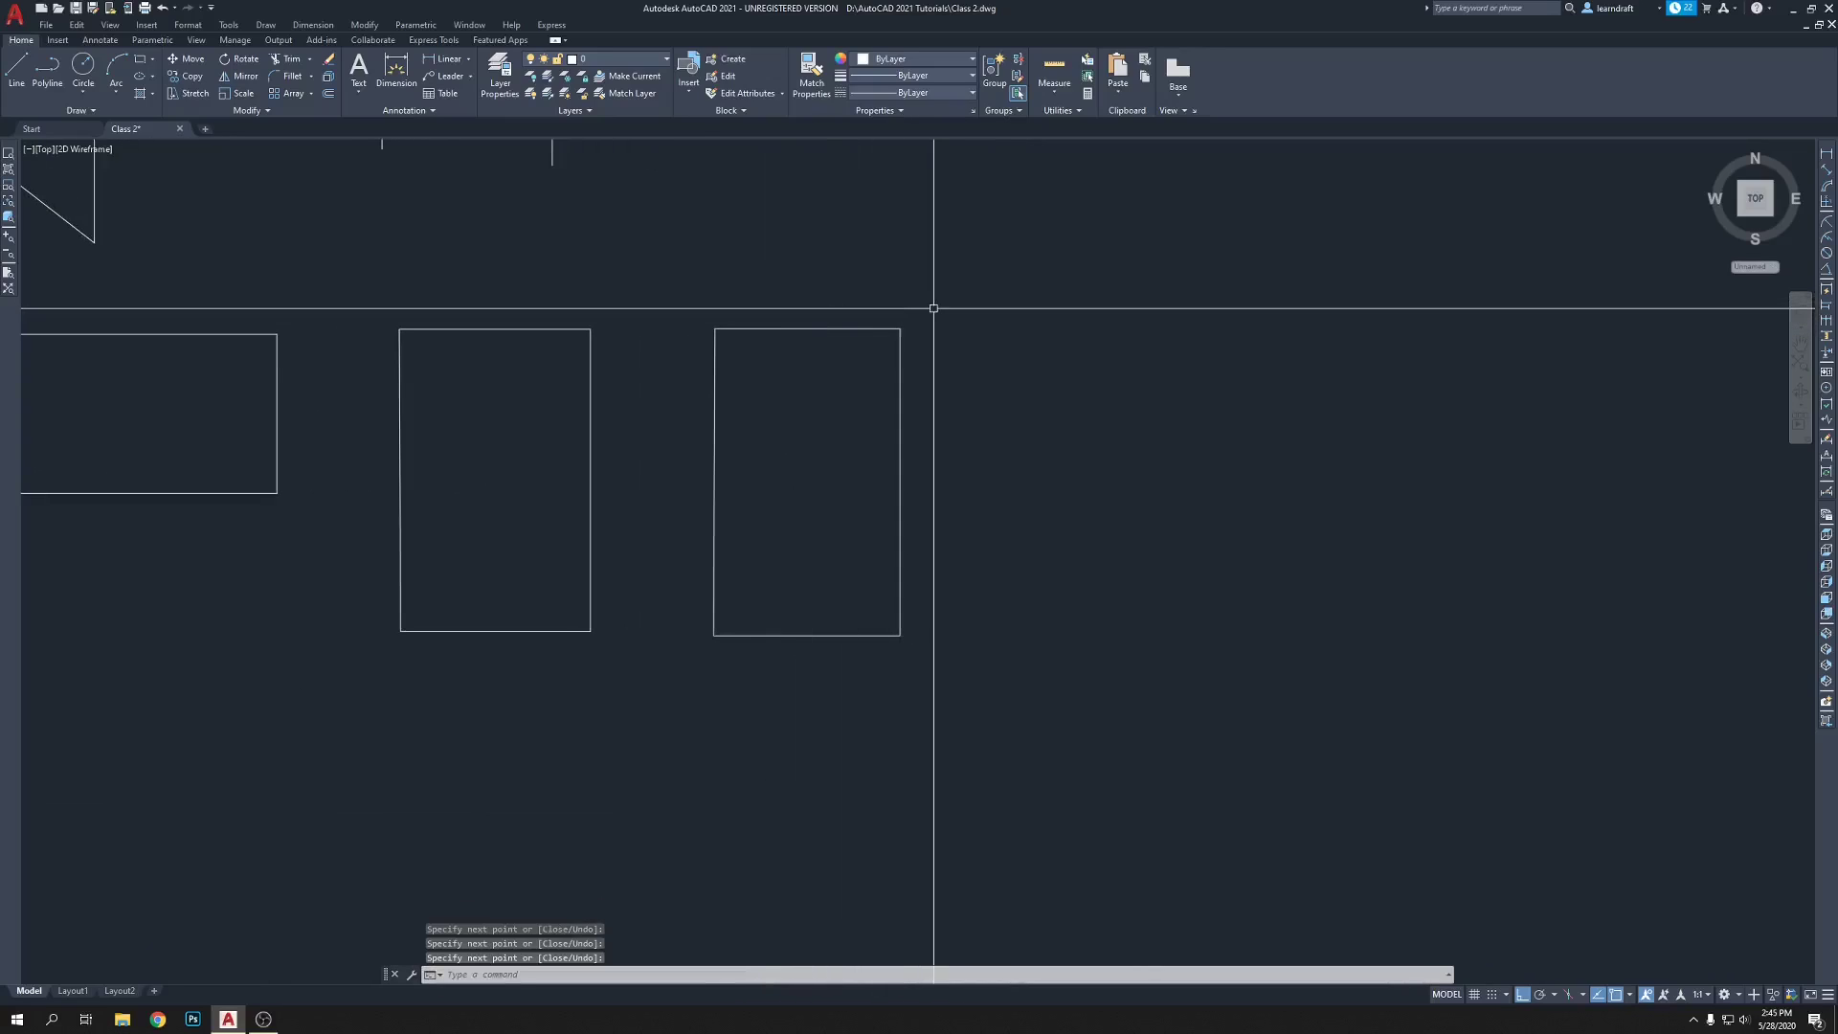
# - Compare the left sides of the two tall rectangles and review all the shapes drawn so far
pyautogui.moveTo(933, 308); pyautogui.dragTo(916, 347, button='middle')
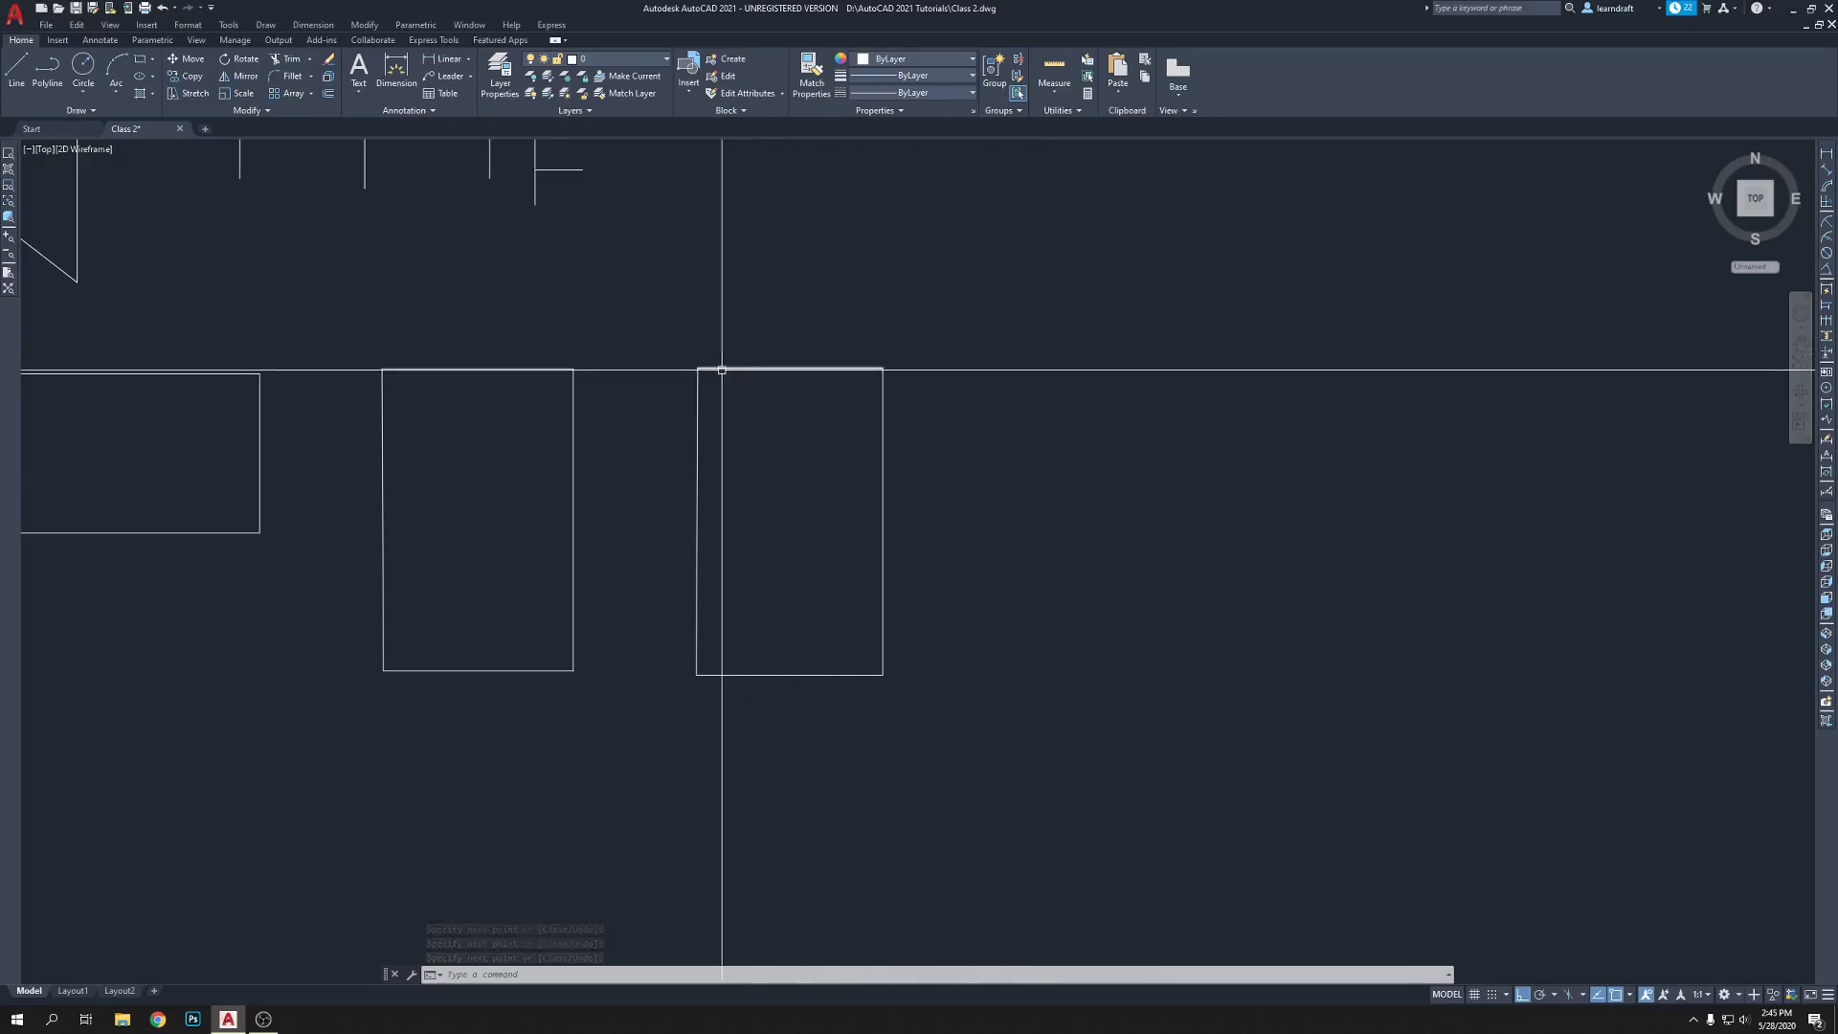
pyautogui.scroll(2, 699, 338)
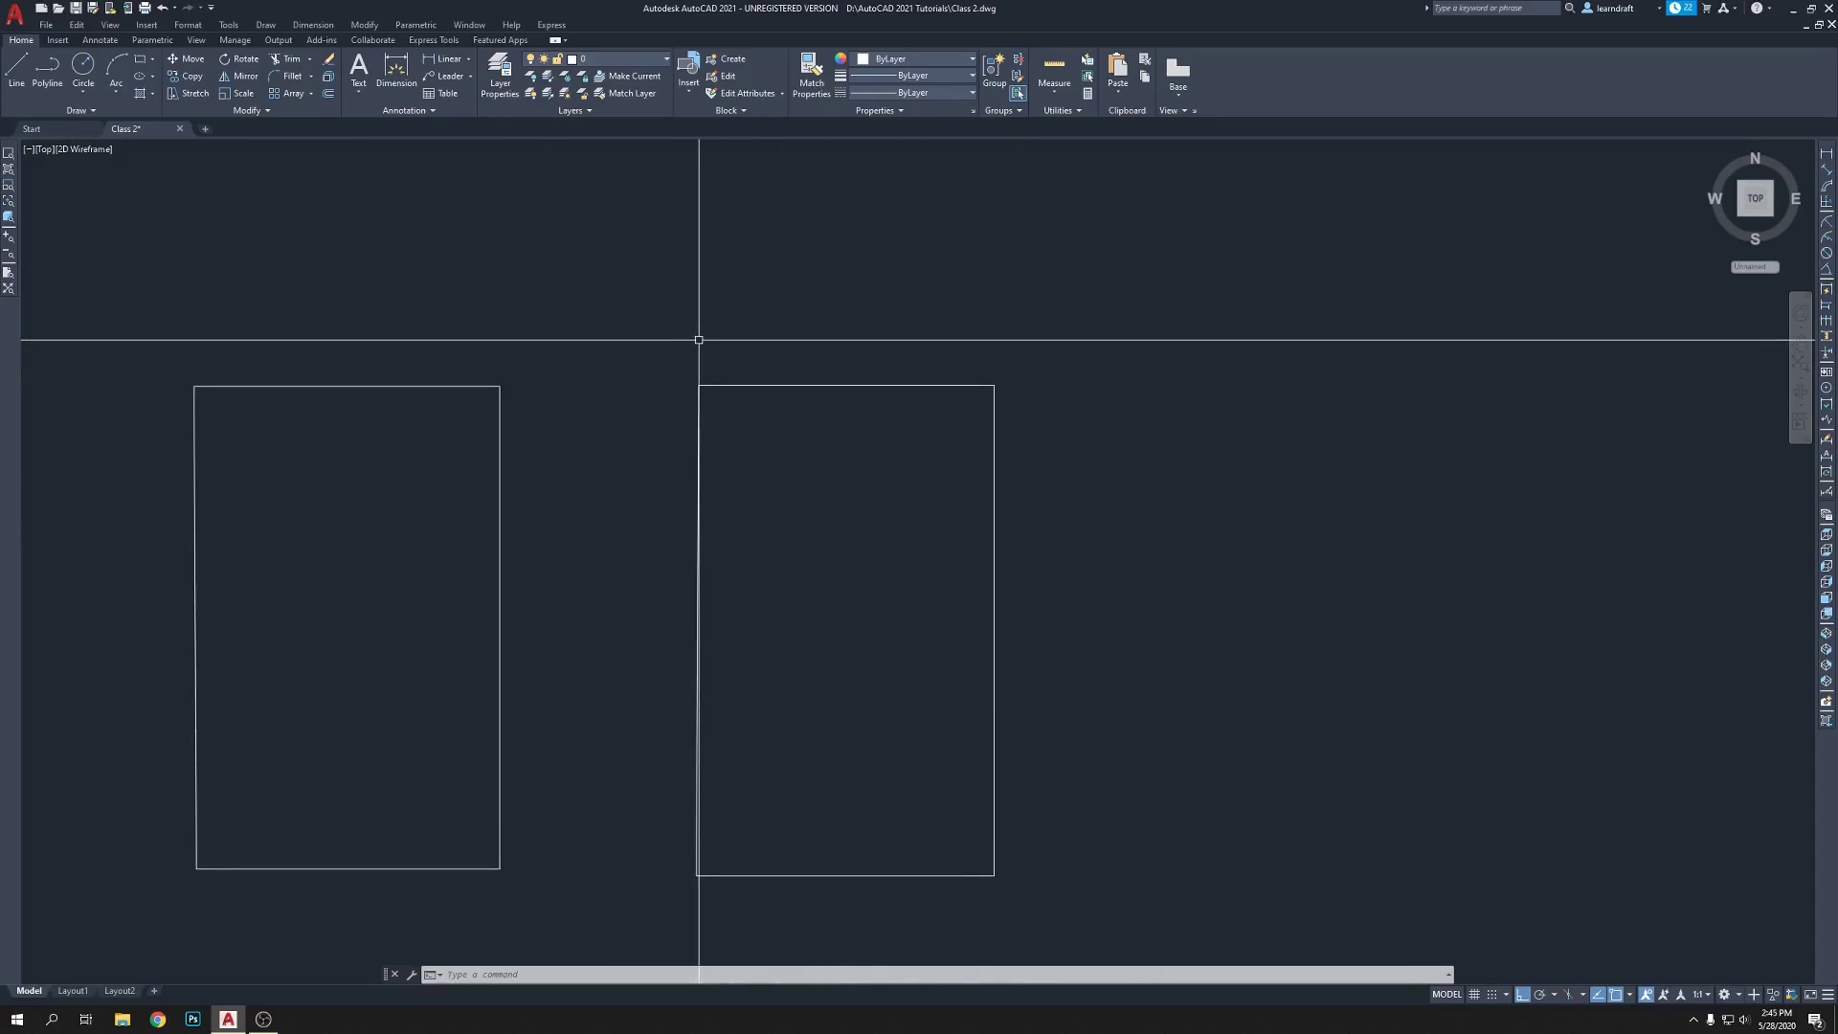
pyautogui.moveTo(800, 496); pyautogui.dragTo(797, 428, button='middle')
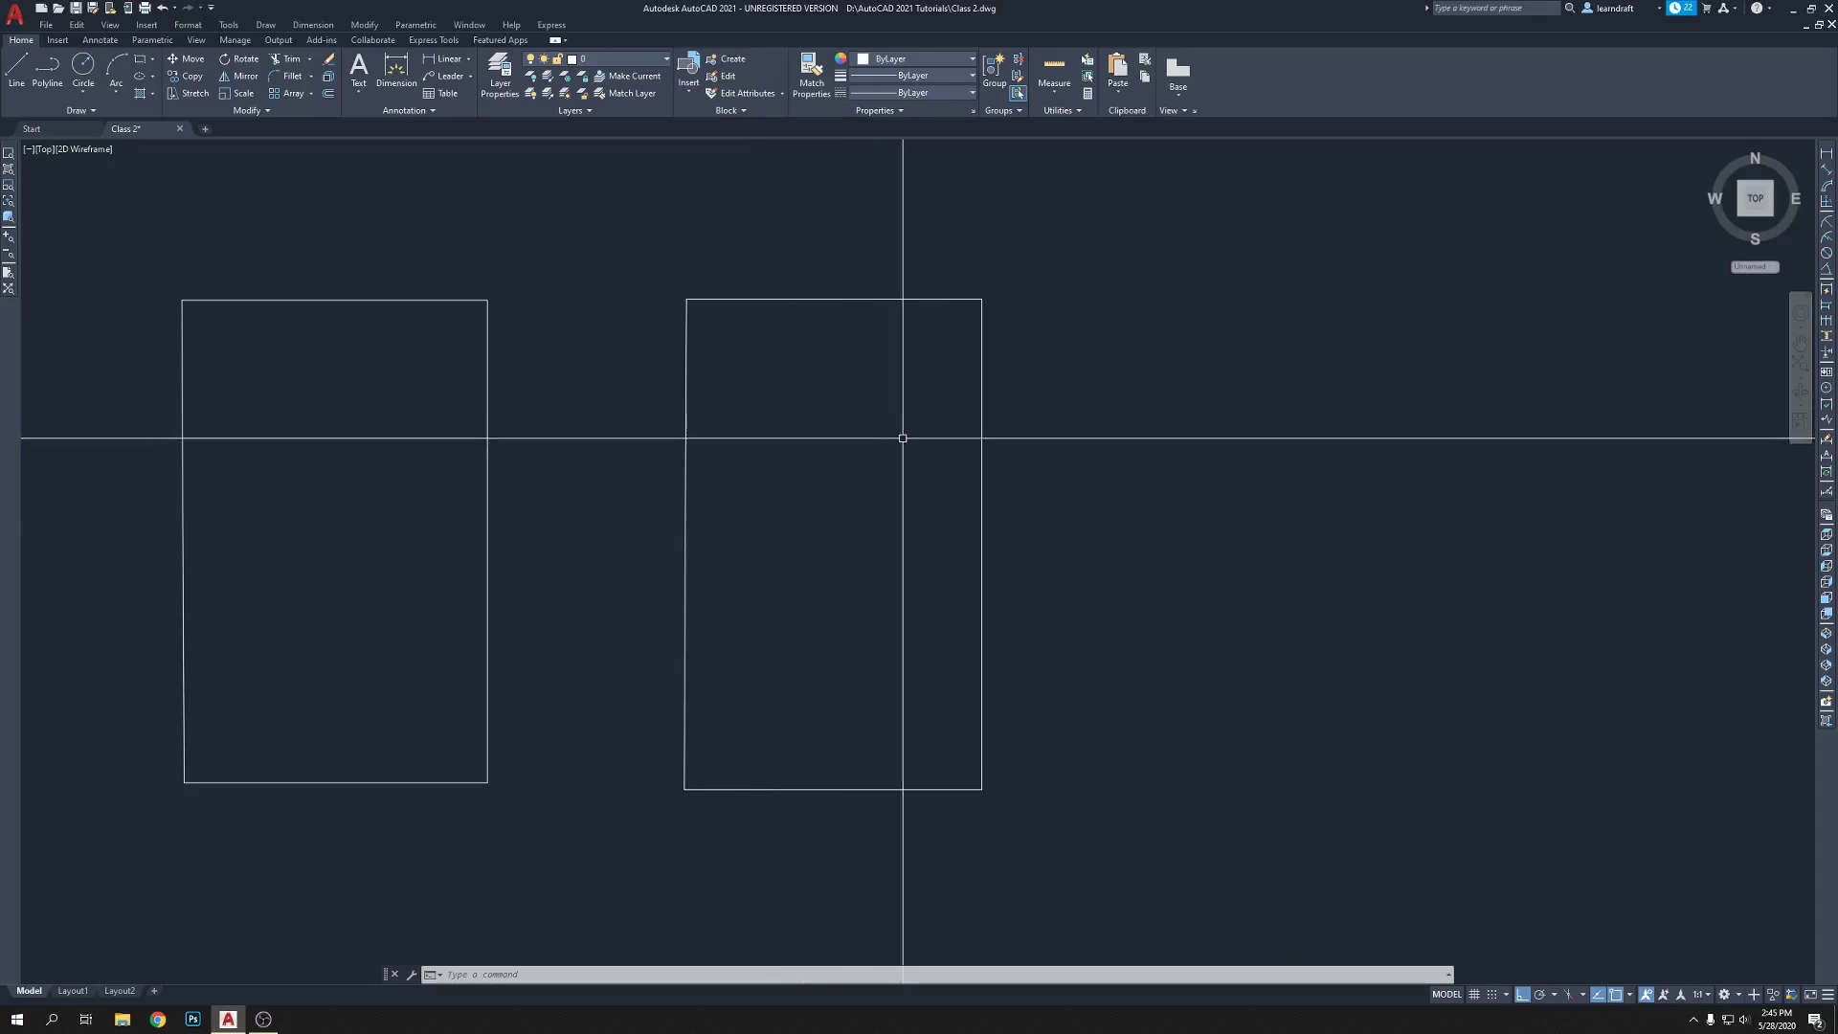
pyautogui.moveTo(900, 431); pyautogui.dragTo(724, 440, button='middle')
pyautogui.scroll(-8, 746, 440)
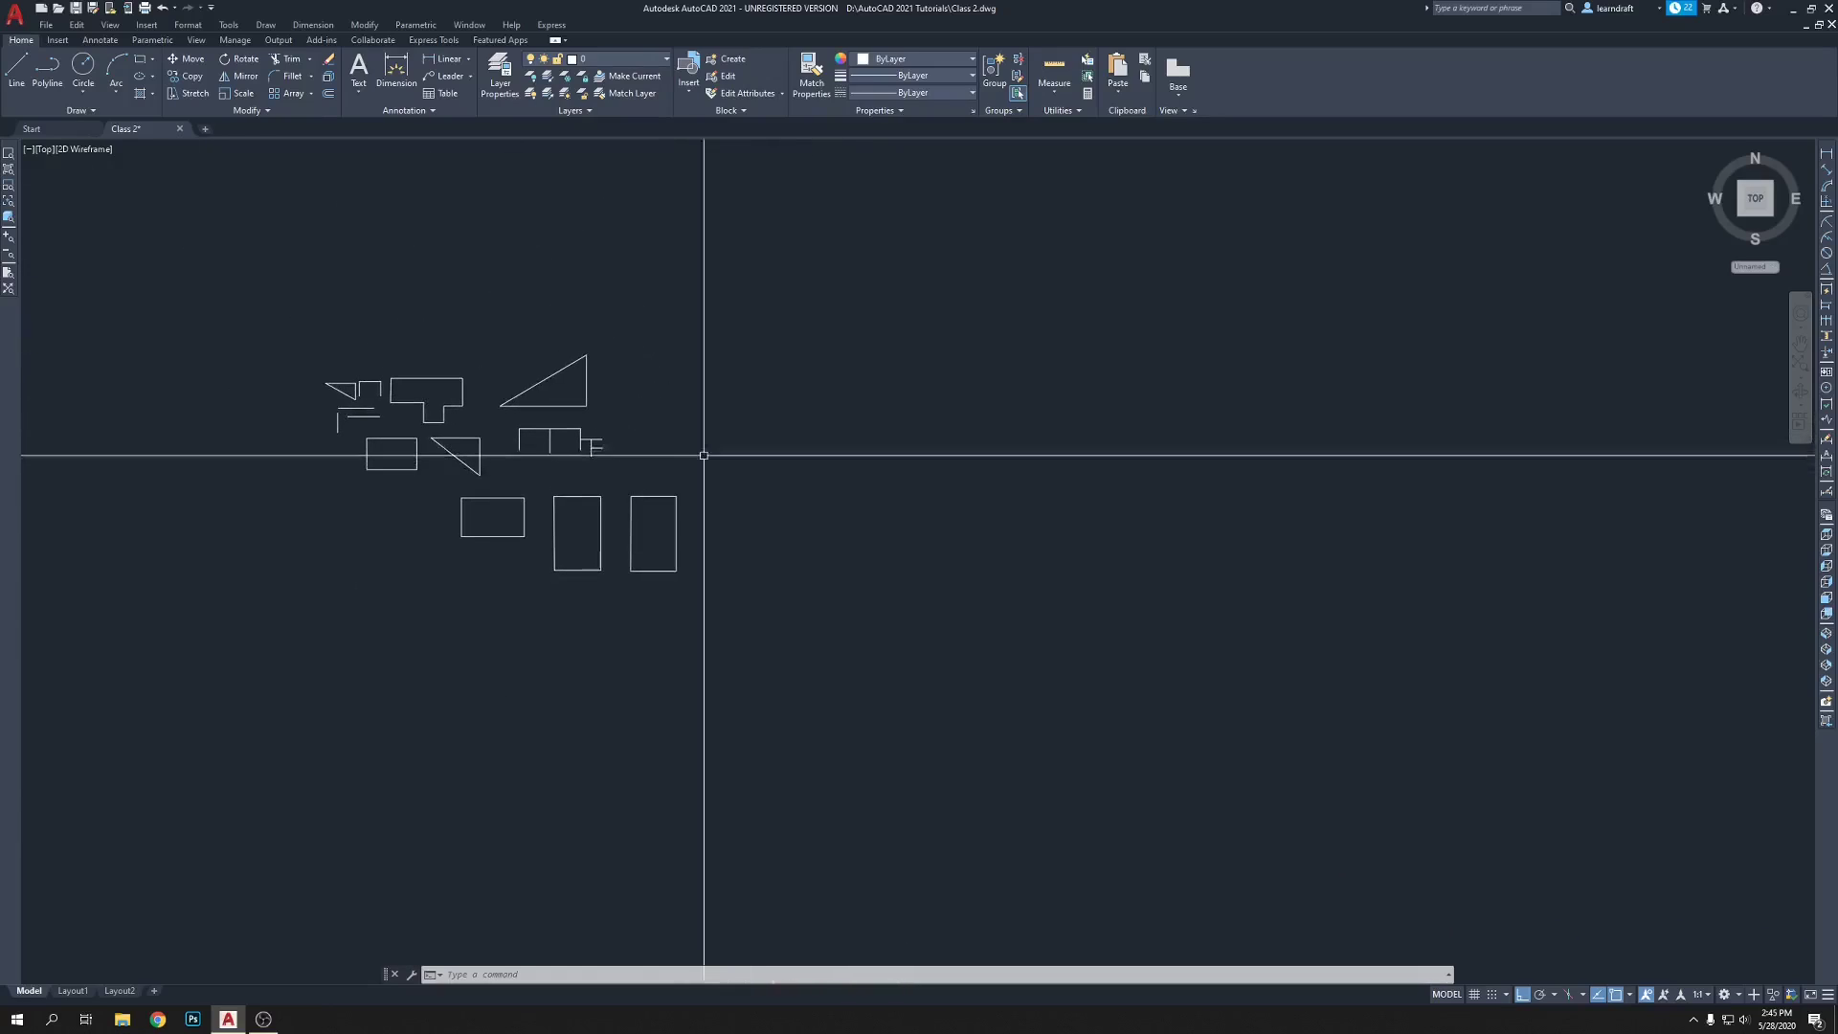
pyautogui.moveTo(583, 442)
pyautogui.mouseDown(button='middle')
pyautogui.moveTo(774, 408)
pyautogui.moveTo(809, 335)
pyautogui.moveTo(839, 437)
pyautogui.moveTo(841, 358)
pyautogui.mouseUp(button='middle')
pyautogui.scroll(4, 882, 394)
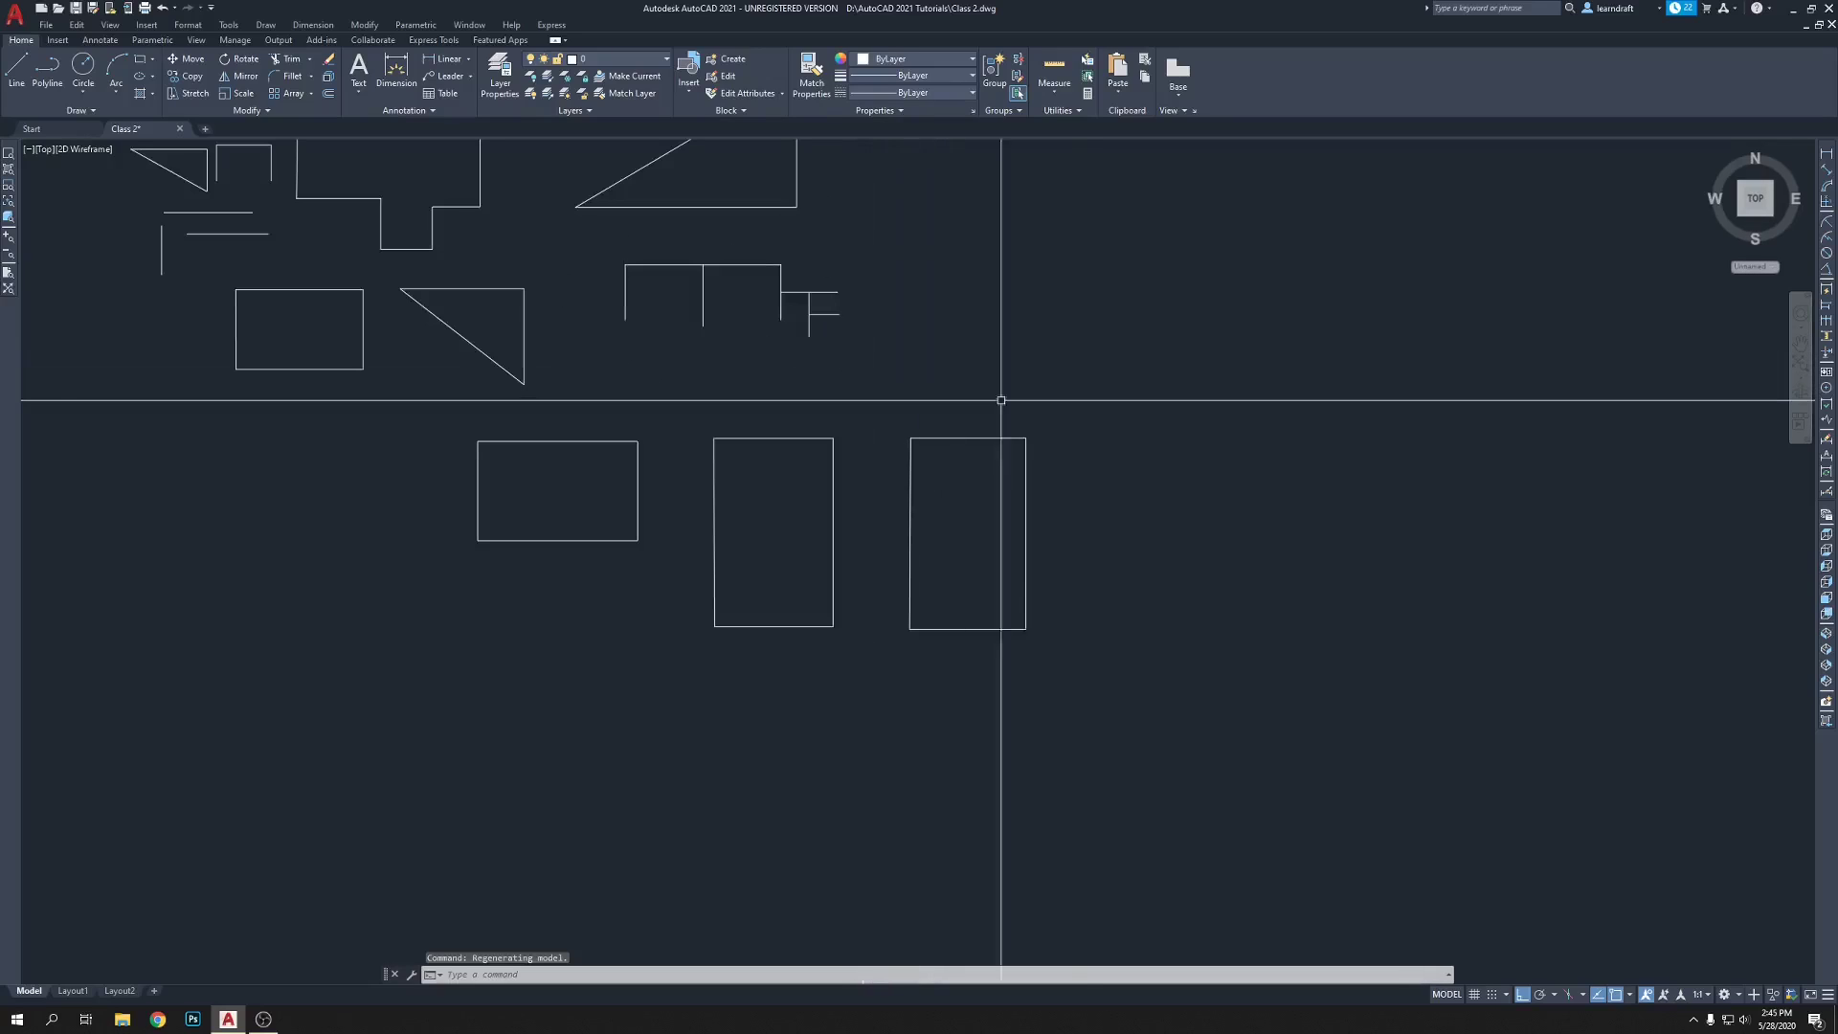
pyautogui.moveTo(1001, 402)
pyautogui.mouseDown(button='middle')
pyautogui.moveTo(1124, 459)
pyautogui.moveTo(1542, 492)
pyautogui.moveTo(1675, 530)
pyautogui.mouseUp(button='middle')
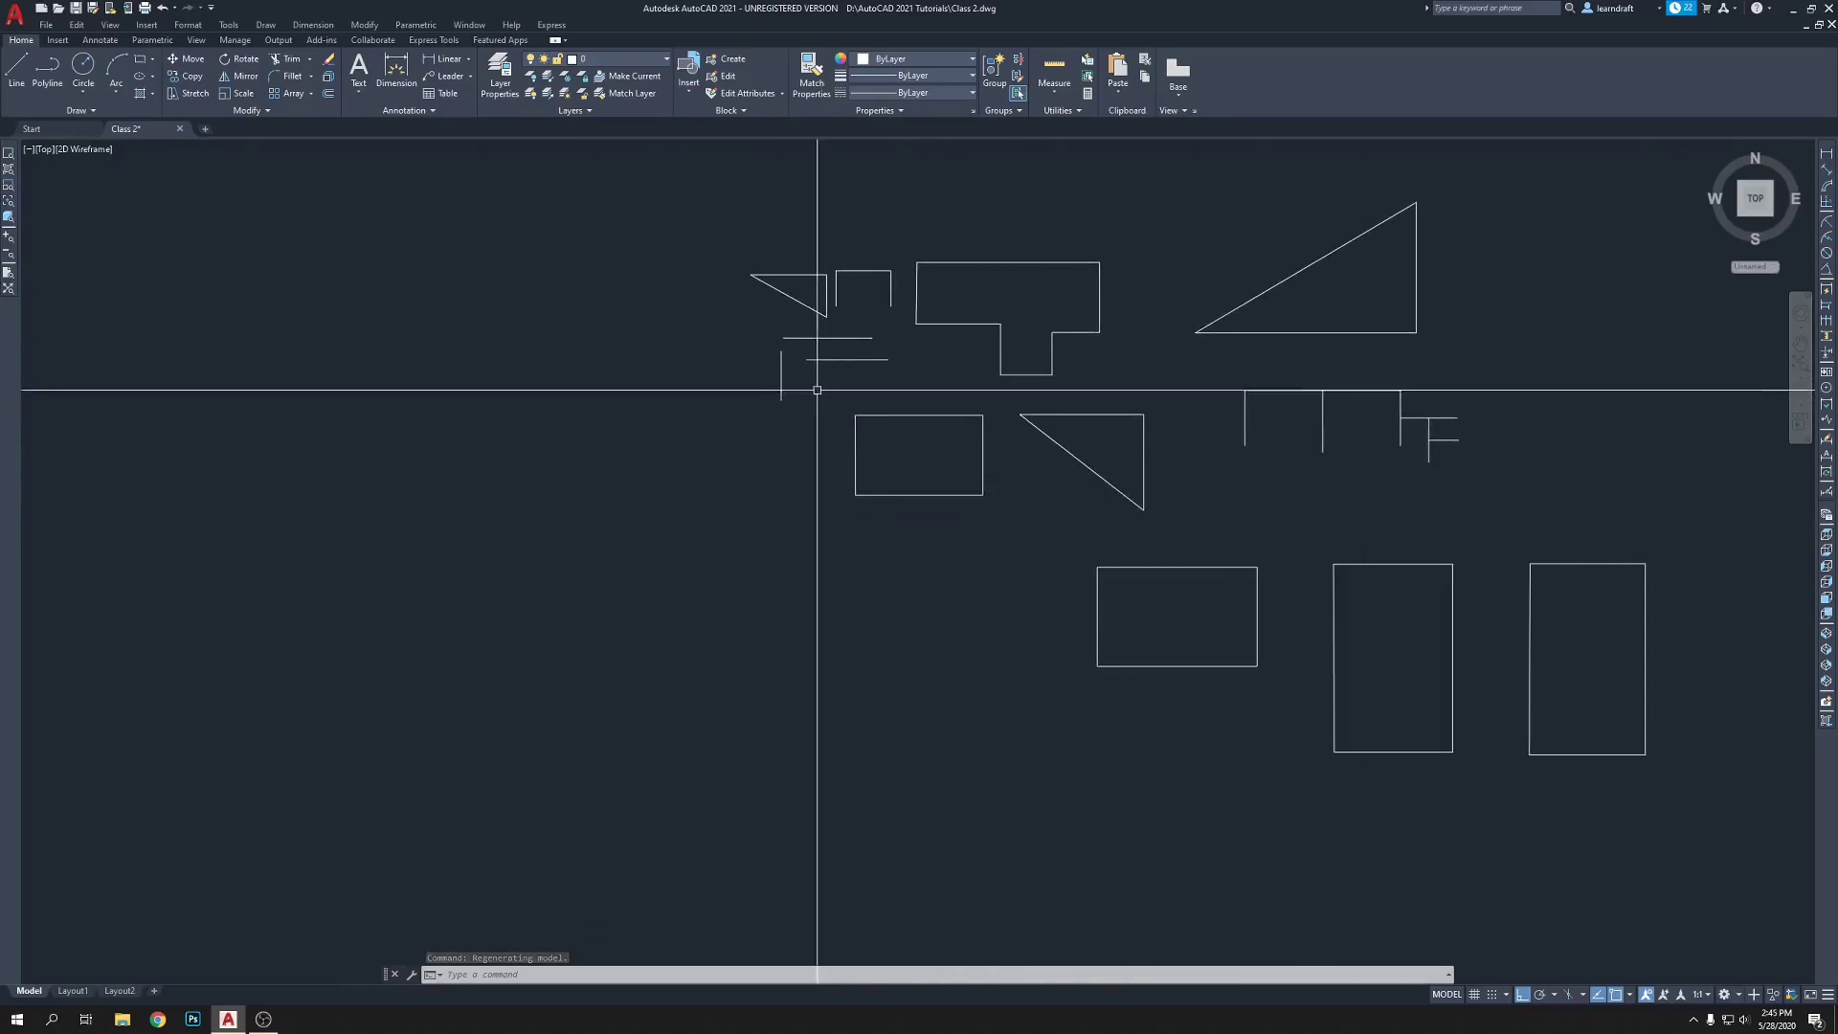
pyautogui.moveTo(1094, 413)
pyautogui.mouseDown(button='middle')
pyautogui.moveTo(1333, 365)
pyautogui.moveTo(300, 247)
pyautogui.moveTo(239, 283)
pyautogui.moveTo(267, 345)
pyautogui.mouseUp(button='middle')
pyautogui.scroll(-4, 849, 392)
pyautogui.scroll(2, 849, 391)
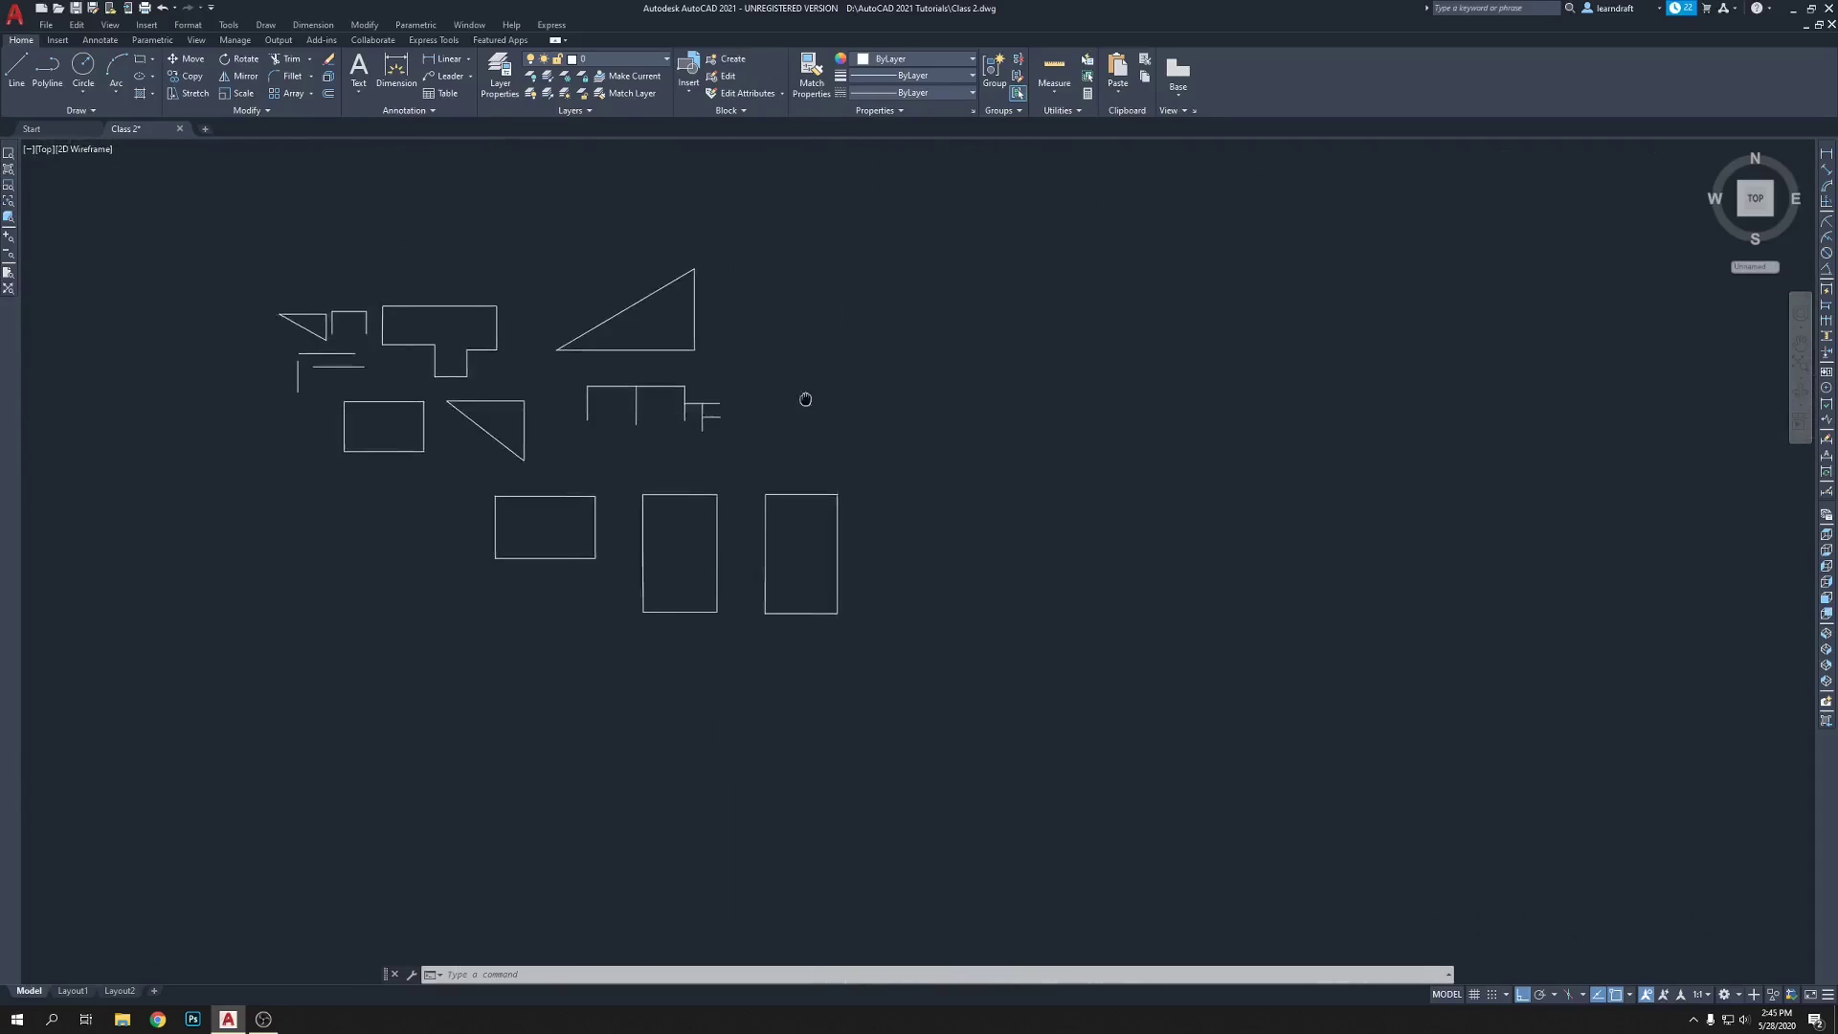
pyautogui.moveTo(849, 392); pyautogui.dragTo(766, 471, button='middle')
pyautogui.scroll(2, 770, 446)
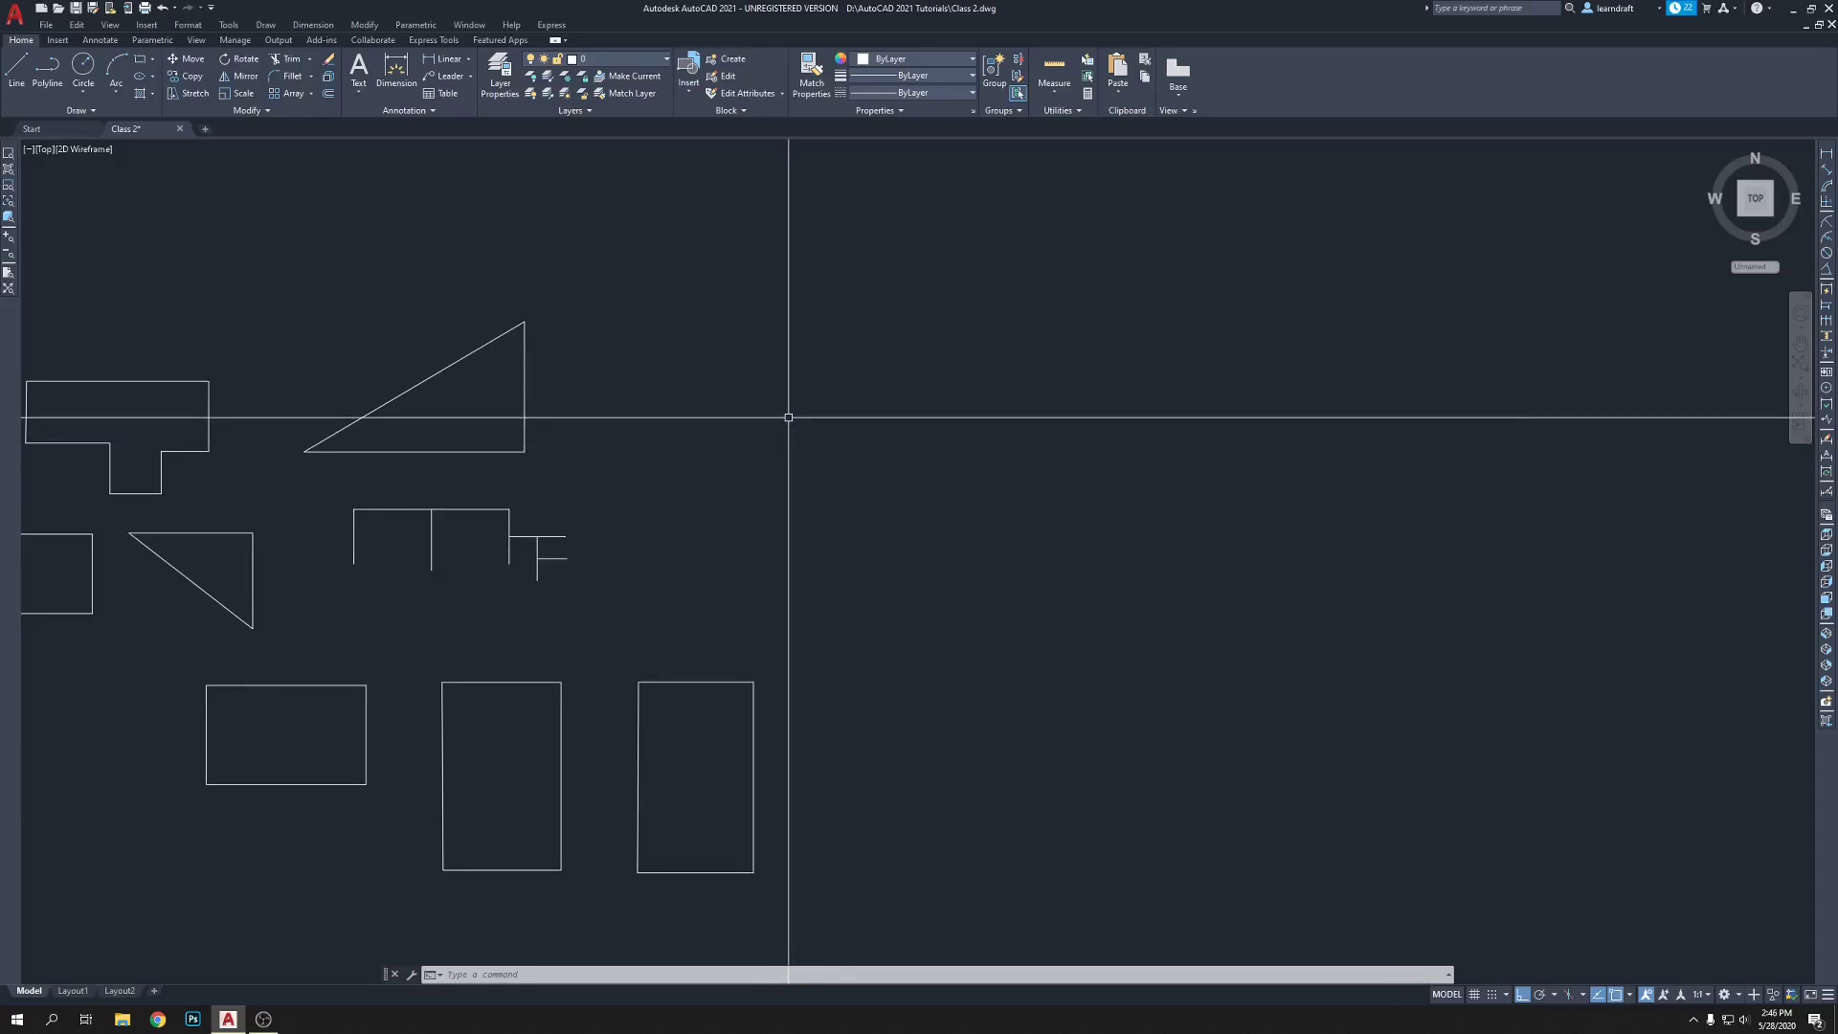
# - Start a staircase profile right of the last rectangle with a line 10" rightward and a riser 6" upward
pyautogui.moveTo(788, 439); pyautogui.dragTo(727, 307, button='middle')
pyautogui.moveTo(911, 615); pyautogui.dragTo(815, 582, button='middle')
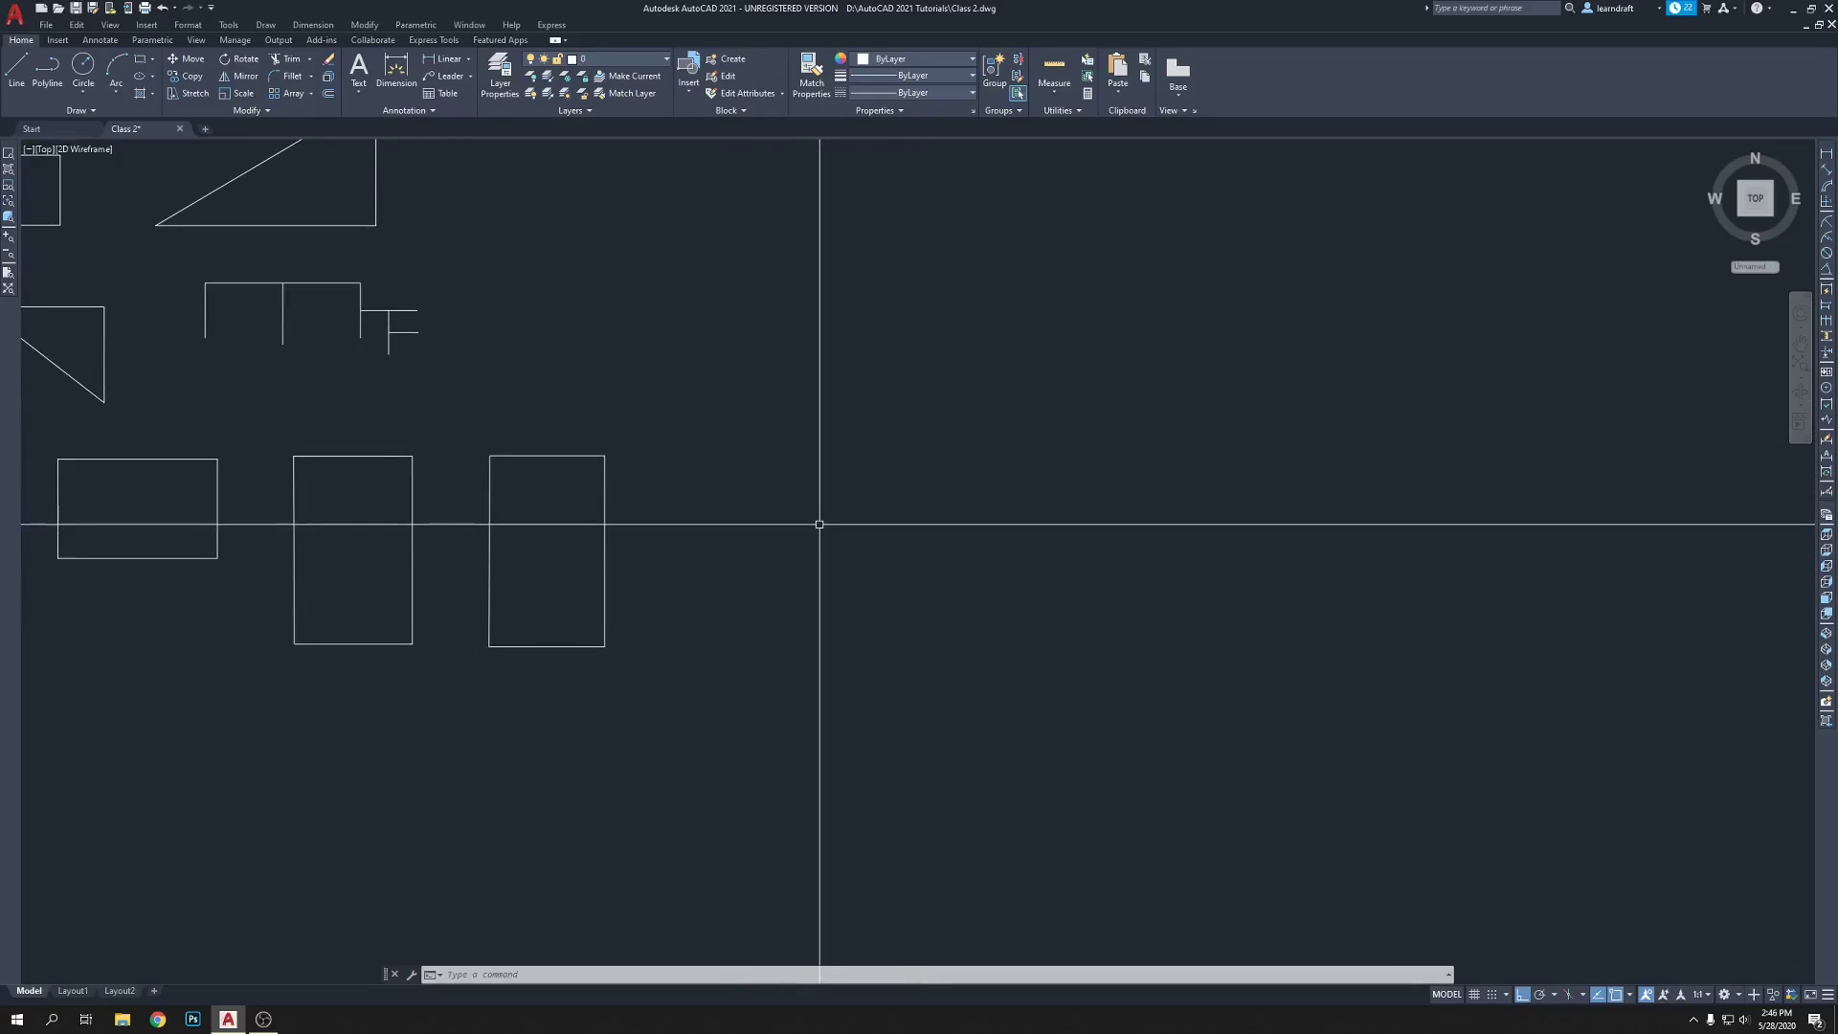
pyautogui.write('l')
pyautogui.press('Return')
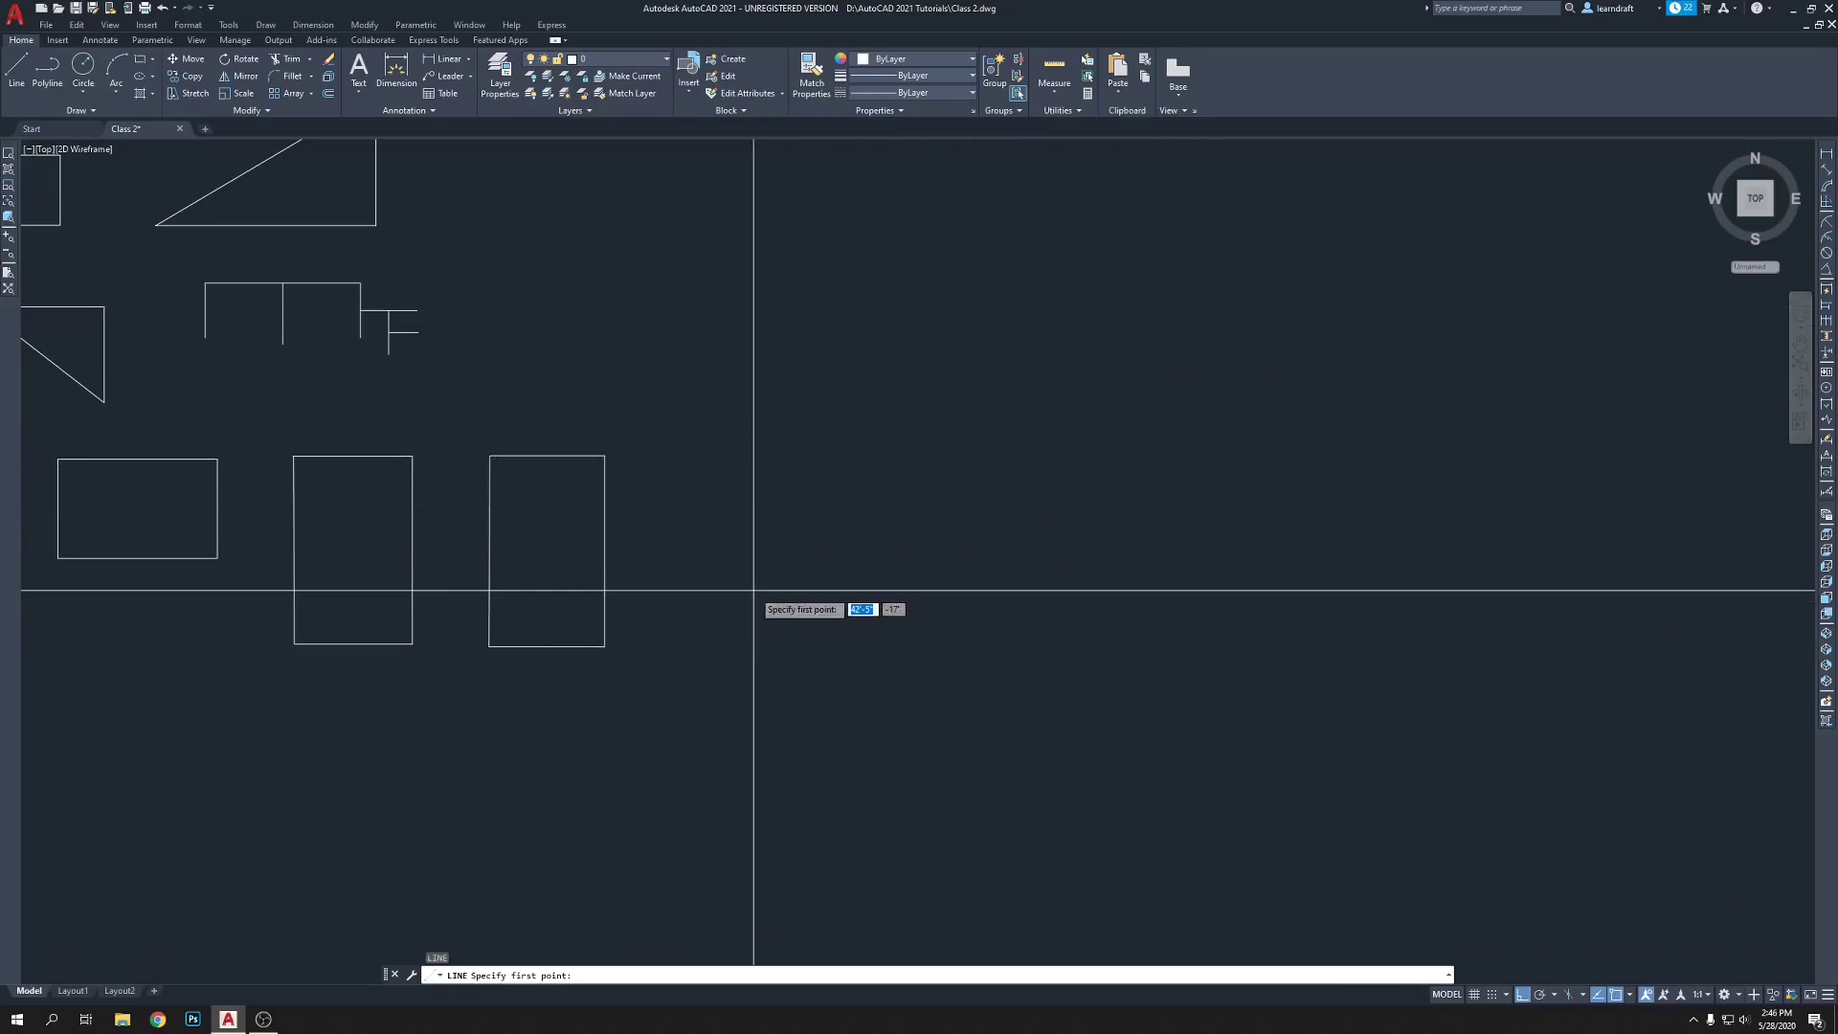
pyautogui.click(675, 646)
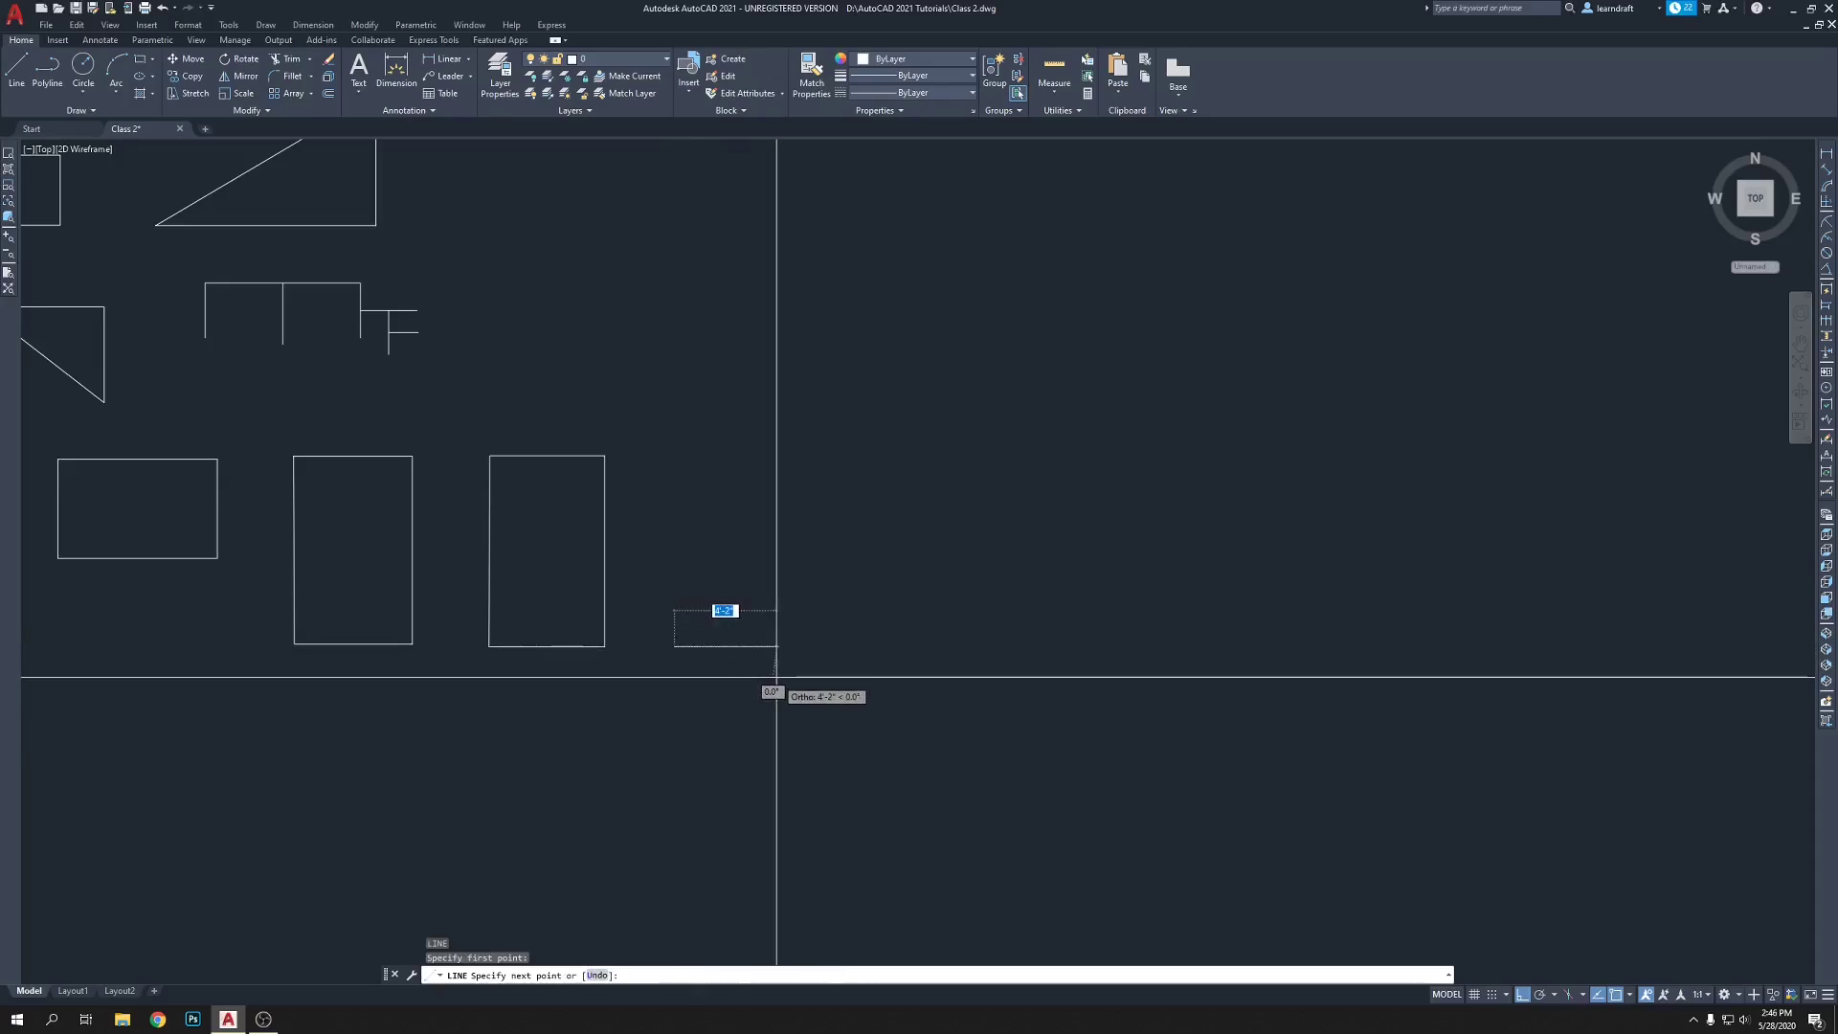
pyautogui.scroll(4, 706, 644)
pyautogui.scroll(3, 709, 644)
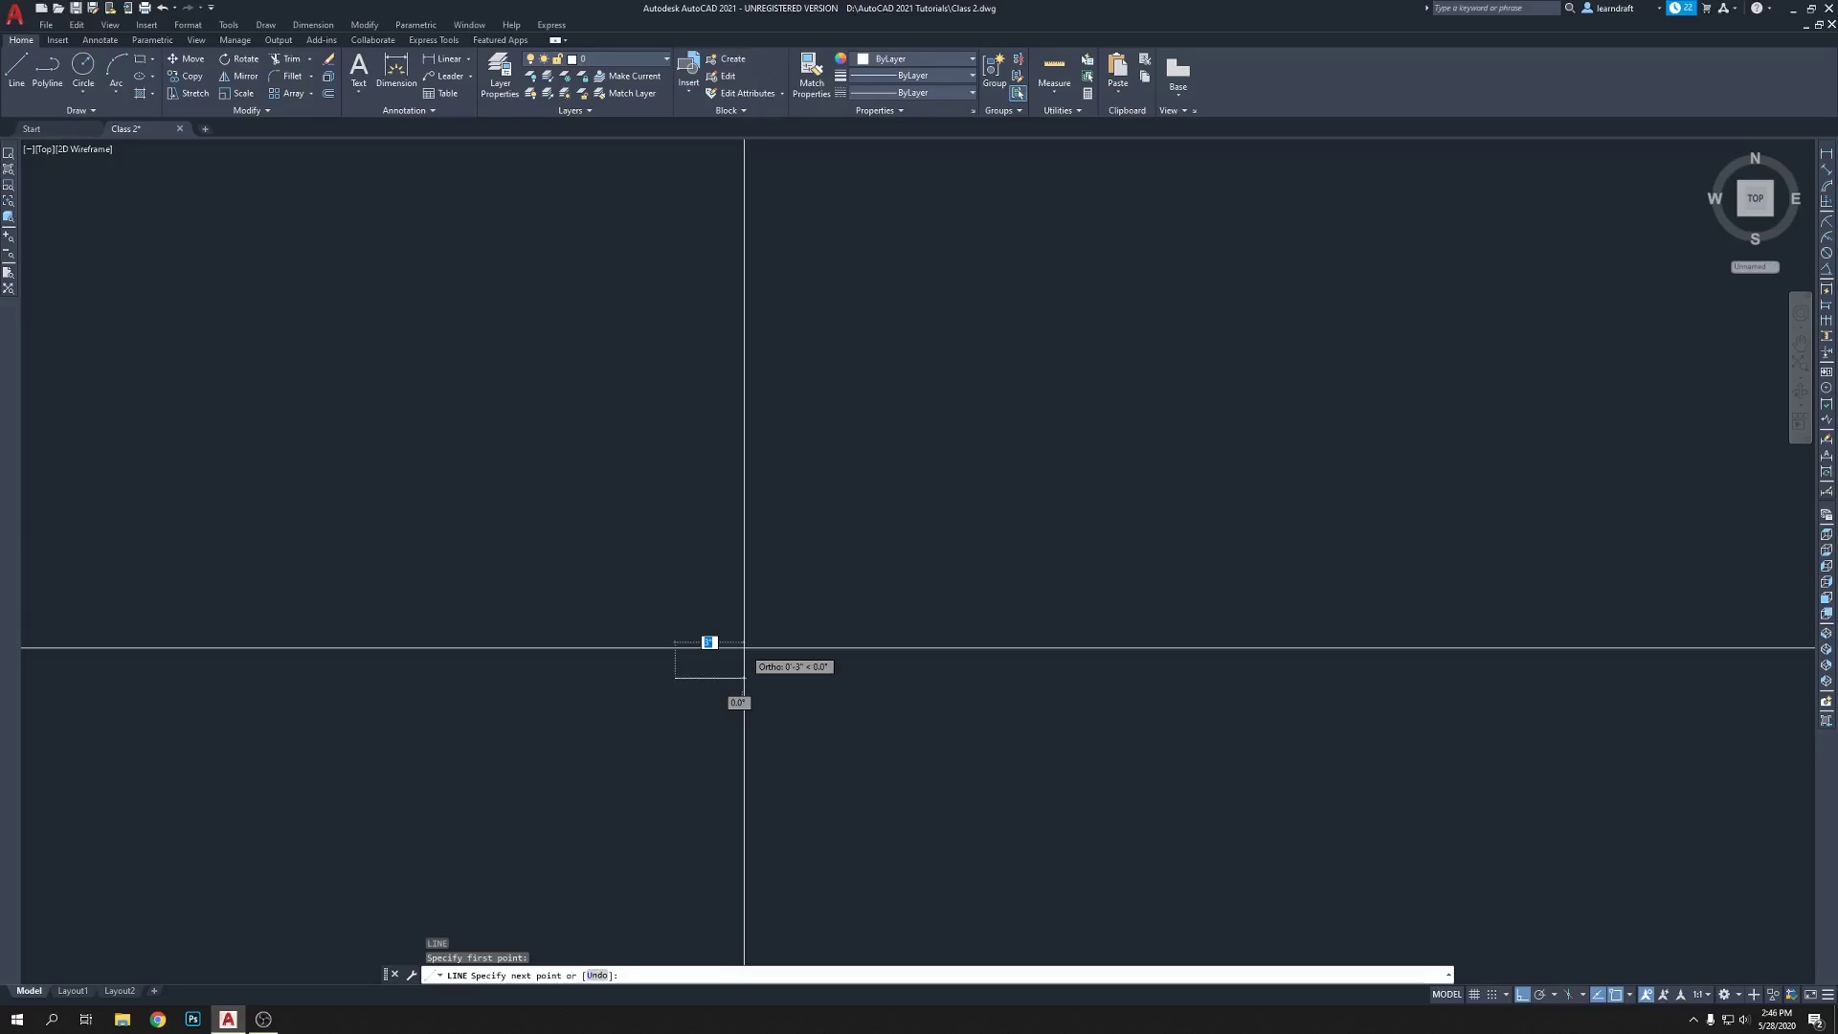
pyautogui.write('10')
pyautogui.press('Return')
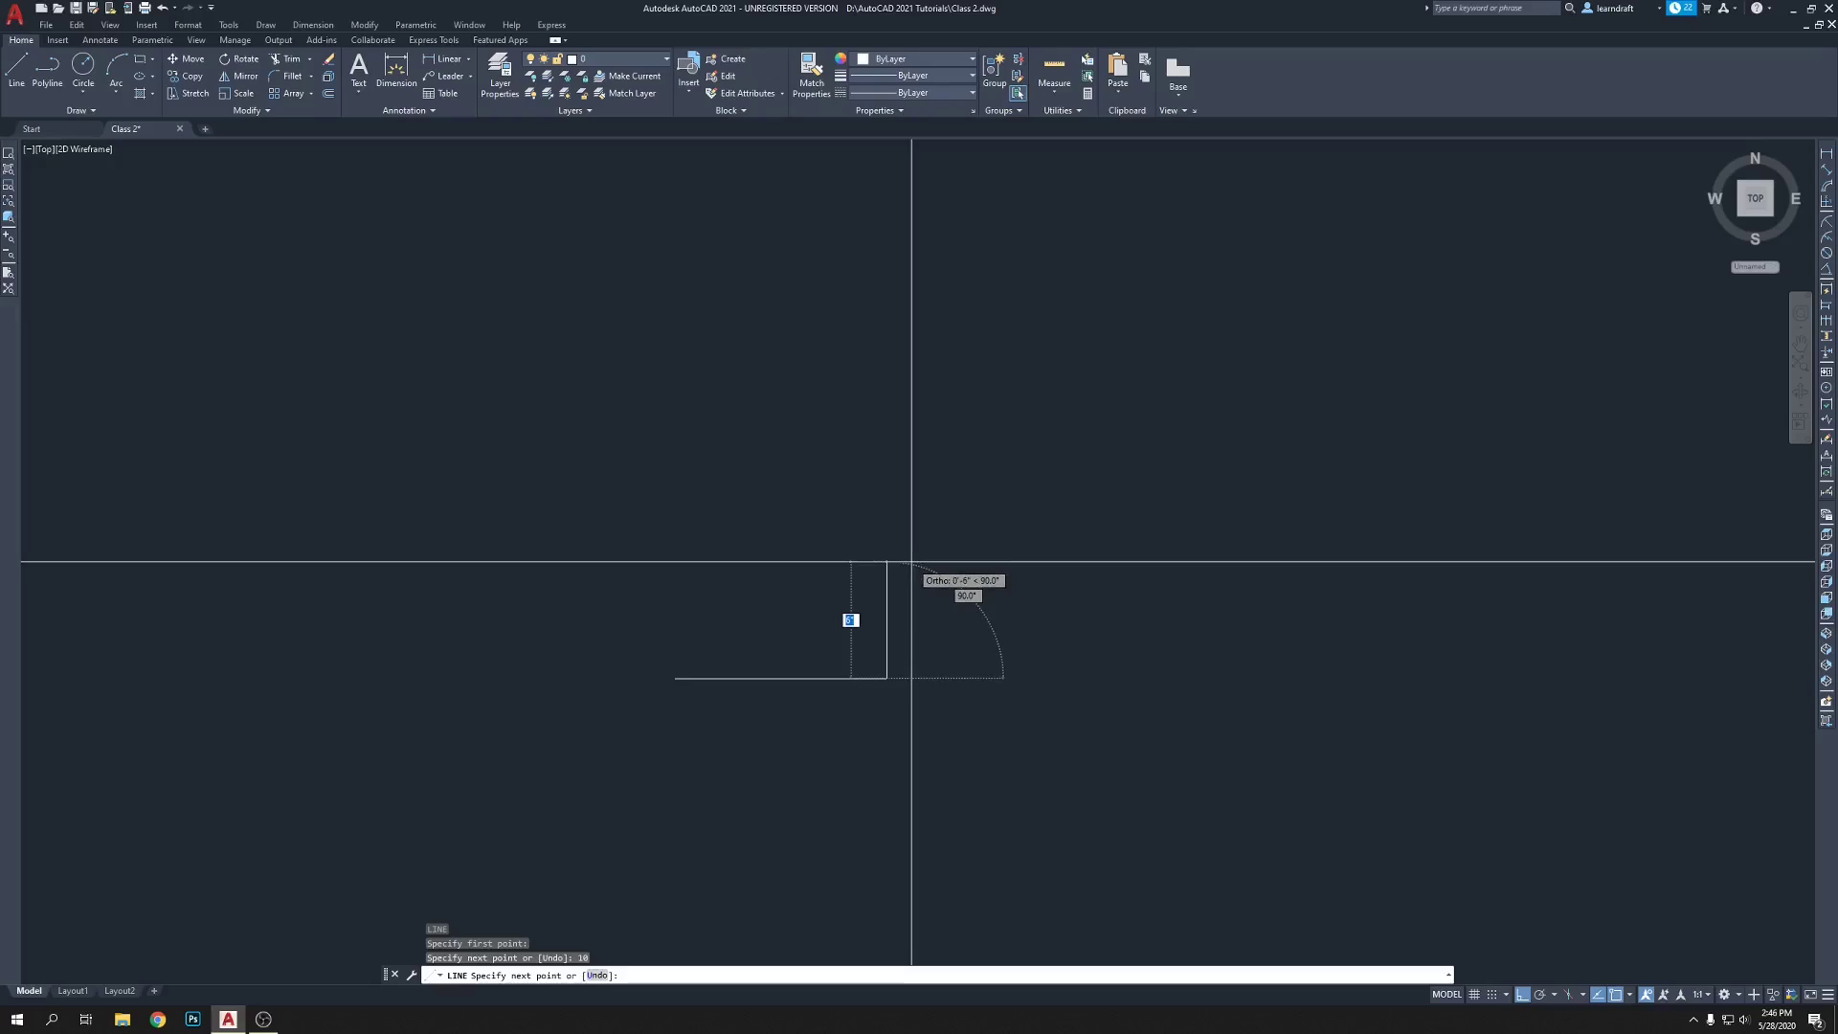
pyautogui.write('6')
pyautogui.press('Return')
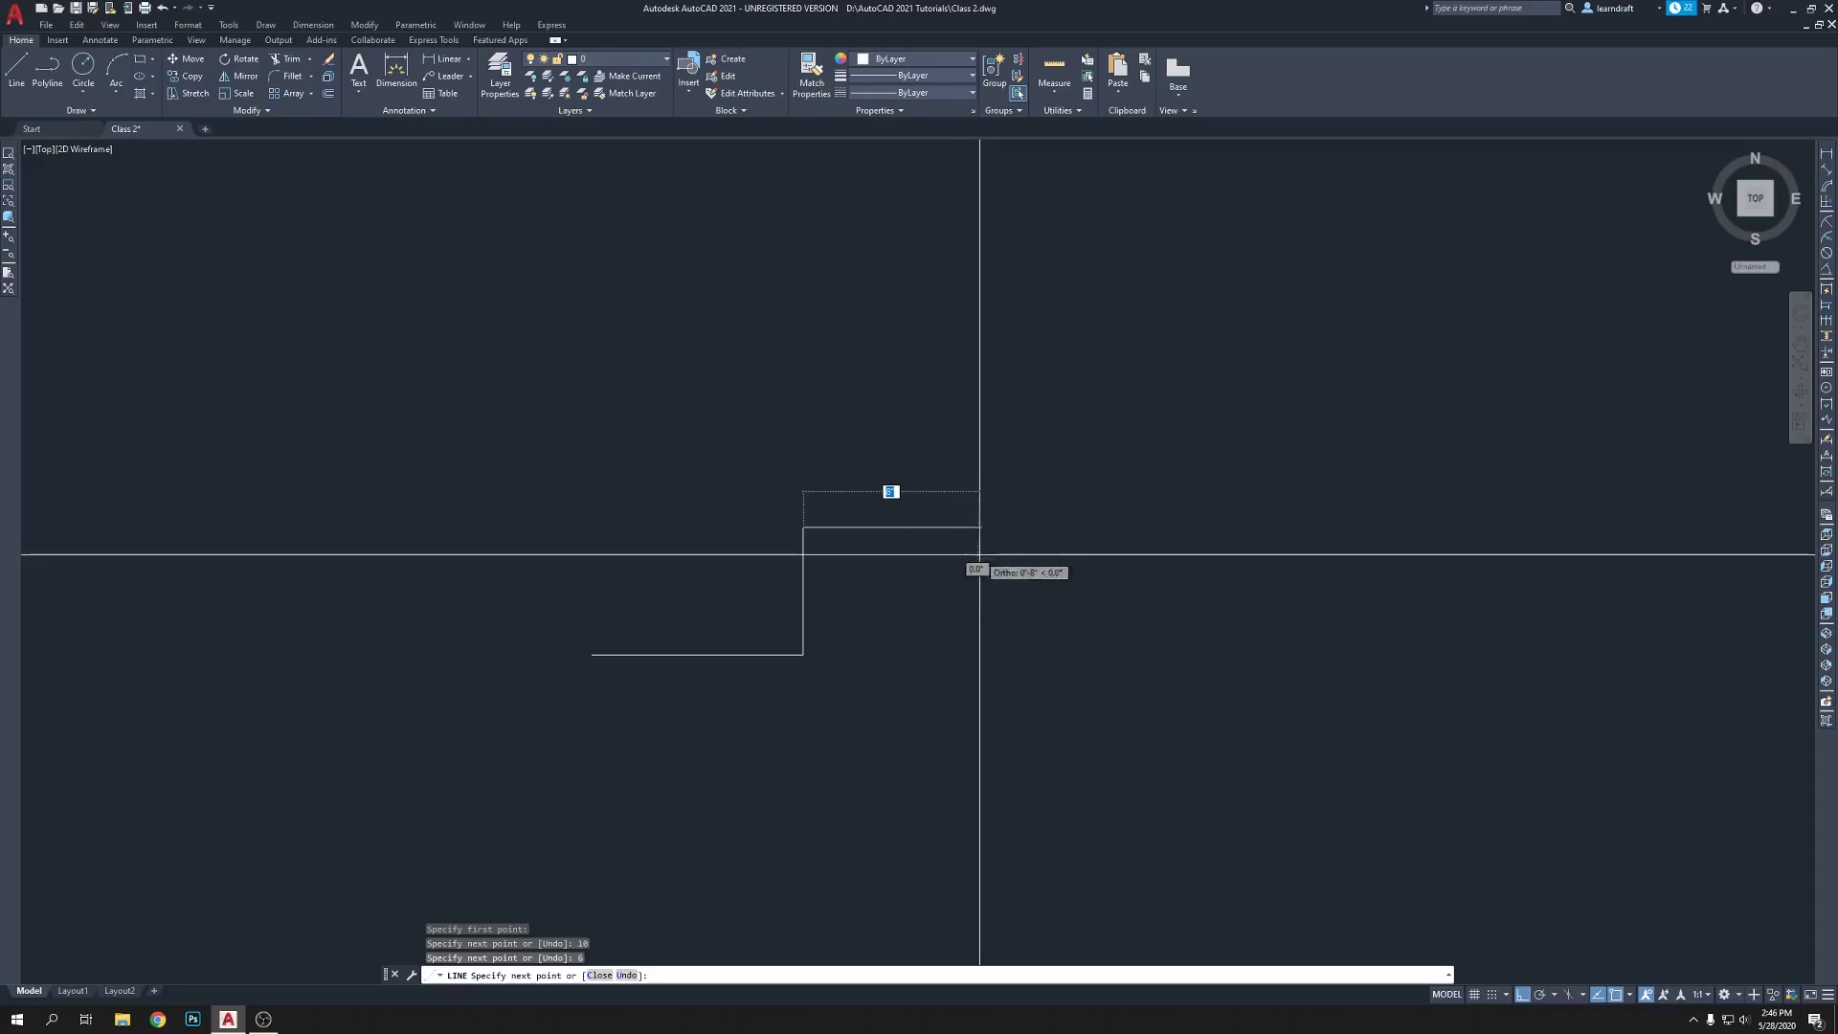
# - Continue the staircase profile with two more steps, each with a 10" tread rightward and a 6" riser upward
pyautogui.write('1')
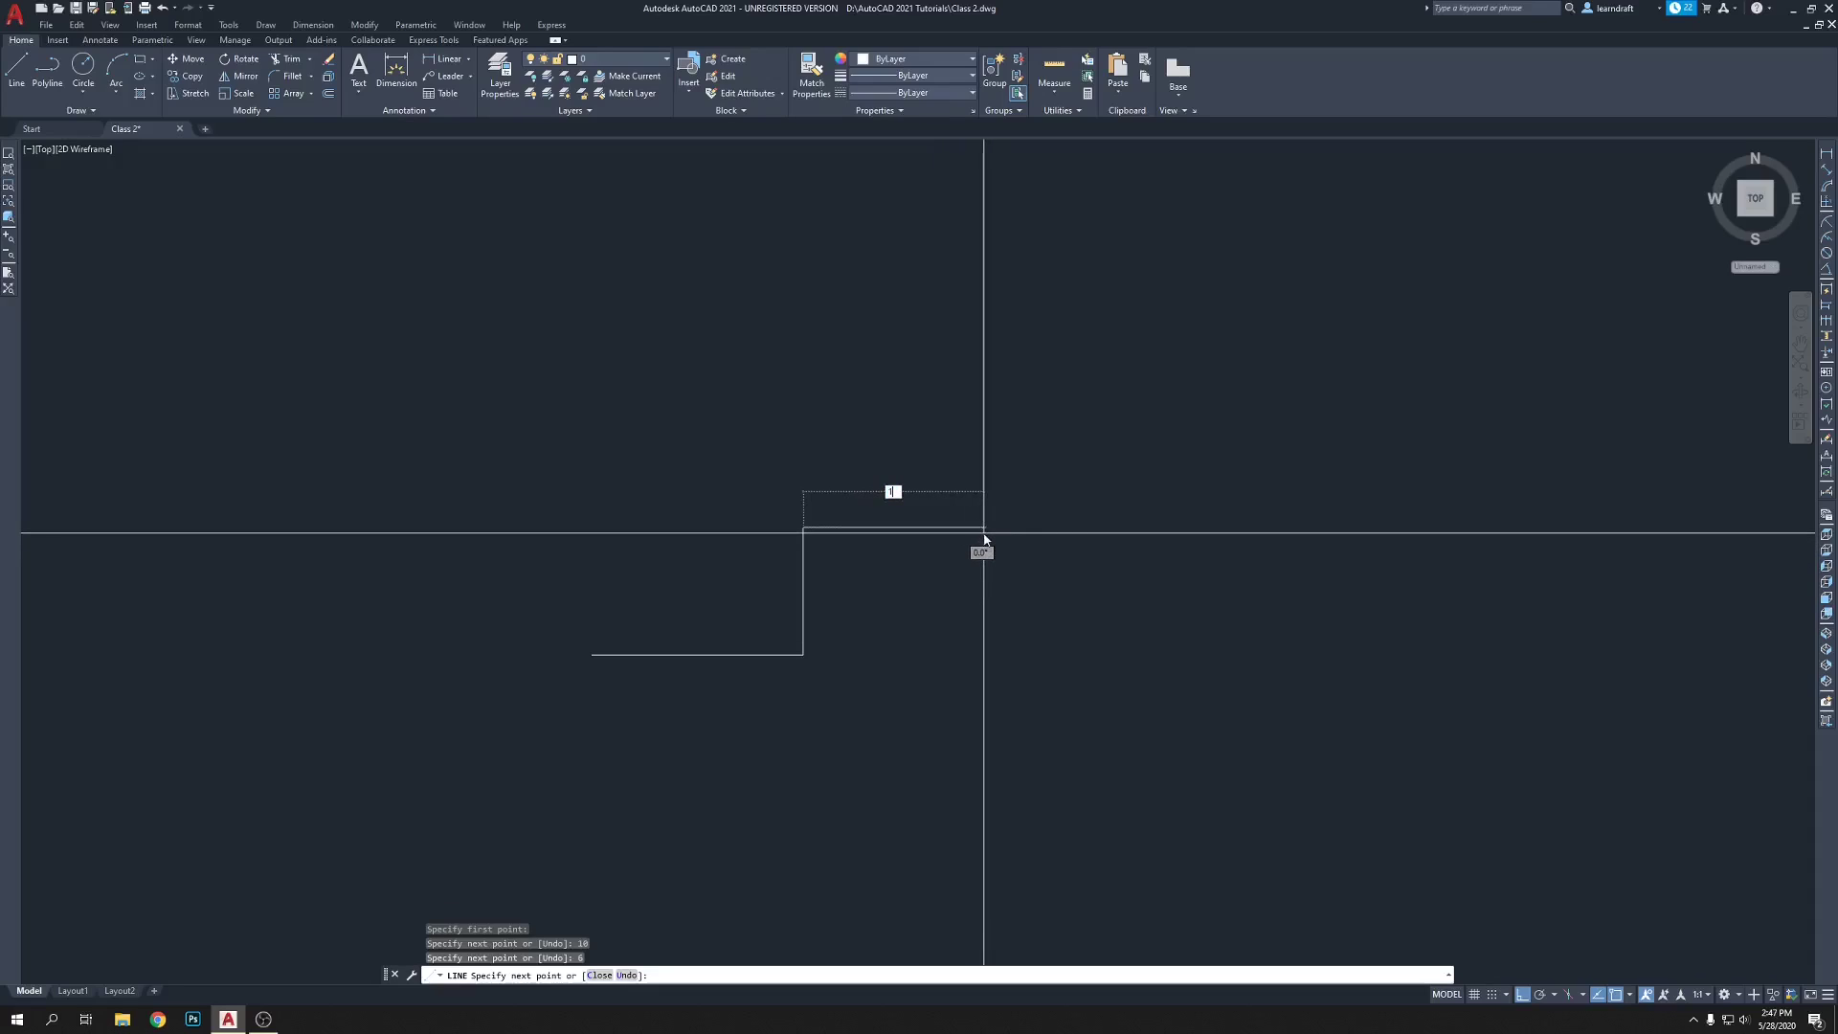
pyautogui.write('0')
pyautogui.press('Return')
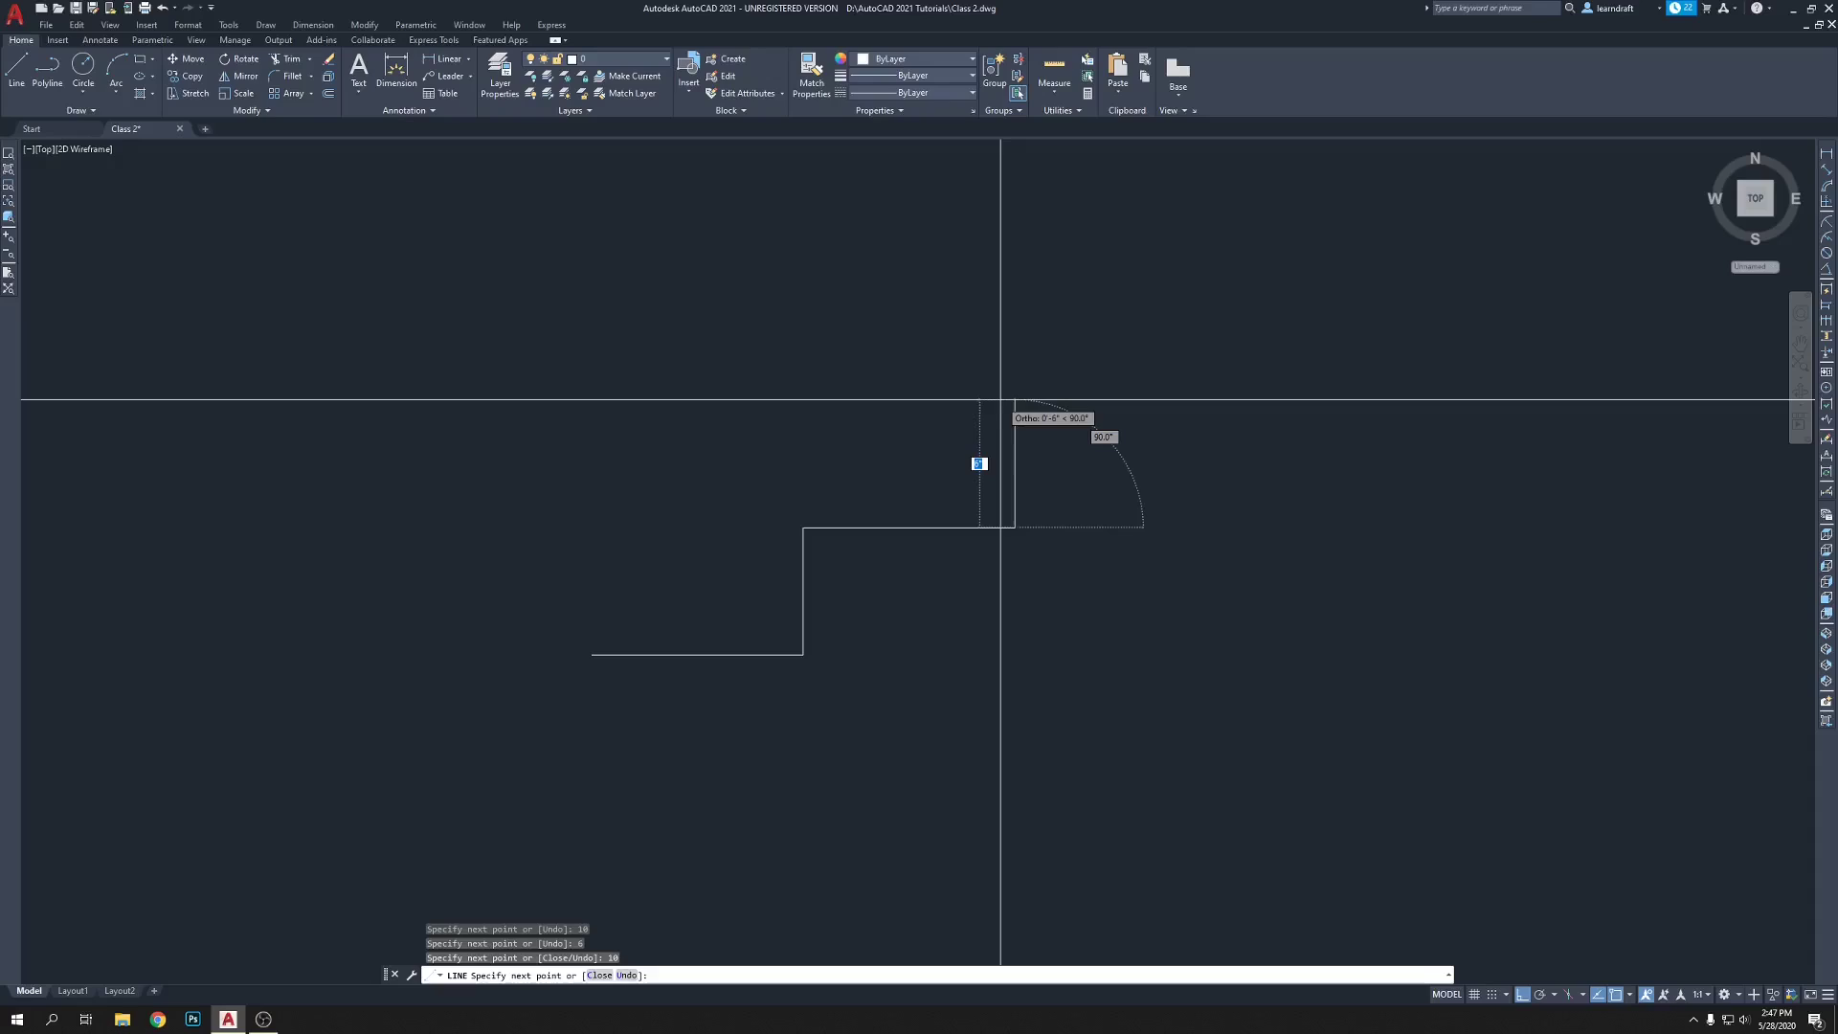
pyautogui.write('6')
pyautogui.press('Return')
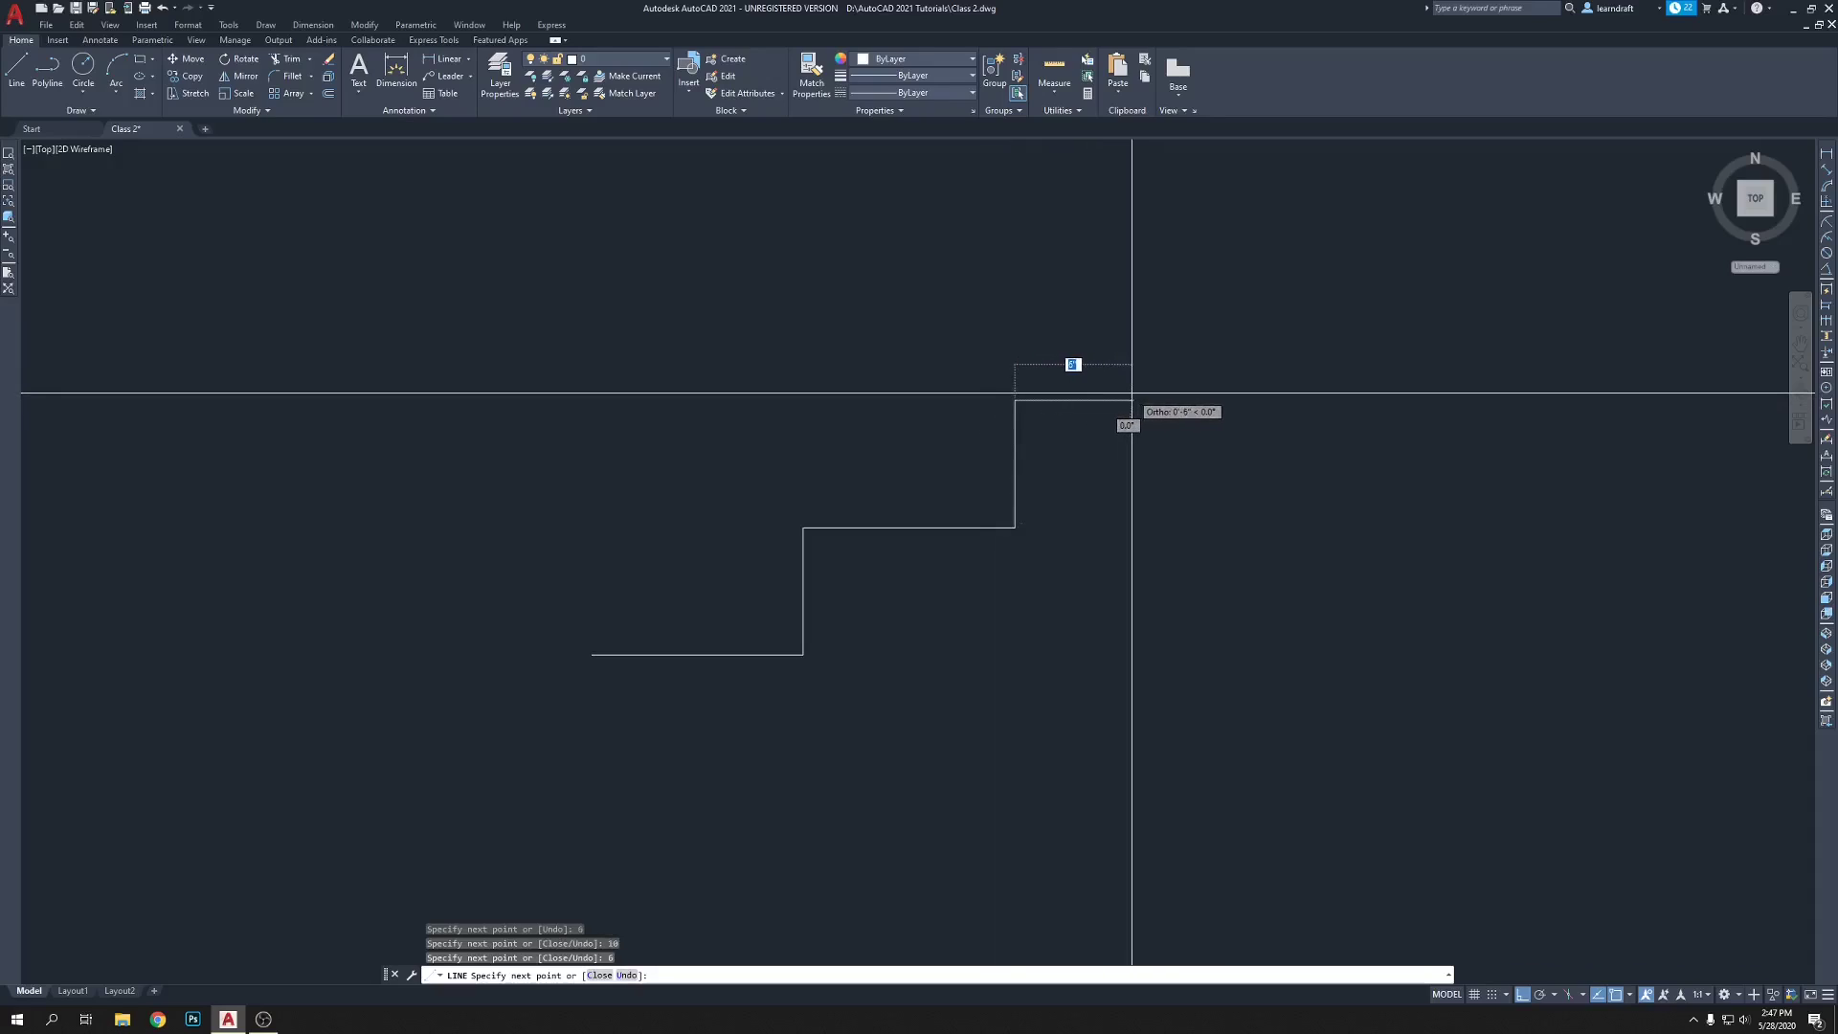
pyautogui.write('10')
pyautogui.press('Return')
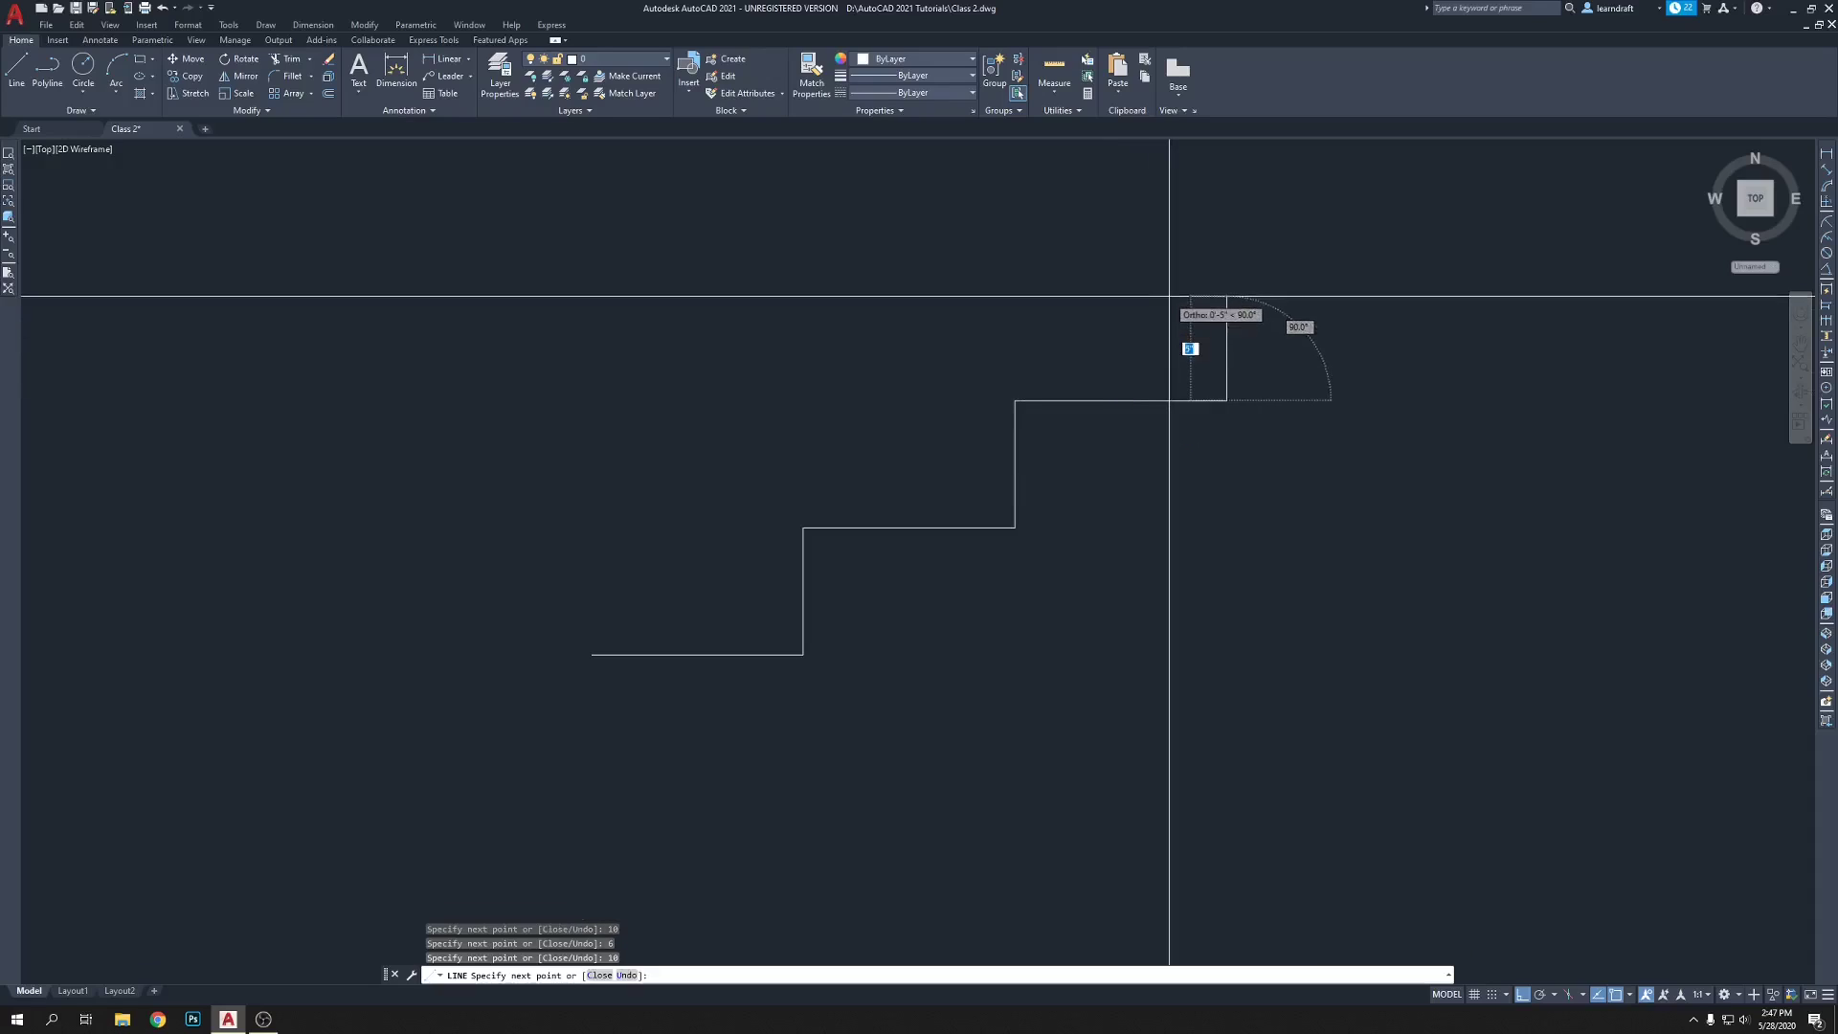
pyautogui.moveTo(1173, 300); pyautogui.dragTo(870, 349, button='middle')
pyautogui.write('6')
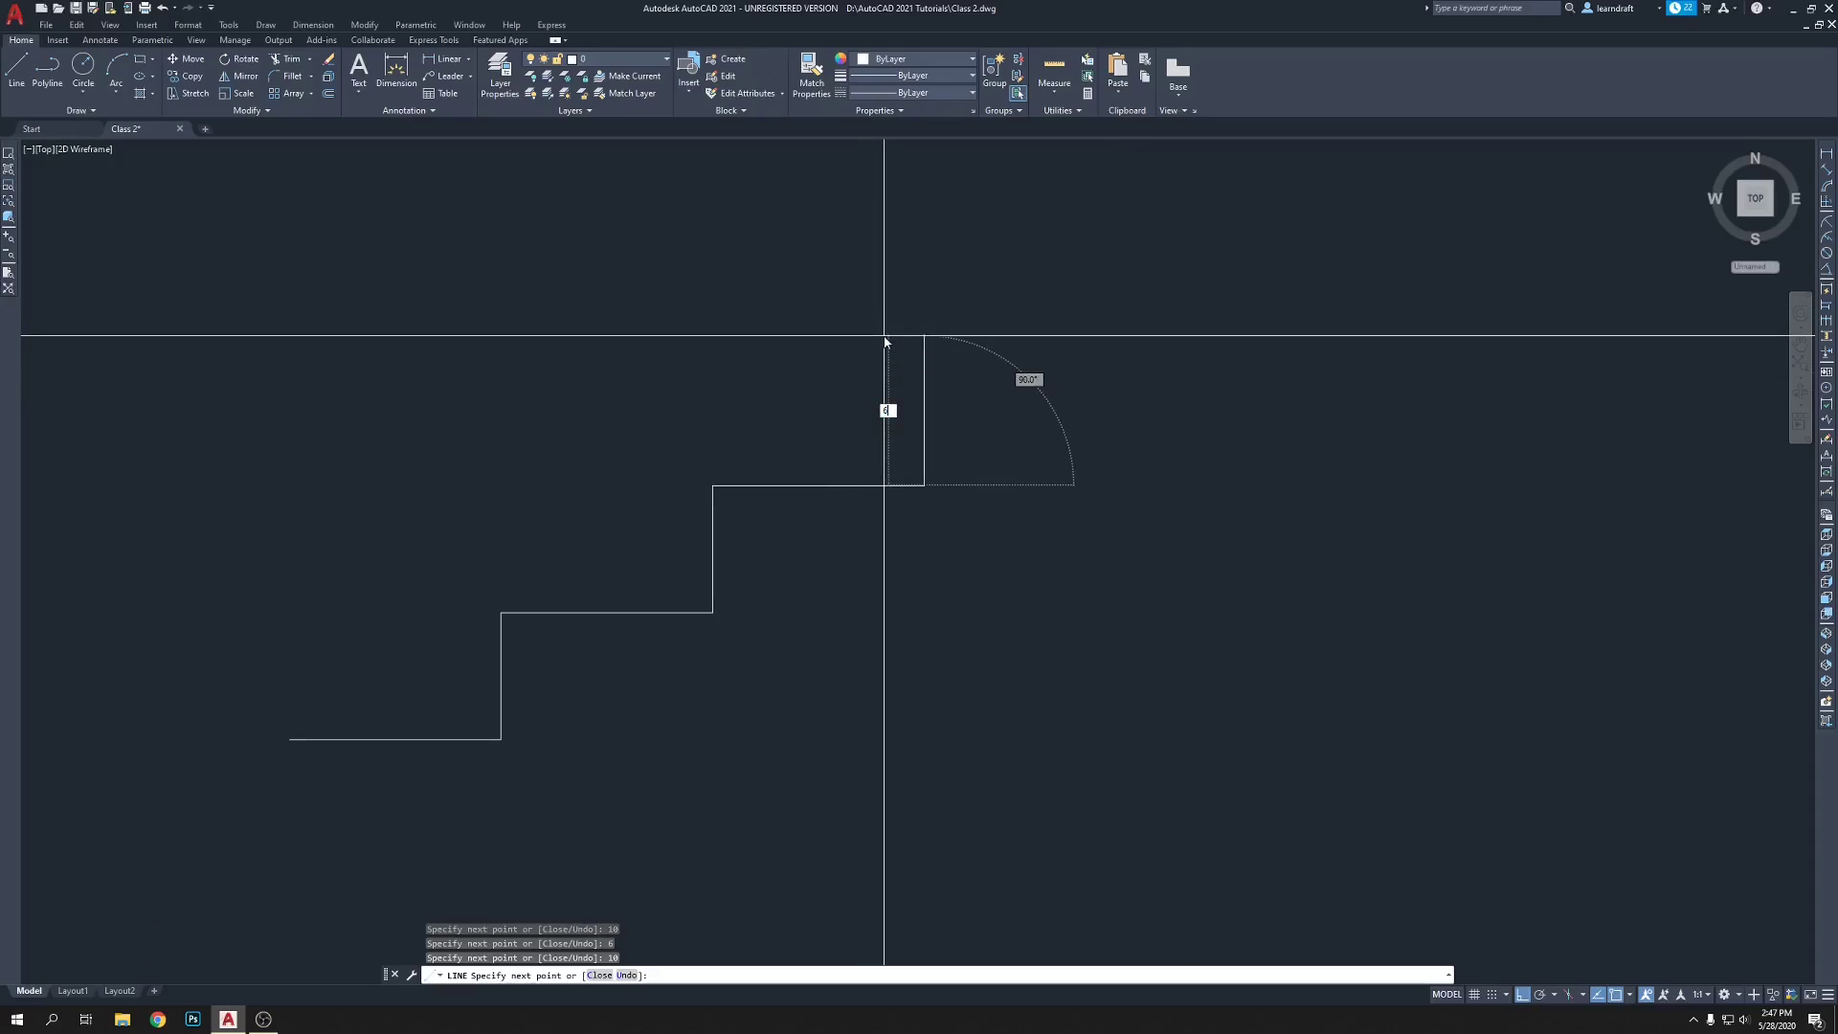
pyautogui.press('Return')
# - Add the staircase's fourth and fifth steps, each with a 10" tread rightward and a 6" riser upward
pyautogui.write('10')
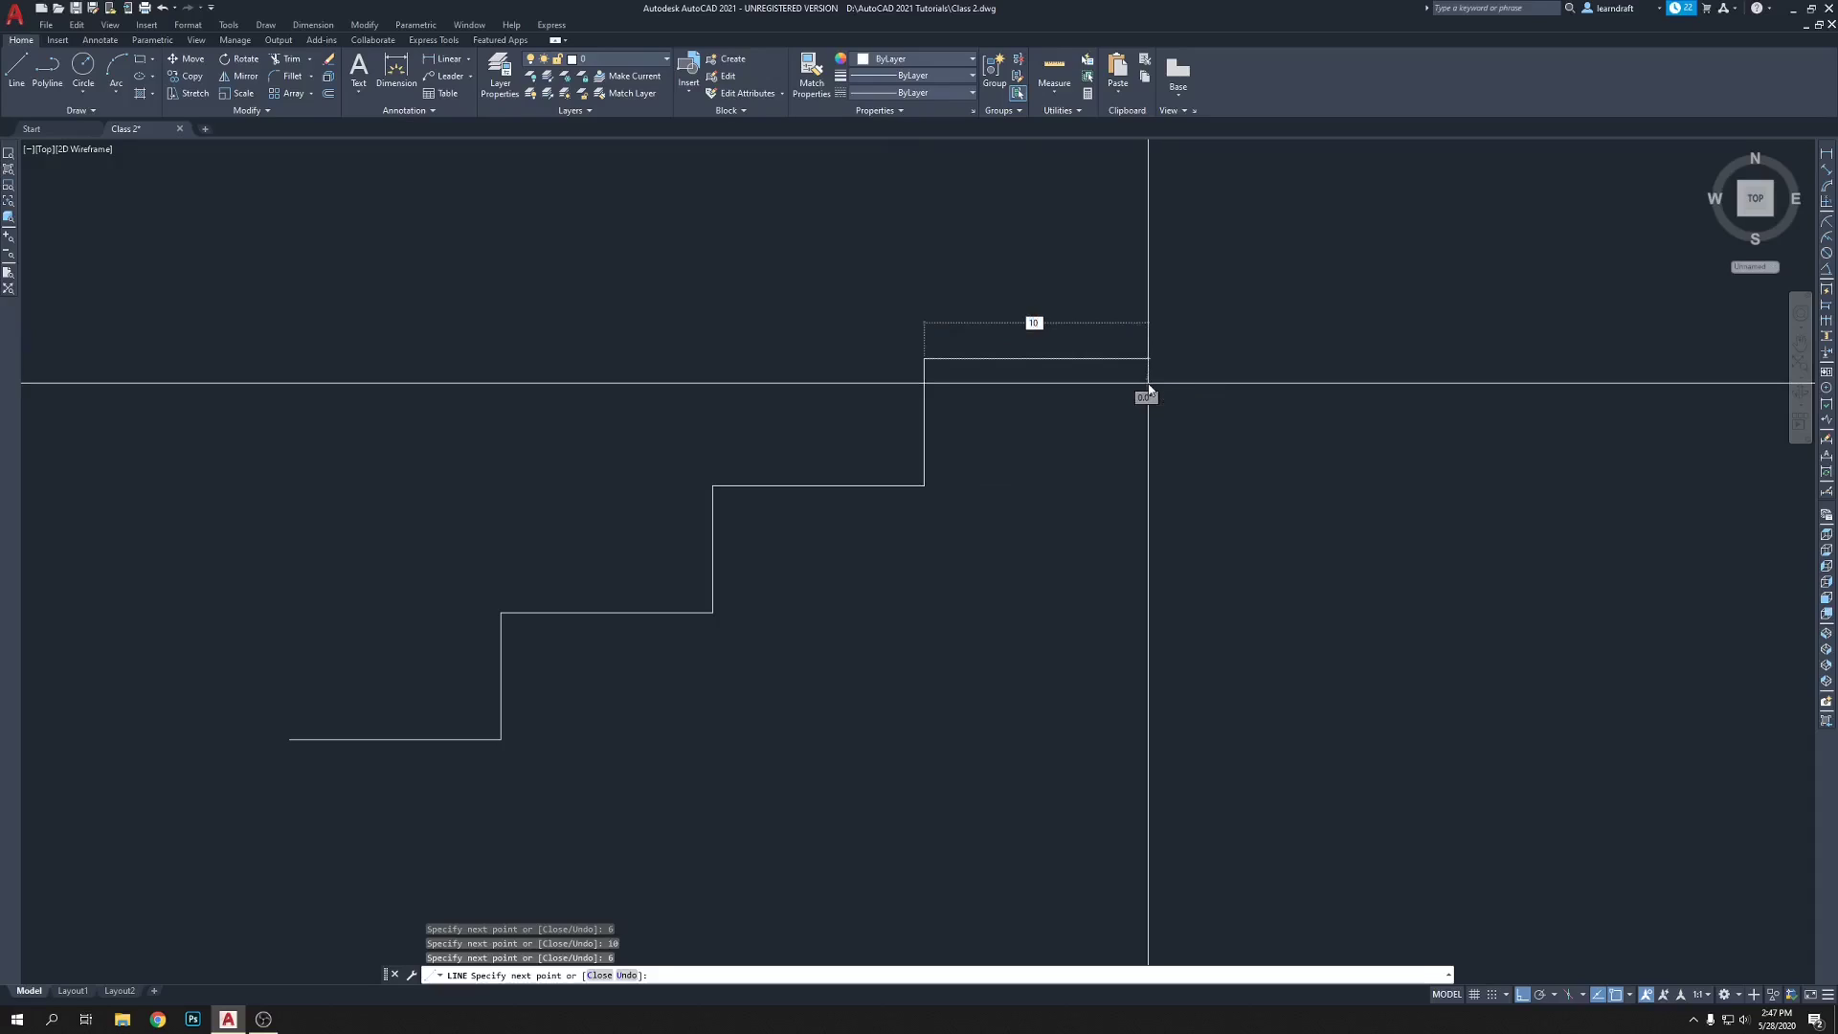
pyautogui.press('Return')
pyautogui.moveTo(1148, 259); pyautogui.dragTo(1066, 426, button='middle')
pyautogui.write('6')
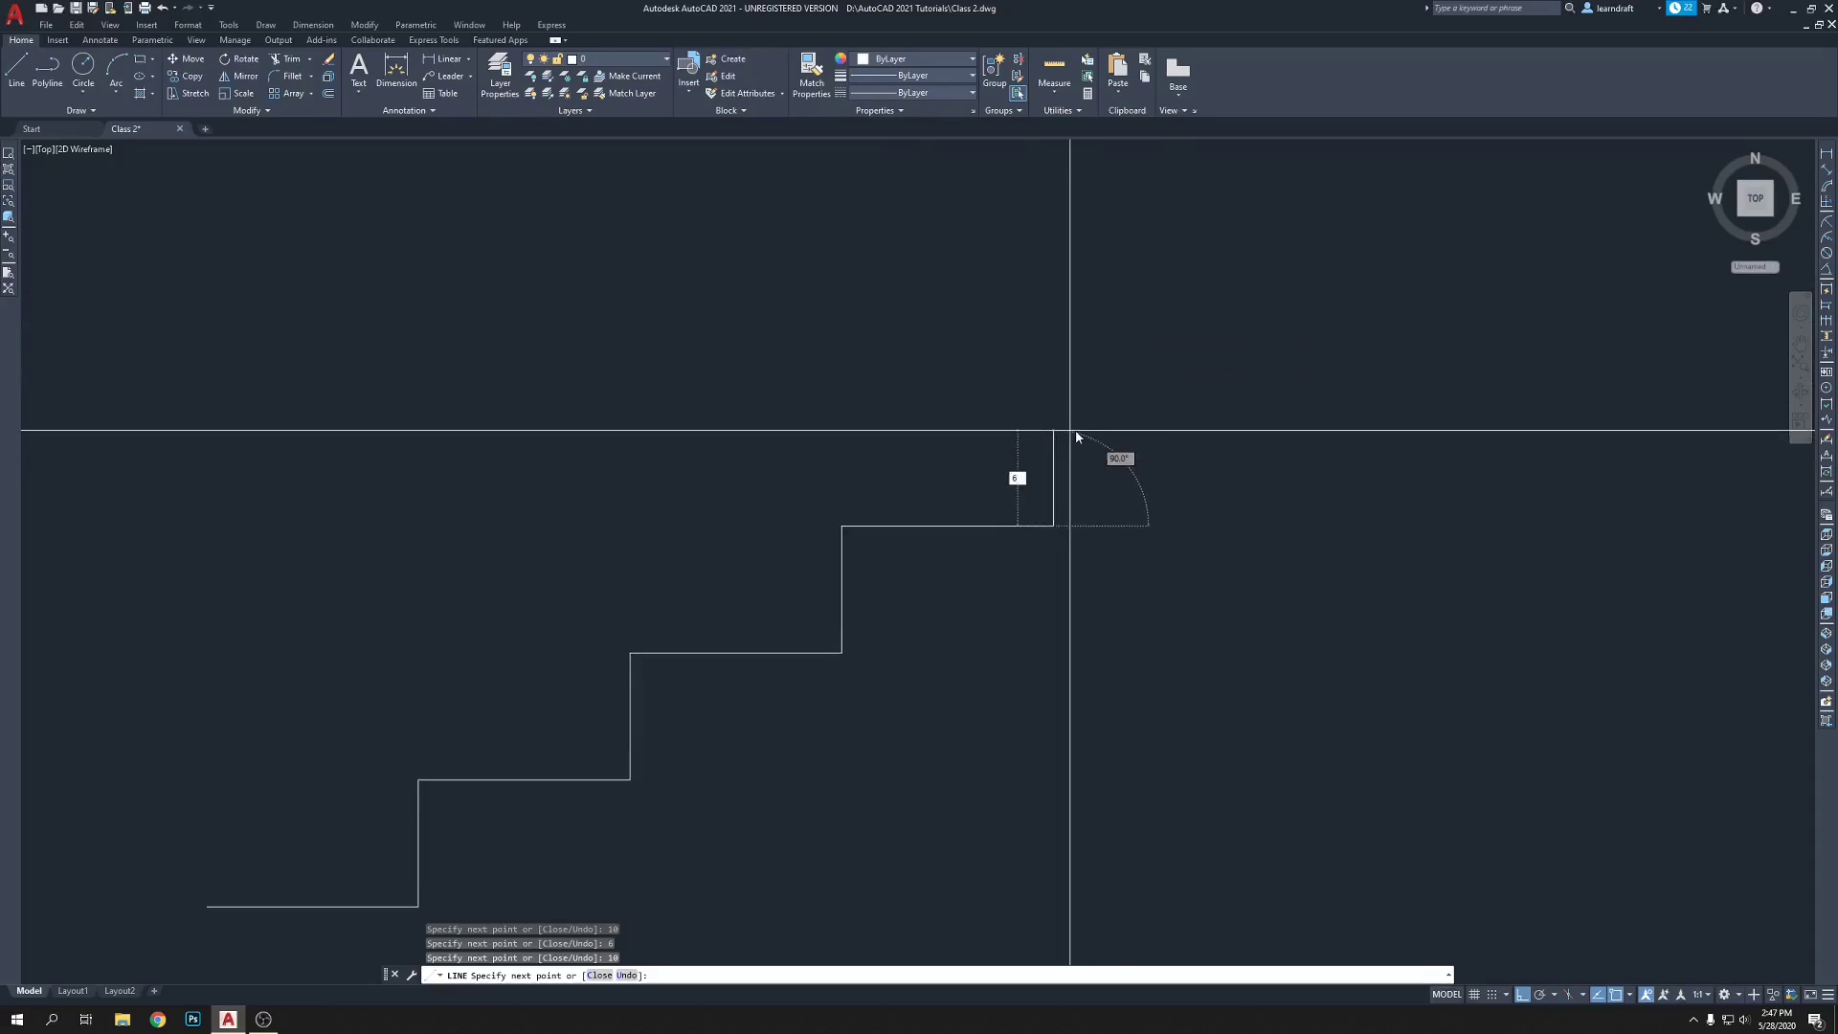
pyautogui.press('Return')
pyautogui.write('1')
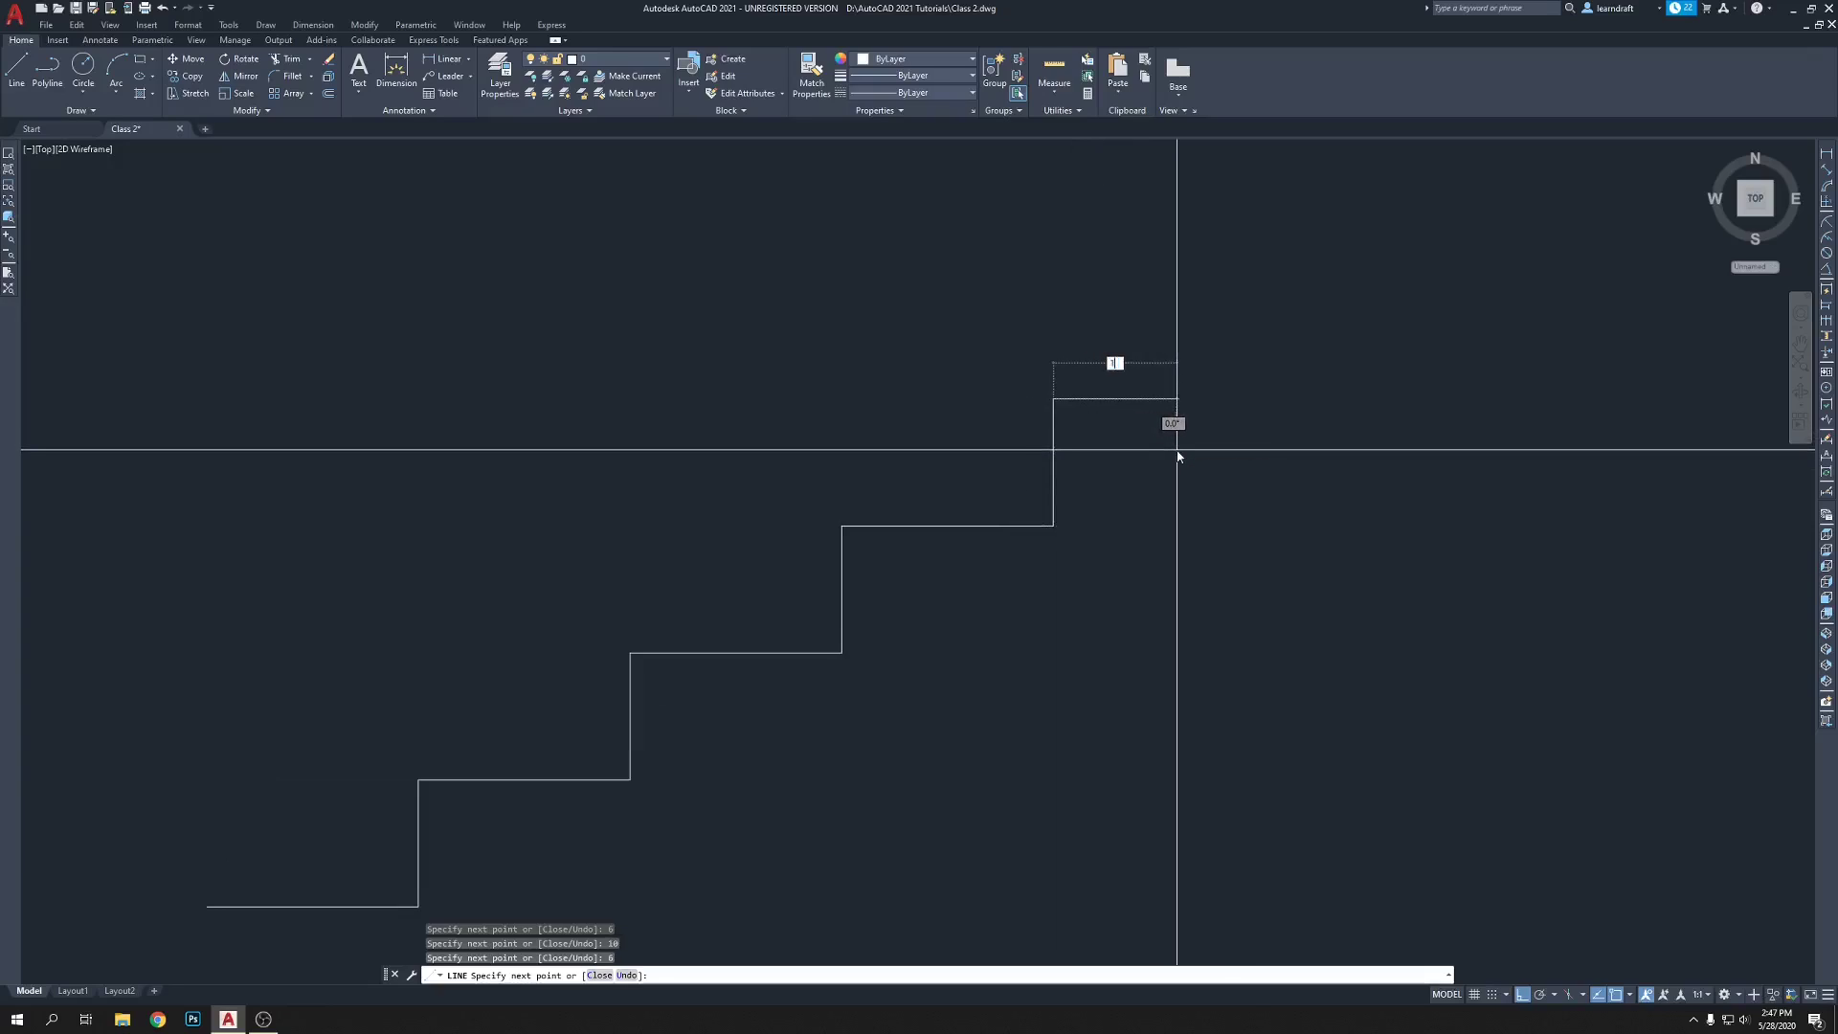
pyautogui.write('0')
pyautogui.press('Return')
pyautogui.moveTo(1177, 450); pyautogui.dragTo(1183, 401, button='middle')
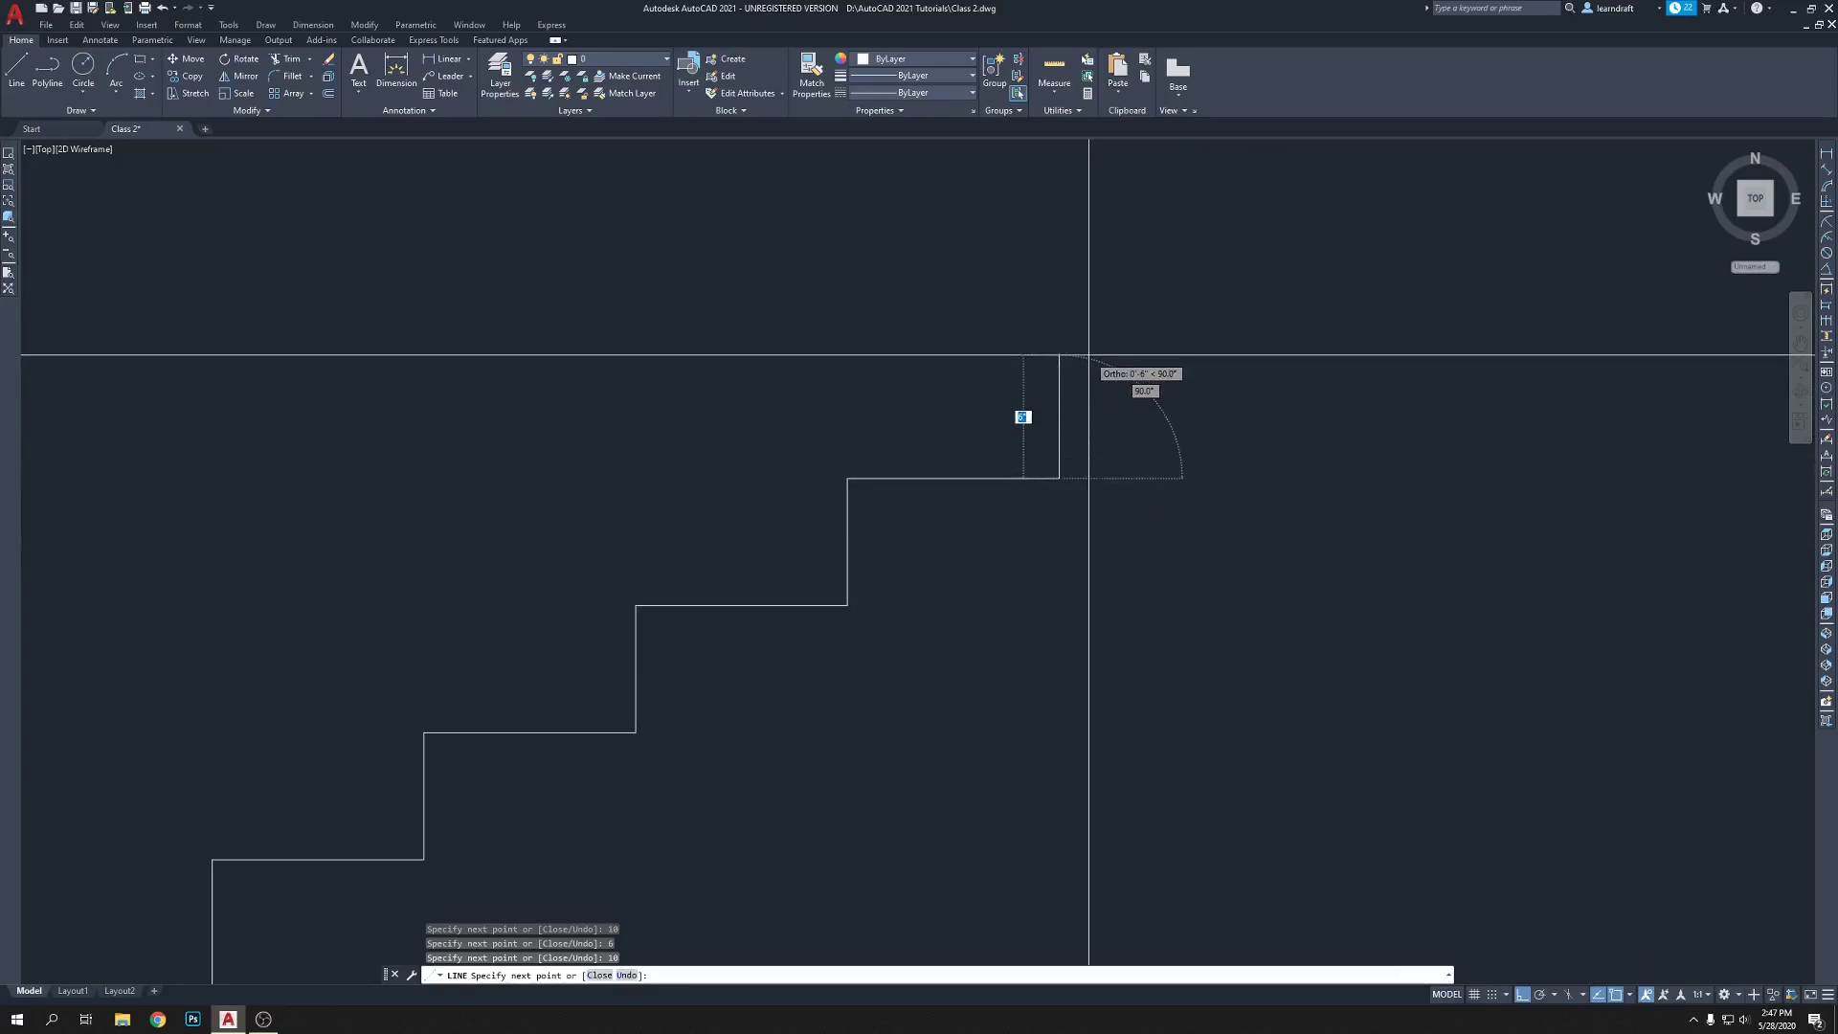
pyautogui.write('6')
pyautogui.press('Return')
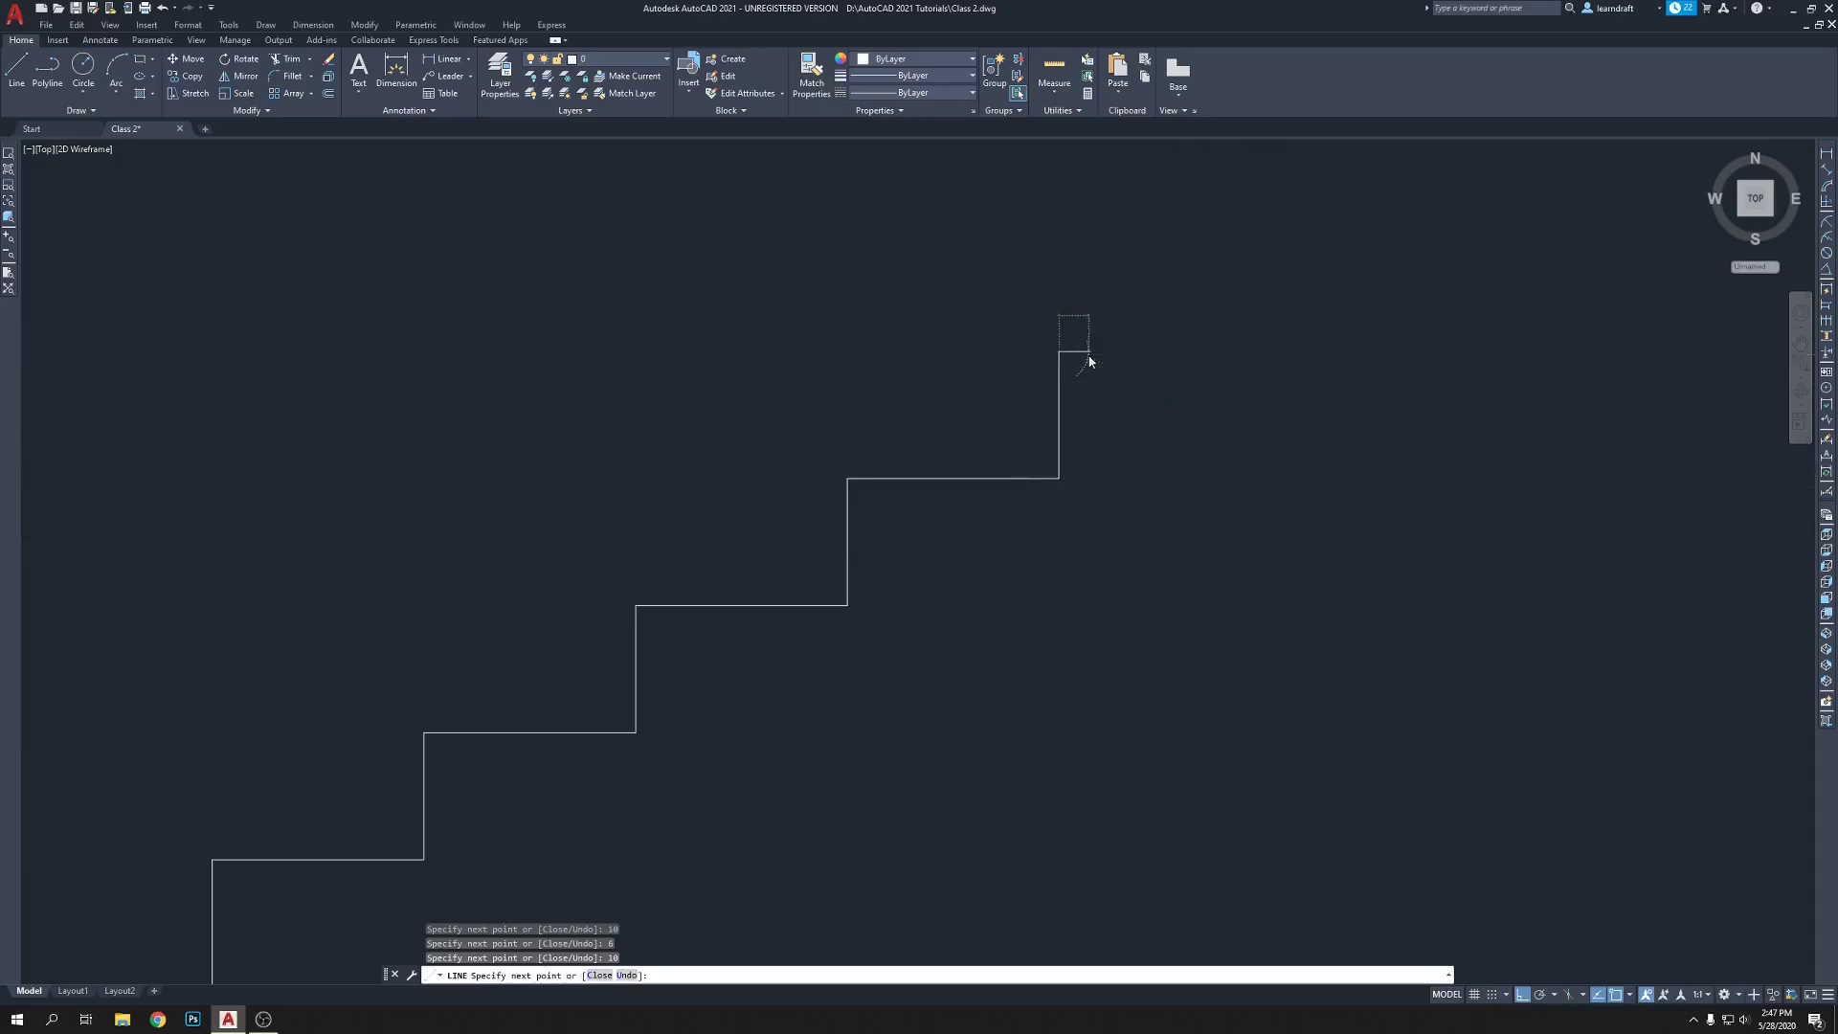
# - Add the sixth and seventh steps to the staircase profile, using 10" treads rightward and 6" risers upward
pyautogui.scroll(-4, 997, 399)
pyautogui.moveTo(1058, 374); pyautogui.dragTo(992, 398, button='middle')
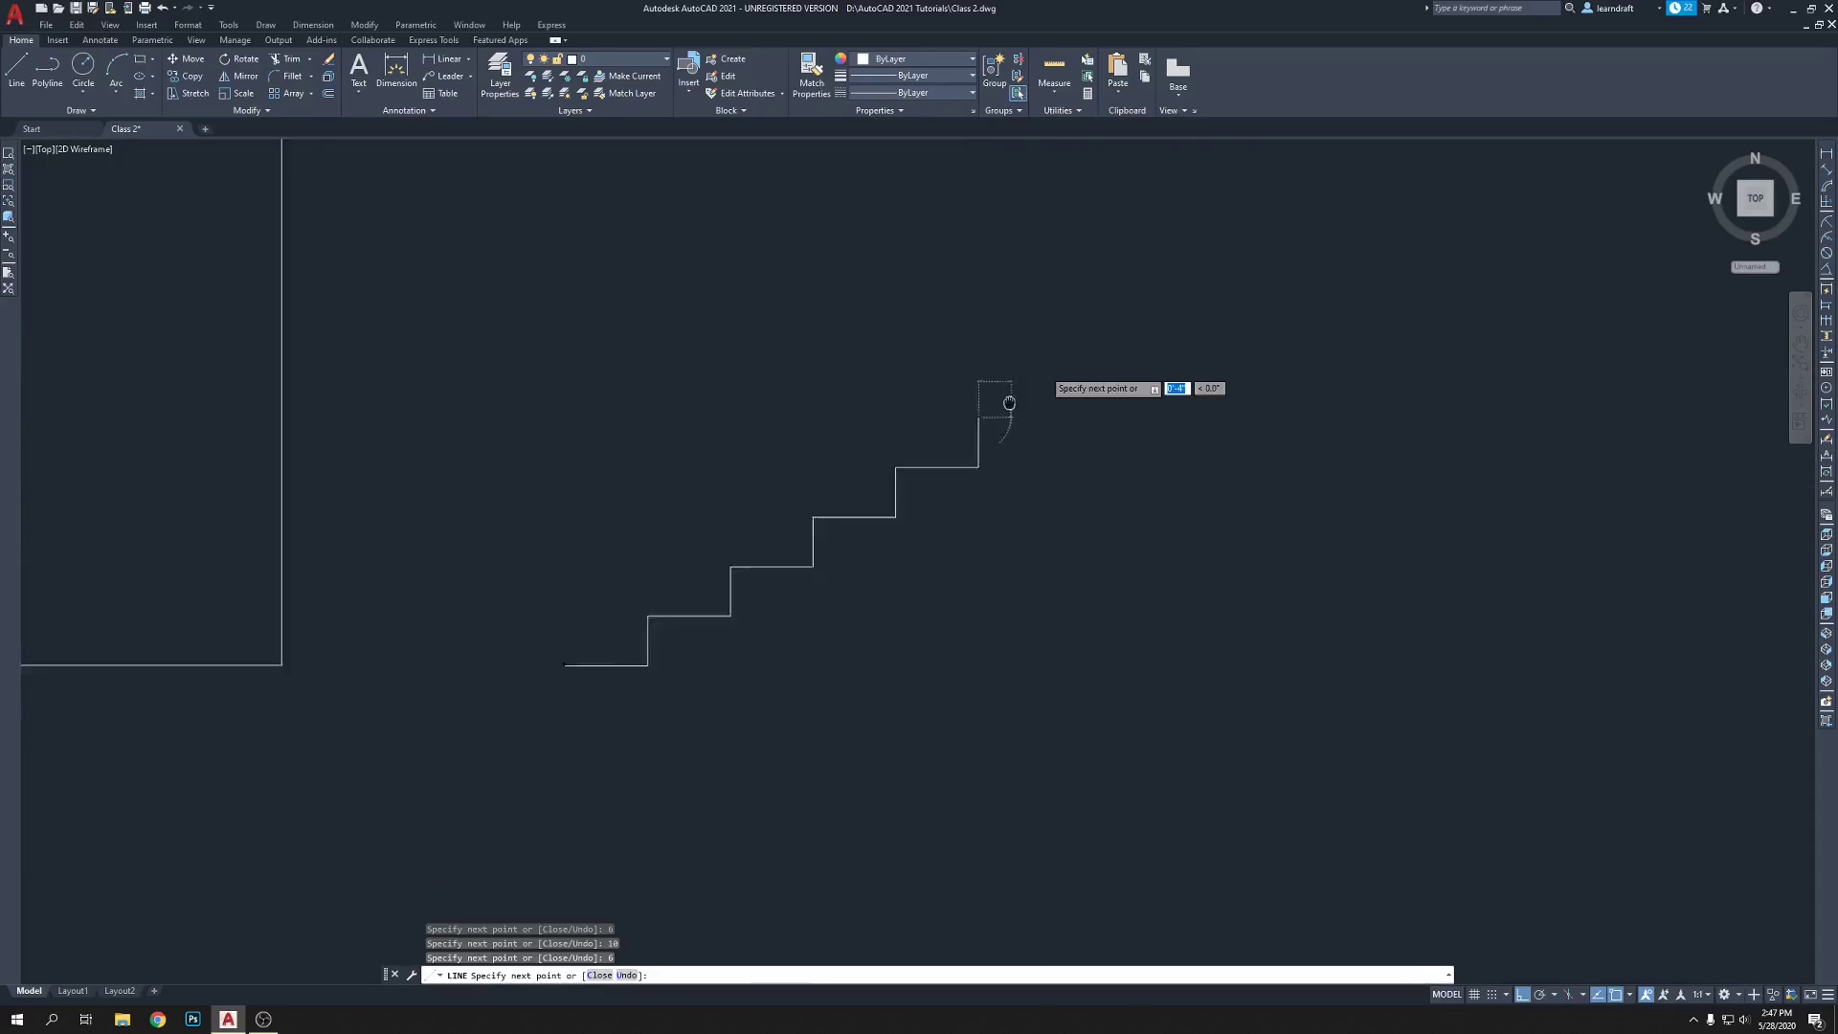
pyautogui.scroll(2, 973, 414)
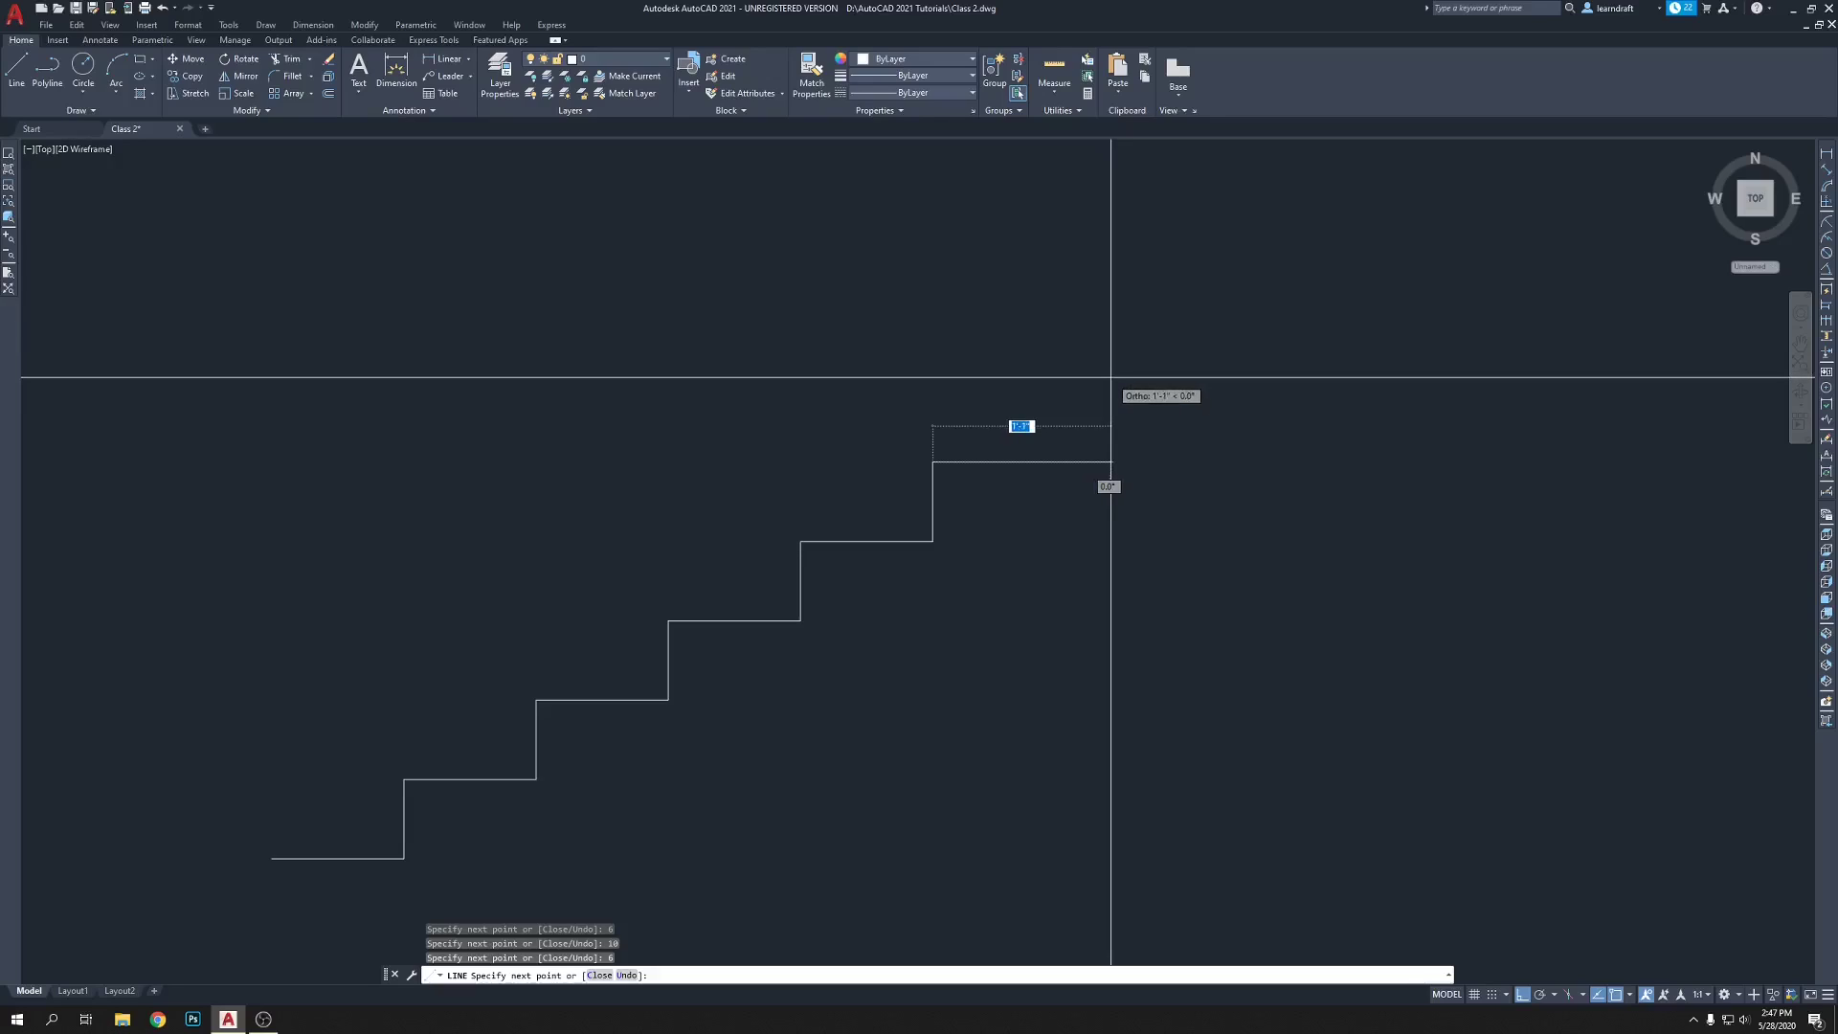
pyautogui.write('10')
pyautogui.press('Return')
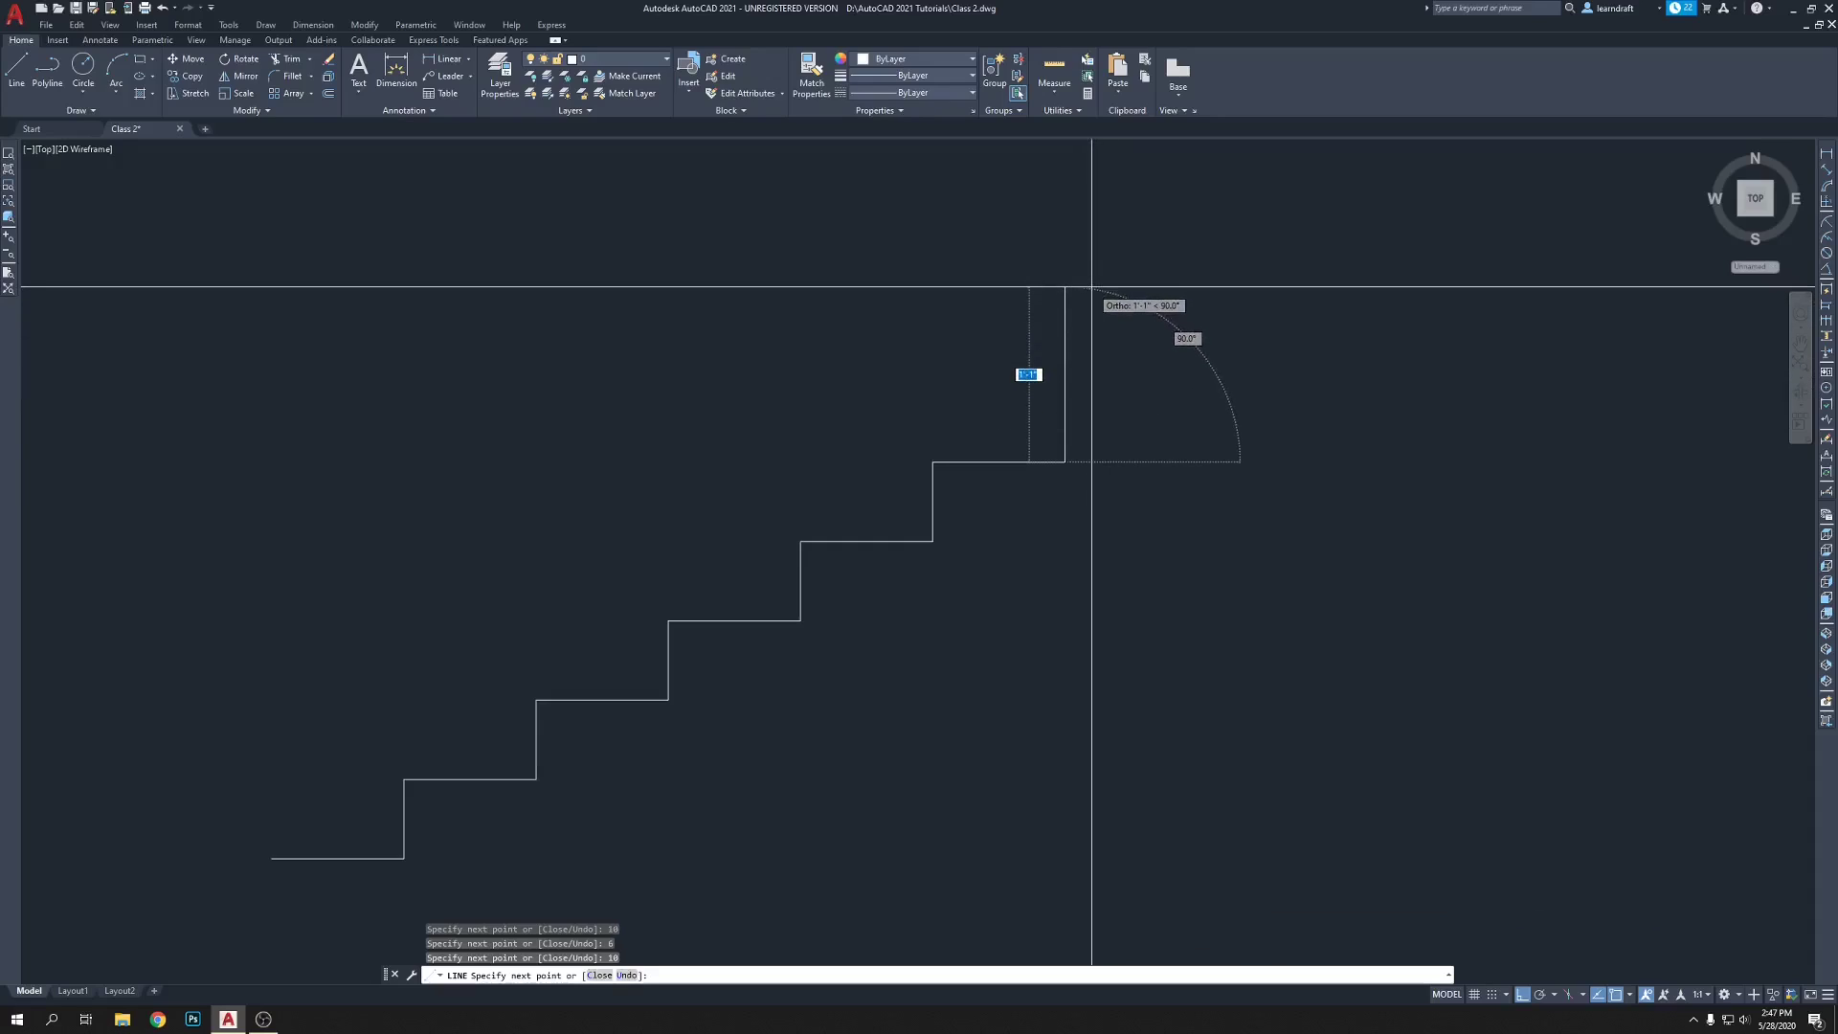
pyautogui.write('6')
pyautogui.press('Return')
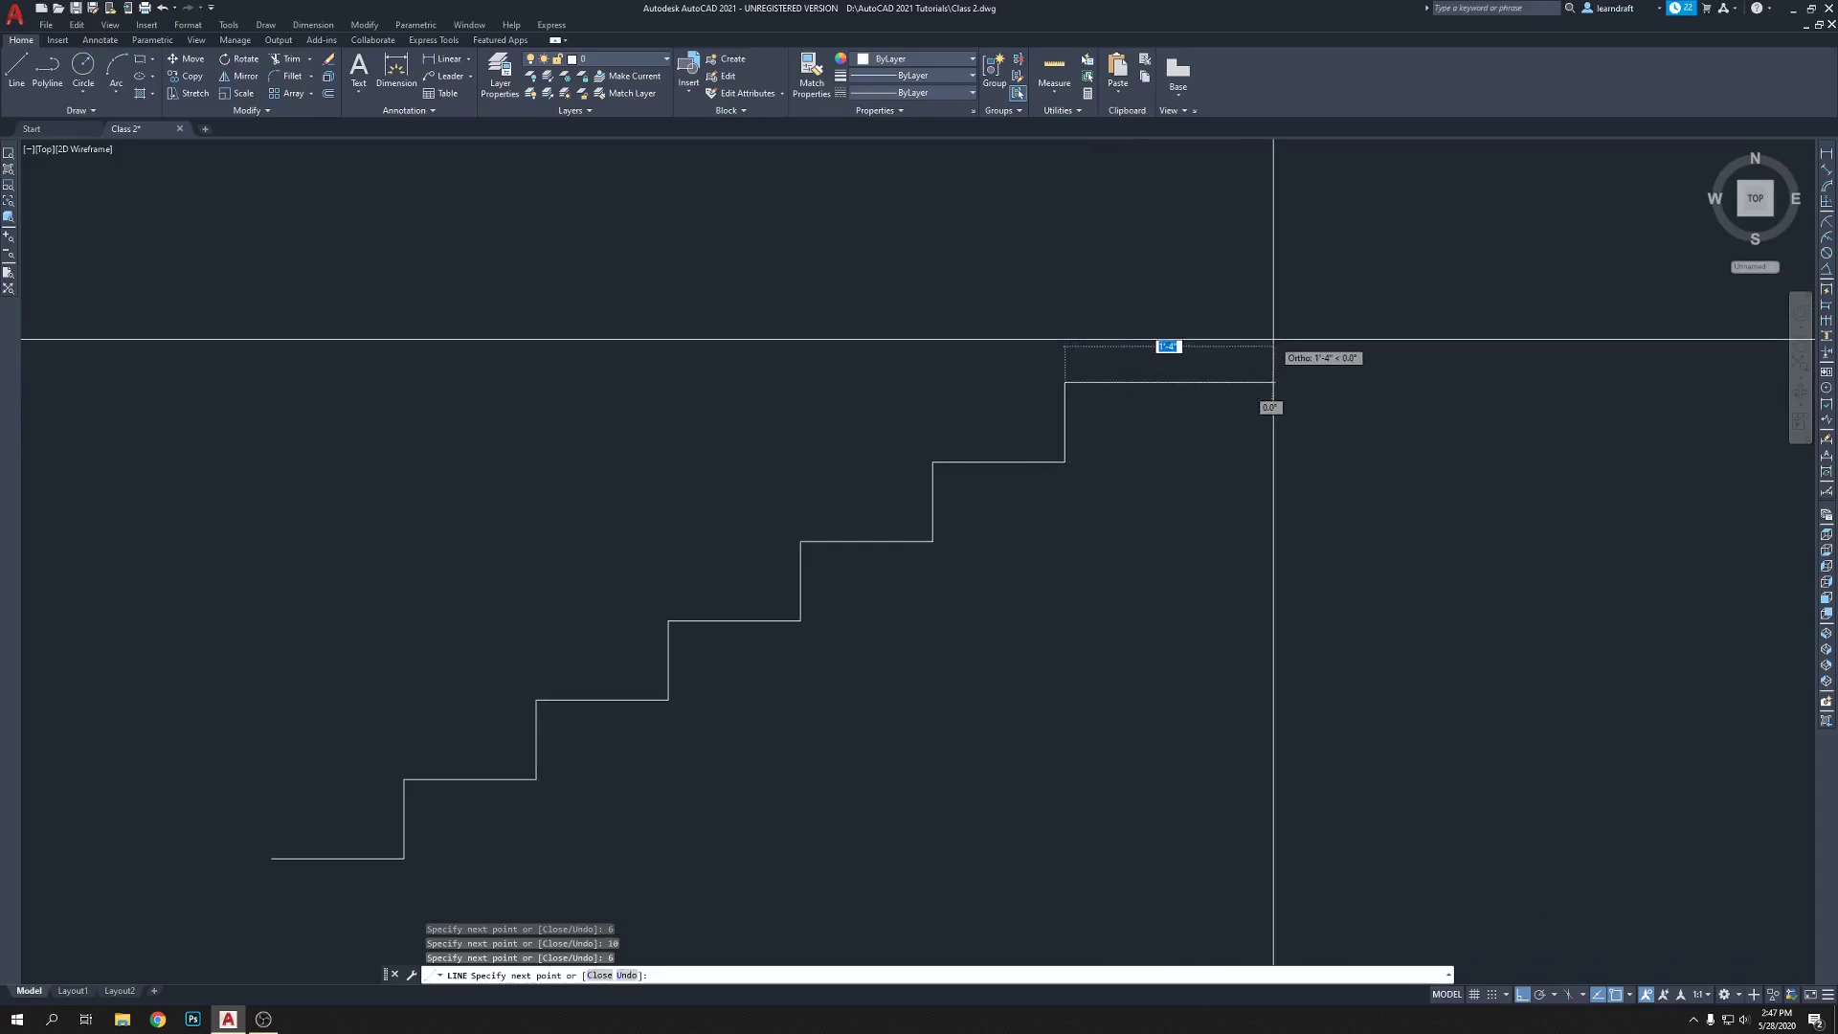
pyautogui.write('10')
pyautogui.press('Return')
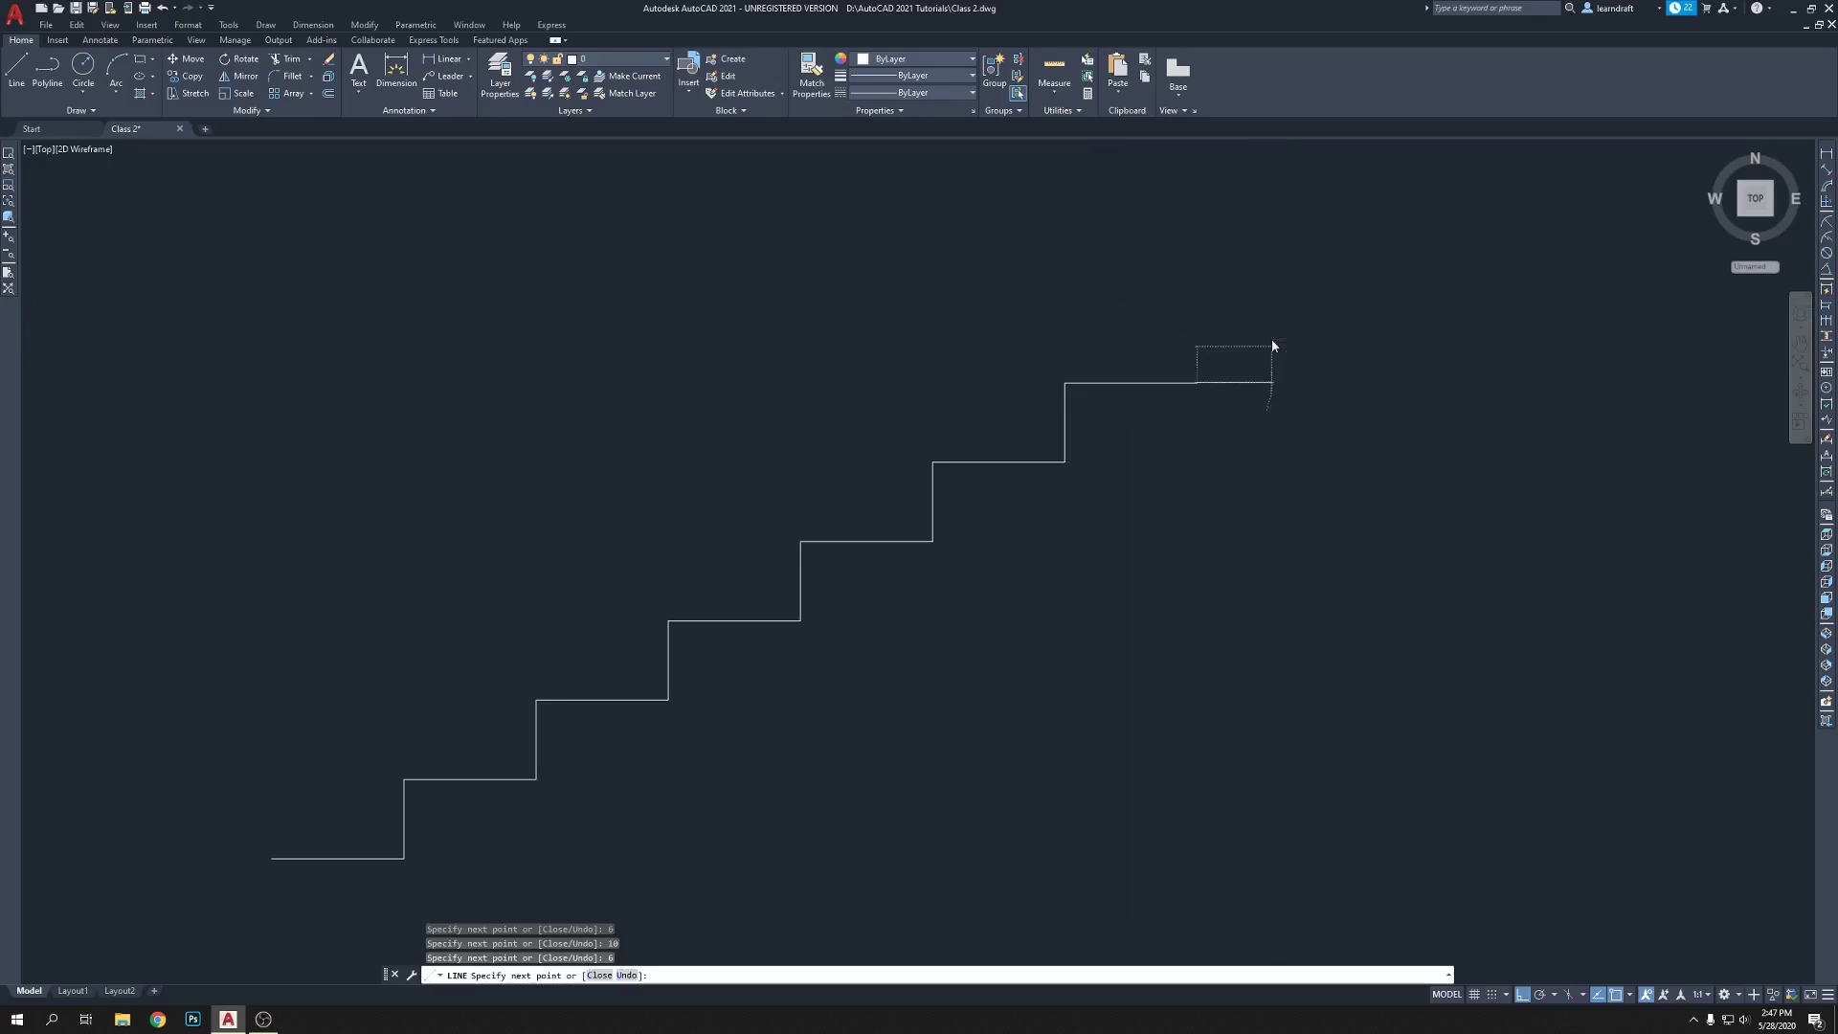
pyautogui.moveTo(1251, 246); pyautogui.dragTo(1193, 351, button='middle')
pyautogui.write('6')
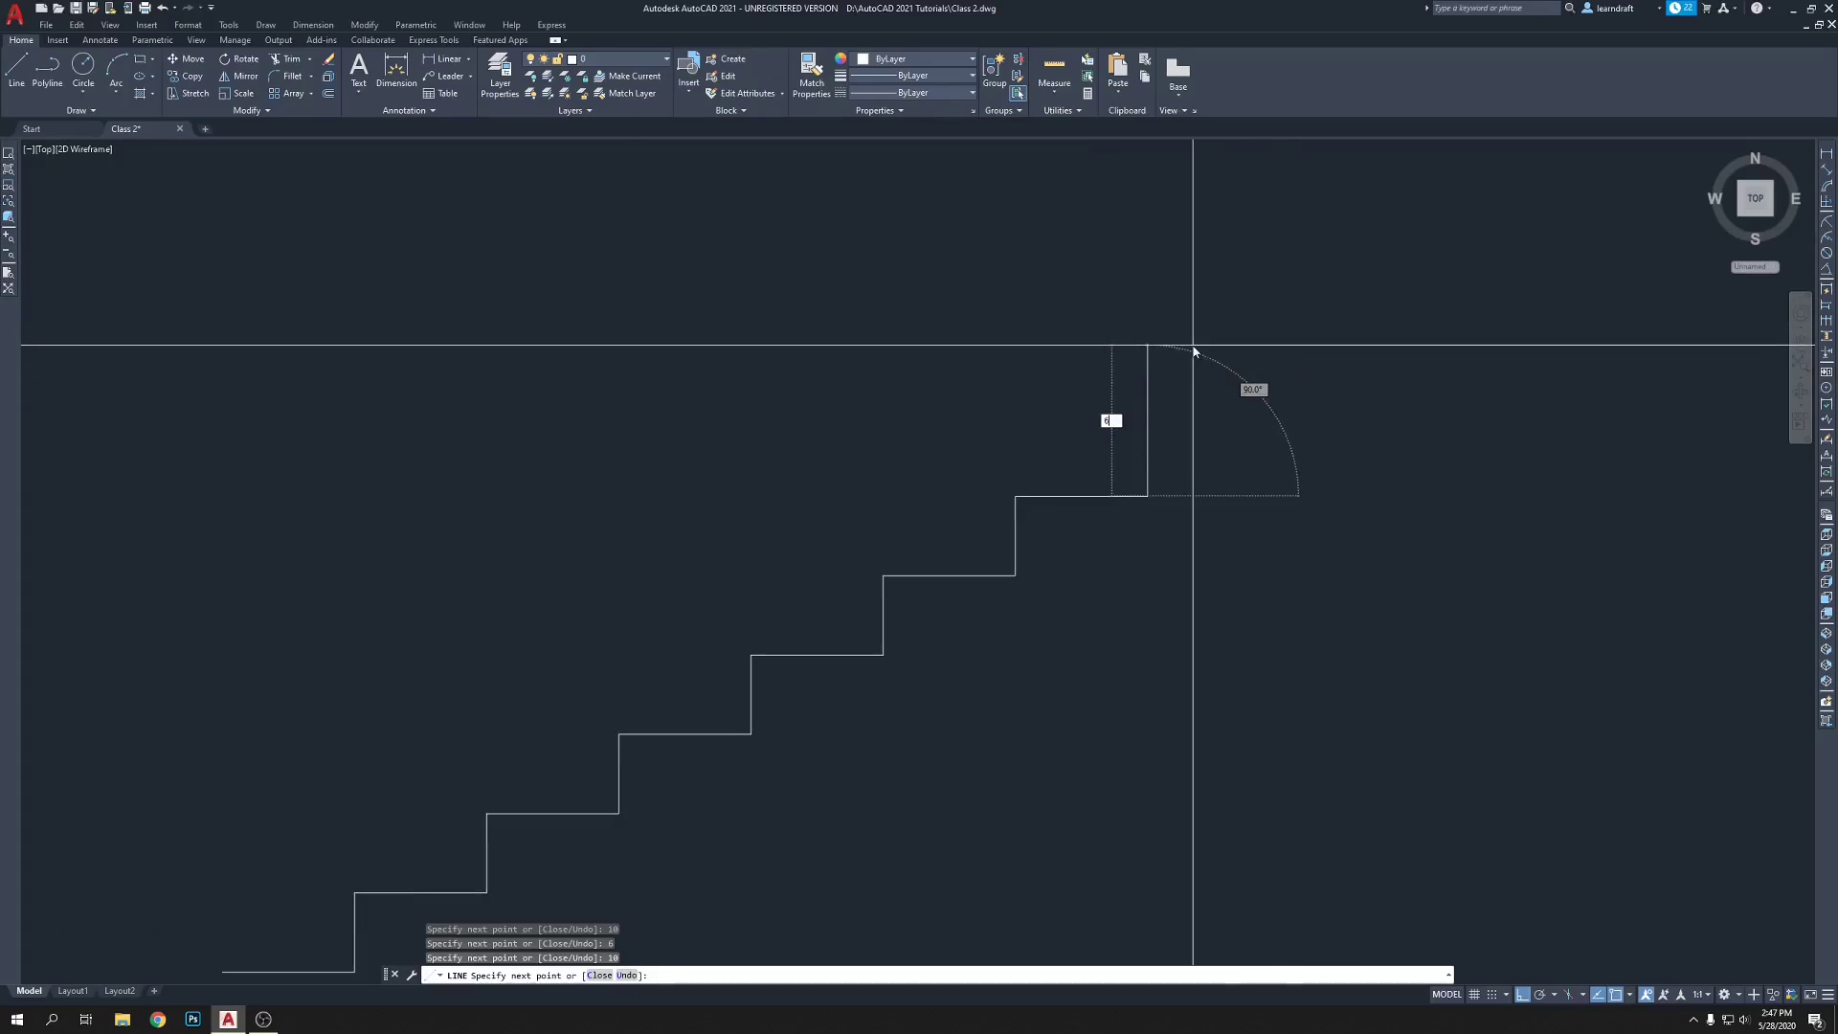
pyautogui.press('Return')
# - Draw the staircase's eighth and ninth steps, each with a 10" tread rightward and a 6" riser upward
pyautogui.scroll(-6, 1194, 352)
pyautogui.scroll(3, 1213, 331)
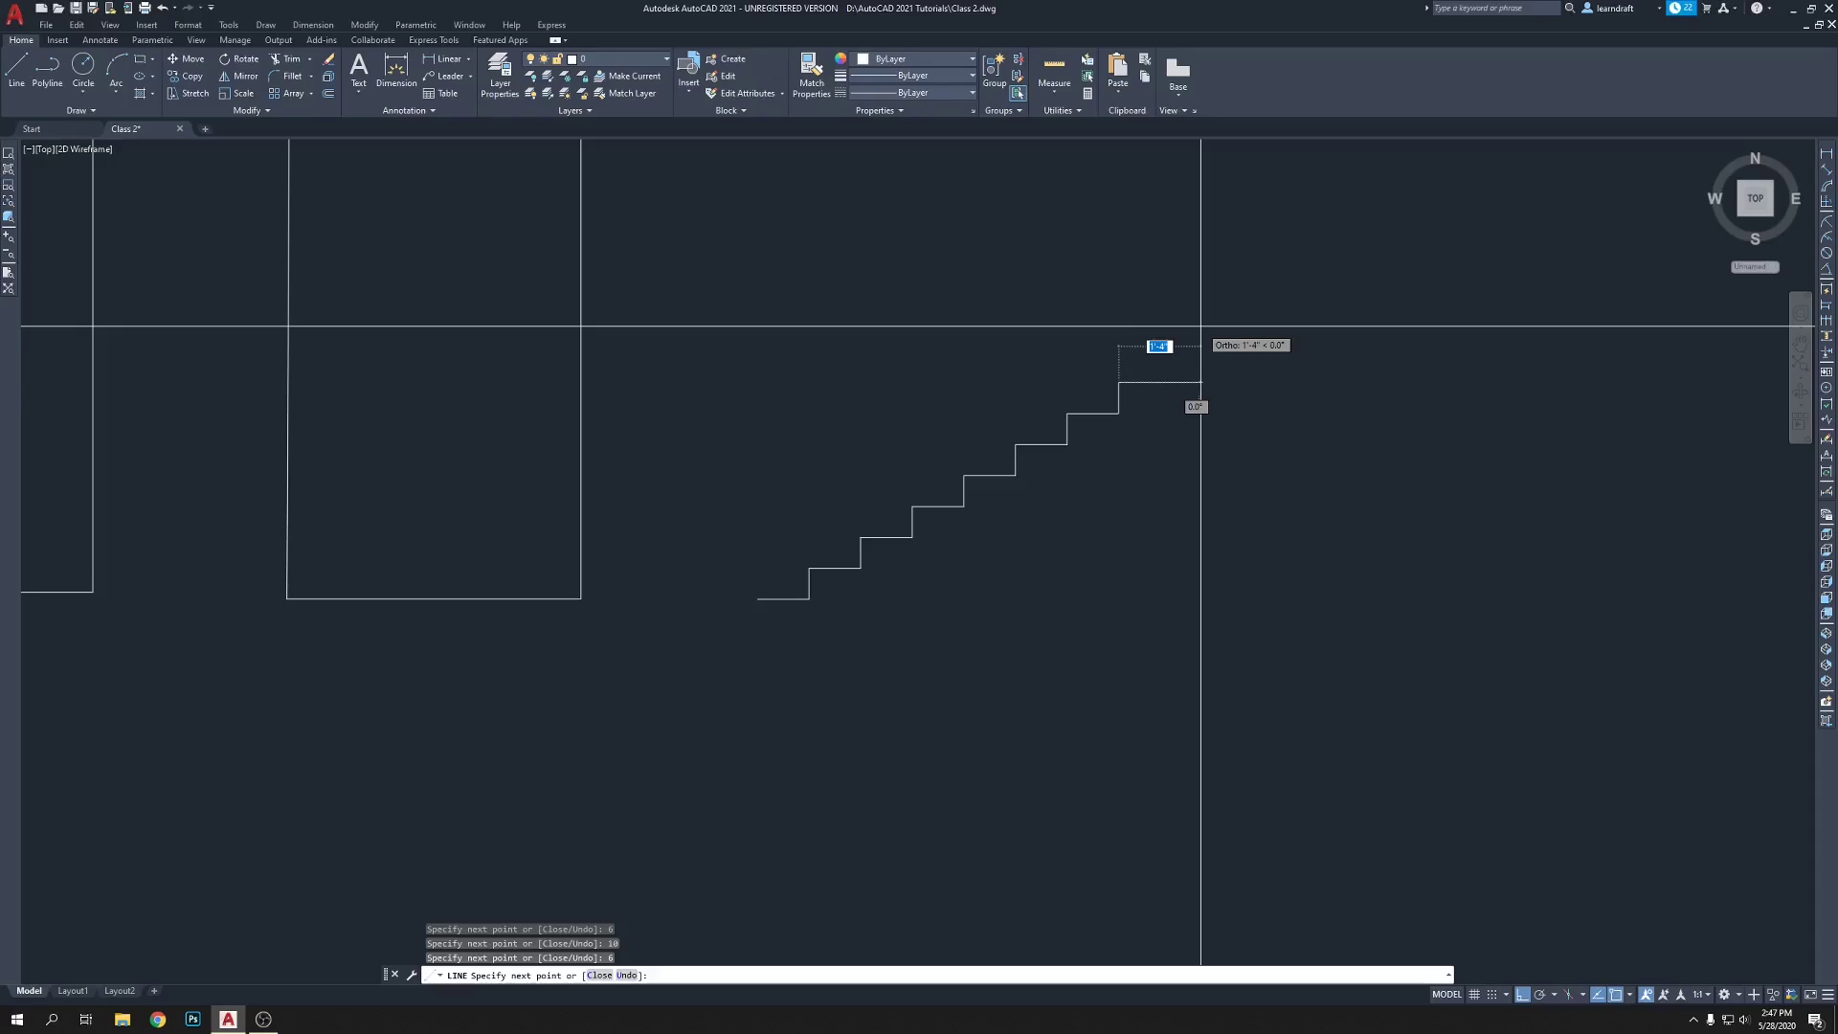
pyautogui.scroll(4, 1200, 326)
pyautogui.moveTo(1150, 370); pyautogui.dragTo(1190, 193, button='middle')
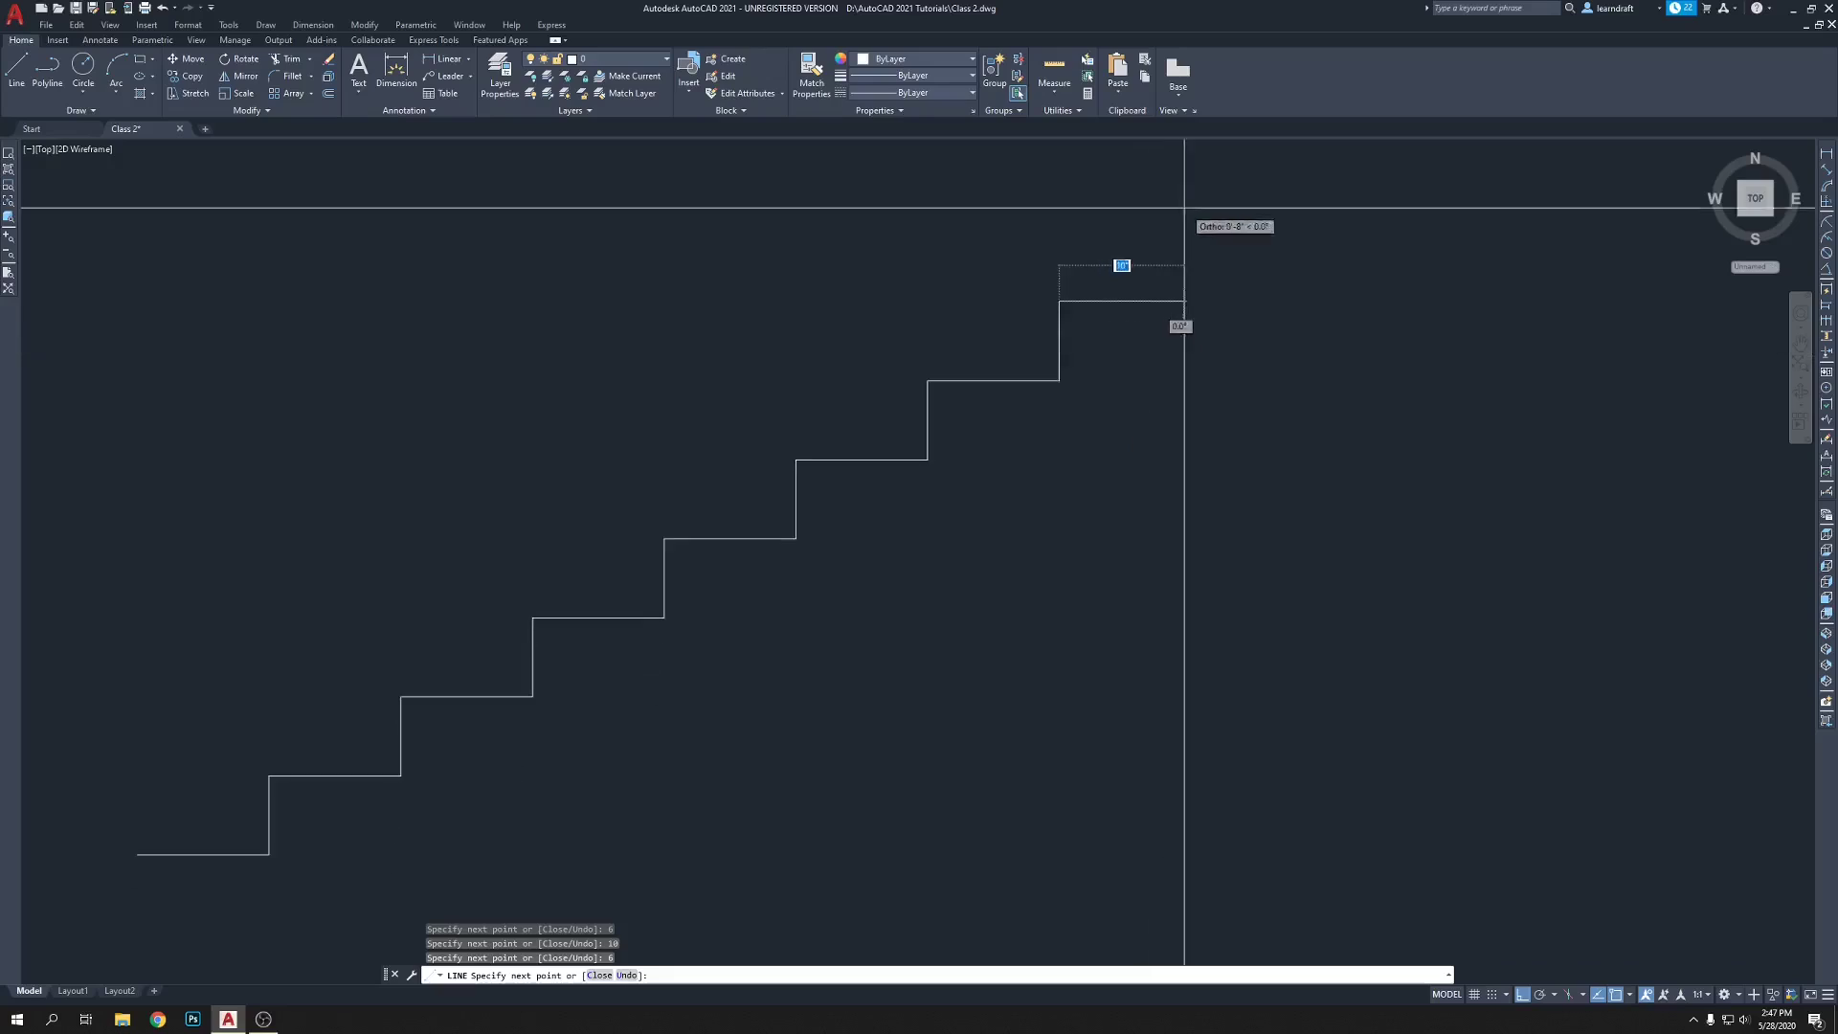
pyautogui.scroll(-2, 1177, 258)
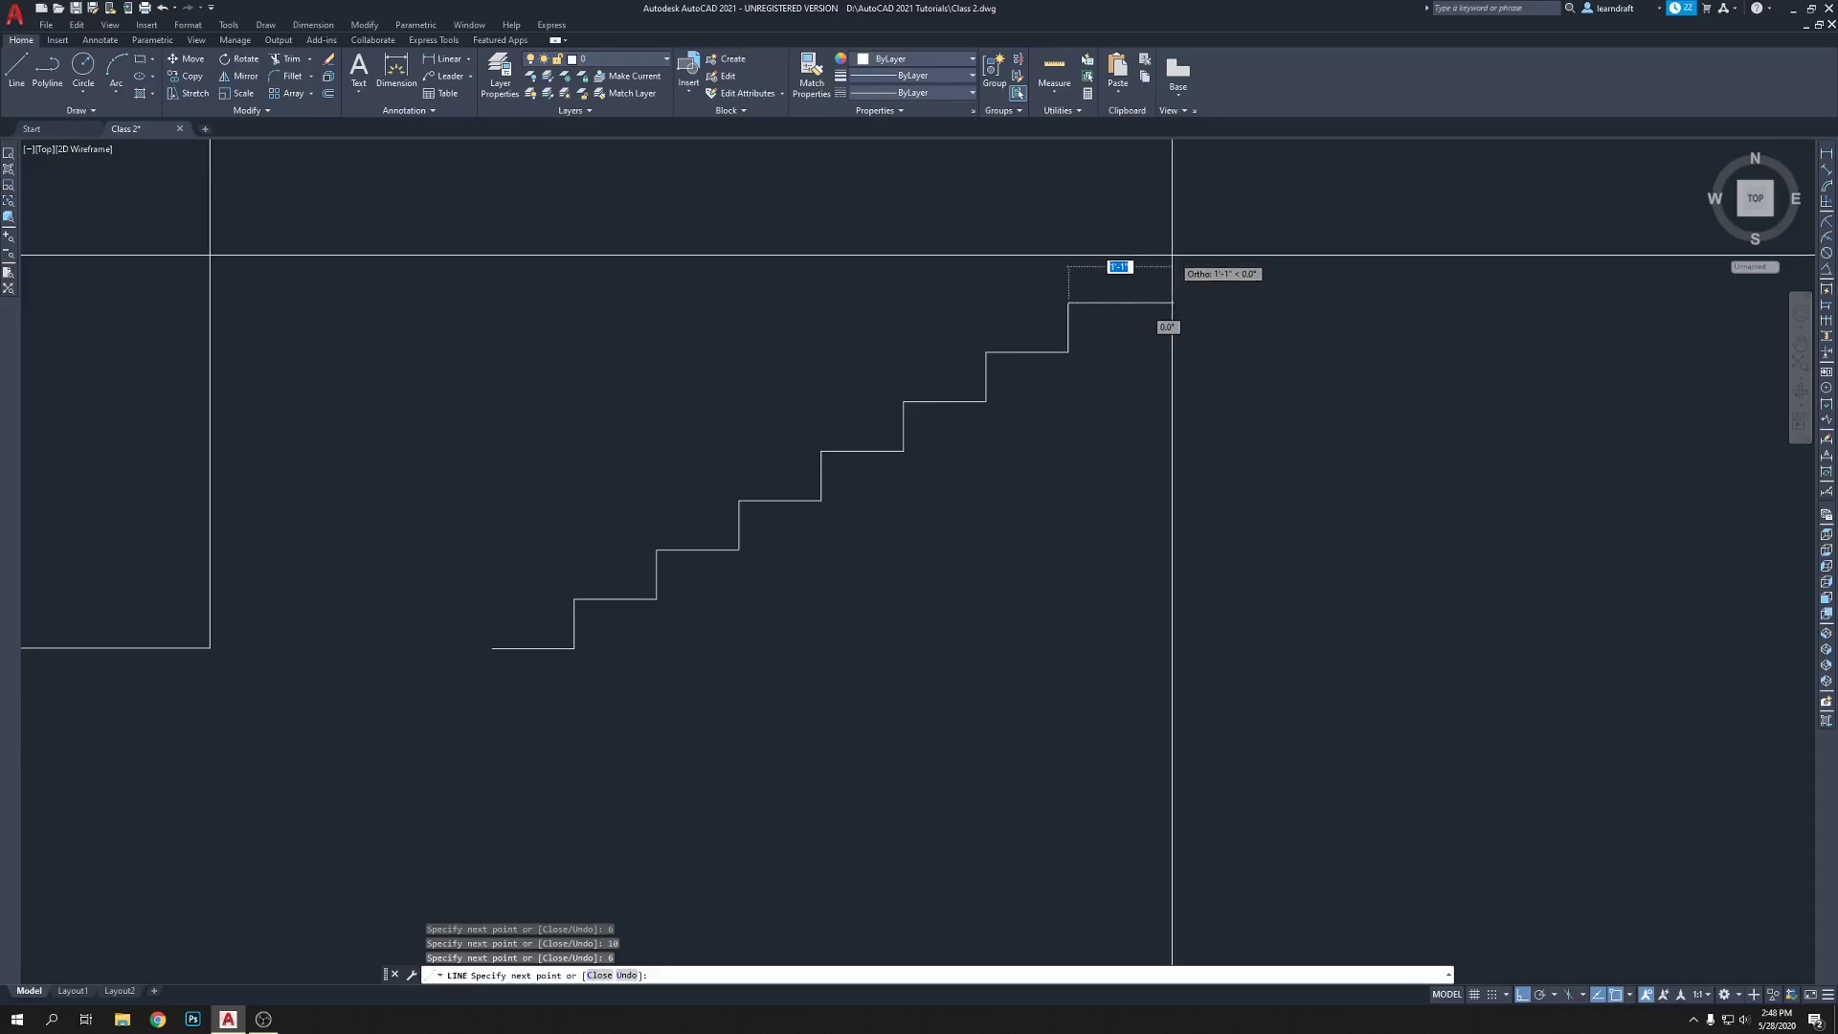
pyautogui.moveTo(1159, 256); pyautogui.dragTo(1091, 278, button='middle')
pyautogui.write('10')
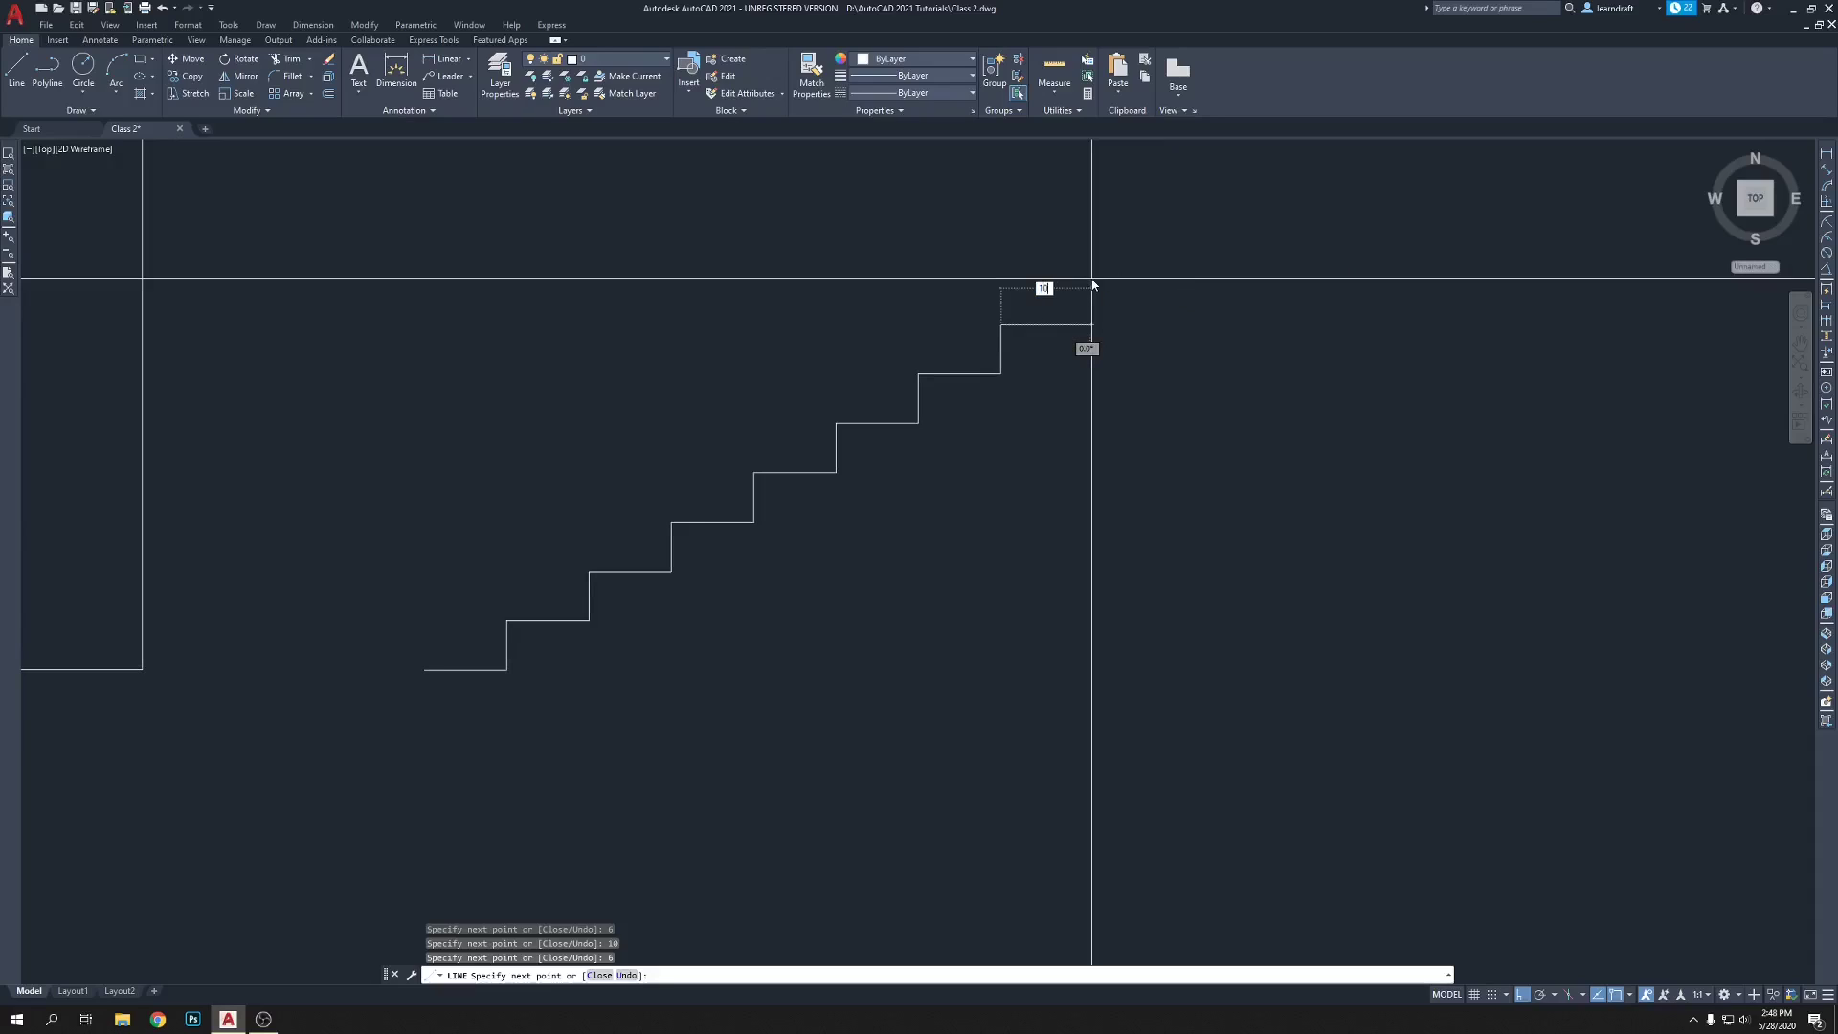
pyautogui.press('Return')
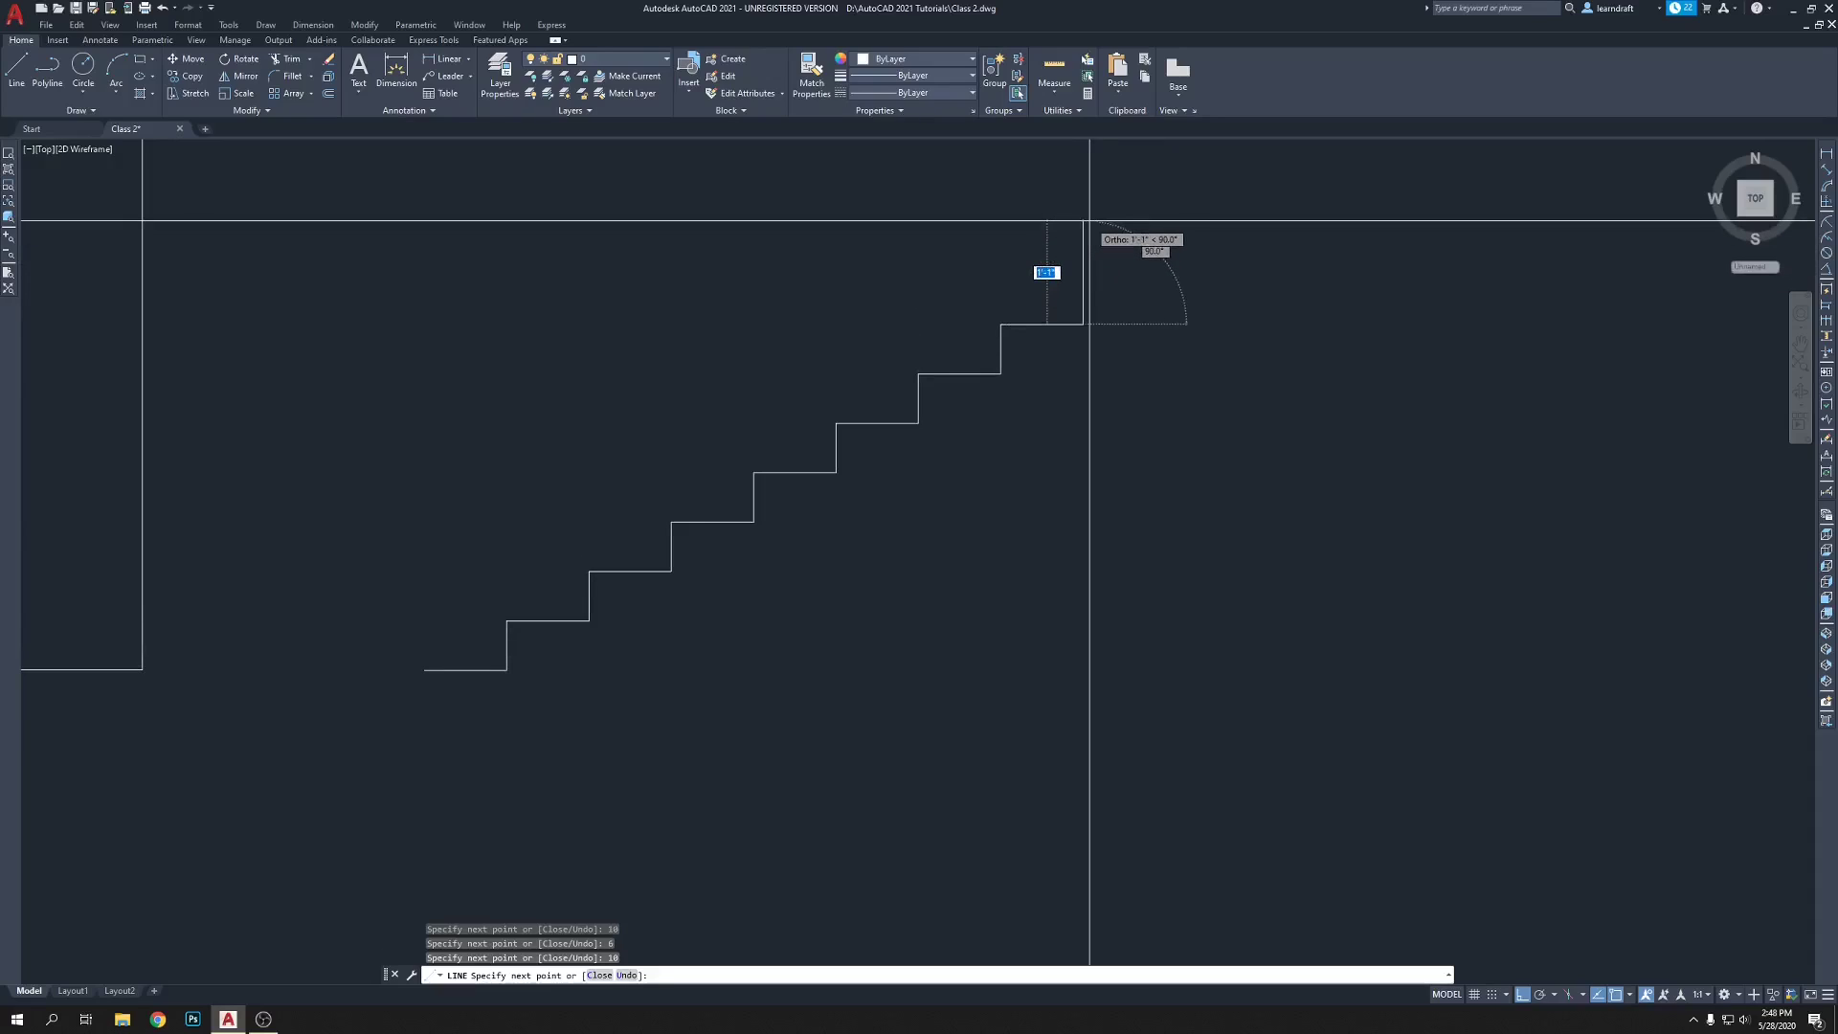
pyautogui.write('6')
pyautogui.press('Return')
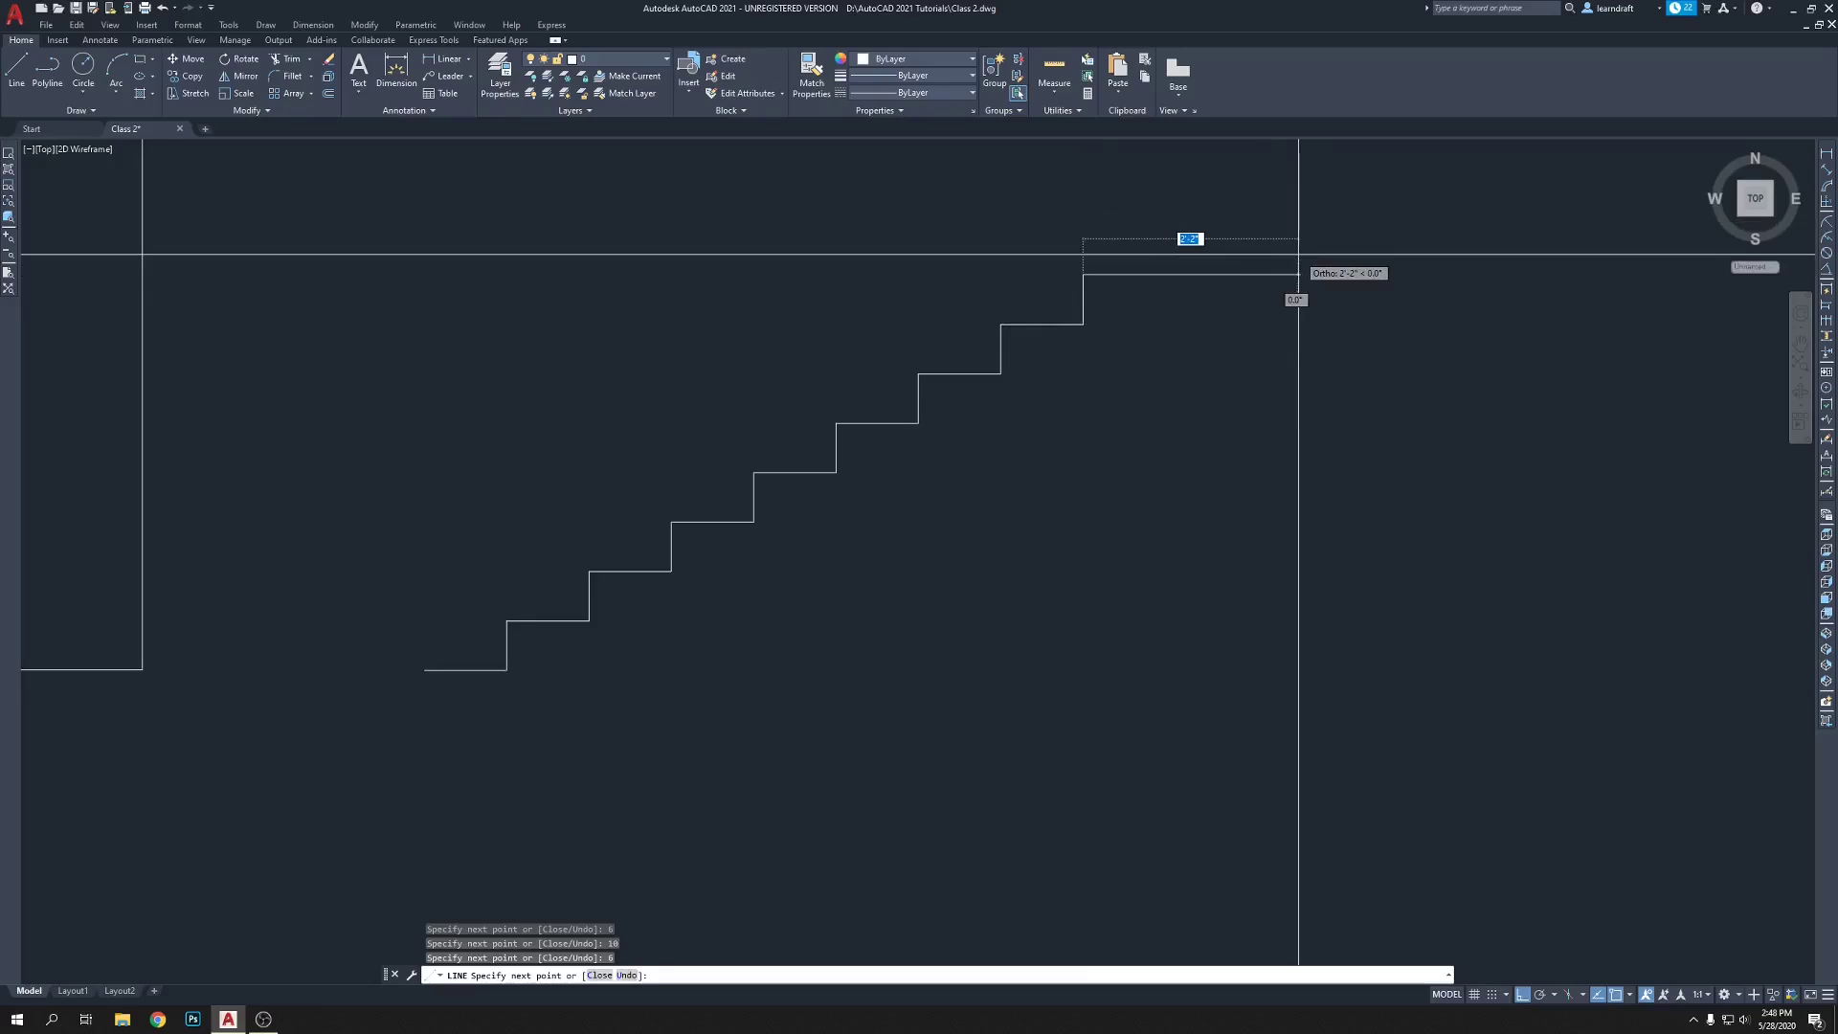
pyautogui.write('10')
pyautogui.press('Return')
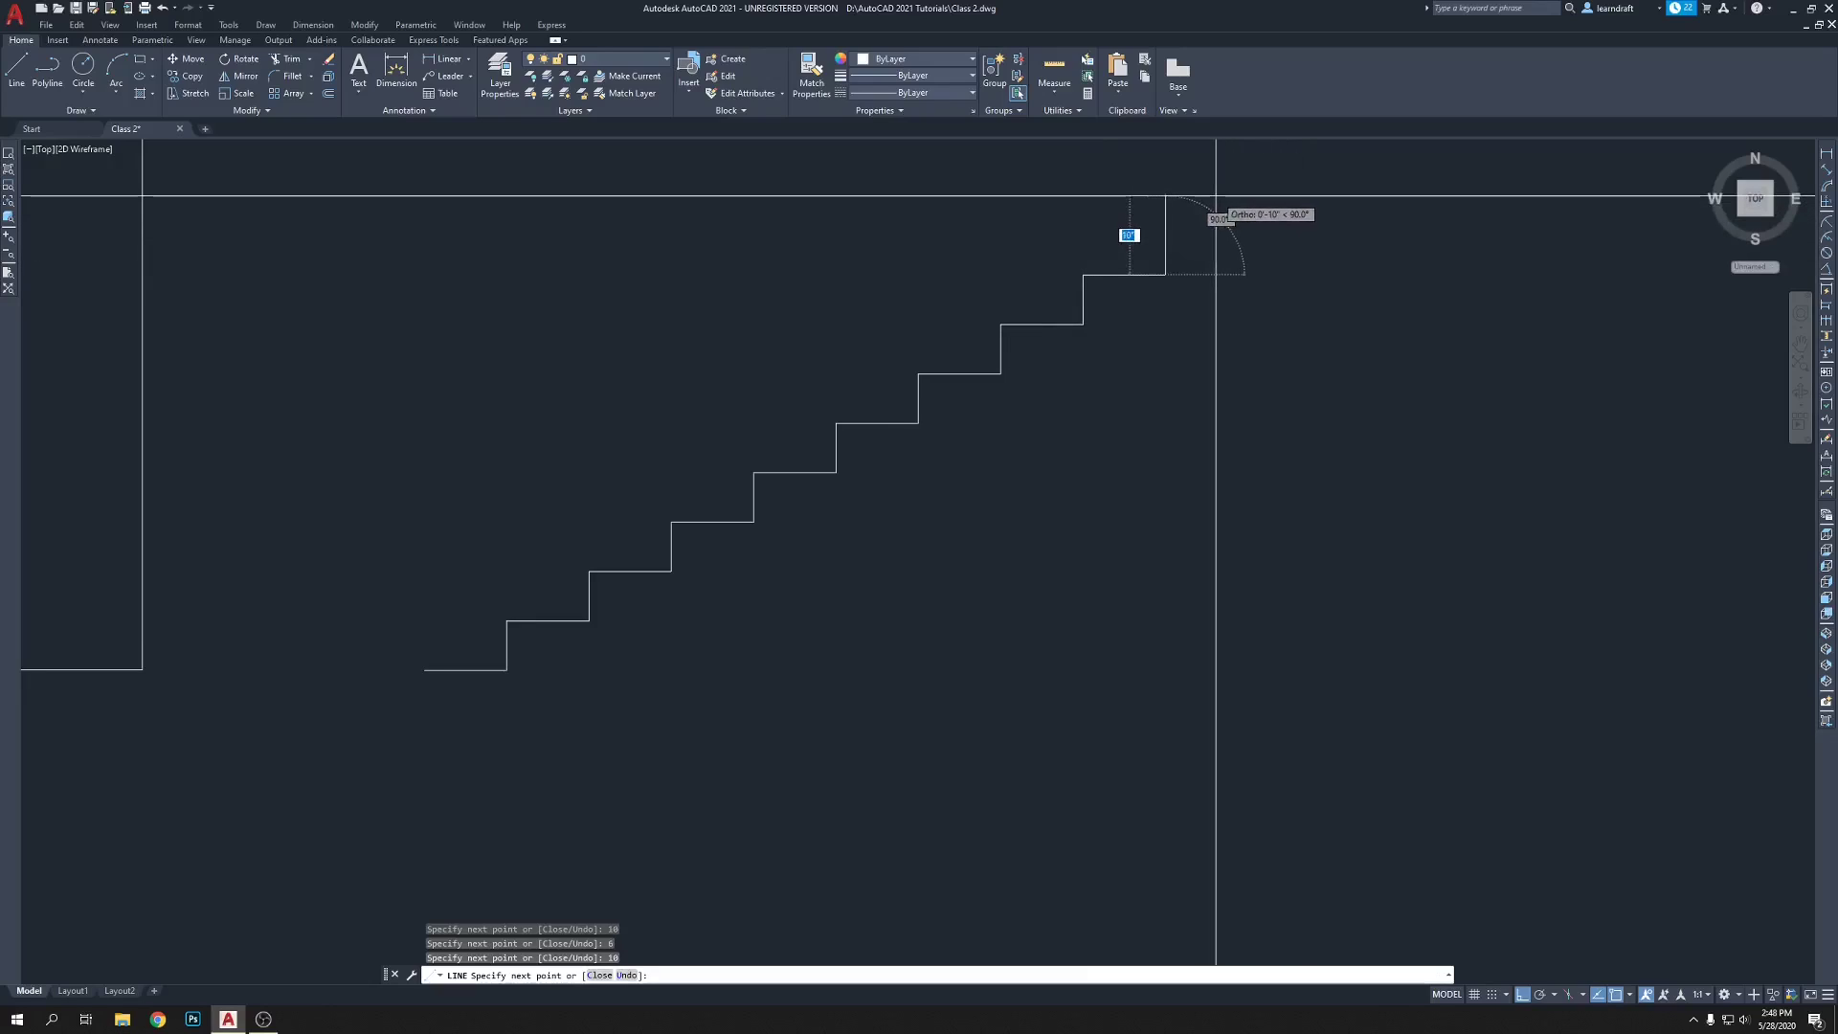
pyautogui.write('6')
pyautogui.press('Return')
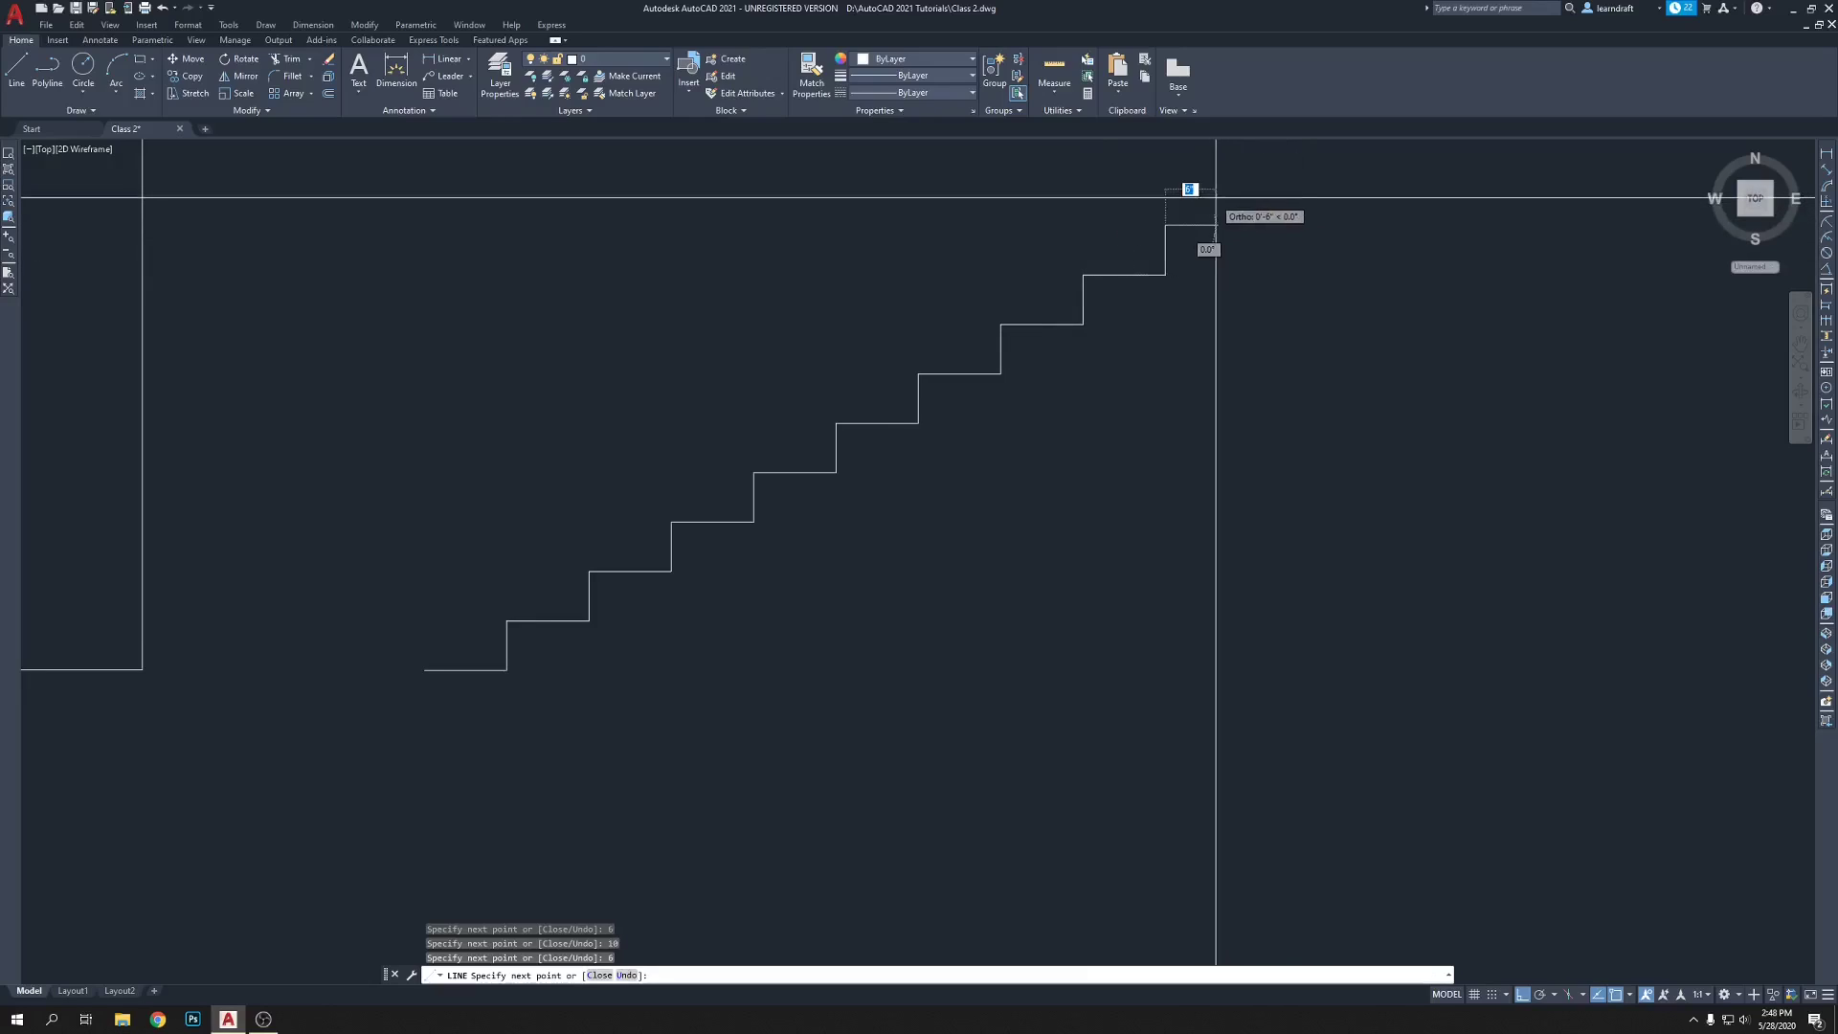
# - Draw the tenth step of the staircase with a 10" tread rightward and a 6" riser upward
pyautogui.moveTo(1215, 198); pyautogui.dragTo(1043, 264, button='middle')
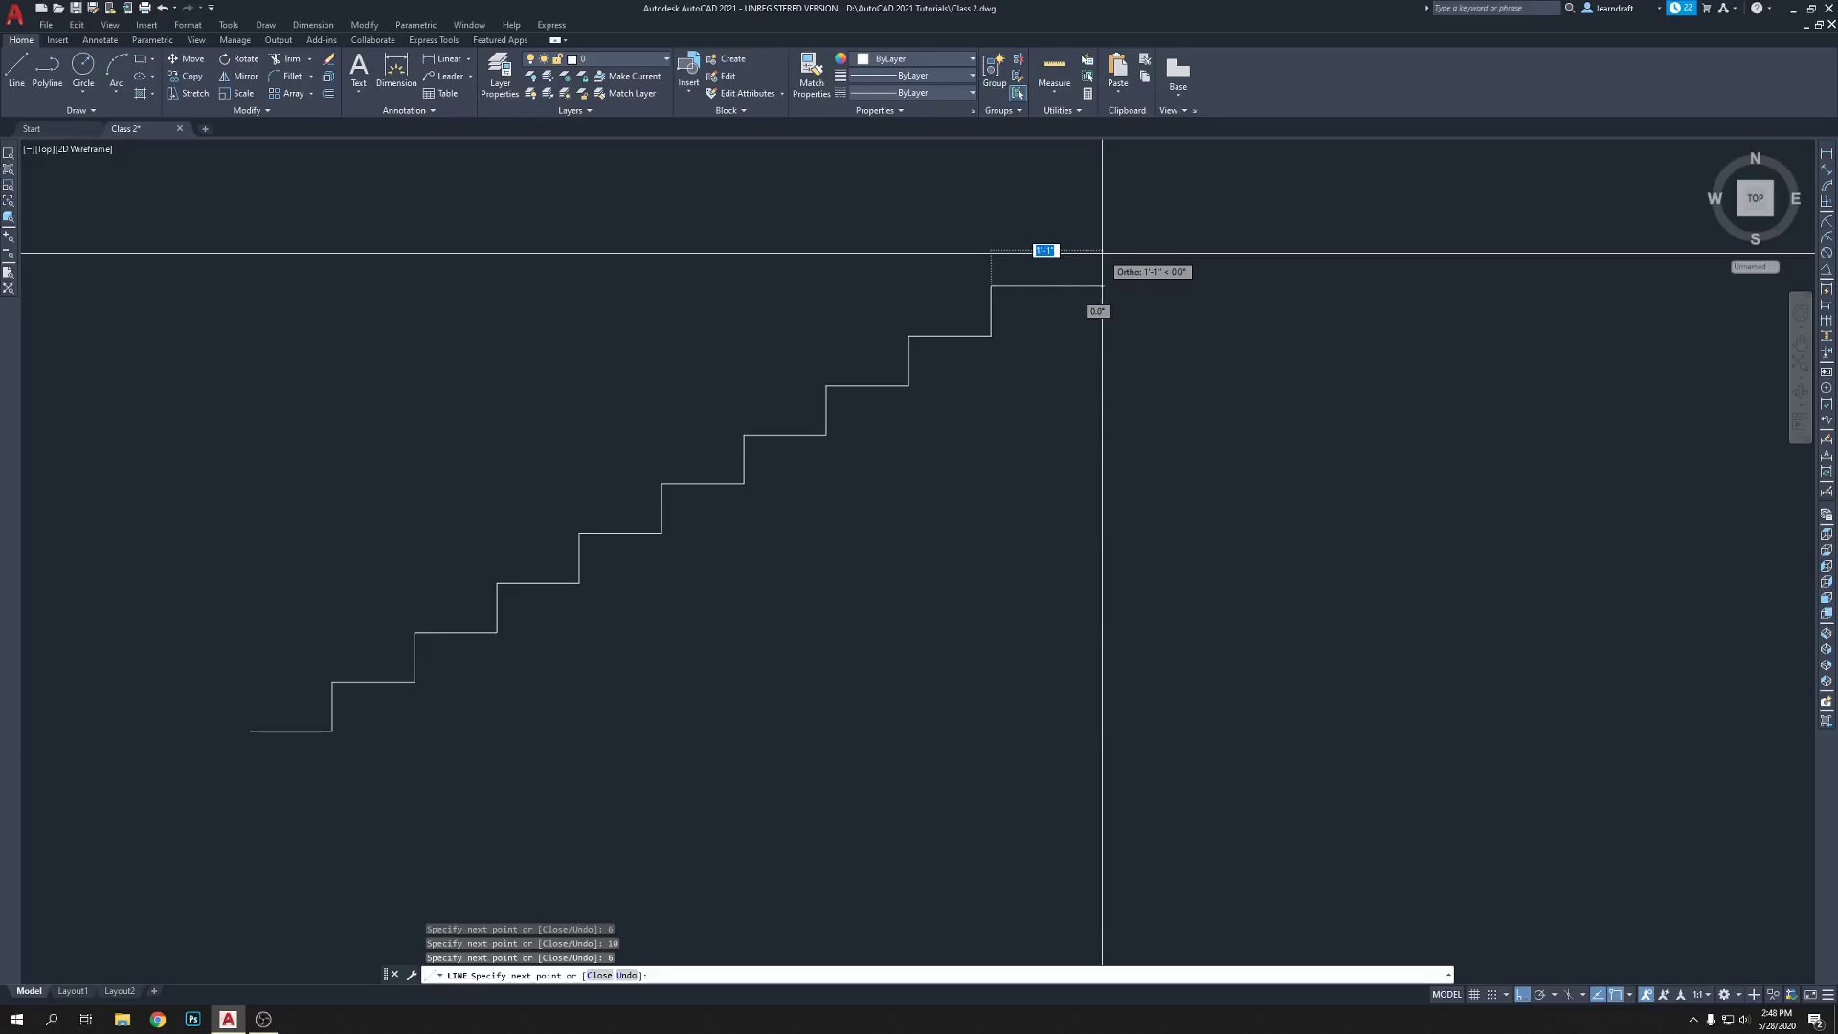
pyautogui.moveTo(1102, 251)
pyautogui.mouseDown(button='middle')
pyautogui.moveTo(1090, 308)
pyautogui.moveTo(1042, 349)
pyautogui.mouseUp(button='middle')
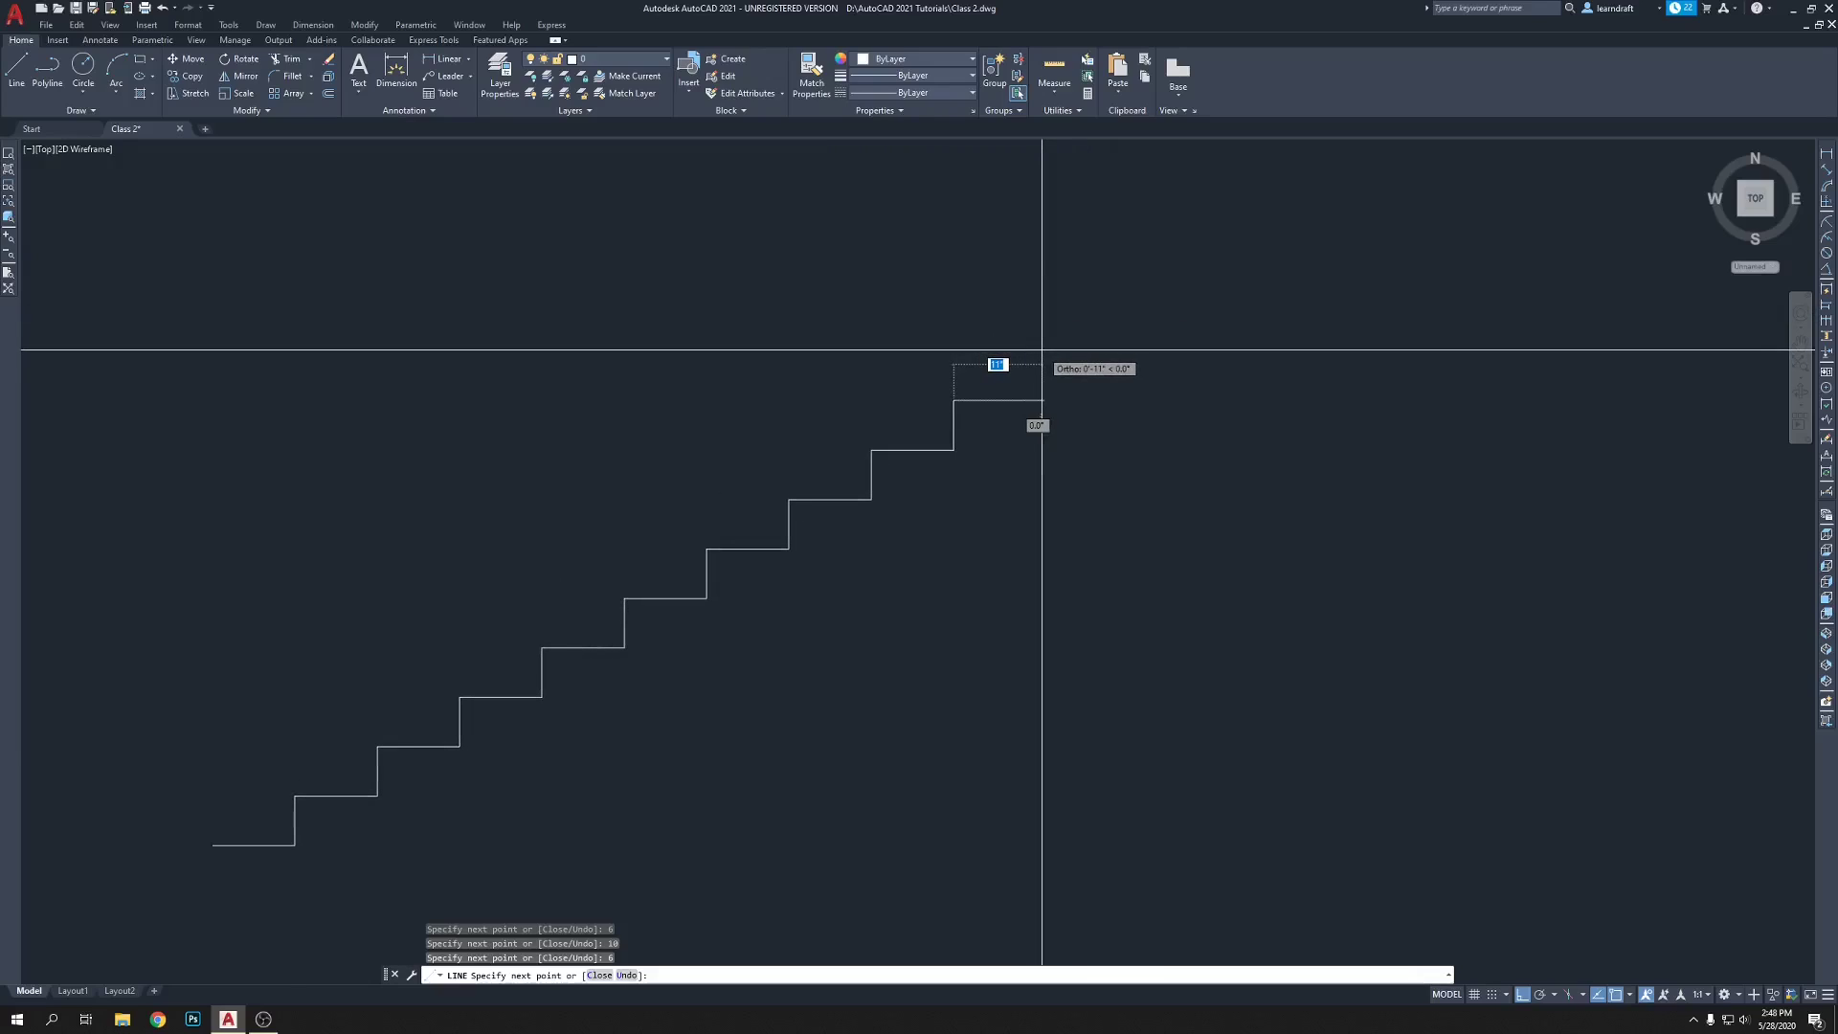
pyautogui.write('10')
pyautogui.press('Return')
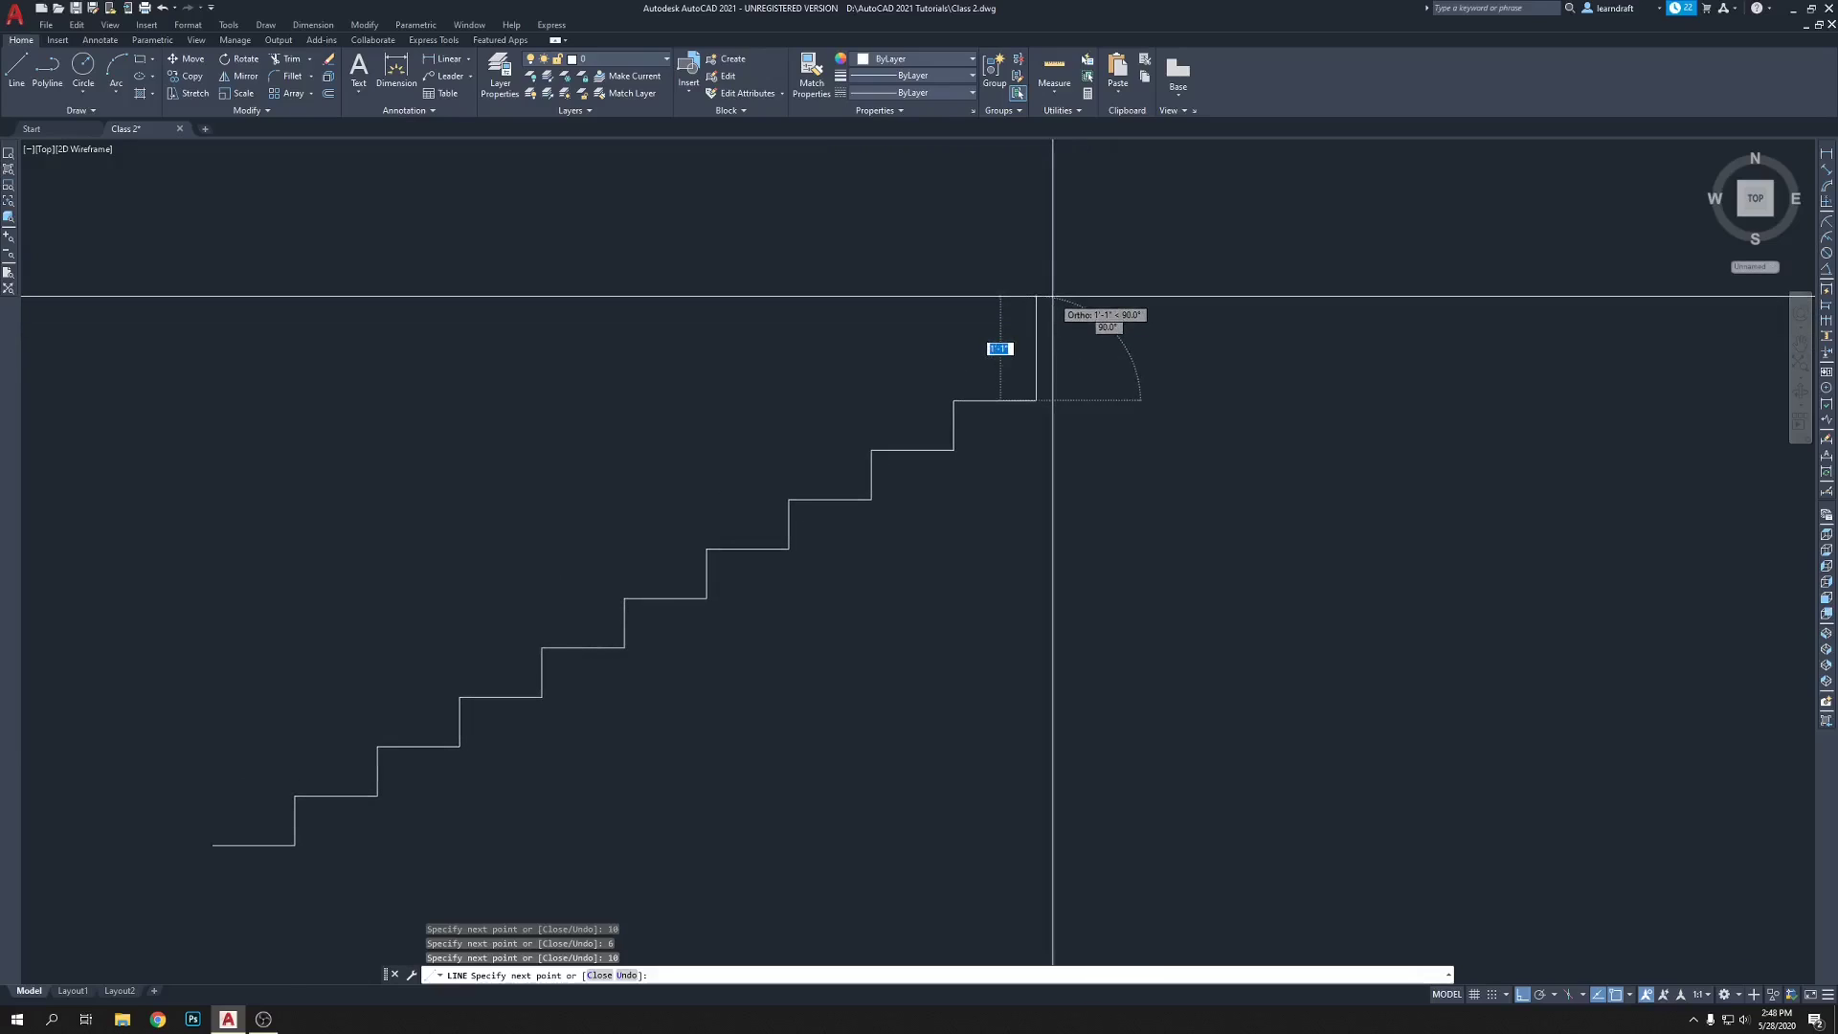
pyautogui.write('6')
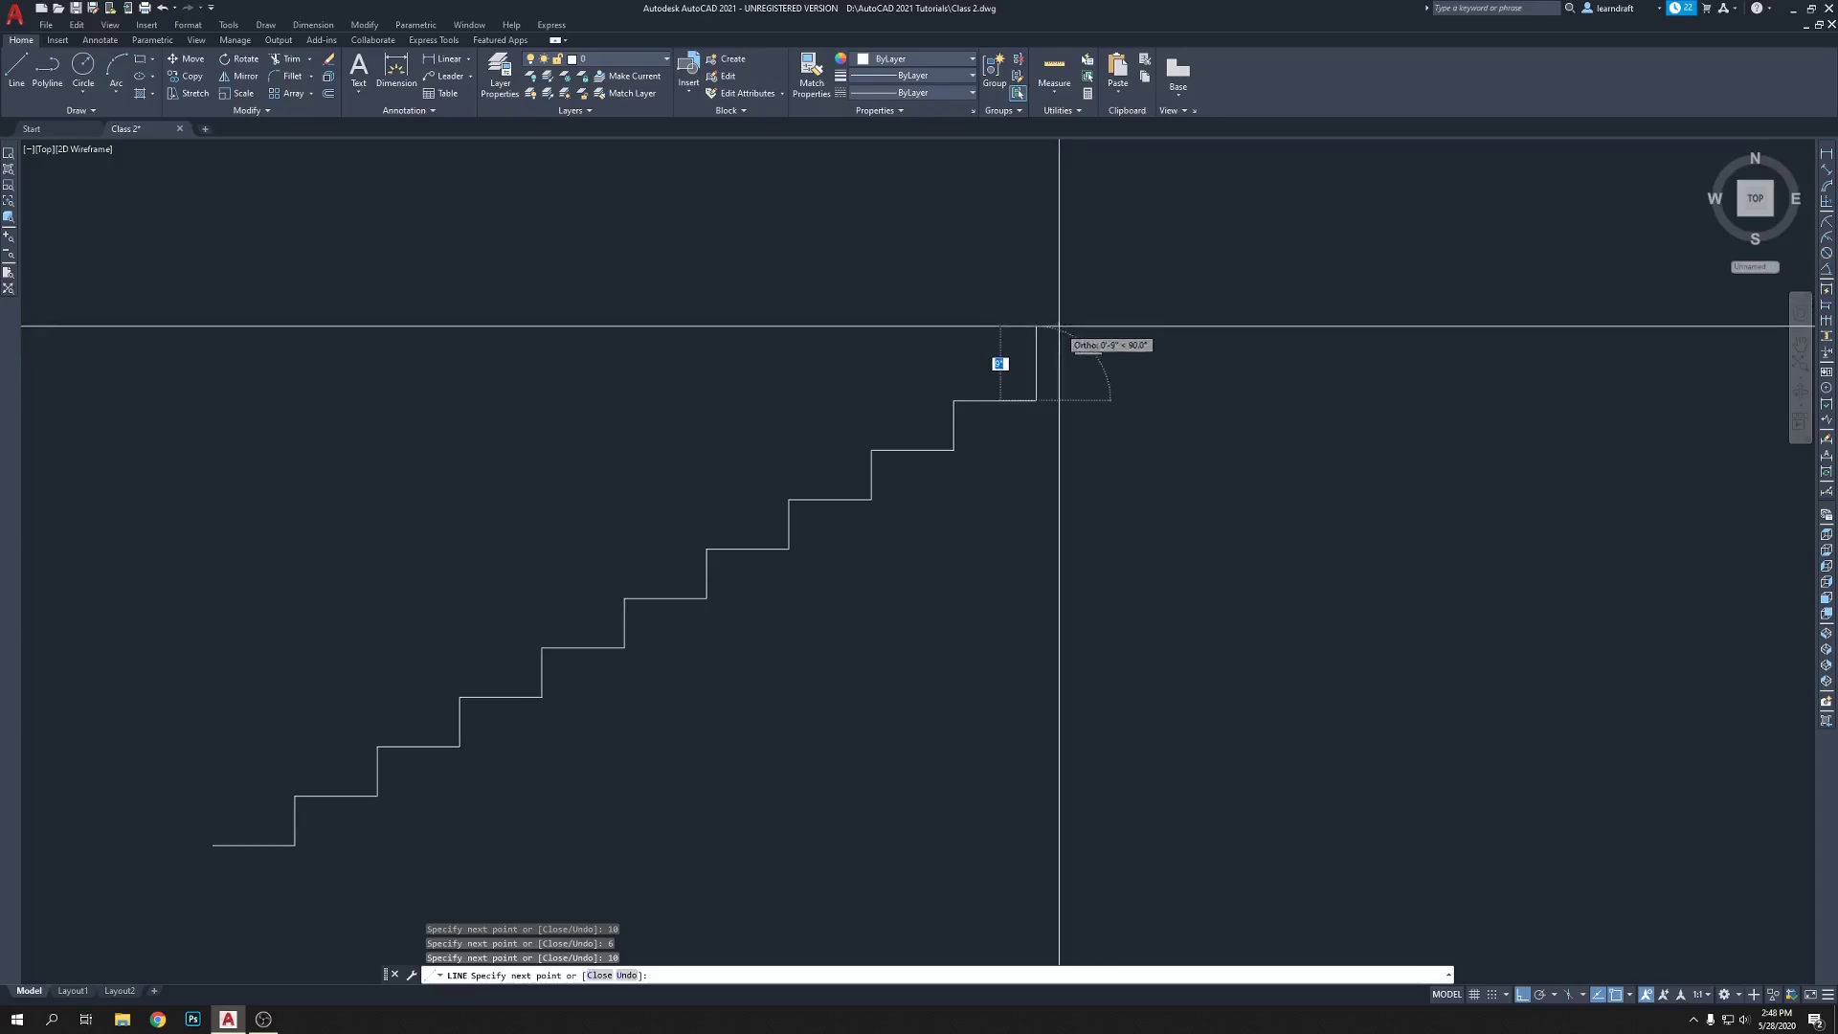
pyautogui.press('Return')
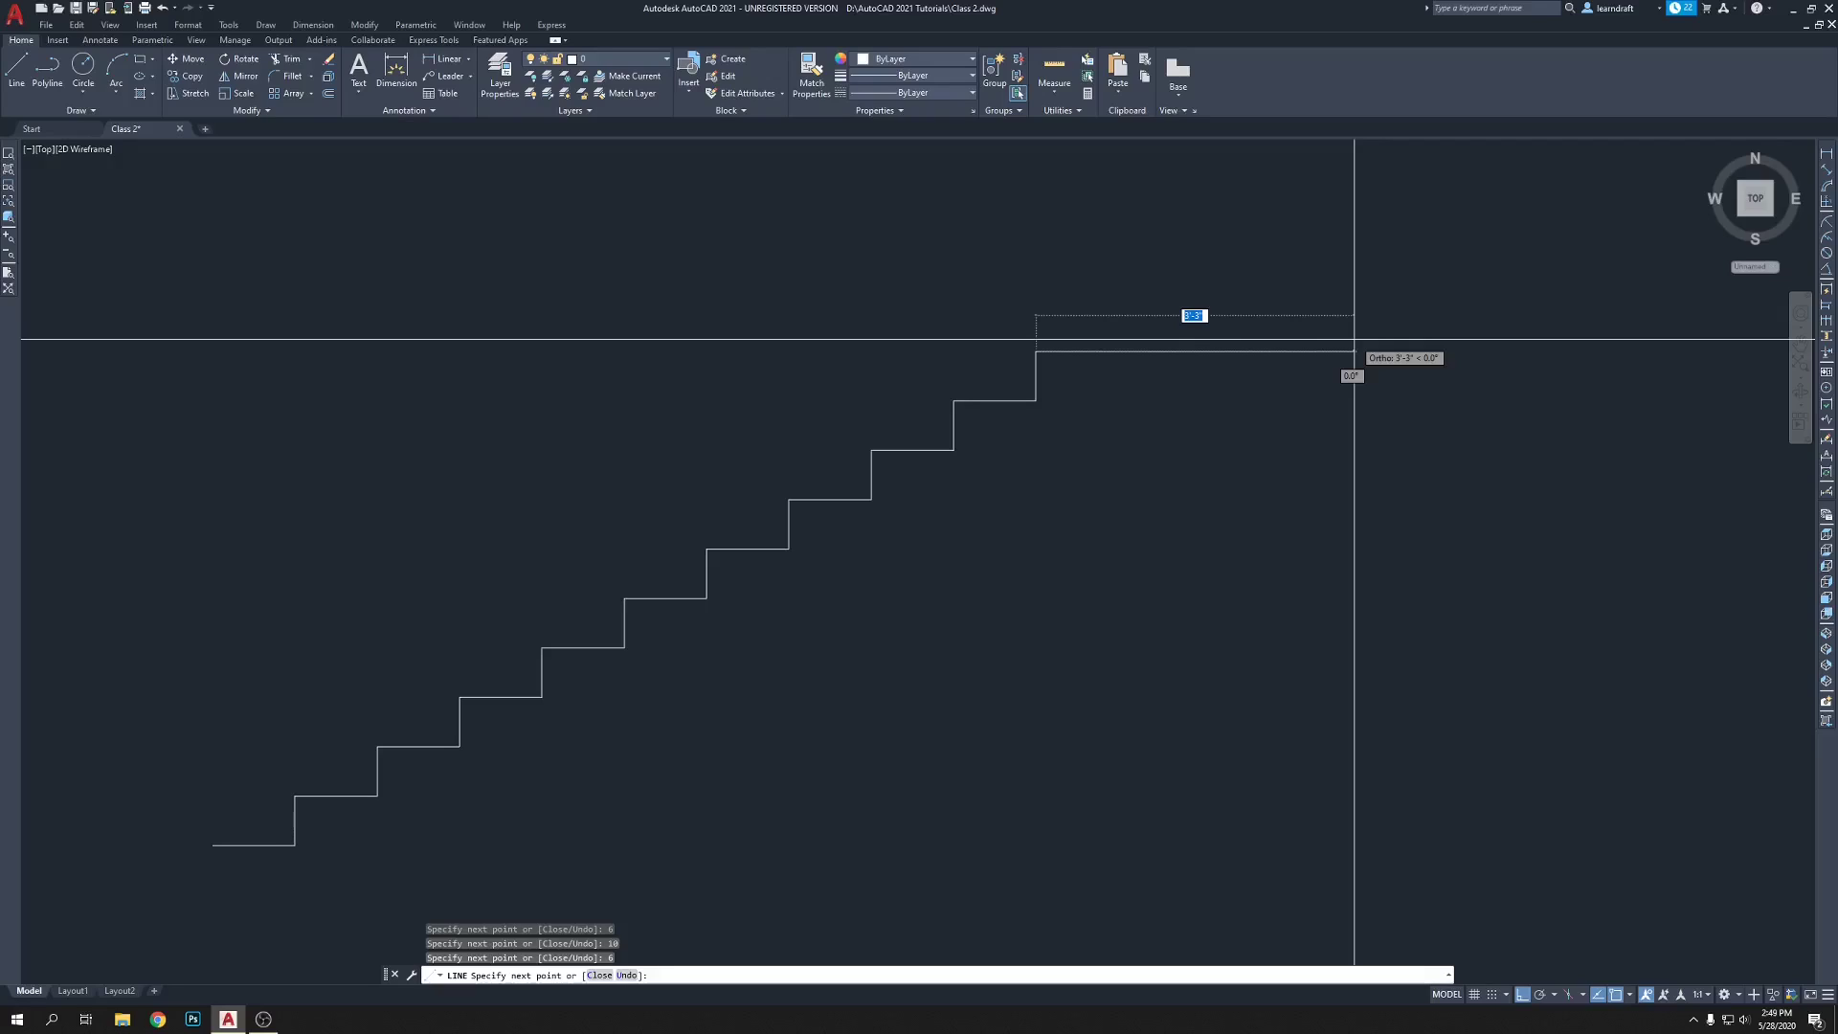
# - Draw a 60" landing line rightward from the top of the last riser and end the Line command
pyautogui.write('5')
pyautogui.press('BackSpace')
pyautogui.write('1')
pyautogui.write('0')
pyautogui.press('Return')
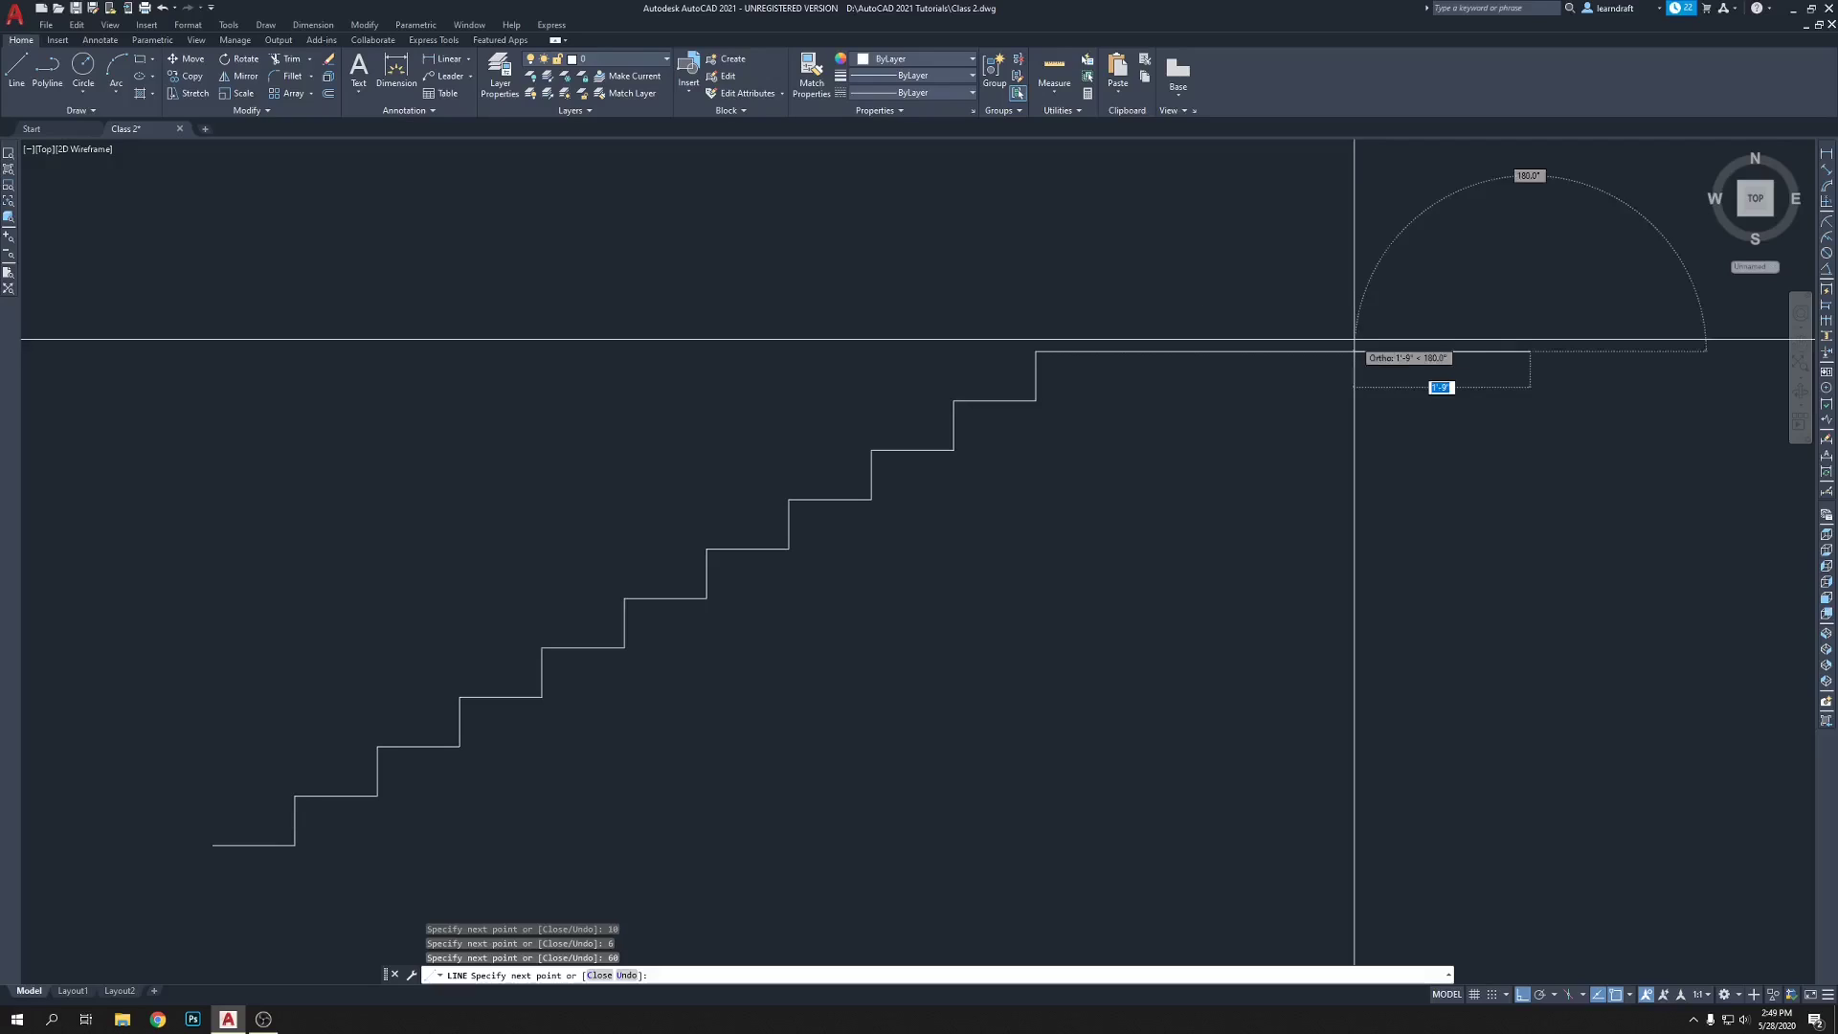
pyautogui.scroll(-5, 1196, 474)
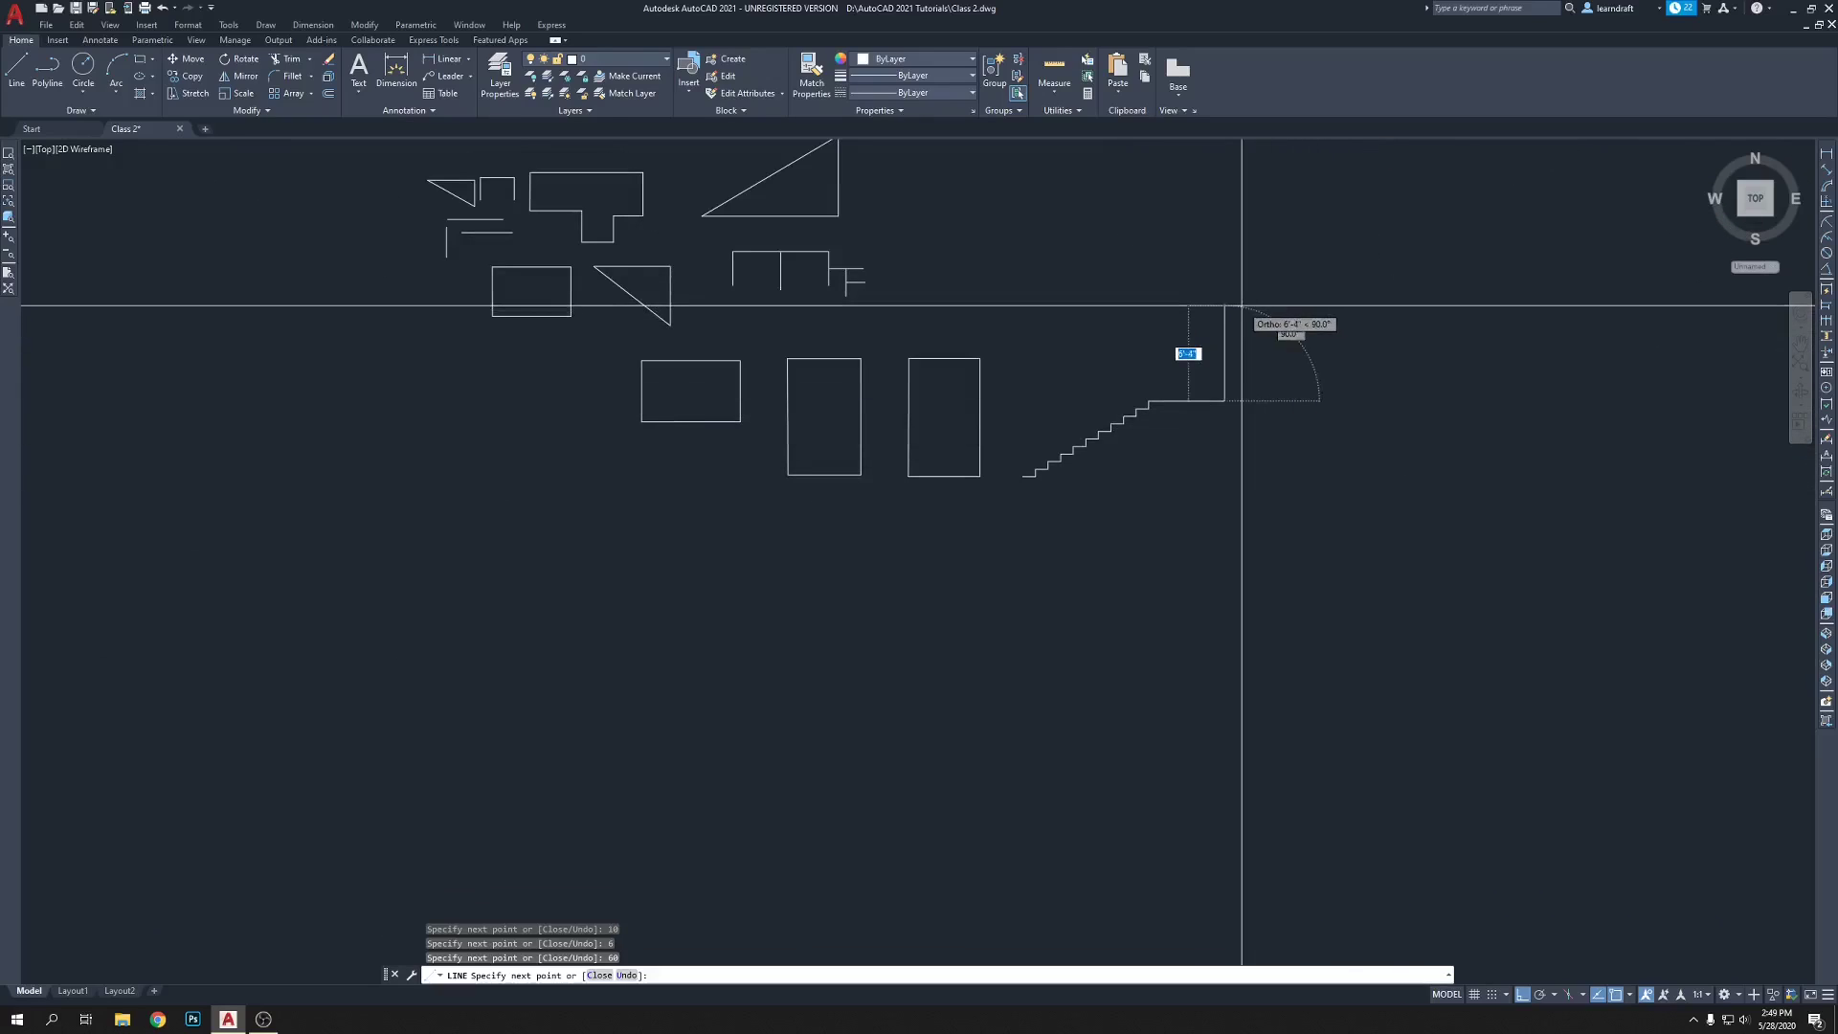
pyautogui.scroll(2, 1241, 306)
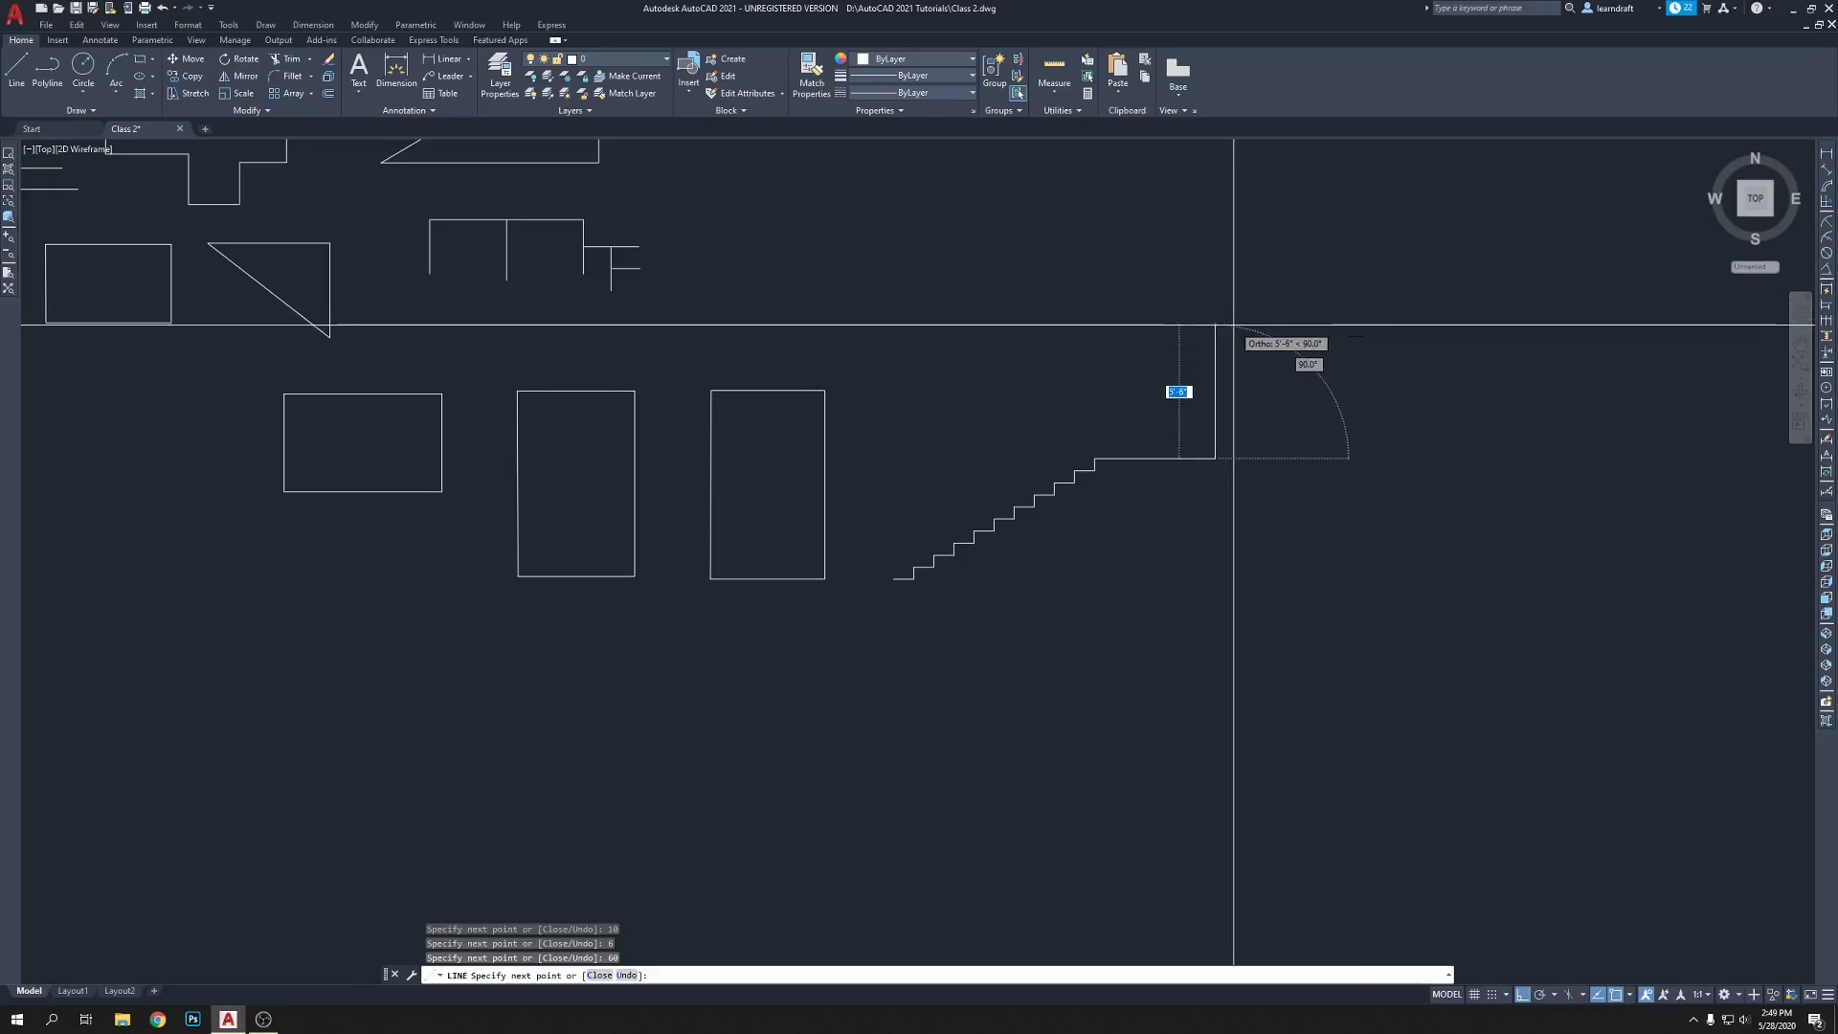
pyautogui.press('Escape')
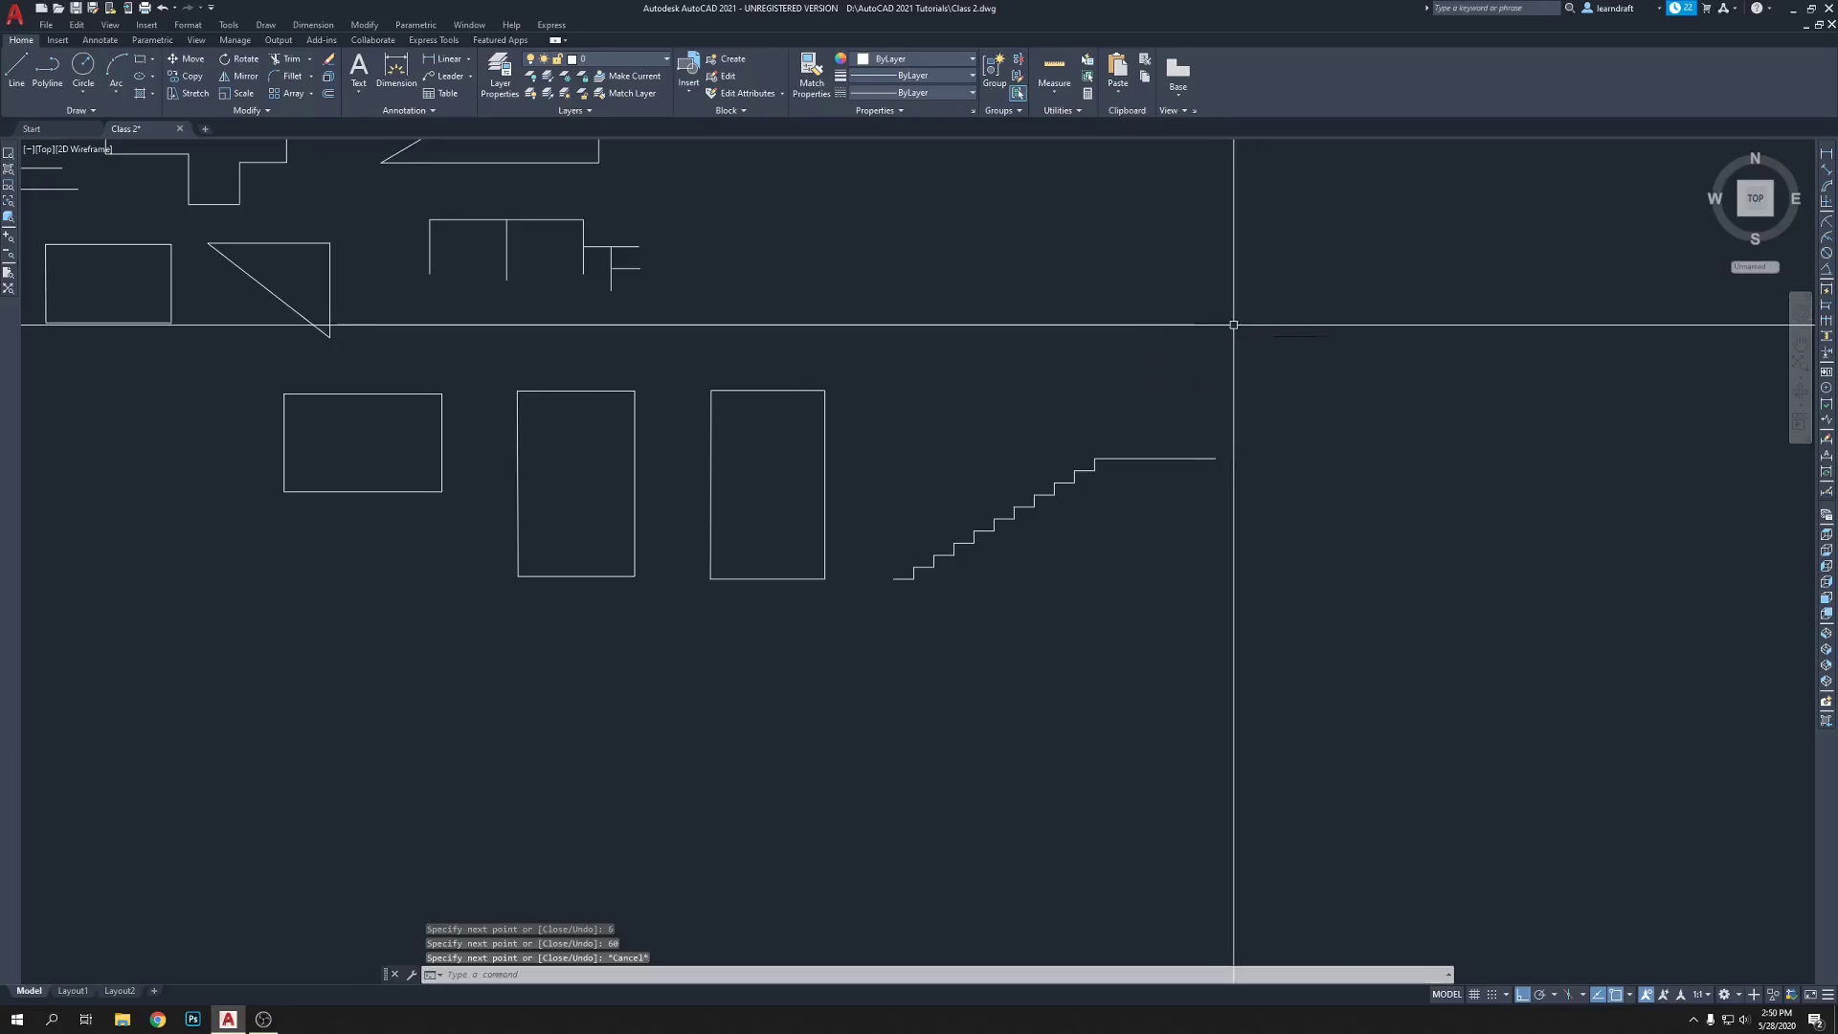
# - Select the landing line at the top of the stairs, check its length at the end grip, and clear the selection
pyautogui.scroll(5, 1217, 436)
pyautogui.scroll(-5, 1204, 432)
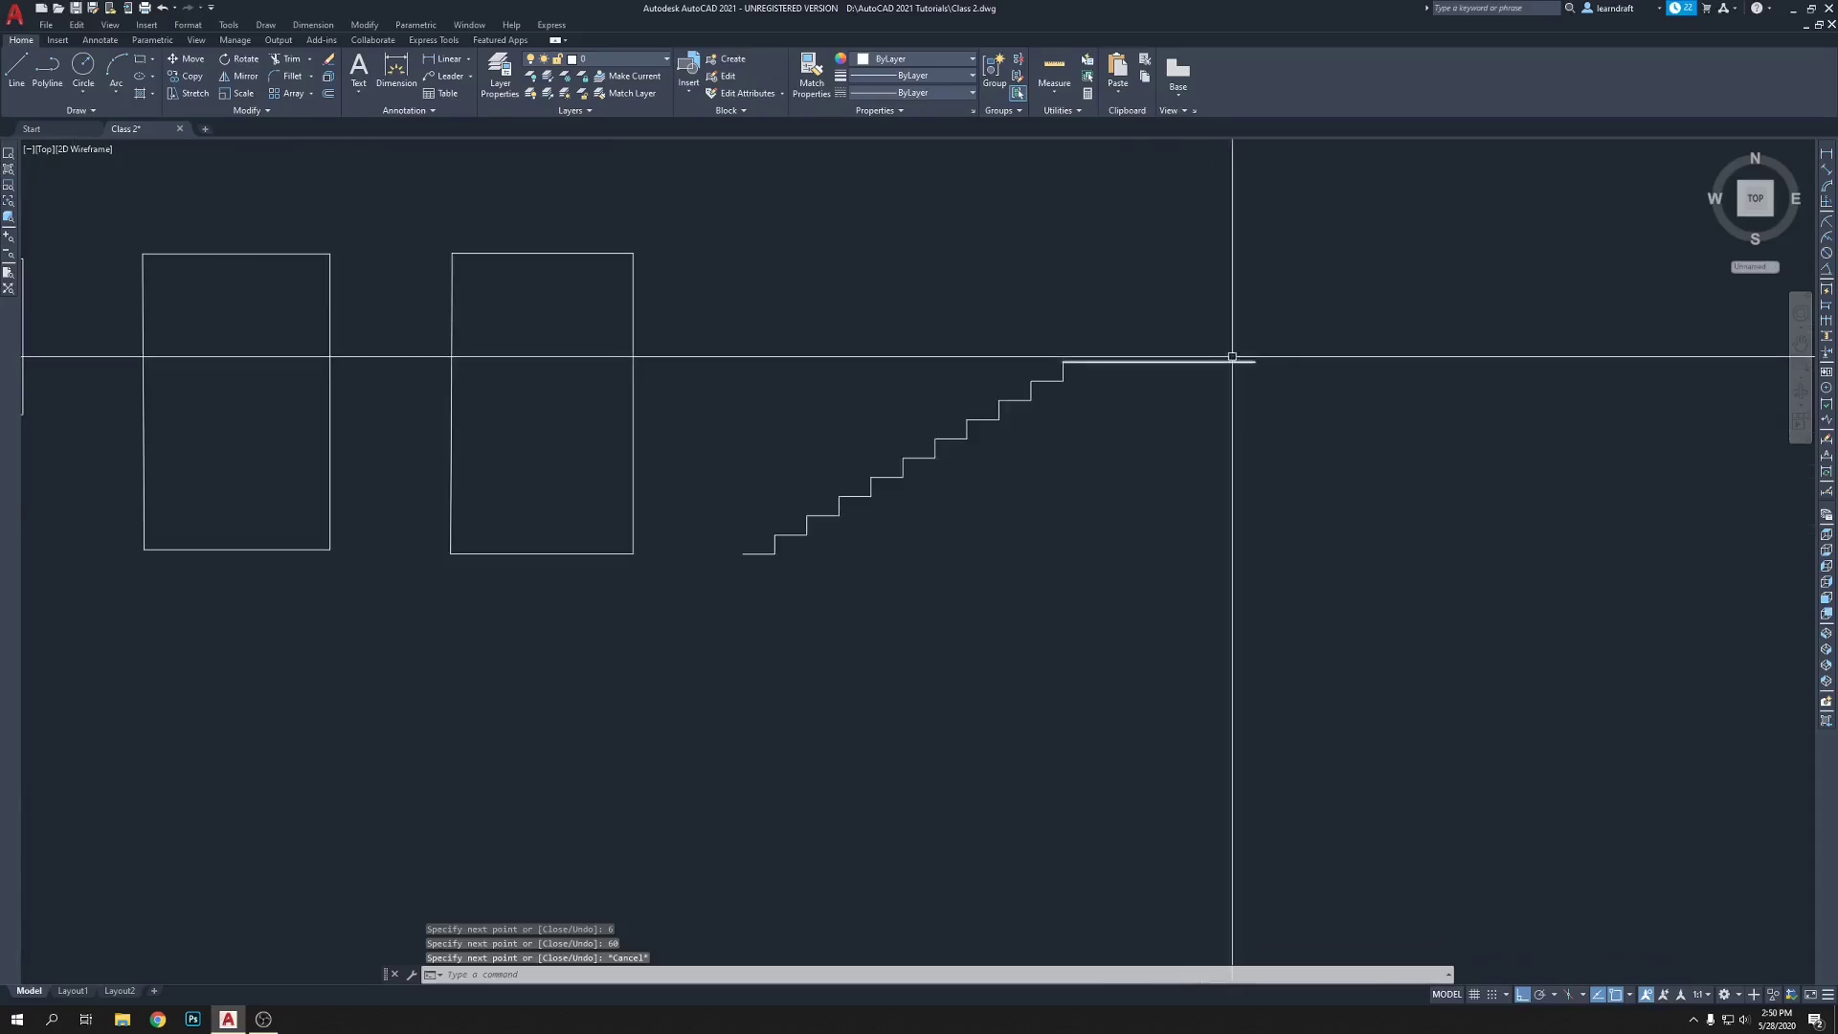
pyautogui.click(1215, 378)
pyautogui.click(1190, 336)
pyautogui.scroll(3, 1198, 342)
pyautogui.moveTo(1198, 342); pyautogui.dragTo(1214, 353, button='middle')
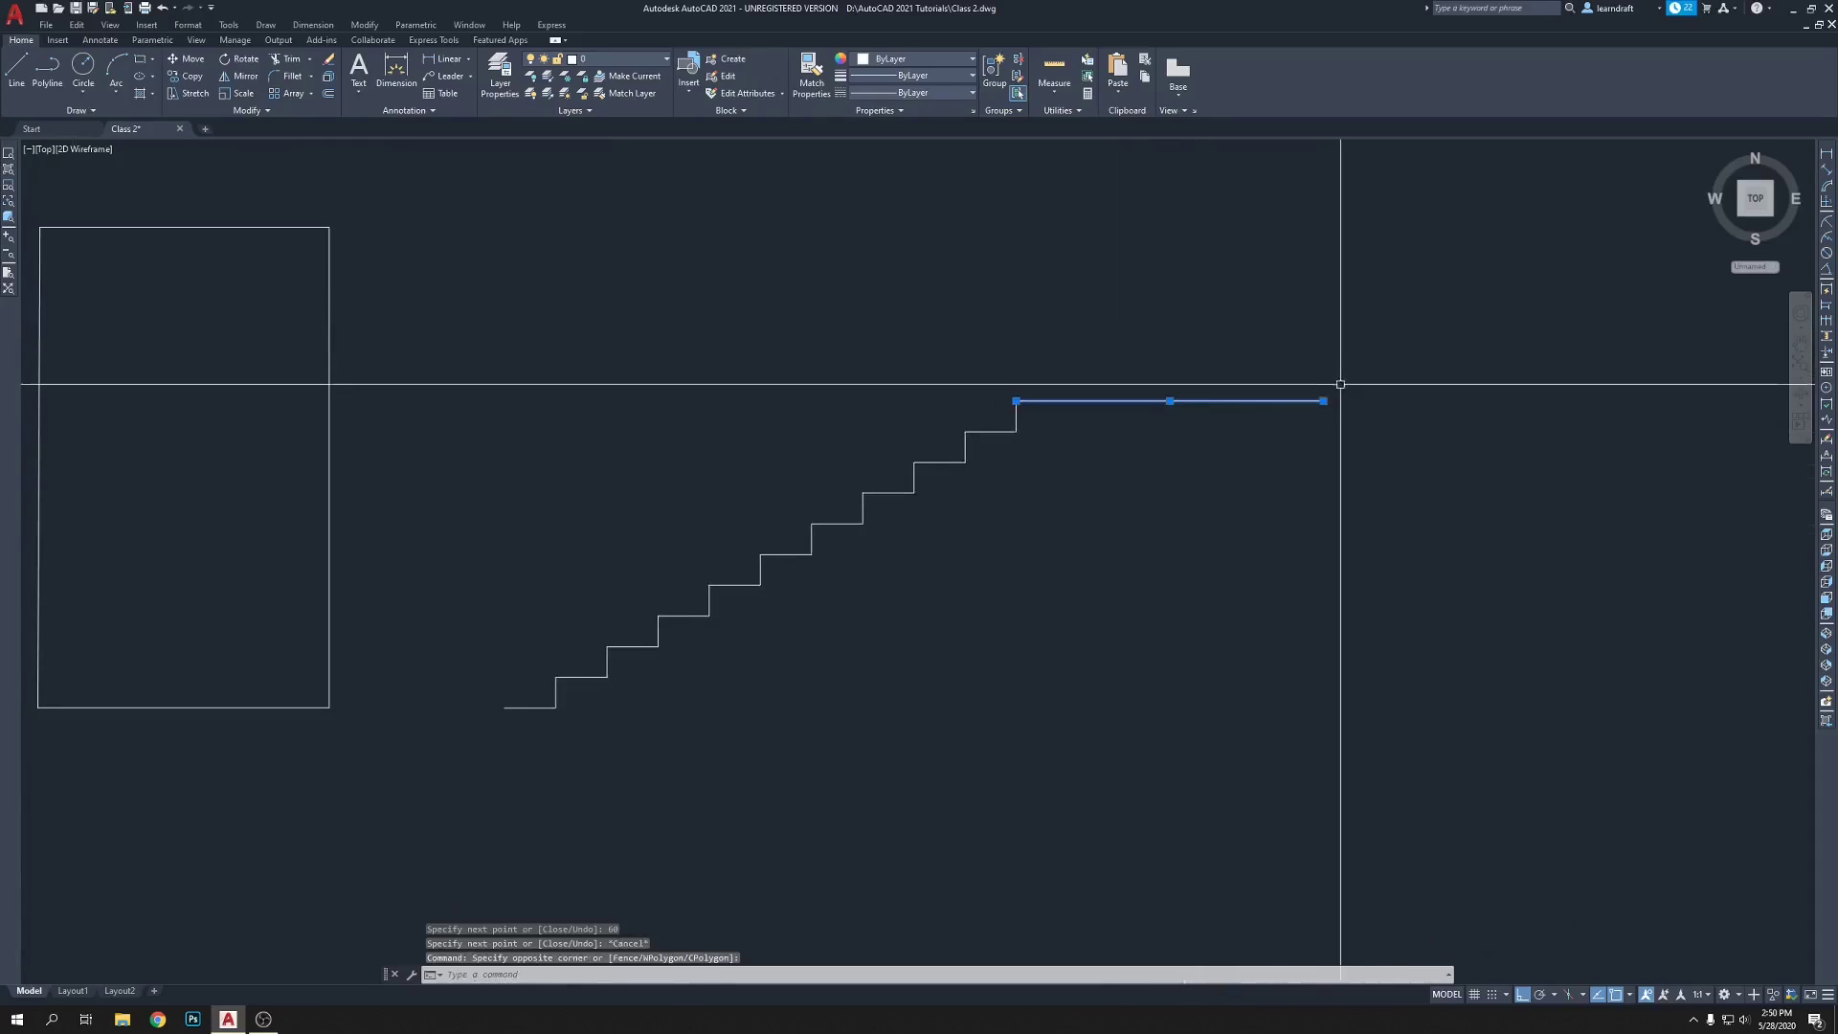
pyautogui.moveTo(1322, 401)
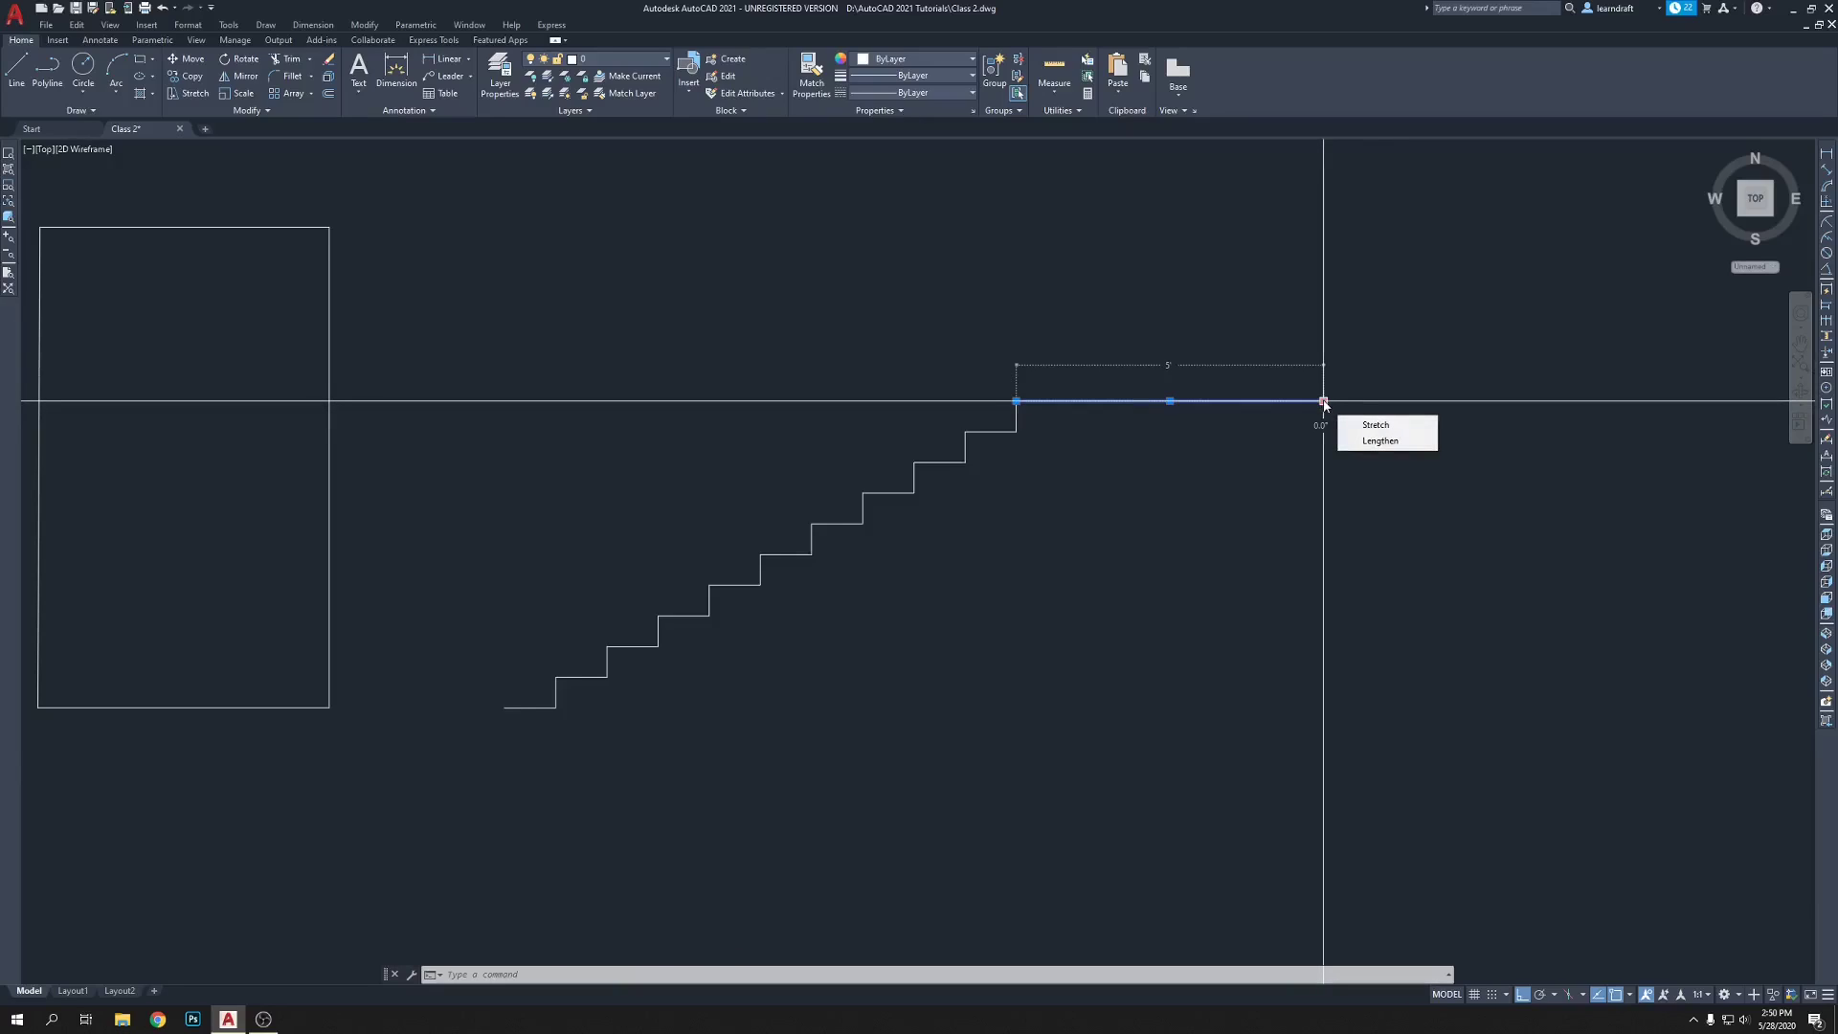
pyautogui.scroll(2, 1322, 401)
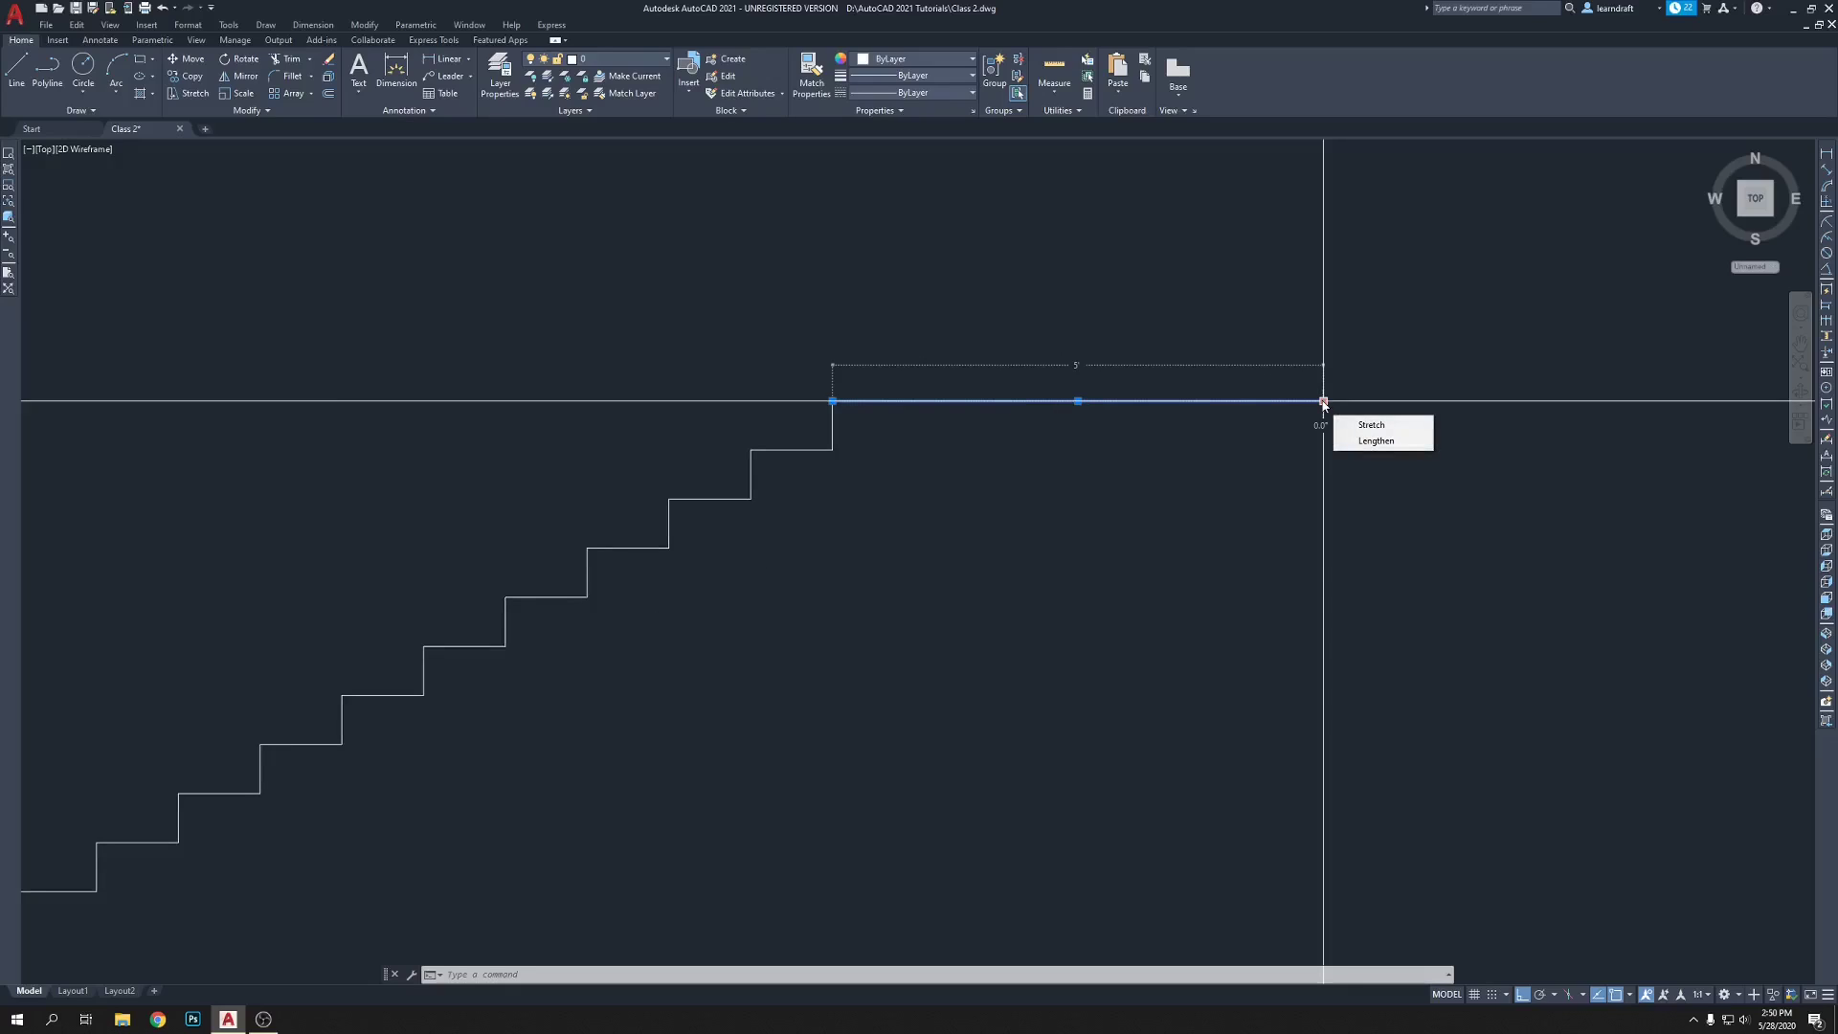
pyautogui.scroll(-4, 1312, 389)
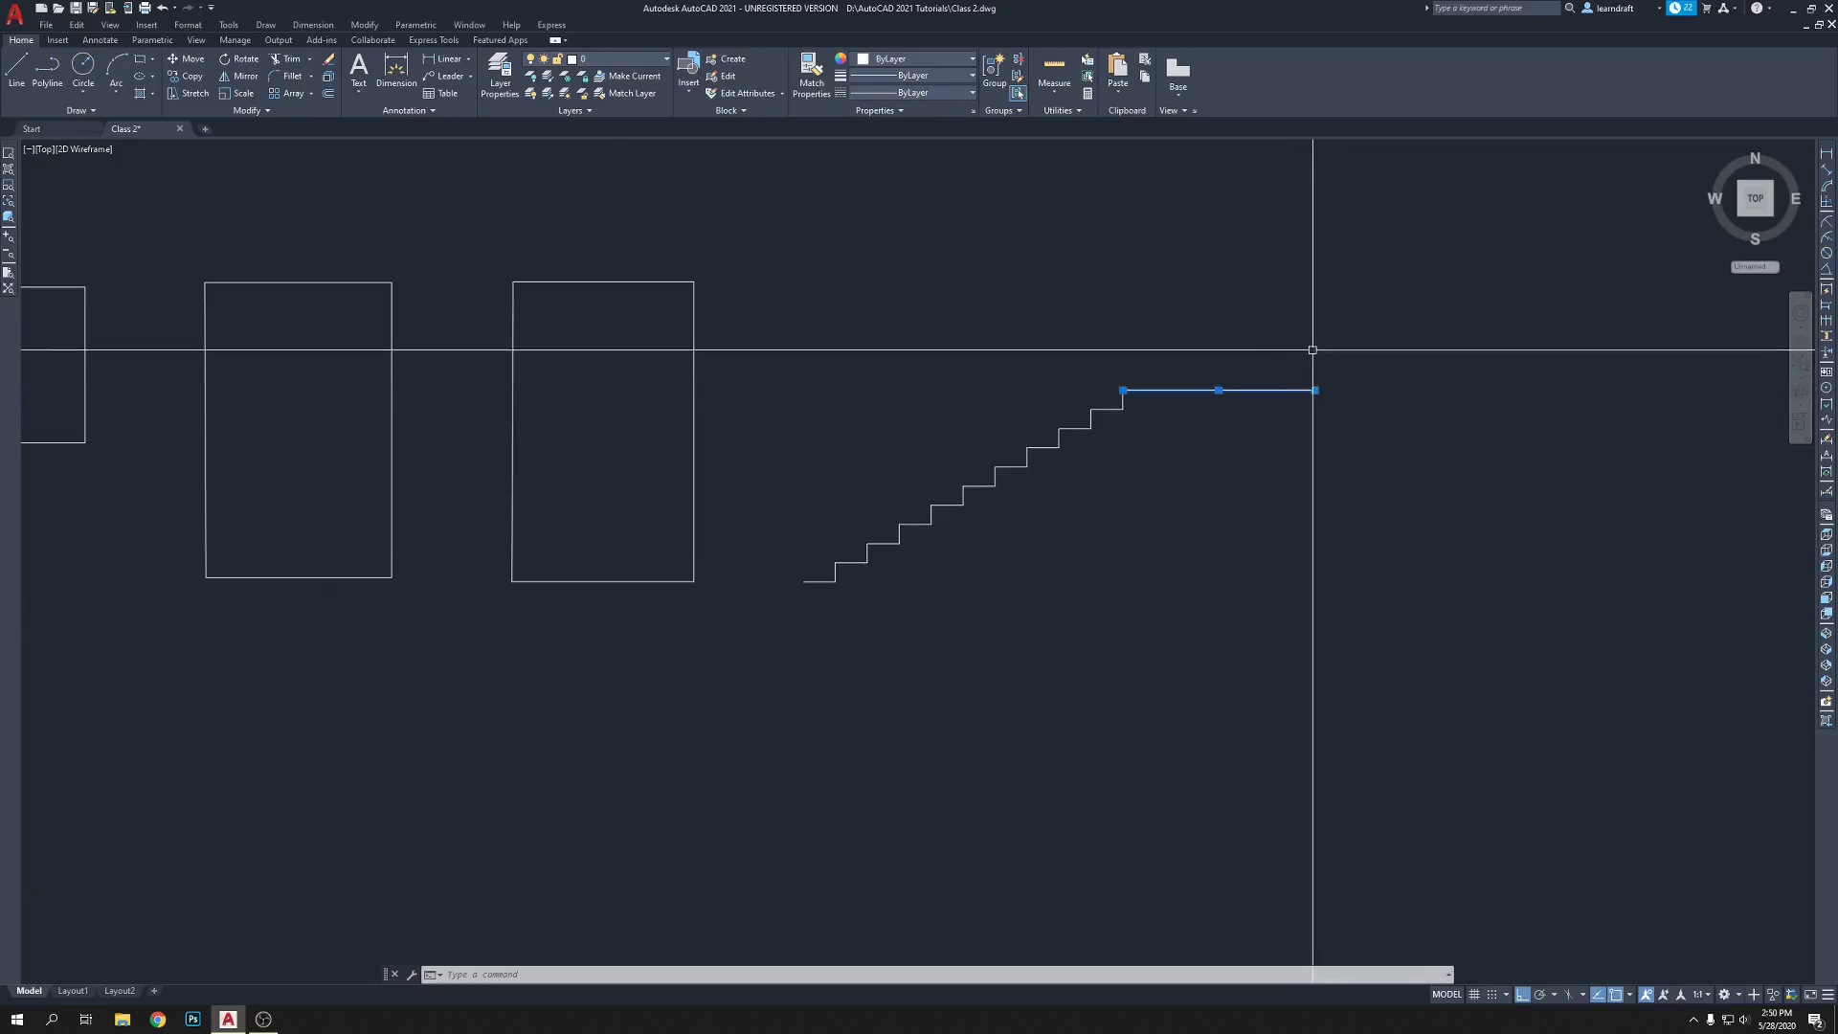
pyautogui.scroll(2, 1324, 414)
pyautogui.moveTo(1300, 294); pyautogui.dragTo(1326, 284, button='middle')
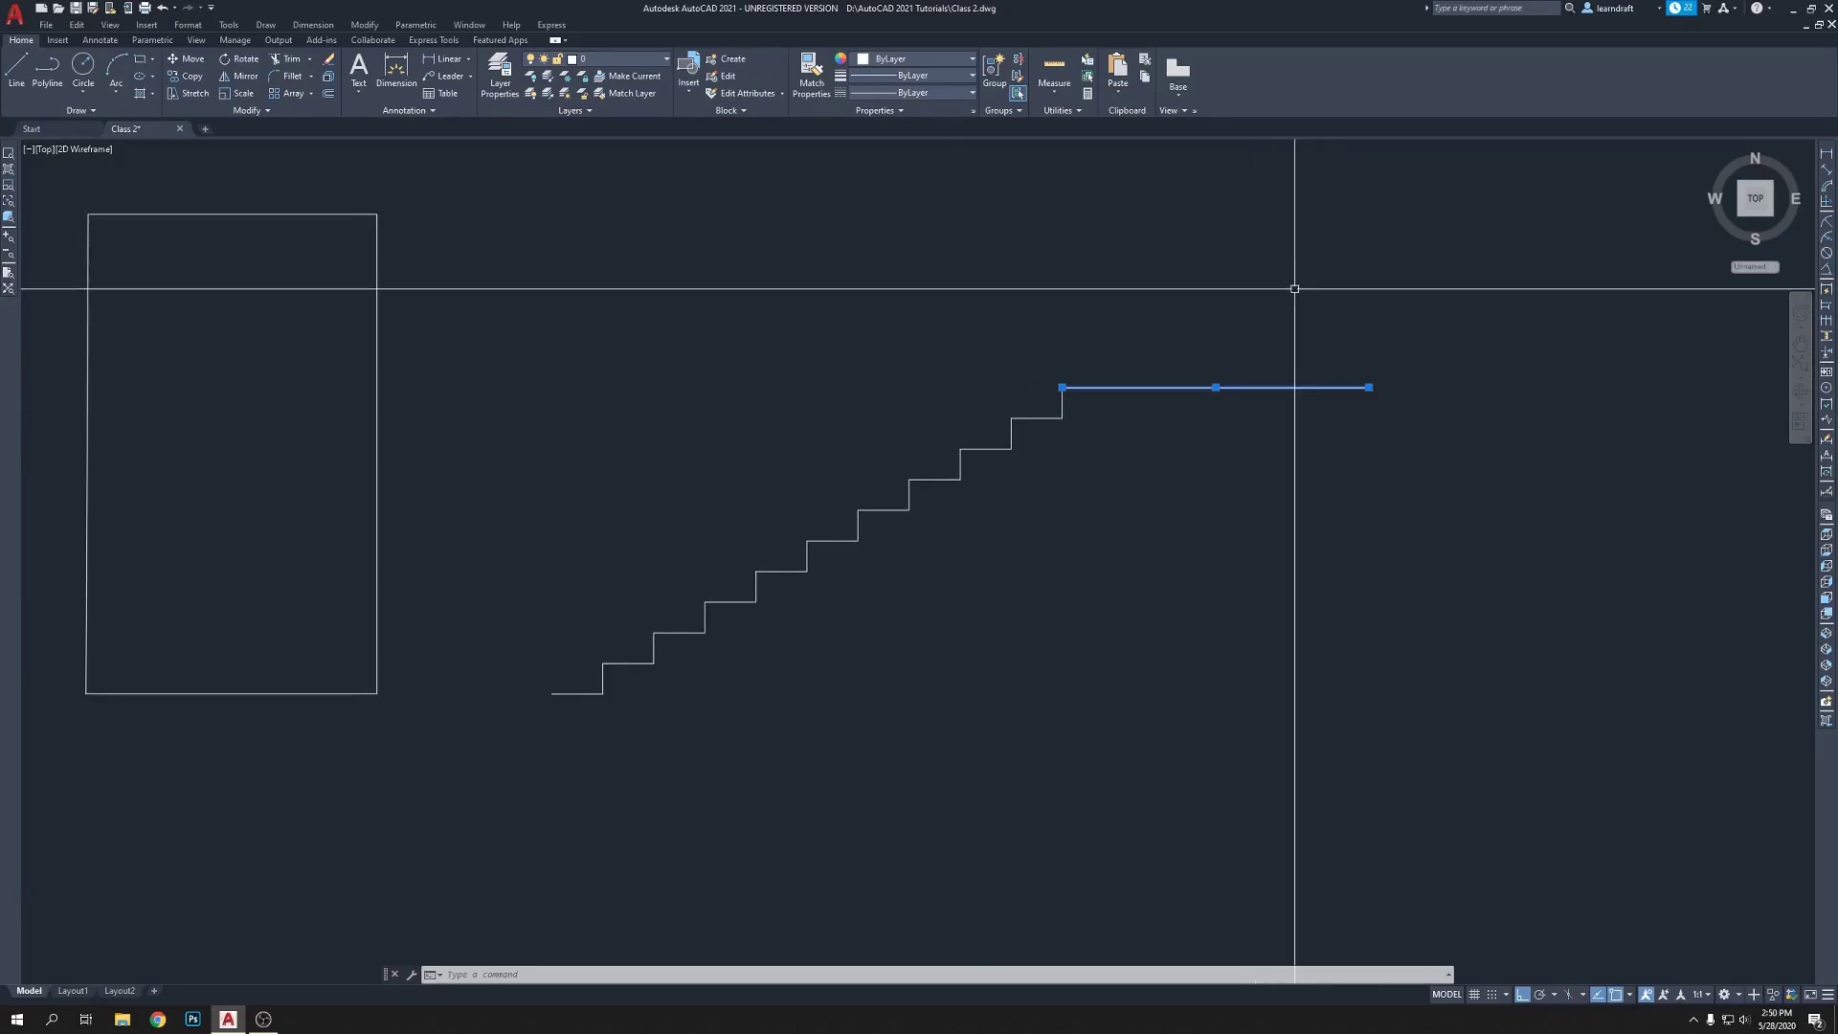
pyautogui.press('Escape')
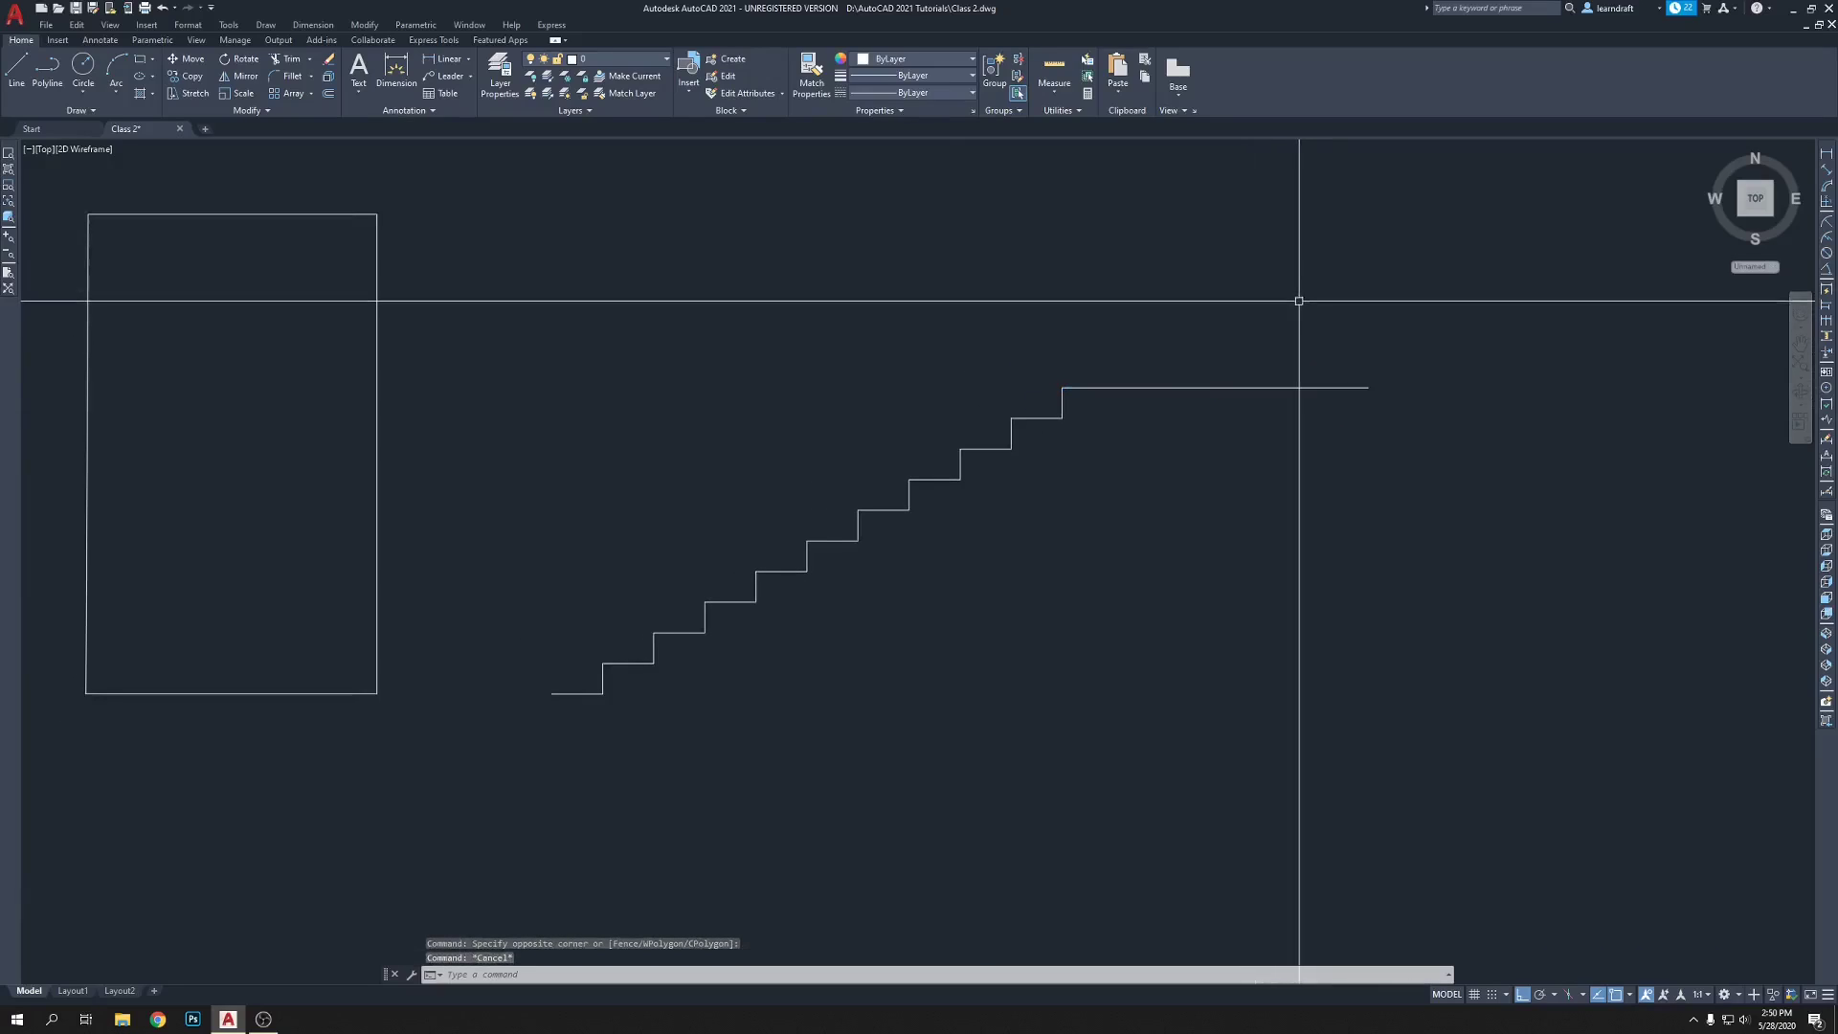
# - Select the lowest treads and risers of the staircase one by one as separate segments, then clear the selection
pyautogui.moveTo(1296, 294); pyautogui.dragTo(1296, 262, button='middle')
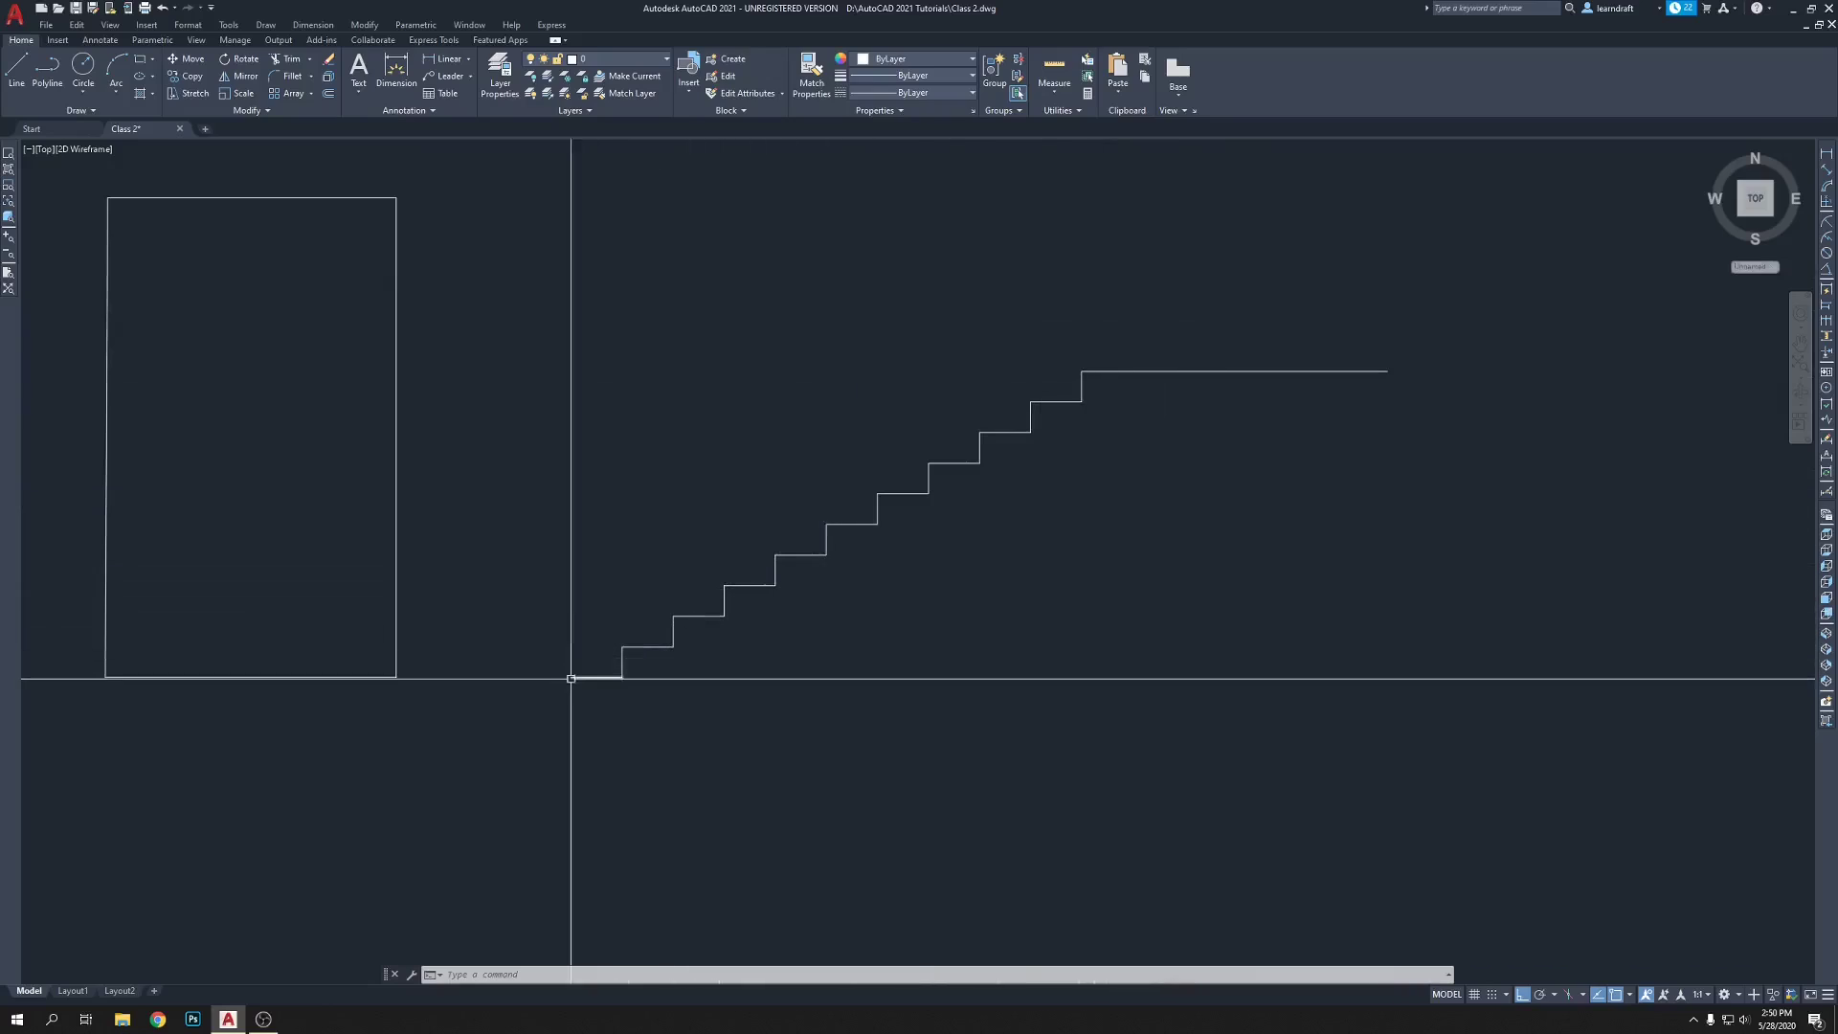
pyautogui.click(608, 665)
pyautogui.click(586, 682)
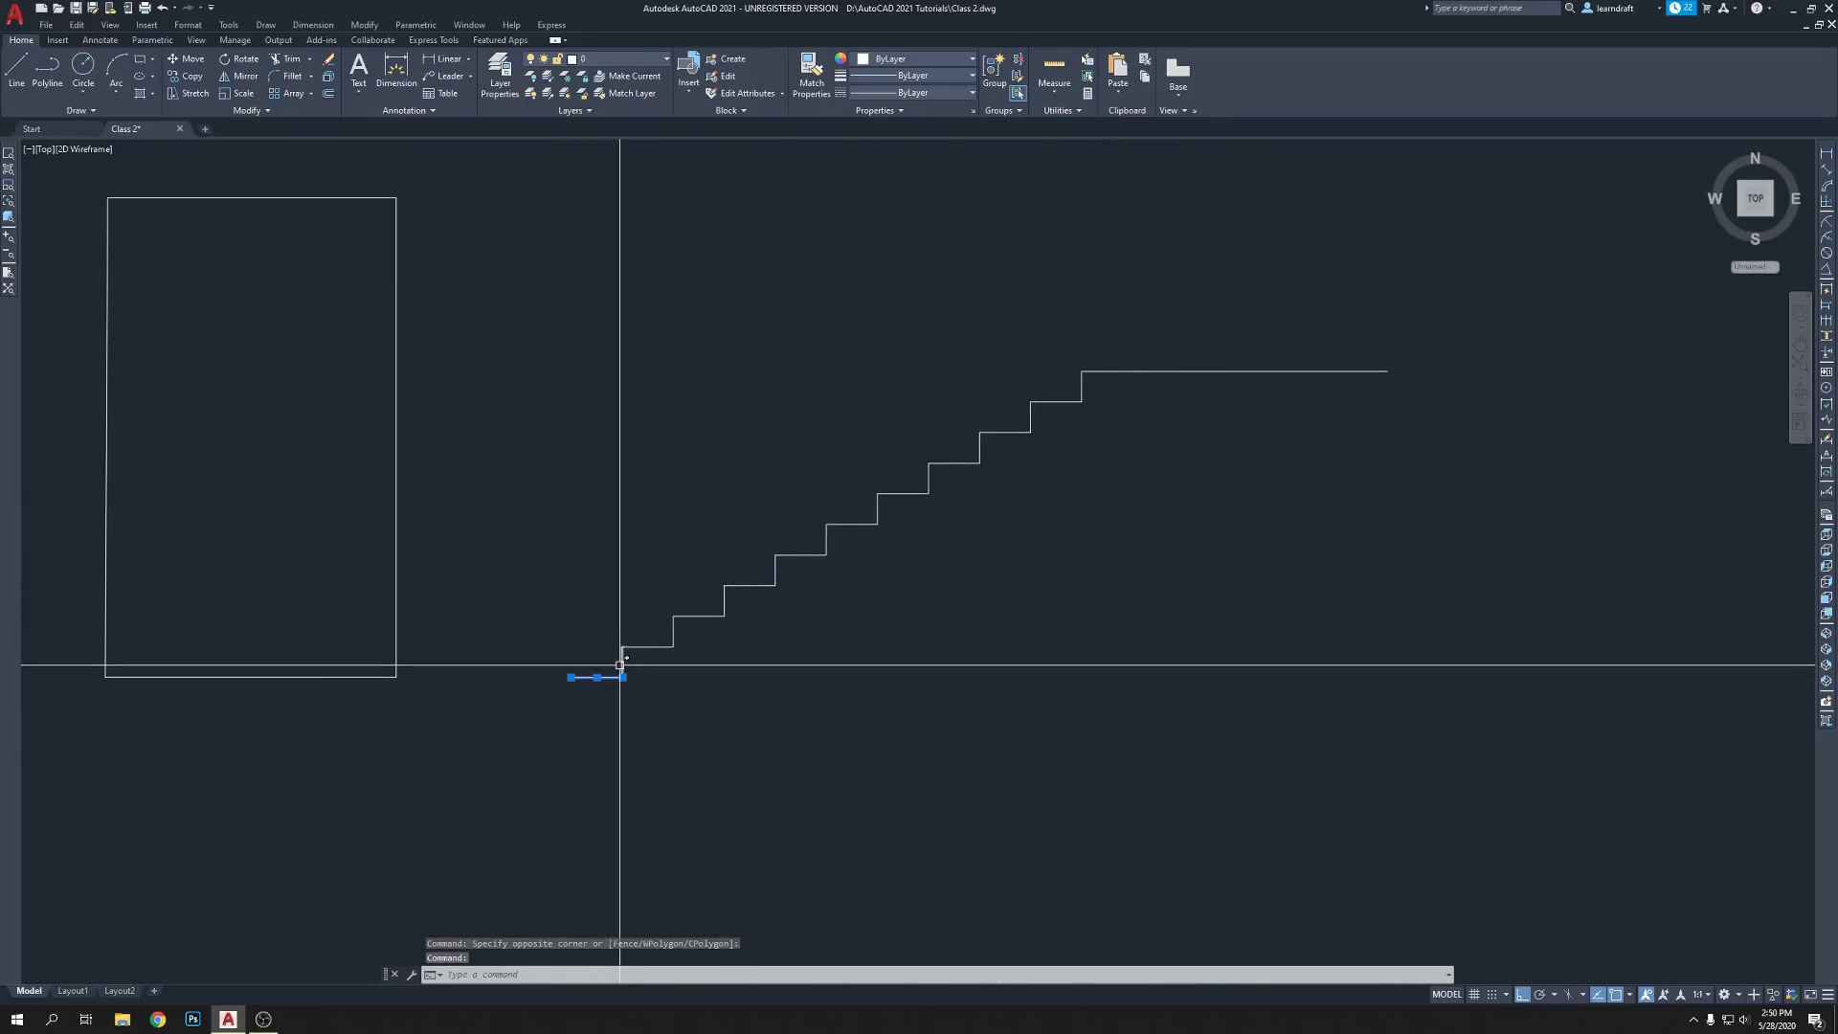
pyautogui.click(674, 626)
pyautogui.click(697, 615)
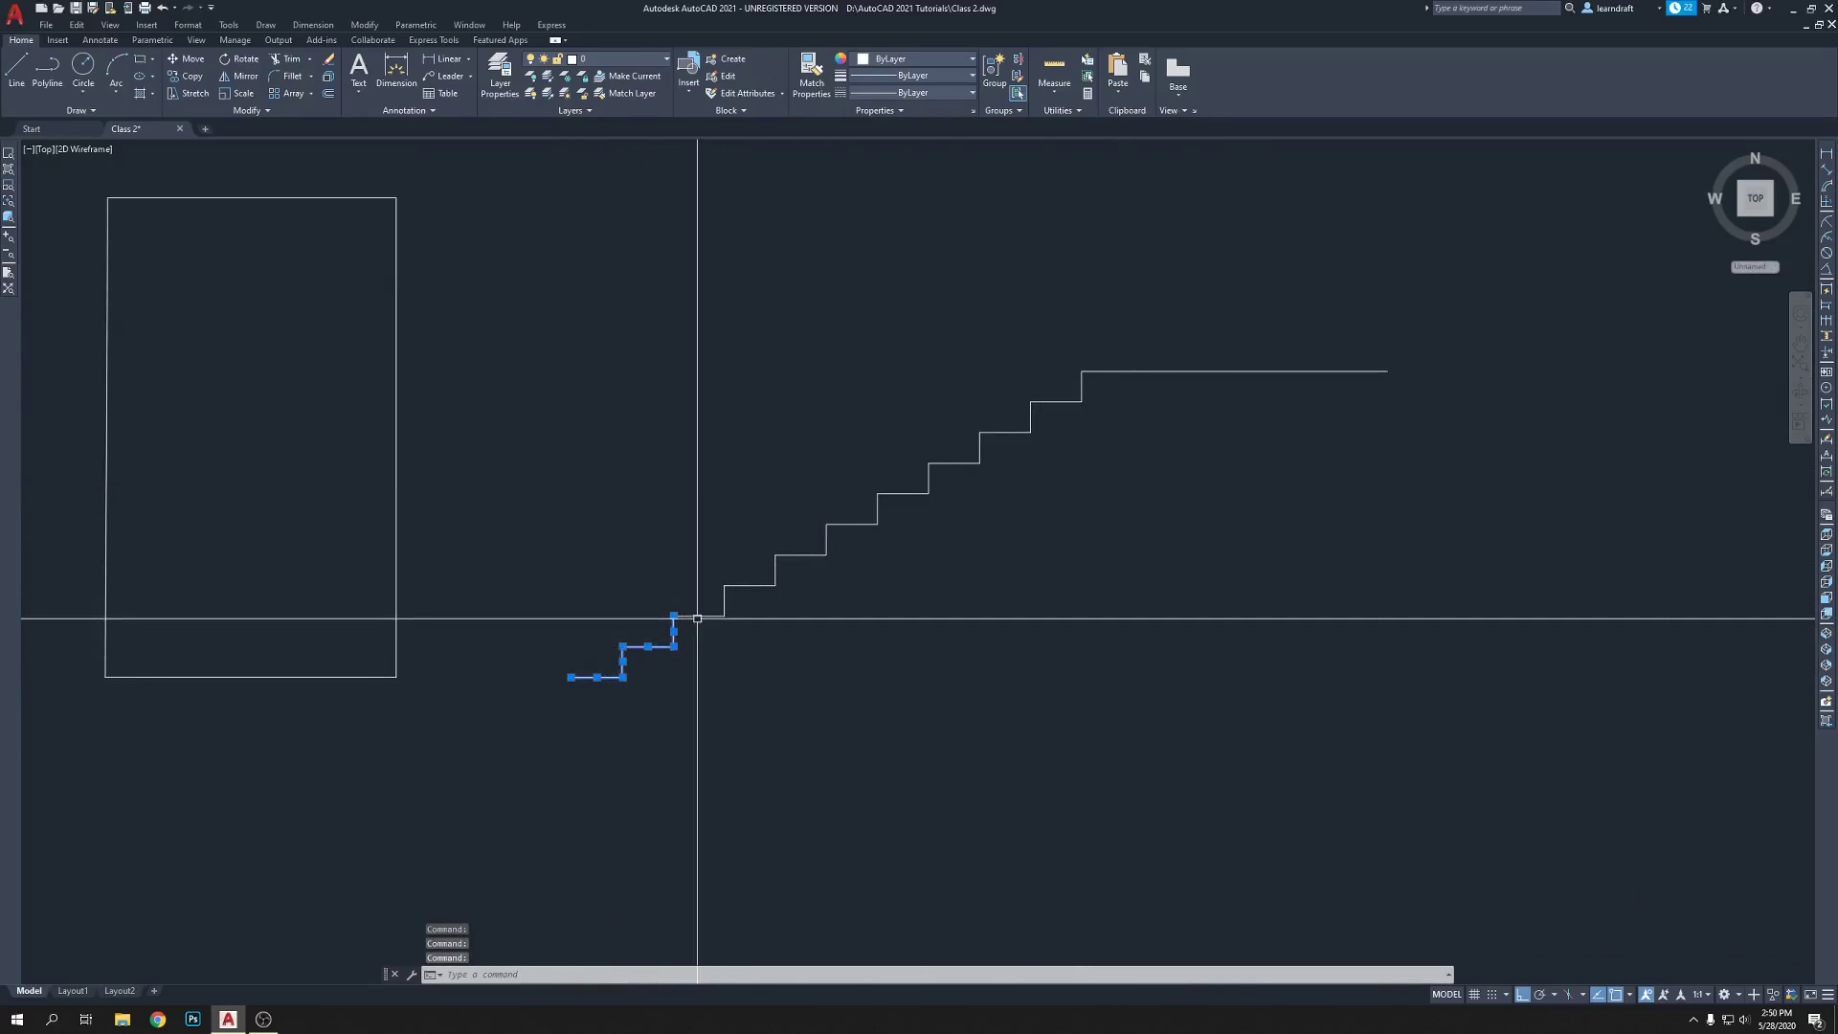
pyautogui.press('Escape')
pyautogui.moveTo(1026, 657); pyautogui.dragTo(1024, 617, button='middle')
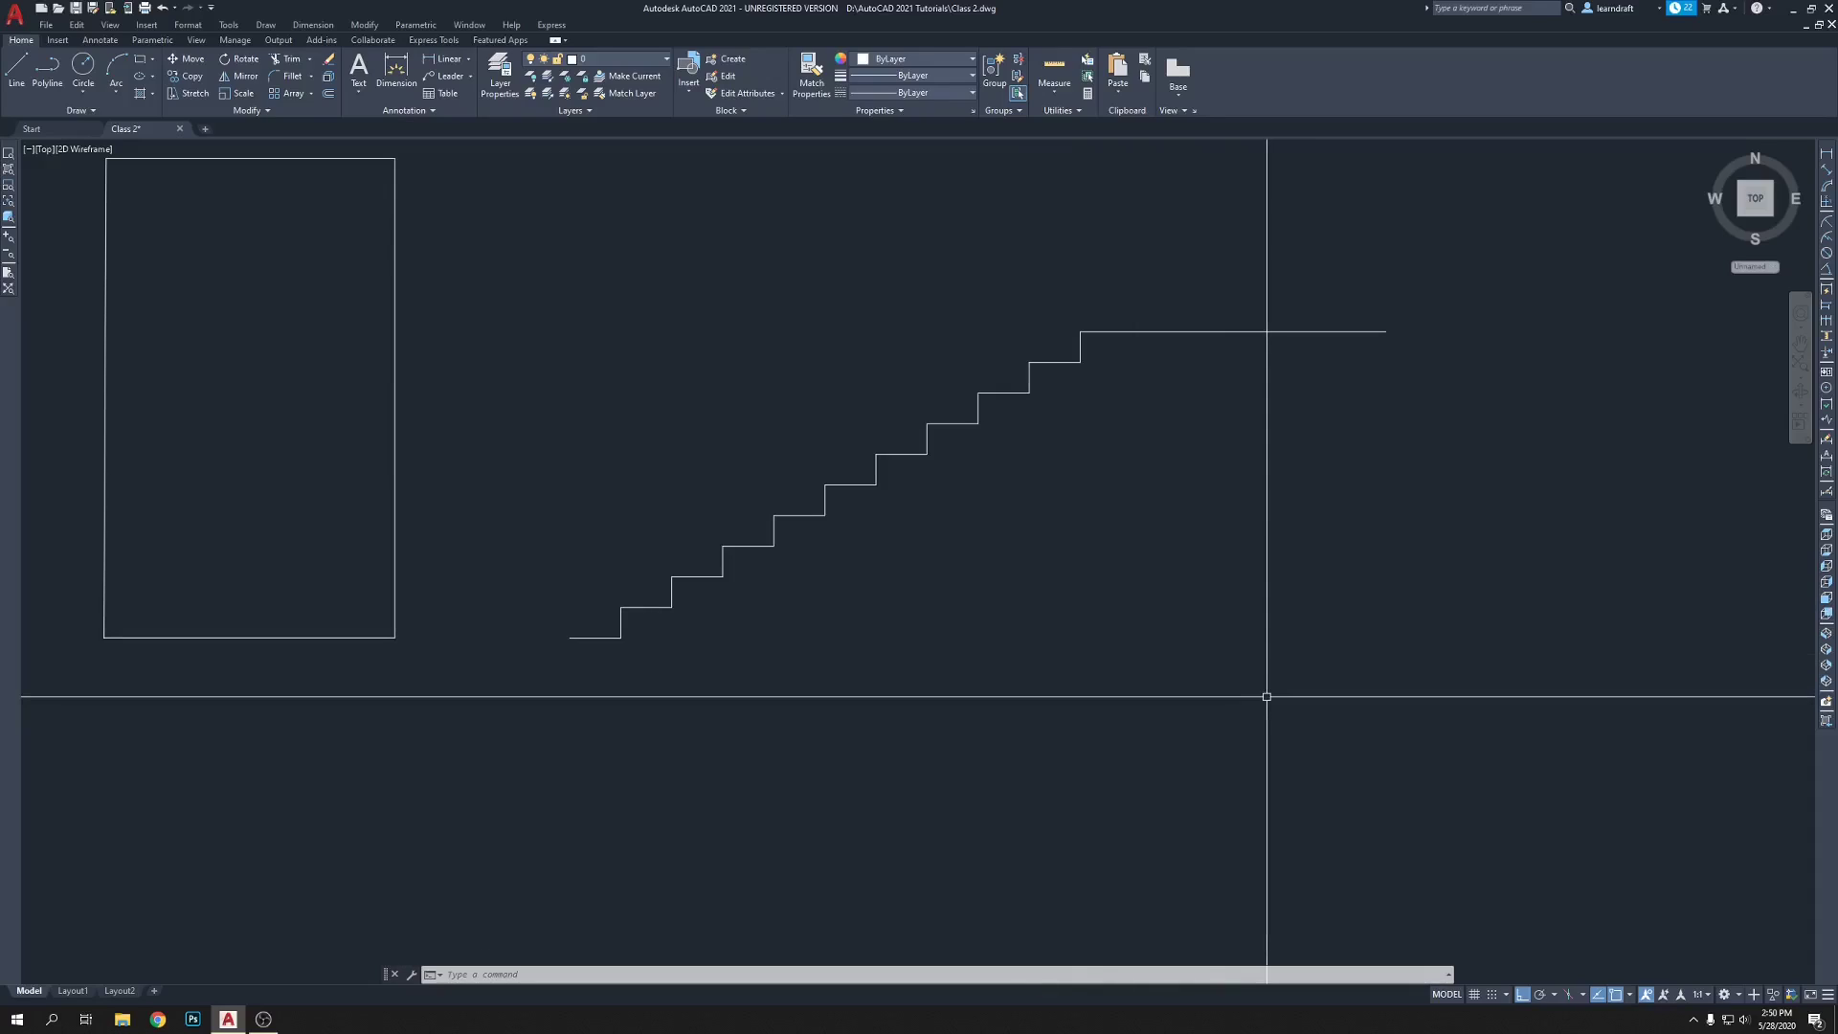
pyautogui.moveTo(1218, 646); pyautogui.dragTo(1214, 608, button='middle')
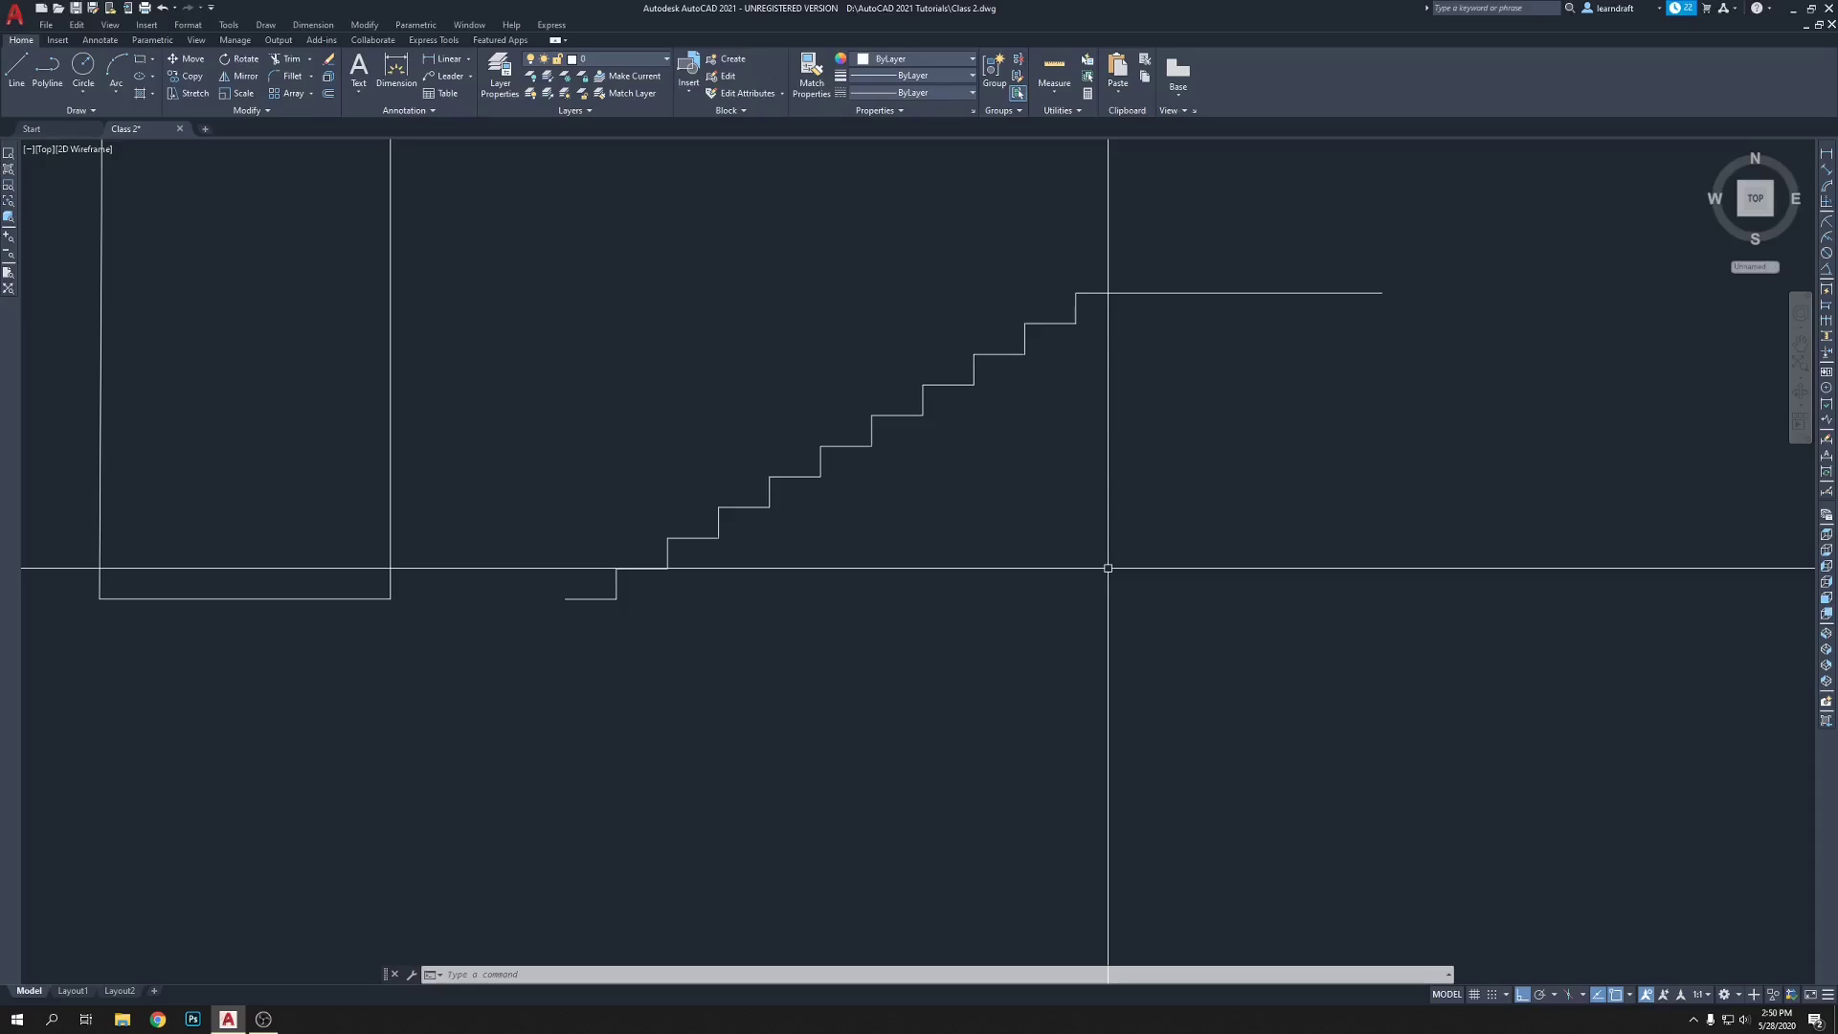
pyautogui.moveTo(1027, 492); pyautogui.dragTo(995, 513, button='middle')
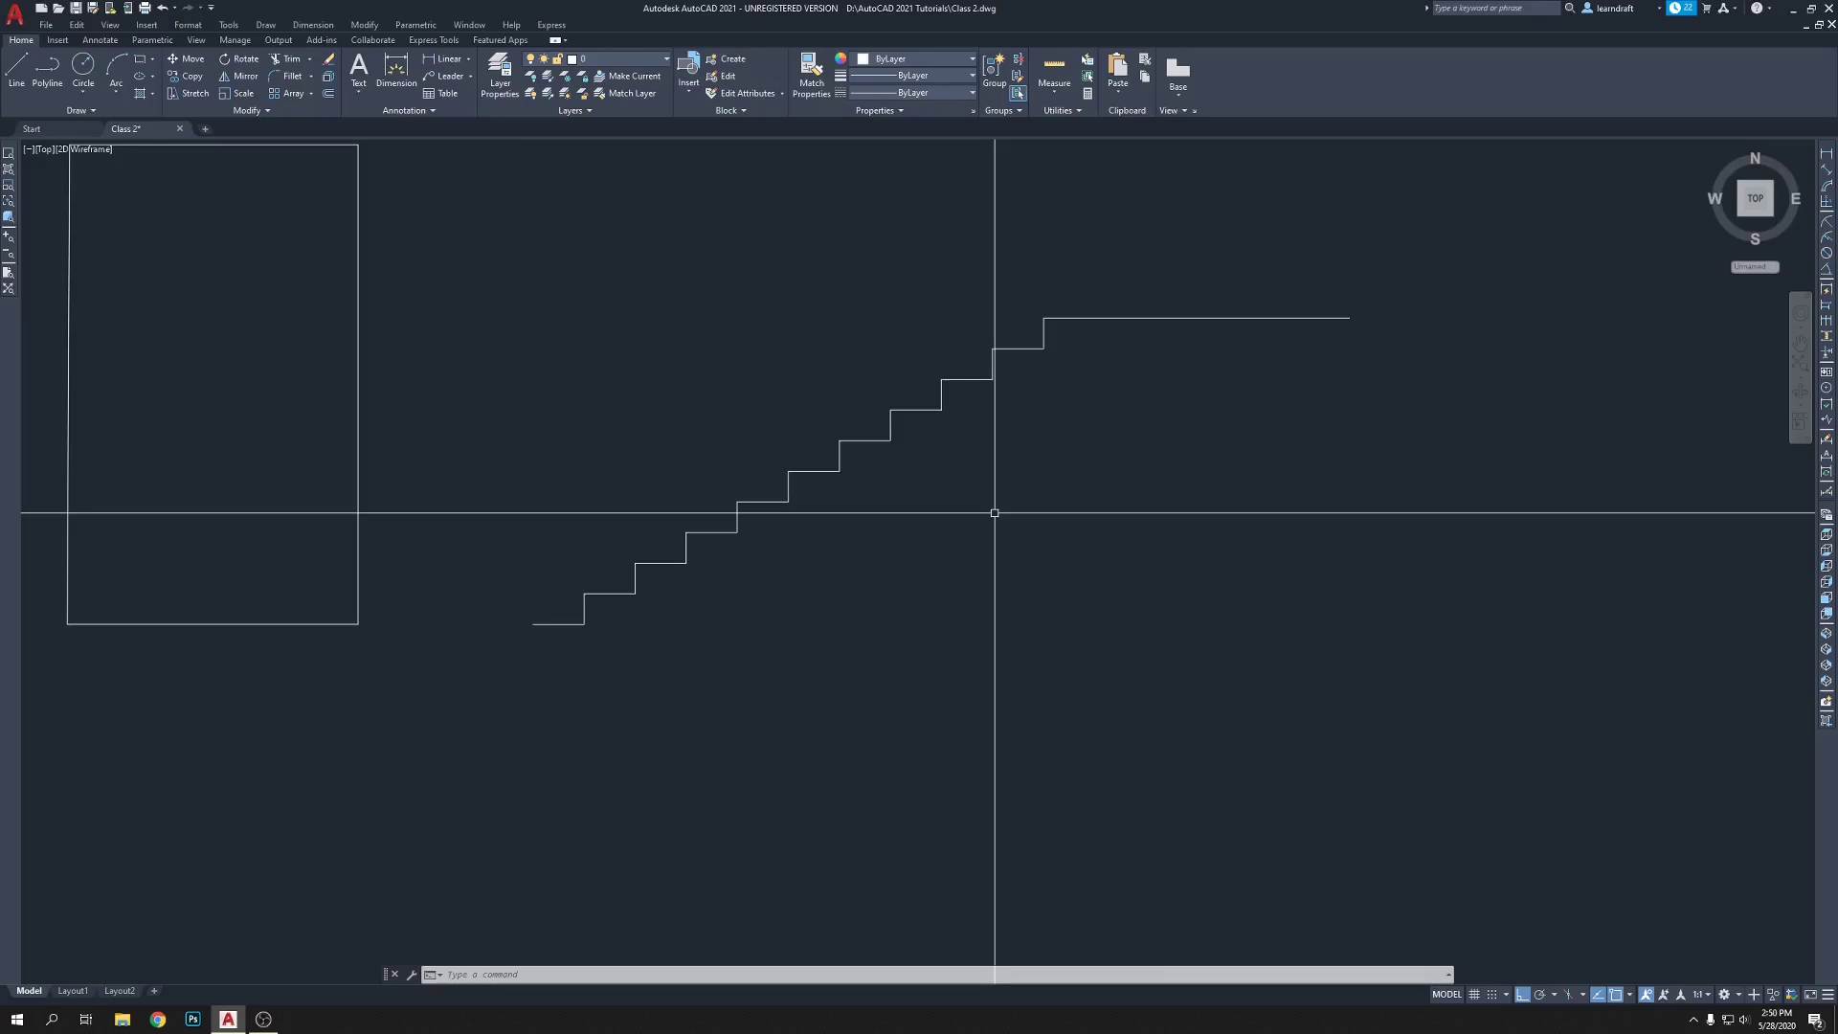
pyautogui.moveTo(842, 649); pyautogui.dragTo(847, 635, button='middle')
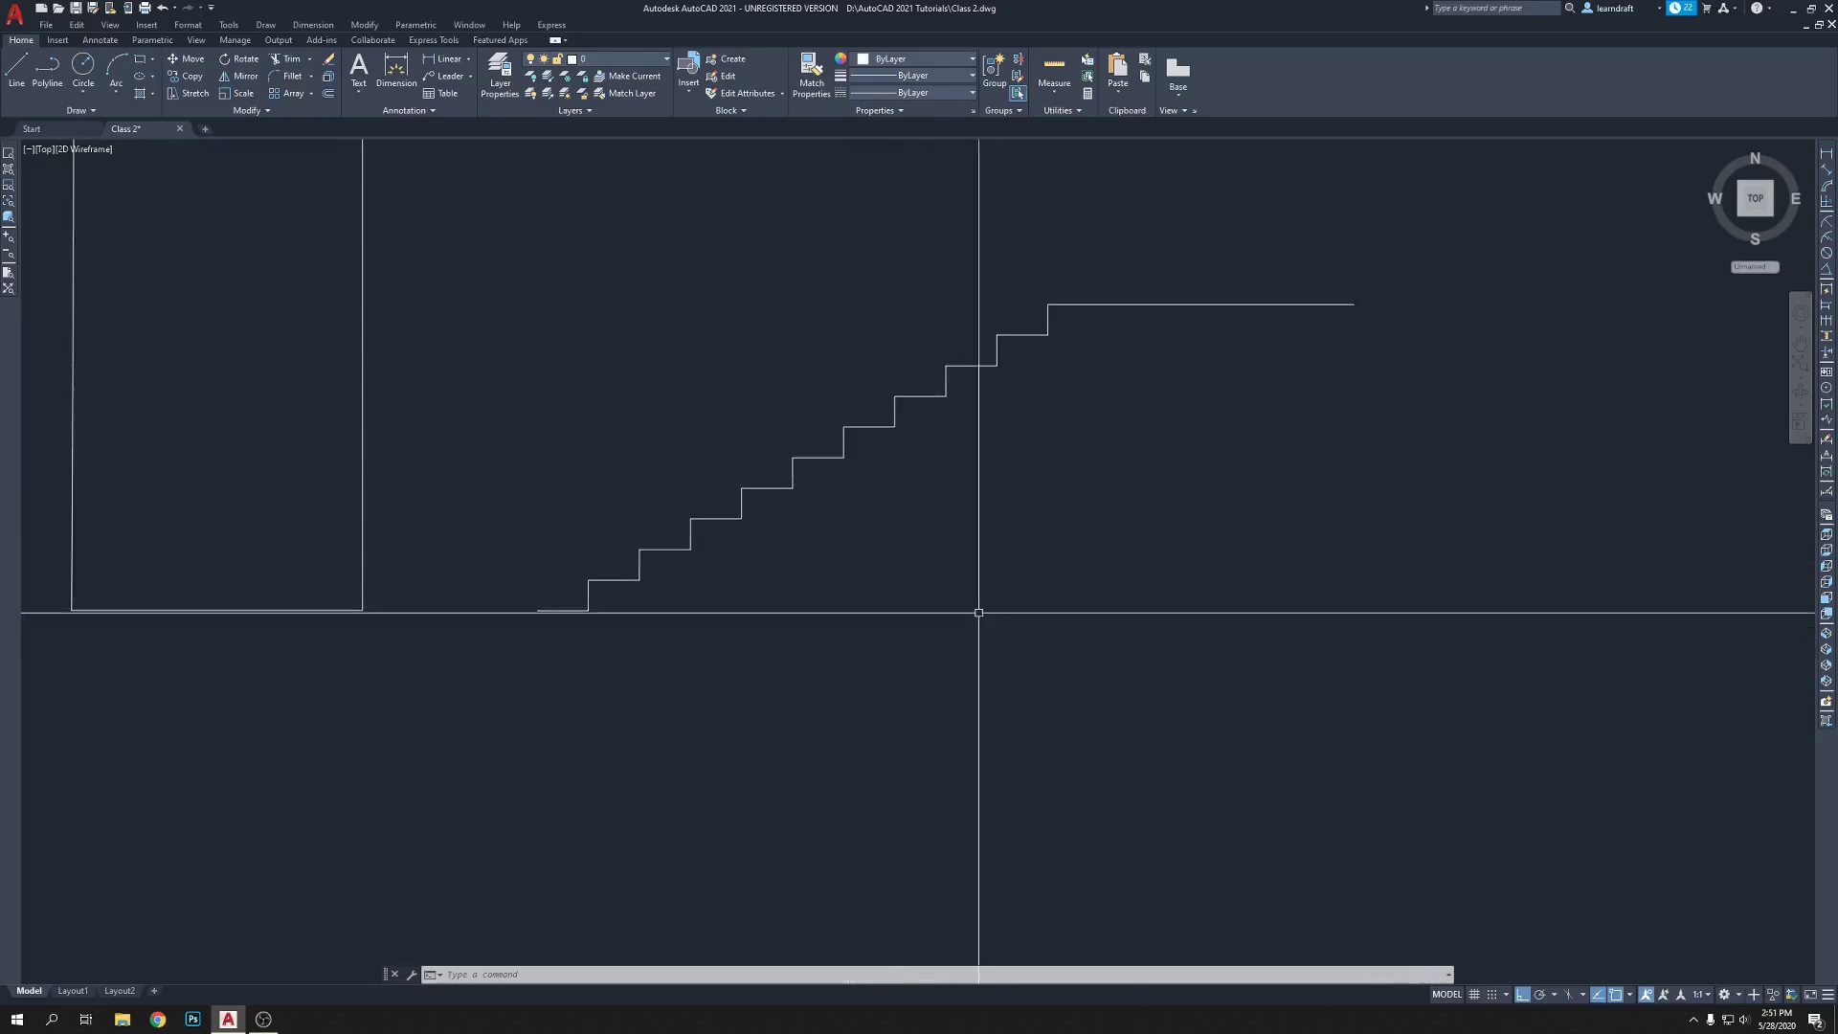
pyautogui.write('l')
pyautogui.press('Return')
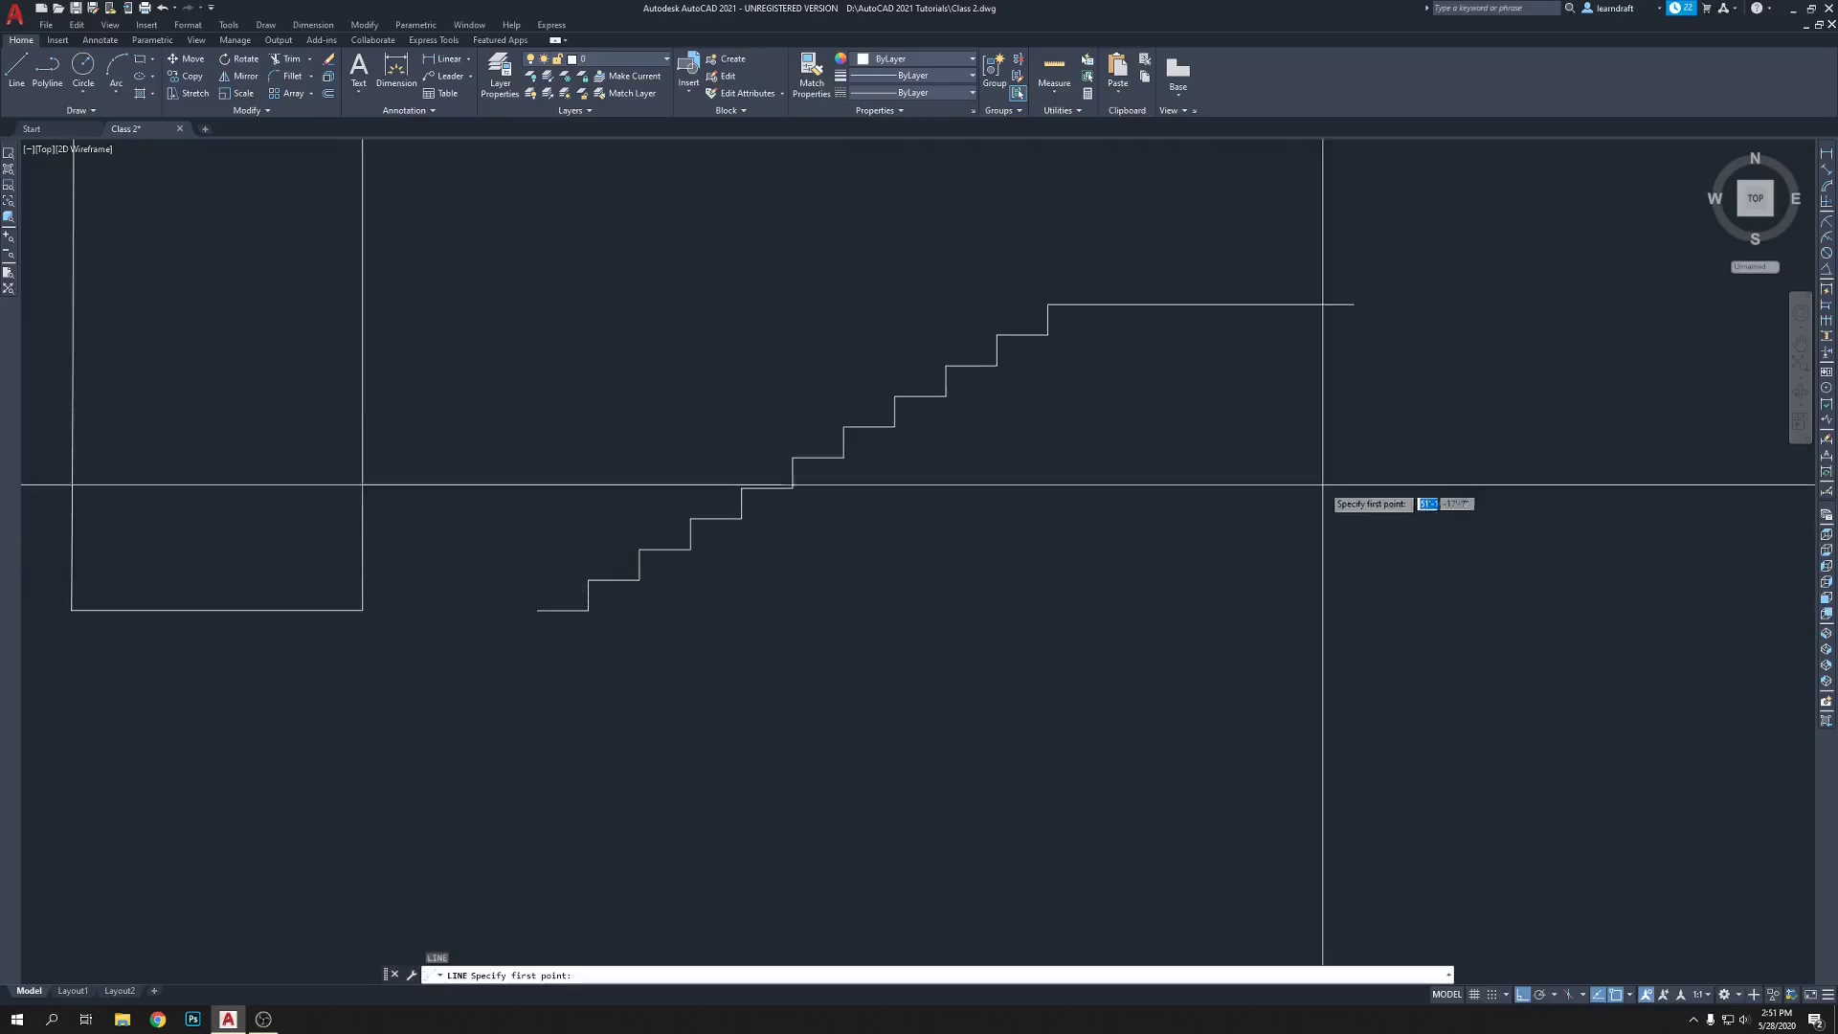
pyautogui.press('Escape')
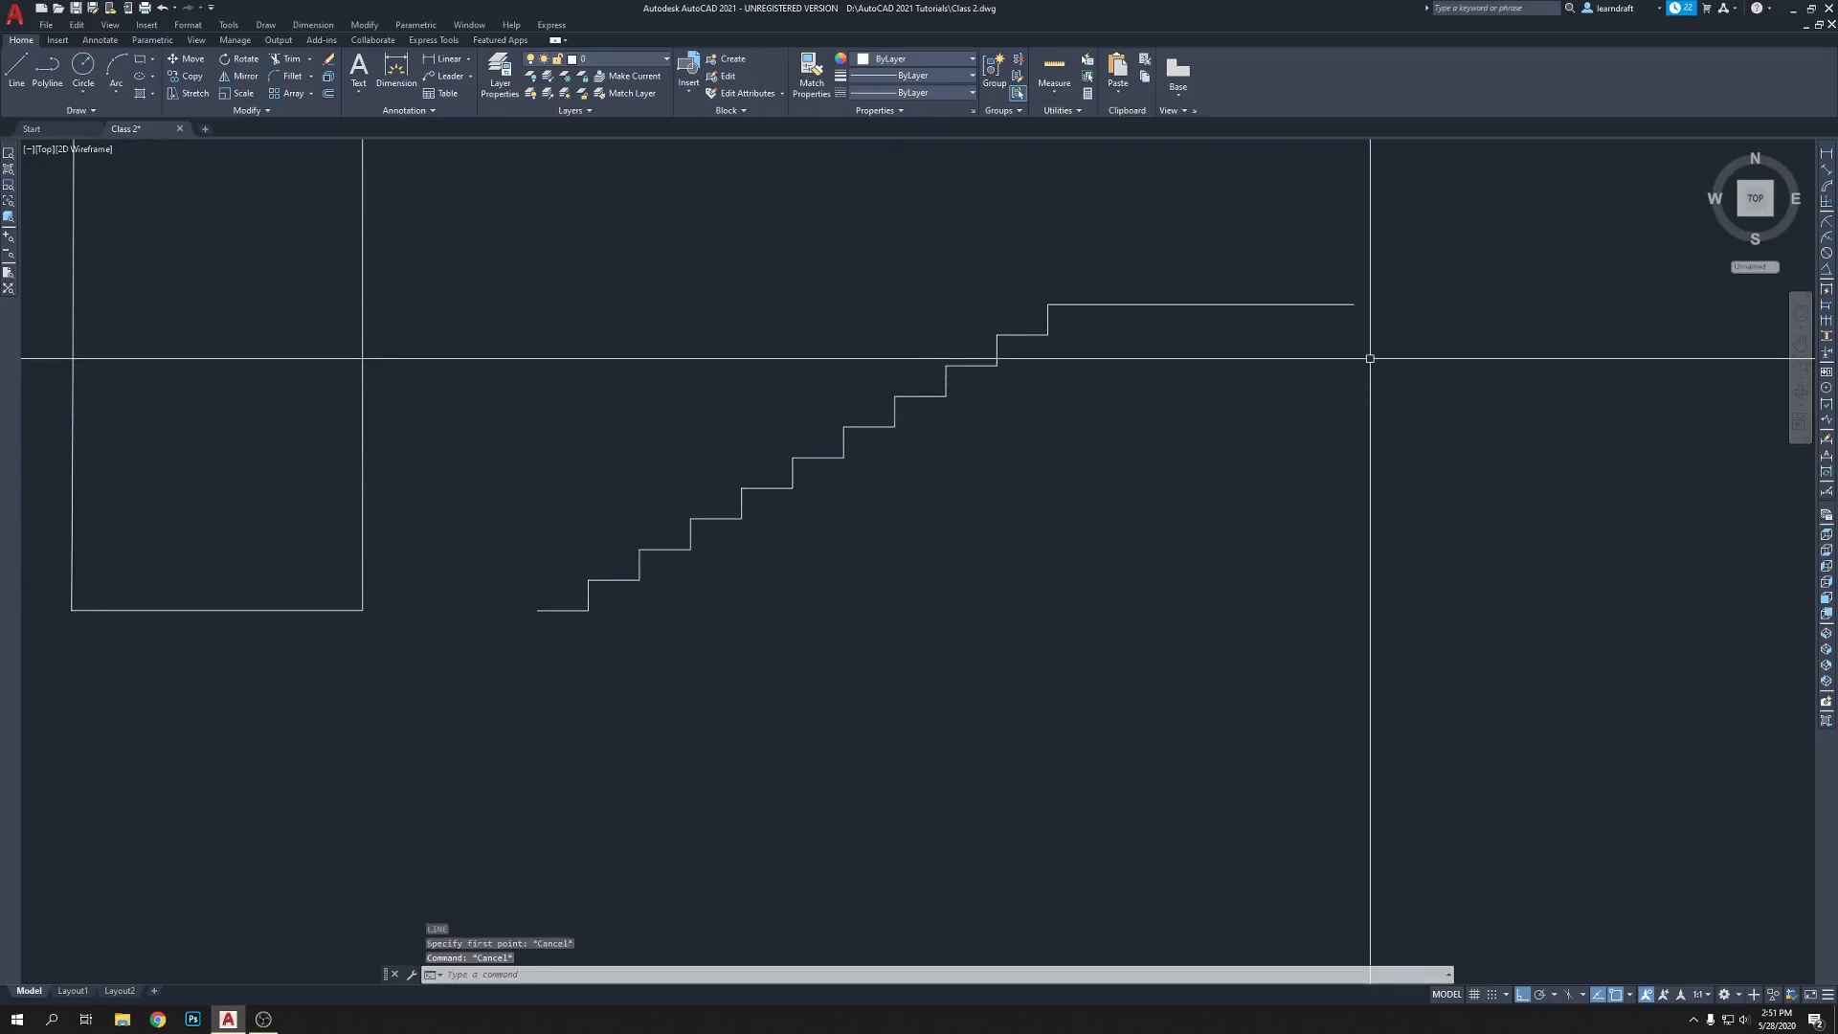
# - From the landing's free end, draw a 6' line straight down and a base line about 14'-5" leftward past the first step
pyautogui.press('Return')
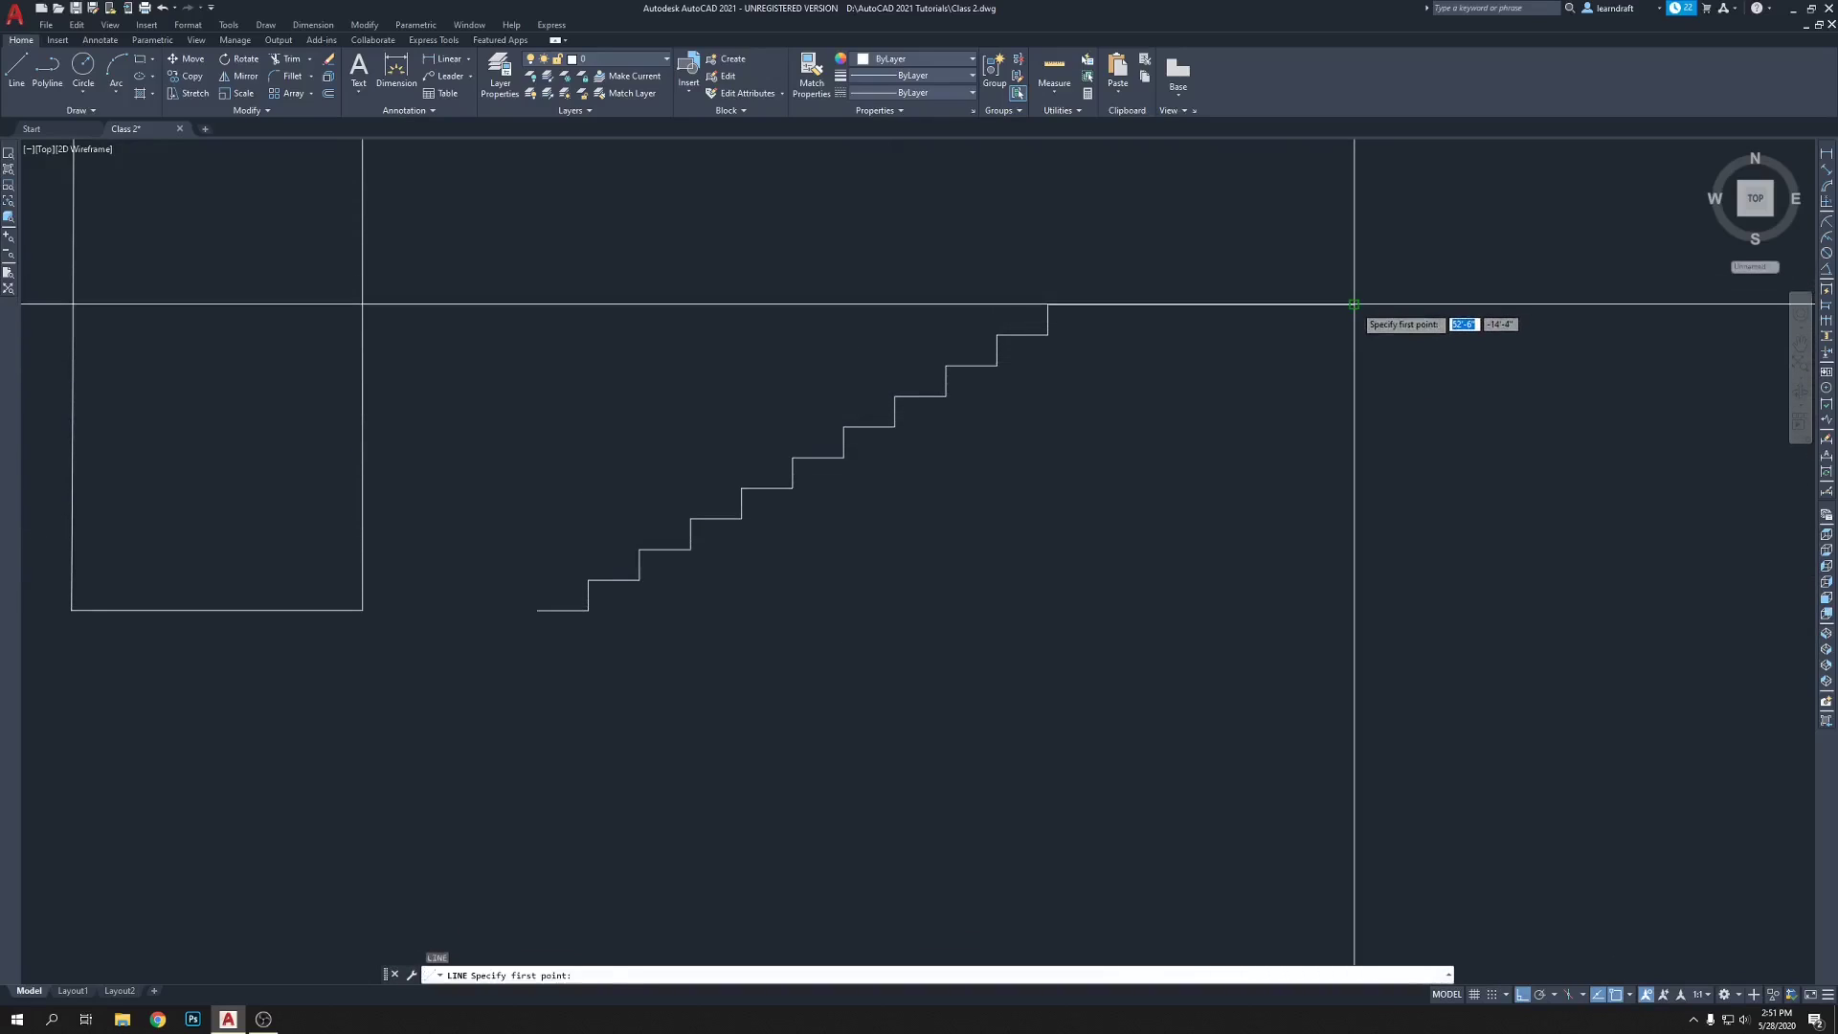
pyautogui.click(1352, 304)
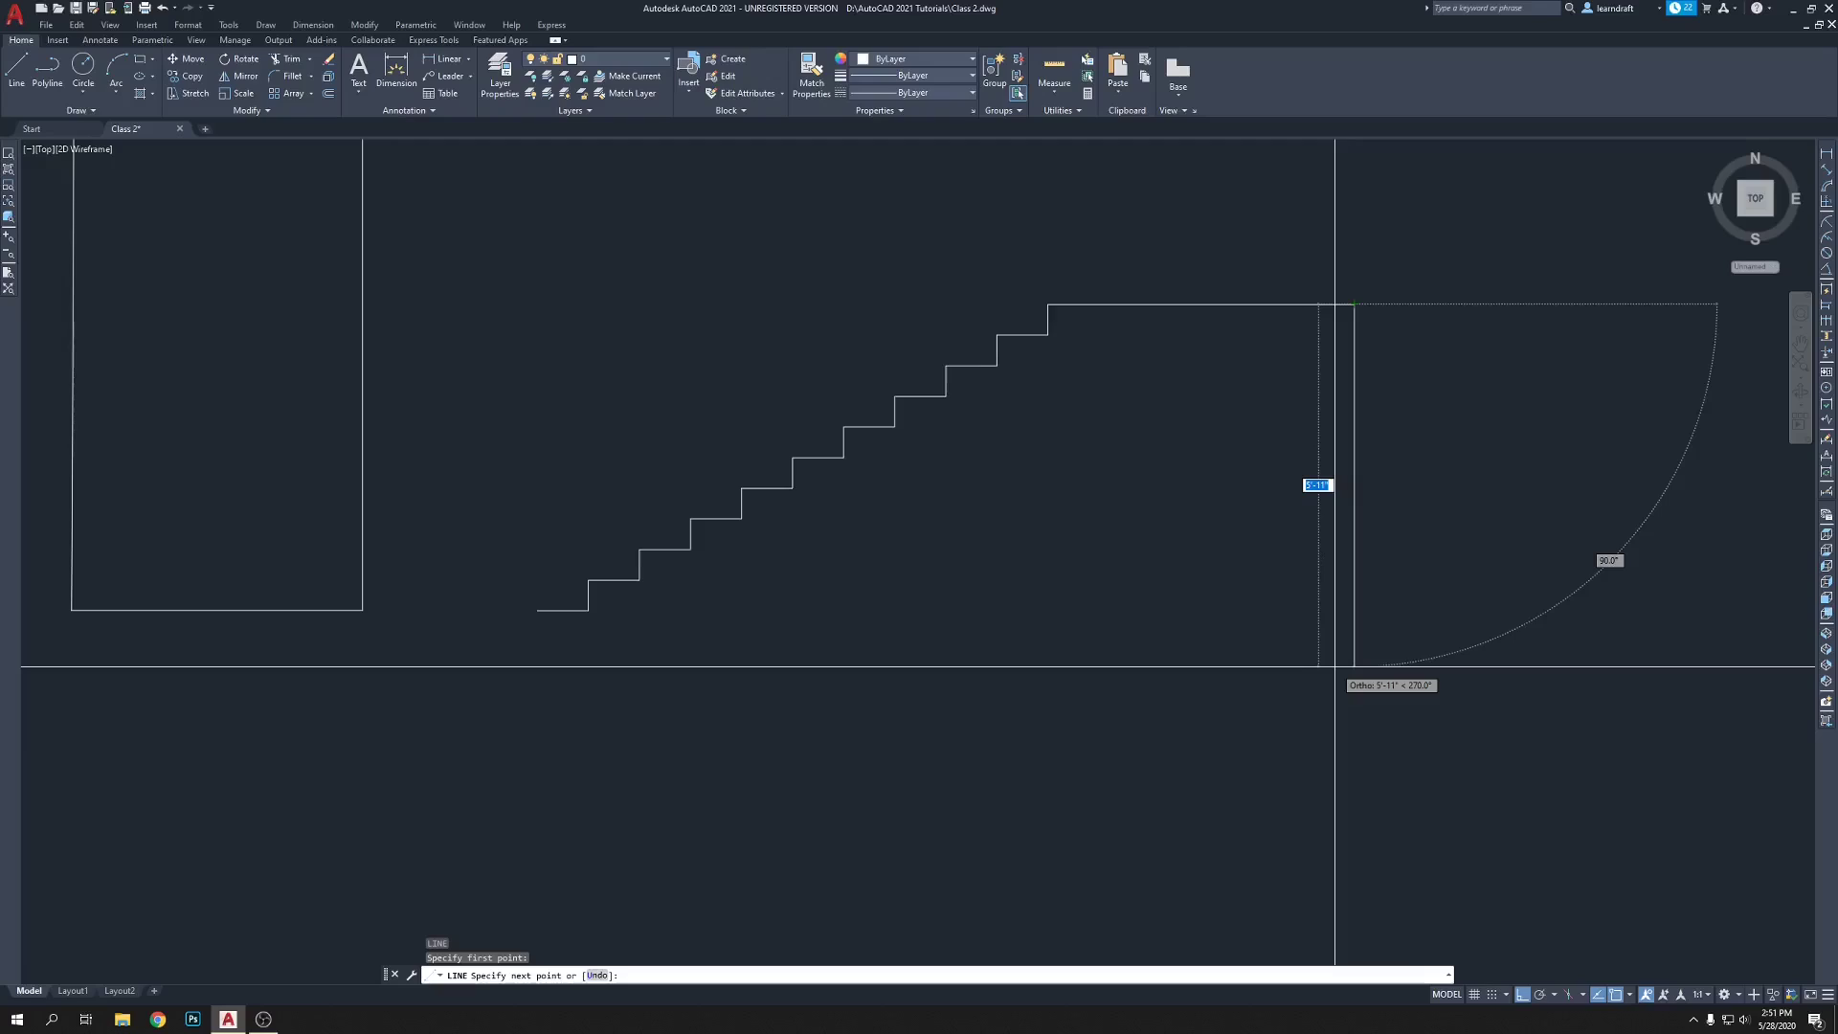
pyautogui.write('6')
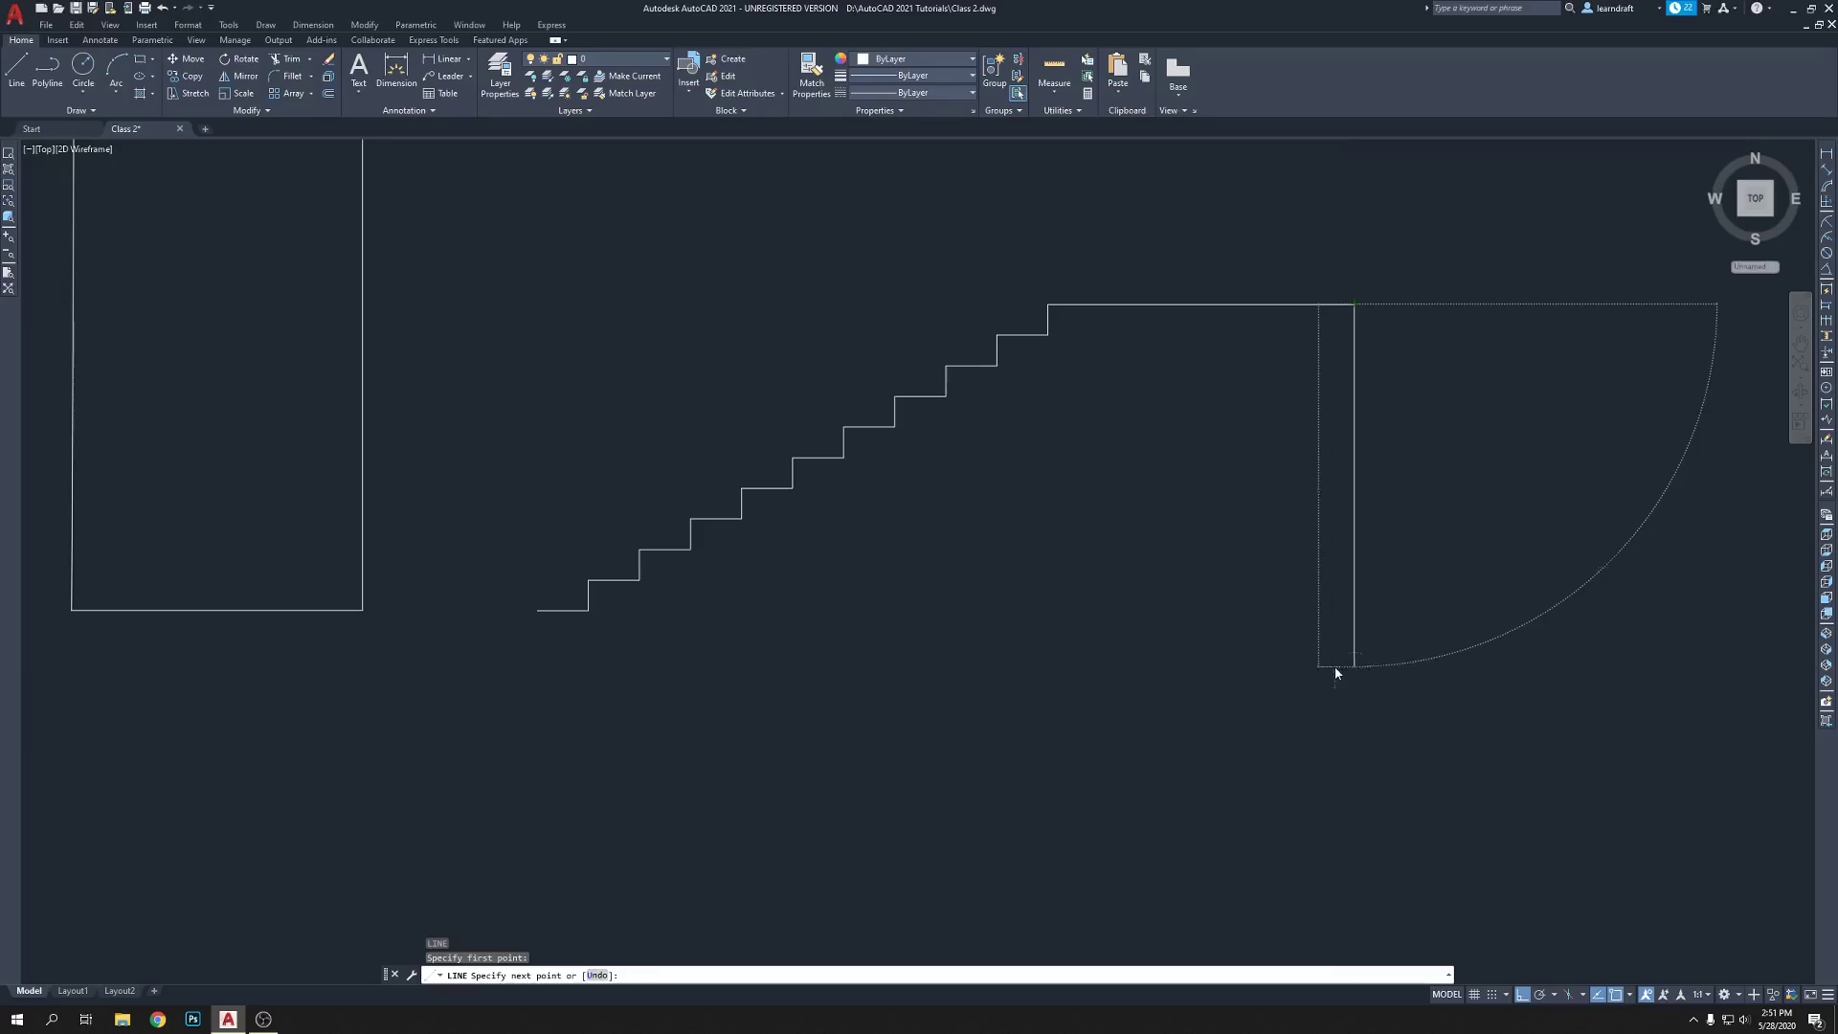
pyautogui.press('Return')
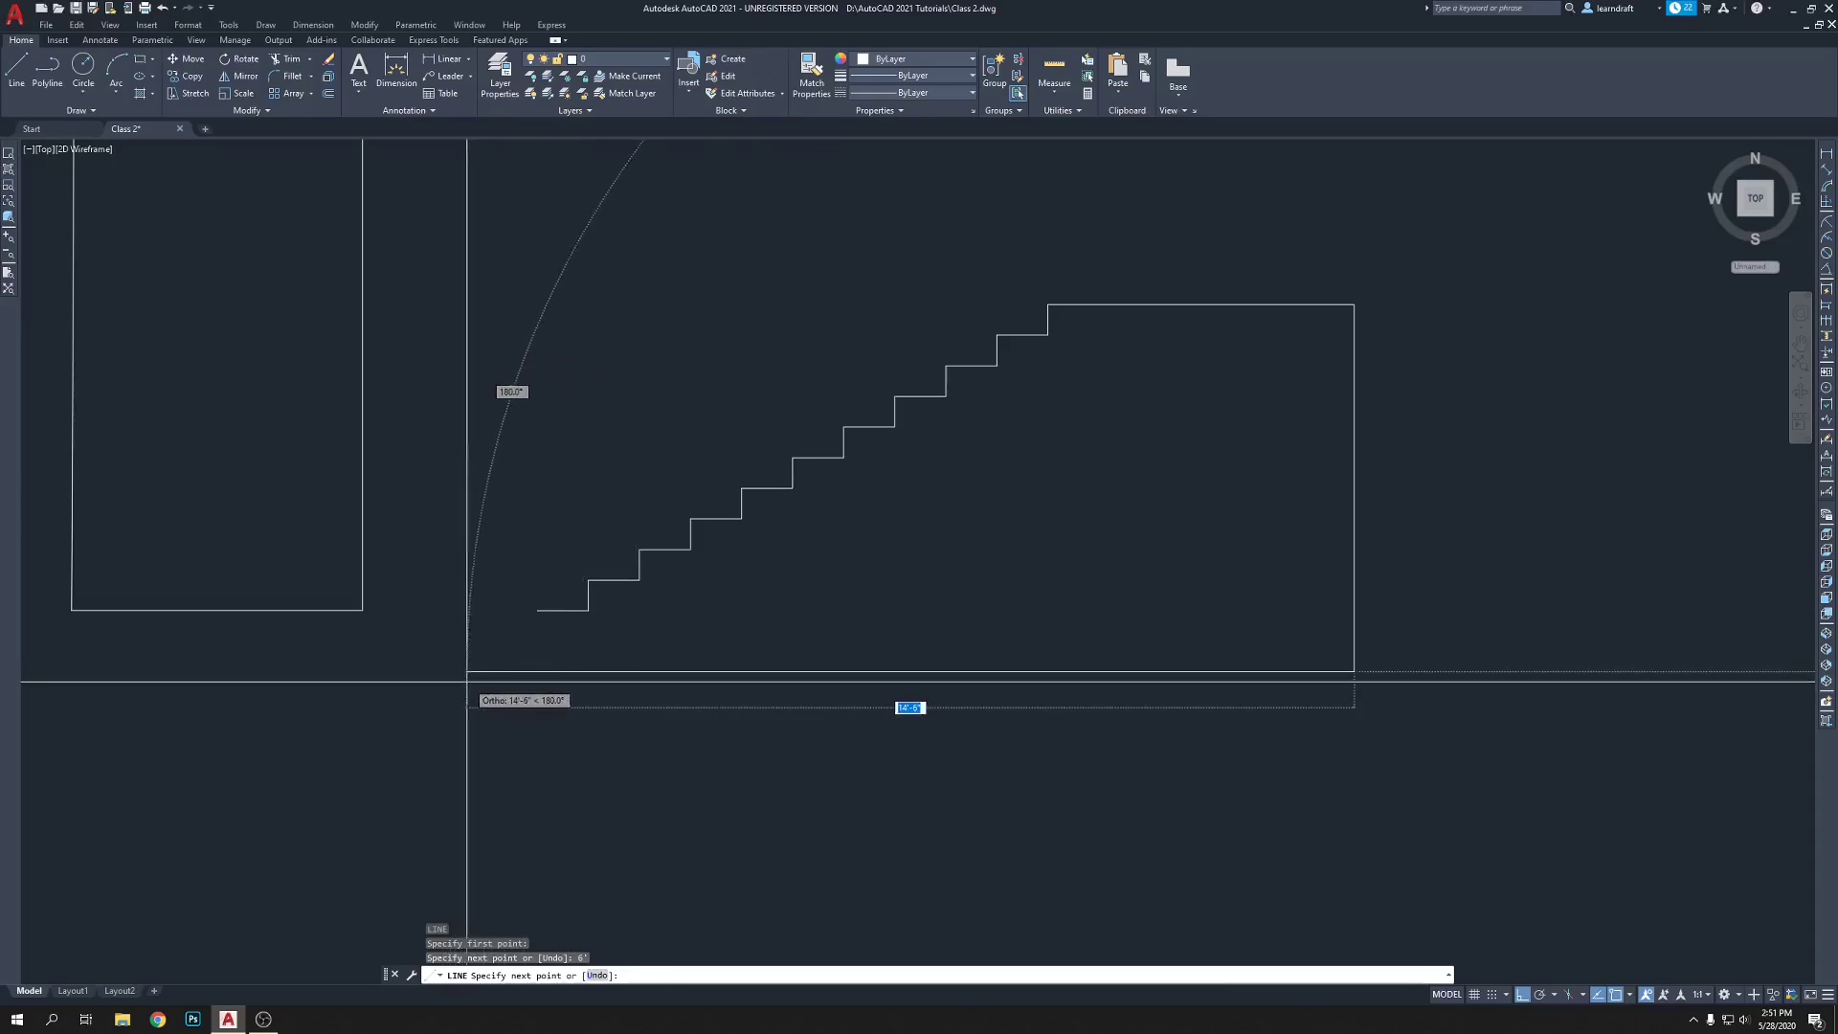
pyautogui.click(469, 675)
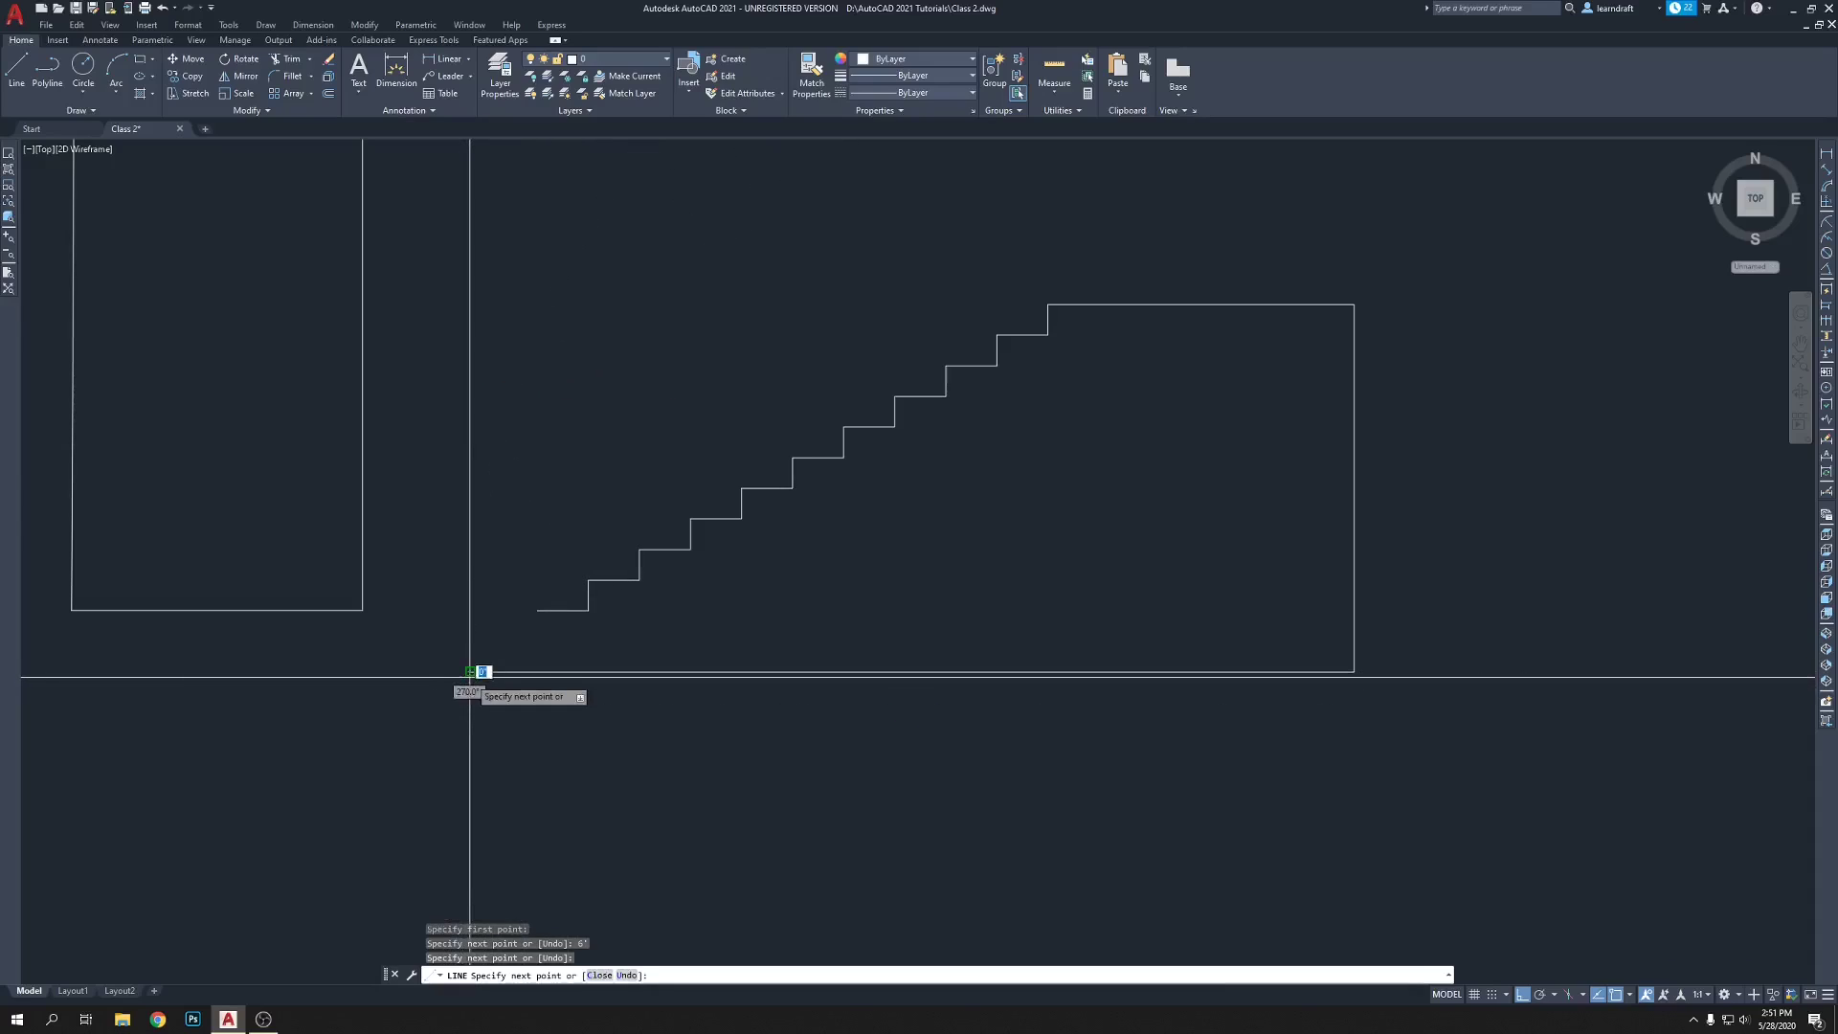
pyautogui.press('Return')
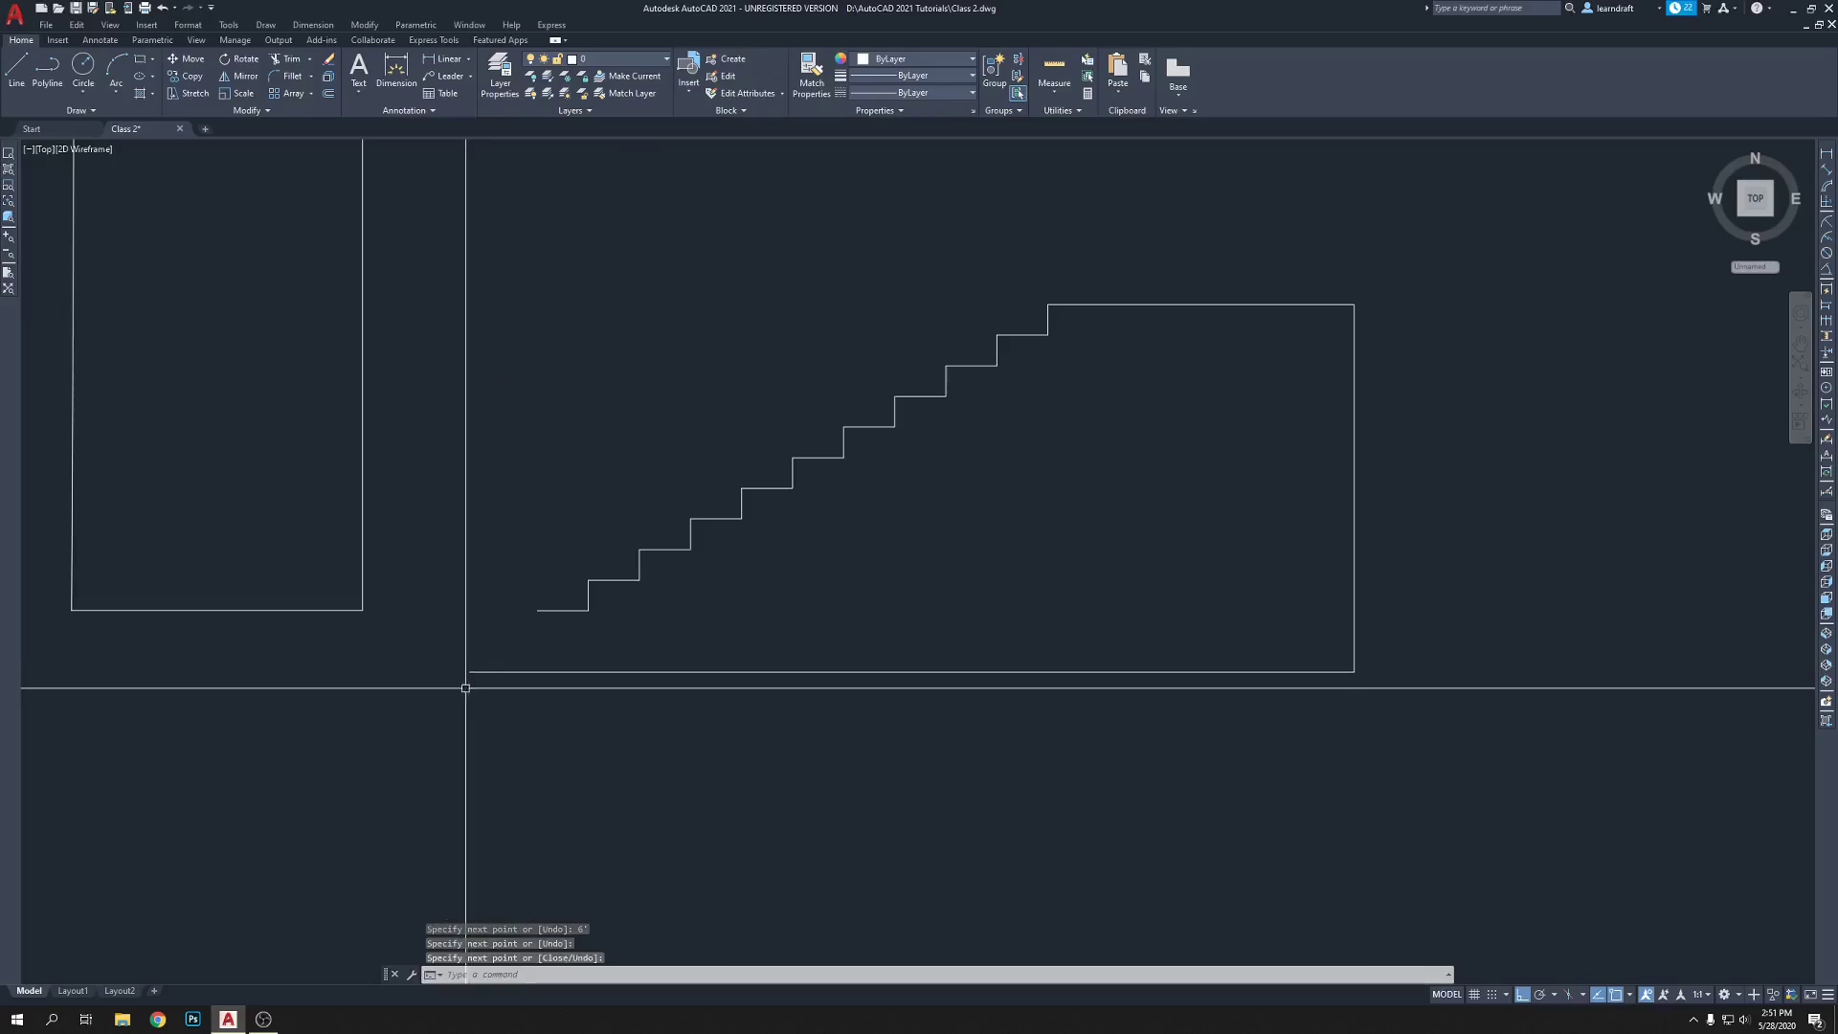
# - Draw a 12" line straight down from the first tread's left endpoint to the base line and end the Line command
pyautogui.moveTo(494, 710)
pyautogui.mouseDown(button='middle')
pyautogui.moveTo(533, 644)
pyautogui.moveTo(630, 640)
pyautogui.mouseUp(button='middle')
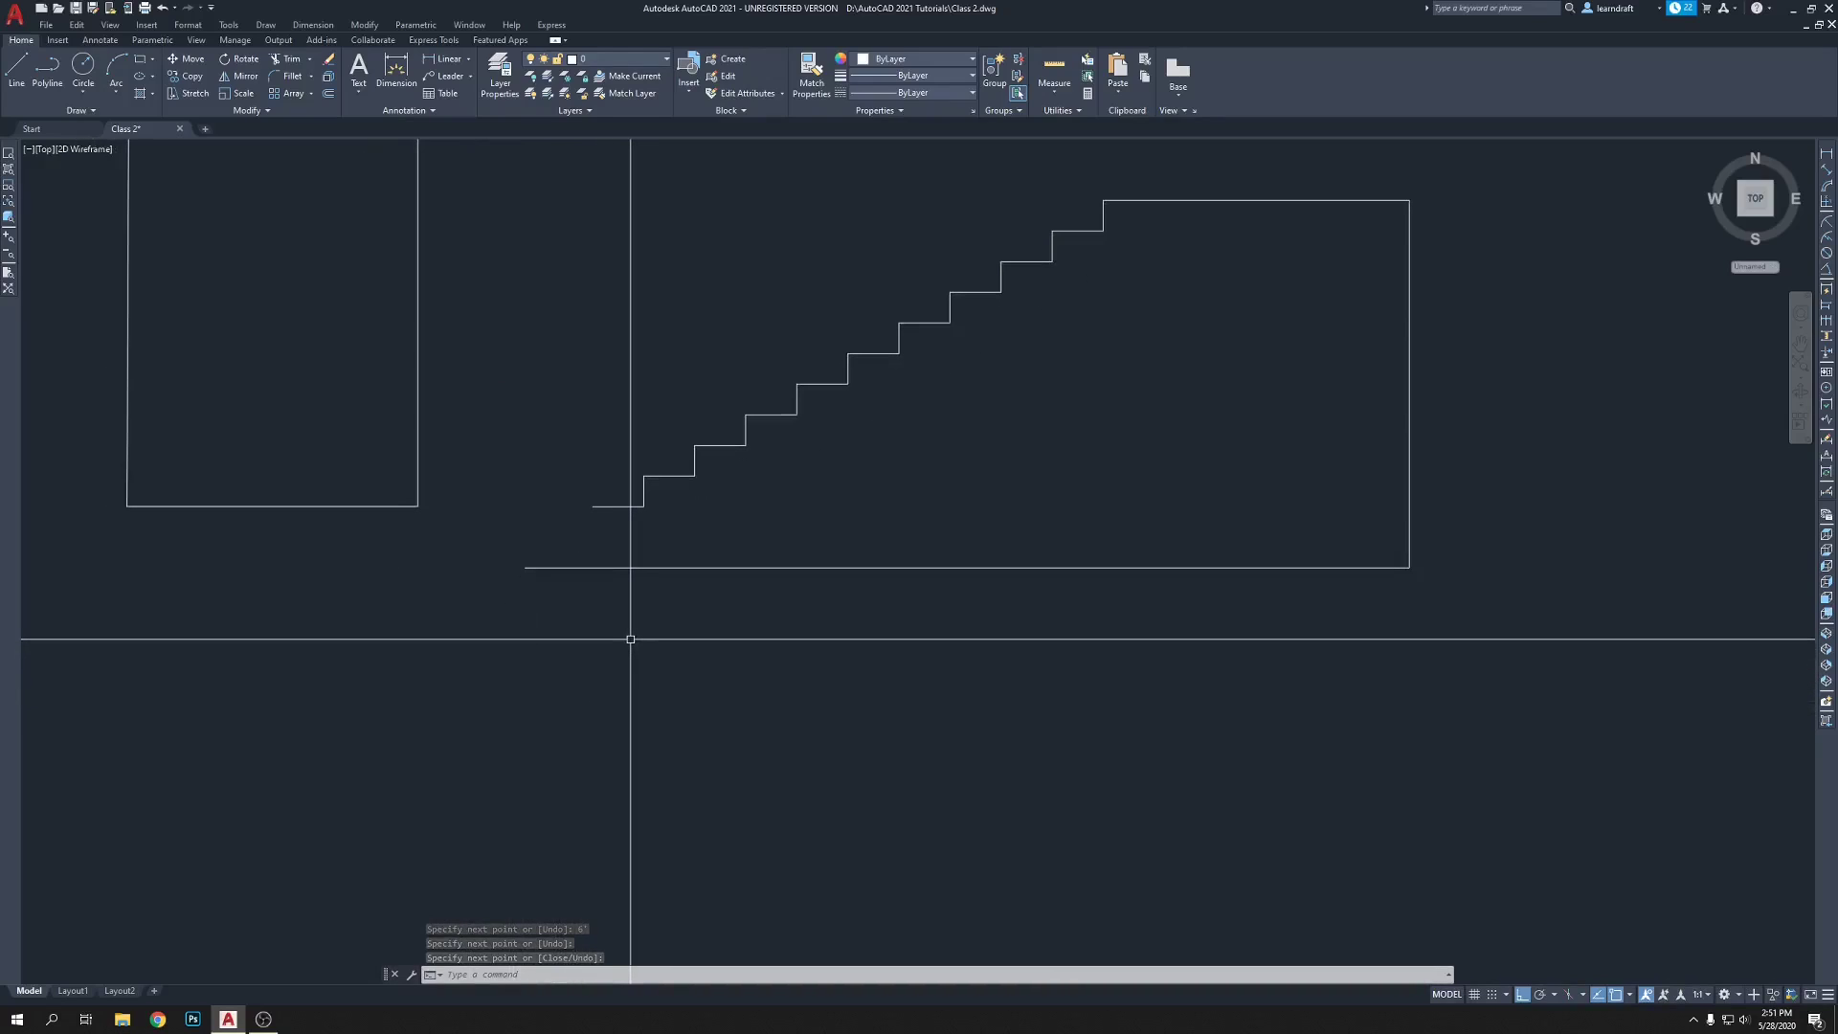
pyautogui.write('l')
pyautogui.press('Return')
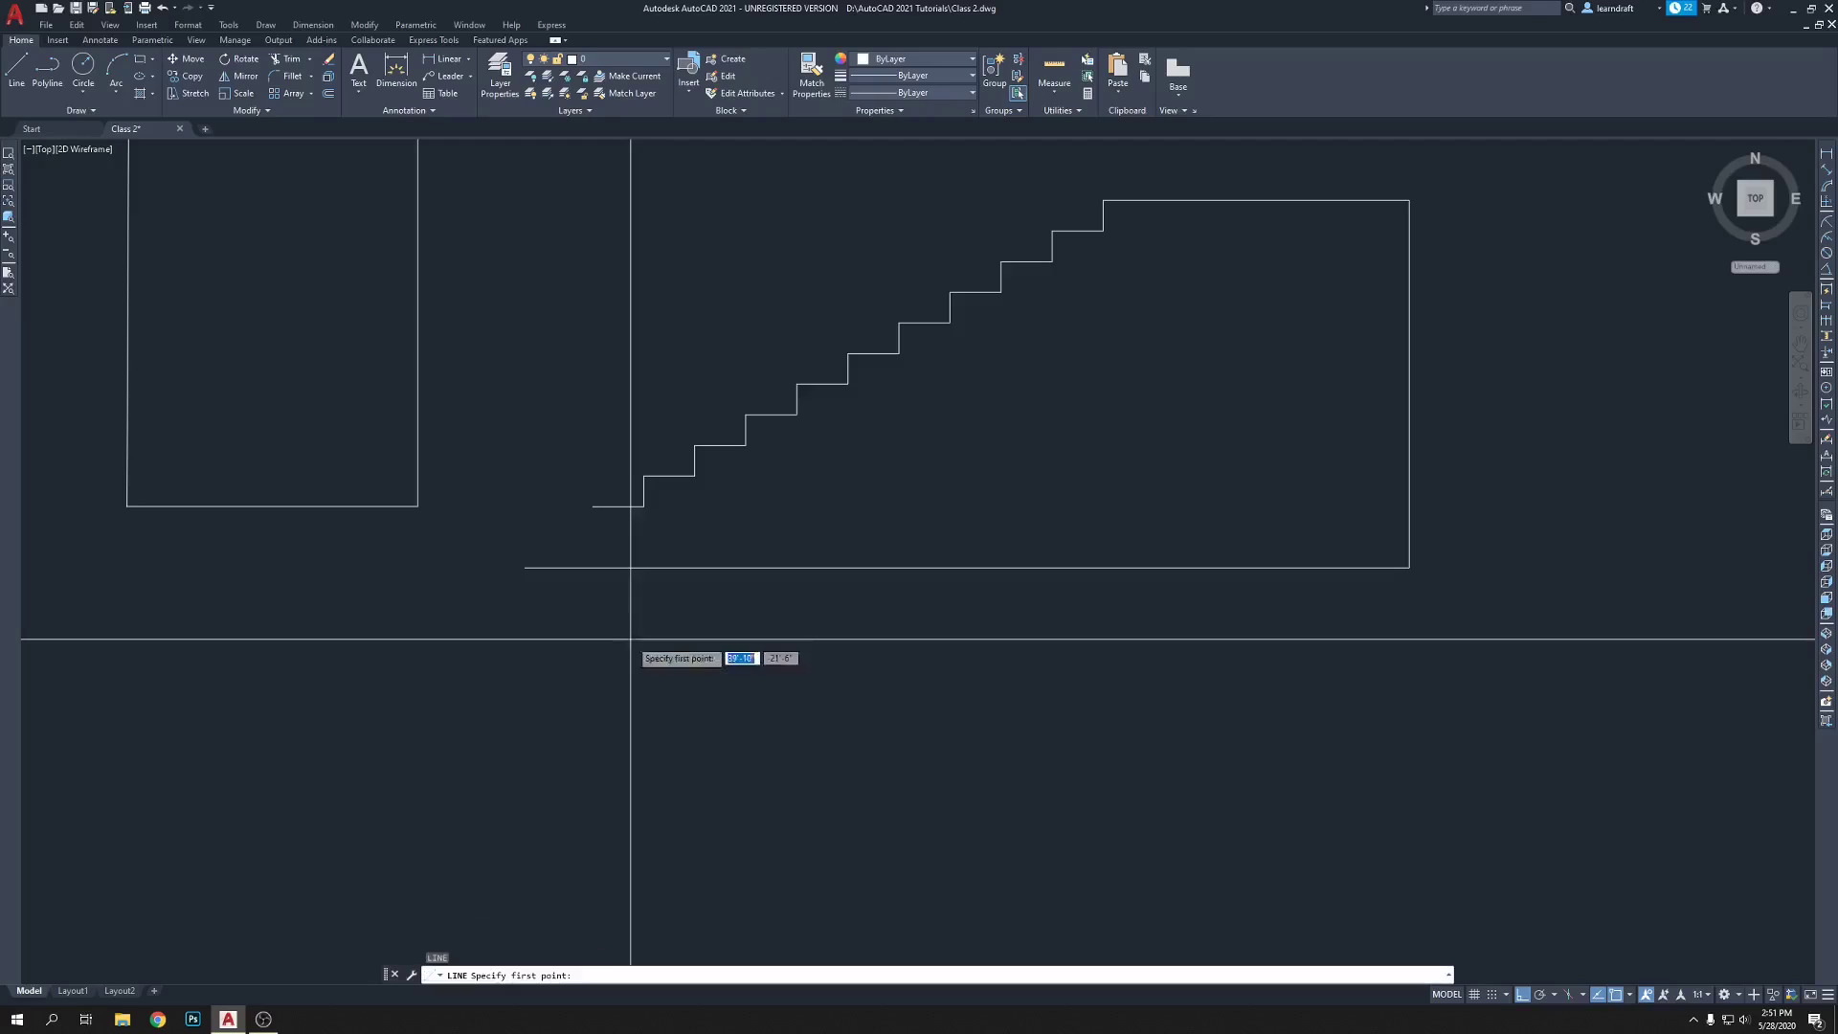
pyautogui.click(593, 506)
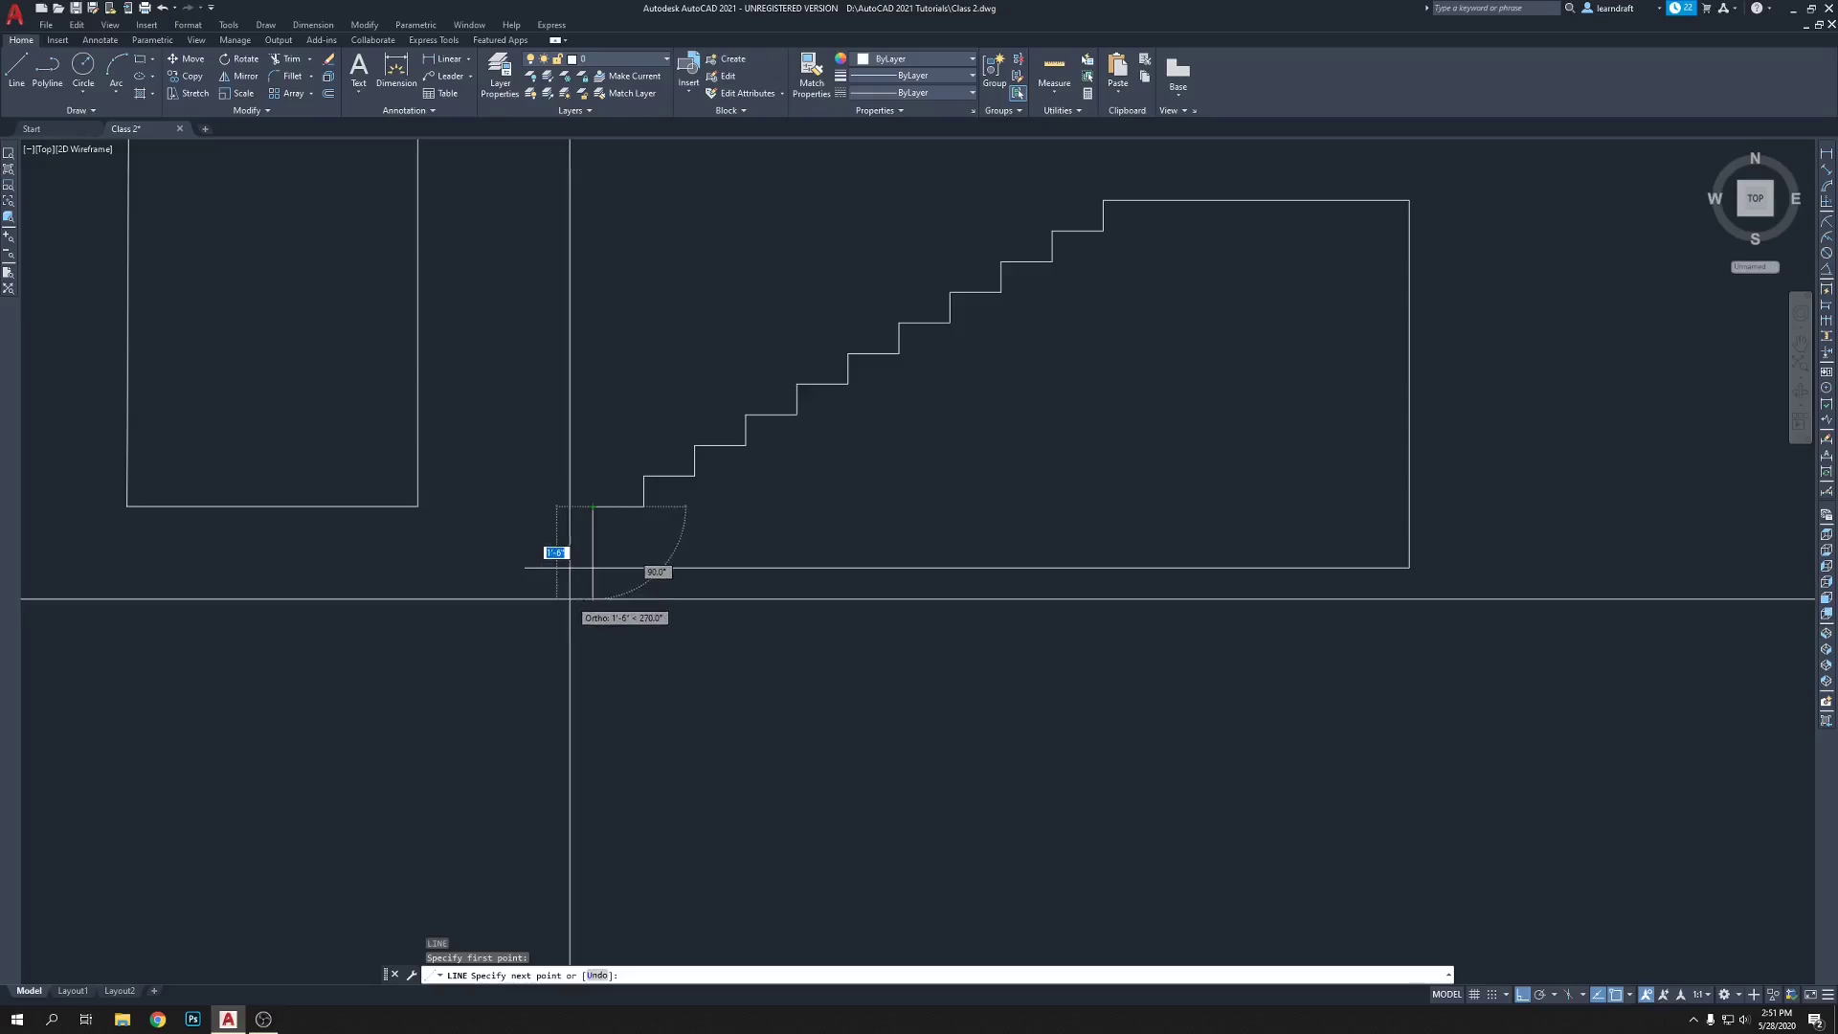
pyautogui.scroll(4, 575, 593)
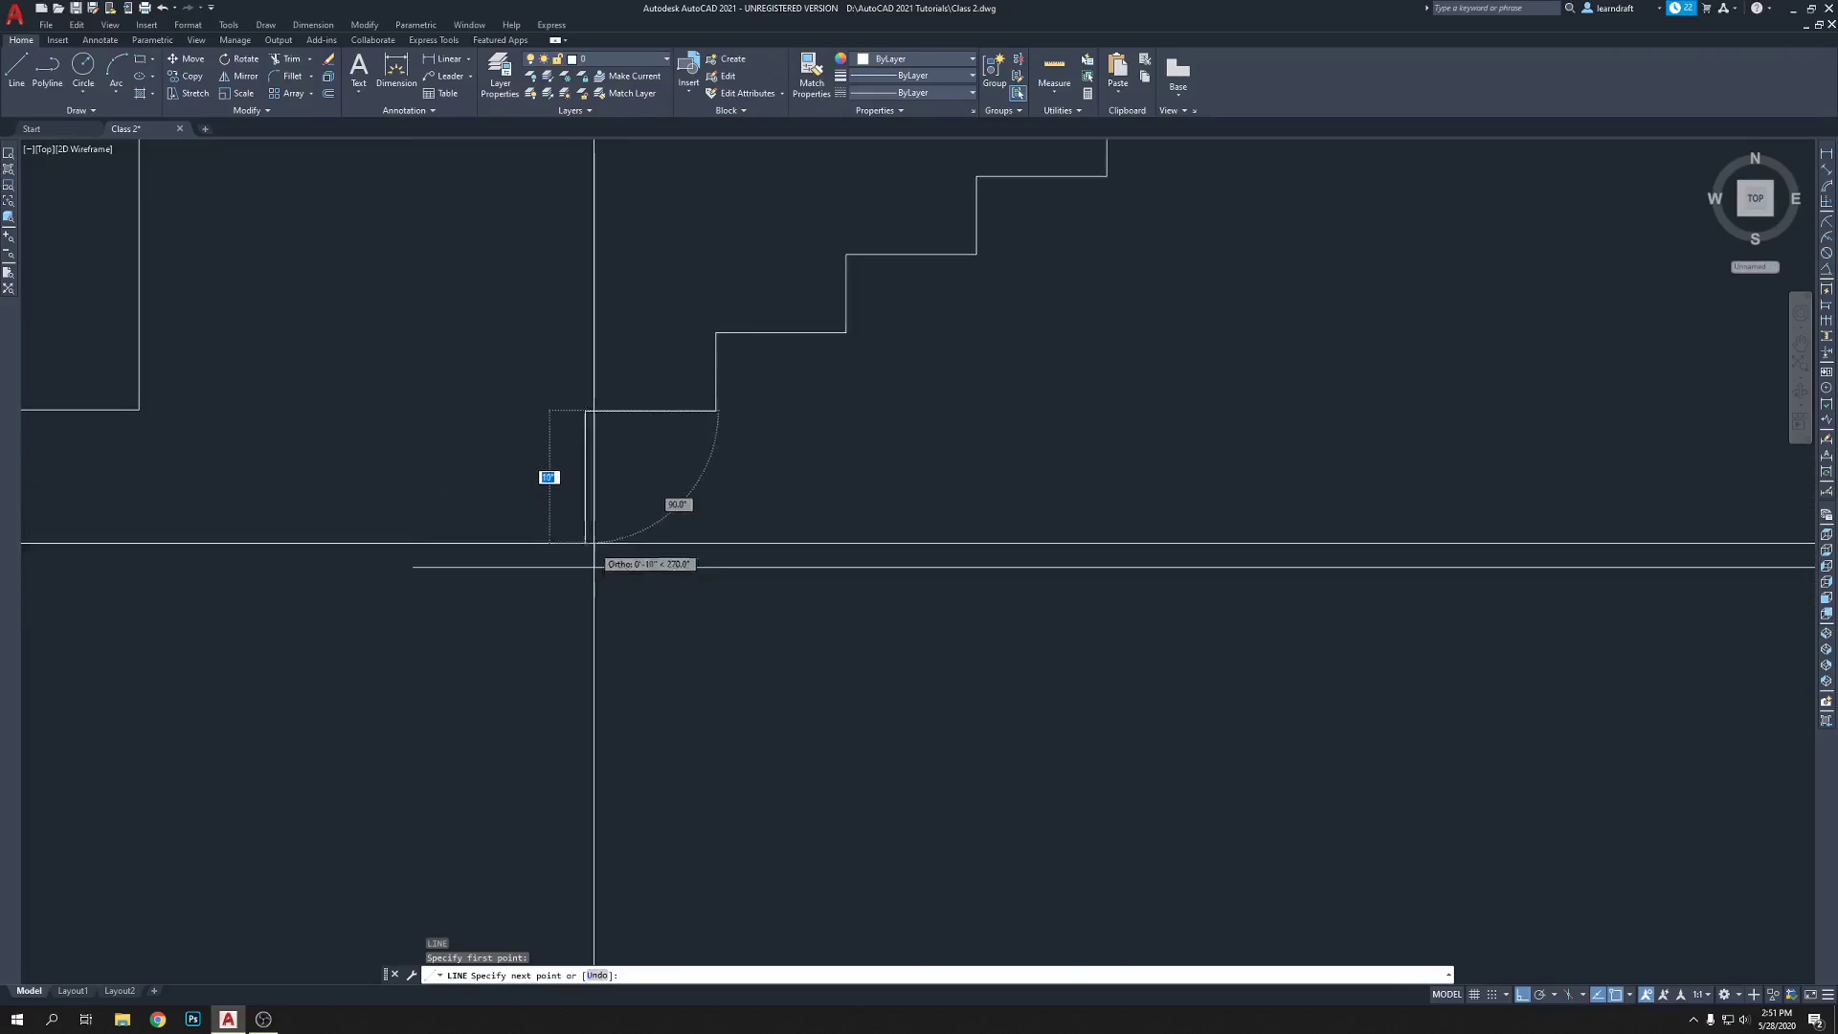
pyautogui.scroll(-4, 612, 487)
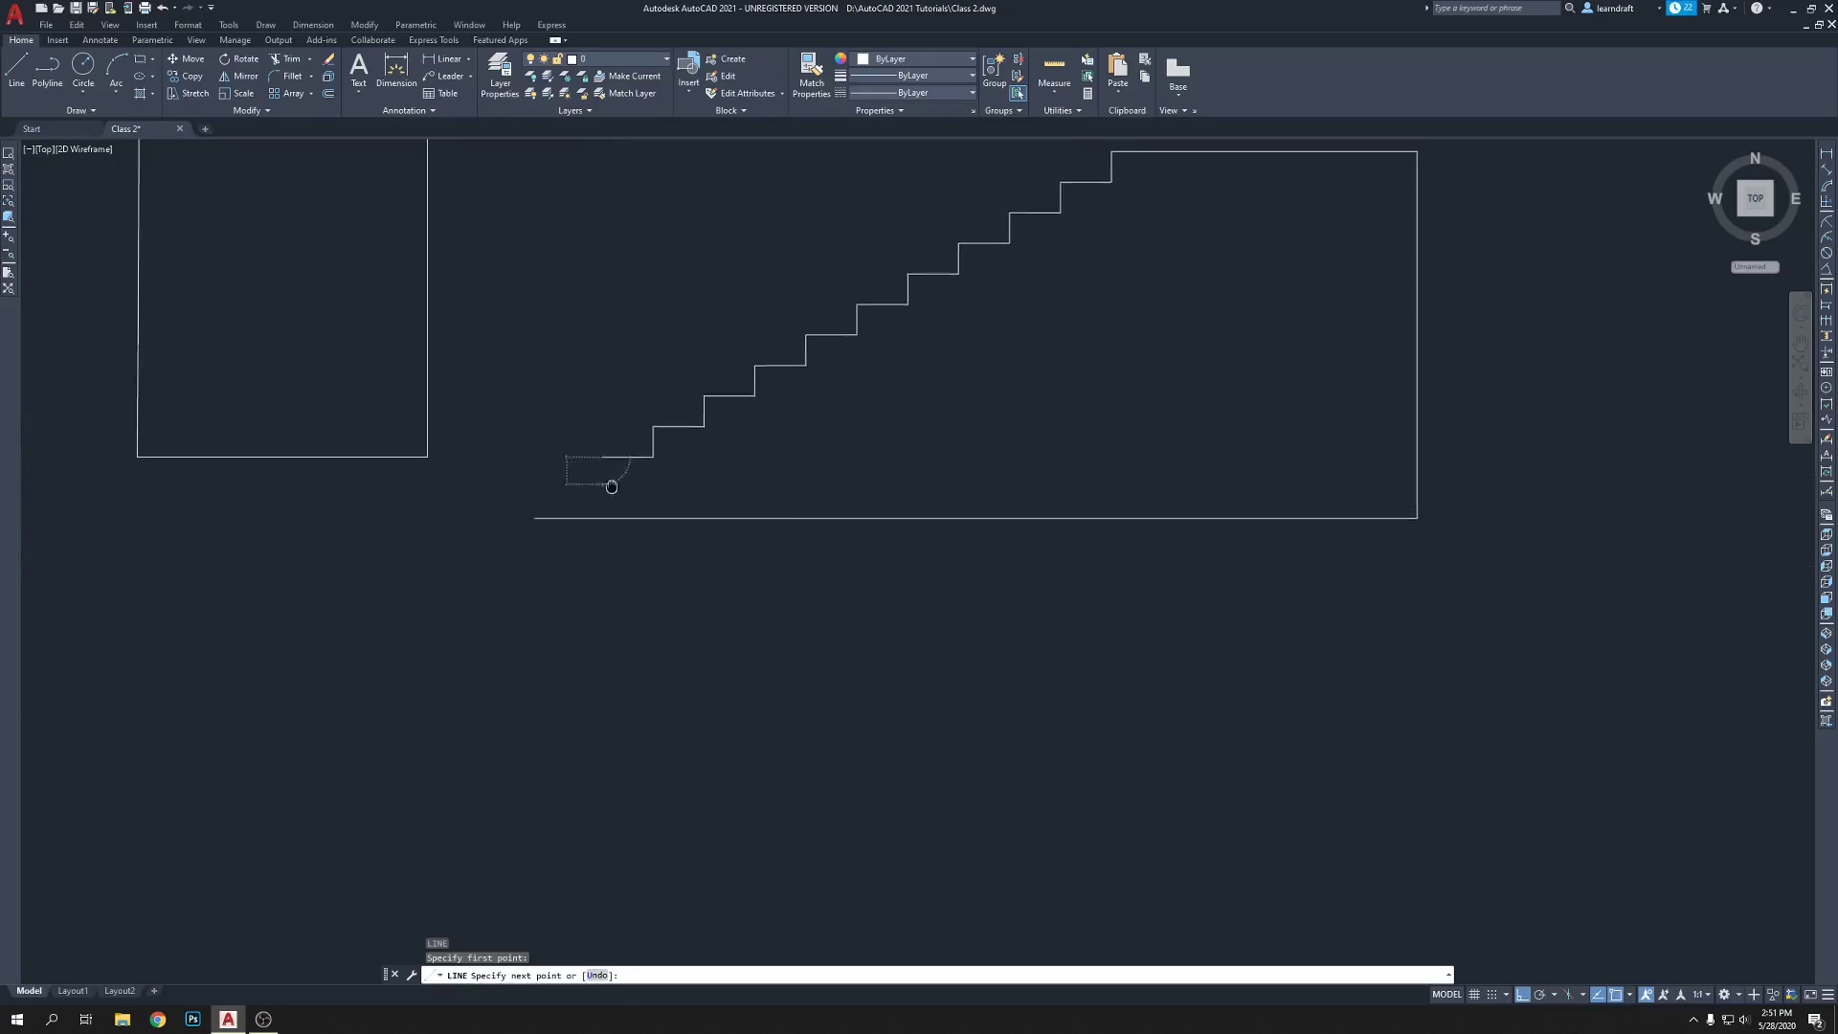
pyautogui.scroll(2, 574, 560)
pyautogui.scroll(-3, 571, 570)
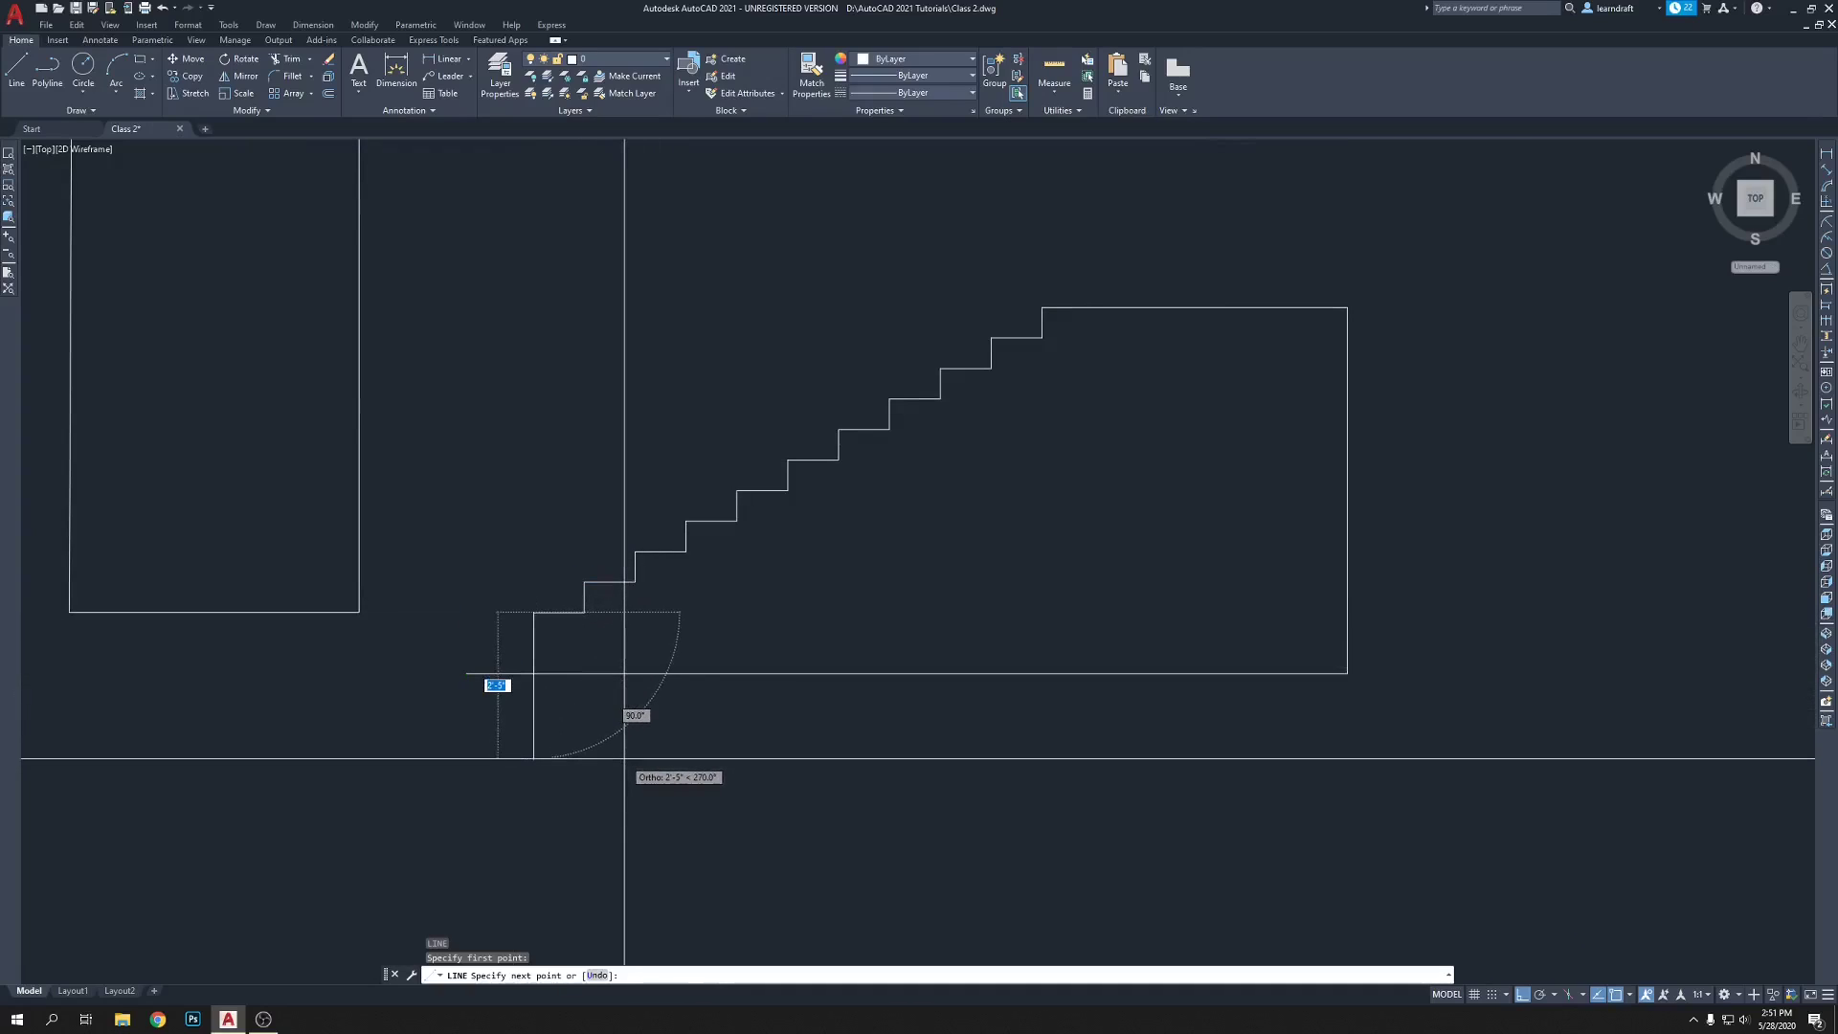
pyautogui.write('12')
pyautogui.press('Return')
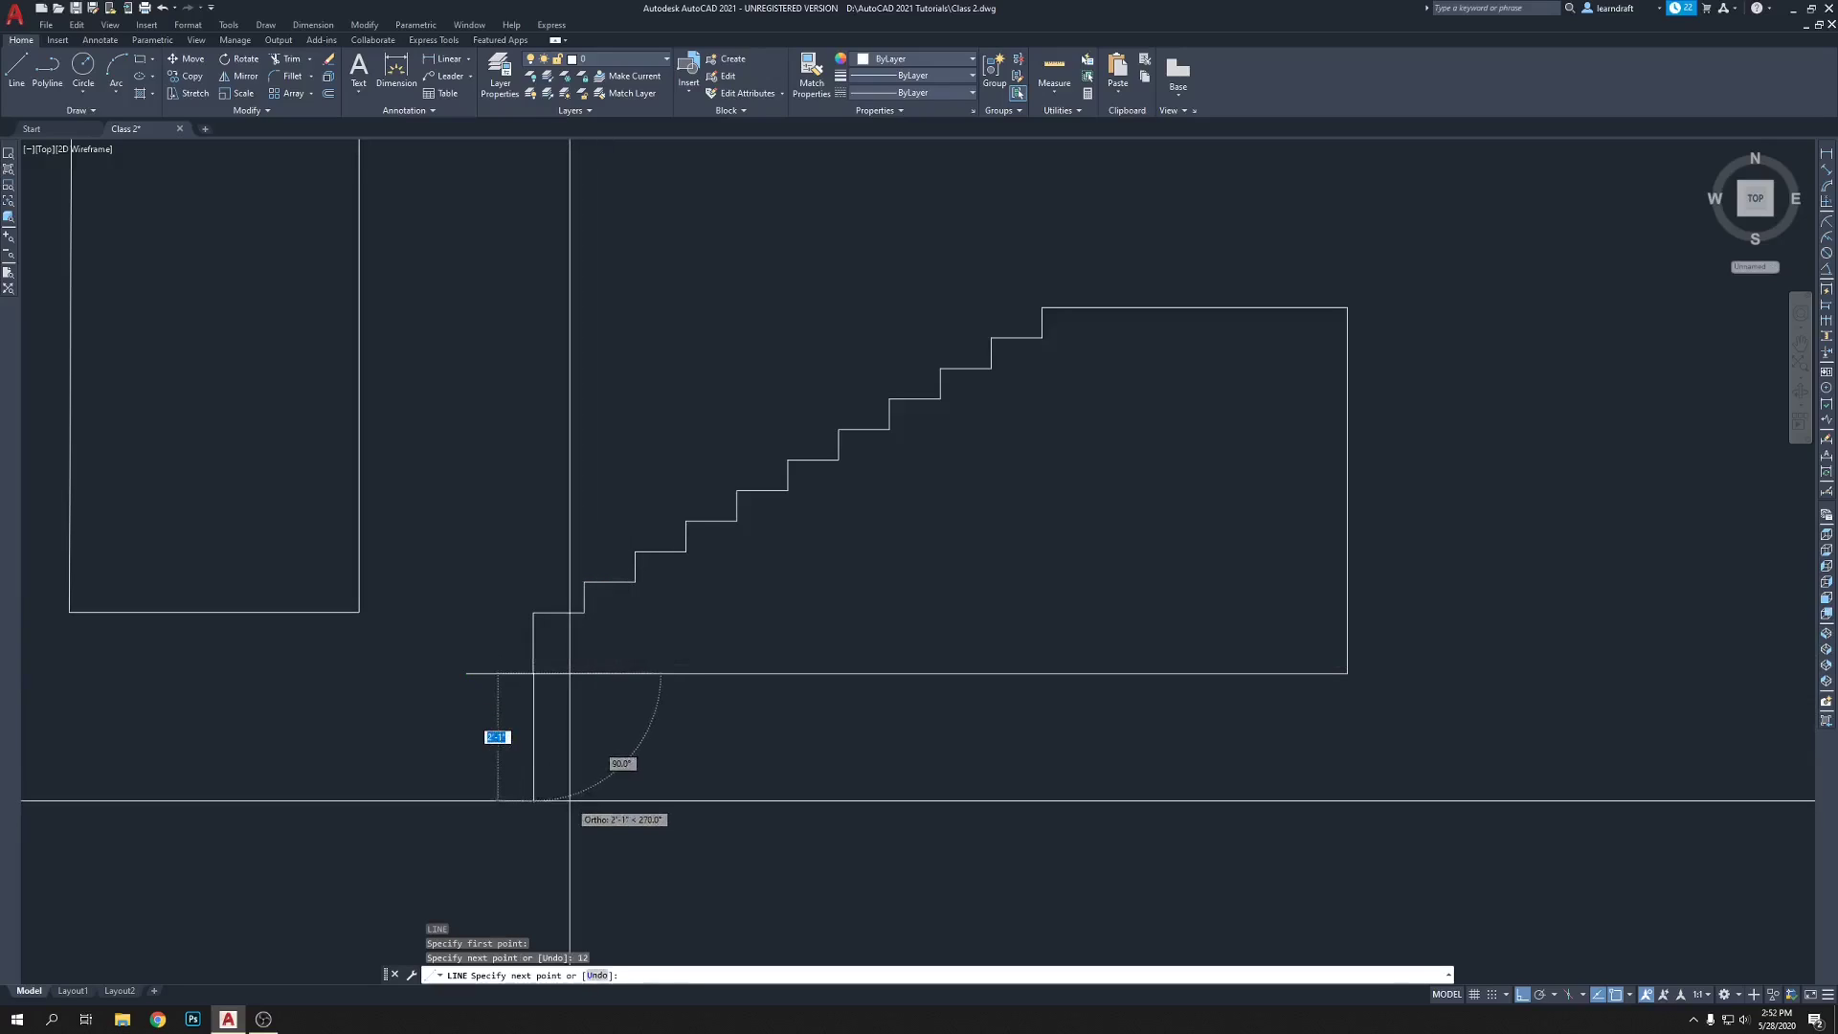
pyautogui.press('Escape')
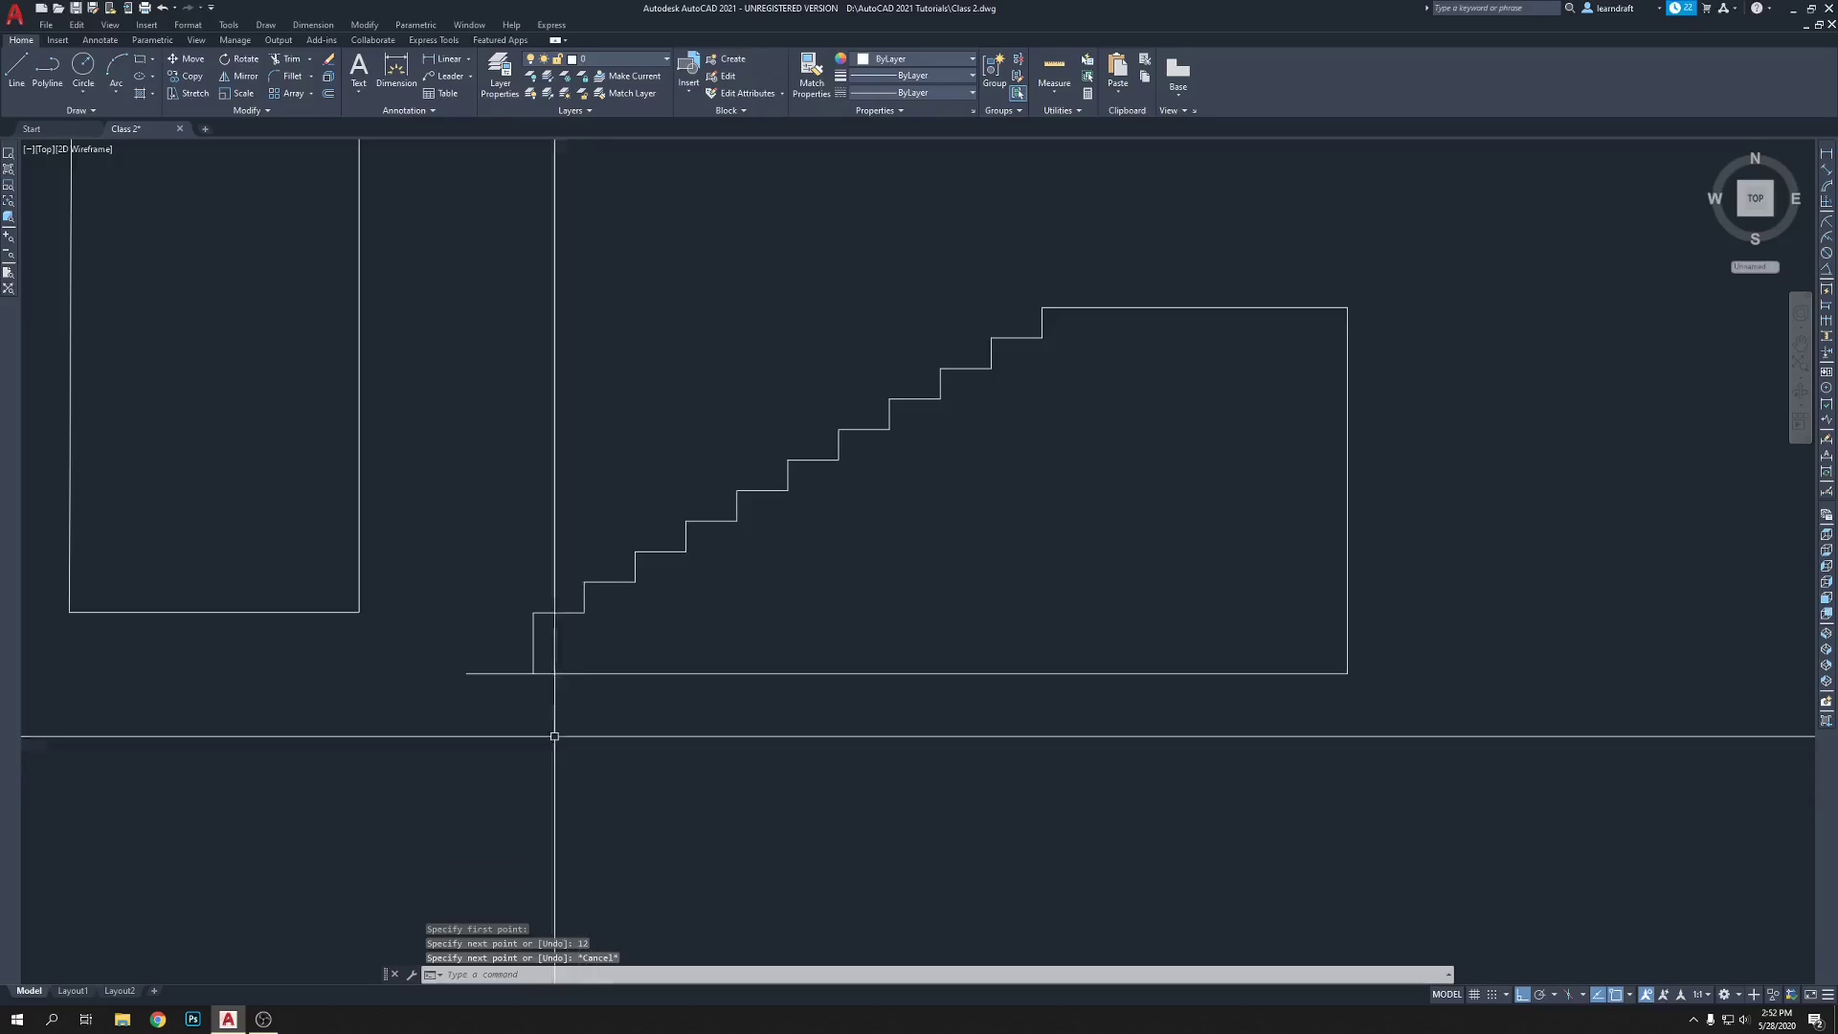
# - Stretch the base line's left end grip to the lower endpoint of the 12" vertical line and clear the selection
pyautogui.scroll(5, 549, 730)
pyautogui.scroll(-5, 572, 528)
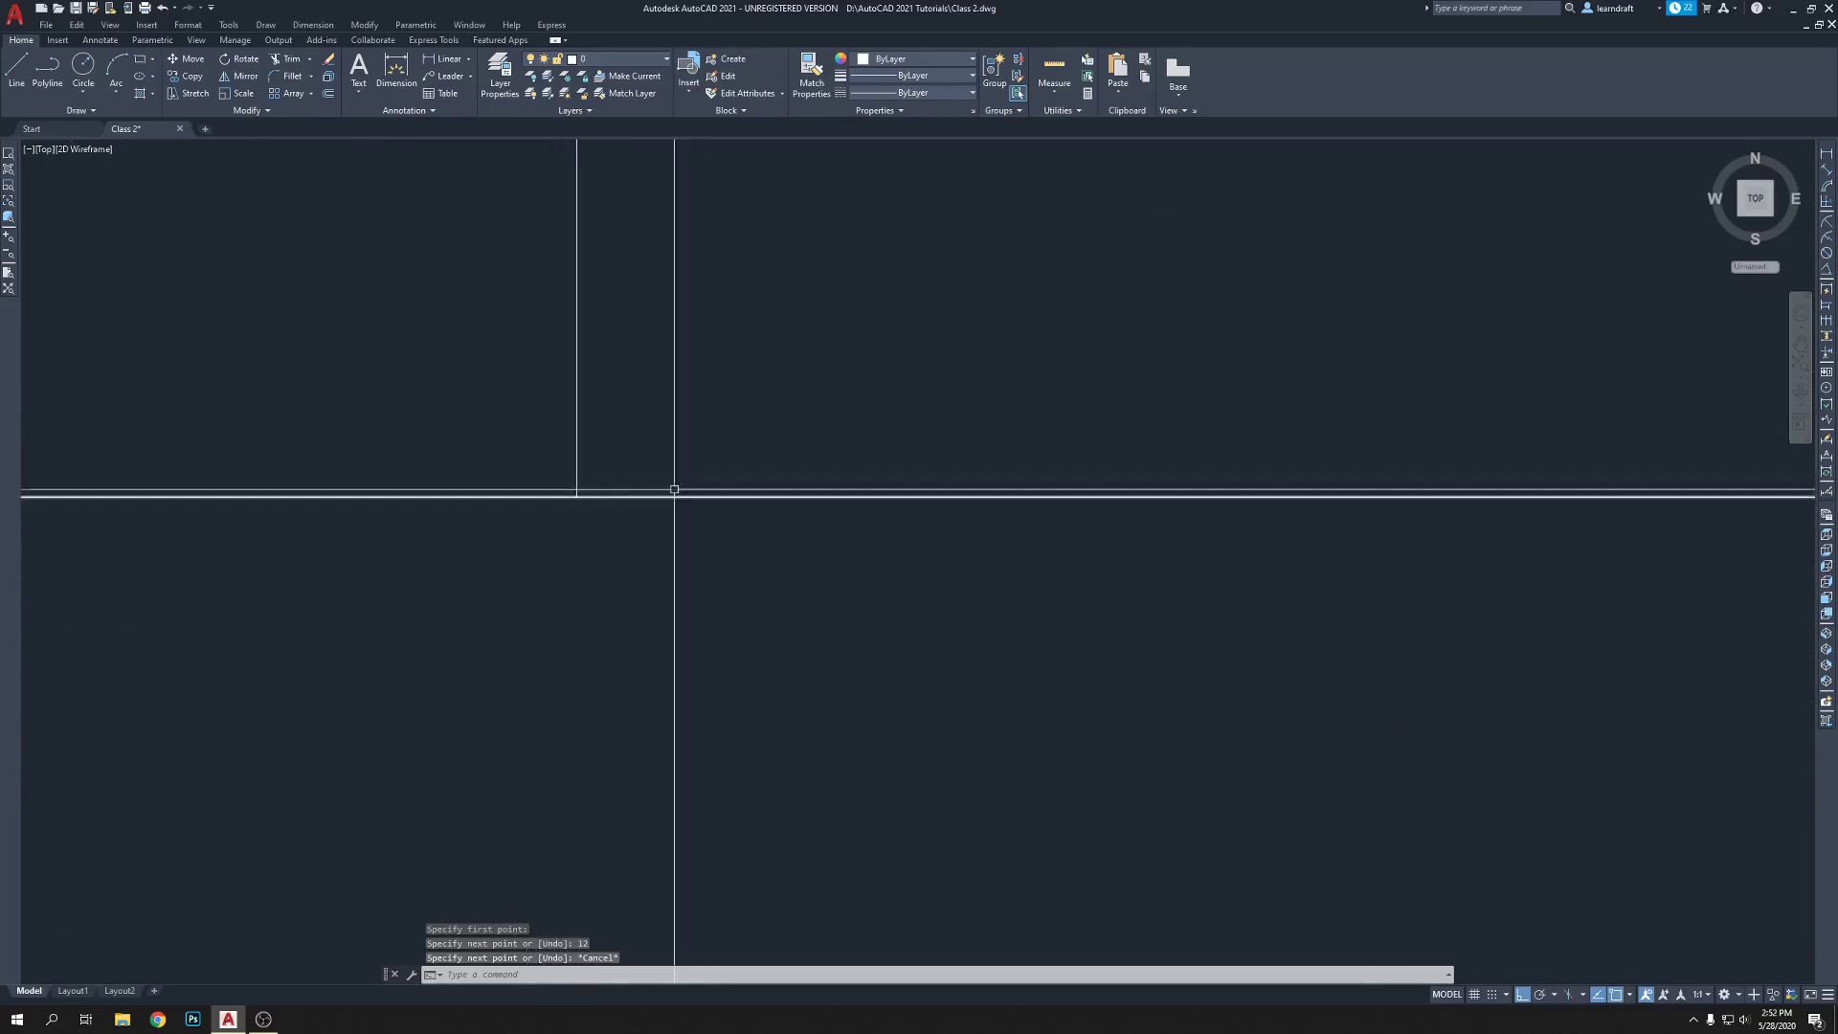
pyautogui.scroll(2, 615, 554)
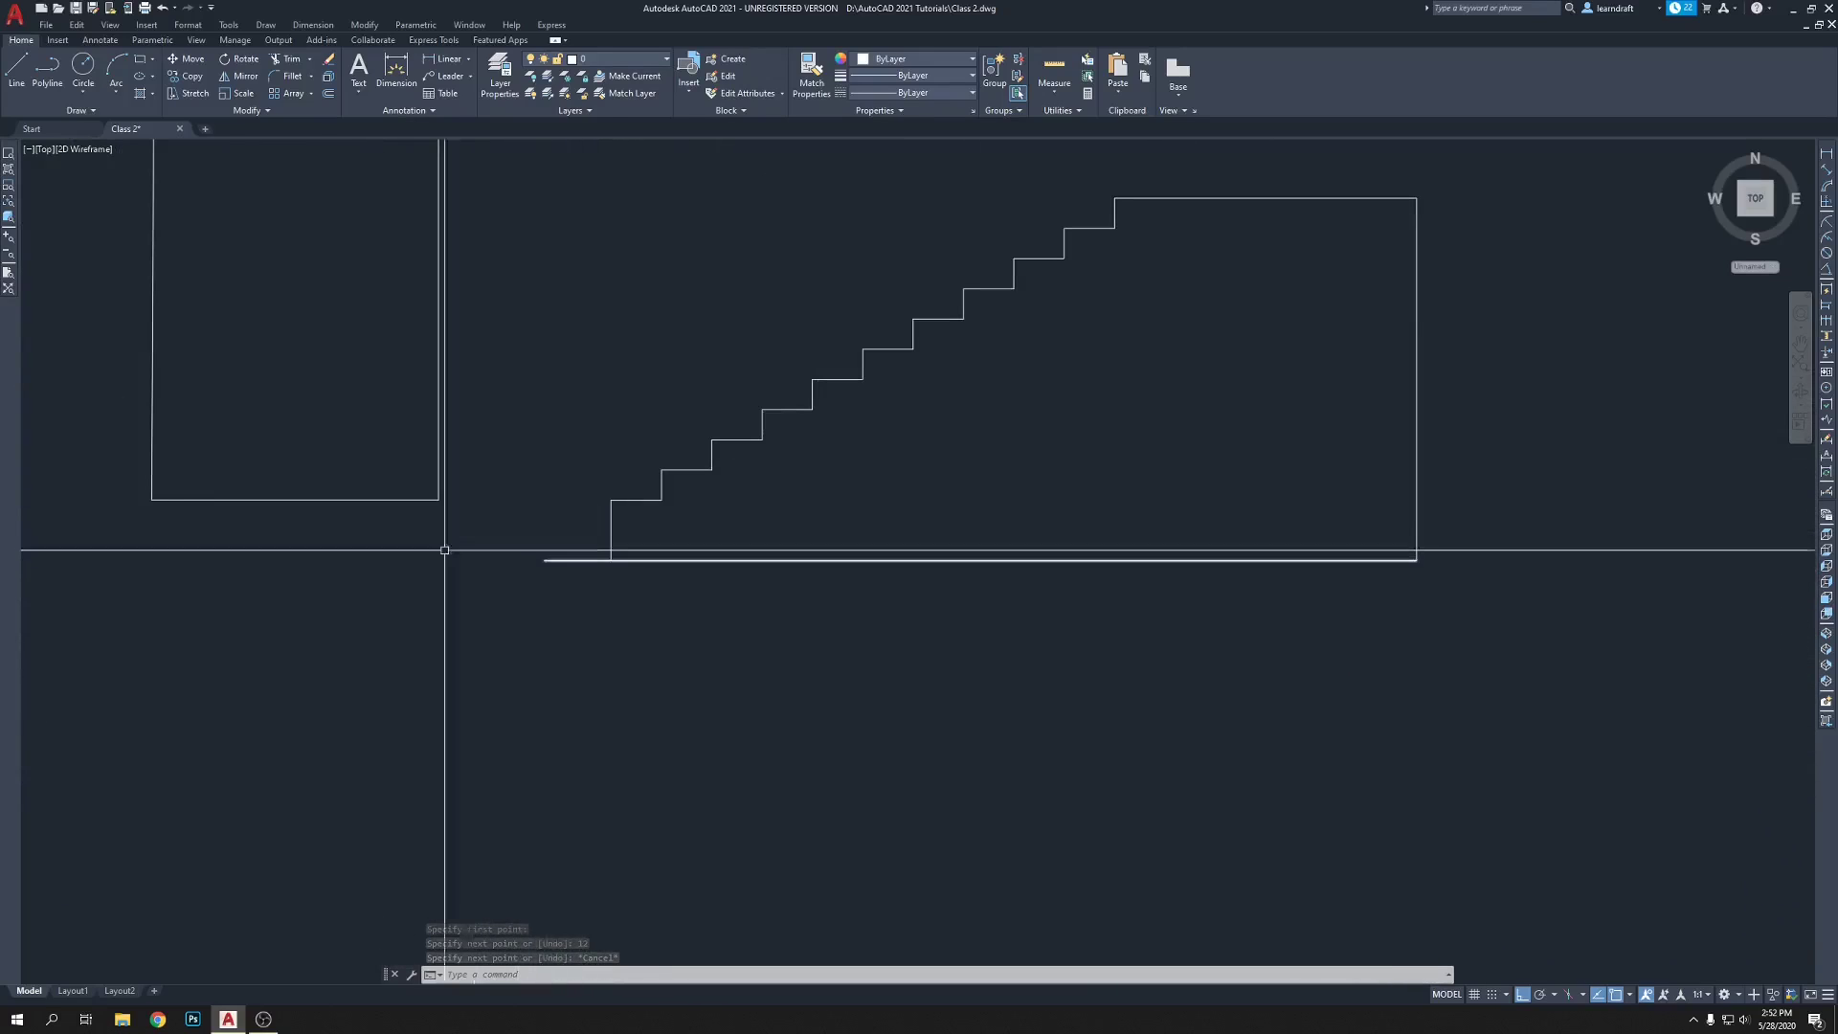
pyautogui.moveTo(443, 533); pyautogui.dragTo(308, 623, button='middle')
pyautogui.moveTo(751, 589); pyautogui.dragTo(766, 598, button='middle')
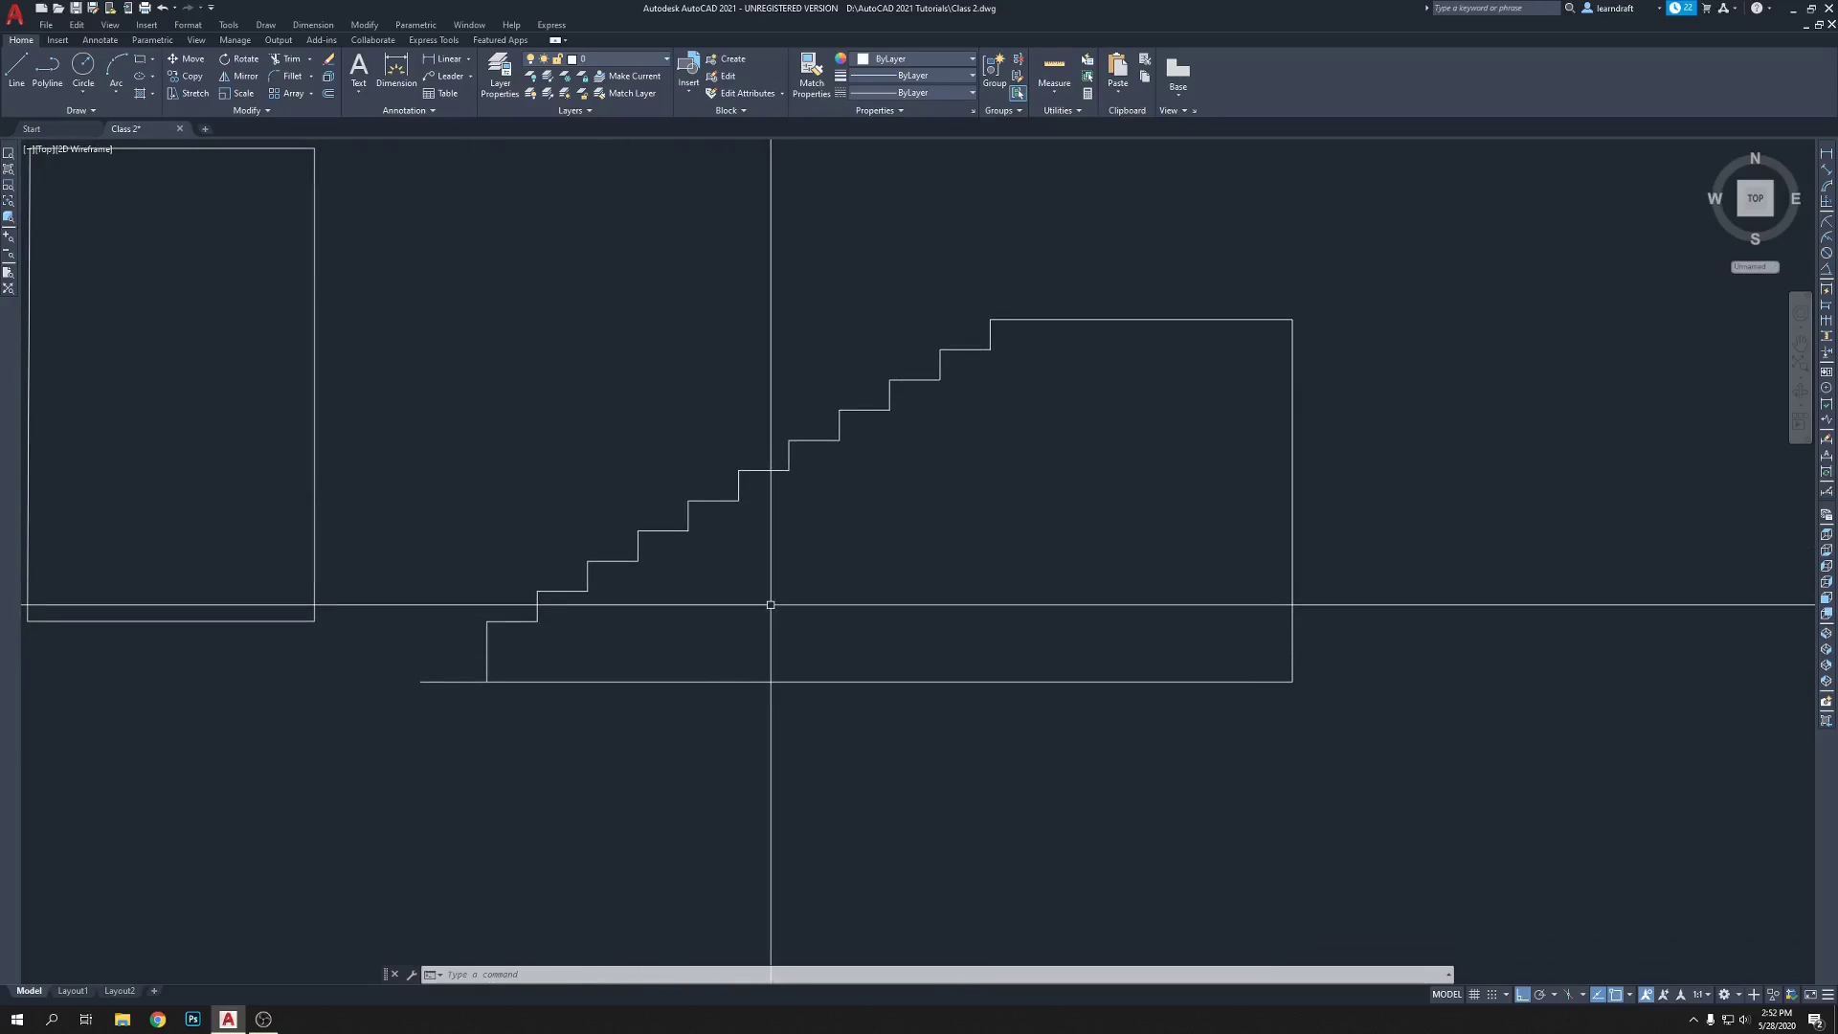
pyautogui.scroll(3, 508, 636)
pyautogui.moveTo(508, 635); pyautogui.dragTo(673, 573, button='middle')
pyautogui.click(591, 616)
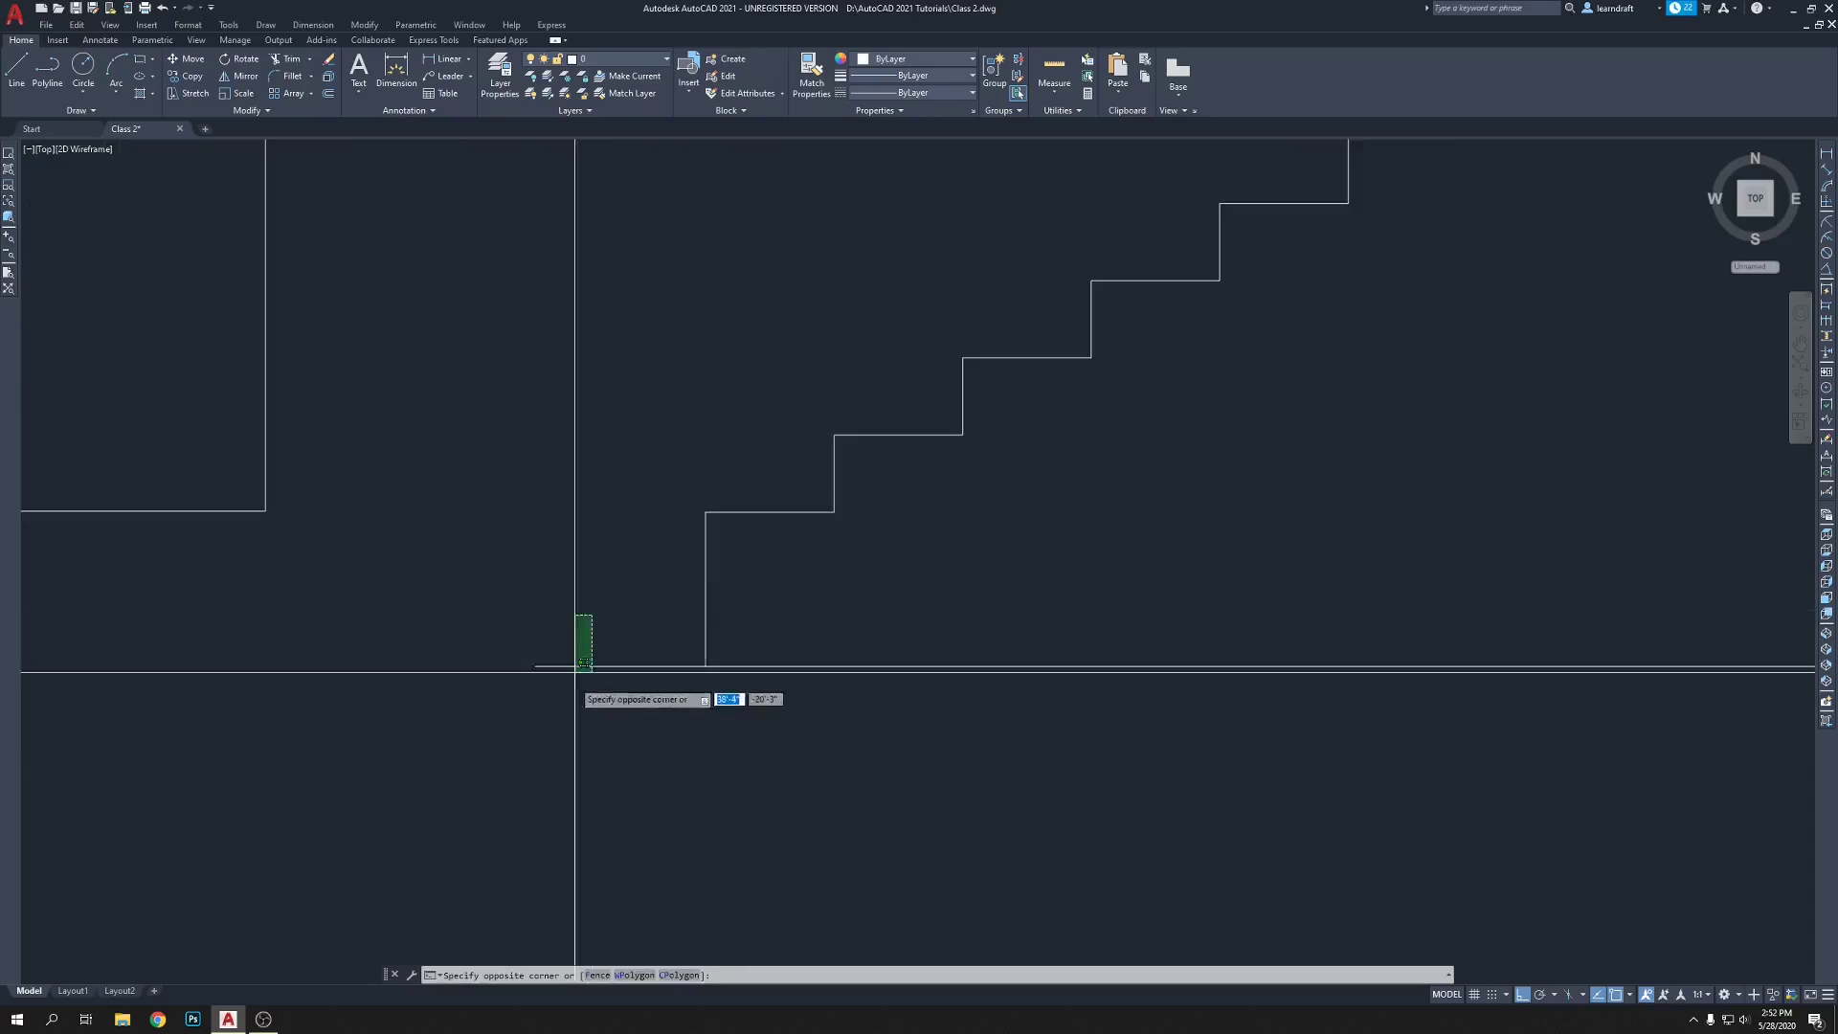
pyautogui.click(546, 739)
pyautogui.click(536, 667)
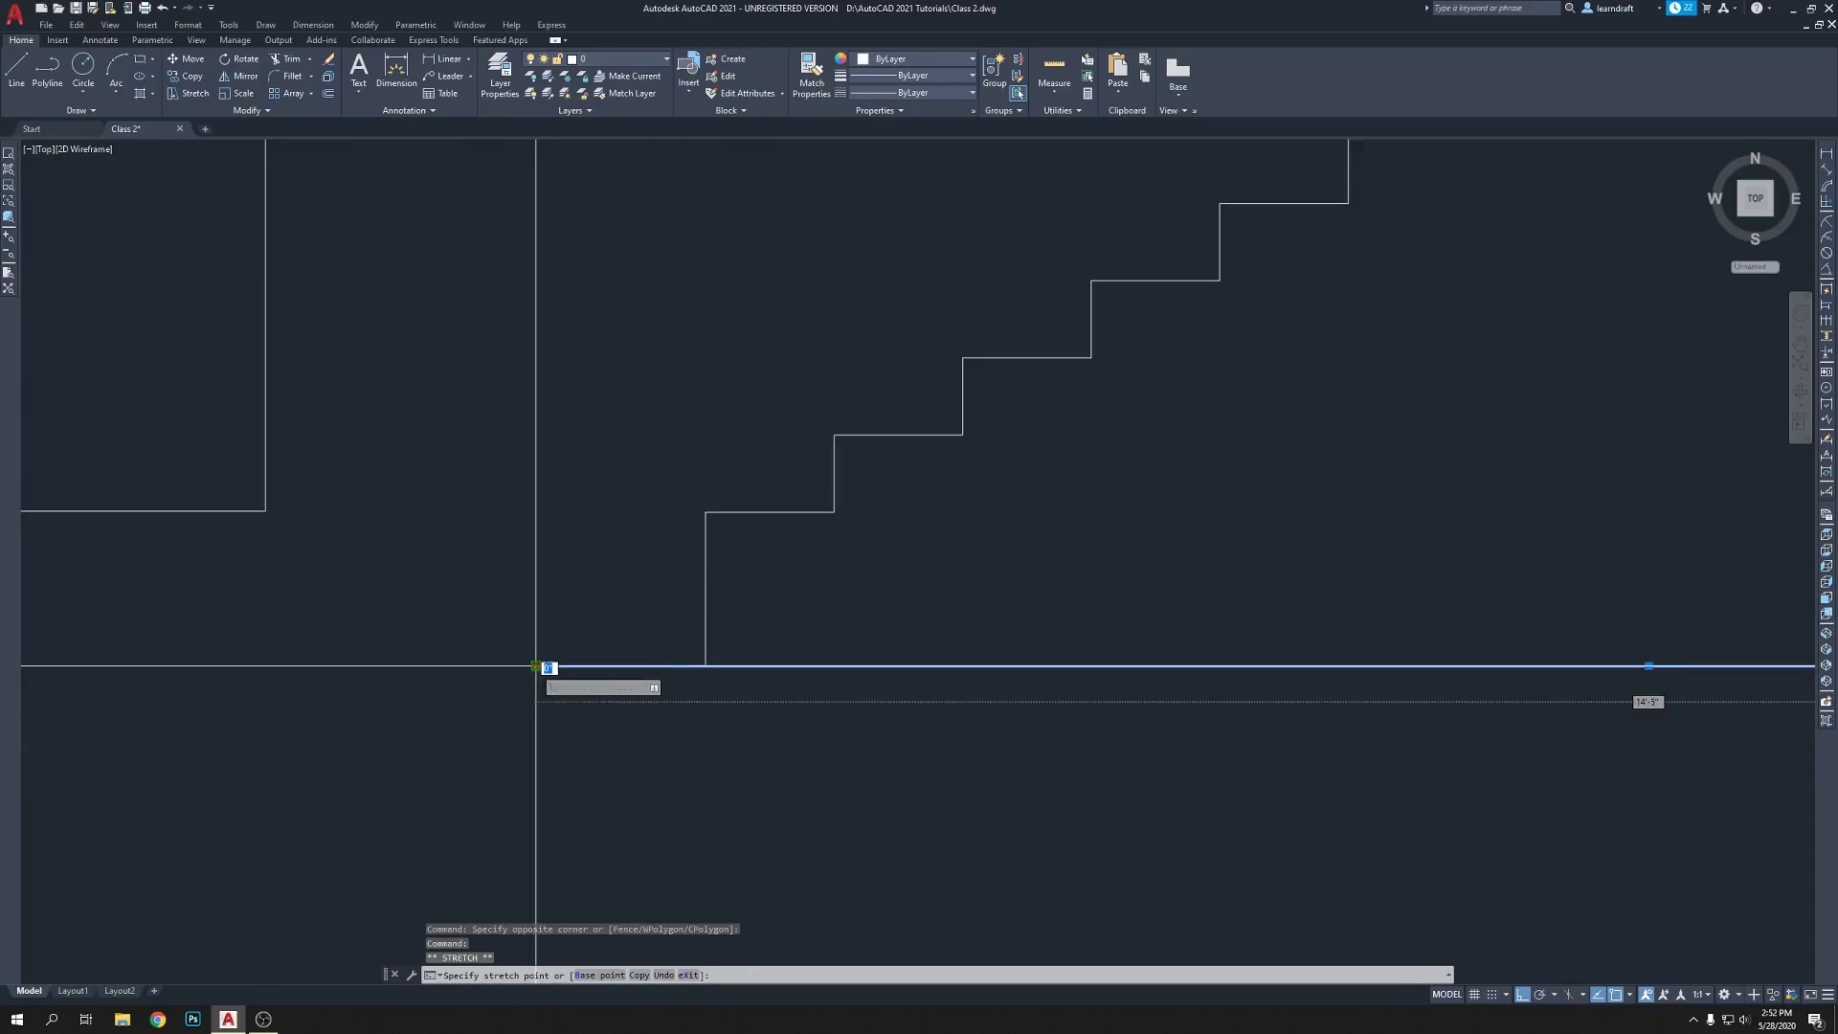
pyautogui.click(705, 665)
pyautogui.moveTo(716, 753); pyautogui.dragTo(635, 705, button='middle')
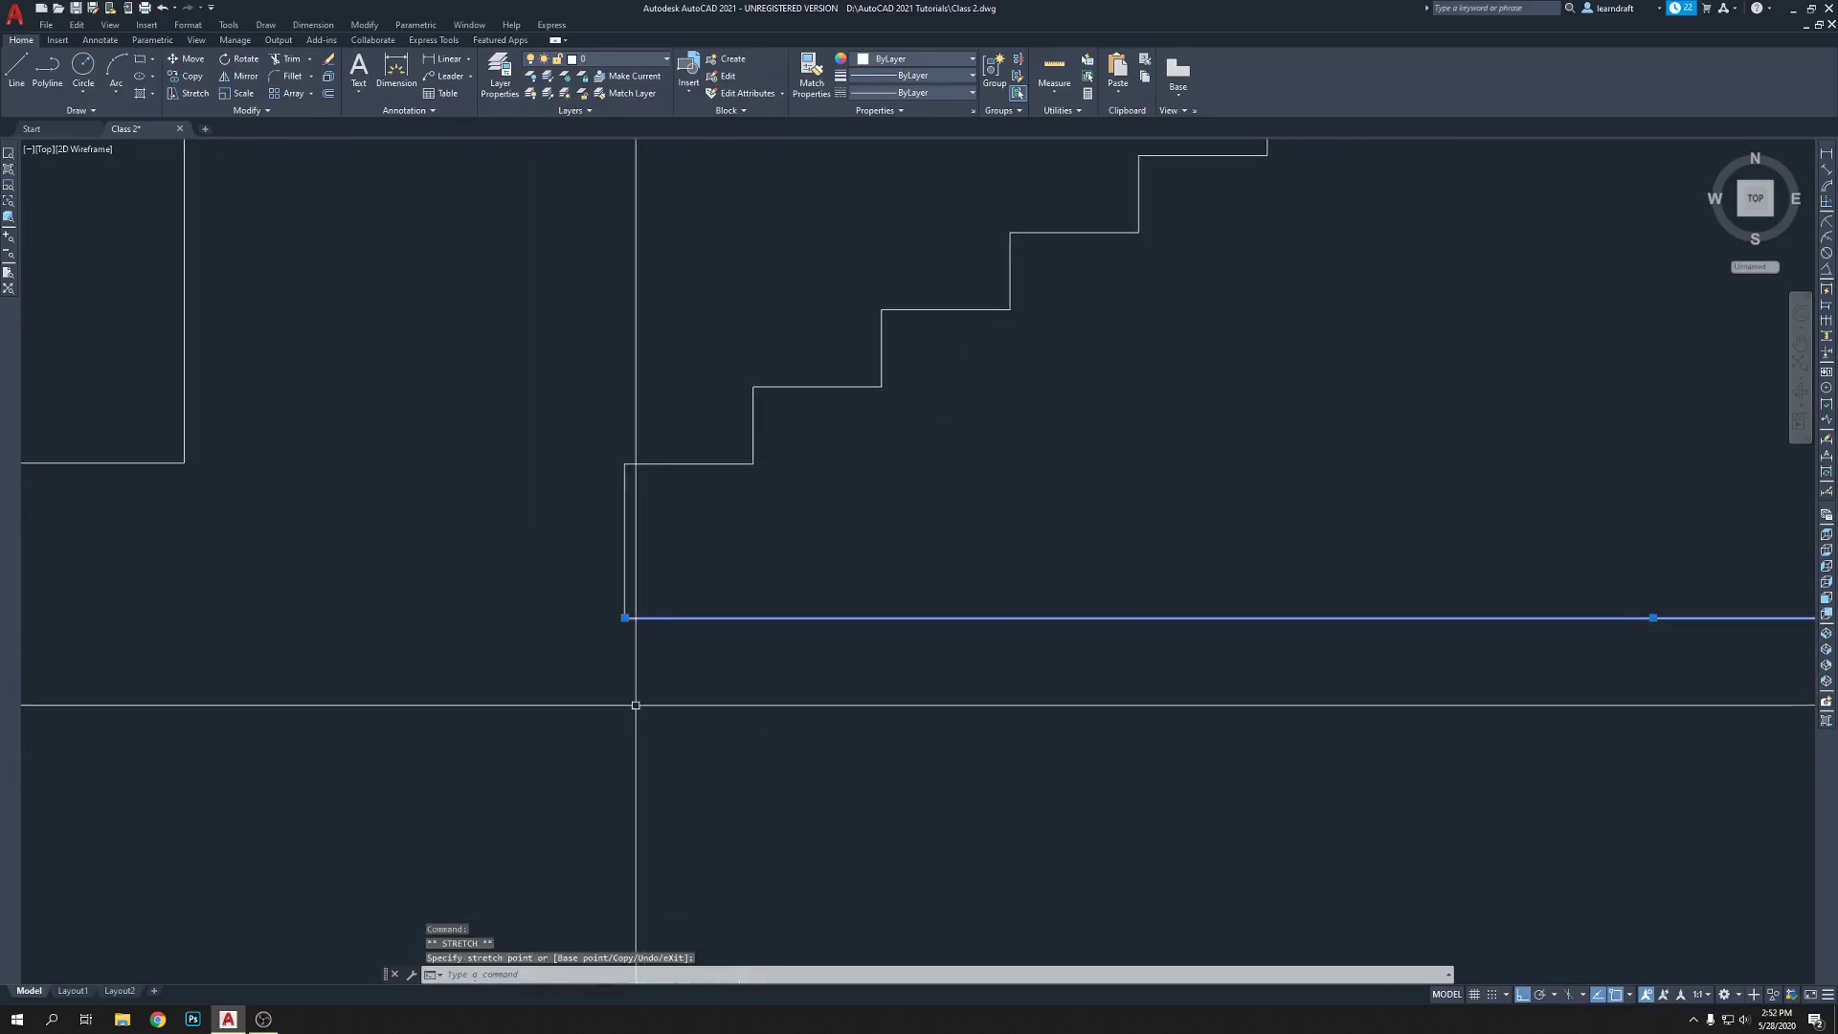
pyautogui.press('Escape')
# - Look over the closed staircase profile, select its tenth tread, and clear the selection
pyautogui.scroll(-5, 671, 619)
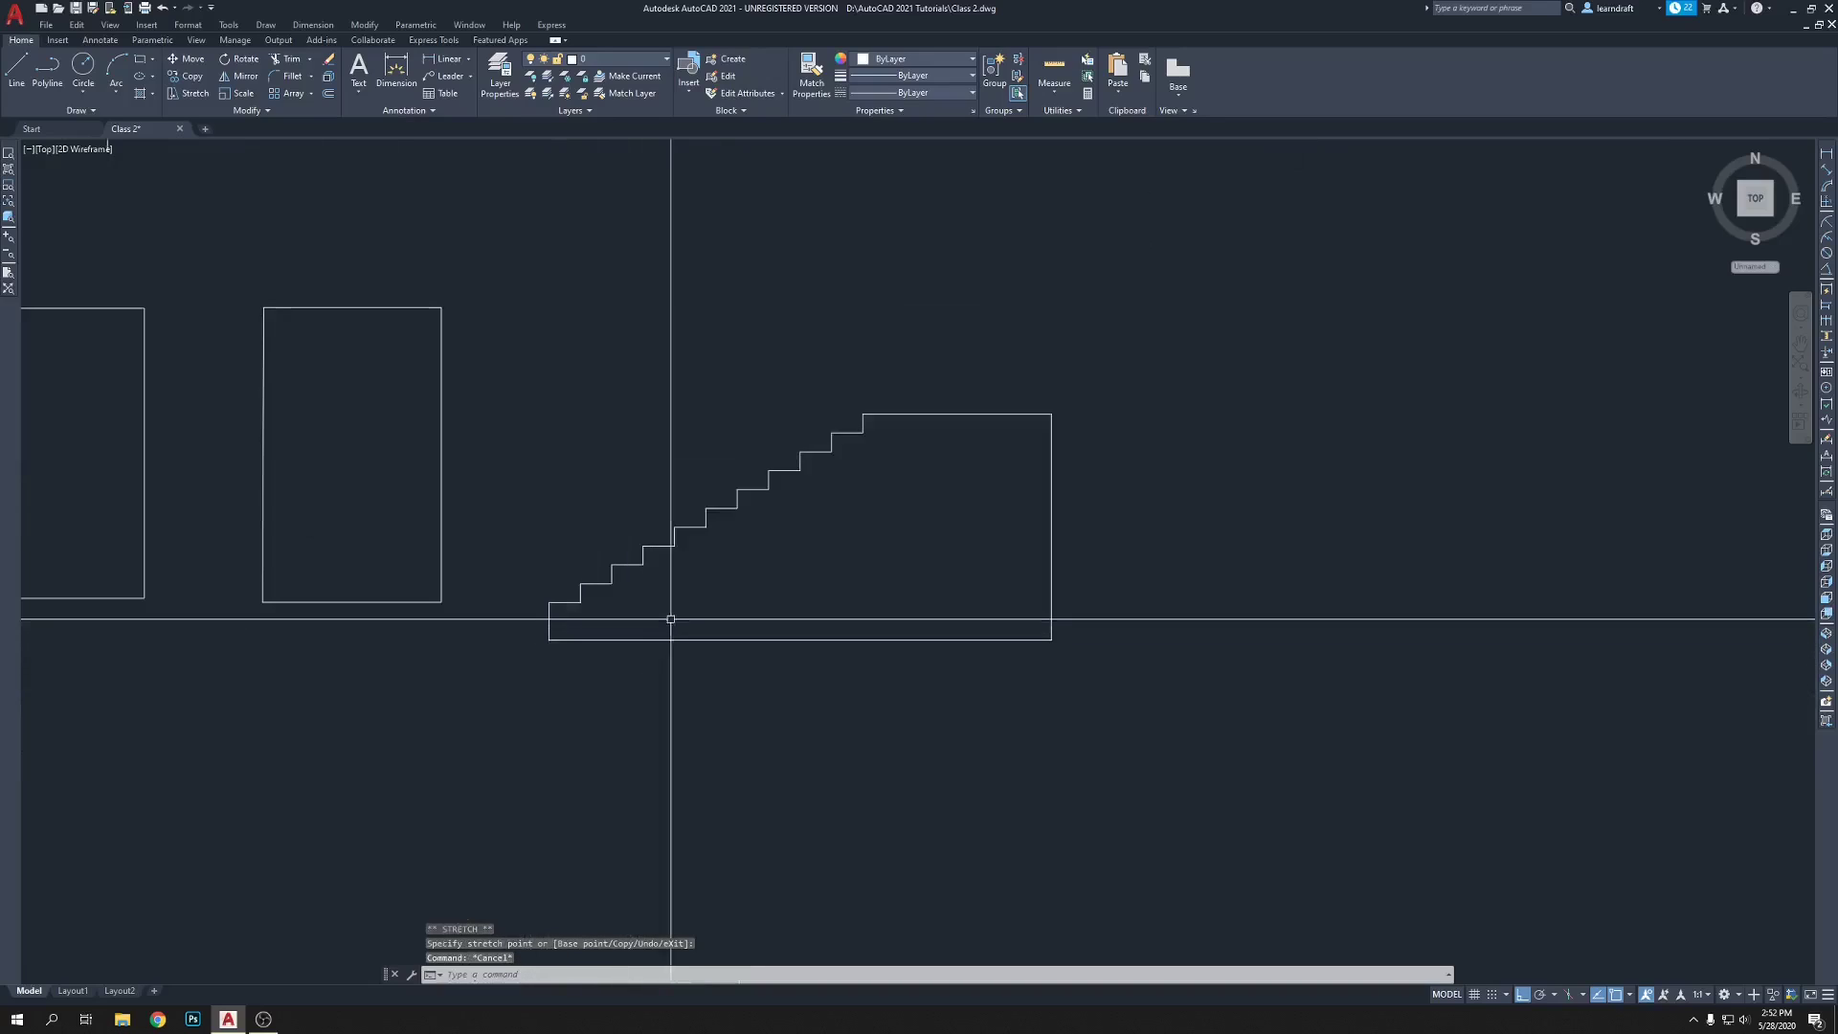
pyautogui.scroll(2, 670, 619)
pyautogui.moveTo(883, 583); pyautogui.dragTo(840, 602, button='middle')
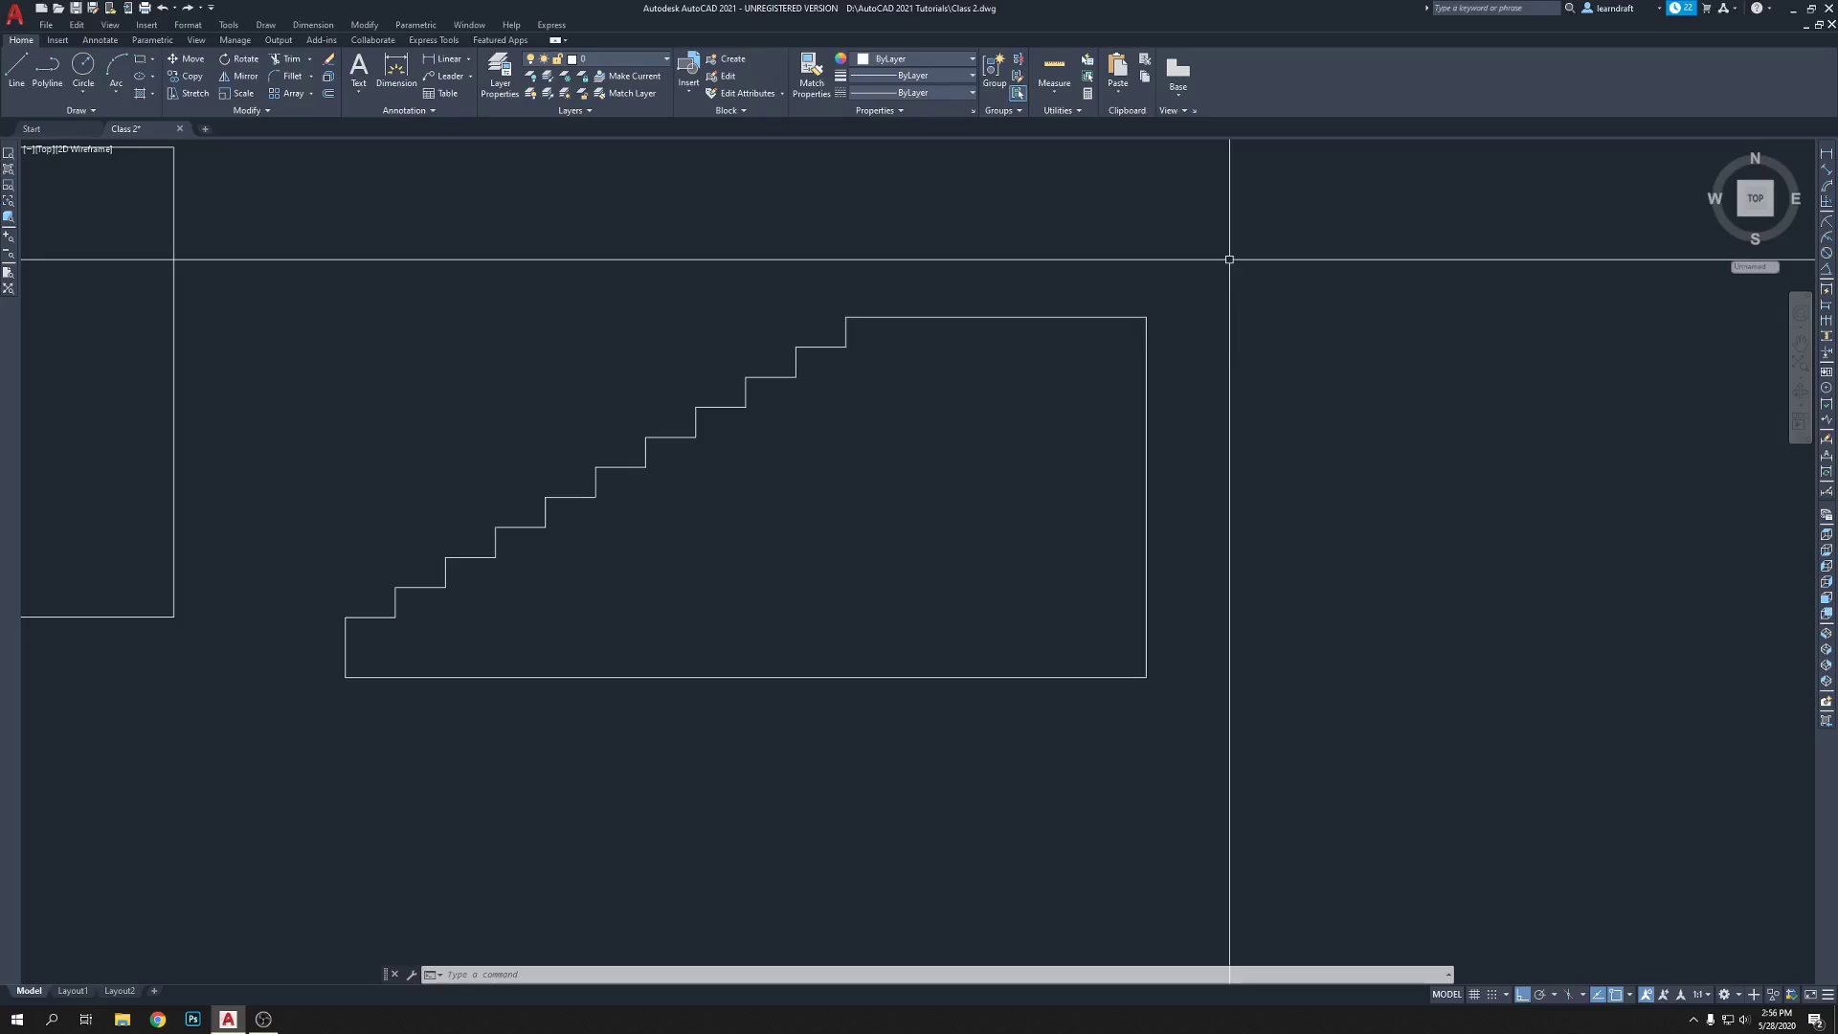
pyautogui.moveTo(1247, 259); pyautogui.dragTo(1196, 263, button='middle')
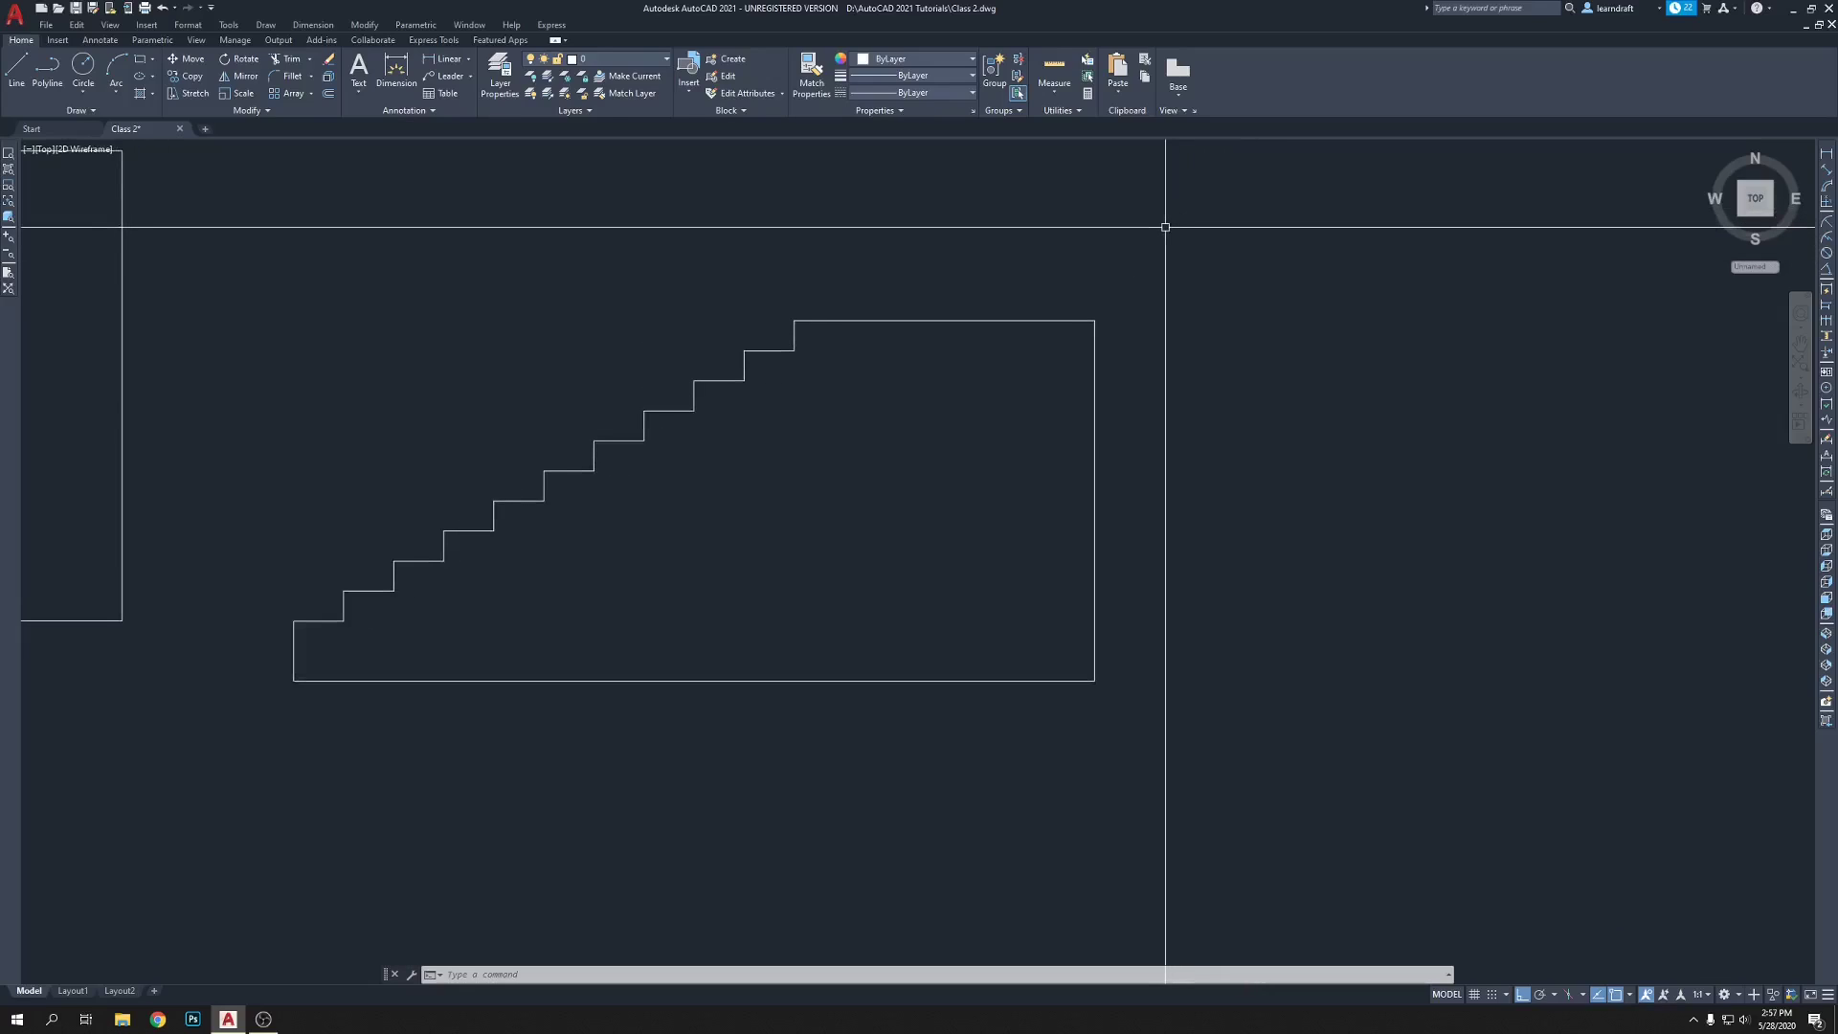
pyautogui.moveTo(1136, 230); pyautogui.dragTo(1182, 228, button='middle')
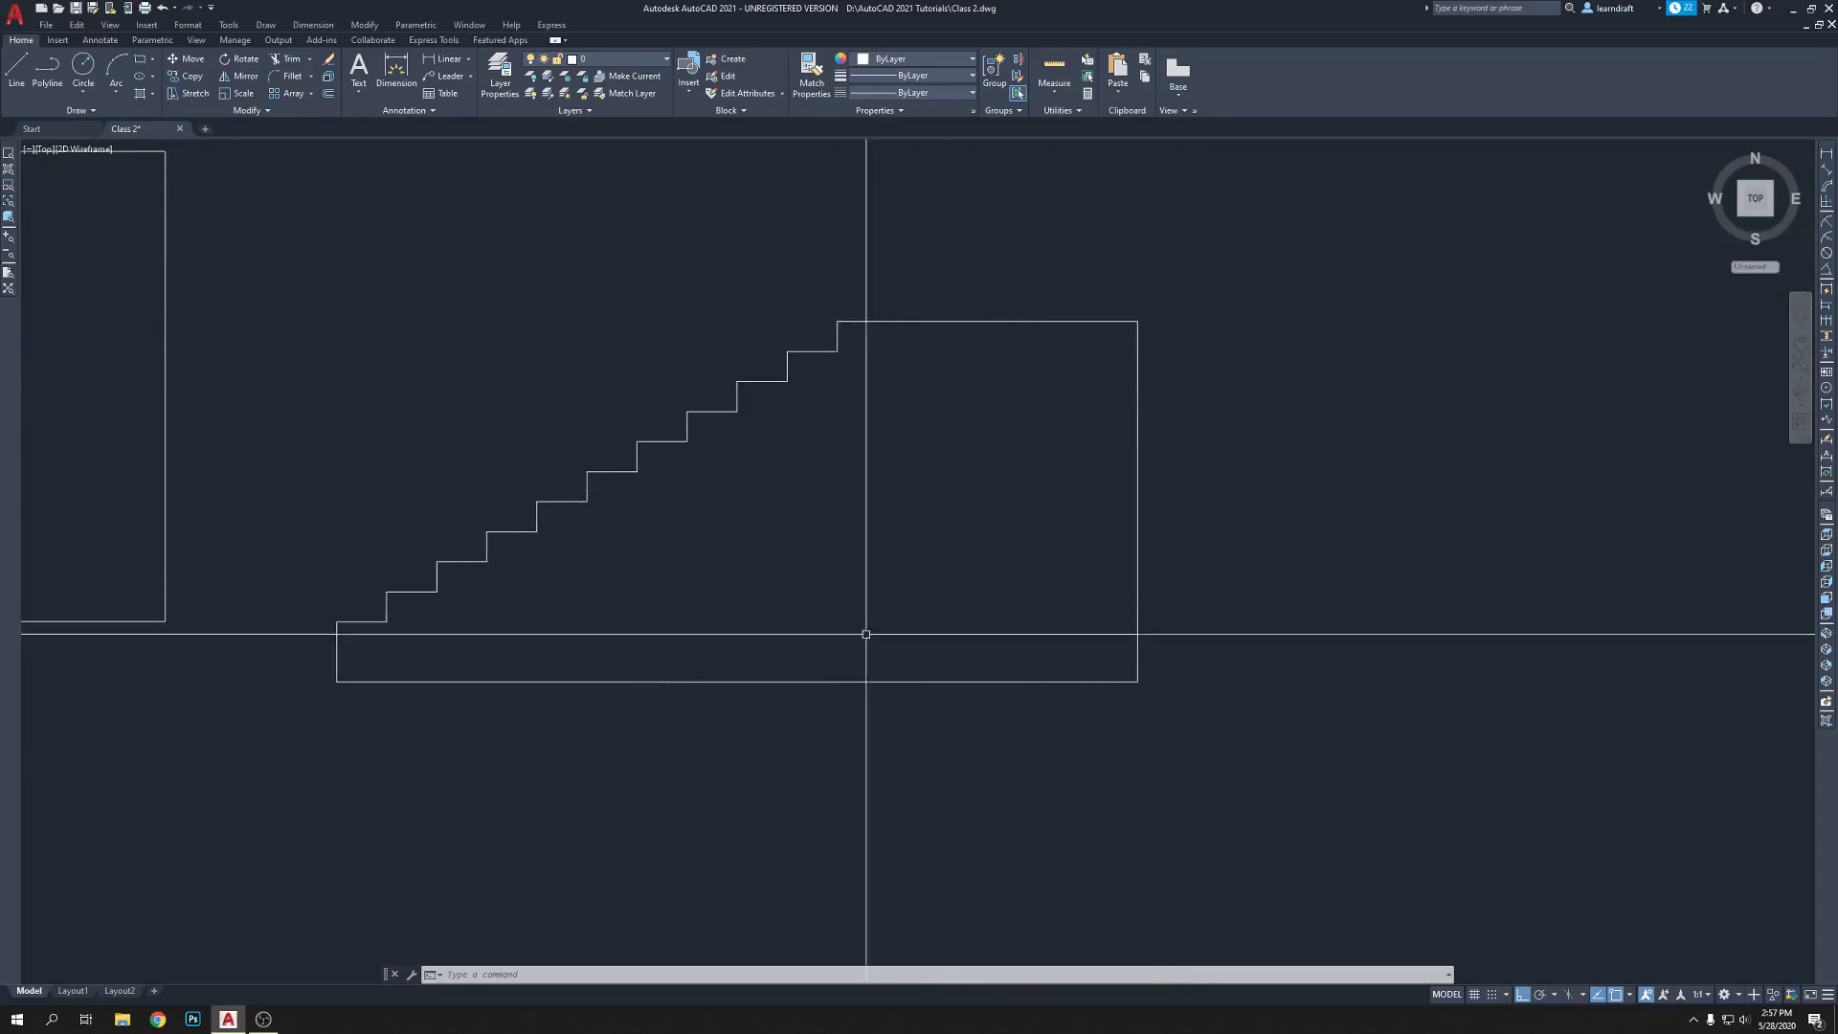
pyautogui.click(831, 351)
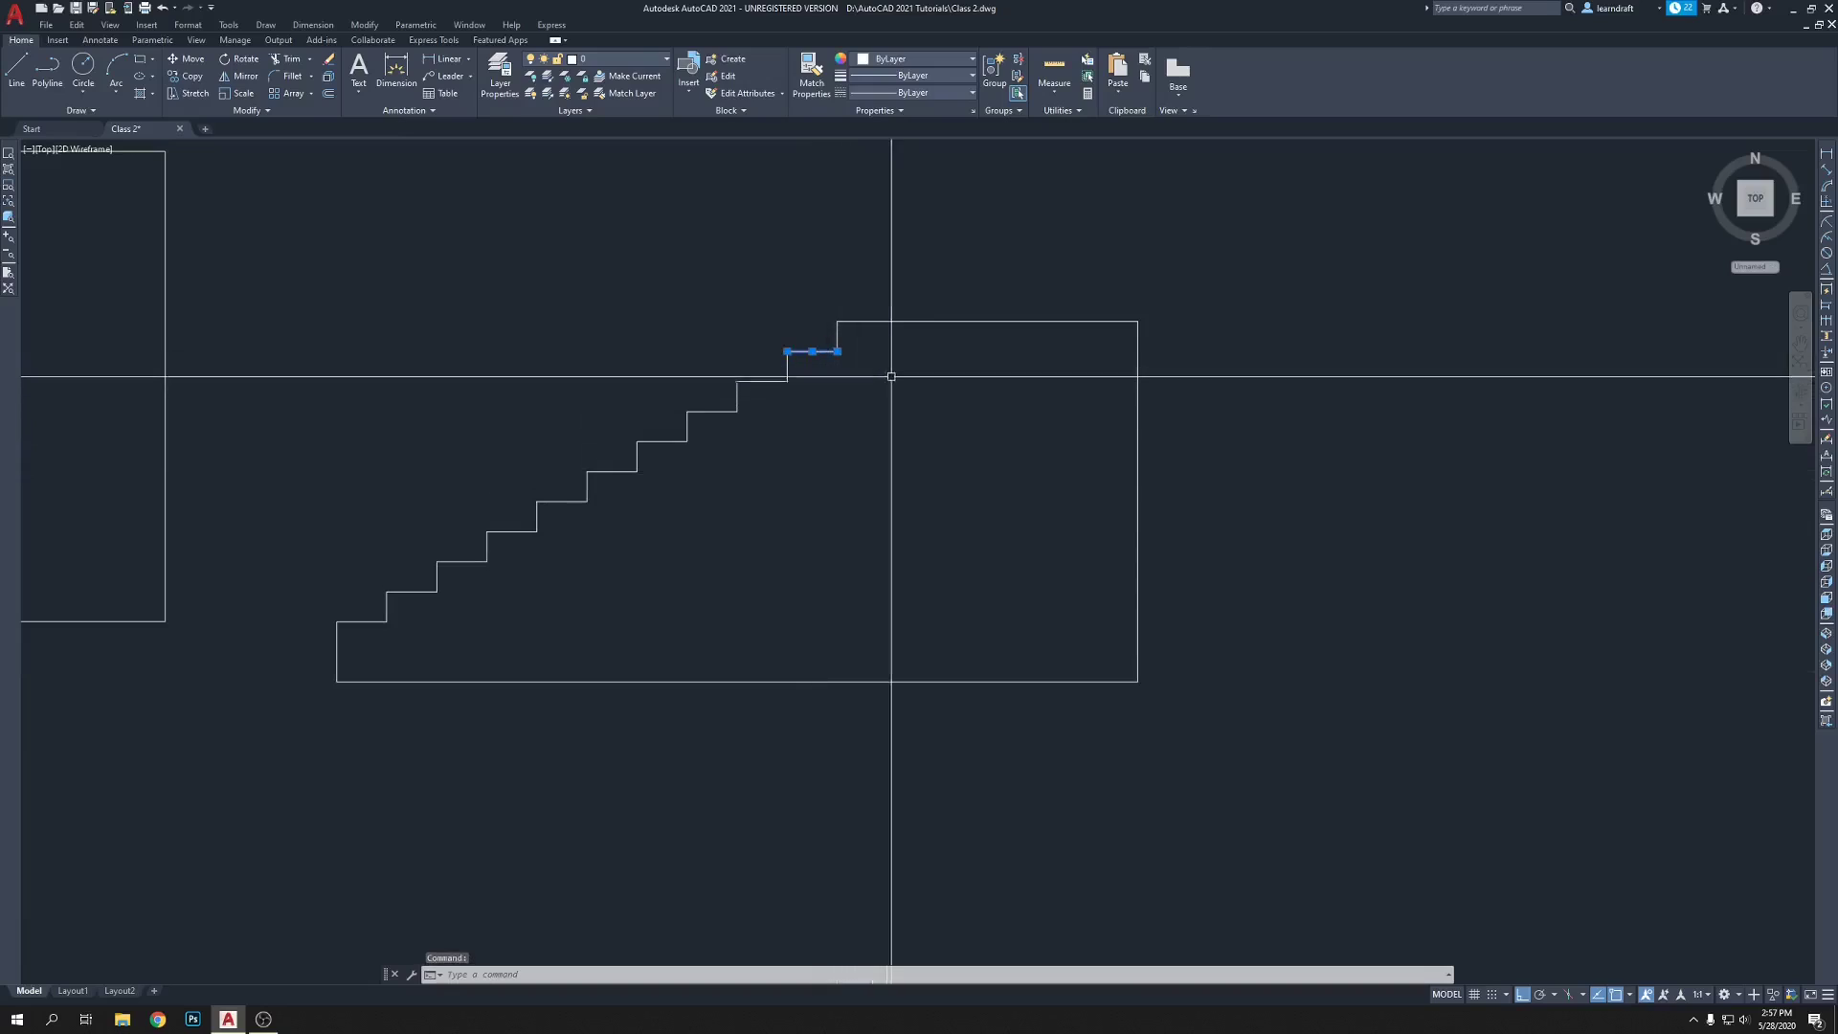
pyautogui.press('Escape')
pyautogui.press('Escape')
pyautogui.moveTo(1353, 304); pyautogui.dragTo(1358, 283, button='middle')
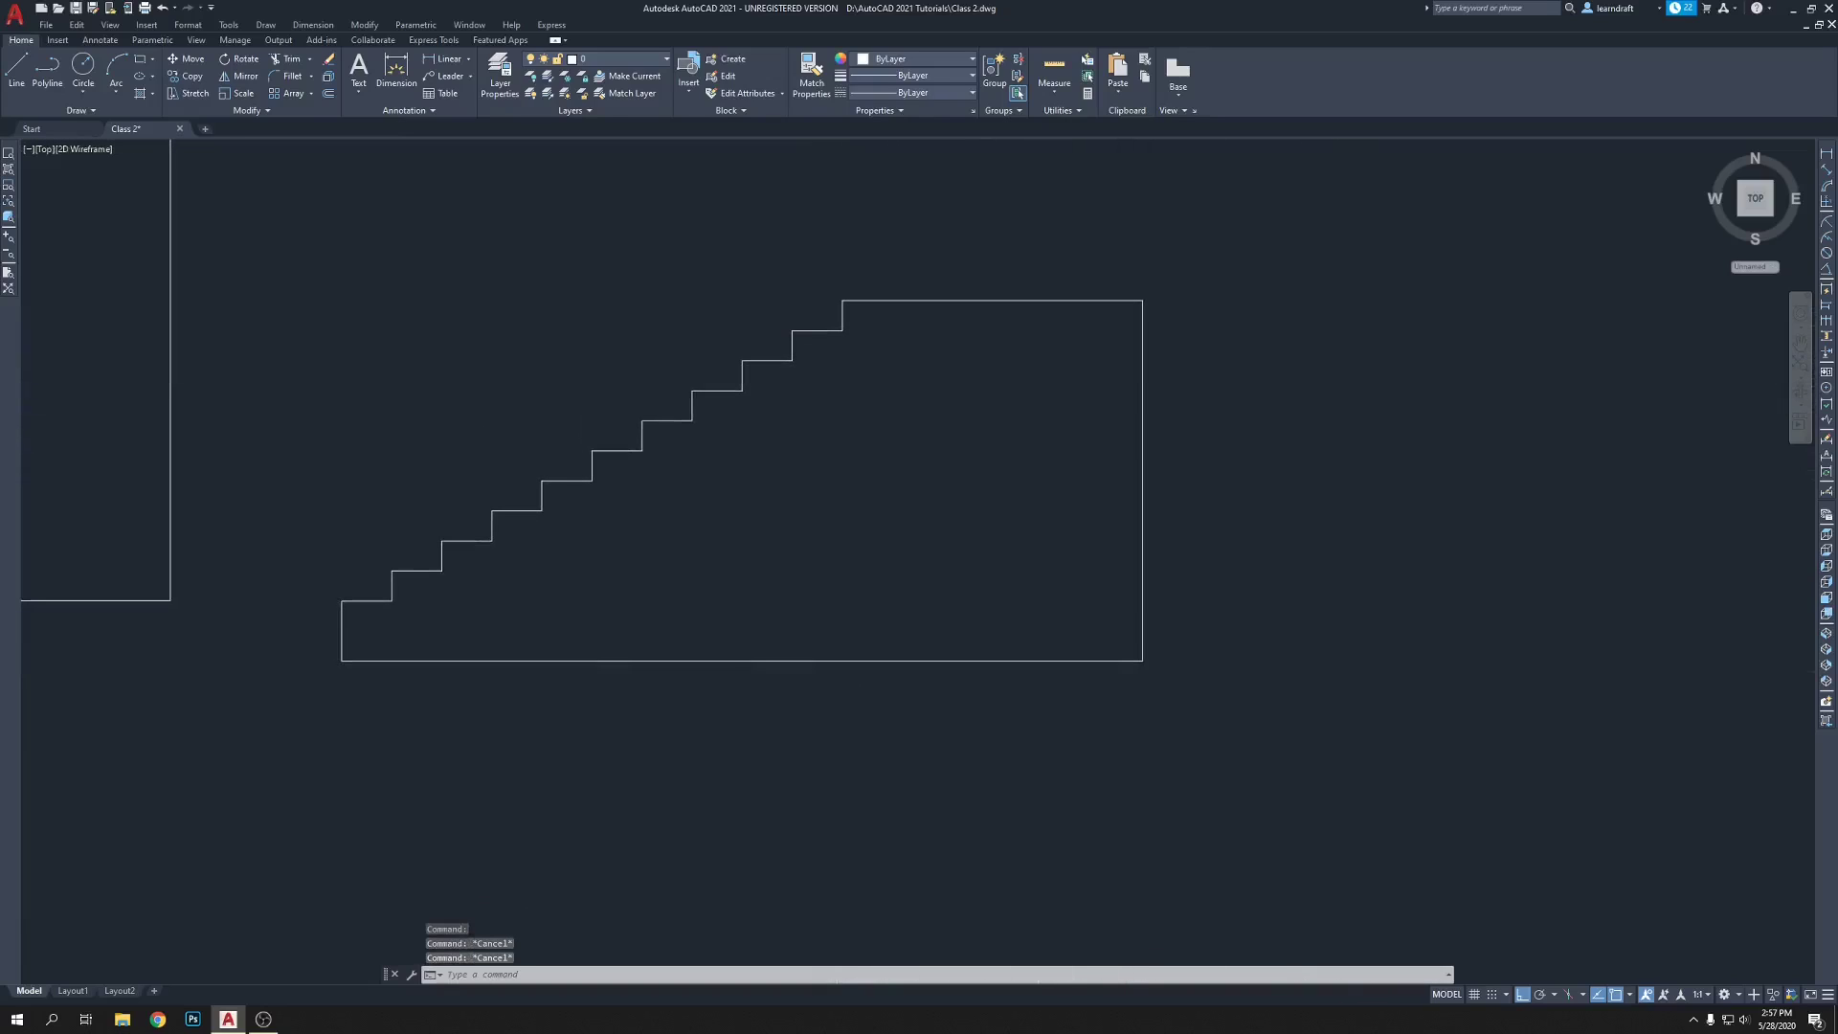
# - Start the Extend command and choose its Boundary edges option
pyautogui.write('ex')
pyautogui.press('Return')
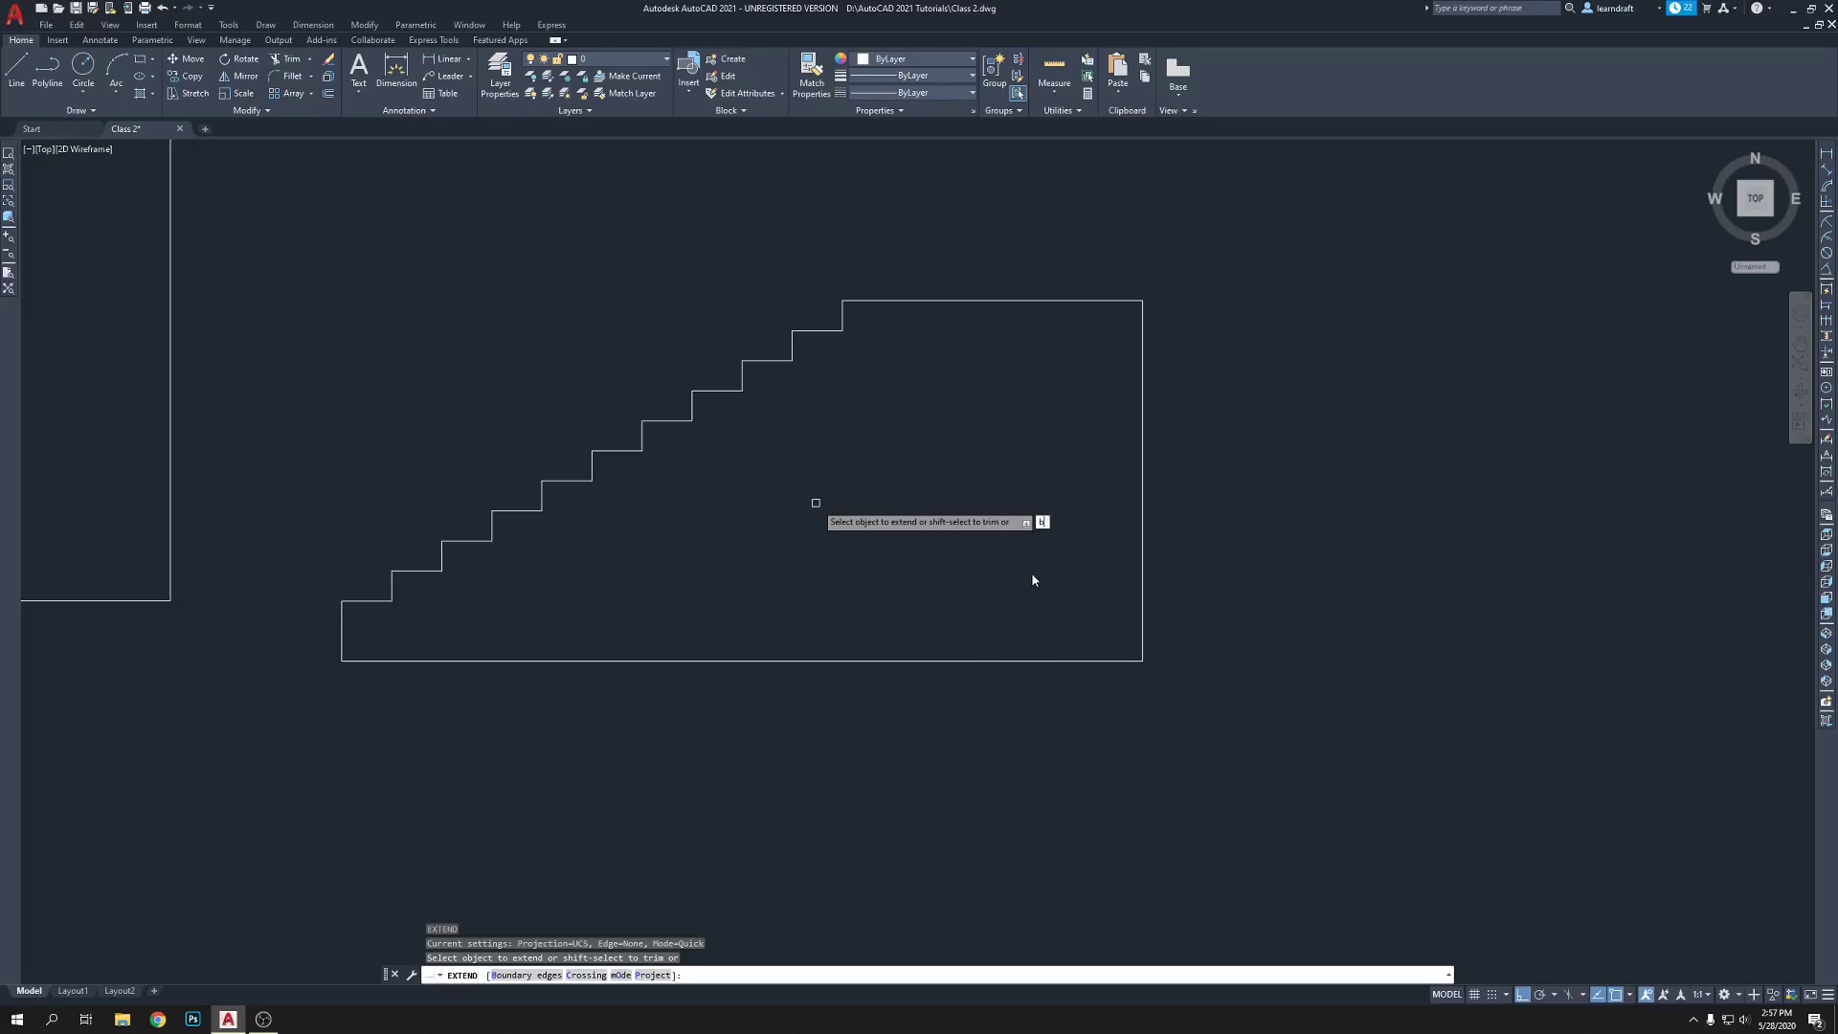
pyautogui.press('Return')
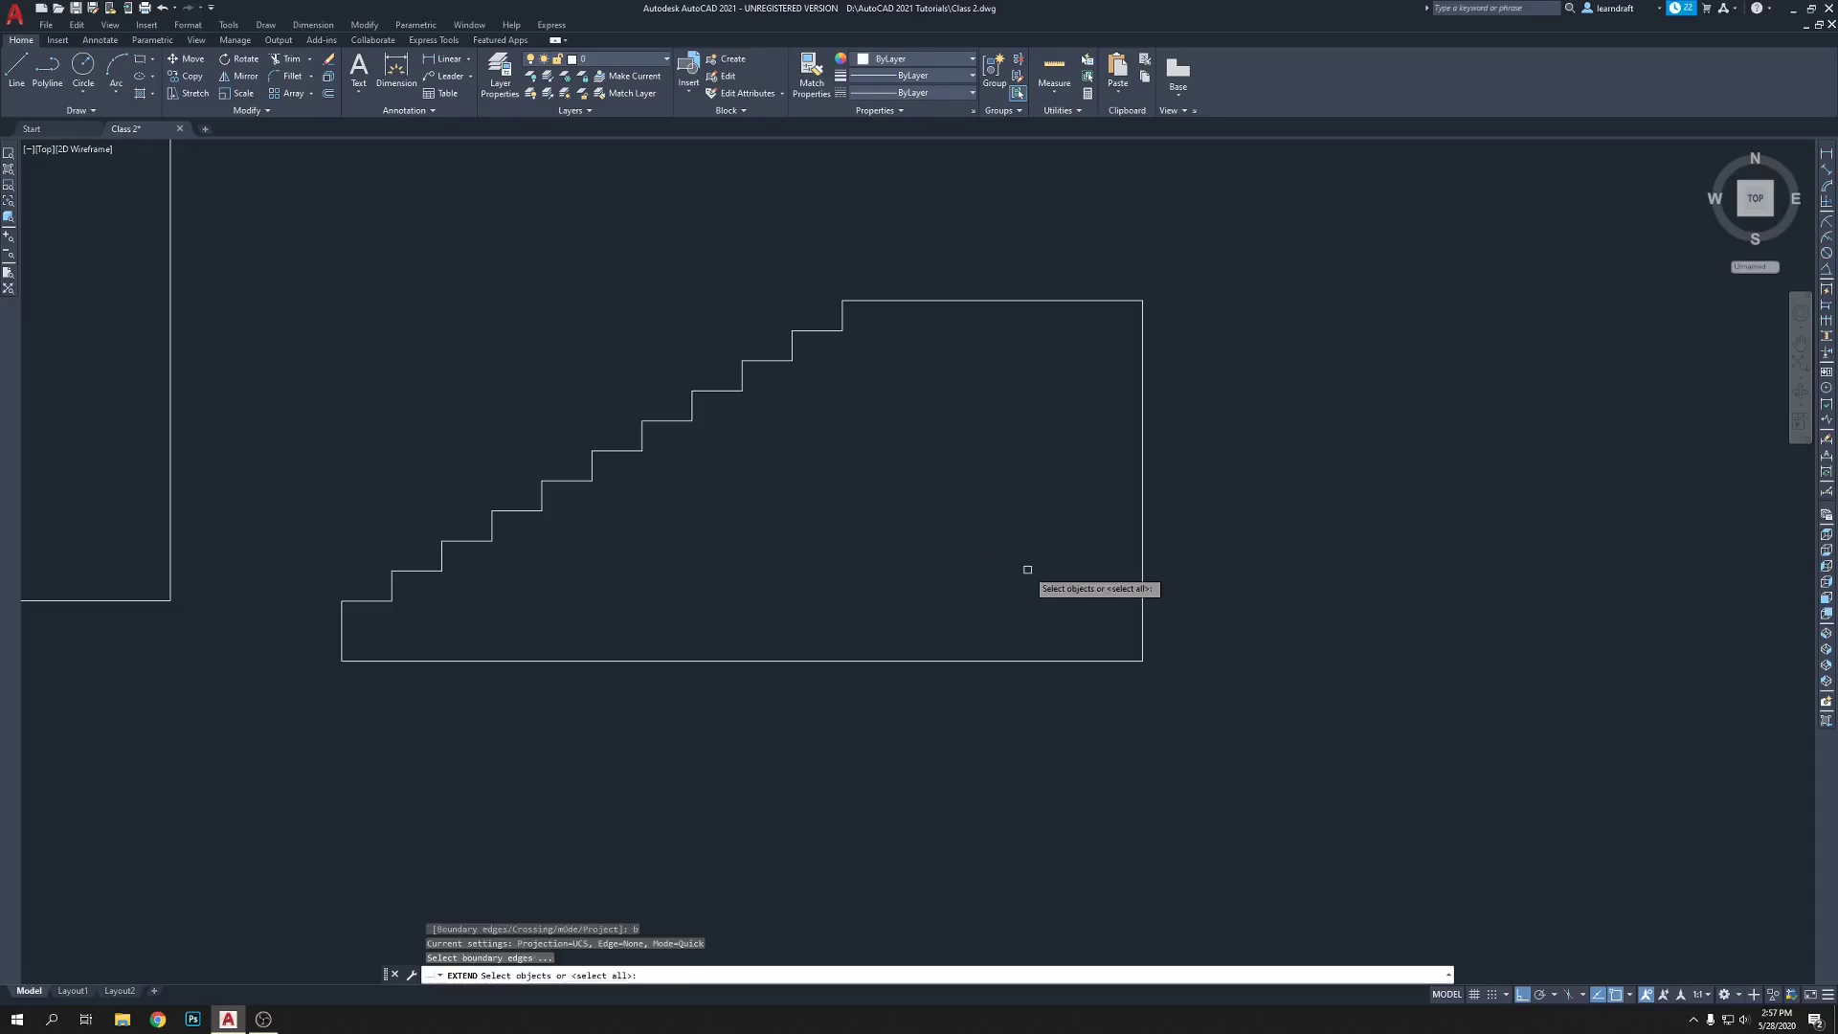
# - Set the staircase outline's right vertical line and bottom line as the boundary edges for the Extend command
pyautogui.click(1192, 610)
pyautogui.click(1193, 634)
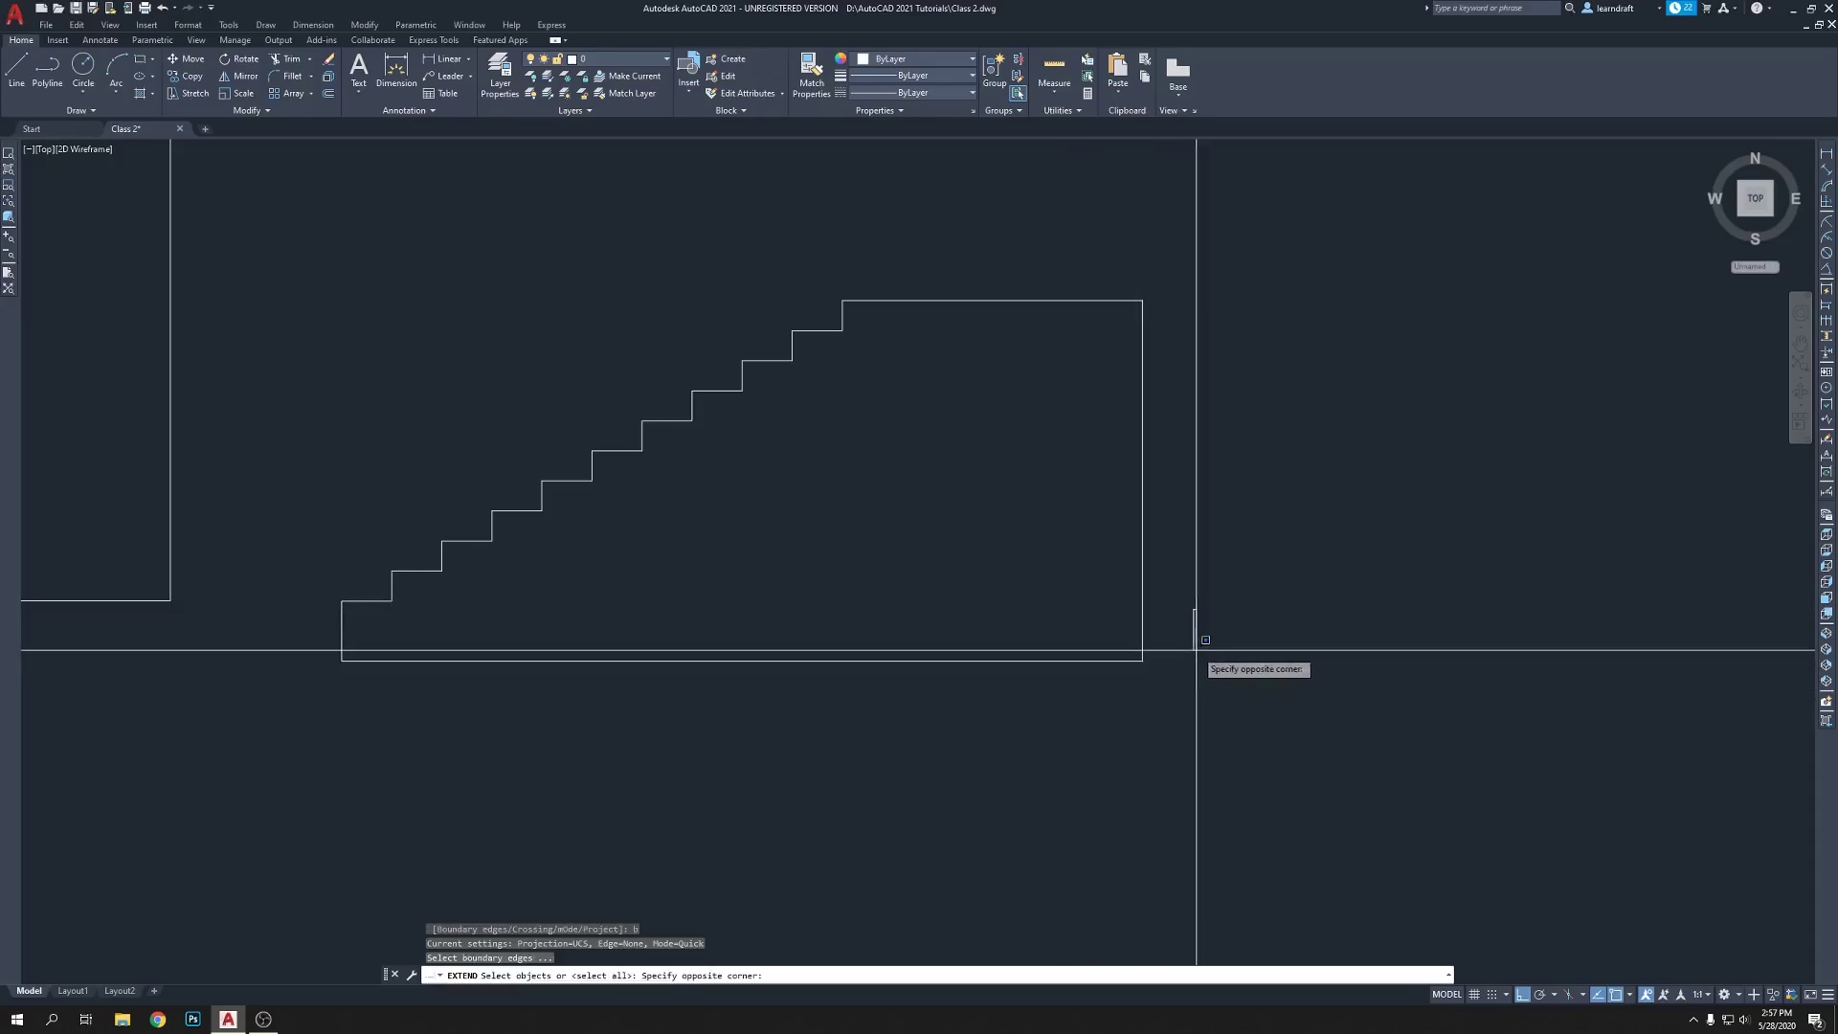
pyautogui.click(1177, 623)
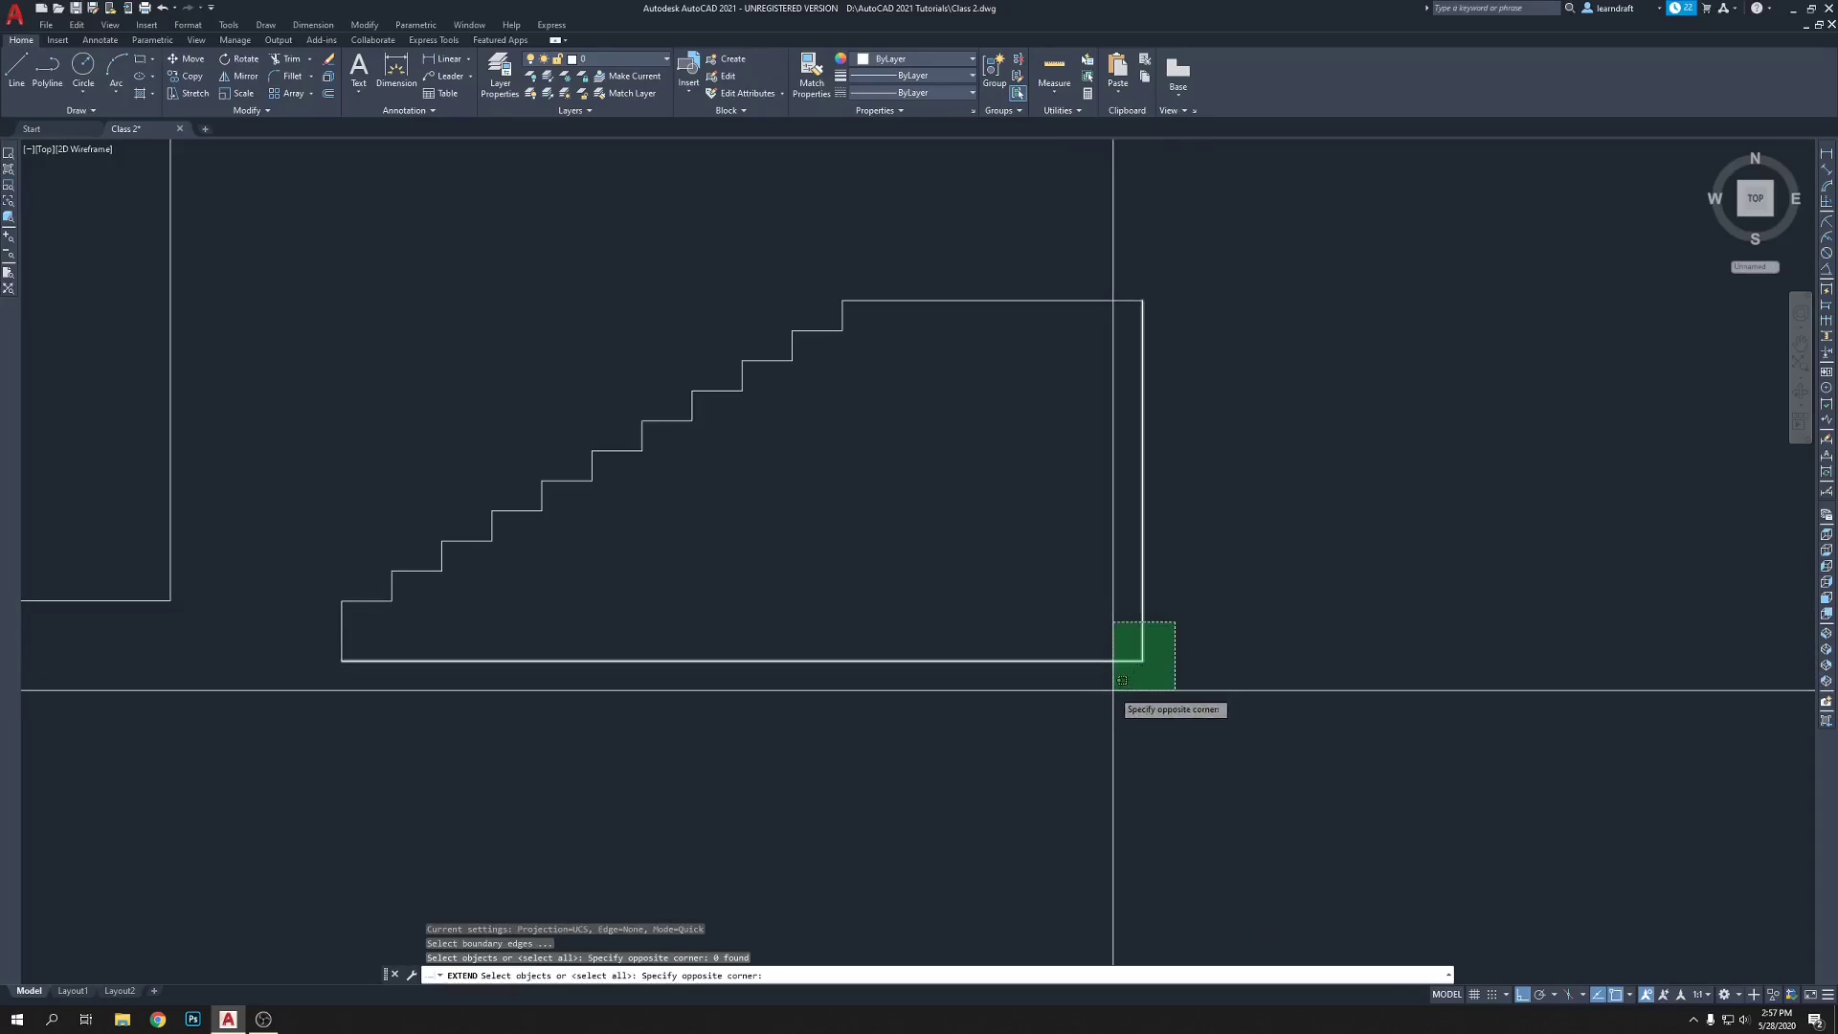
pyautogui.click(1111, 681)
pyautogui.click(1143, 574)
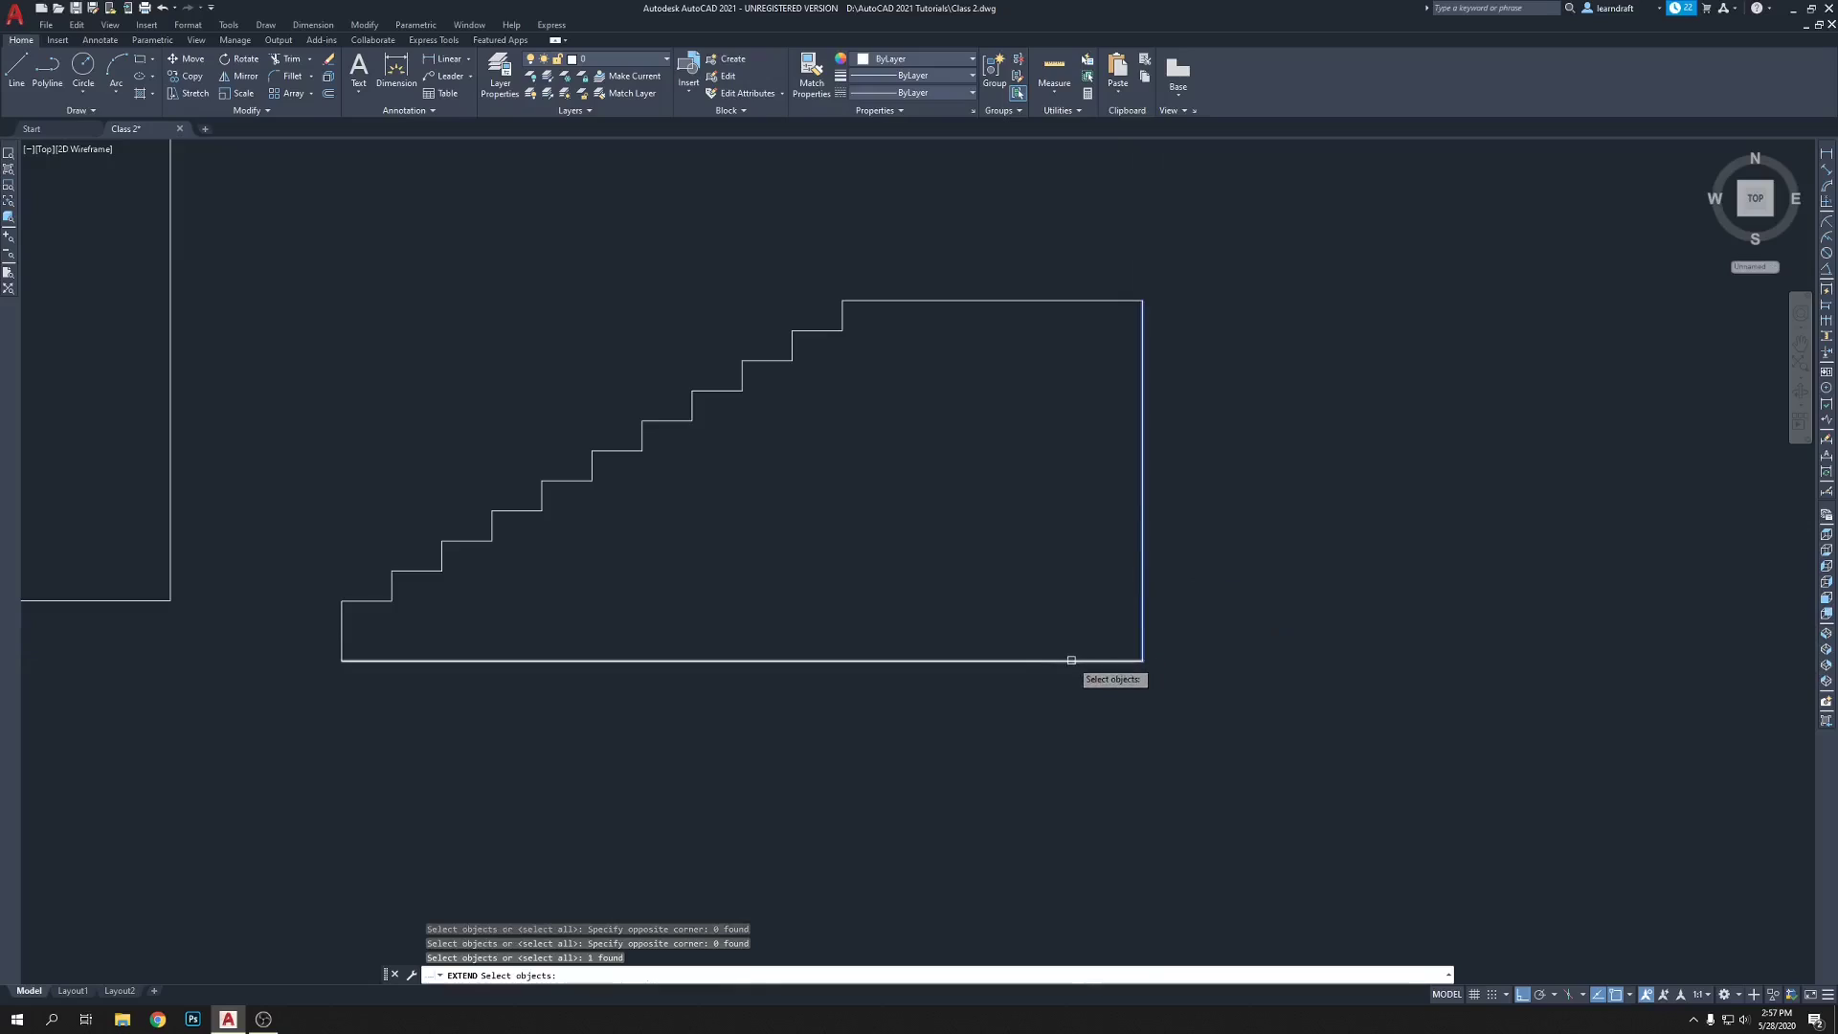
pyautogui.click(1089, 661)
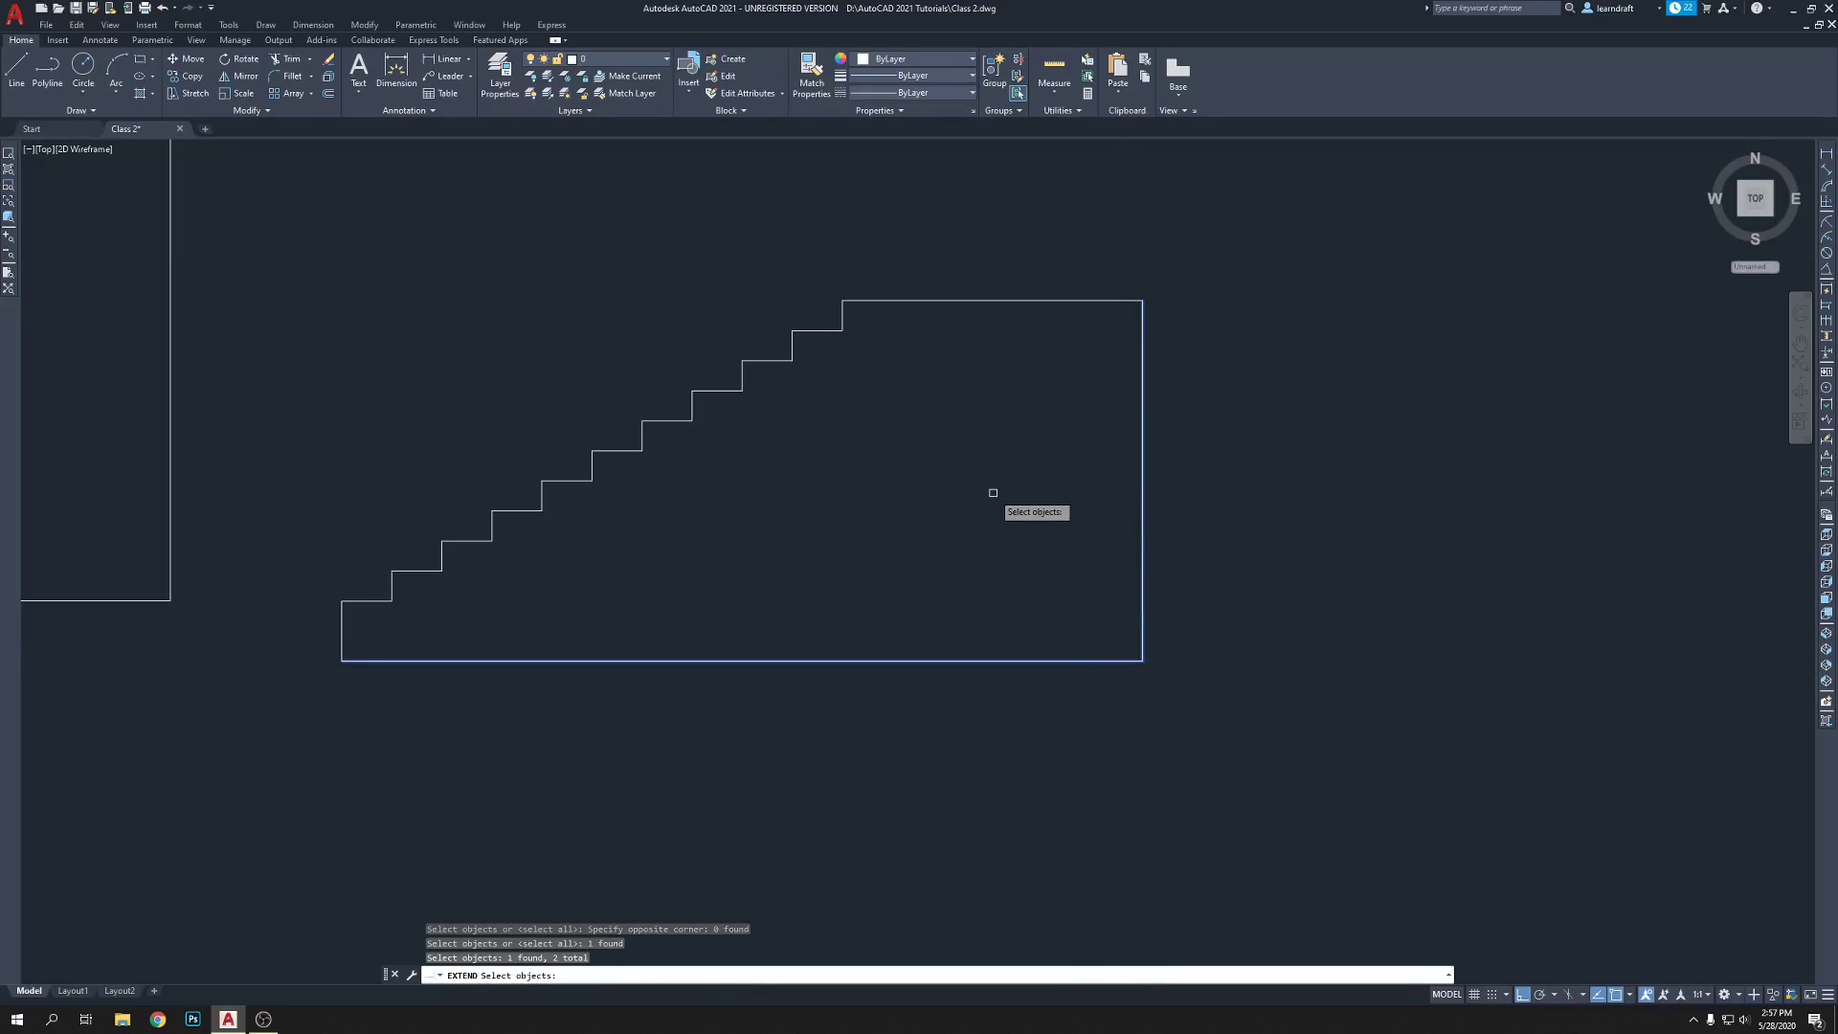
pyautogui.press('Return')
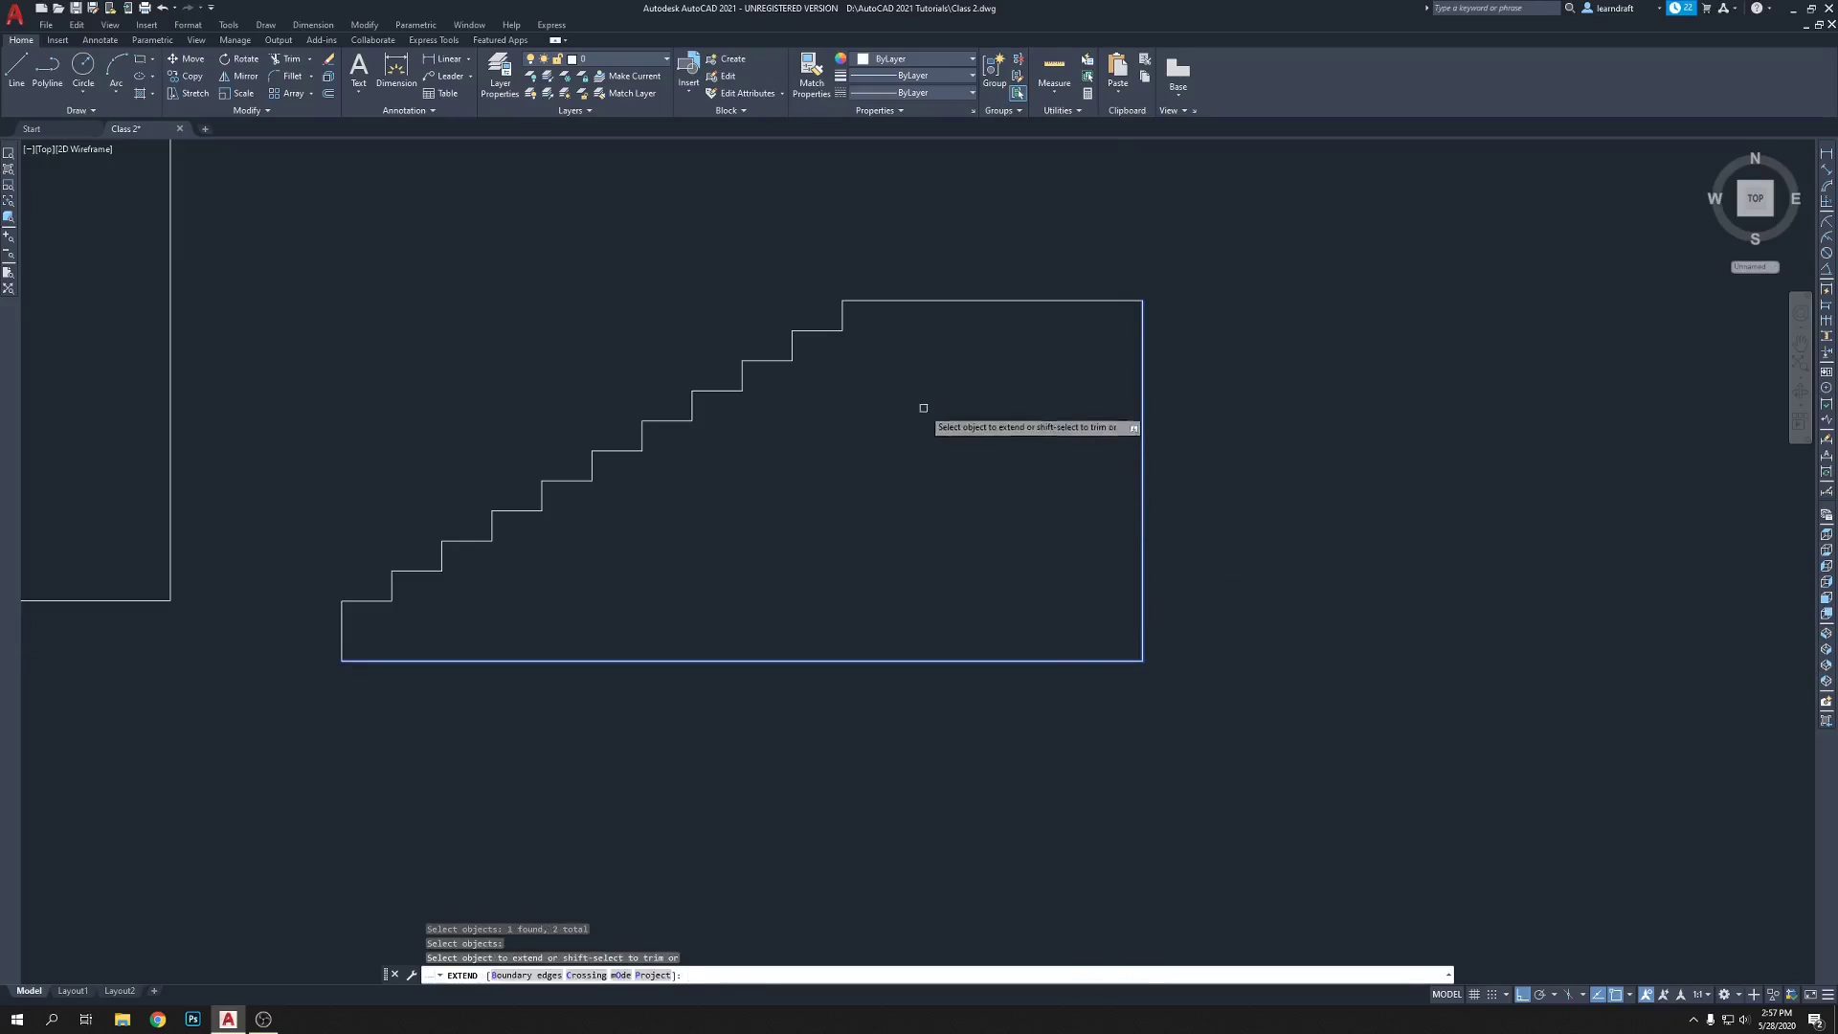
# - Extend the four uppermost risers down to the base line and the treads below the top landing to the right vertical line
pyautogui.click(829, 334)
pyautogui.click(825, 343)
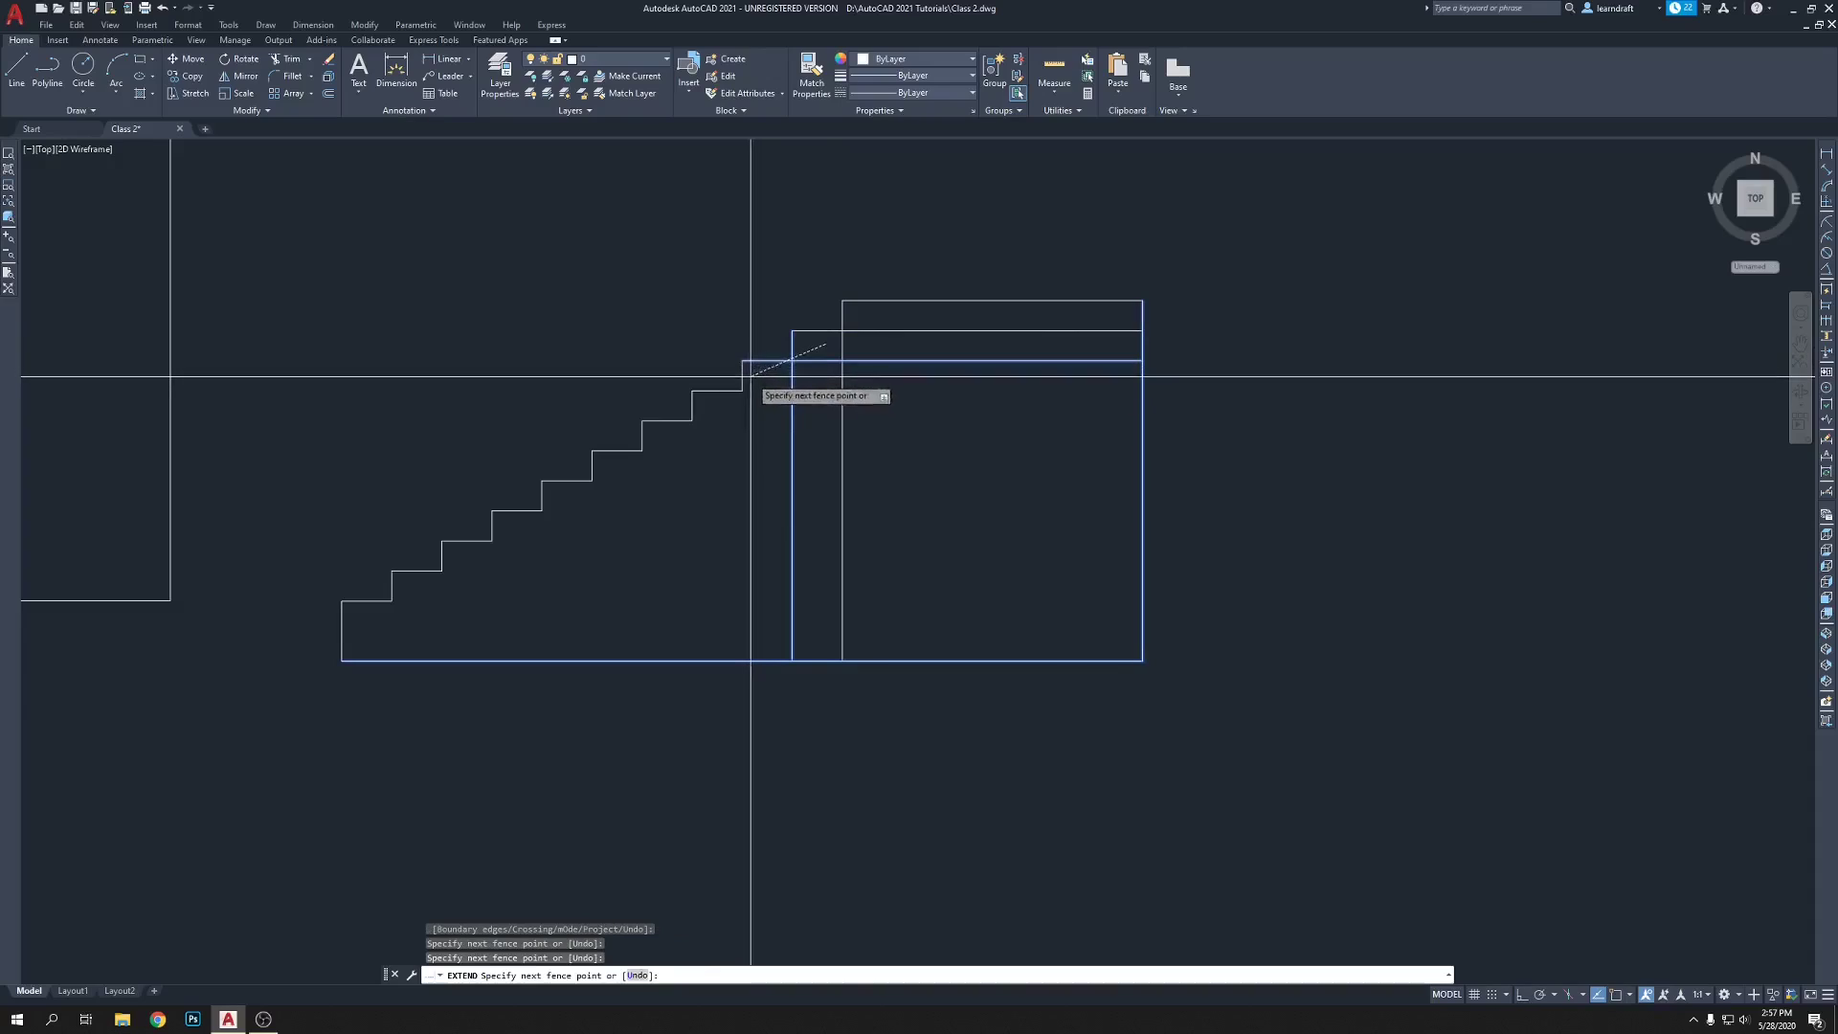
pyautogui.press('Return')
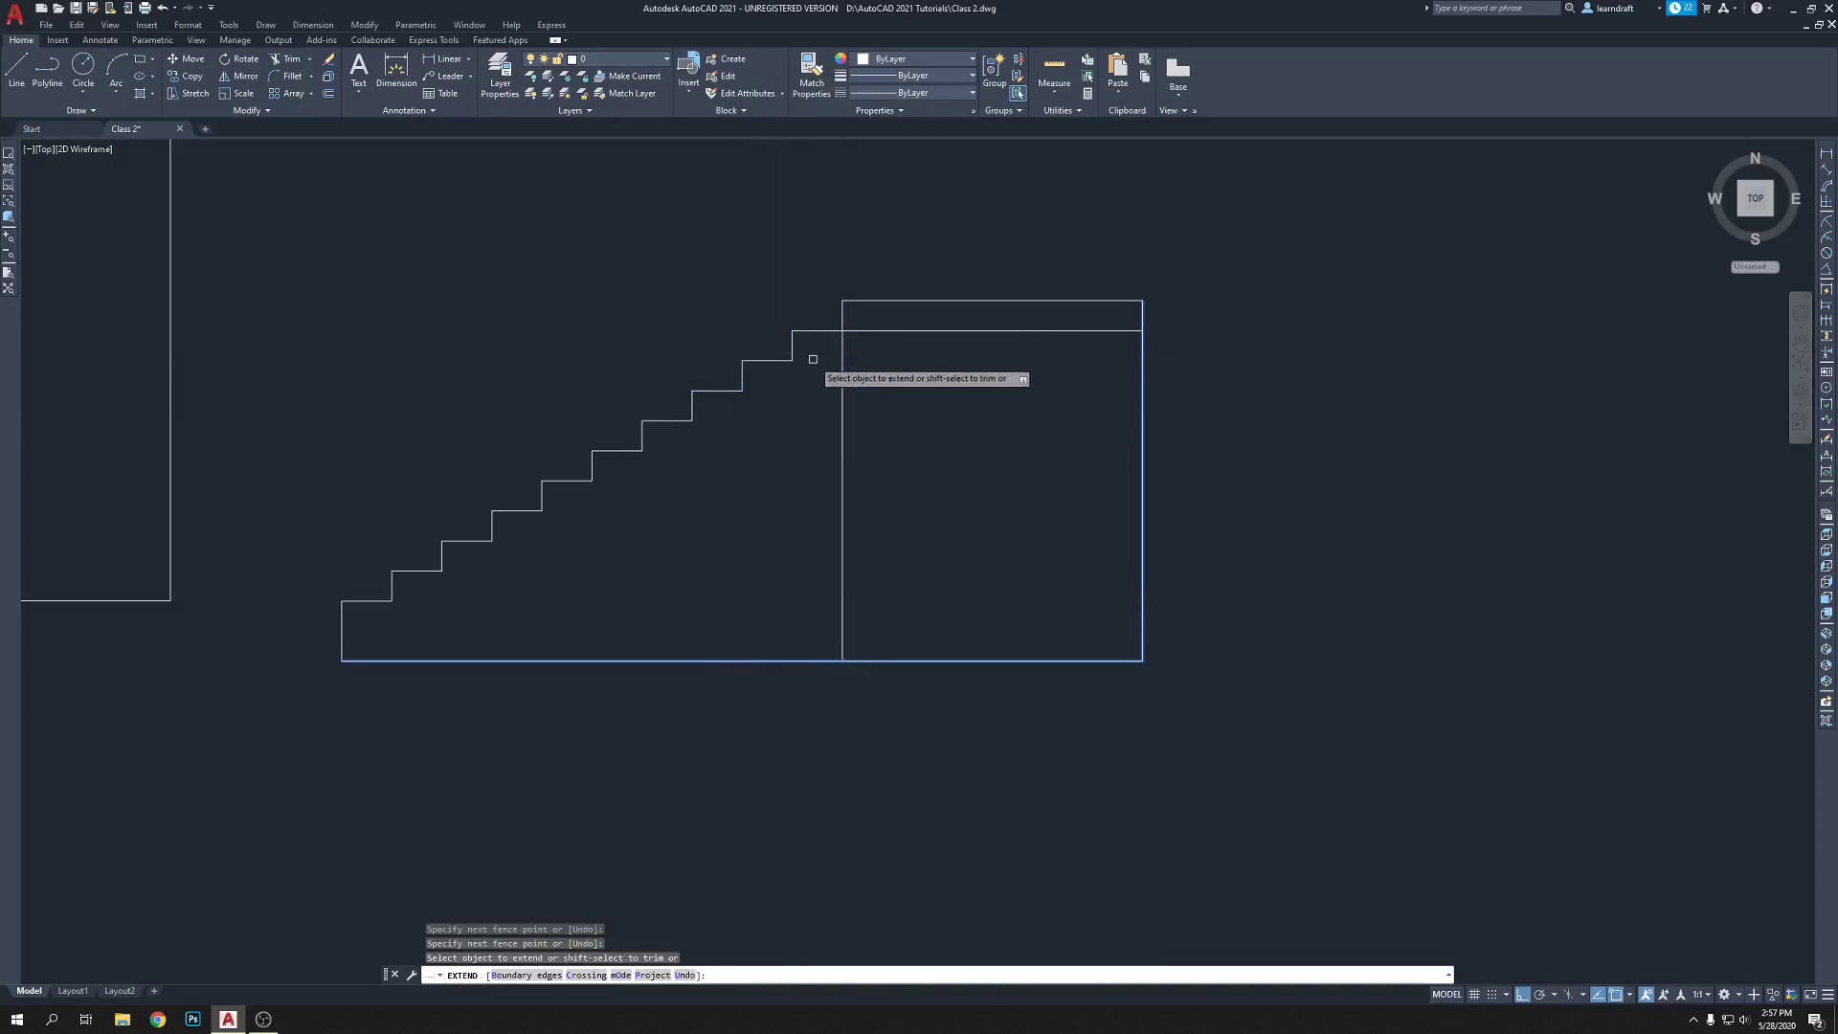
pyautogui.click(777, 360)
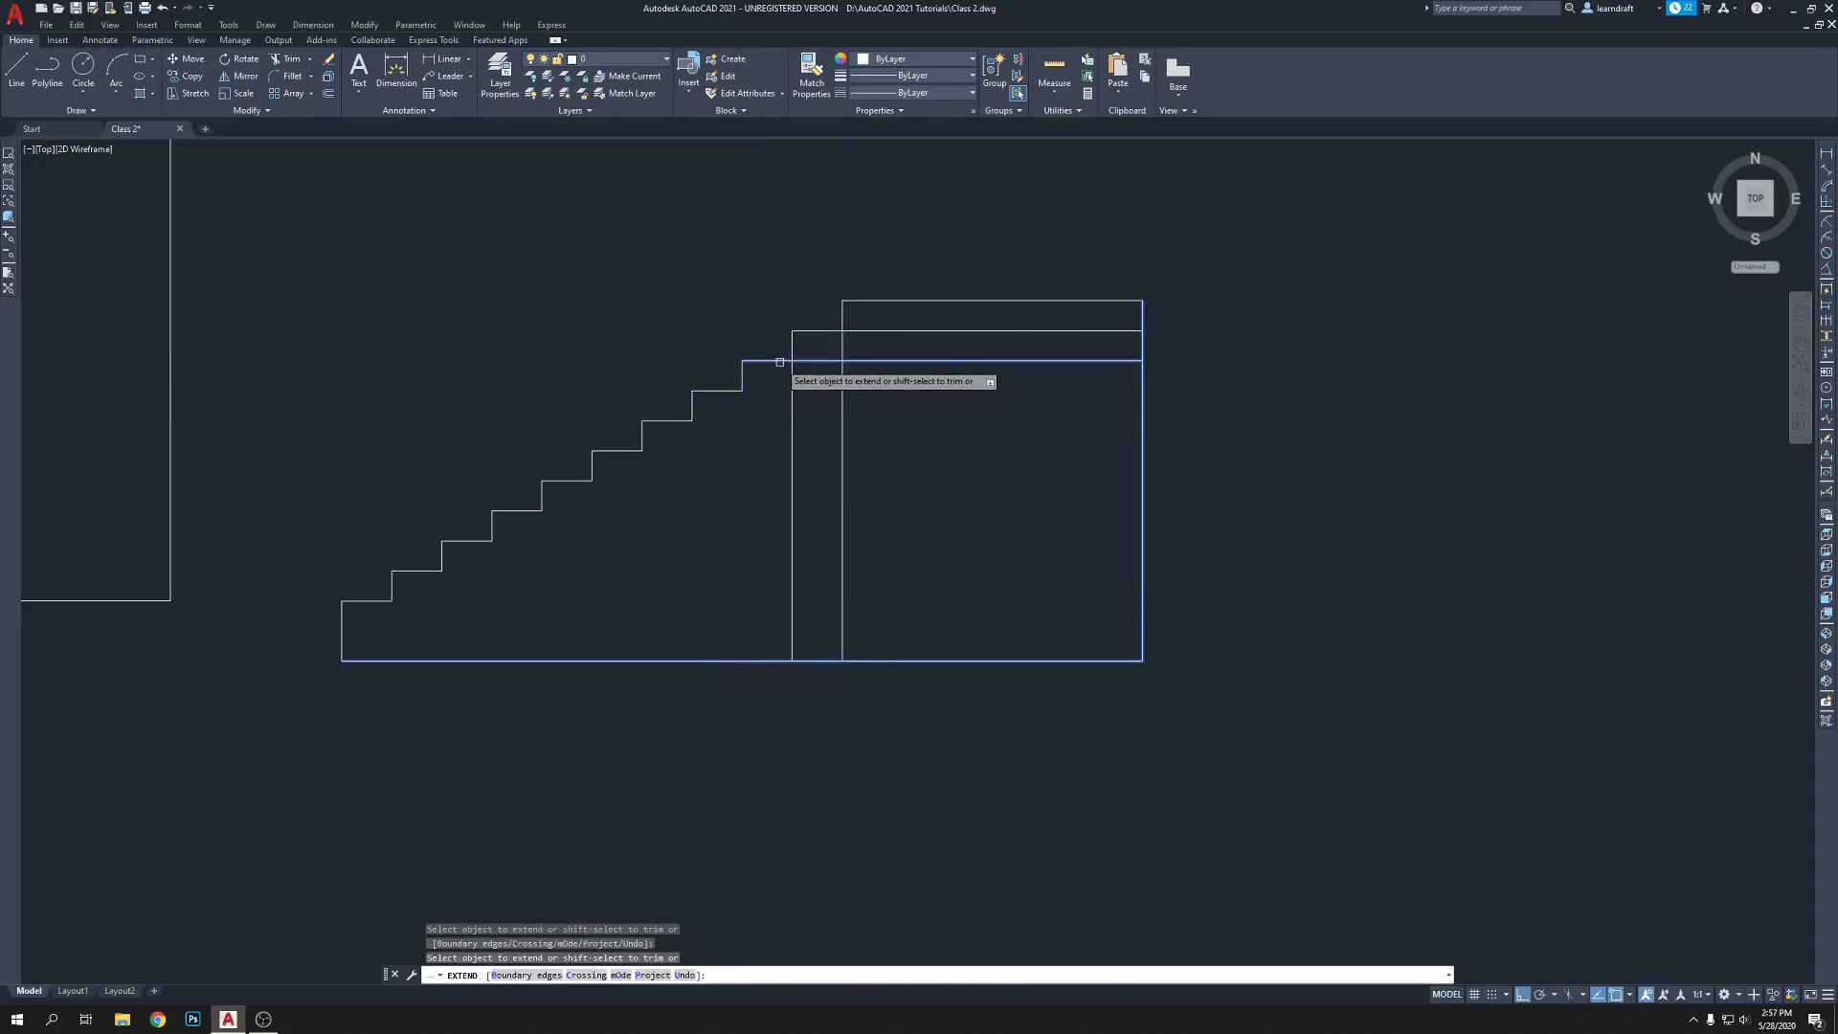
pyautogui.click(743, 376)
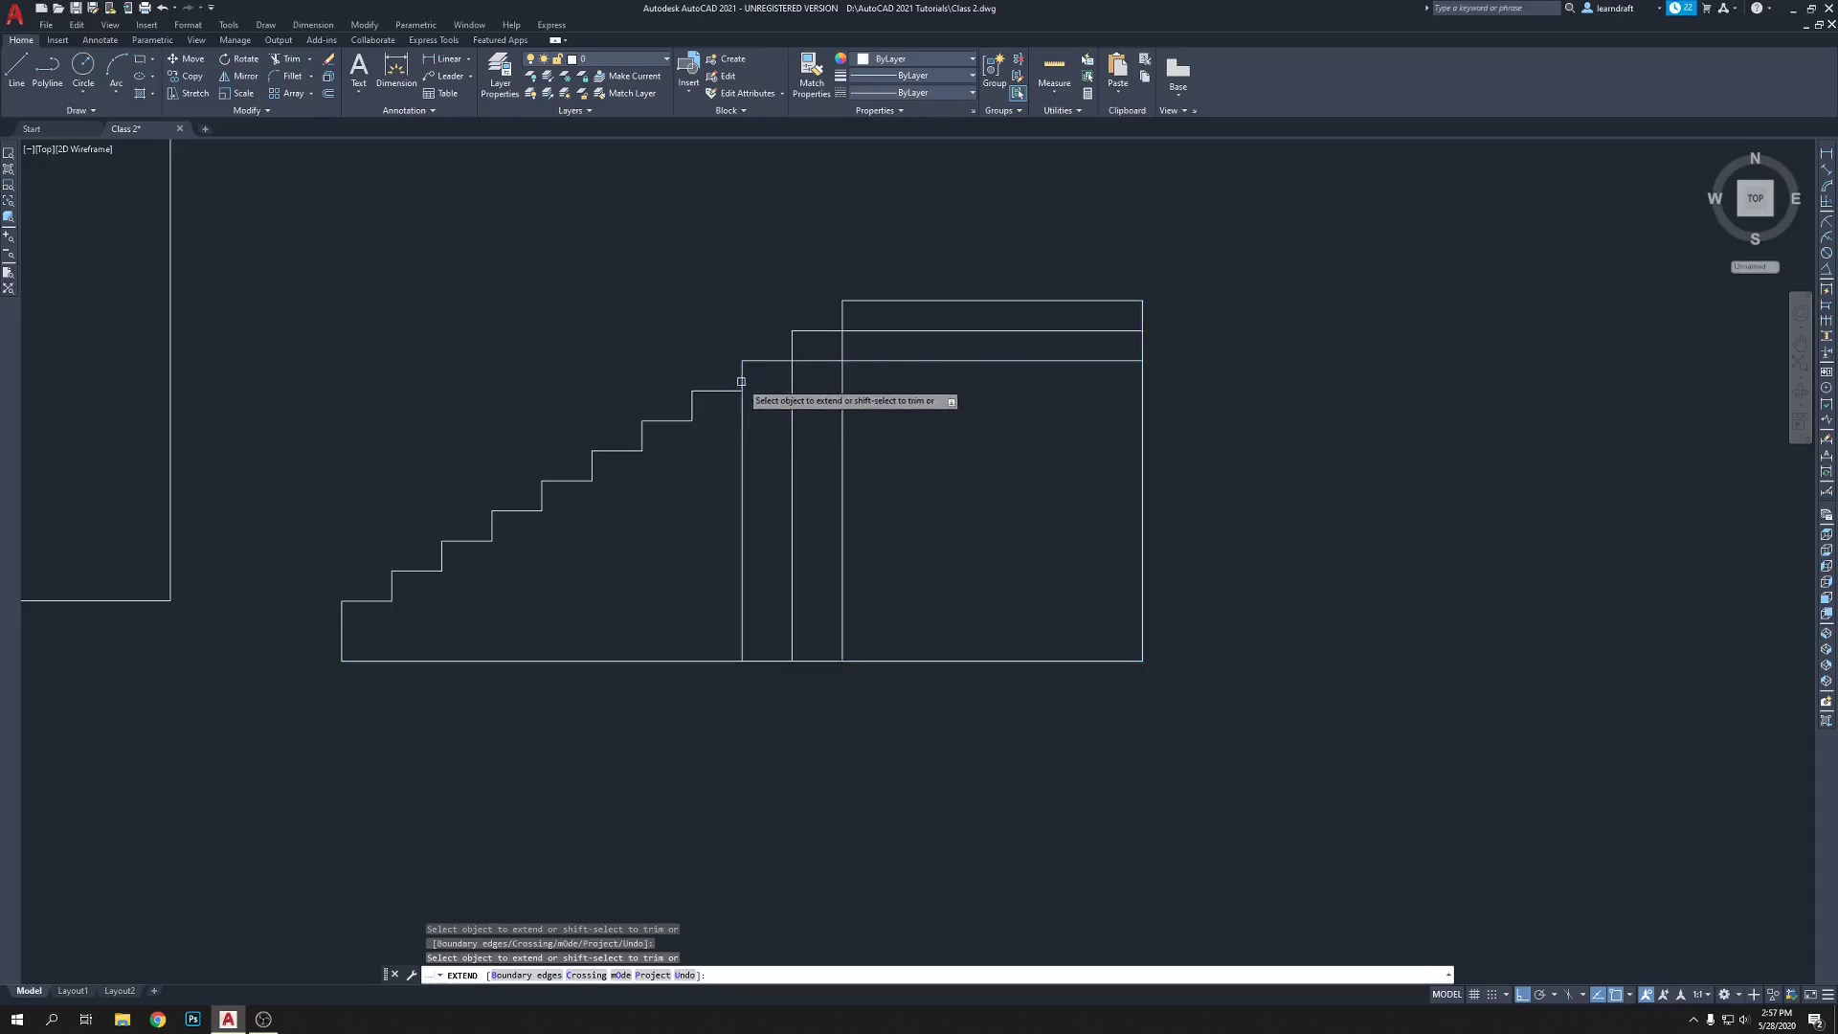
pyautogui.click(720, 390)
pyautogui.click(692, 407)
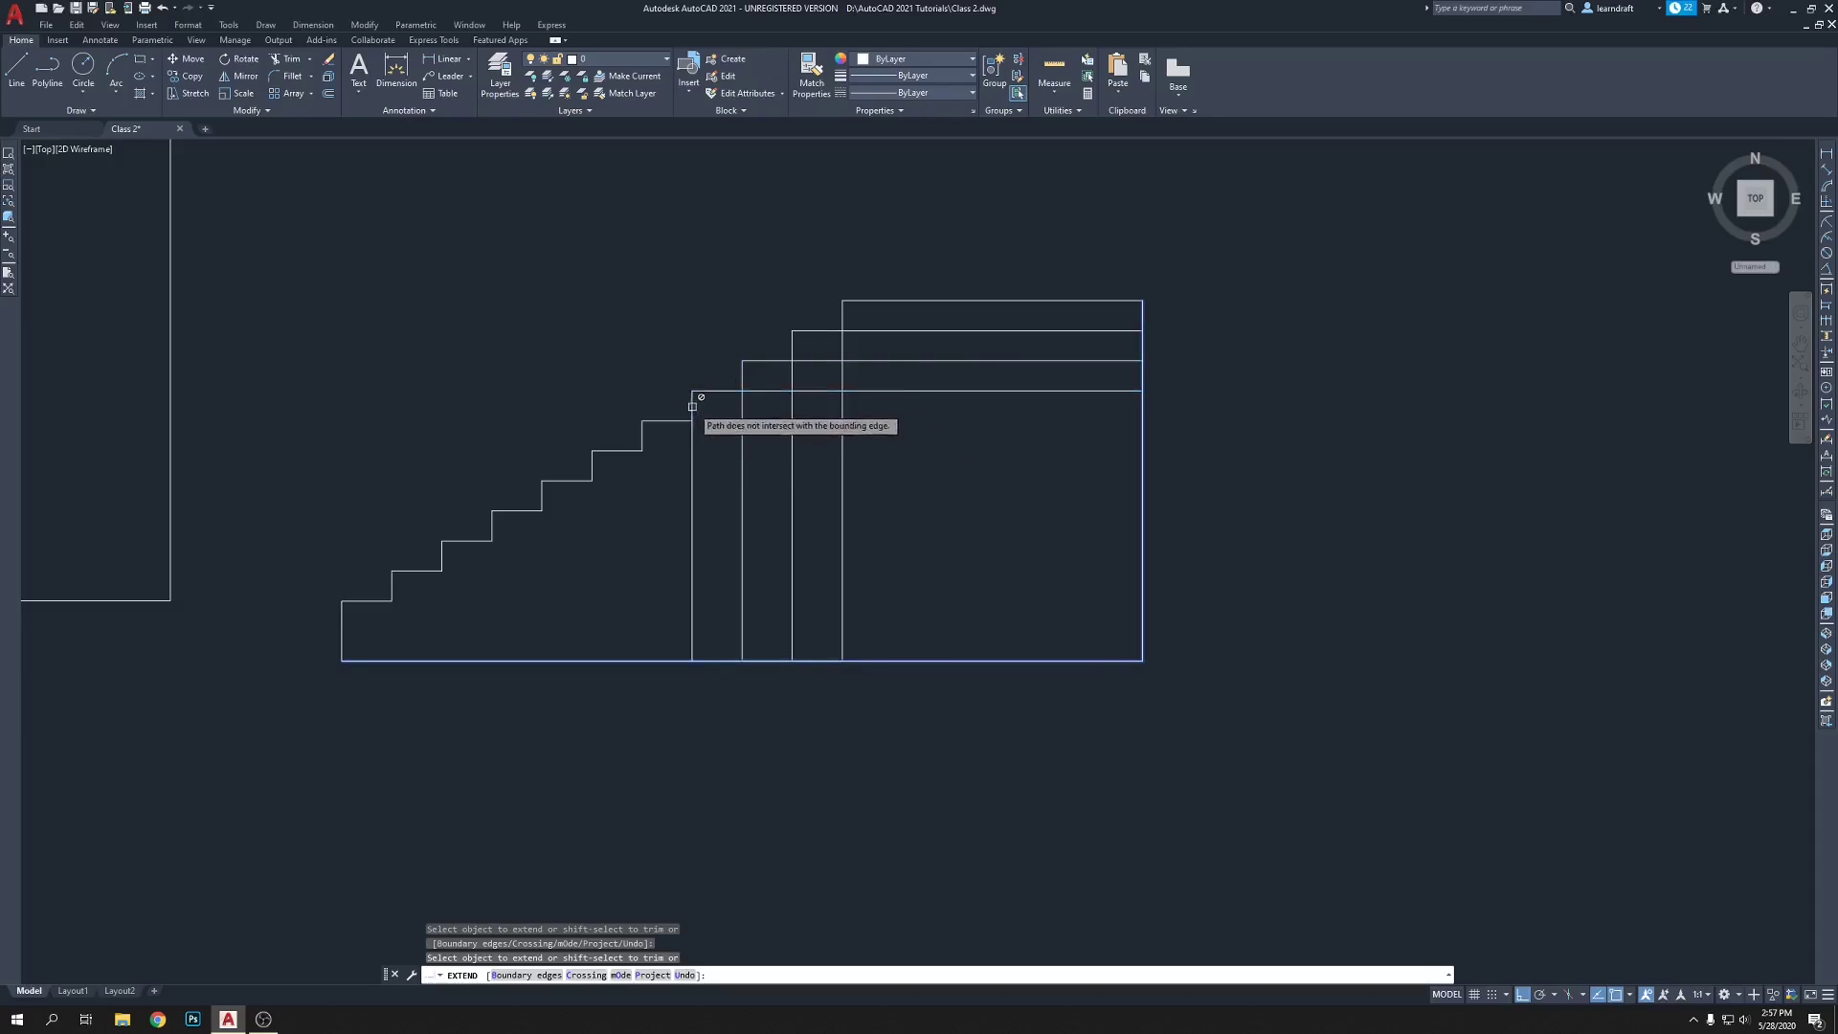
pyautogui.click(671, 421)
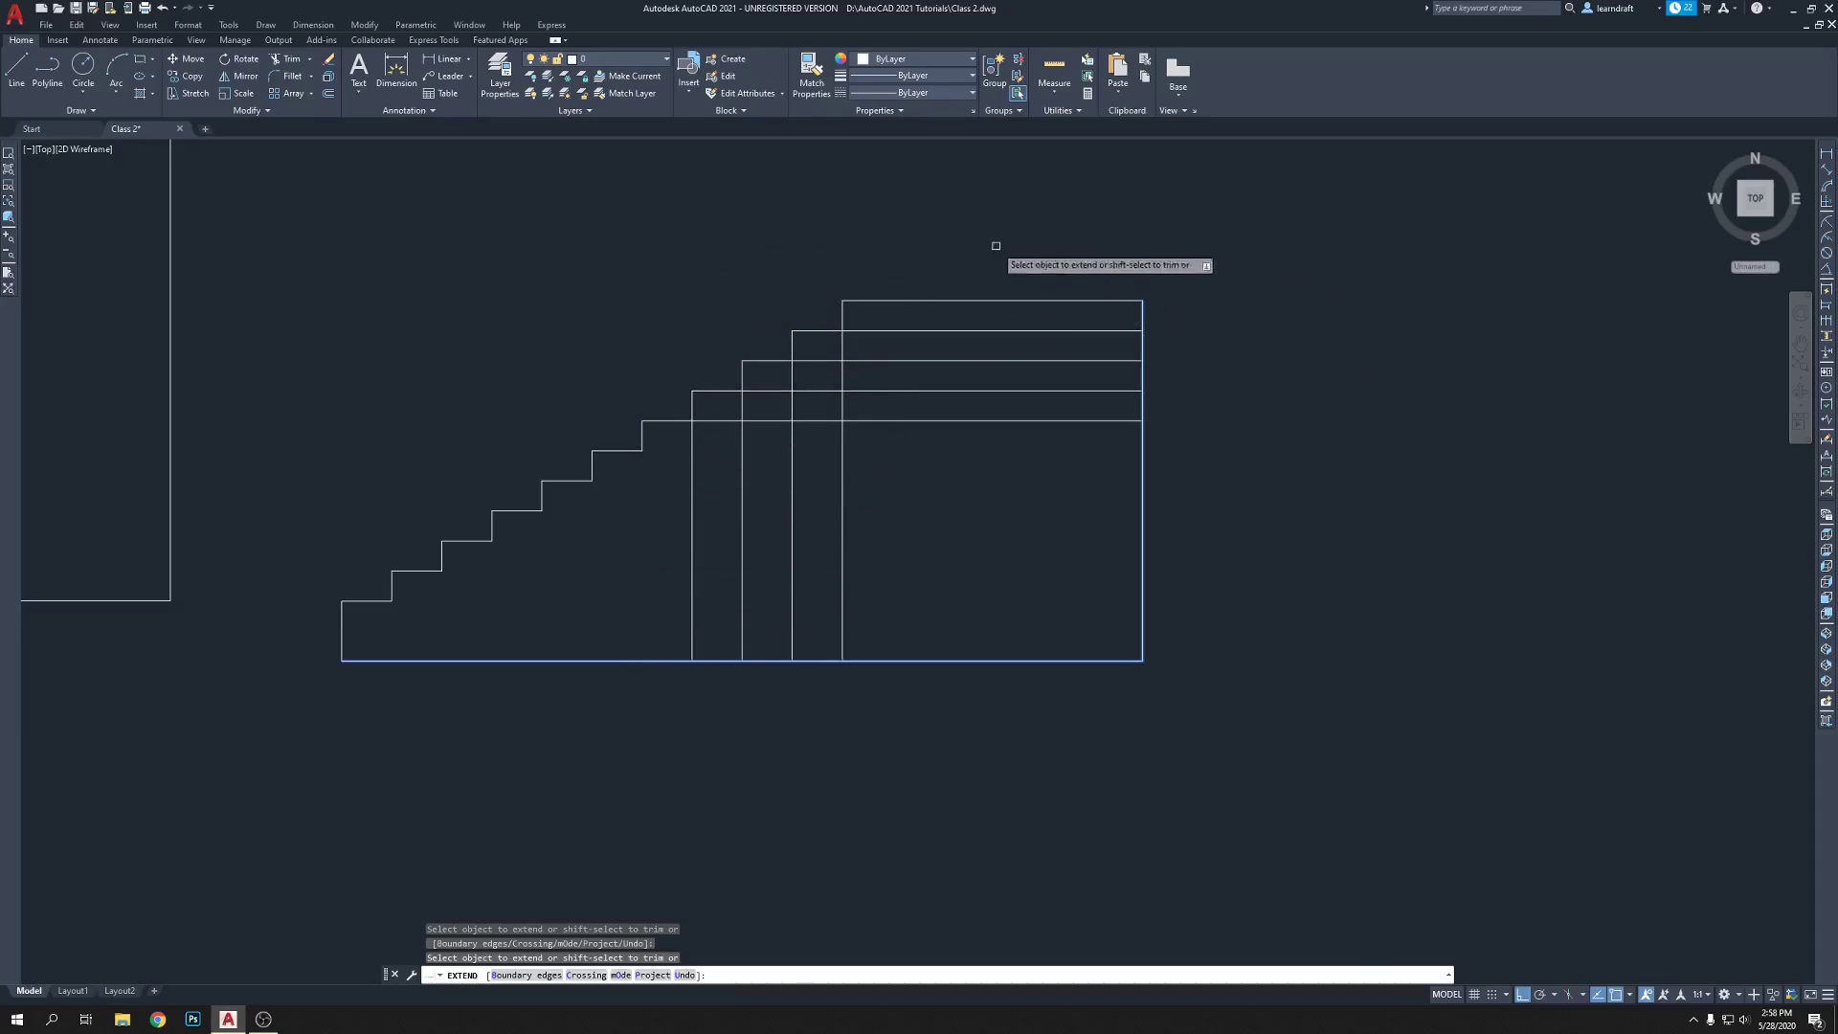
# - Extend the next three risers down the staircase to the base line and their adjoining treads to the right vertical line
pyautogui.click(641, 426)
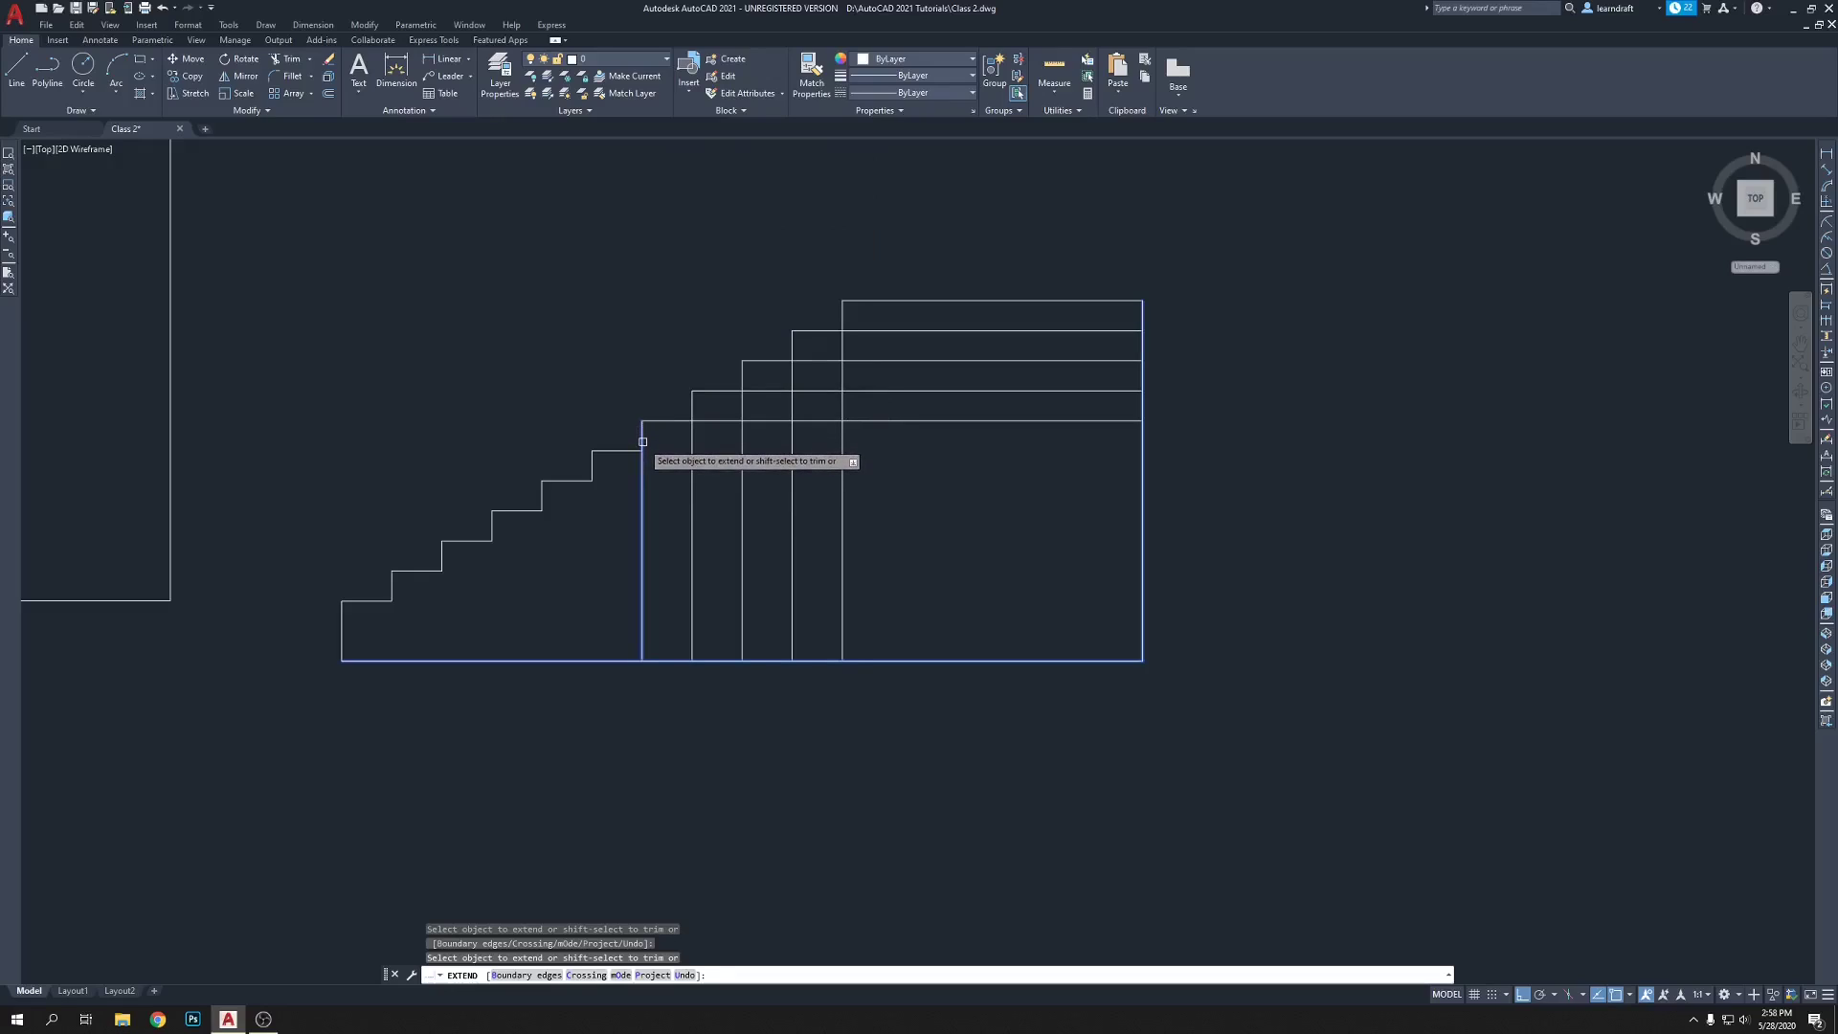
pyautogui.click(642, 442)
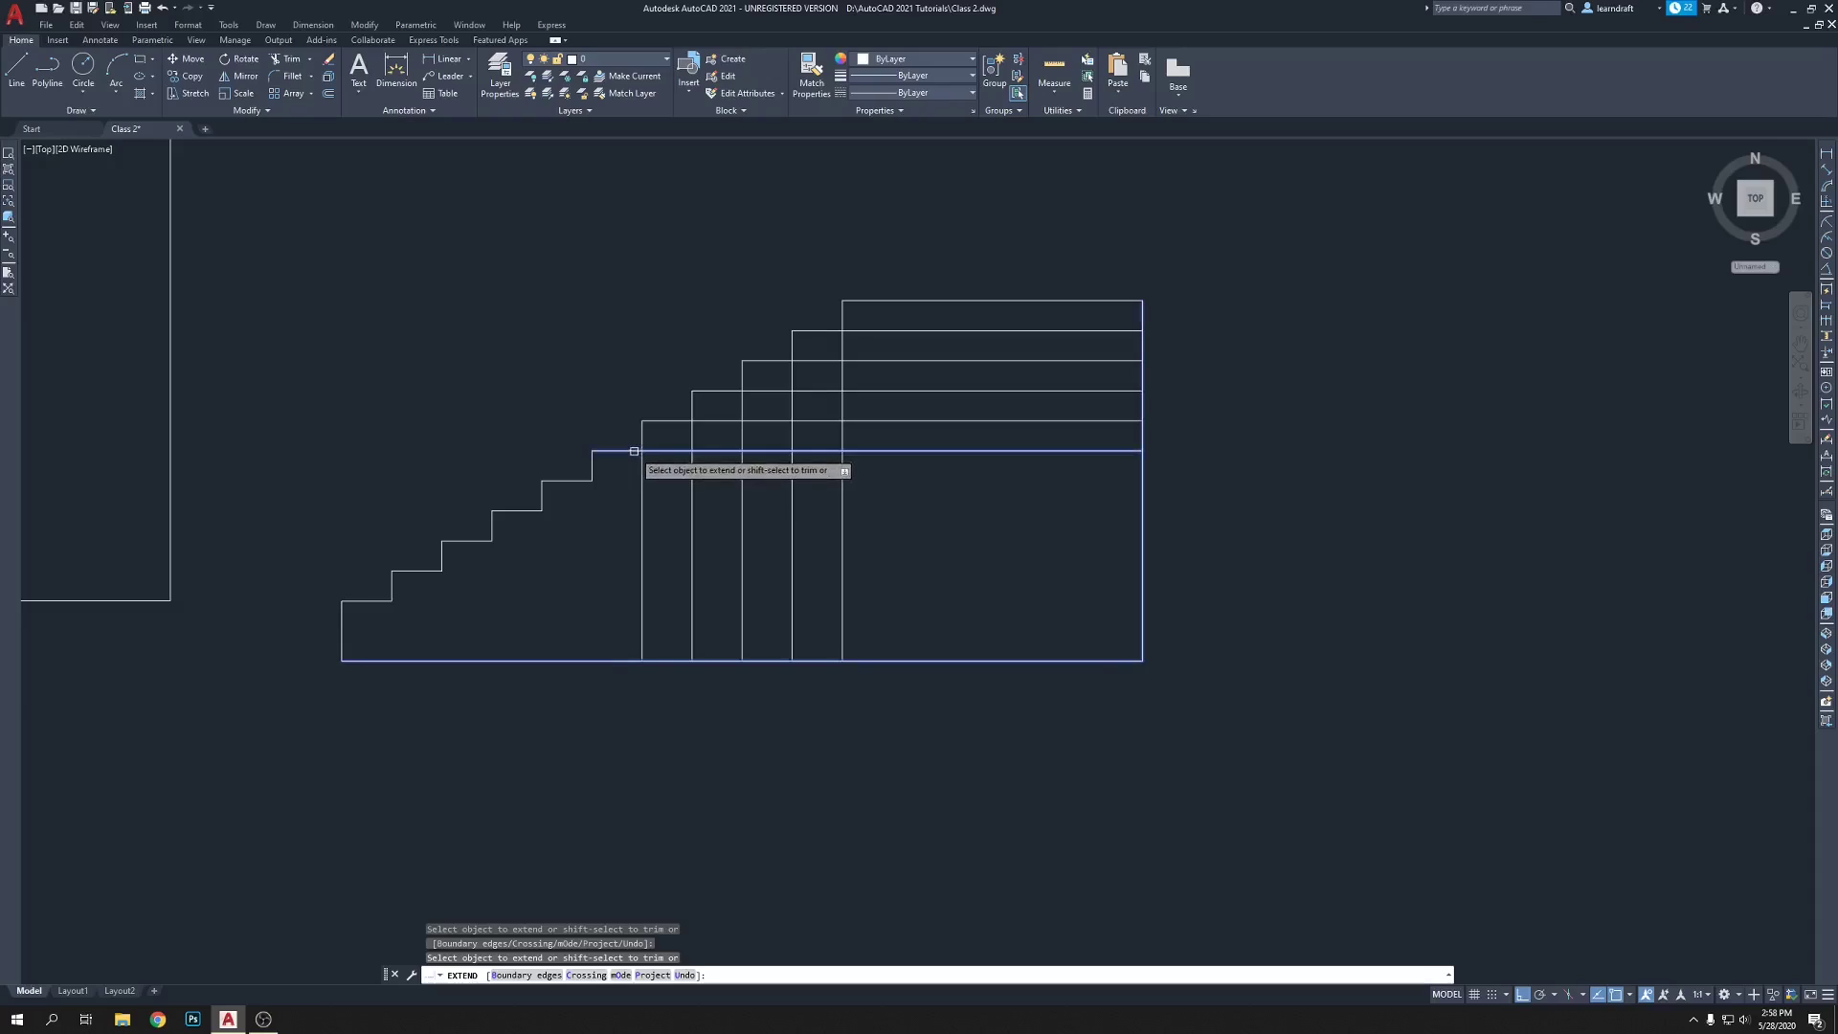
pyautogui.click(616, 451)
pyautogui.click(592, 465)
pyautogui.click(567, 480)
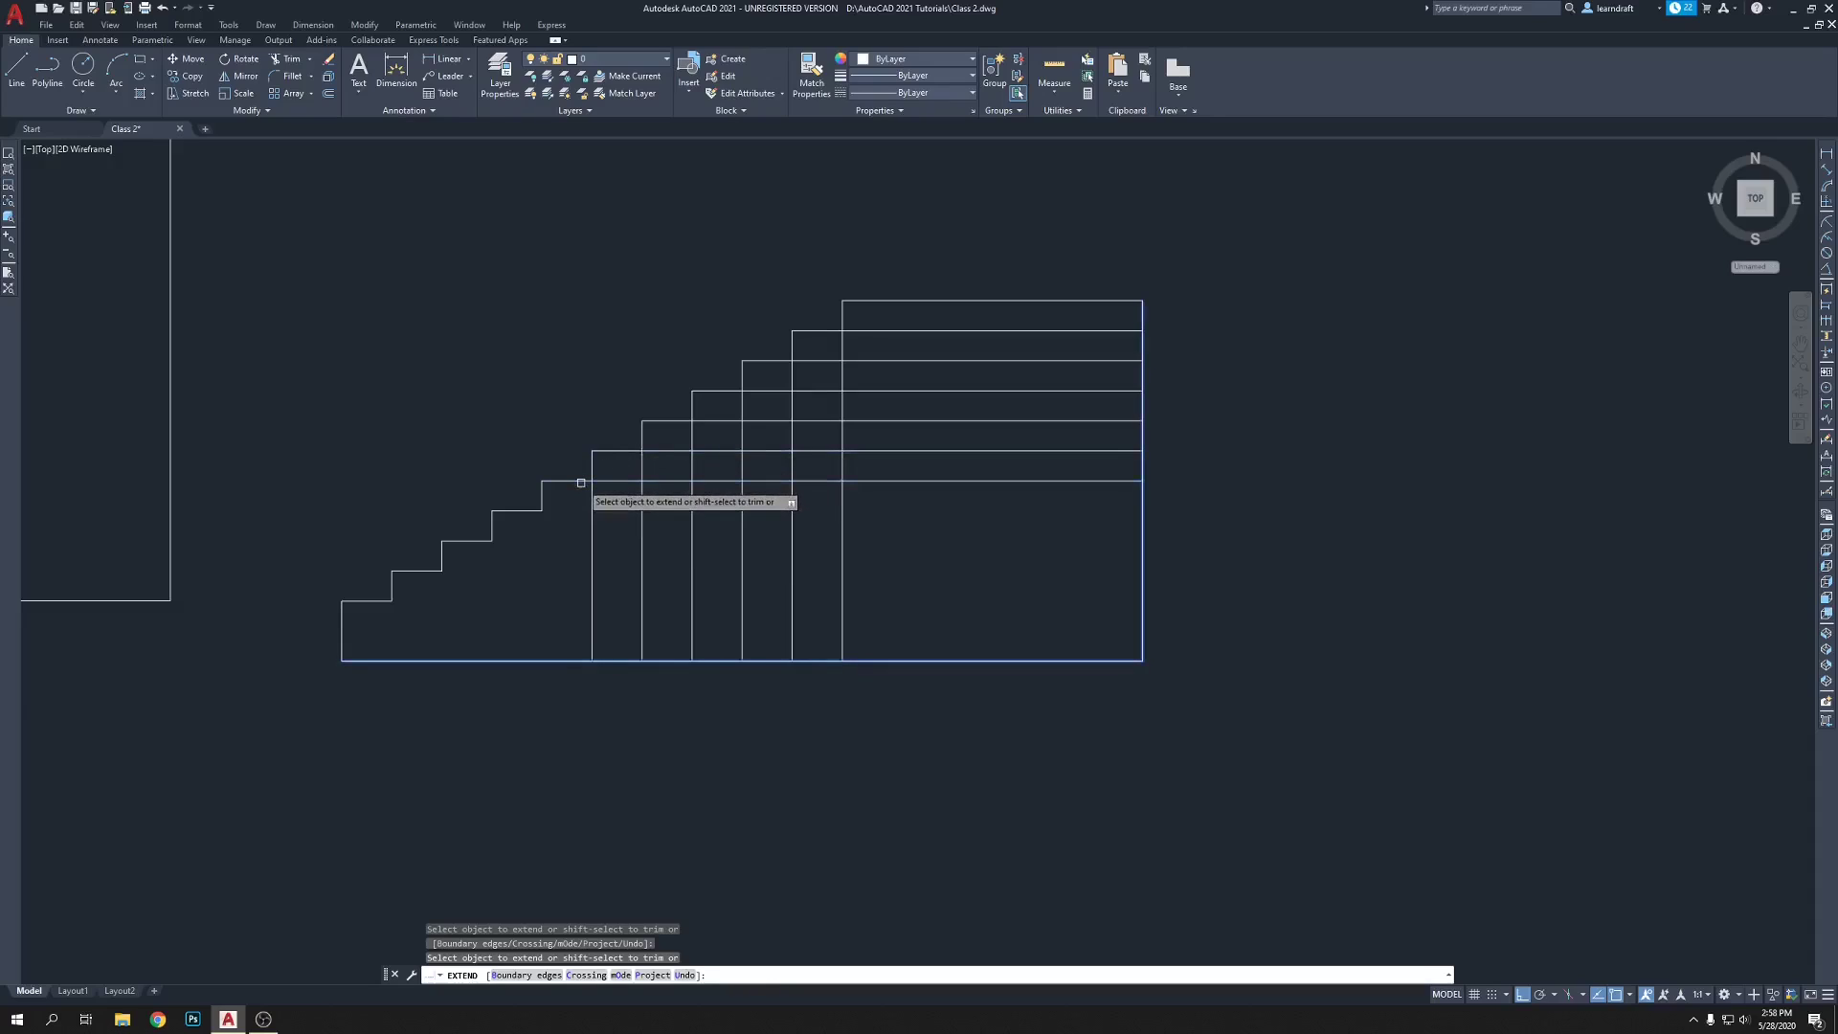
pyautogui.click(542, 499)
pyautogui.click(522, 512)
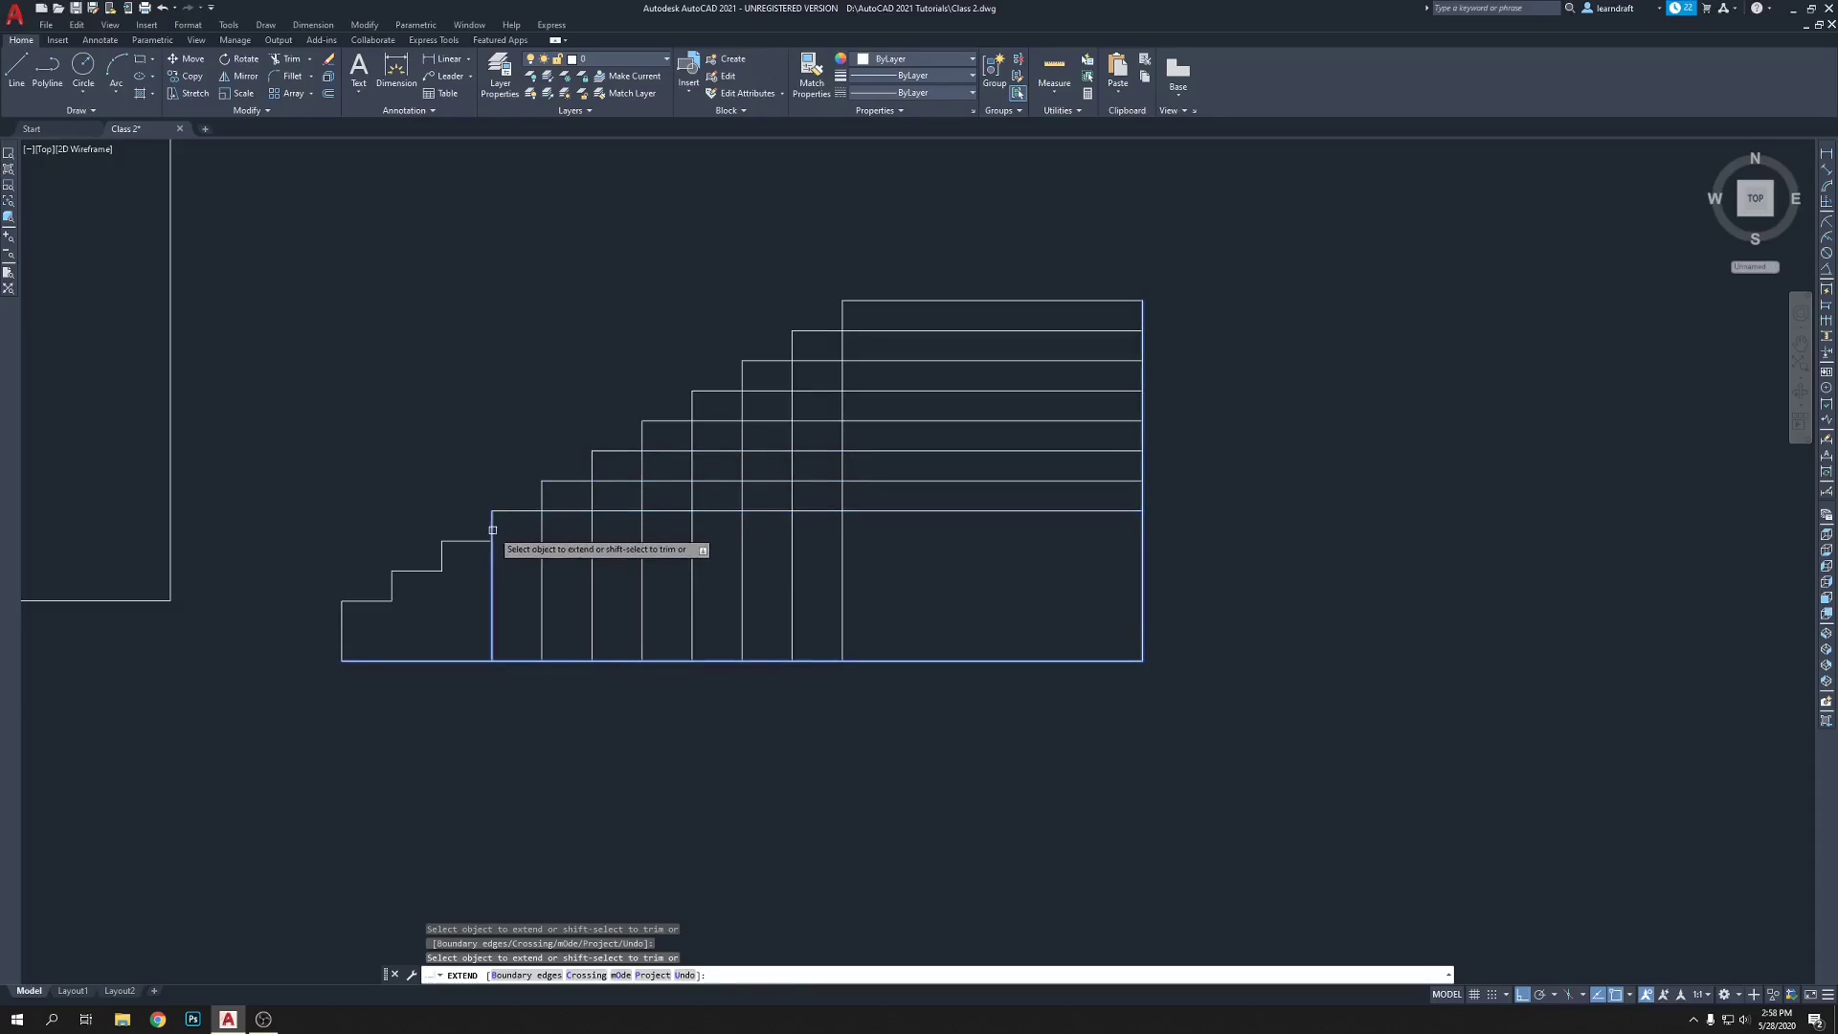
# - Extend the three lowest remaining risers to the base line and the last three treads to the right vertical line, then end Extend
pyautogui.click(492, 526)
pyautogui.click(479, 540)
pyautogui.click(442, 557)
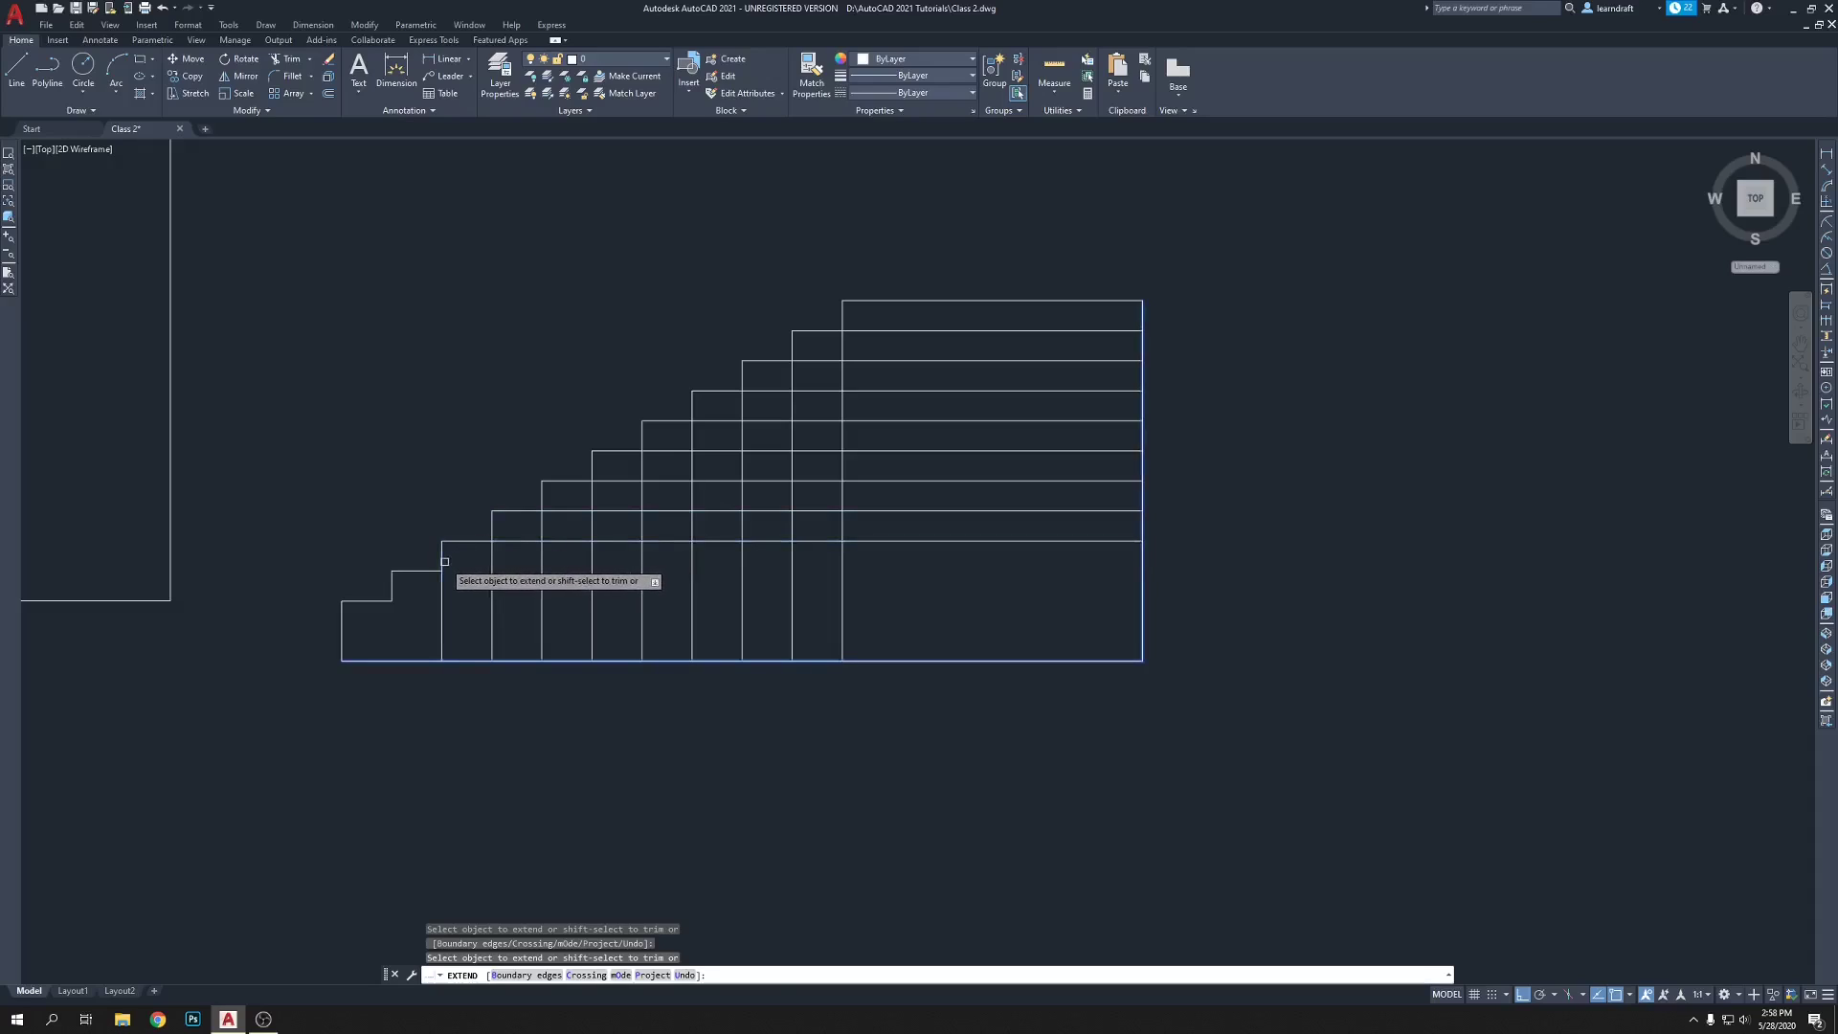
pyautogui.click(429, 571)
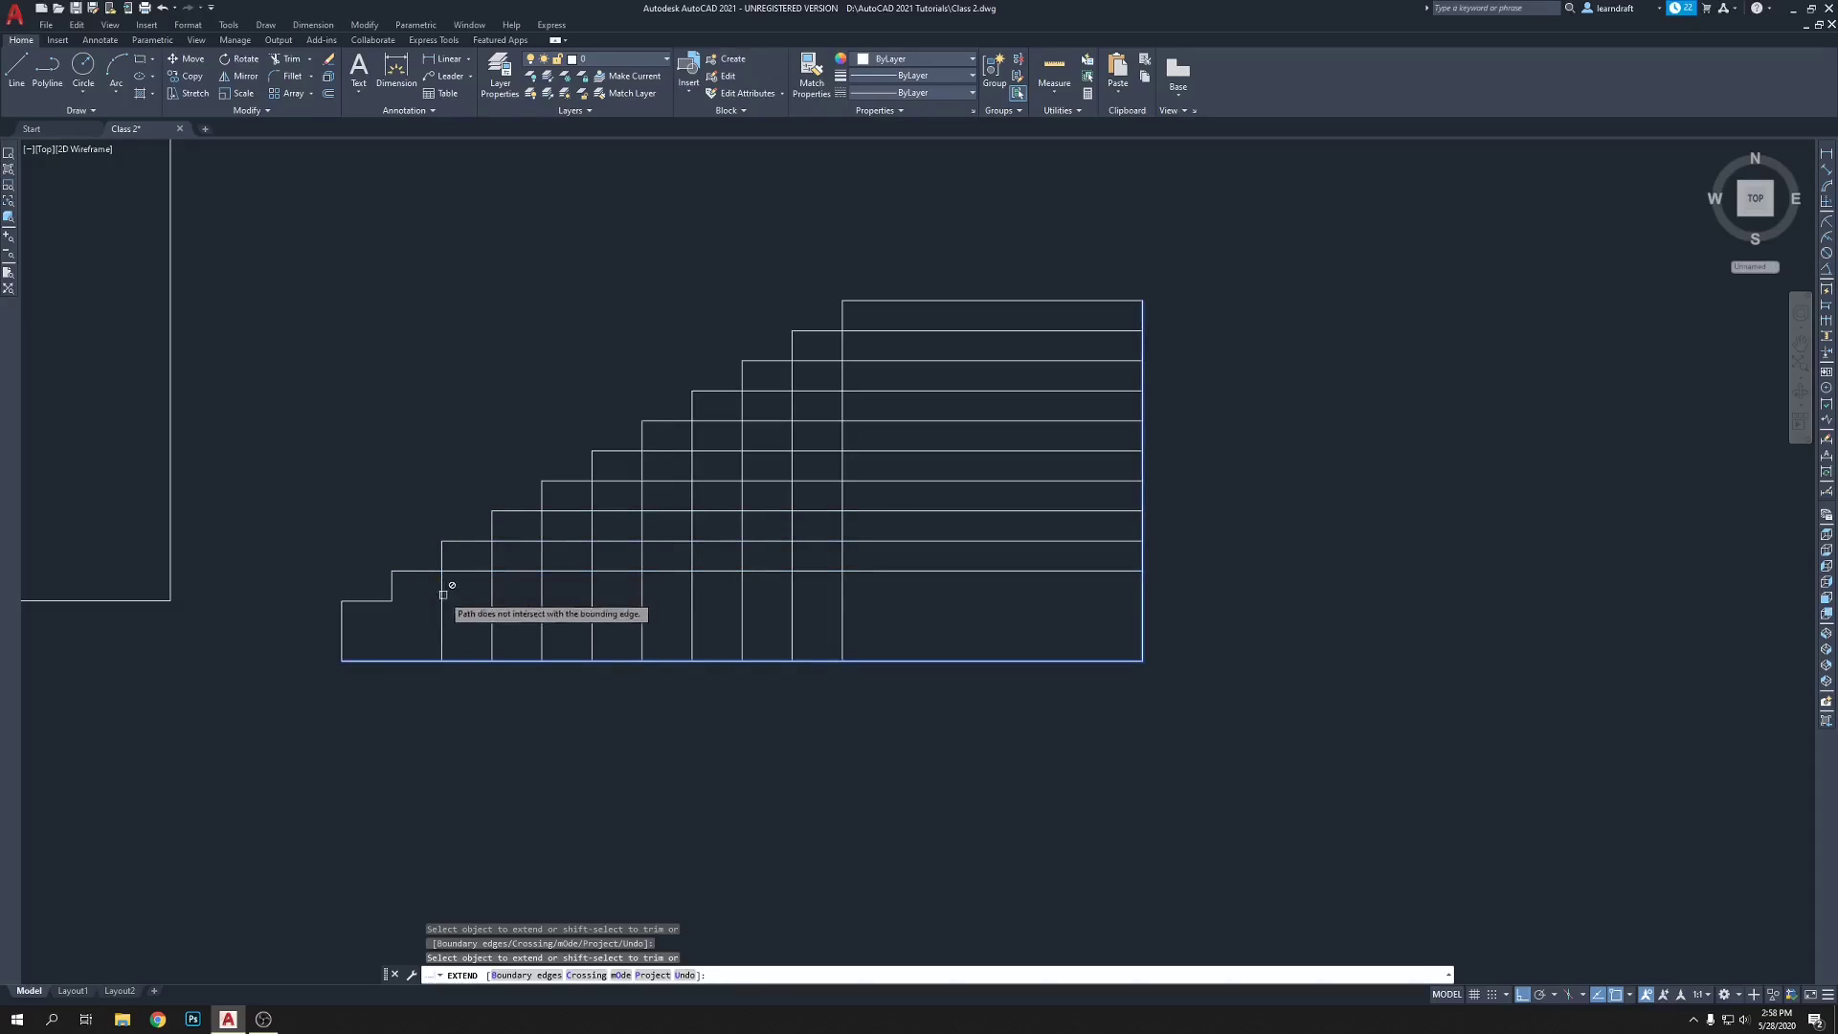
pyautogui.click(390, 588)
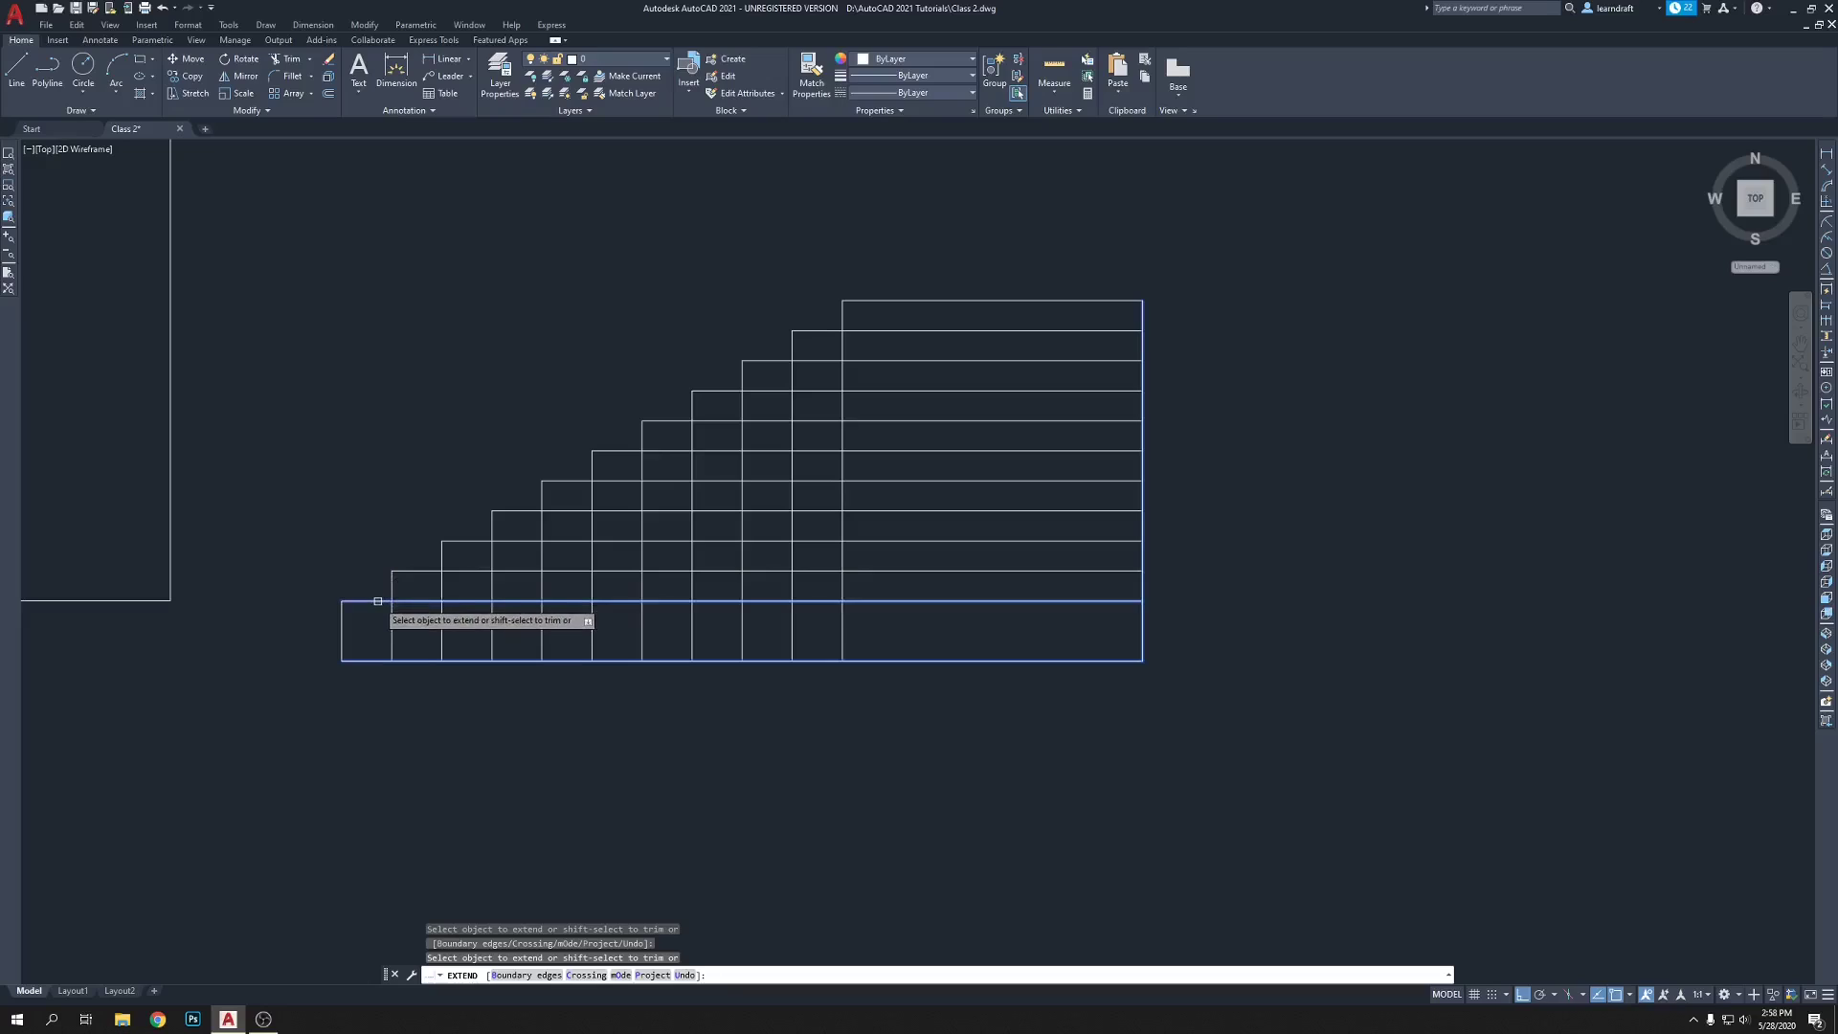
pyautogui.click(378, 601)
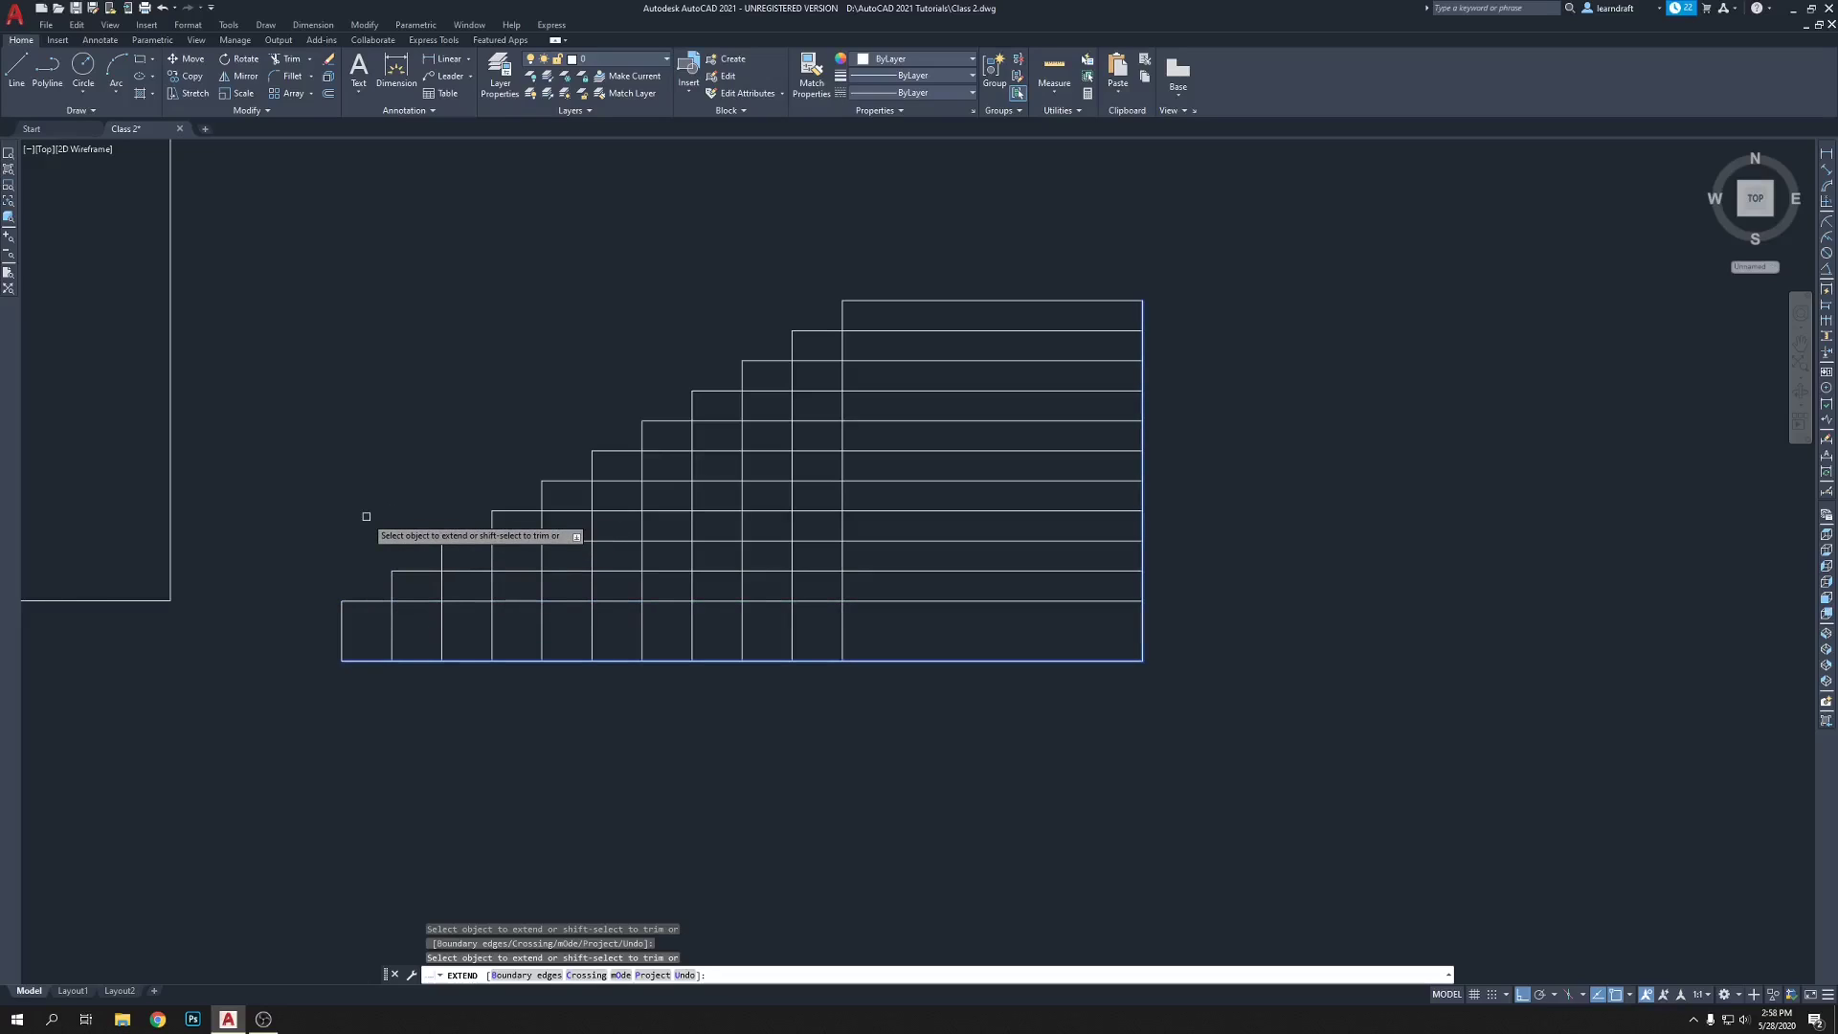
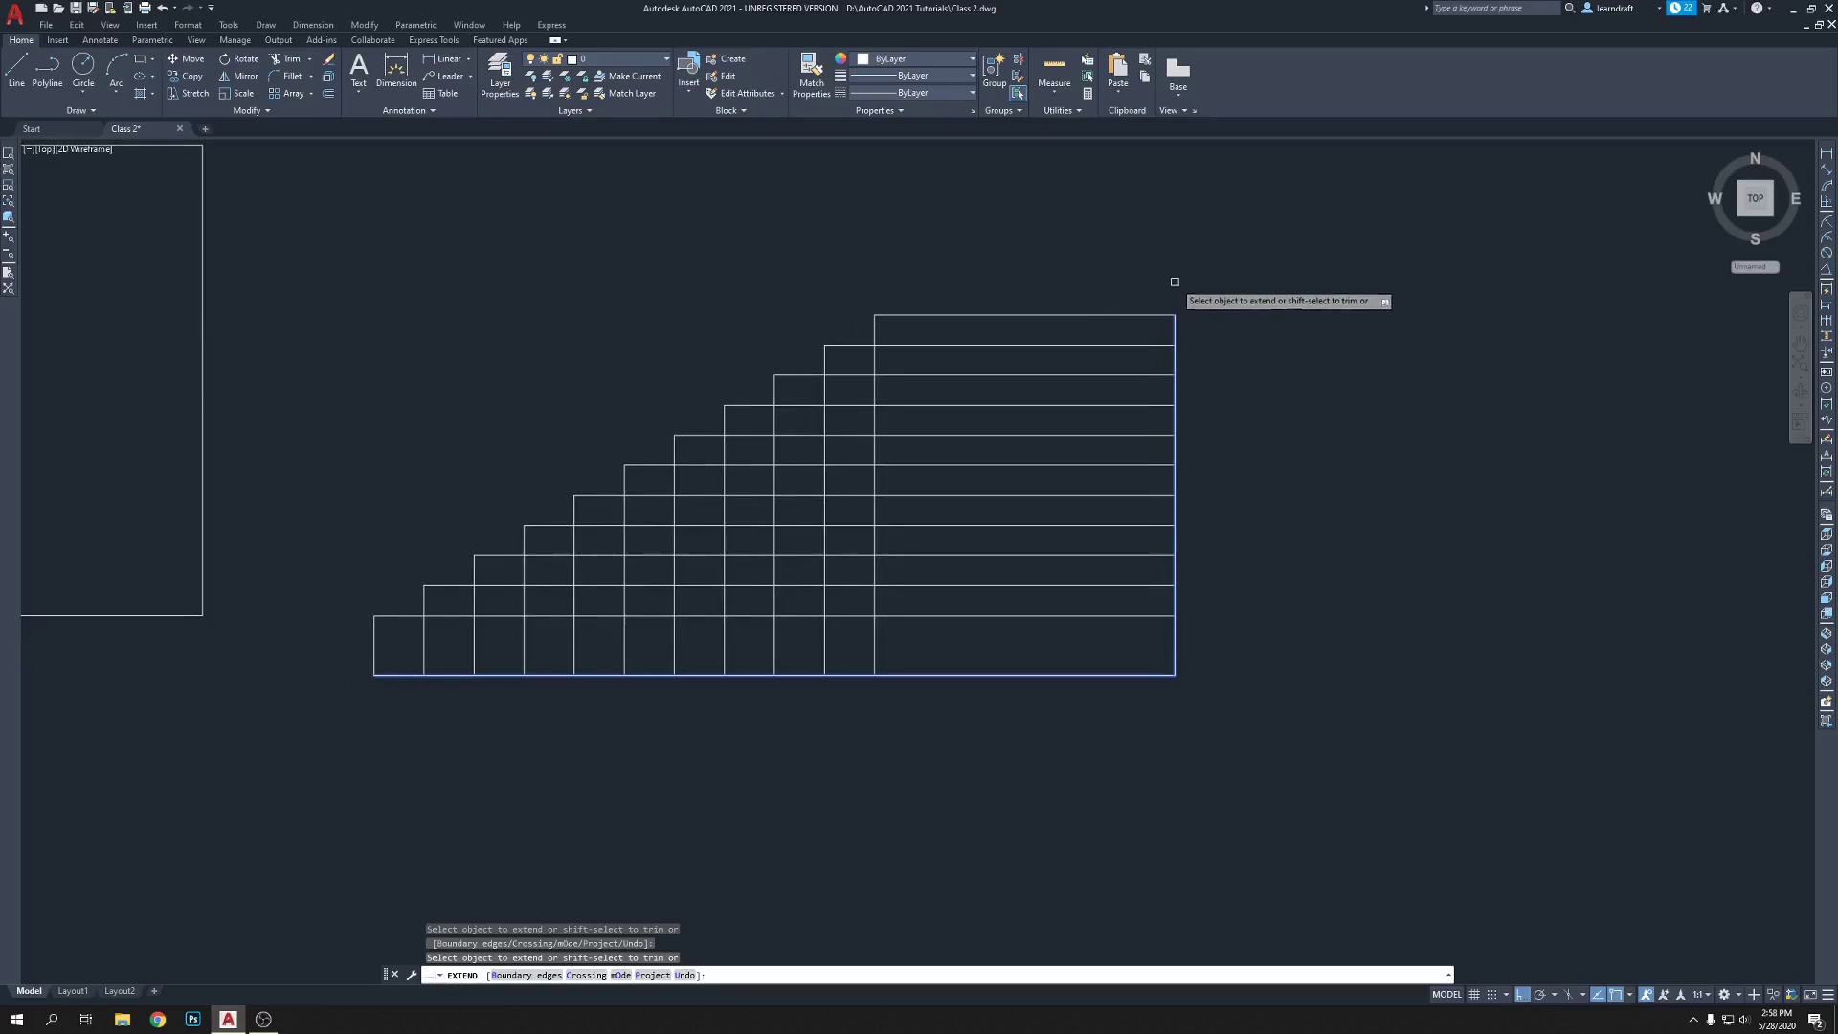
pyautogui.moveTo(1174, 281); pyautogui.dragTo(1153, 296, button='middle')
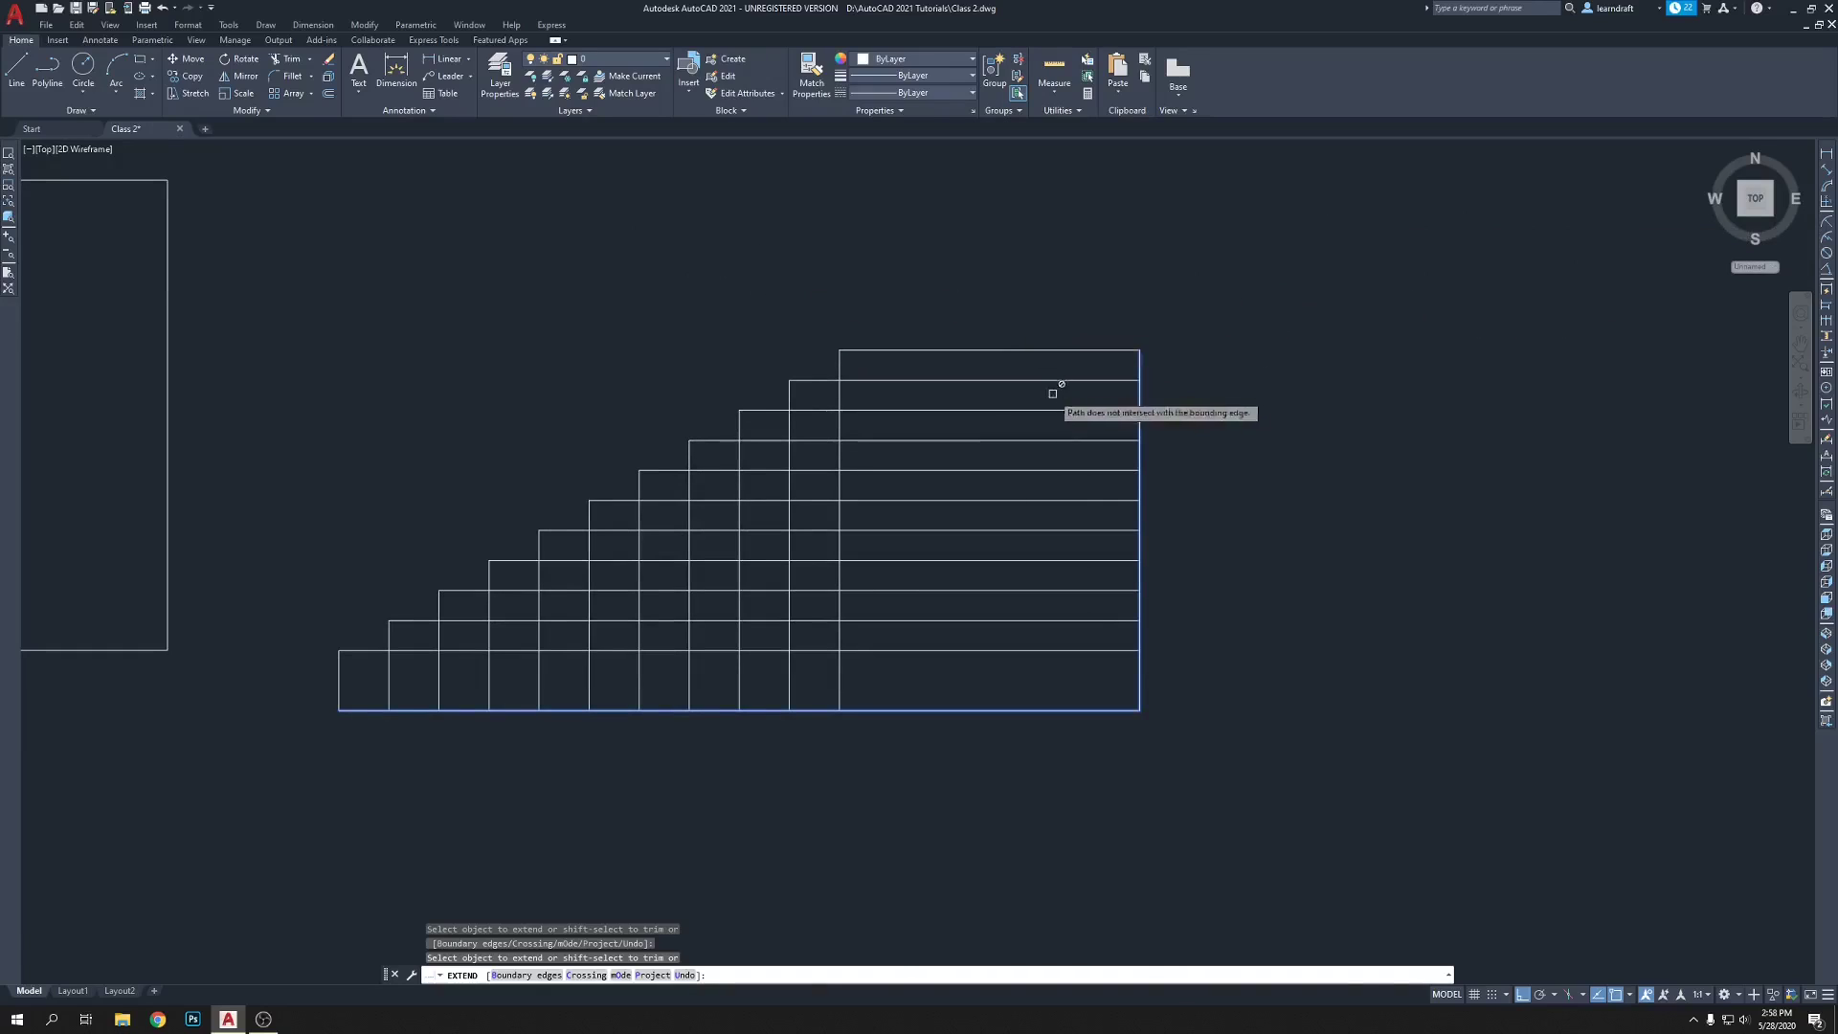
pyautogui.moveTo(1056, 383)
pyautogui.mouseDown(button='middle')
pyautogui.moveTo(1079, 249)
pyautogui.moveTo(1318, 265)
pyautogui.moveTo(1284, 300)
pyautogui.mouseUp(button='middle')
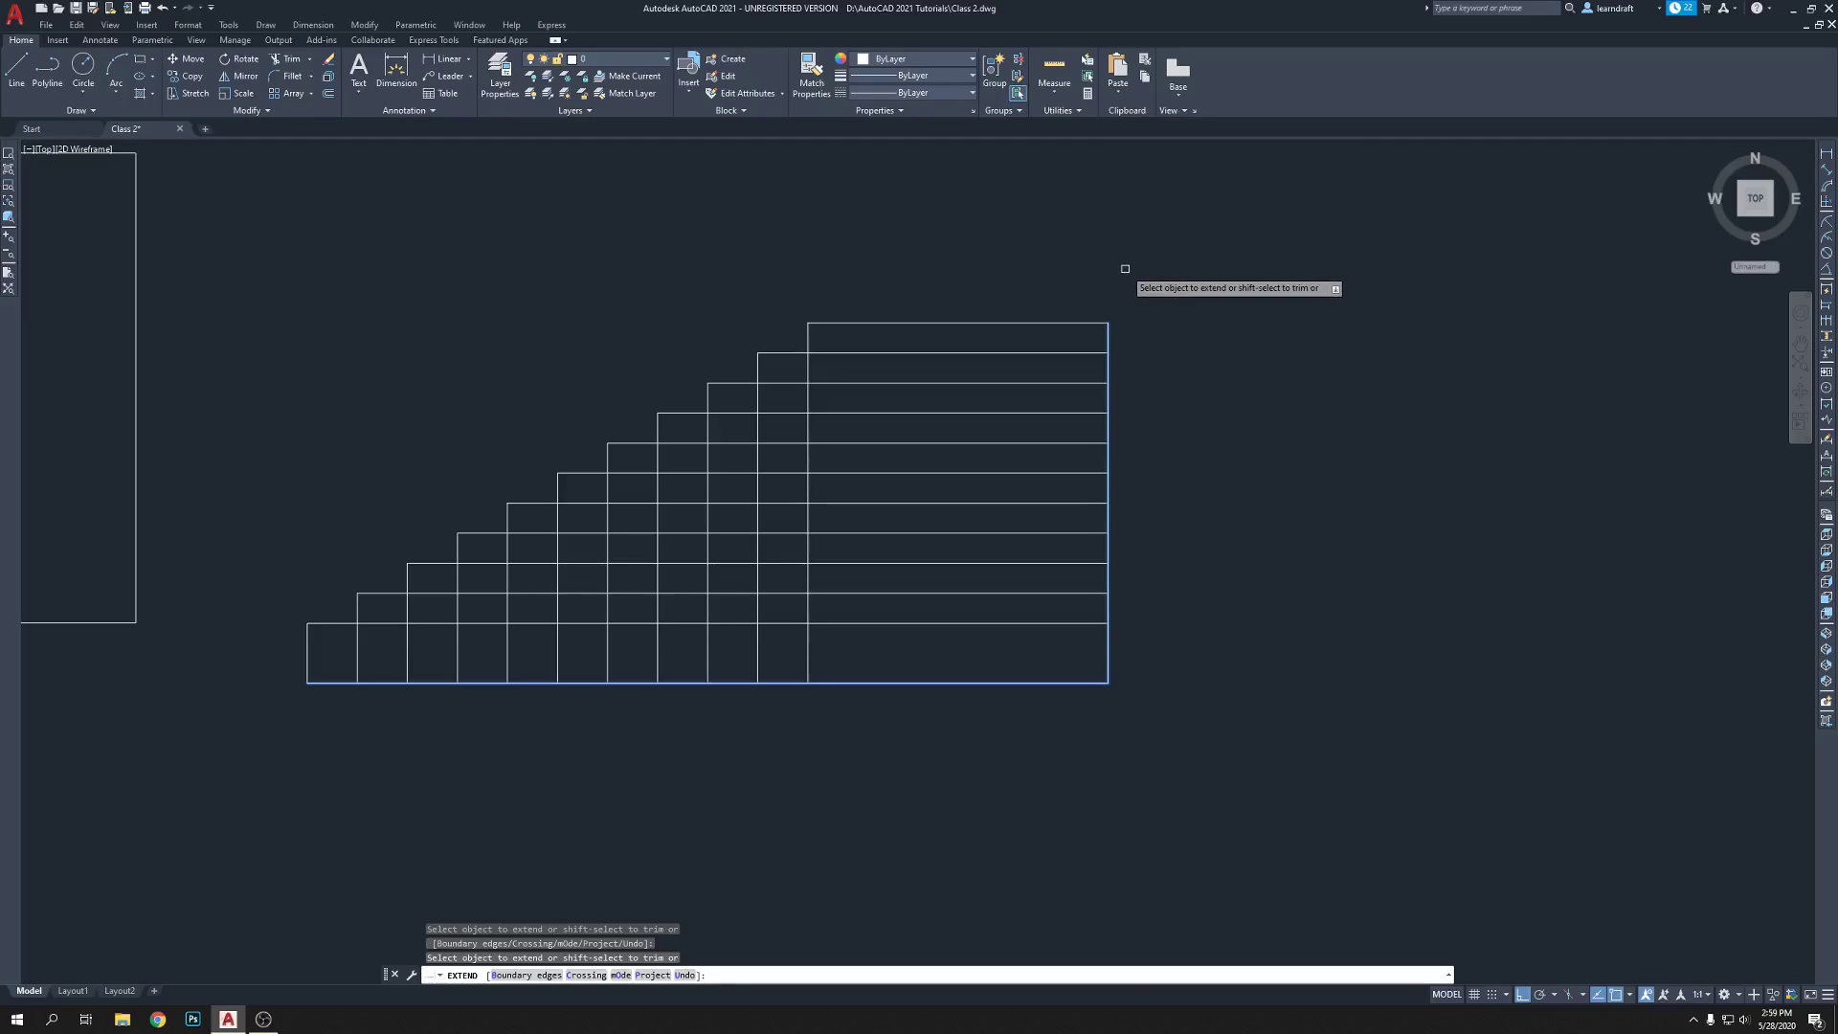
pyautogui.press('Escape')
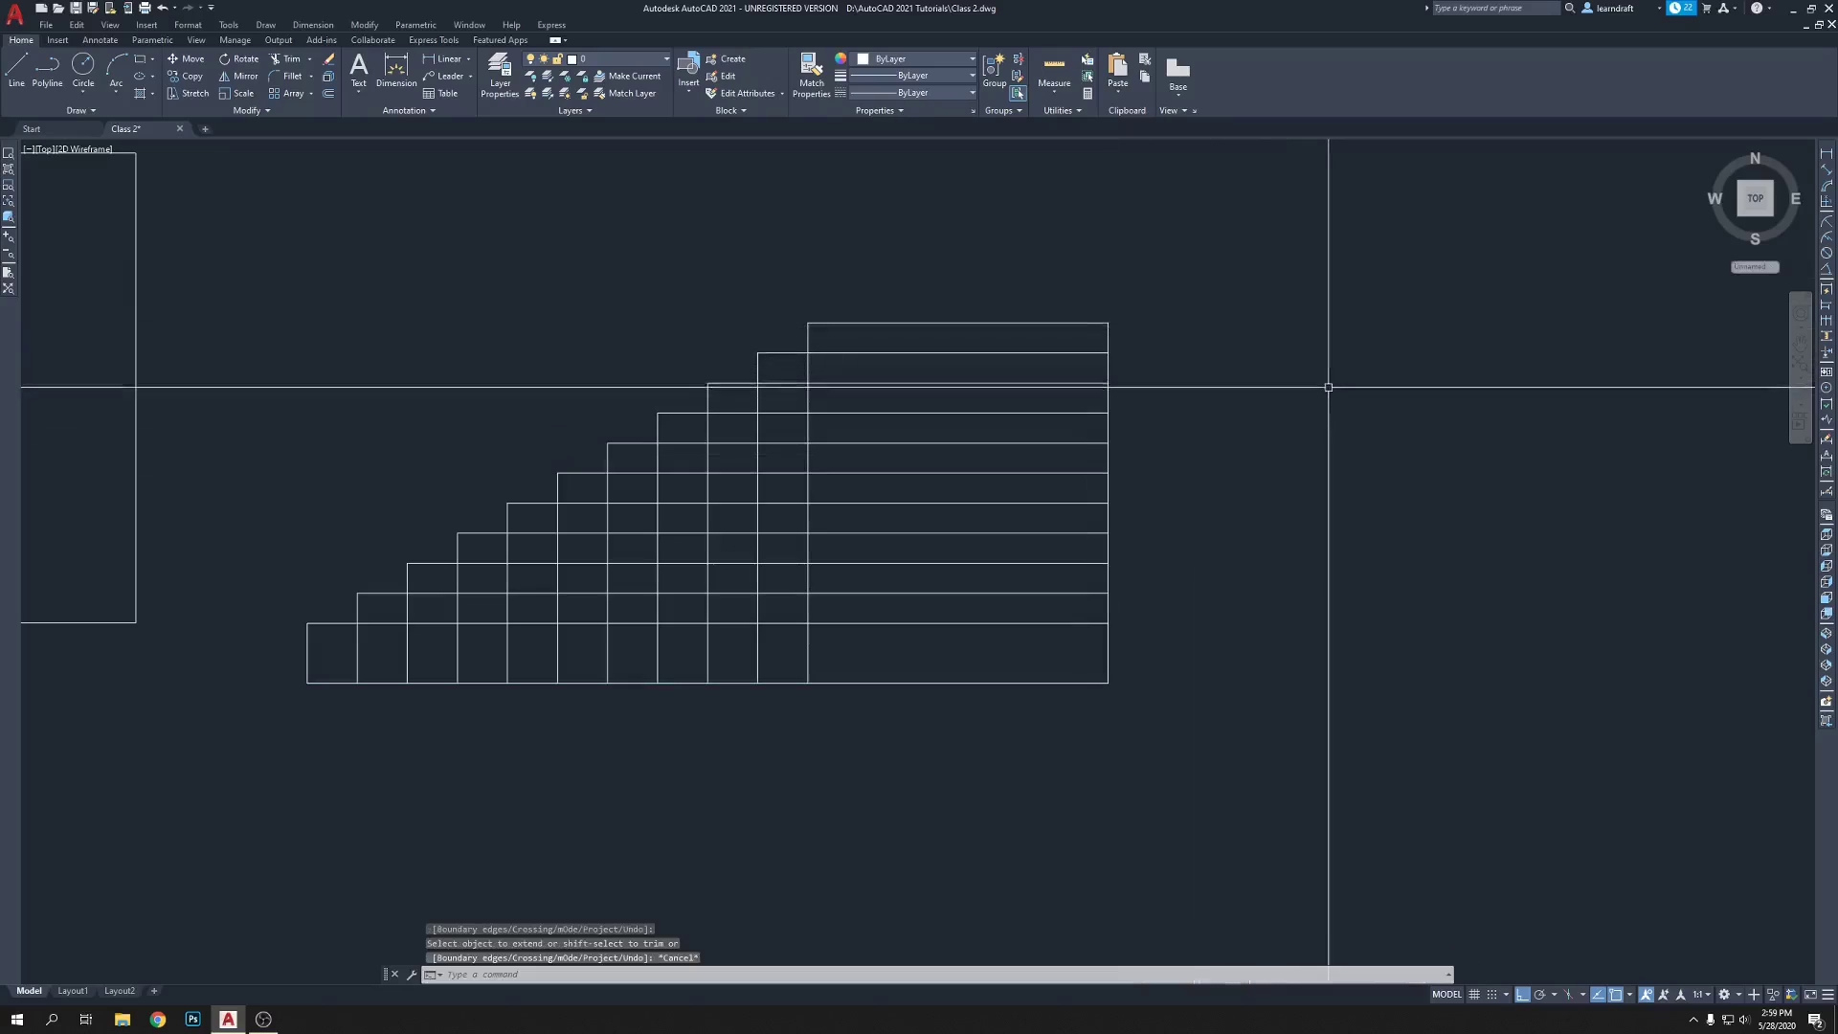
pyautogui.moveTo(1325, 389)
pyautogui.mouseDown(button='middle')
pyautogui.moveTo(1247, 382)
pyautogui.moveTo(1252, 272)
pyautogui.mouseUp(button='middle')
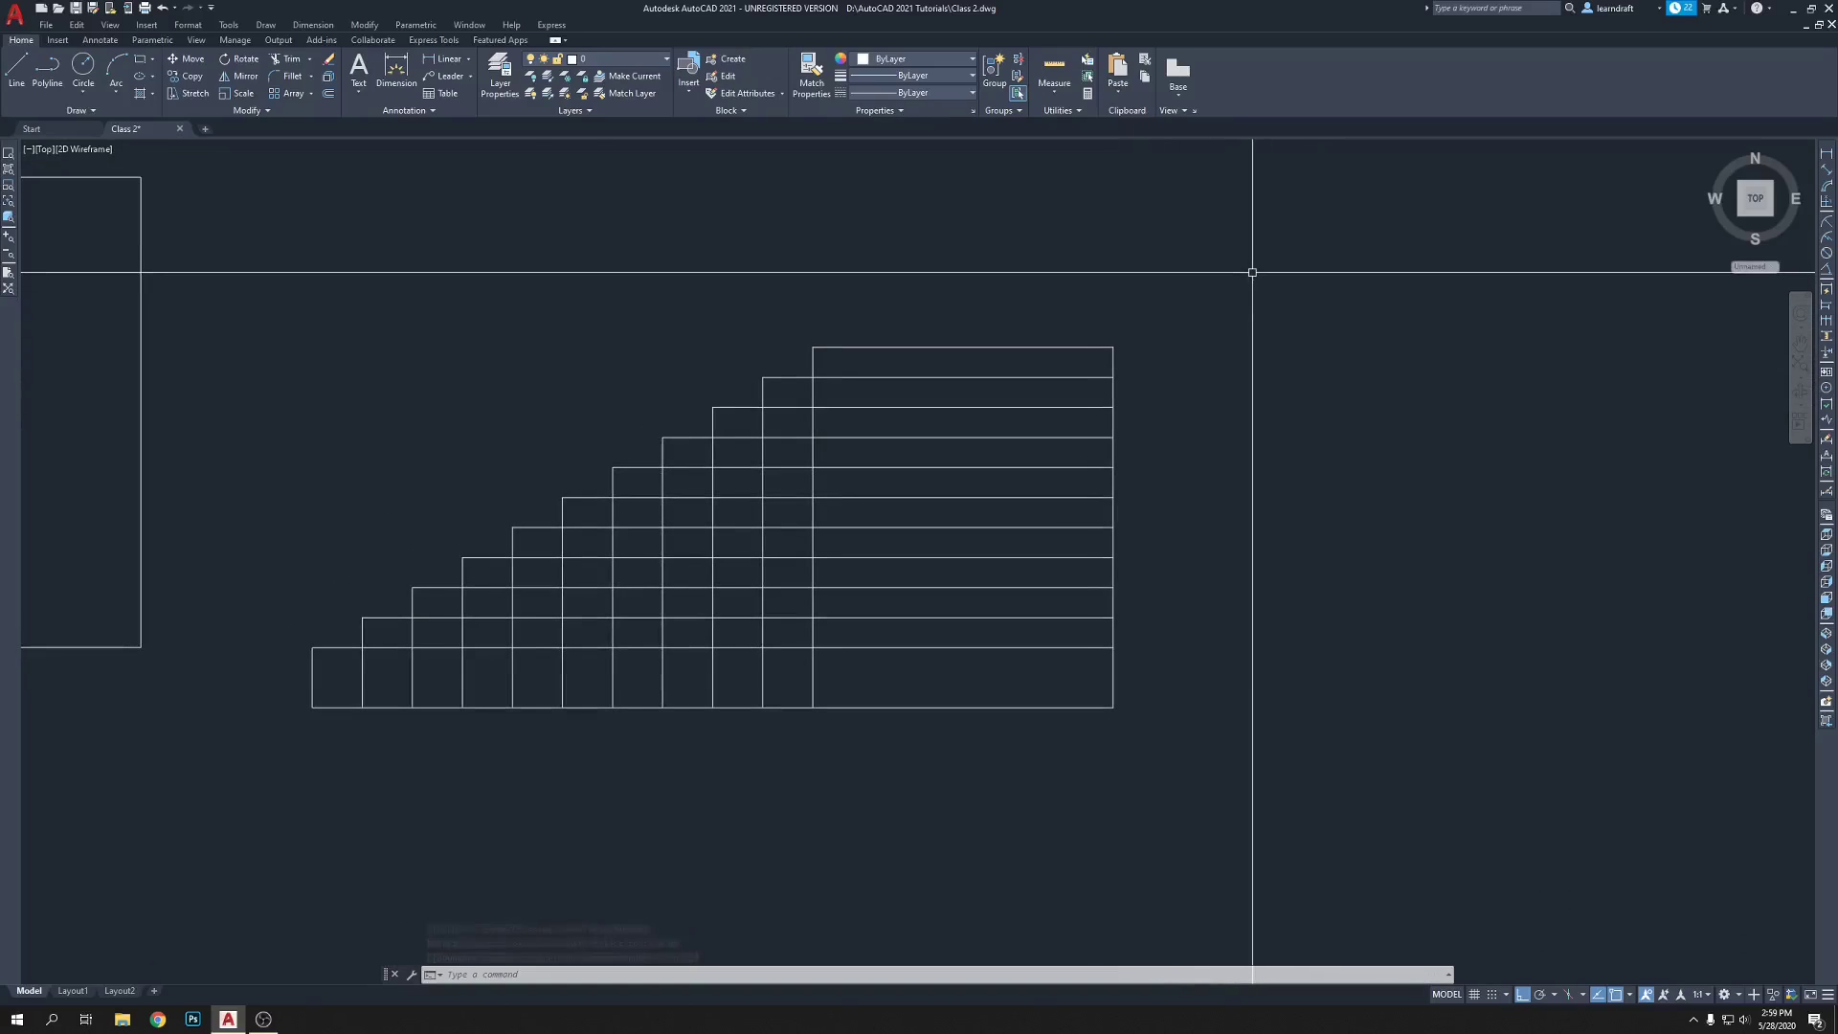
pyautogui.scroll(-6, 1251, 273)
pyautogui.moveTo(1103, 273); pyautogui.dragTo(1132, 463, button='middle')
pyautogui.scroll(2, 951, 328)
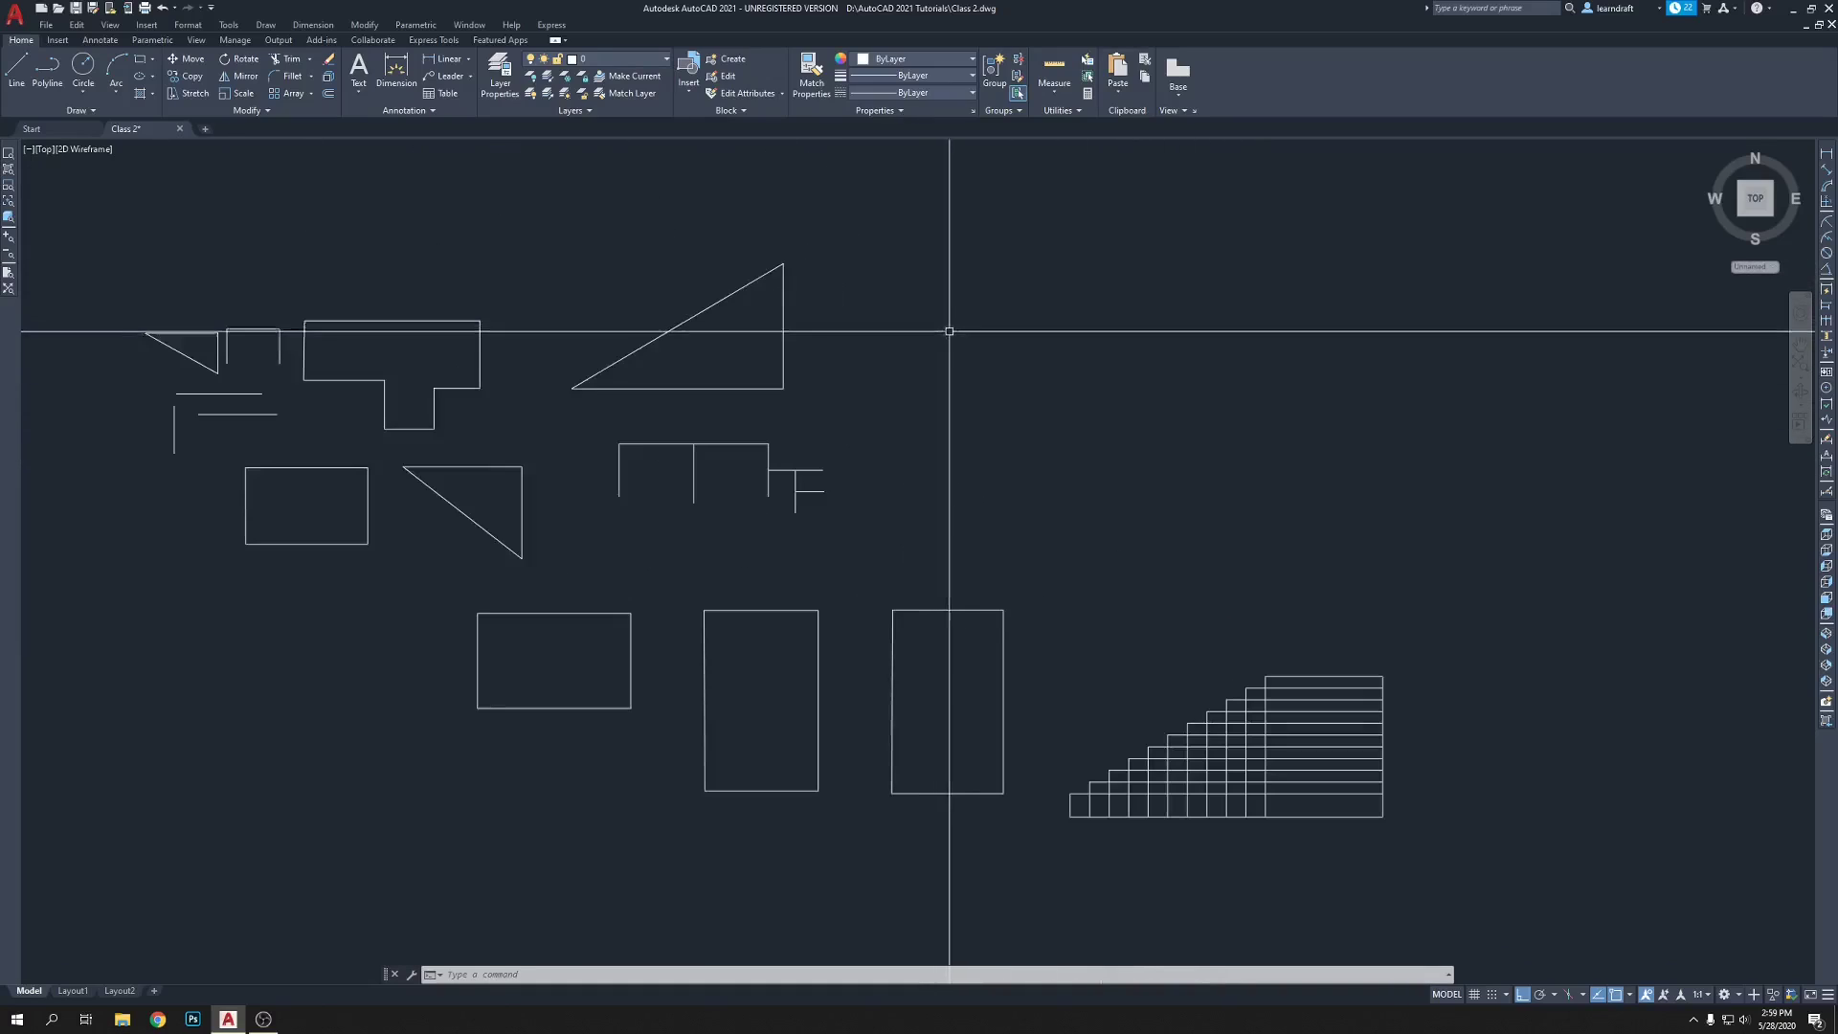
pyautogui.moveTo(951, 328); pyautogui.dragTo(1025, 295, button='middle')
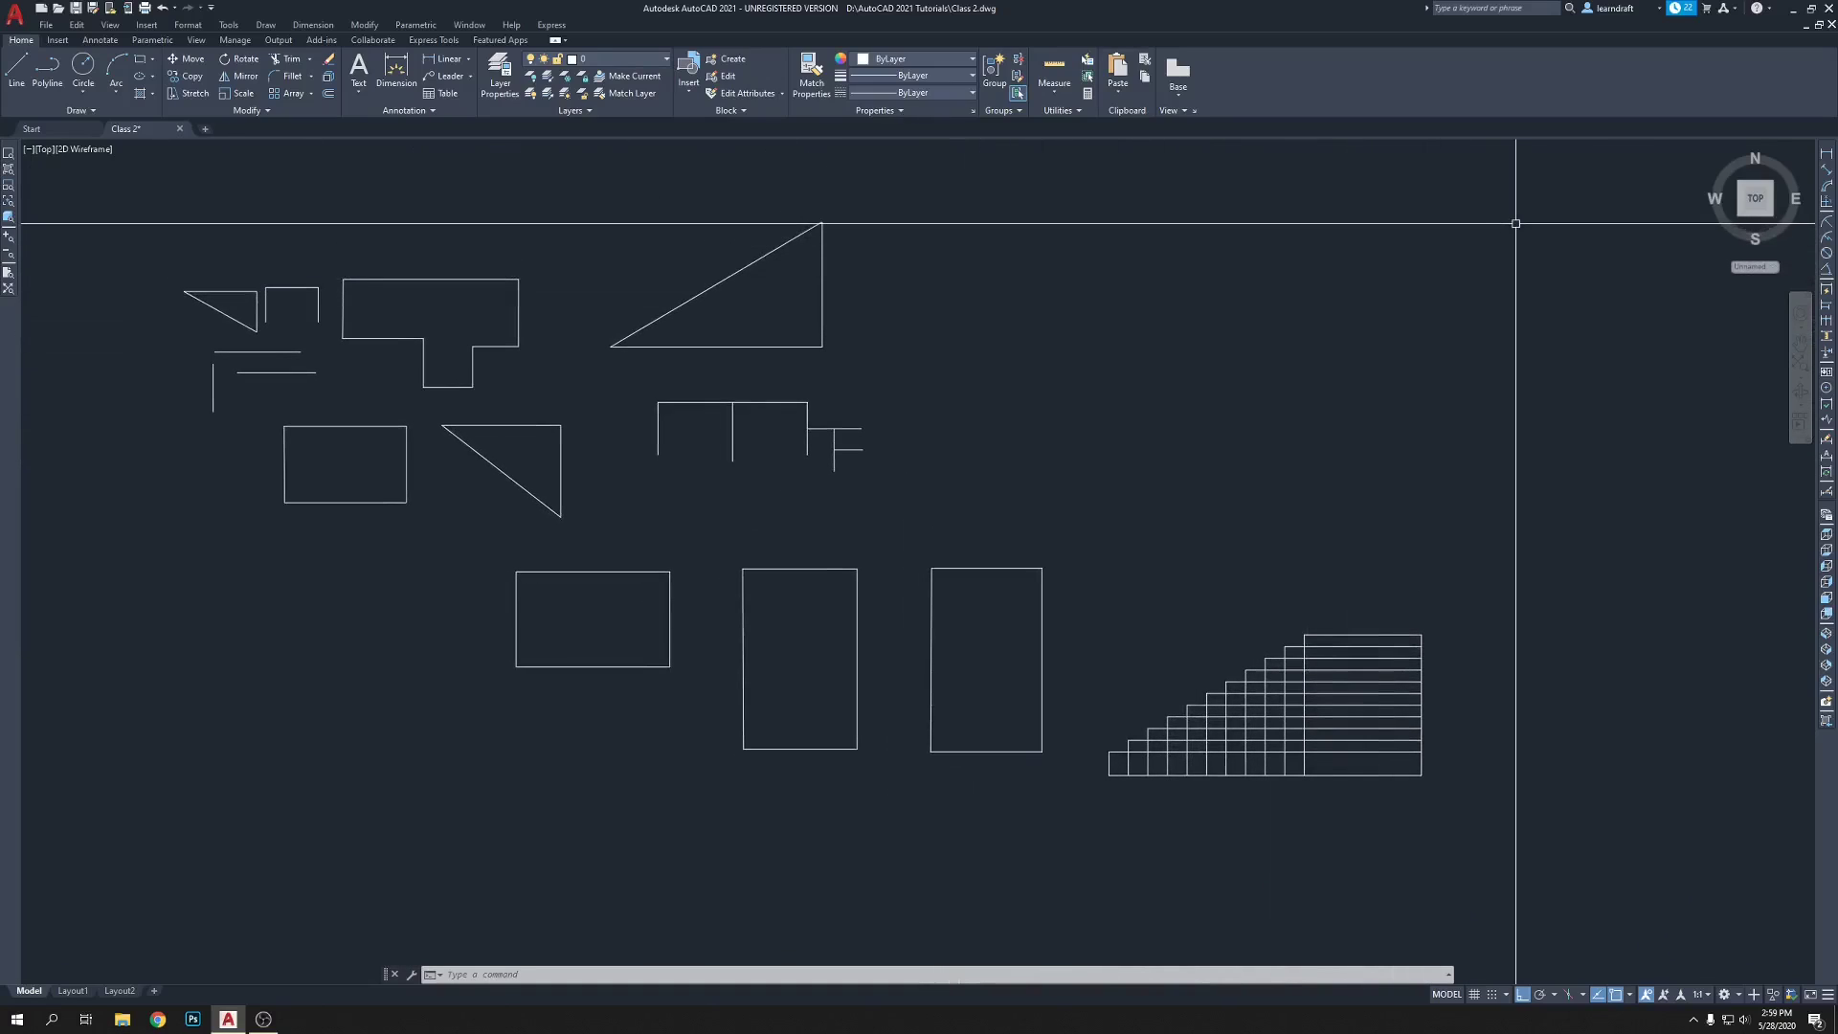
pyautogui.moveTo(1515, 223)
pyautogui.mouseDown(button='middle')
pyautogui.moveTo(1529, 249)
pyautogui.moveTo(1535, 236)
pyautogui.mouseUp(button='middle')
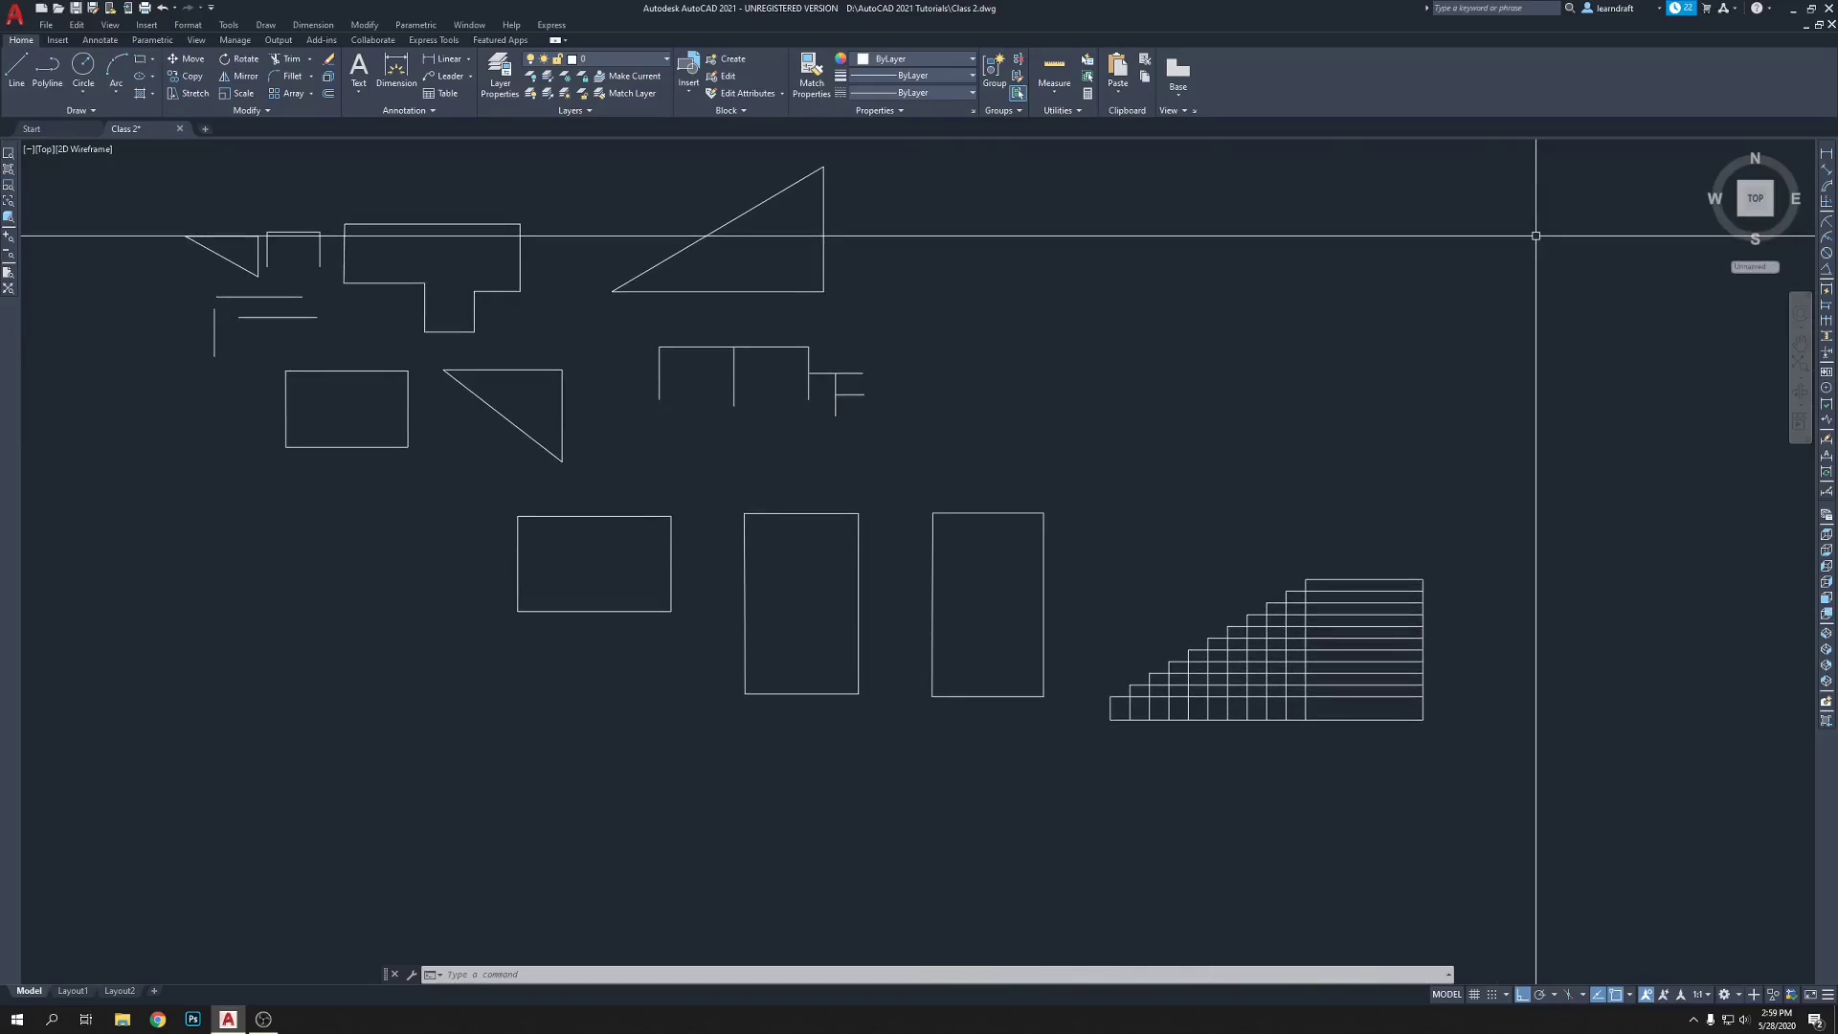
pyautogui.moveTo(1366, 176)
pyautogui.mouseDown(button='middle')
pyautogui.moveTo(1279, 332)
pyautogui.moveTo(1334, 378)
pyautogui.moveTo(855, 521)
pyautogui.moveTo(944, 427)
pyautogui.moveTo(1014, 440)
pyautogui.mouseUp(button='middle')
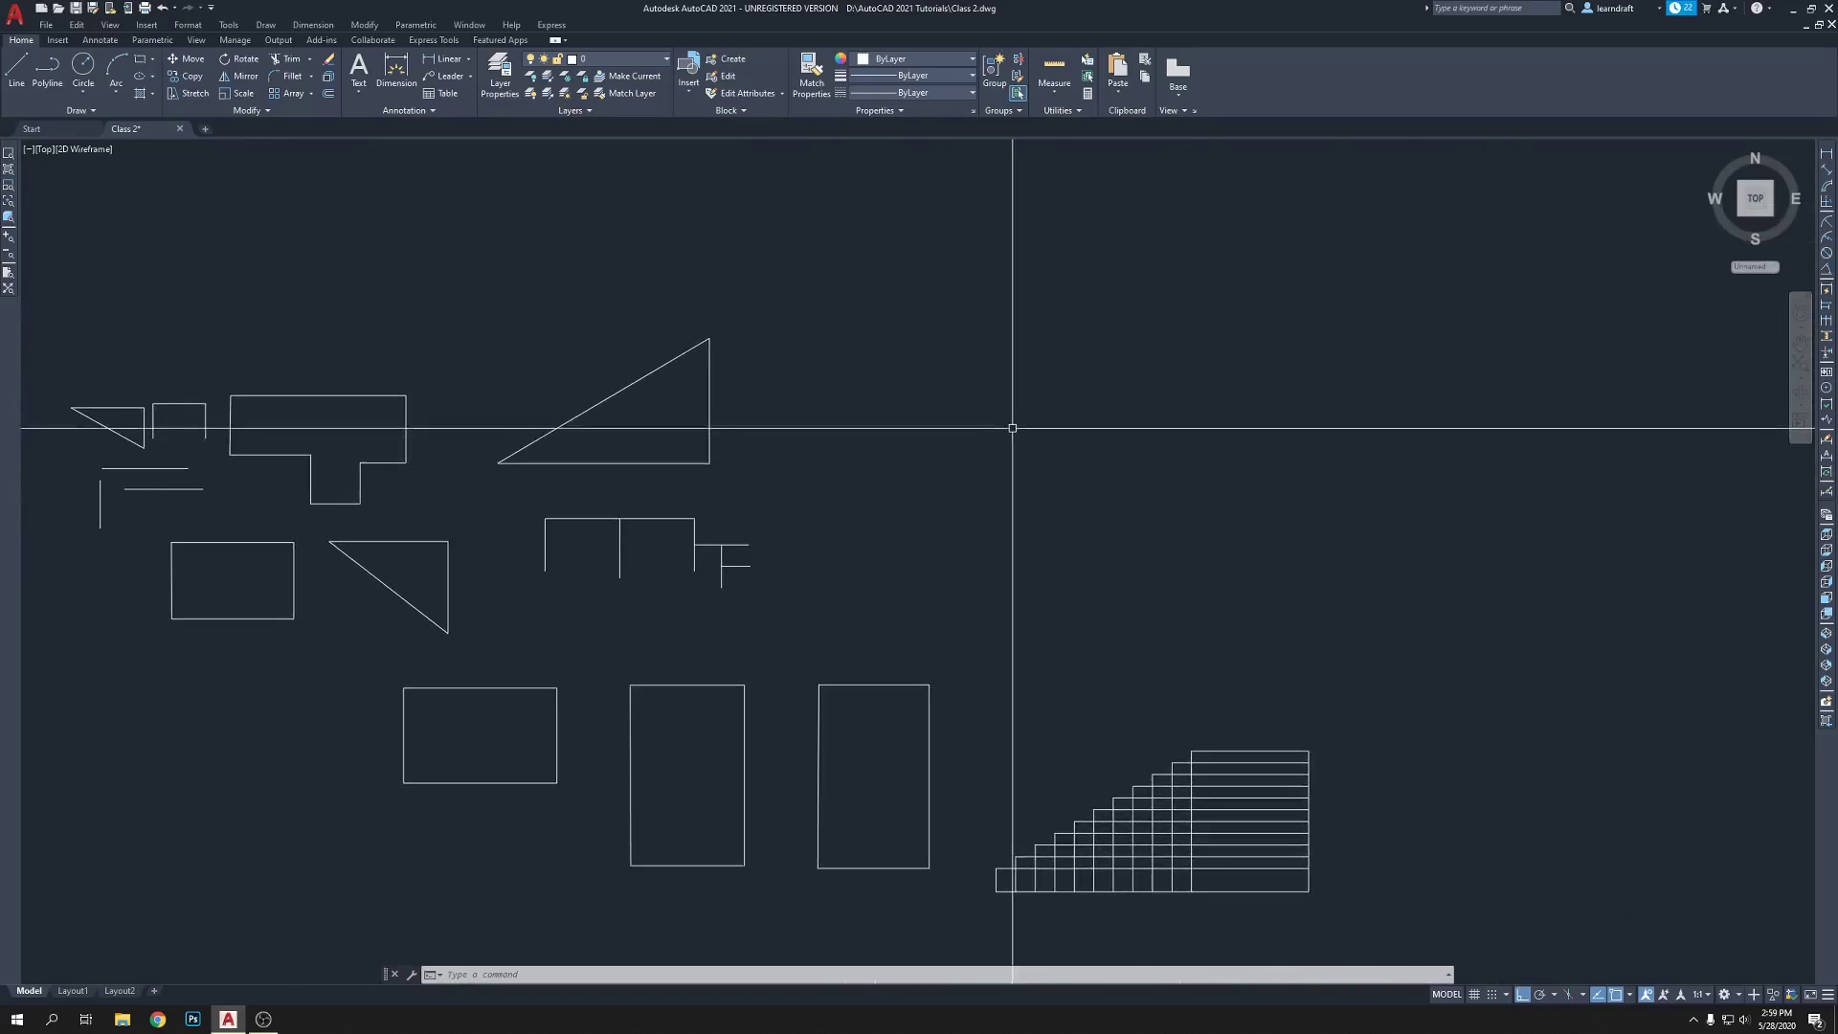
pyautogui.moveTo(984, 338)
pyautogui.mouseDown(button='middle')
pyautogui.moveTo(1054, 341)
pyautogui.moveTo(1116, 304)
pyautogui.moveTo(1031, 271)
pyautogui.mouseUp(button='middle')
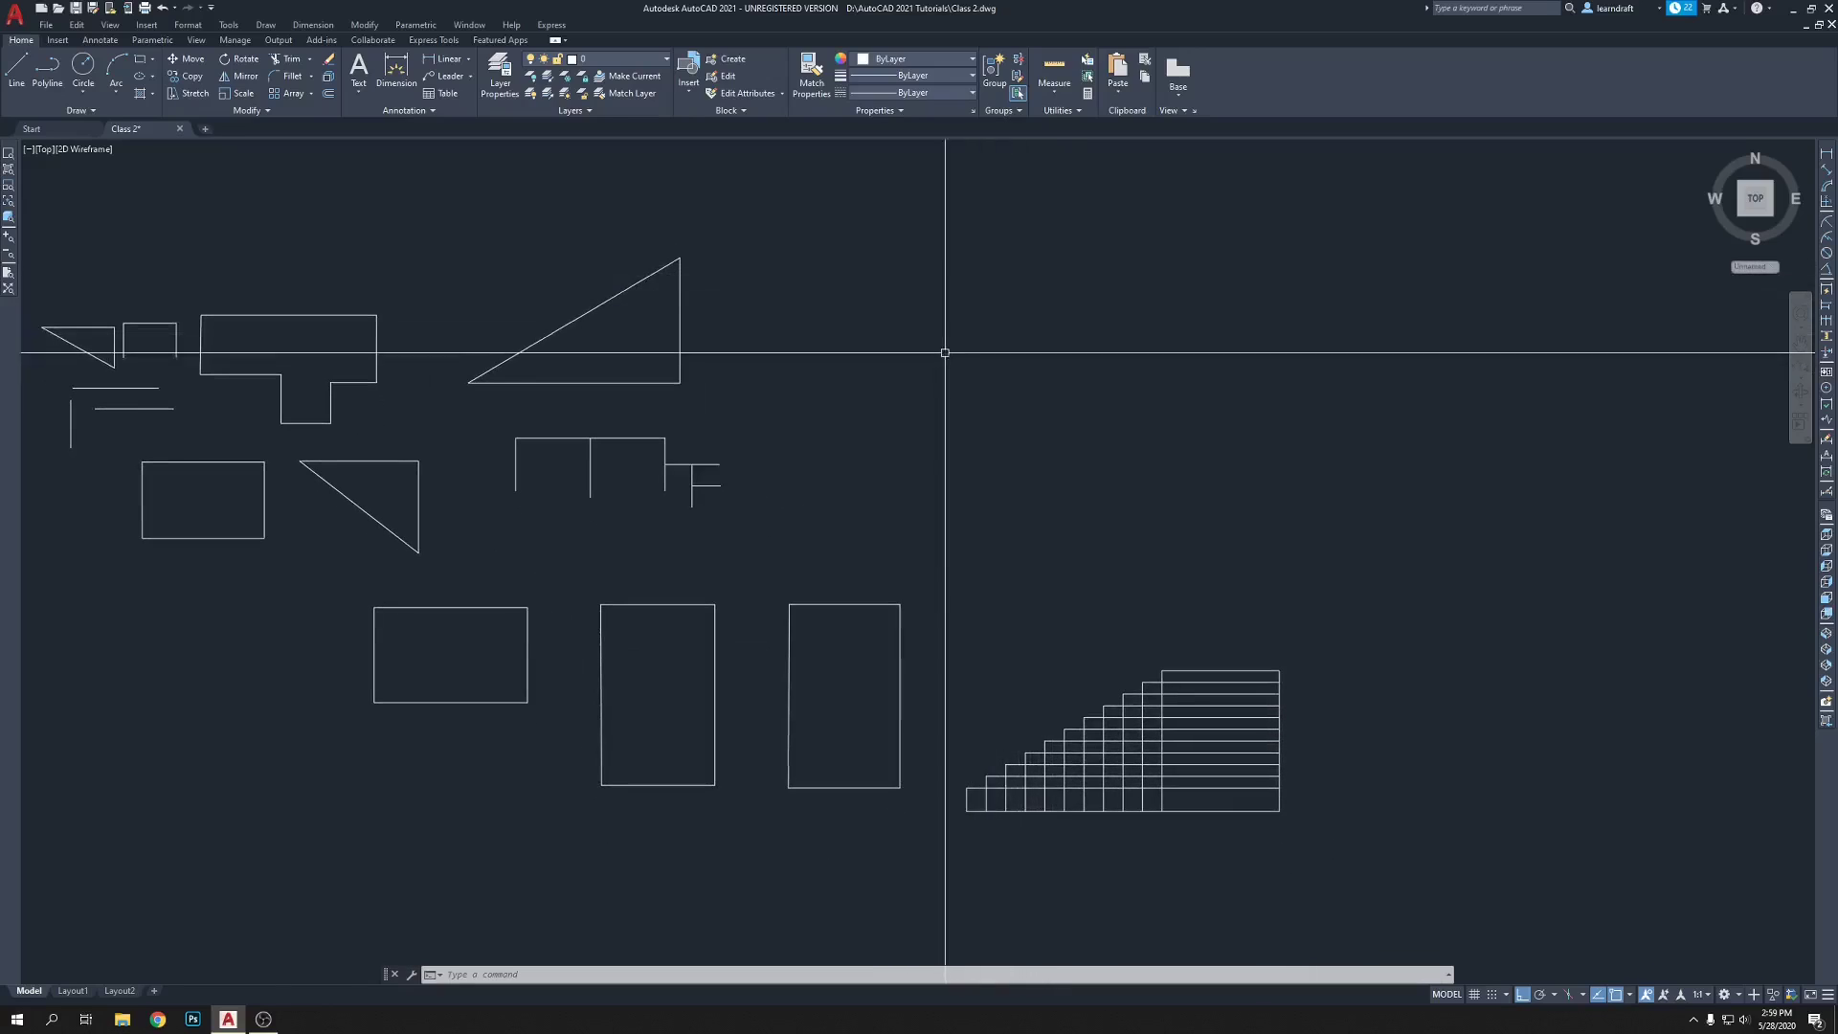
pyautogui.moveTo(951, 353); pyautogui.dragTo(905, 393, button='middle')
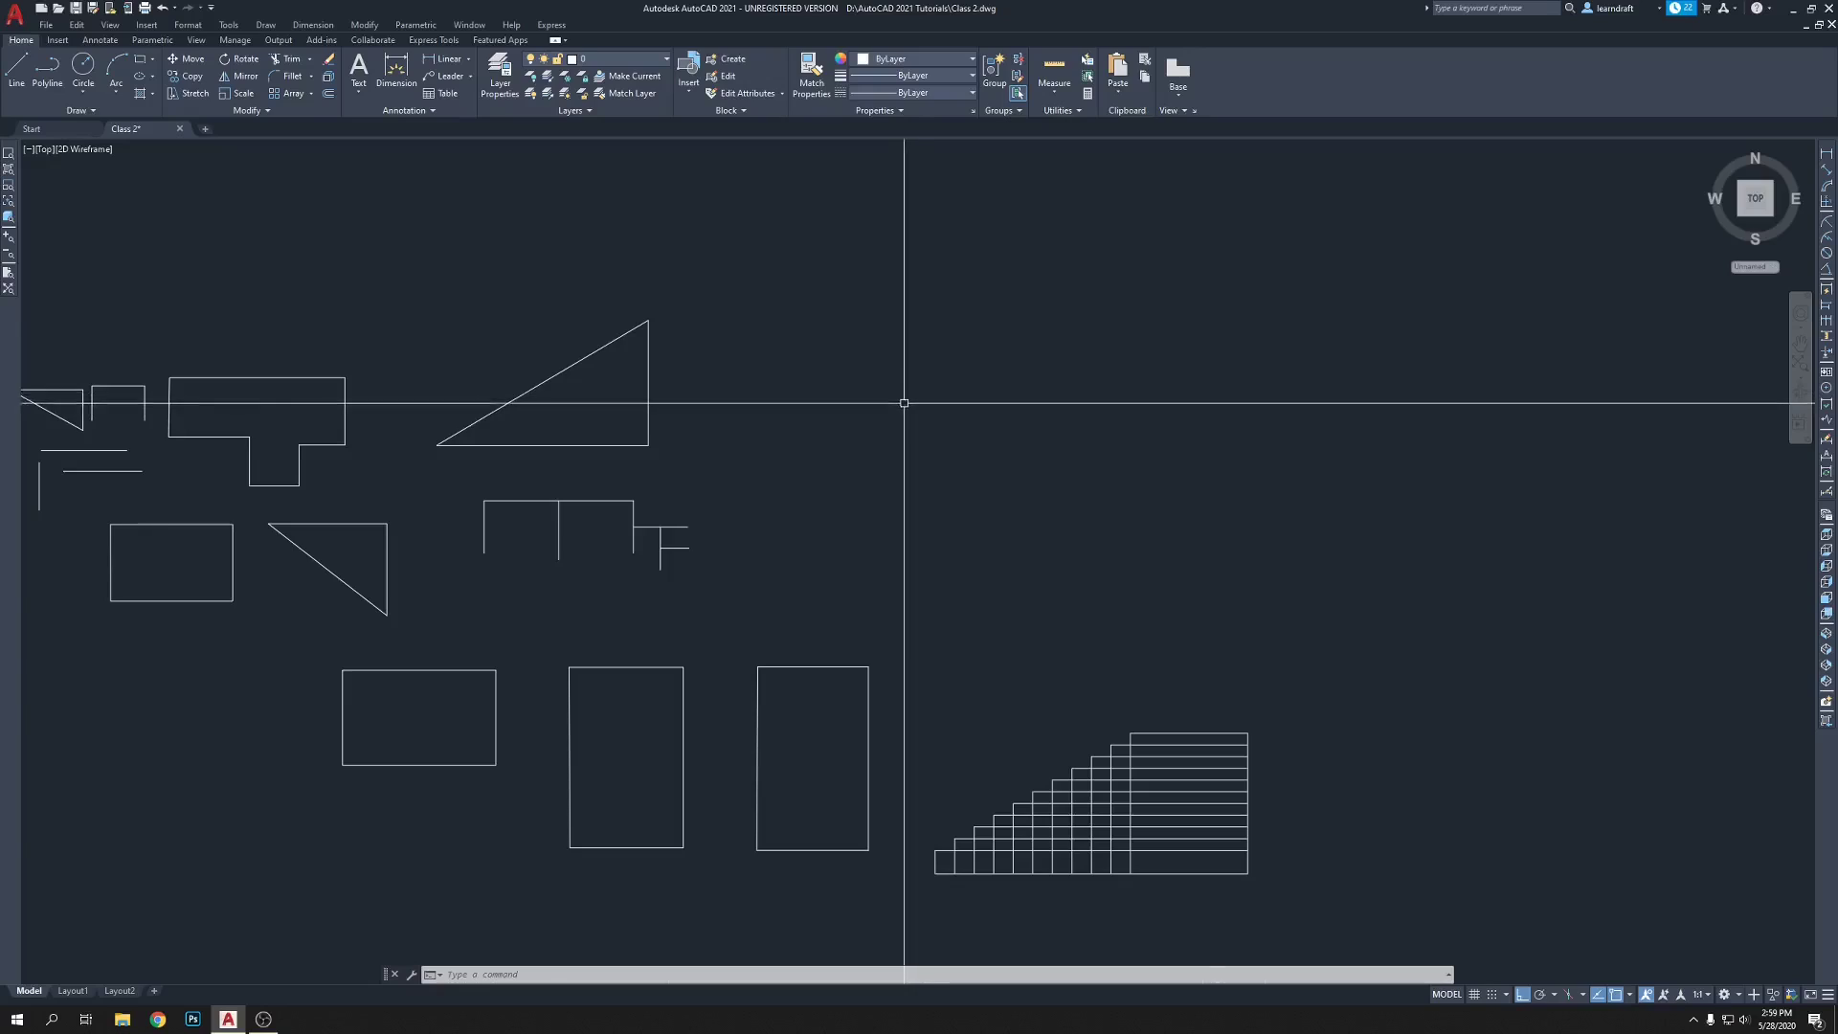
# - Start a new stair profile in the empty area with the Line tool, drawing a 10-inch horizontal tread rightward and a 6-inch riser upward
pyautogui.scroll(4, 890, 396)
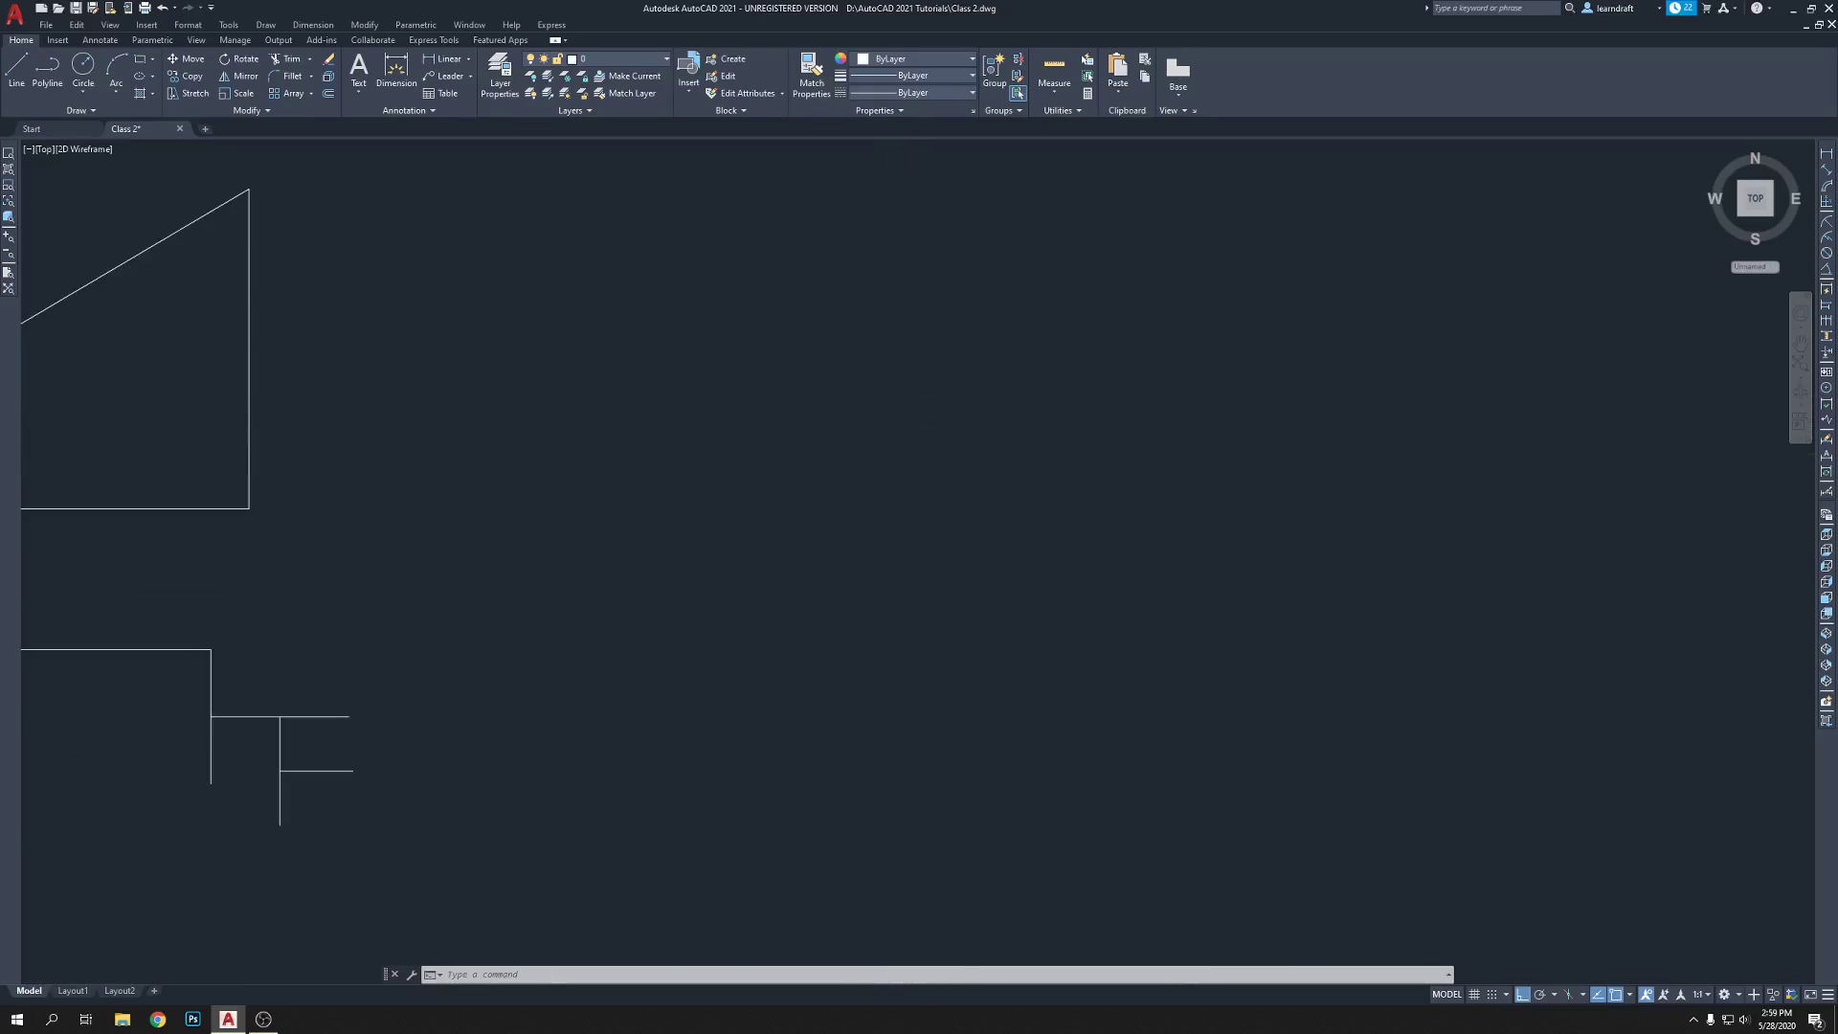
pyautogui.click(16, 67)
pyautogui.click(851, 553)
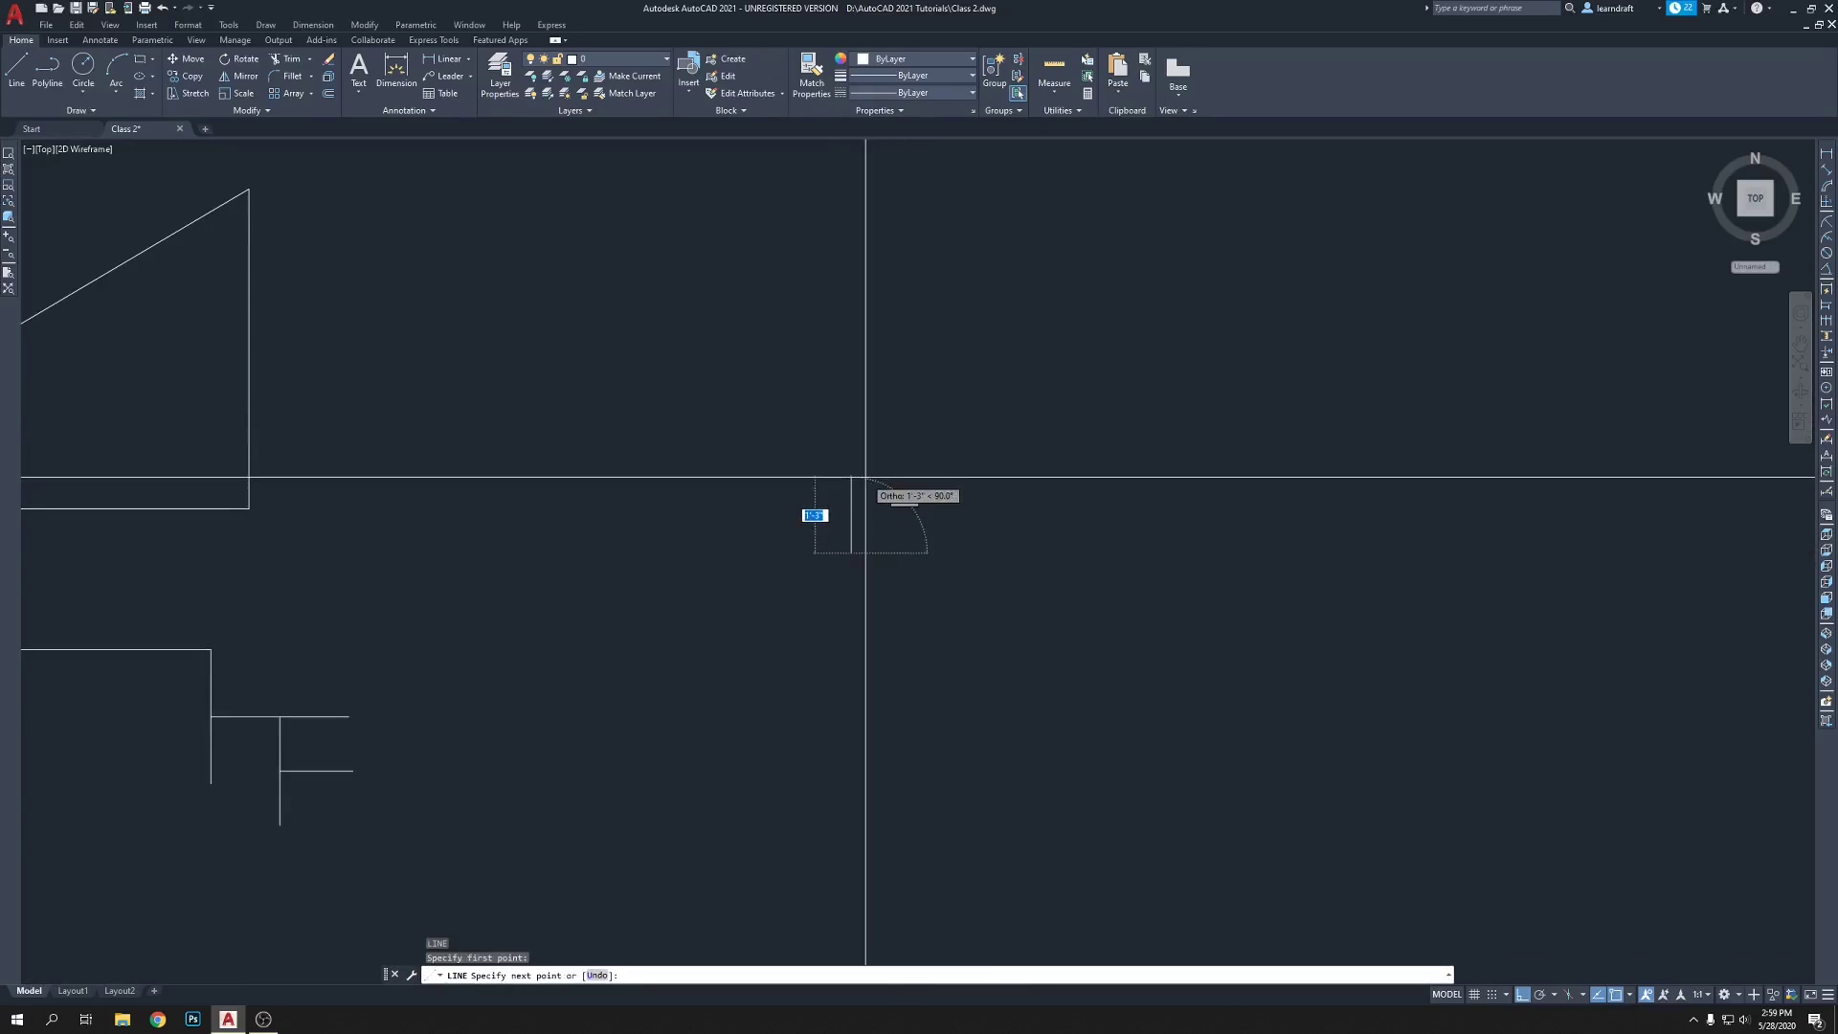
pyautogui.write('1')
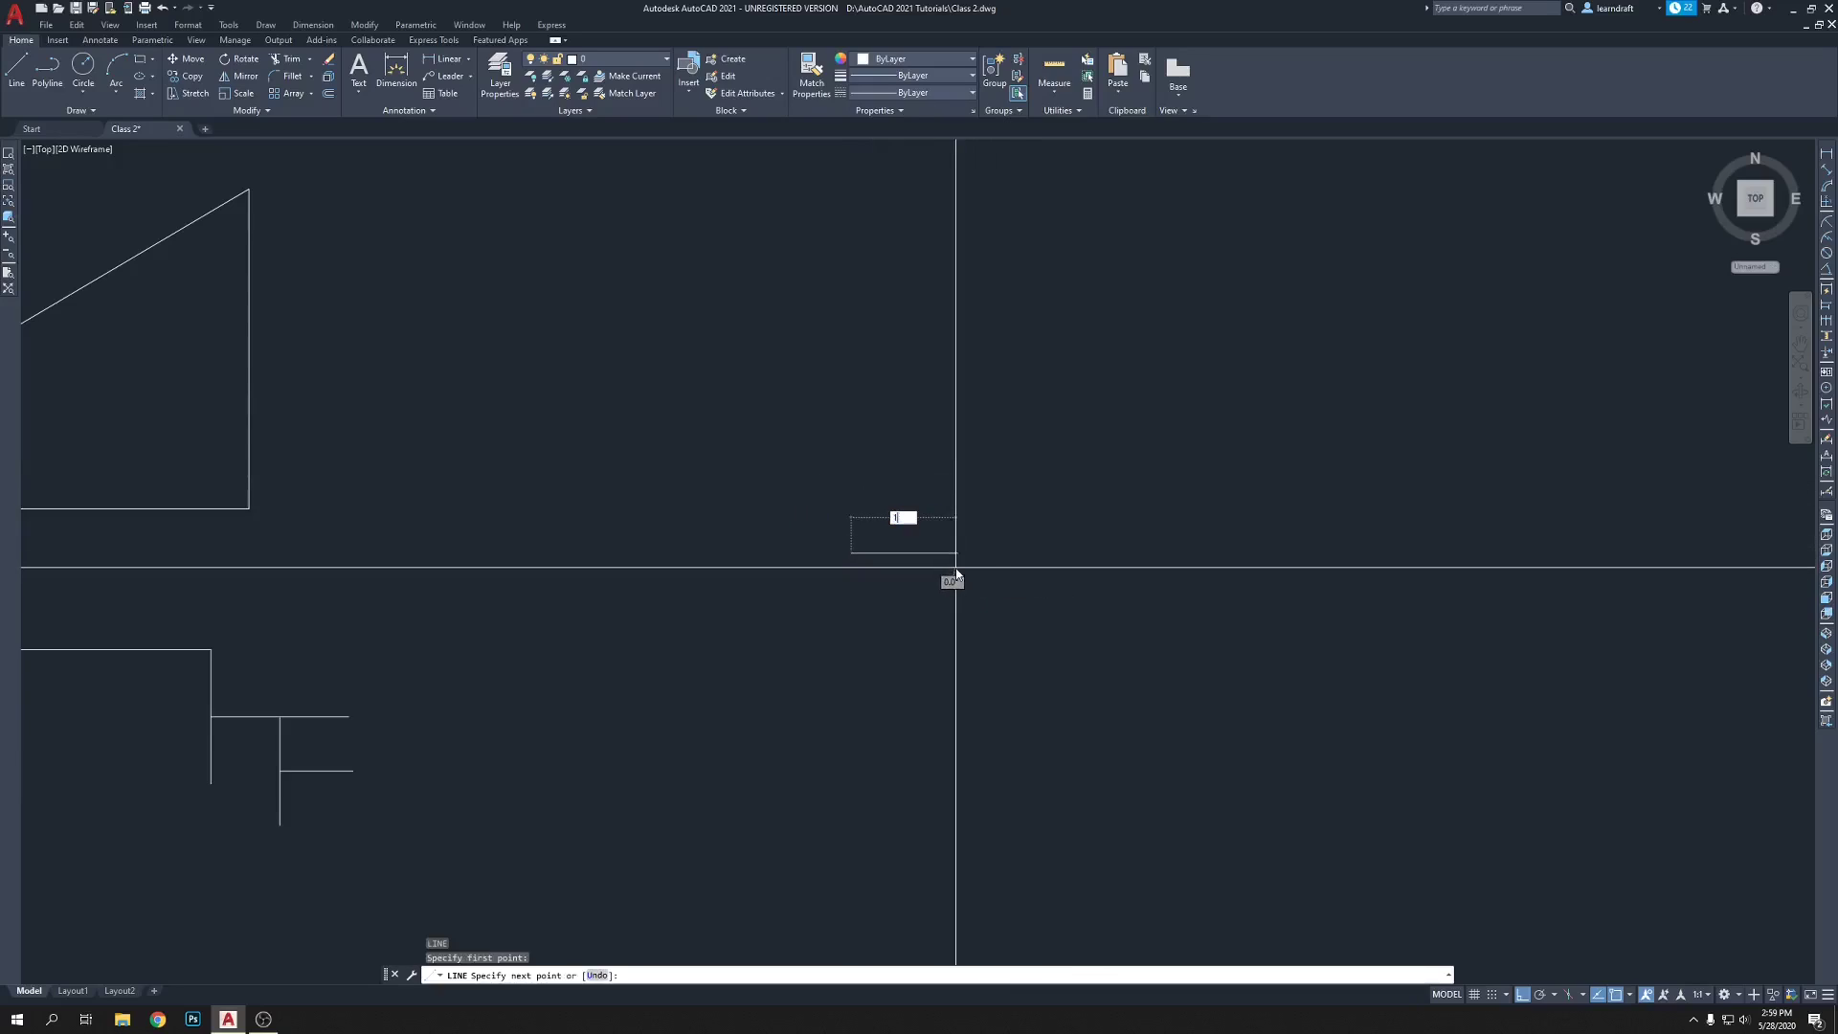
pyautogui.write('0')
pyautogui.press('Return')
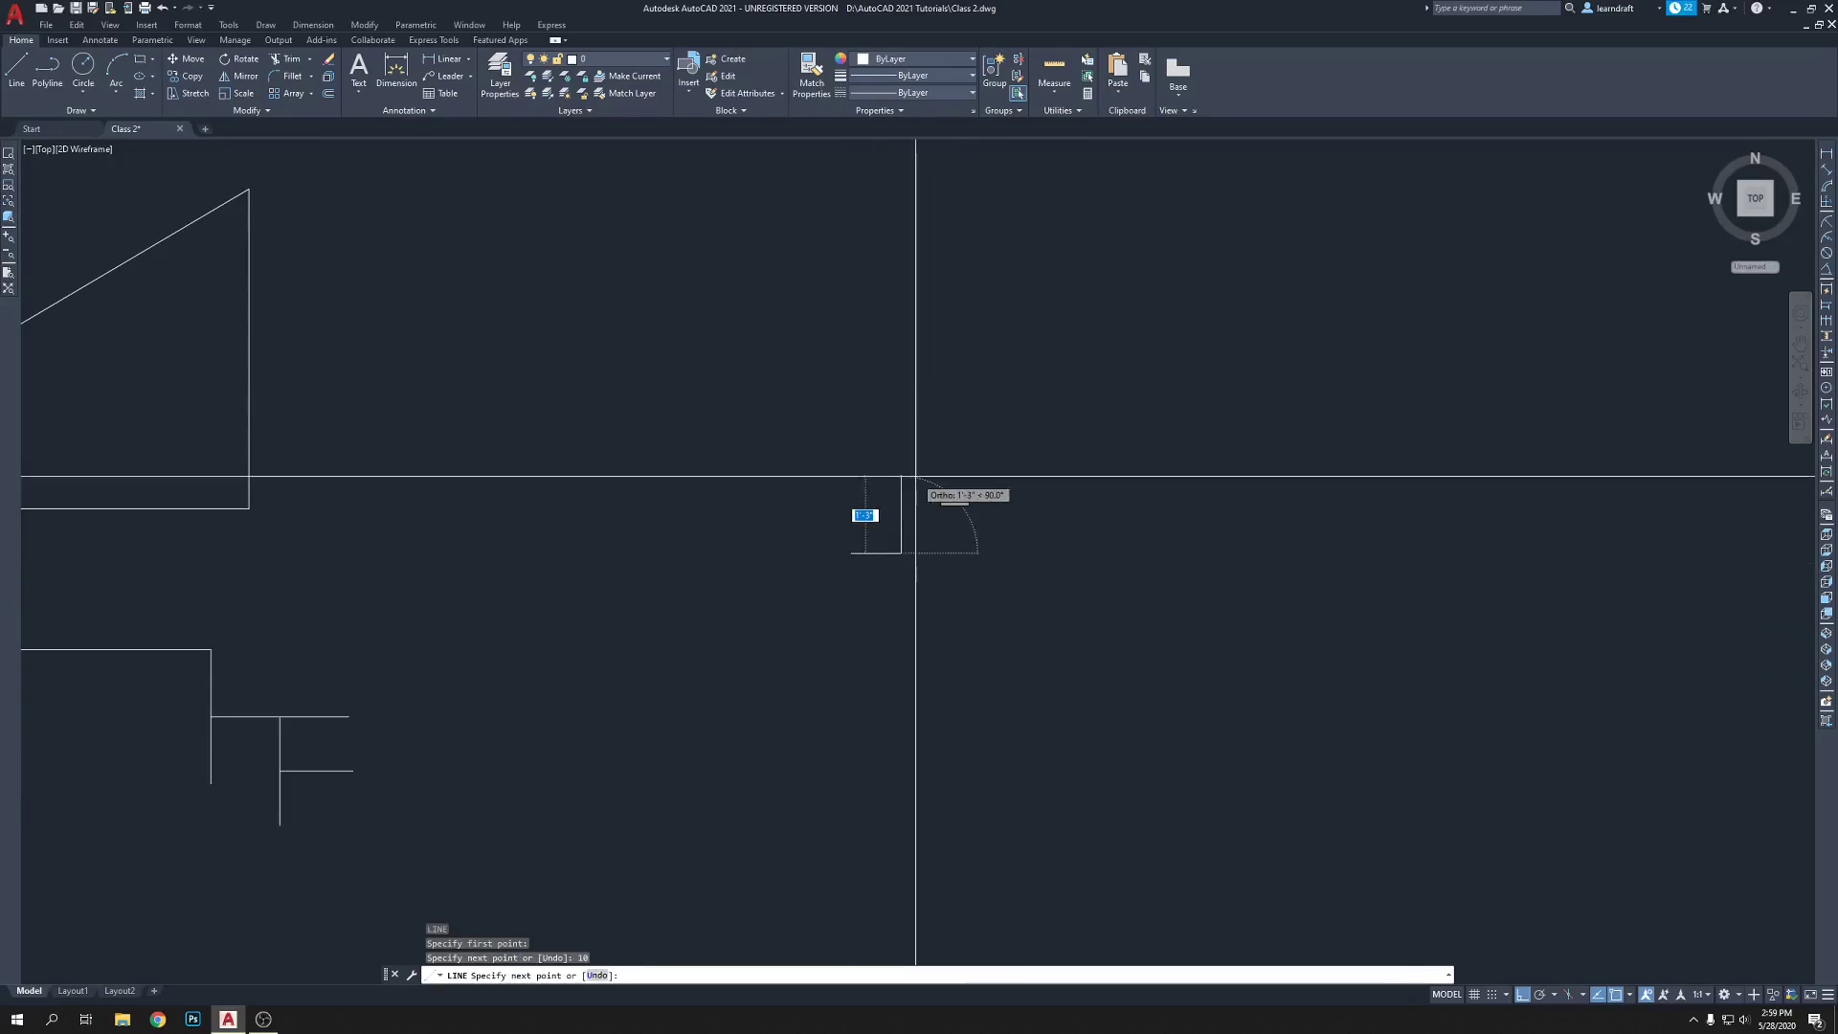
pyautogui.write('6')
pyautogui.press('Return')
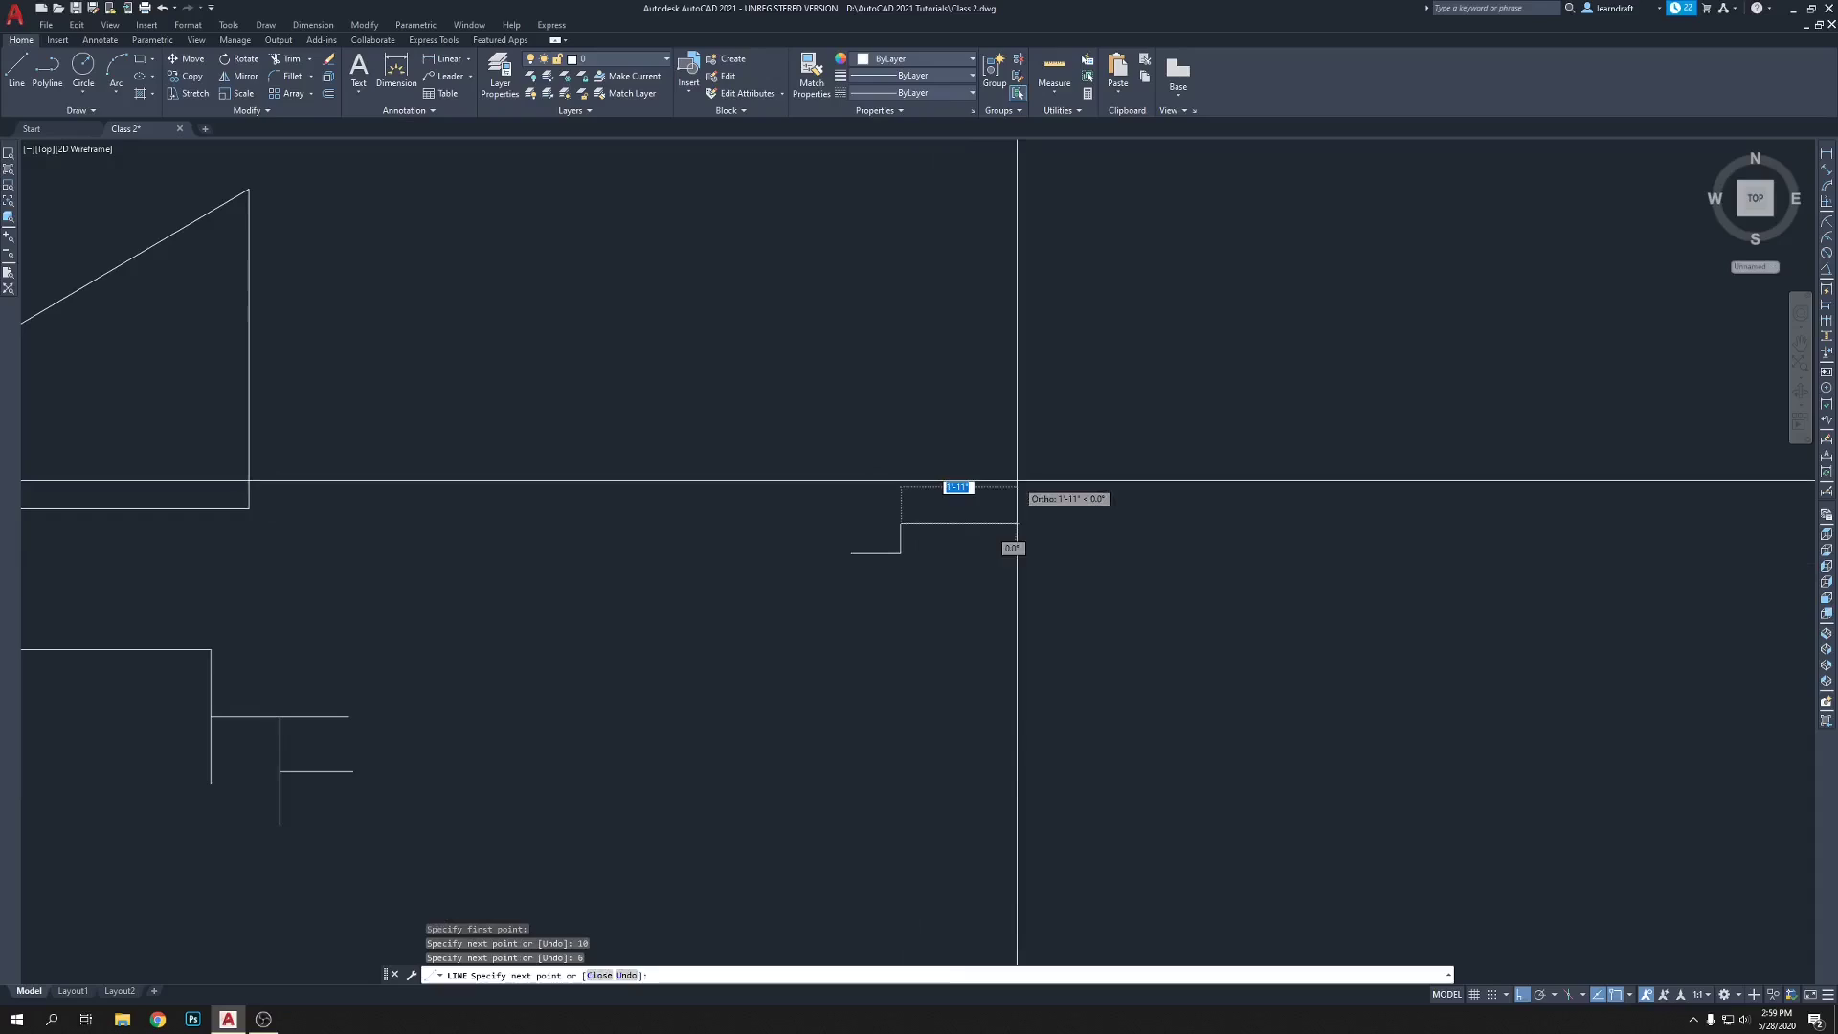
# - Continue the stair profile up to the right with its second and third steps, each a 10-inch tread and a 6-inch riser
pyautogui.write('10')
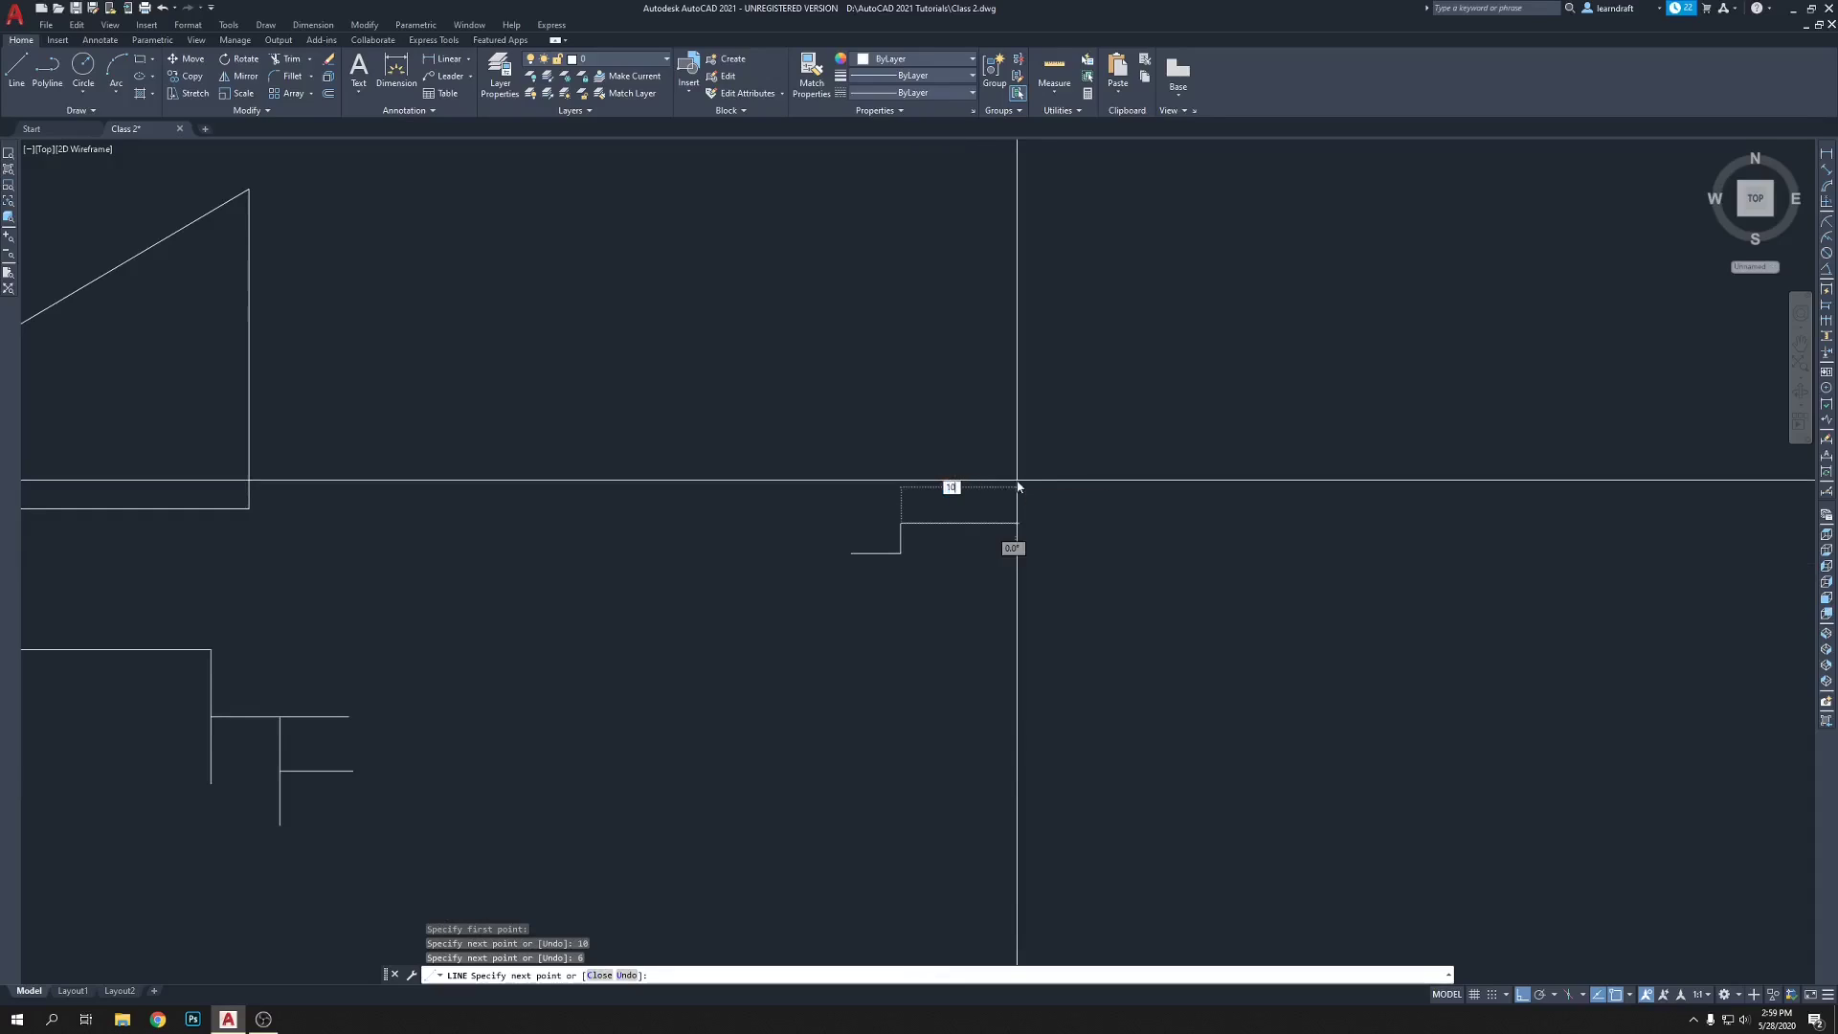
pyautogui.press('Return')
pyautogui.write('6')
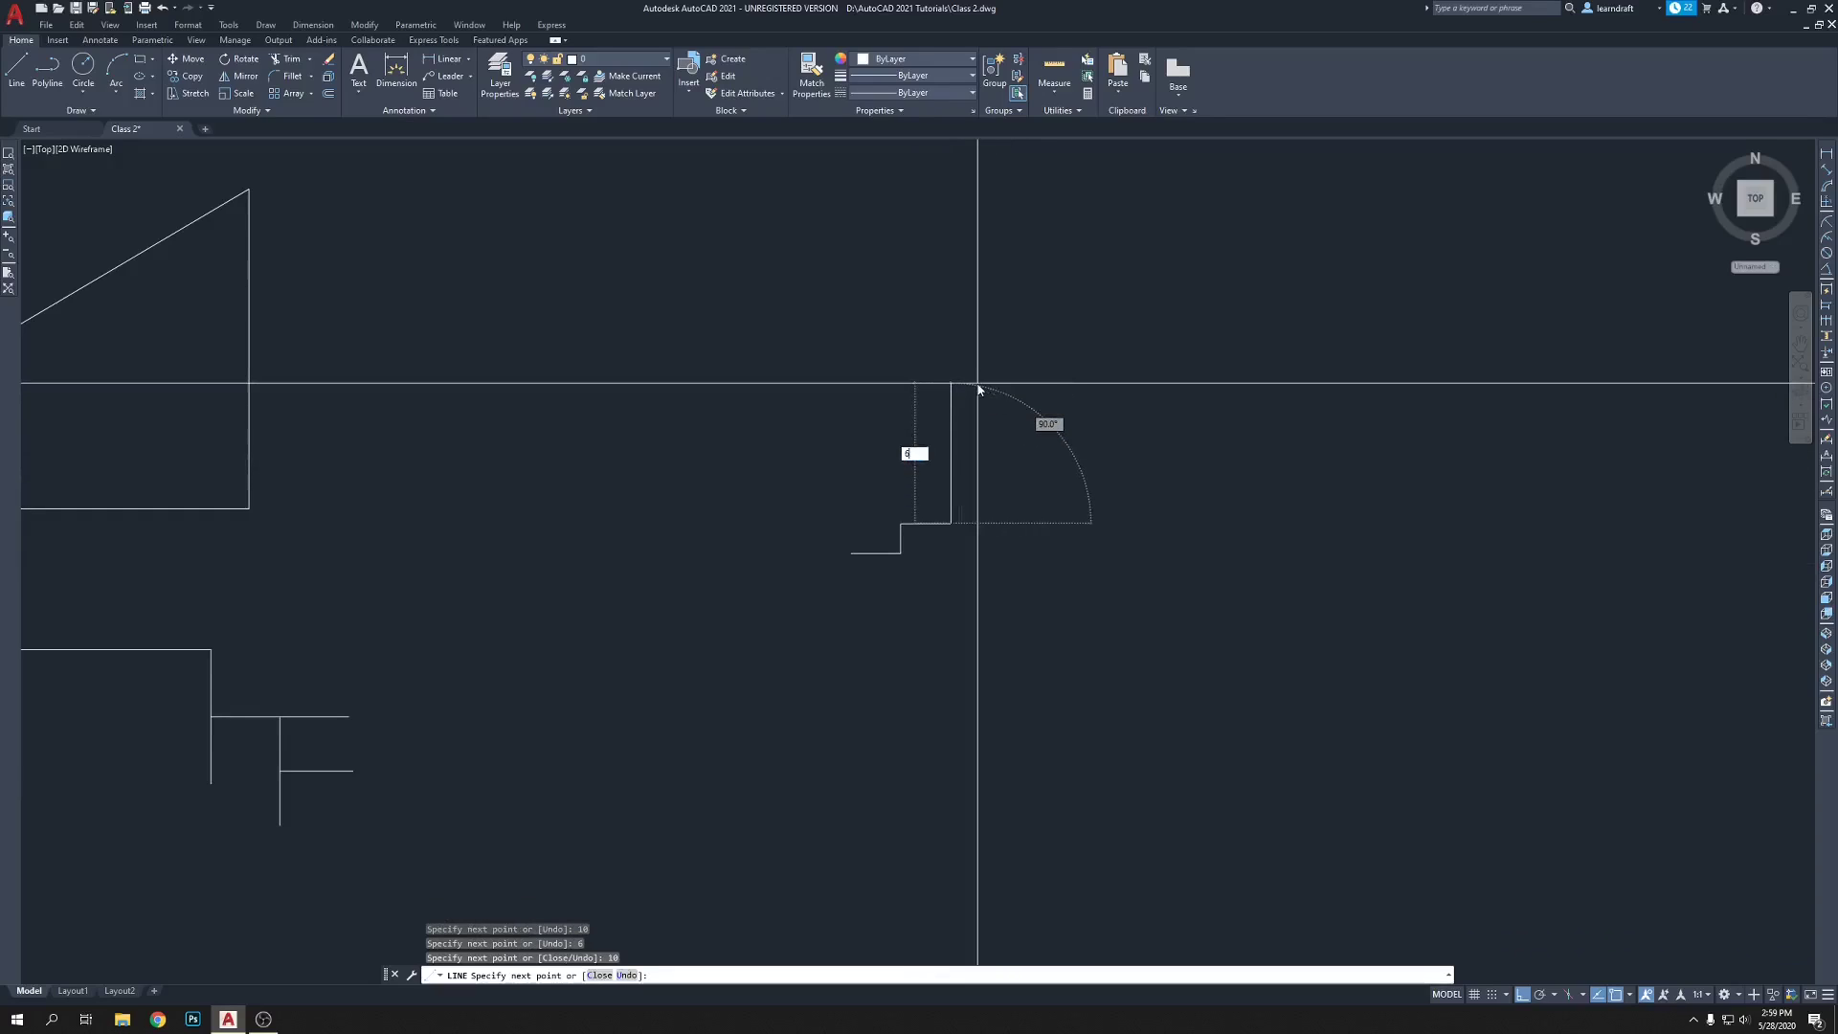
pyautogui.press('Return')
pyautogui.write('1')
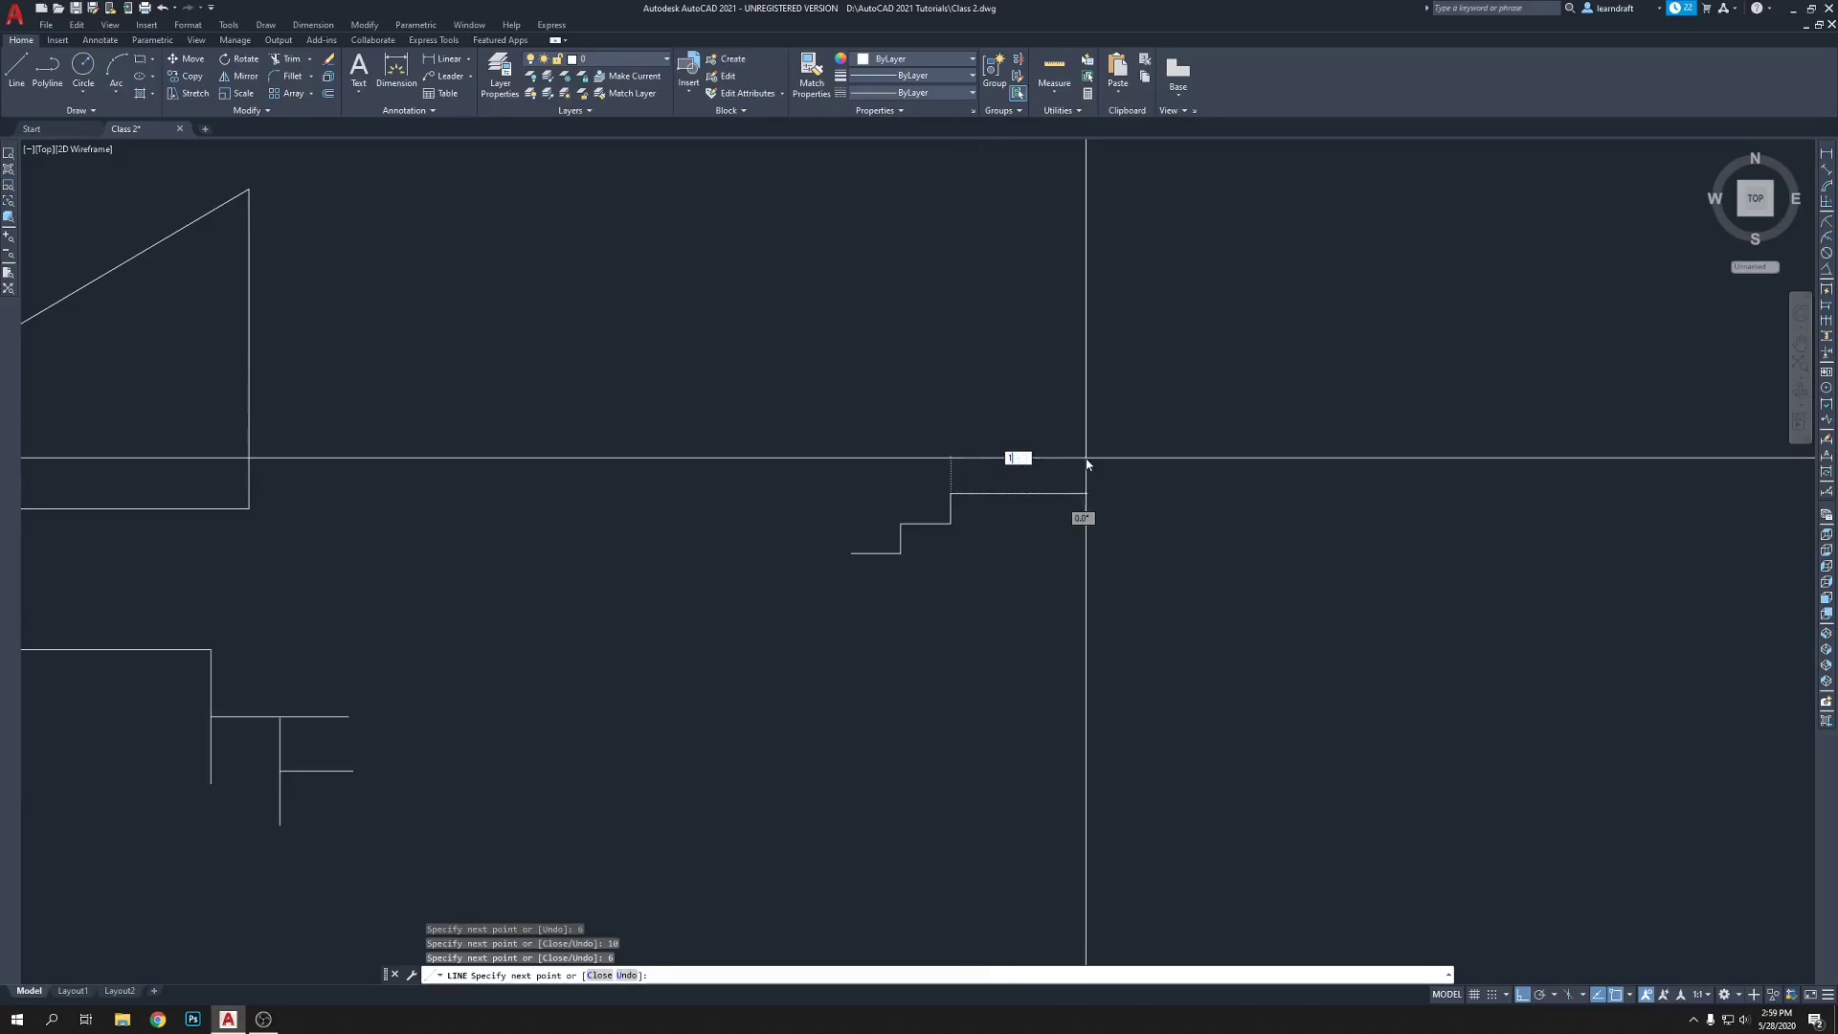
pyautogui.write('0')
pyautogui.press('Return')
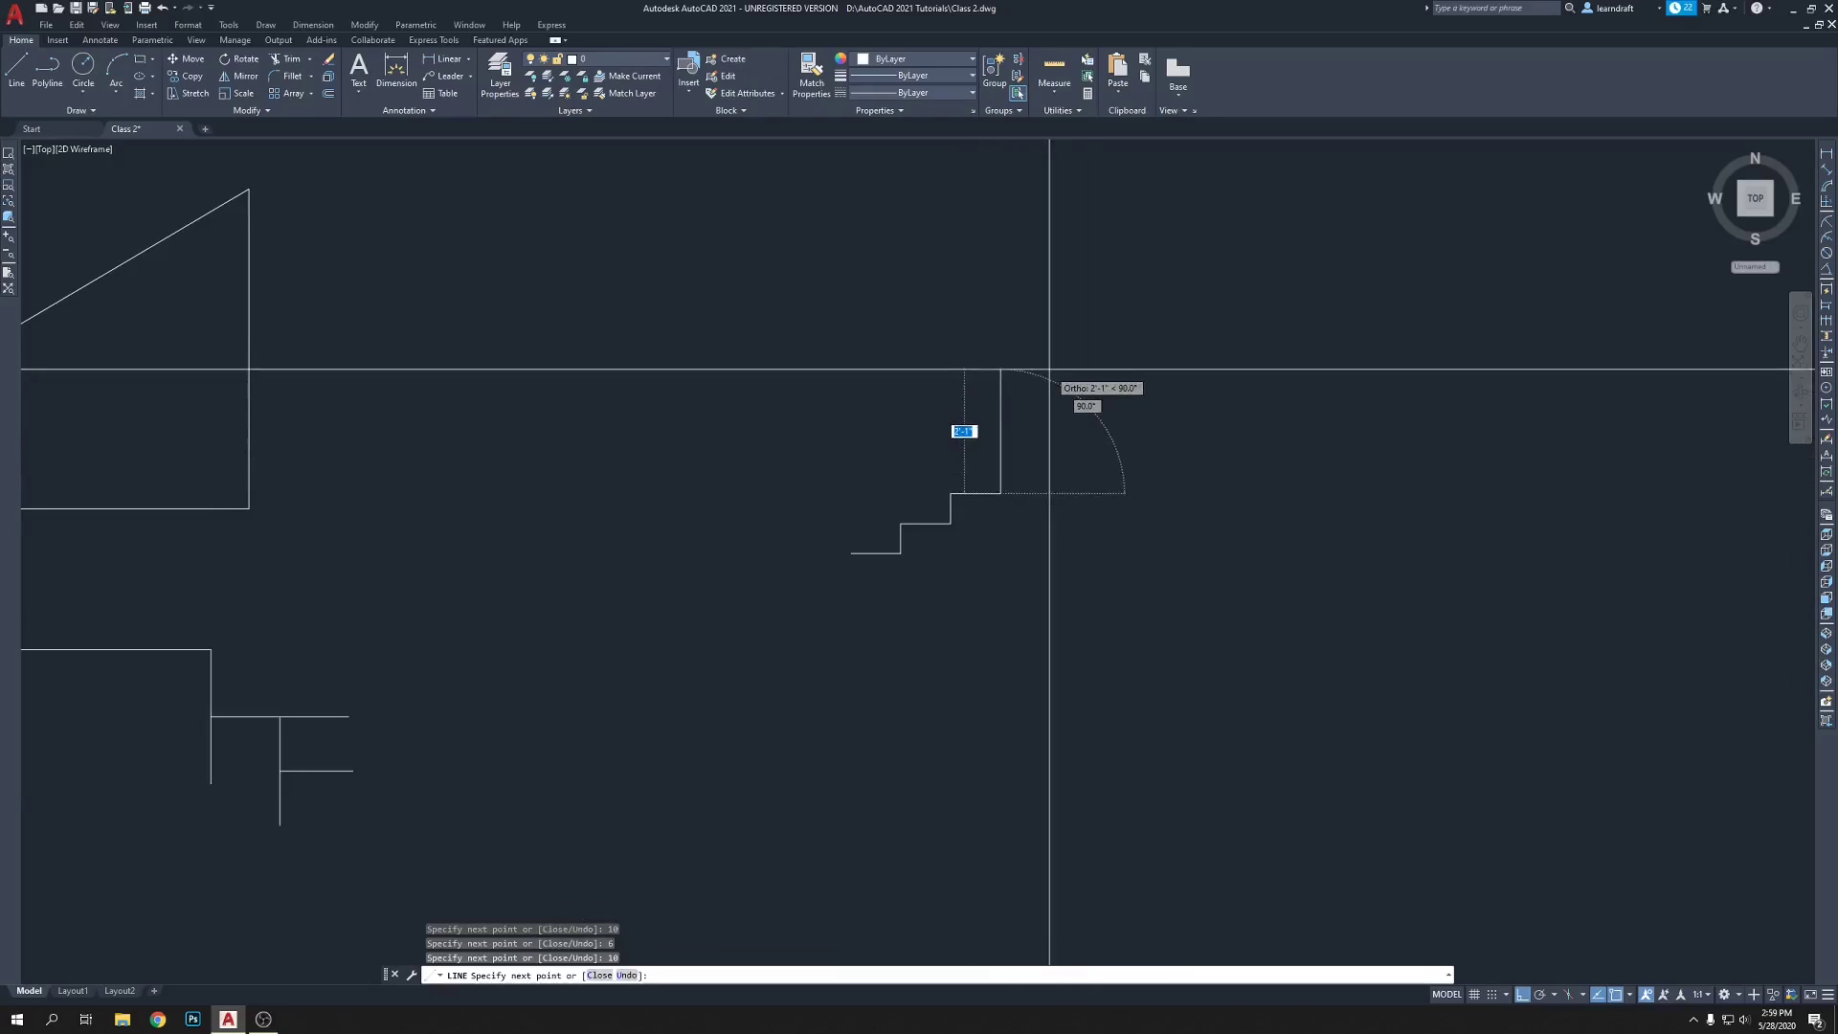
pyautogui.write('6')
pyautogui.press('Return')
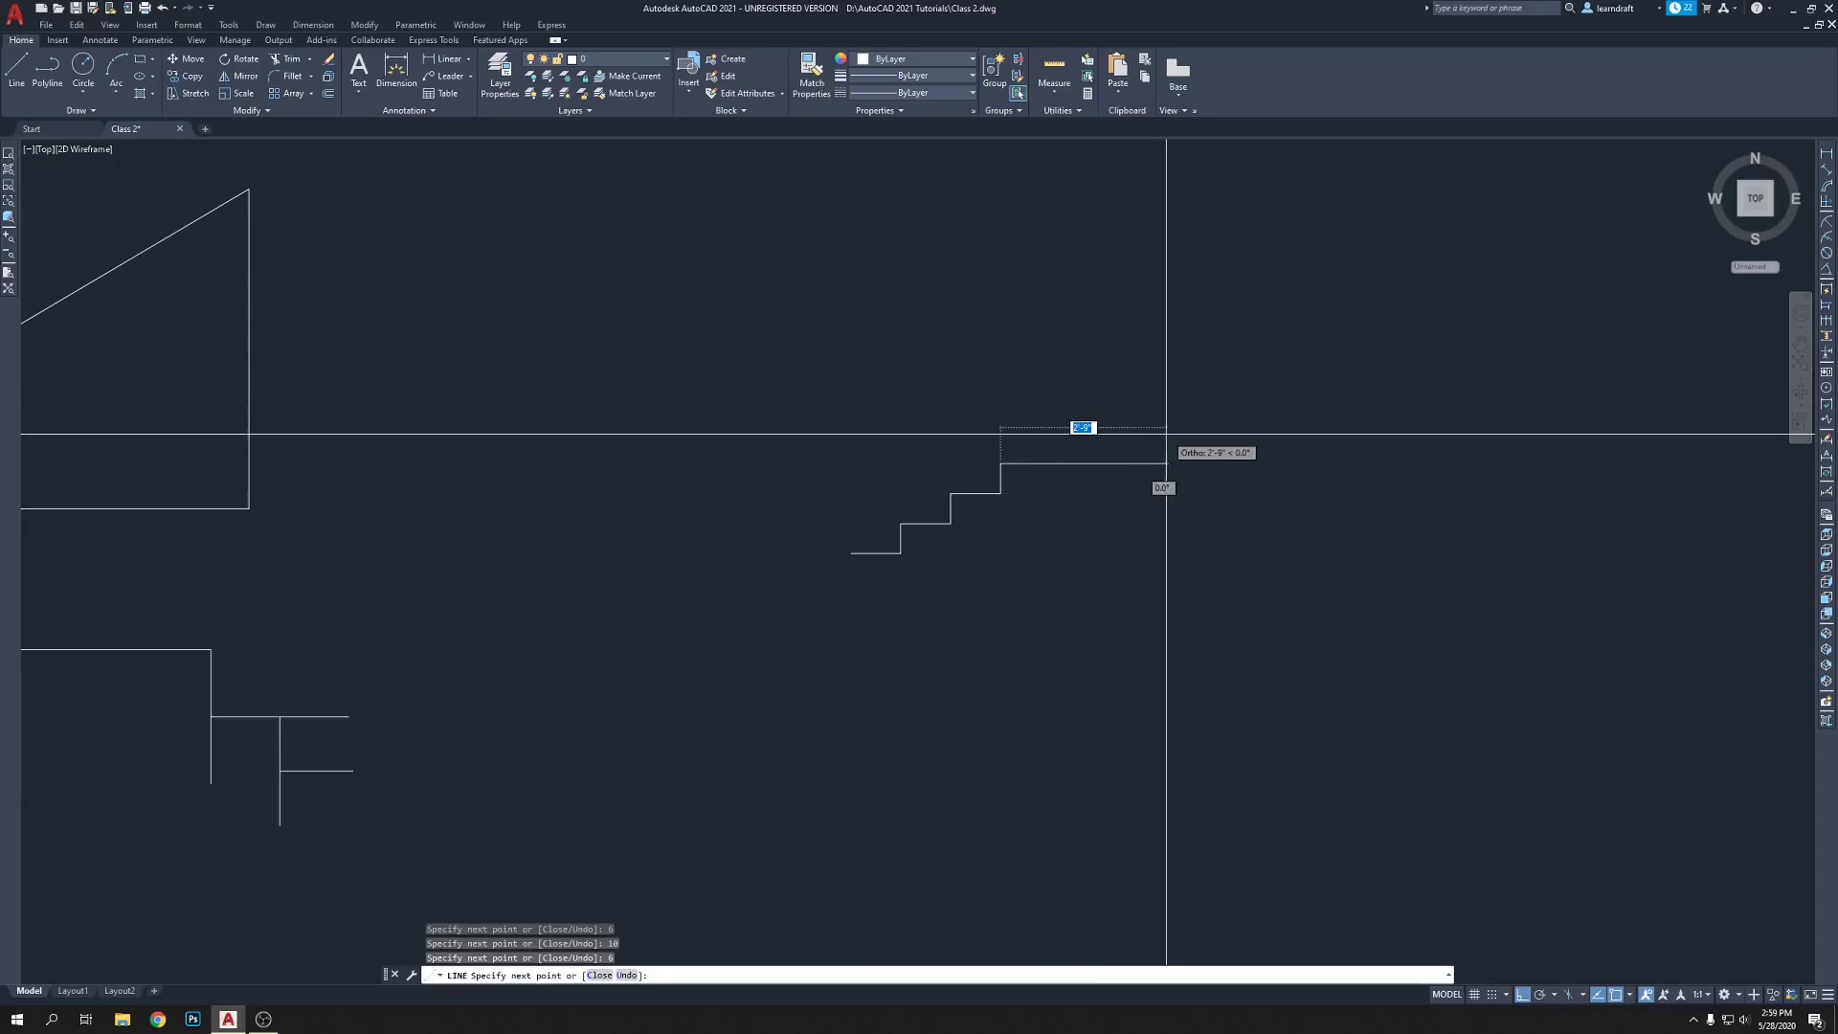
# - Add the fourth and fifth steps to the stair profile, each with a 10-inch tread and a 6-inch riser
pyautogui.write('10')
pyautogui.press('Return')
pyautogui.write('6')
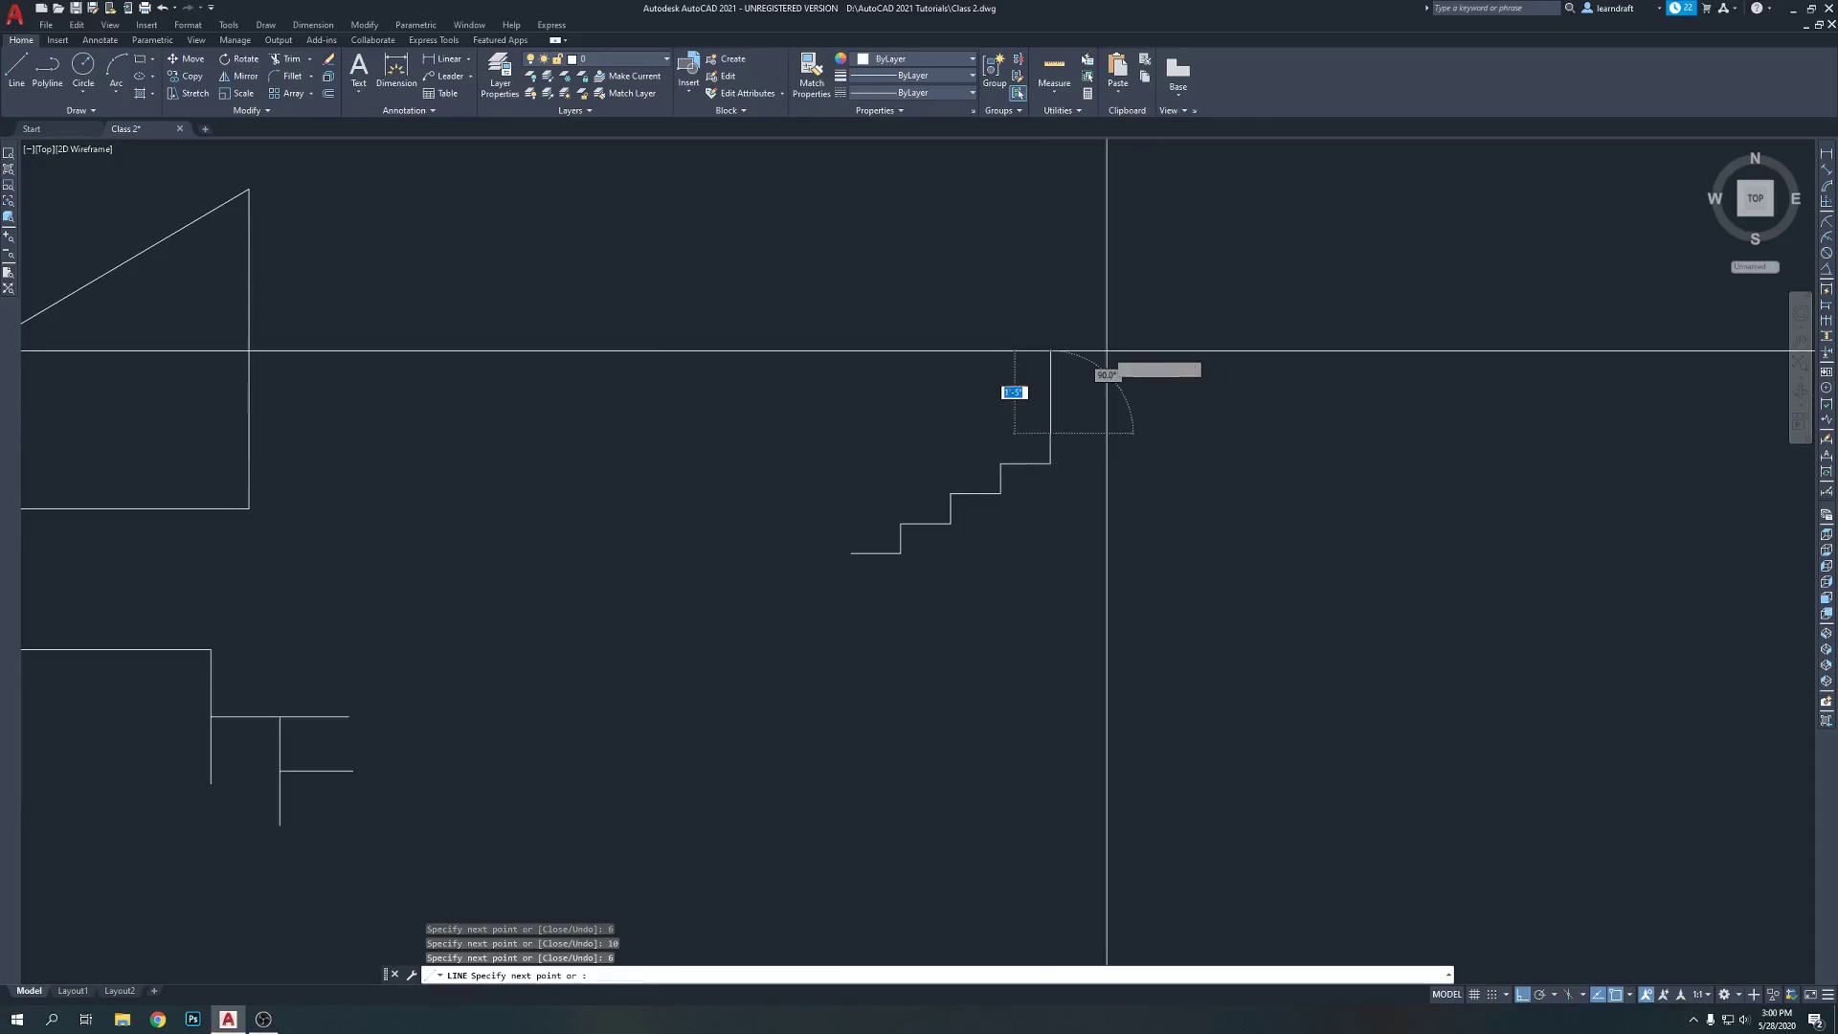
pyautogui.press('Return')
pyautogui.write('1')
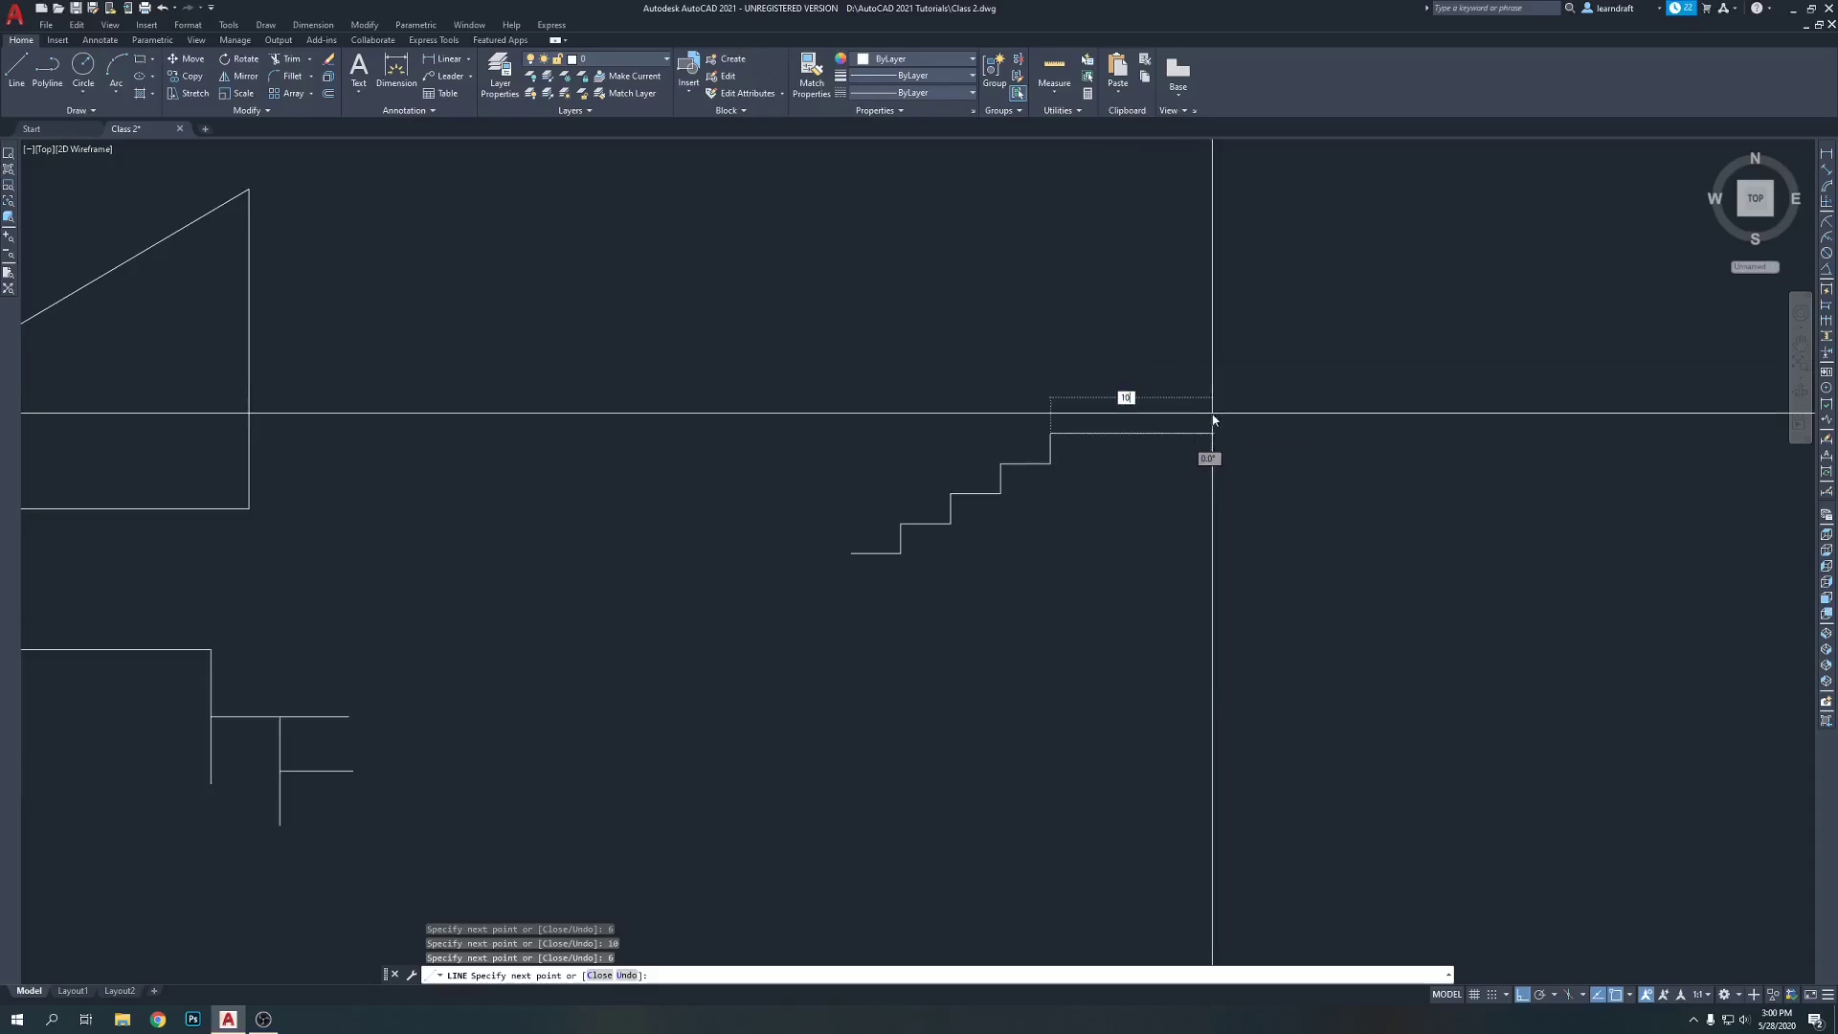
pyautogui.write('0')
pyautogui.press('Return')
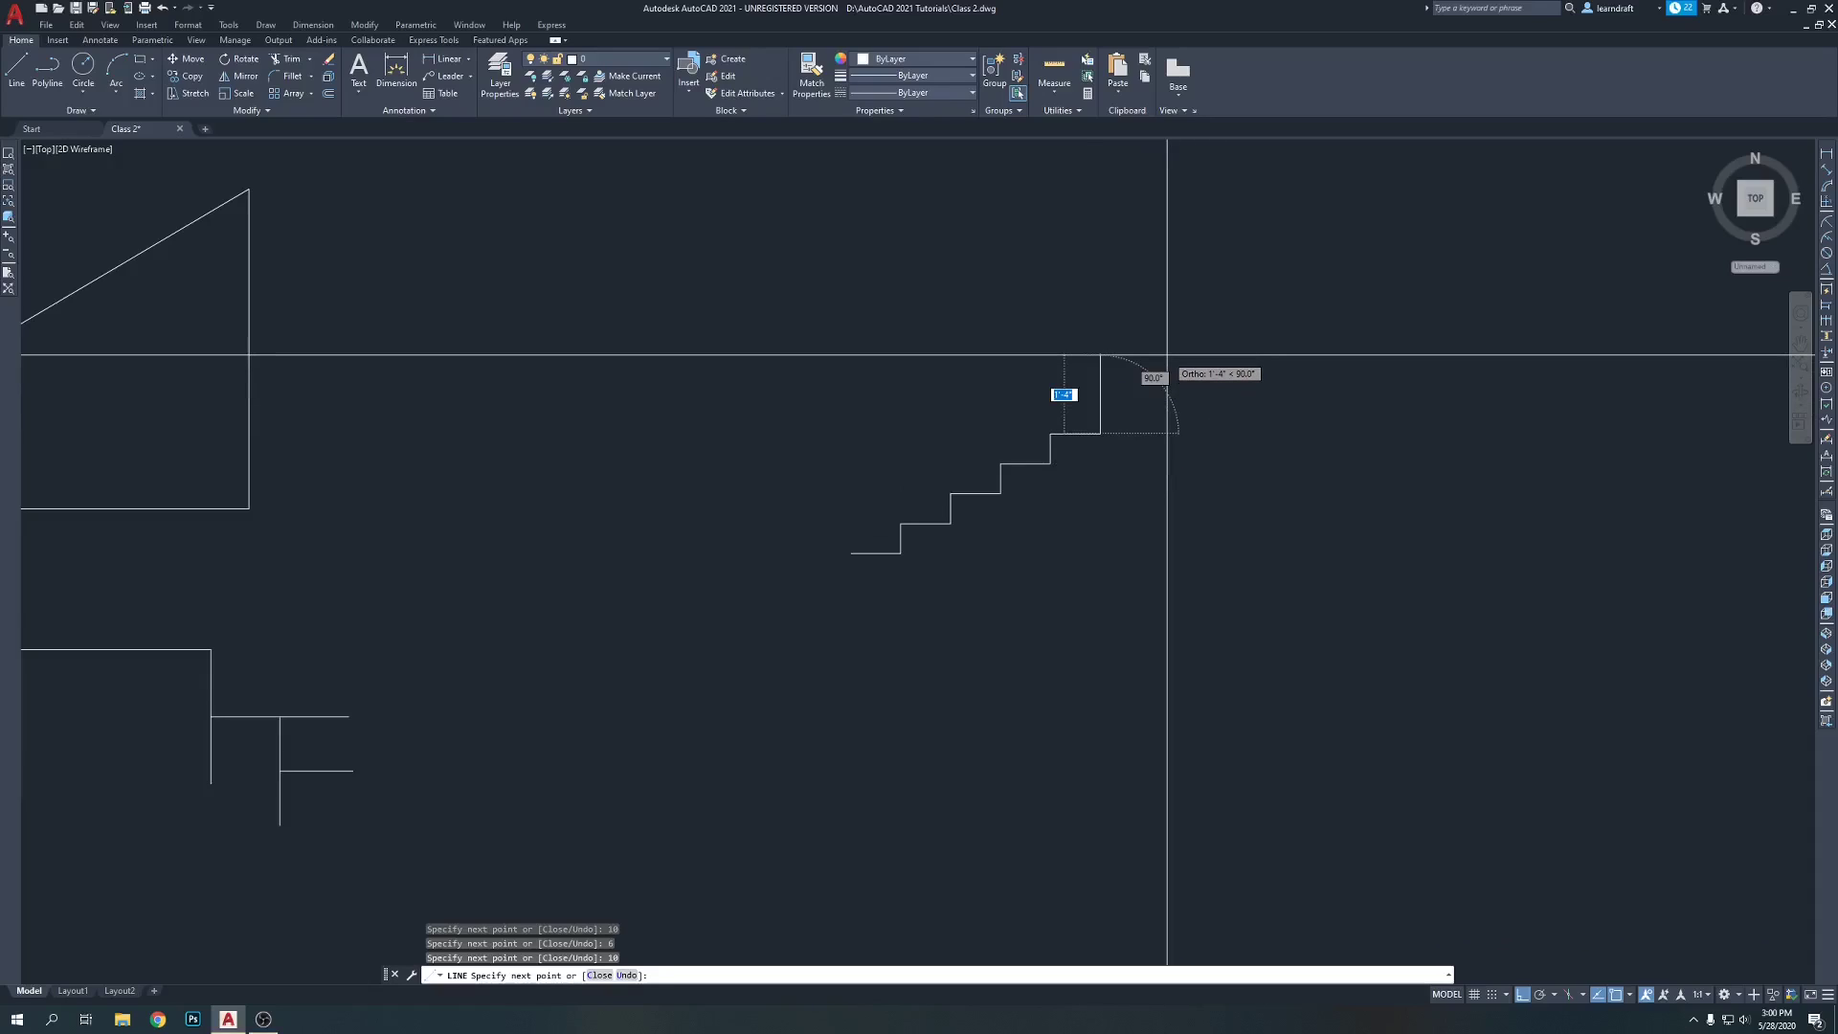
pyautogui.write('6')
pyautogui.press('Return')
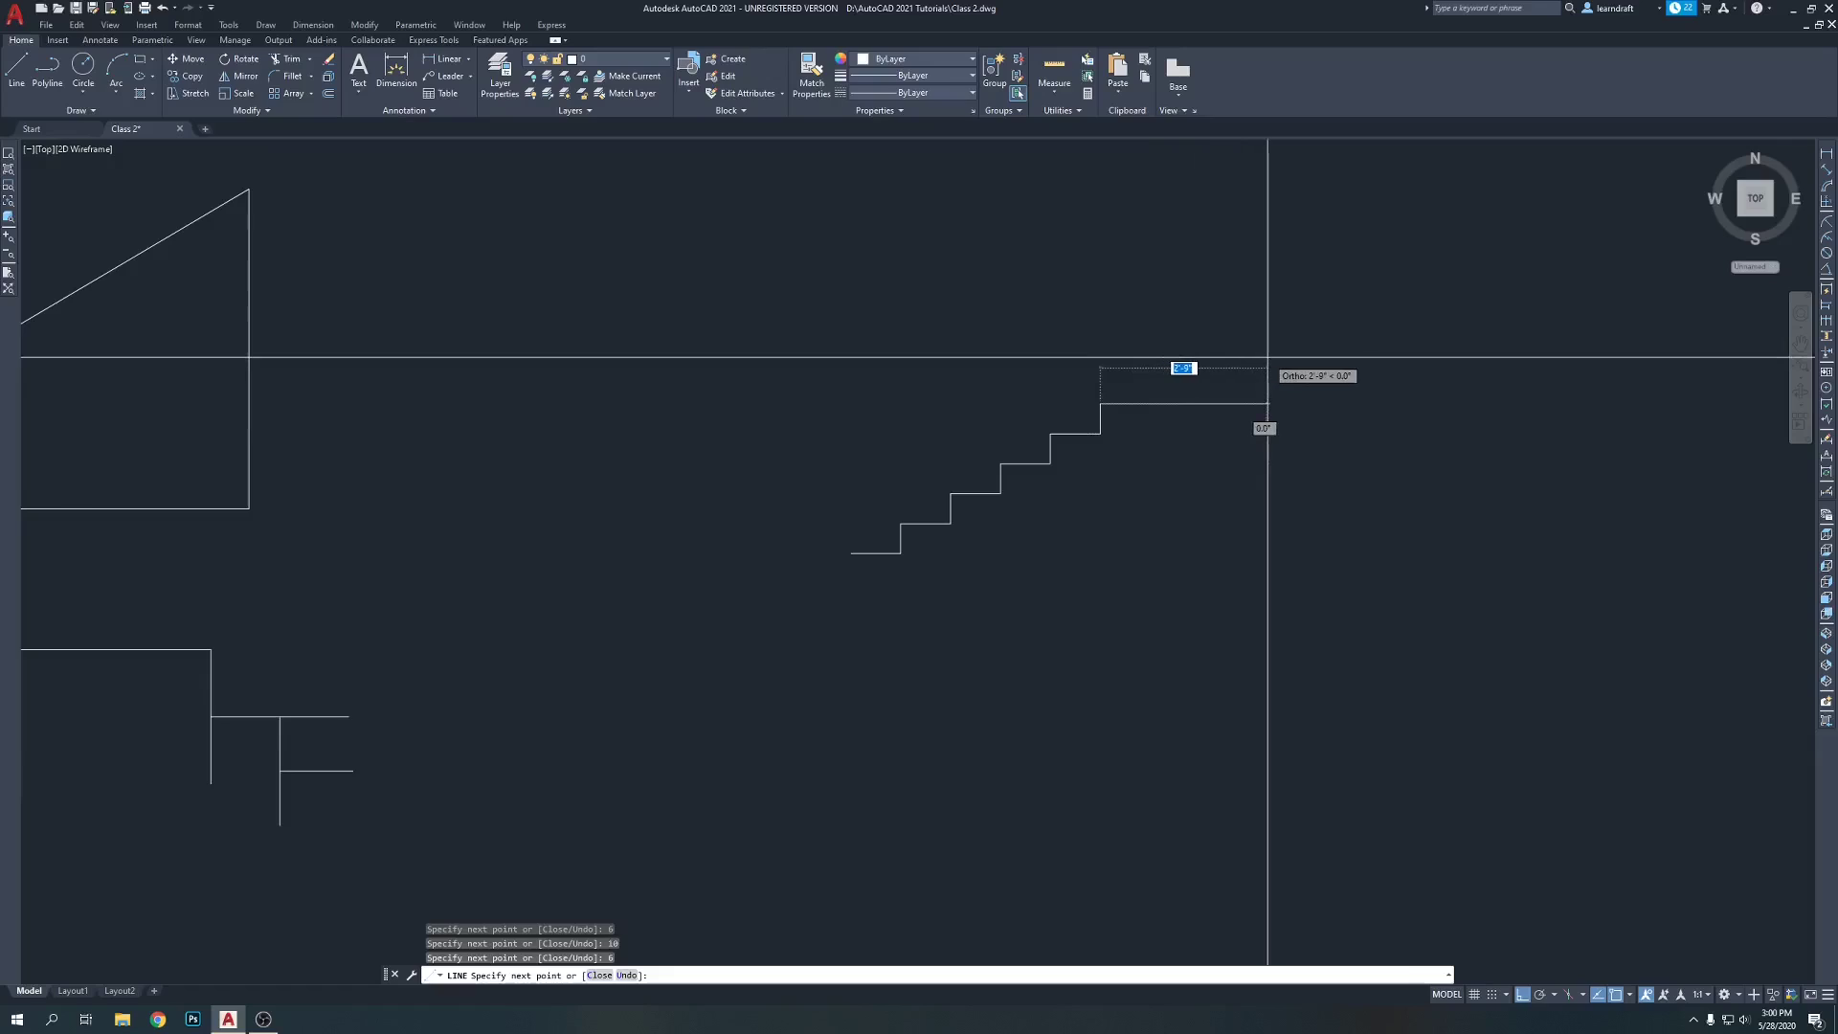
# - Add the sixth, seventh and eighth steps to the stair profile, each with a 10-inch tread and a 6-inch riser
pyautogui.write('10')
pyautogui.press('Return')
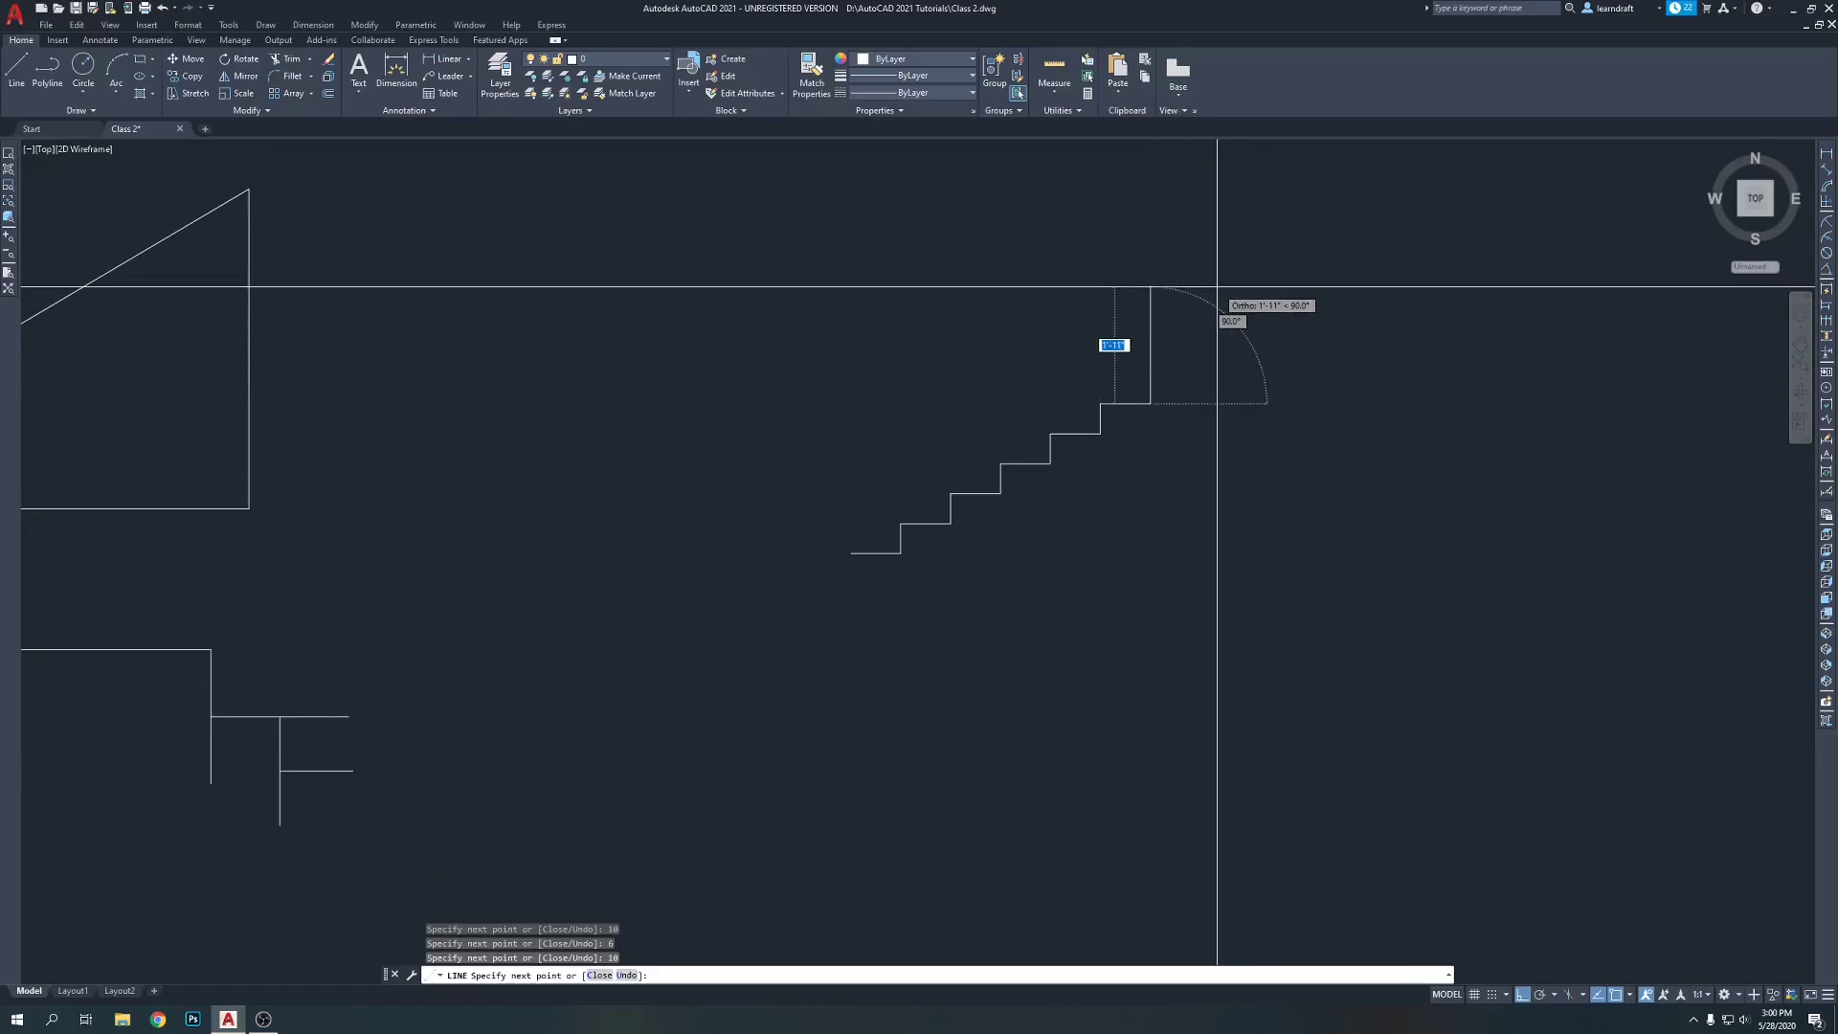
pyautogui.write('6')
pyautogui.press('Return')
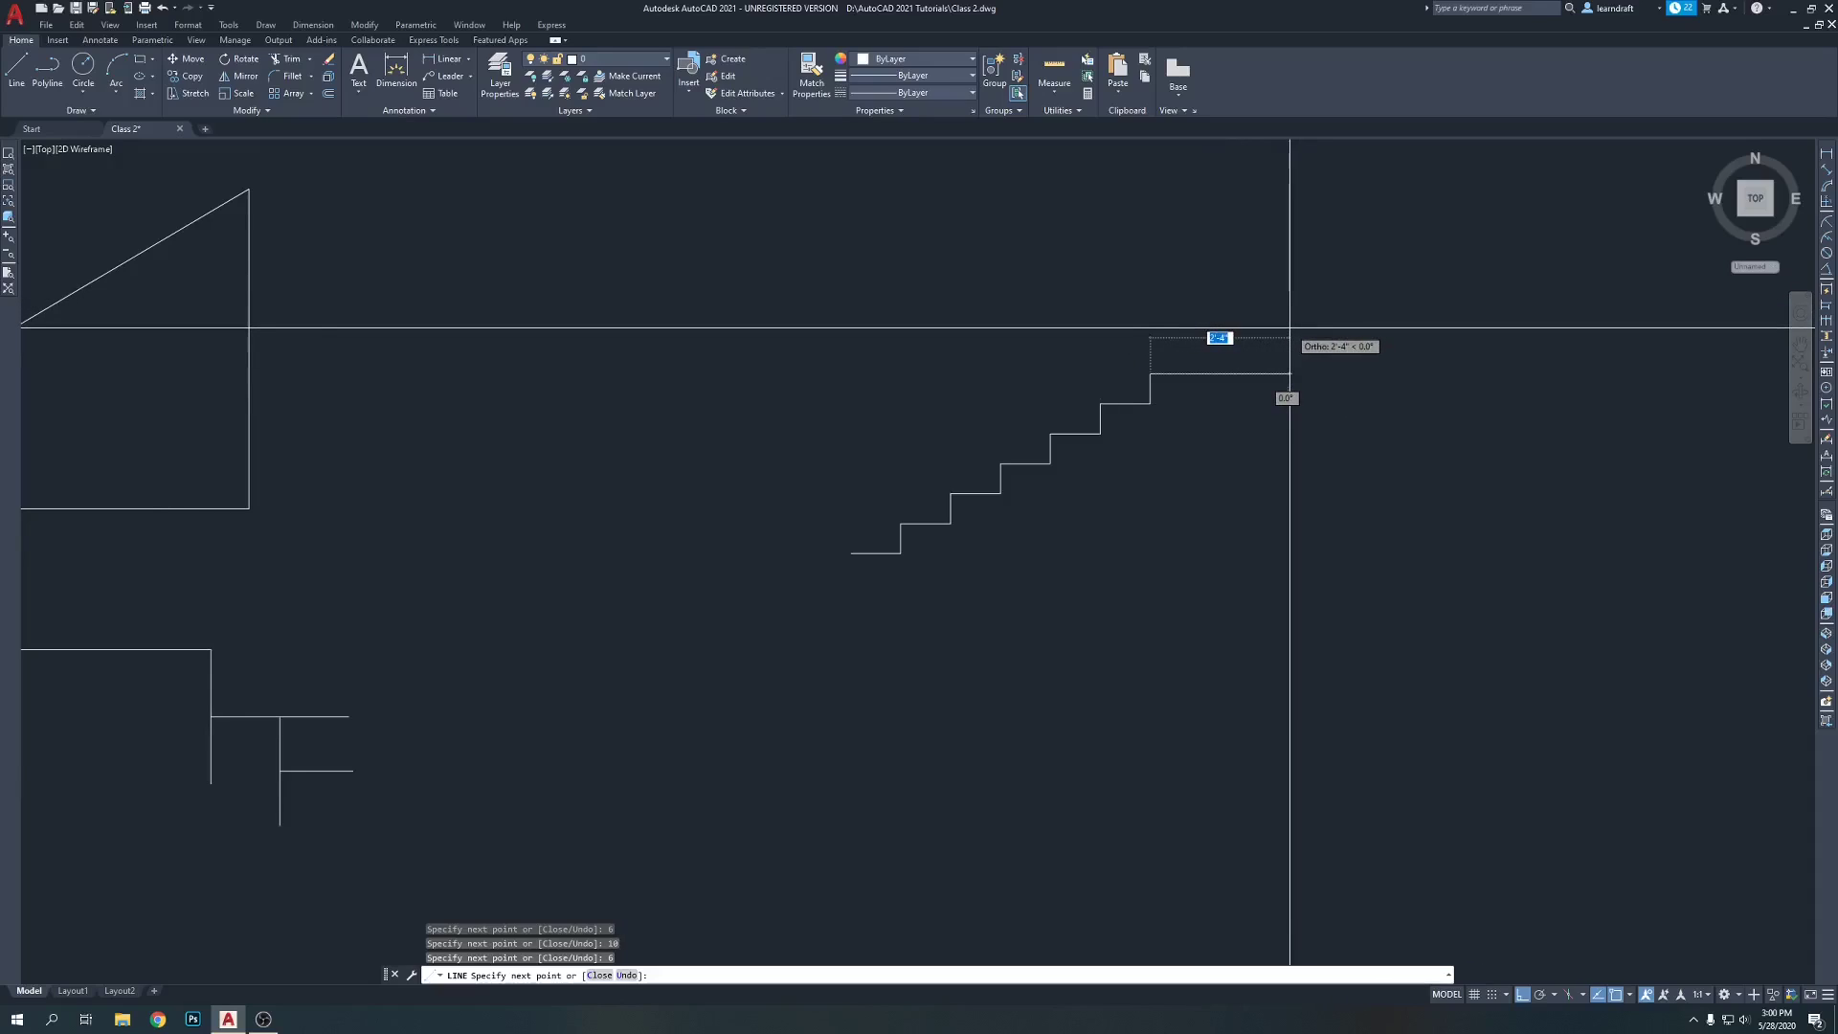
pyautogui.write('10')
pyautogui.press('Return')
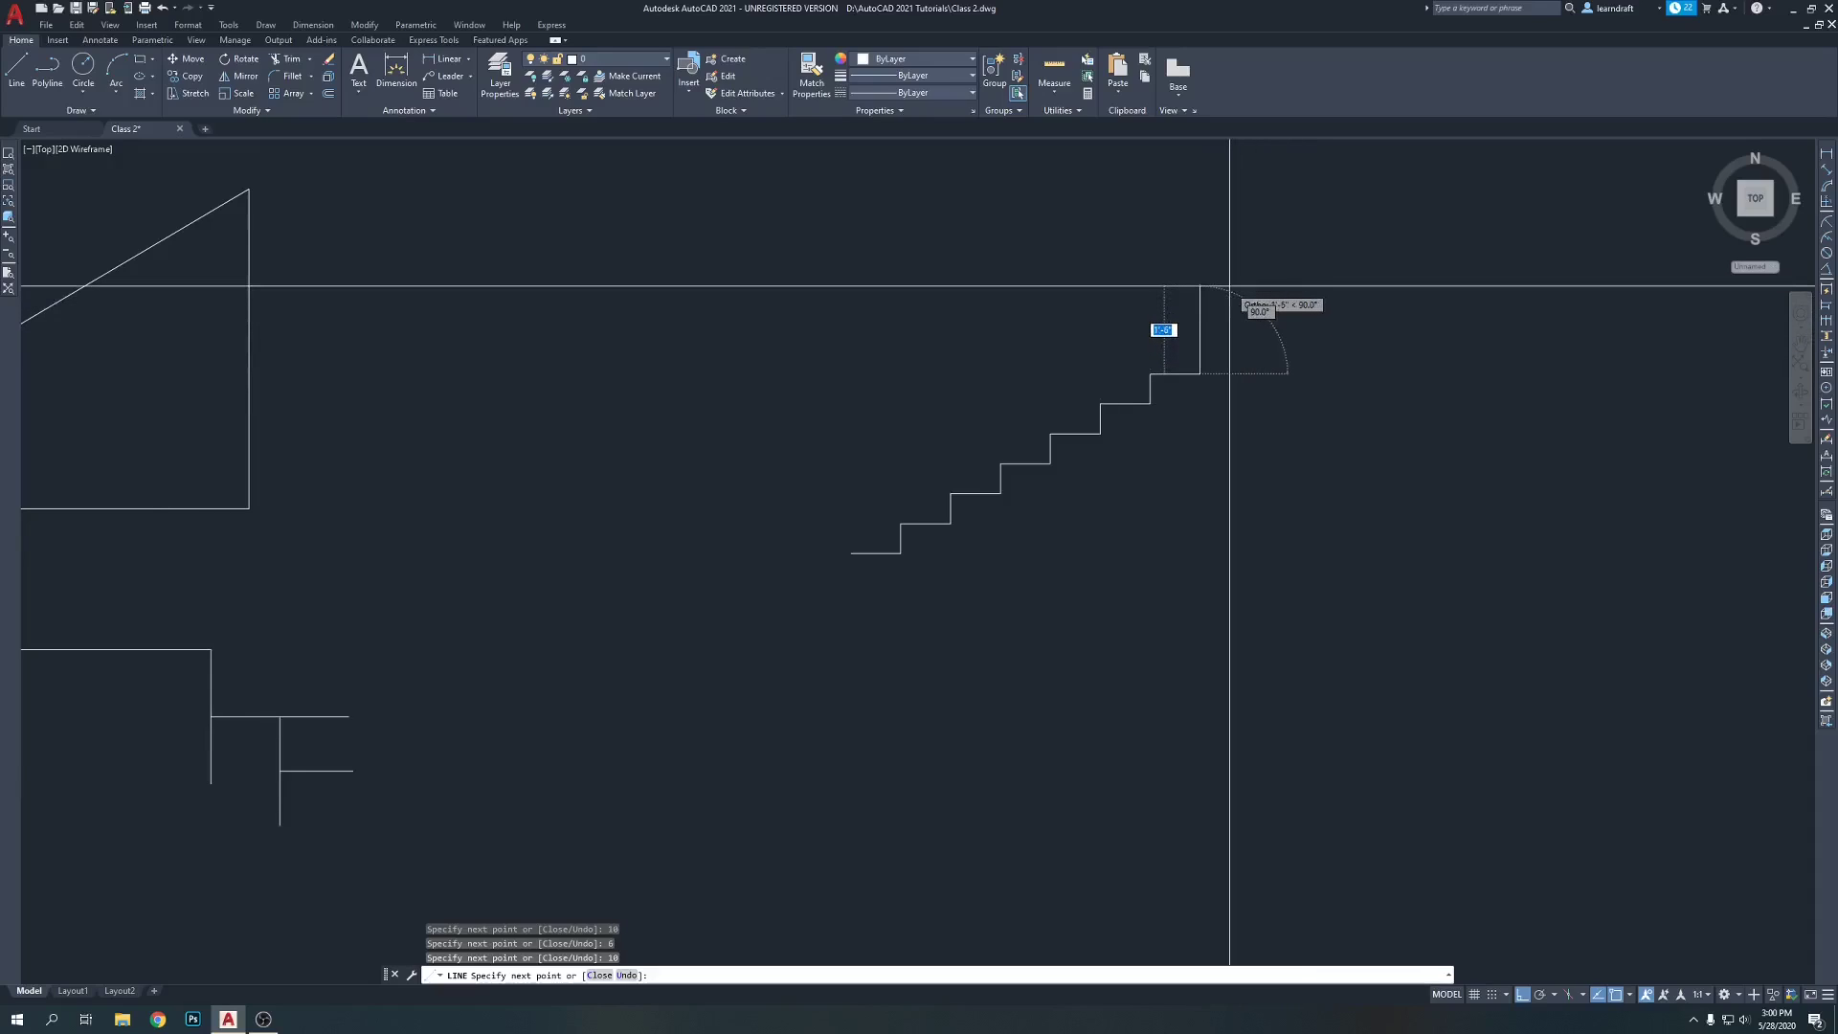
pyautogui.write('6')
pyautogui.press('Return')
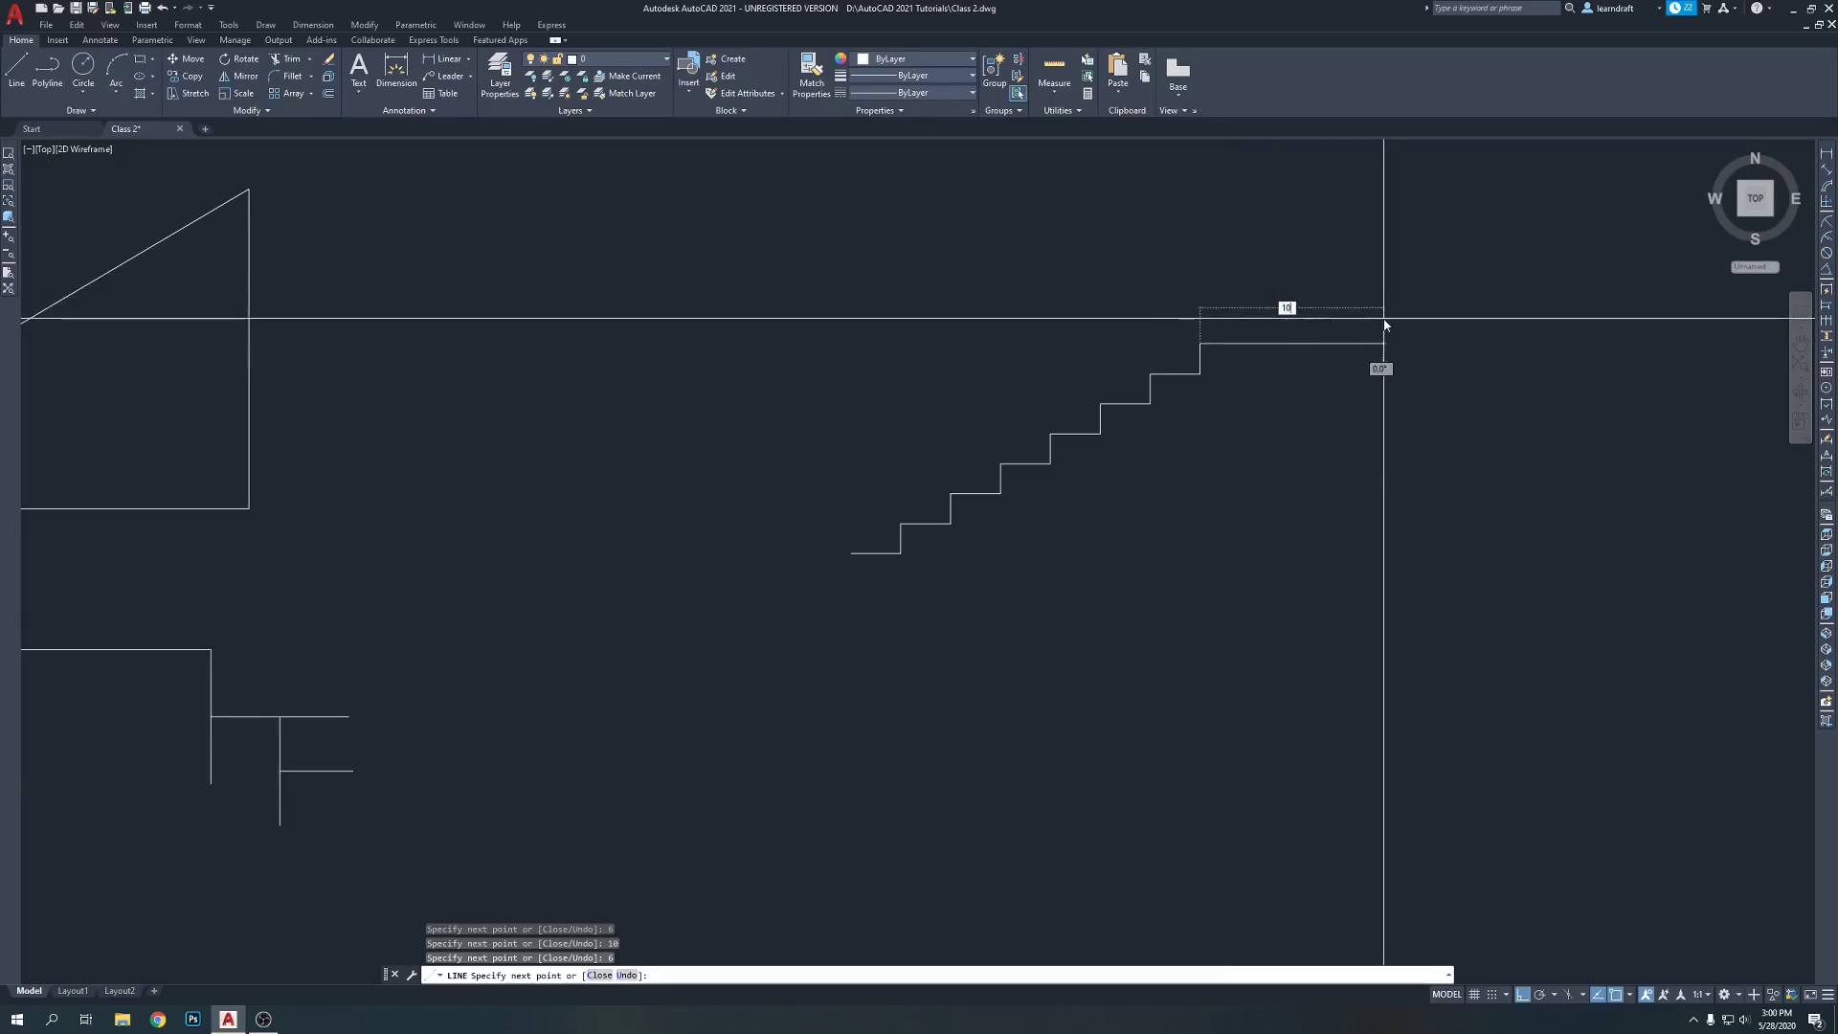
pyautogui.write('10')
pyautogui.press('Return')
pyautogui.write('6')
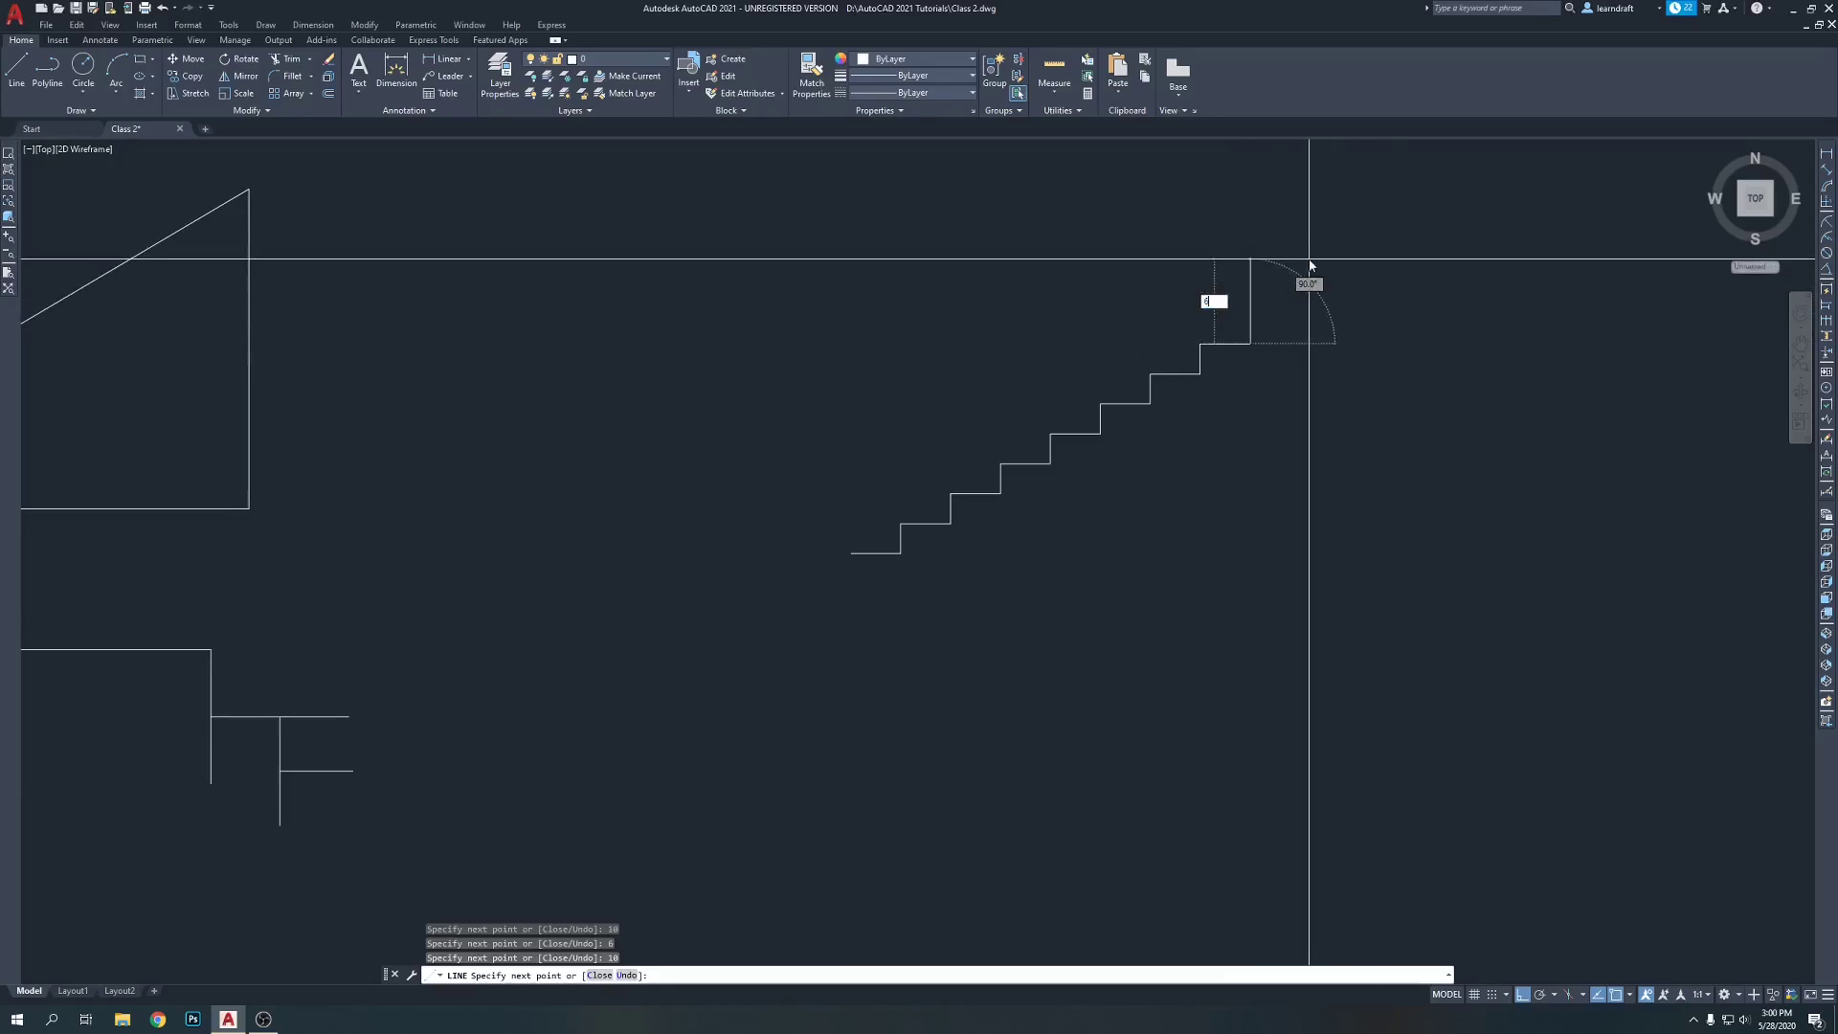
pyautogui.press('Return')
# - Draw a 5' horizontal landing to the right from the top riser and end the Line command
pyautogui.moveTo(1425, 275); pyautogui.dragTo(1297, 266, button='middle')
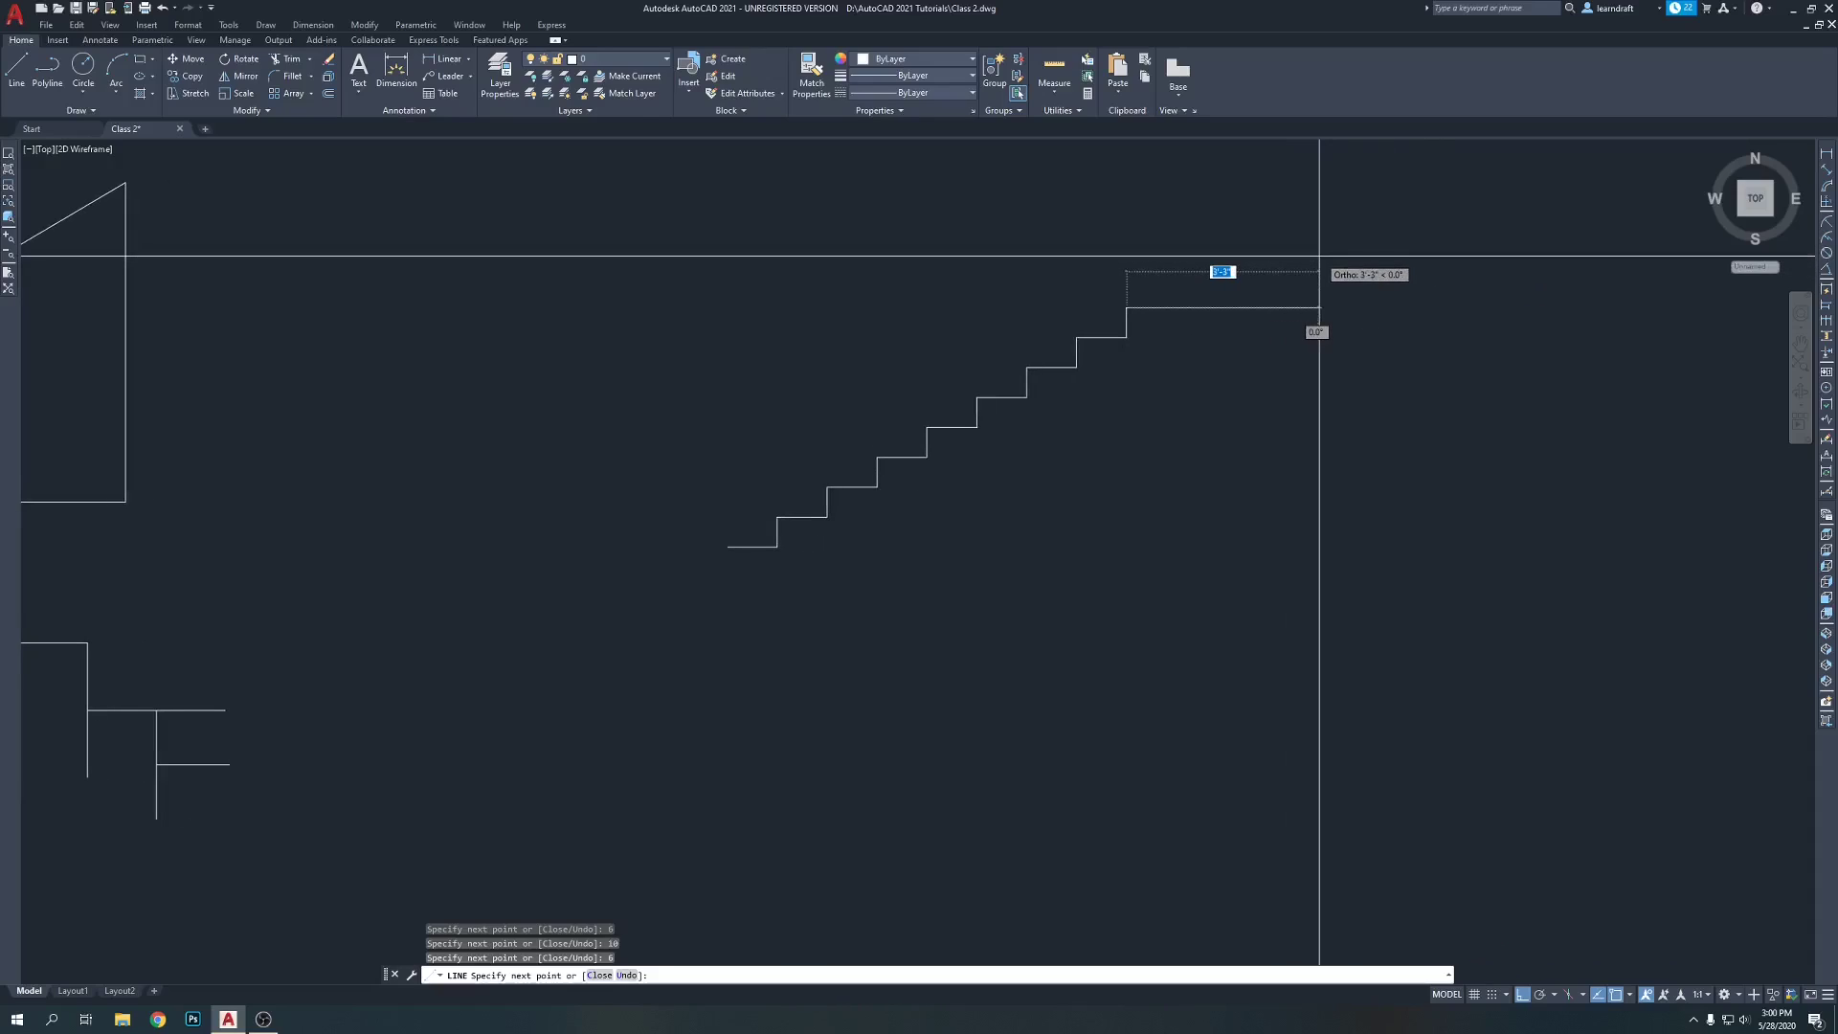
pyautogui.moveTo(1350, 259); pyautogui.dragTo(1243, 275, button='middle')
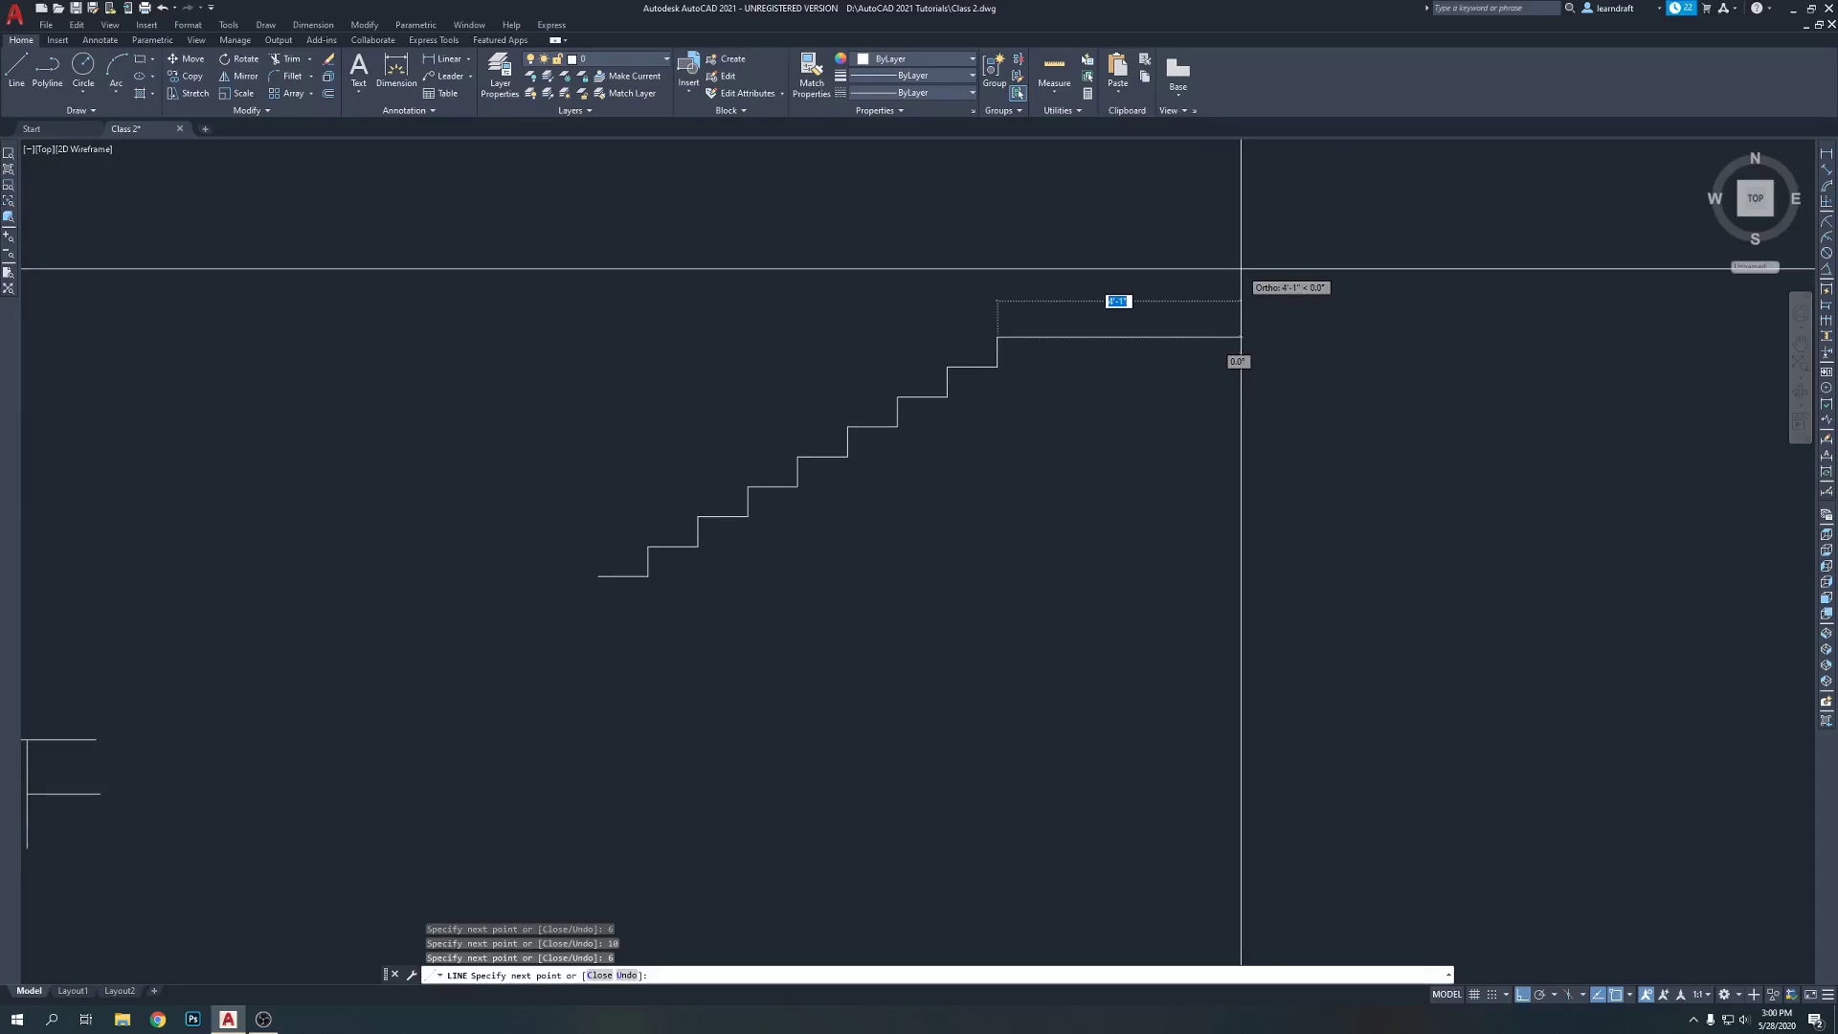
pyautogui.write('5')
pyautogui.press('Return')
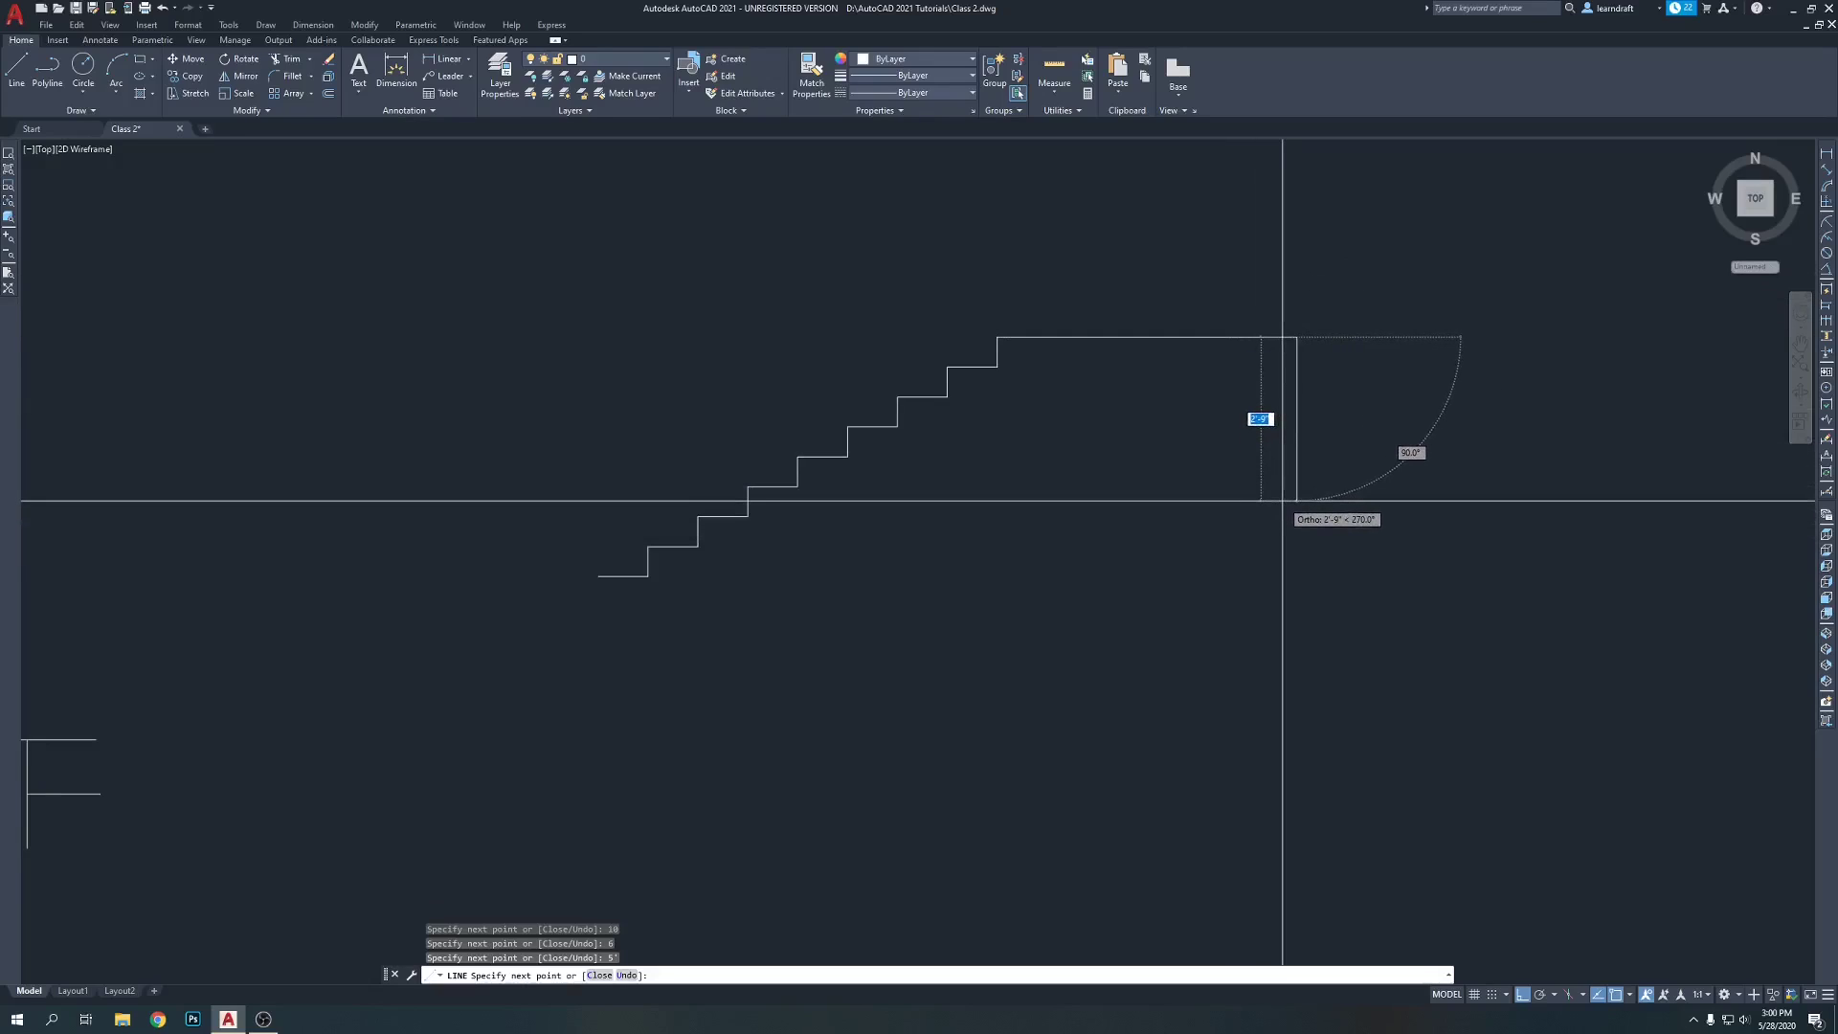
pyautogui.press('Escape')
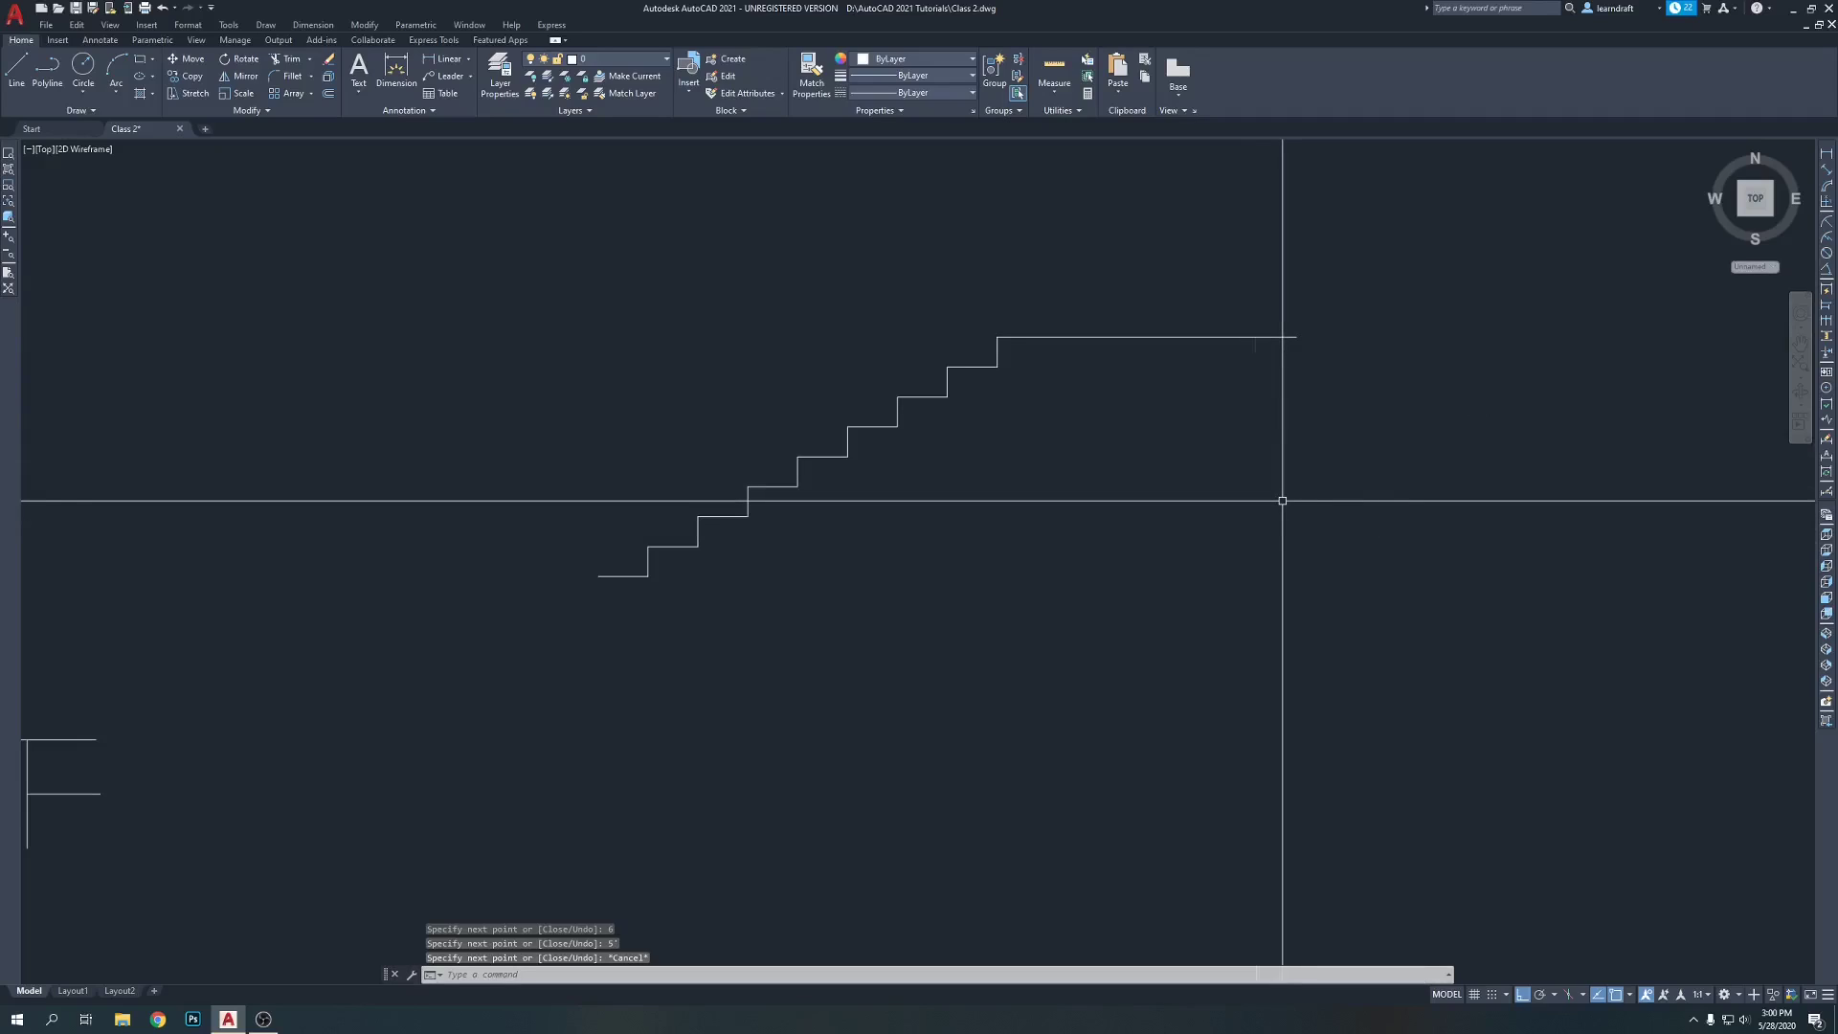
# - Draw a separate 10' horizontal line in the empty area below the top landing and end the Line command
pyautogui.moveTo(1255, 292); pyautogui.dragTo(1255, 345, button='middle')
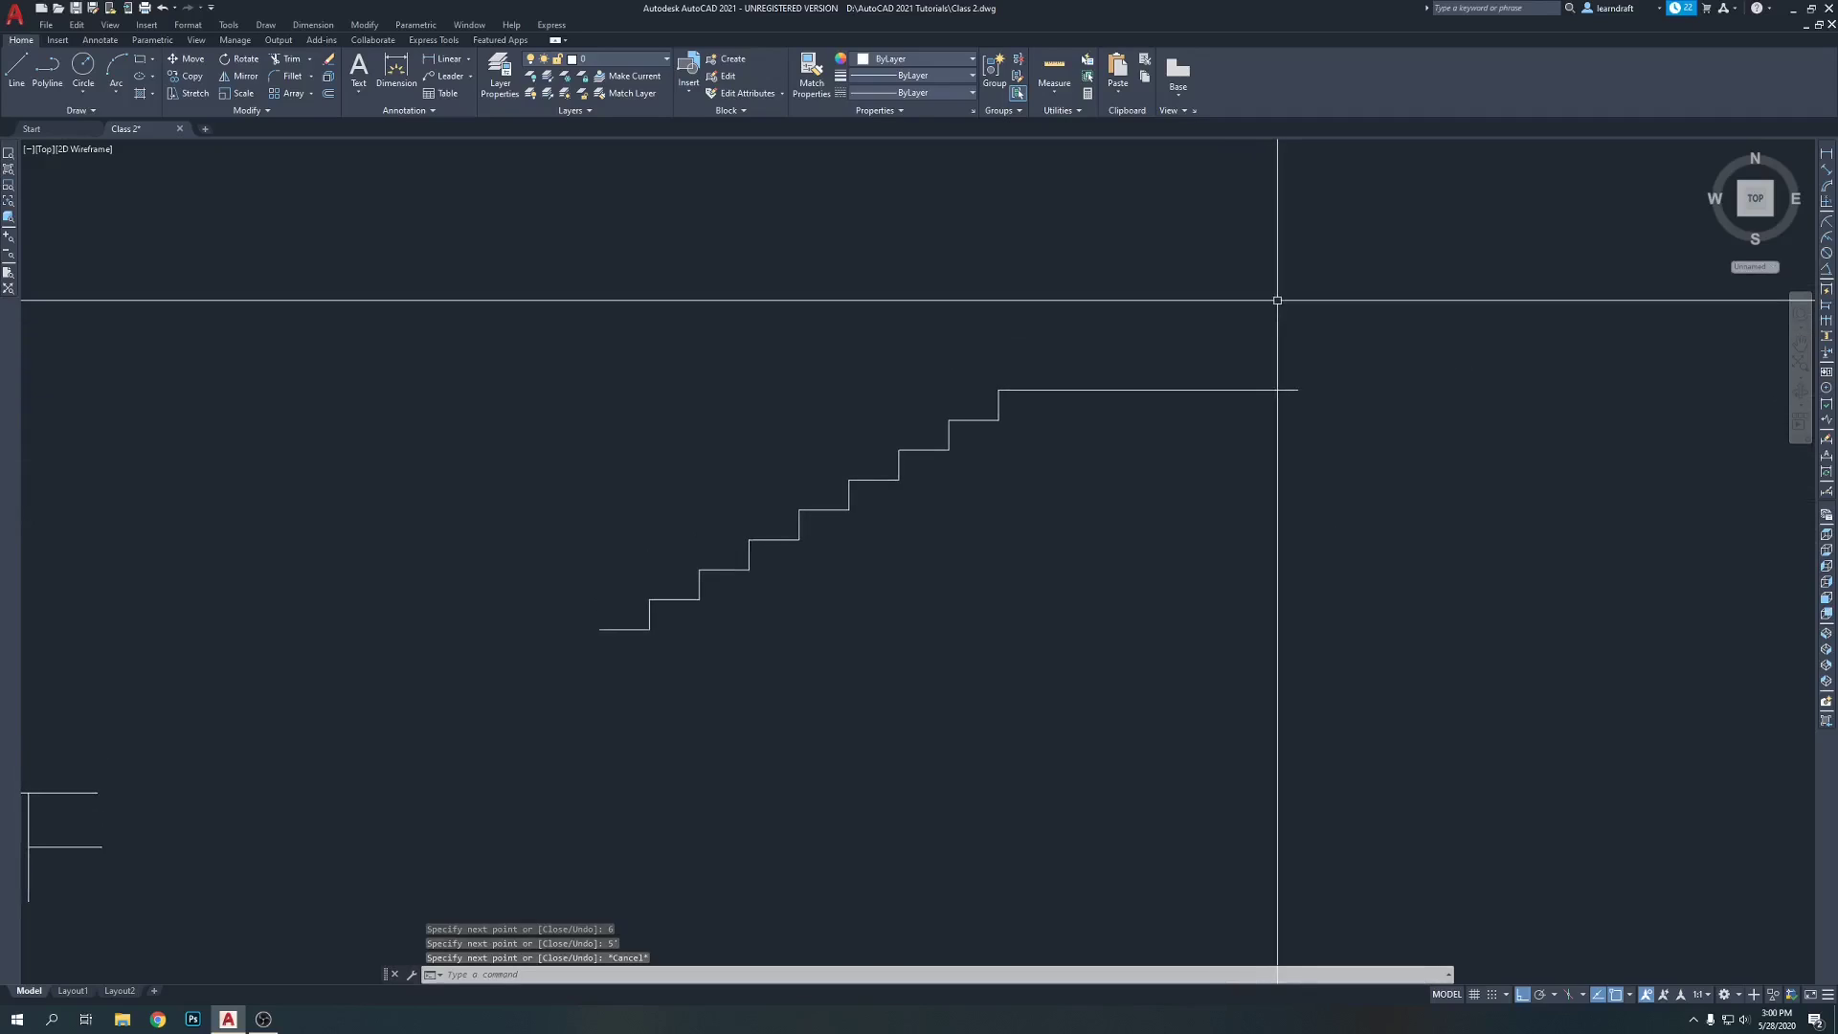
pyautogui.moveTo(997, 328); pyautogui.dragTo(1046, 298, button='middle')
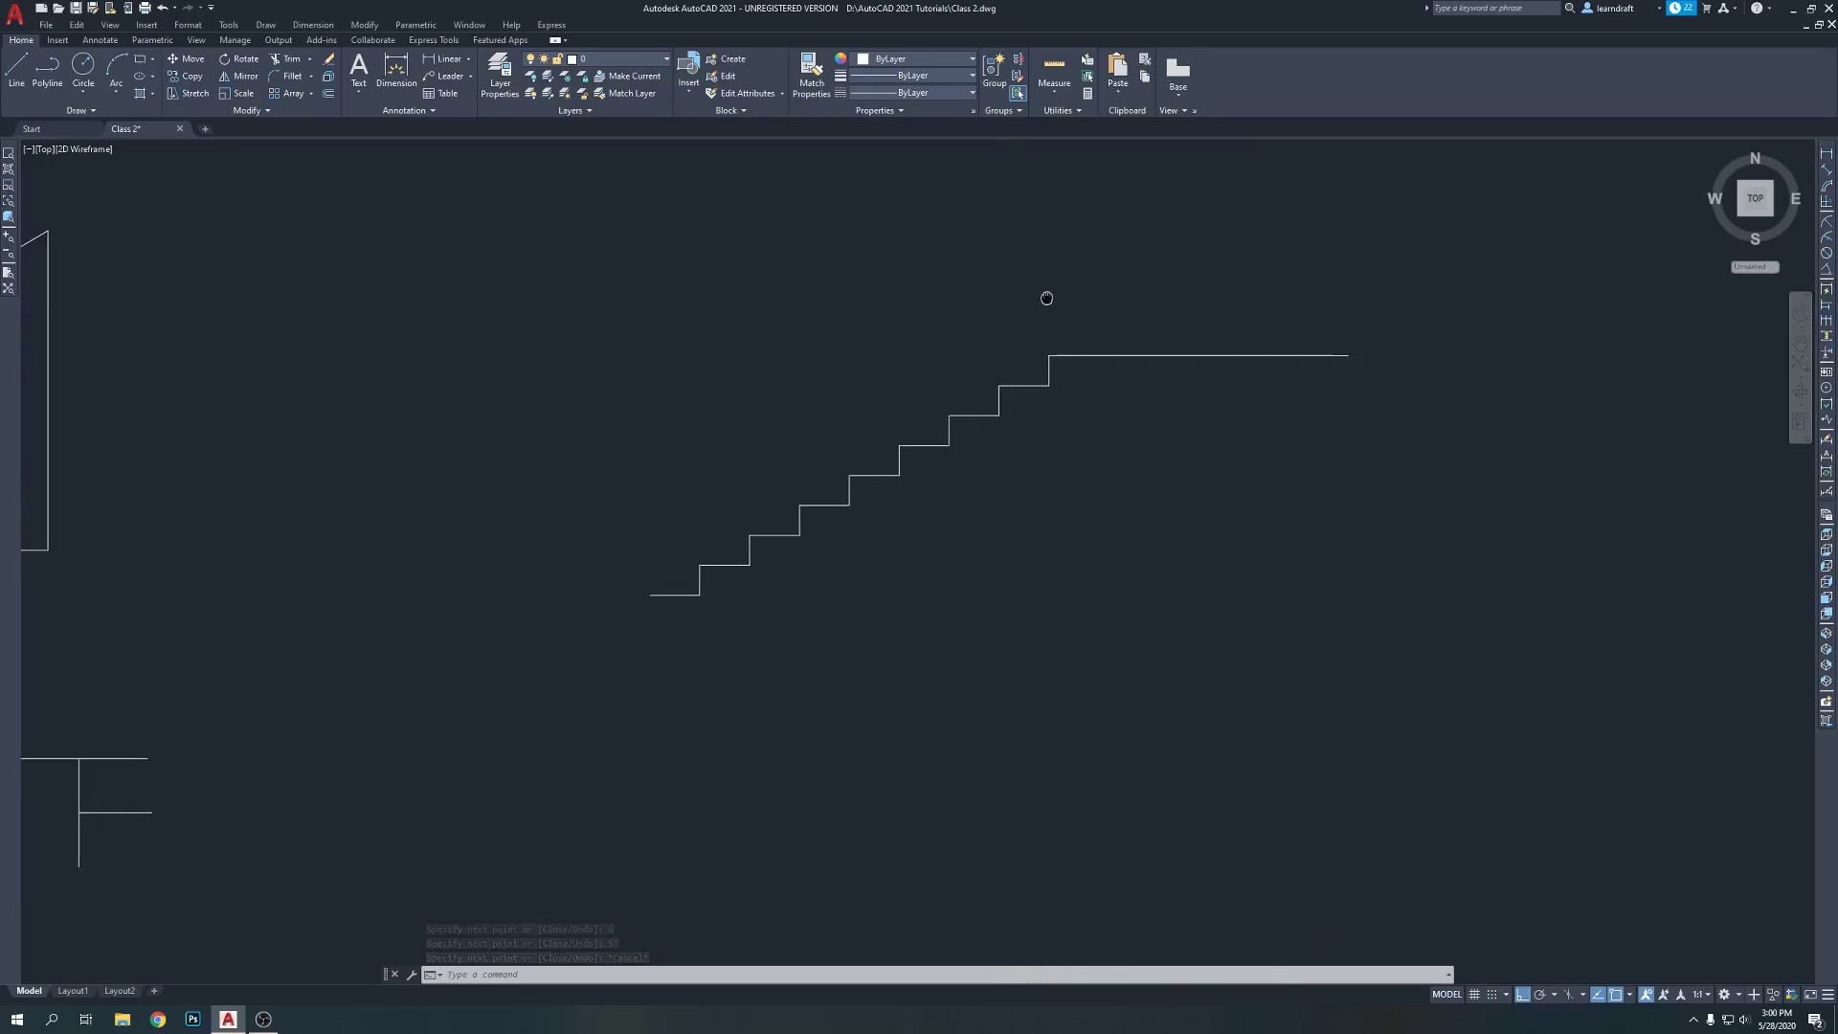
pyautogui.moveTo(1176, 498); pyautogui.dragTo(1103, 467, button='middle')
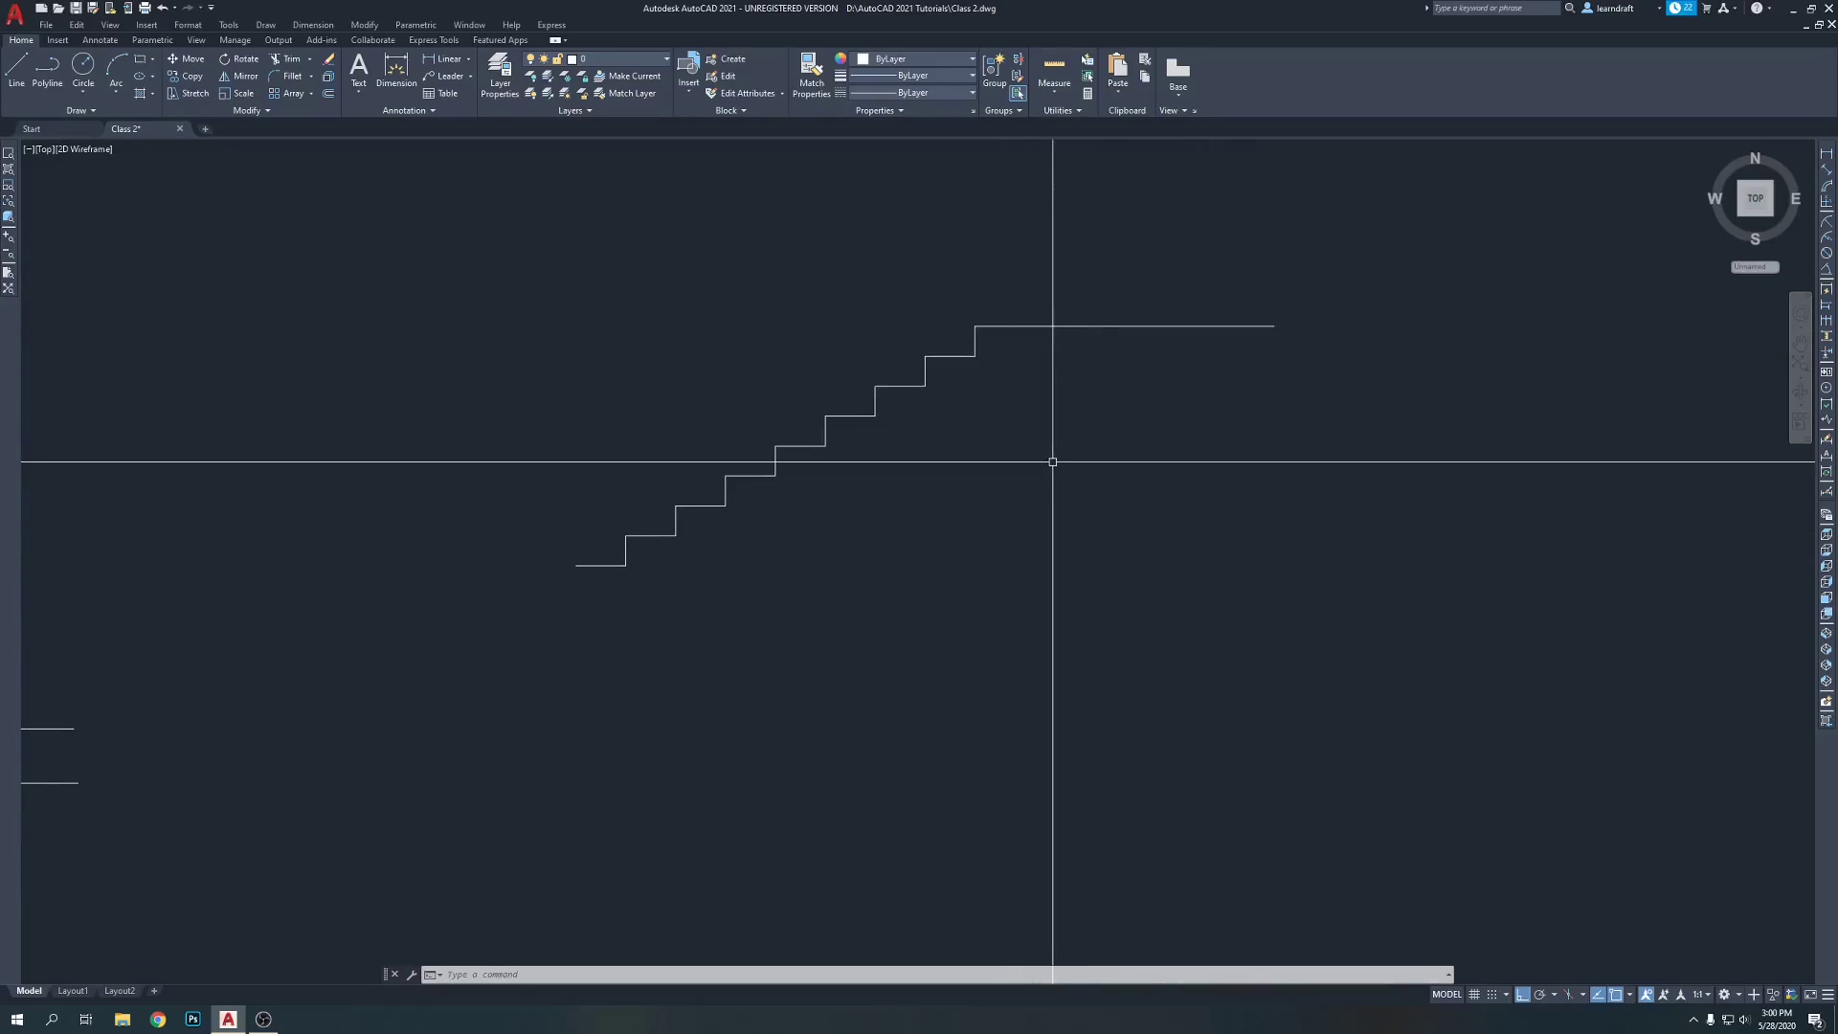
pyautogui.moveTo(1008, 526); pyautogui.dragTo(825, 438, button='middle')
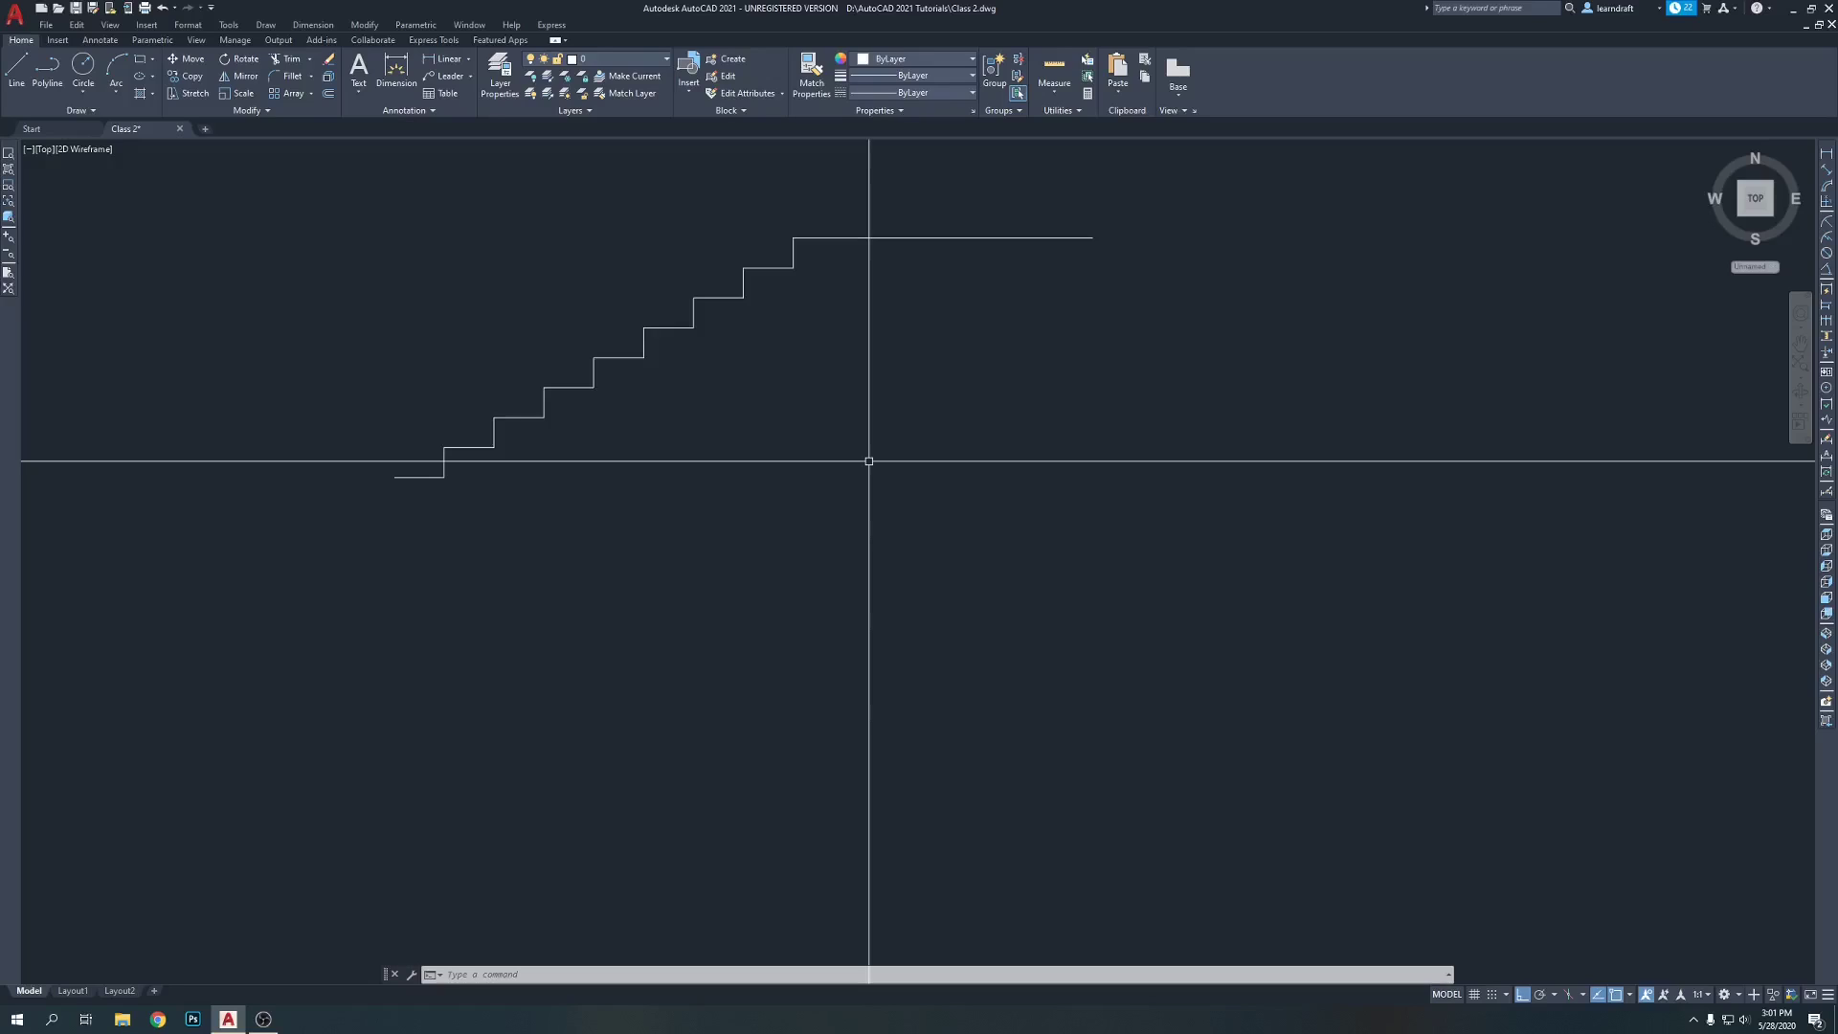
pyautogui.write('l')
pyautogui.press('Return')
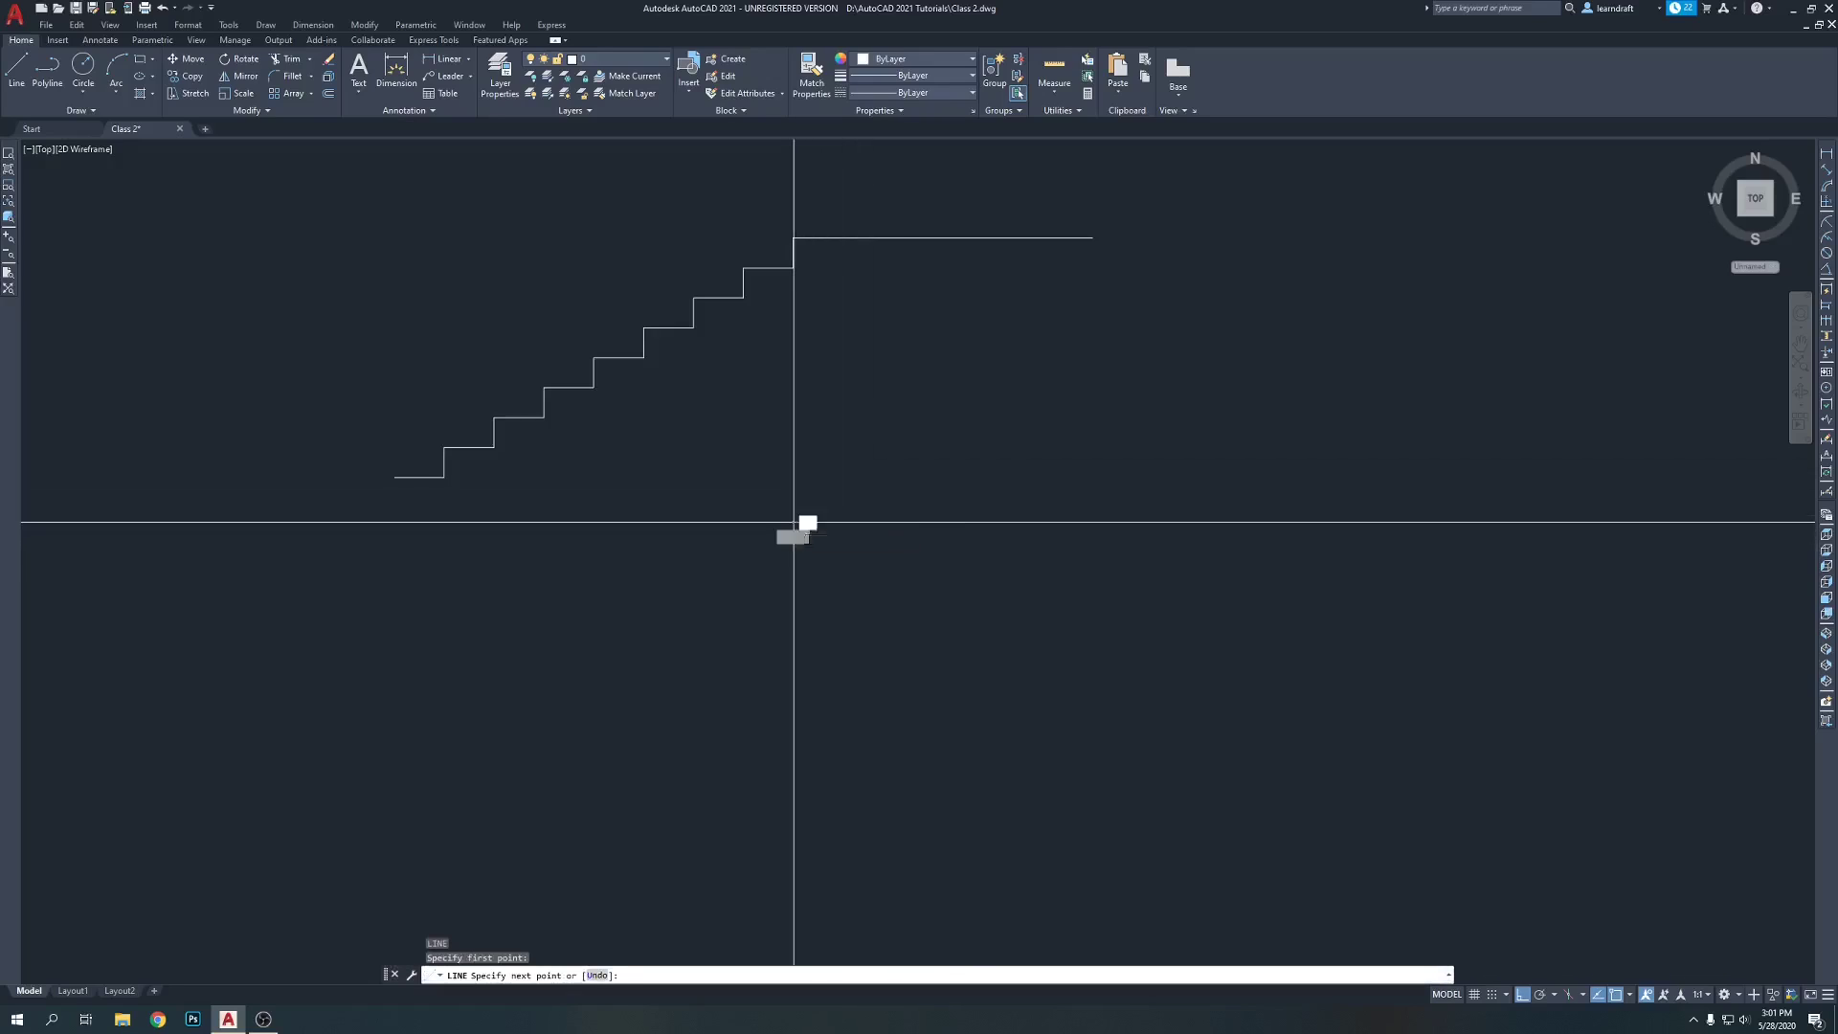
pyautogui.click(792, 522)
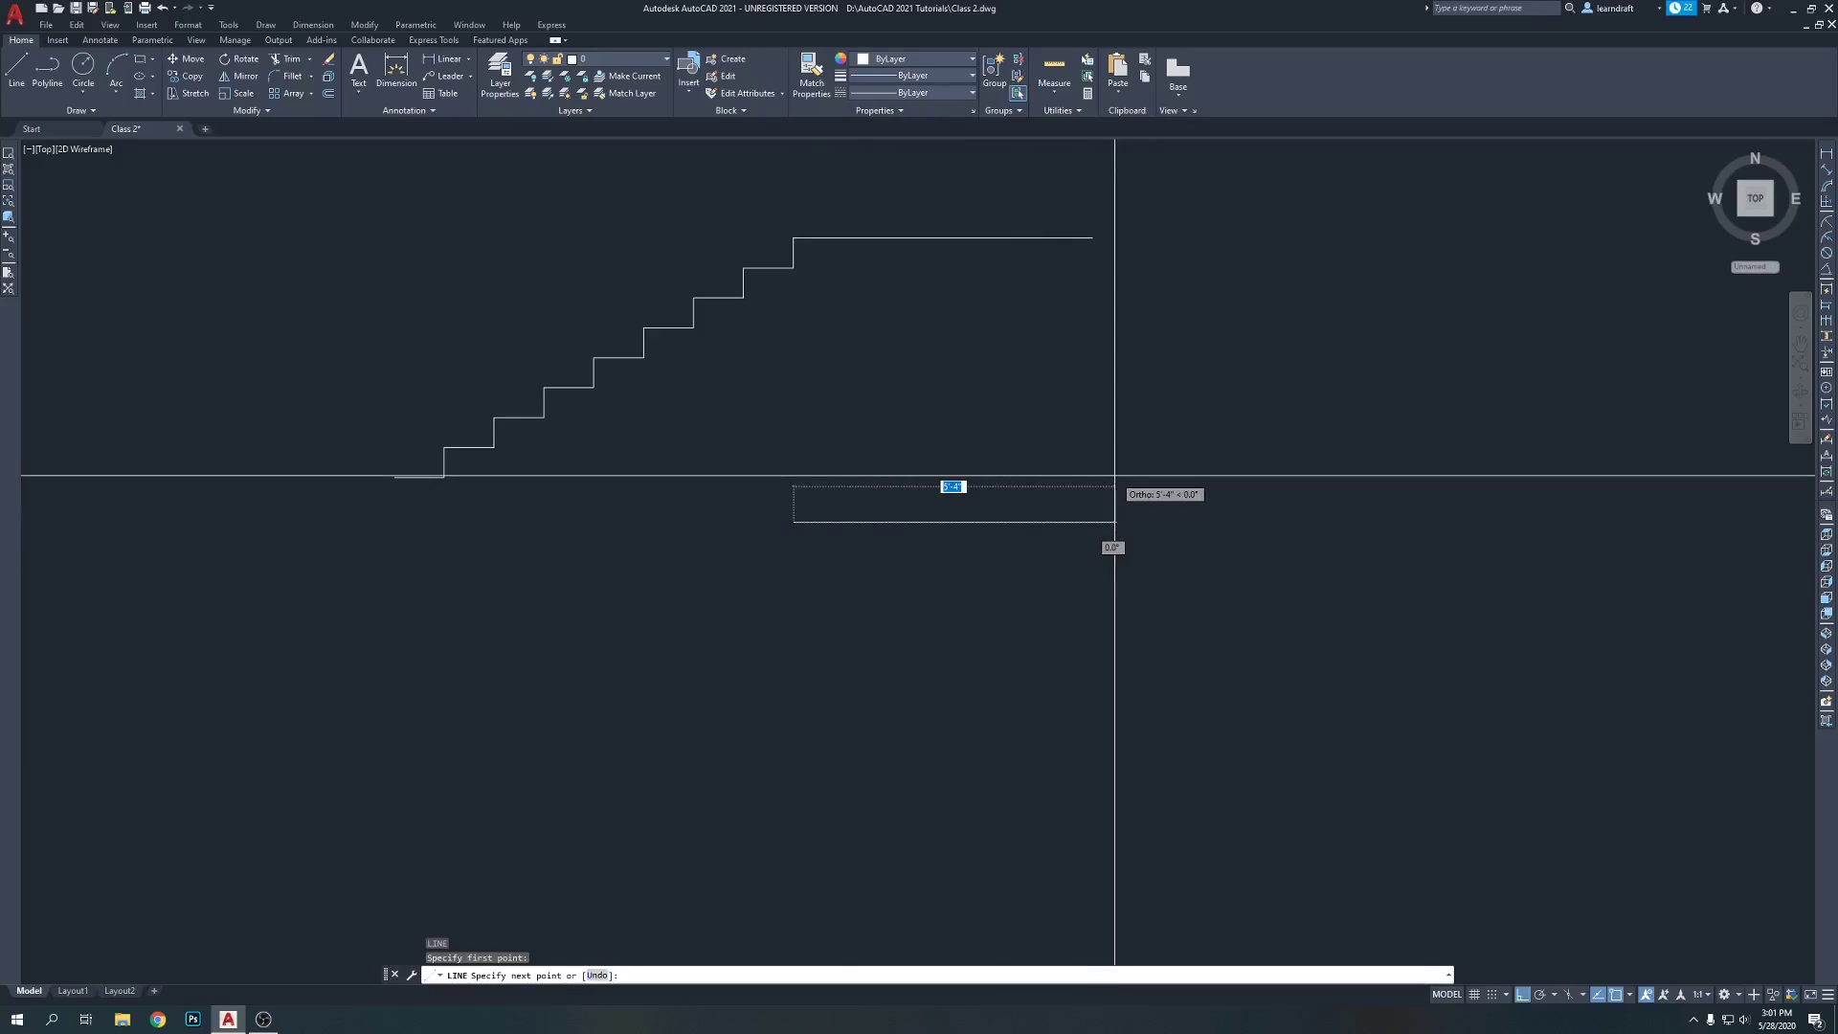
pyautogui.write('10')
pyautogui.press('Return')
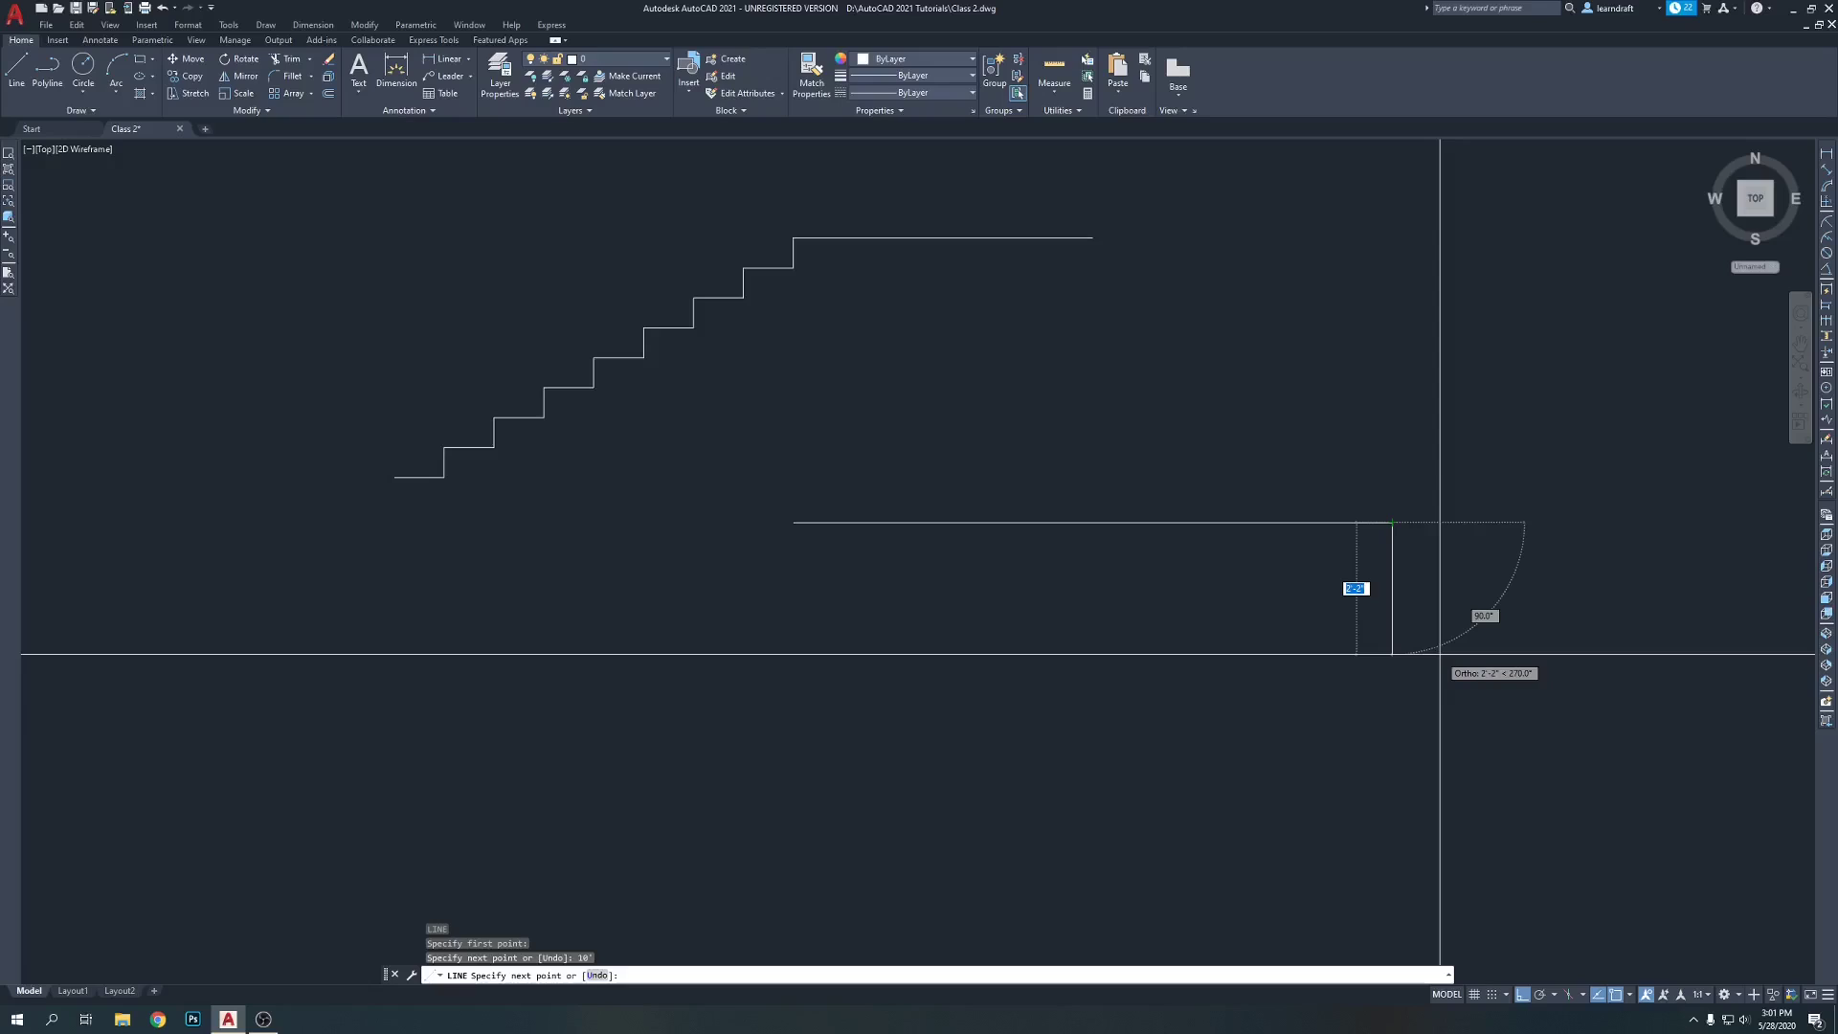
pyautogui.press('Escape')
# - Erase the separate horizontal line below the stair landing
pyautogui.moveTo(1174, 603); pyautogui.dragTo(1092, 575, button='middle')
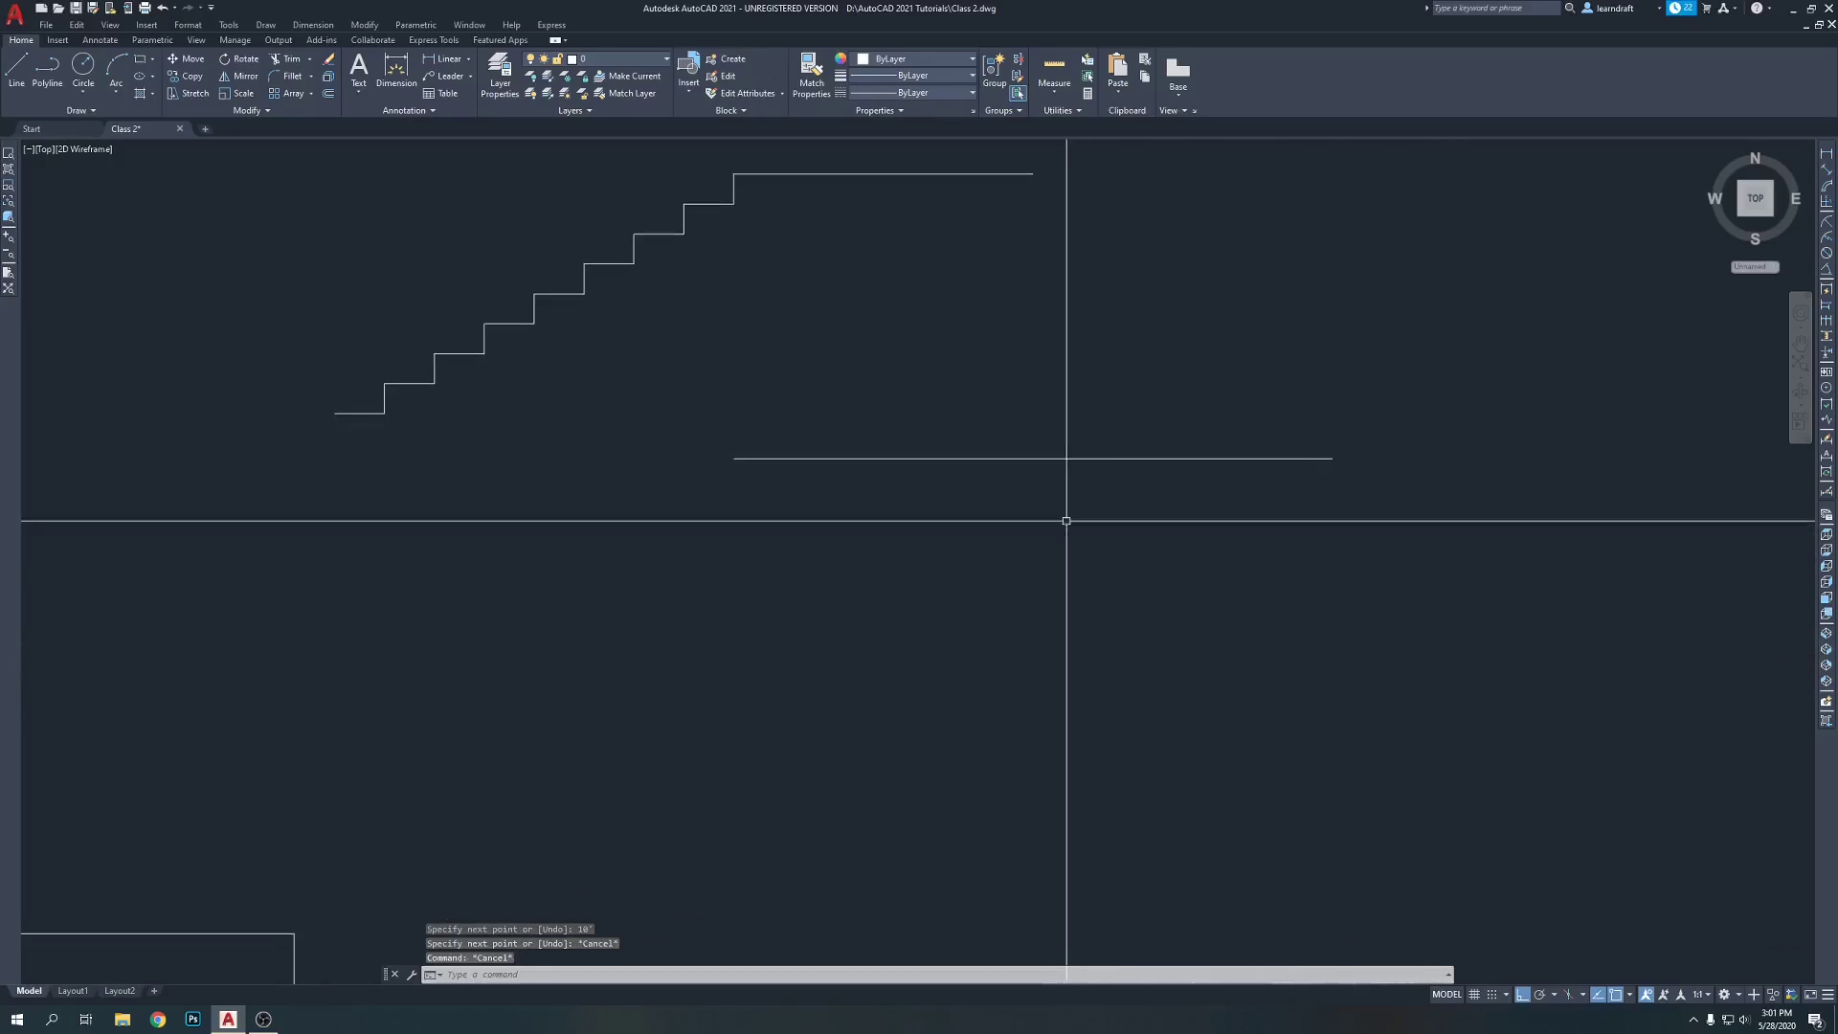
pyautogui.click(1050, 418)
pyautogui.click(962, 523)
pyautogui.press('Delete')
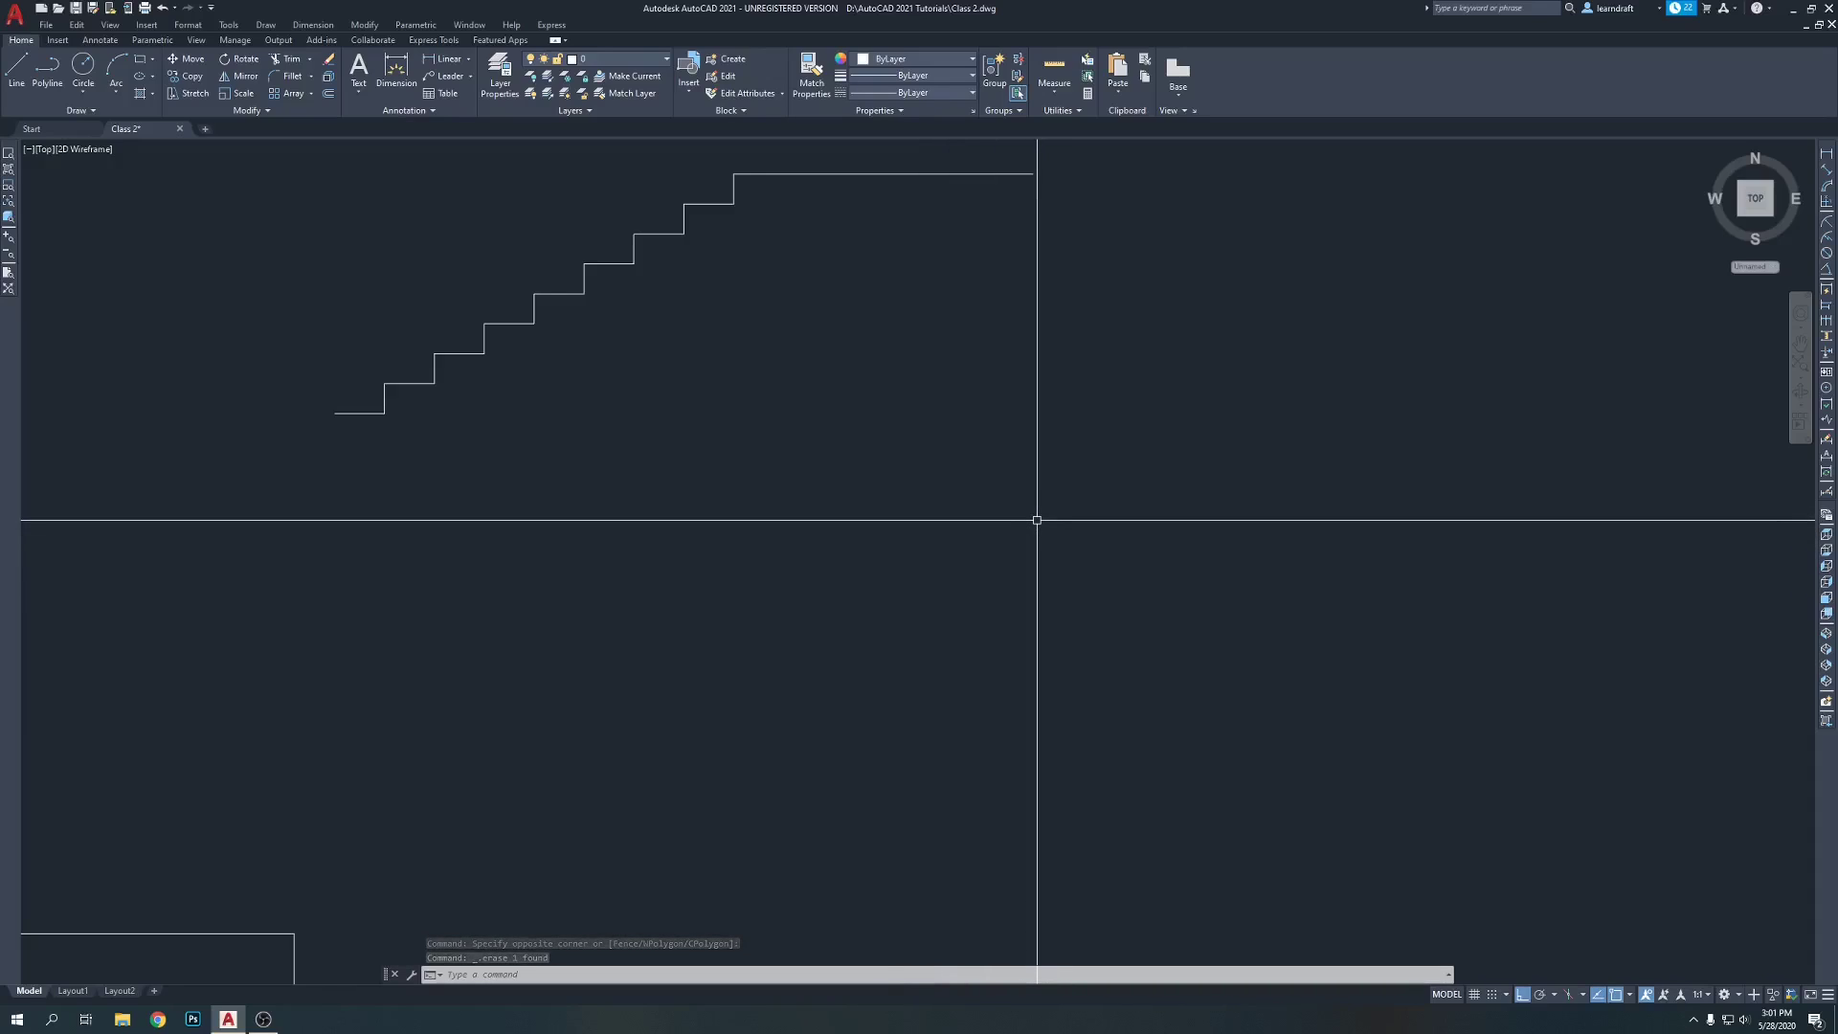
# - Draw a freehand horizontal line in the empty area below and to the right of the staircase
pyautogui.write('l')
pyautogui.press('Return')
pyautogui.click(889, 438)
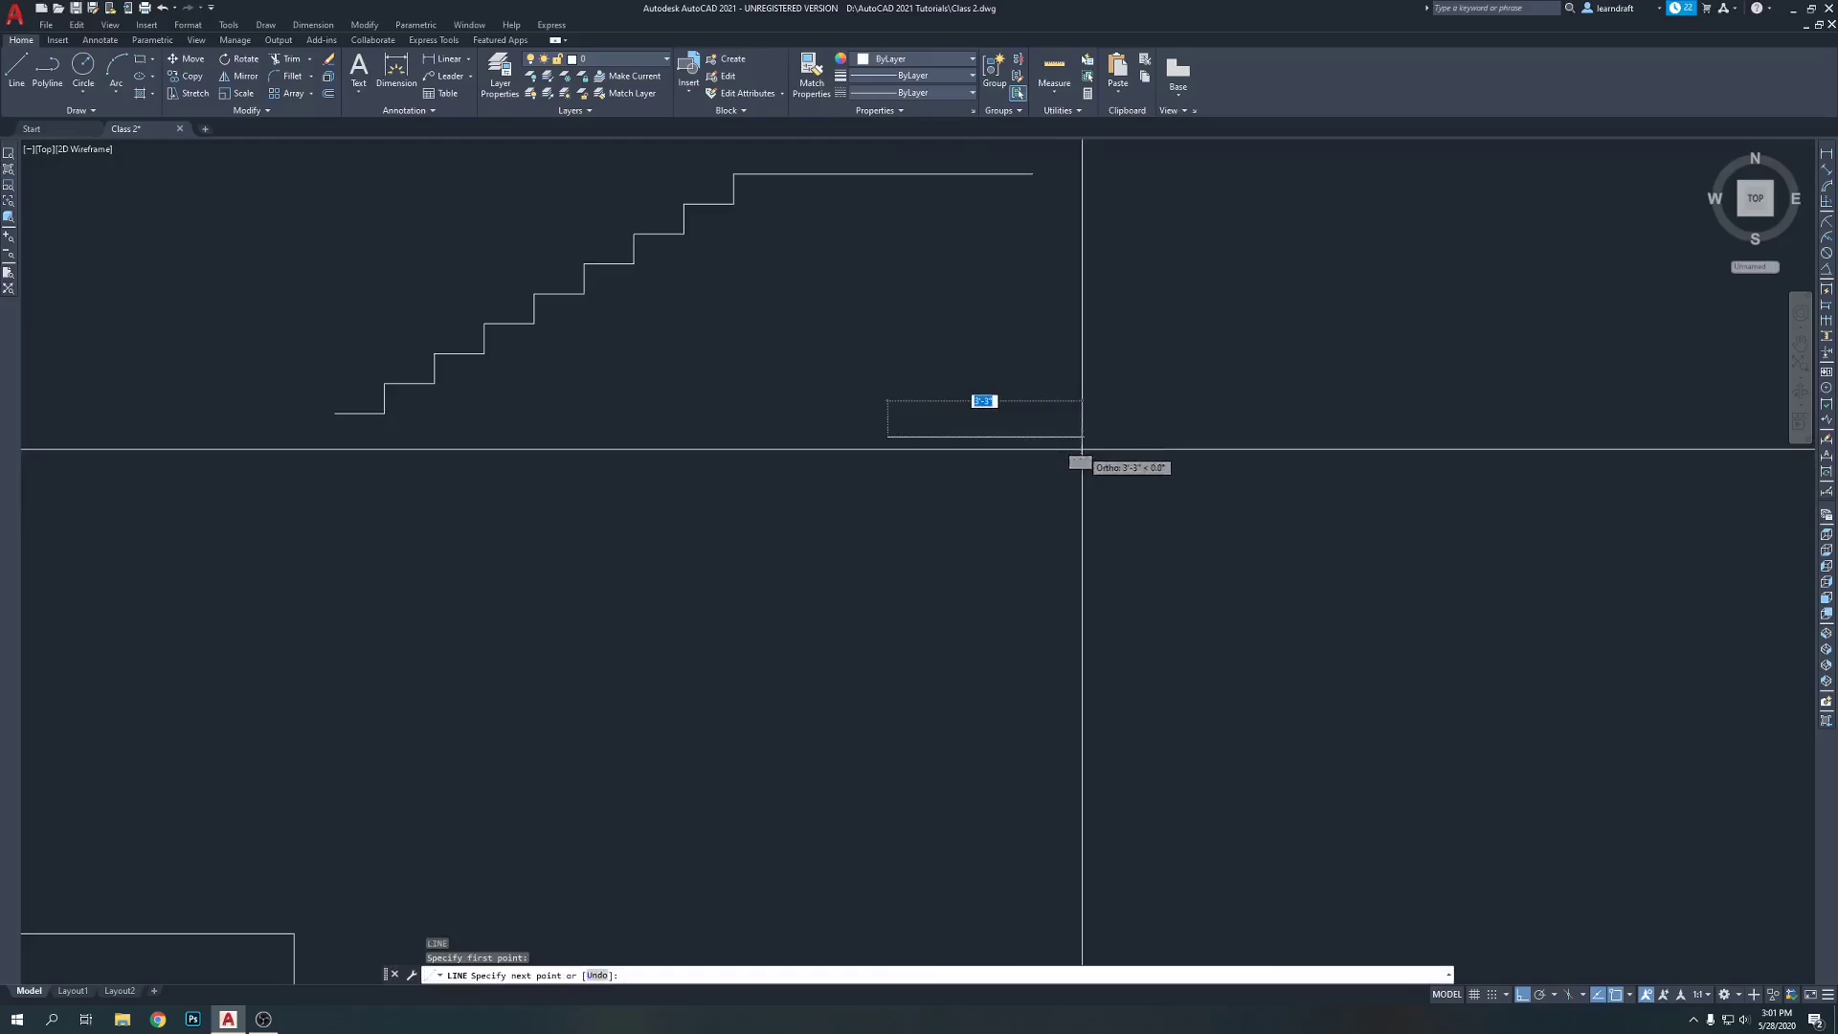
pyautogui.click(1143, 446)
pyautogui.press('Return')
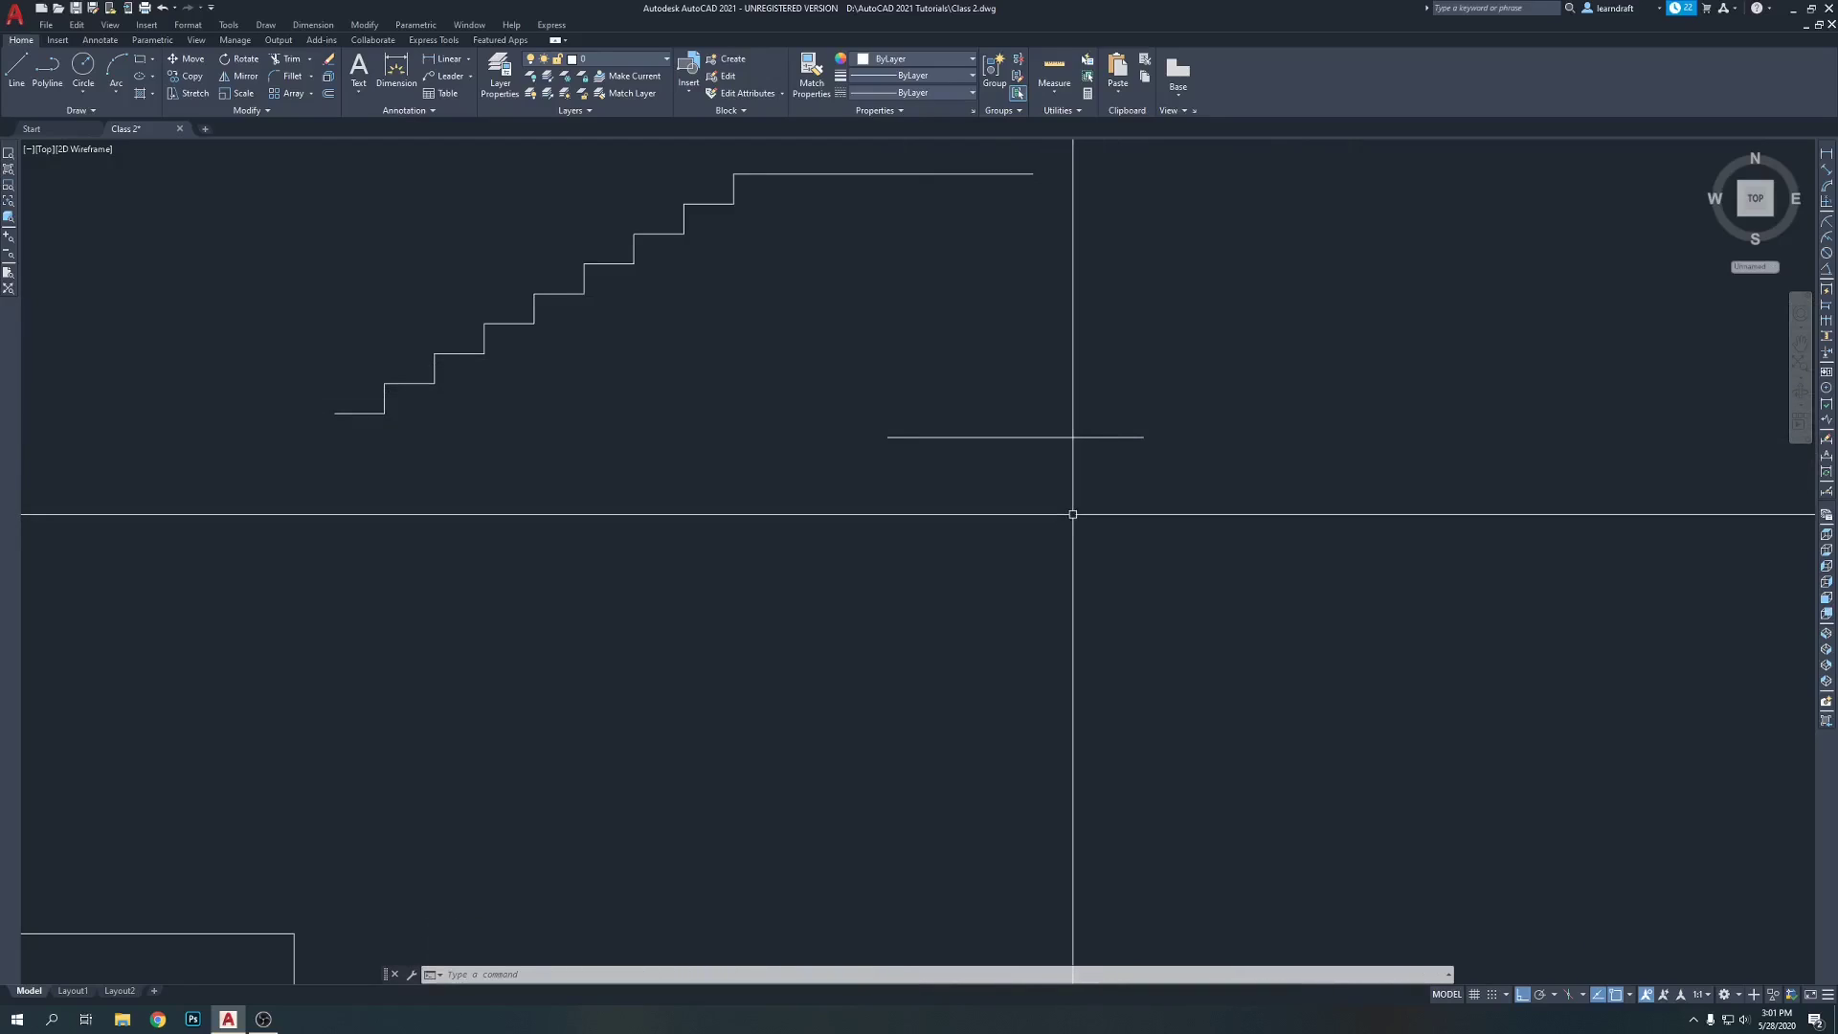
# - Draw a second freehand horizontal line, about 4'-6" long, just below the first separate line
pyautogui.write('l')
pyautogui.press('Return')
pyautogui.click(885, 486)
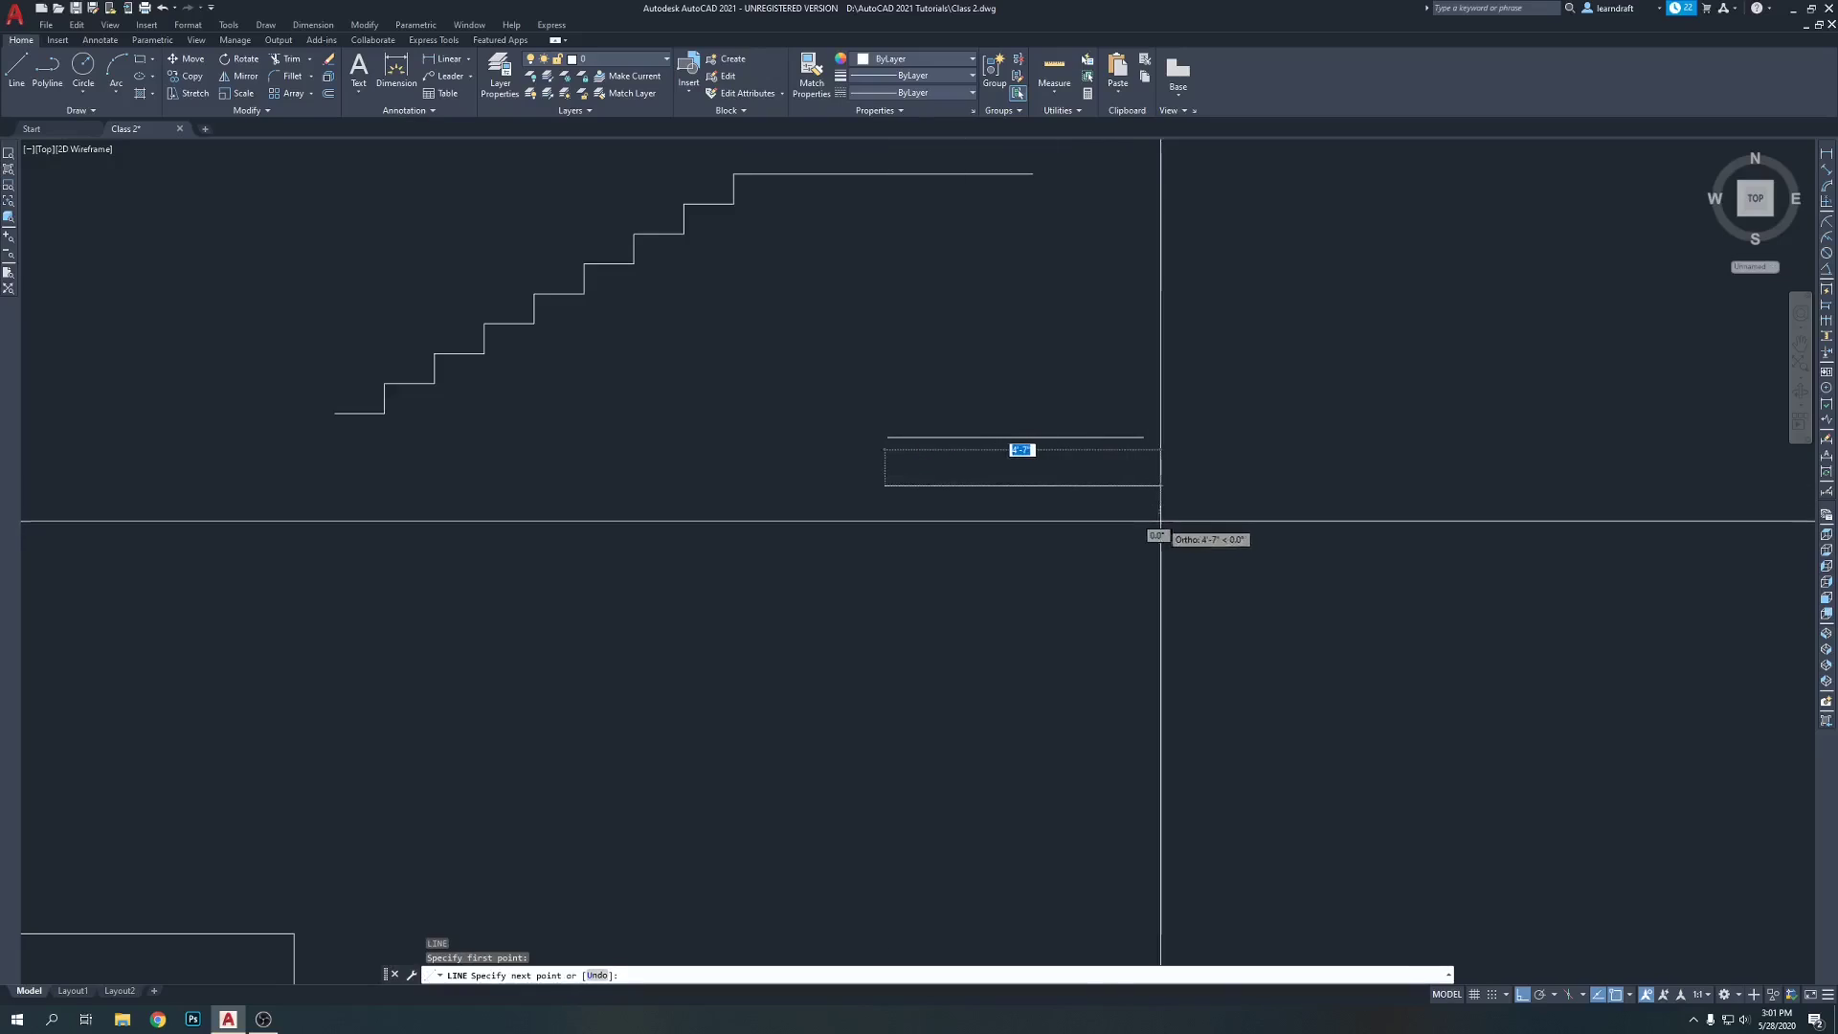
pyautogui.click(1154, 516)
pyautogui.press('Return')
# - Draw a third horizontal line exactly 4' long below the two freehand lines and end the Line command
pyautogui.moveTo(976, 604); pyautogui.dragTo(976, 545, button='middle')
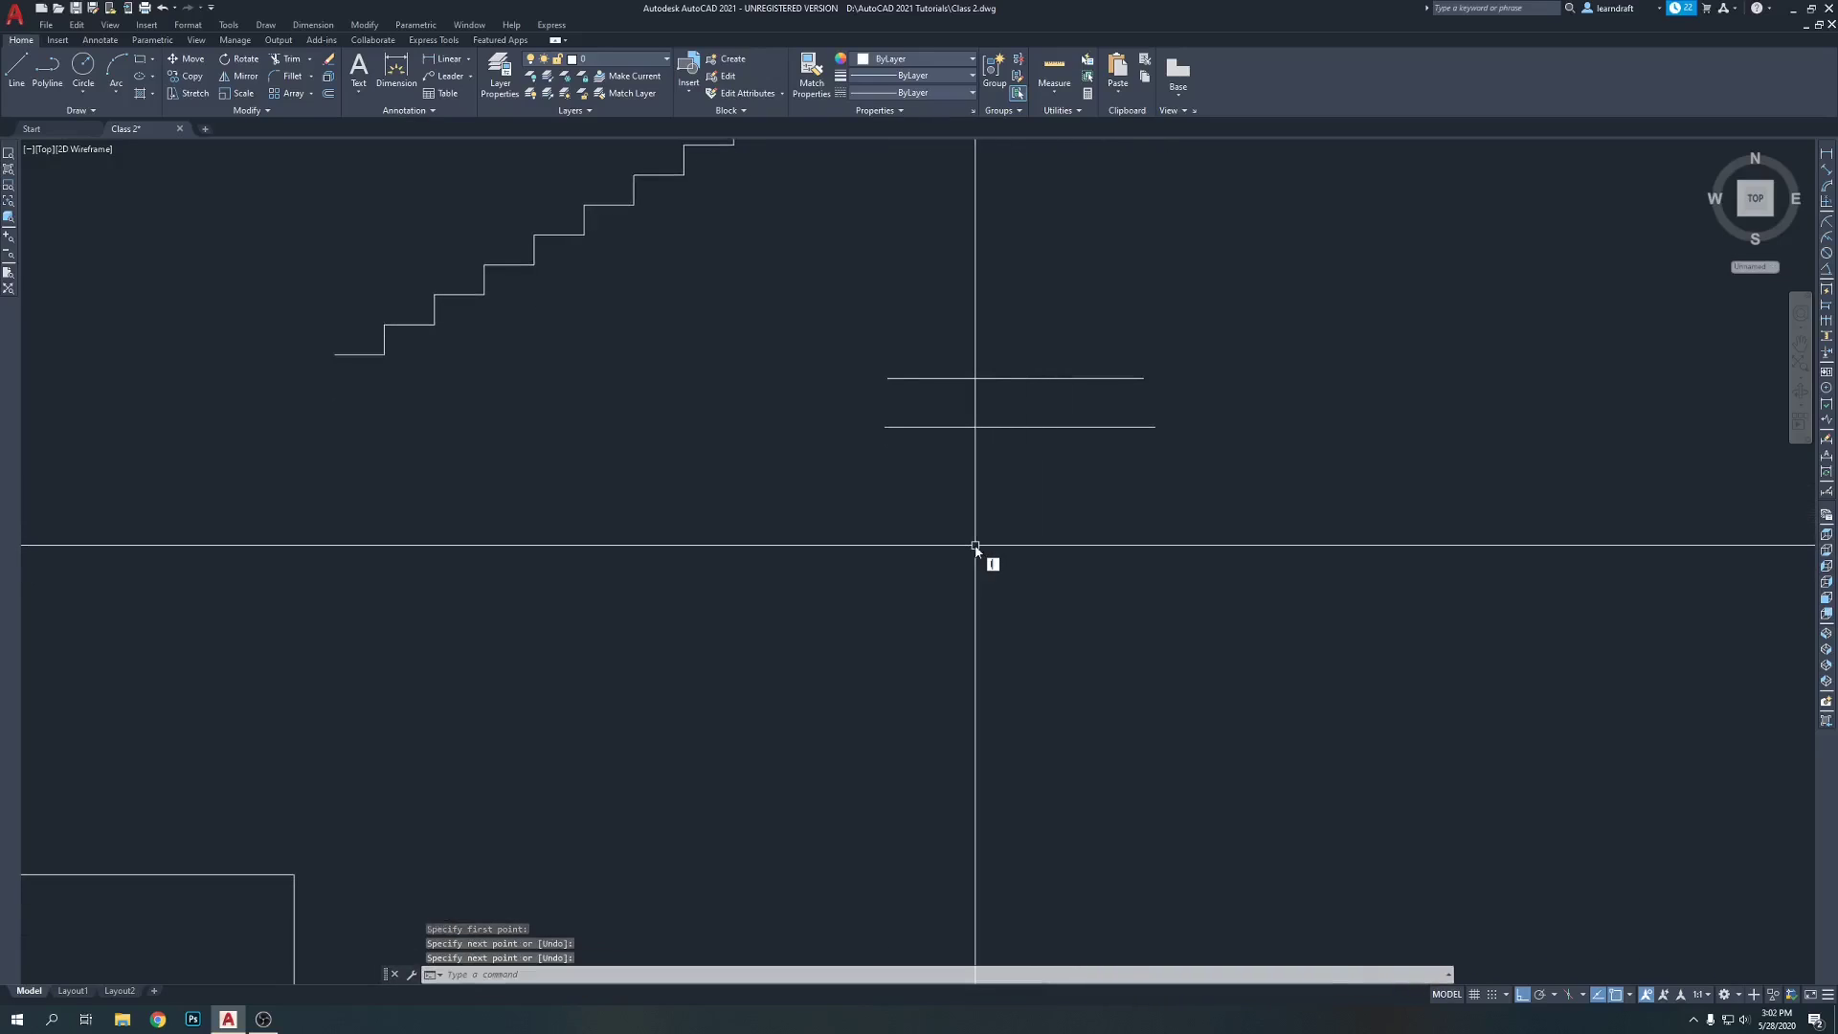
pyautogui.write('l')
pyautogui.press('Return')
pyautogui.click(891, 483)
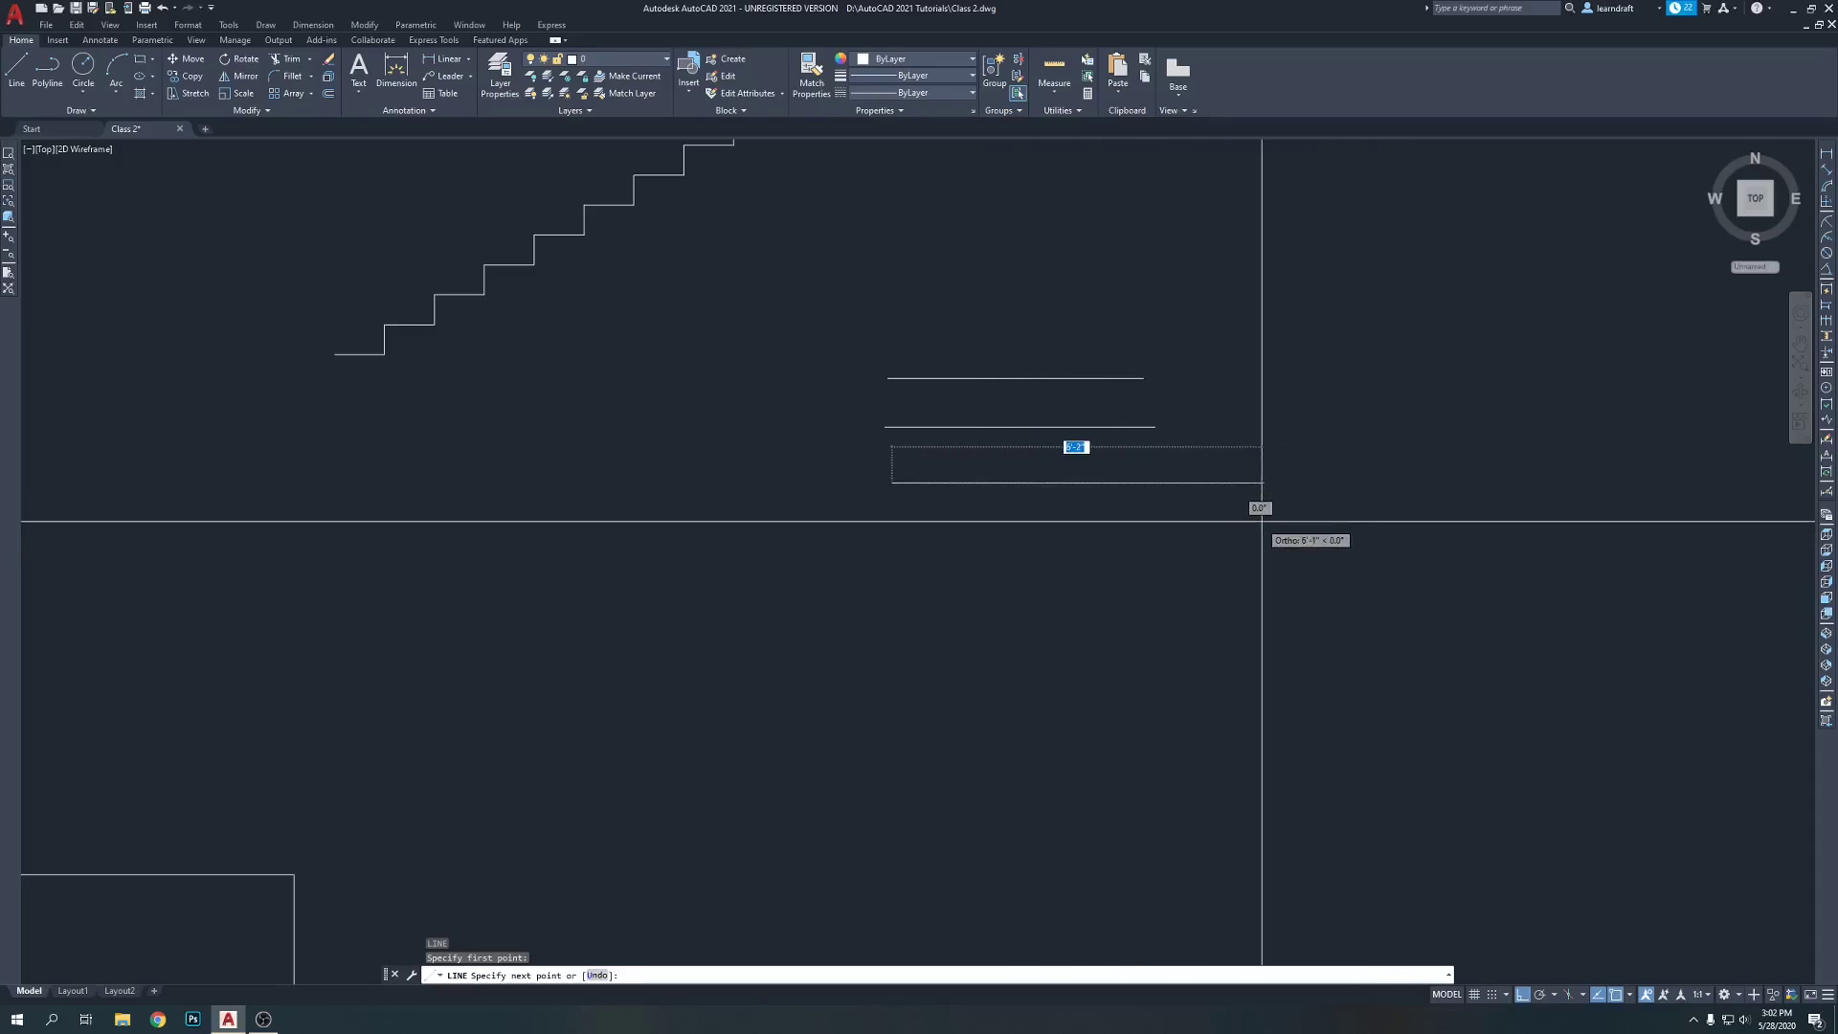
pyautogui.write("4'")
pyautogui.press('Return')
pyautogui.press('Return')
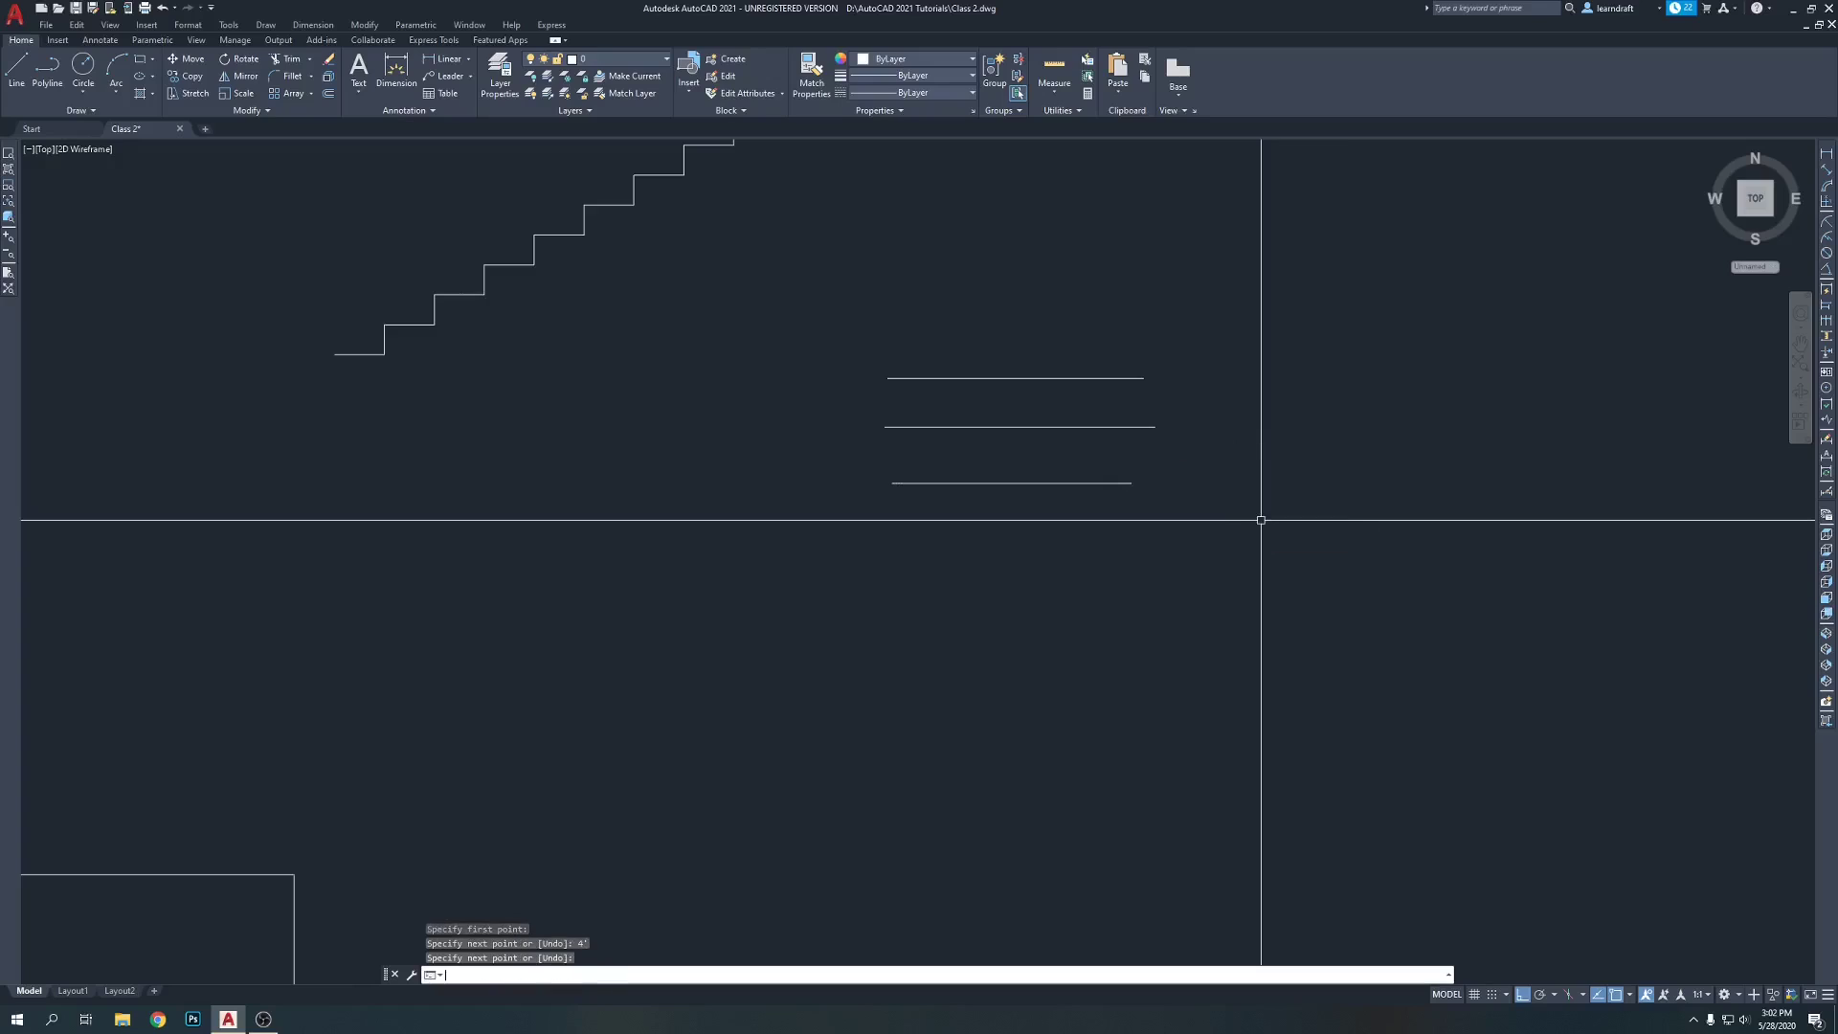
# - Draw a fourth horizontal line exactly 5' long below the three separate lines and end the Line command
pyautogui.moveTo(1247, 565); pyautogui.dragTo(1173, 517, button='middle')
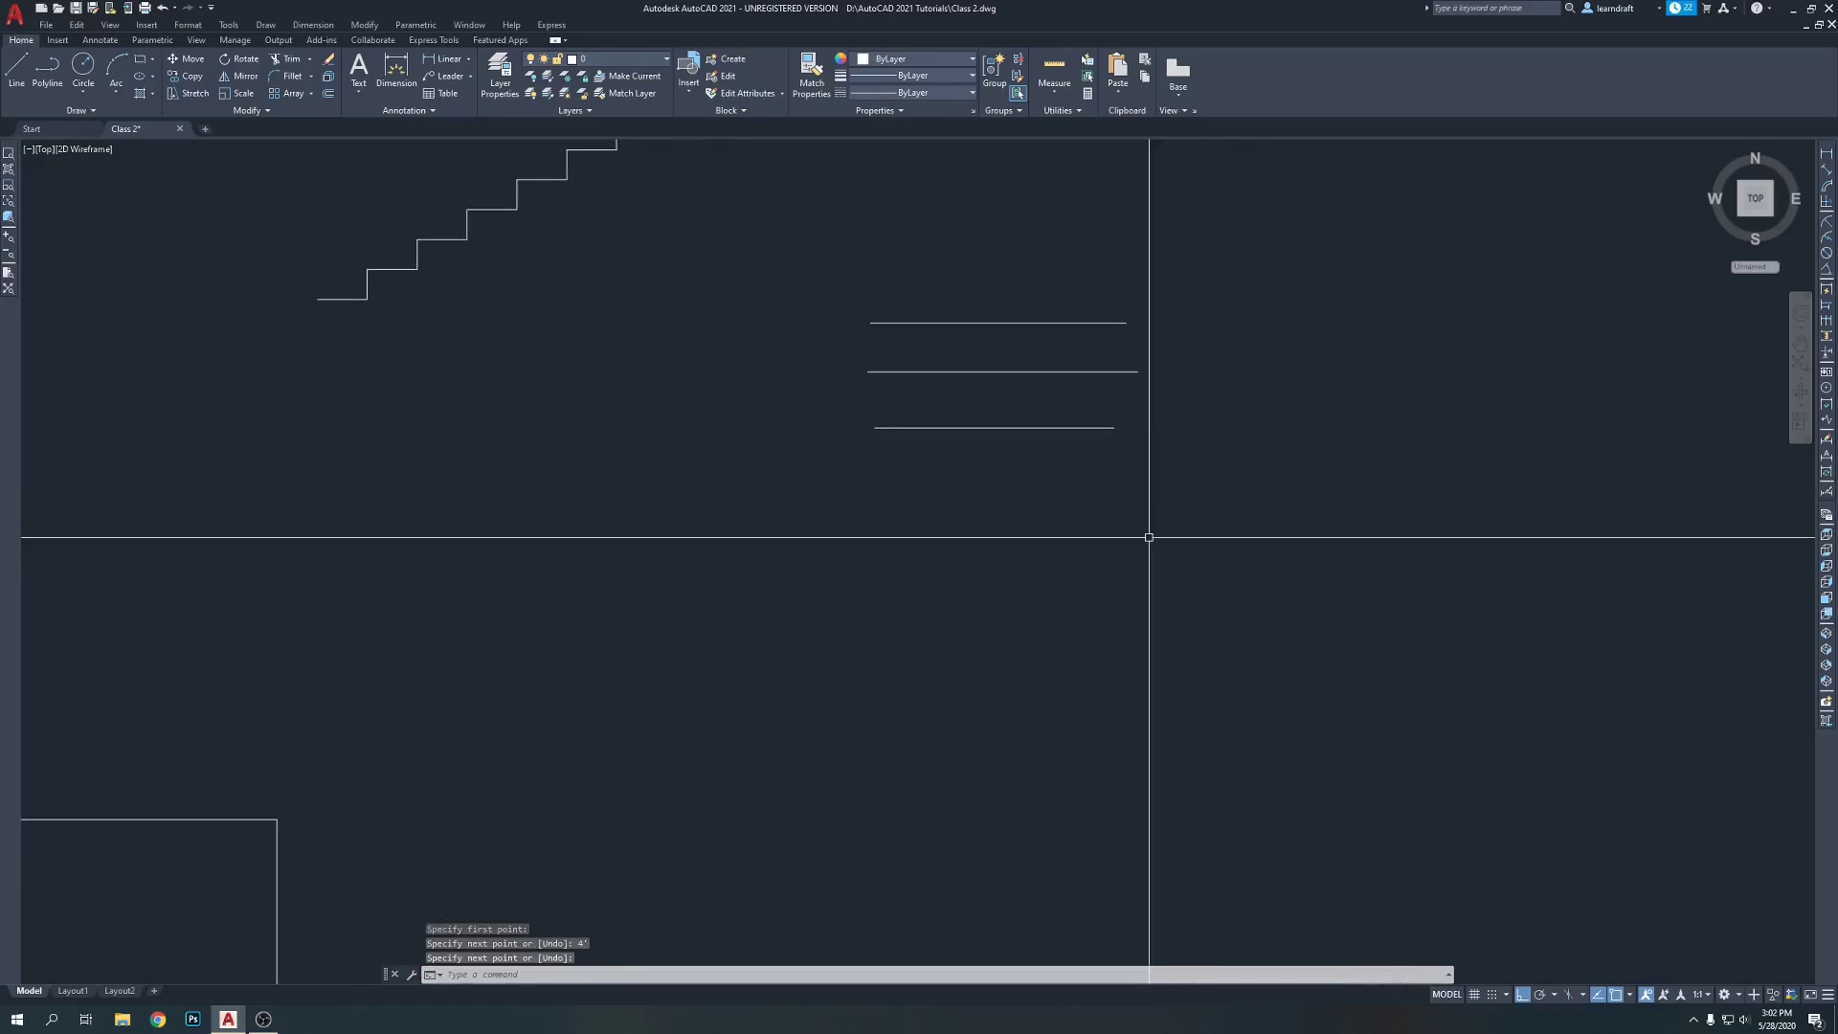
pyautogui.press('l')
pyautogui.press('Return')
pyautogui.click(871, 496)
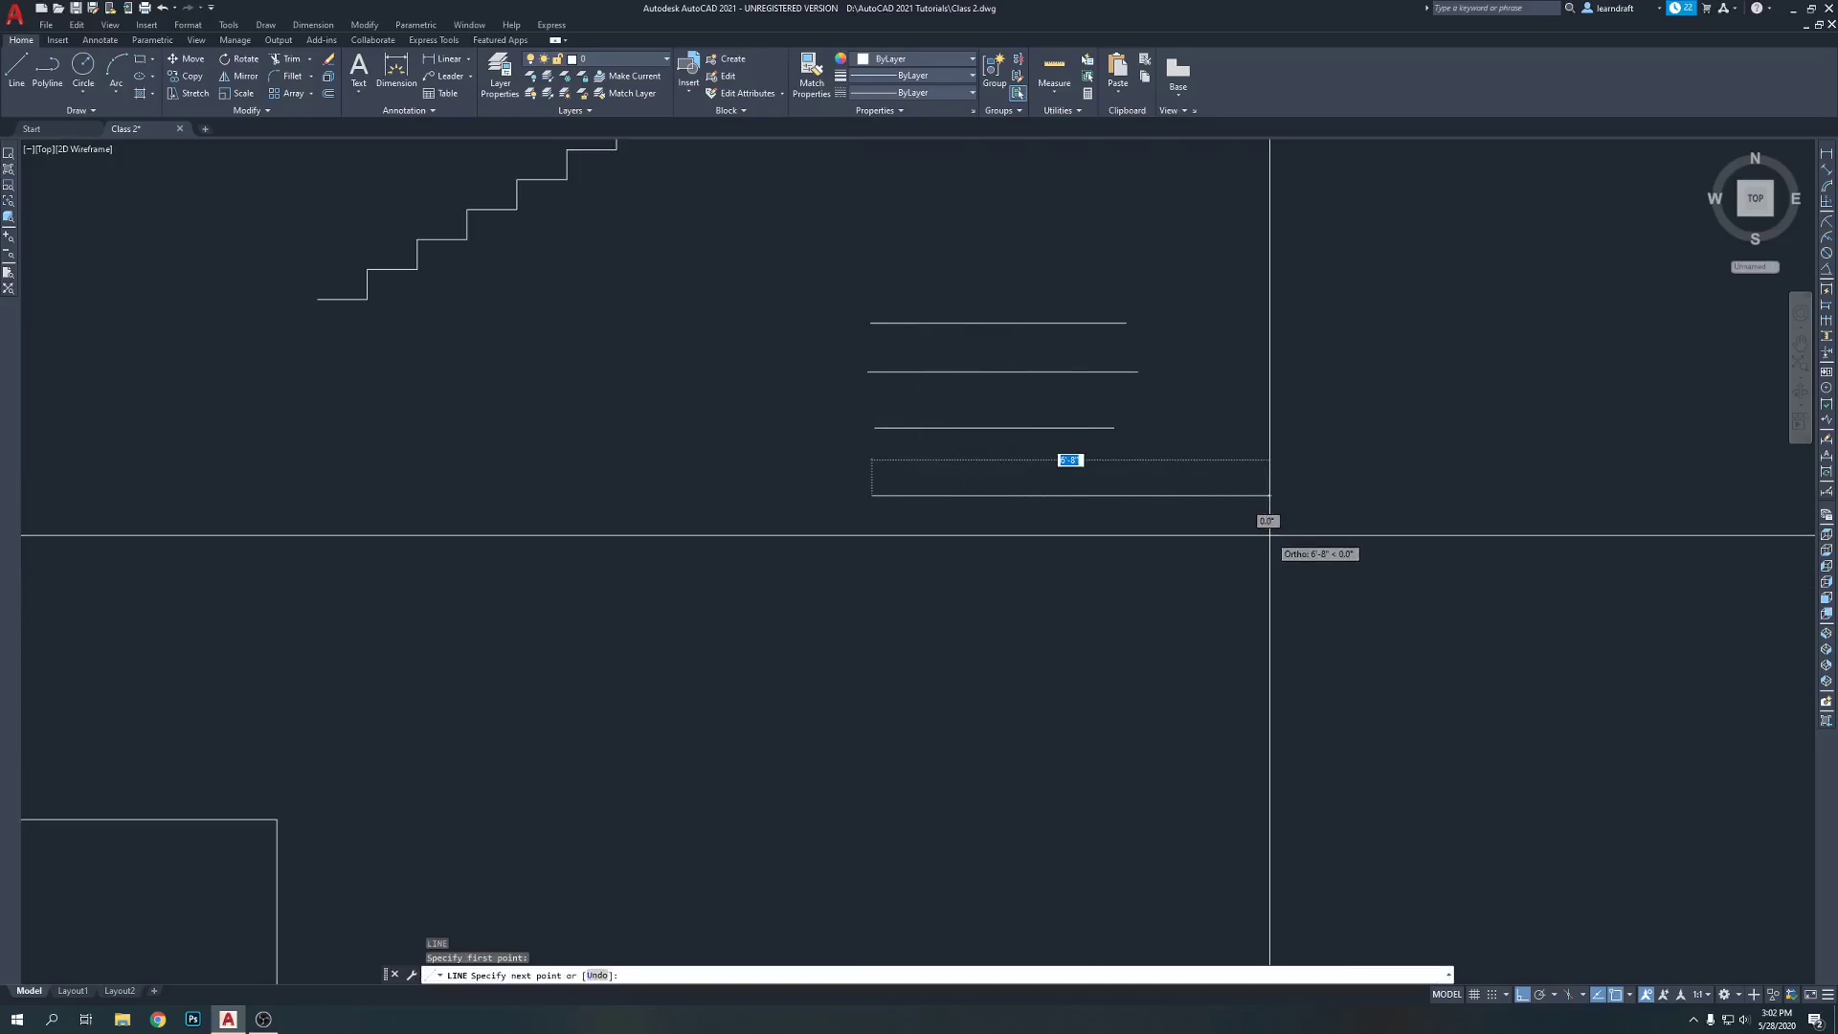
pyautogui.write('5')
pyautogui.press('Return')
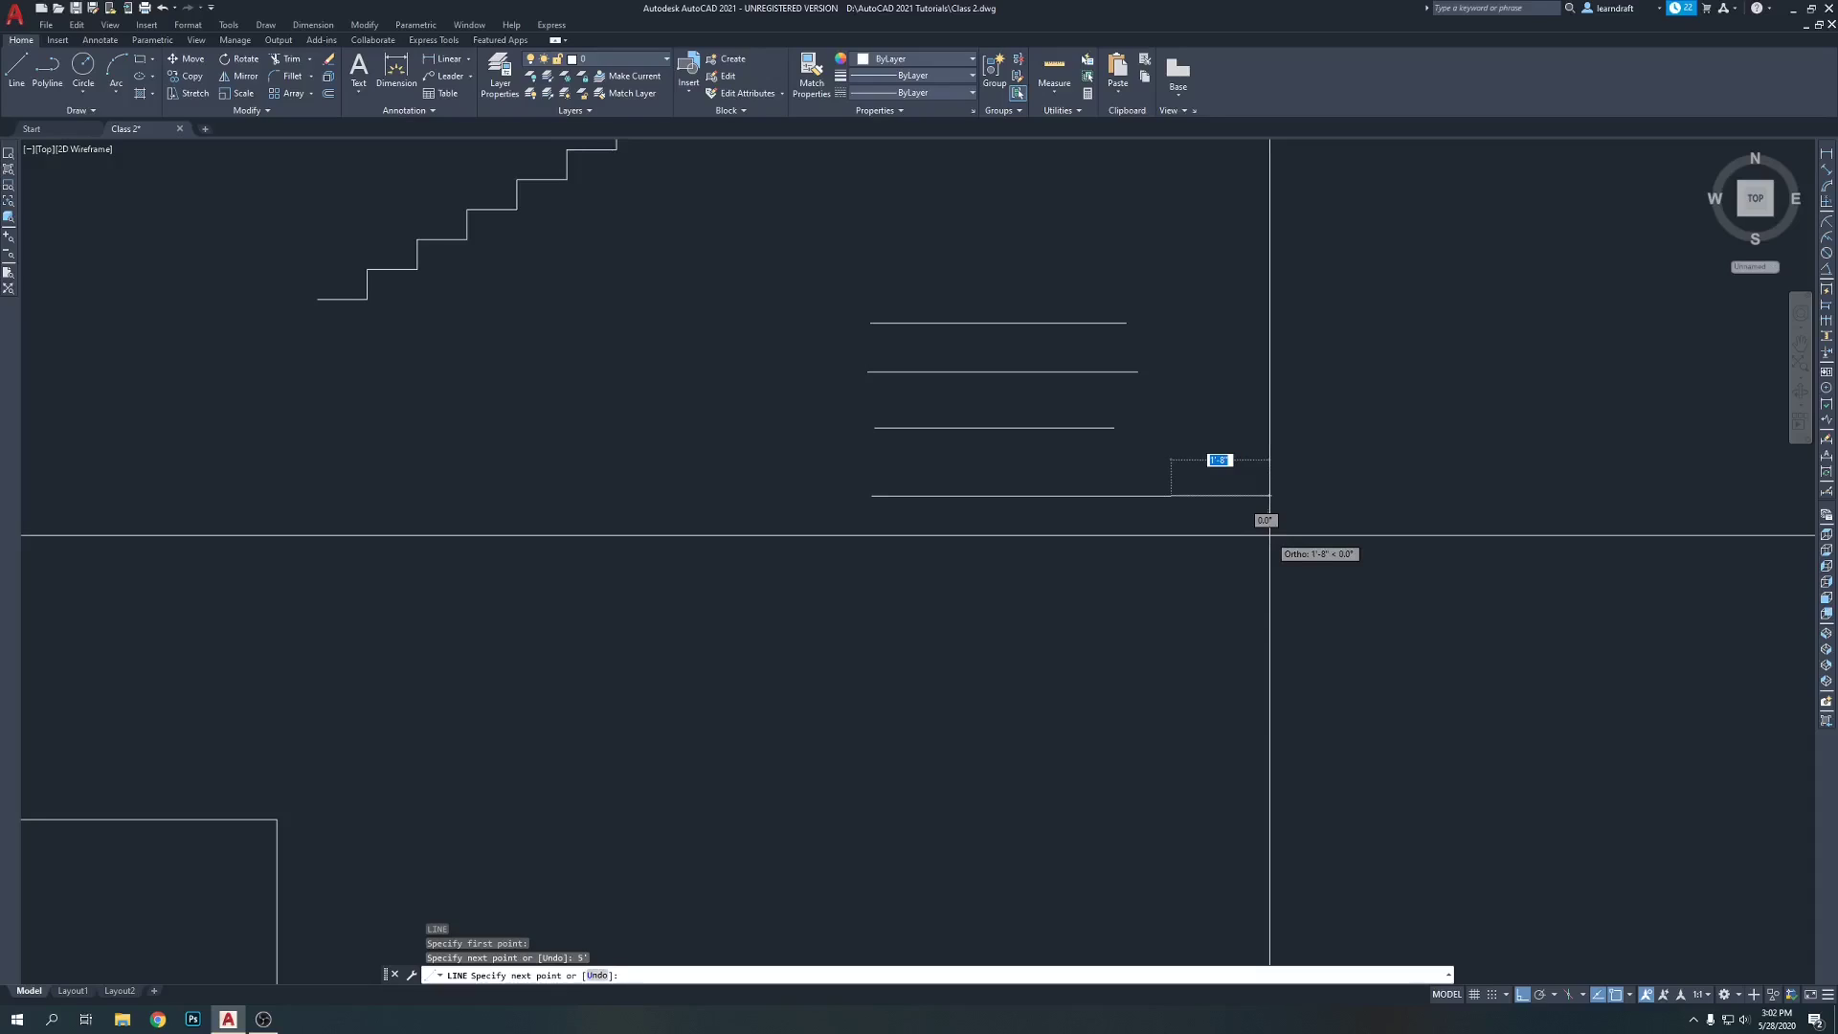
pyautogui.press('Return')
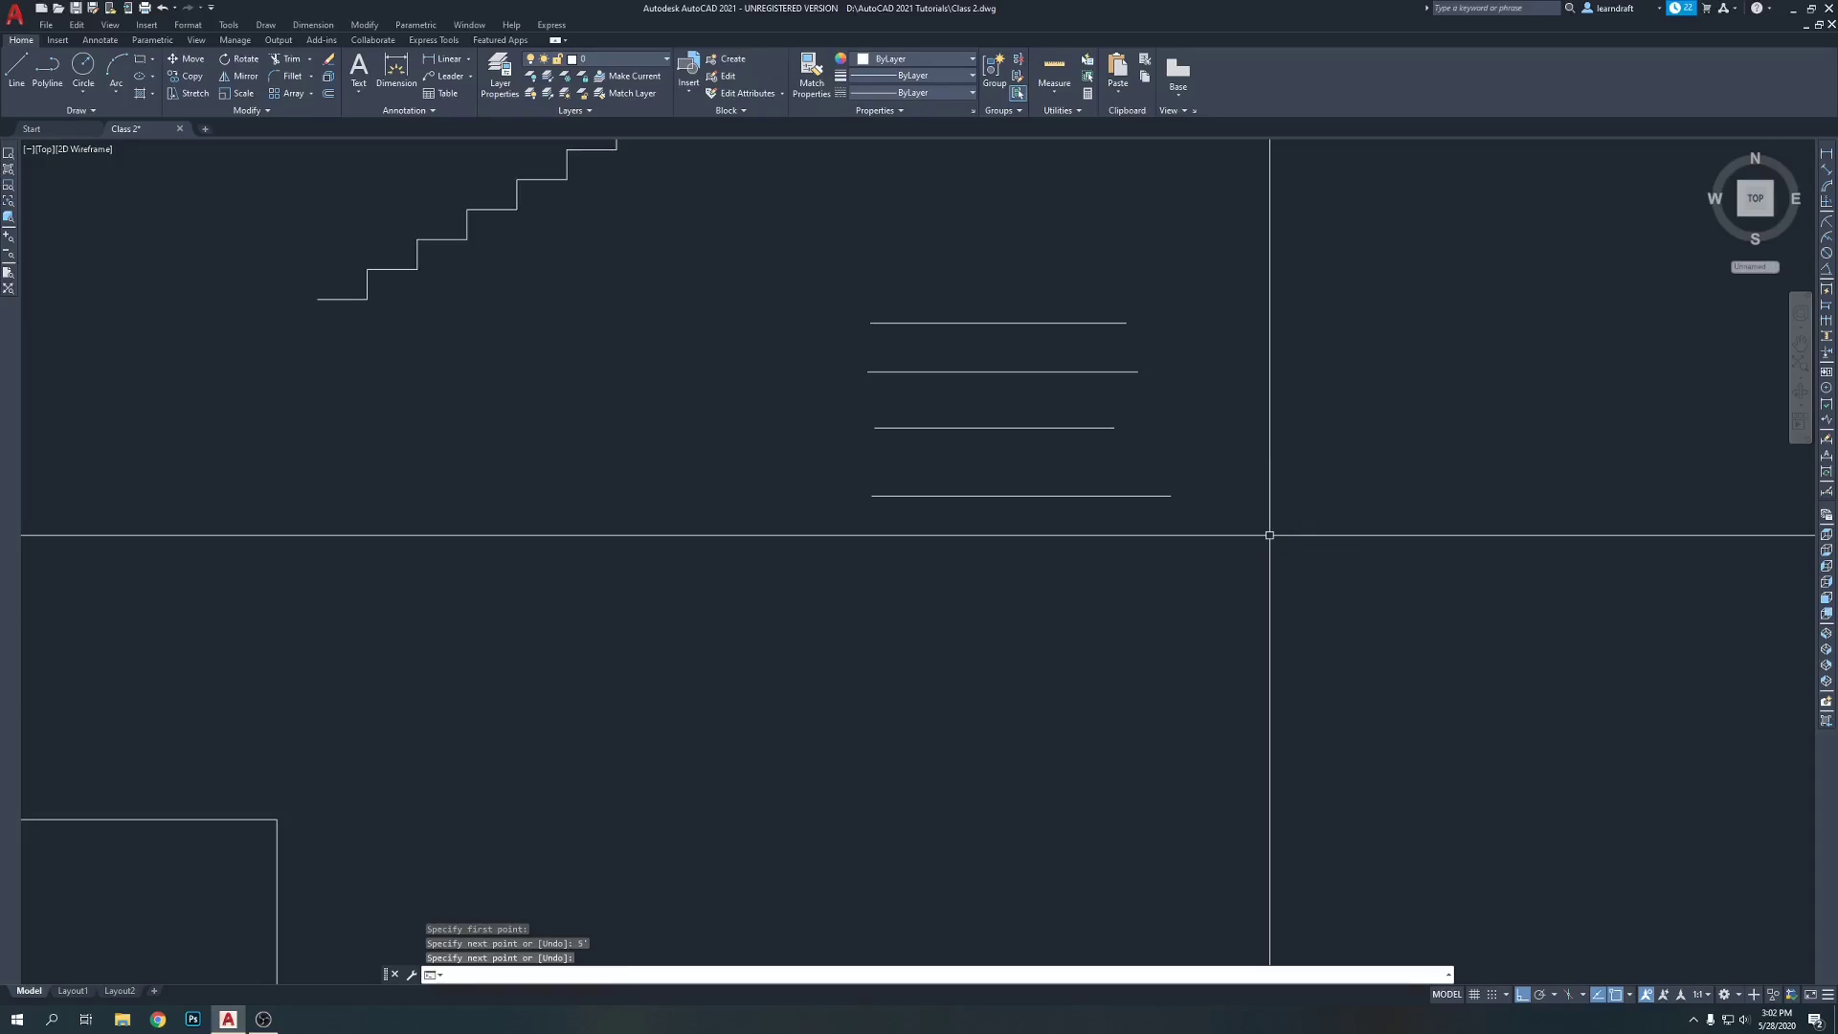
pyautogui.press('Return')
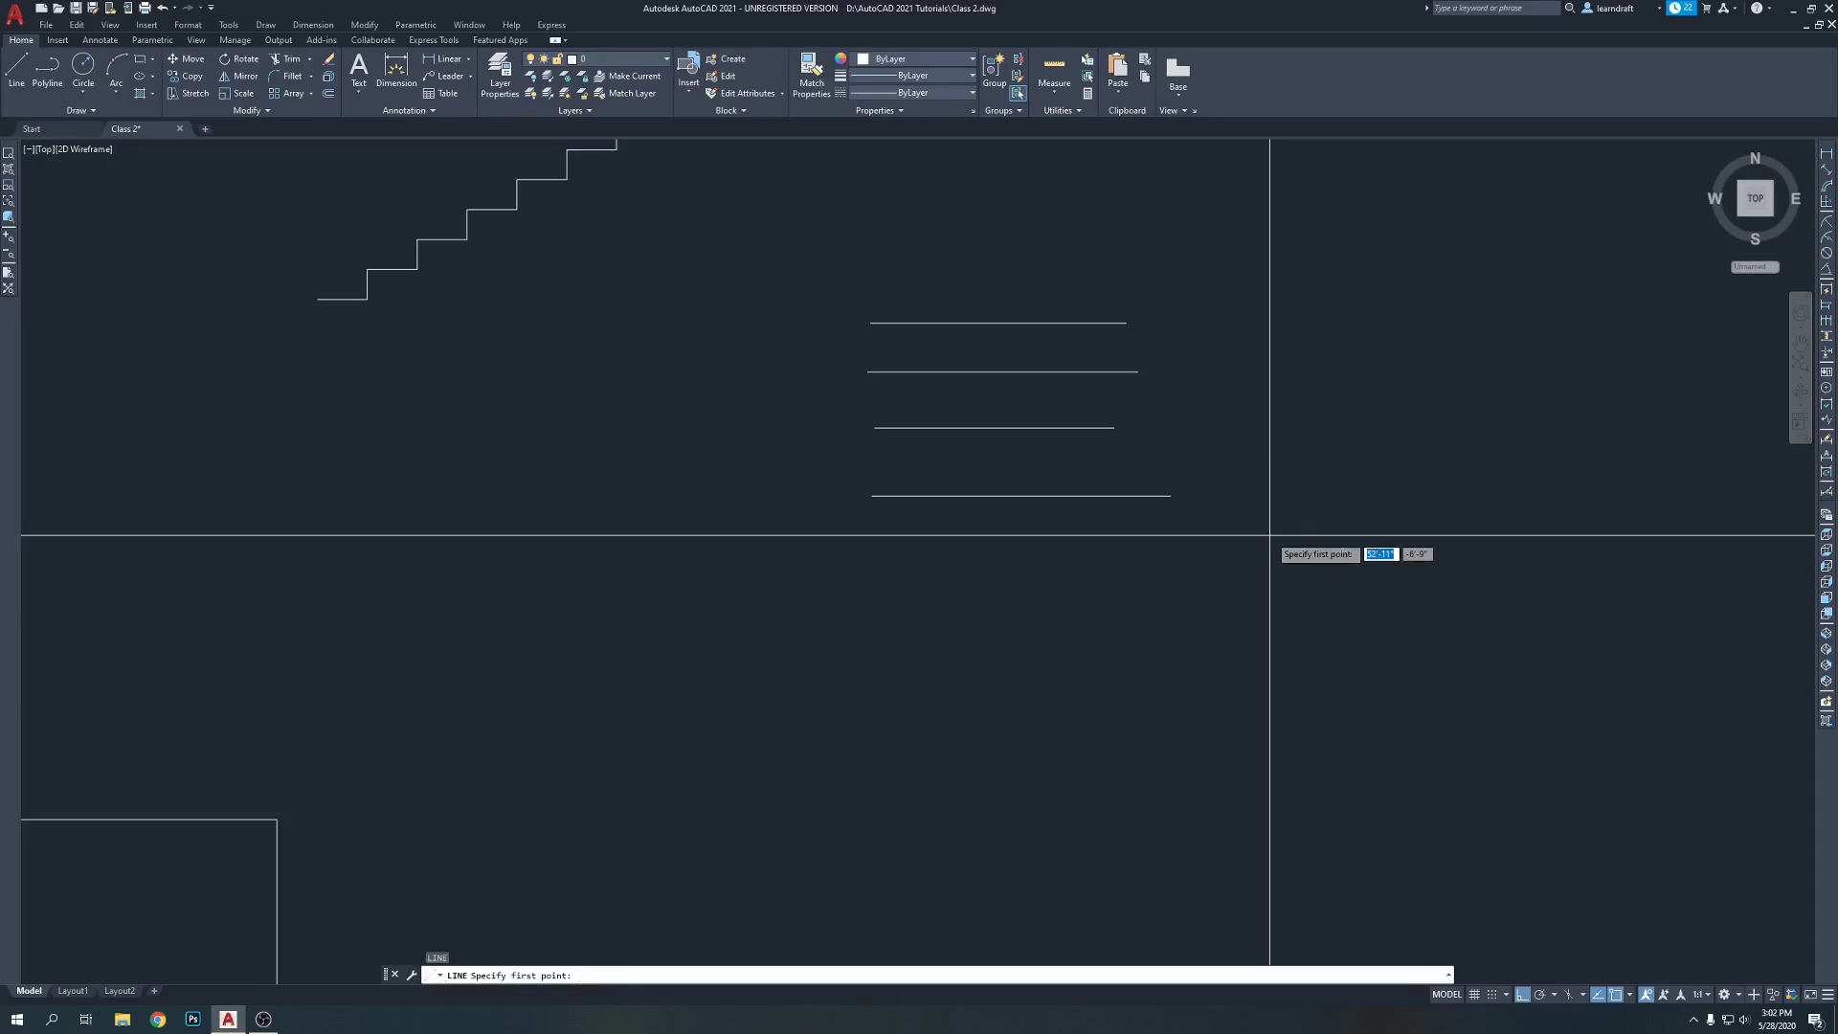
pyautogui.press('Escape')
pyautogui.press('Escape')
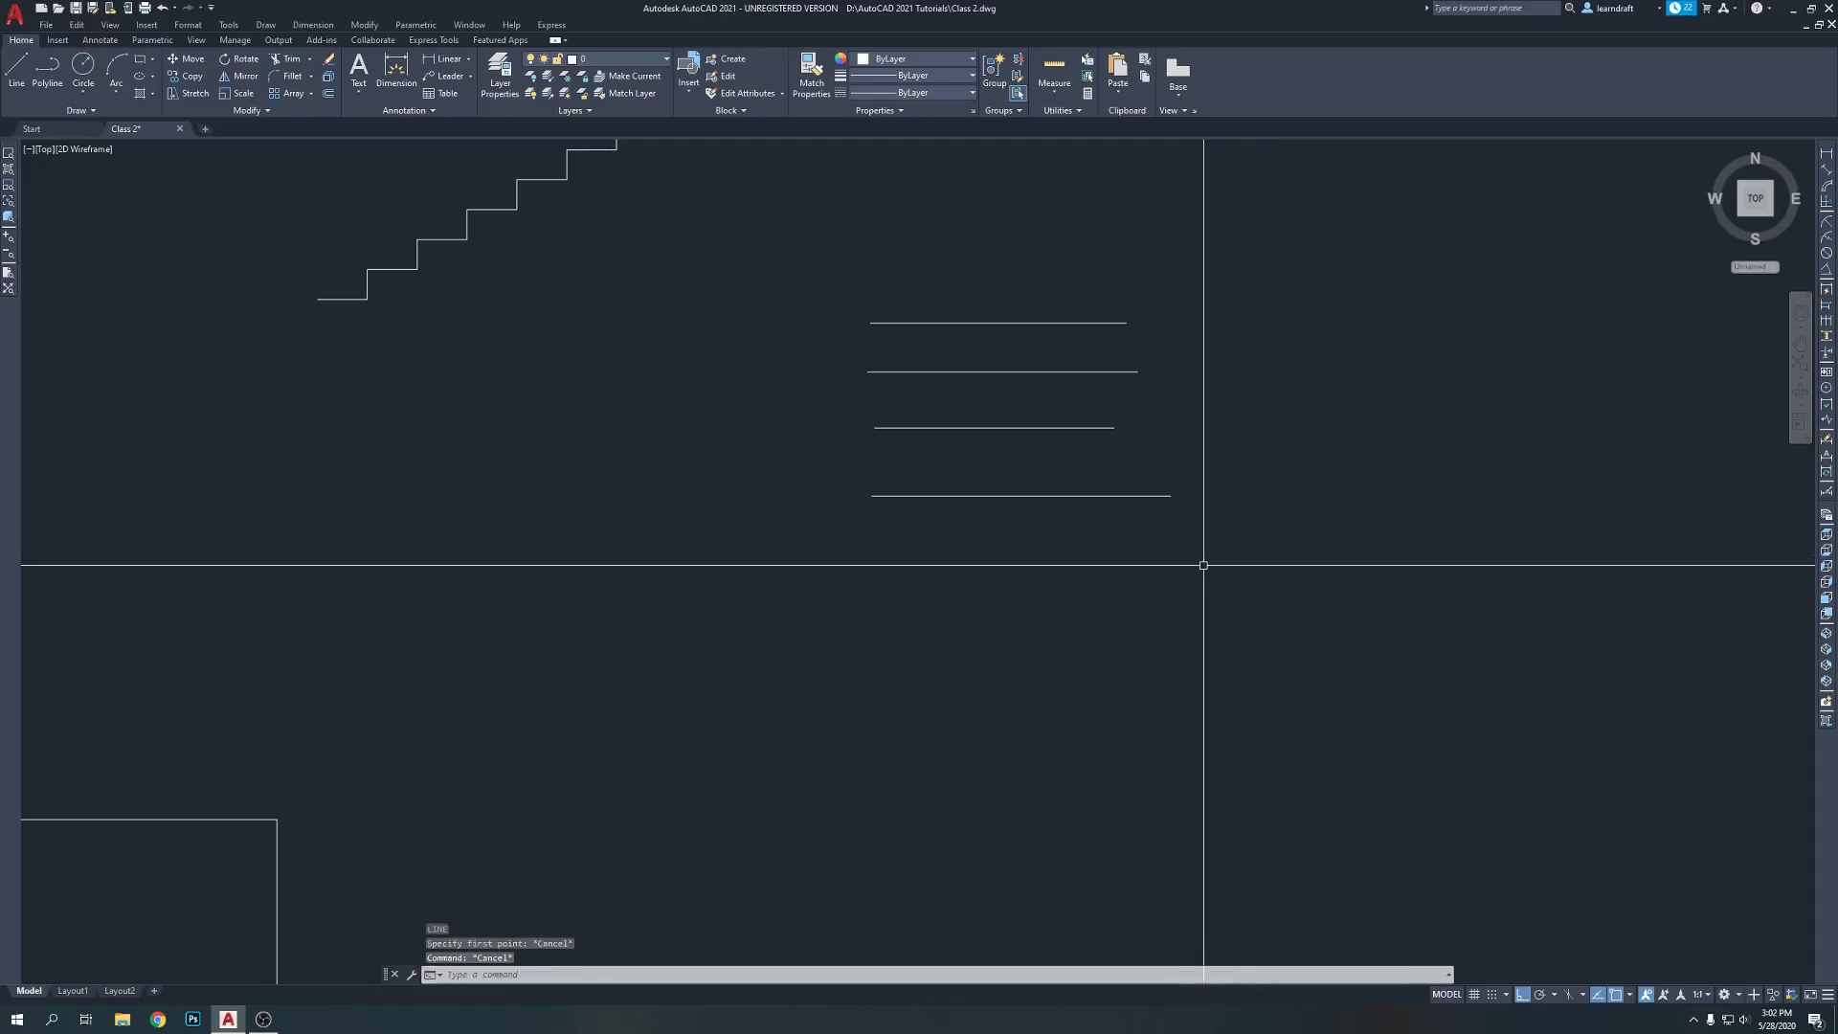
# - Repeat the Line command and draw a 3' vertical segment straight down from the right end of the 5' line
pyautogui.rightClick(1189, 546)
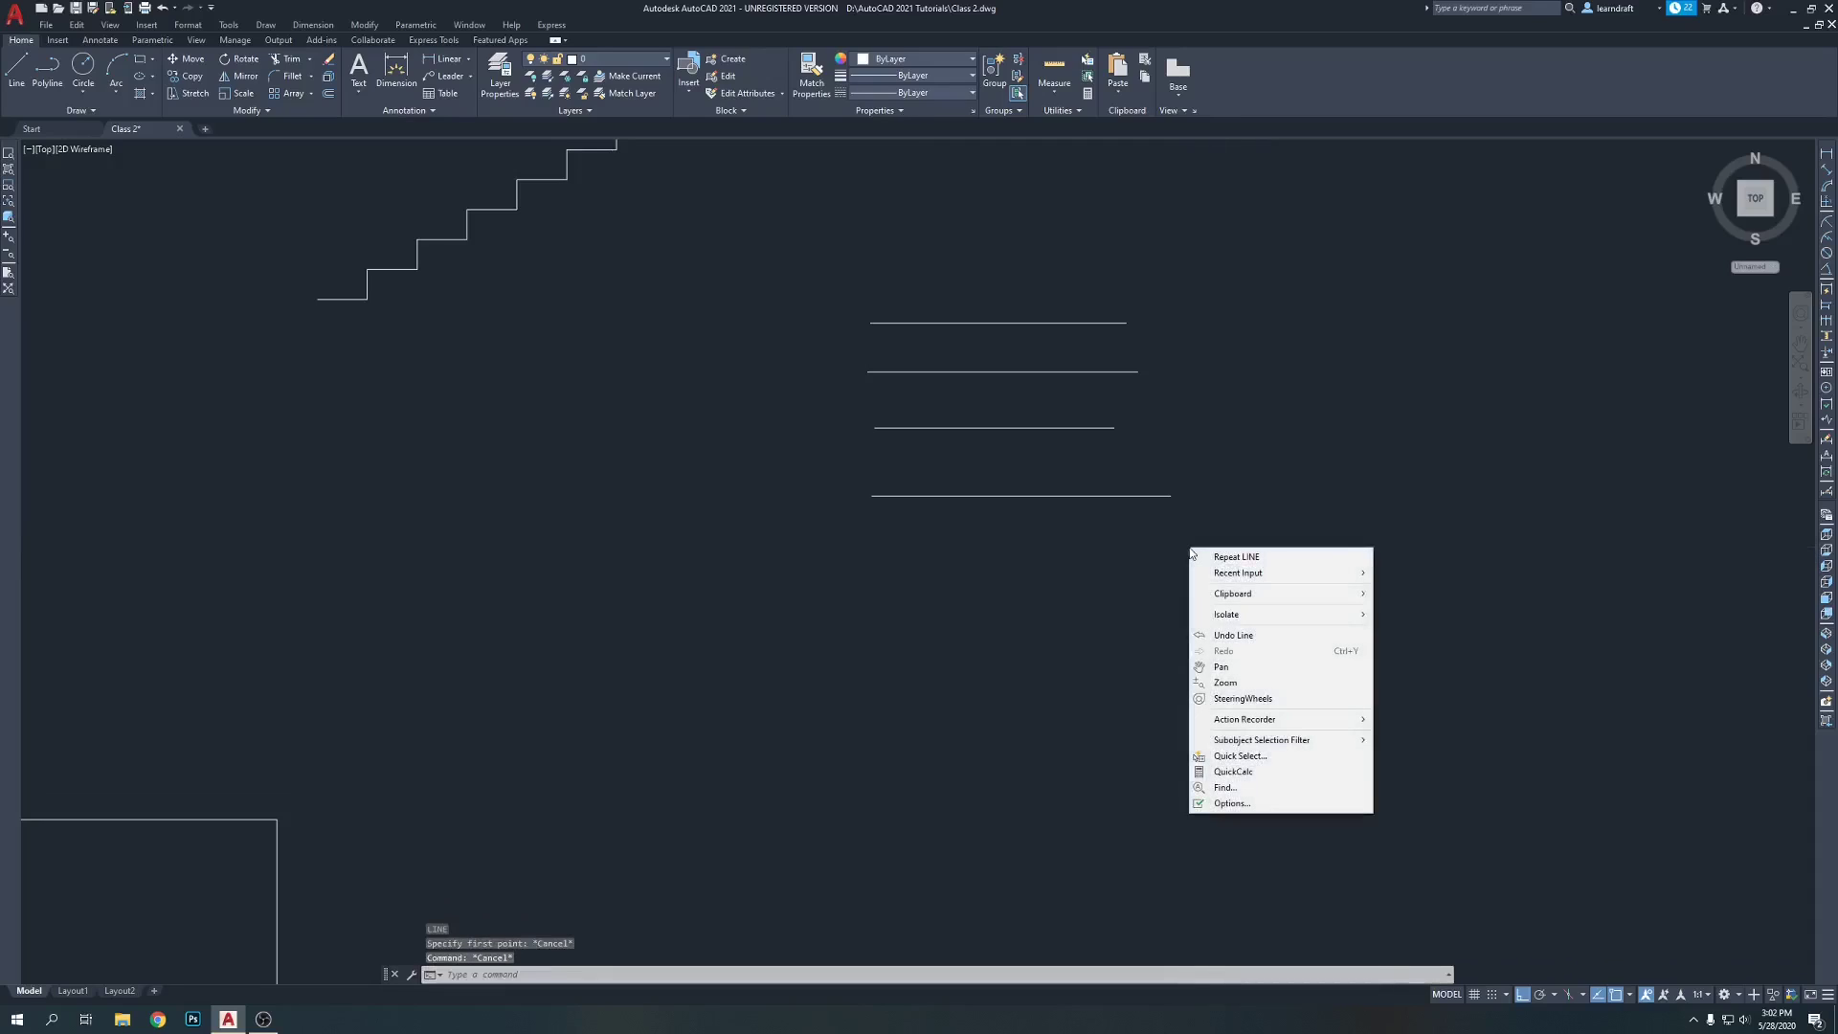
pyautogui.click(1278, 558)
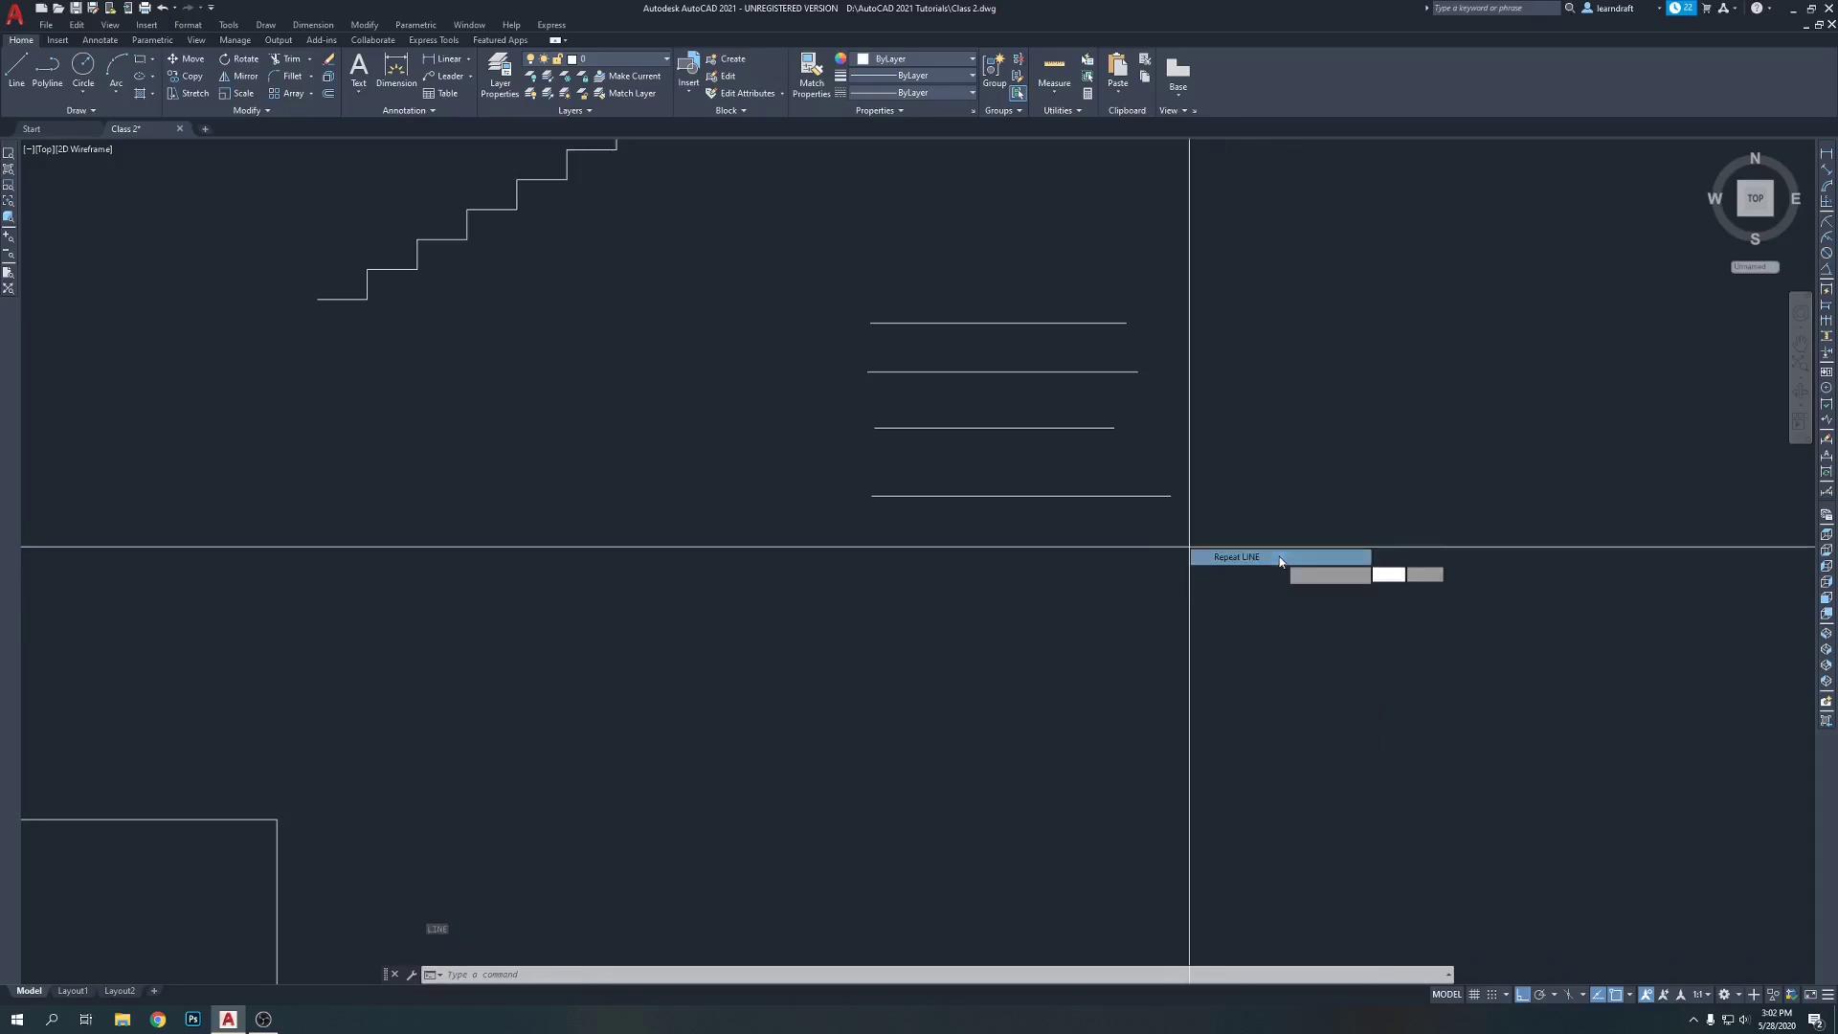
pyautogui.click(1171, 497)
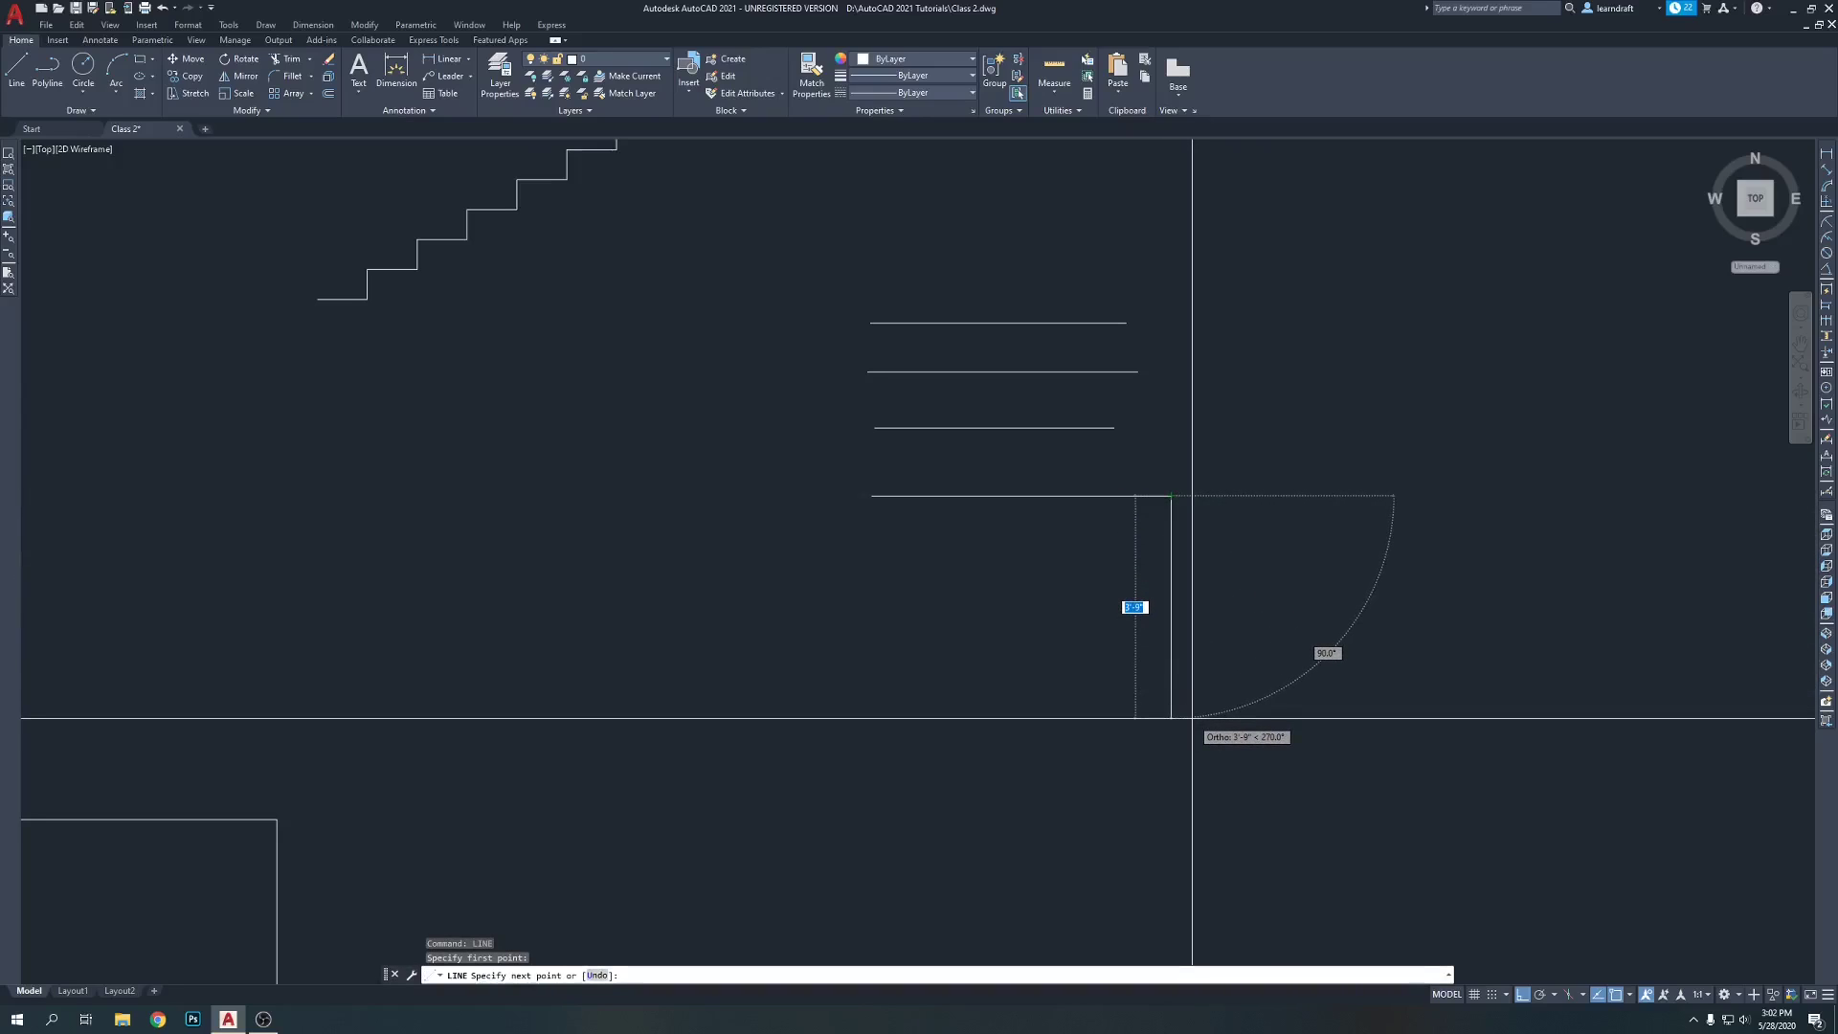
pyautogui.write('3')
pyautogui.press('Return')
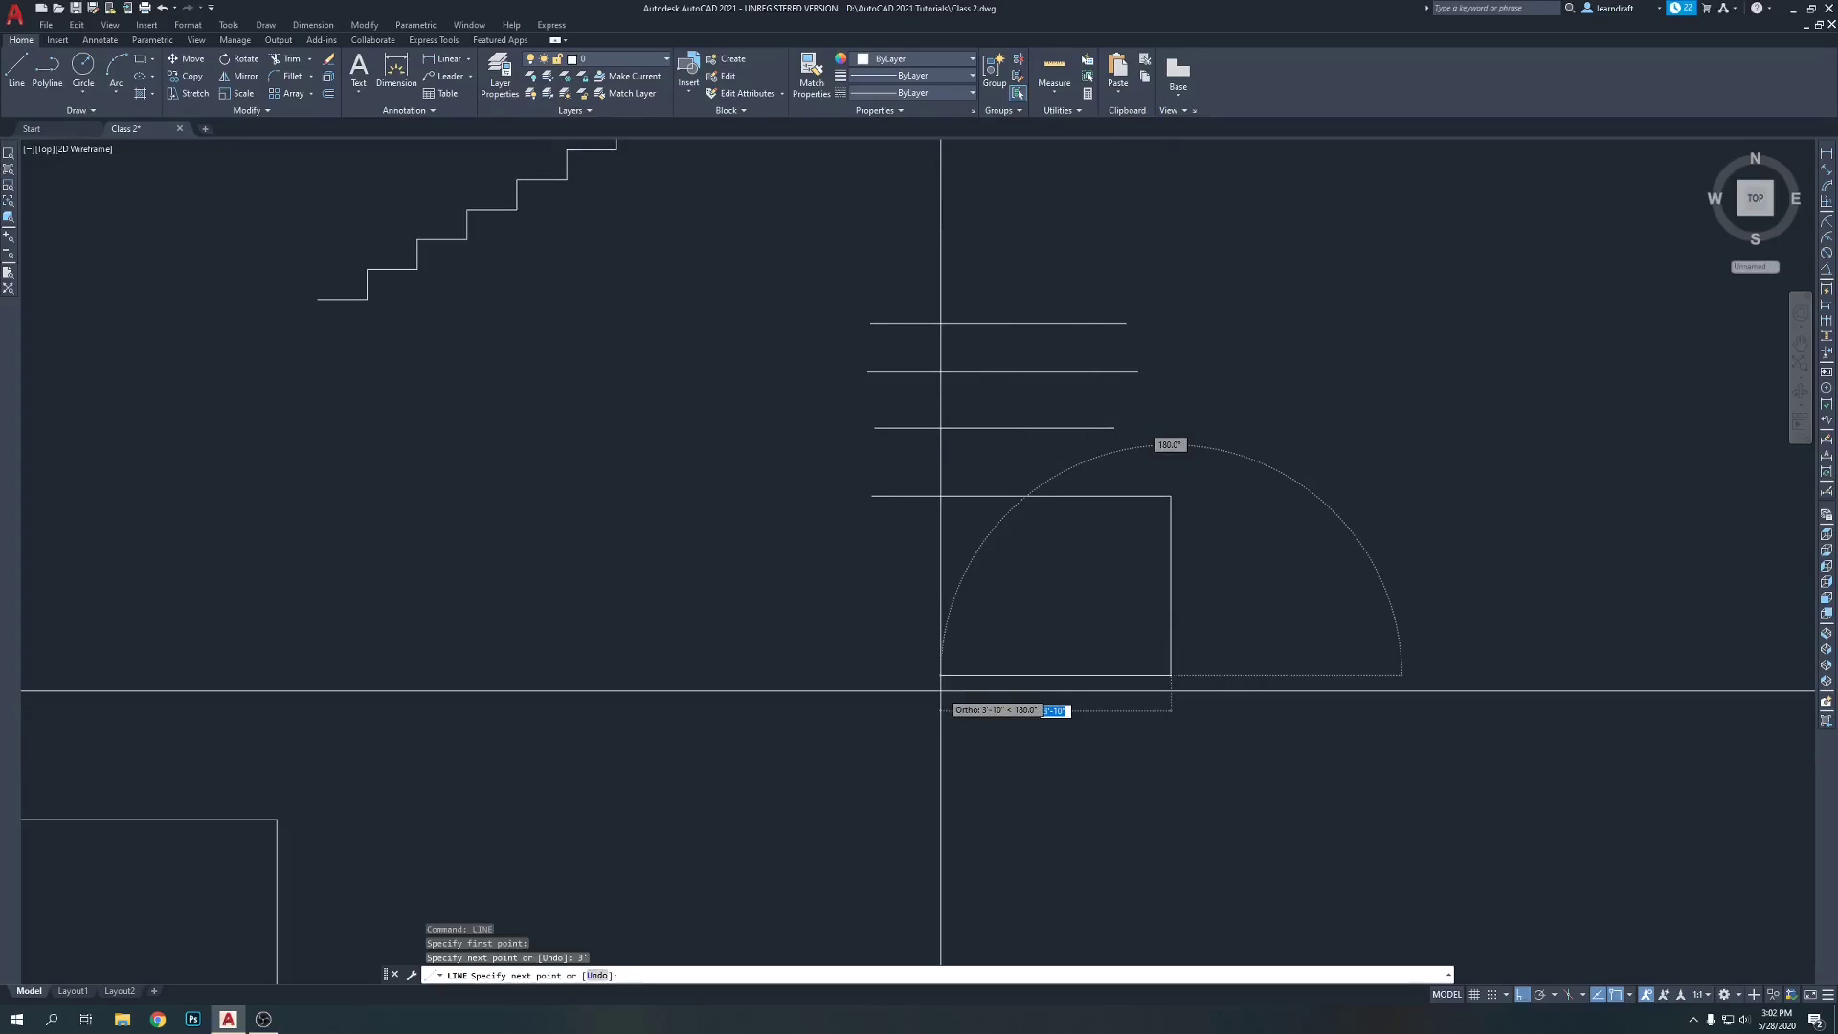
# - Continue with a 5' horizontal segment to the left and close the shape back to the segment chain's start point
pyautogui.write("5'")
pyautogui.press('Return')
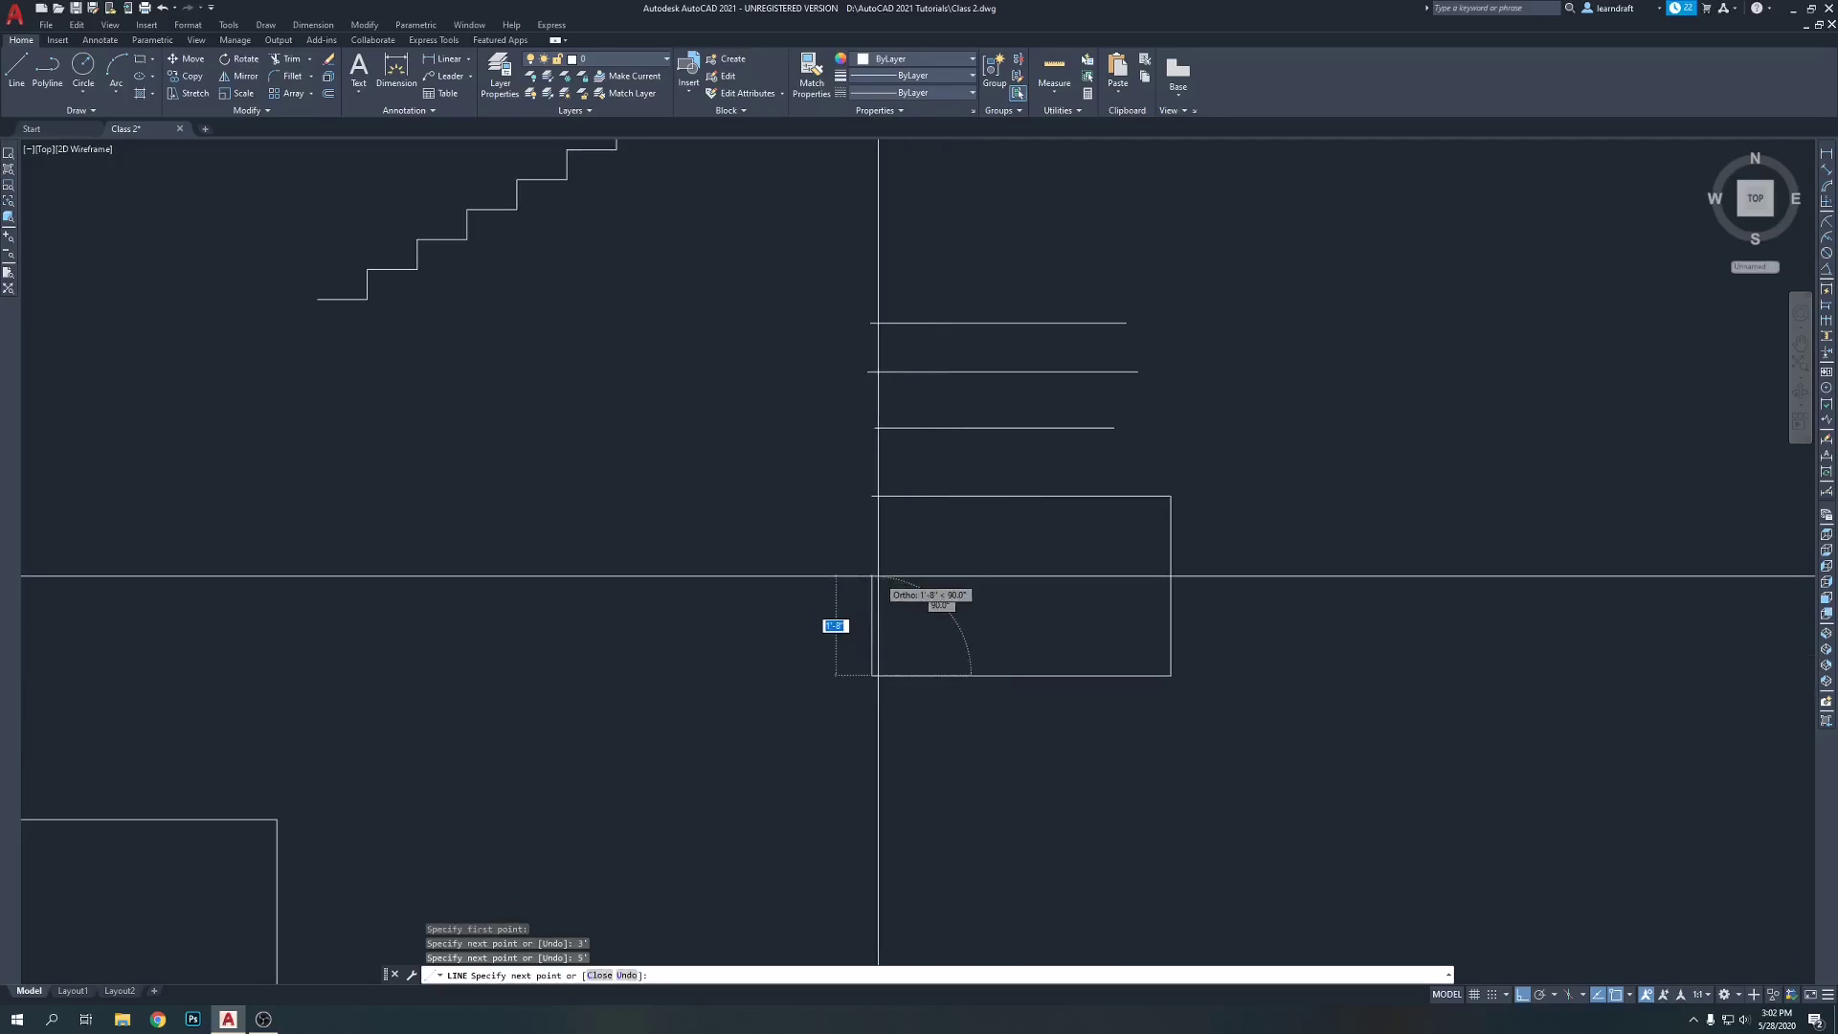
pyautogui.write('c')
pyautogui.press('Return')
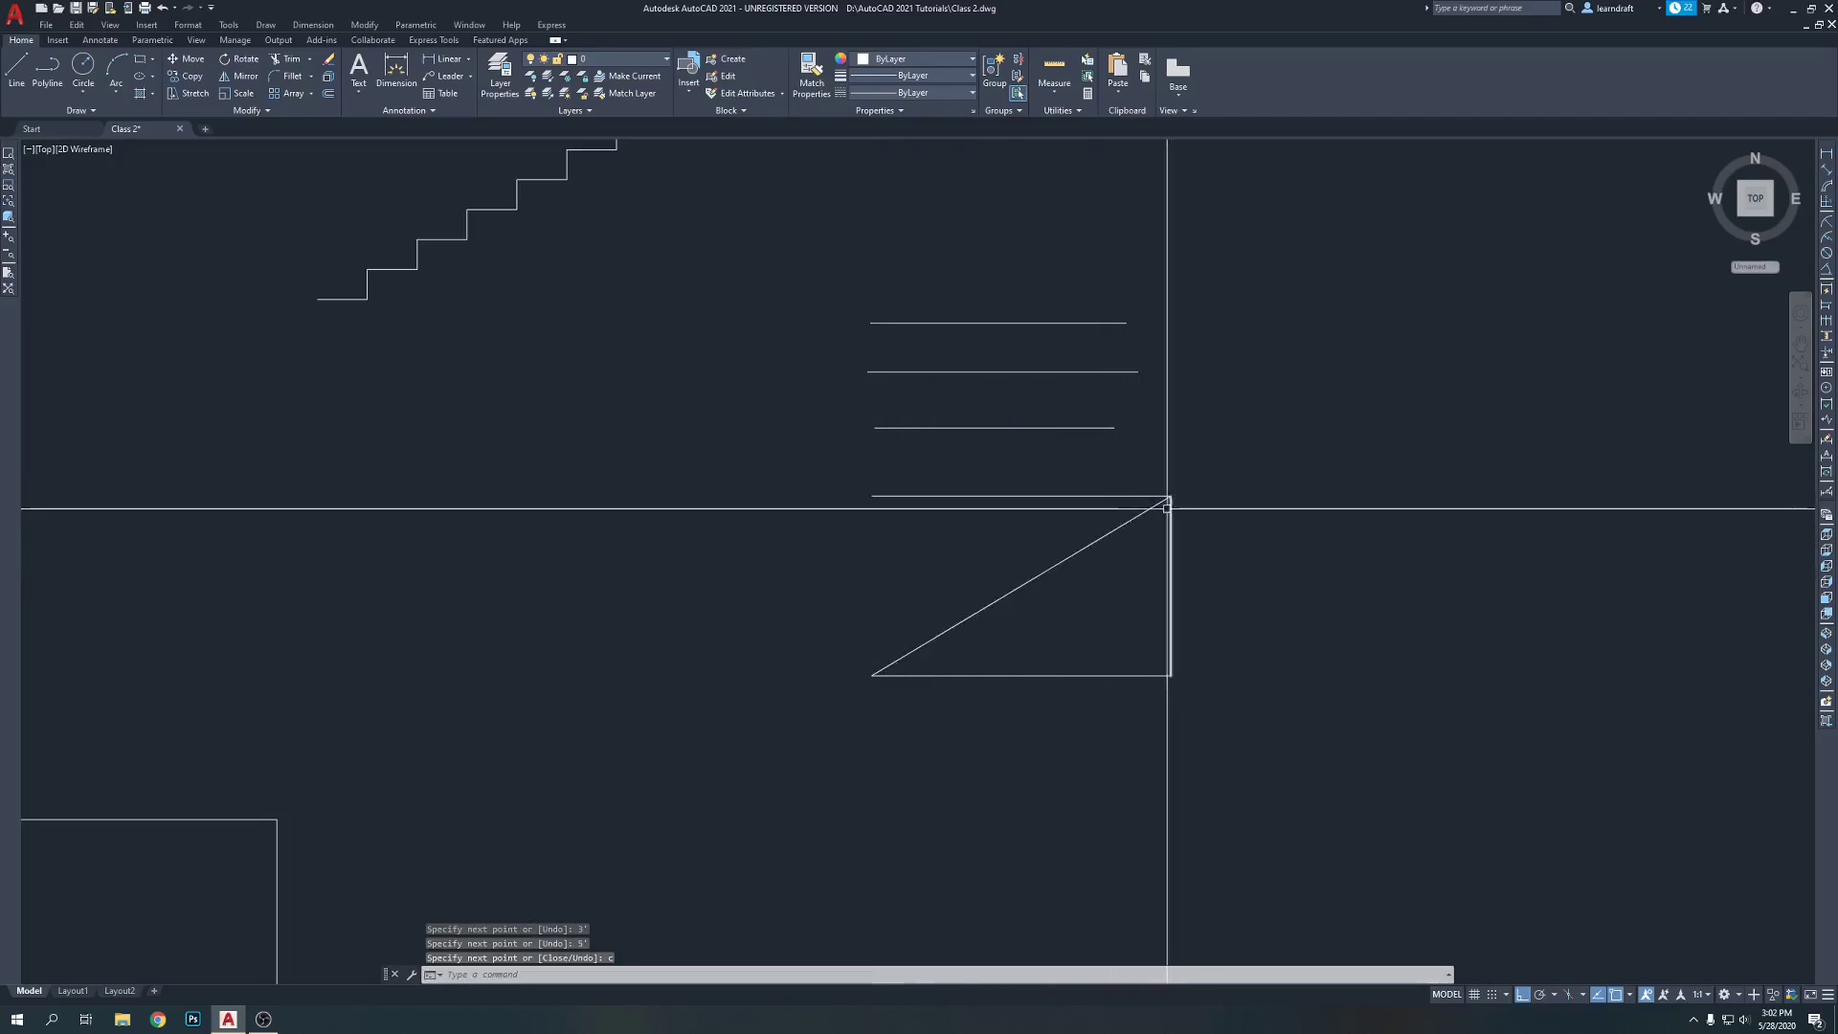
# - Draw a closed rectangle 4' wide and 3' high from line segments to the right of the triangle
pyautogui.moveTo(1166, 507)
pyautogui.mouseDown(button='middle')
pyautogui.moveTo(1107, 545)
pyautogui.moveTo(1088, 443)
pyautogui.moveTo(1047, 436)
pyautogui.mouseUp(button='middle')
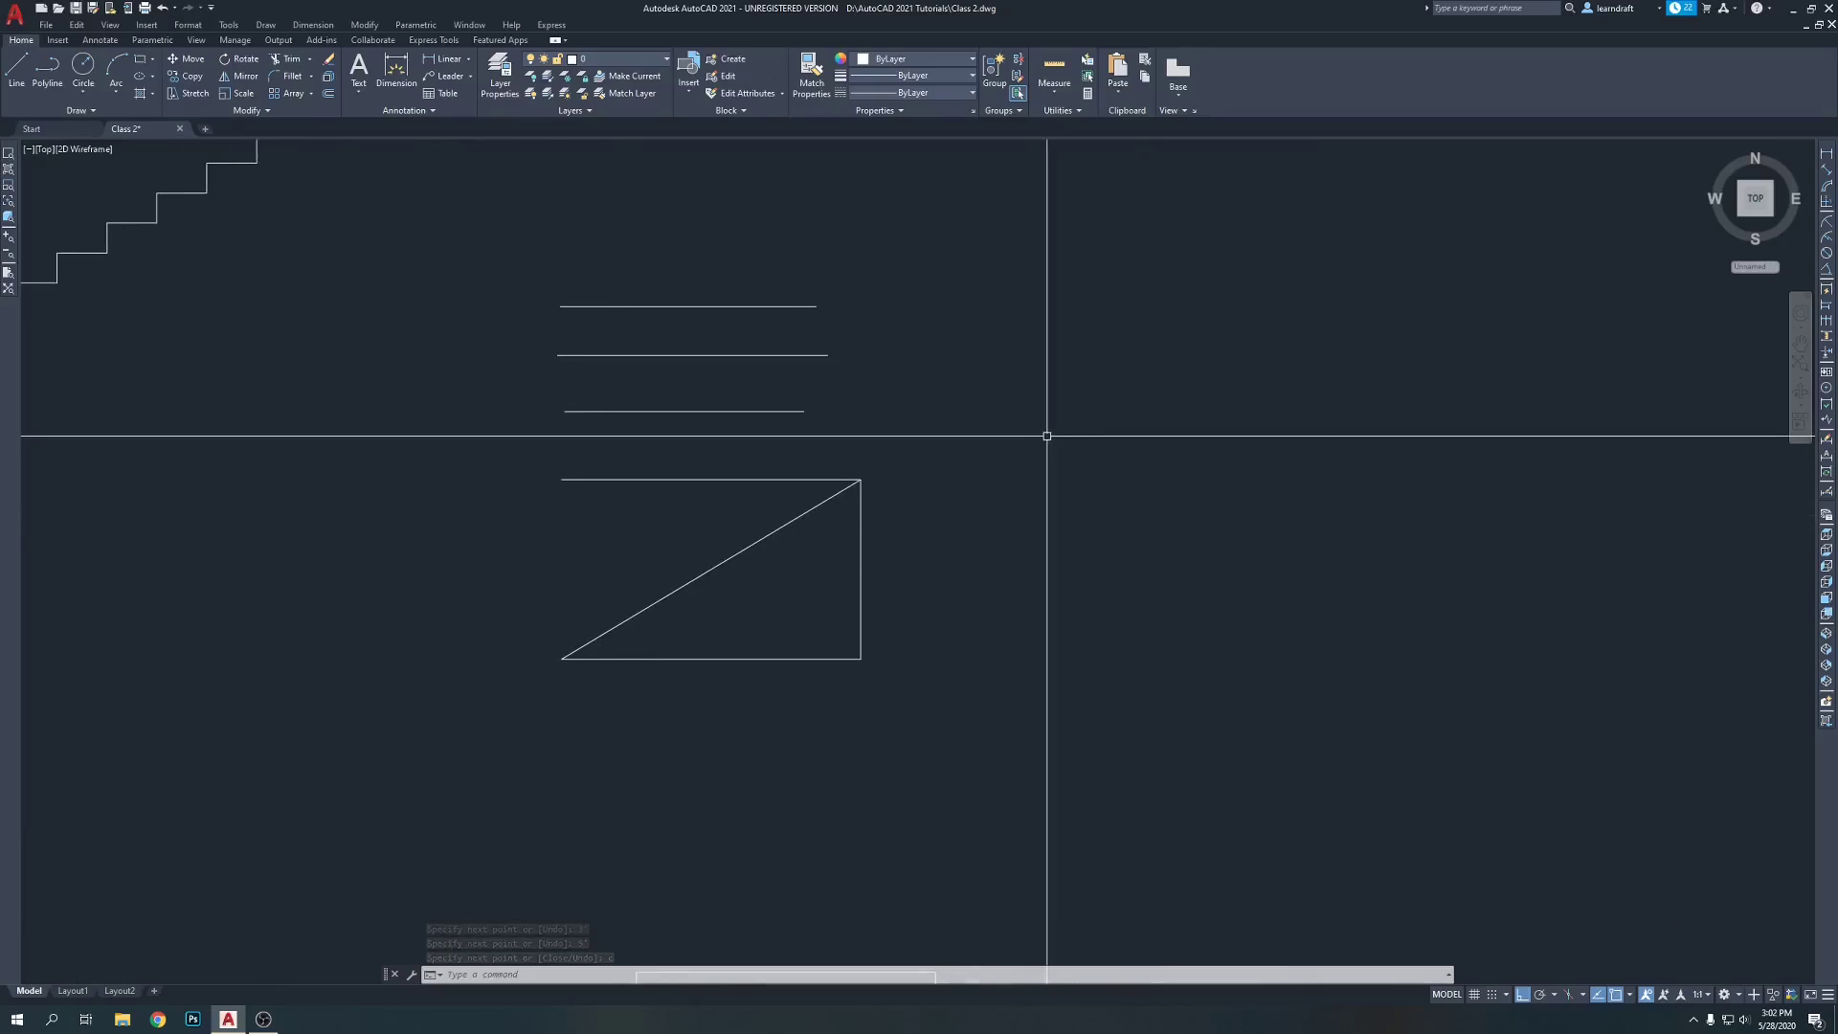
pyautogui.write('l')
pyautogui.press('Return')
pyautogui.click(931, 472)
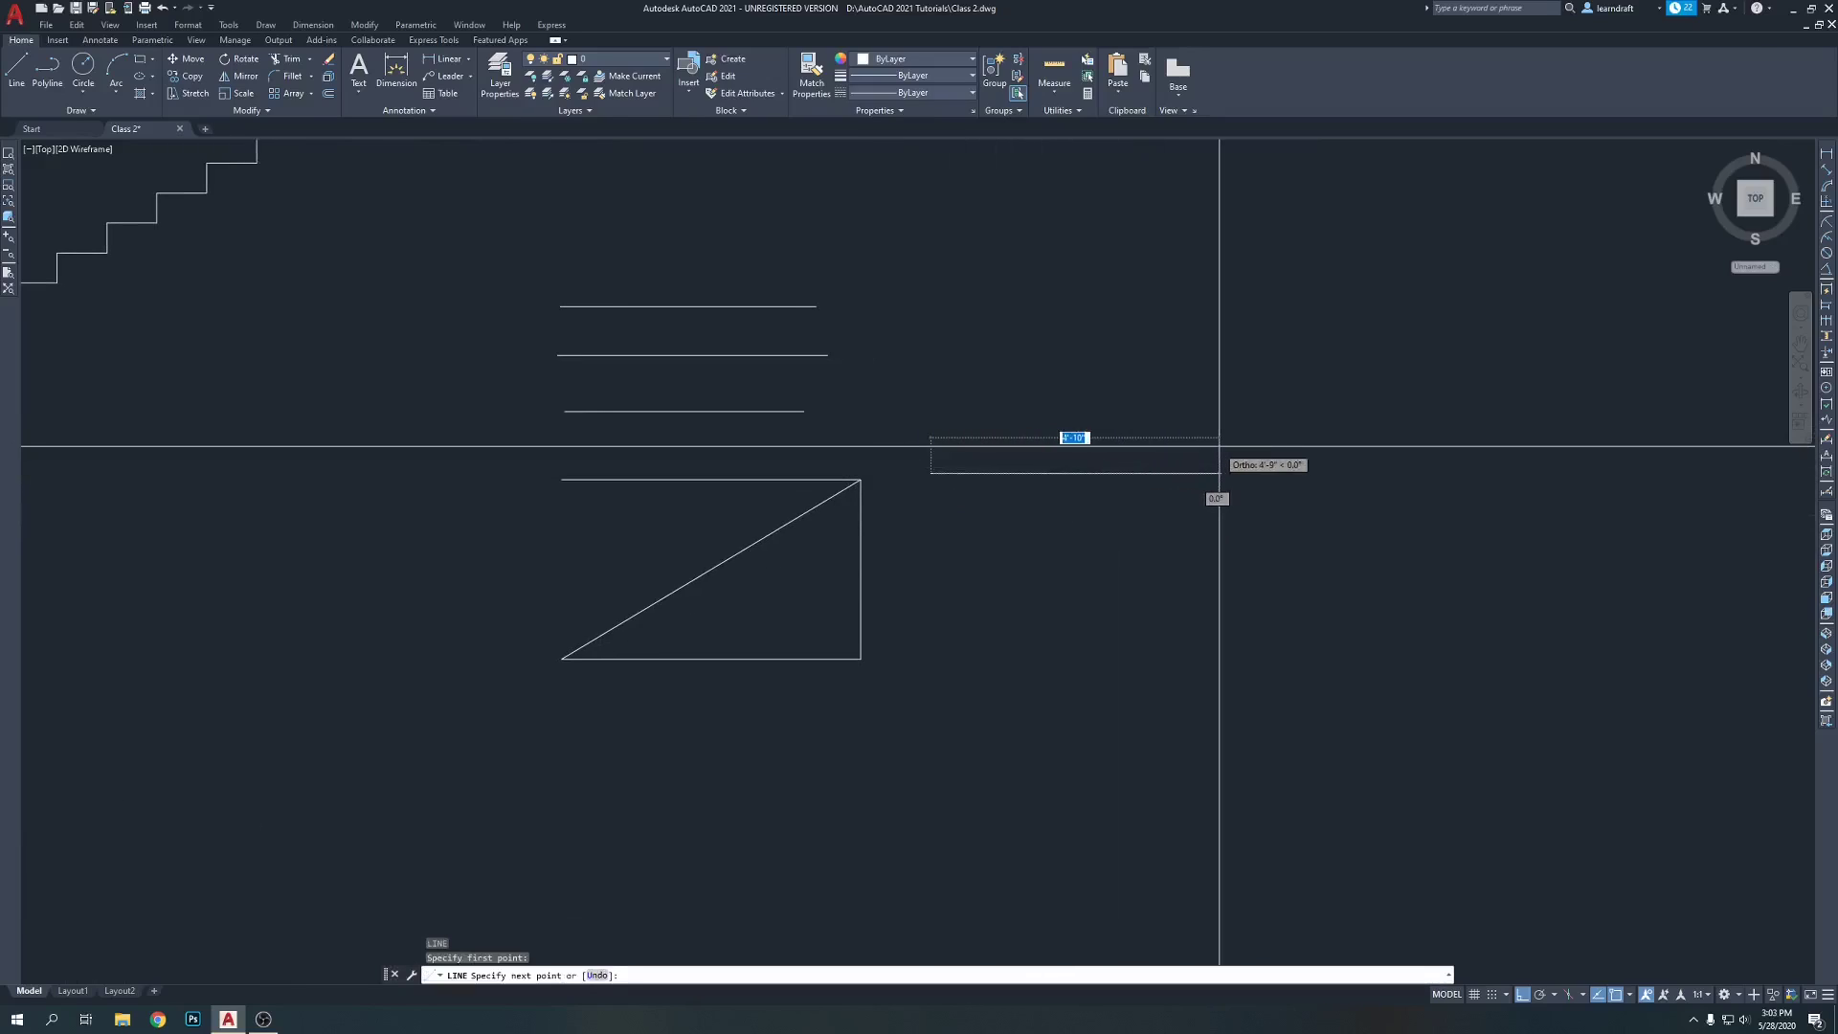
pyautogui.write('4')
pyautogui.press('Return')
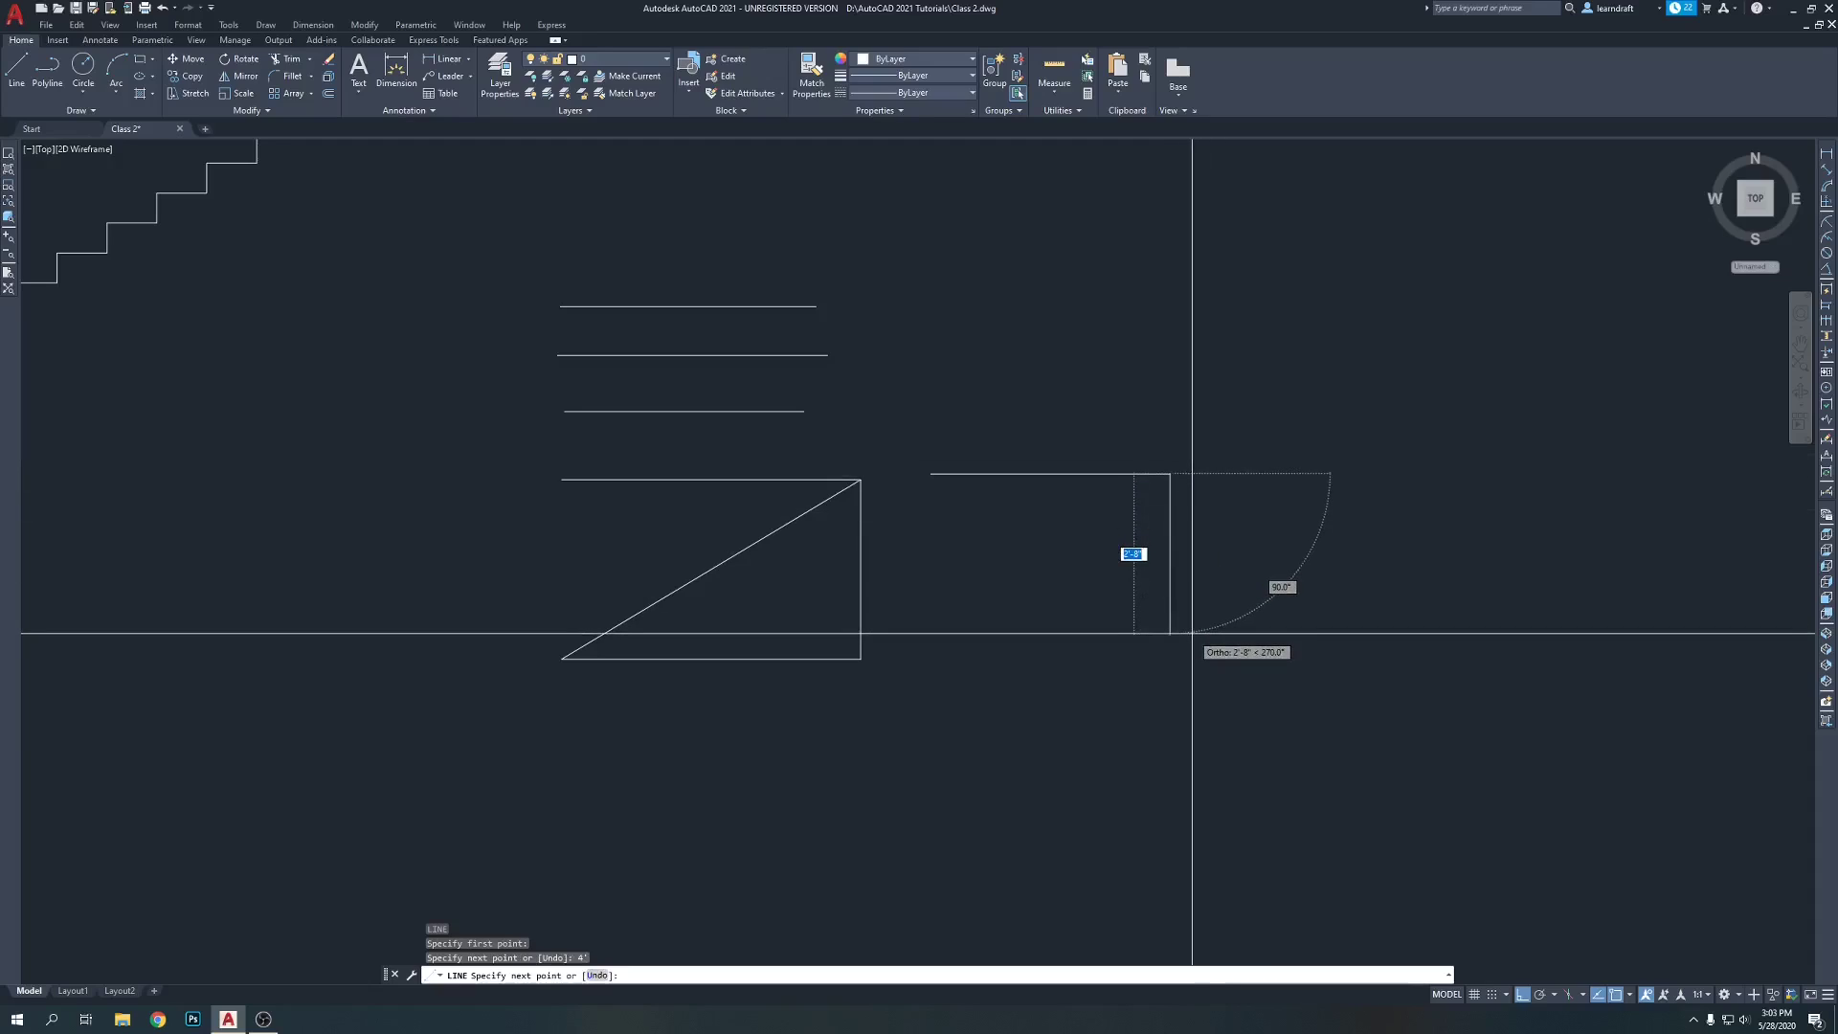
pyautogui.write('3')
pyautogui.press('Return')
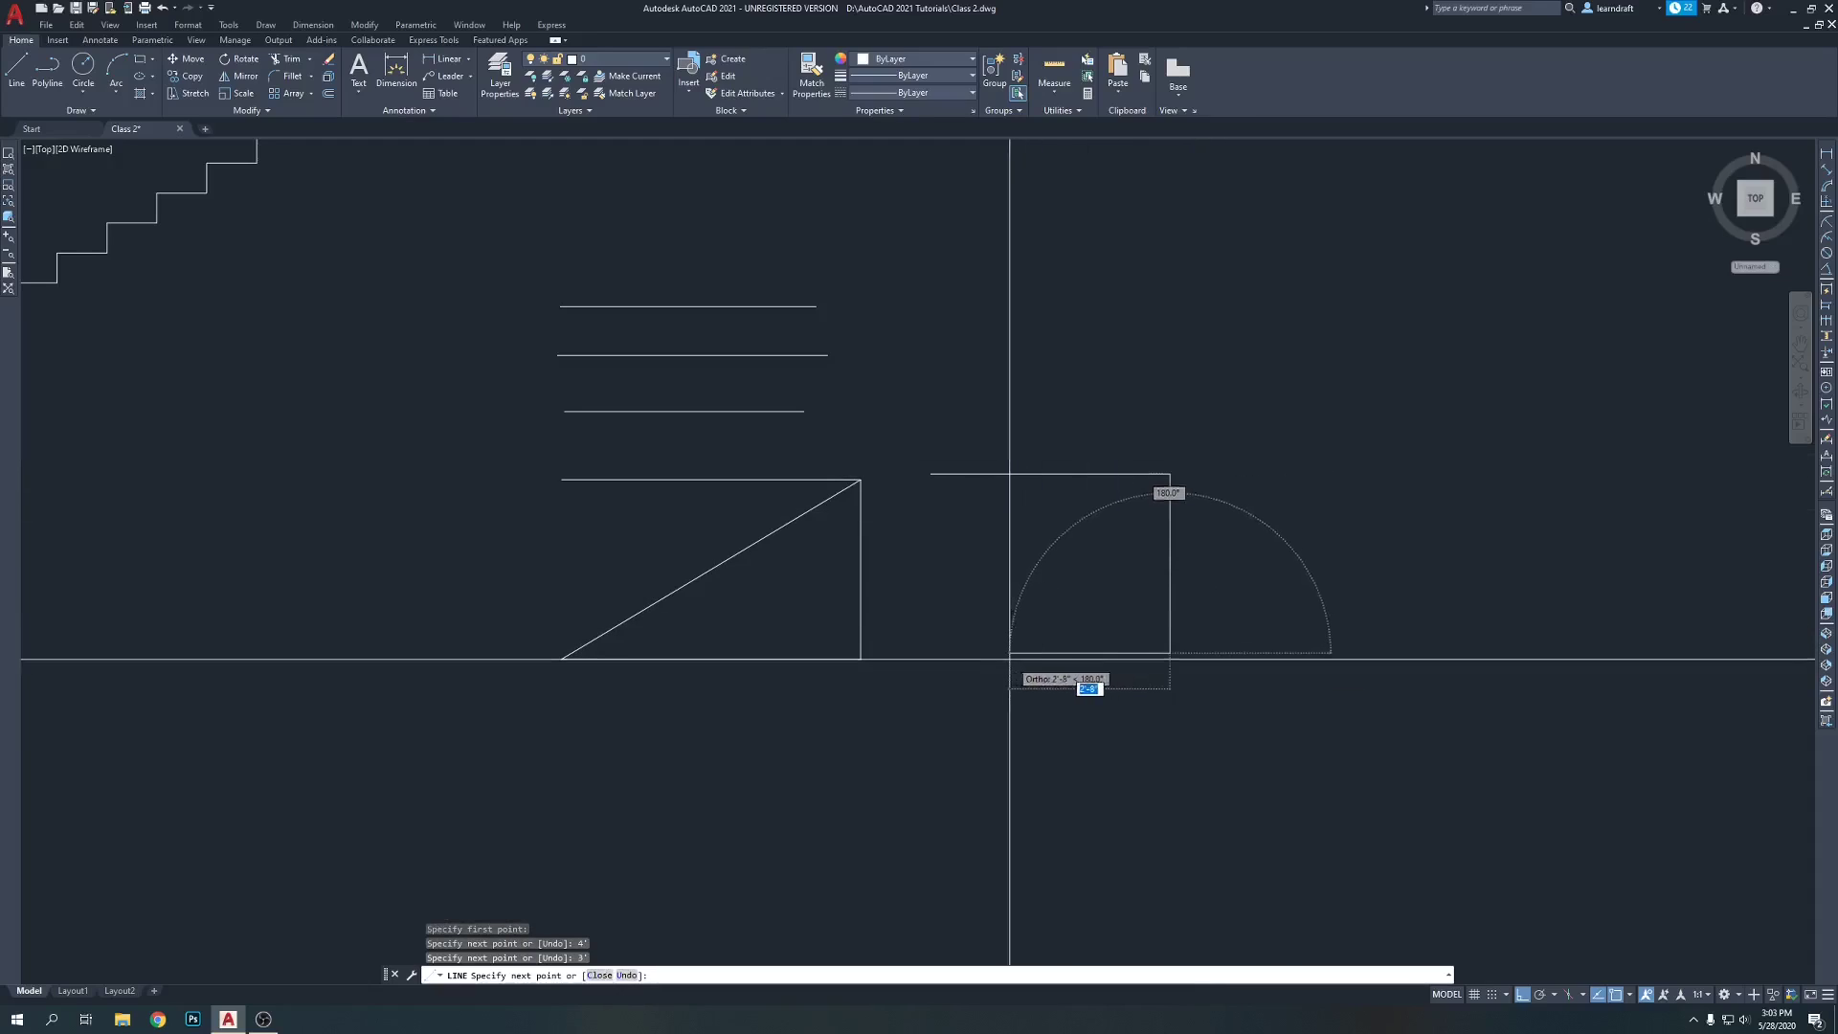
pyautogui.write("4'")
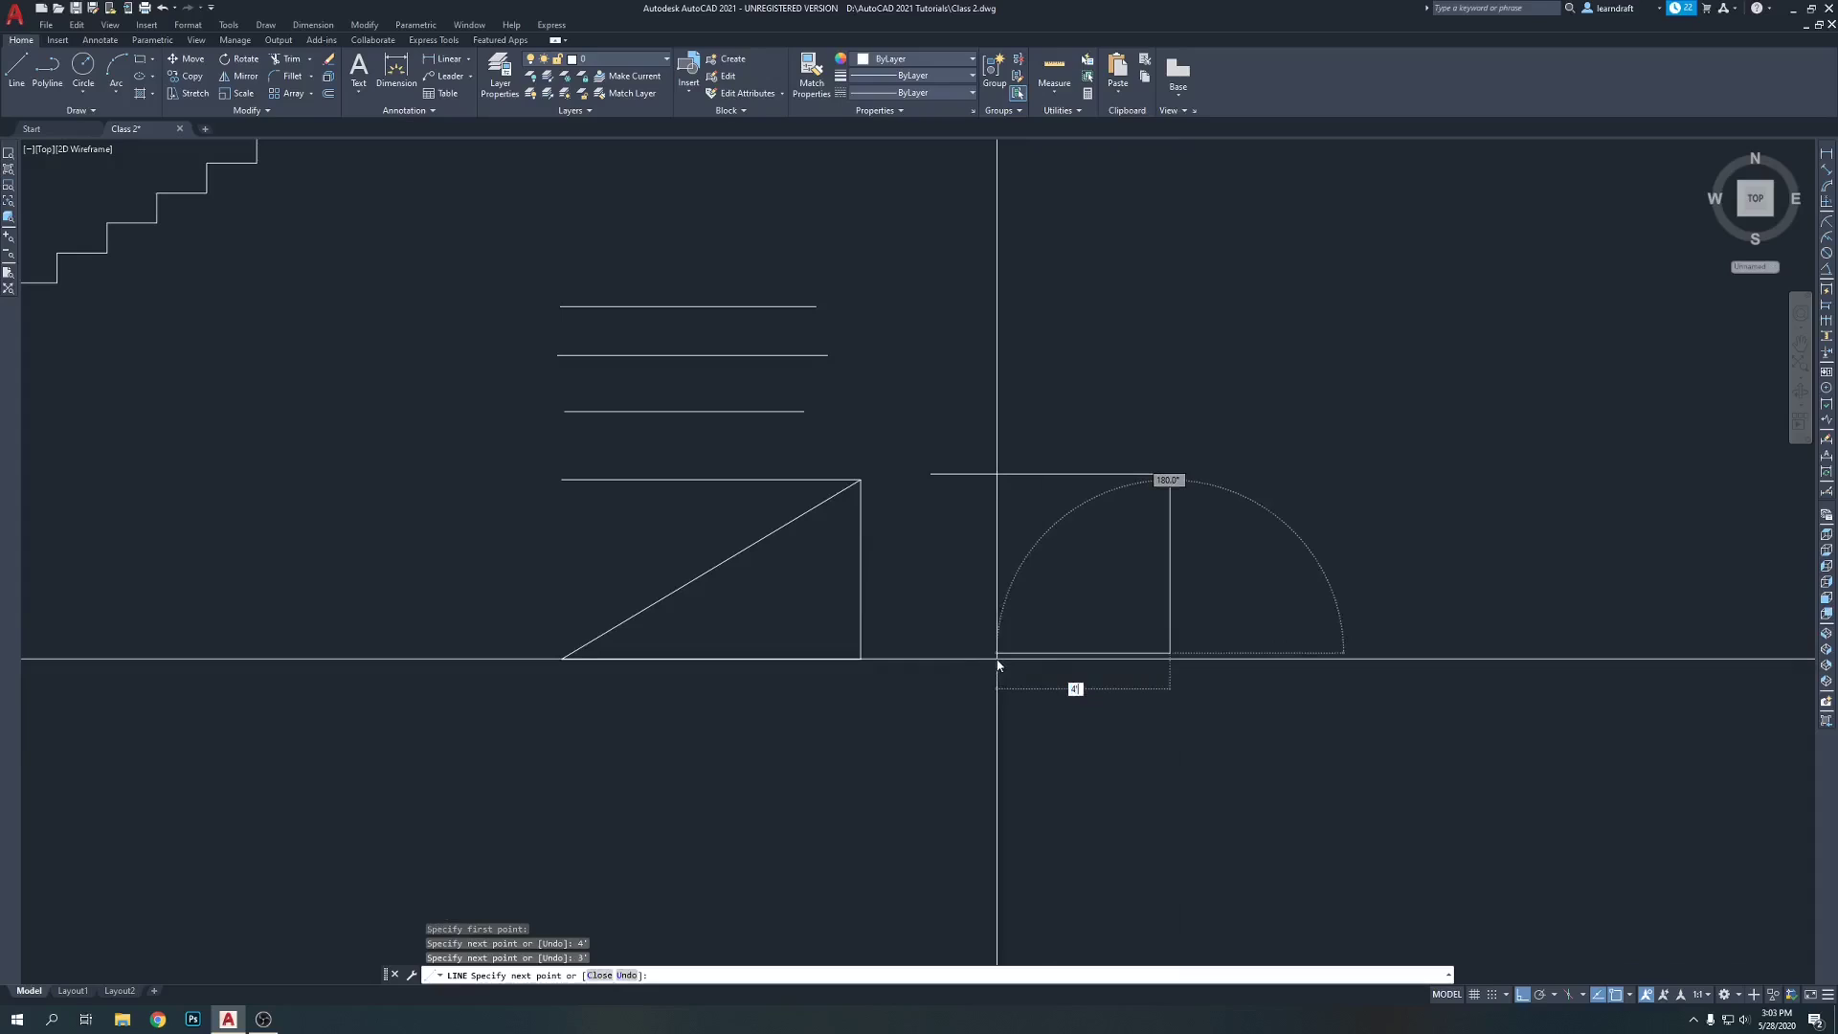
pyautogui.press('Return')
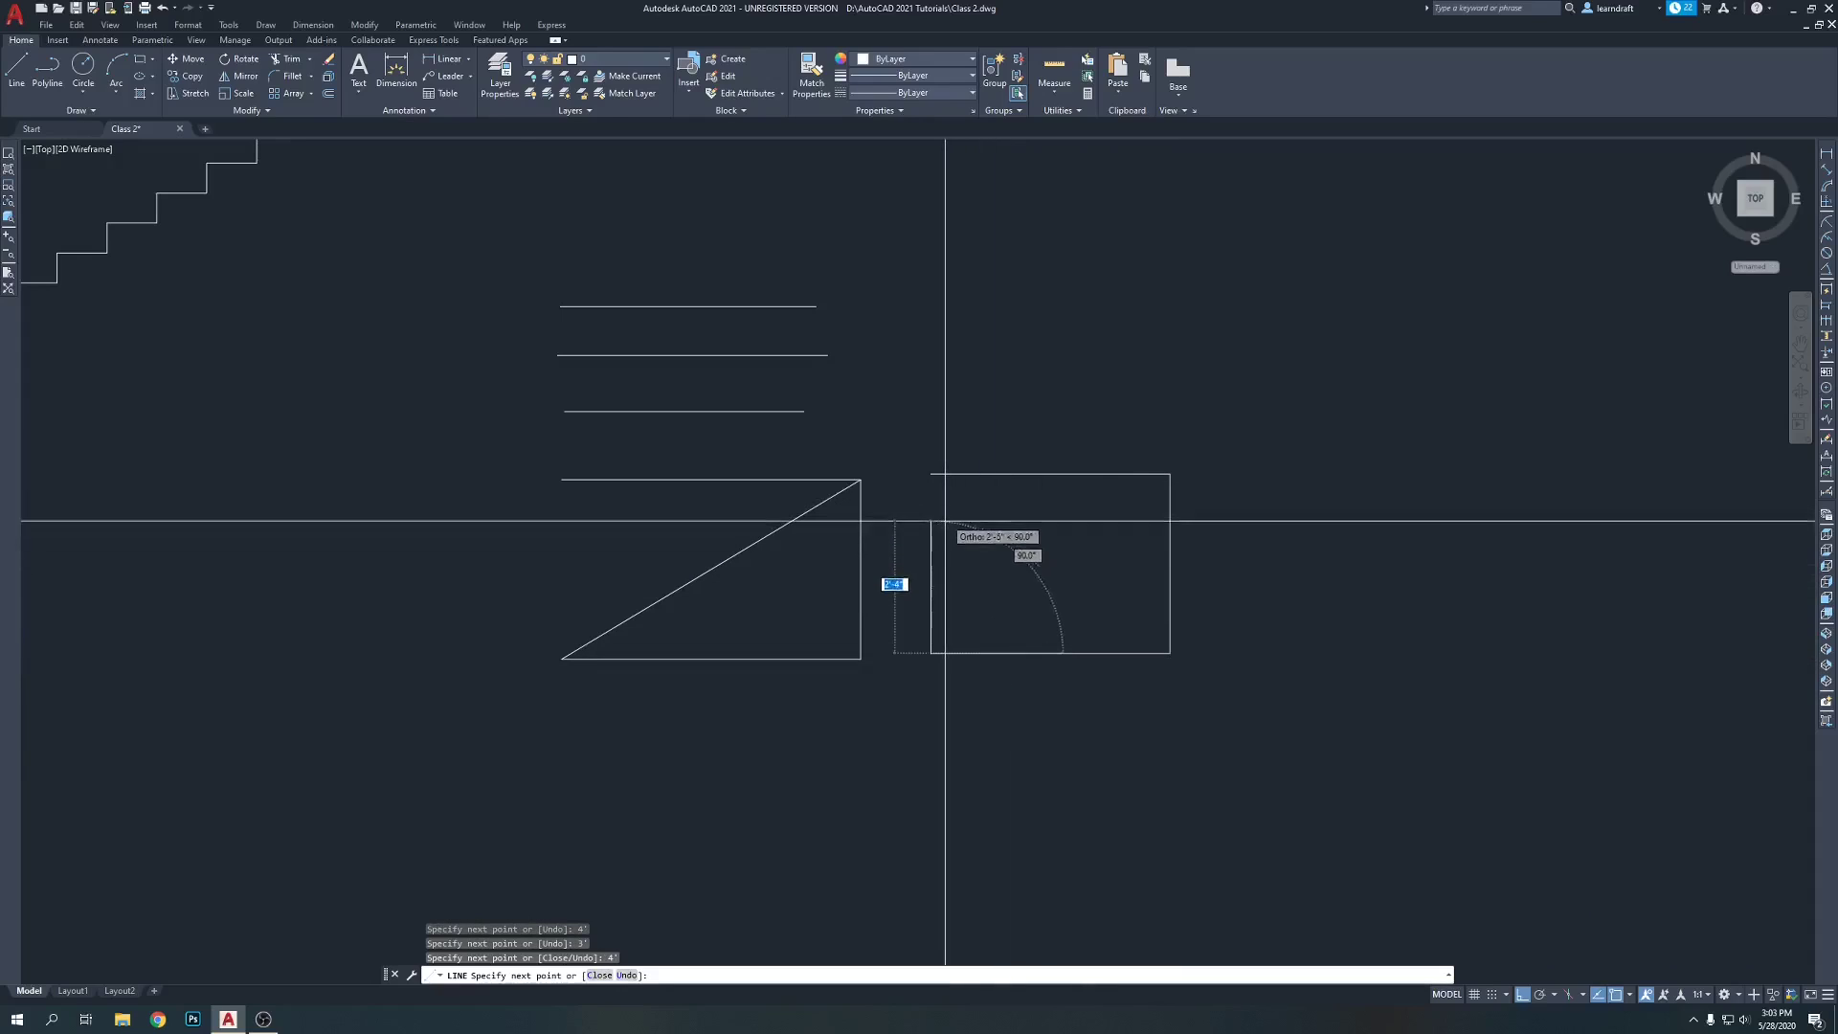
pyautogui.write('c')
pyautogui.press('Return')
# - Draw a diagonal line from the rectangle's upper-right corner to its lower-left corner with Ortho turned off
pyautogui.moveTo(1222, 628)
pyautogui.mouseDown(button='middle')
pyautogui.moveTo(1206, 595)
pyautogui.moveTo(1089, 595)
pyautogui.mouseUp(button='middle')
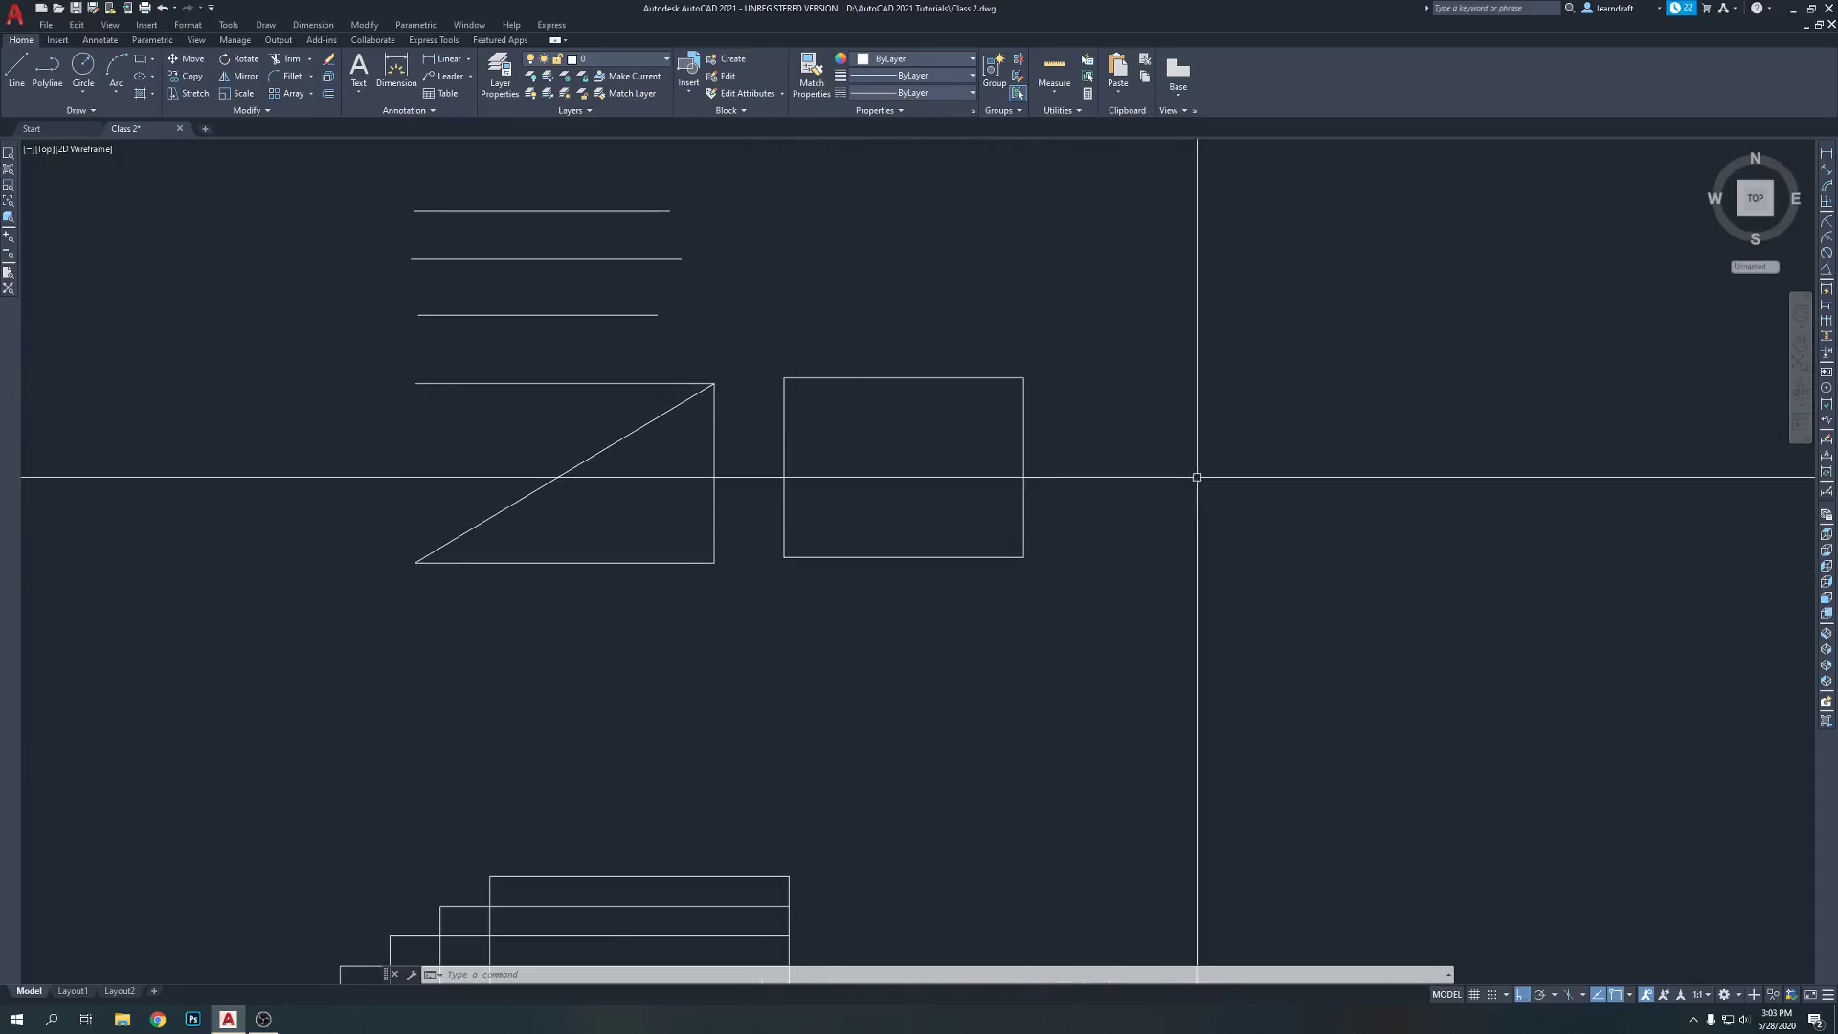
pyautogui.write('l')
pyautogui.press('Return')
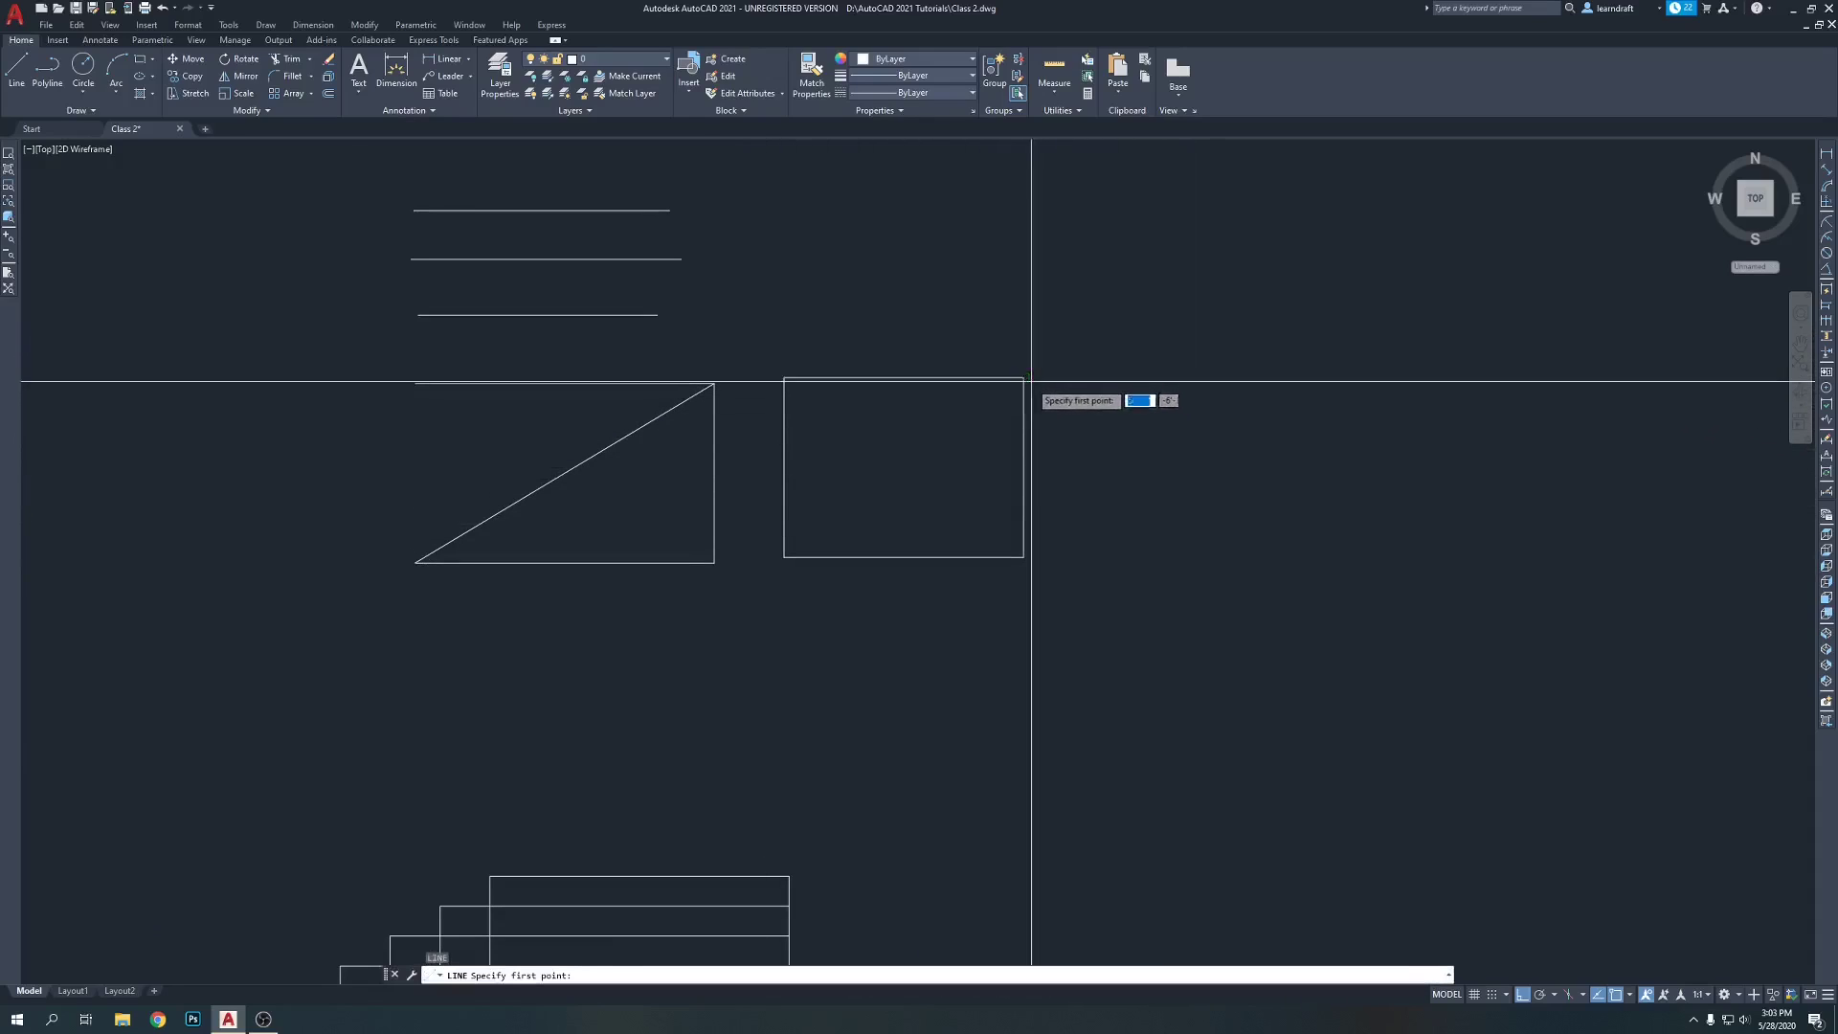
pyautogui.click(1023, 377)
pyautogui.write('4')
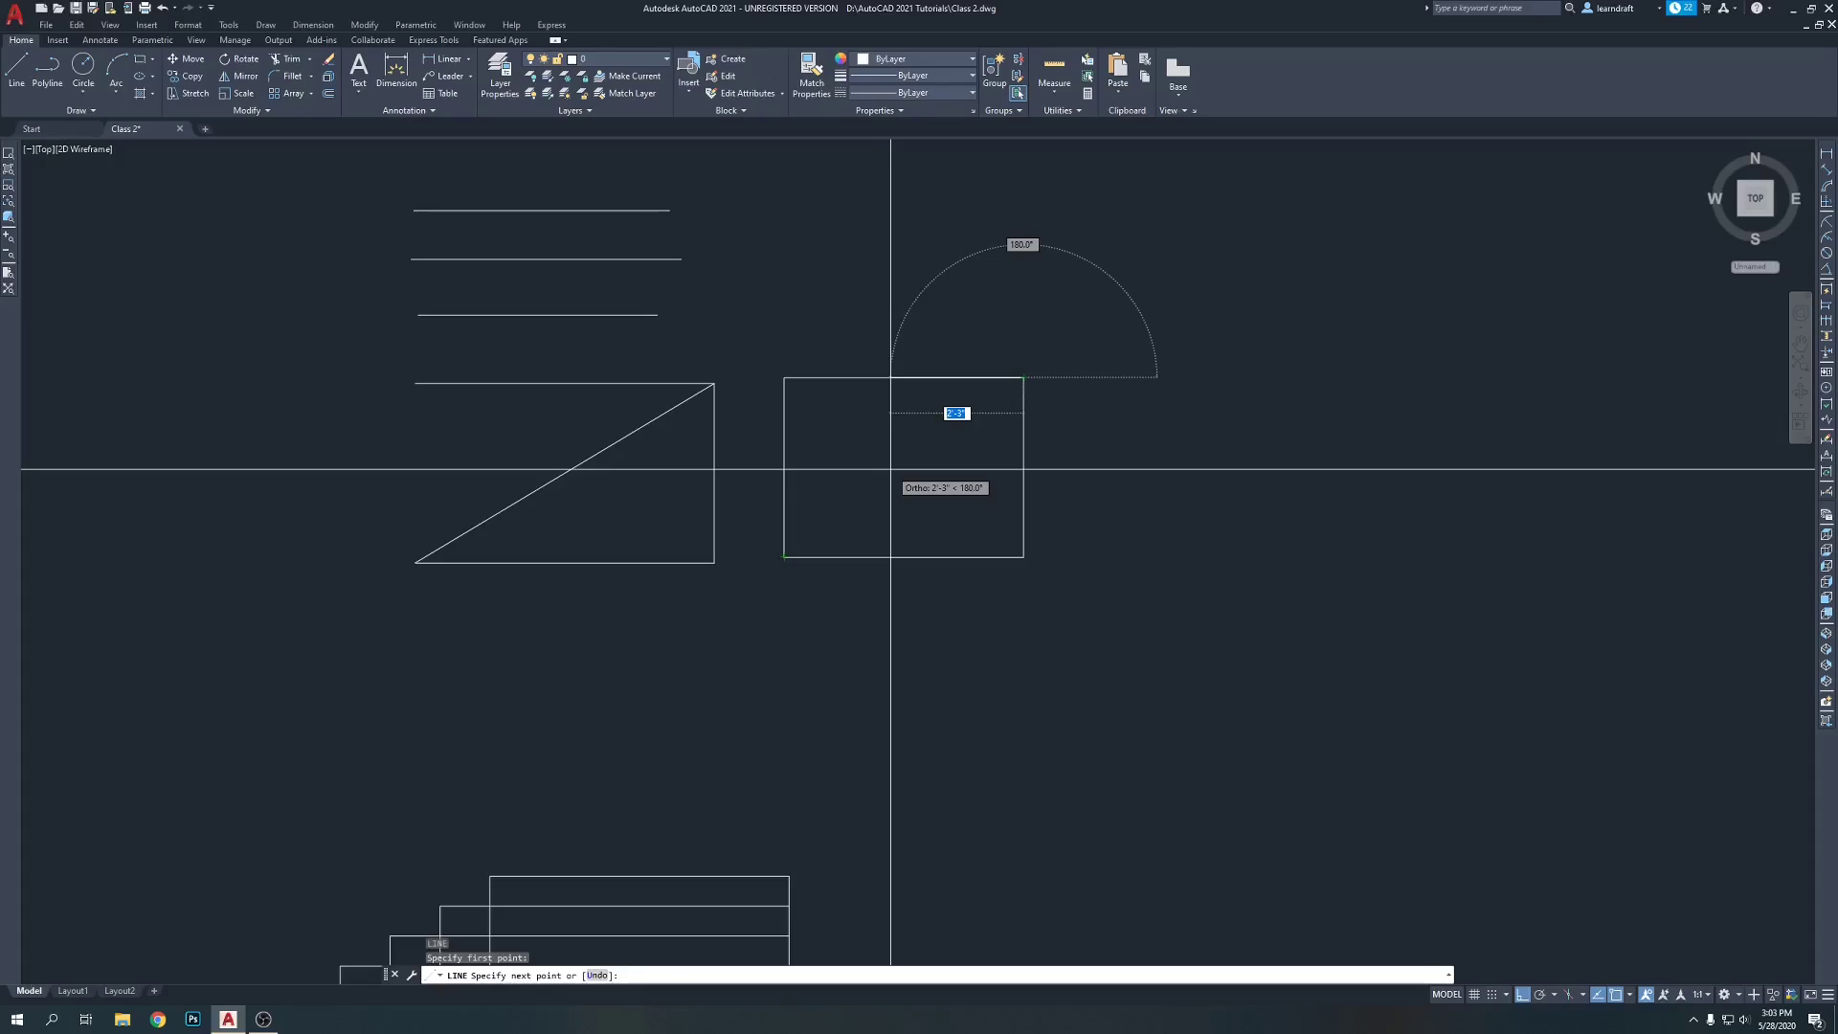
pyautogui.press('F8')
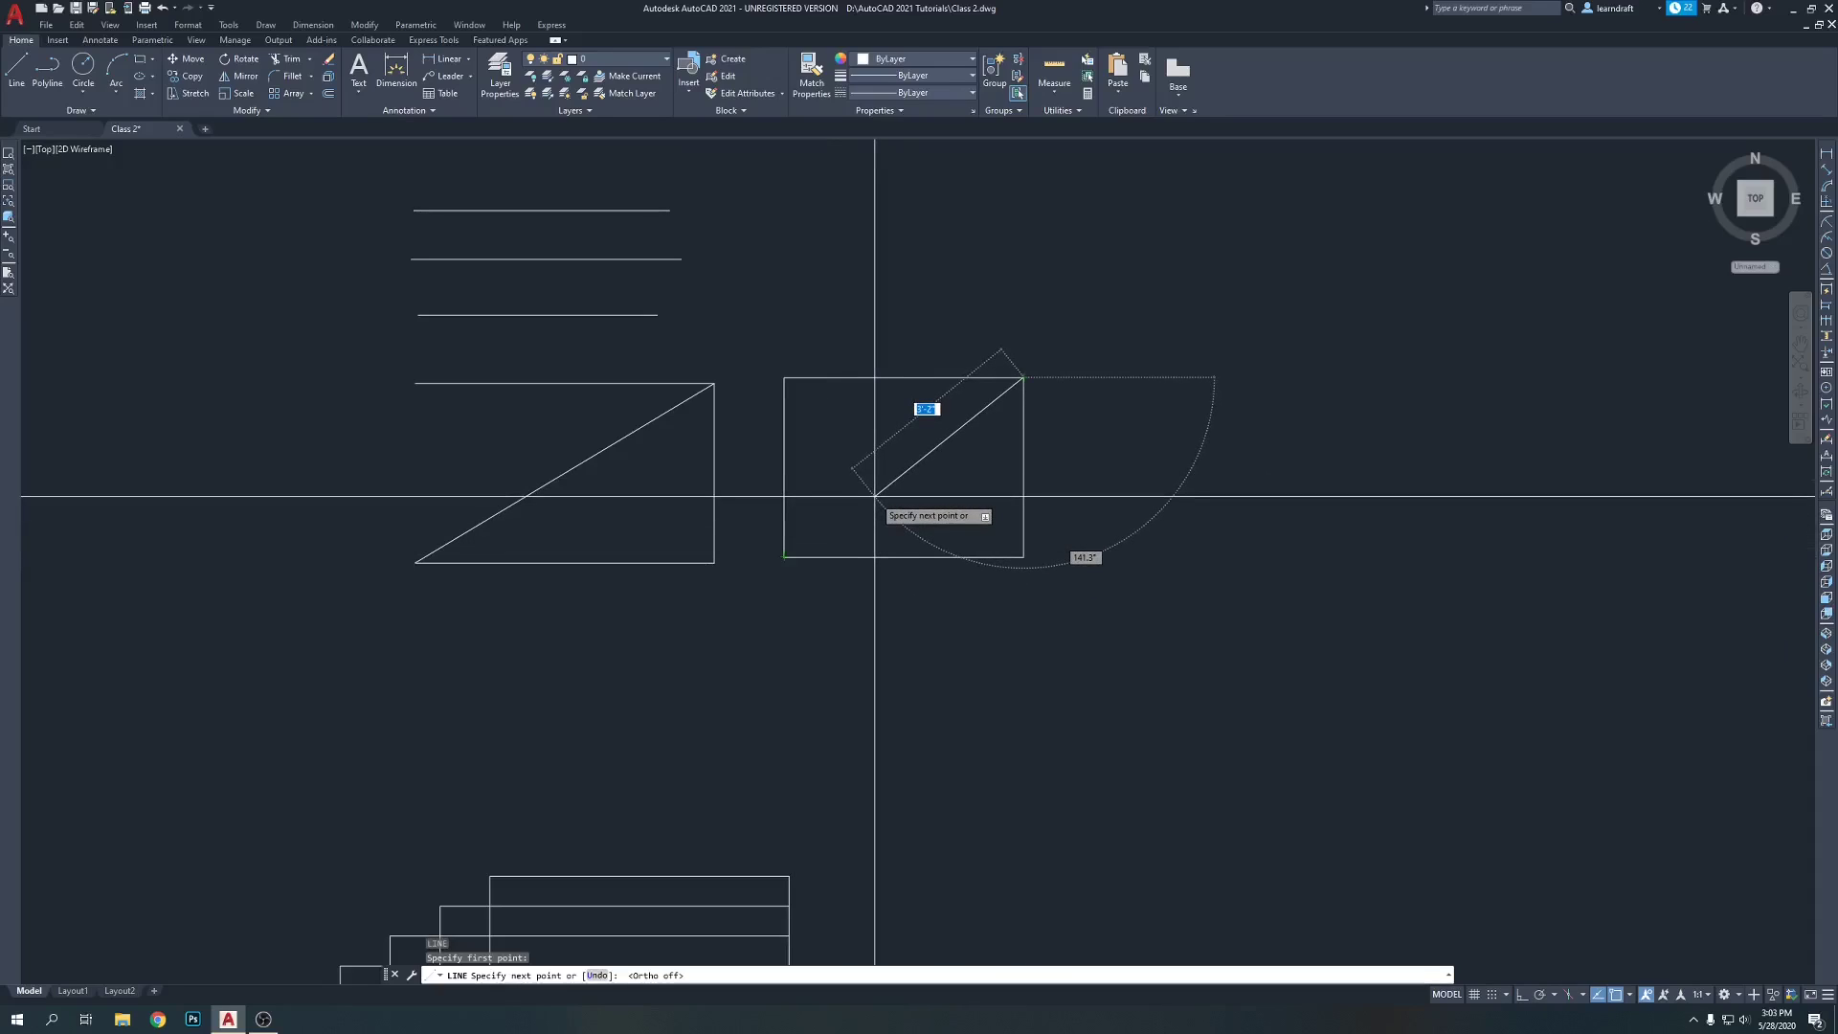
pyautogui.click(784, 556)
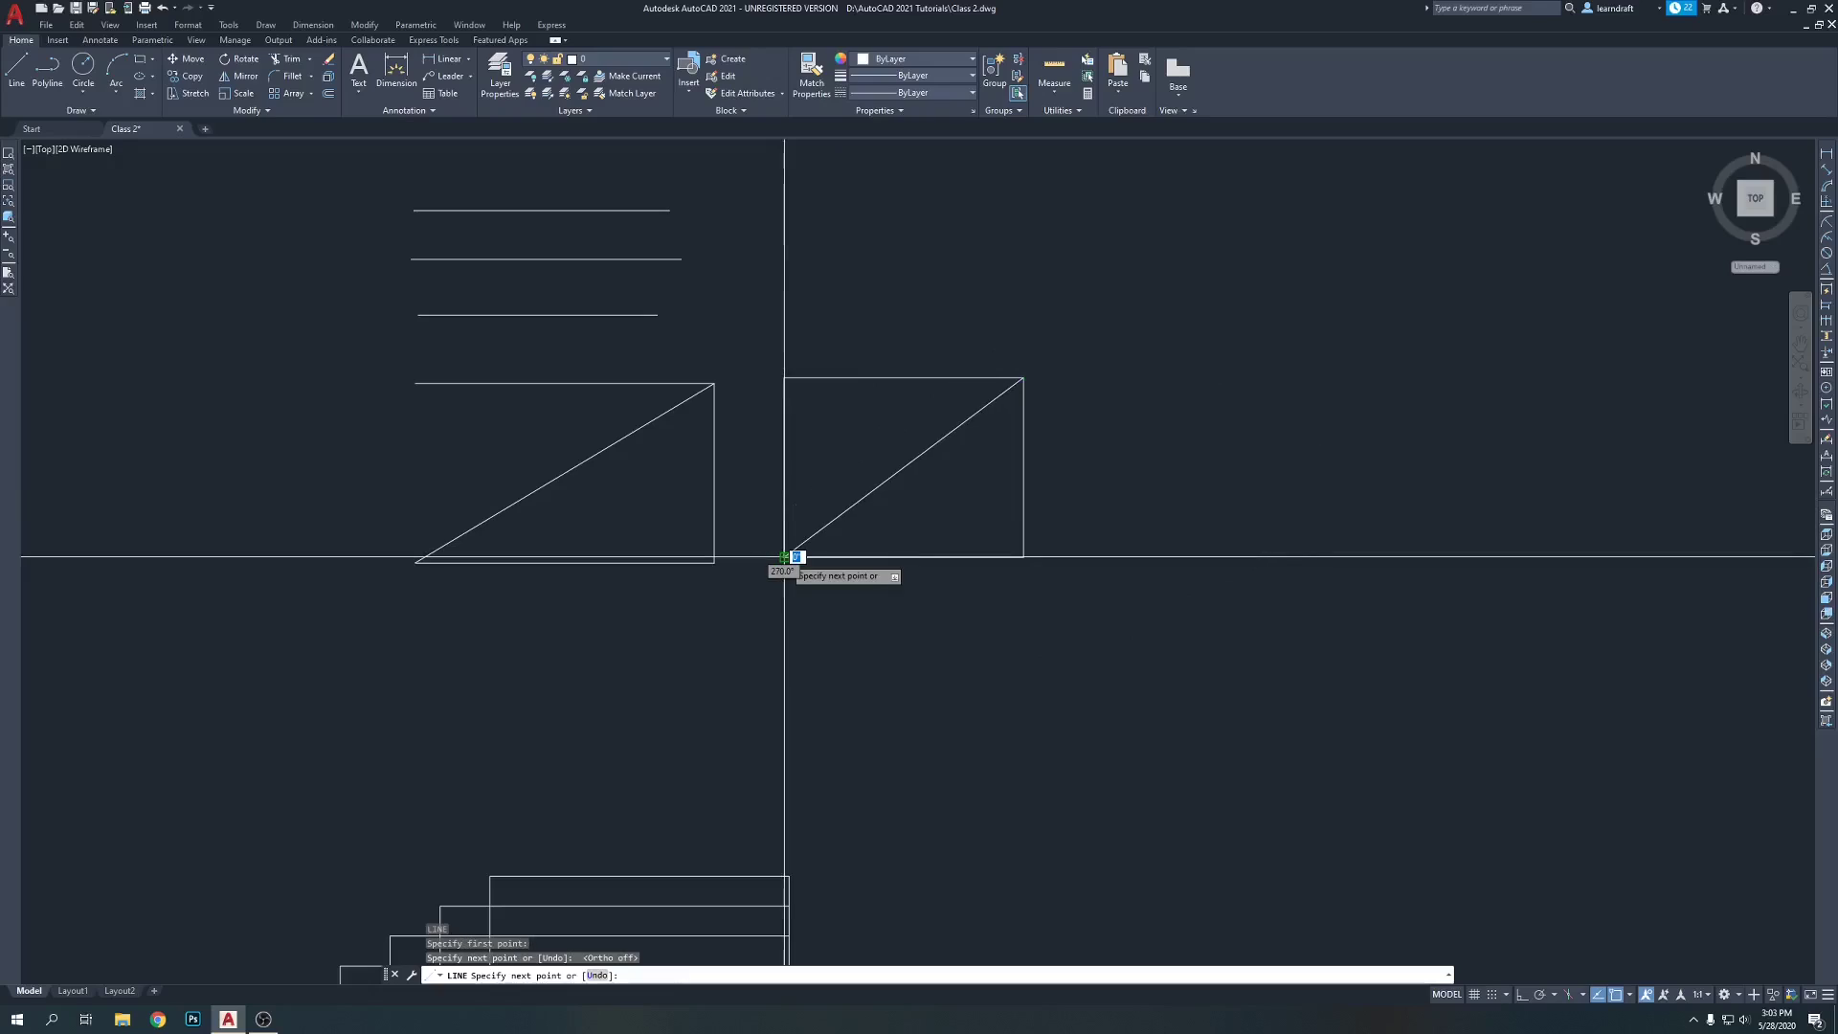
pyautogui.press('Return')
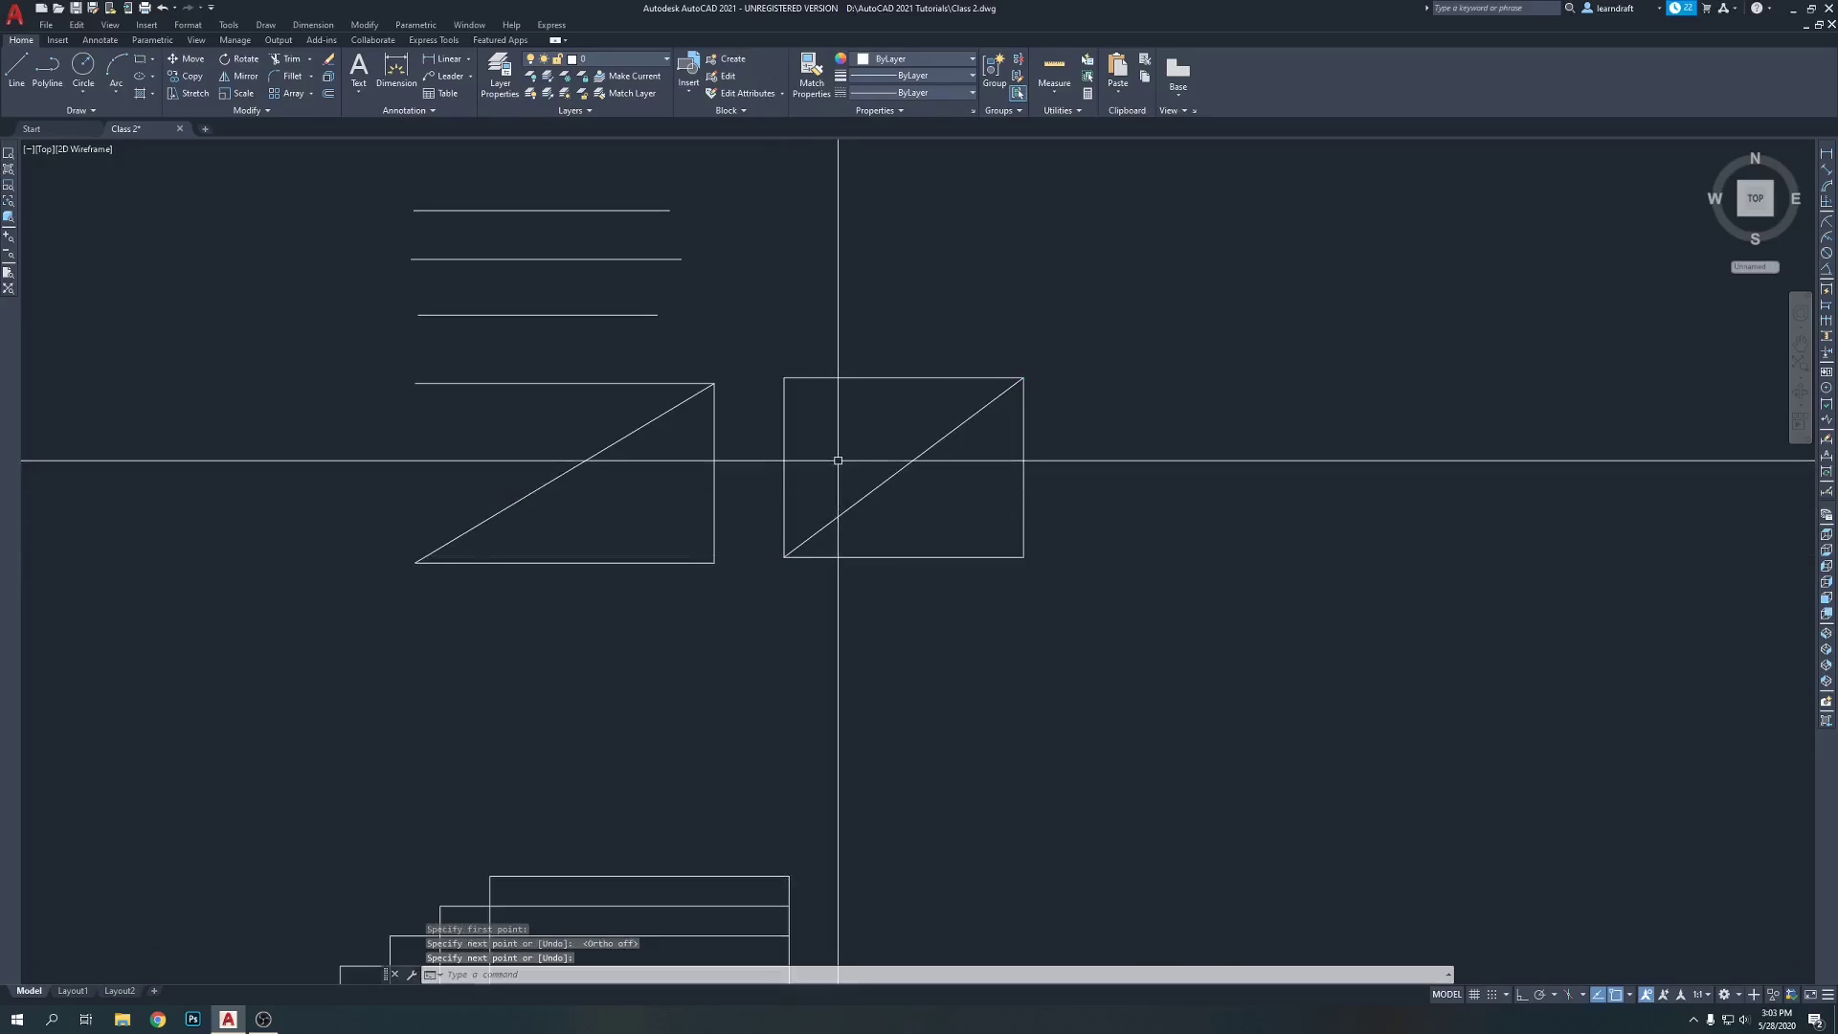
# - Draw the rectangle's other diagonal from its upper-left corner to its lower-right corner
pyautogui.write('l')
pyautogui.press('Return')
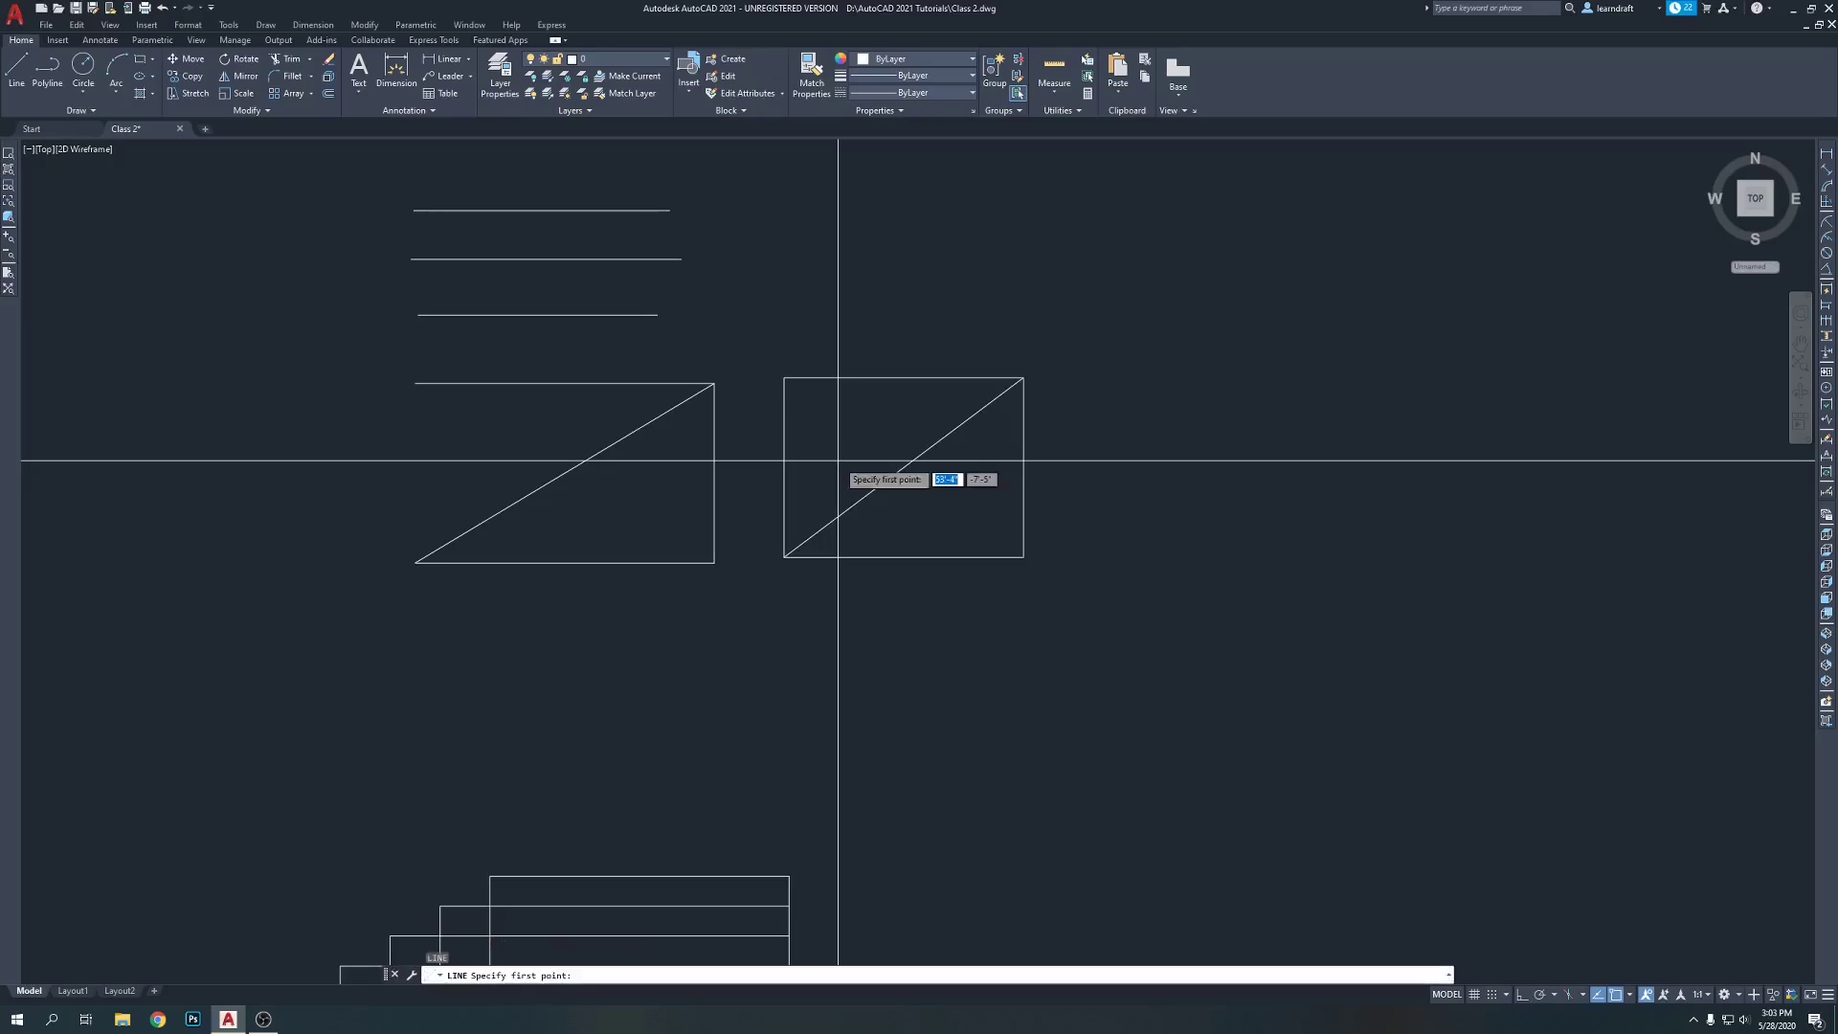
pyautogui.click(784, 378)
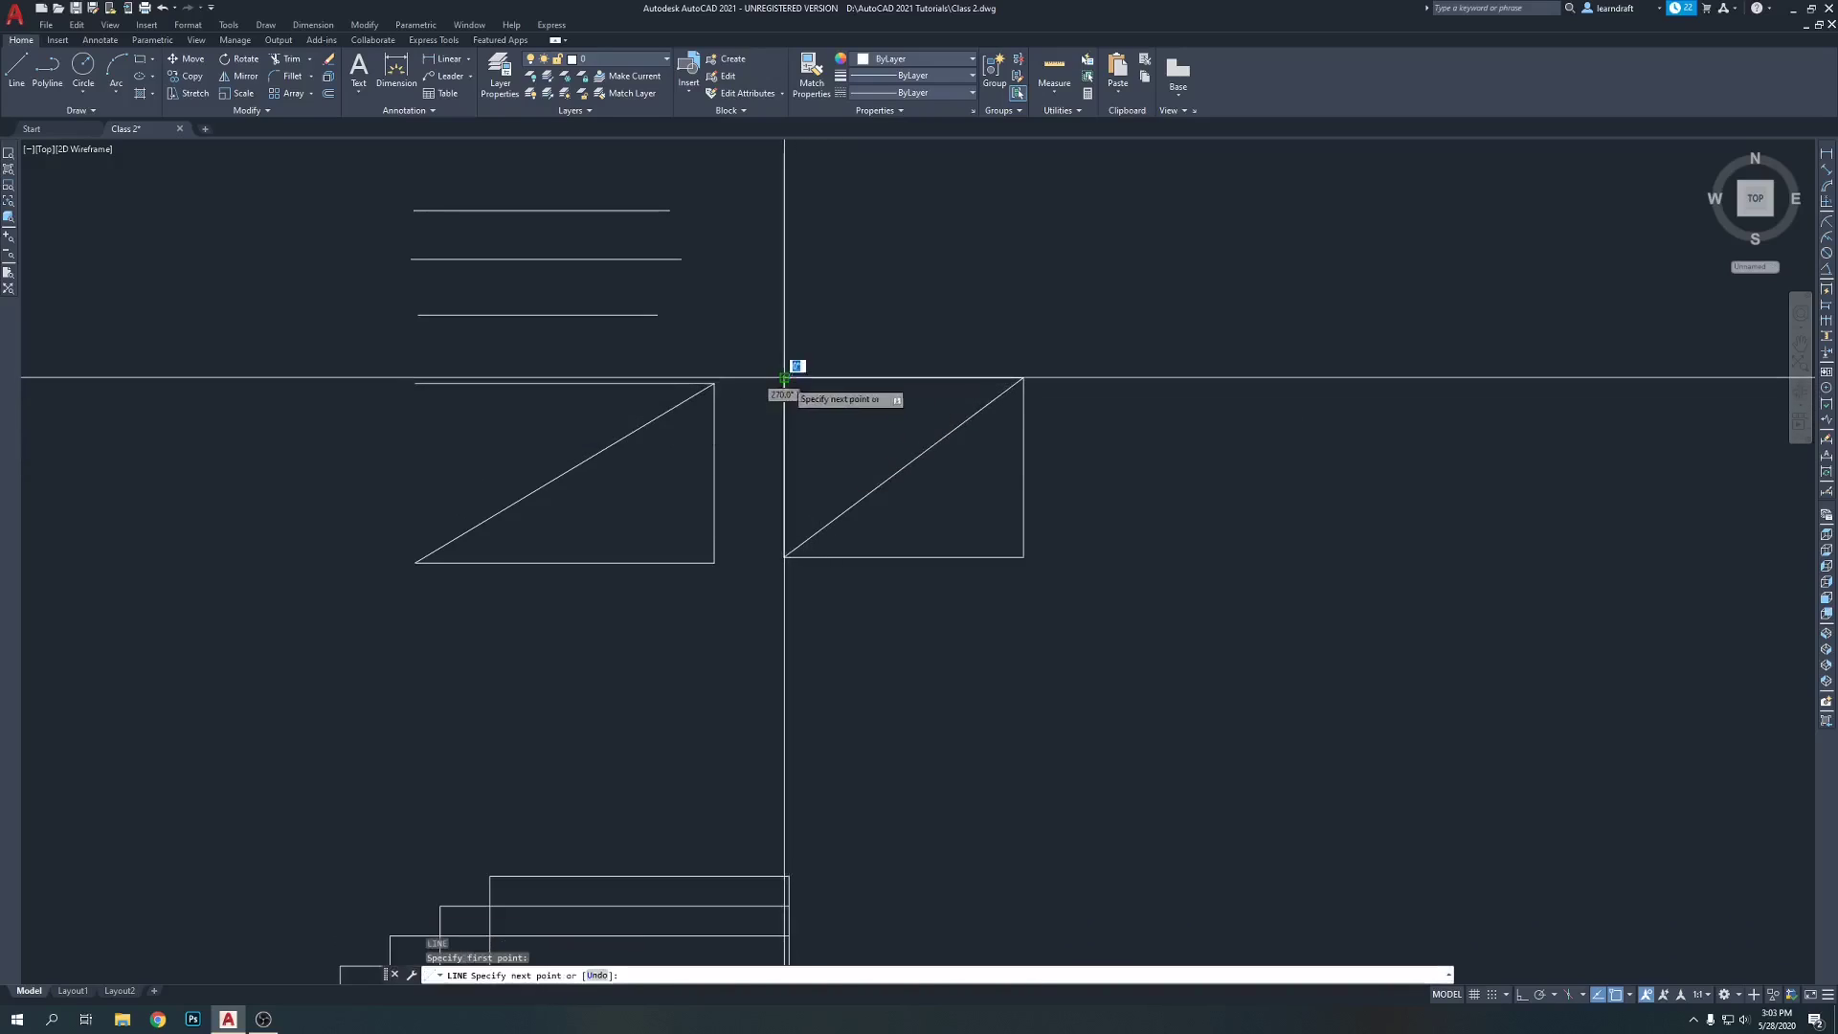
pyautogui.click(1023, 556)
pyautogui.press('Return')
pyautogui.moveTo(1095, 436); pyautogui.dragTo(992, 480, button='middle')
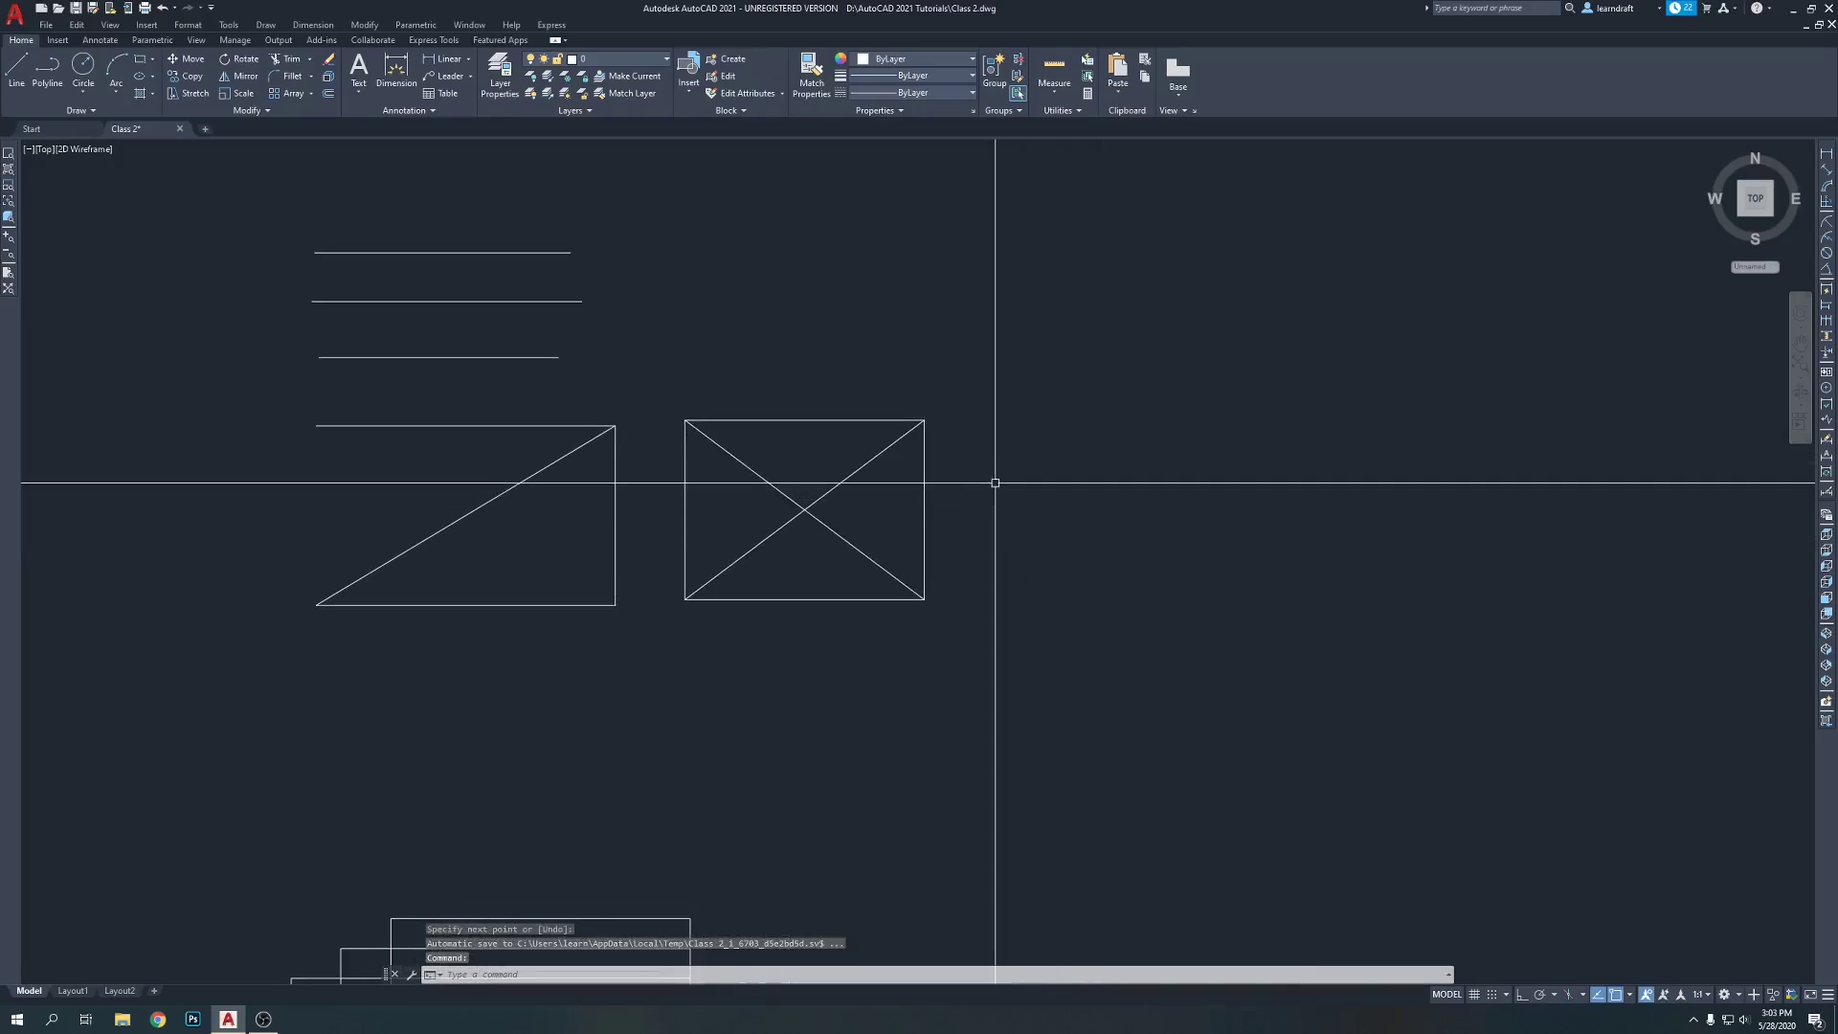
pyautogui.scroll(-6, 903, 357)
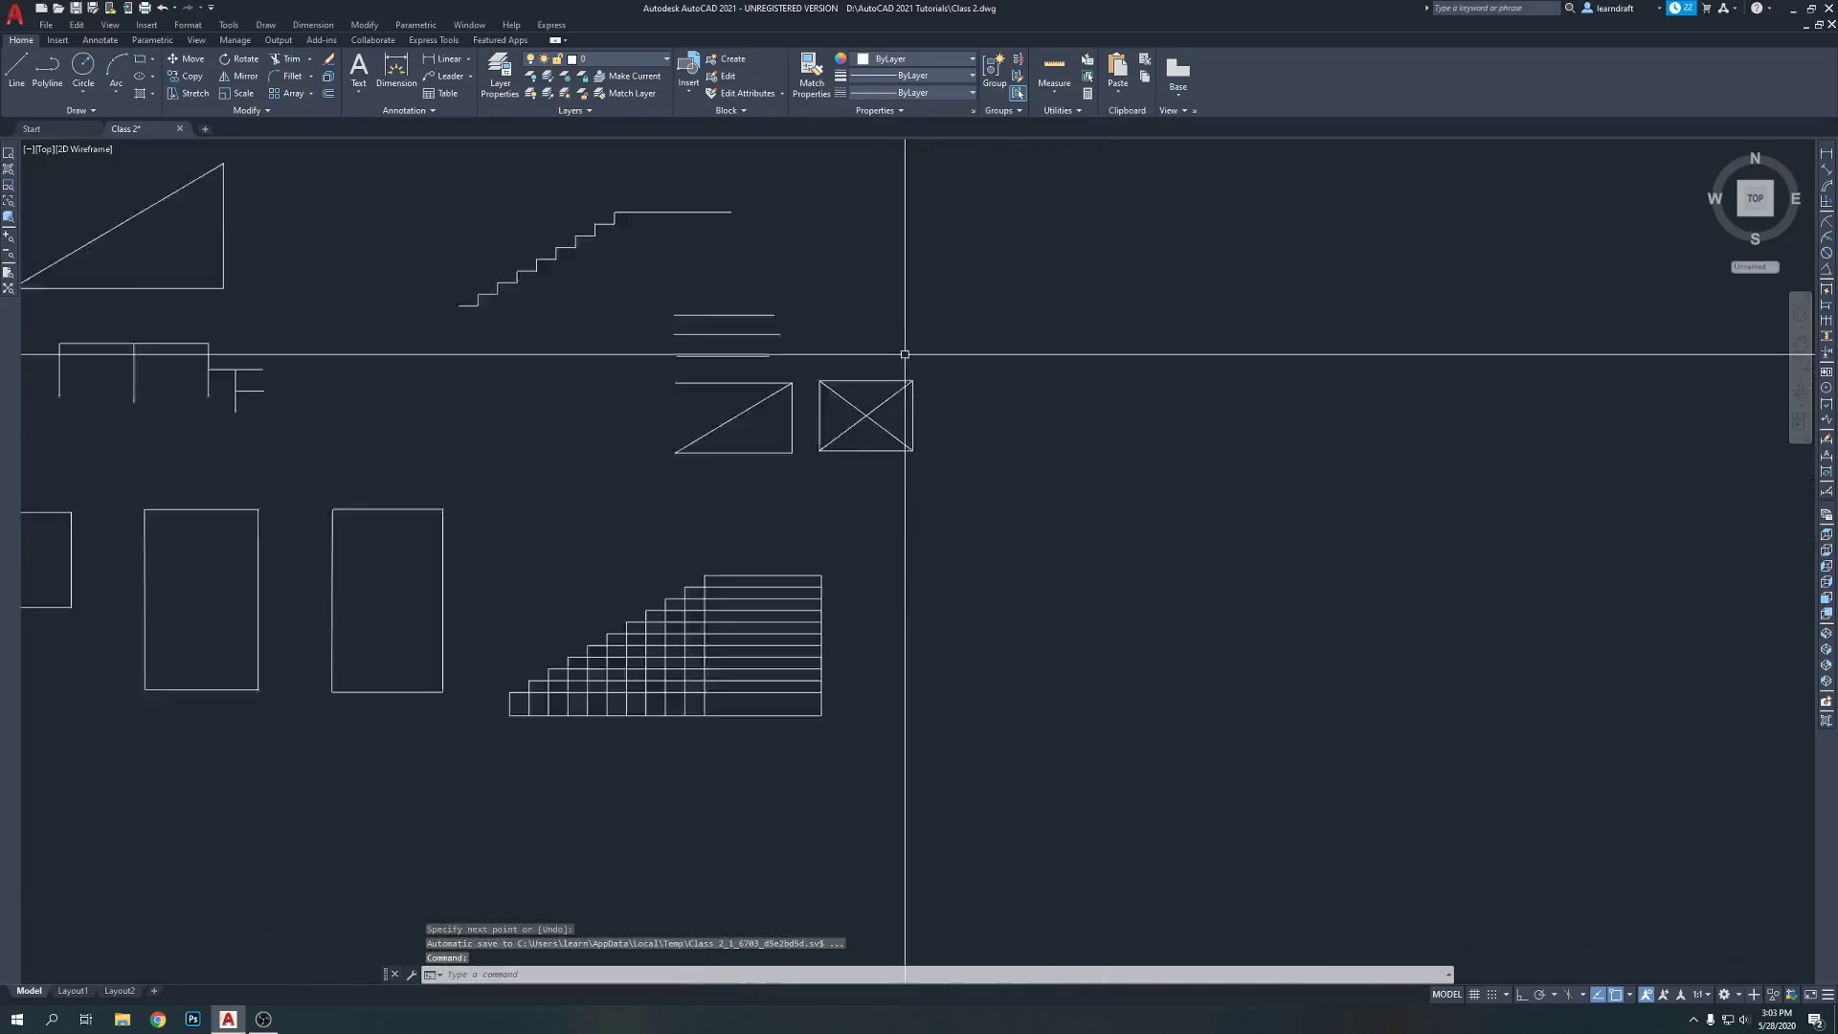
pyautogui.scroll(7, 893, 382)
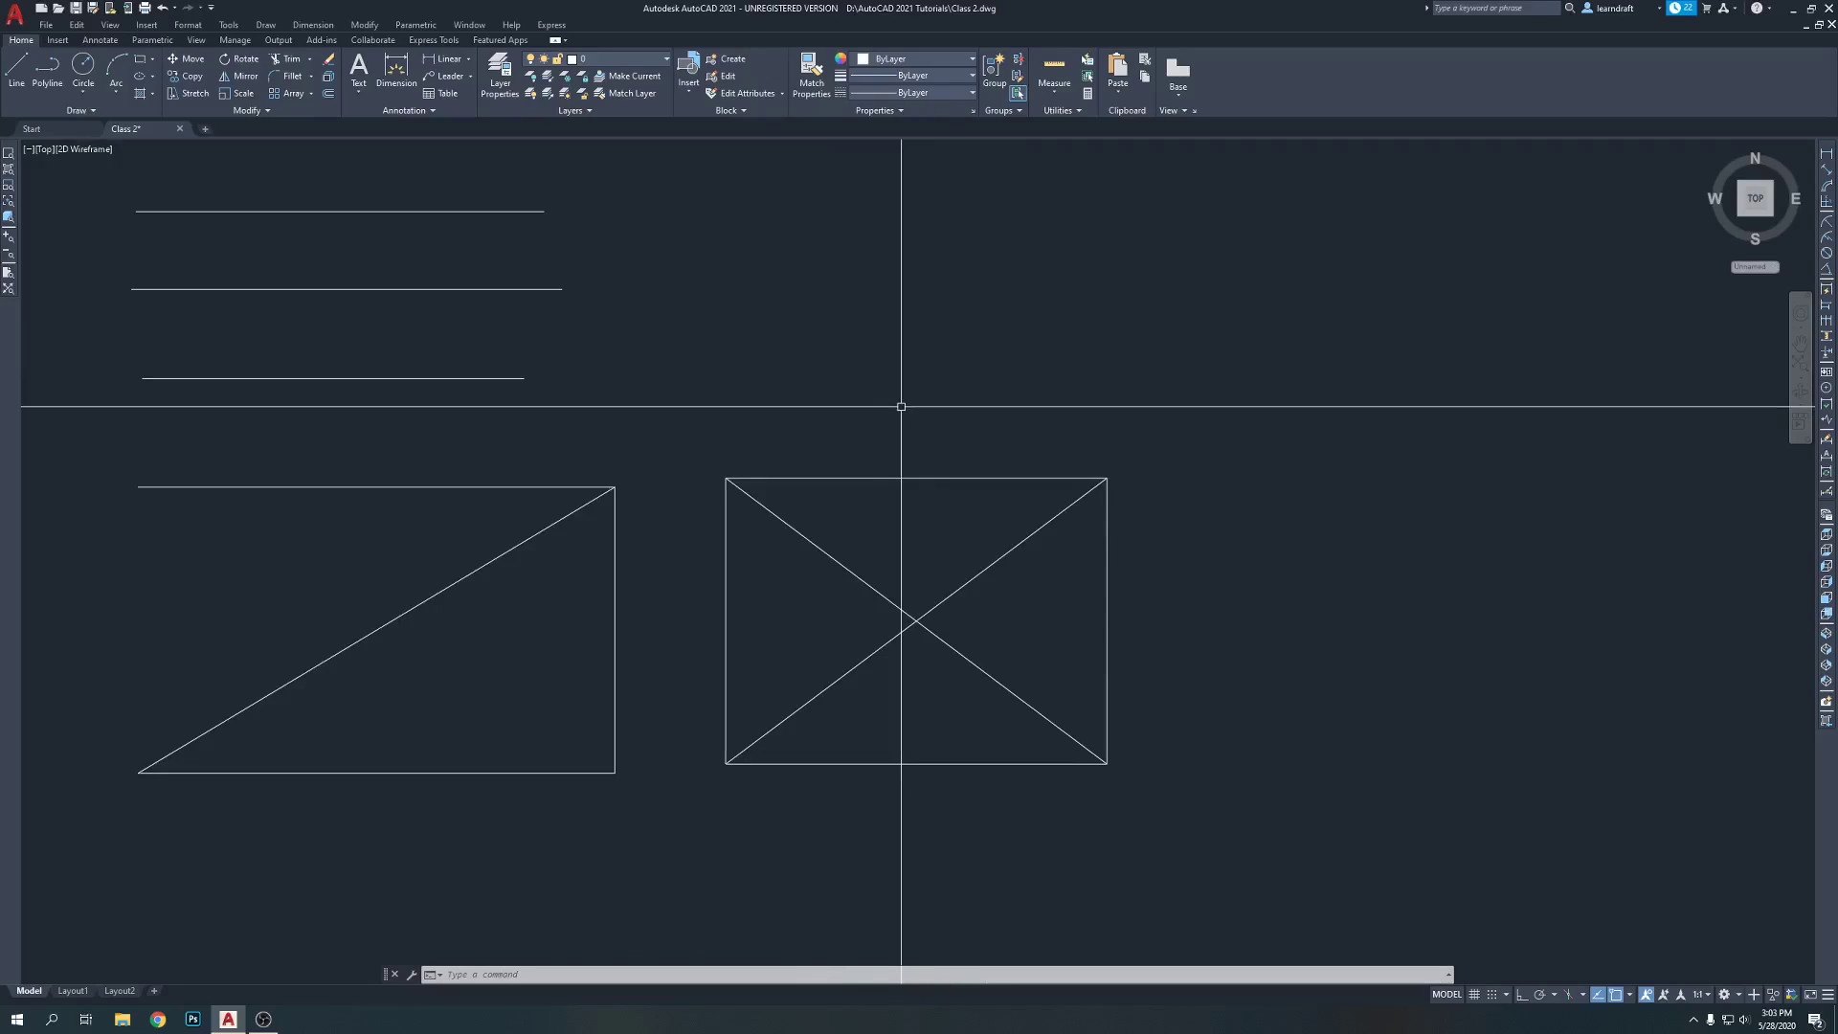
pyautogui.moveTo(900, 406)
pyautogui.mouseDown(button='middle')
pyautogui.moveTo(972, 370)
pyautogui.moveTo(922, 329)
pyautogui.mouseUp(button='middle')
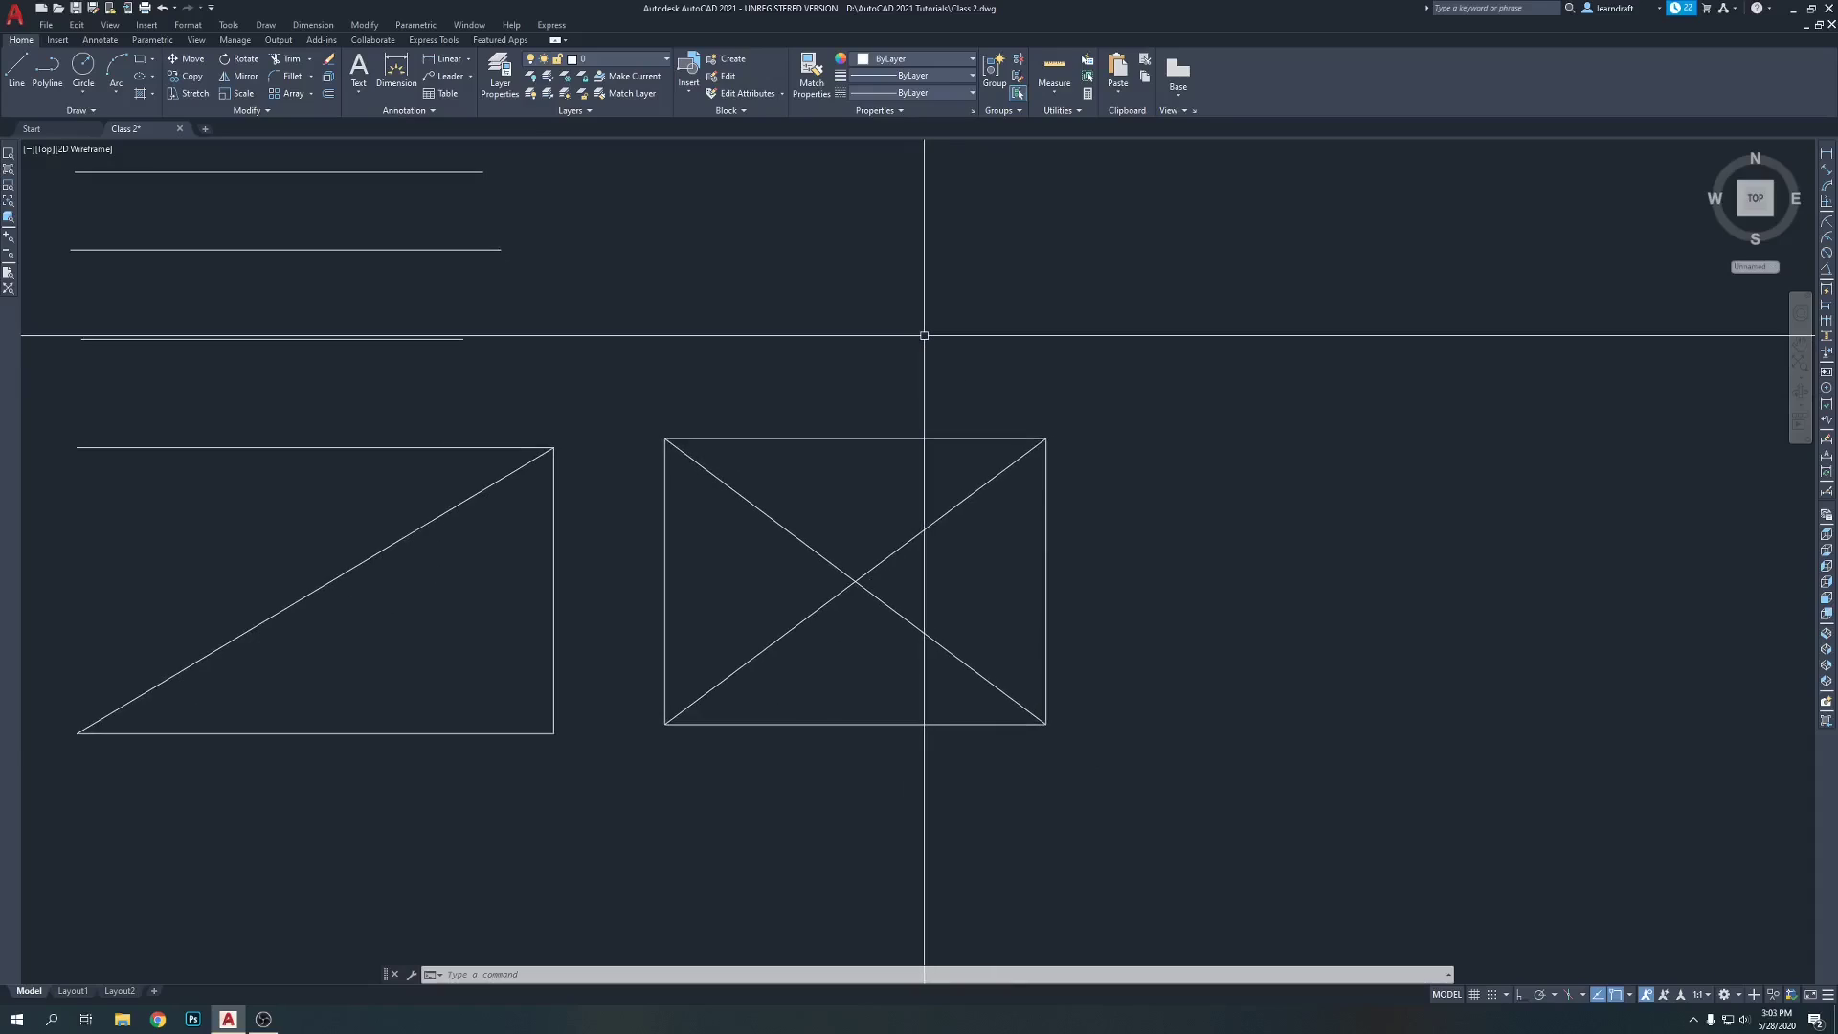
pyautogui.scroll(-4, 849, 415)
pyautogui.moveTo(849, 415)
pyautogui.mouseDown(button='middle')
pyautogui.moveTo(771, 291)
pyautogui.moveTo(779, 346)
pyautogui.mouseUp(button='middle')
pyautogui.moveTo(963, 412); pyautogui.dragTo(831, 403, button='middle')
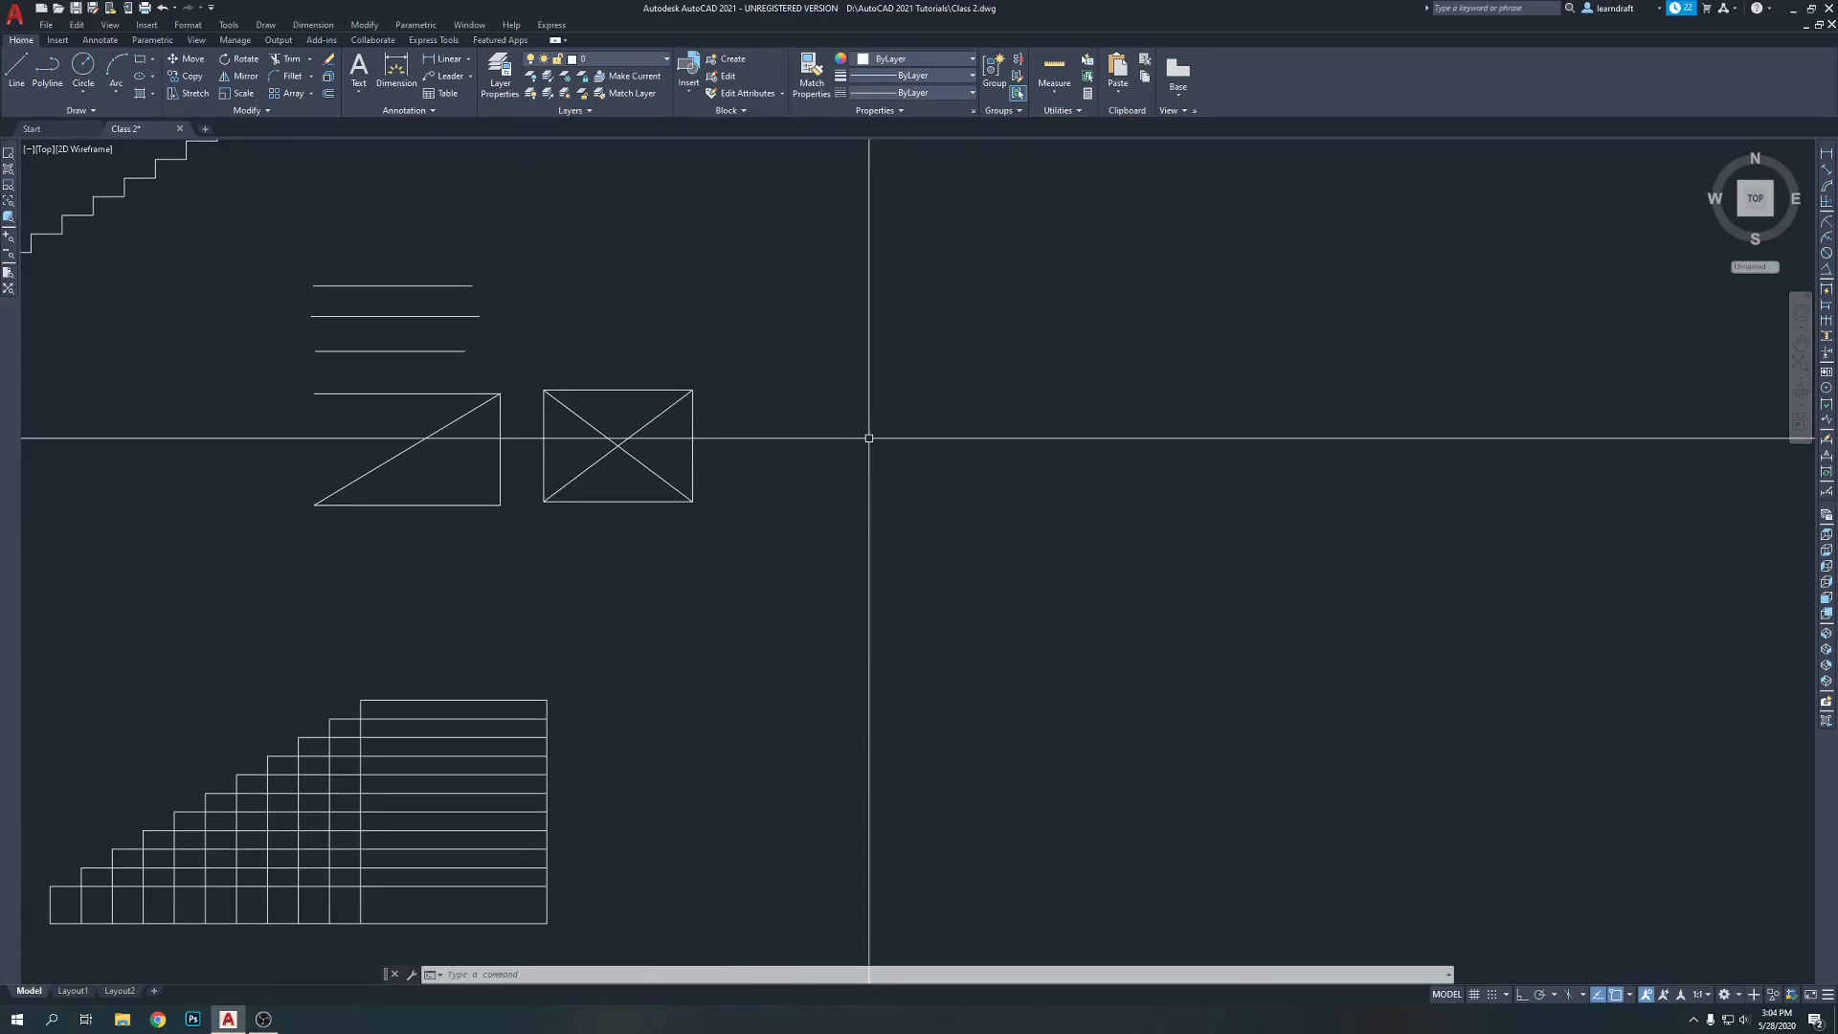
pyautogui.moveTo(868, 438)
pyautogui.mouseDown(button='middle')
pyautogui.moveTo(833, 410)
pyautogui.moveTo(865, 475)
pyautogui.moveTo(935, 514)
pyautogui.moveTo(964, 419)
pyautogui.mouseUp(button='middle')
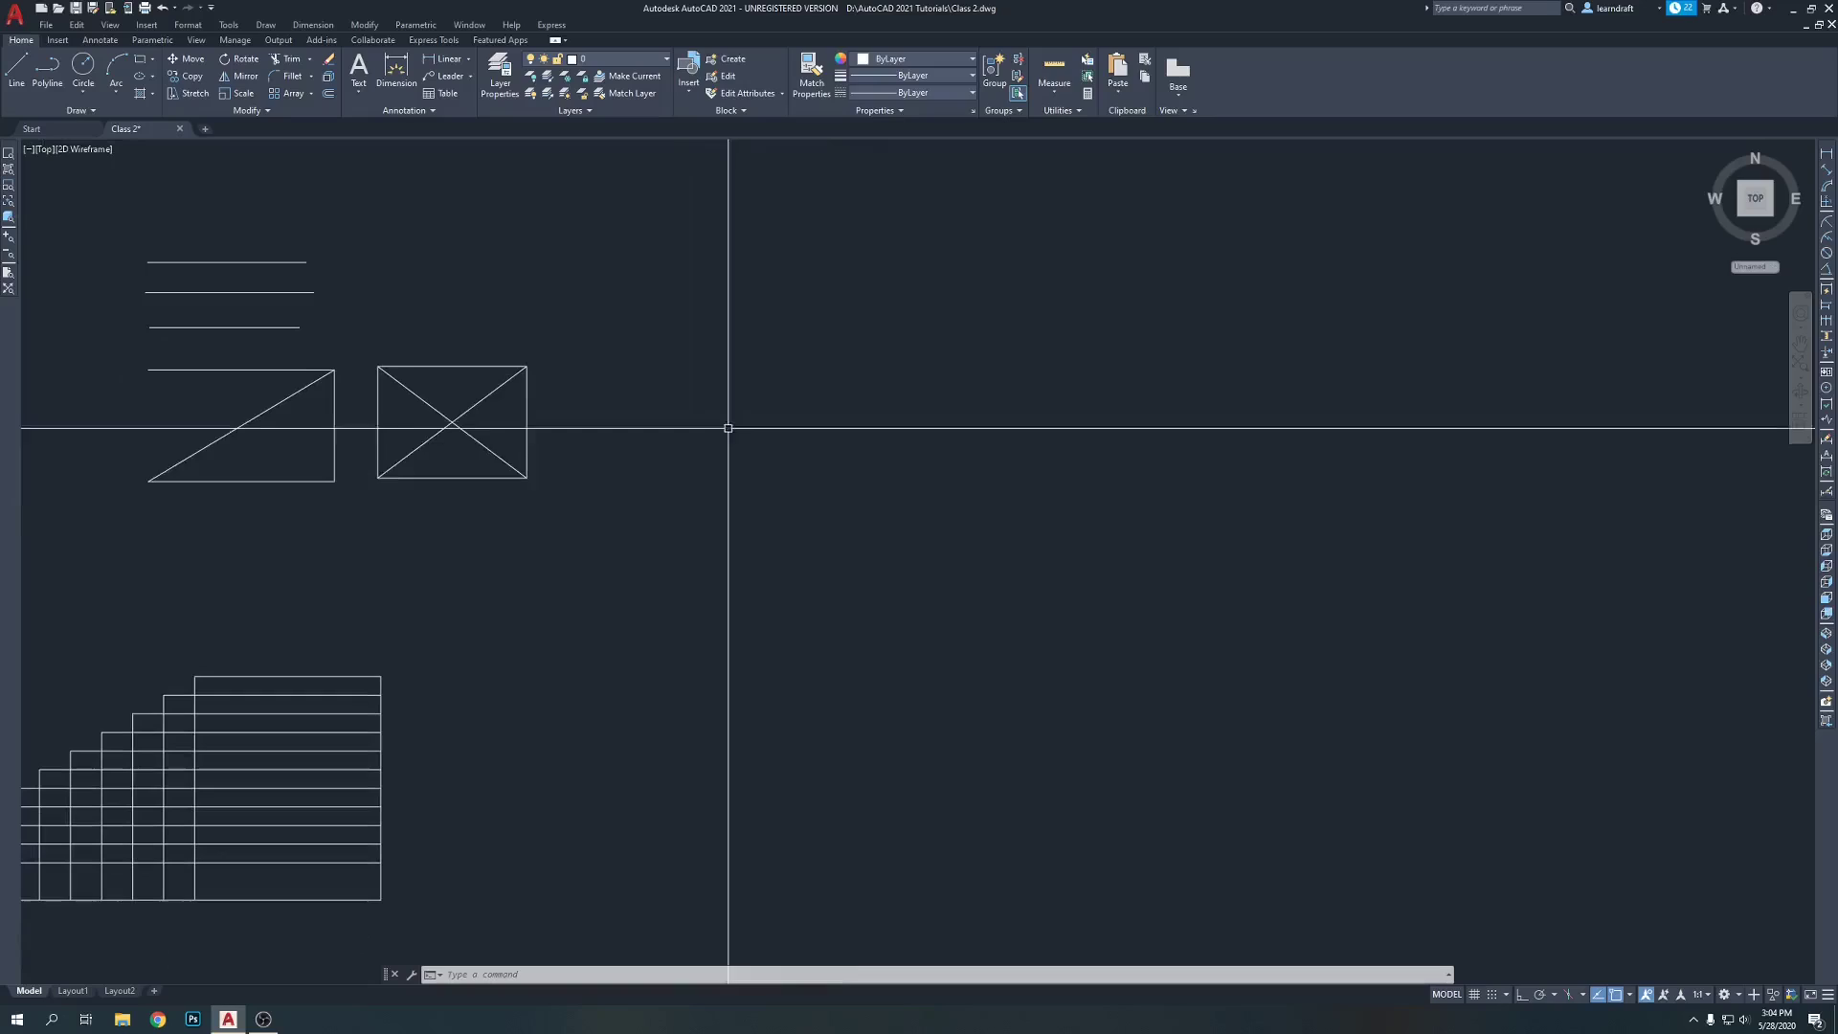
pyautogui.rightClick(806, 533)
pyautogui.press('Escape')
pyautogui.press('Escape')
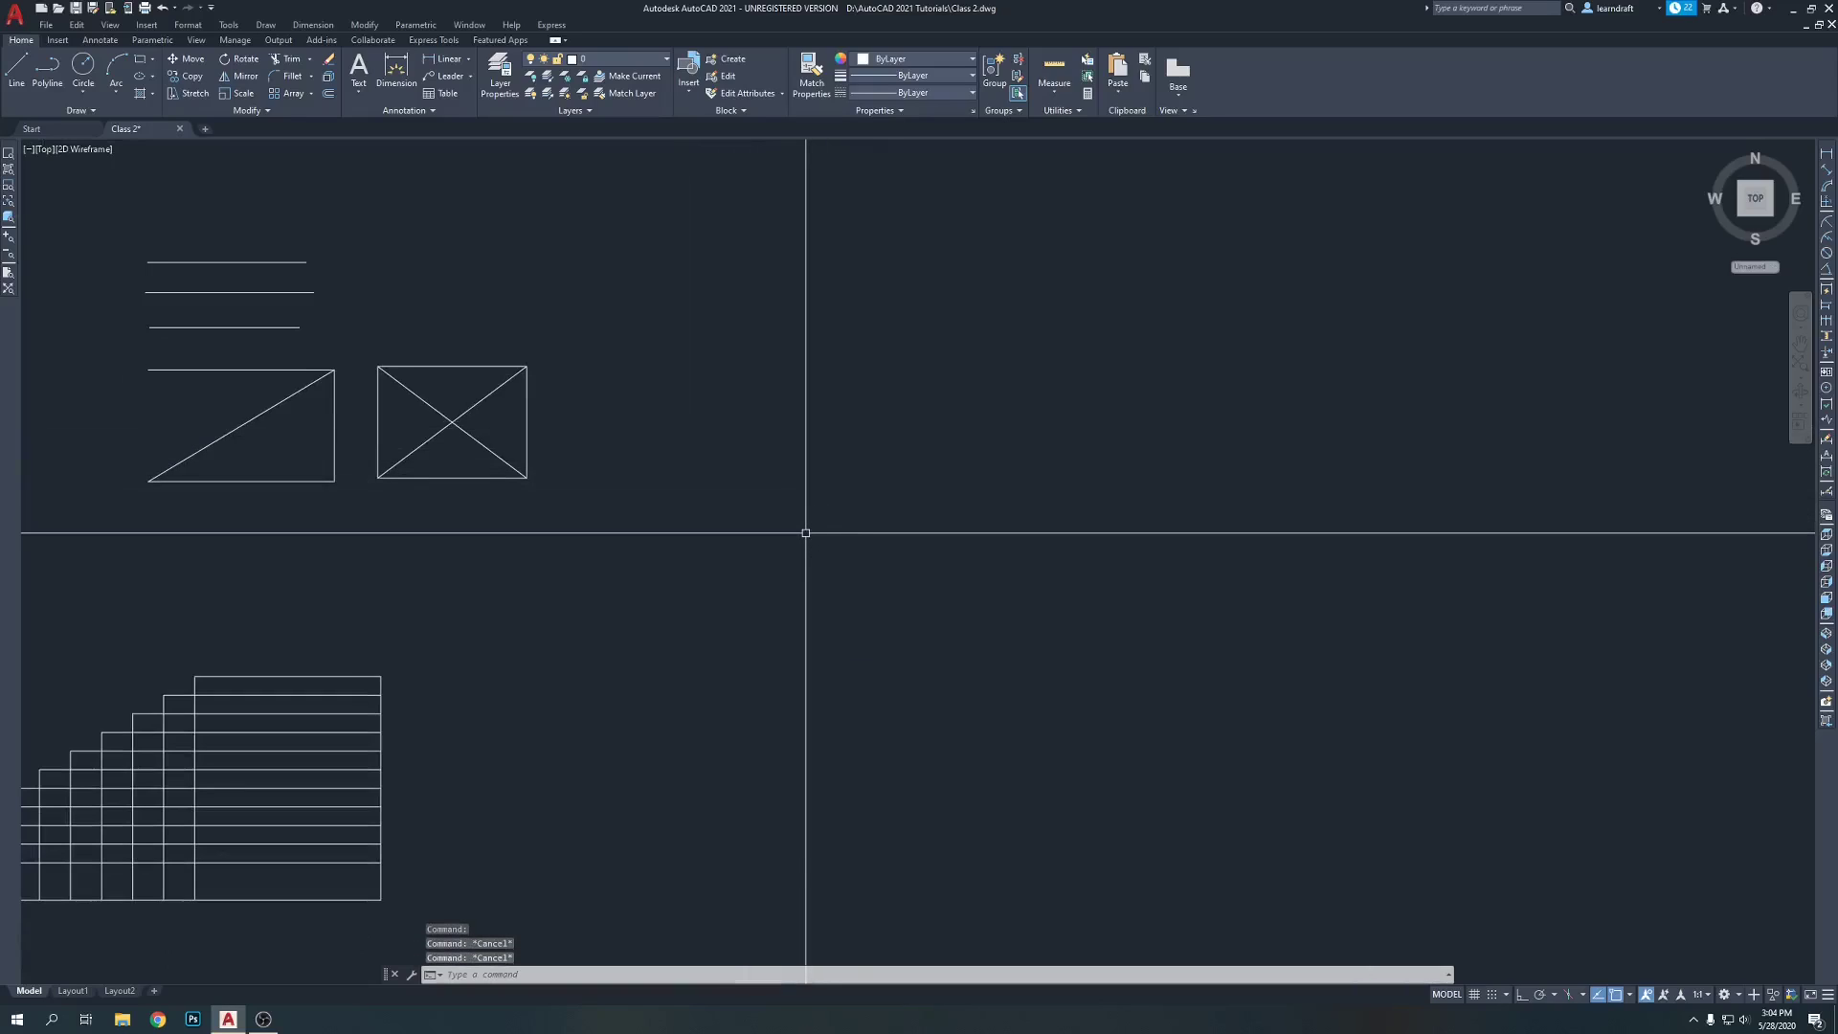
# - Draw a 10' horizontal line segment with Ortho turned on, starting in the empty area to the right of the crossed rectangle
pyautogui.write('l')
pyautogui.press('Return')
pyautogui.click(704, 434)
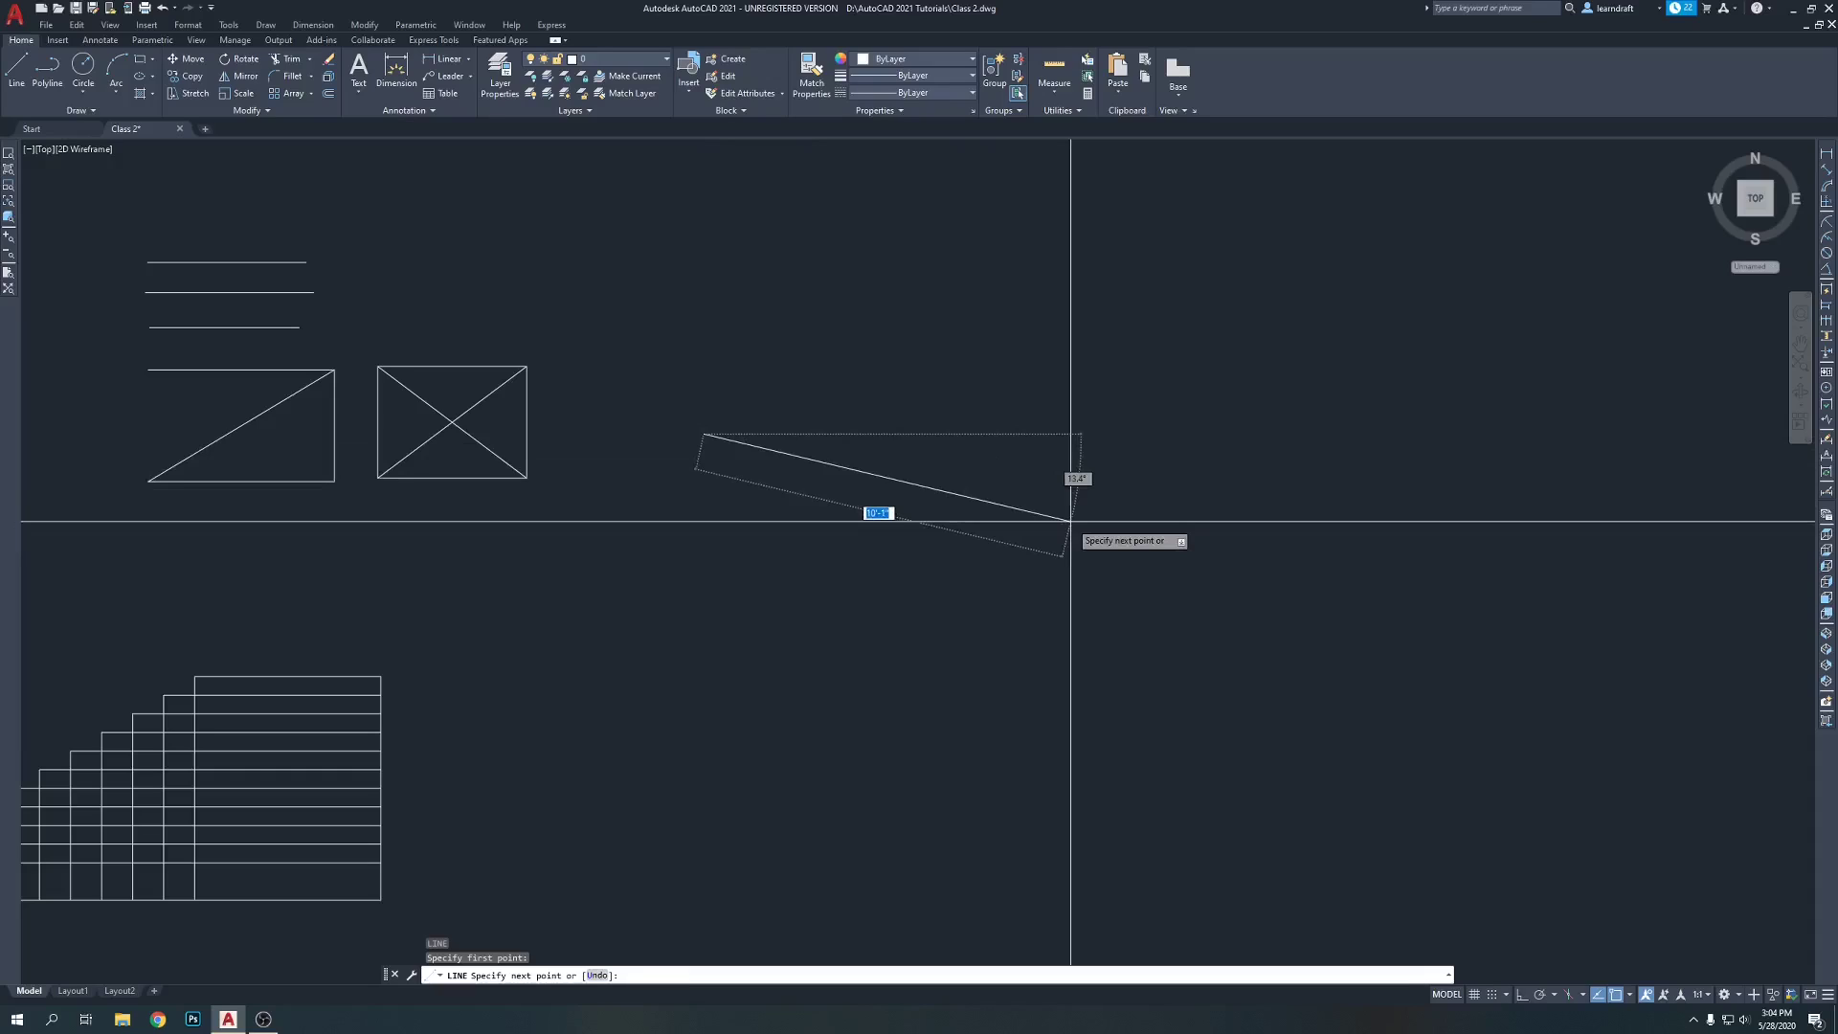
pyautogui.press('F7')
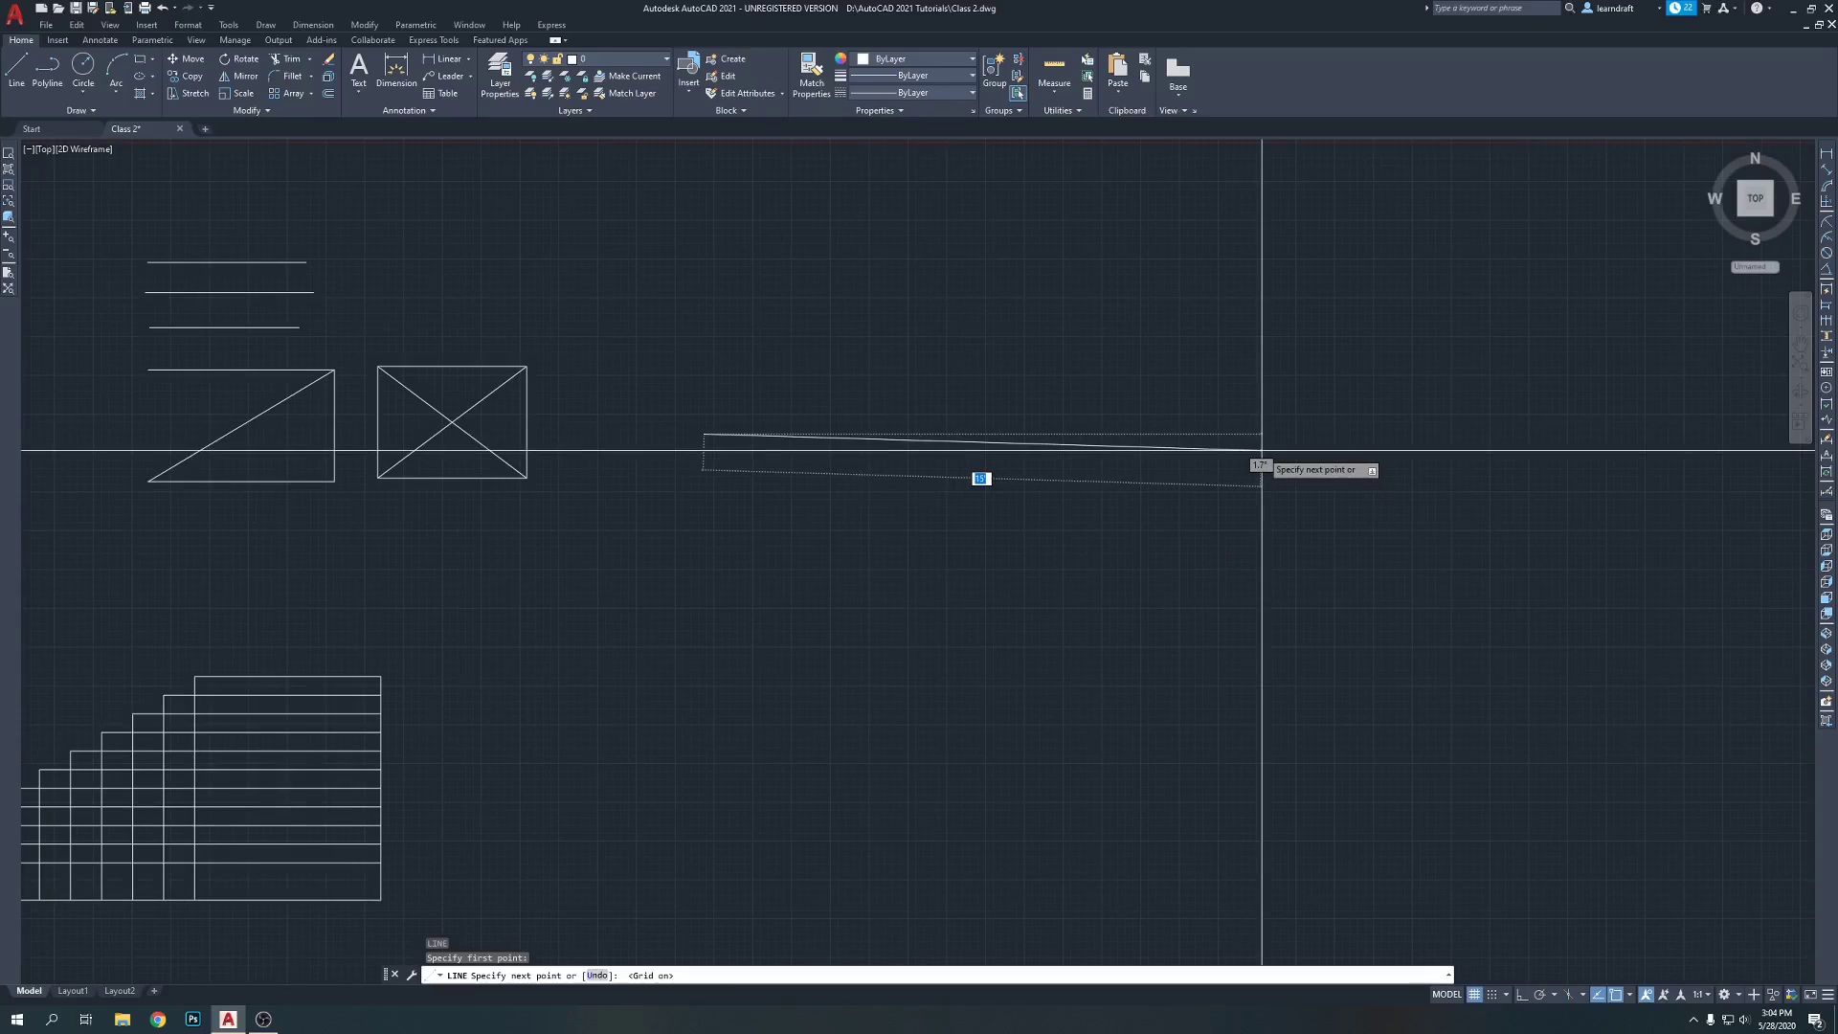
pyautogui.press('F7')
pyautogui.press('F8')
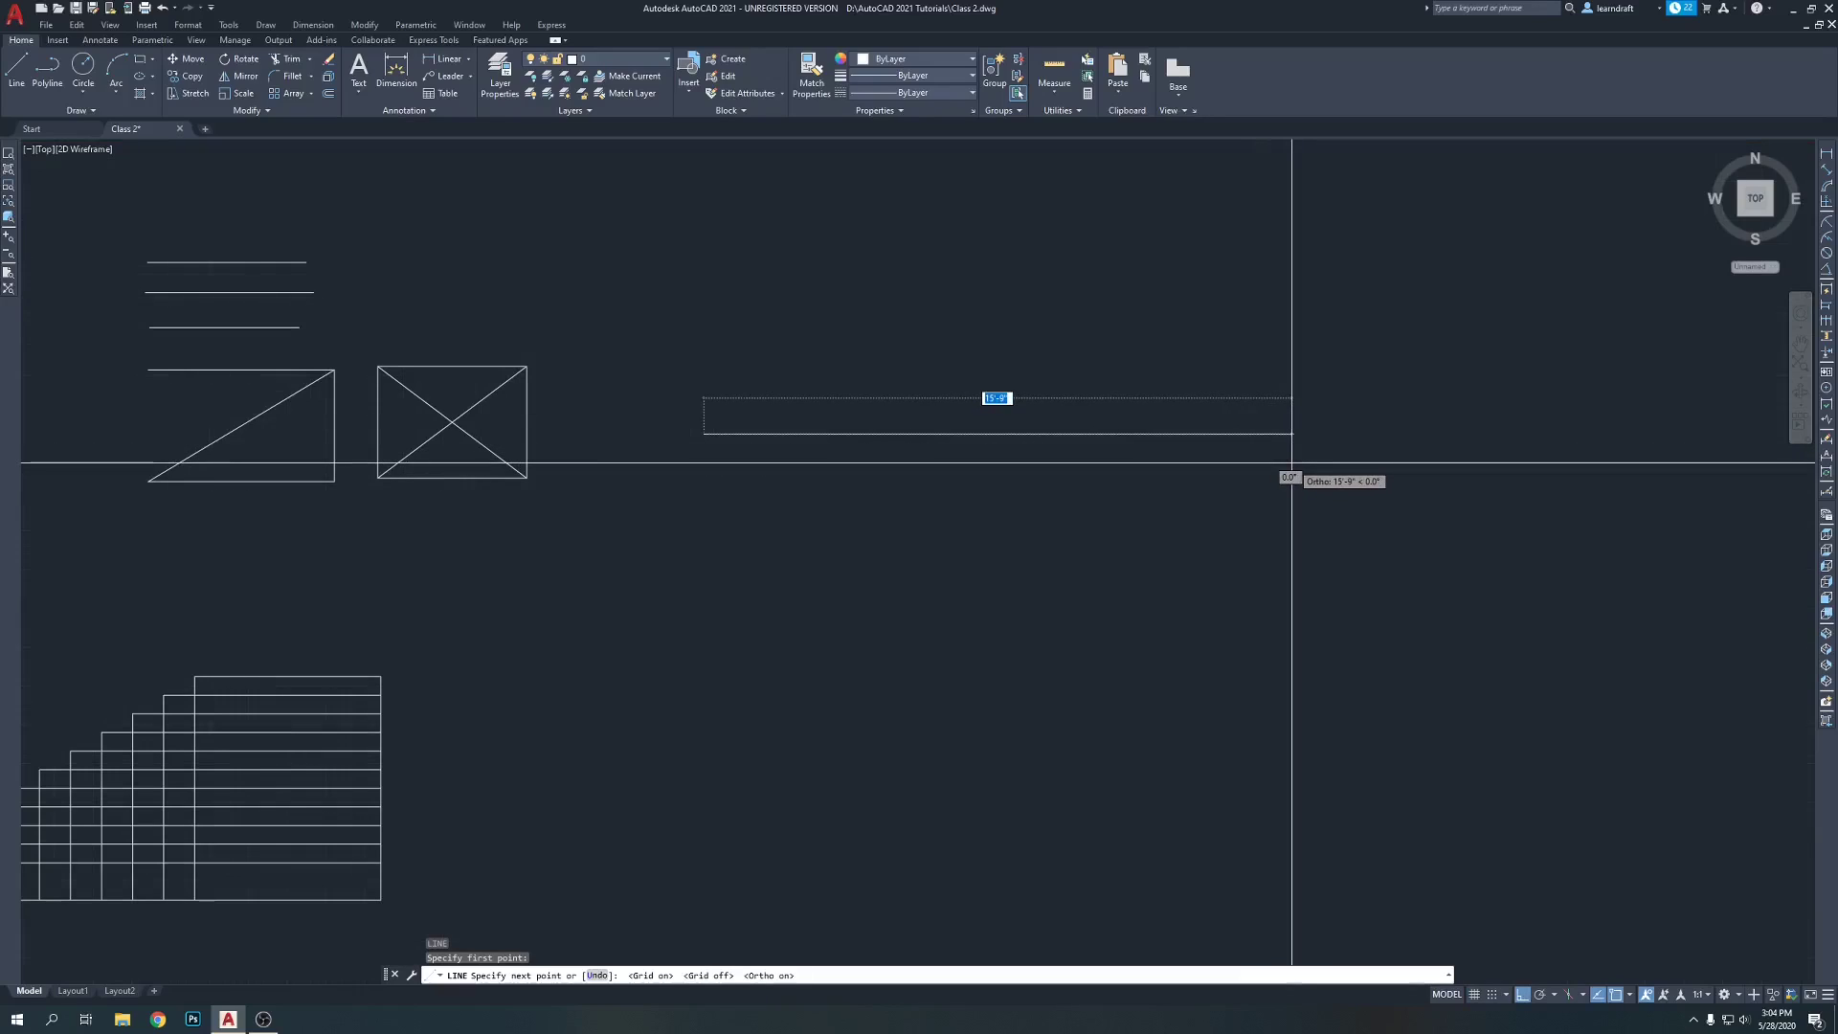
pyautogui.write('10')
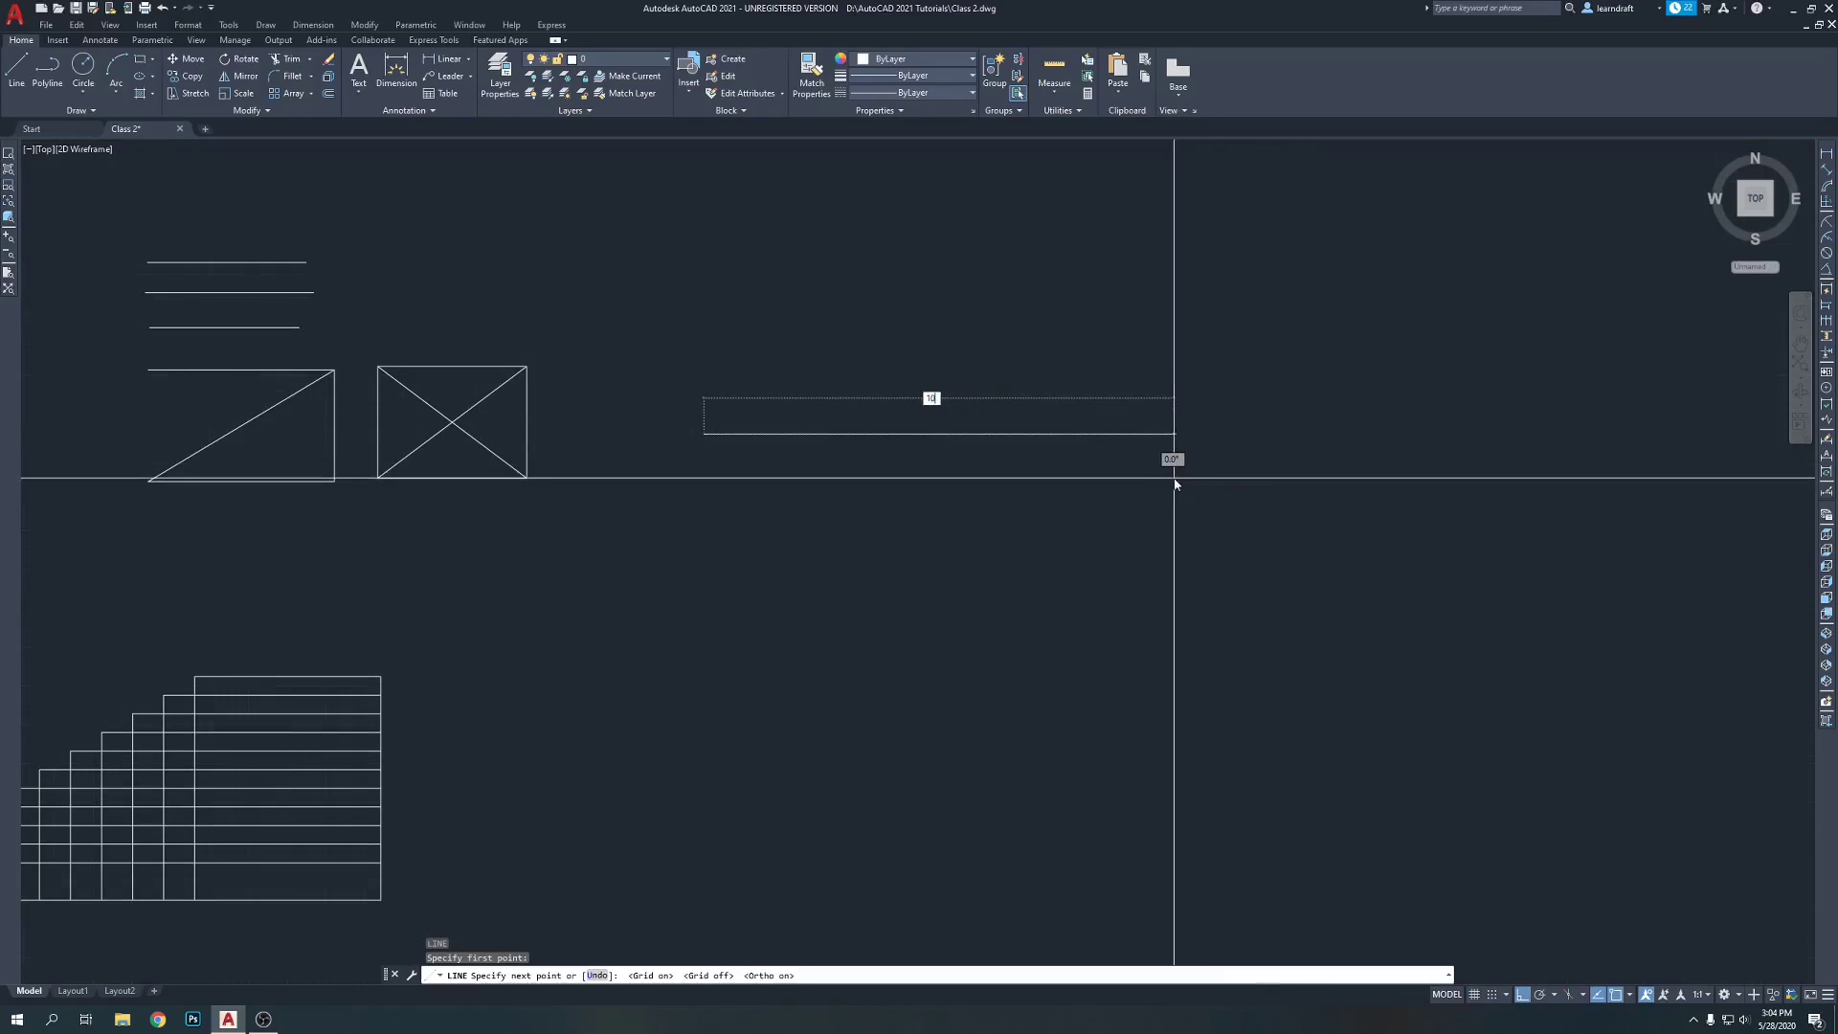
pyautogui.press('Return')
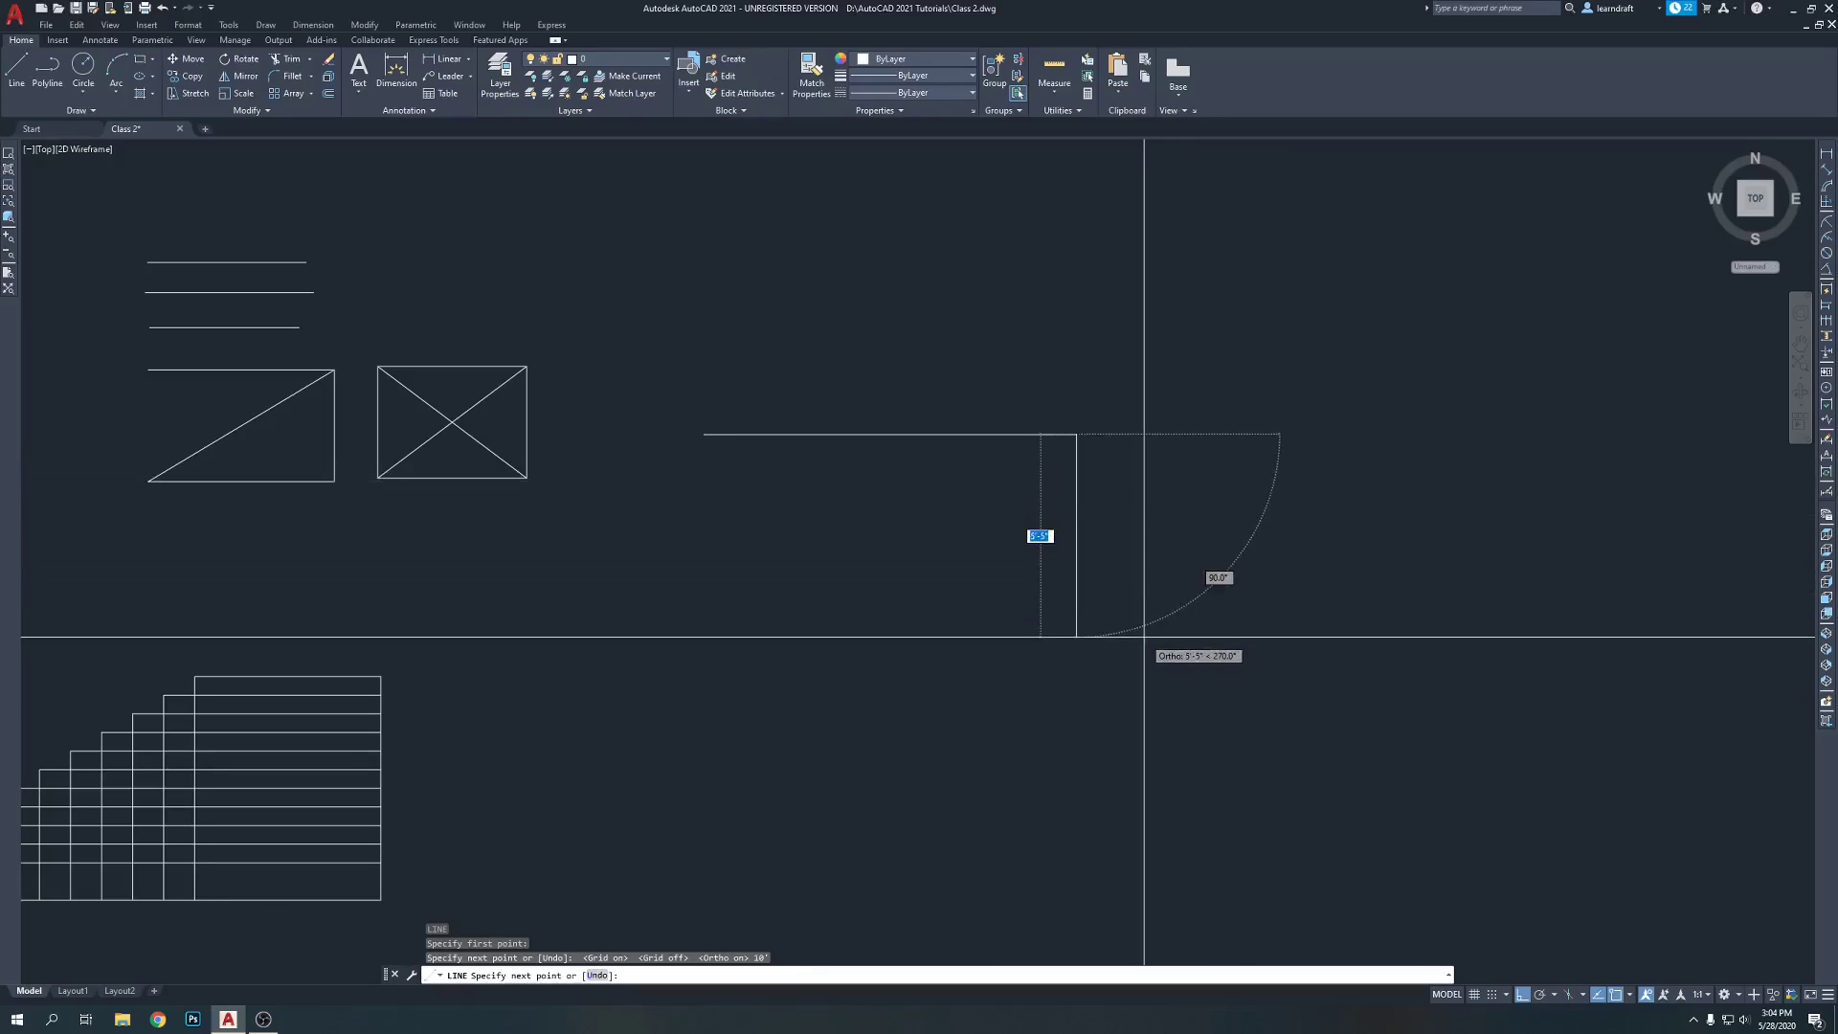
# - Continue with a 10' segment downward and a 10' segment to the left, and close the square
pyautogui.write('10')
pyautogui.press('Return')
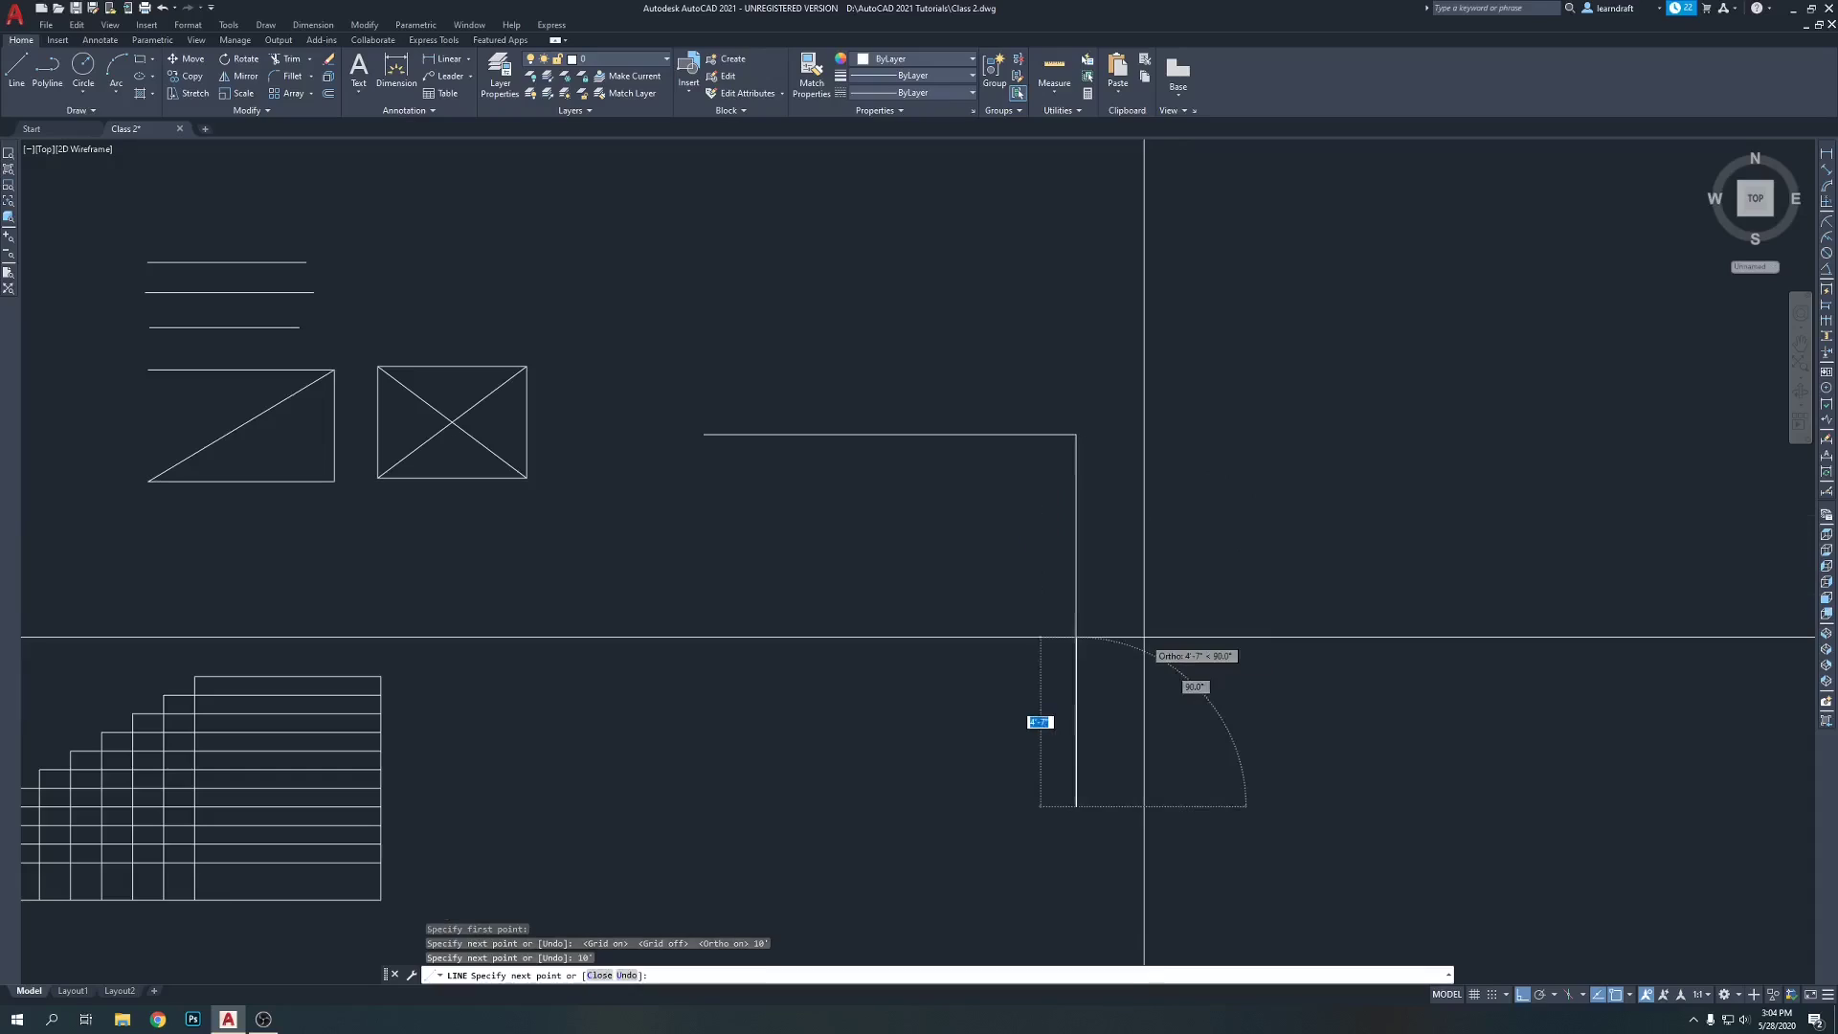
pyautogui.write('1')
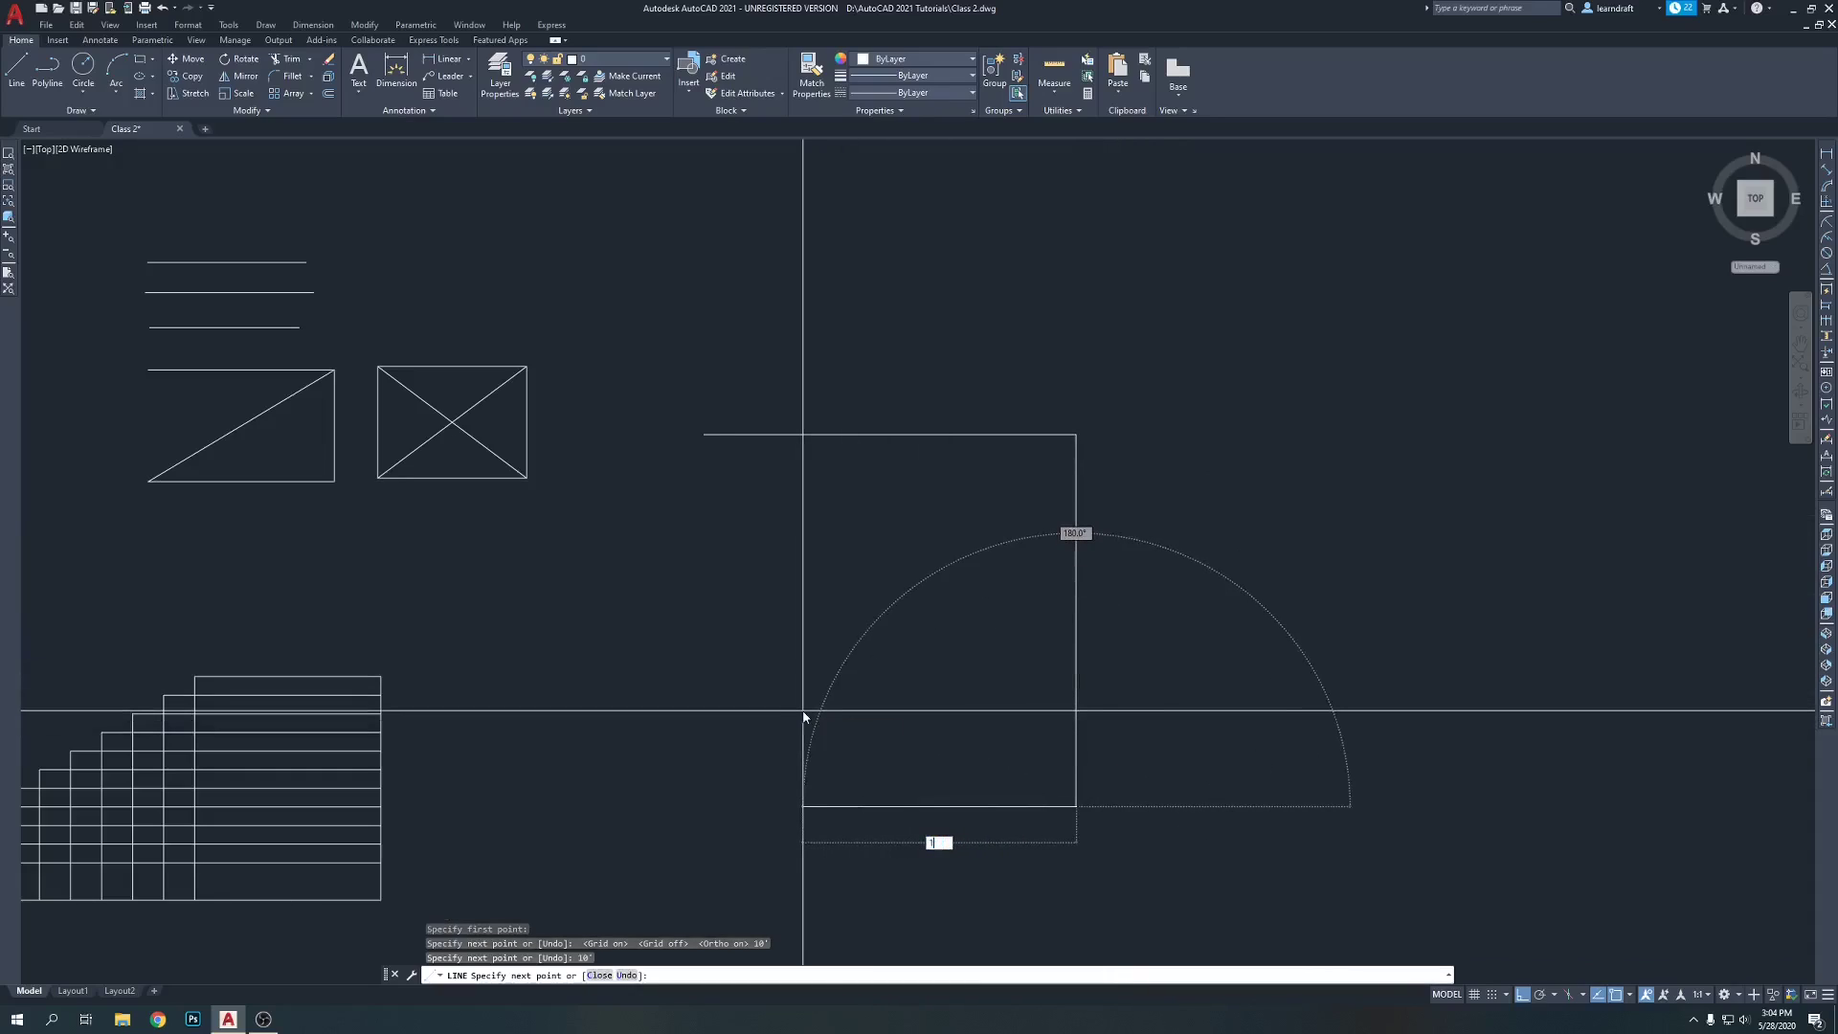
pyautogui.write('0')
pyautogui.press('Return')
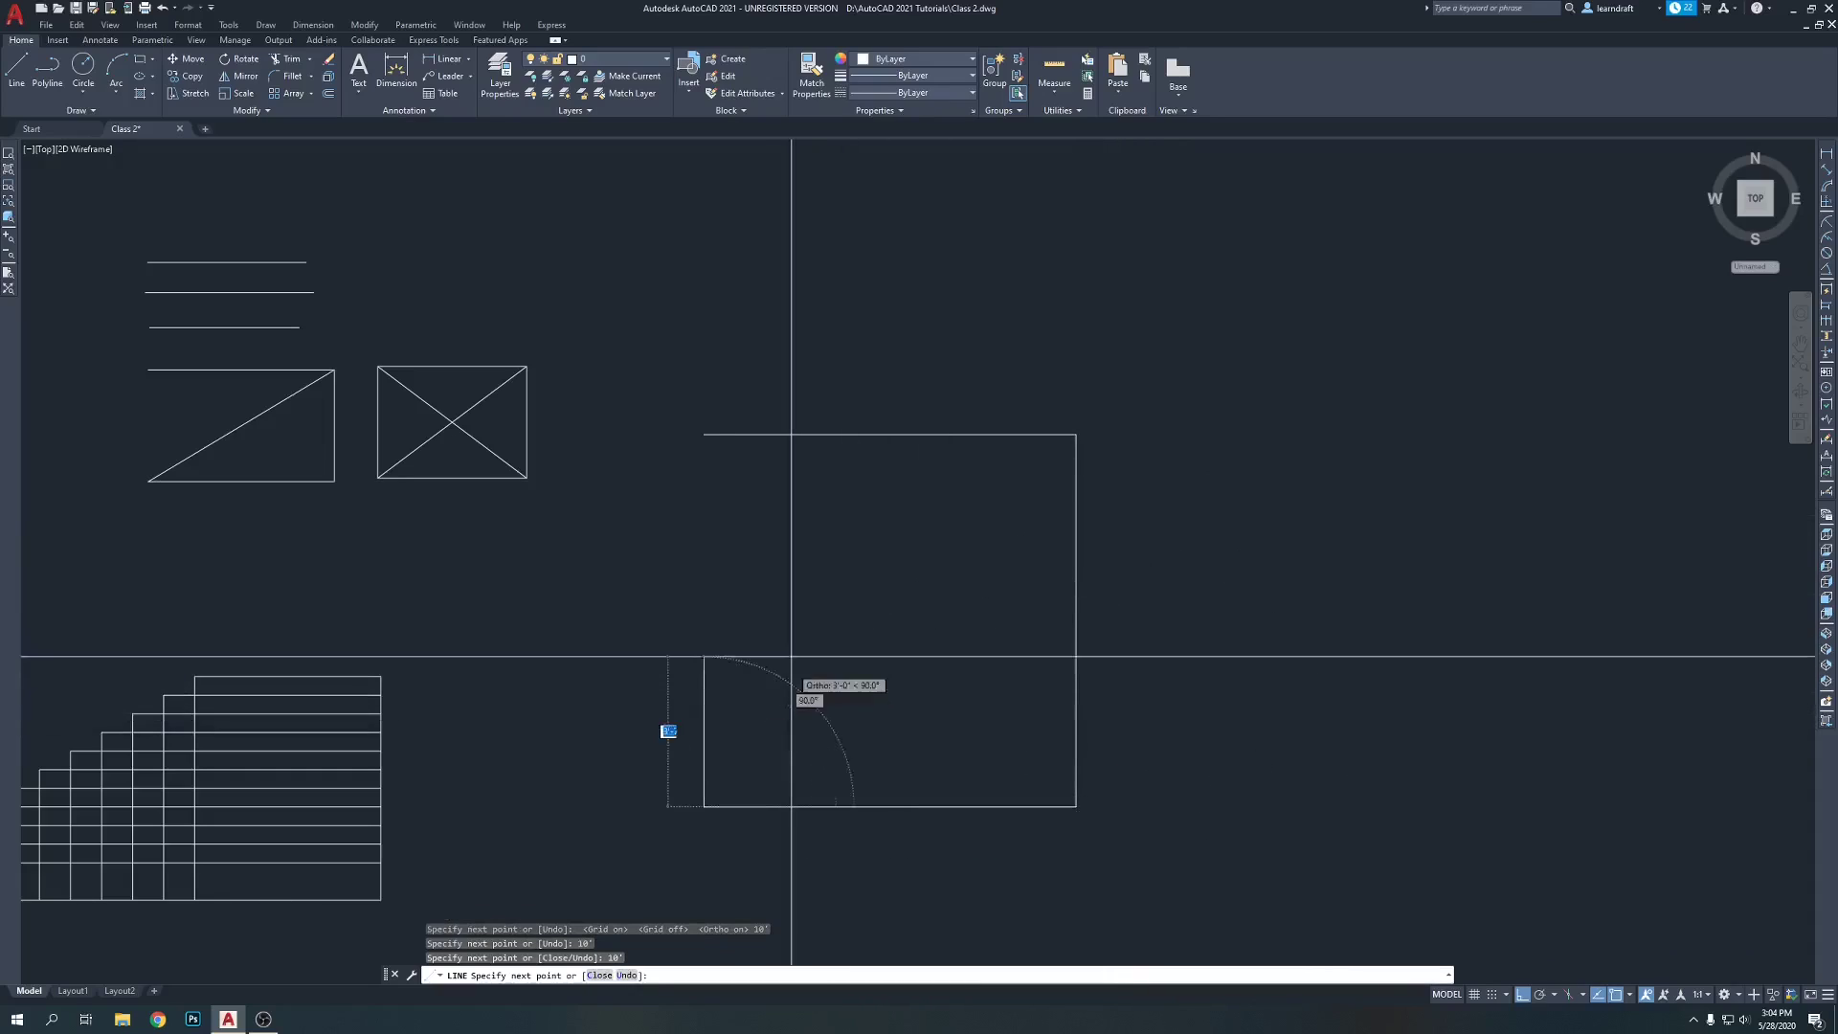
pyautogui.write('c')
pyautogui.press('Return')
# - Draw three short, separate vertical lines side by side near the middle of the 10' square
pyautogui.moveTo(759, 615); pyautogui.dragTo(731, 513, button='middle')
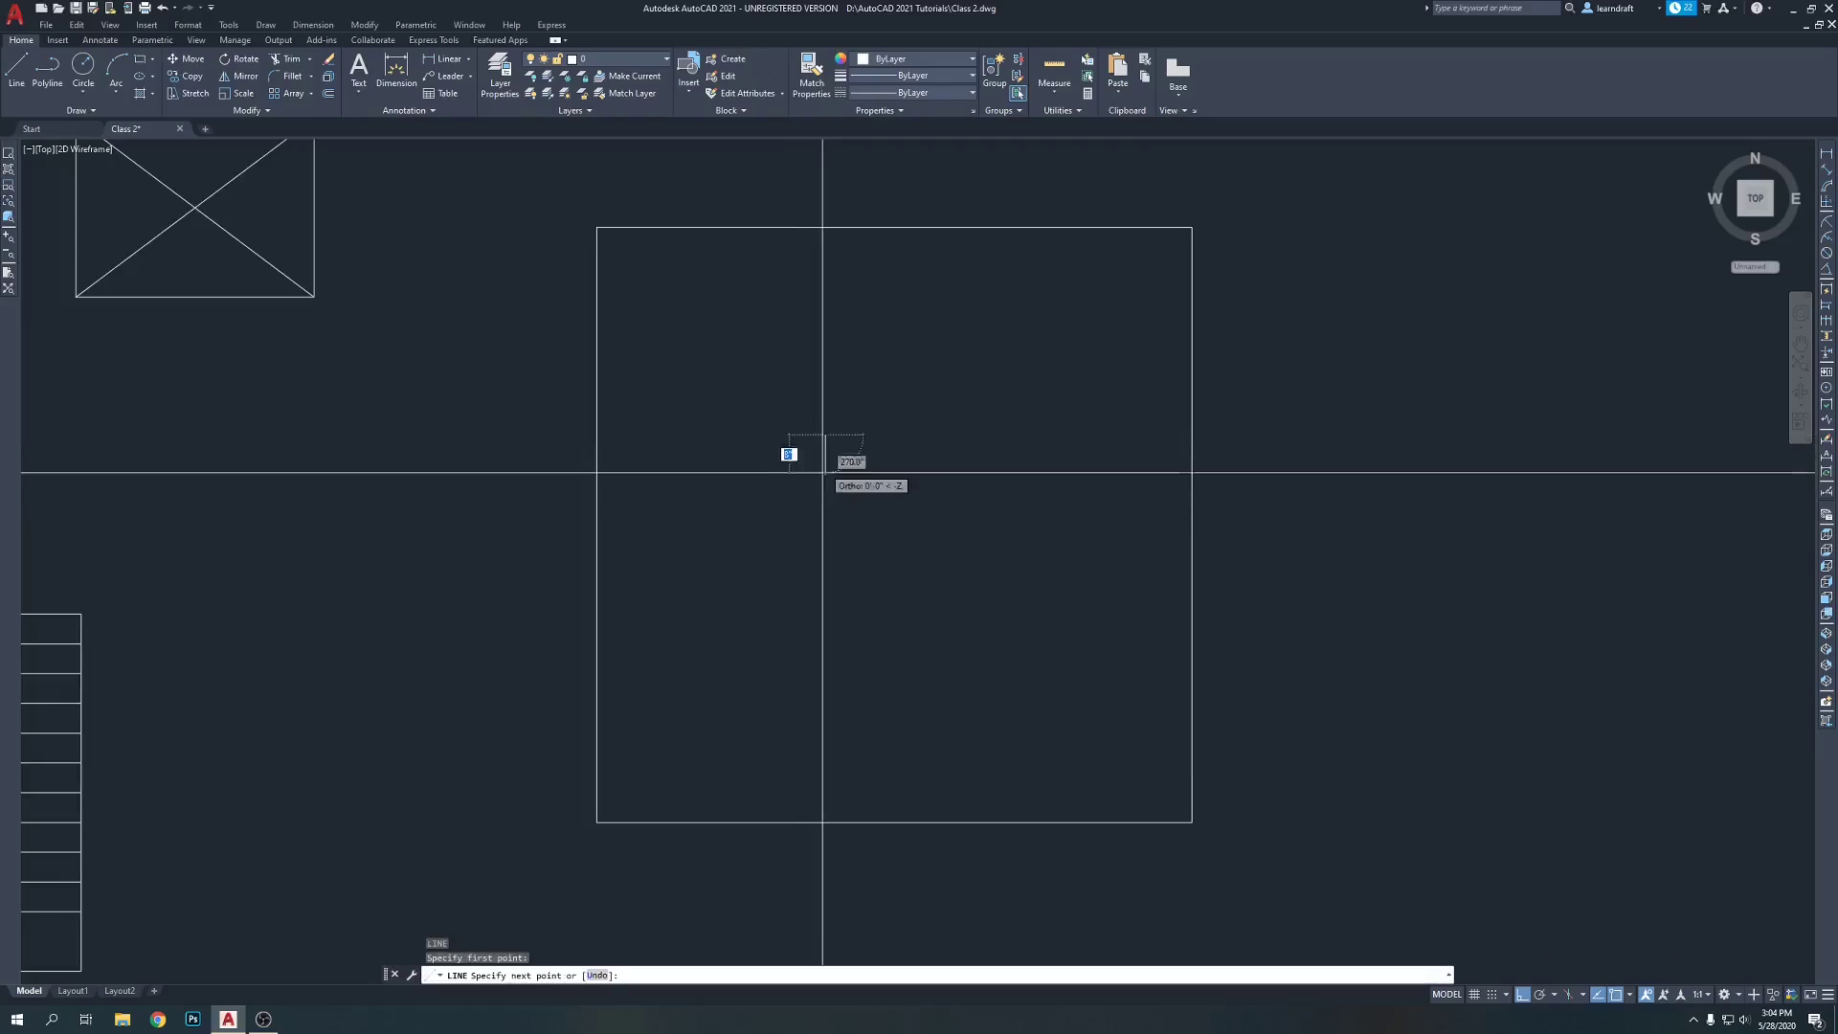
pyautogui.click(824, 436)
pyautogui.click(824, 541)
pyautogui.press('Return')
pyautogui.press('Return')
pyautogui.click(868, 436)
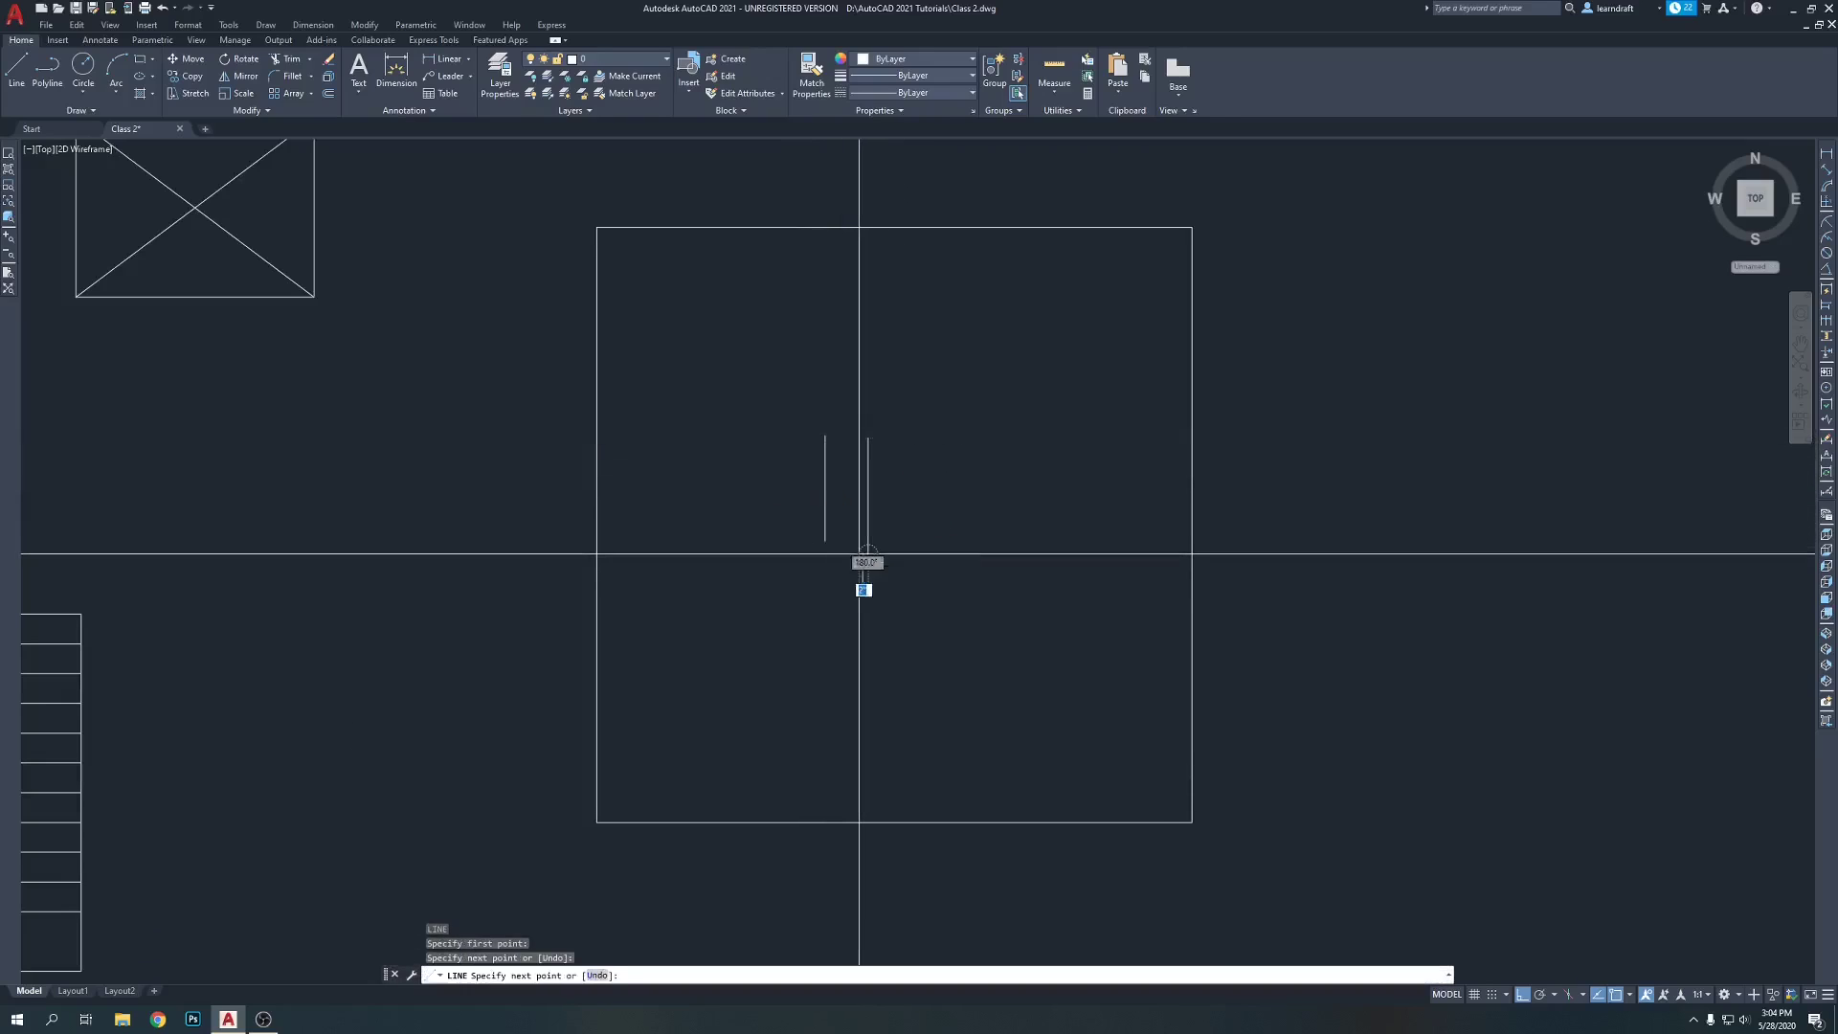
pyautogui.click(869, 553)
pyautogui.press('Return')
pyautogui.press('Return')
pyautogui.click(915, 439)
pyautogui.click(915, 544)
pyautogui.press('Return')
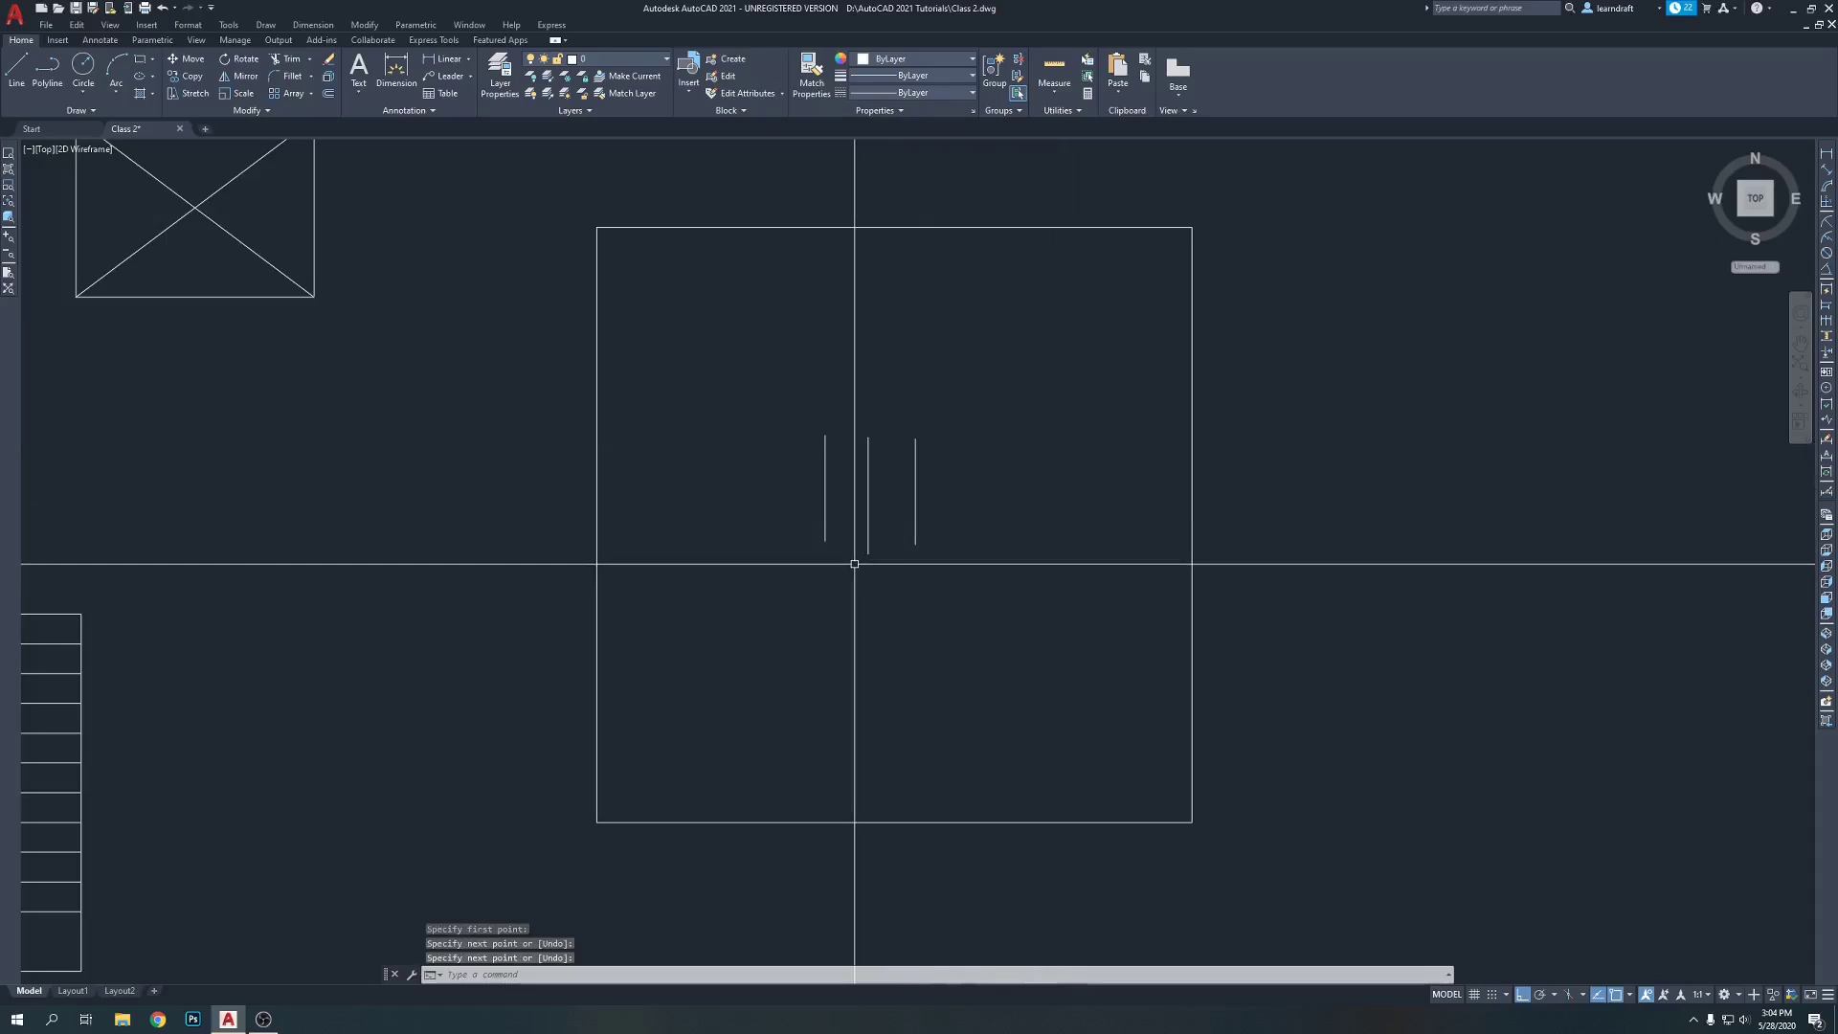
# - Draw two horizontal lines, one below the other, crossing all three short vertical lines
pyautogui.moveTo(853, 564); pyautogui.dragTo(842, 520, button='middle')
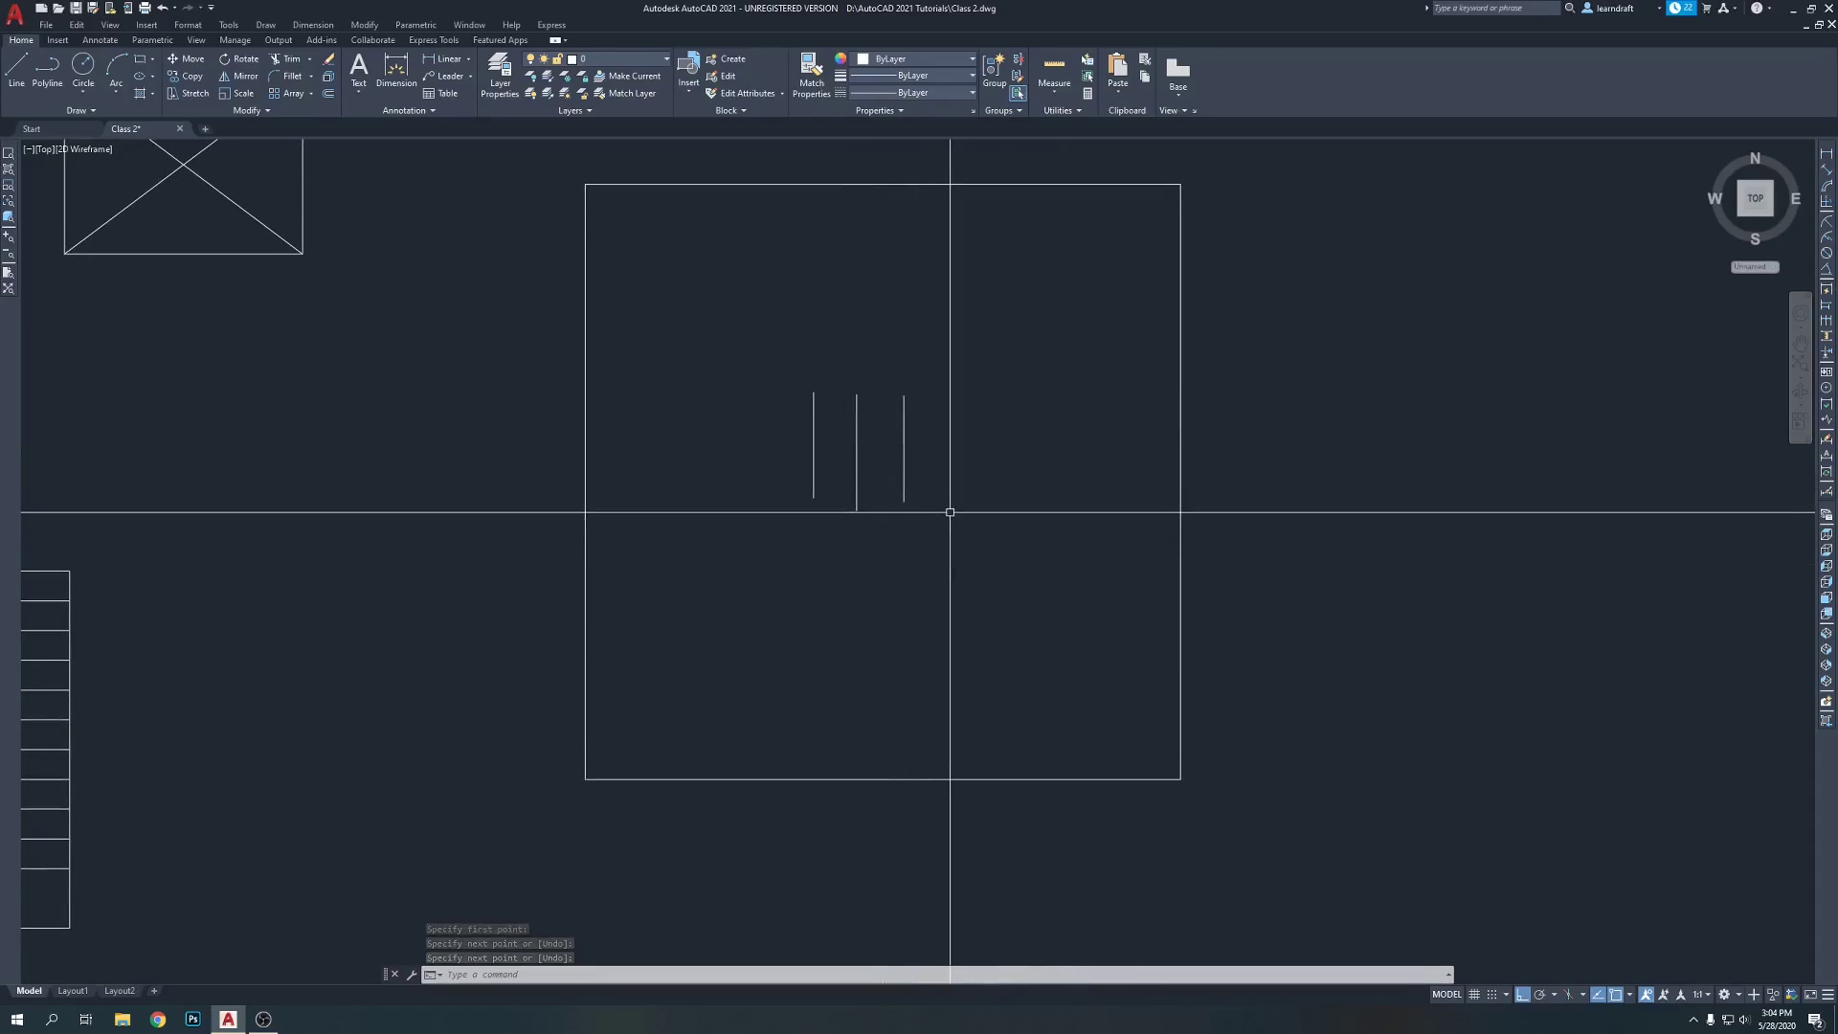
pyautogui.write('l')
pyautogui.press('Return')
pyautogui.click(766, 430)
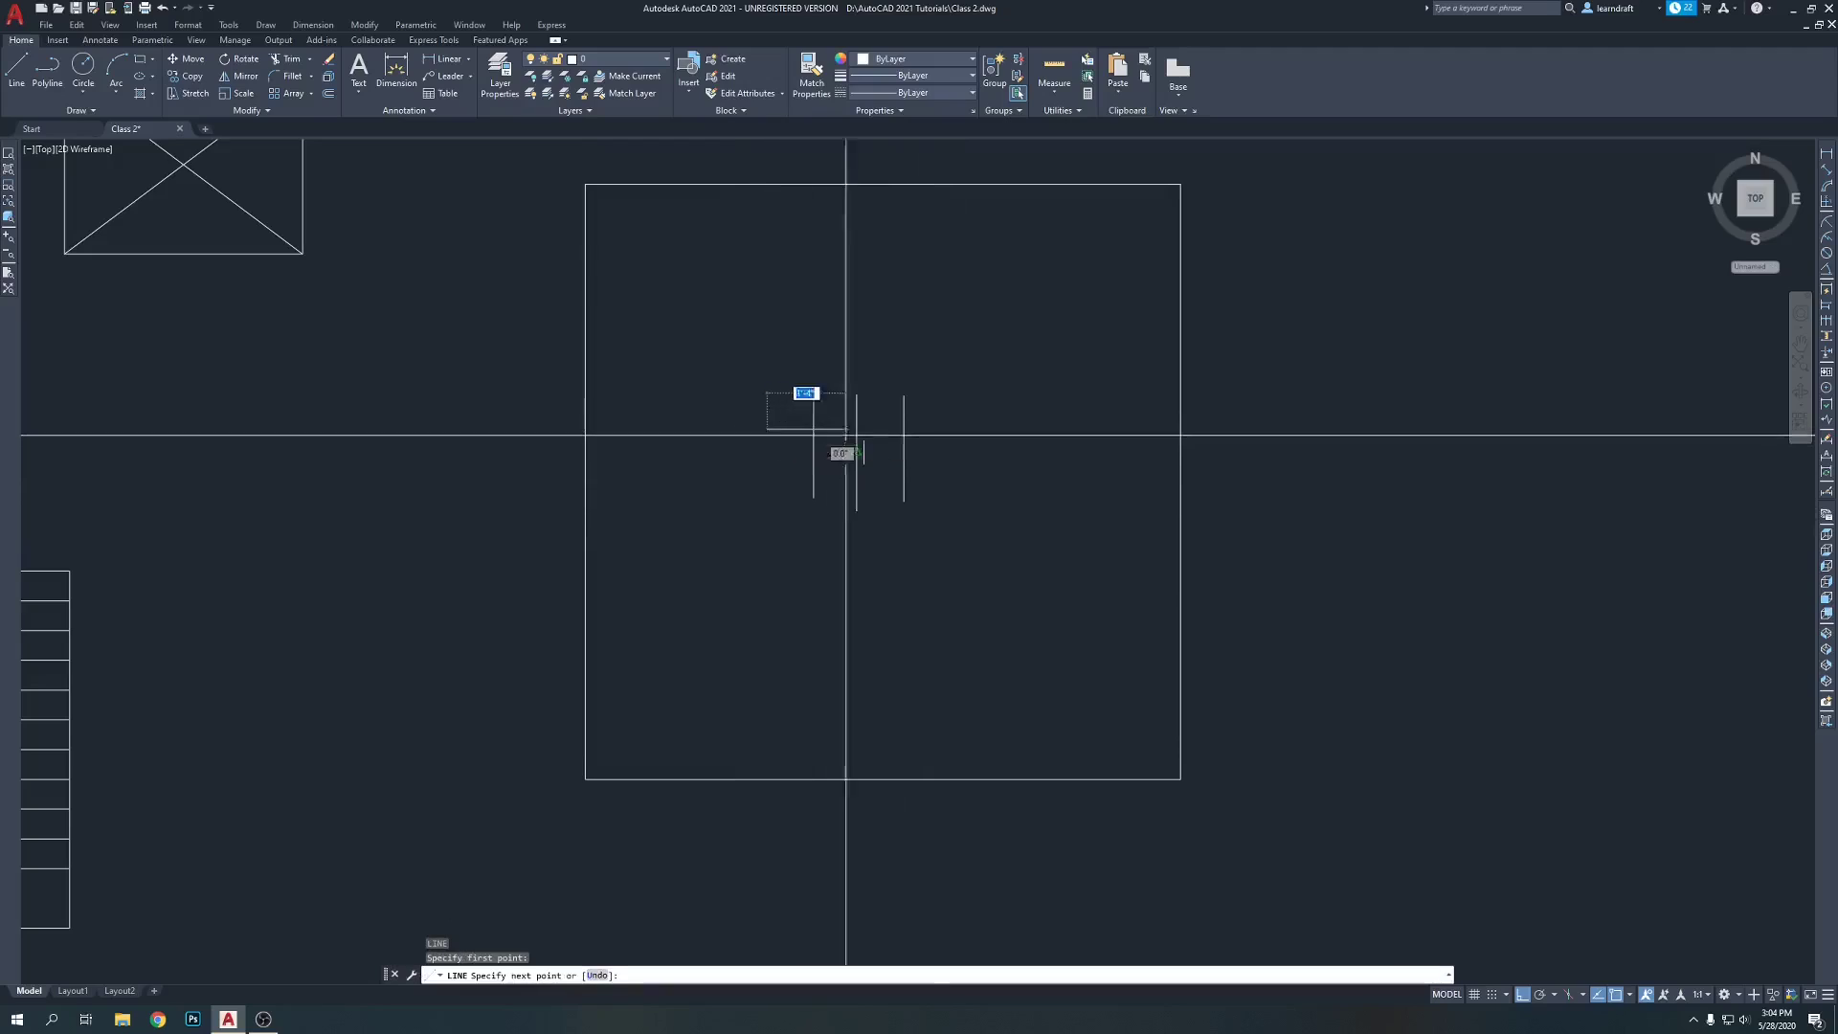
pyautogui.click(958, 440)
pyautogui.press('Return')
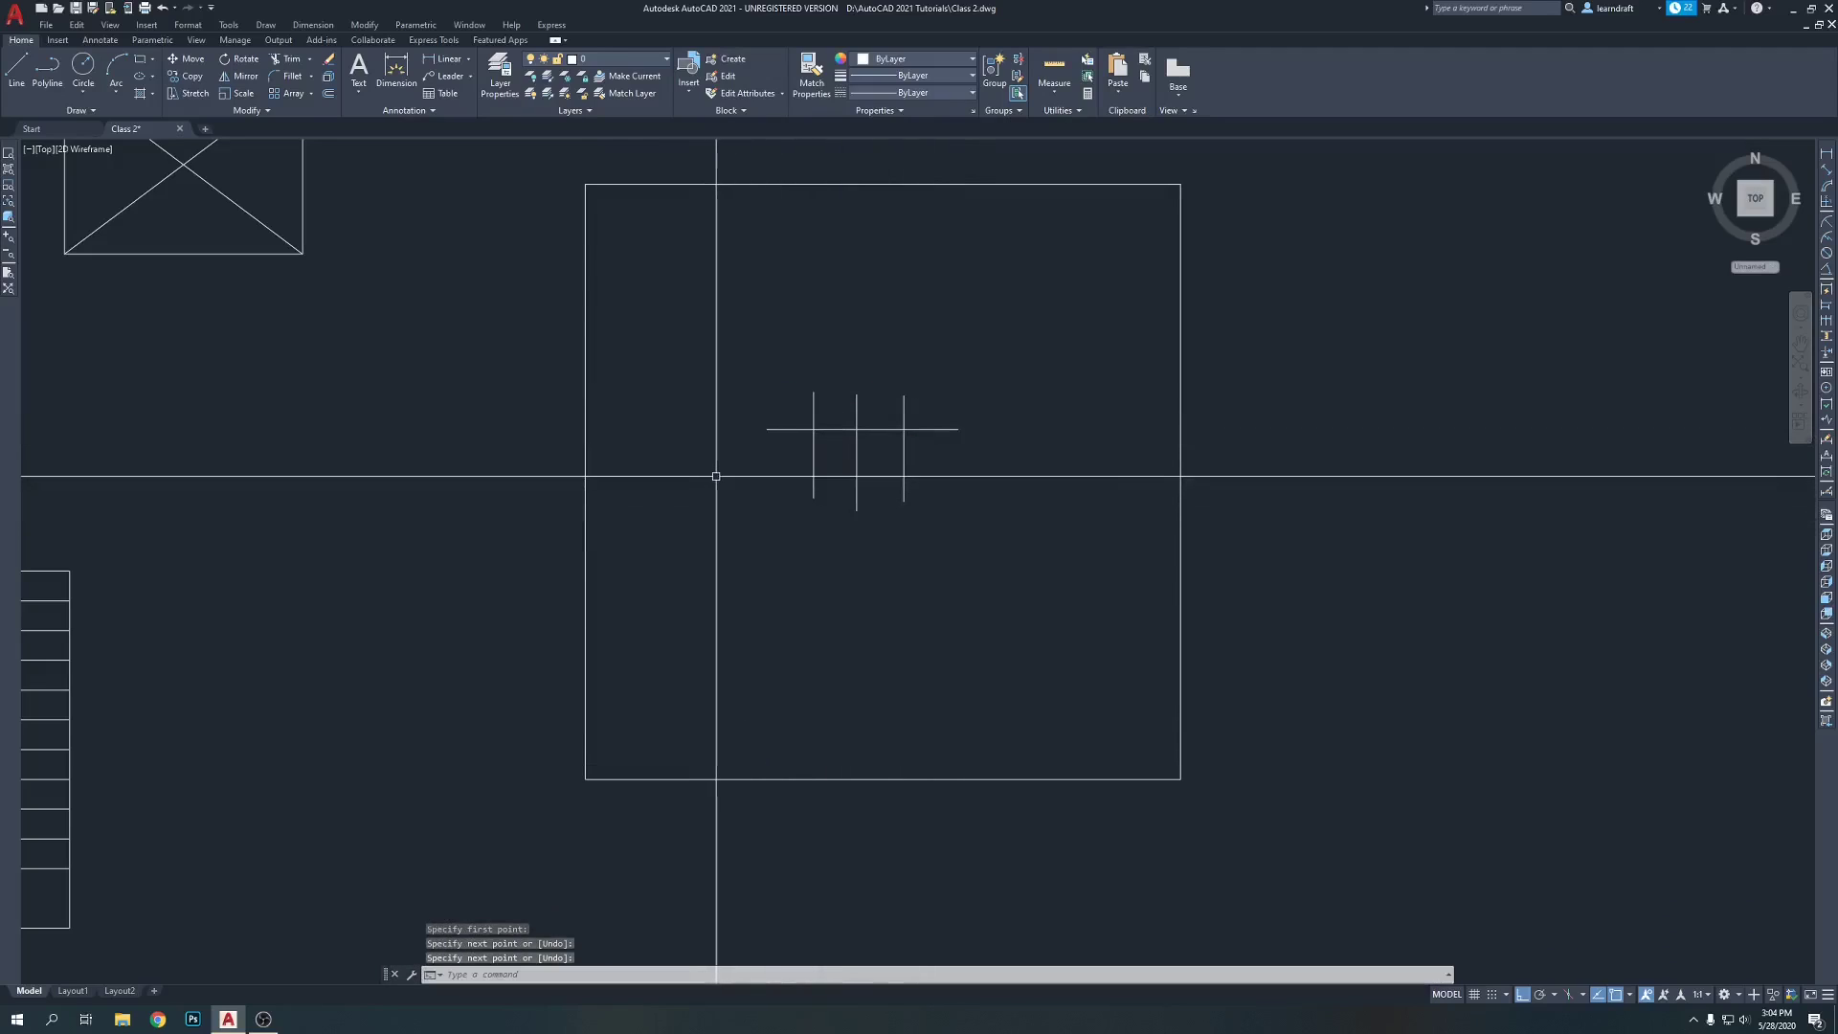
pyautogui.press('Return')
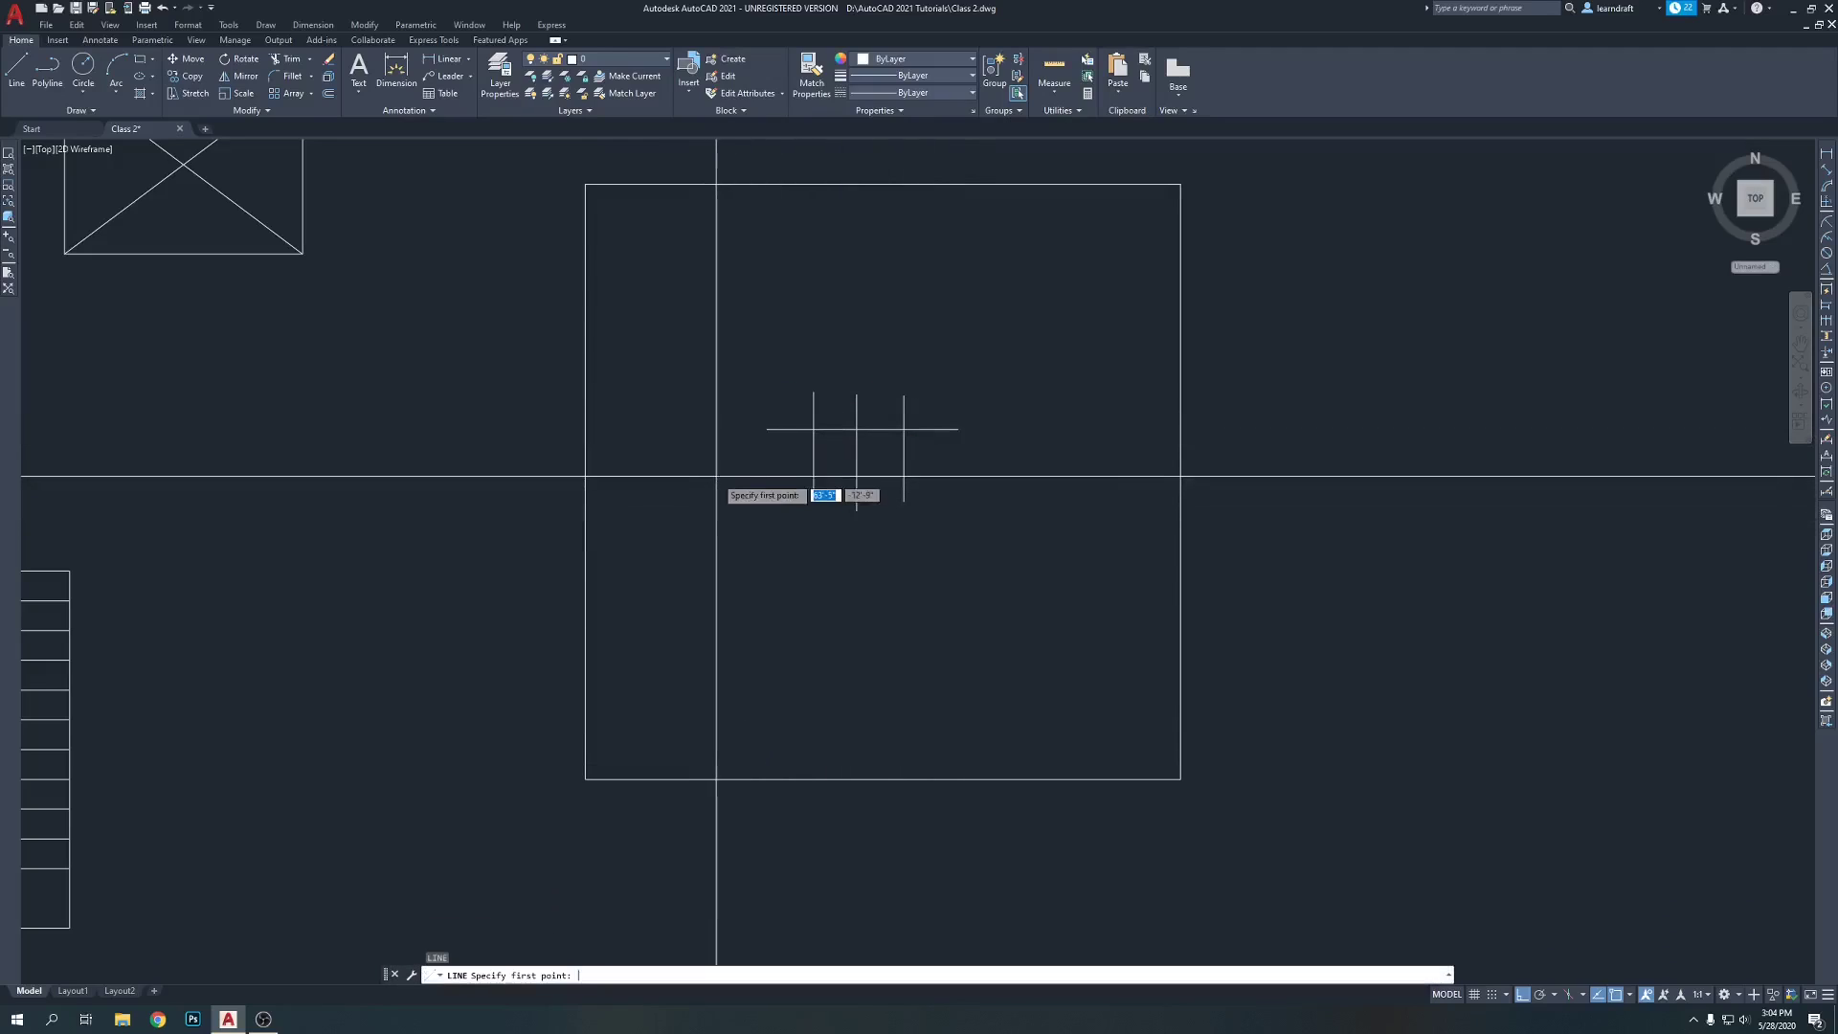
pyautogui.click(766, 461)
pyautogui.click(940, 479)
pyautogui.press('Return')
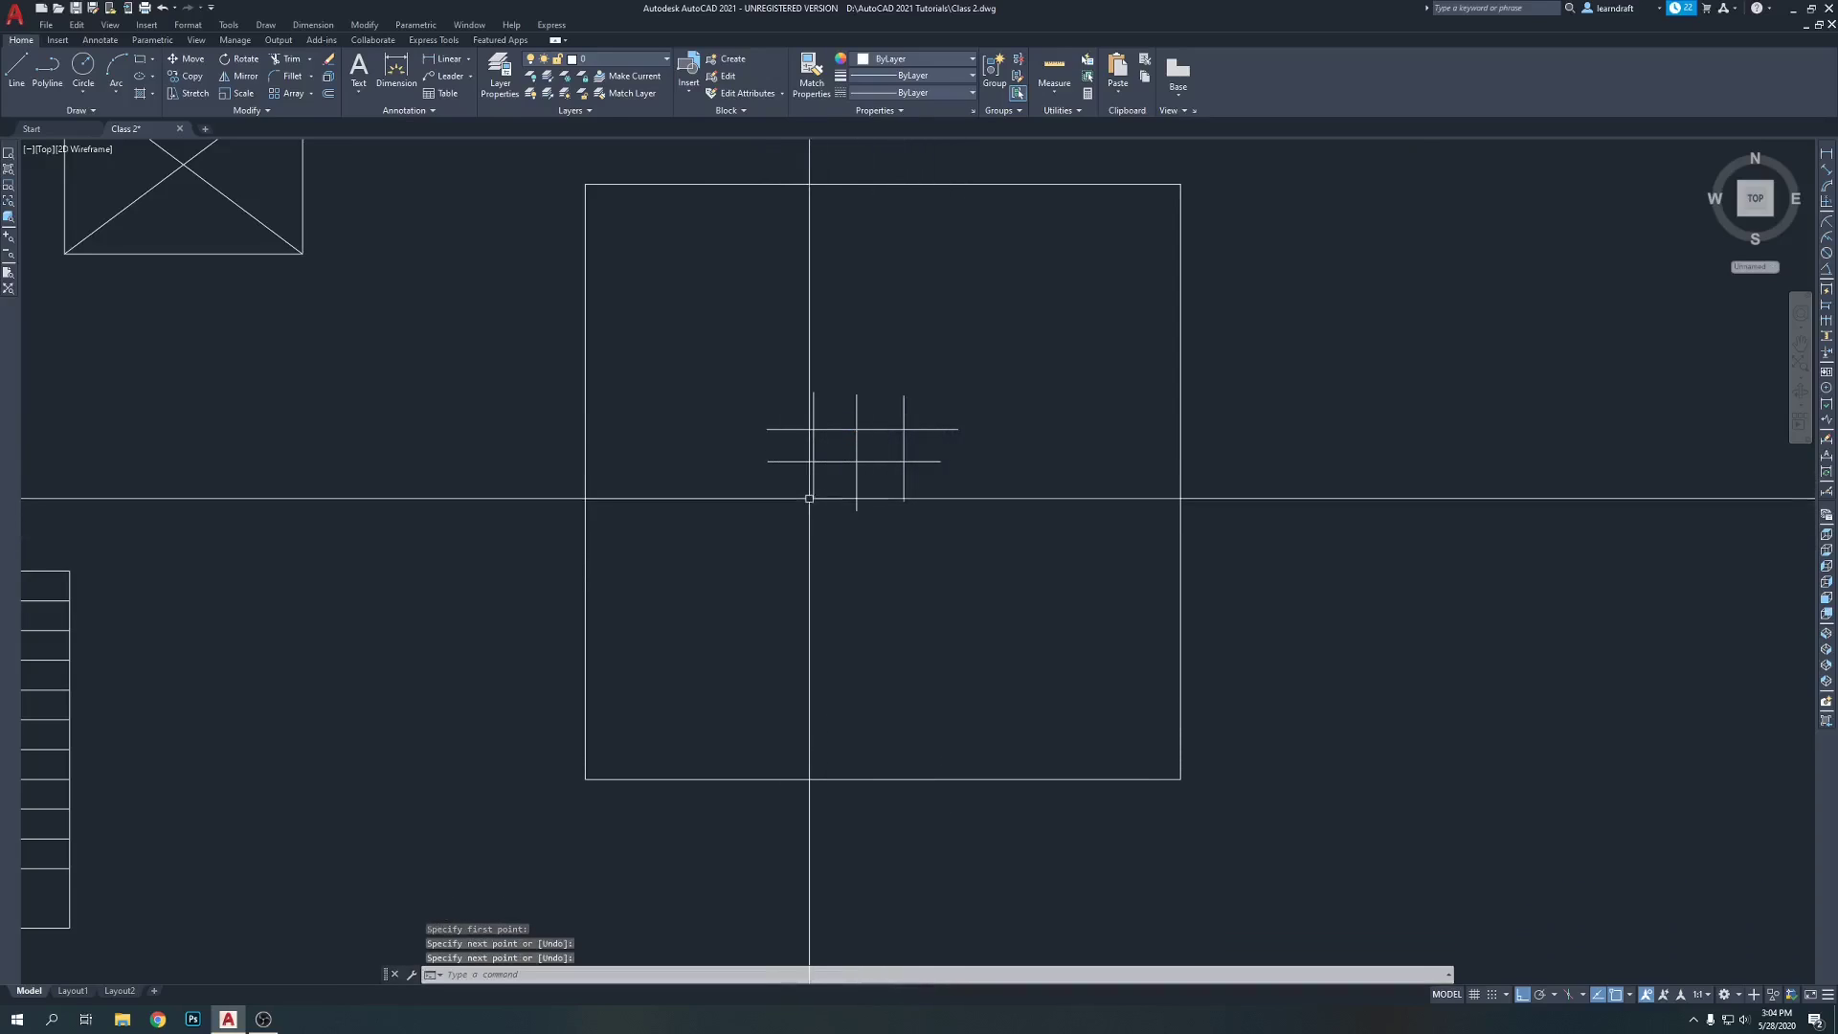
# - Draw a third horizontal line across the vertical lines, close to their lower ends
pyautogui.scroll(3, 809, 497)
pyautogui.scroll(-2, 800, 485)
pyautogui.press('Return')
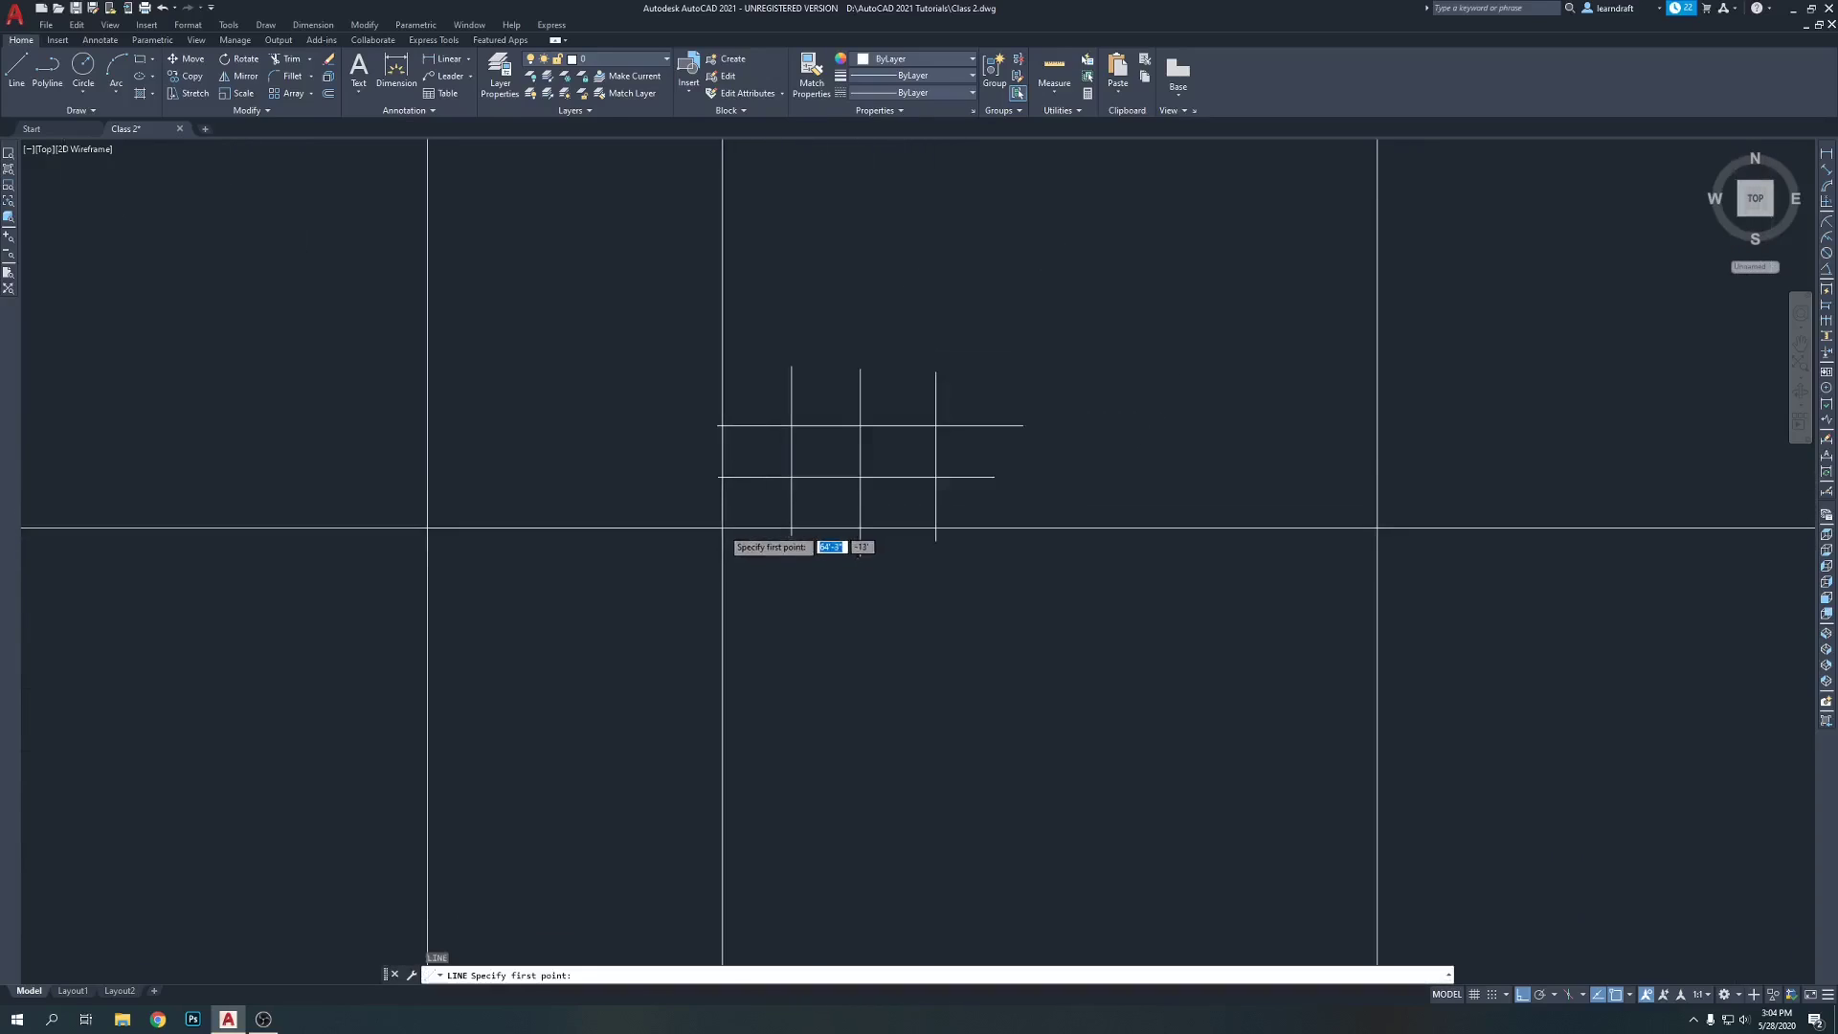
pyautogui.press('Escape')
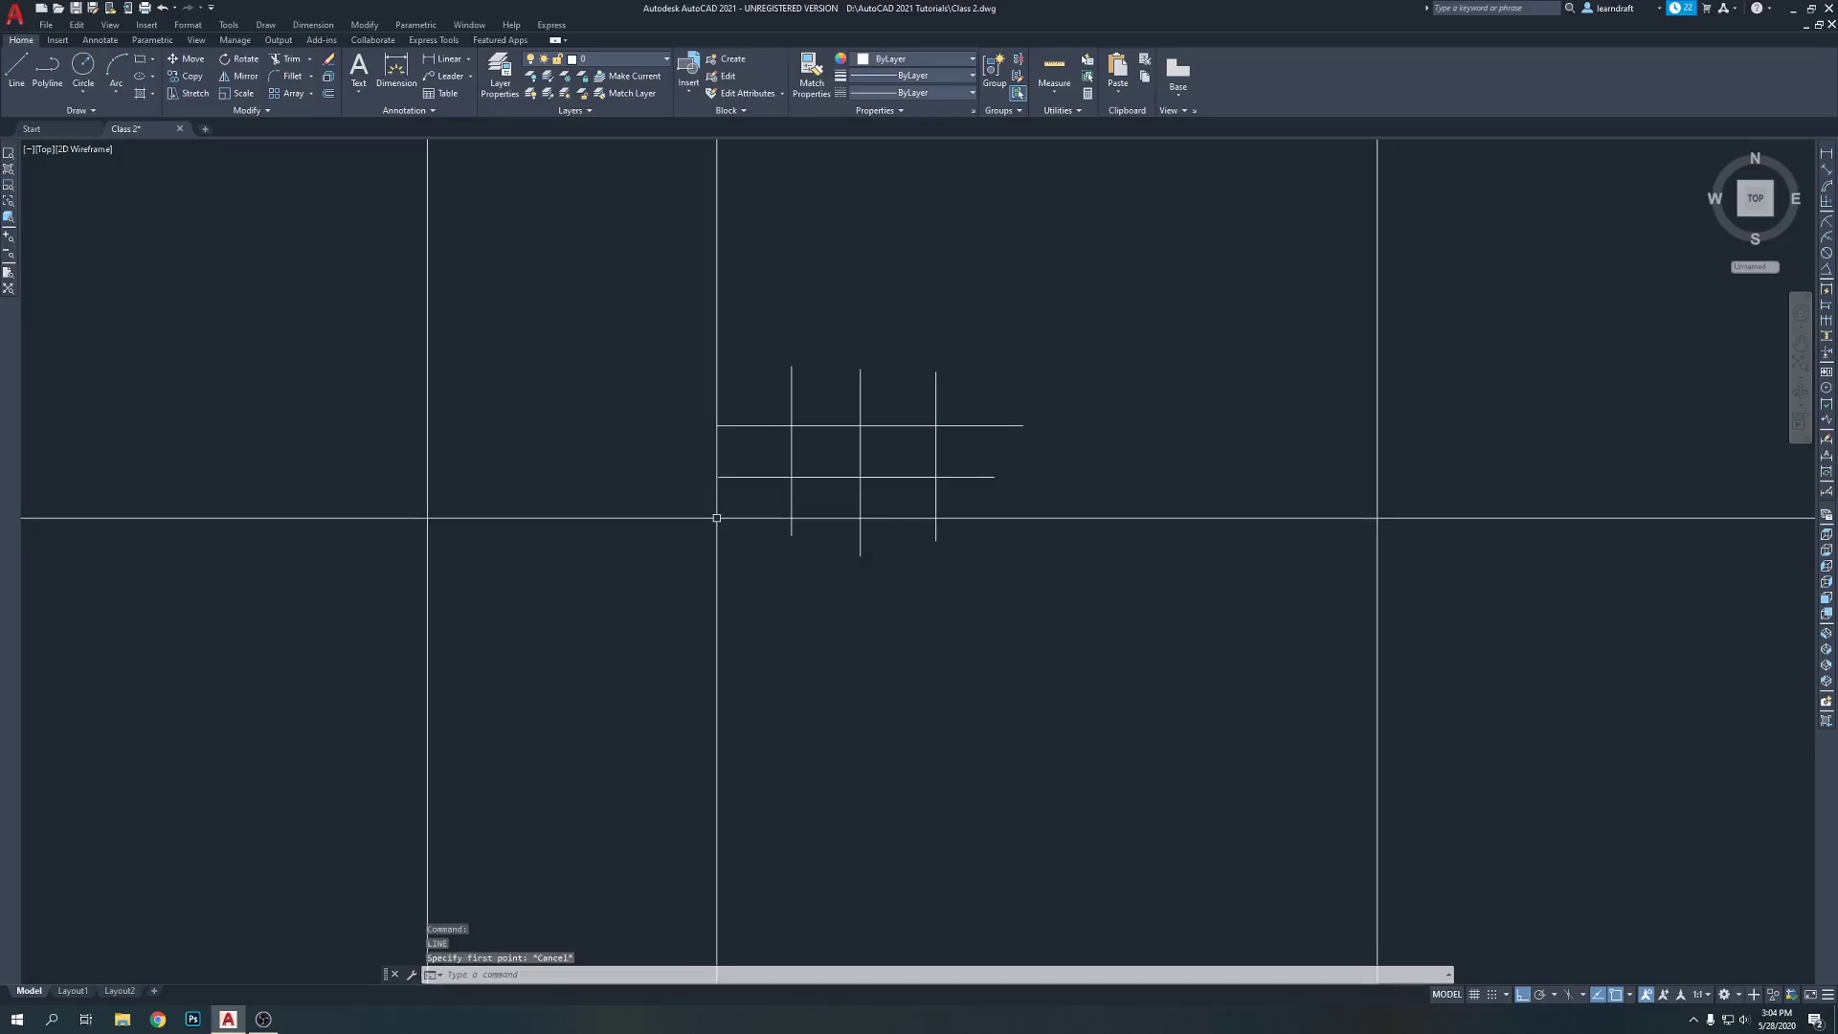
pyautogui.press('Escape')
pyautogui.press('Return')
pyautogui.click(719, 518)
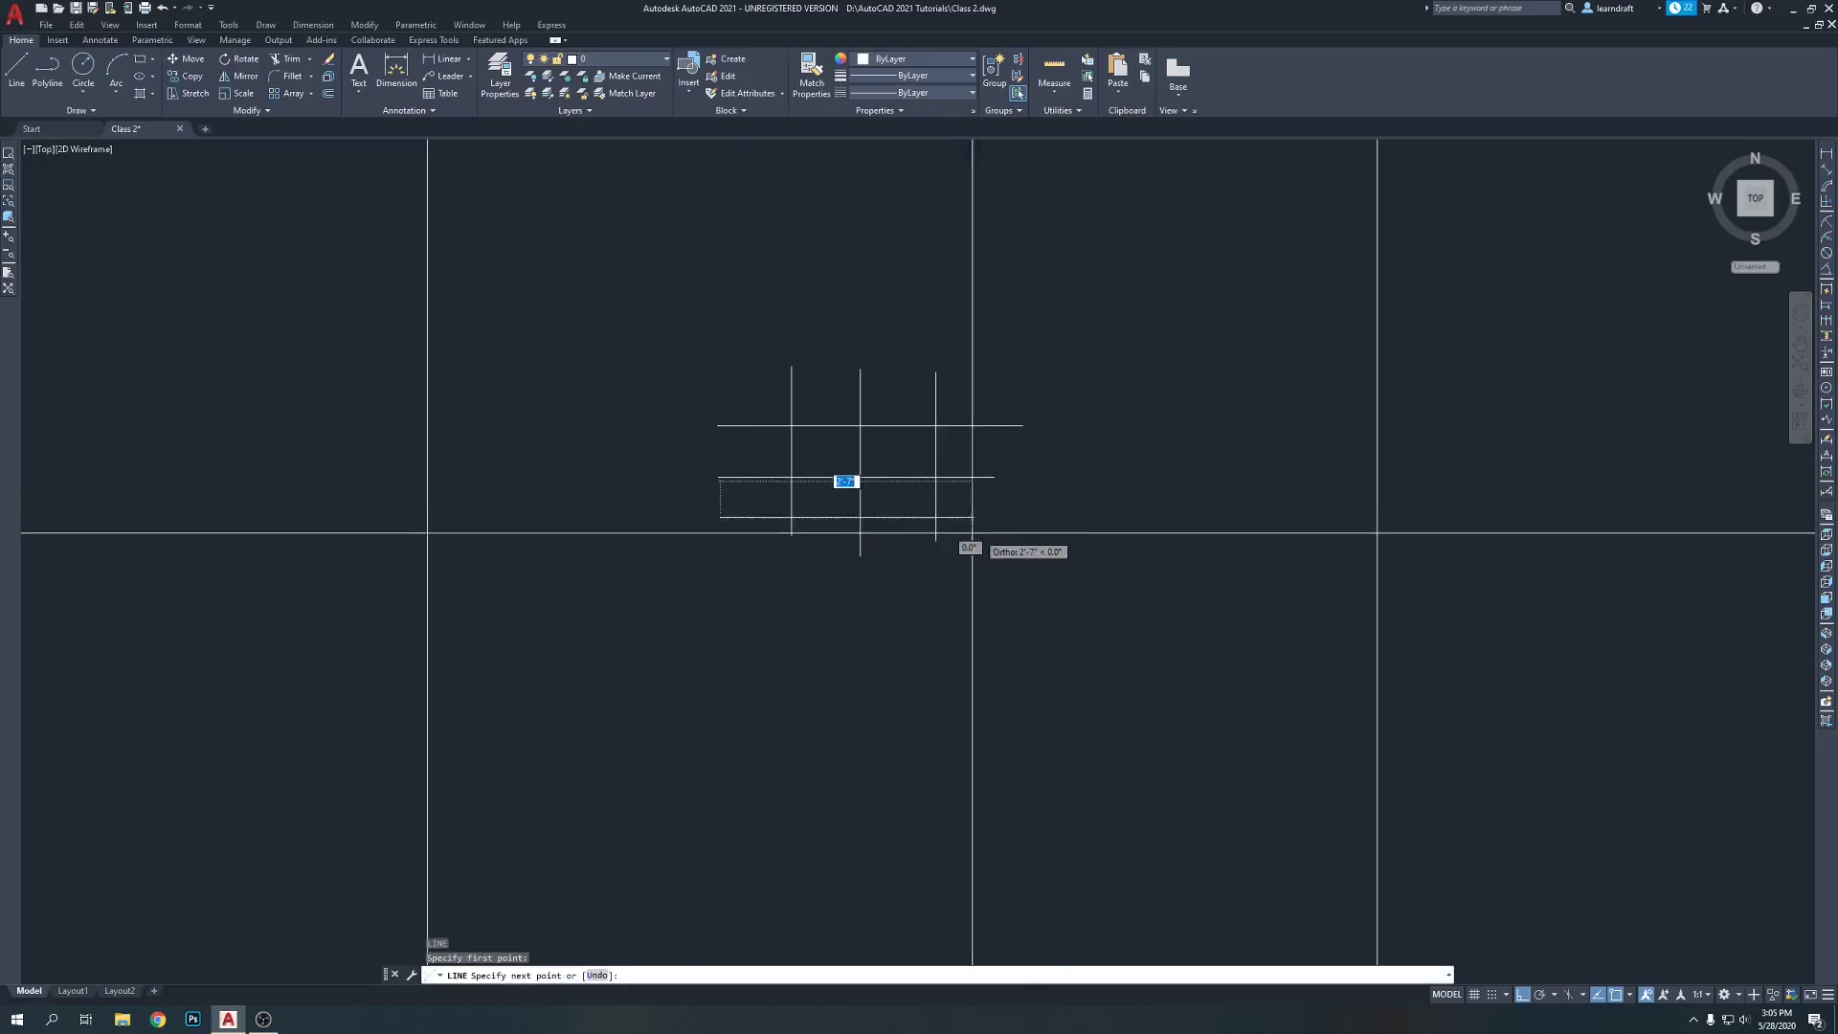
pyautogui.click(981, 530)
pyautogui.press('Return')
# - Draw a fourth horizontal line just below the lower ends of the vertical lines, without touching them
pyautogui.moveTo(825, 626); pyautogui.dragTo(850, 522, button='middle')
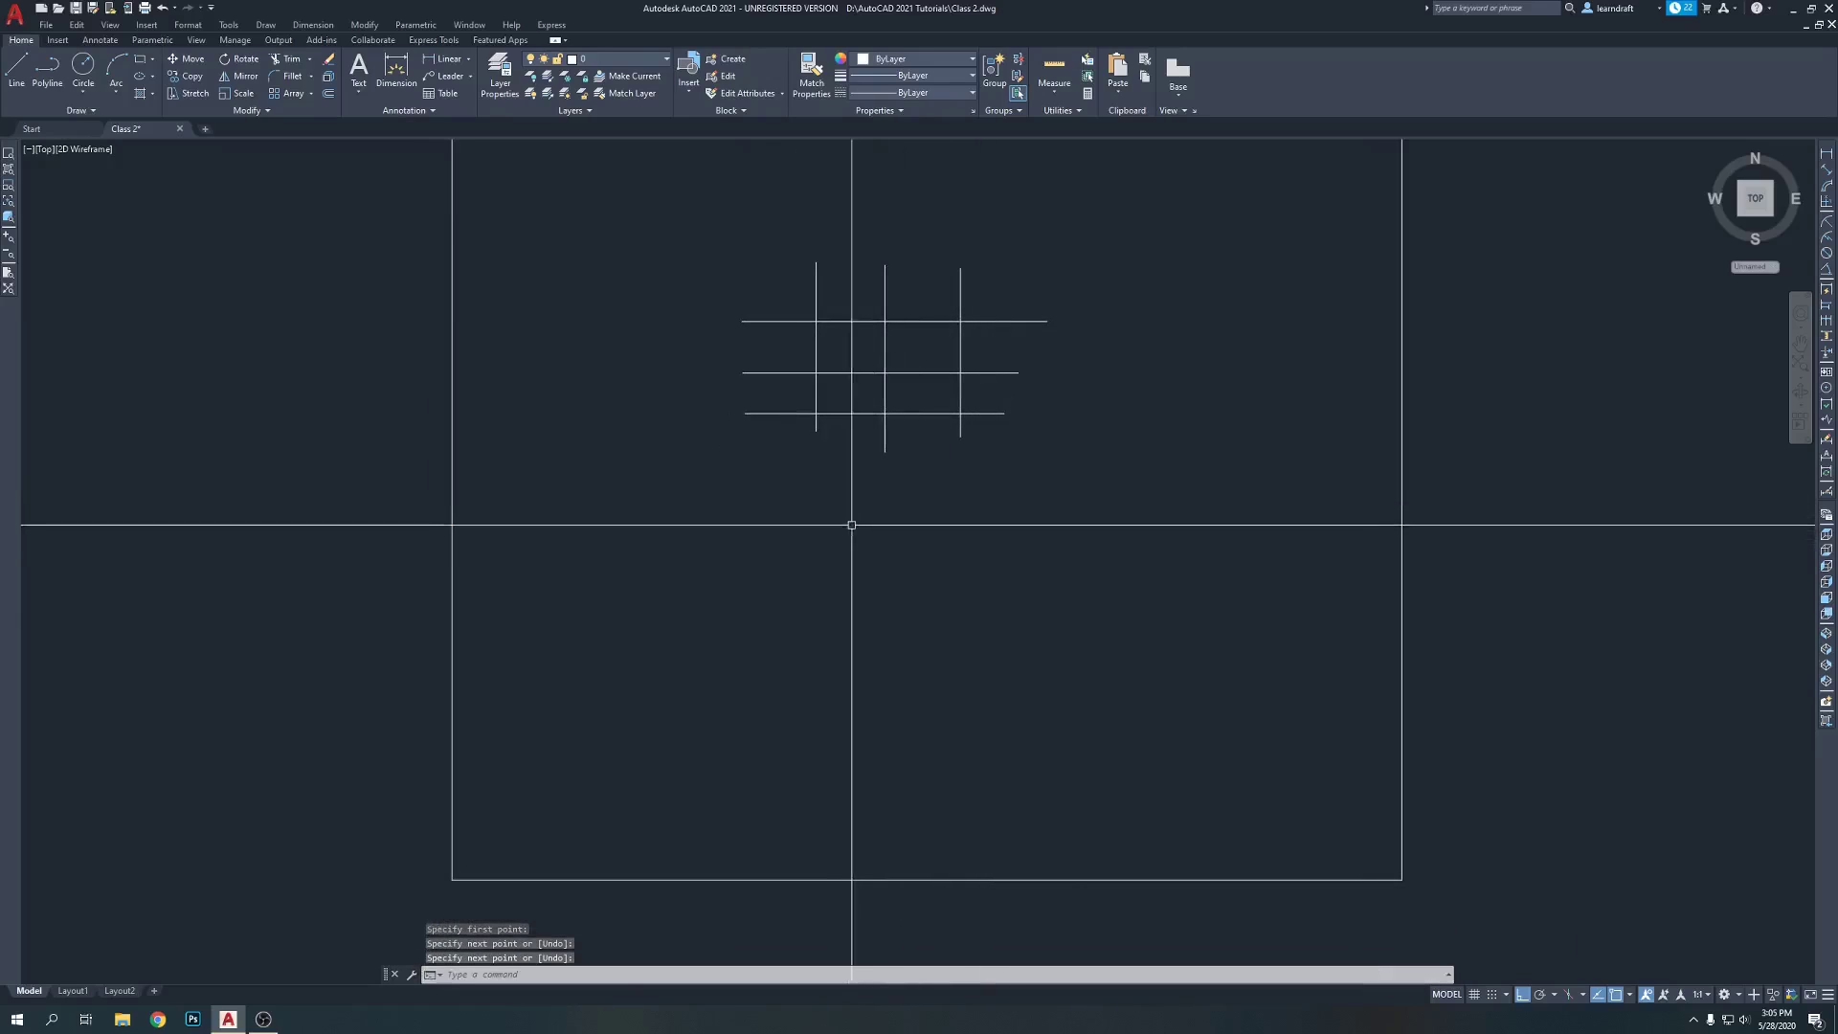
pyautogui.press('Return')
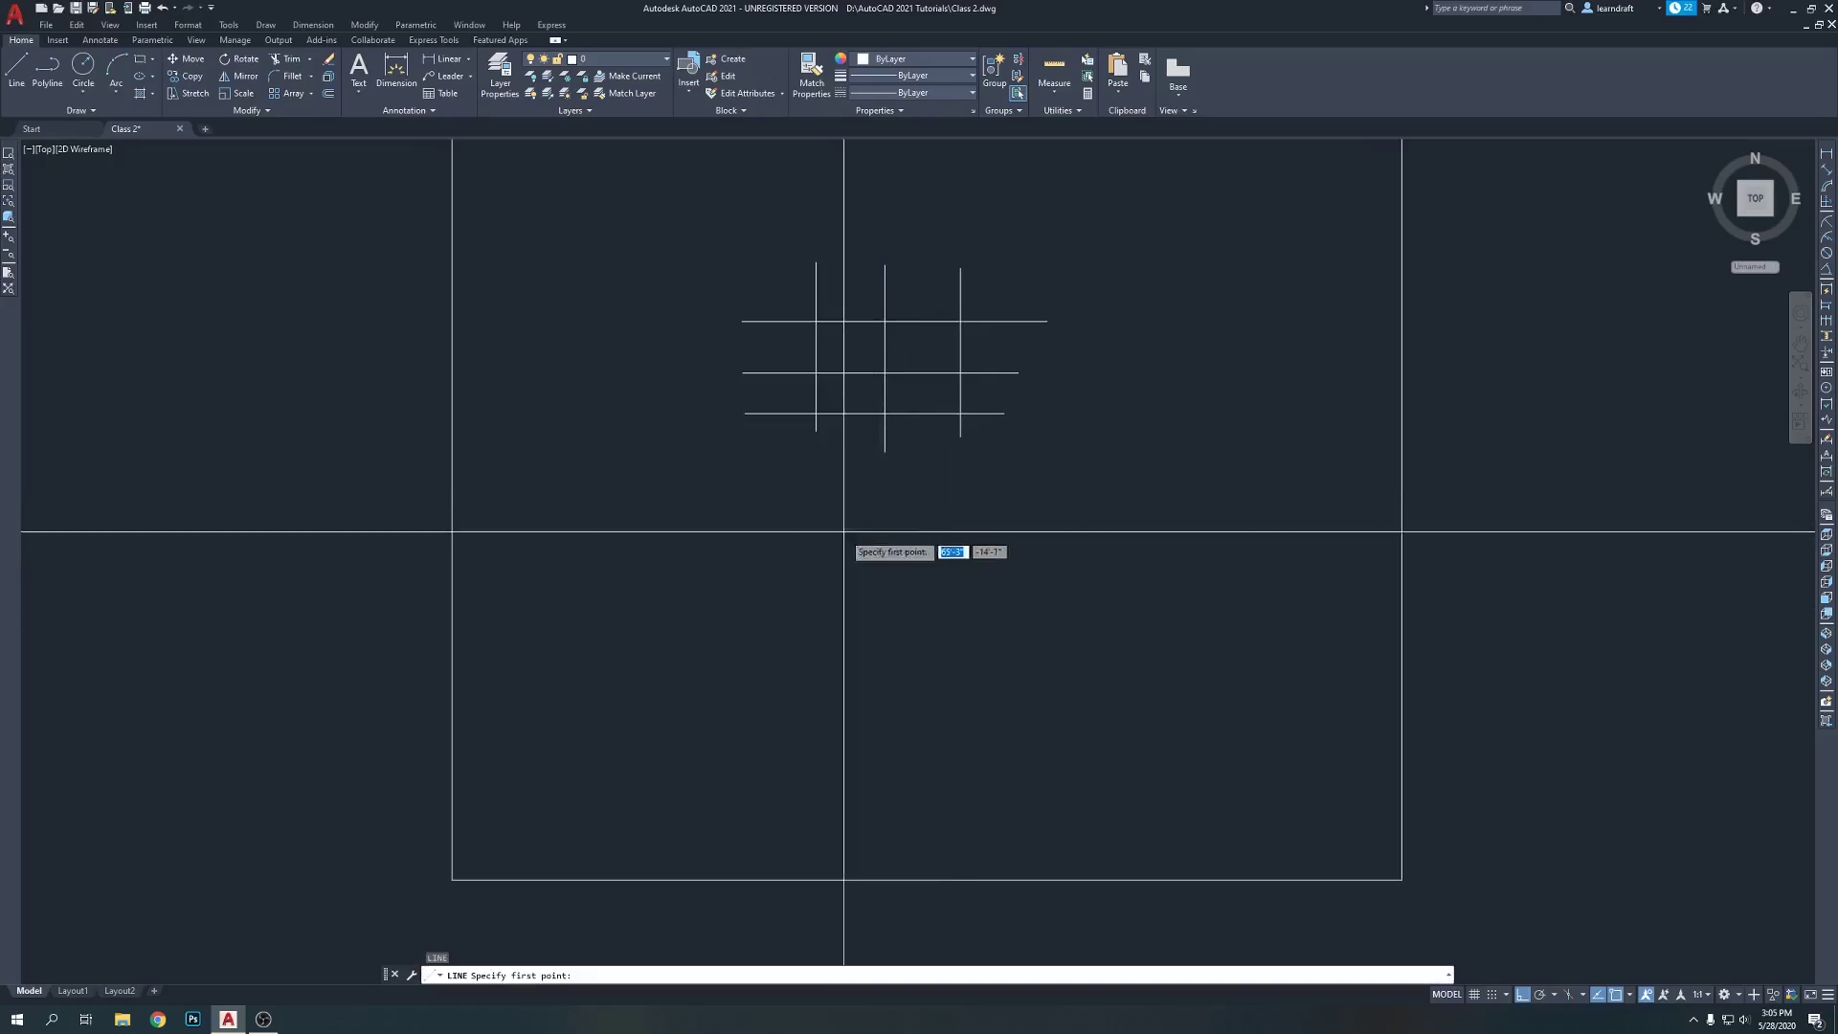
pyautogui.click(740, 470)
pyautogui.click(1020, 470)
pyautogui.press('Return')
pyautogui.scroll(-2, 968, 450)
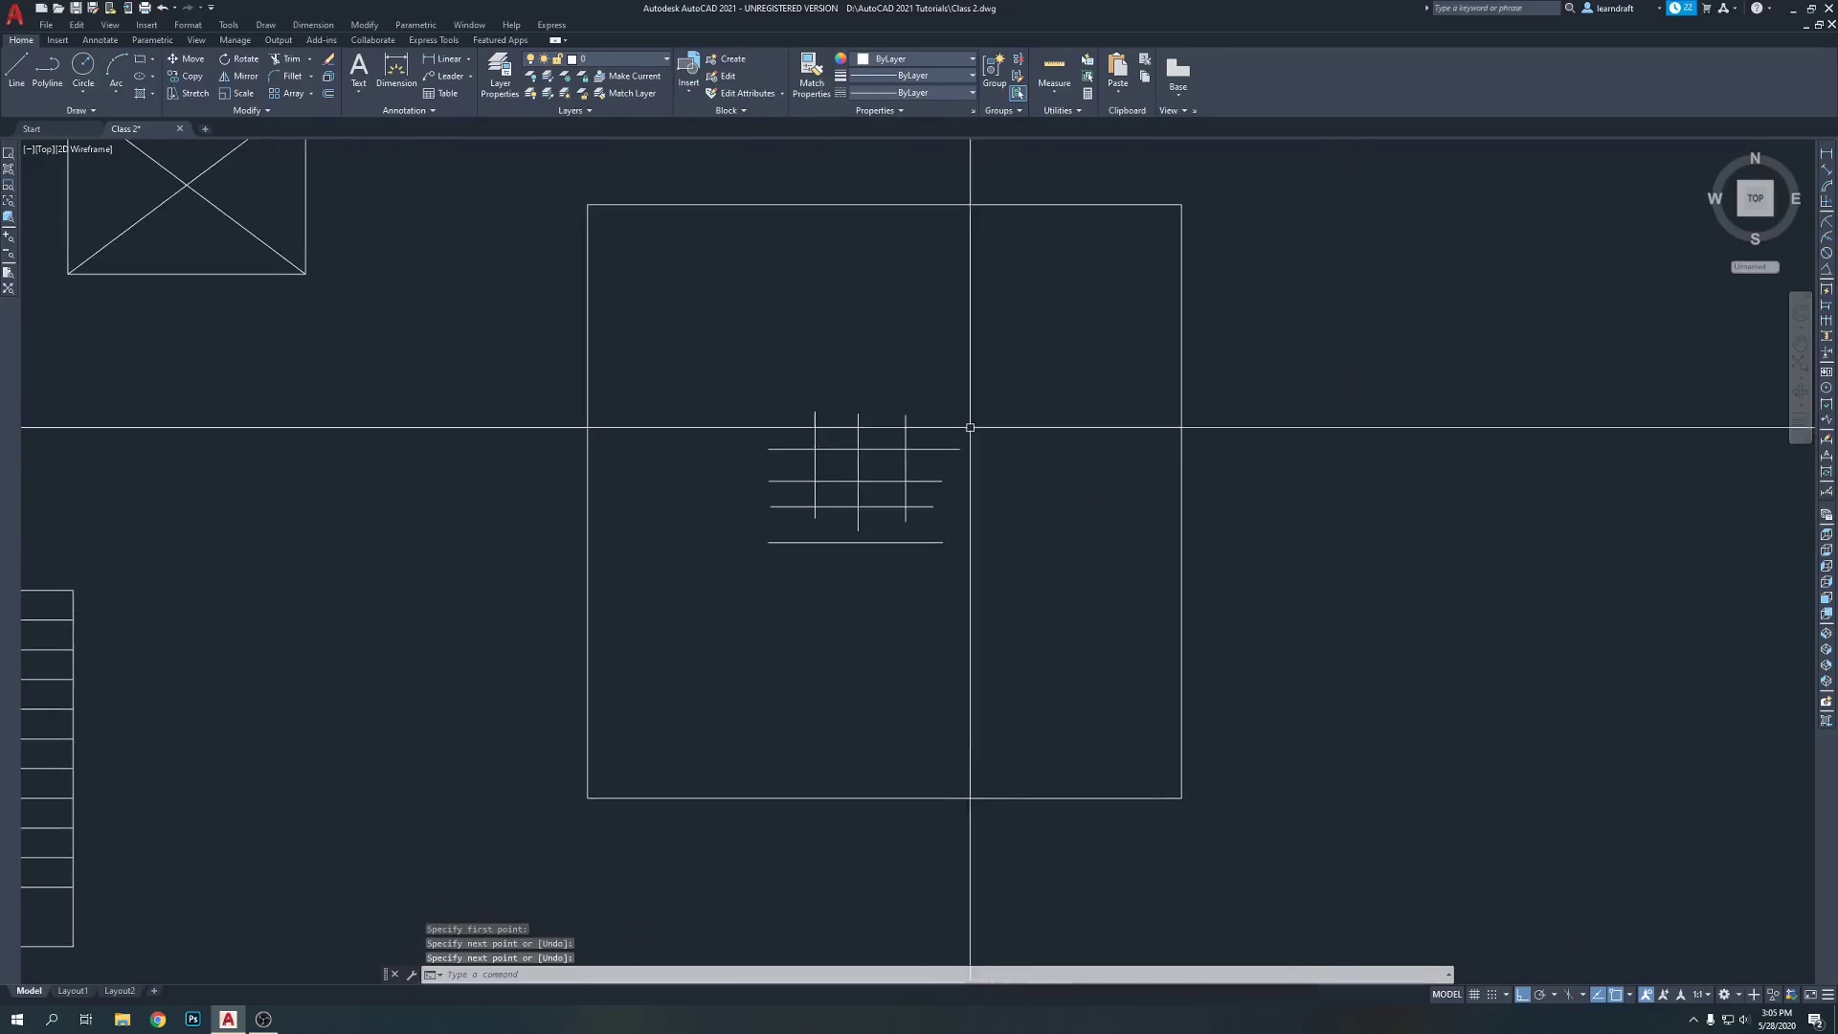
pyautogui.scroll(1, 937, 393)
pyautogui.scroll(-1, 947, 378)
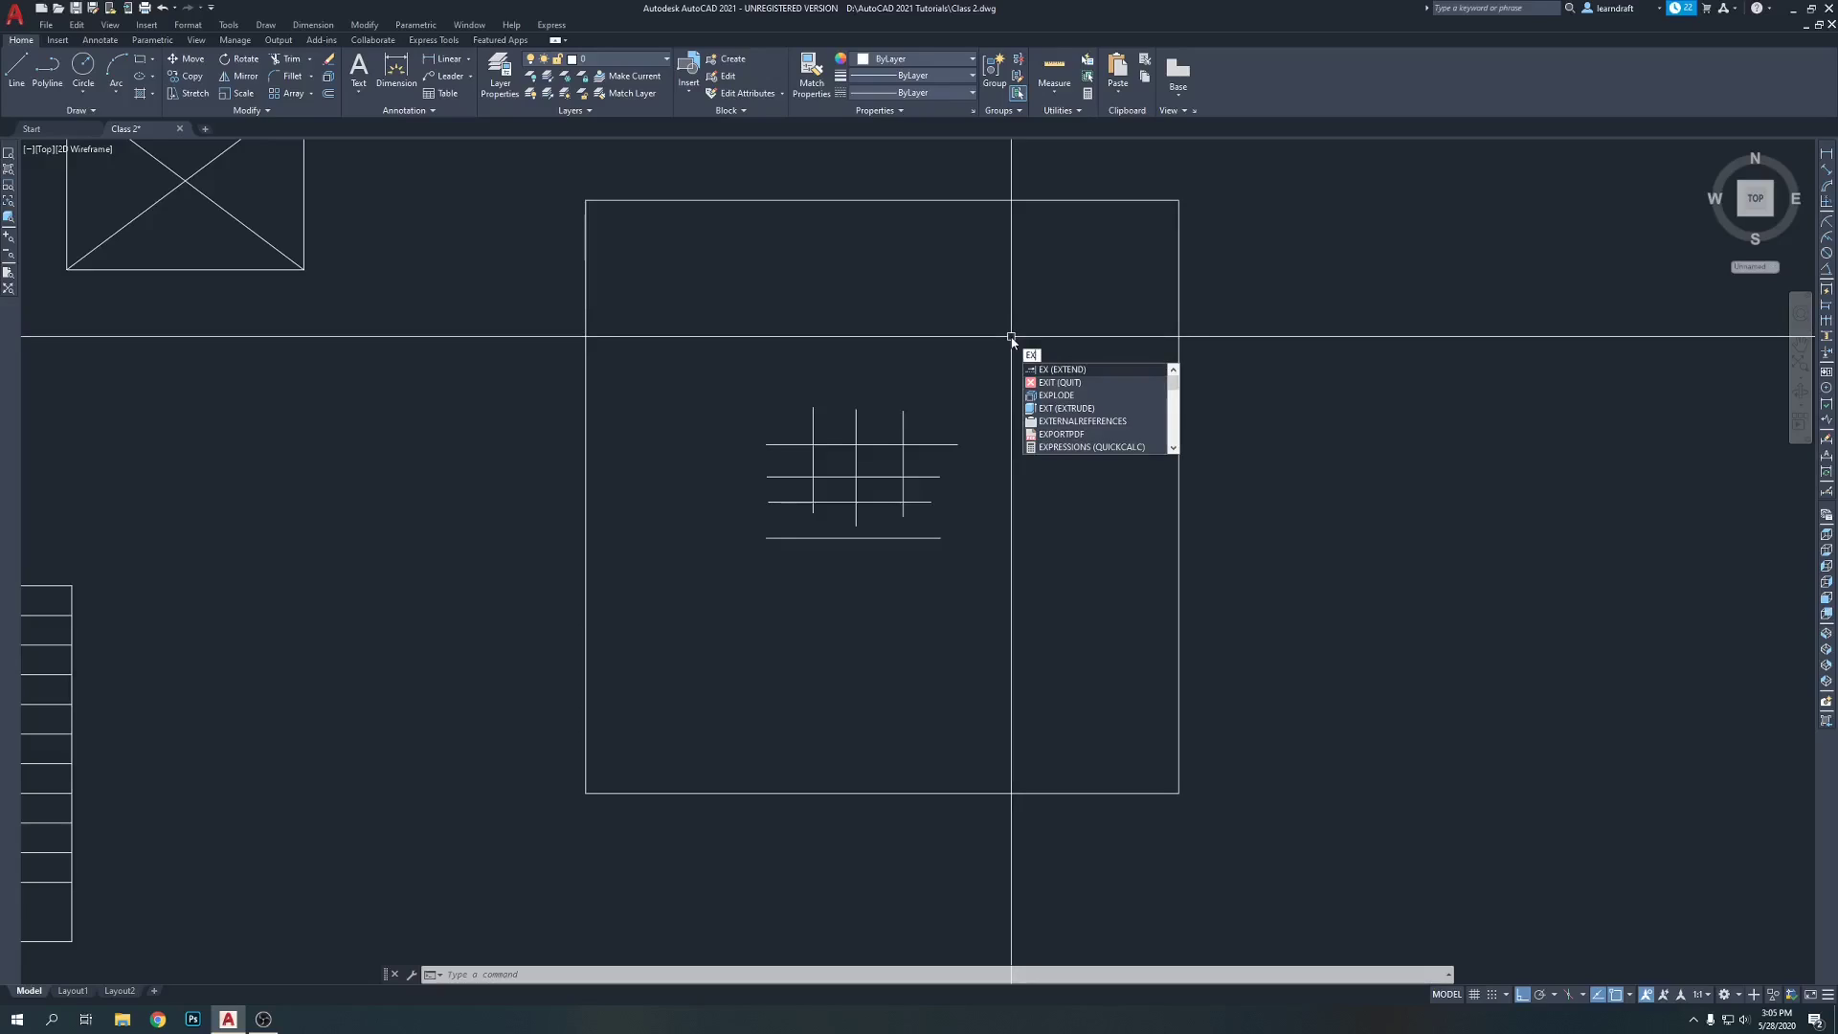
pyautogui.press('Return')
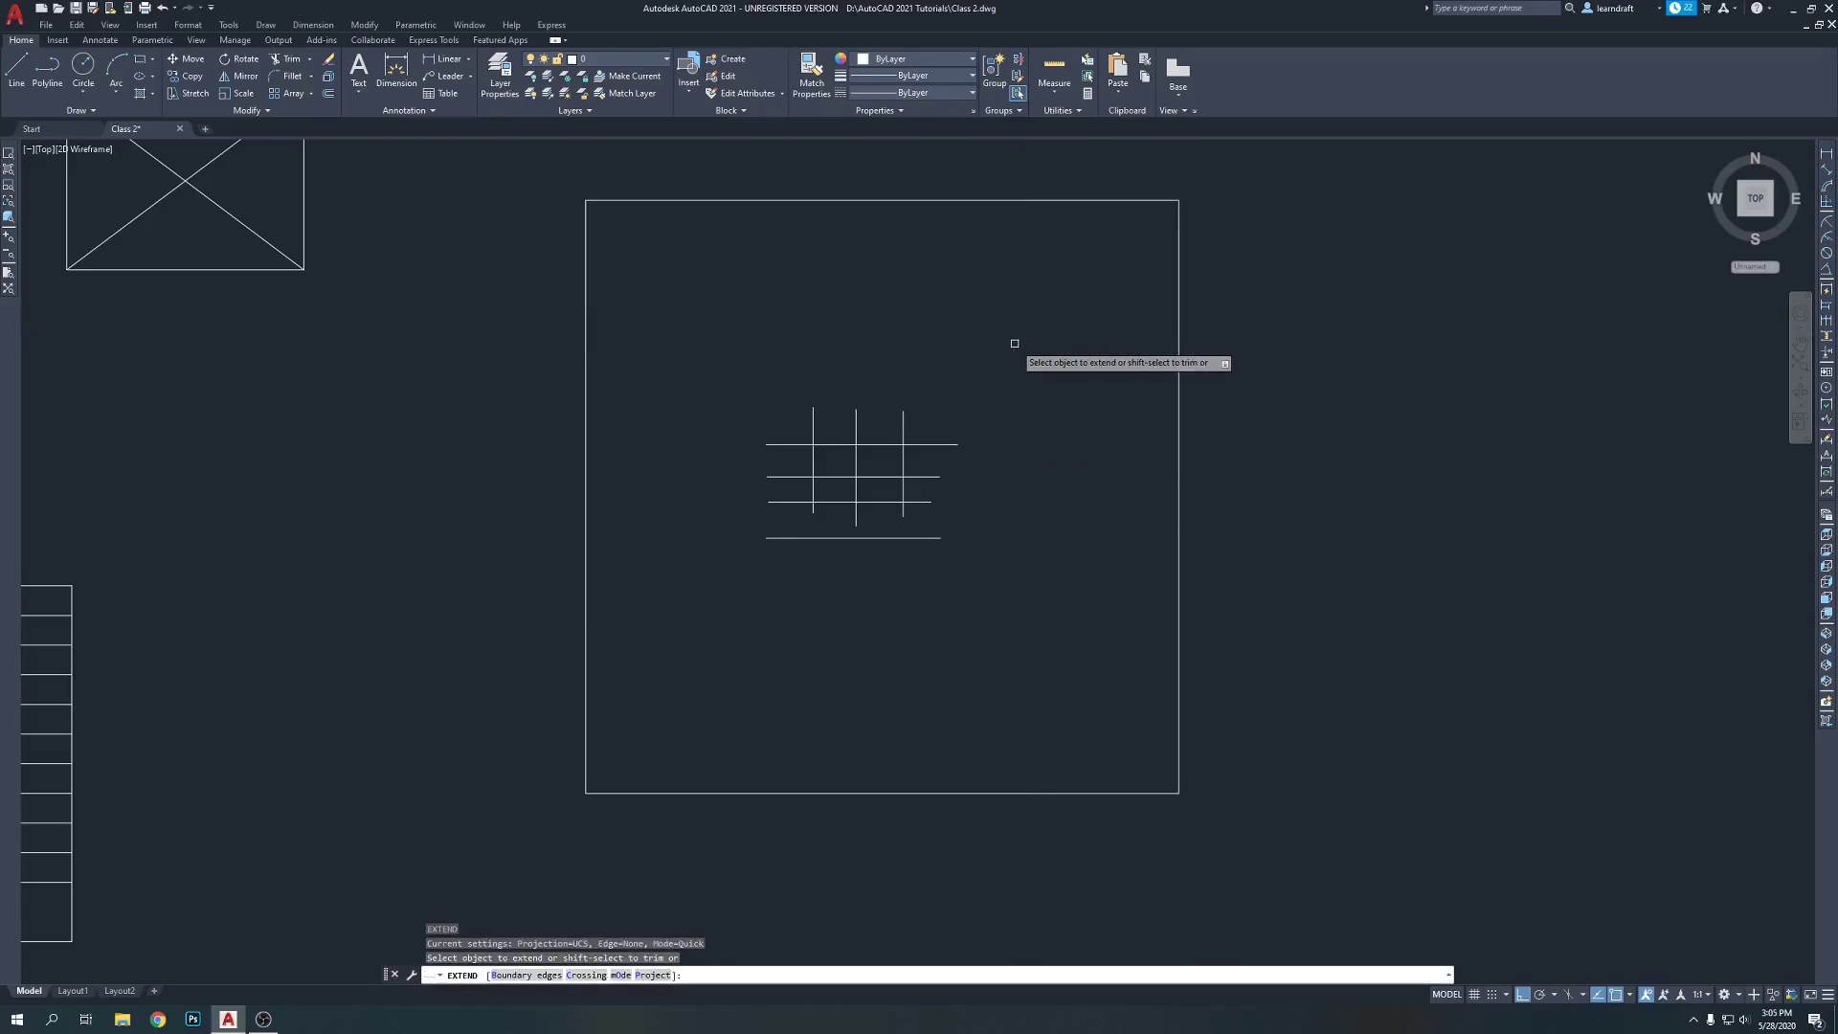
pyautogui.write('b')
pyautogui.press('Return')
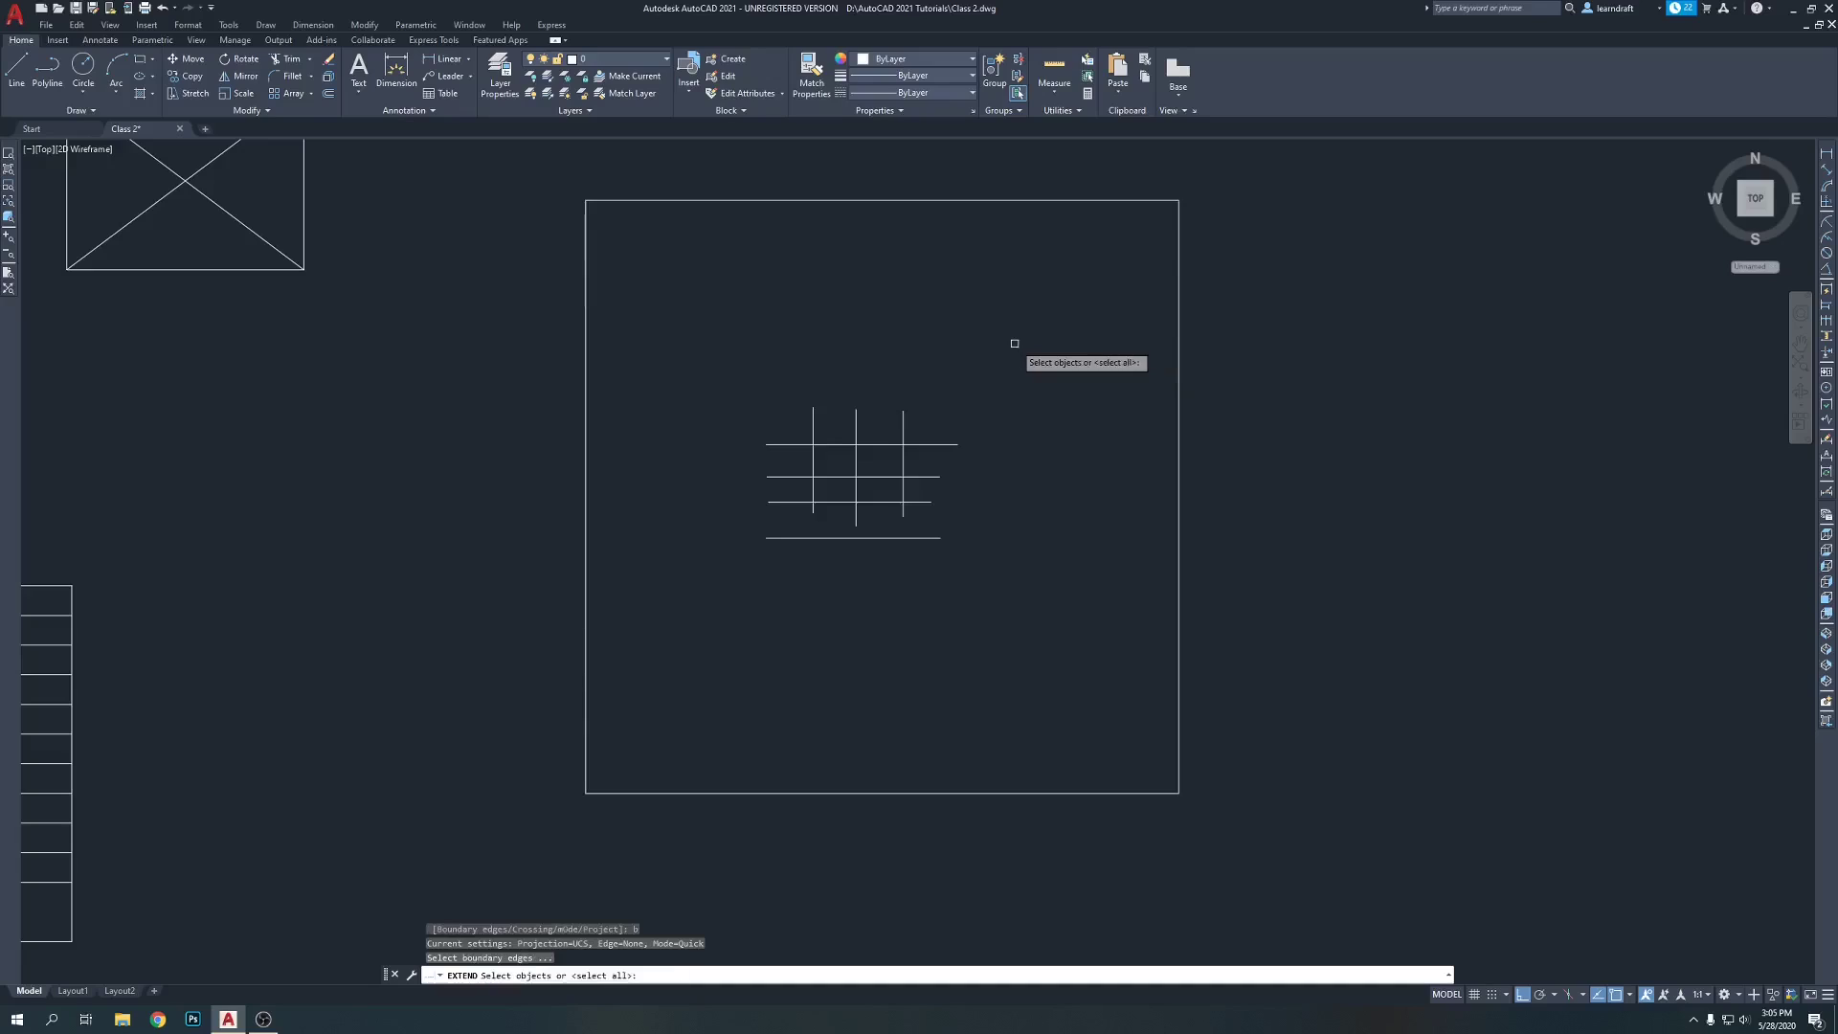
pyautogui.click(1197, 210)
pyautogui.click(1177, 193)
pyautogui.click(642, 691)
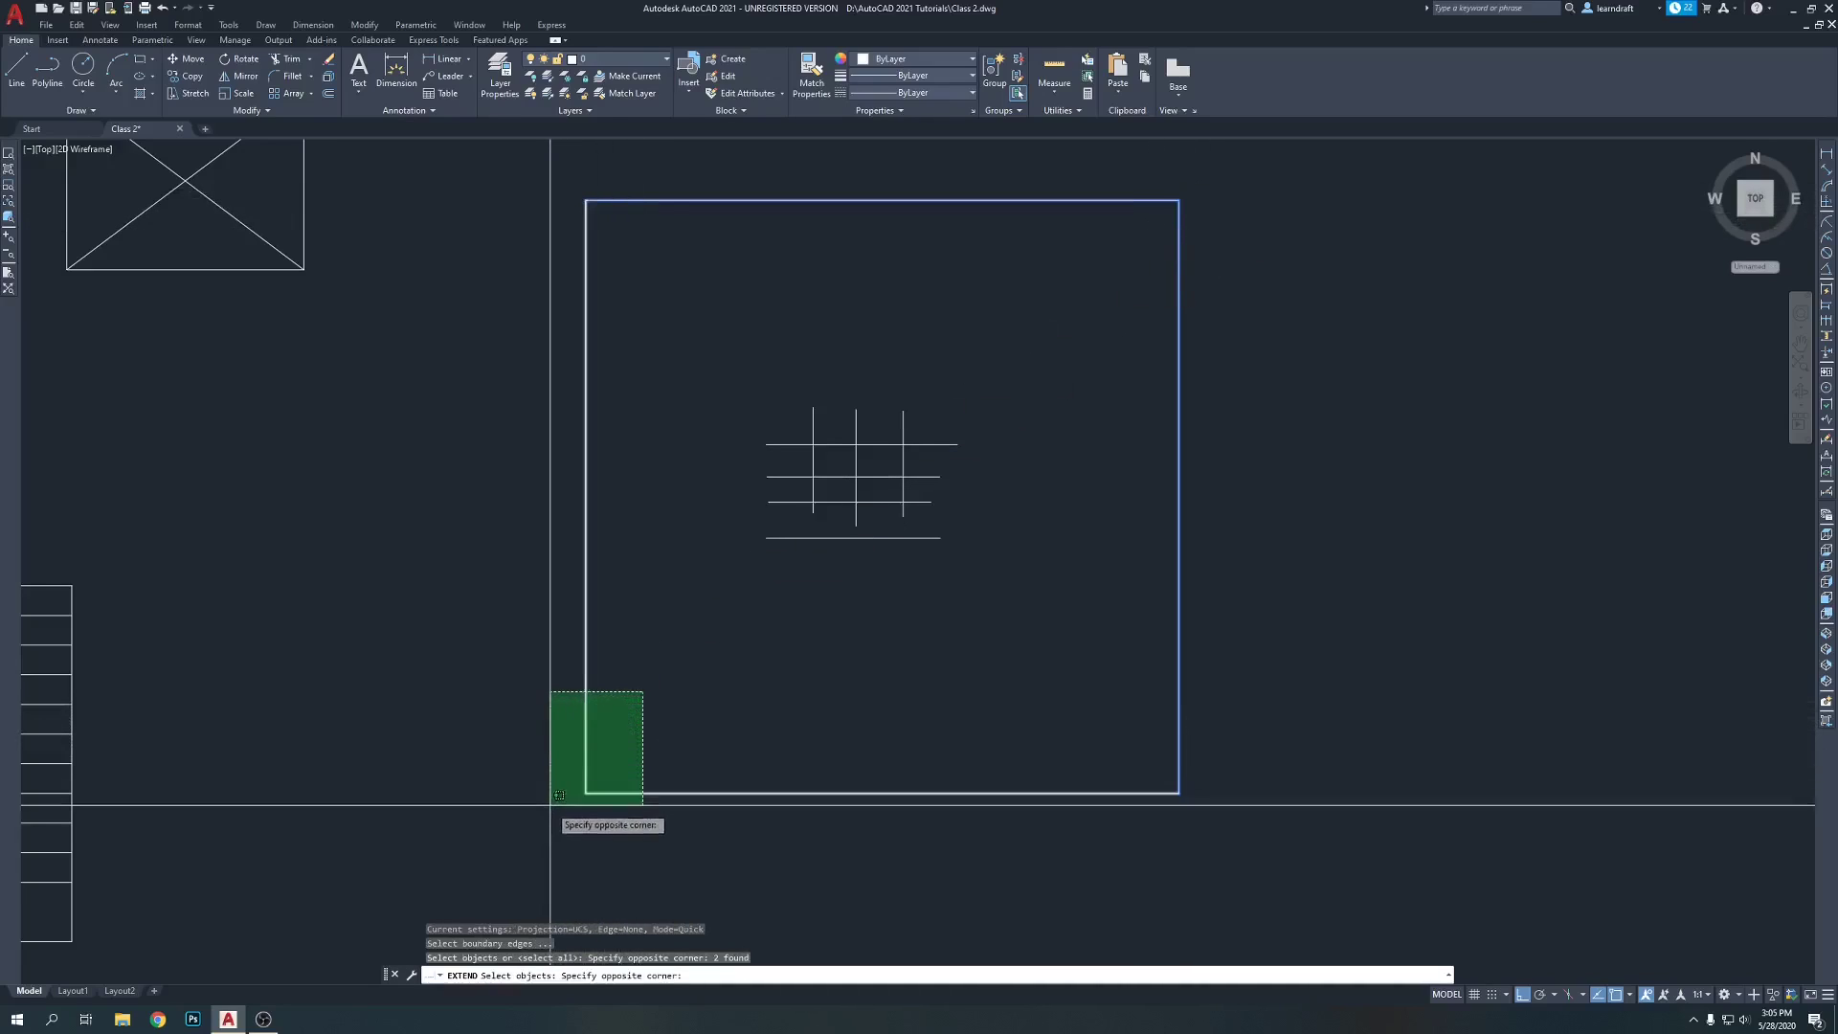
pyautogui.click(698, 706)
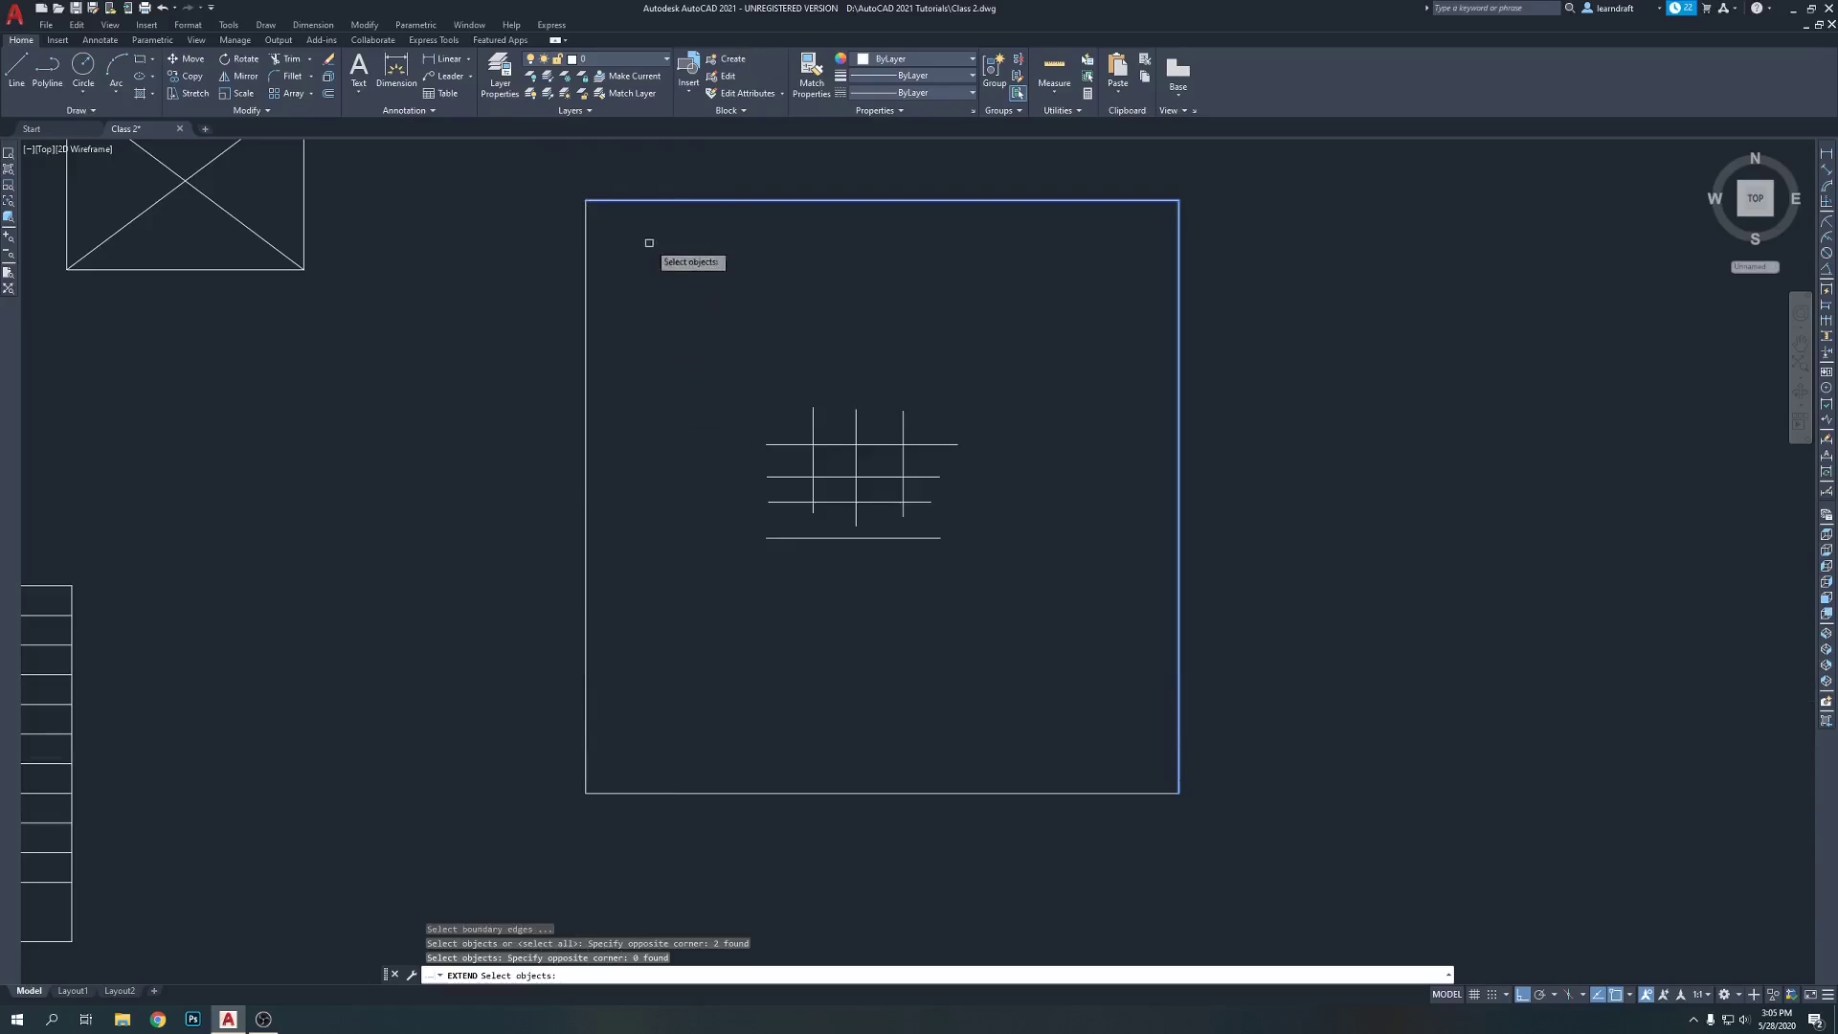
pyautogui.press('Escape')
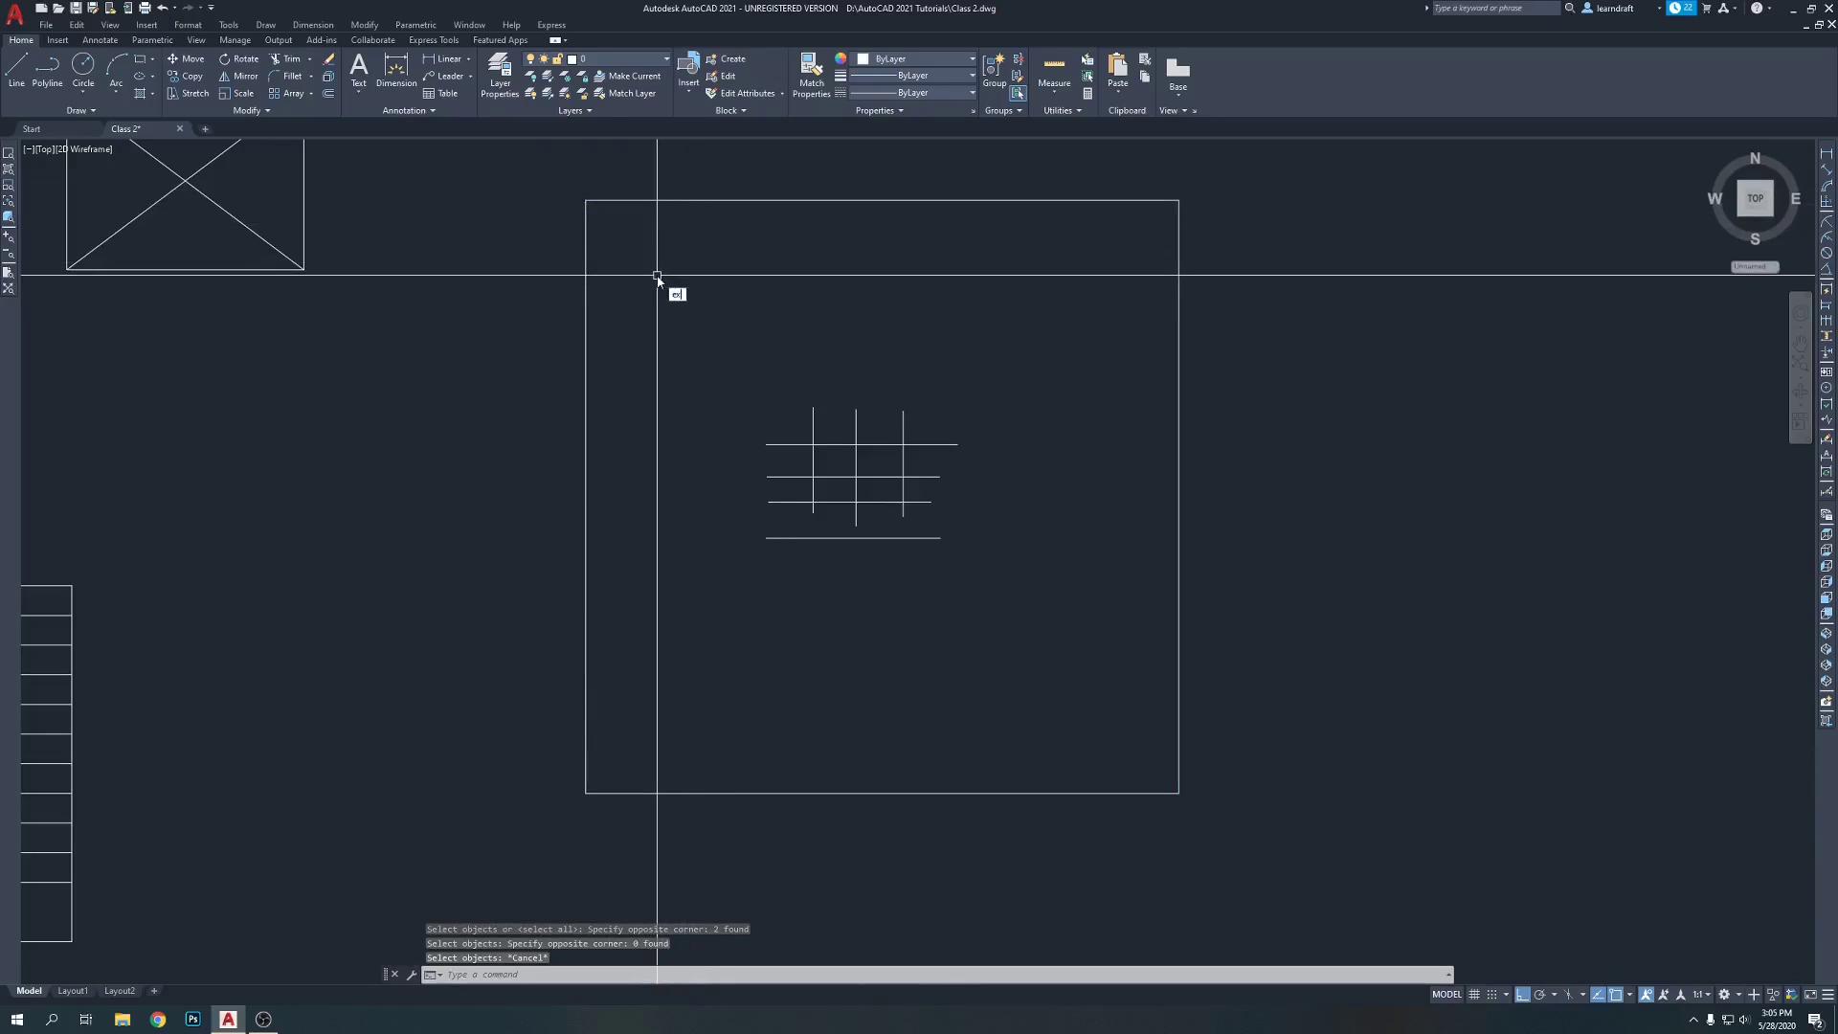
# - Try Extend with a fence across the square's upper edge and left side without choosing boundary edges, and undo it
pyautogui.write('ex')
pyautogui.press('Return')
pyautogui.moveTo(656, 177); pyautogui.dragTo(508, 639)
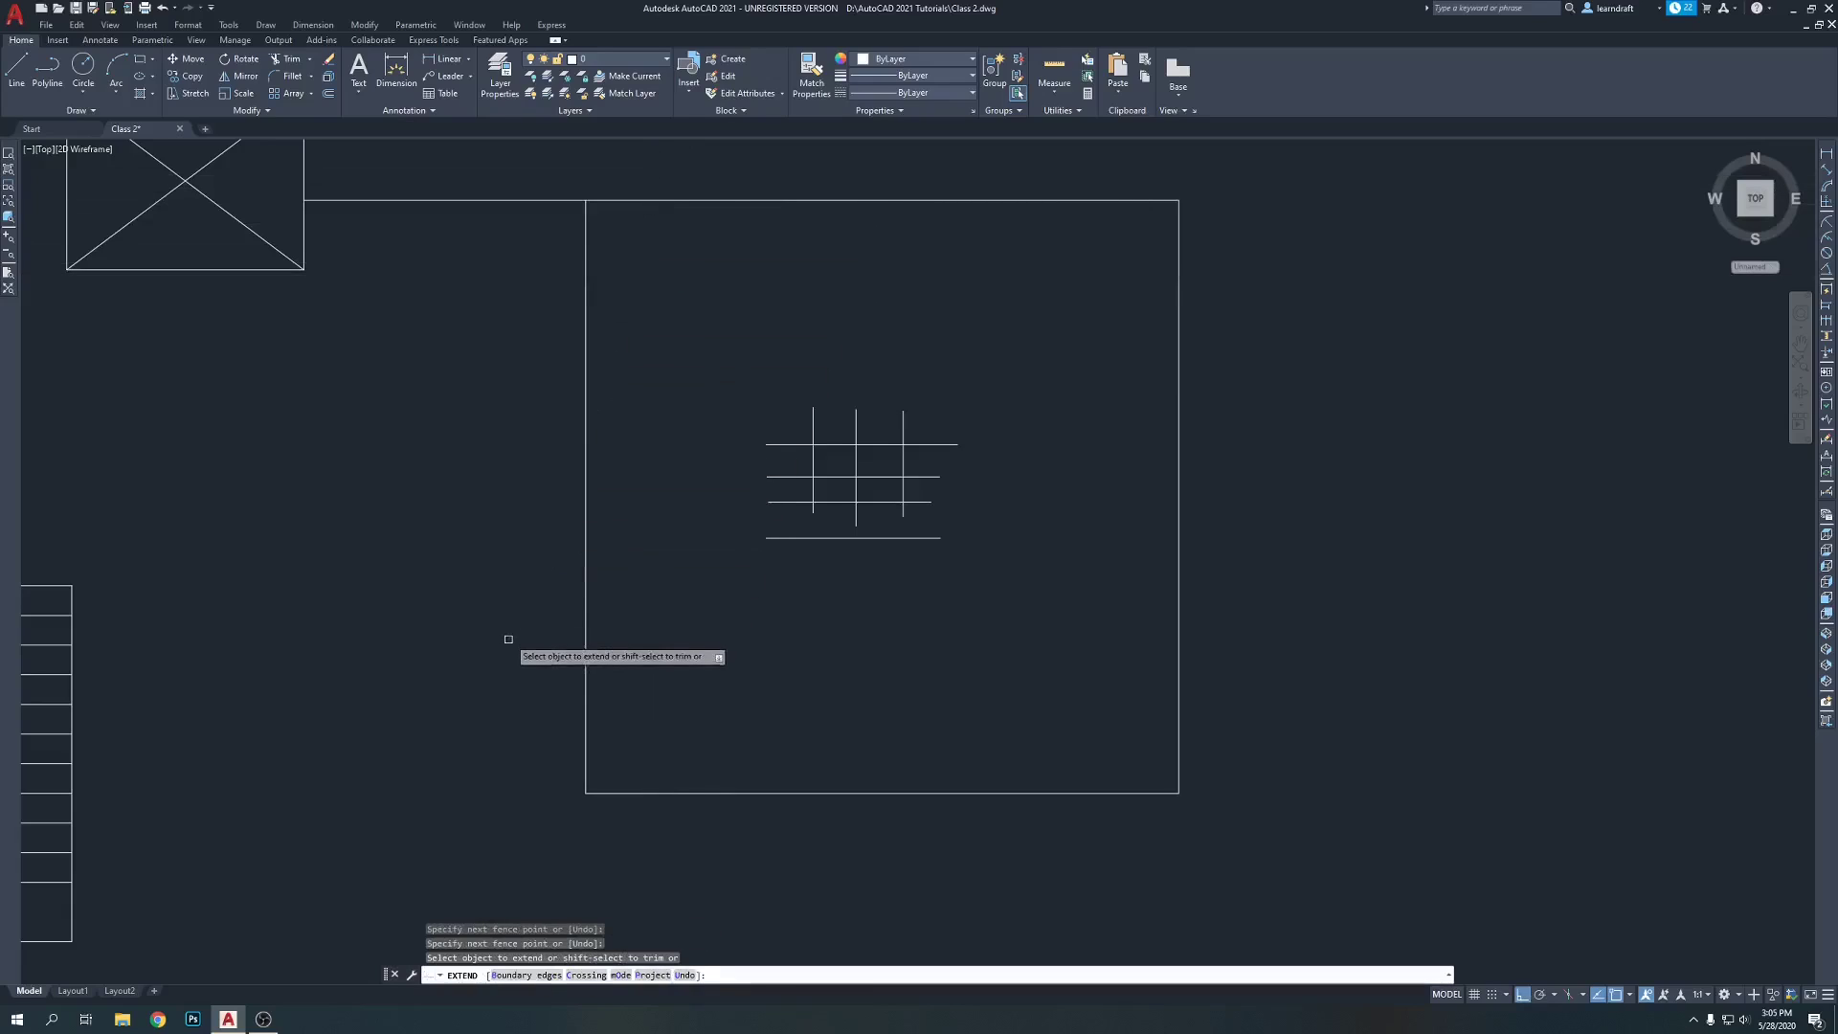
pyautogui.press('Escape')
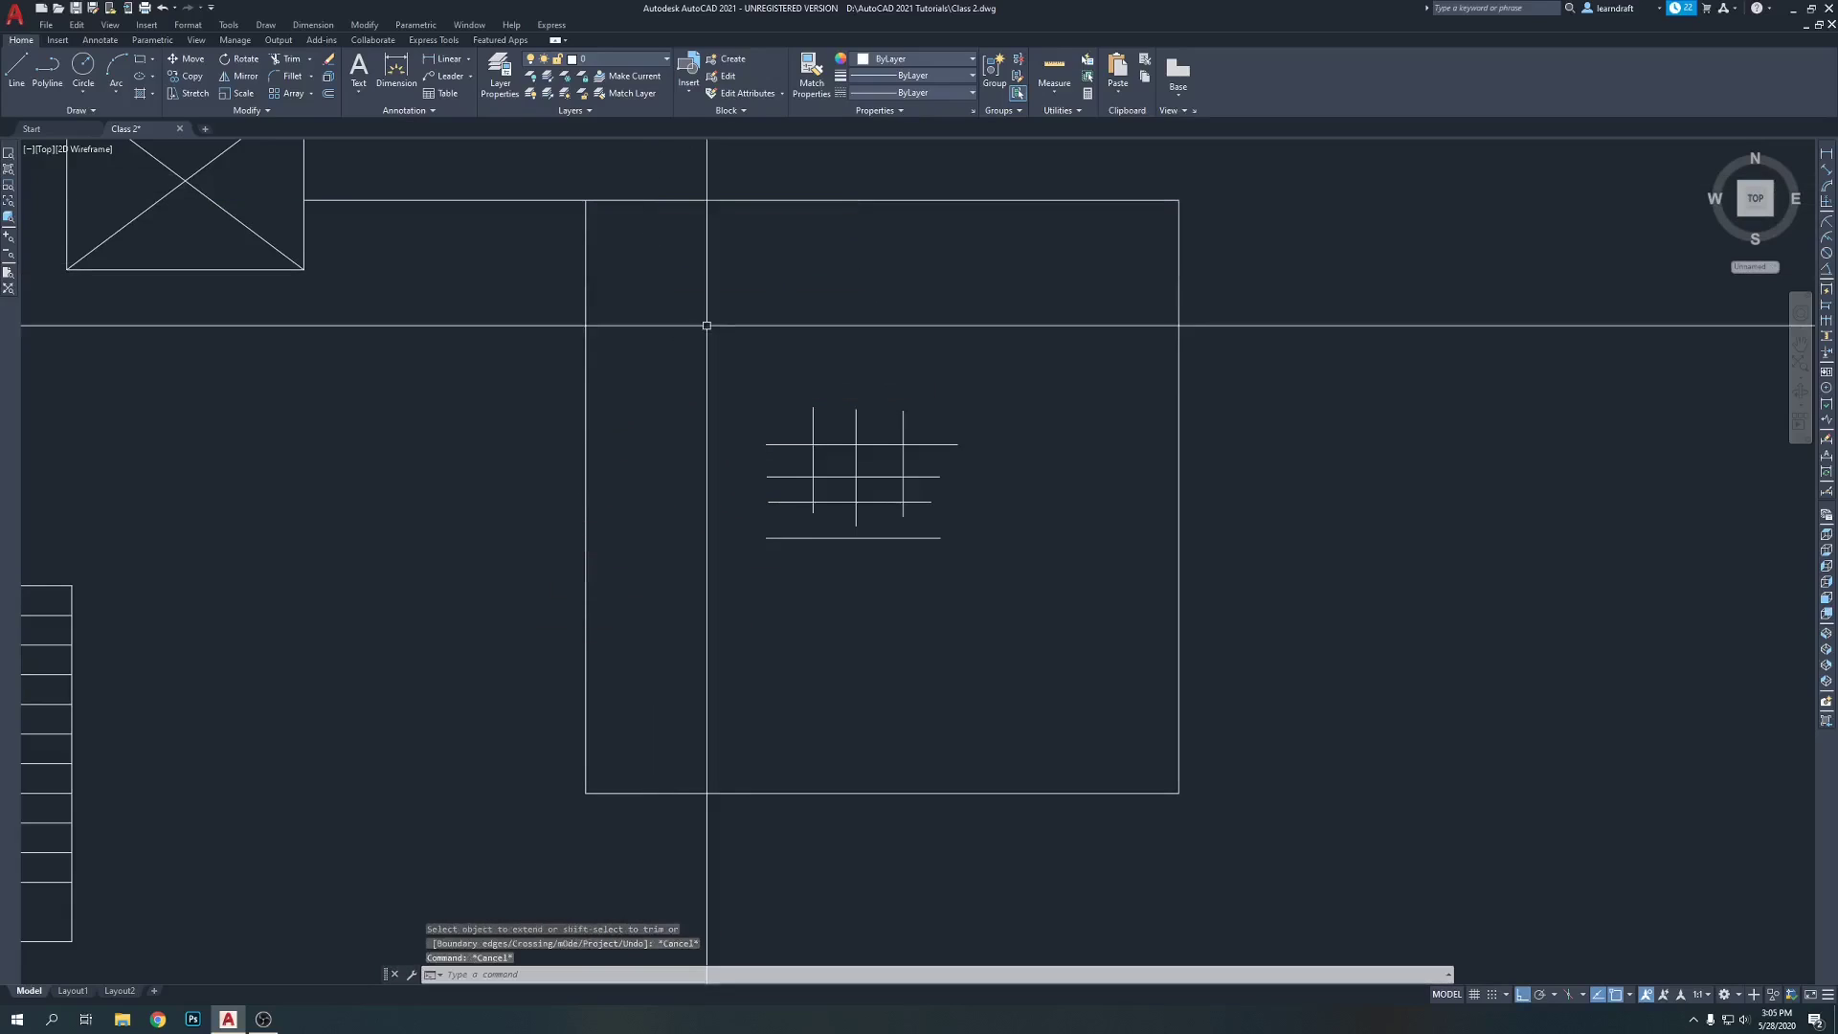
pyautogui.hotkey('ctrl', 'z')
# - Start Extend with the Boundary edges option and choose all four sides of the square as boundaries
pyautogui.moveTo(712, 332); pyautogui.dragTo(711, 307, button='middle')
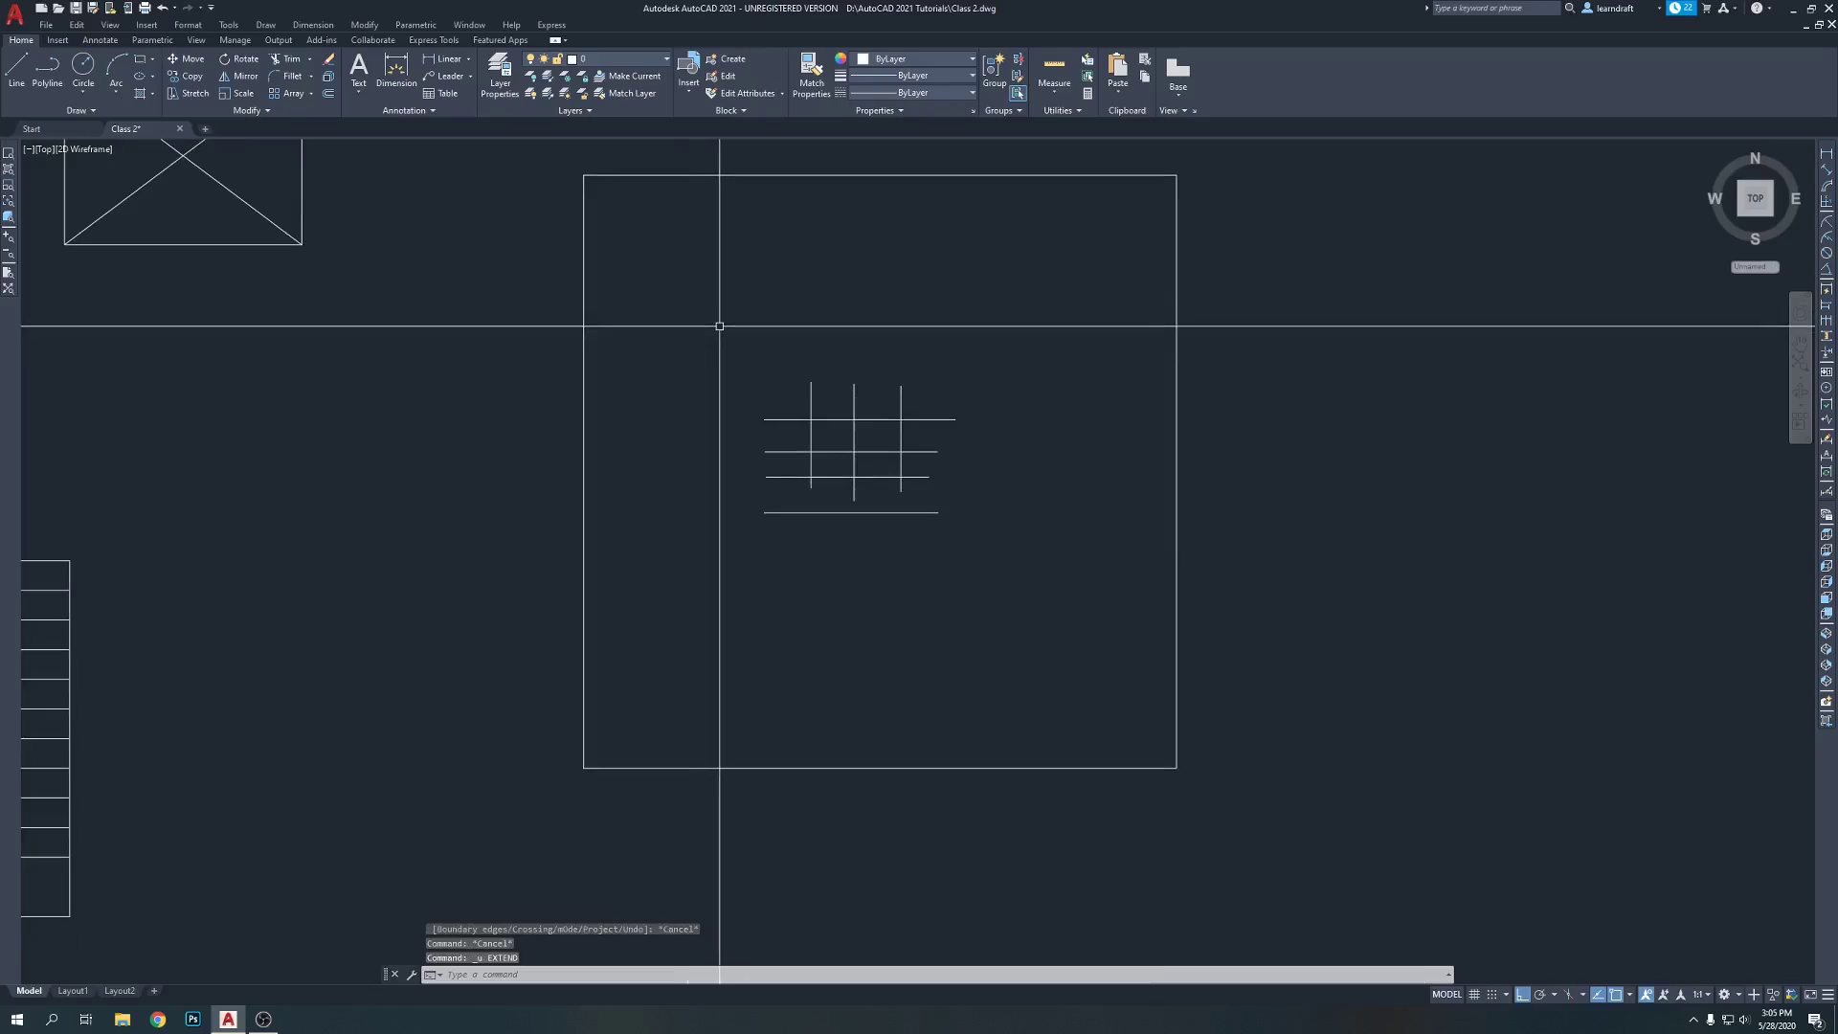
pyautogui.press('Return')
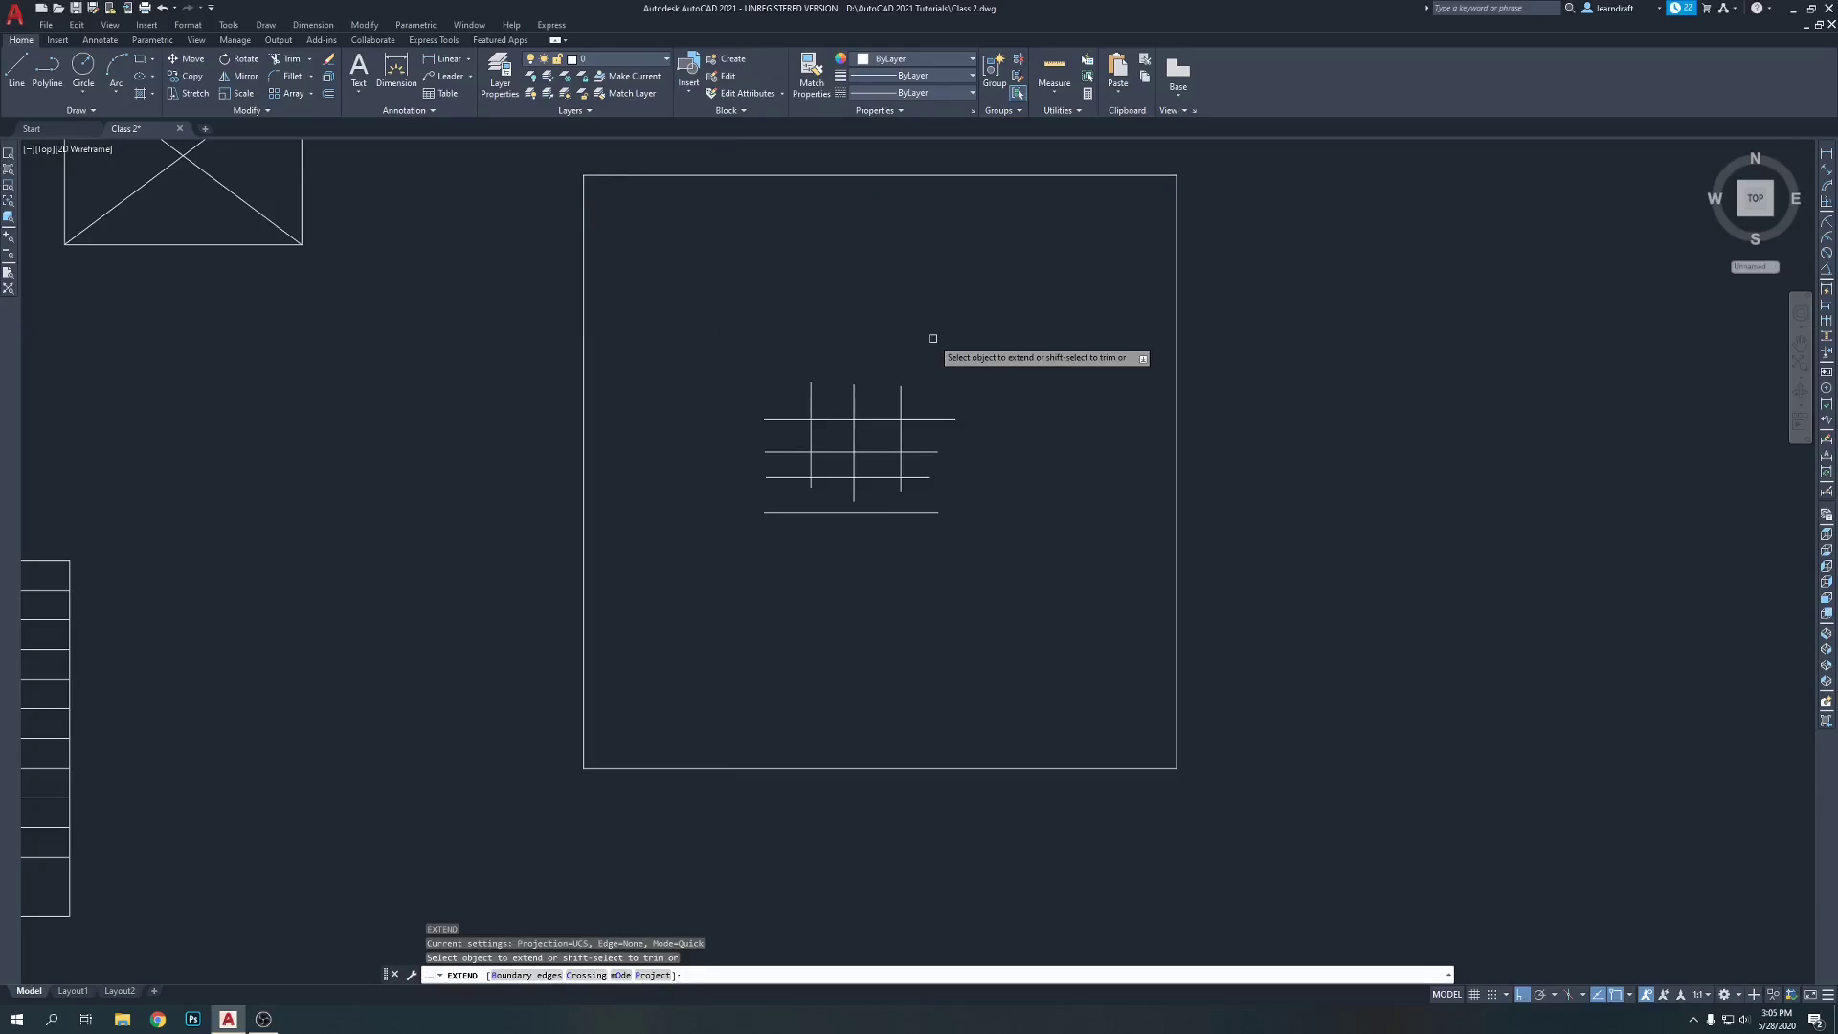
pyautogui.write('b')
pyautogui.press('Return')
pyautogui.click(637, 161)
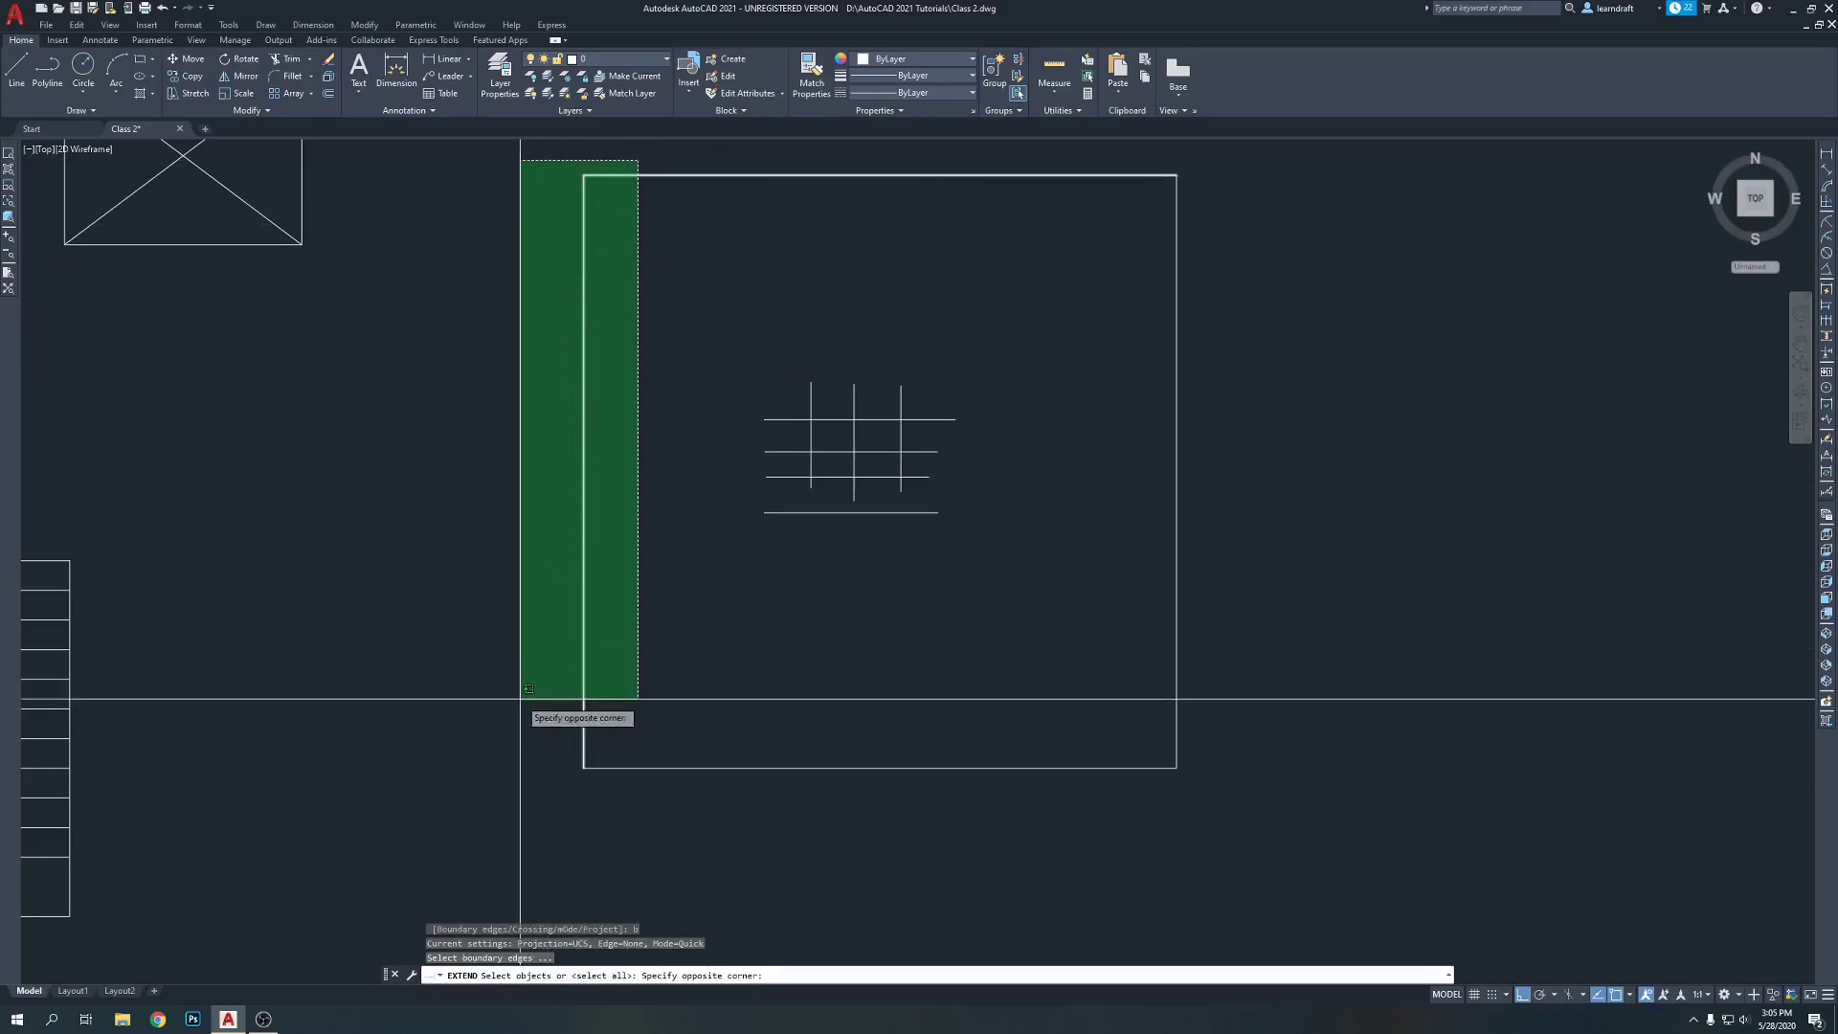
pyautogui.click(490, 787)
pyautogui.click(1289, 645)
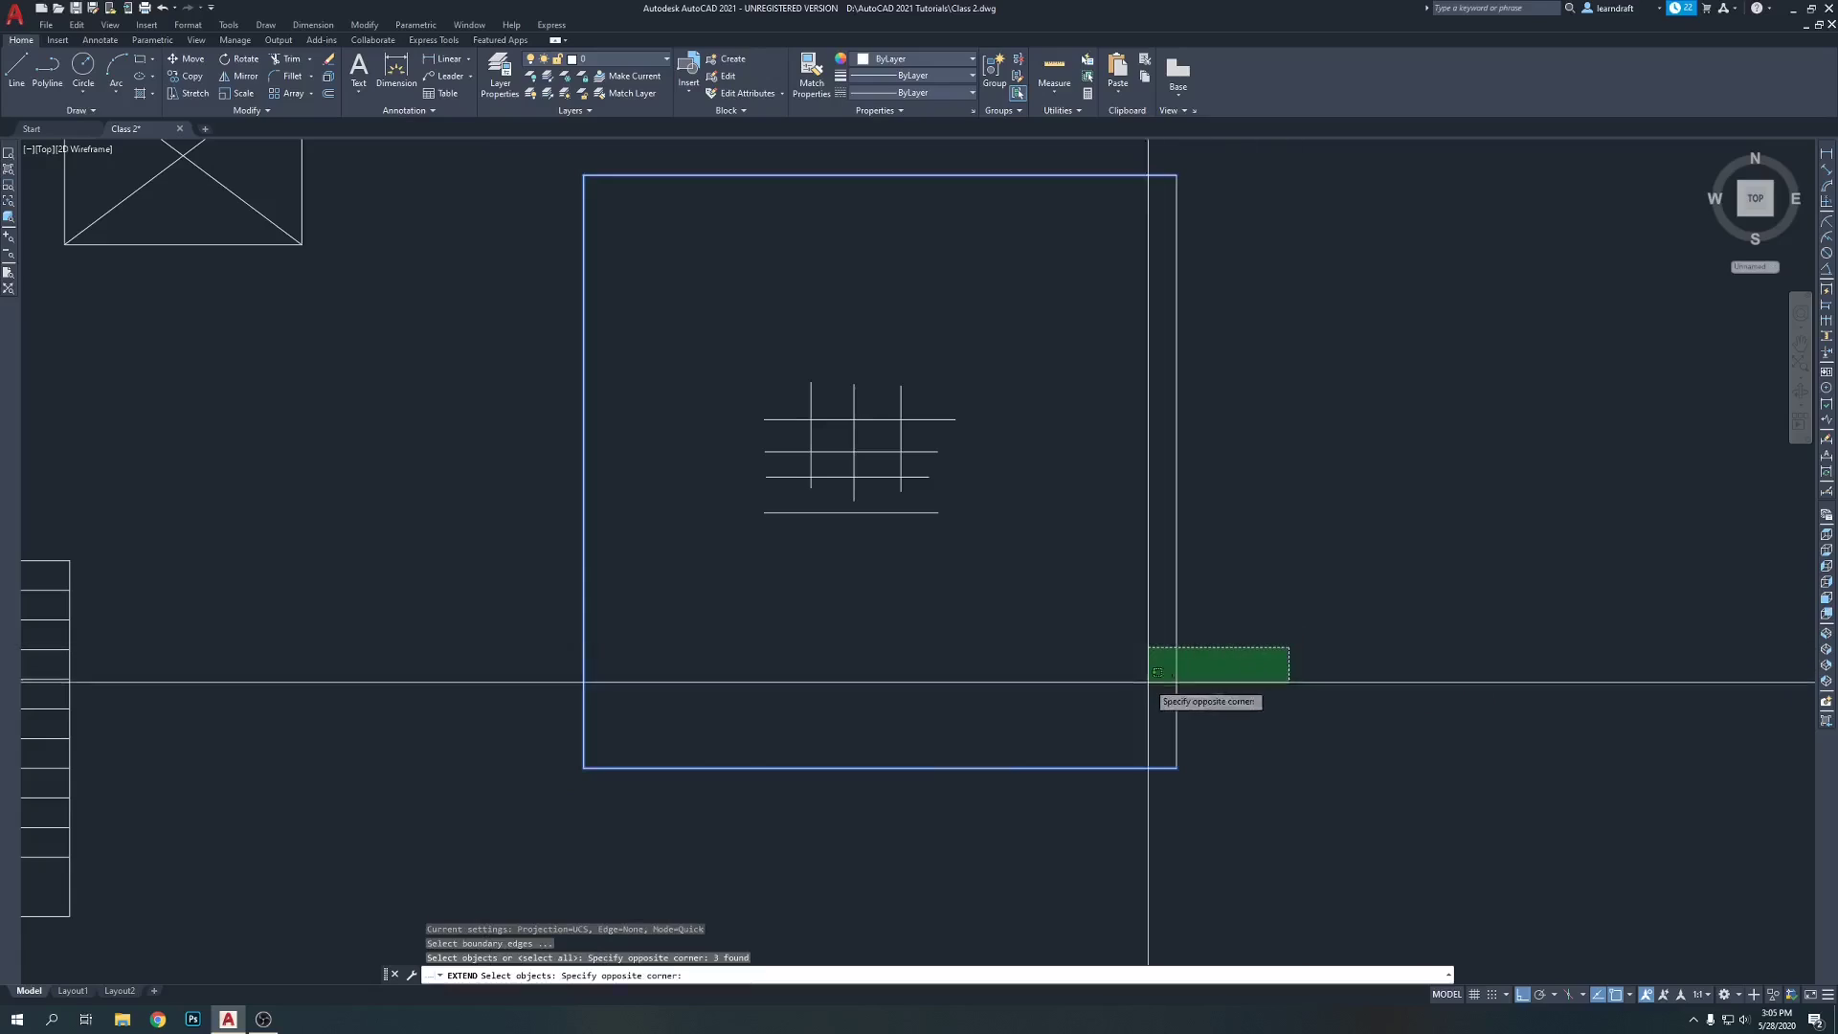
pyautogui.click(1149, 681)
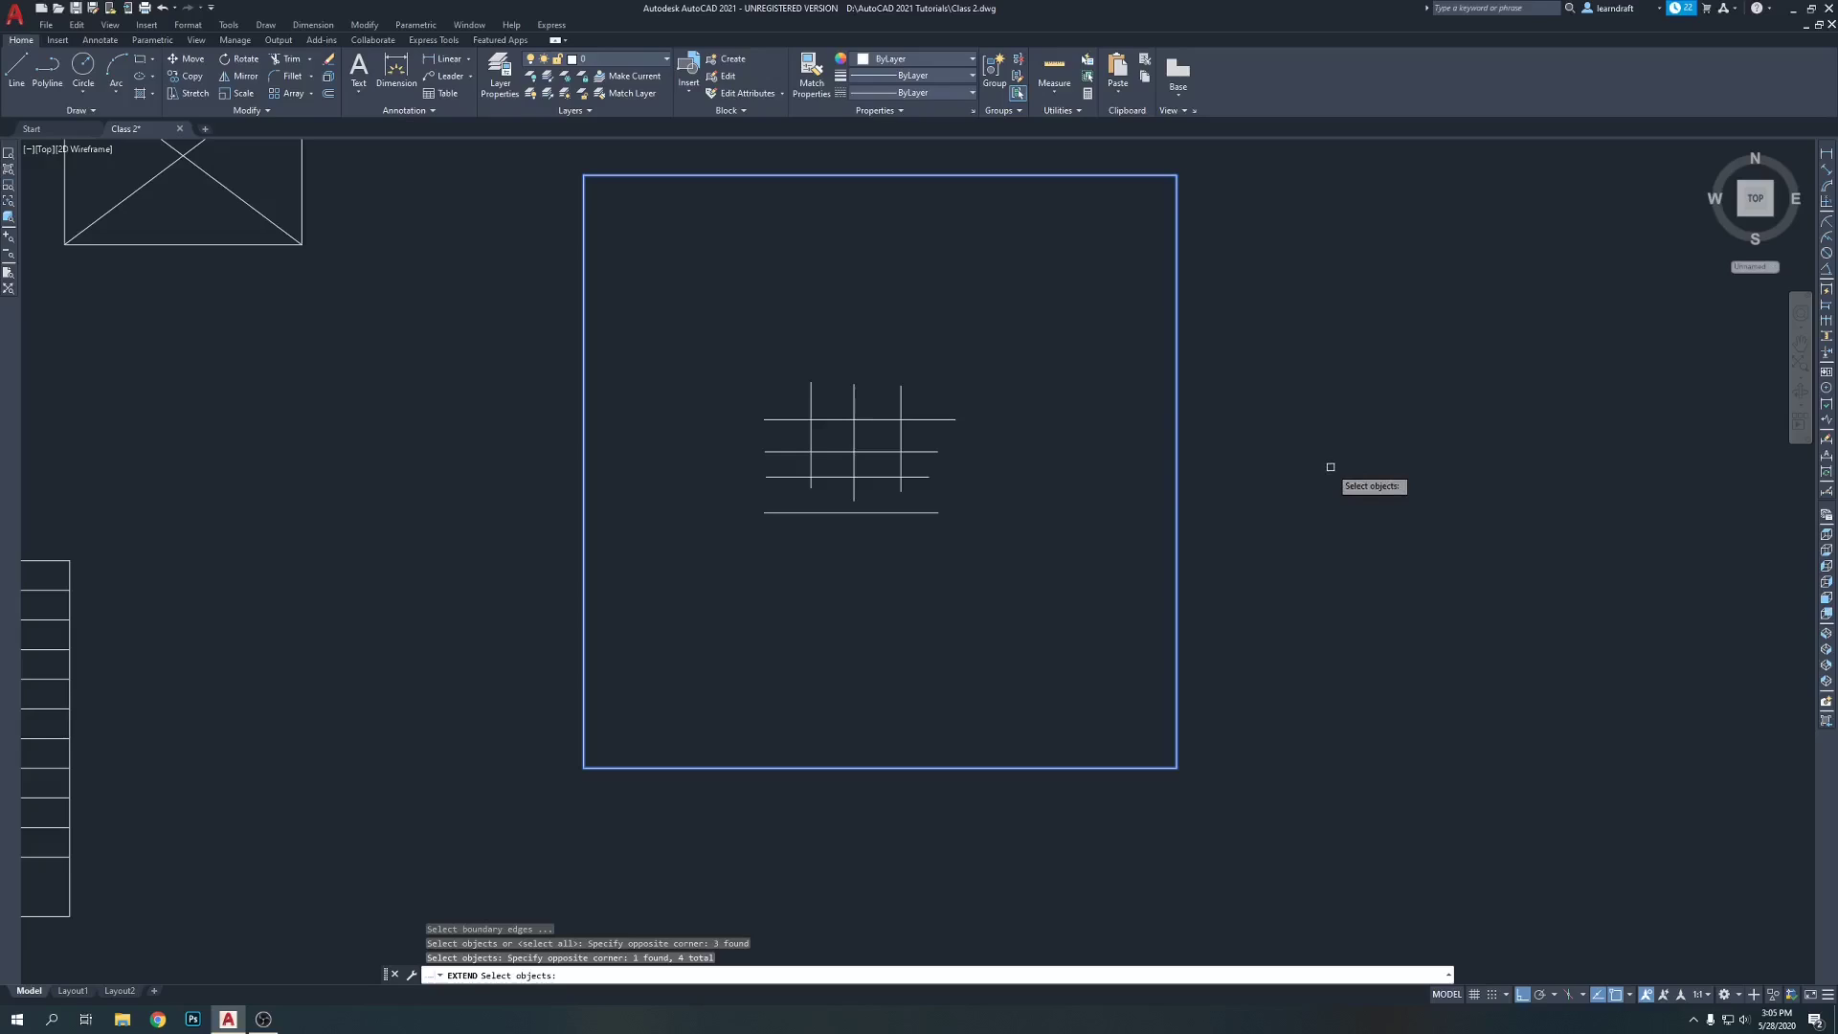
pyautogui.press('Return')
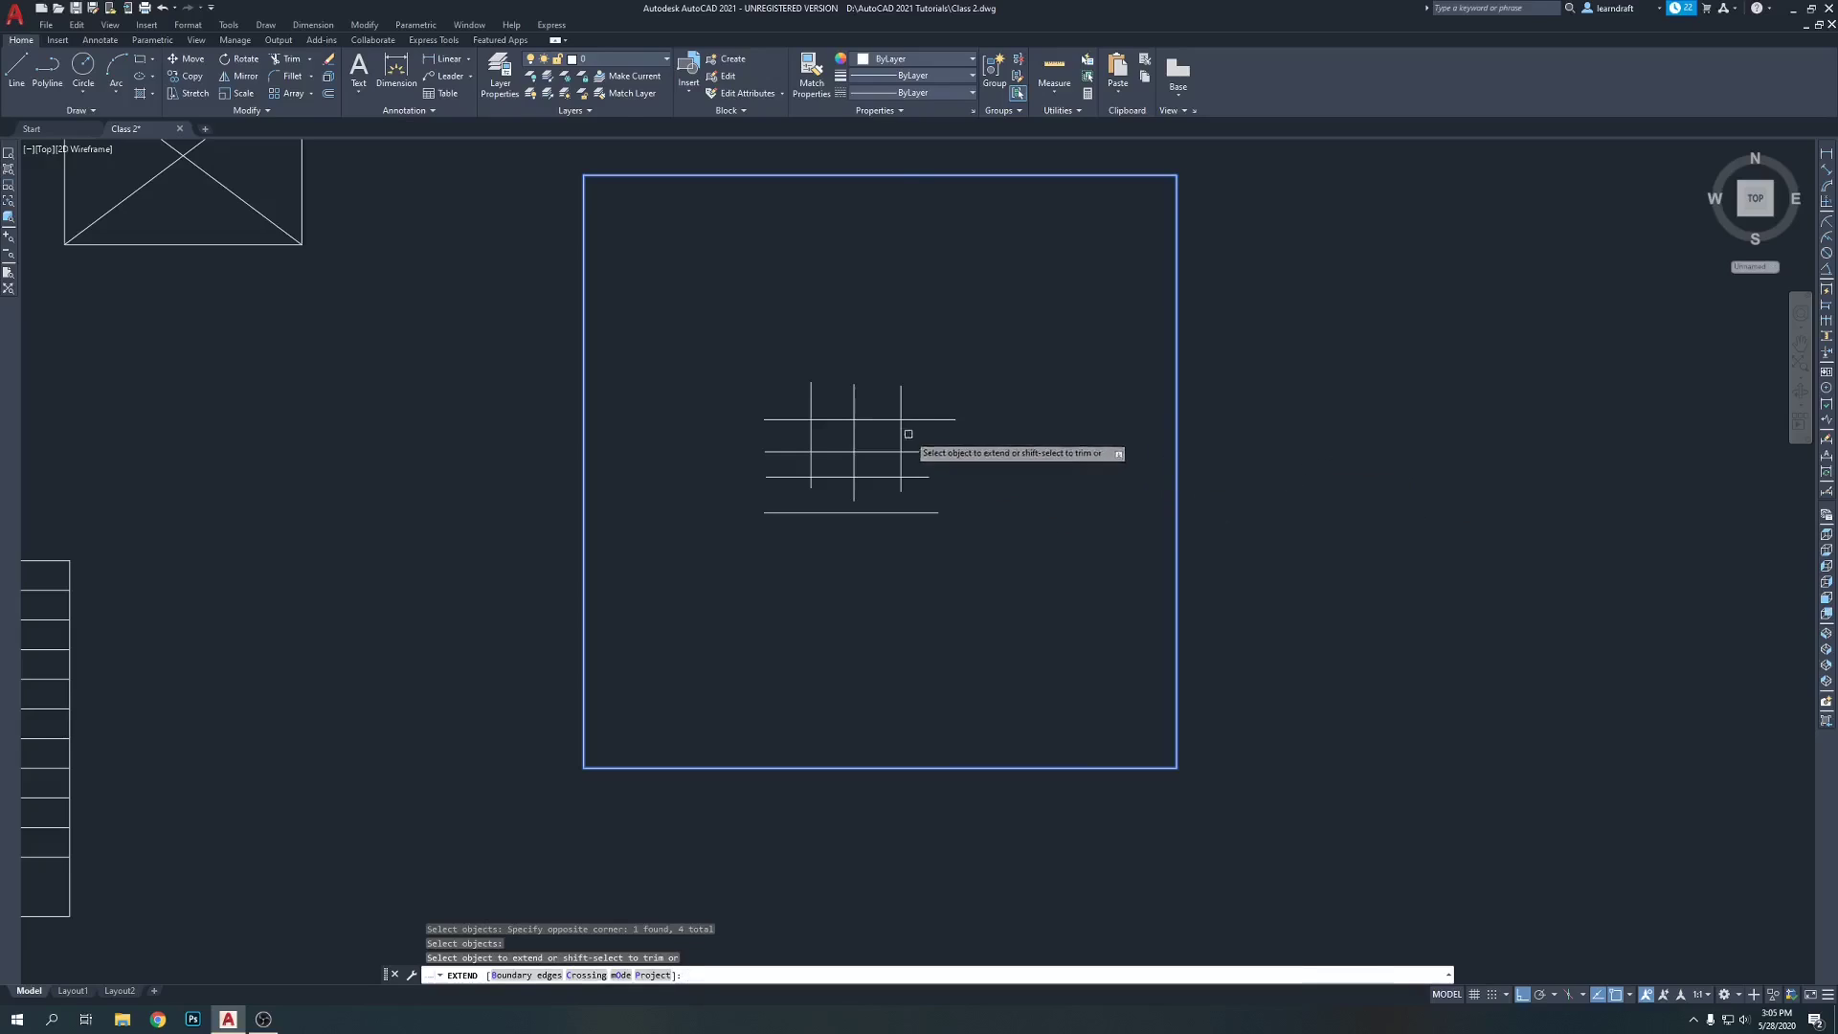
# - Extend the three vertical lines at both ends to the square's upper and lower edges, using fences across their ends
pyautogui.click(928, 365)
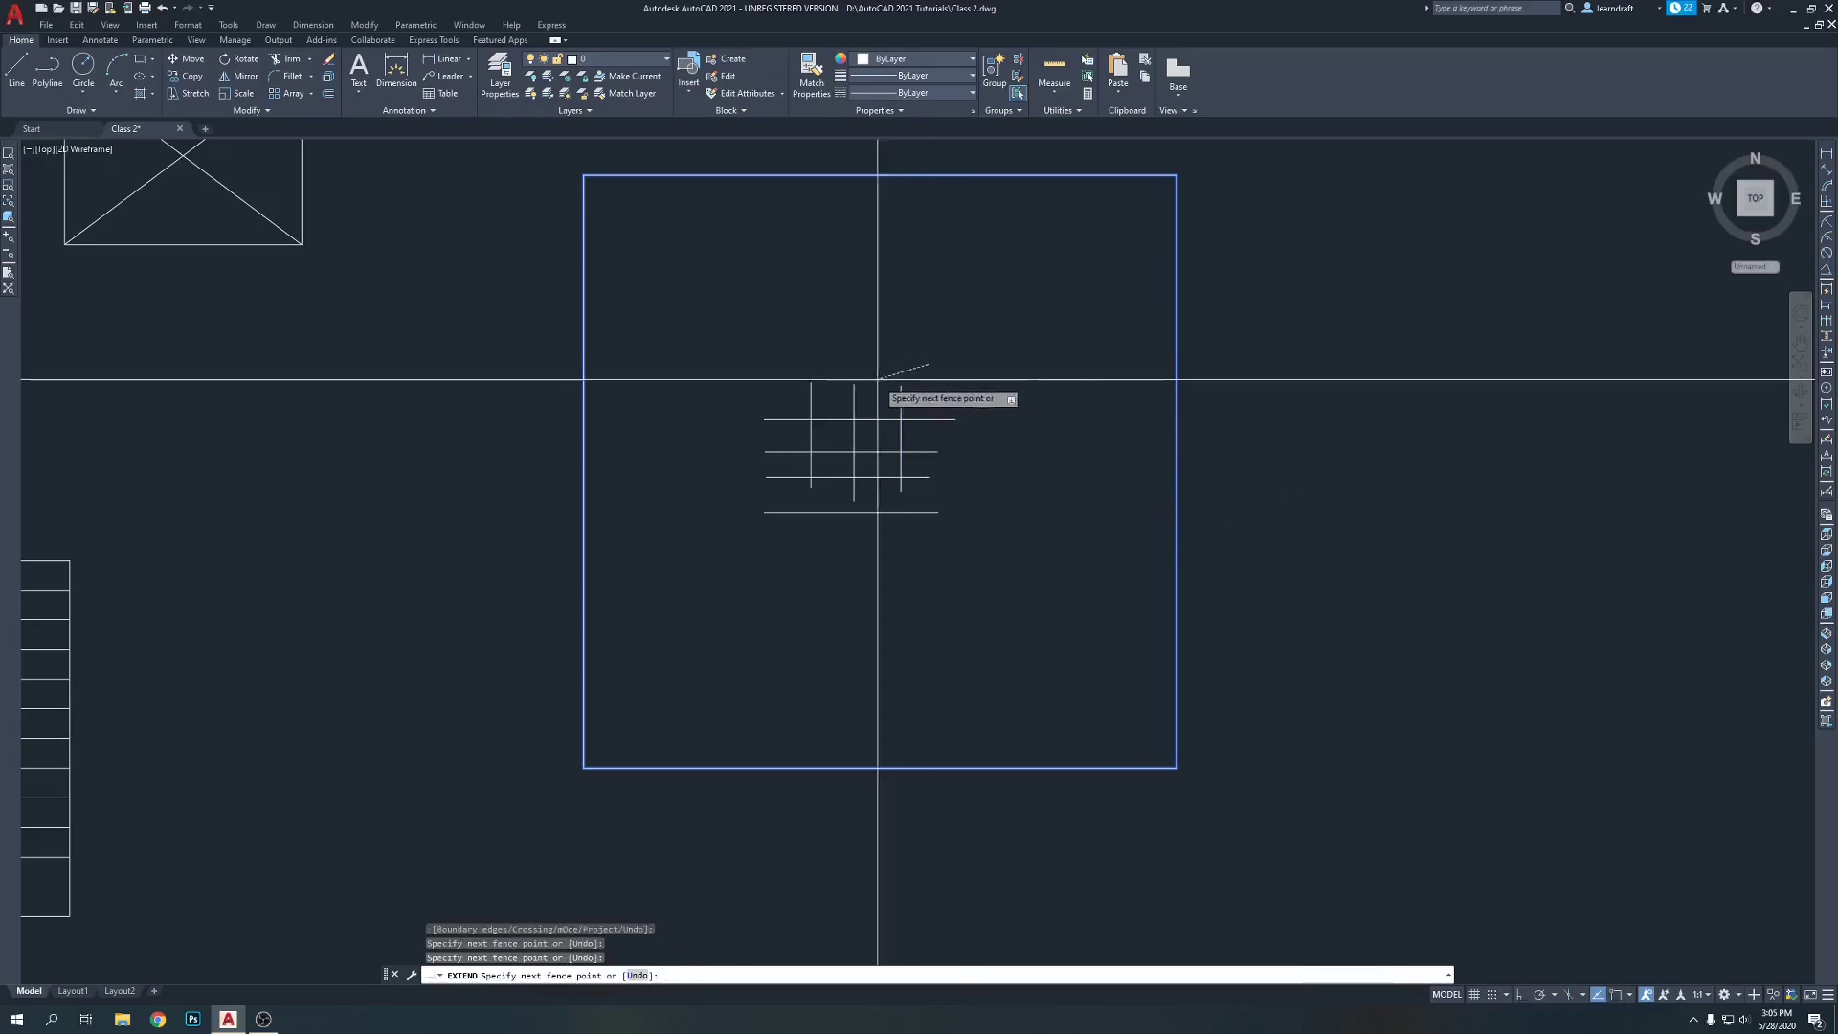
pyautogui.click(814, 398)
pyautogui.press('Return')
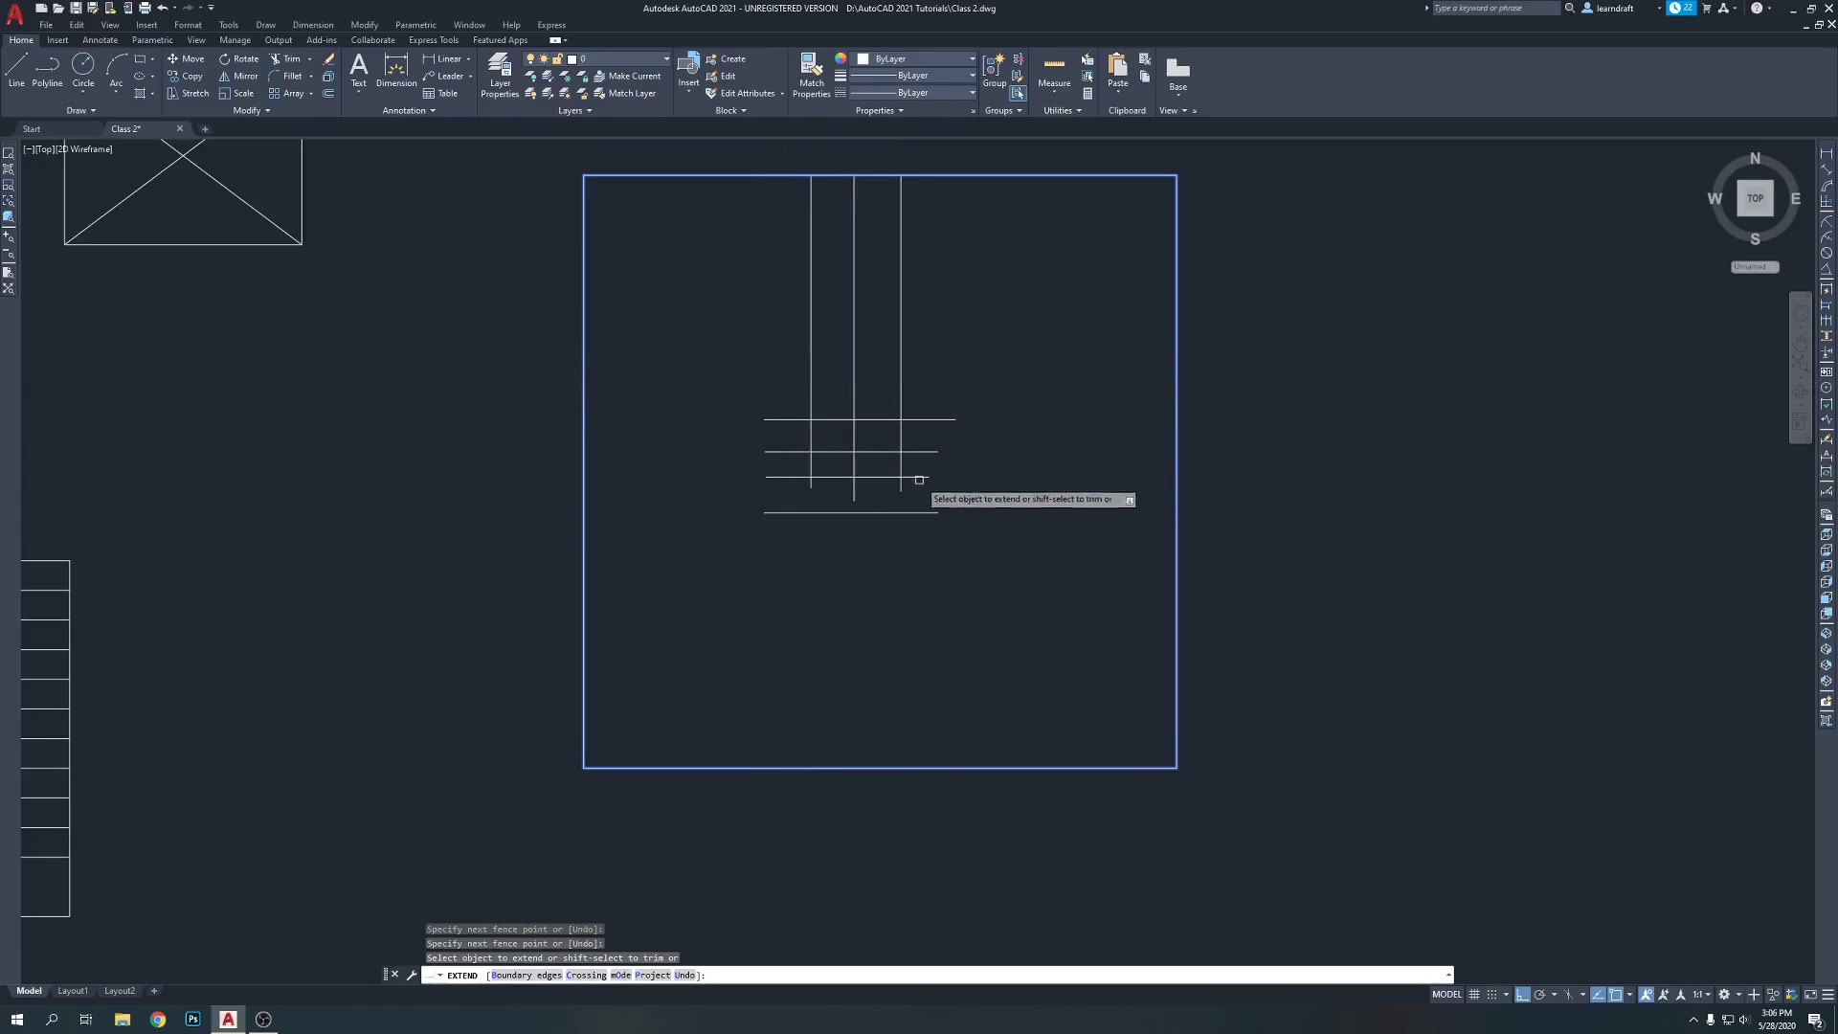
pyautogui.click(919, 480)
pyautogui.click(779, 496)
pyautogui.click(913, 493)
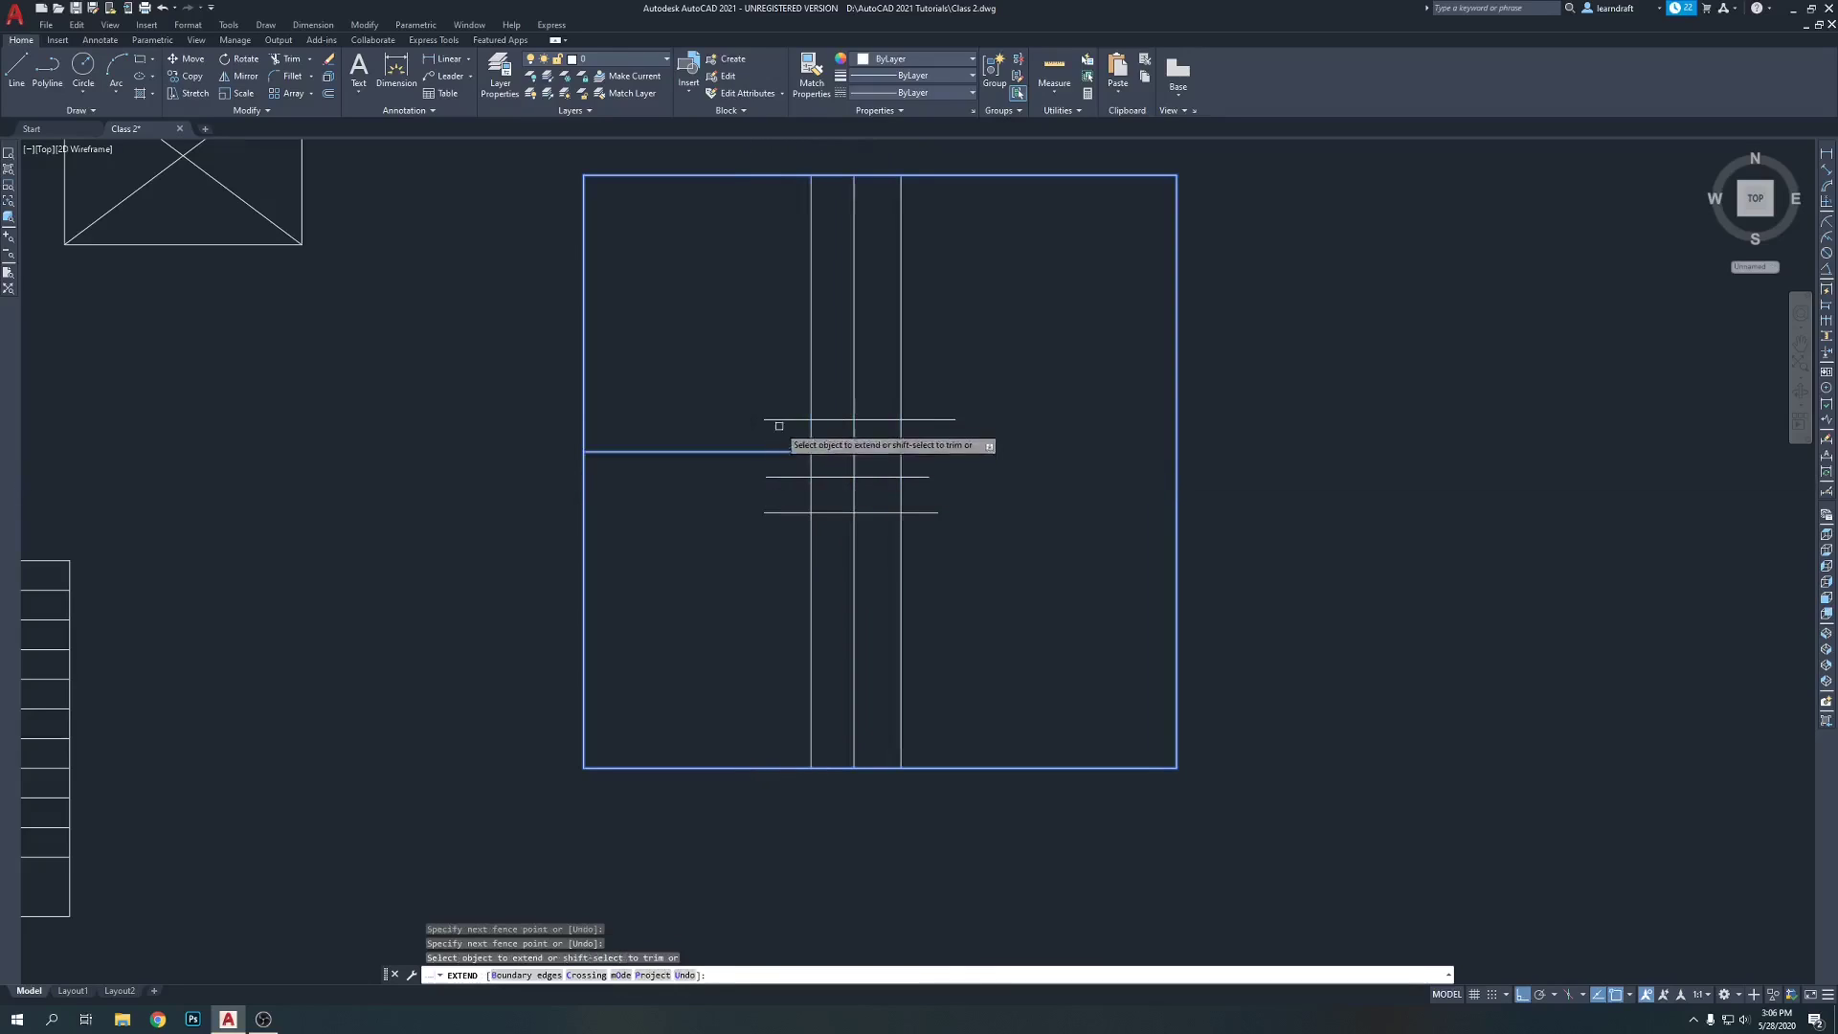
# - Extend the four horizontal lines at both ends to the square's left and right sides and finish the Extend command
pyautogui.press('Return')
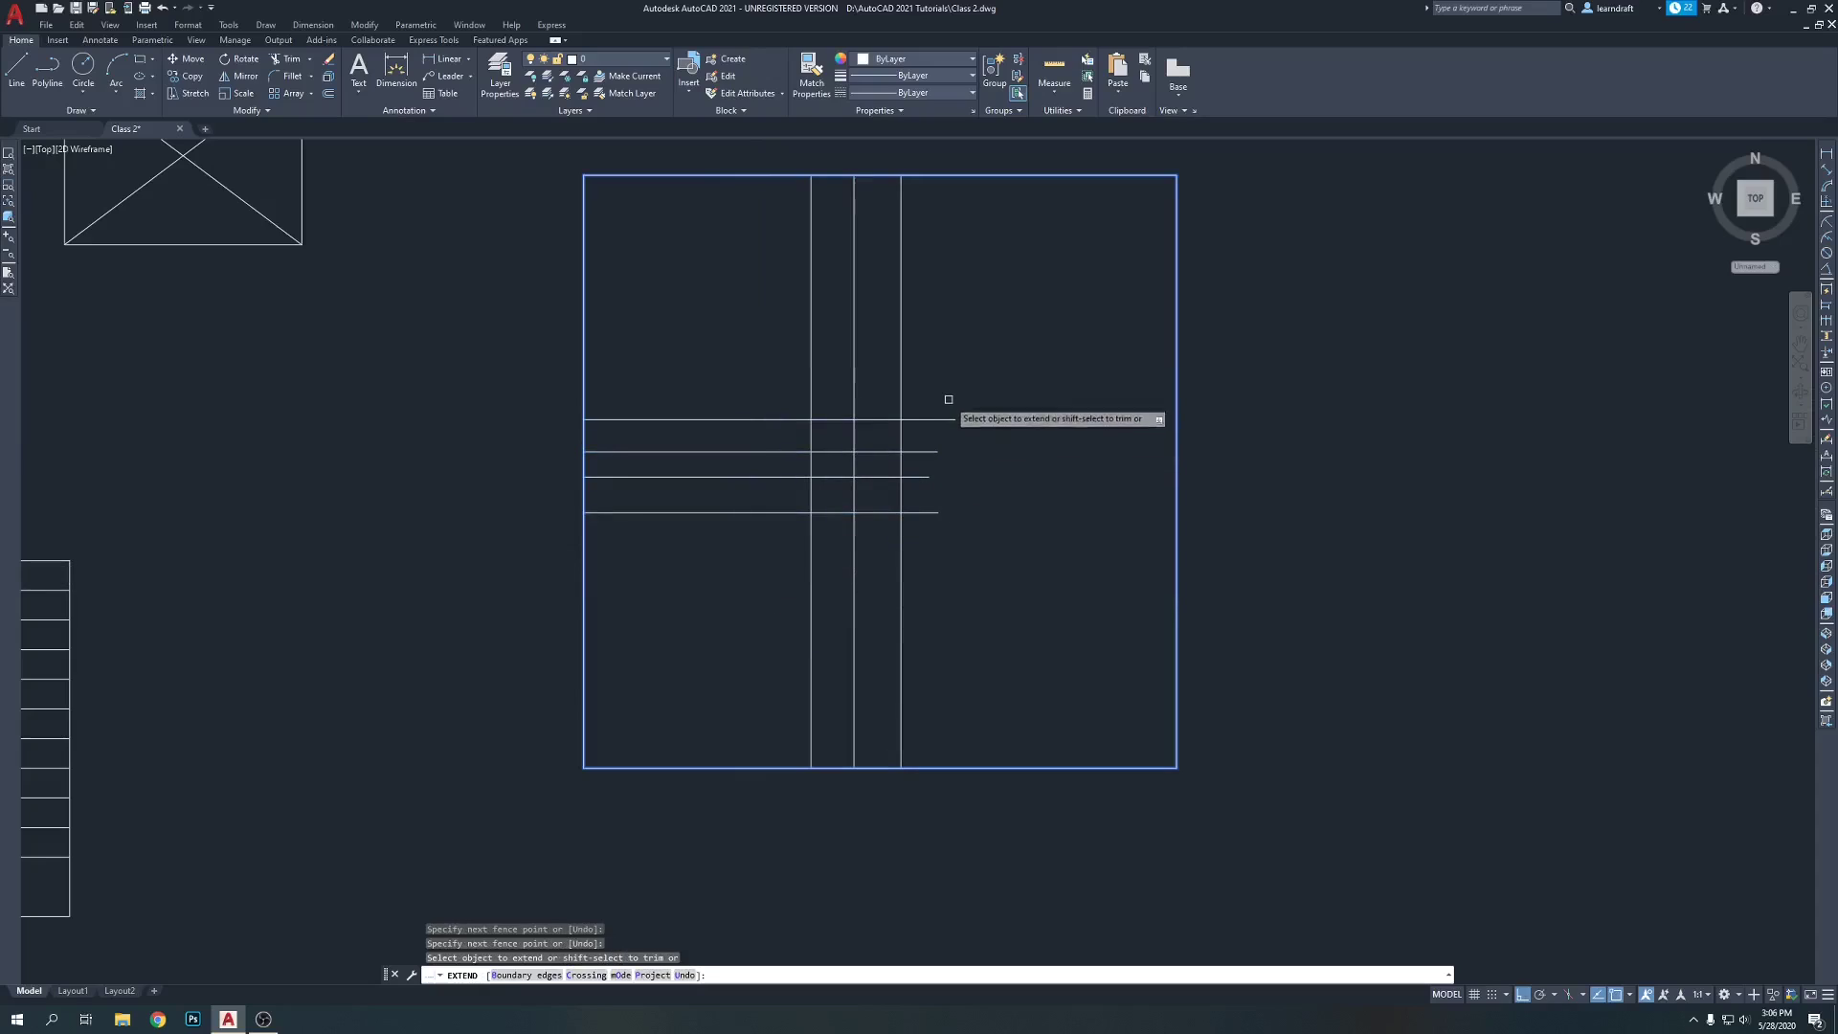
pyautogui.press('Return')
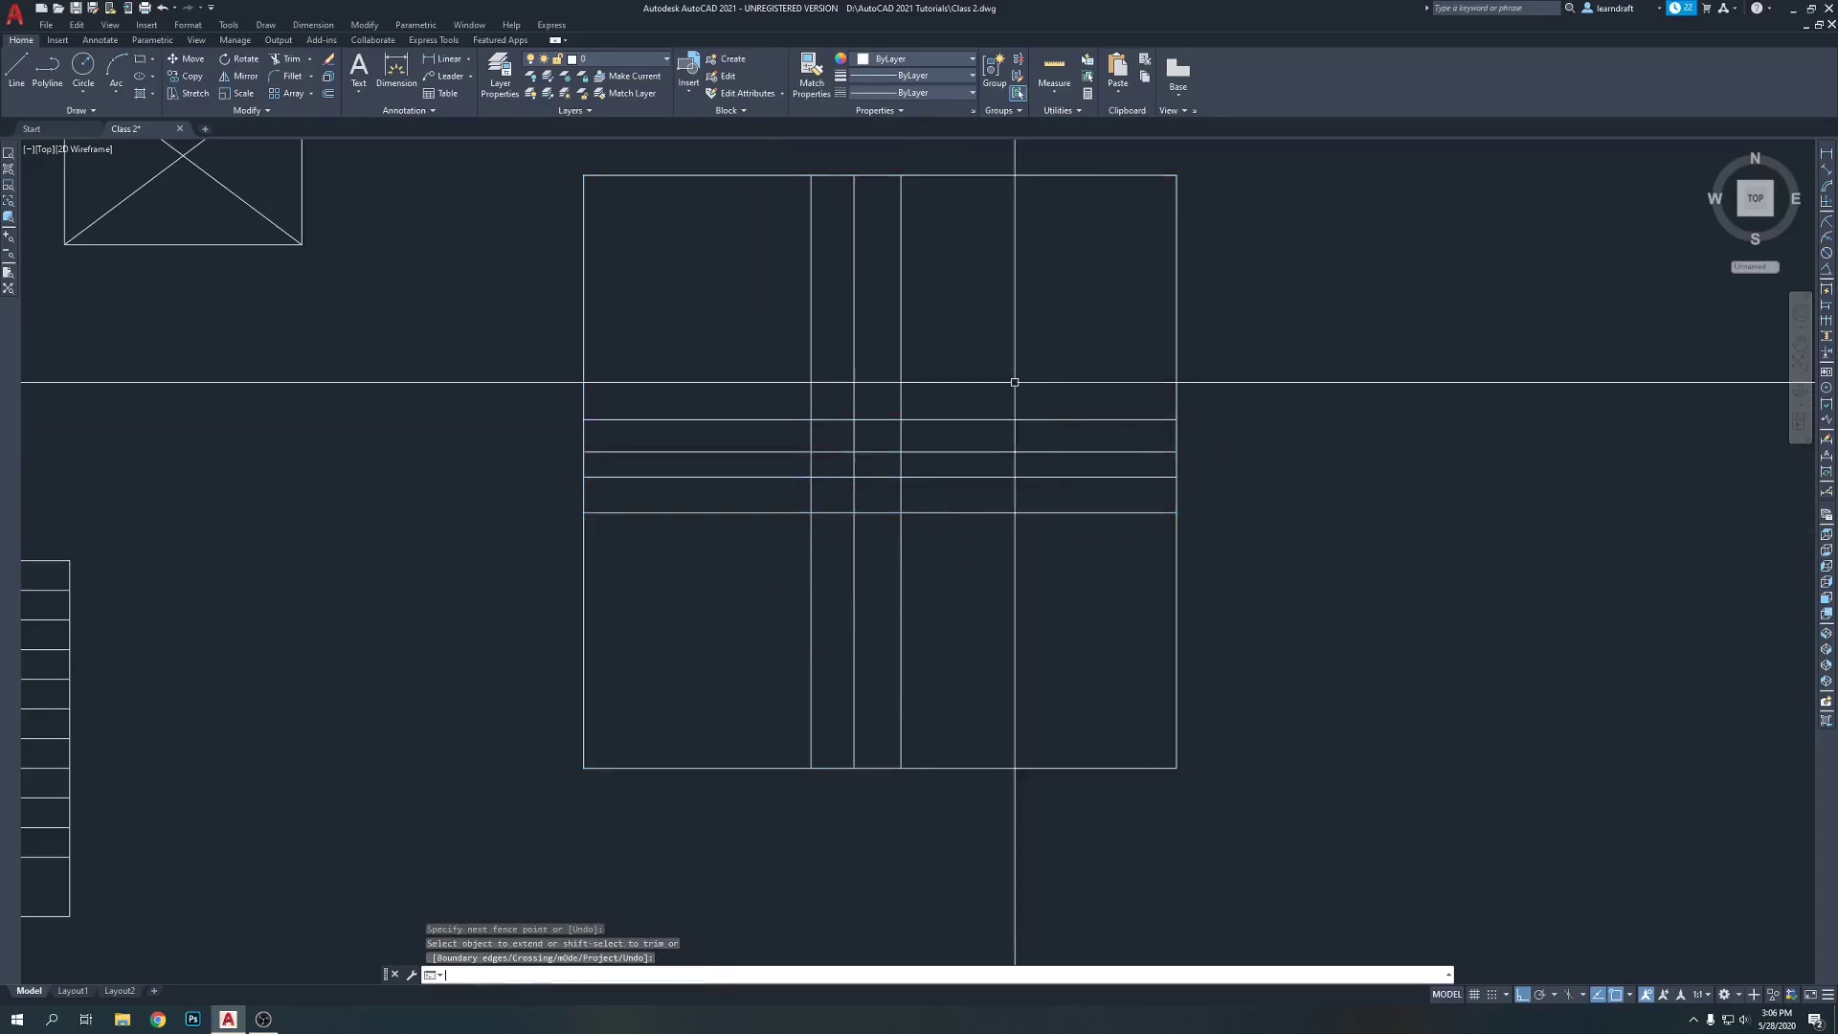
# - Look over all the practice shapes in the drawing, from the first triangles and rectangles to the subdivided square
pyautogui.moveTo(1012, 381); pyautogui.dragTo(1238, 415, button='middle')
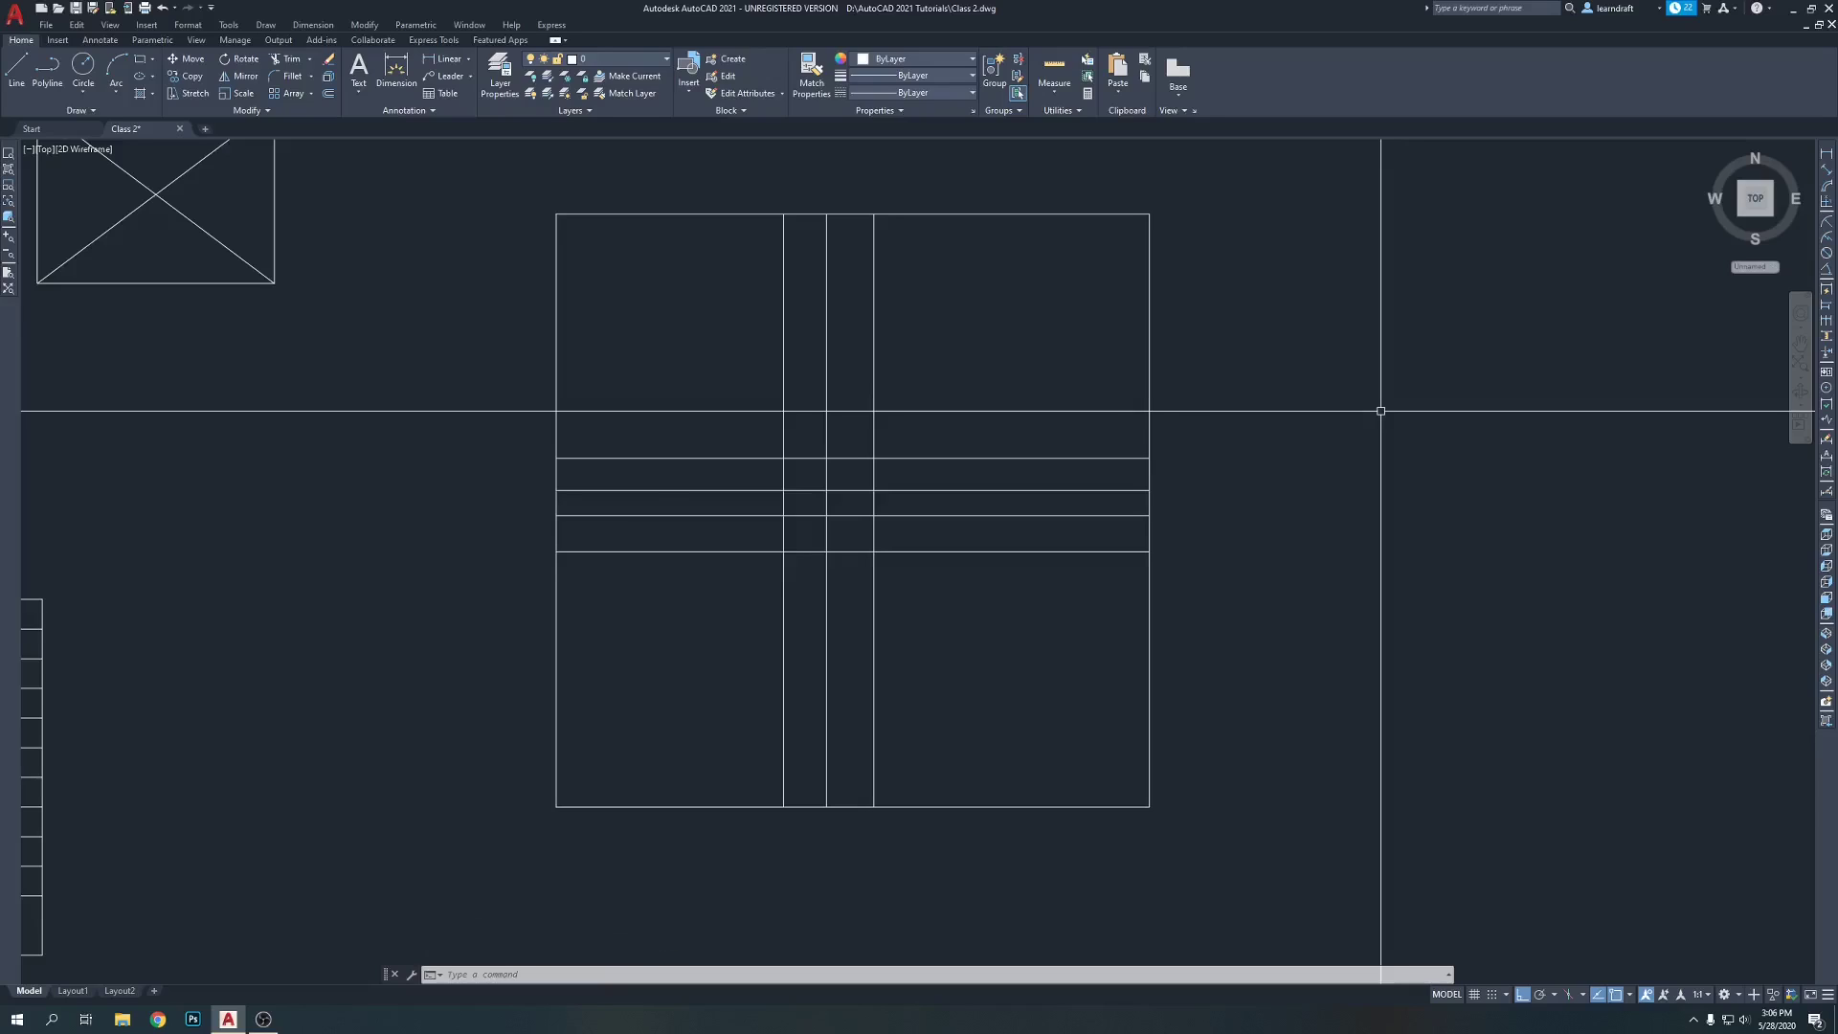
pyautogui.scroll(-5, 1380, 411)
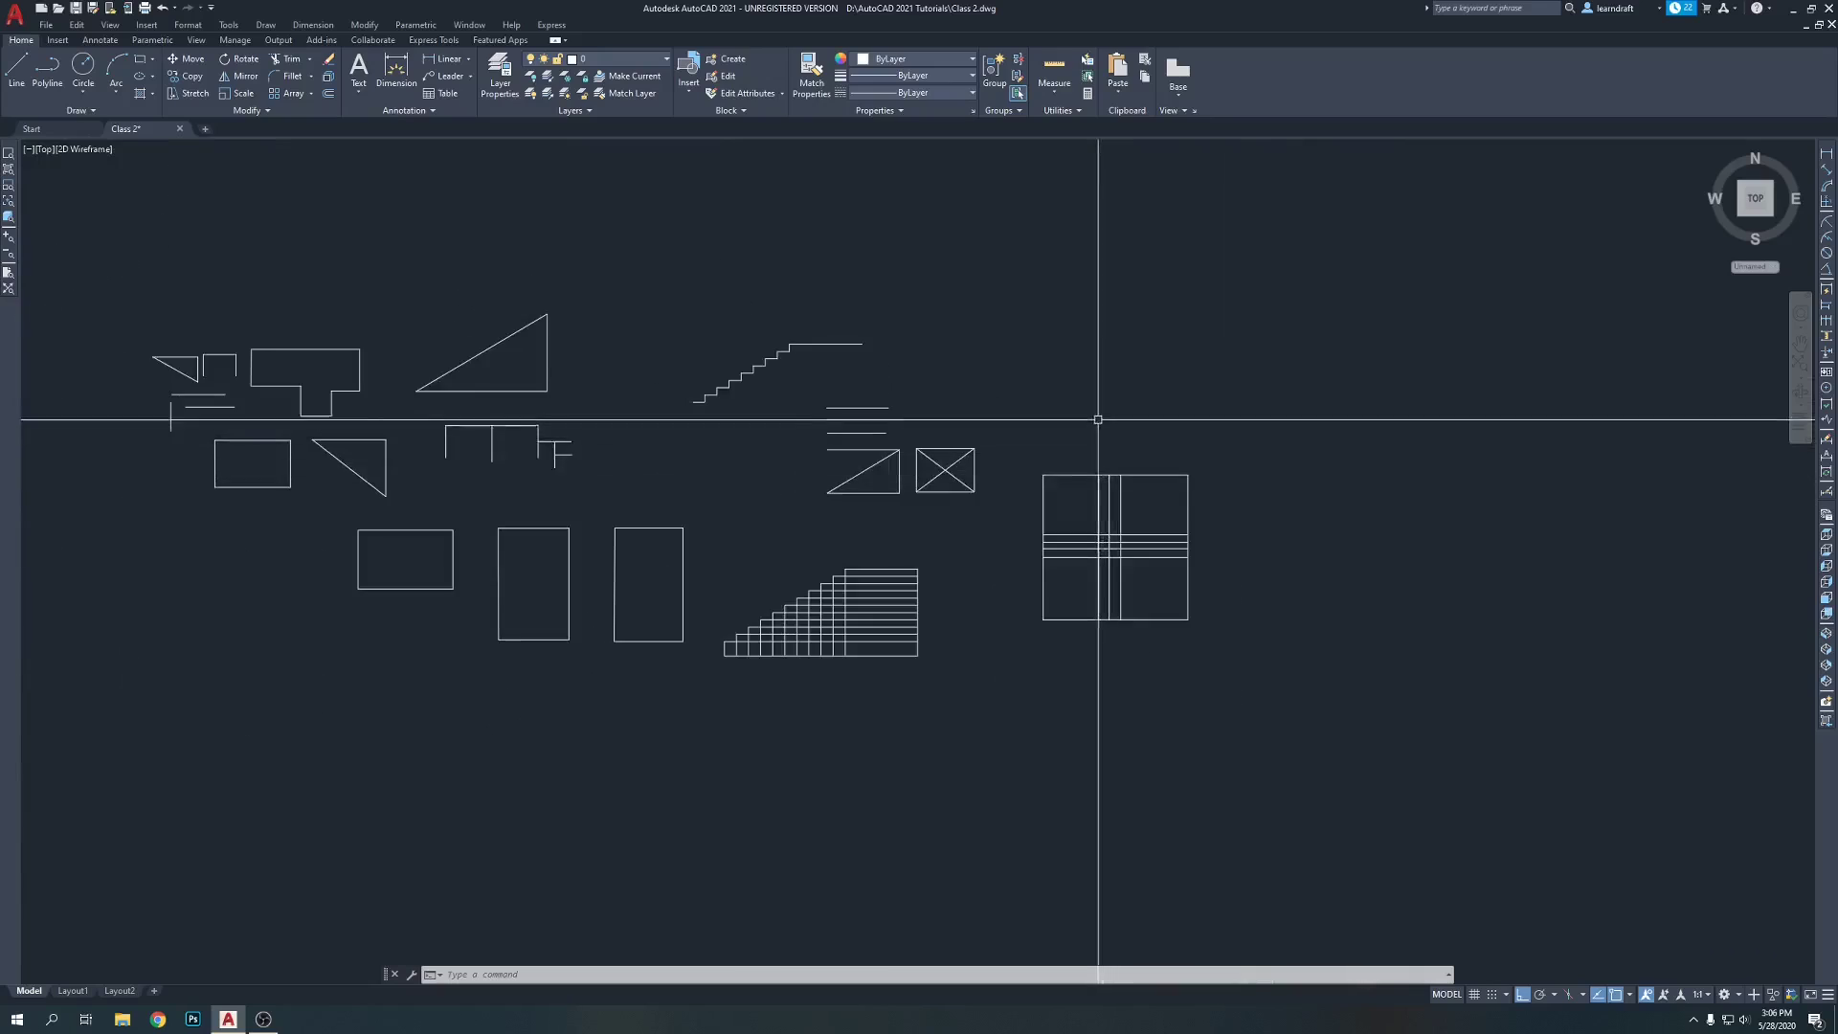
pyautogui.moveTo(1098, 414); pyautogui.dragTo(1309, 438, button='middle')
pyautogui.scroll(-3, 1366, 410)
pyautogui.scroll(2, 1284, 320)
pyautogui.moveTo(1283, 320)
pyautogui.mouseDown(button='middle')
pyautogui.moveTo(1283, 279)
pyautogui.moveTo(1308, 259)
pyautogui.mouseUp(button='middle')
pyautogui.scroll(4, 1292, 287)
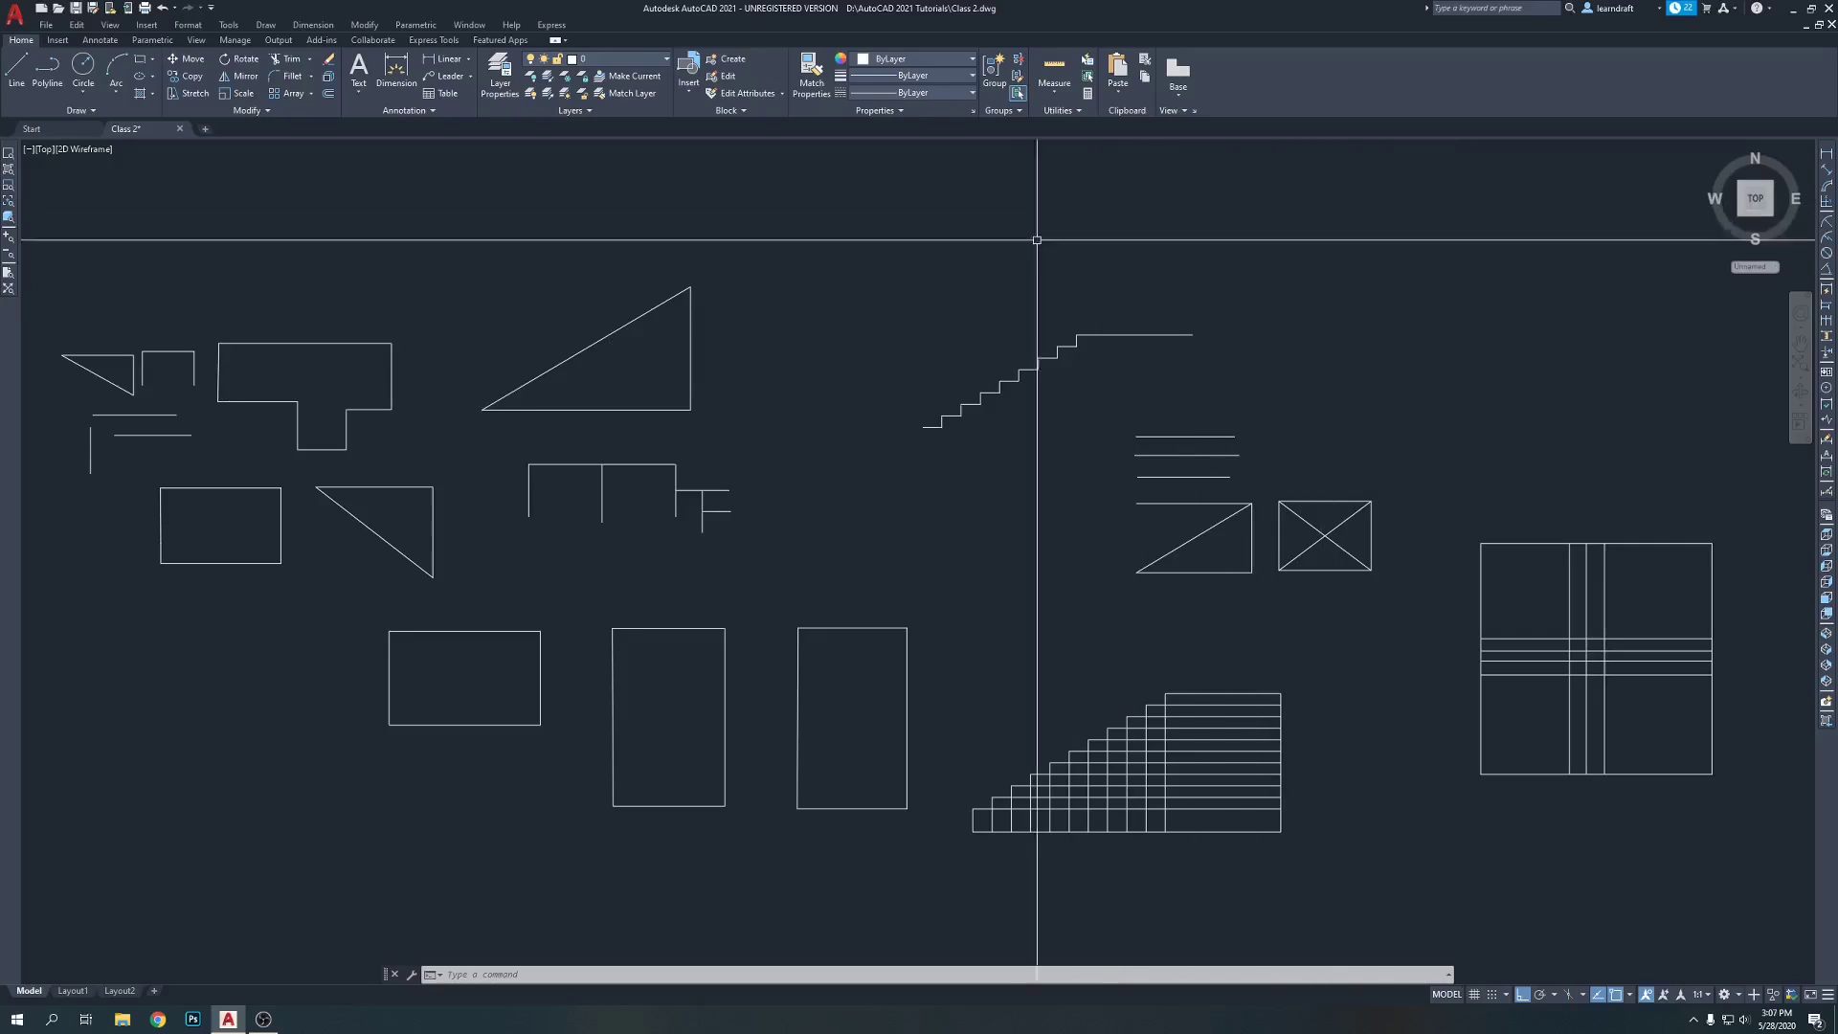
pyautogui.scroll(-4, 972, 328)
pyautogui.scroll(2, 992, 329)
pyautogui.moveTo(992, 330)
pyautogui.mouseDown(button='middle')
pyautogui.moveTo(1001, 250)
pyautogui.moveTo(1003, 269)
pyautogui.mouseUp(button='middle')
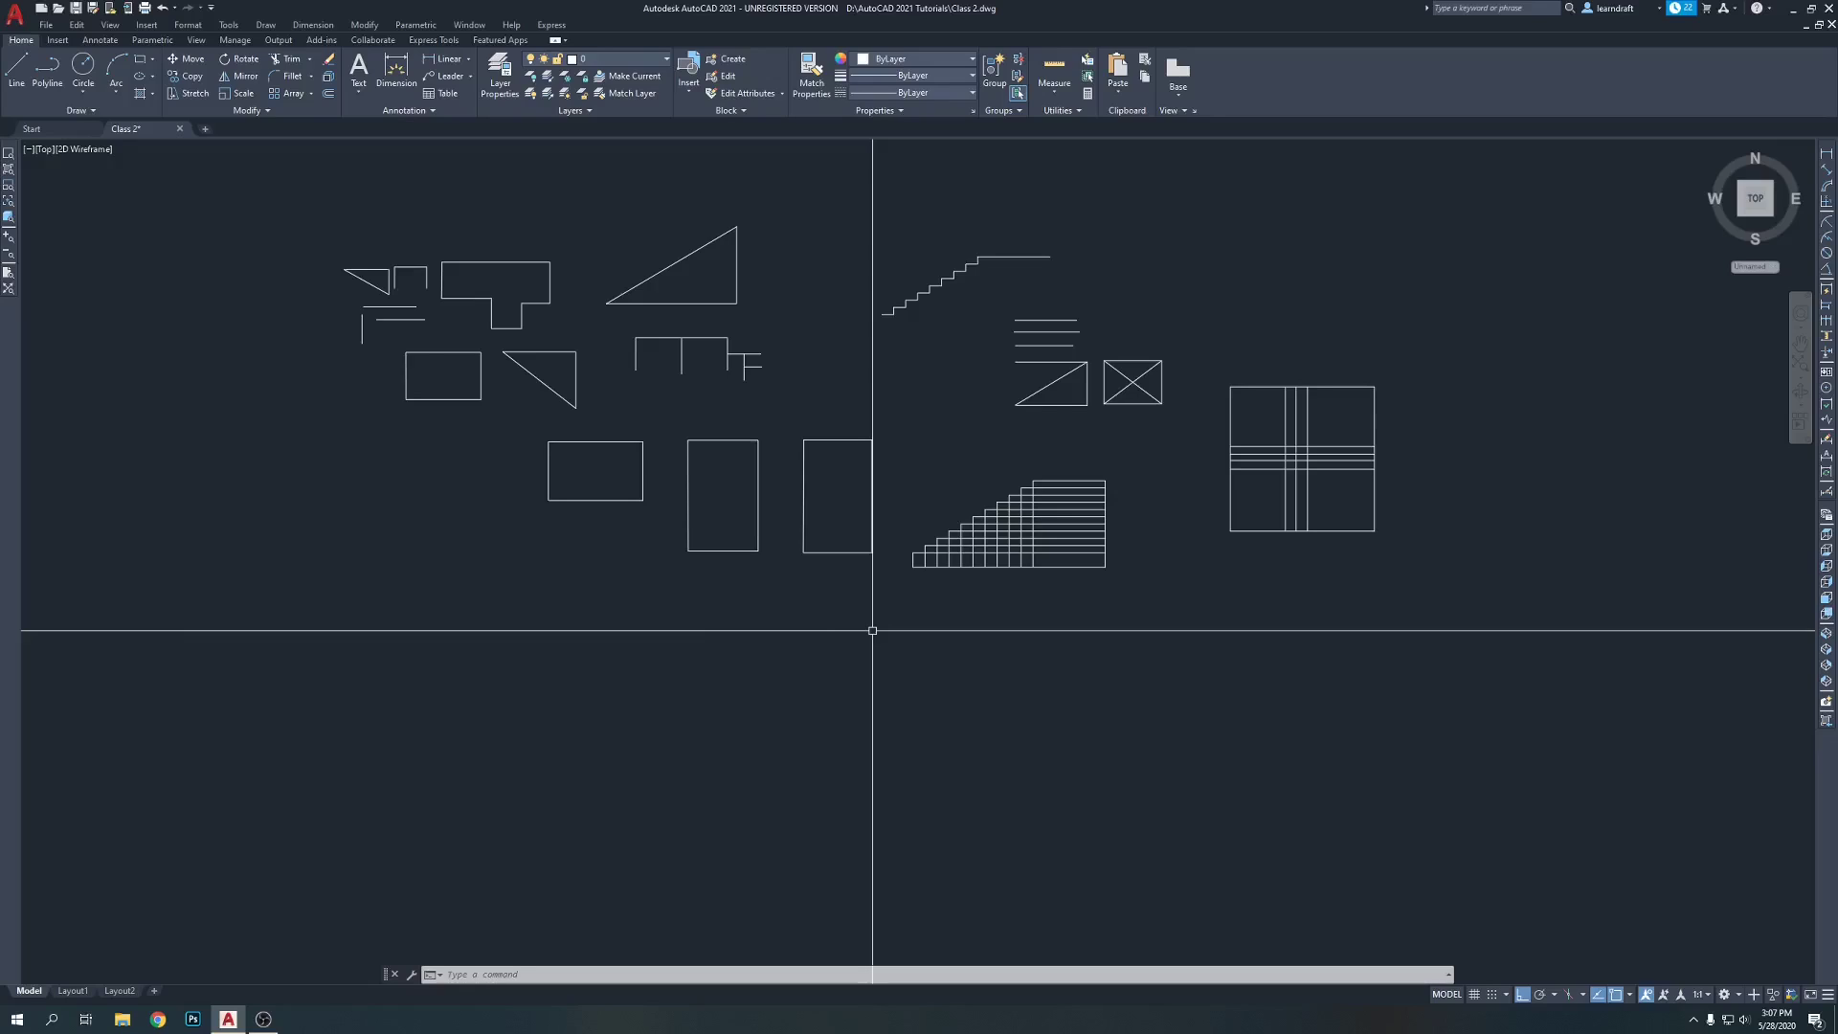
pyautogui.moveTo(872, 630); pyautogui.dragTo(898, 586, button='middle')
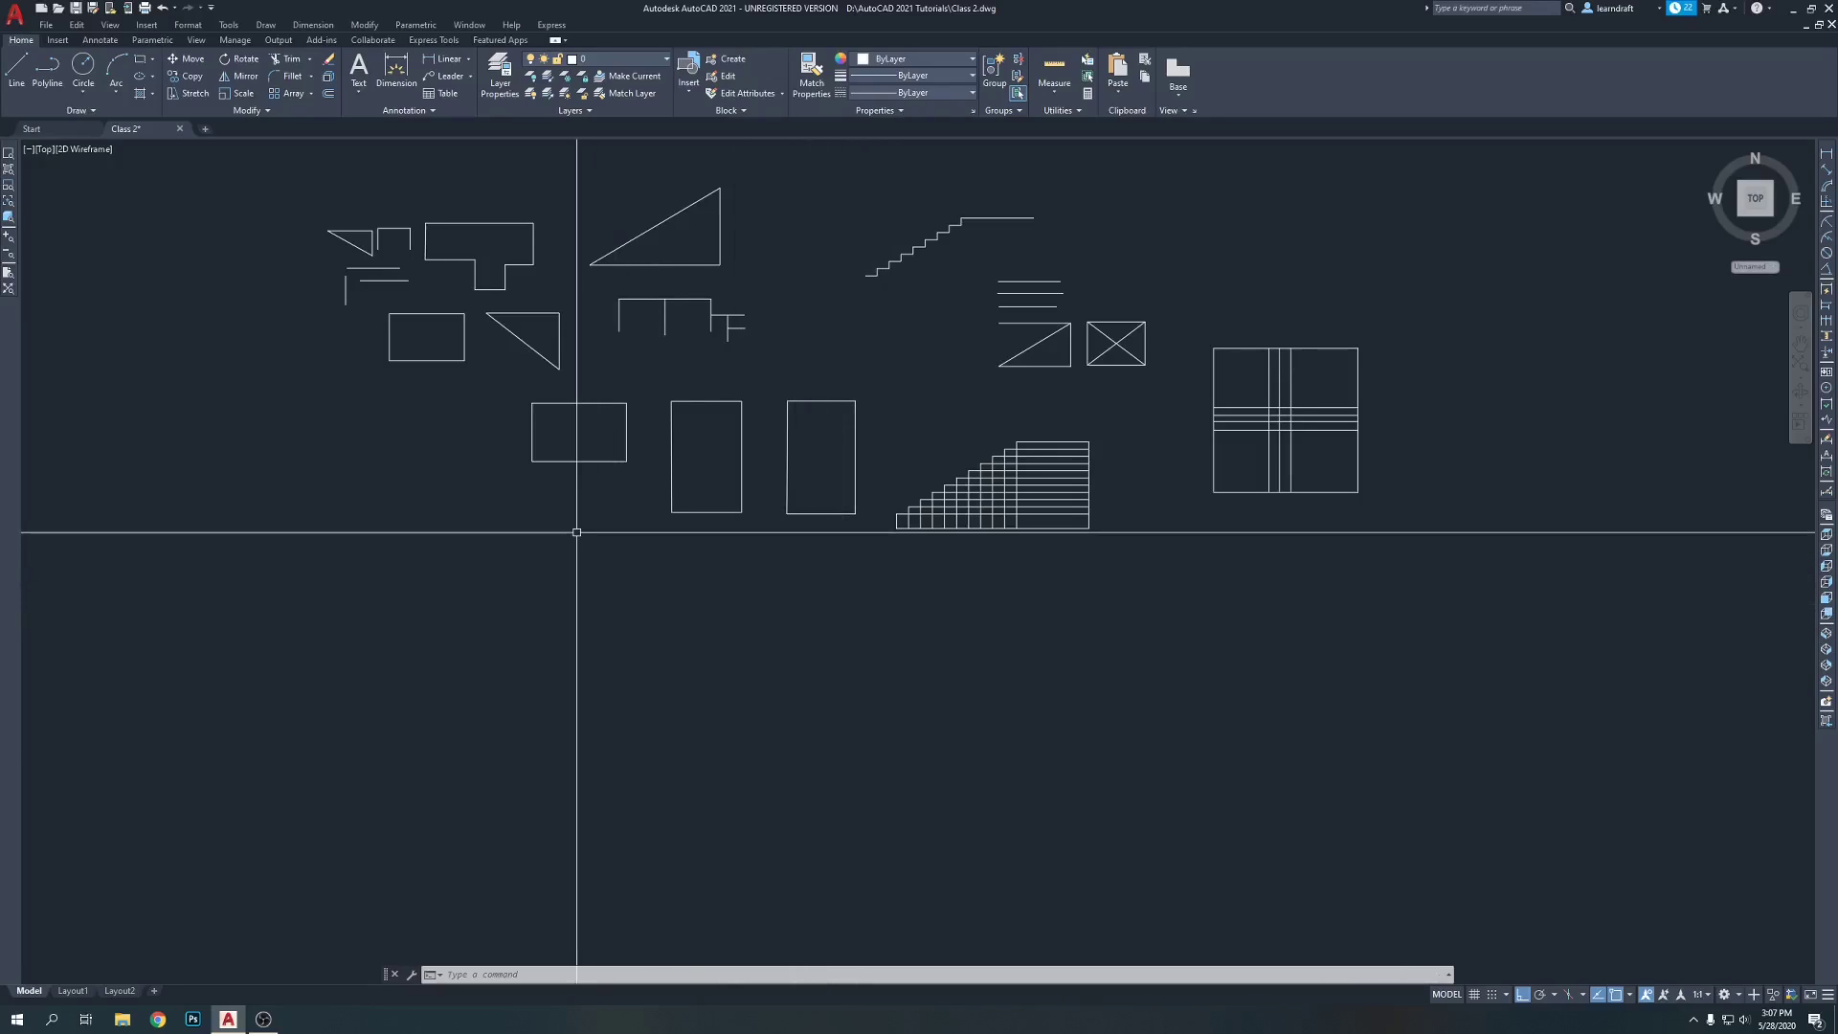
# - Add a horizontal linear dimension between the square's two upper corners, placed just above its upper edge
pyautogui.scroll(4, 985, 485)
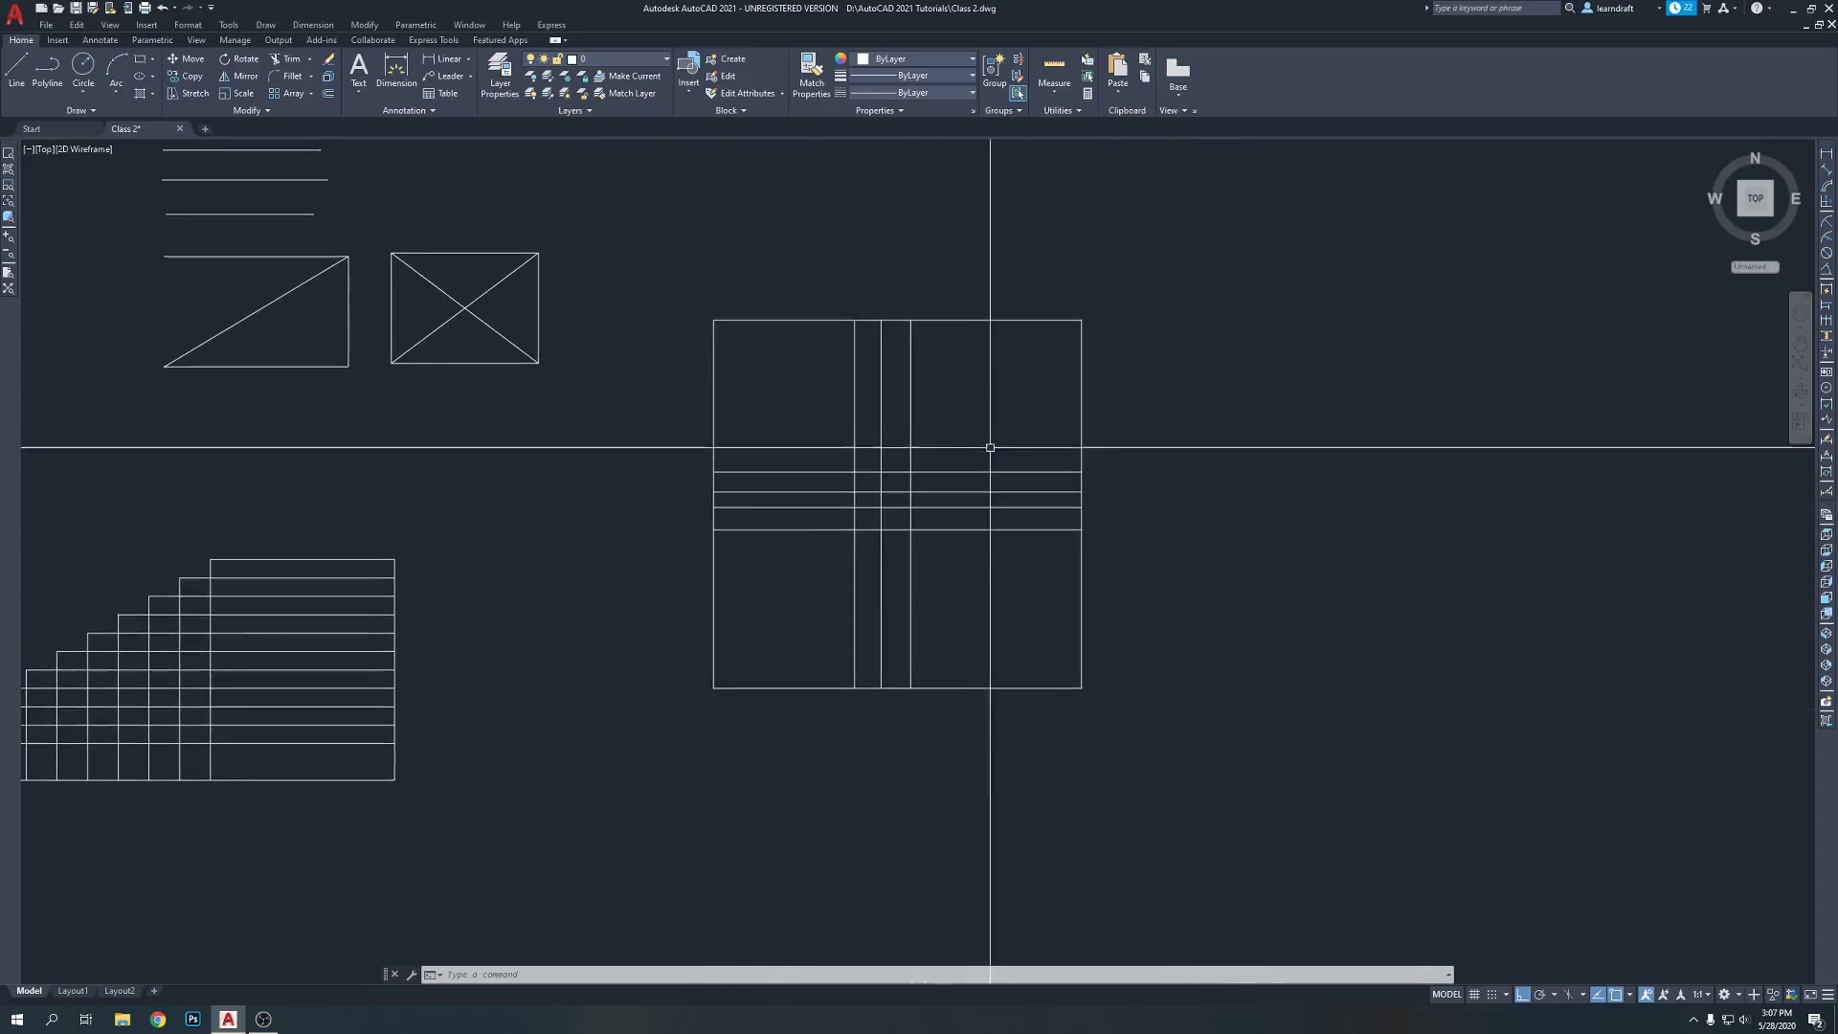
pyautogui.moveTo(913, 412)
pyautogui.mouseDown(button='middle')
pyautogui.moveTo(972, 436)
pyautogui.moveTo(977, 390)
pyautogui.moveTo(931, 395)
pyautogui.mouseUp(button='middle')
pyautogui.scroll(2, 1001, 418)
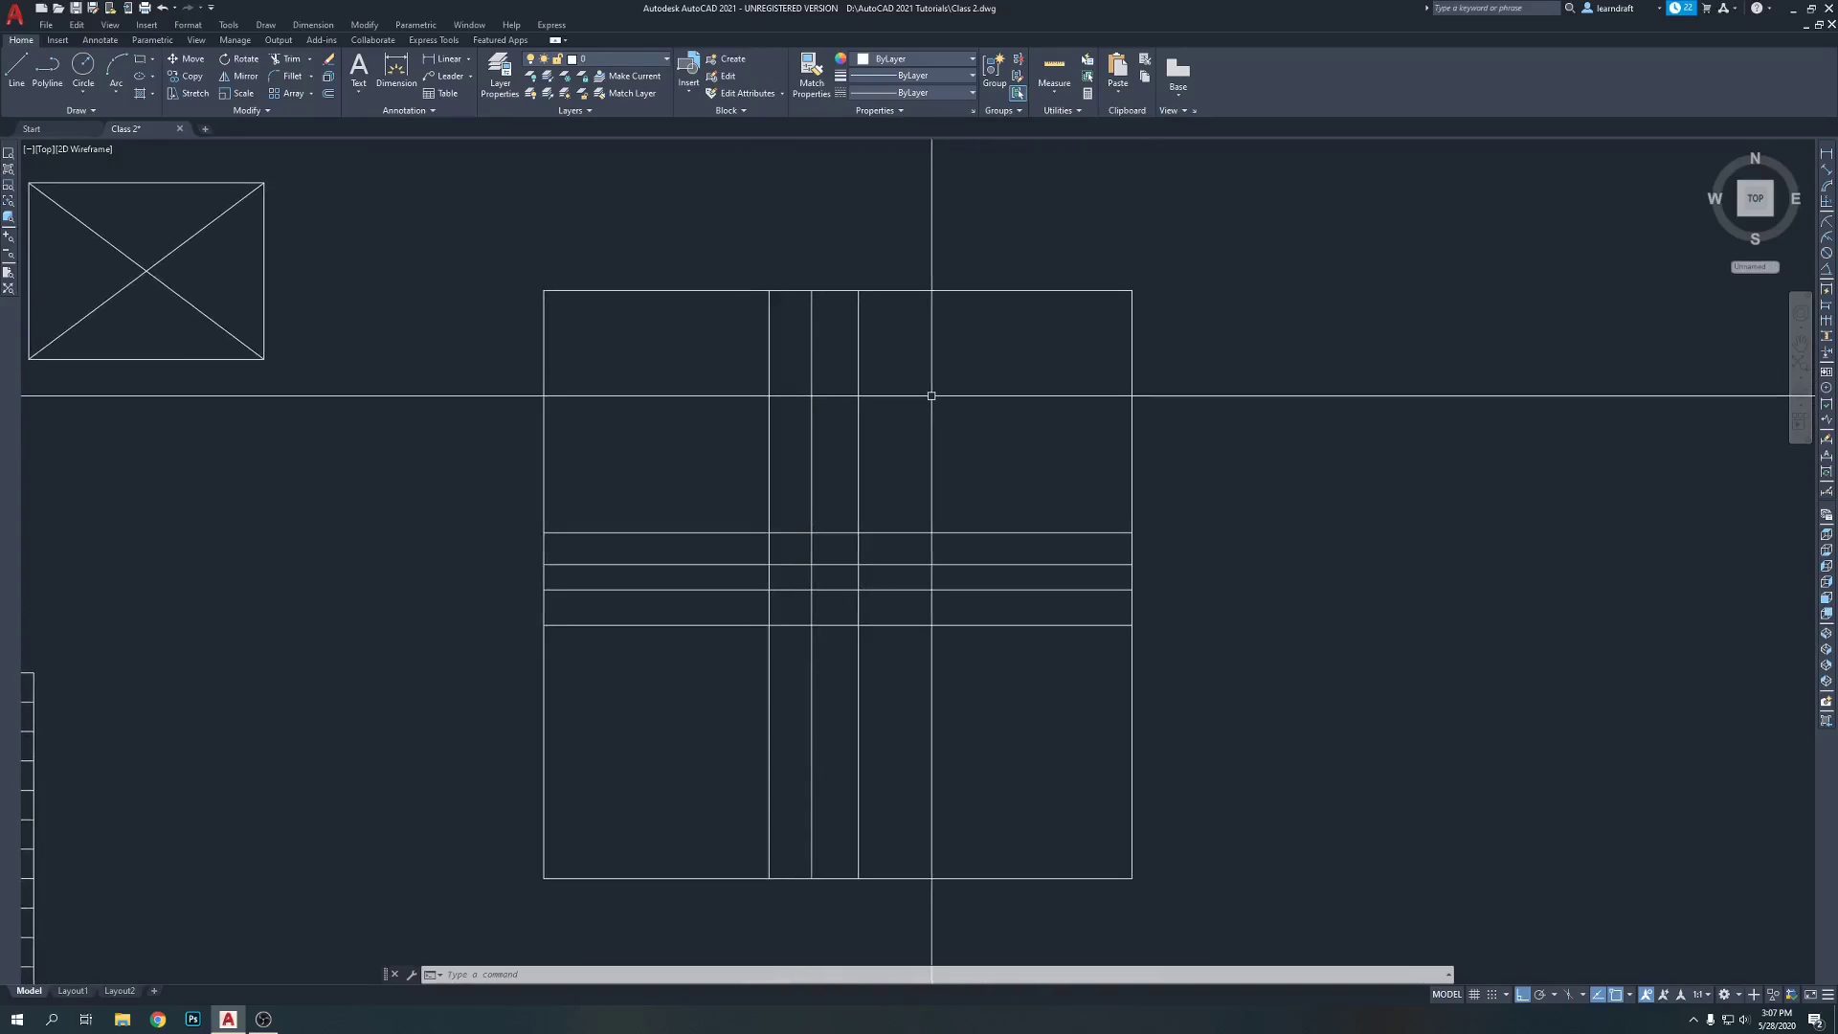
pyautogui.click(1825, 156)
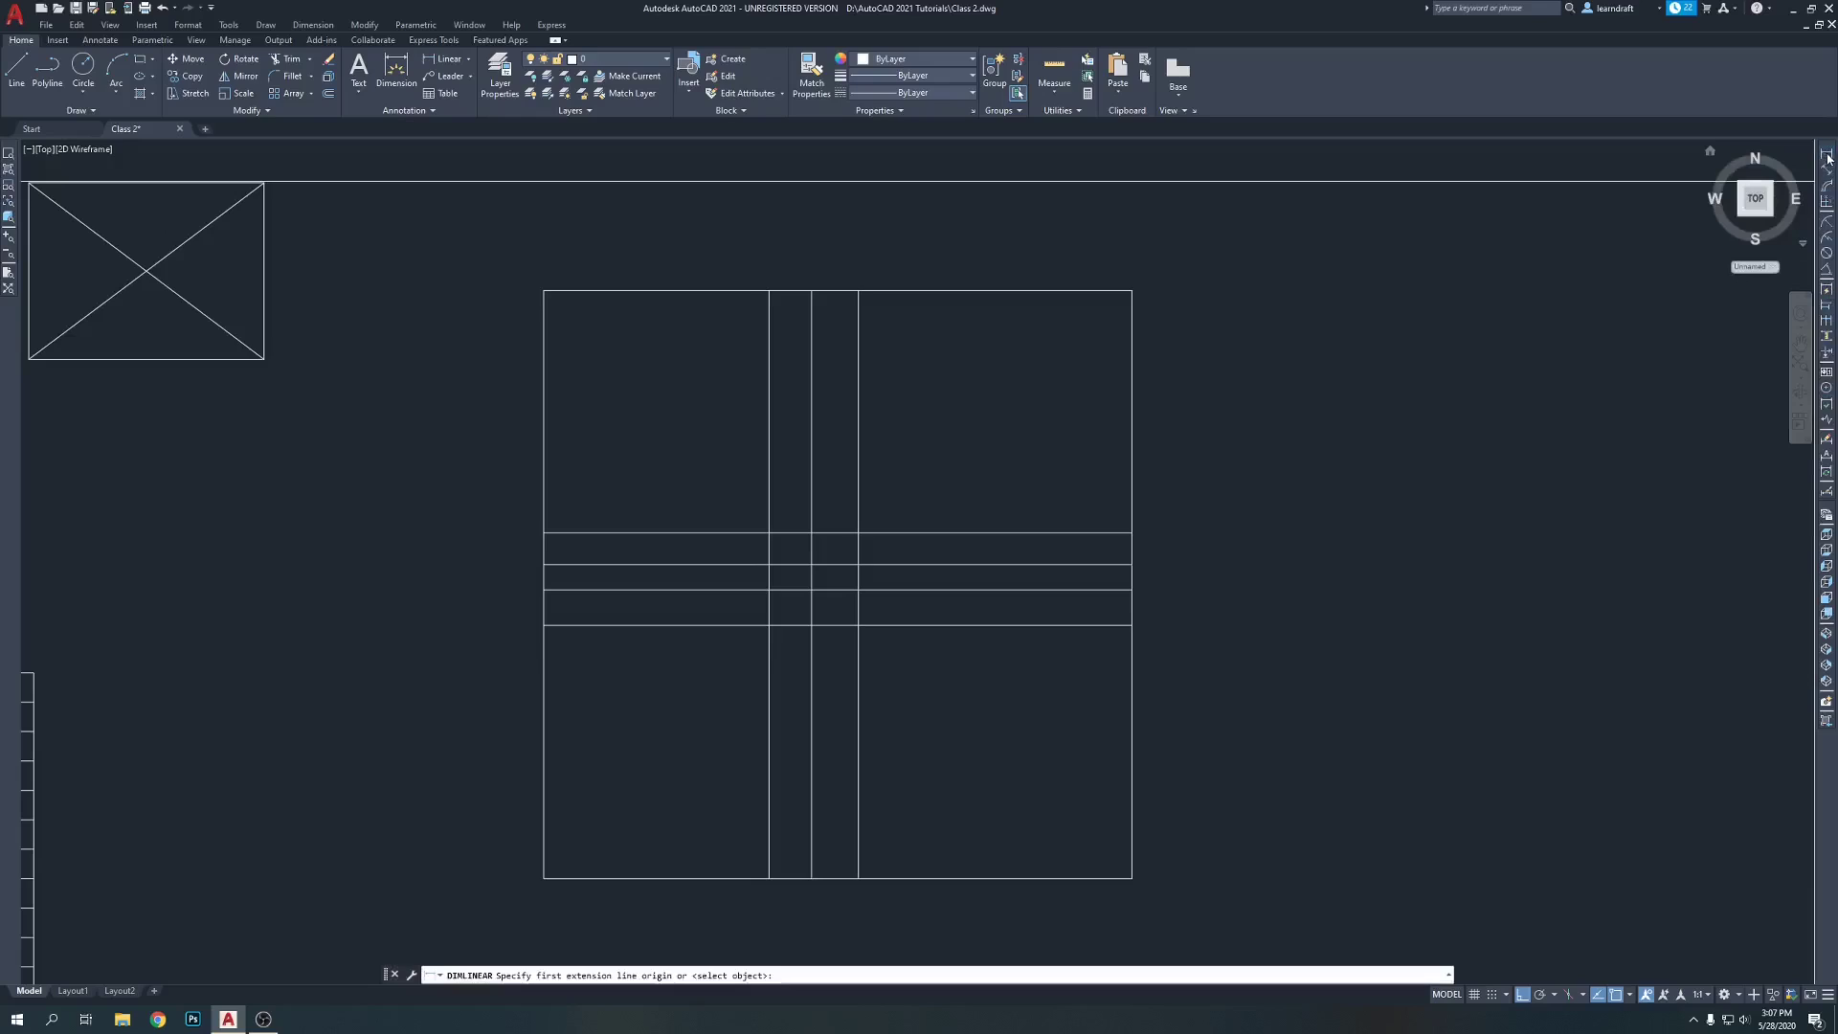
pyautogui.click(1131, 289)
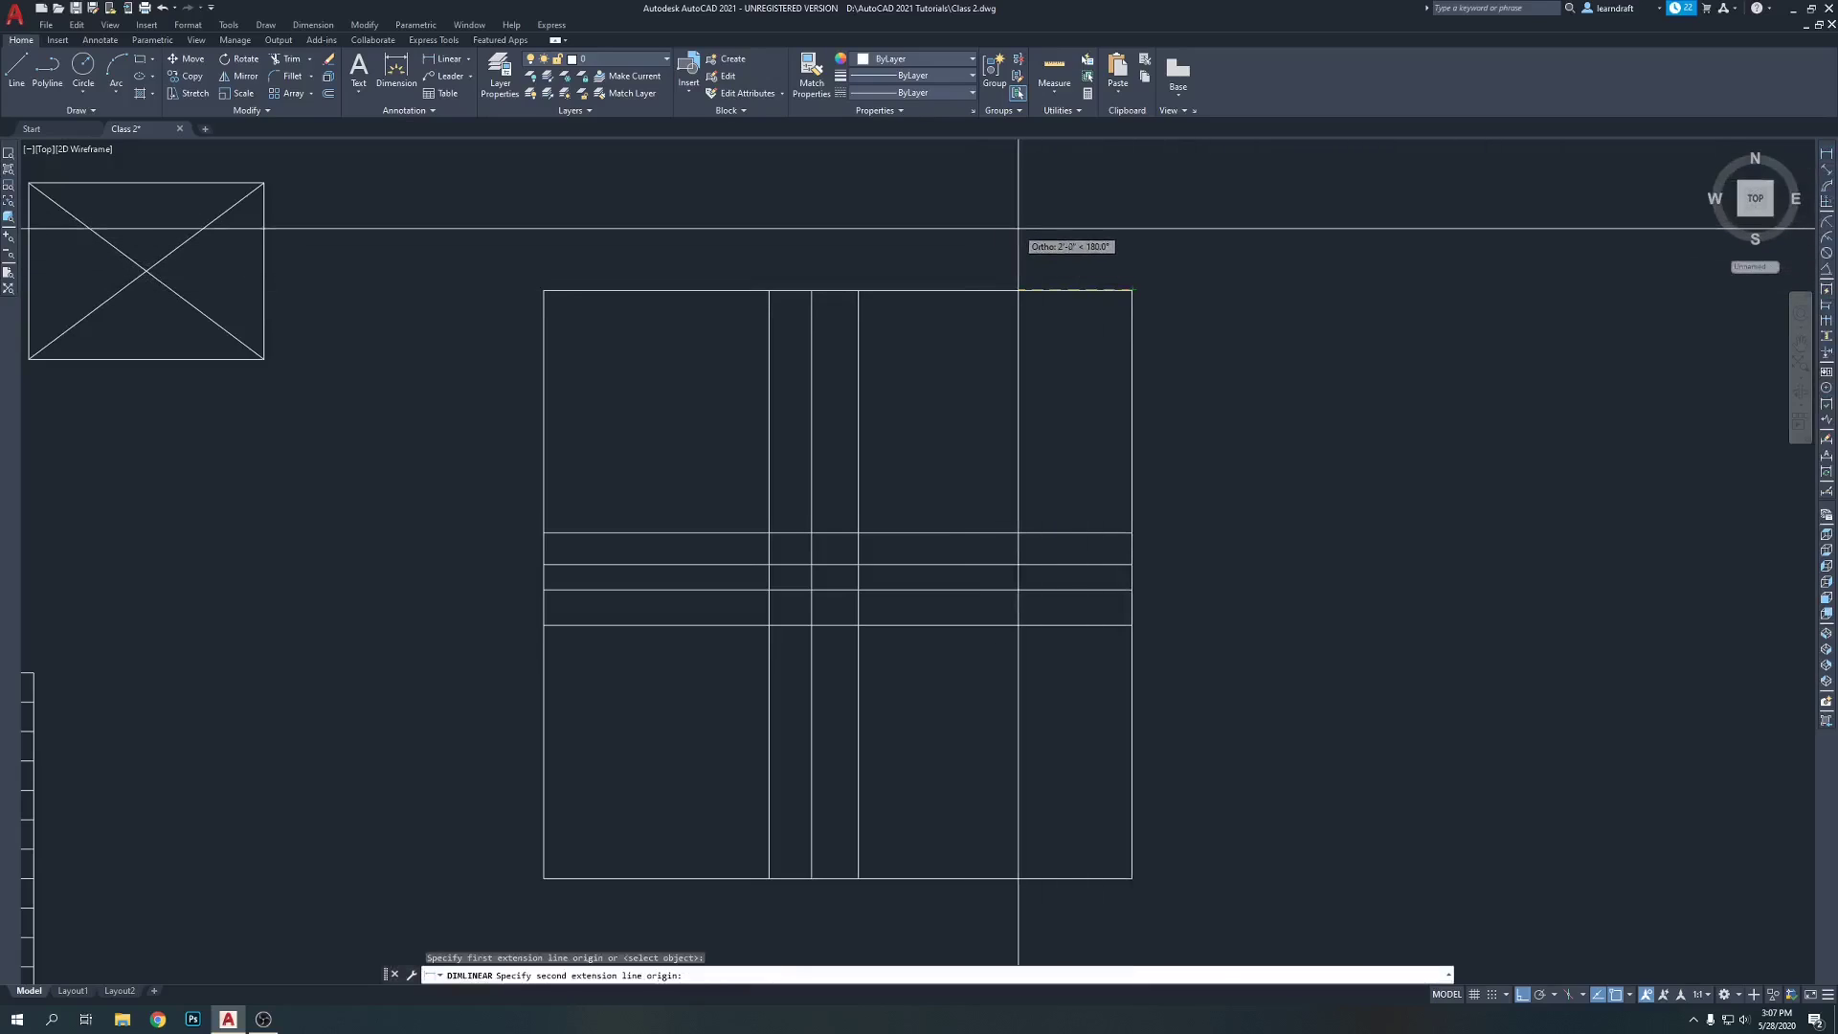
pyautogui.click(544, 289)
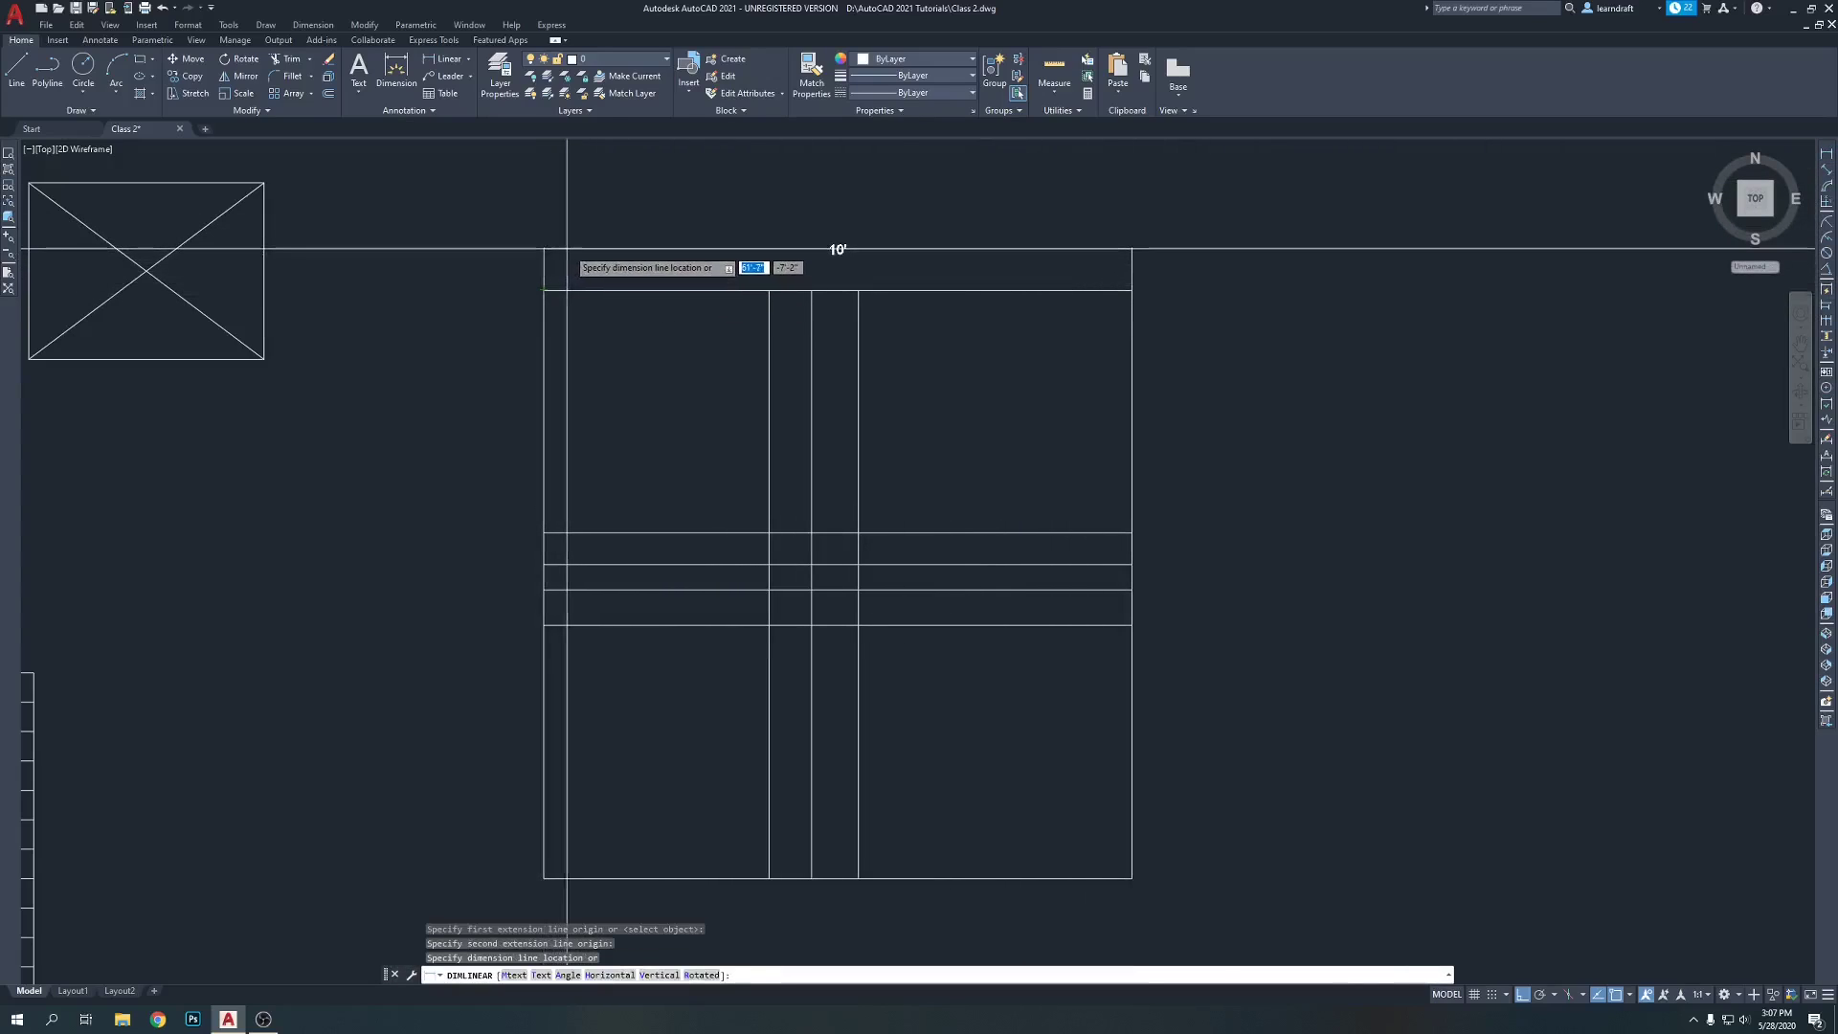
pyautogui.click(566, 253)
# - Examine the new dimension's text and the size of its arrowhead at the square's upper right corner
pyautogui.scroll(6, 867, 247)
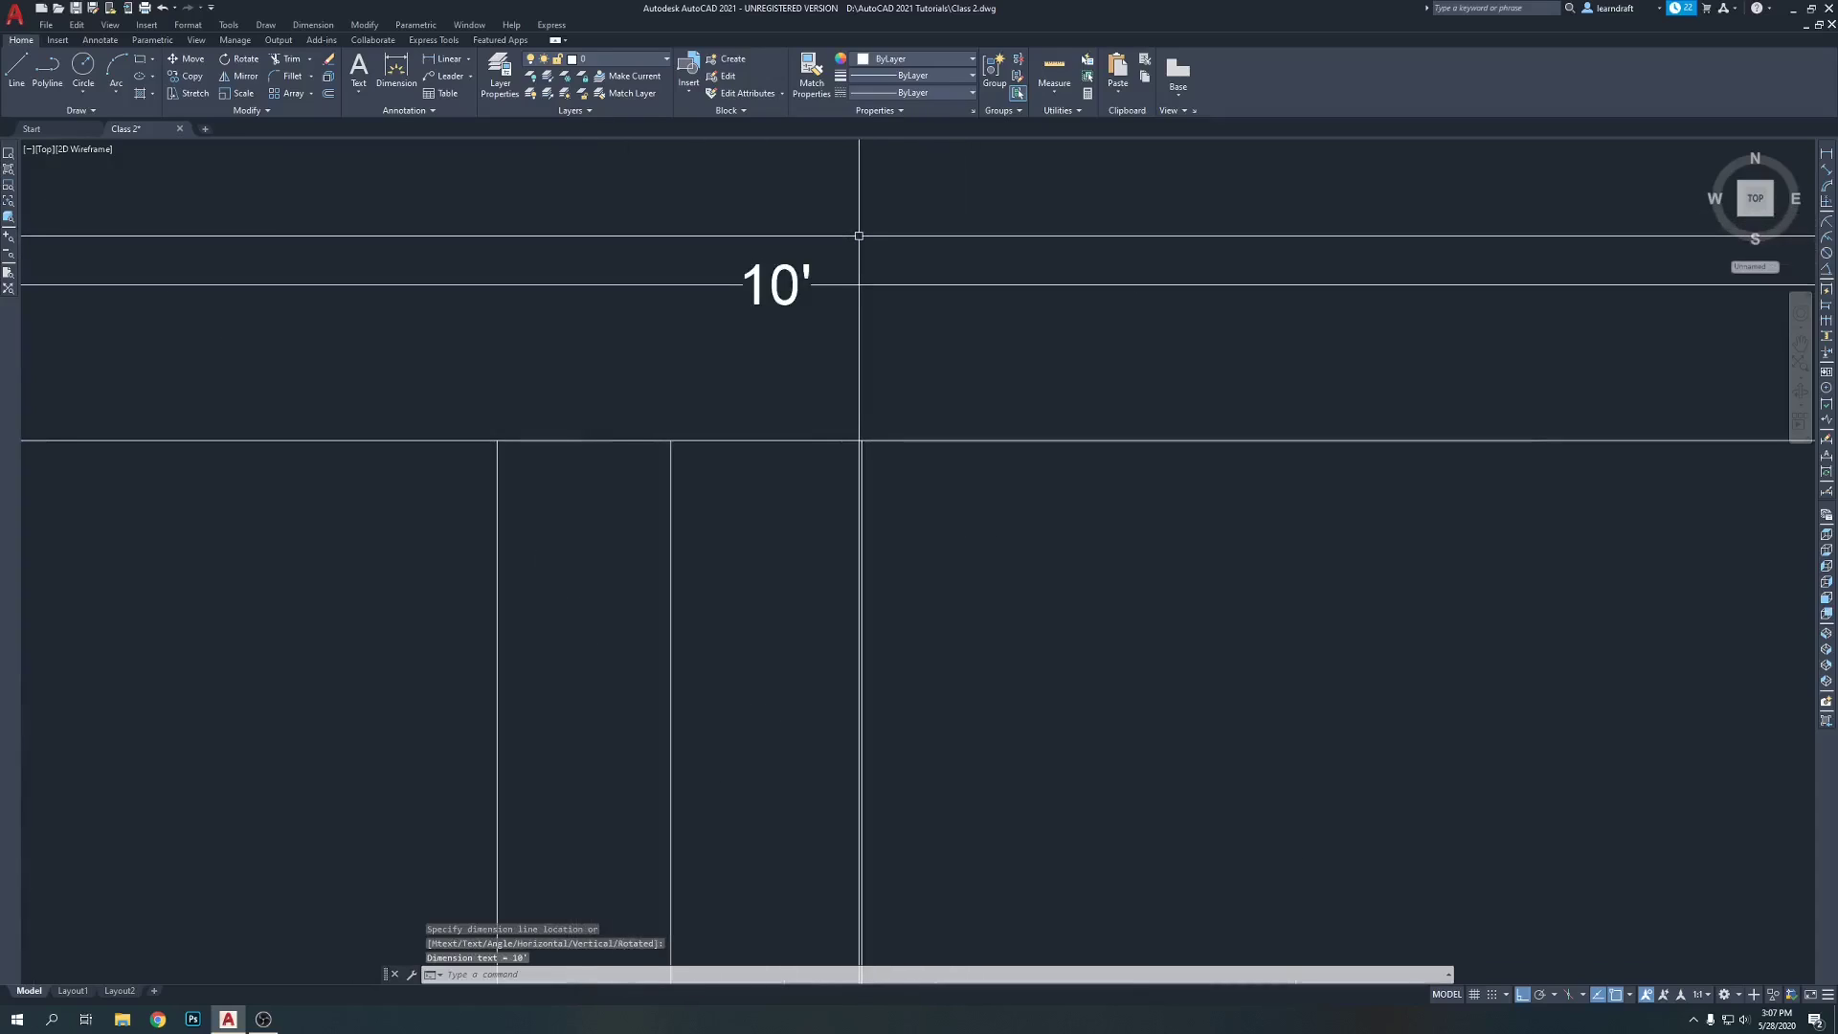
pyautogui.scroll(-5, 862, 244)
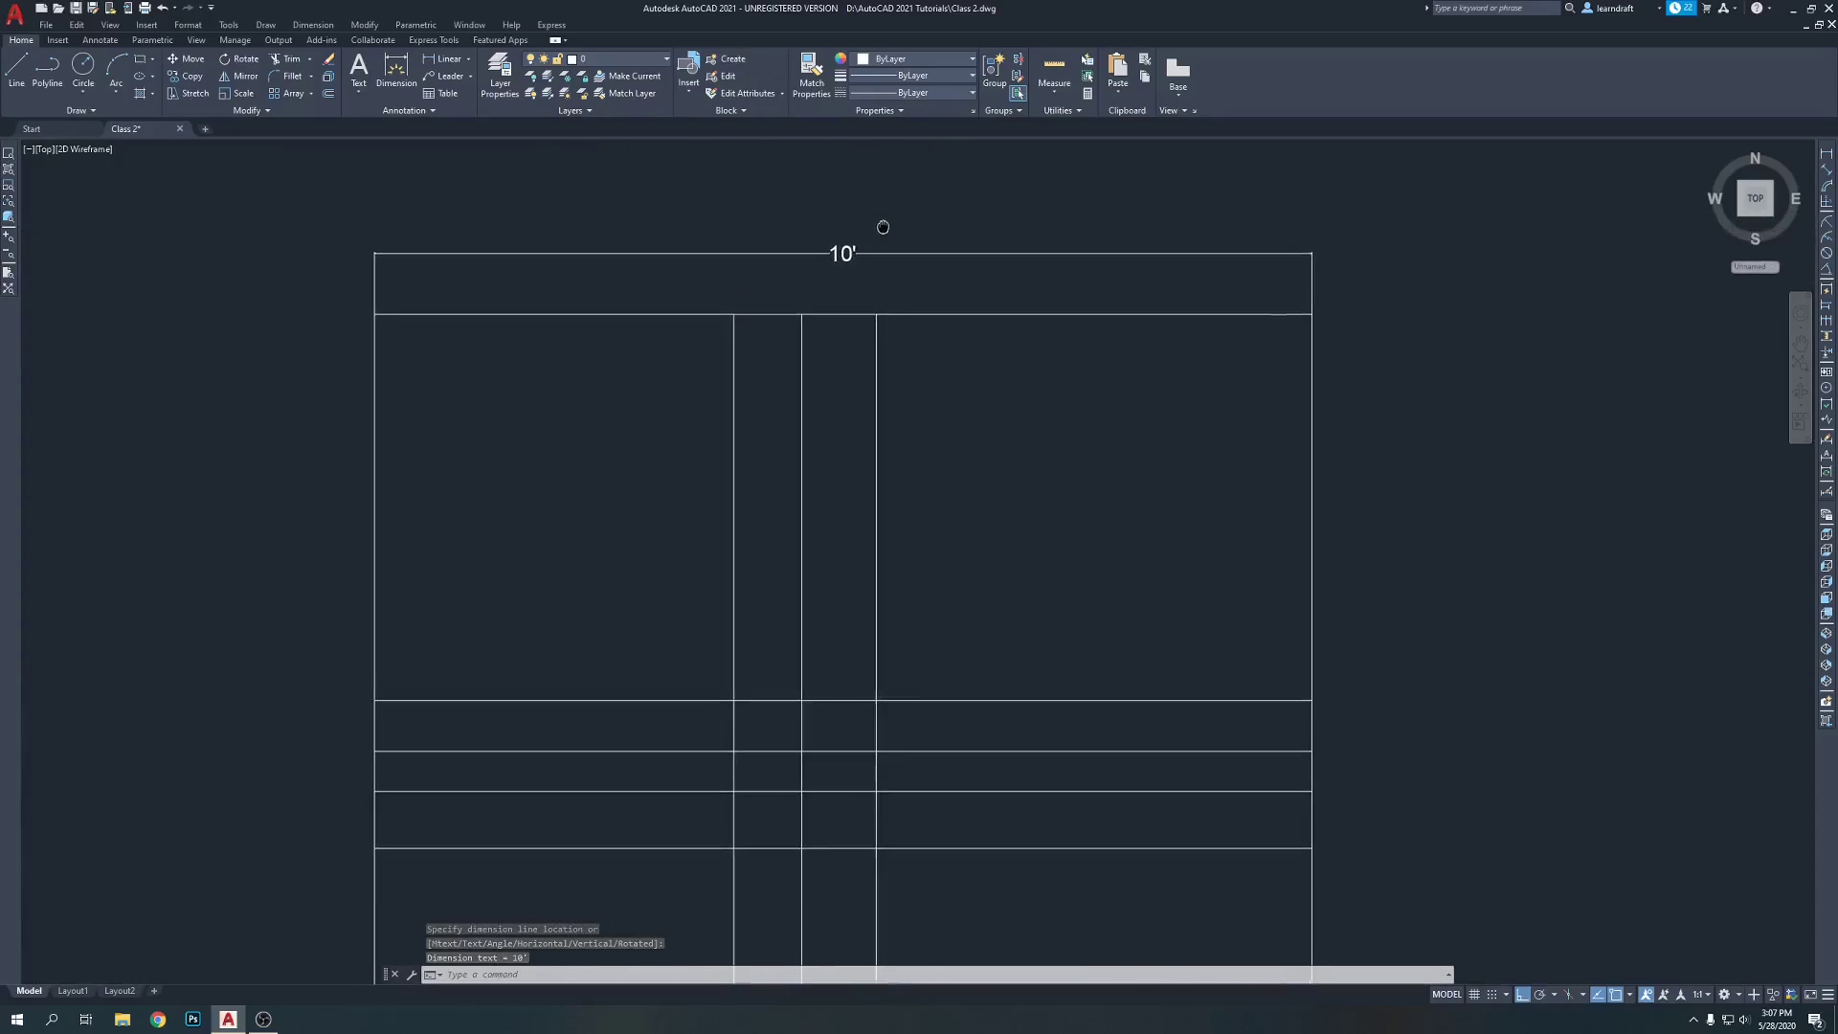
pyautogui.scroll(8, 1286, 271)
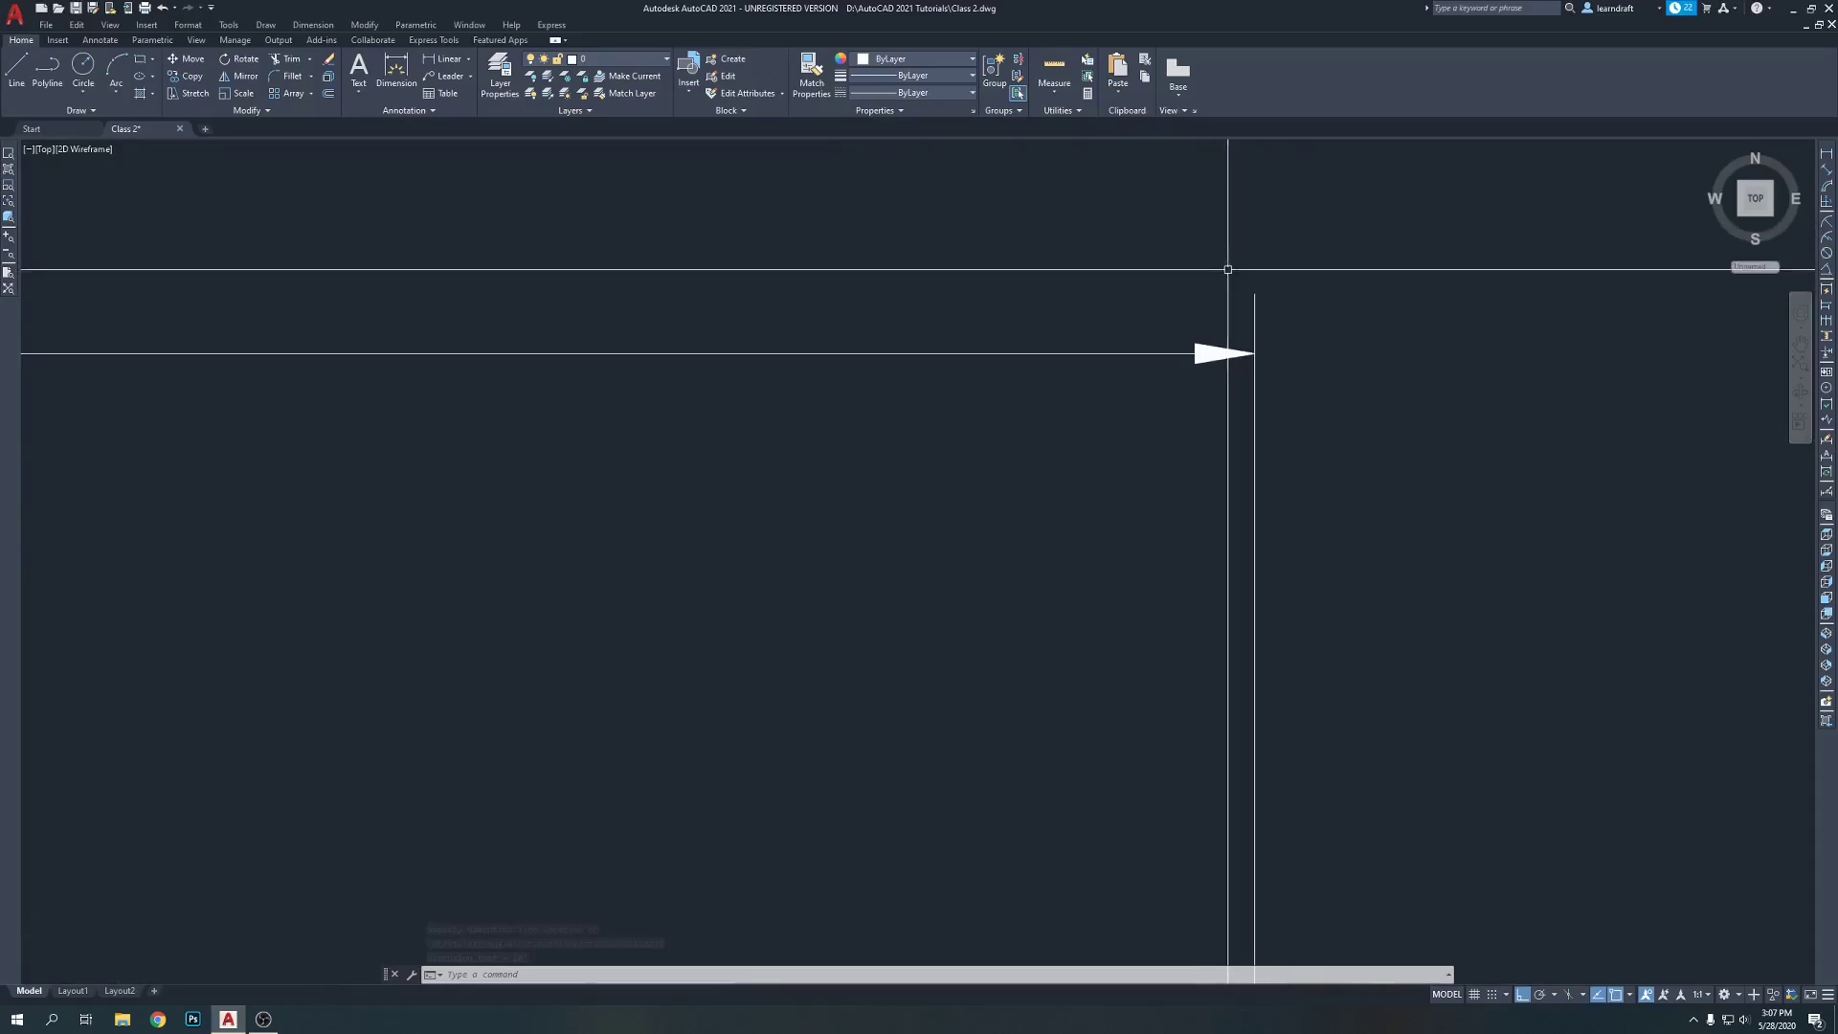
pyautogui.scroll(-5, 1228, 270)
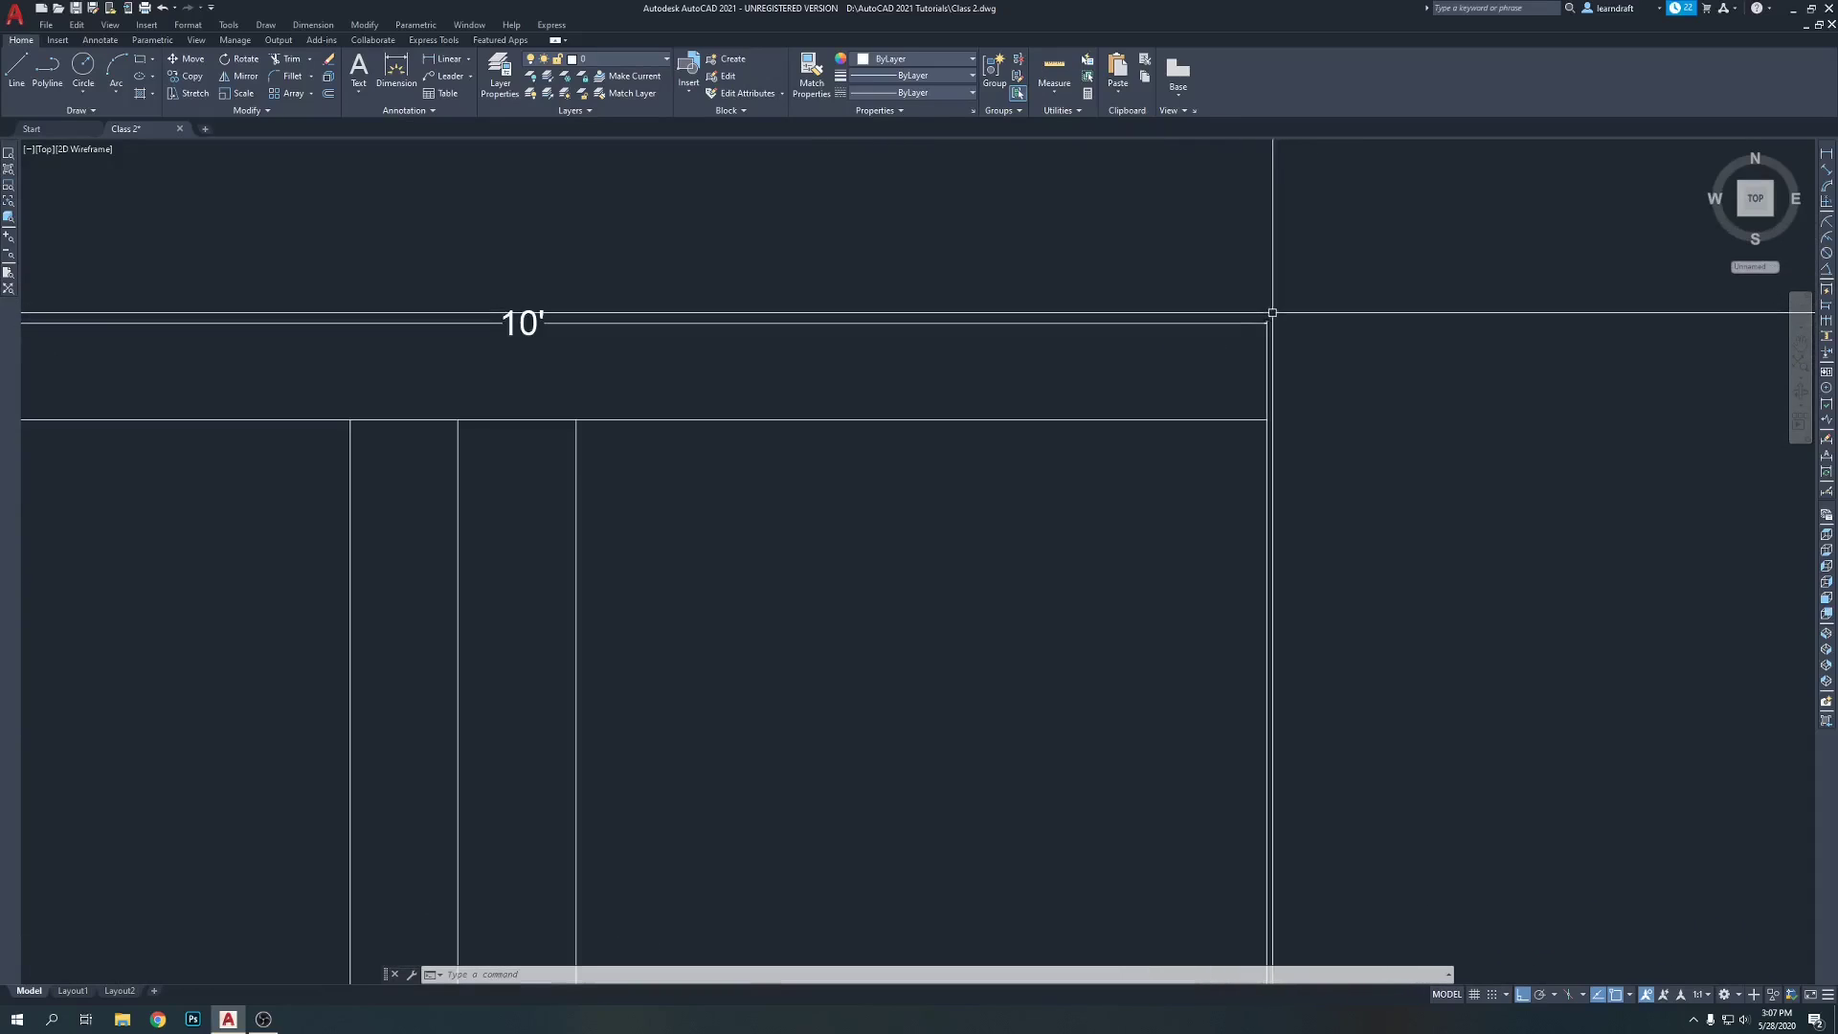
pyautogui.scroll(5, 1292, 304)
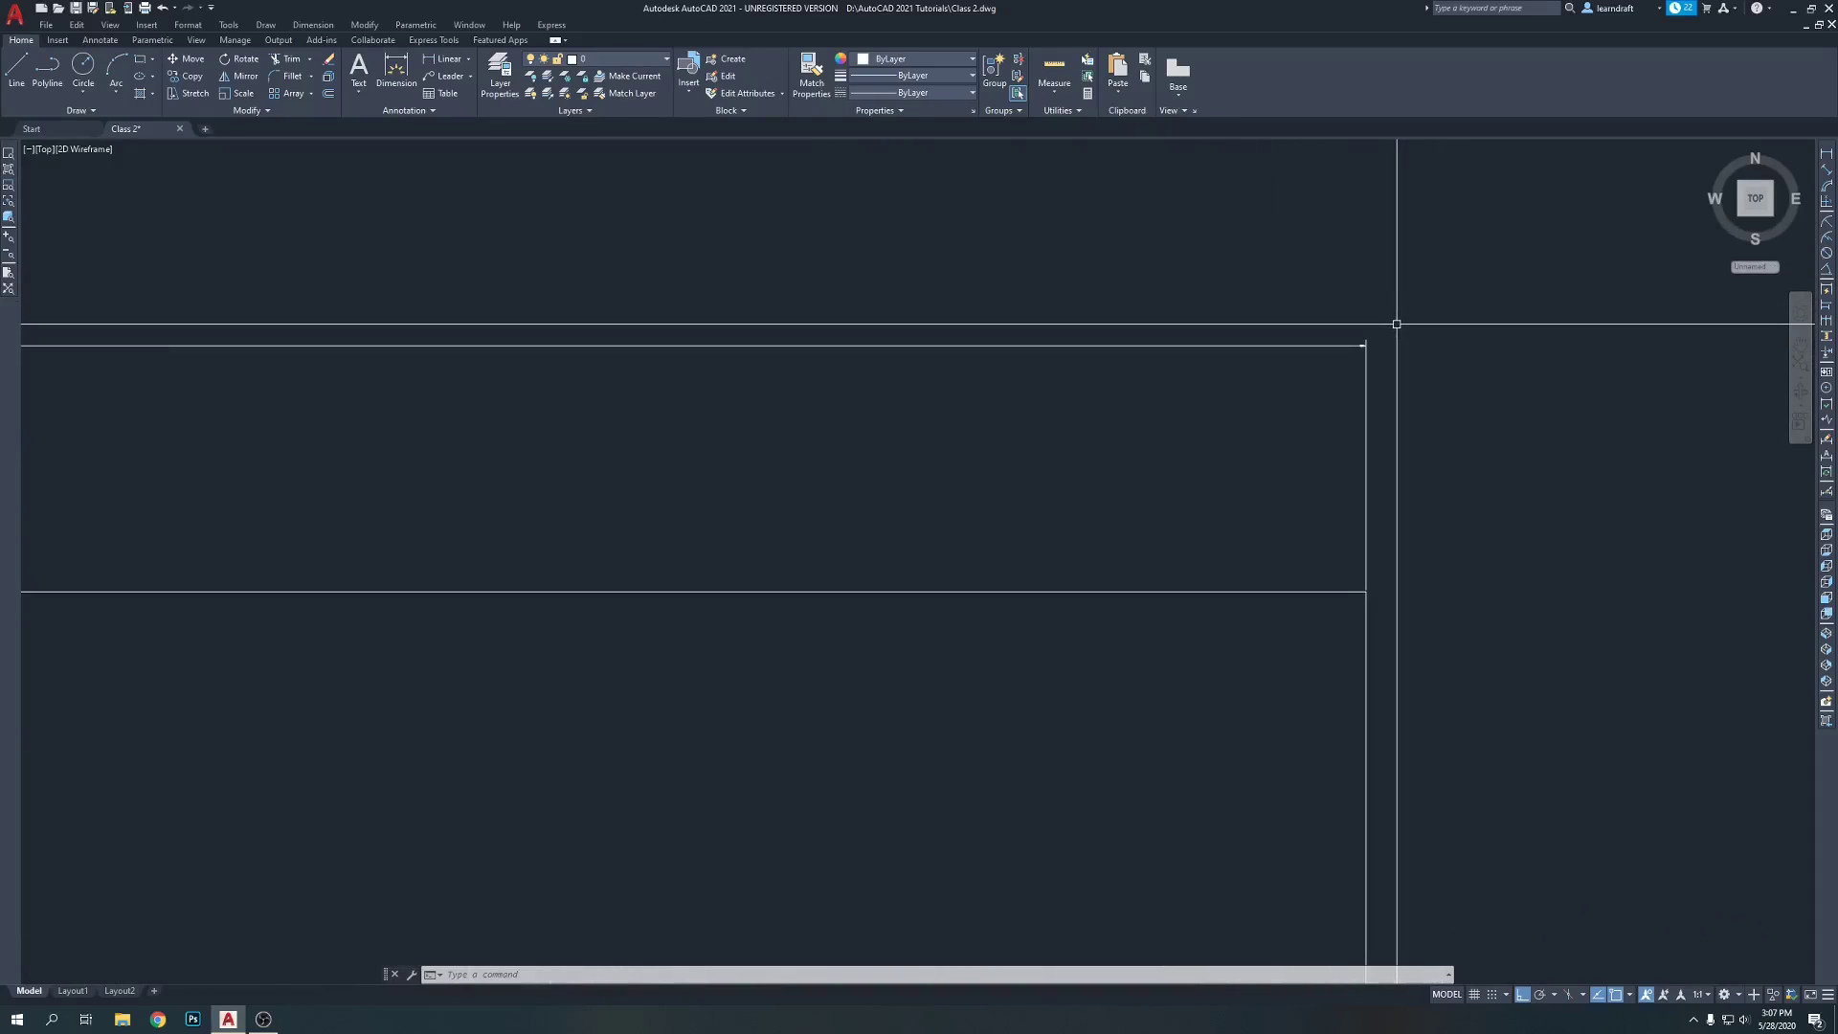
pyautogui.moveTo(1396, 323); pyautogui.dragTo(1236, 296, button='middle')
pyautogui.scroll(2, 1235, 292)
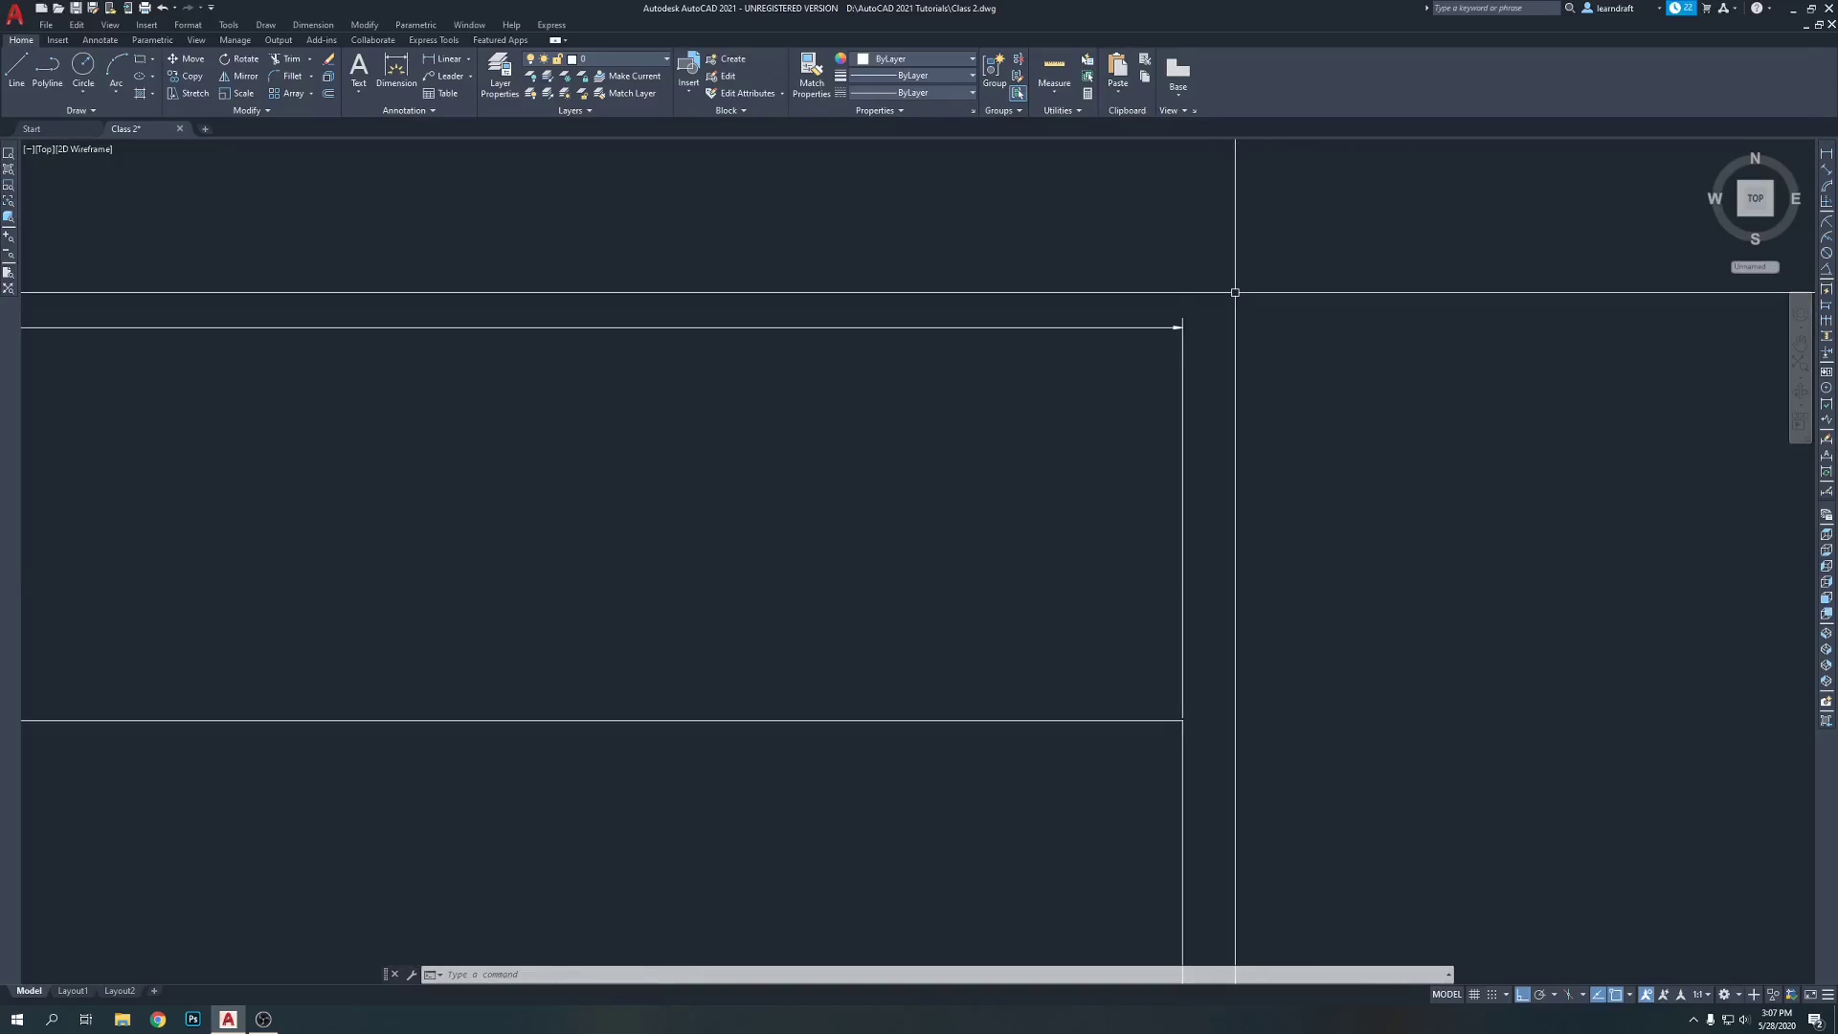
# - Set the arrow size of the Standard dimension style to 2" and close the Dimension Style Manager
pyautogui.press('Return')
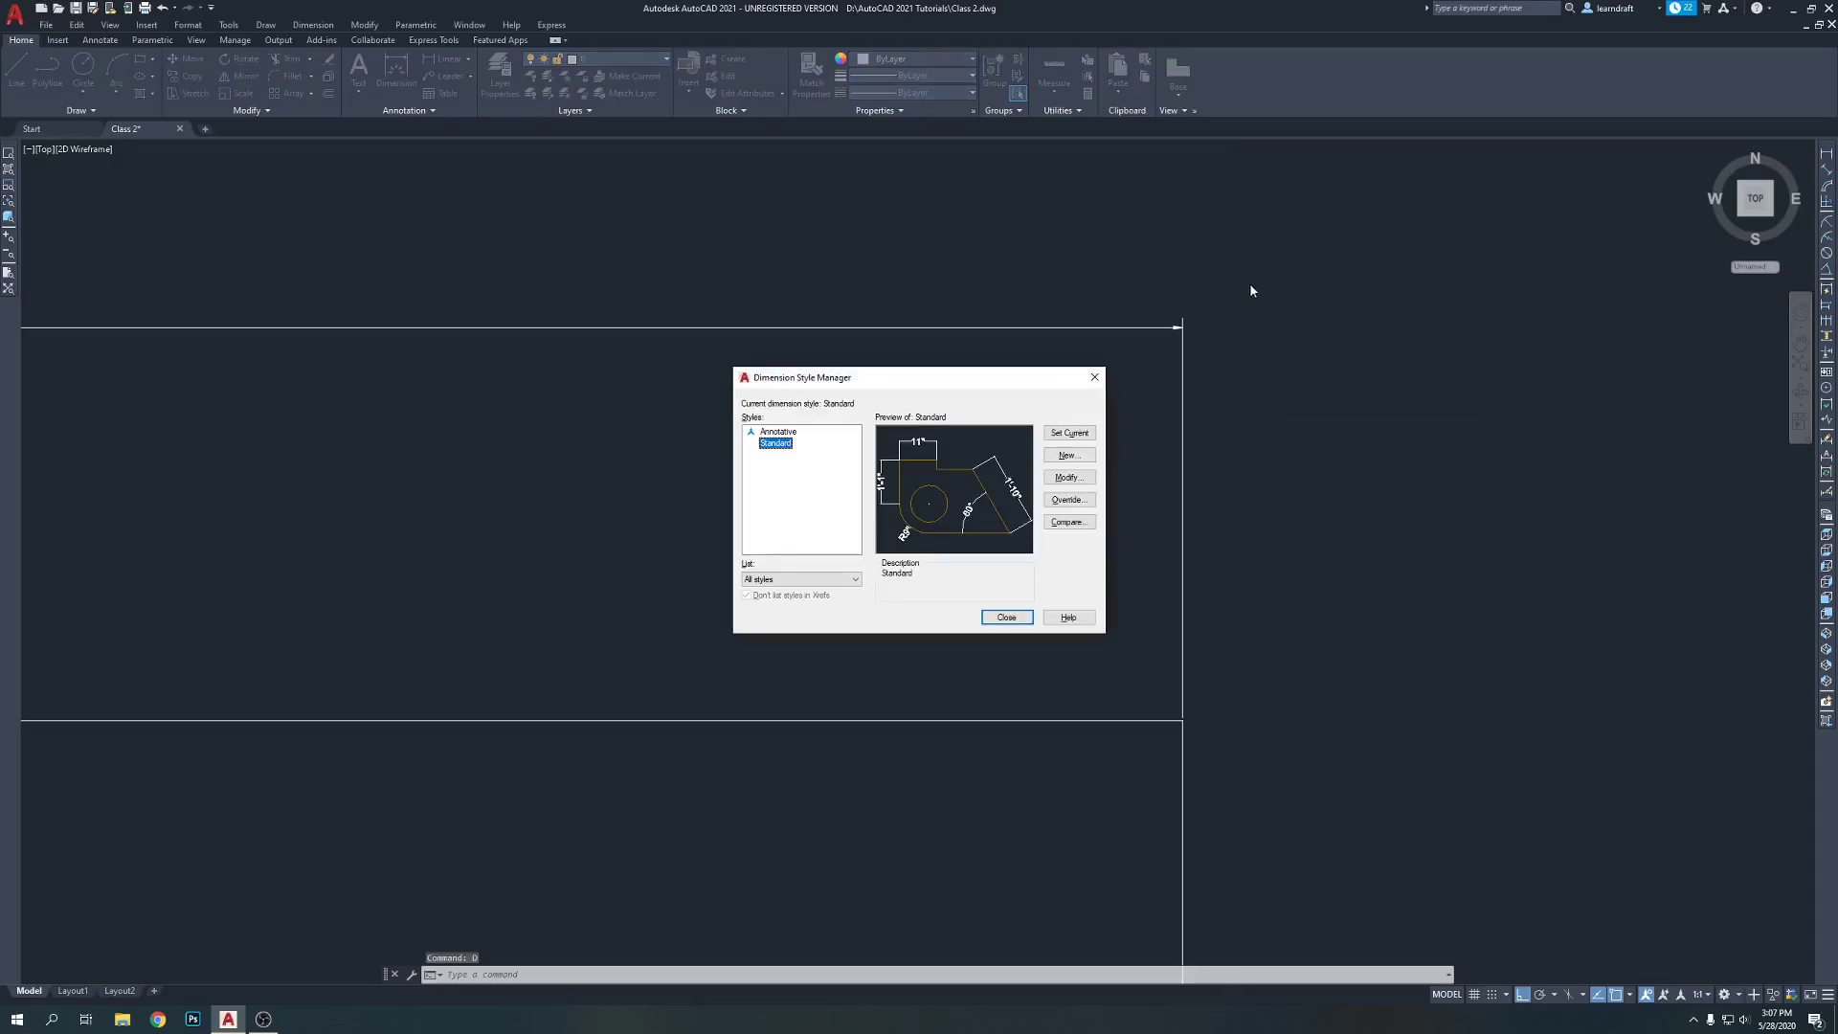
pyautogui.click(1069, 478)
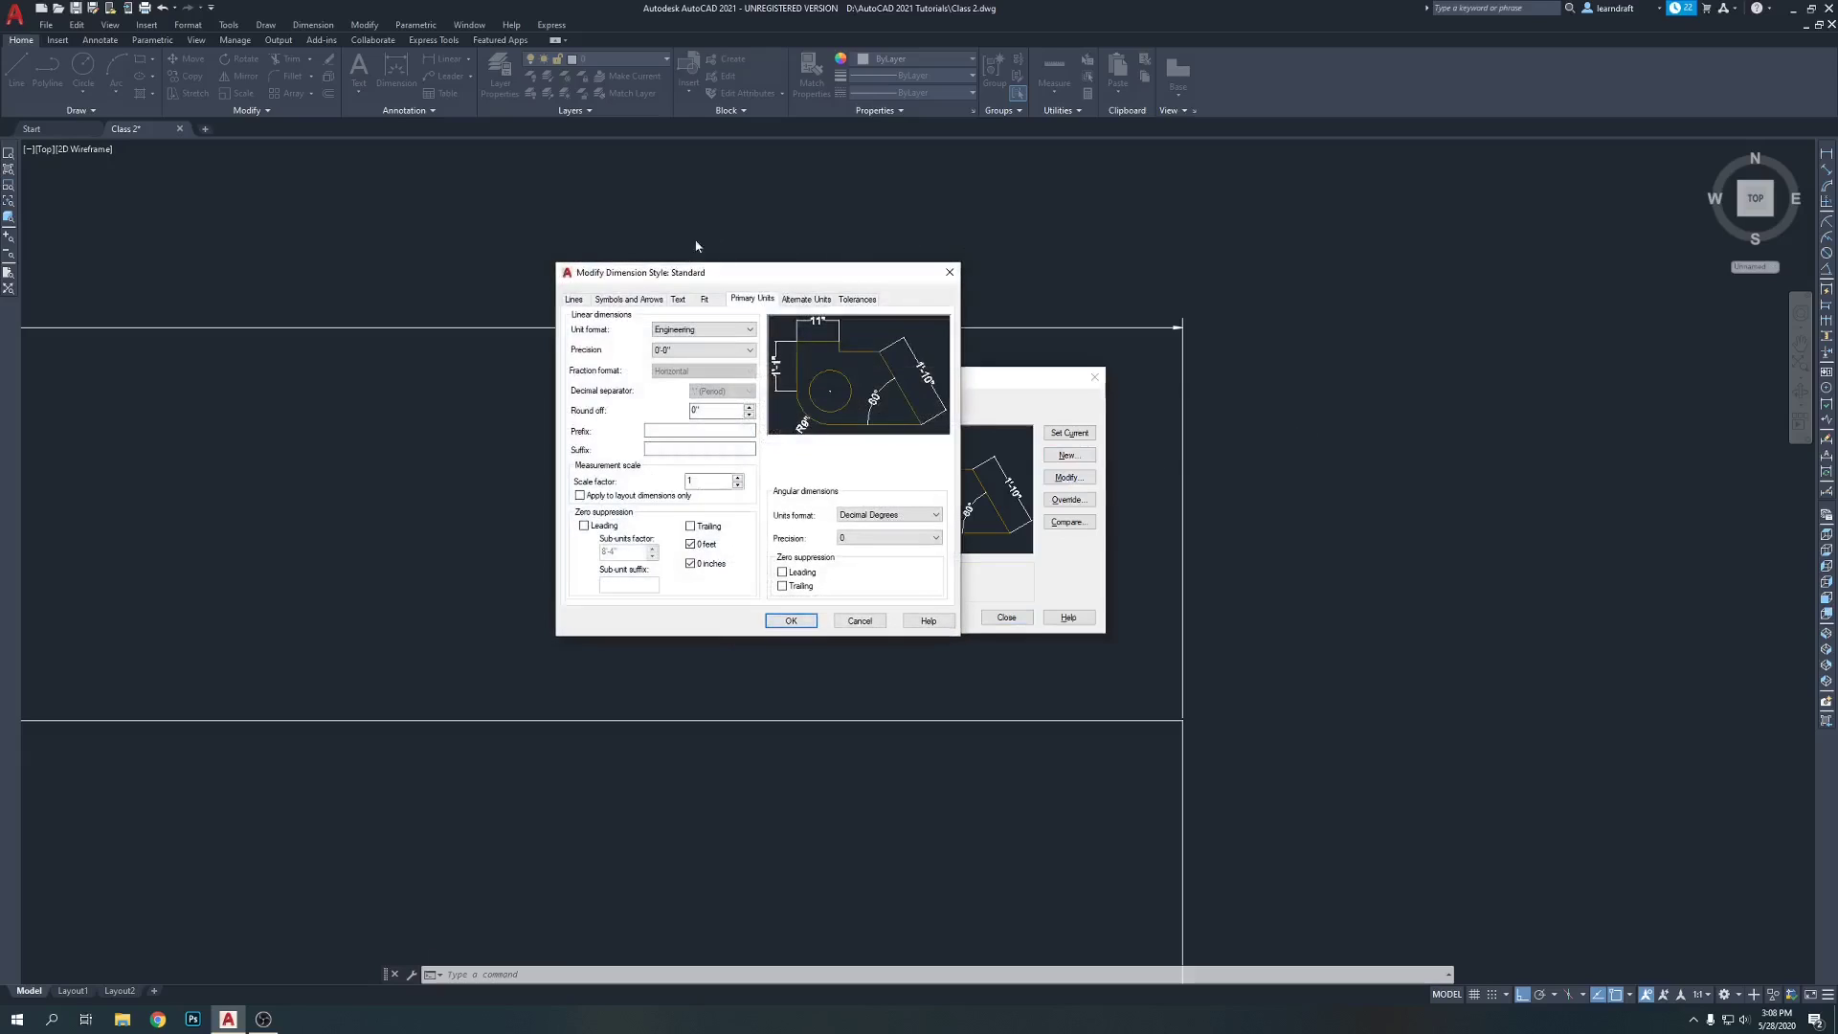
pyautogui.click(574, 300)
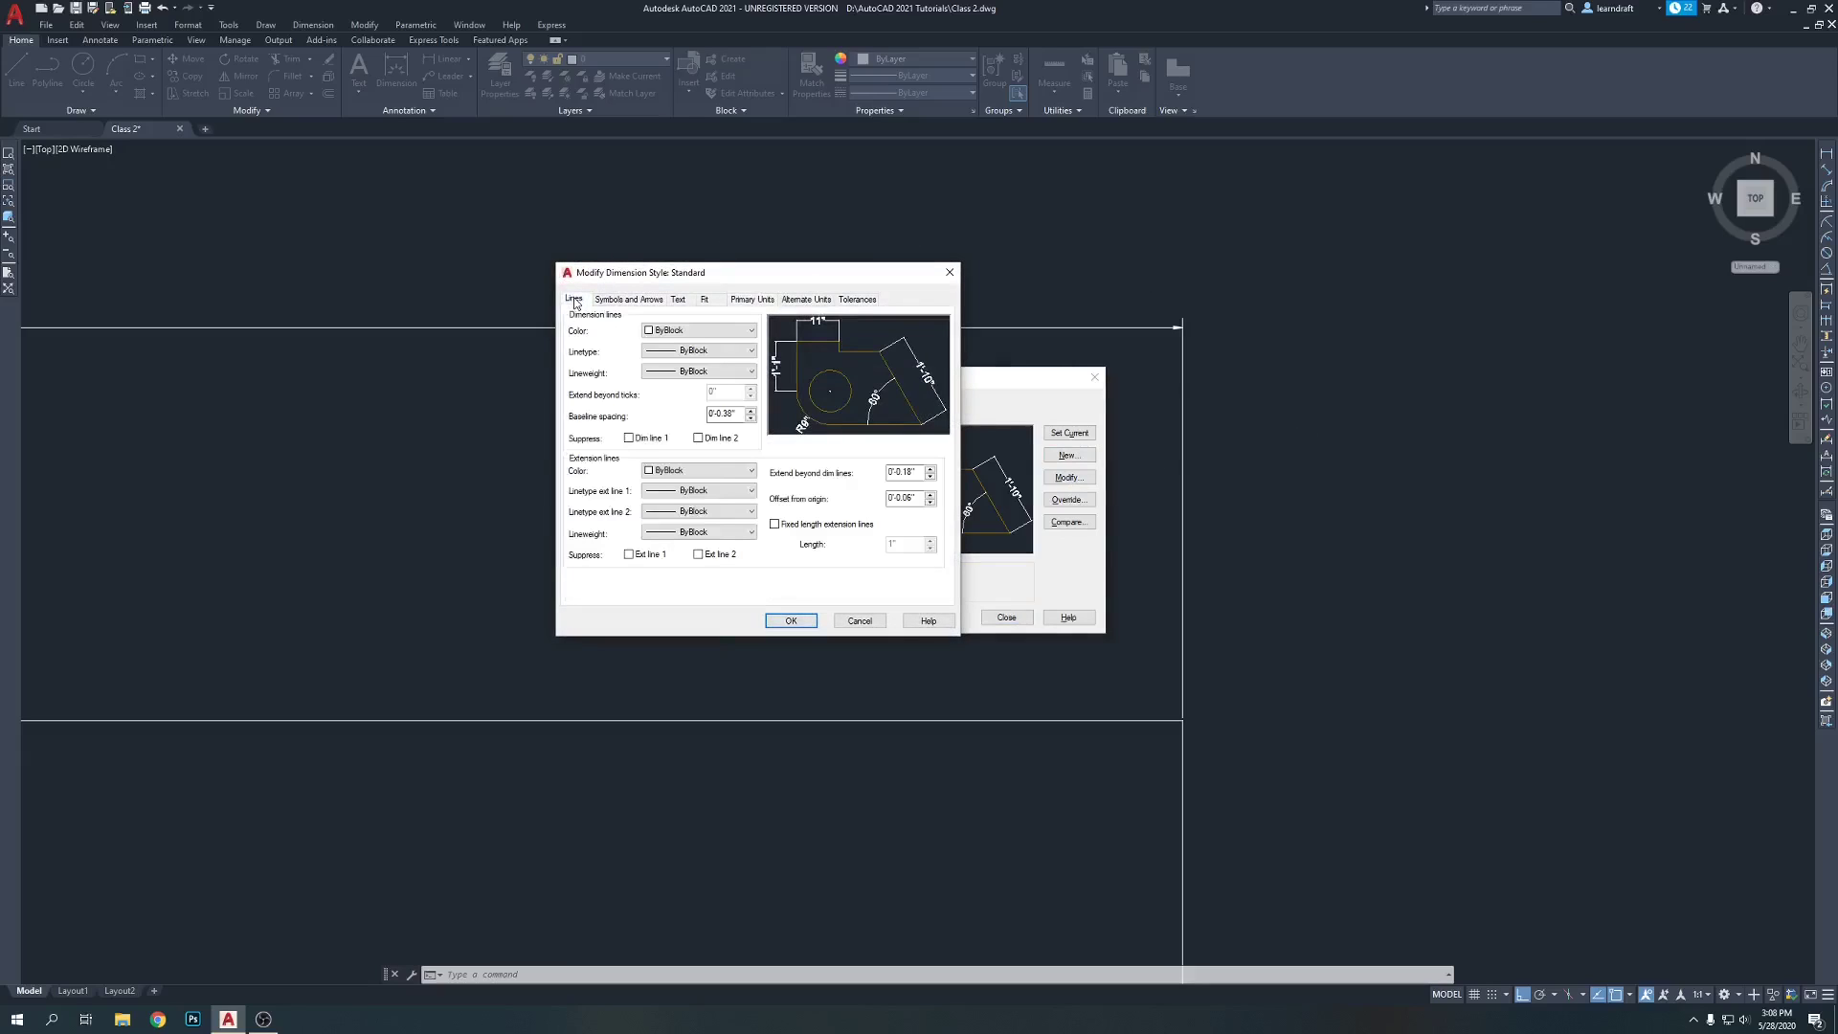
pyautogui.click(623, 301)
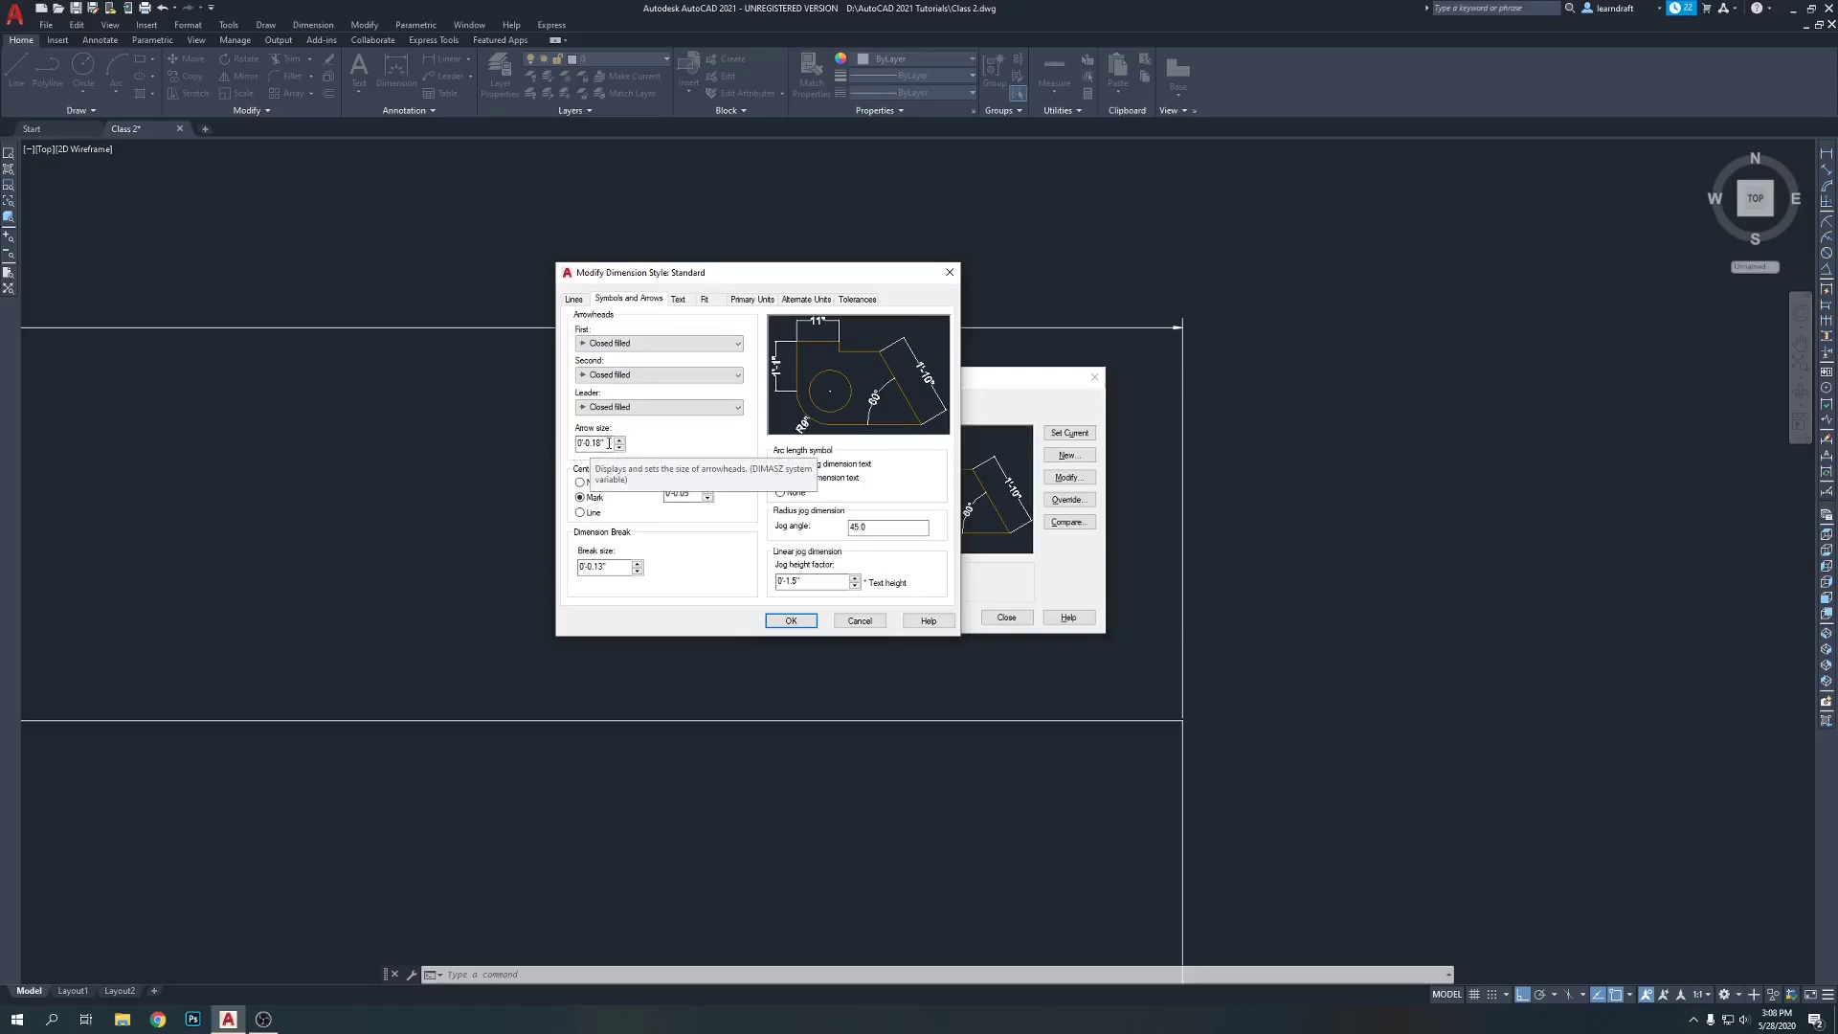
pyautogui.moveTo(609, 443); pyautogui.dragTo(570, 445)
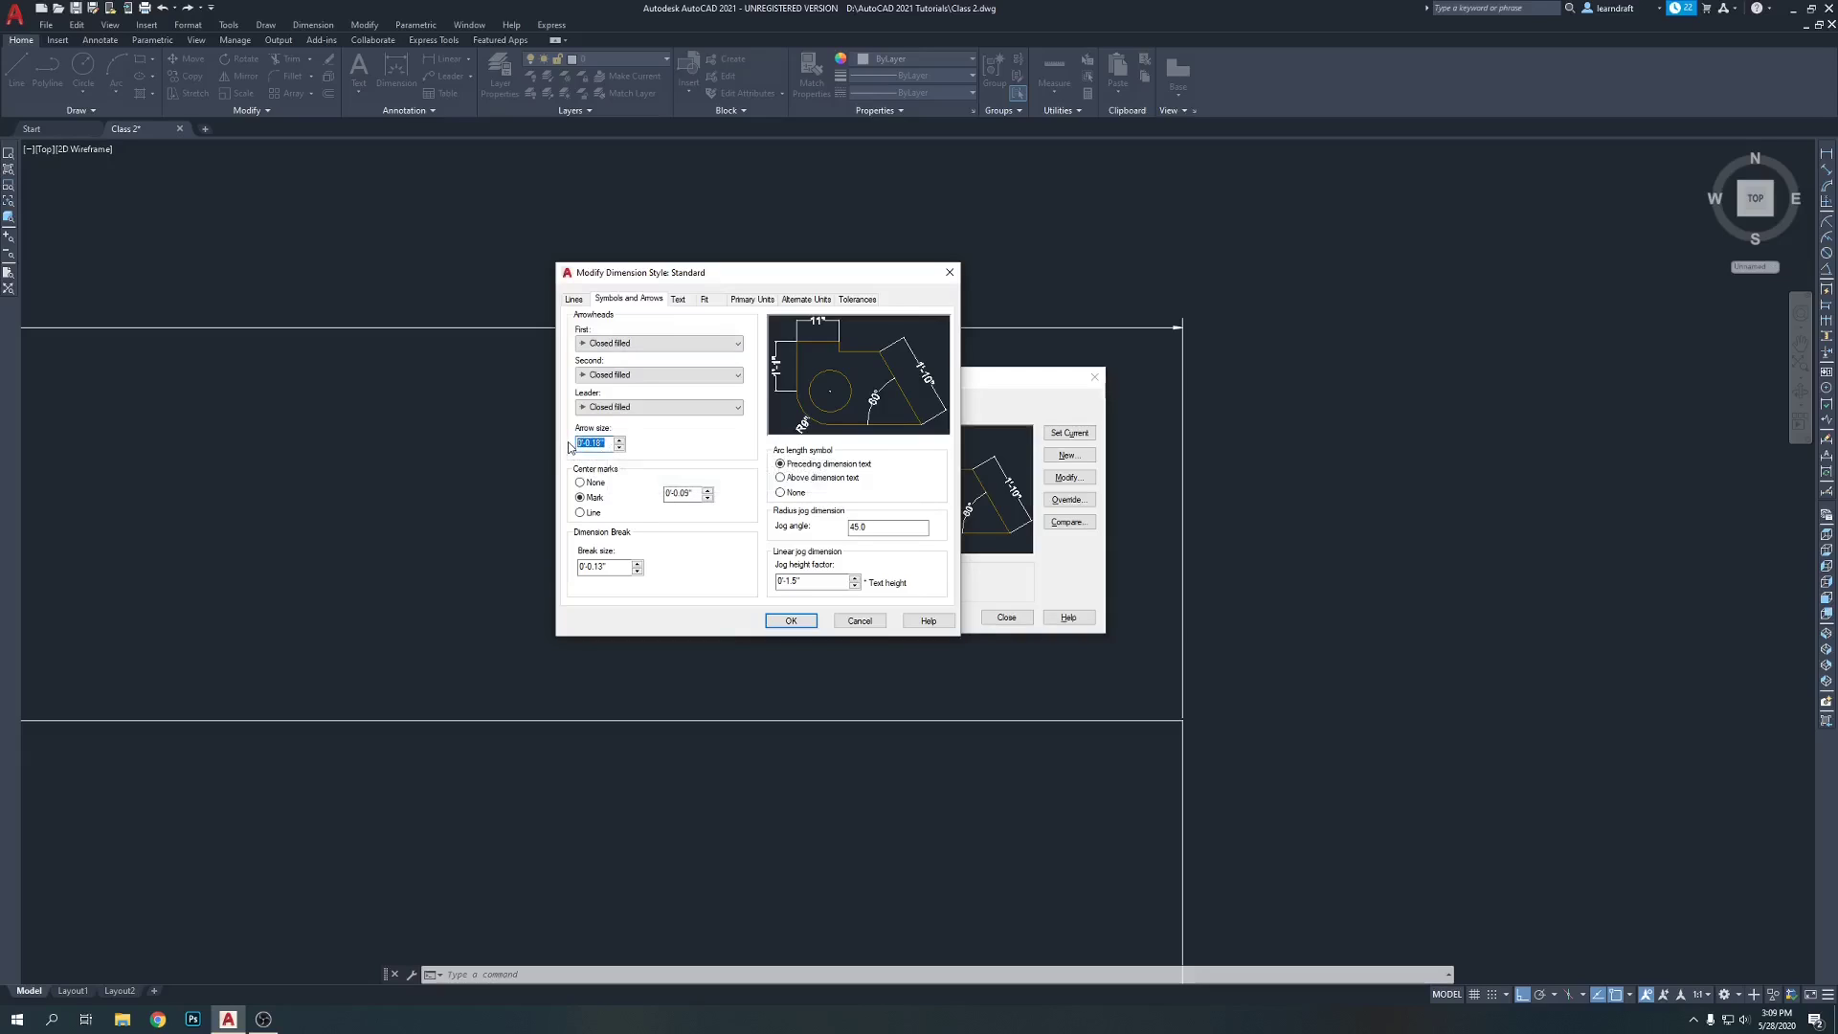
pyautogui.write('2')
pyautogui.press('Tab')
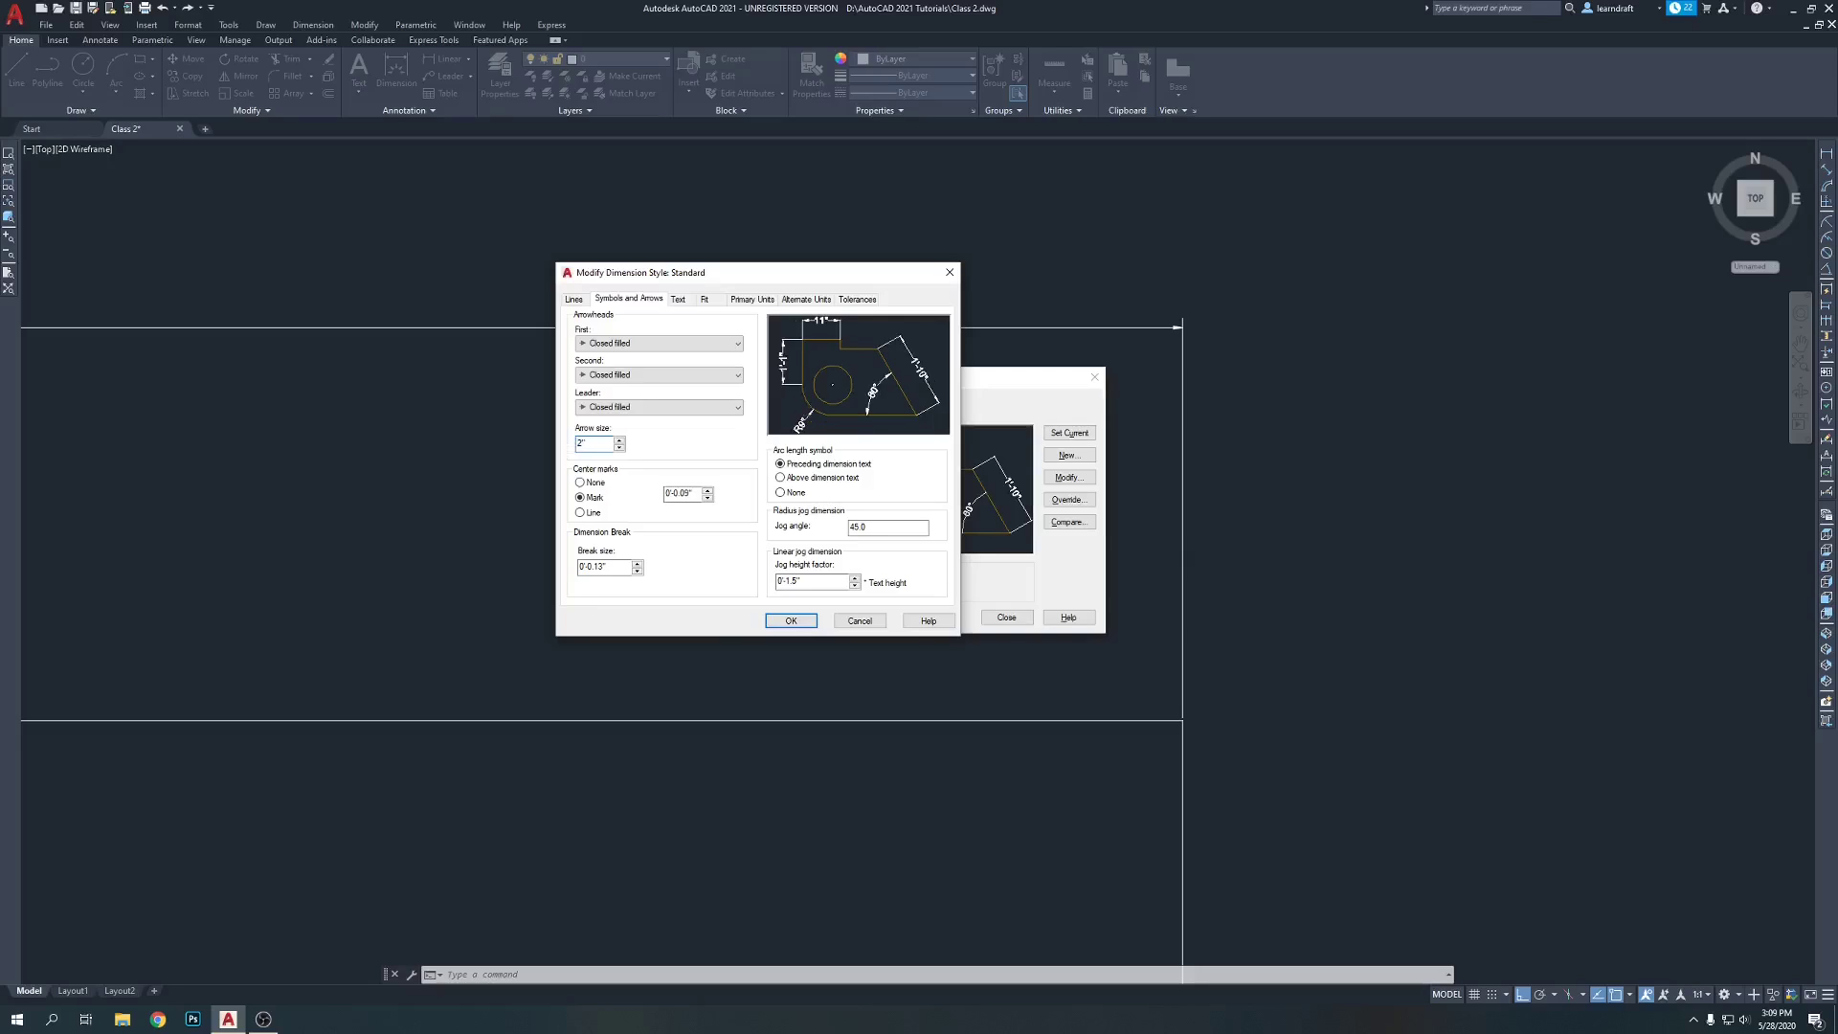
pyautogui.click(793, 622)
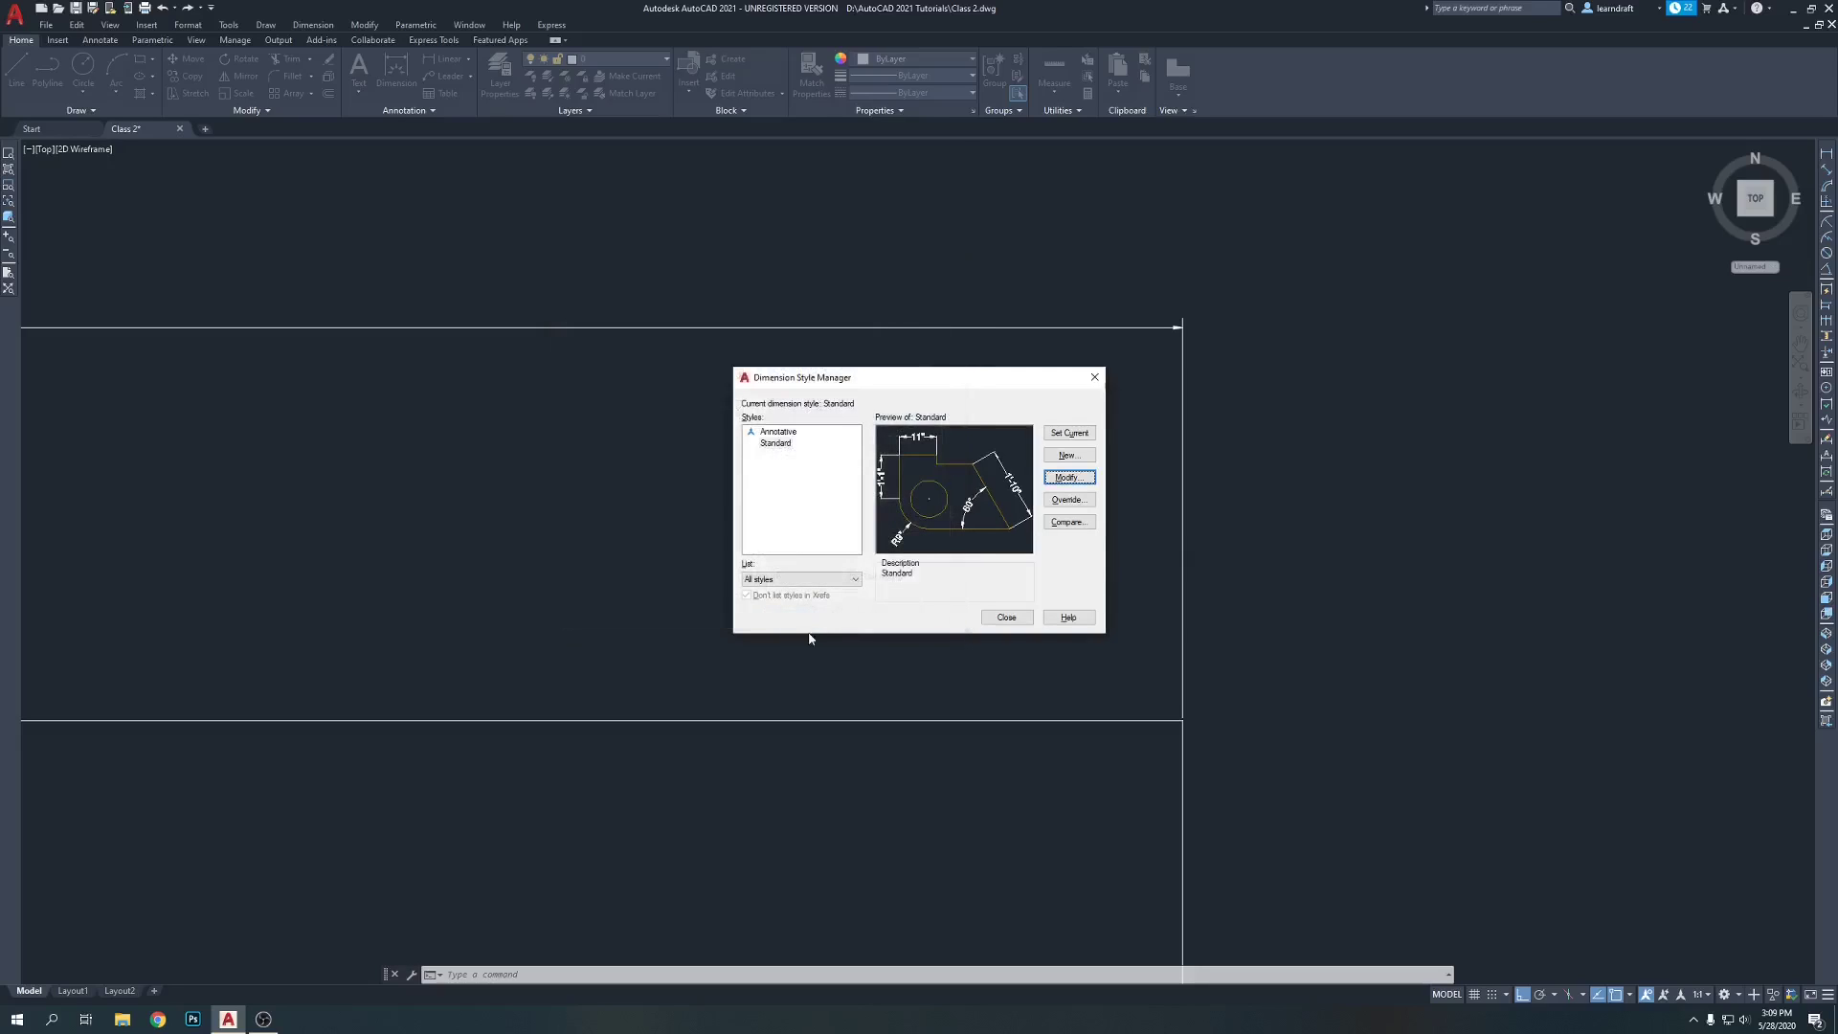
pyautogui.click(1003, 618)
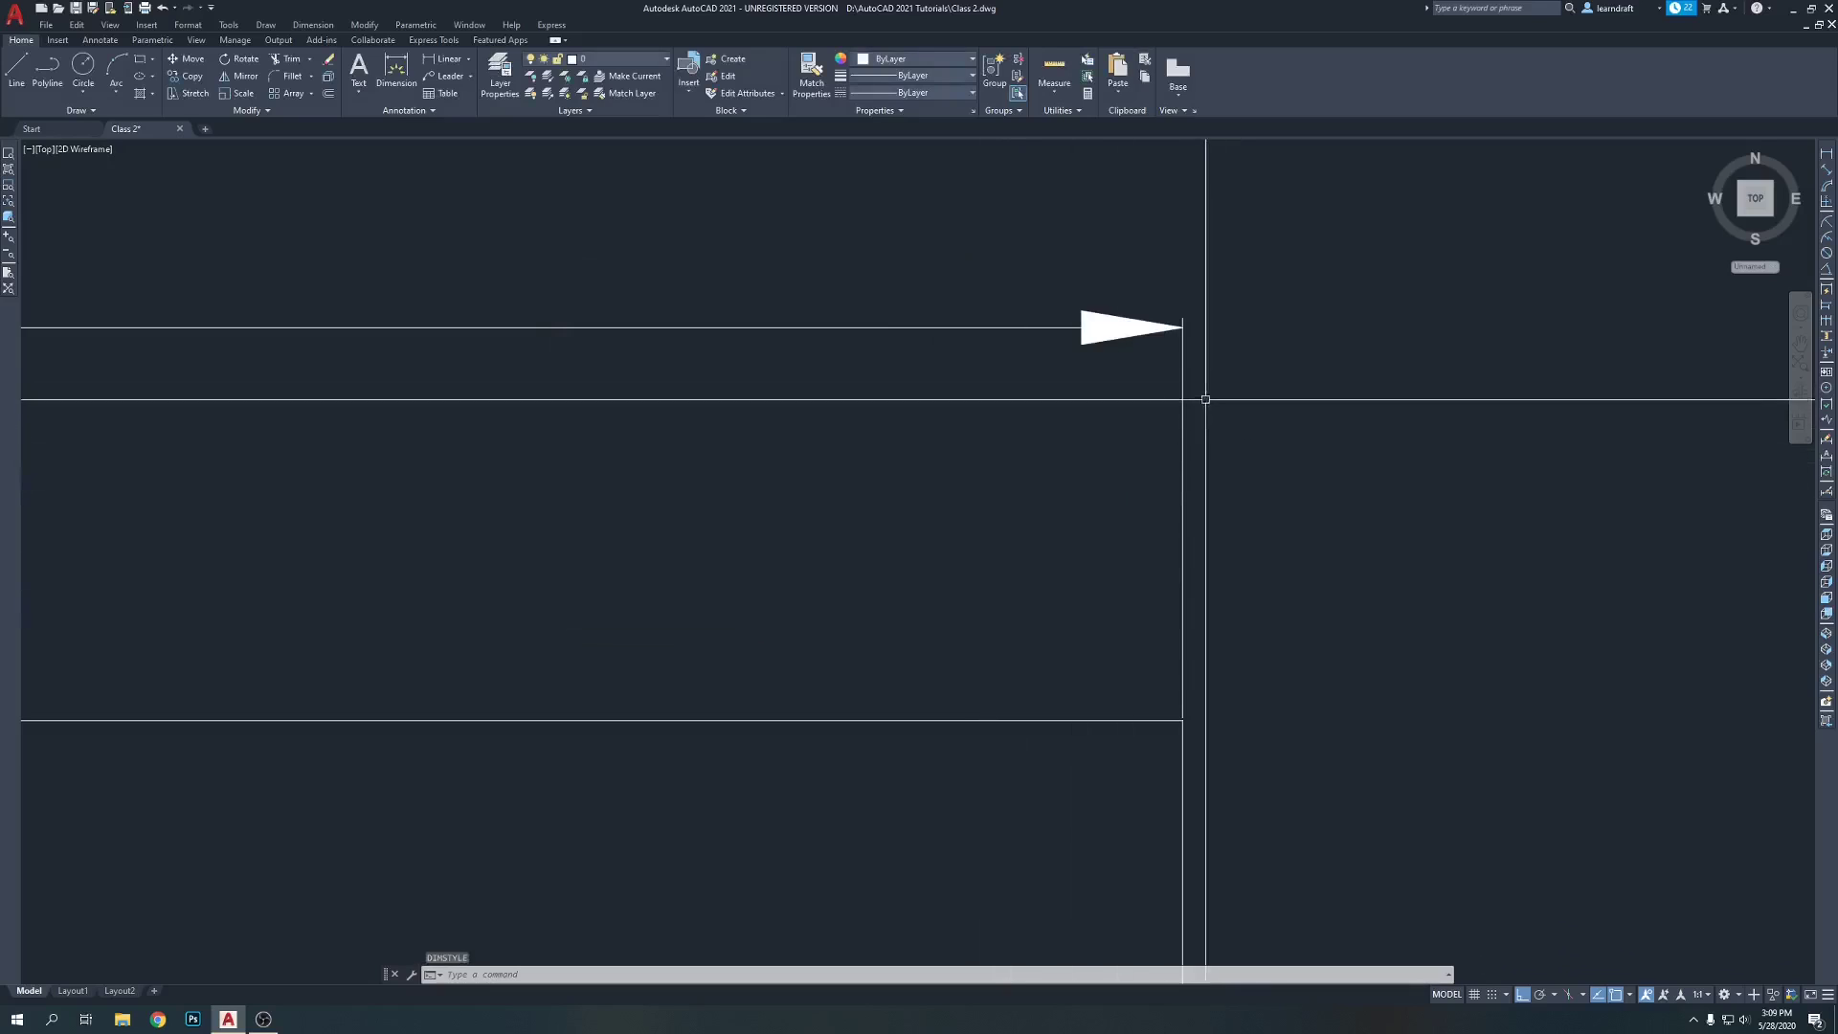
# - Examine the resized arrowheads and the text of the dimension above the square, close up and in the overall view
pyautogui.scroll(-4, 1200, 398)
pyautogui.moveTo(1091, 301); pyautogui.dragTo(1420, 299, button='middle')
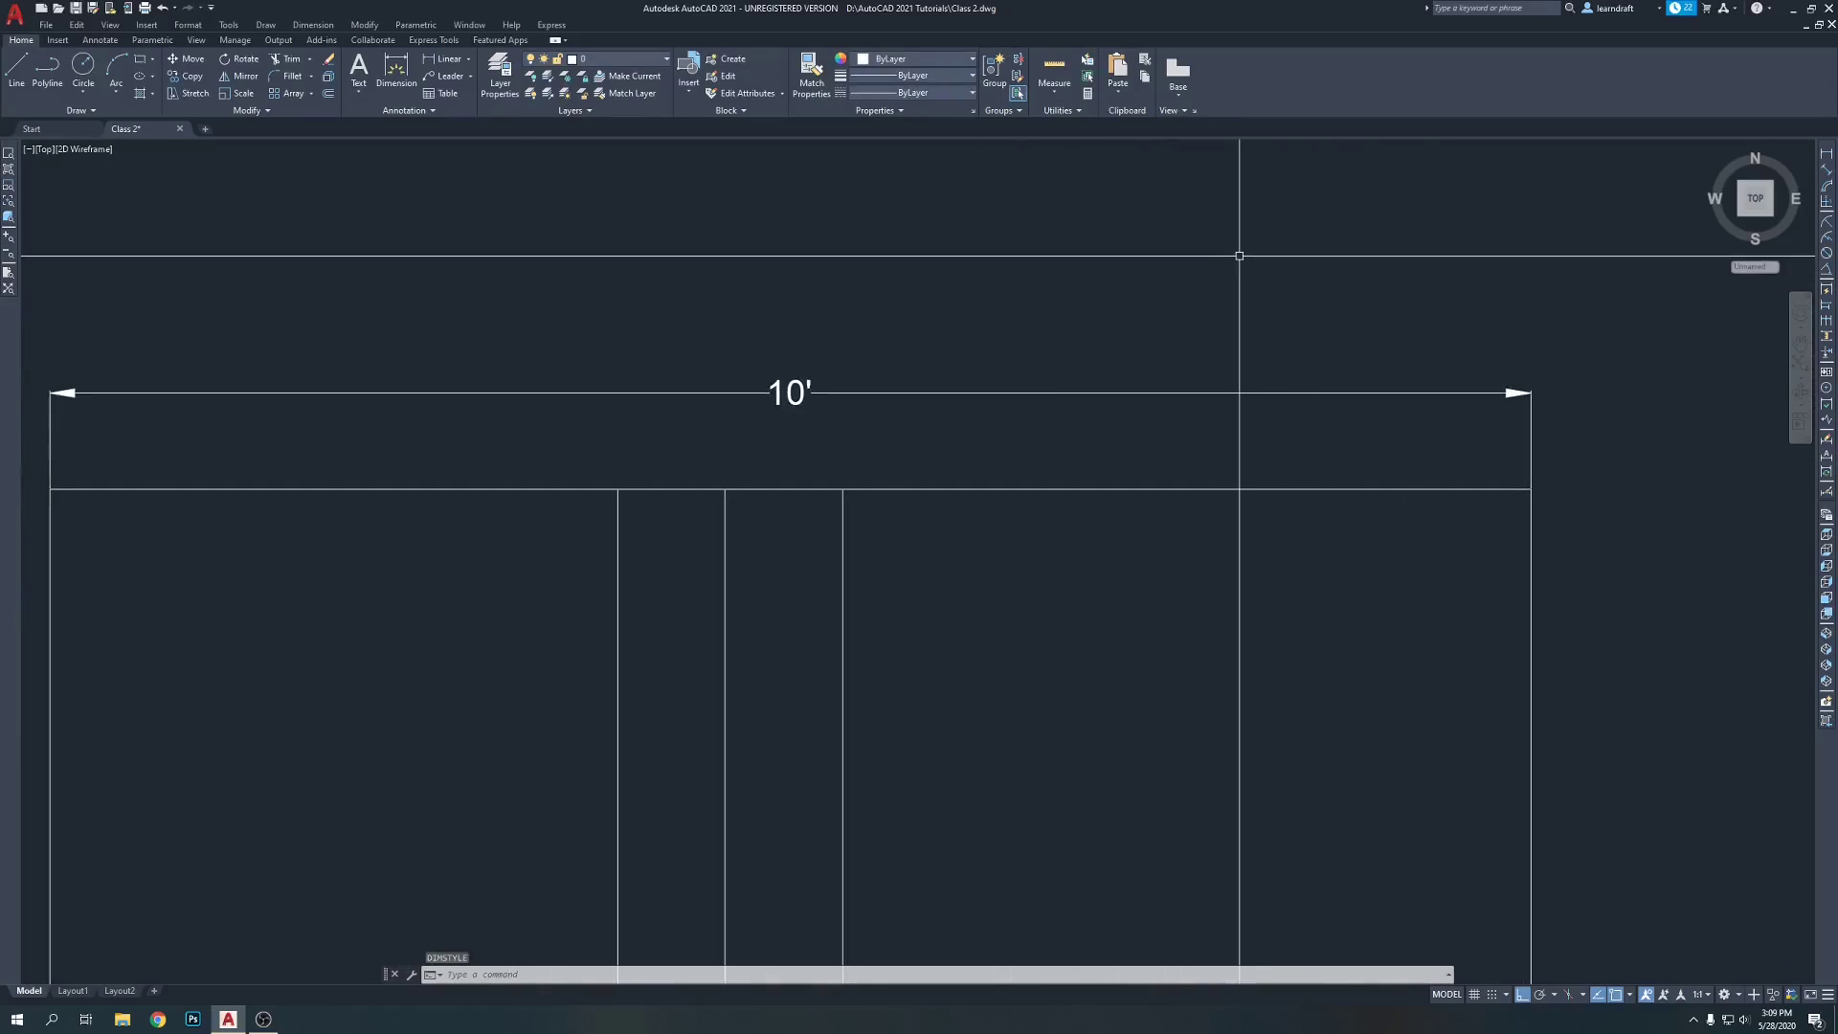
pyautogui.moveTo(1239, 283)
pyautogui.mouseDown(button='middle')
pyautogui.moveTo(1235, 226)
pyautogui.moveTo(902, 152)
pyautogui.mouseUp(button='middle')
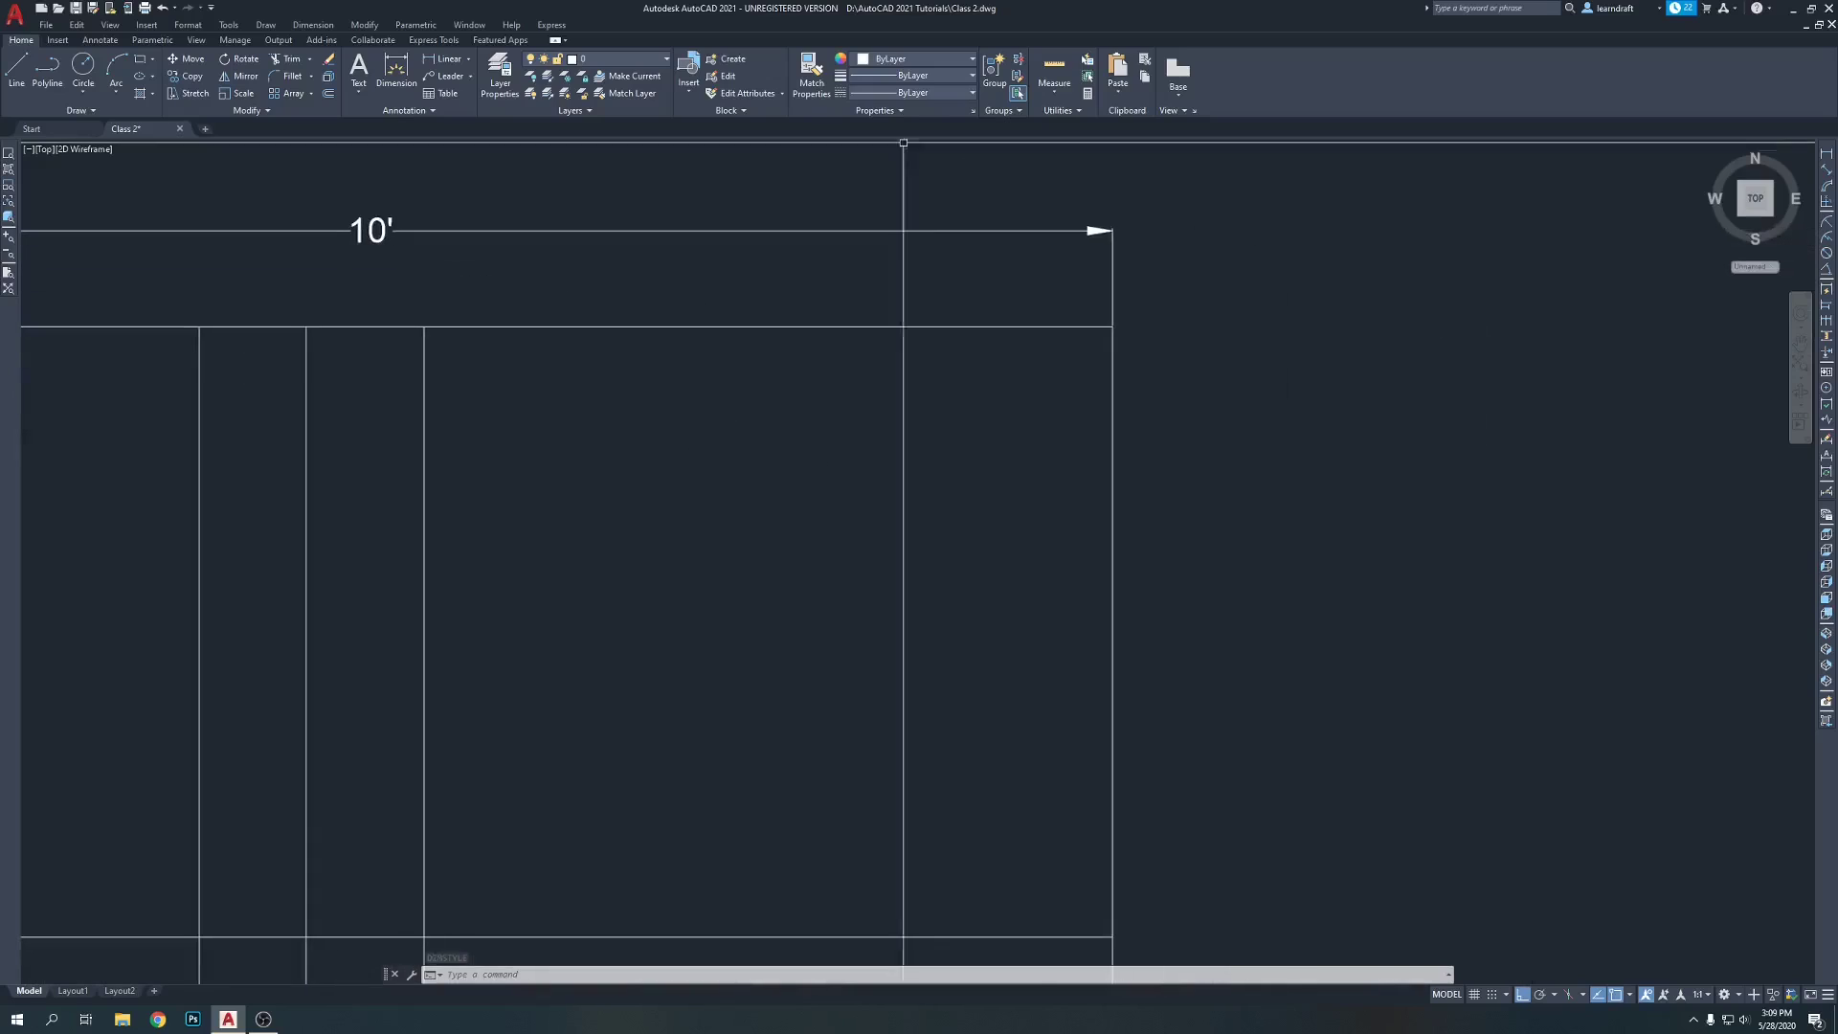
pyautogui.scroll(6, 1142, 431)
pyautogui.scroll(3, 1177, 537)
pyautogui.scroll(2, 1091, 533)
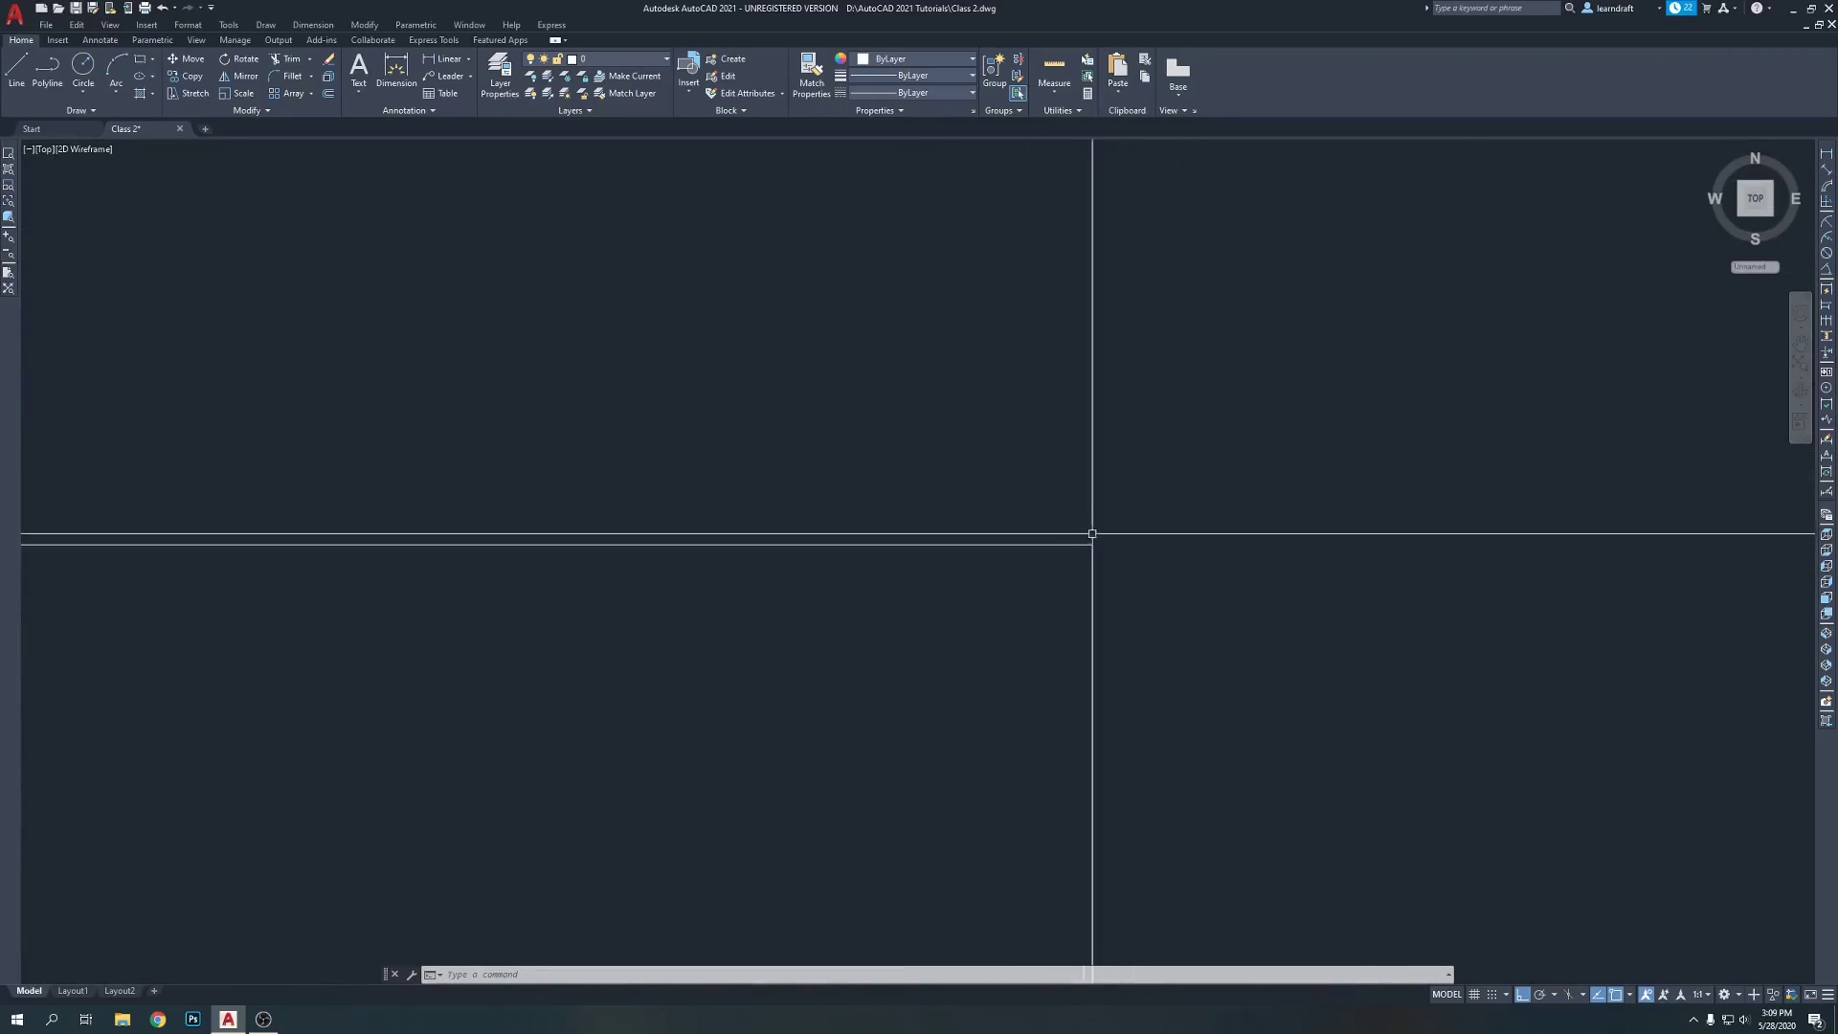
pyautogui.scroll(-5, 1124, 527)
pyautogui.moveTo(1215, 479); pyautogui.dragTo(1182, 385, button='middle')
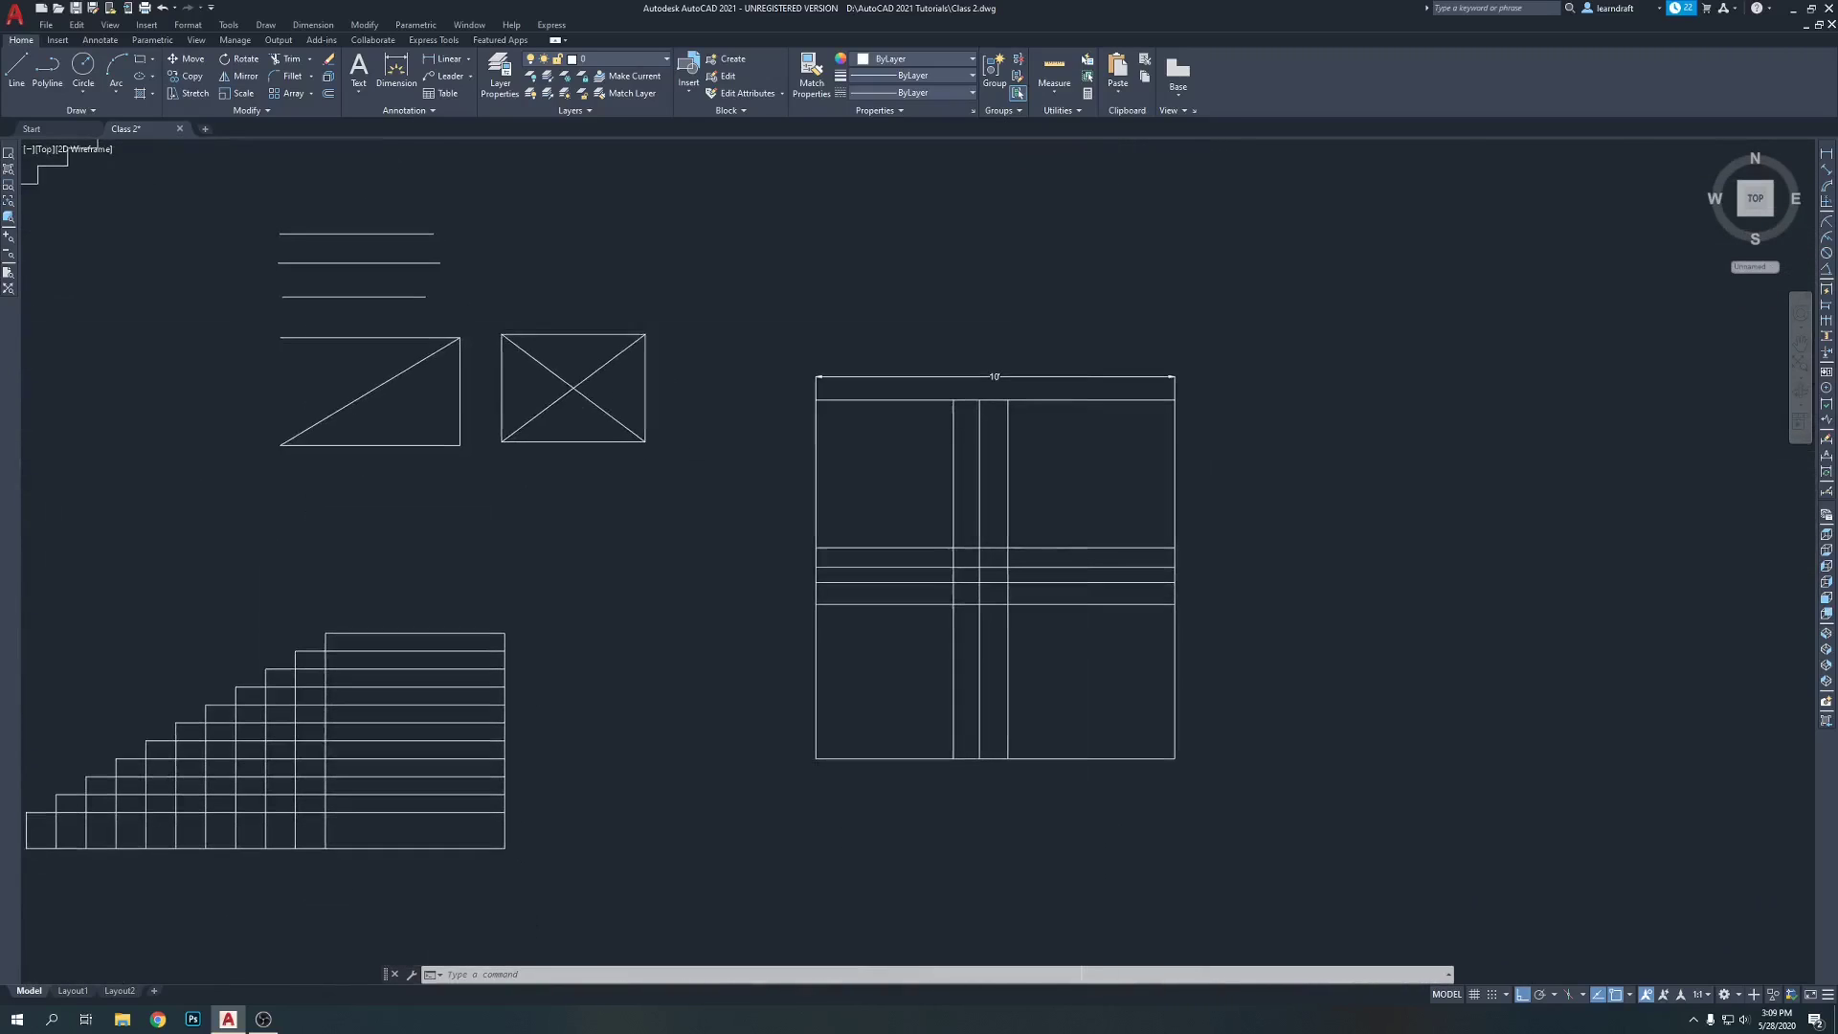
pyautogui.scroll(4, 1101, 364)
pyautogui.moveTo(1034, 268)
pyautogui.mouseDown(button='middle')
pyautogui.moveTo(1005, 274)
pyautogui.moveTo(1010, 245)
pyautogui.mouseUp(button='middle')
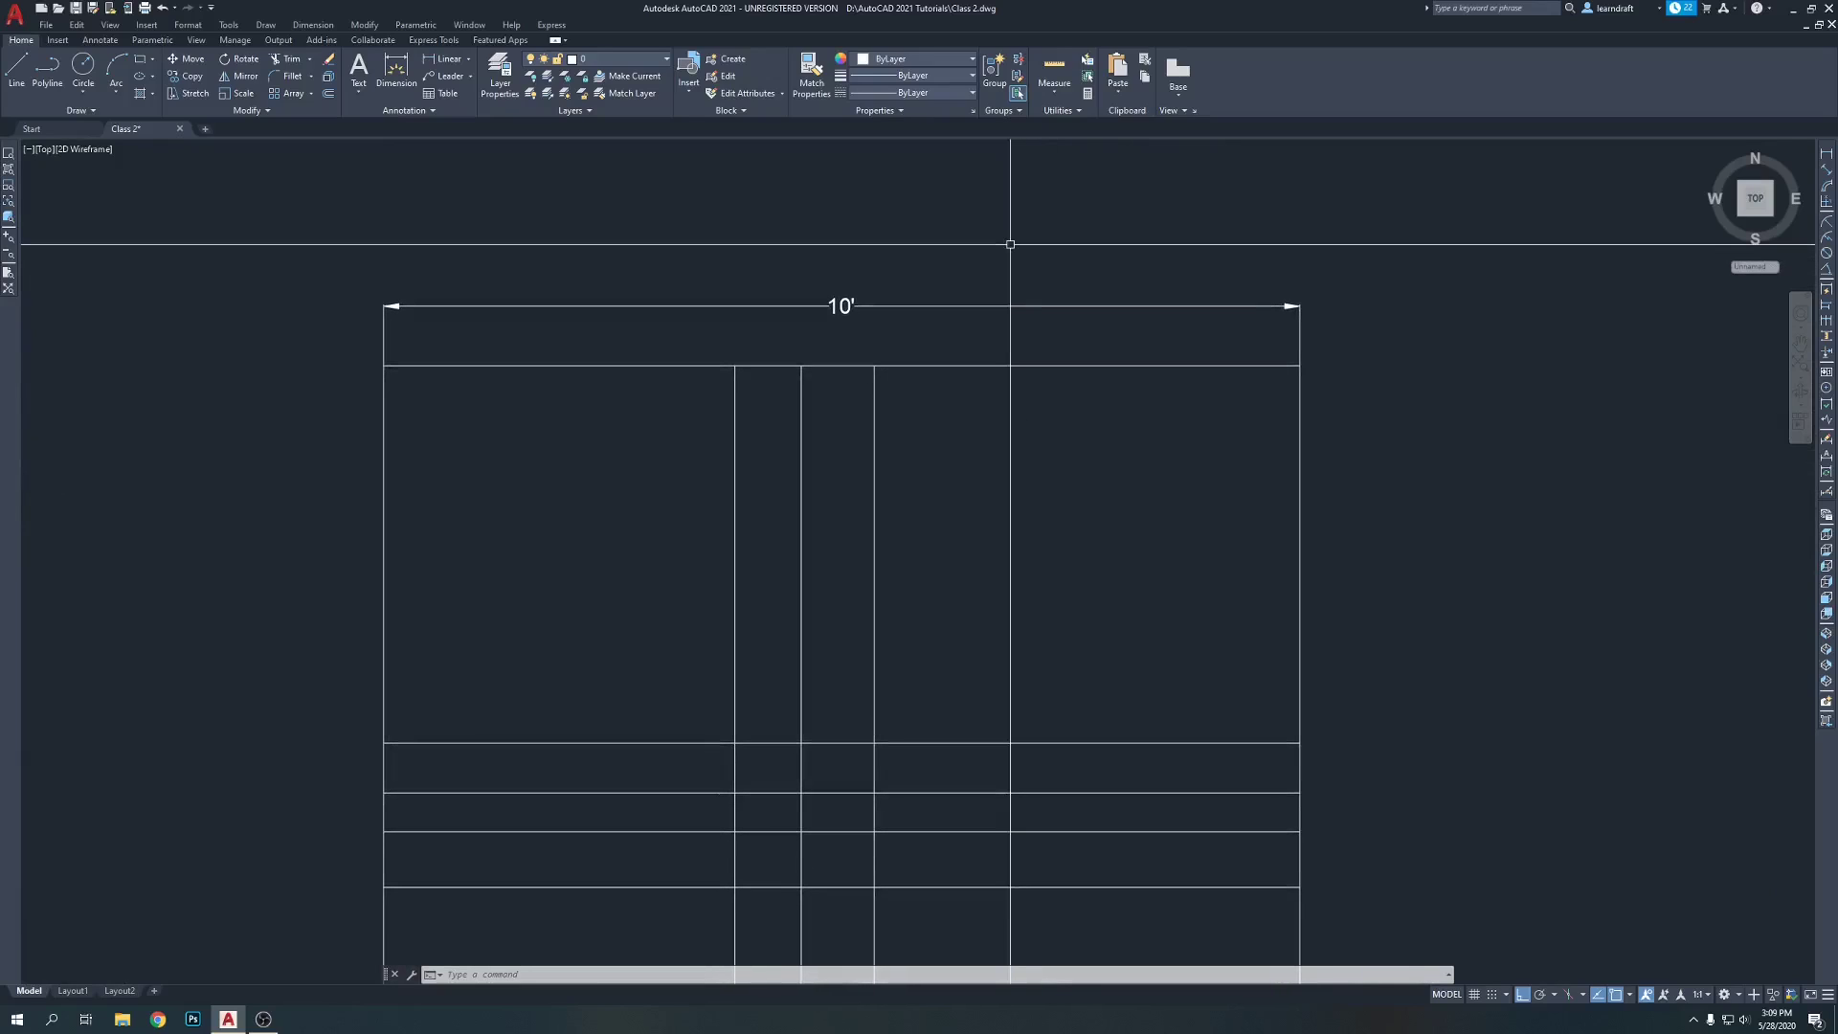
# - Add a vertical linear dimension between the square's two right corners, placed just outside its right edge
pyautogui.click(1825, 159)
pyautogui.scroll(5, 1251, 316)
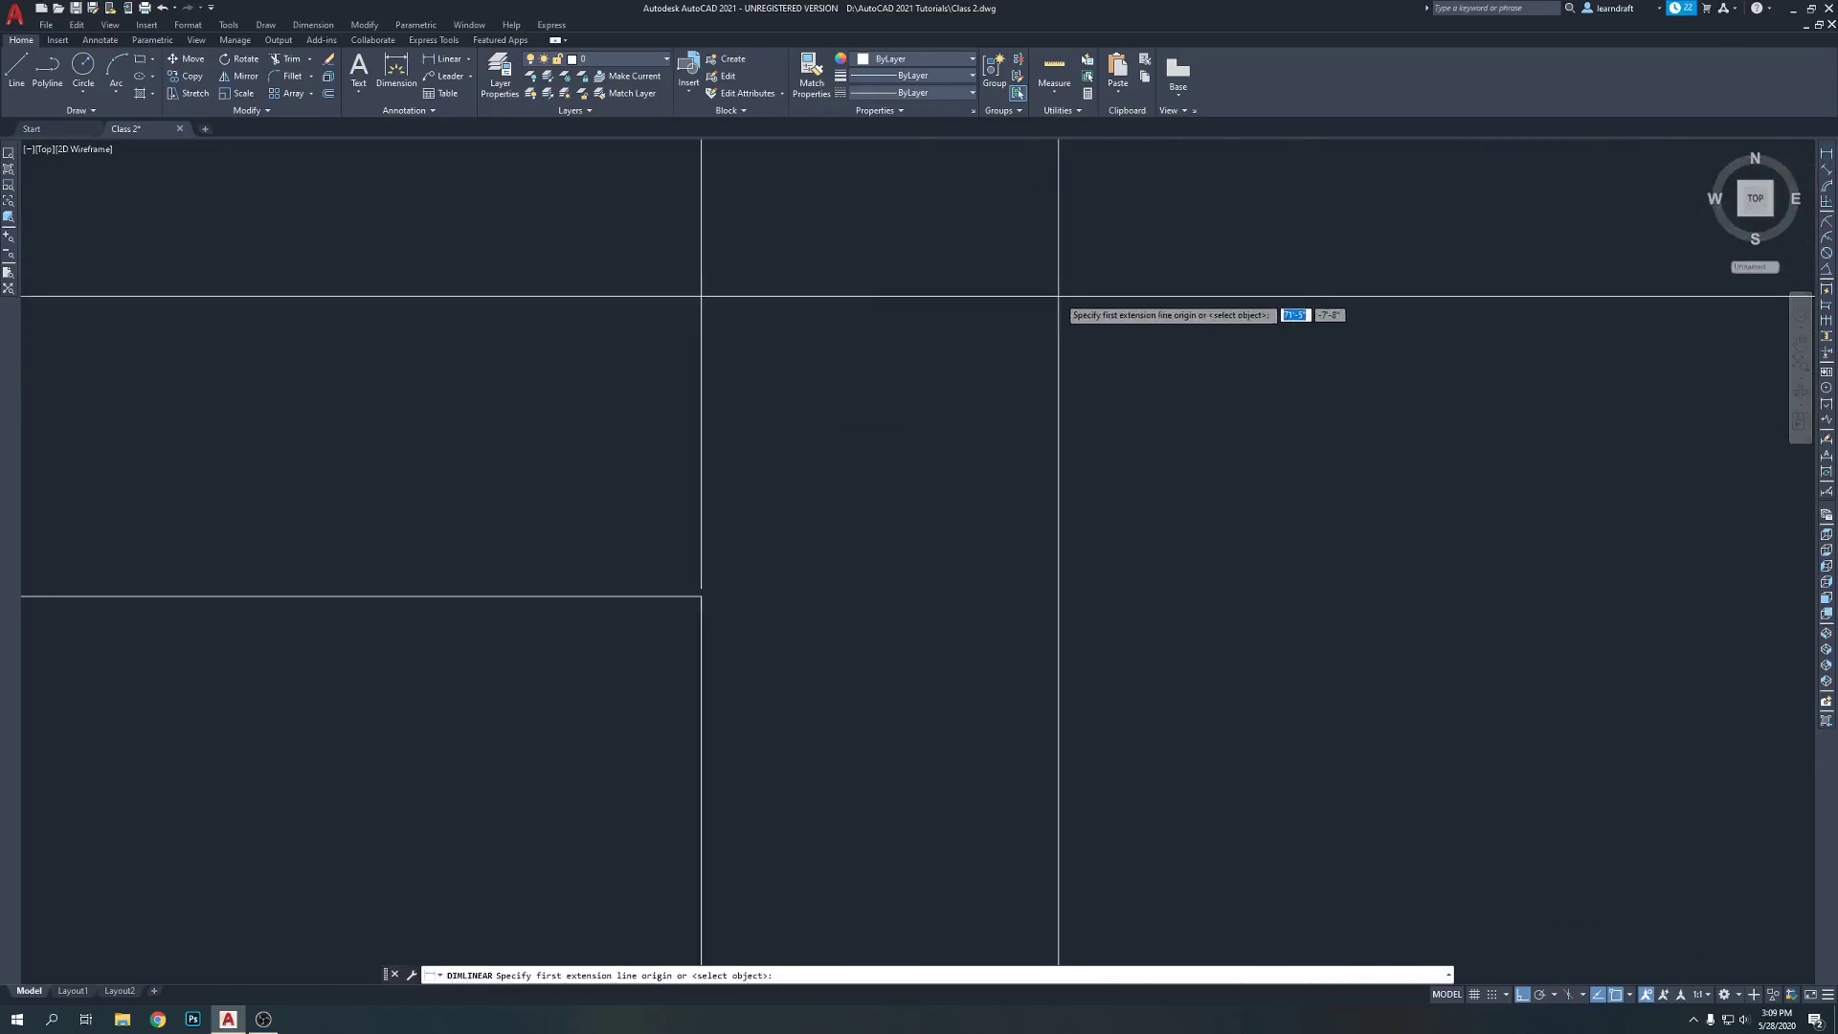
pyautogui.scroll(5, 694, 602)
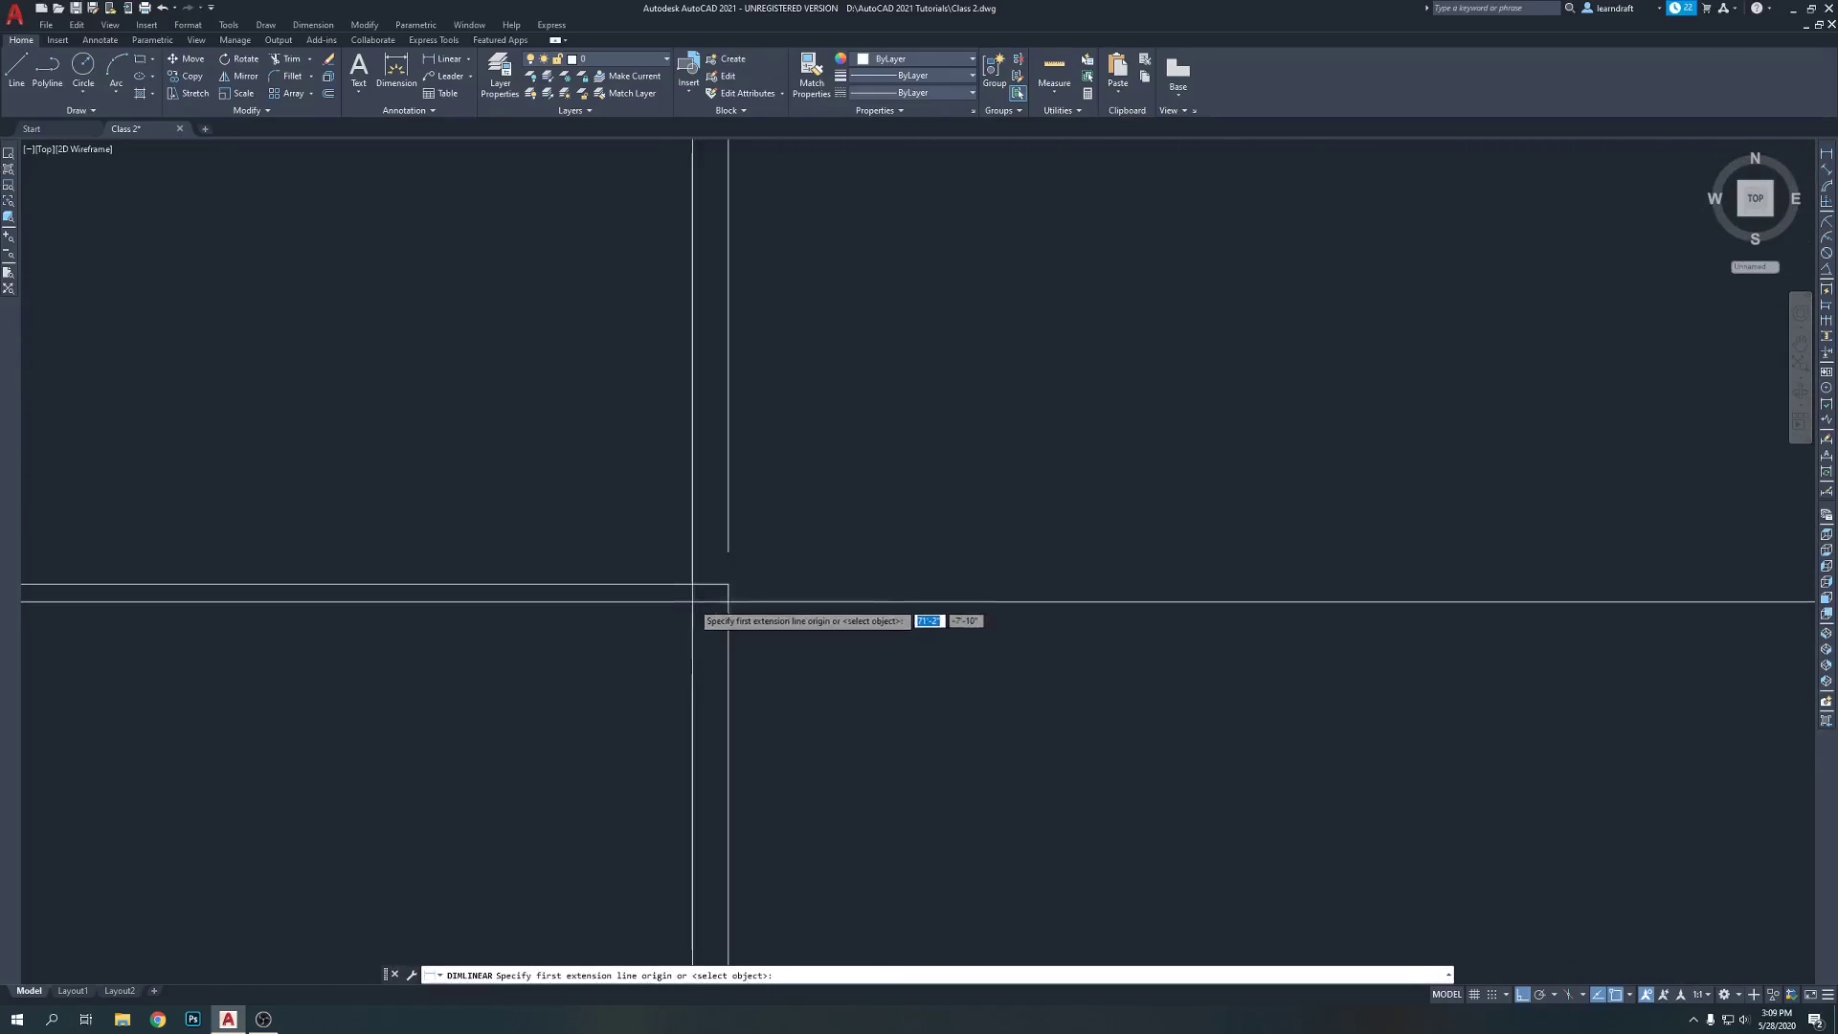
pyautogui.click(729, 583)
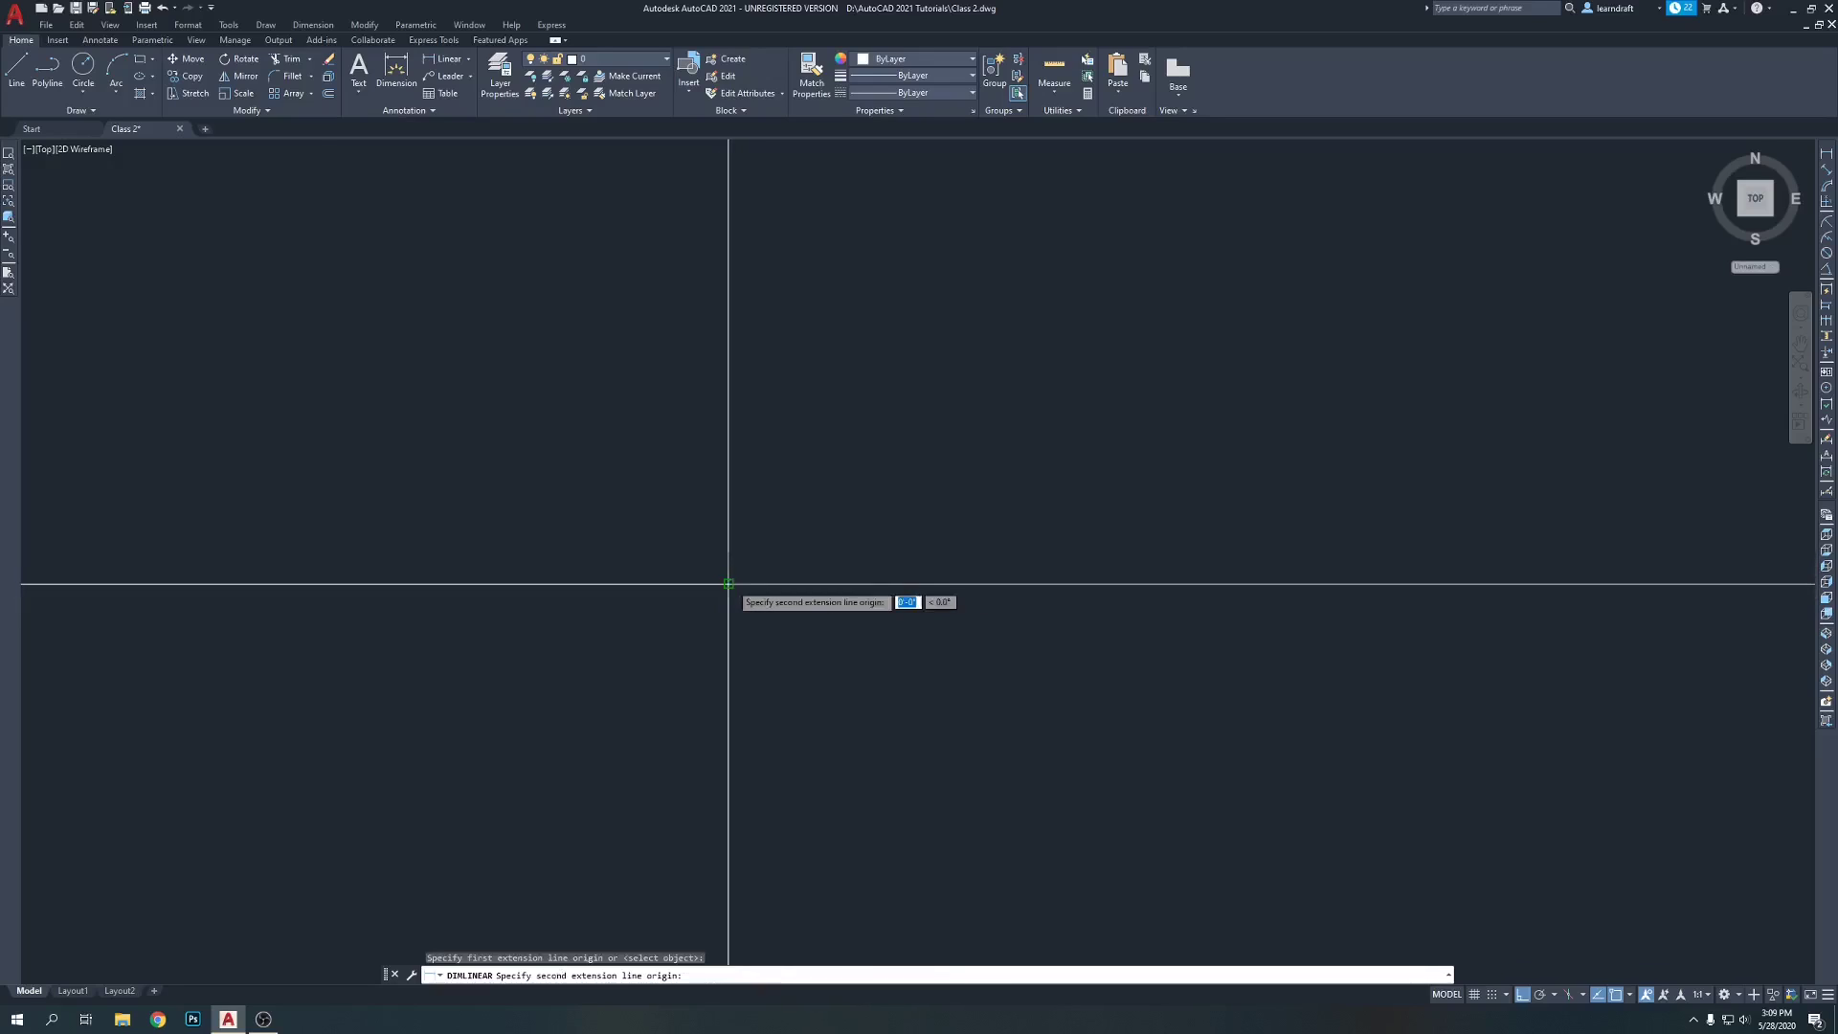
pyautogui.scroll(-5, 876, 574)
pyautogui.scroll(6, 910, 574)
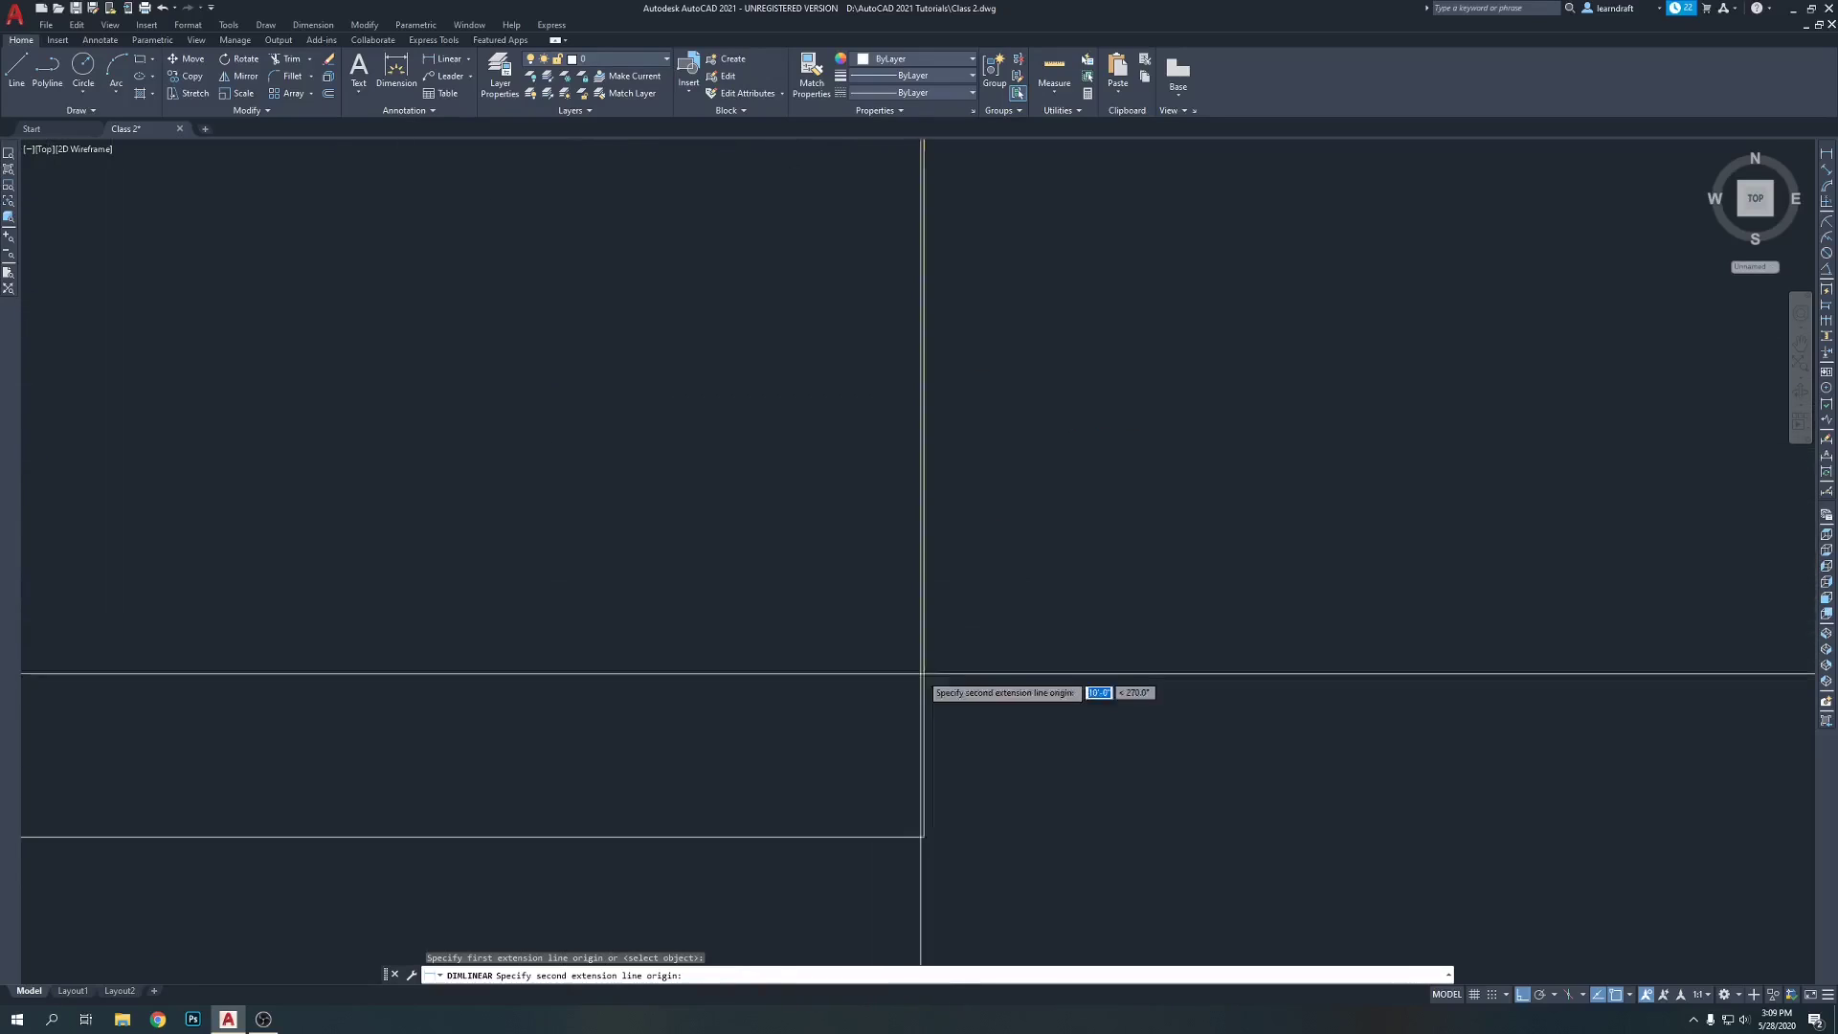
pyautogui.scroll(-2, 869, 517)
pyautogui.click(841, 517)
pyautogui.scroll(-4, 841, 524)
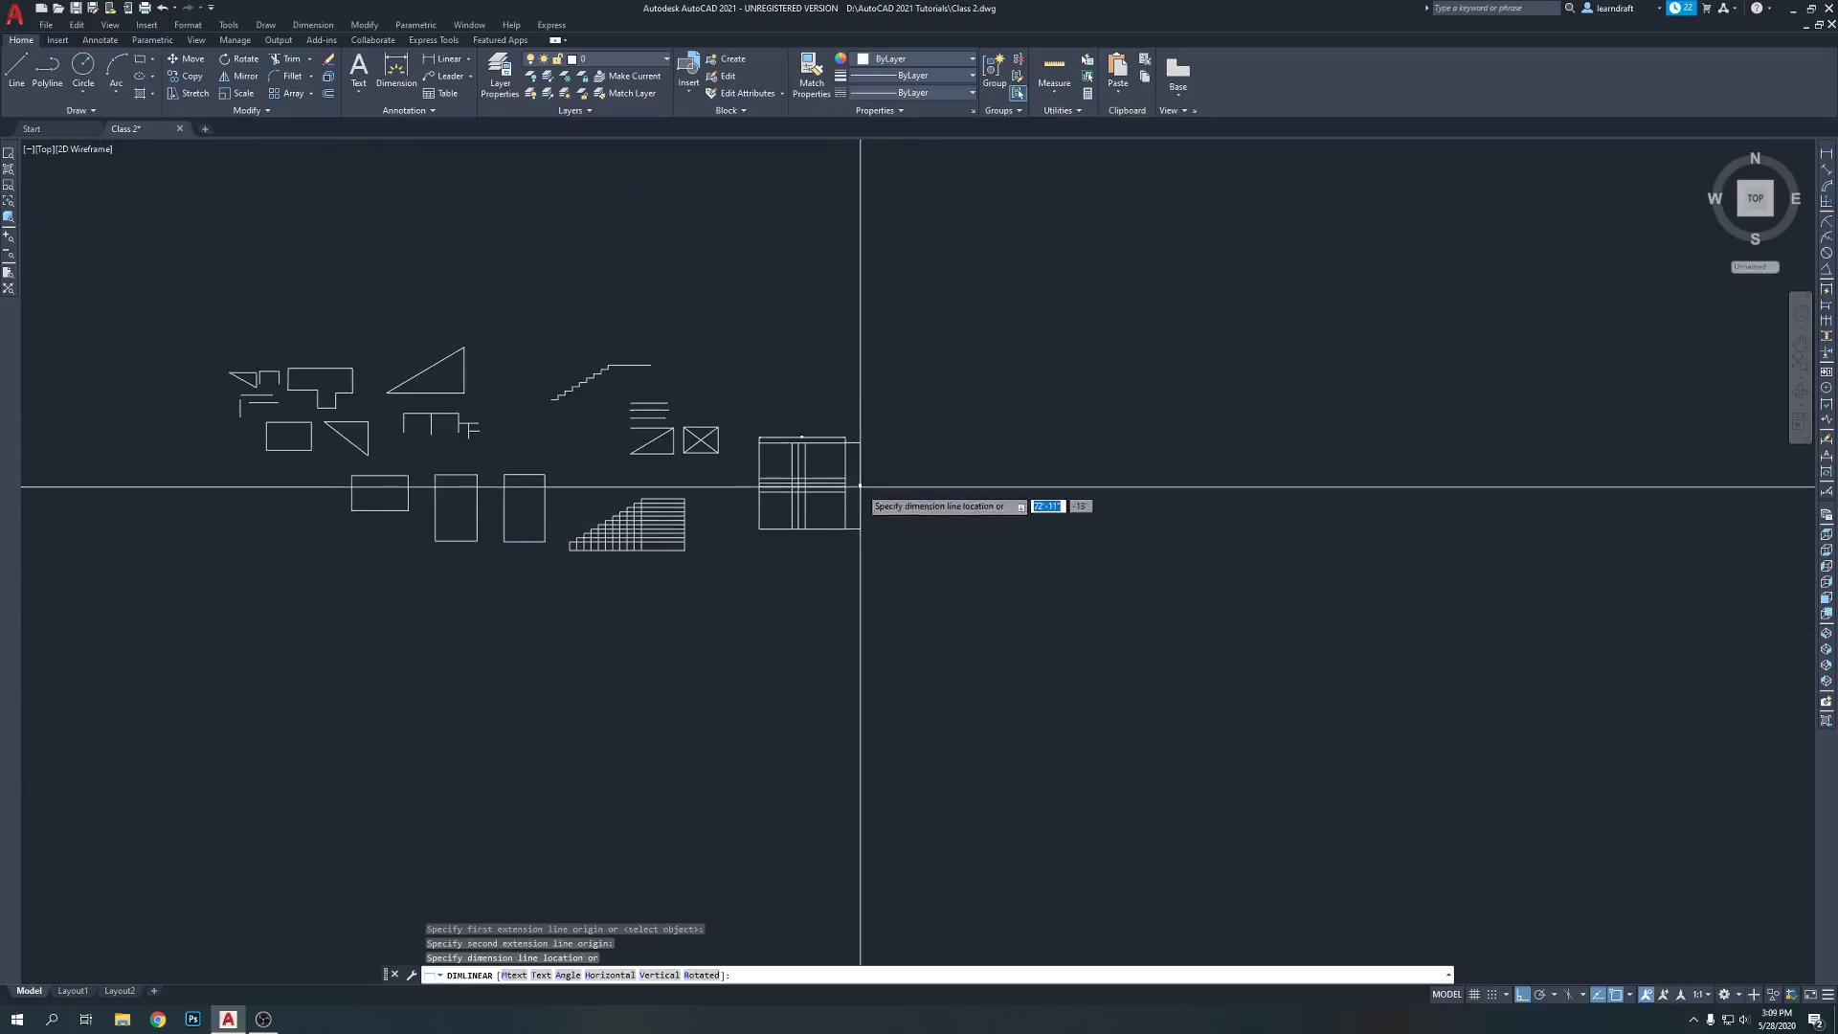
pyautogui.scroll(6, 859, 486)
pyautogui.click(841, 455)
pyautogui.moveTo(841, 456); pyautogui.dragTo(1141, 378, button='middle')
pyautogui.press('Return')
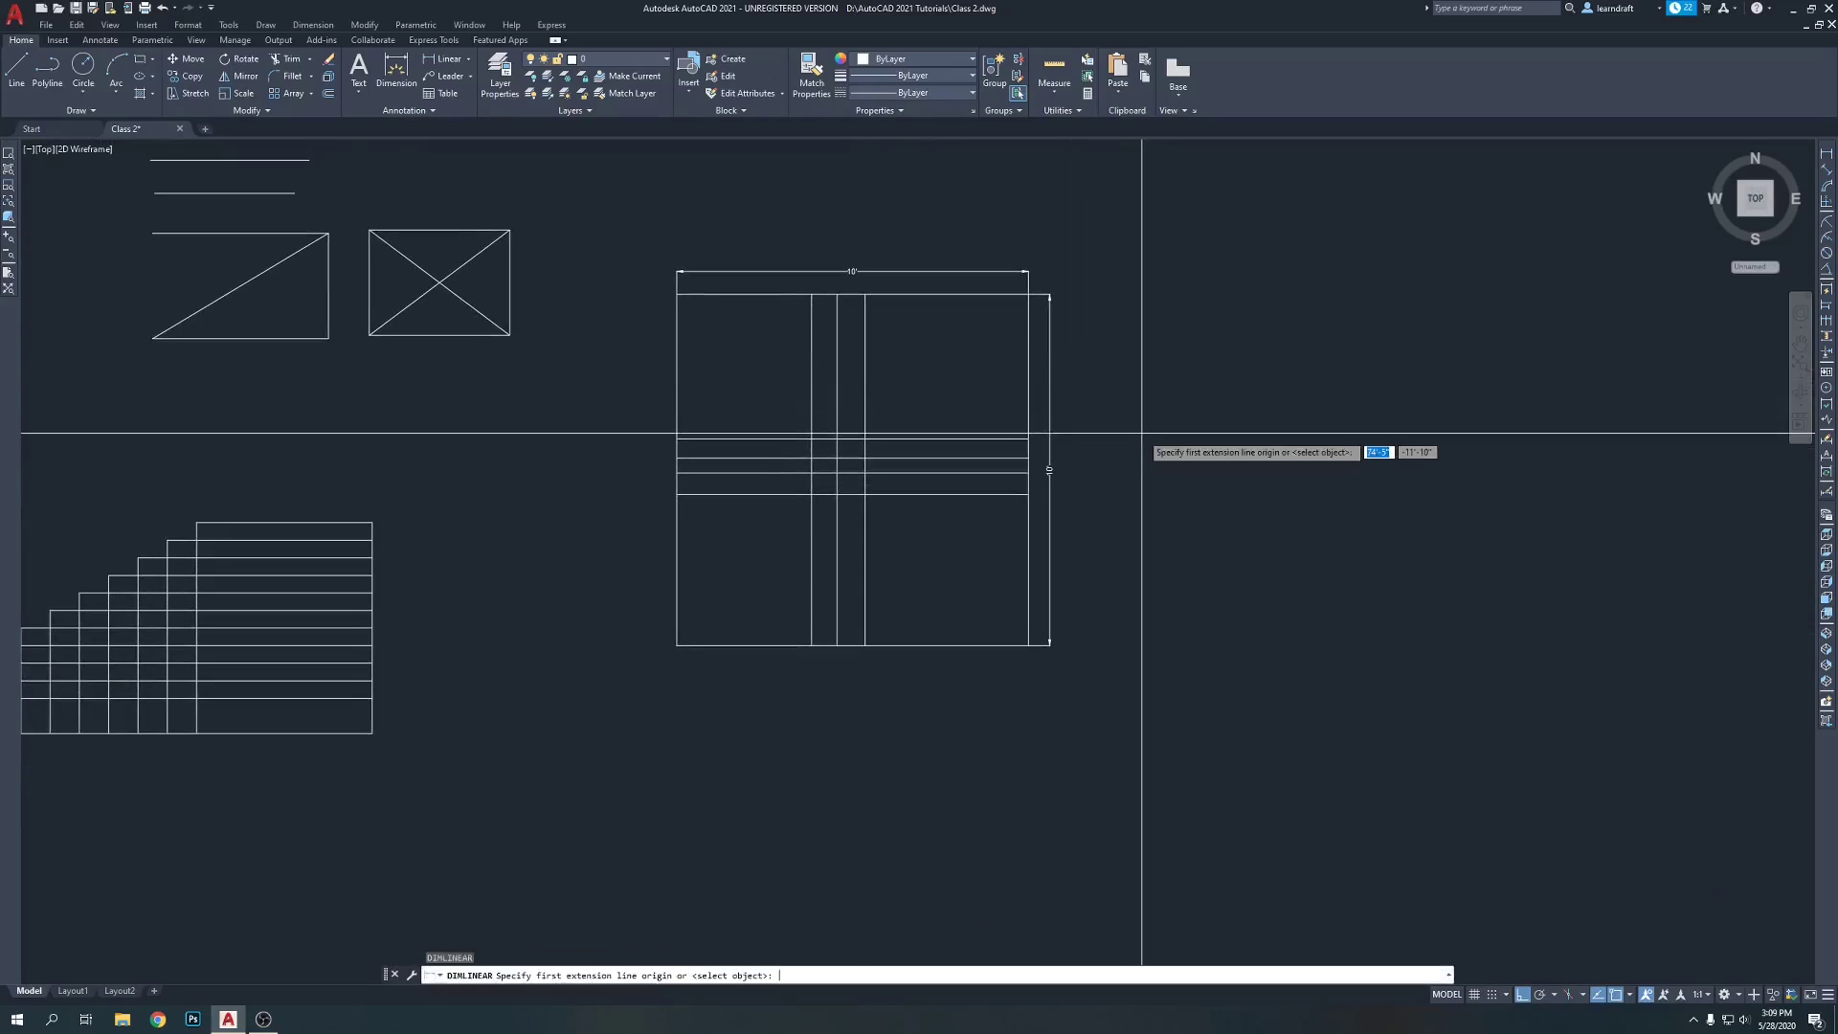
pyautogui.press('Escape')
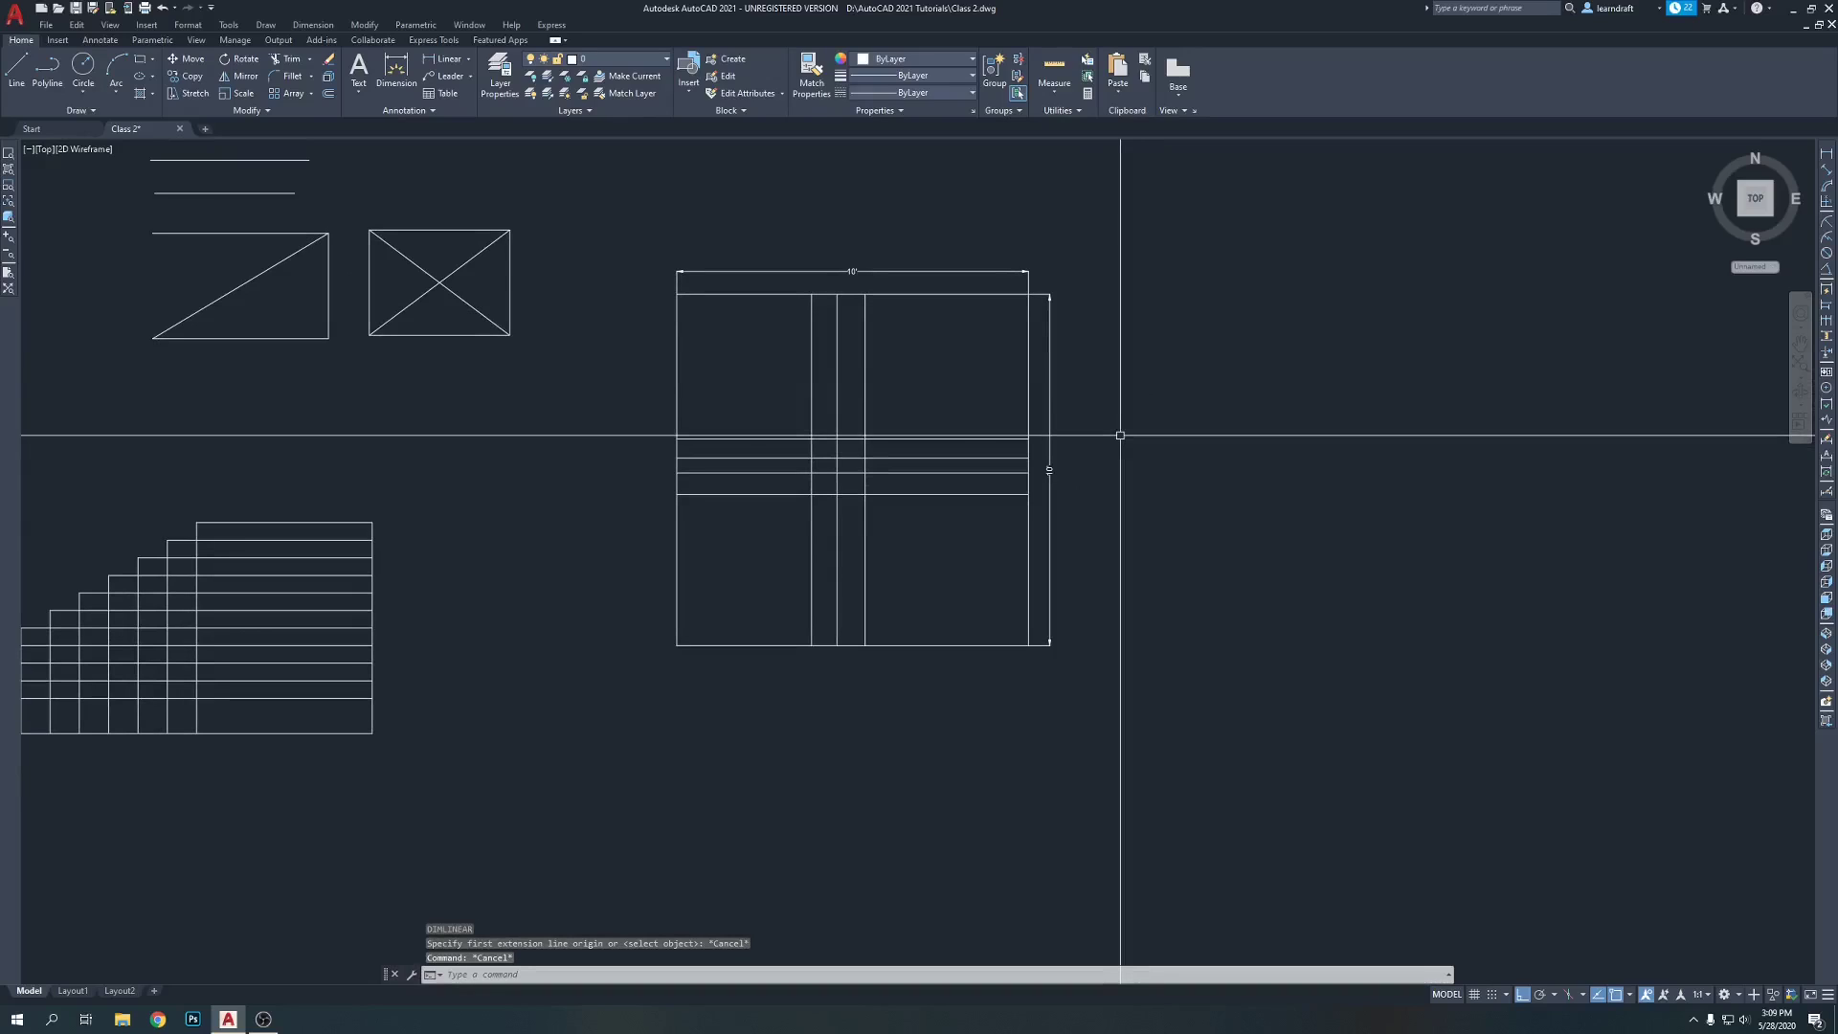
# - Add a horizontal linear dimension between the square's two lower corners, placed just below its lower edge
pyautogui.moveTo(1121, 451)
pyautogui.mouseDown(button='middle')
pyautogui.moveTo(1148, 451)
pyautogui.moveTo(1152, 426)
pyautogui.mouseUp(button='middle')
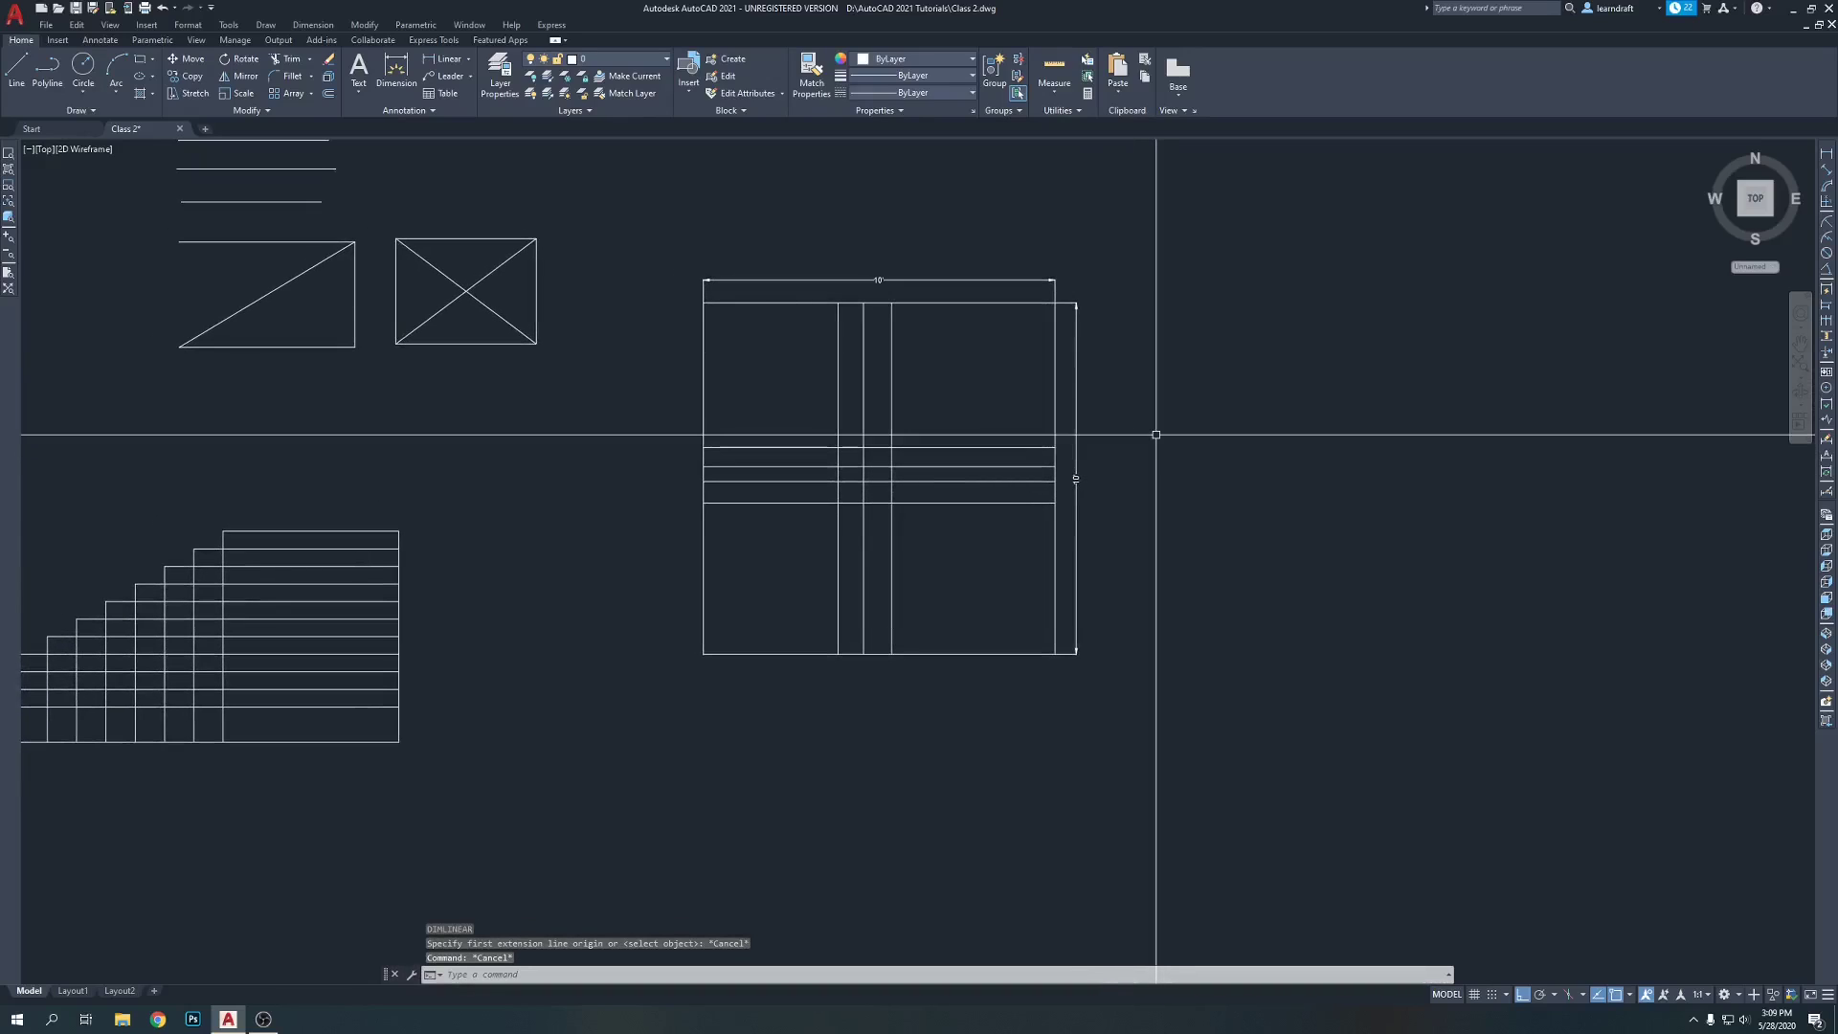
pyautogui.moveTo(1025, 427)
pyautogui.mouseDown(button='middle')
pyautogui.moveTo(1057, 384)
pyautogui.moveTo(1034, 415)
pyautogui.mouseUp(button='middle')
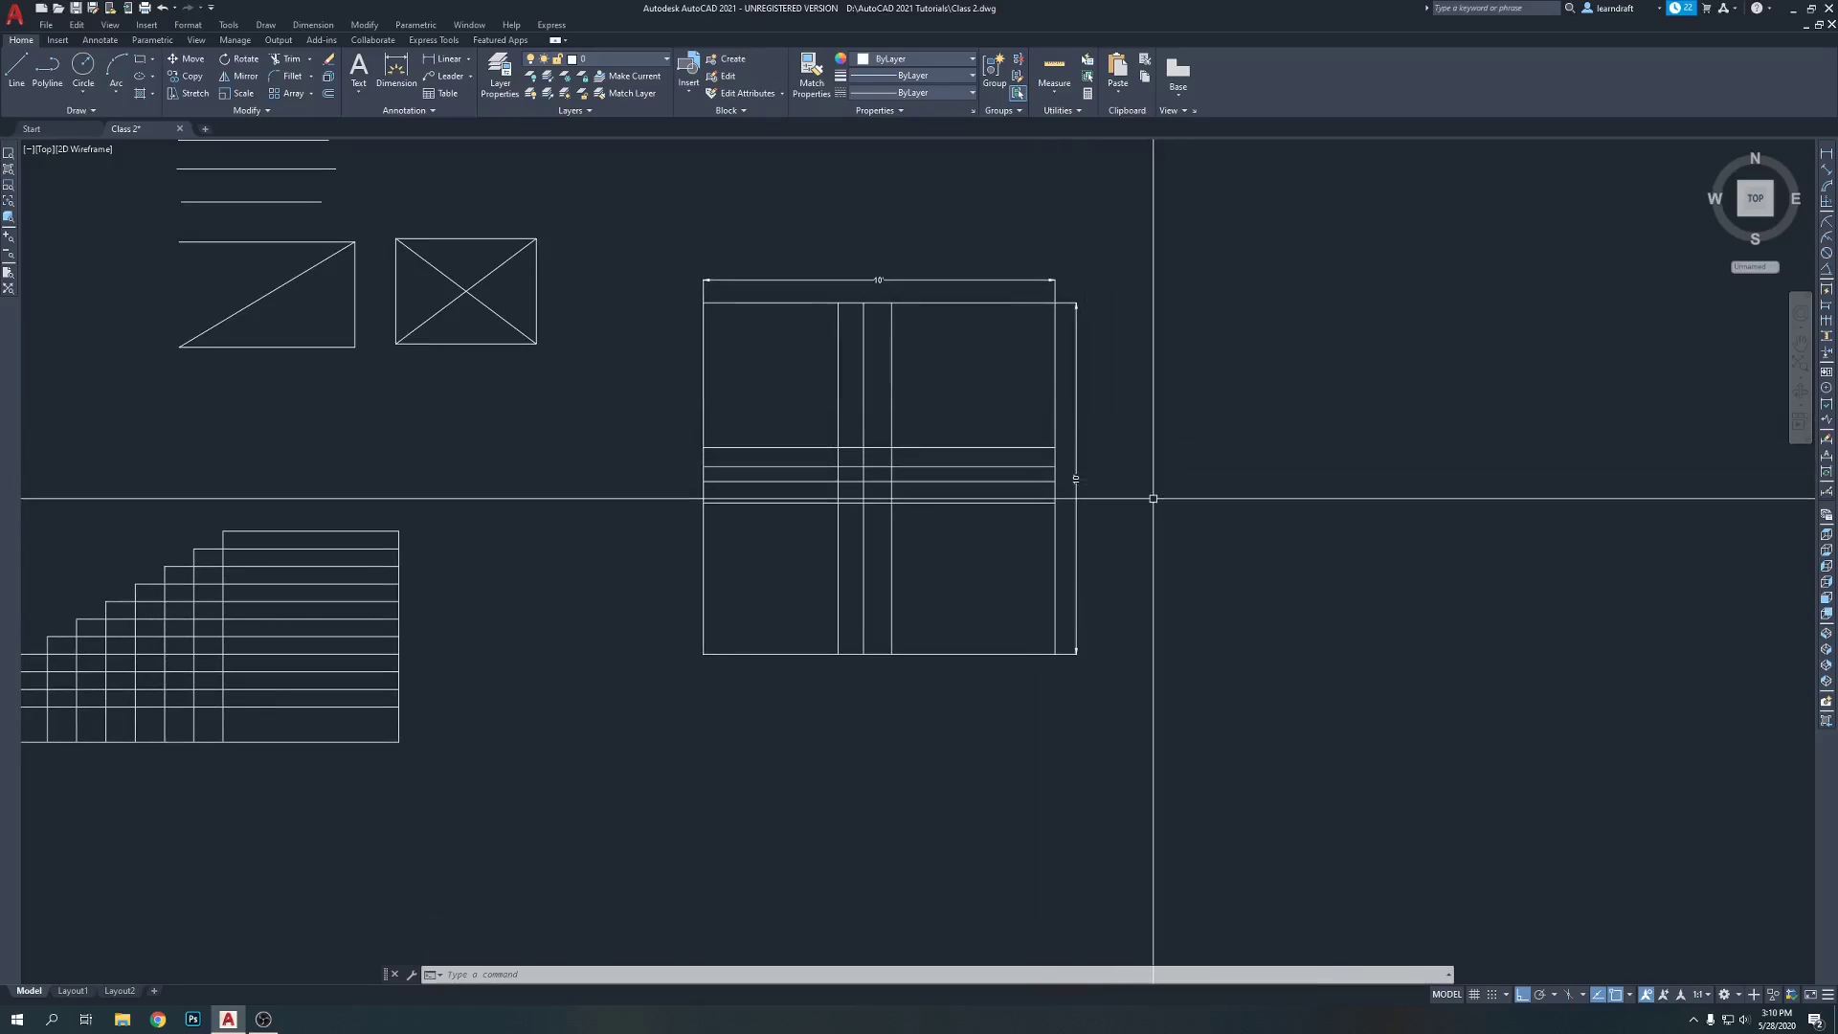
pyautogui.write('li')
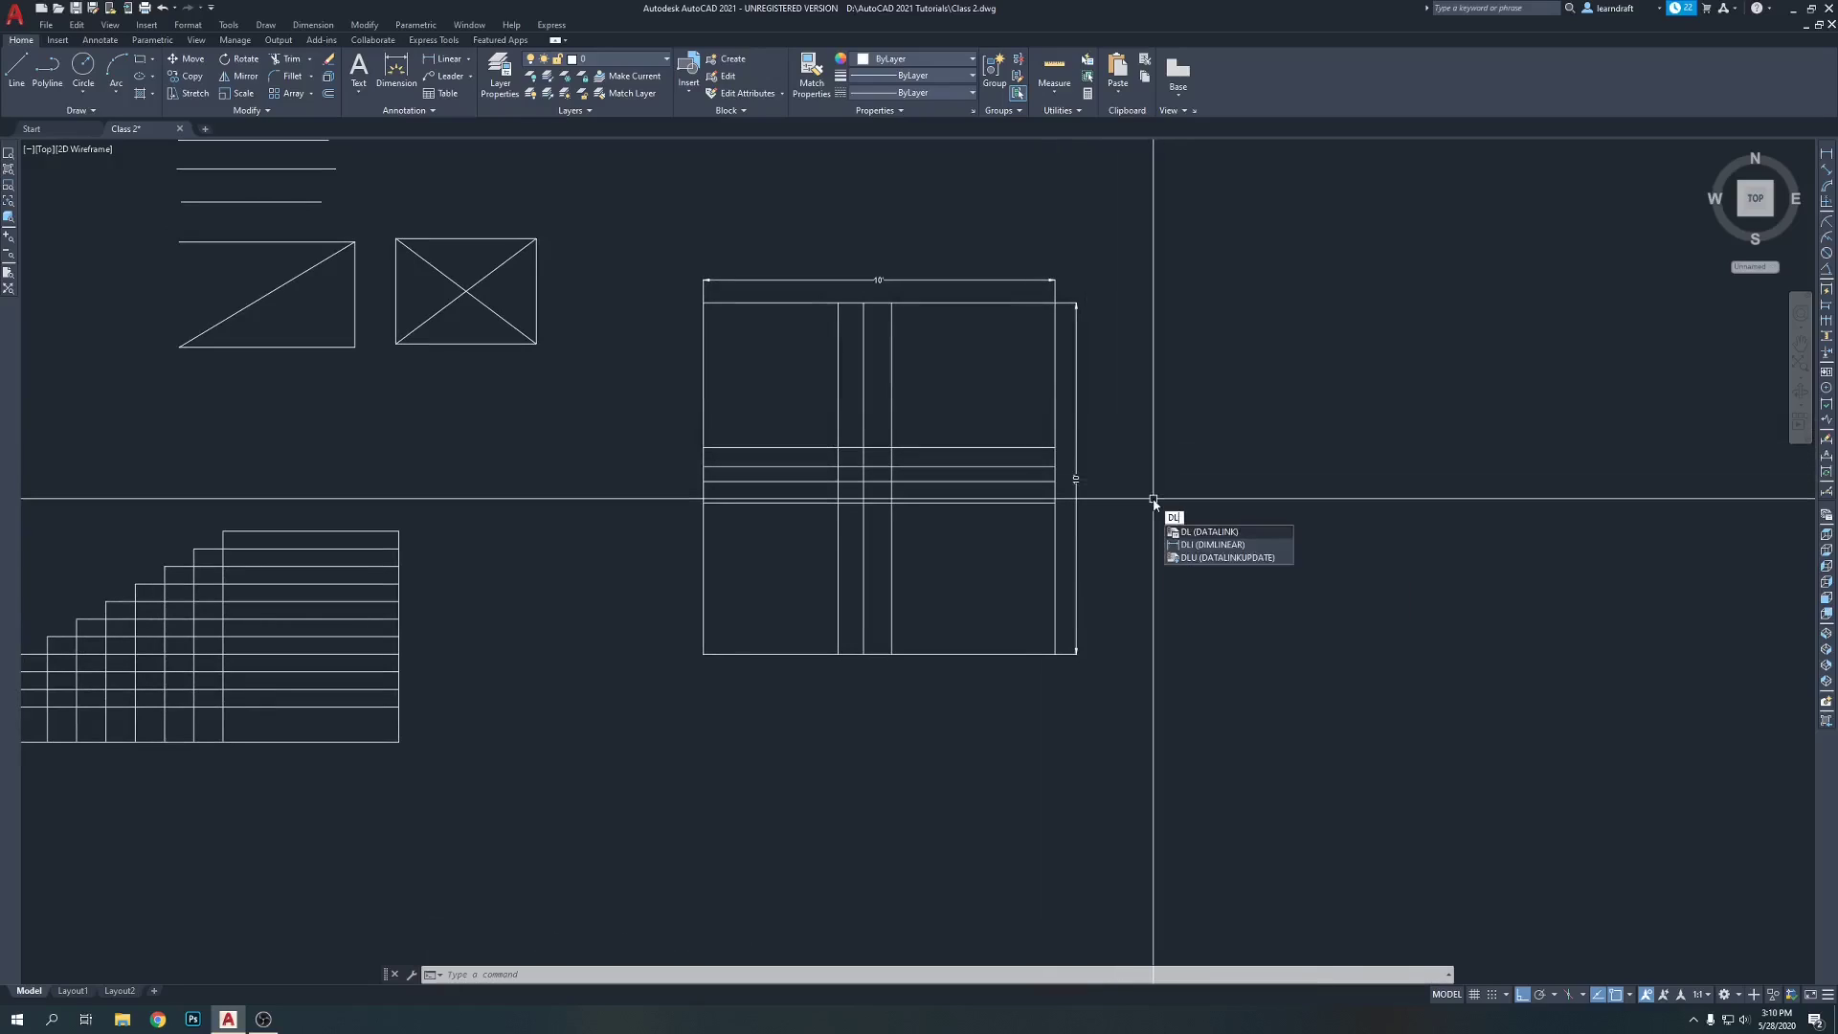
pyautogui.press('Return')
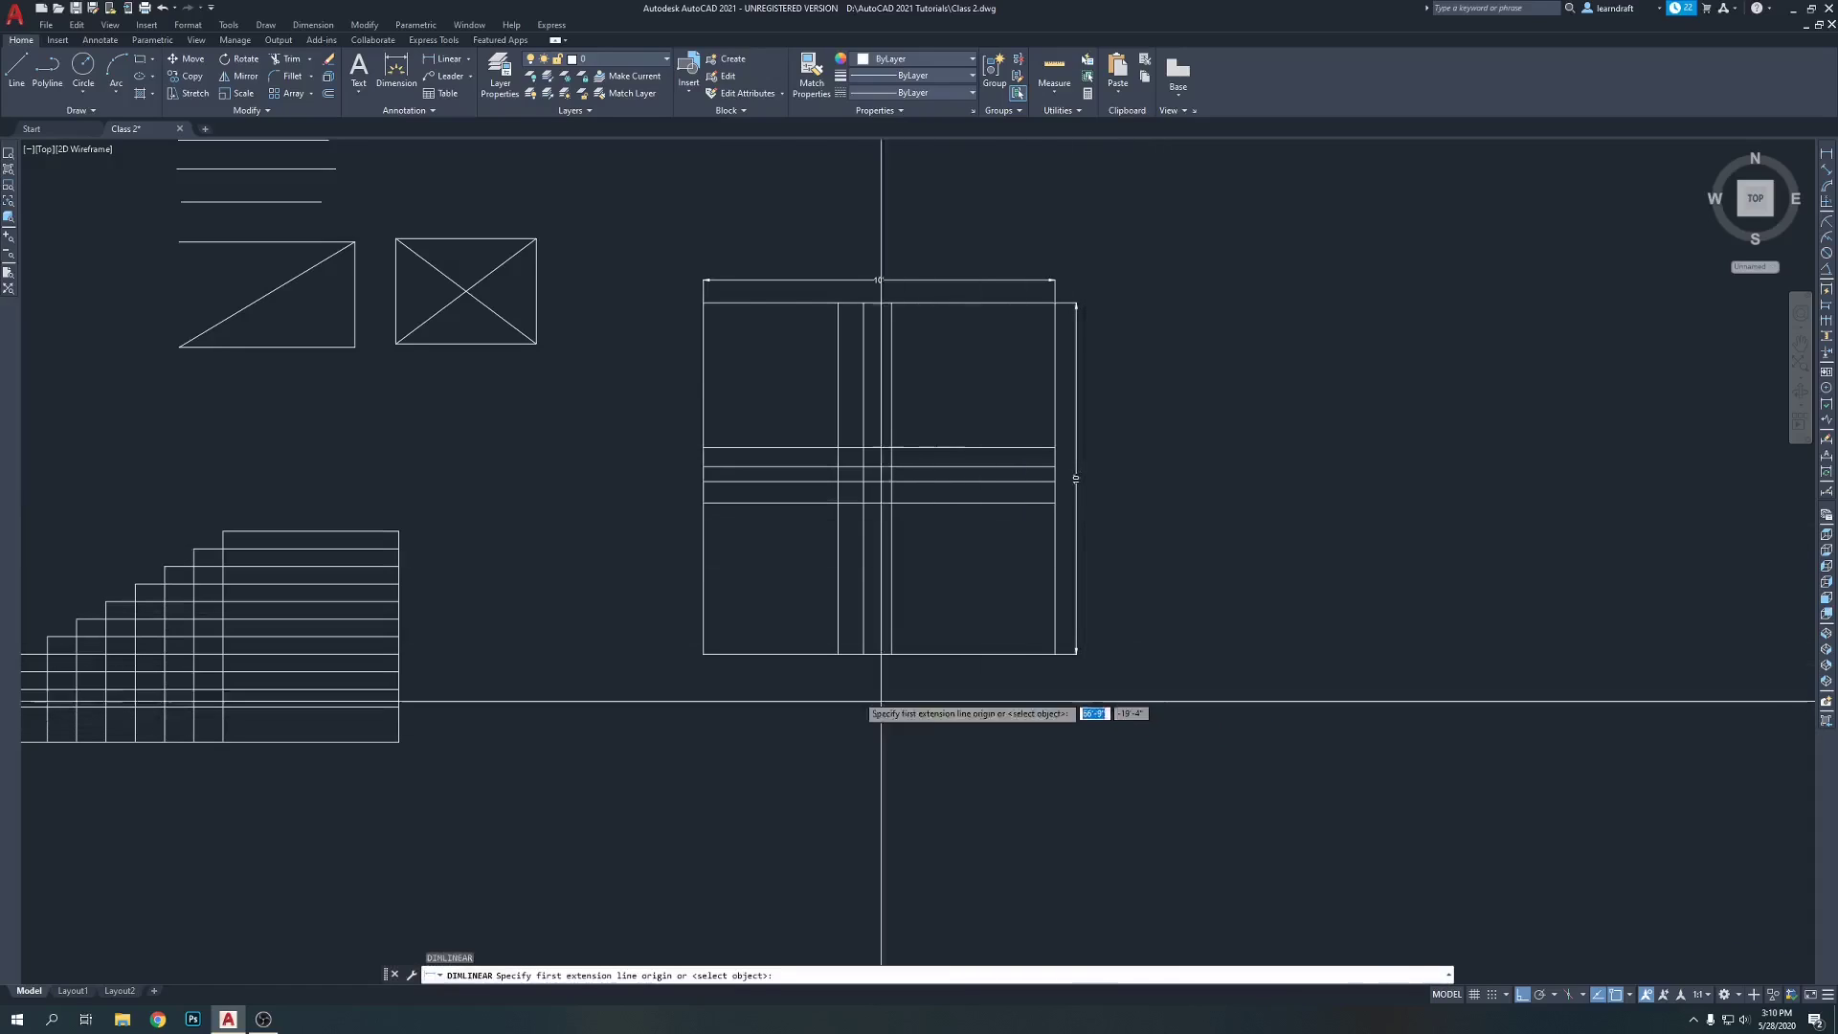
pyautogui.click(704, 654)
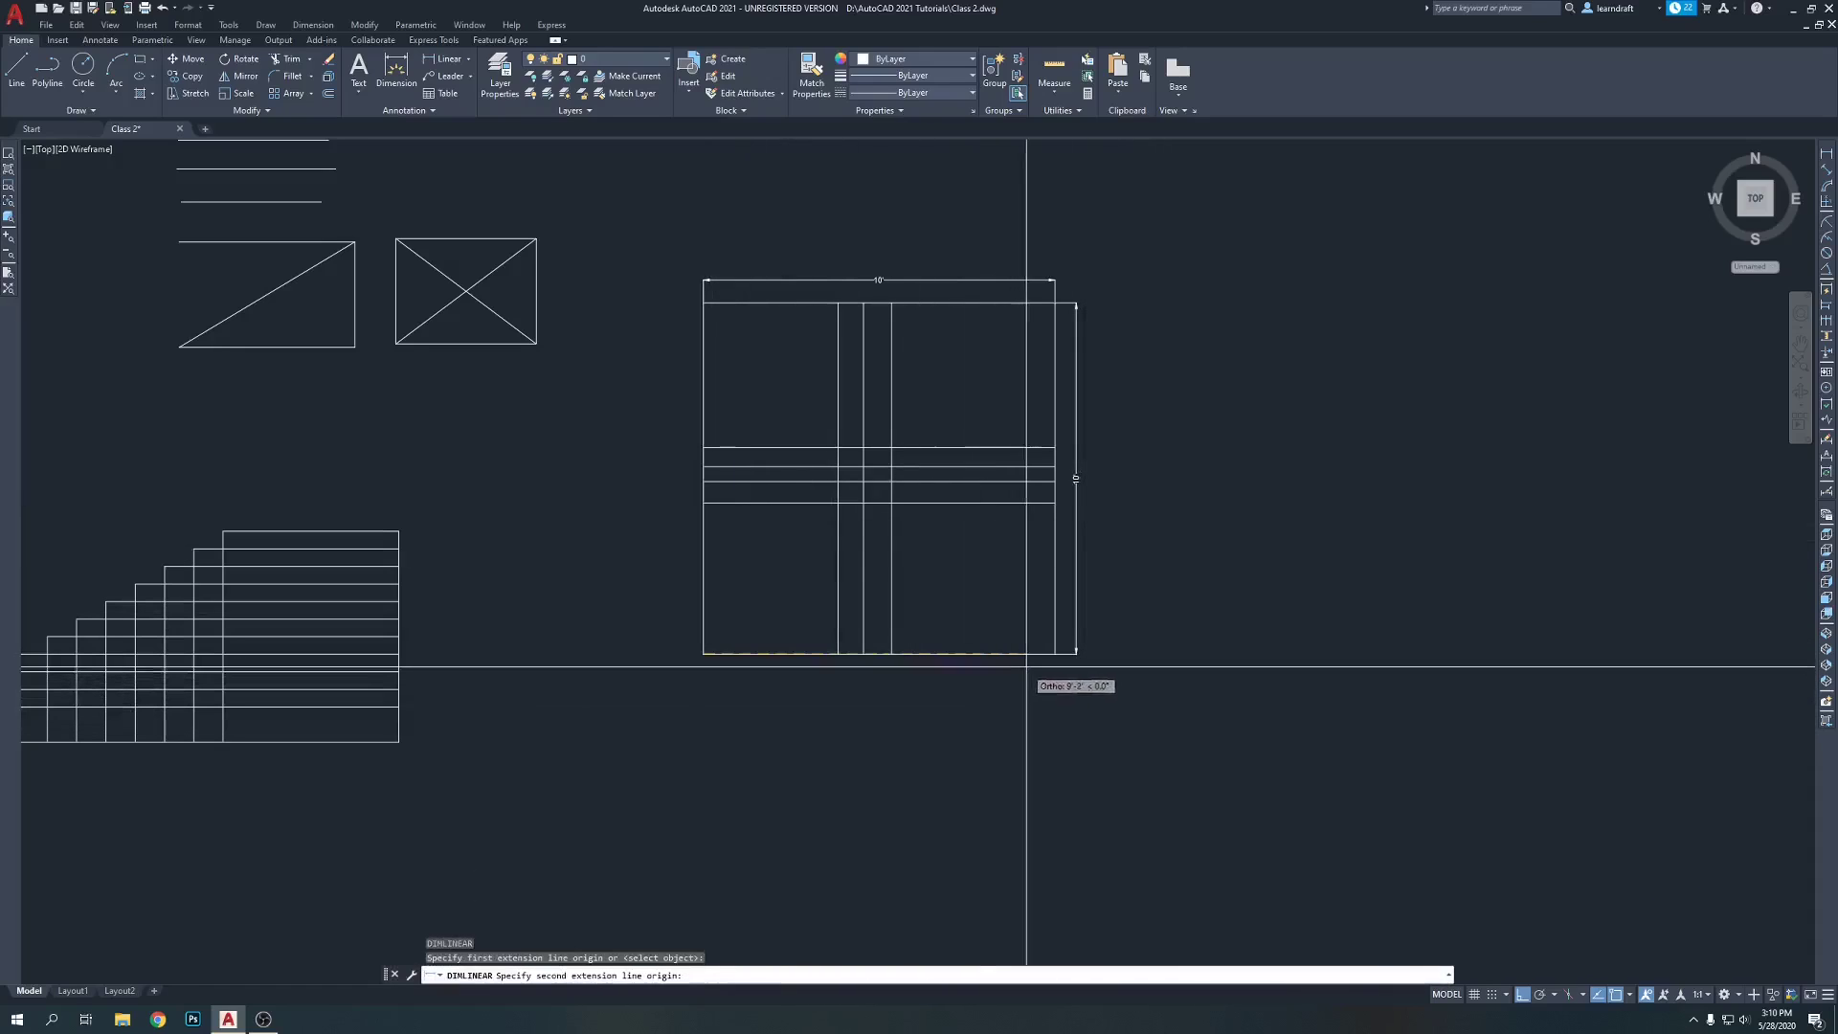
pyautogui.click(1055, 653)
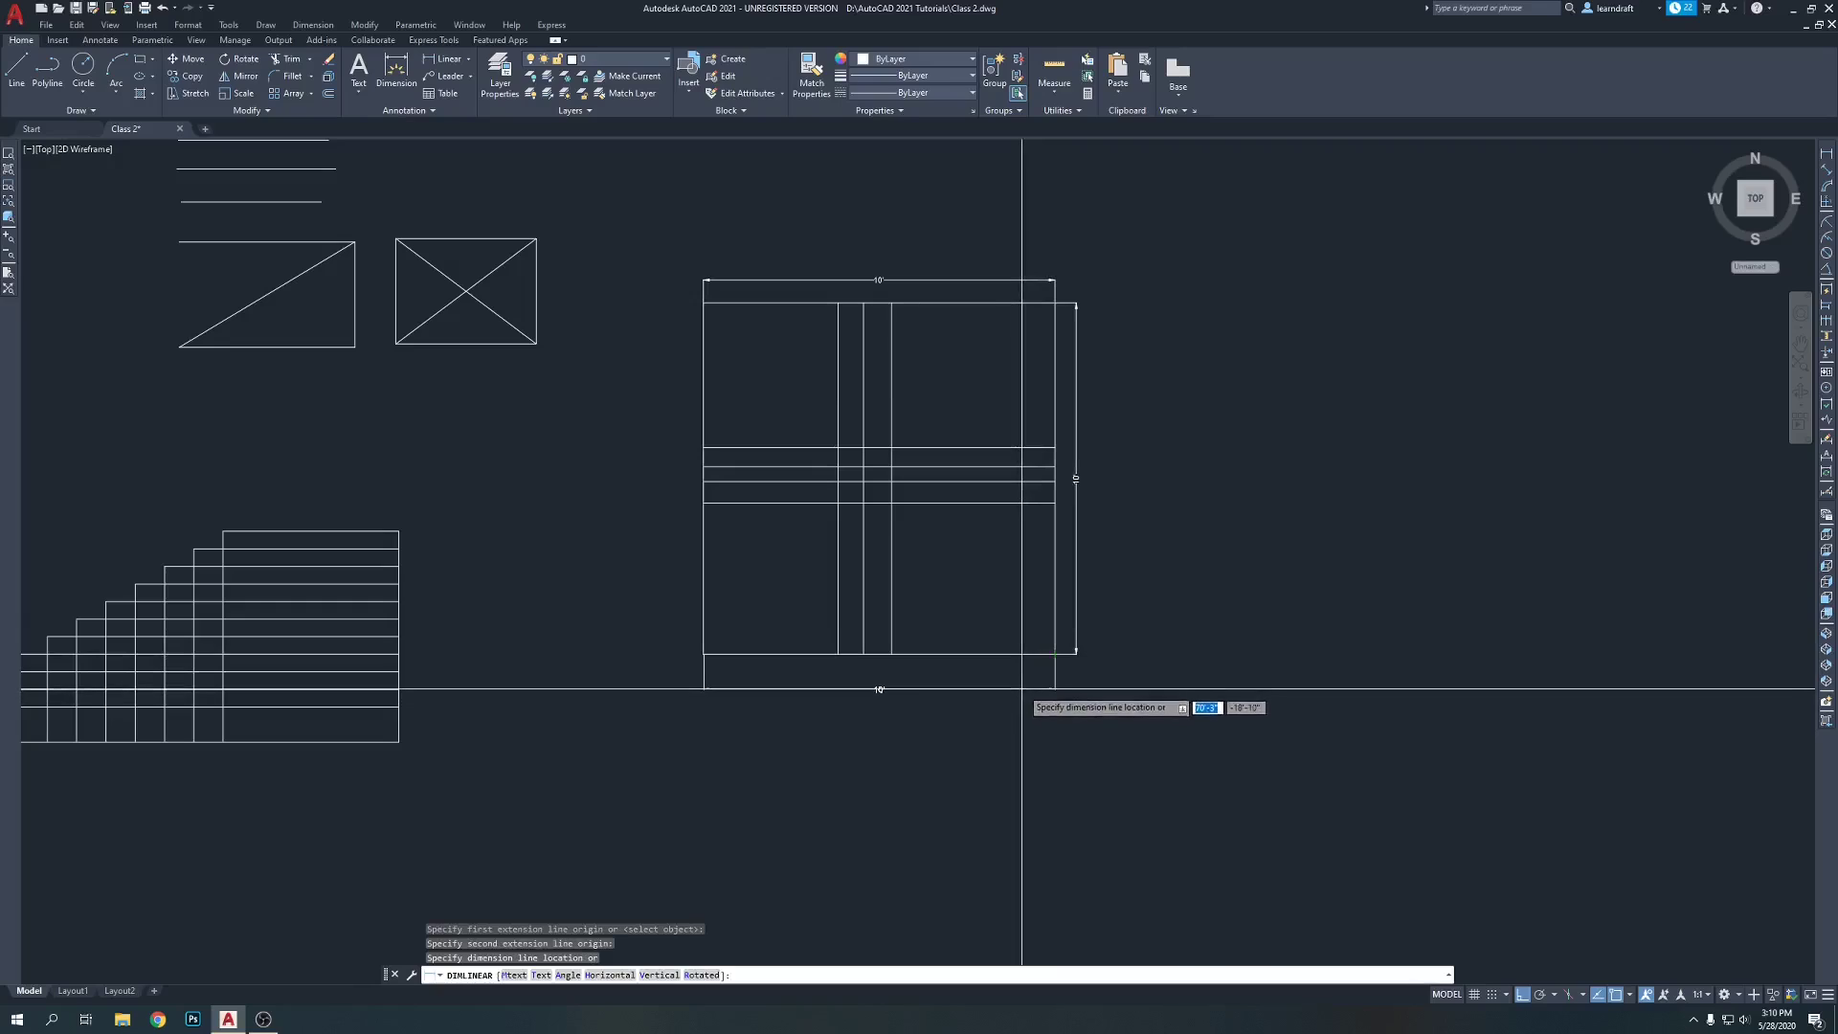
pyautogui.click(1074, 691)
pyautogui.moveTo(822, 600); pyautogui.dragTo(863, 620, button='middle')
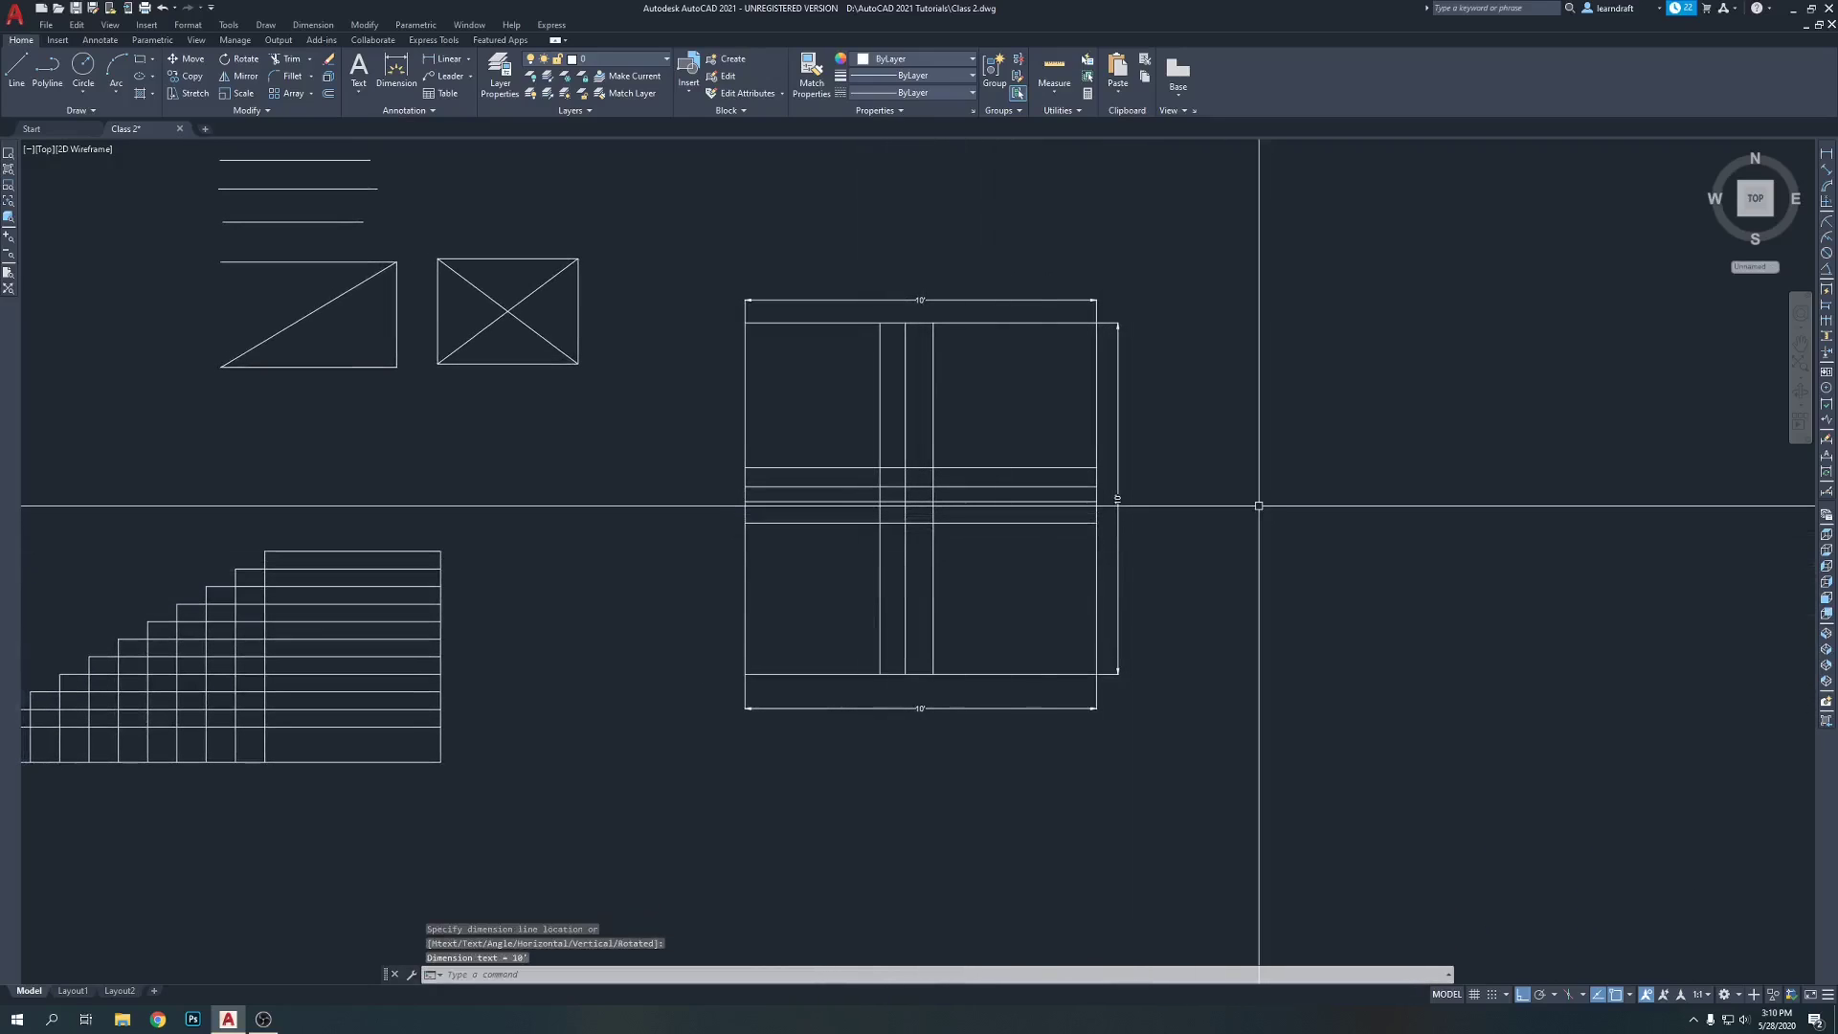
# - Add a vertical linear dimension between the square's two left corners, placed just outside its left edge
pyautogui.write('DLI')
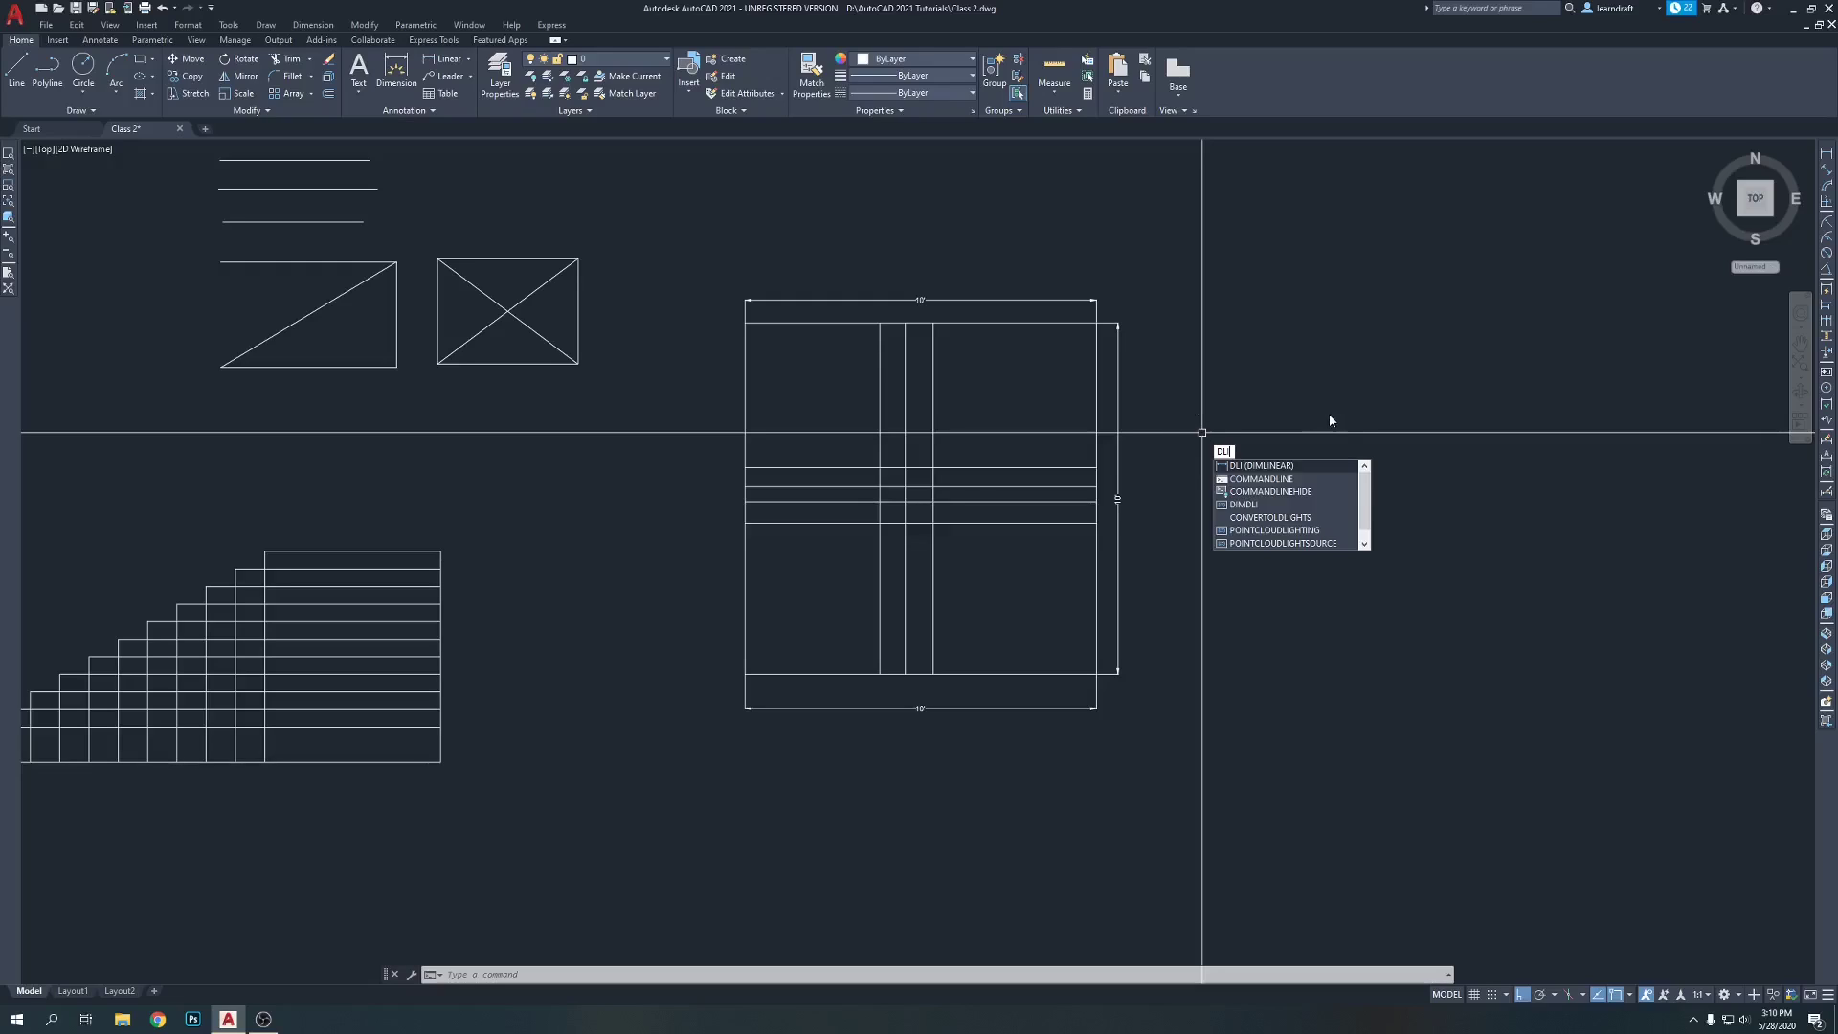
pyautogui.press('Return')
pyautogui.scroll(6, 881, 393)
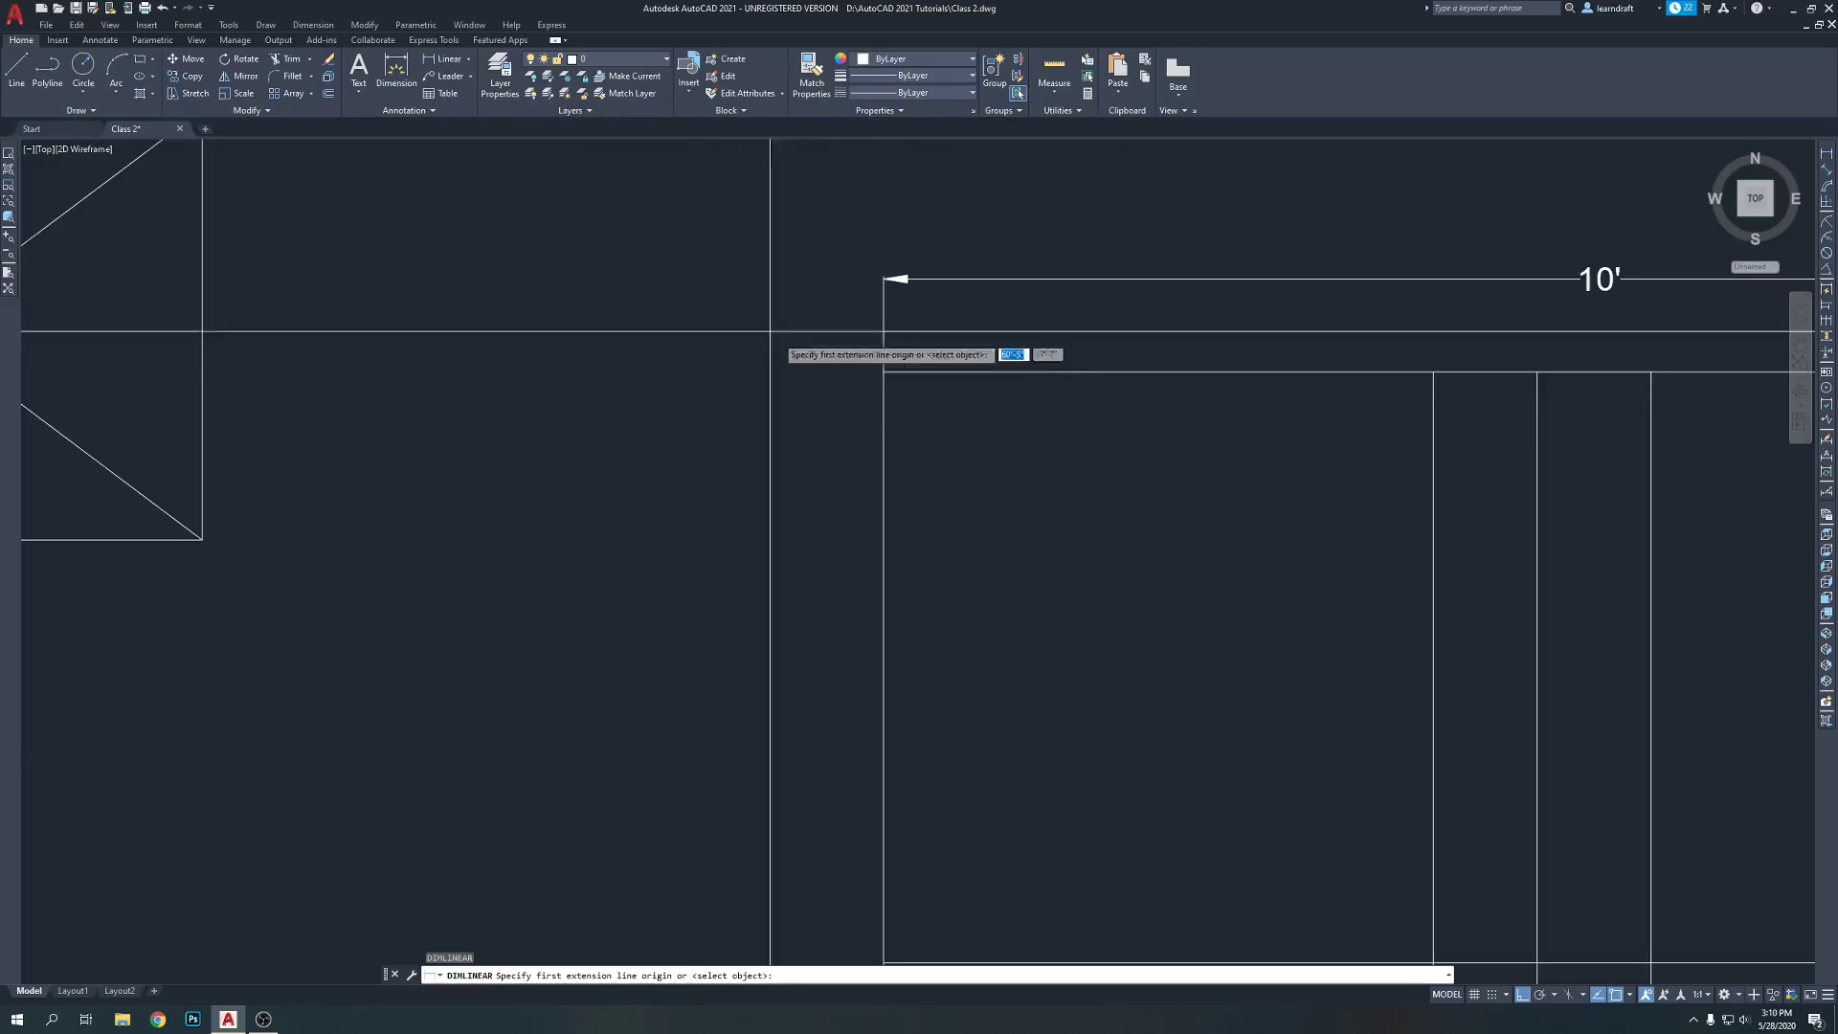
pyautogui.click(881, 372)
pyautogui.scroll(-3, 880, 373)
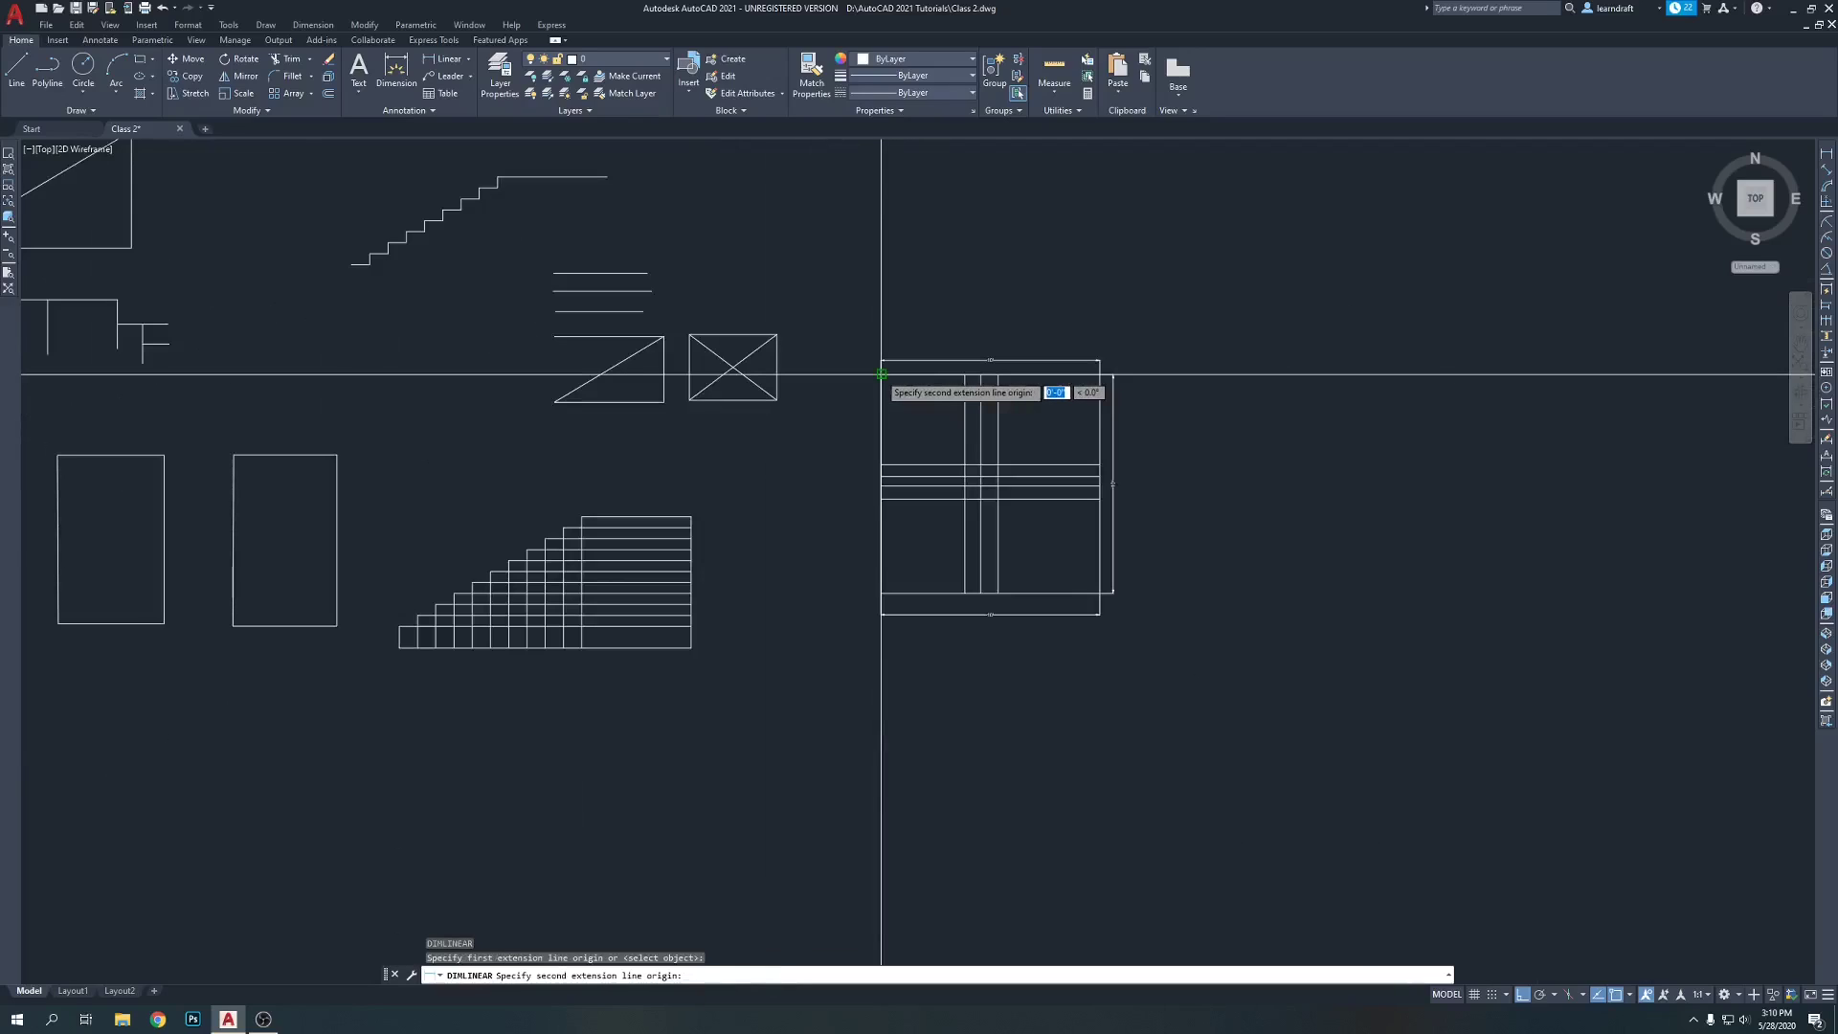
pyautogui.scroll(6, 873, 582)
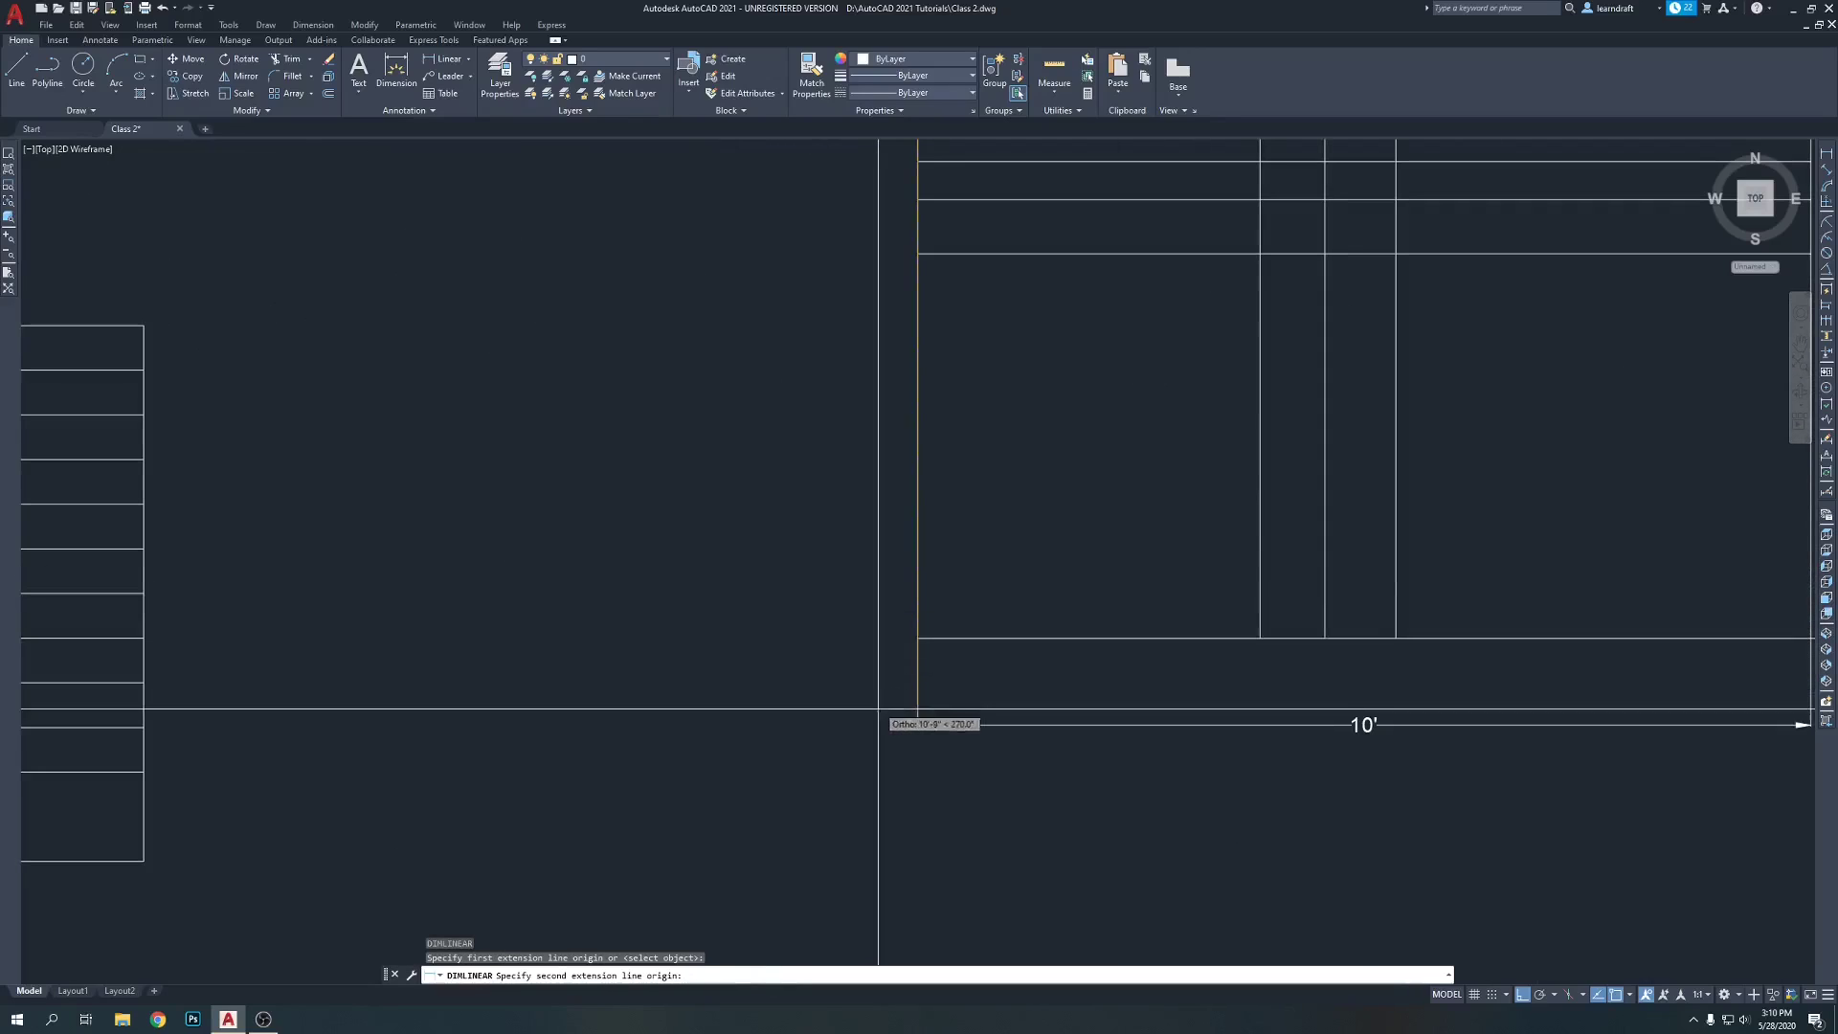
pyautogui.click(916, 634)
pyautogui.scroll(-2, 905, 635)
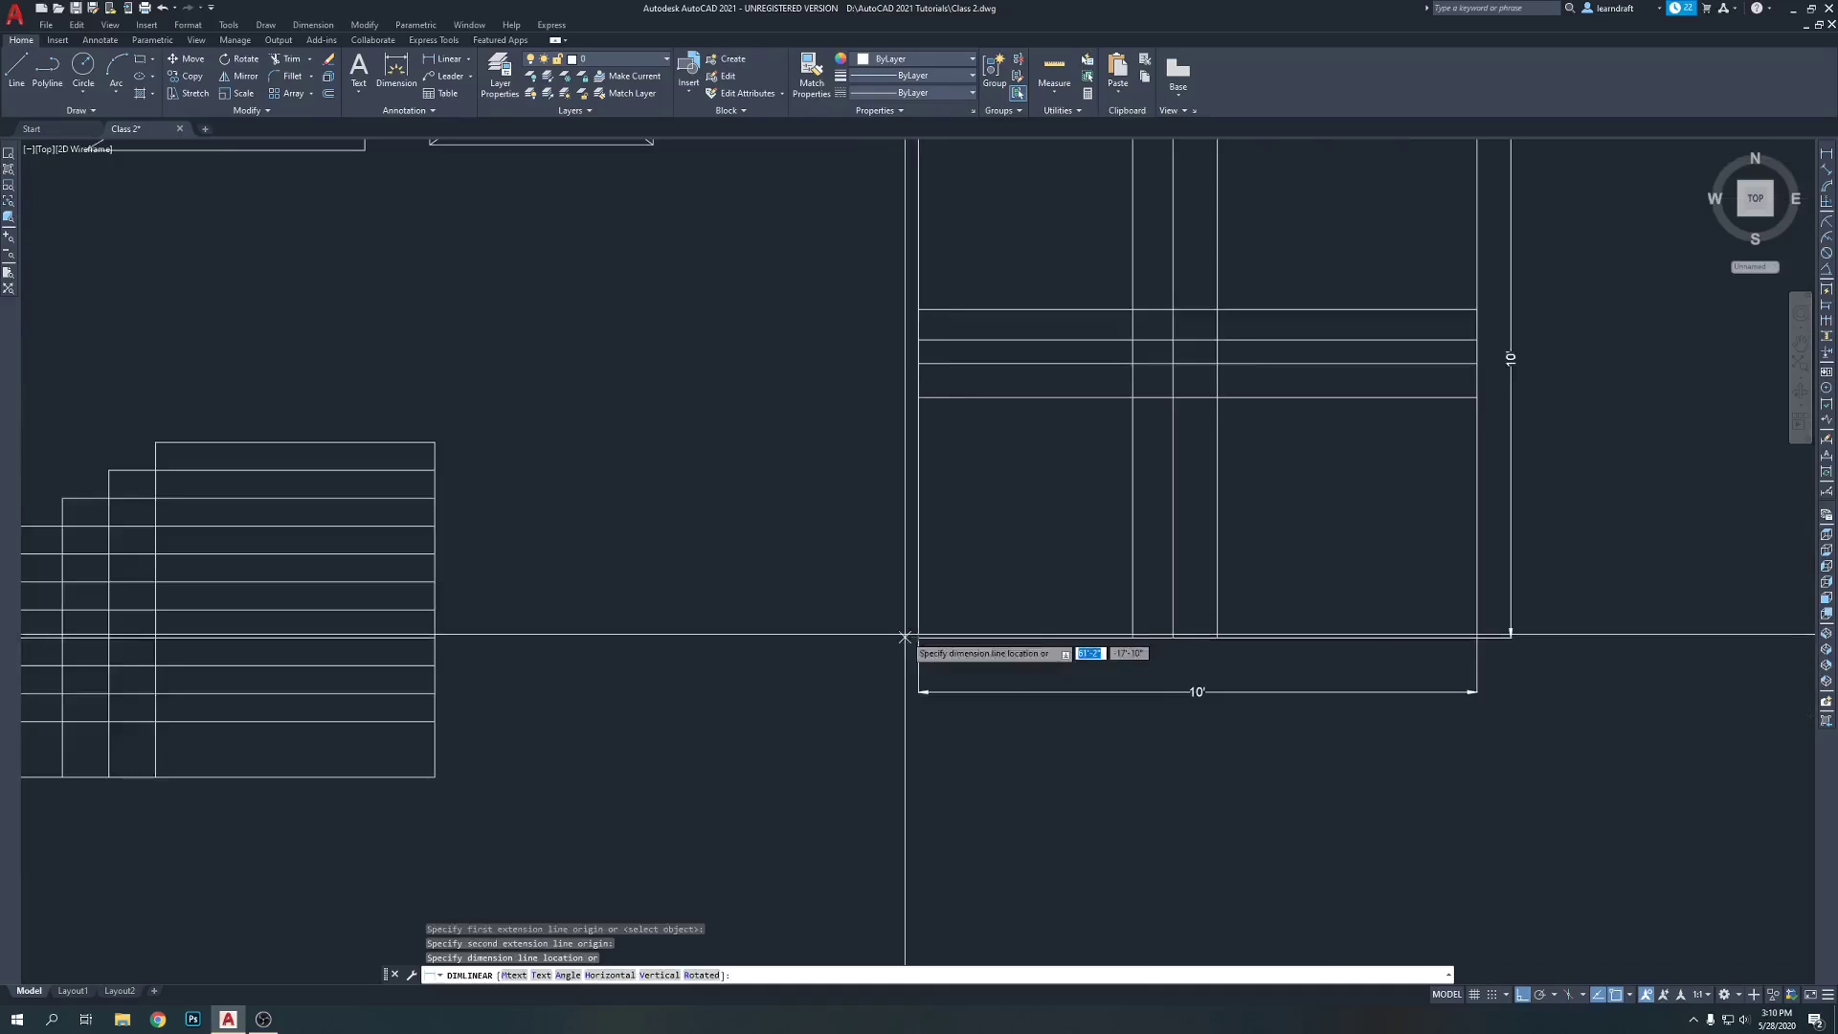
pyautogui.scroll(-4, 952, 612)
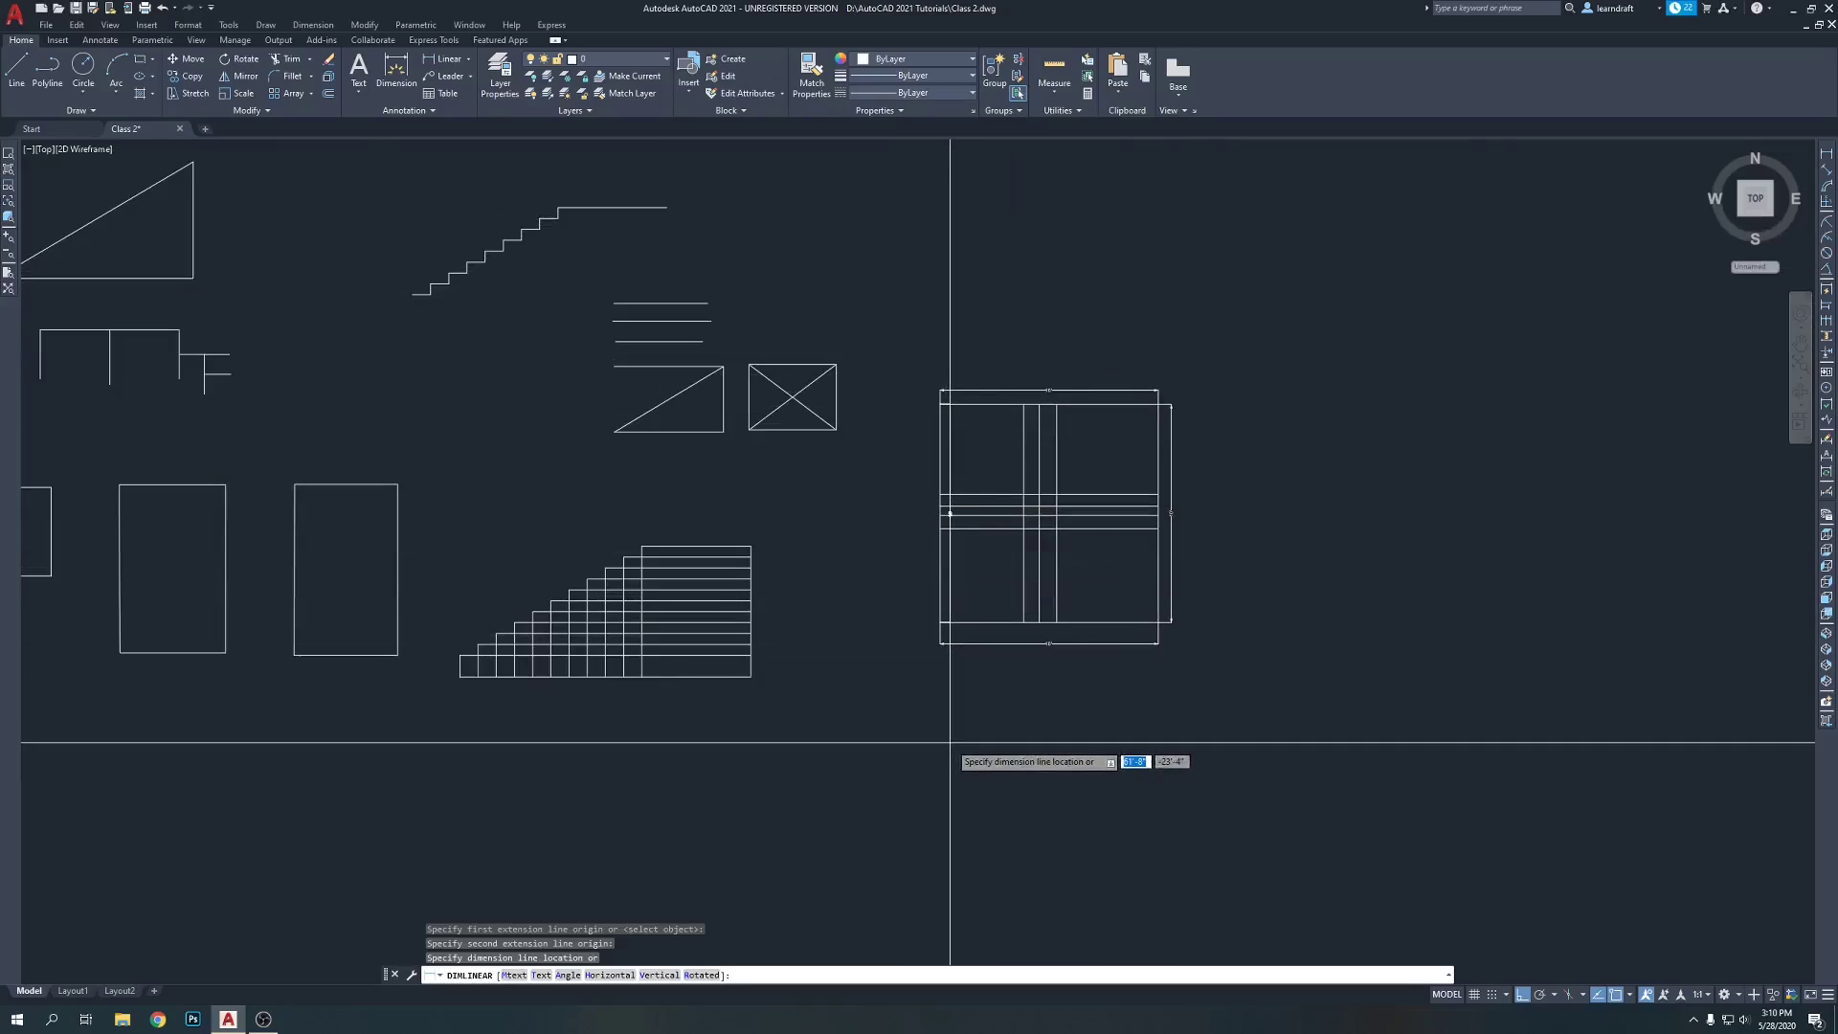
pyautogui.scroll(5, 923, 603)
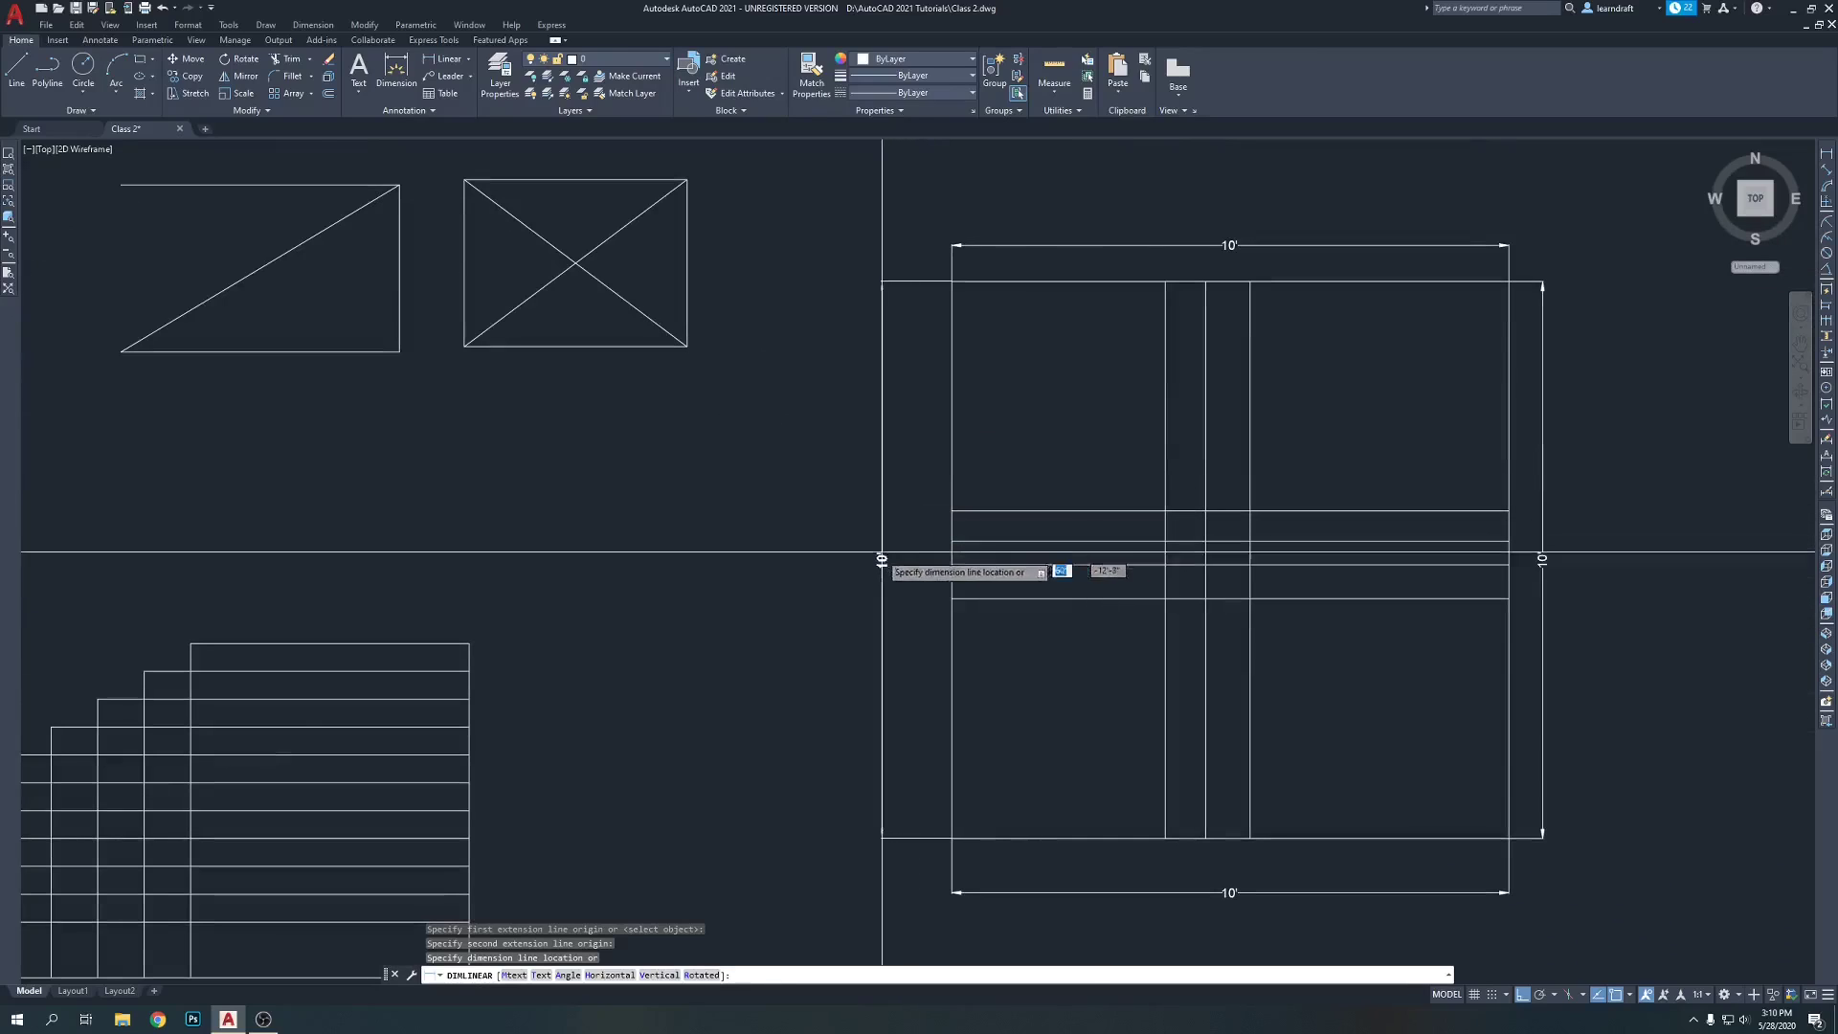
pyautogui.click(915, 584)
pyautogui.moveTo(976, 594); pyautogui.dragTo(820, 557, button='middle')
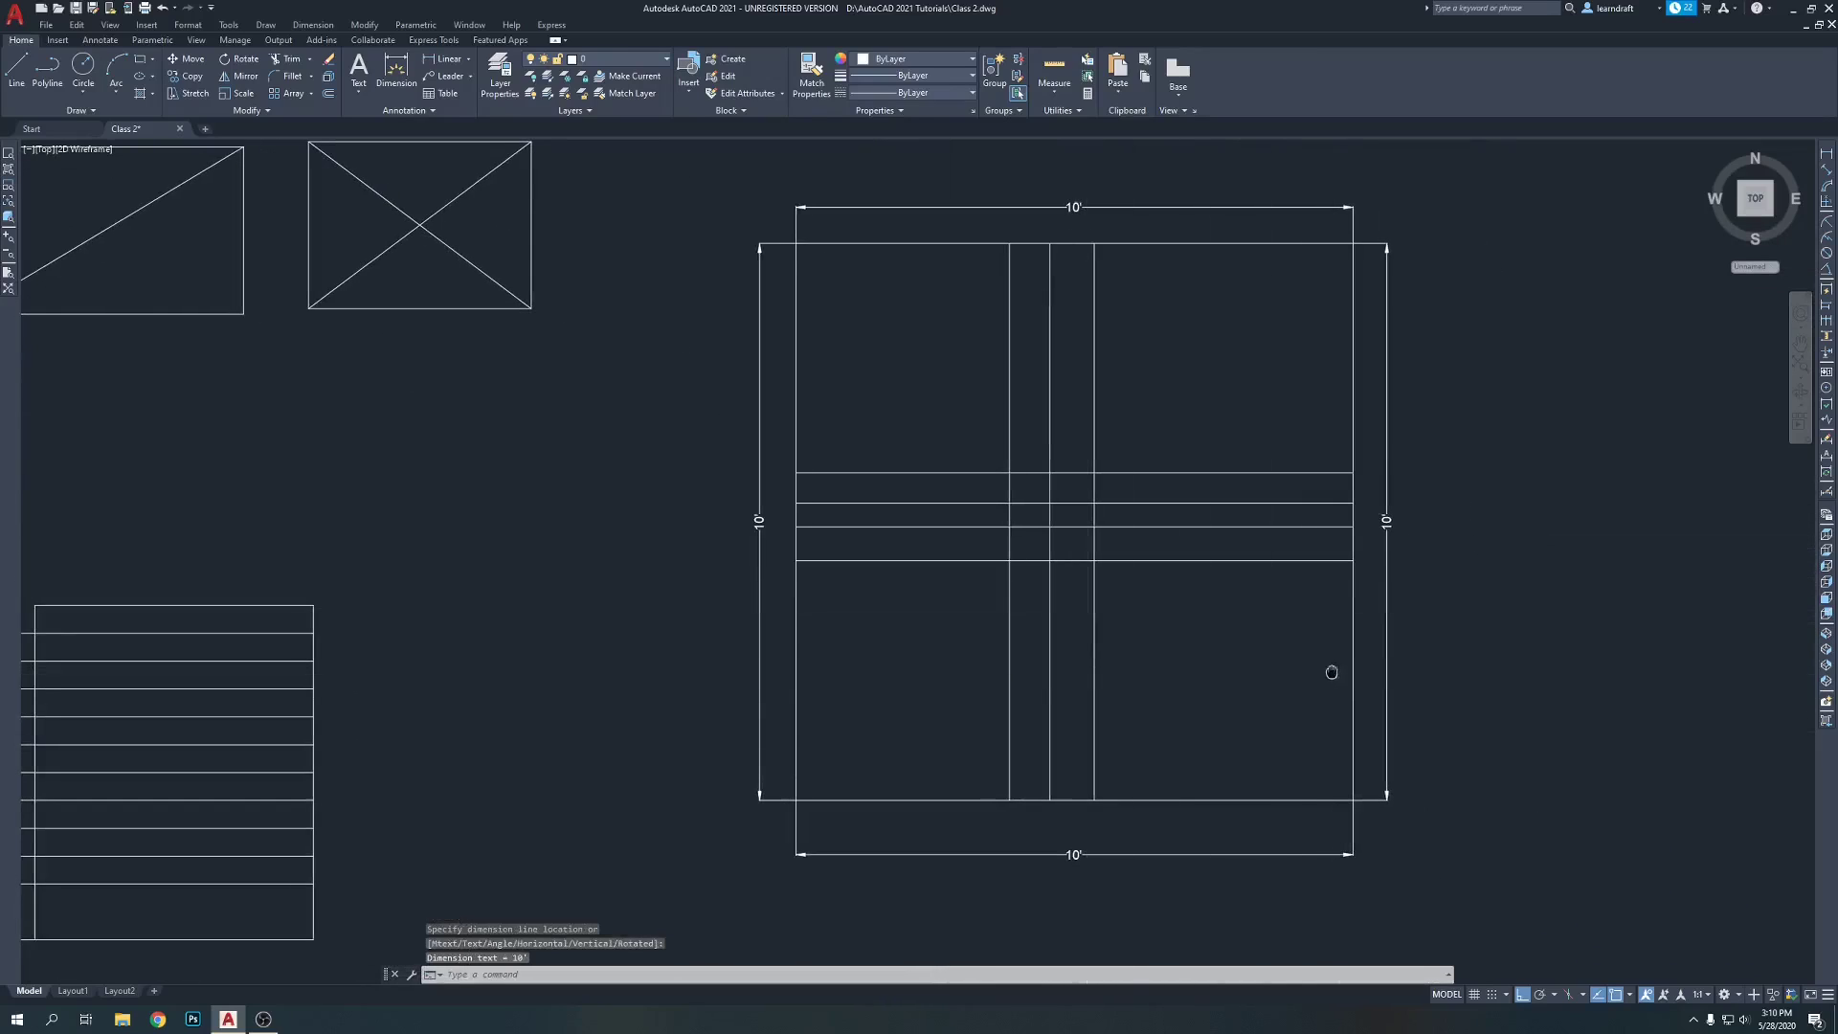
pyautogui.moveTo(1331, 672); pyautogui.dragTo(1293, 668, button='middle')
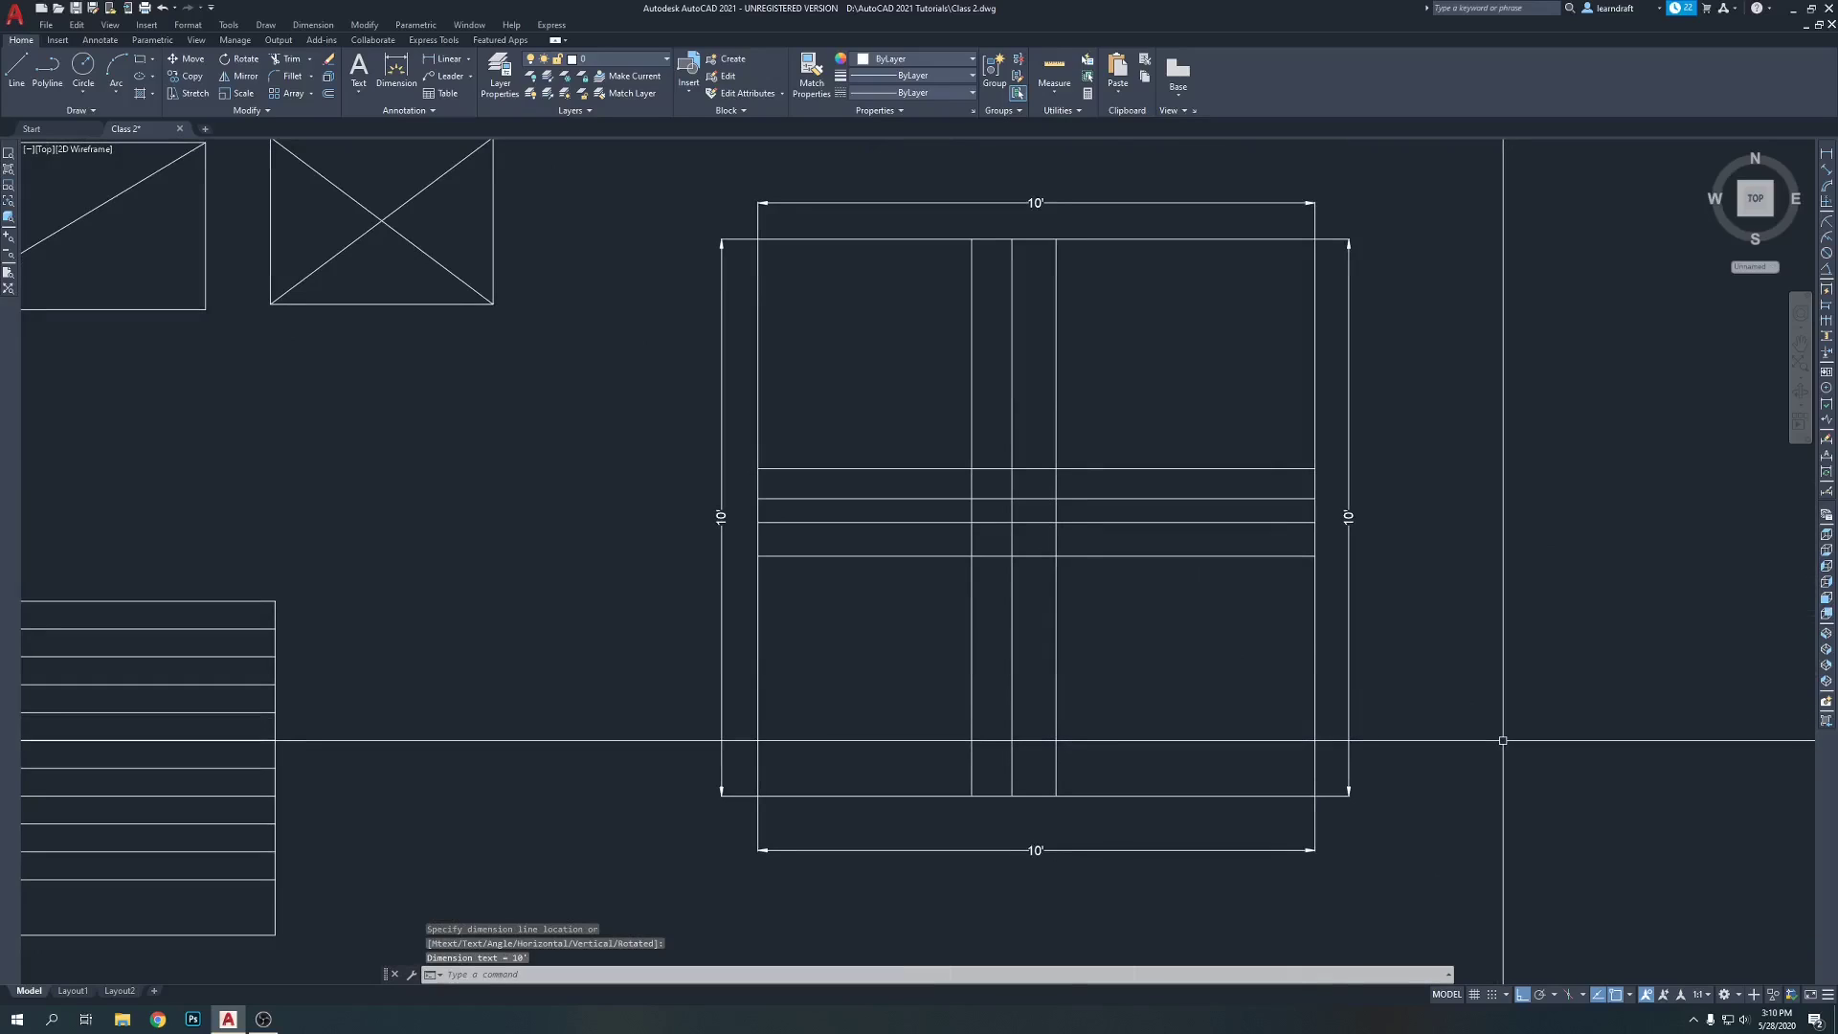
# - Move the dimension line on the square's right side about 1' farther out from the square
pyautogui.moveTo(1502, 739)
pyautogui.mouseDown(button='middle')
pyautogui.moveTo(1452, 670)
pyautogui.moveTo(1251, 619)
pyautogui.mouseUp(button='middle')
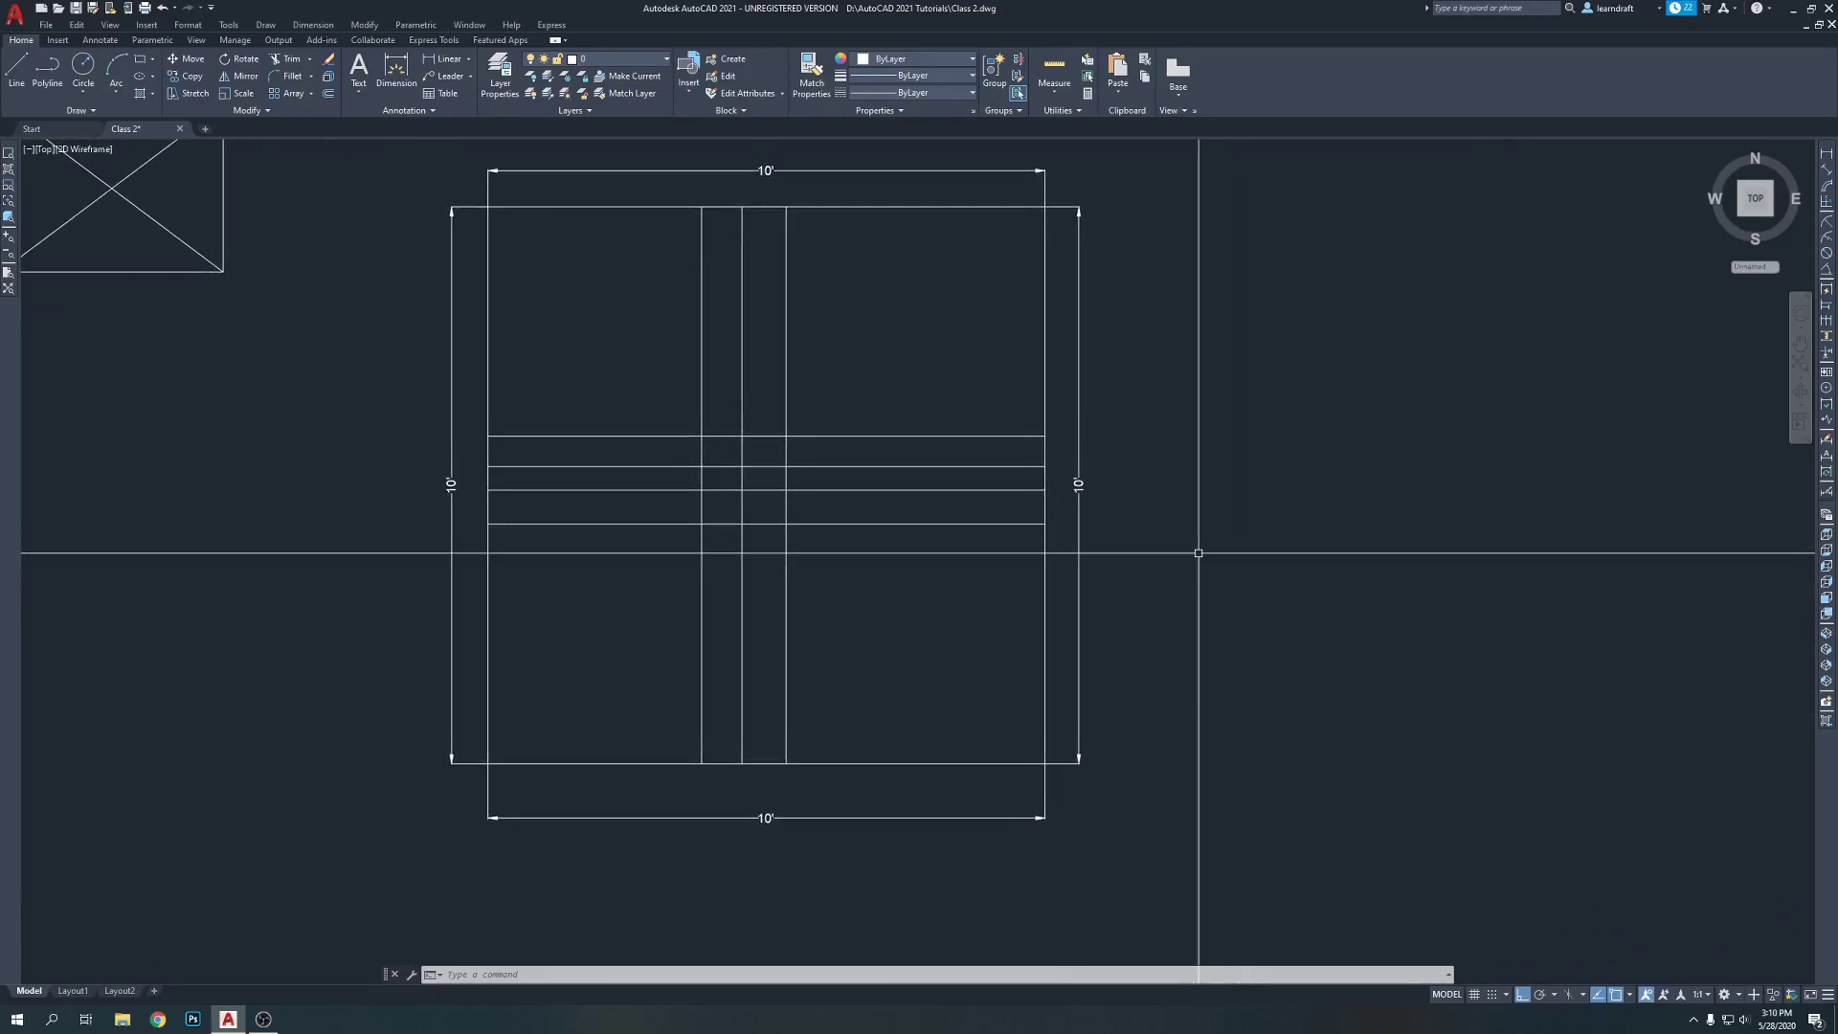
pyautogui.moveTo(1164, 526); pyautogui.dragTo(1096, 537, button='middle')
pyautogui.click(1050, 483)
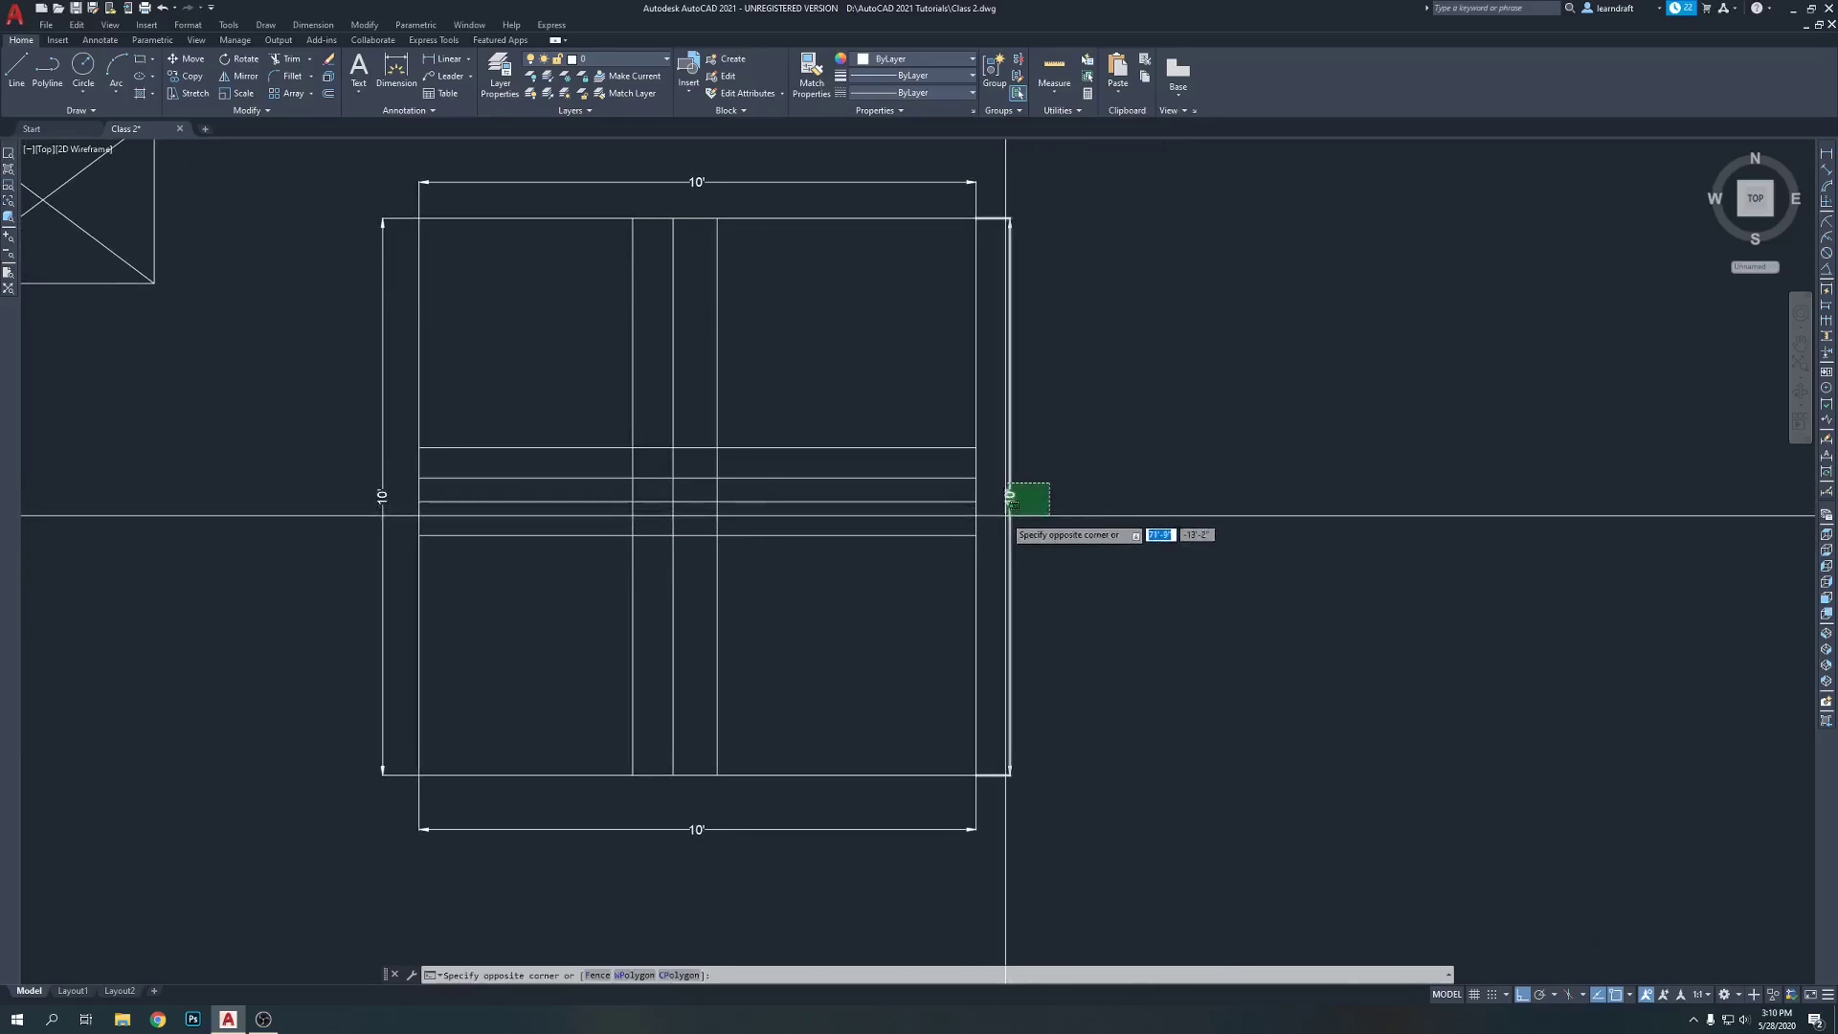
pyautogui.click(1071, 492)
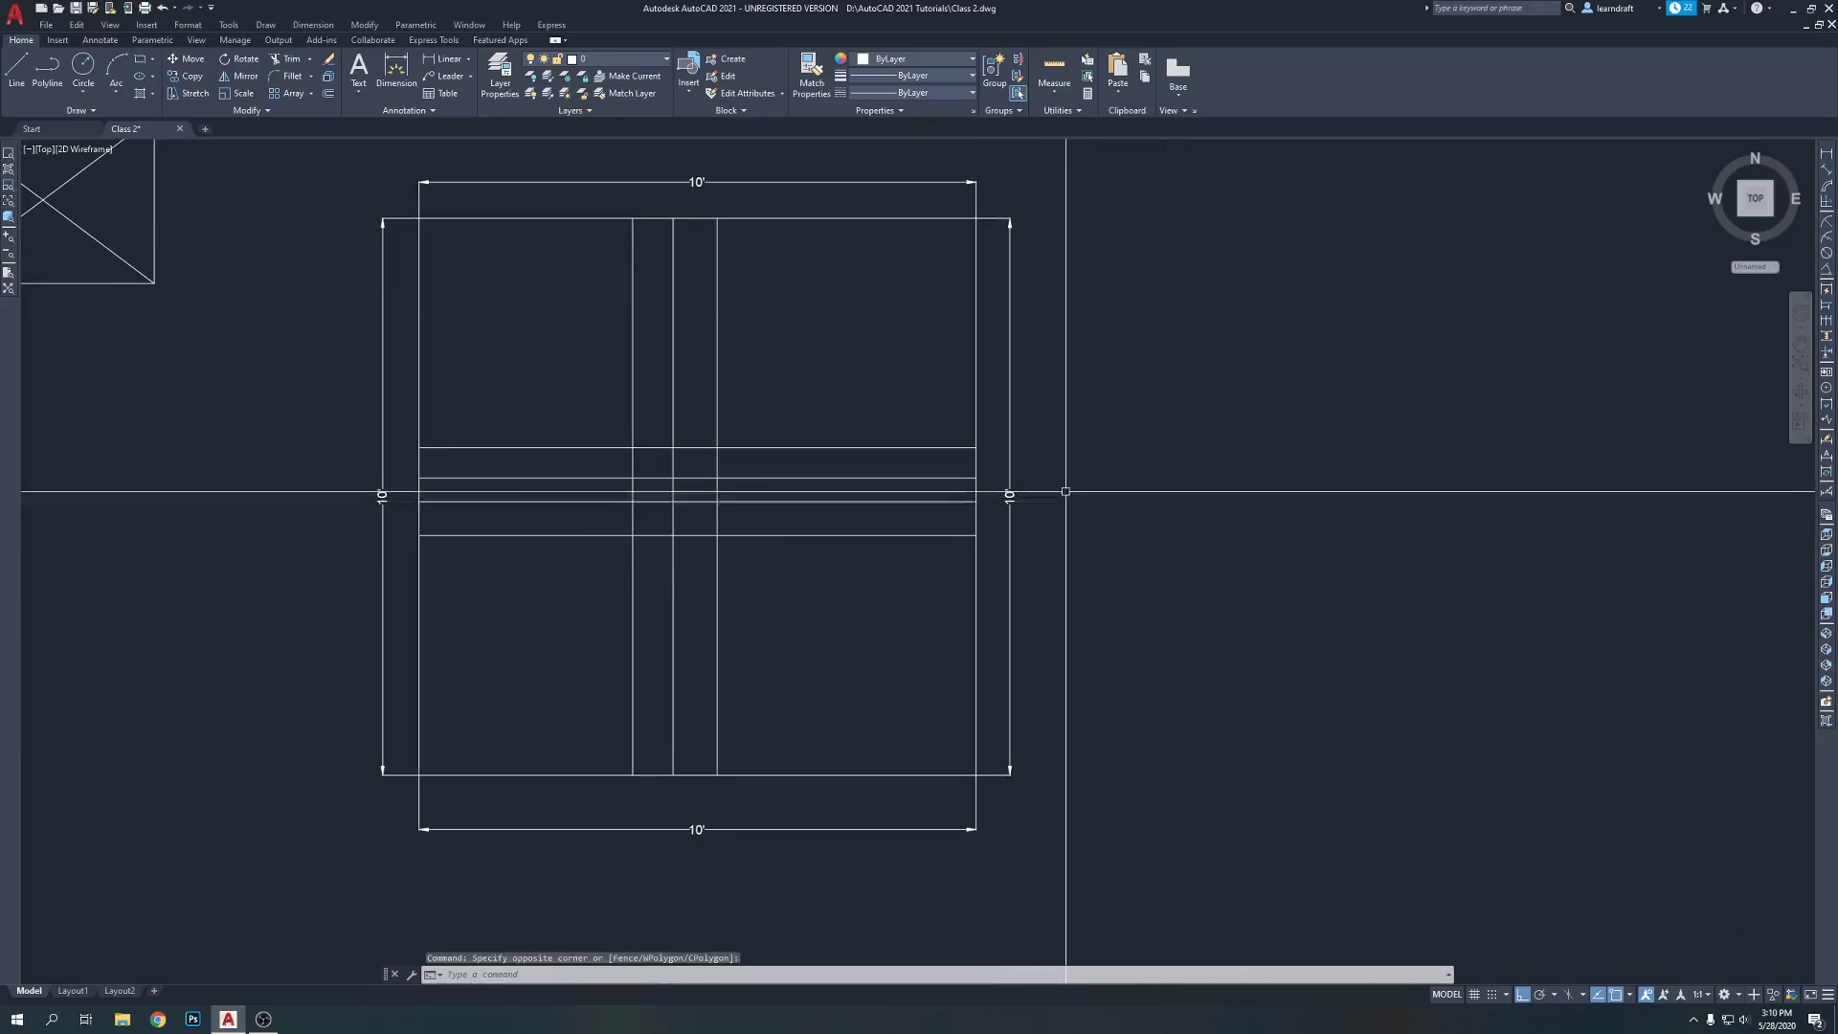
pyautogui.click(1024, 395)
pyautogui.click(1001, 414)
pyautogui.scroll(4, 1005, 517)
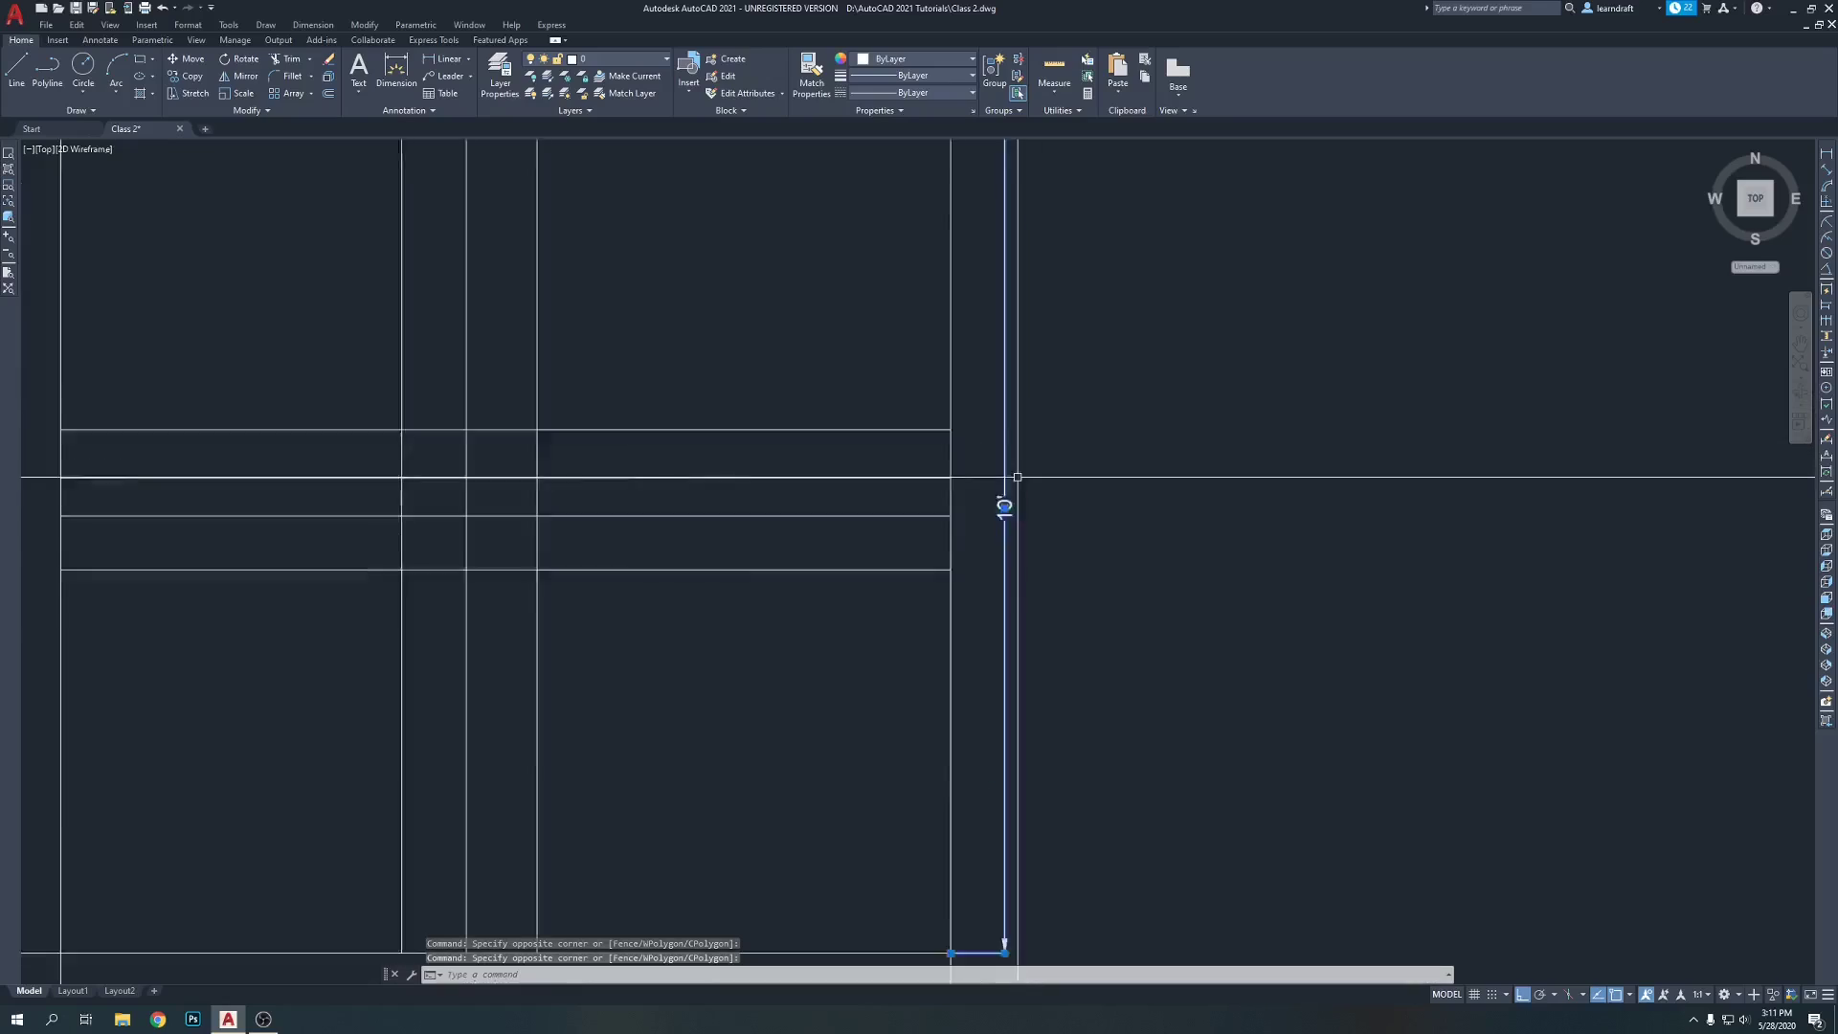
pyautogui.click(997, 527)
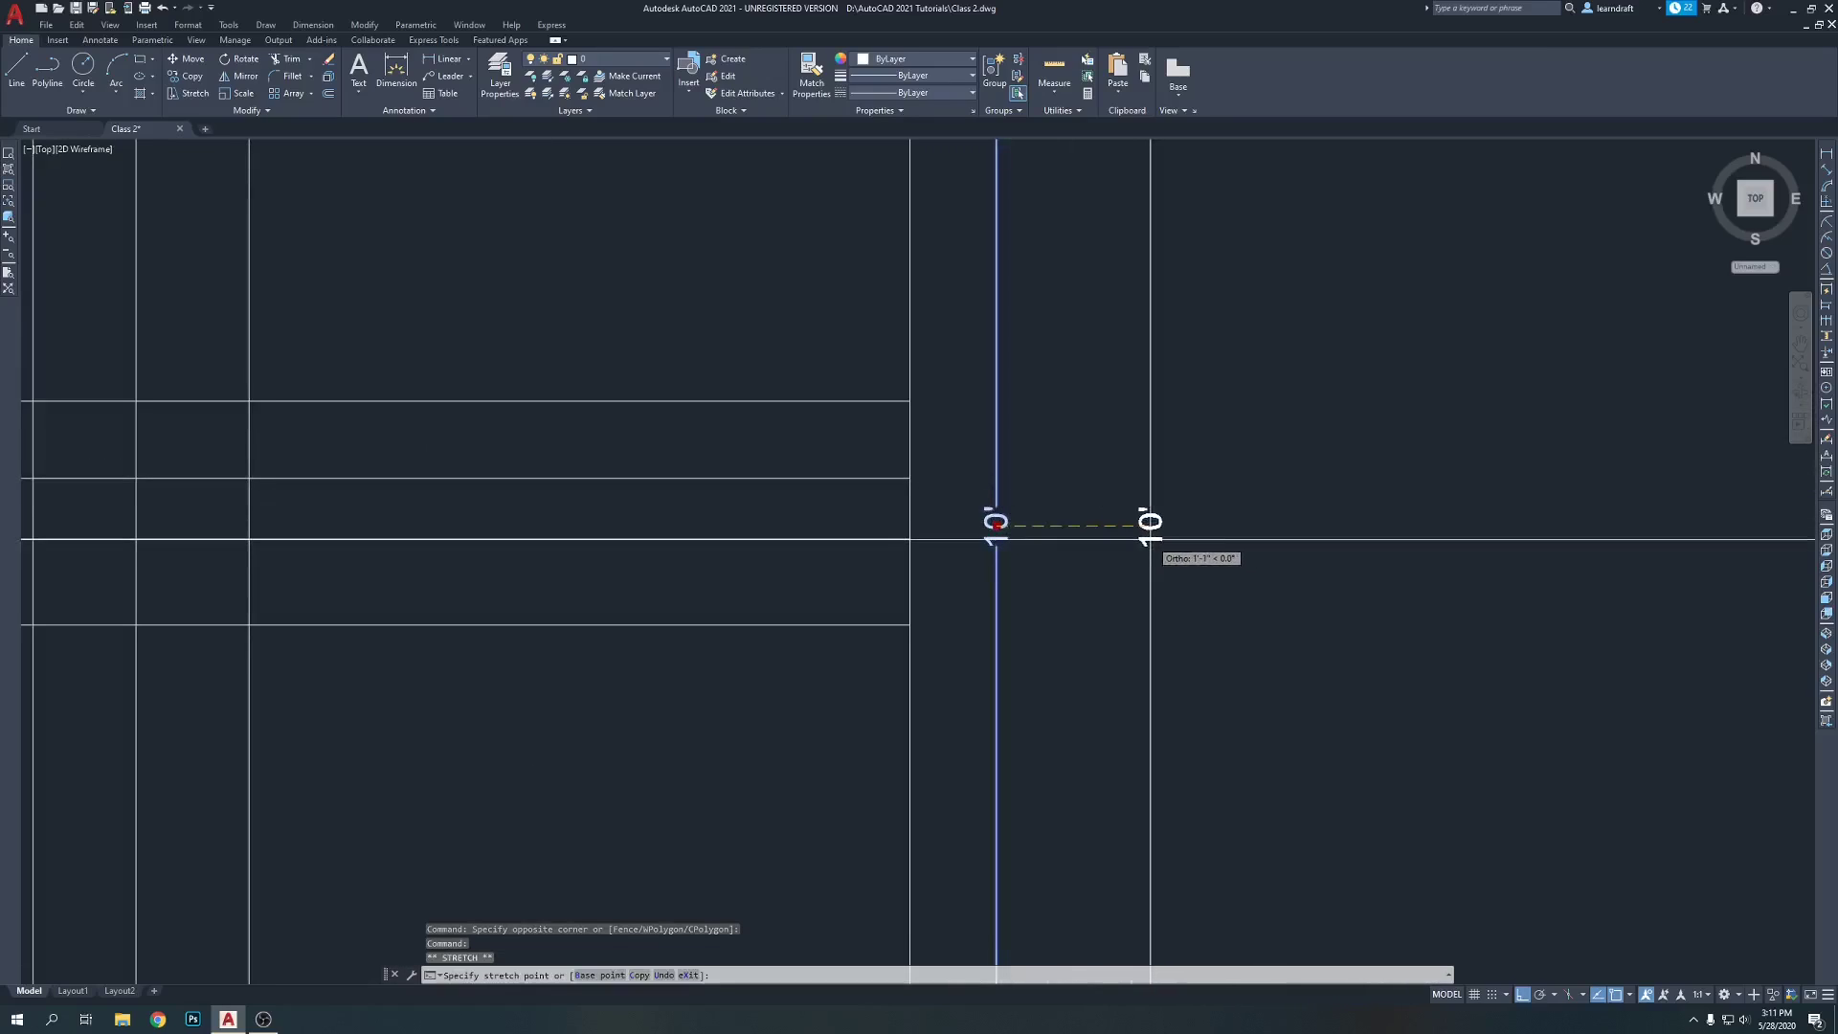
pyautogui.scroll(-4, 1034, 451)
pyautogui.click(1154, 505)
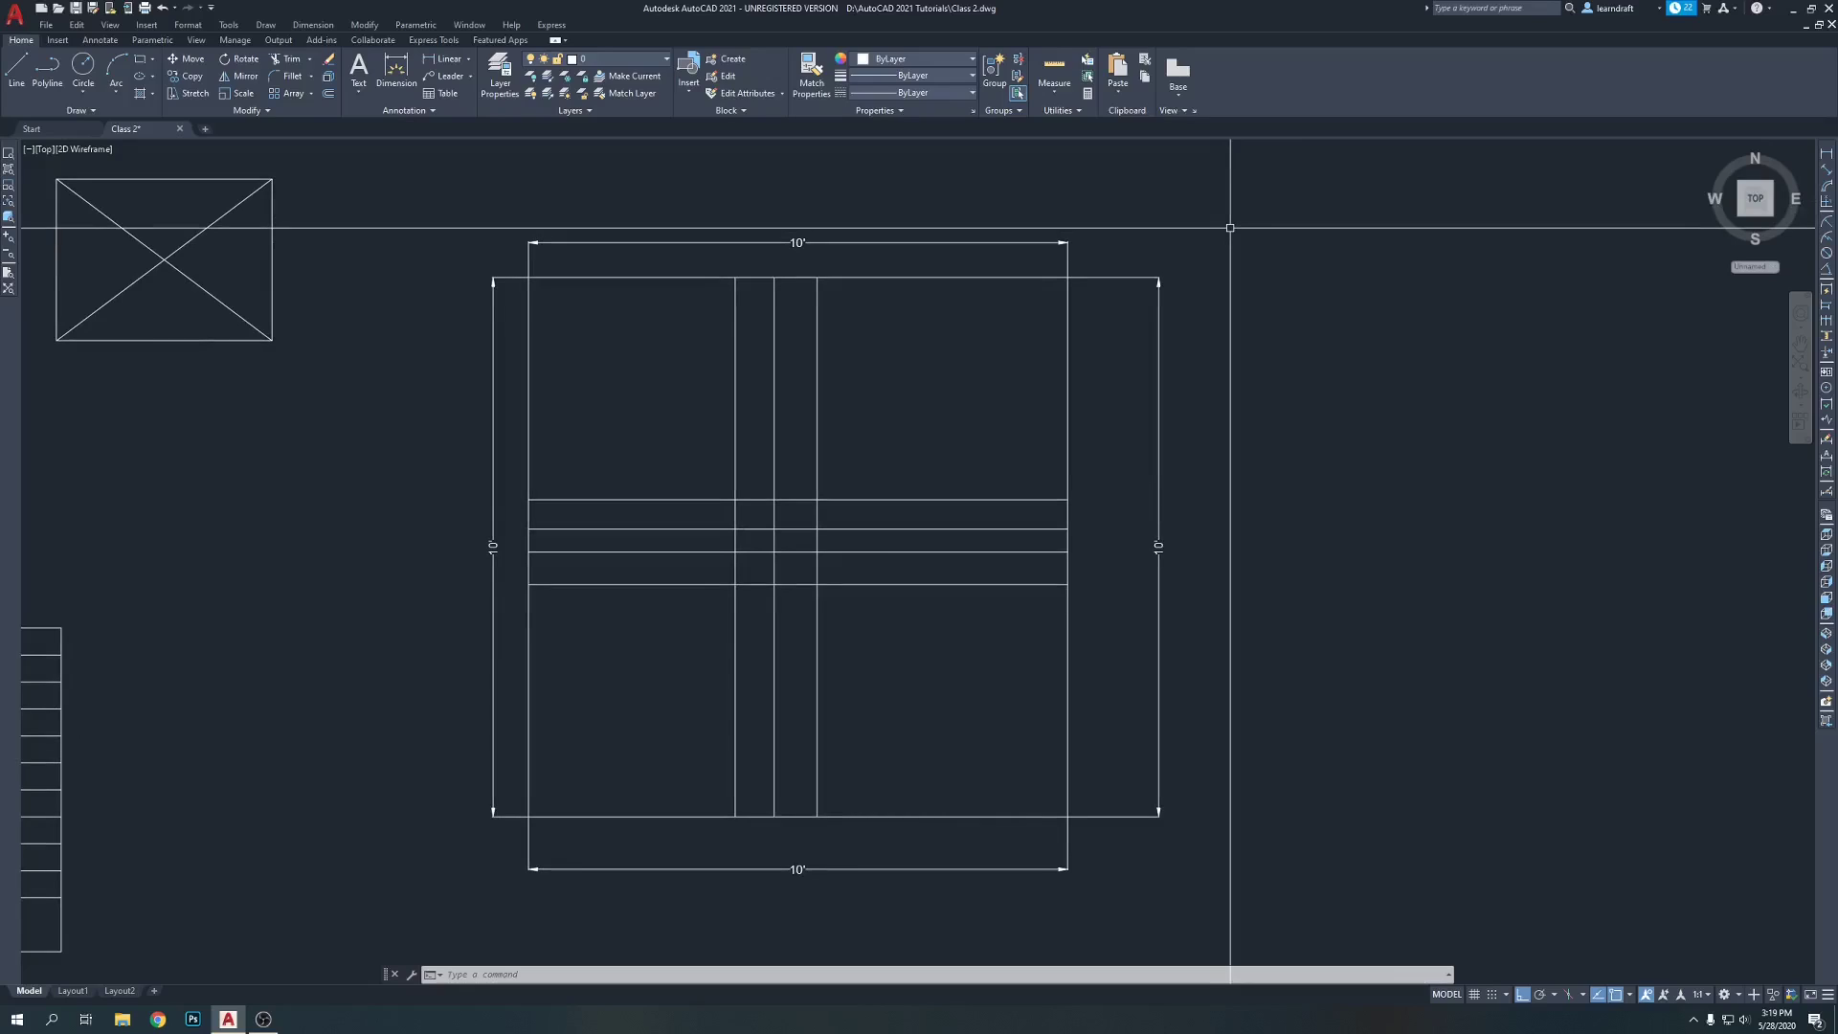
pyautogui.moveTo(1230, 228); pyautogui.dragTo(1179, 229, button='middle')
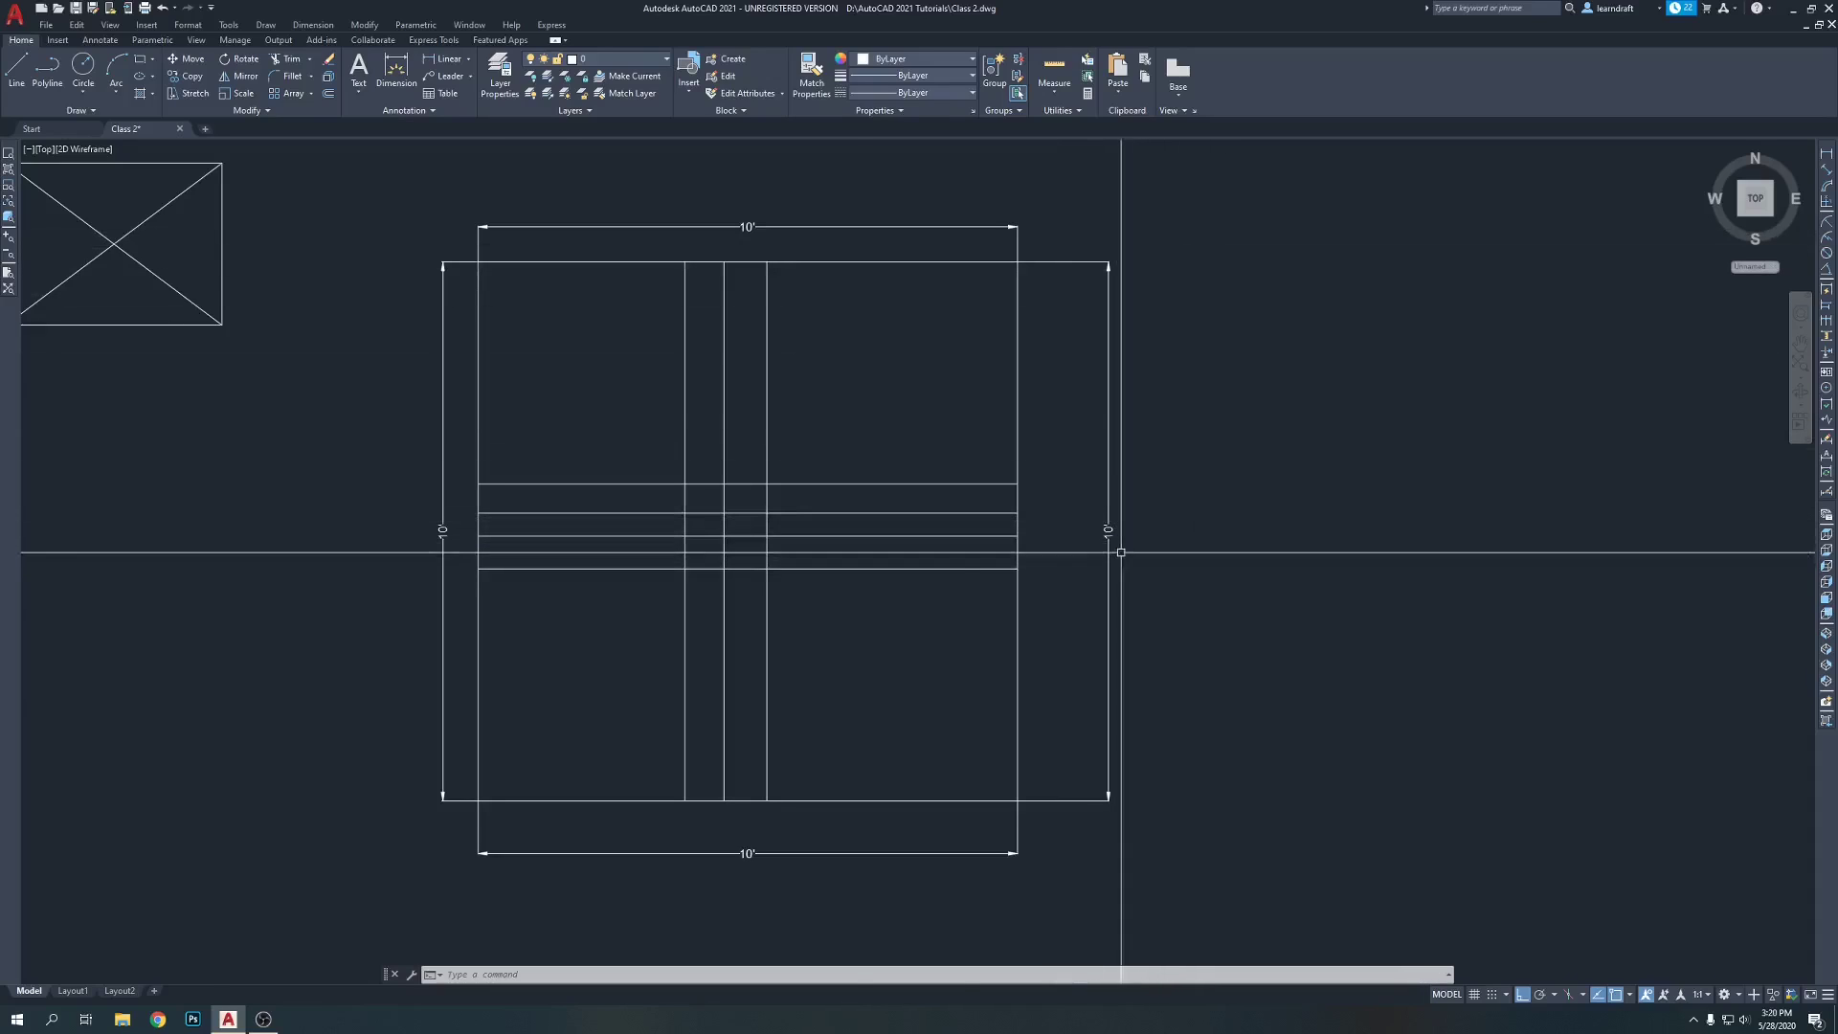
pyautogui.scroll(4, 1111, 549)
pyautogui.moveTo(1111, 549)
pyautogui.mouseDown(button='middle')
pyautogui.moveTo(1095, 806)
pyautogui.moveTo(1076, 705)
pyautogui.mouseUp(button='middle')
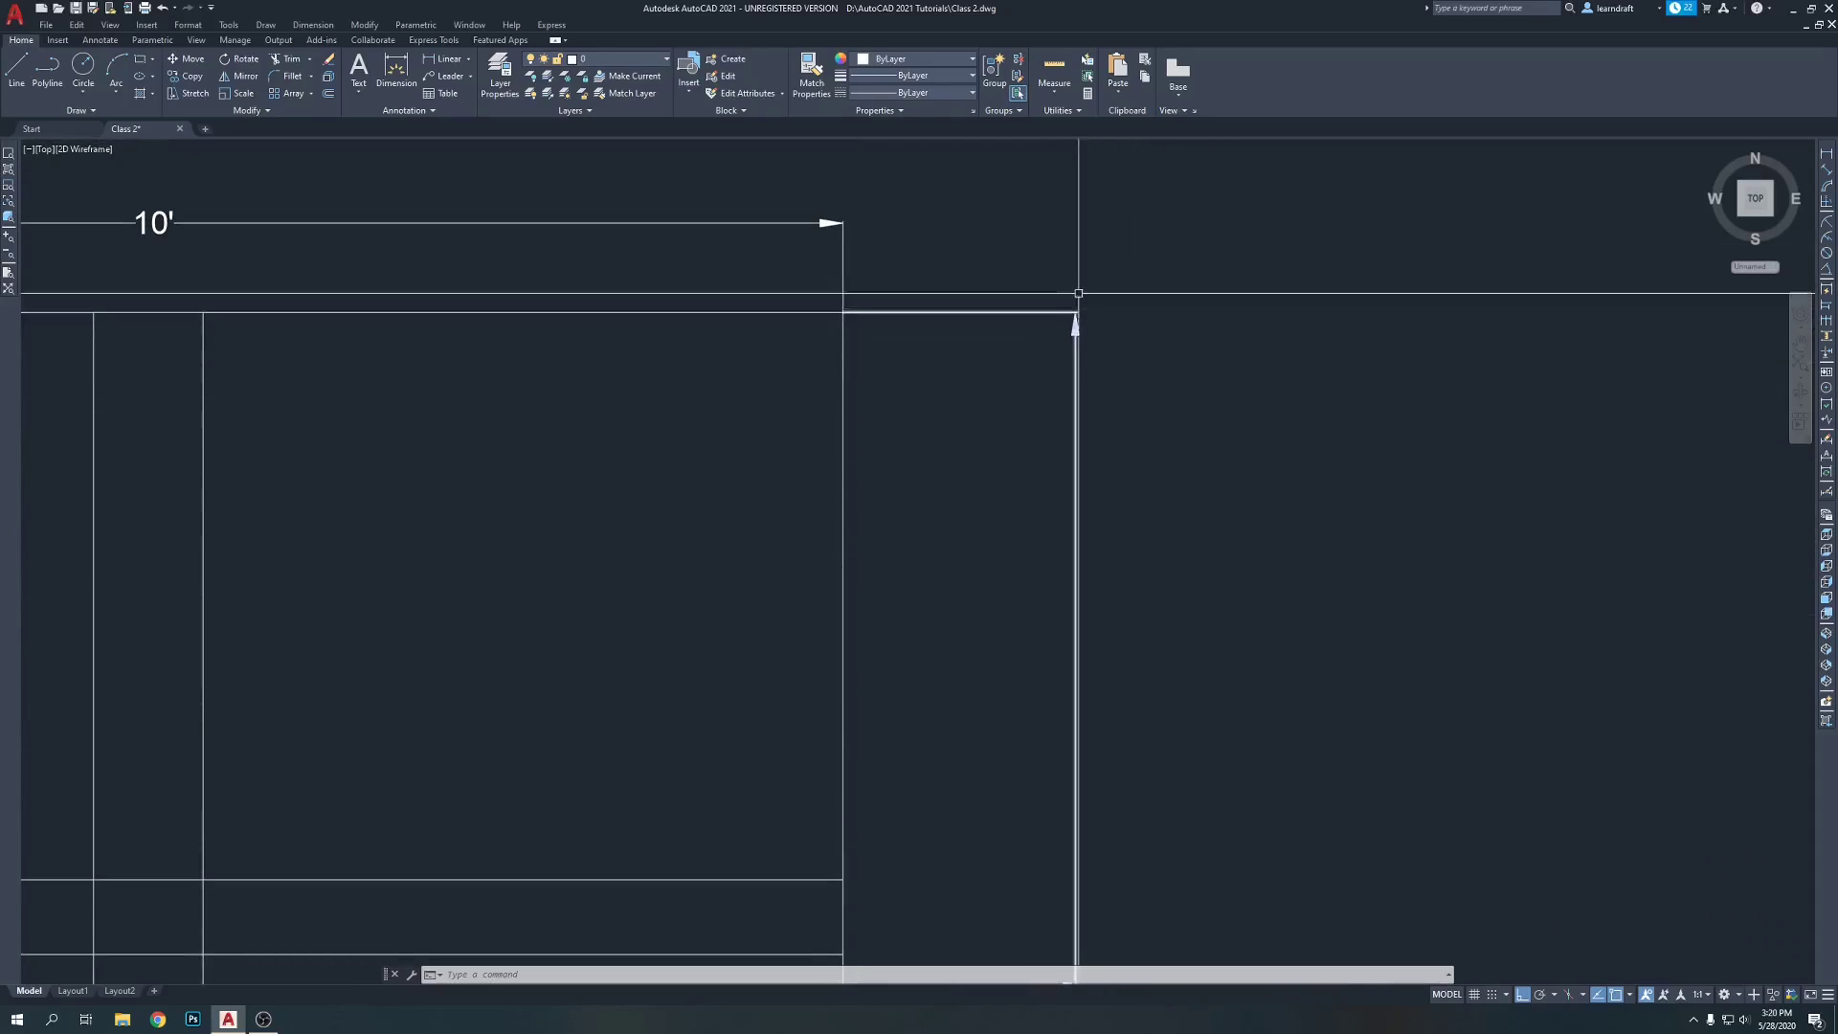
pyautogui.scroll(-2, 938, 191)
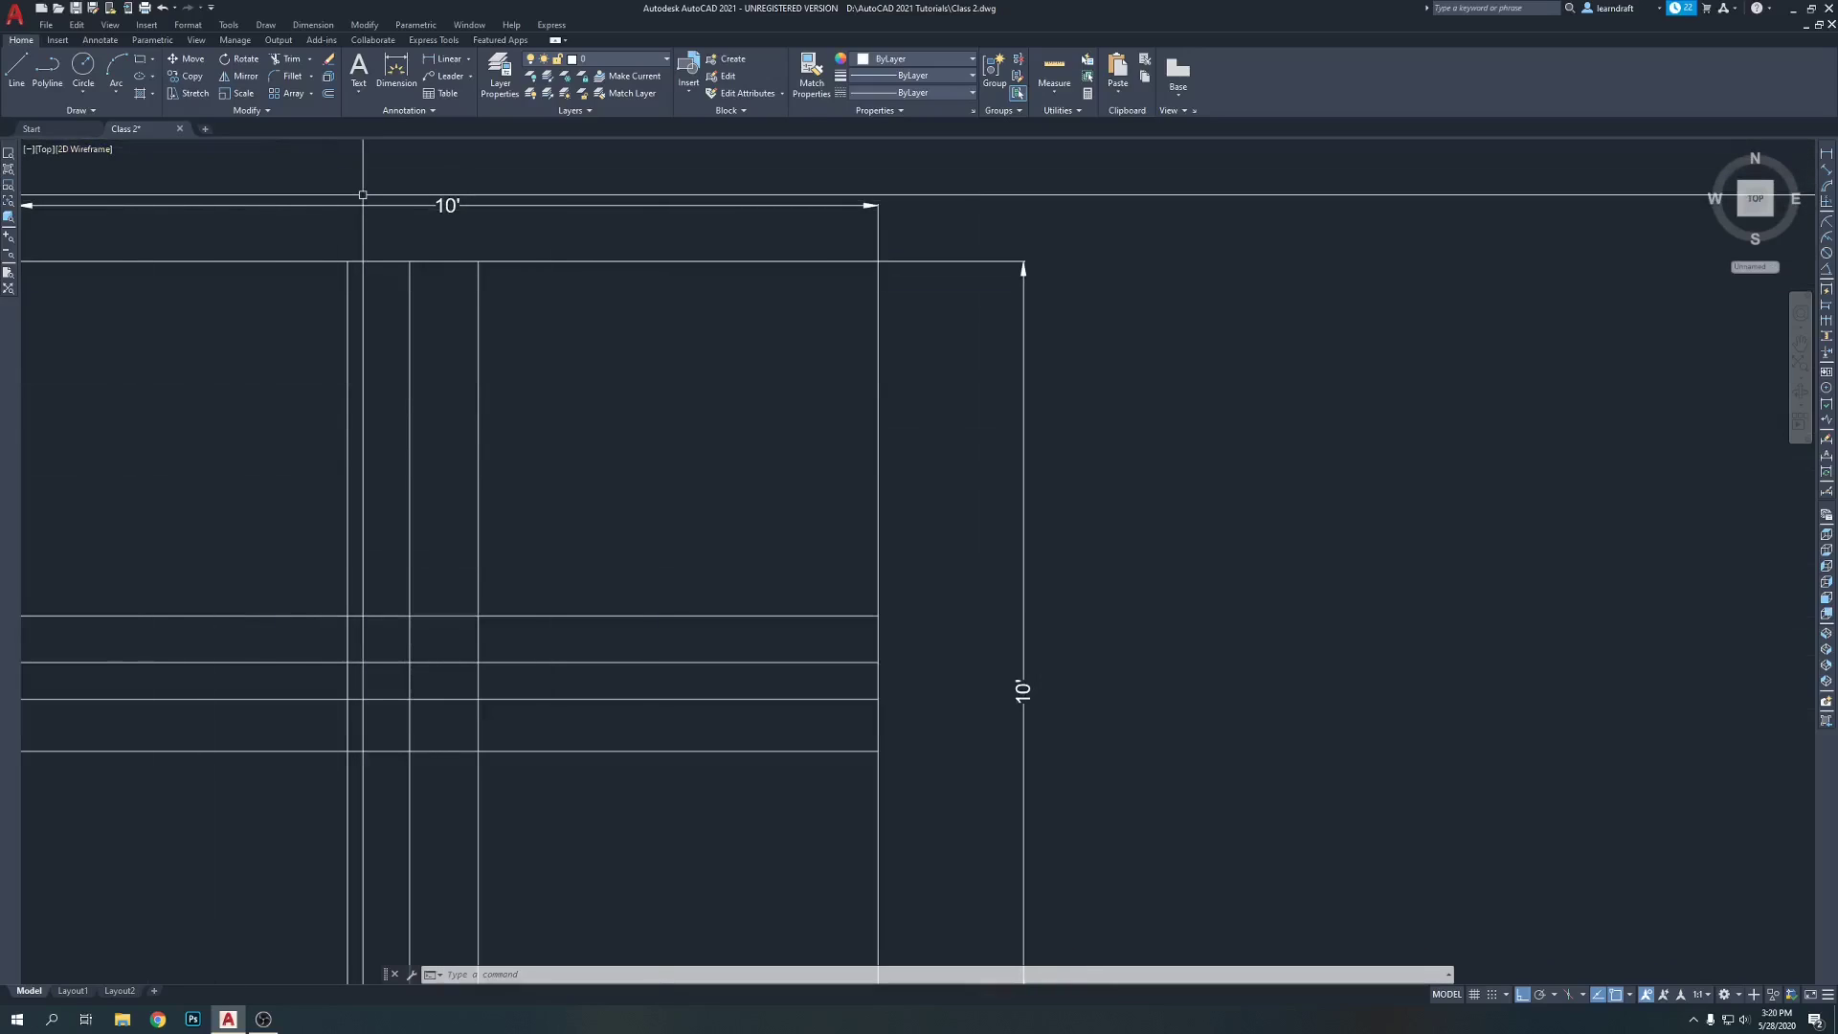
pyautogui.moveTo(738, 316); pyautogui.dragTo(735, 324, button='middle')
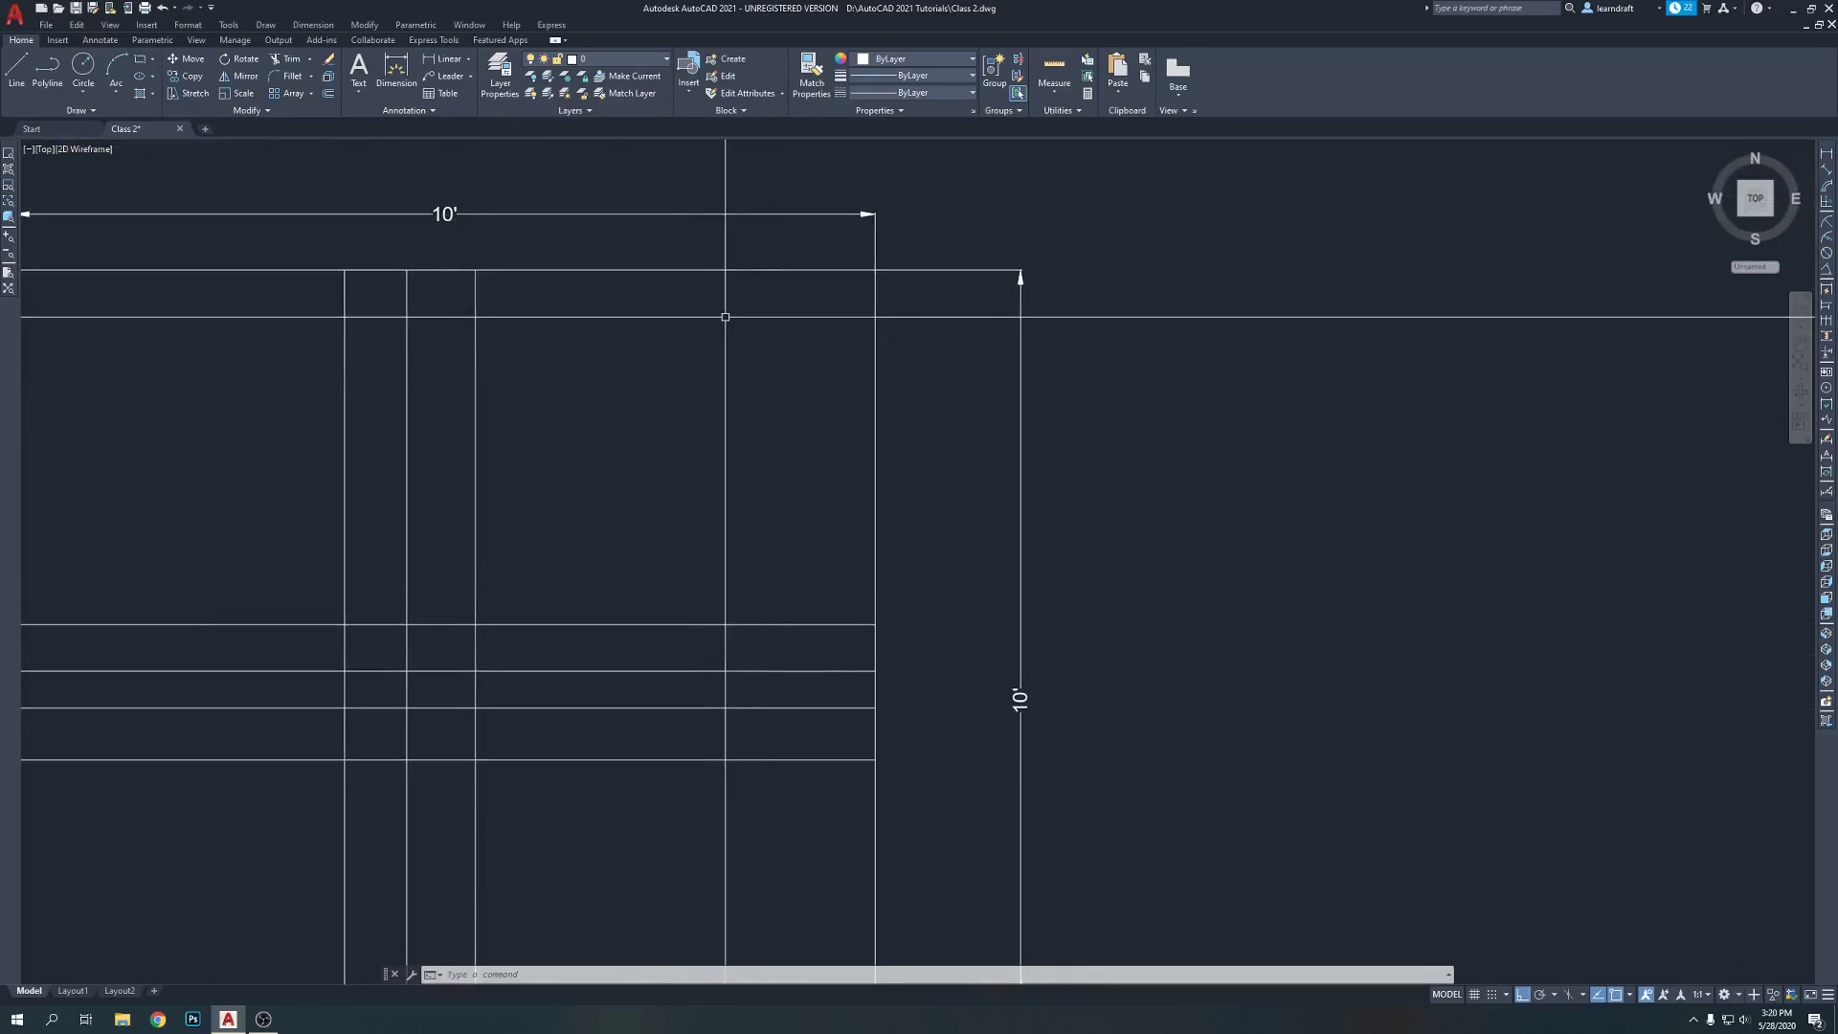
# - Create a text style named "1 inch" with a text height of 1 inch and apply it
pyautogui.click(188, 27)
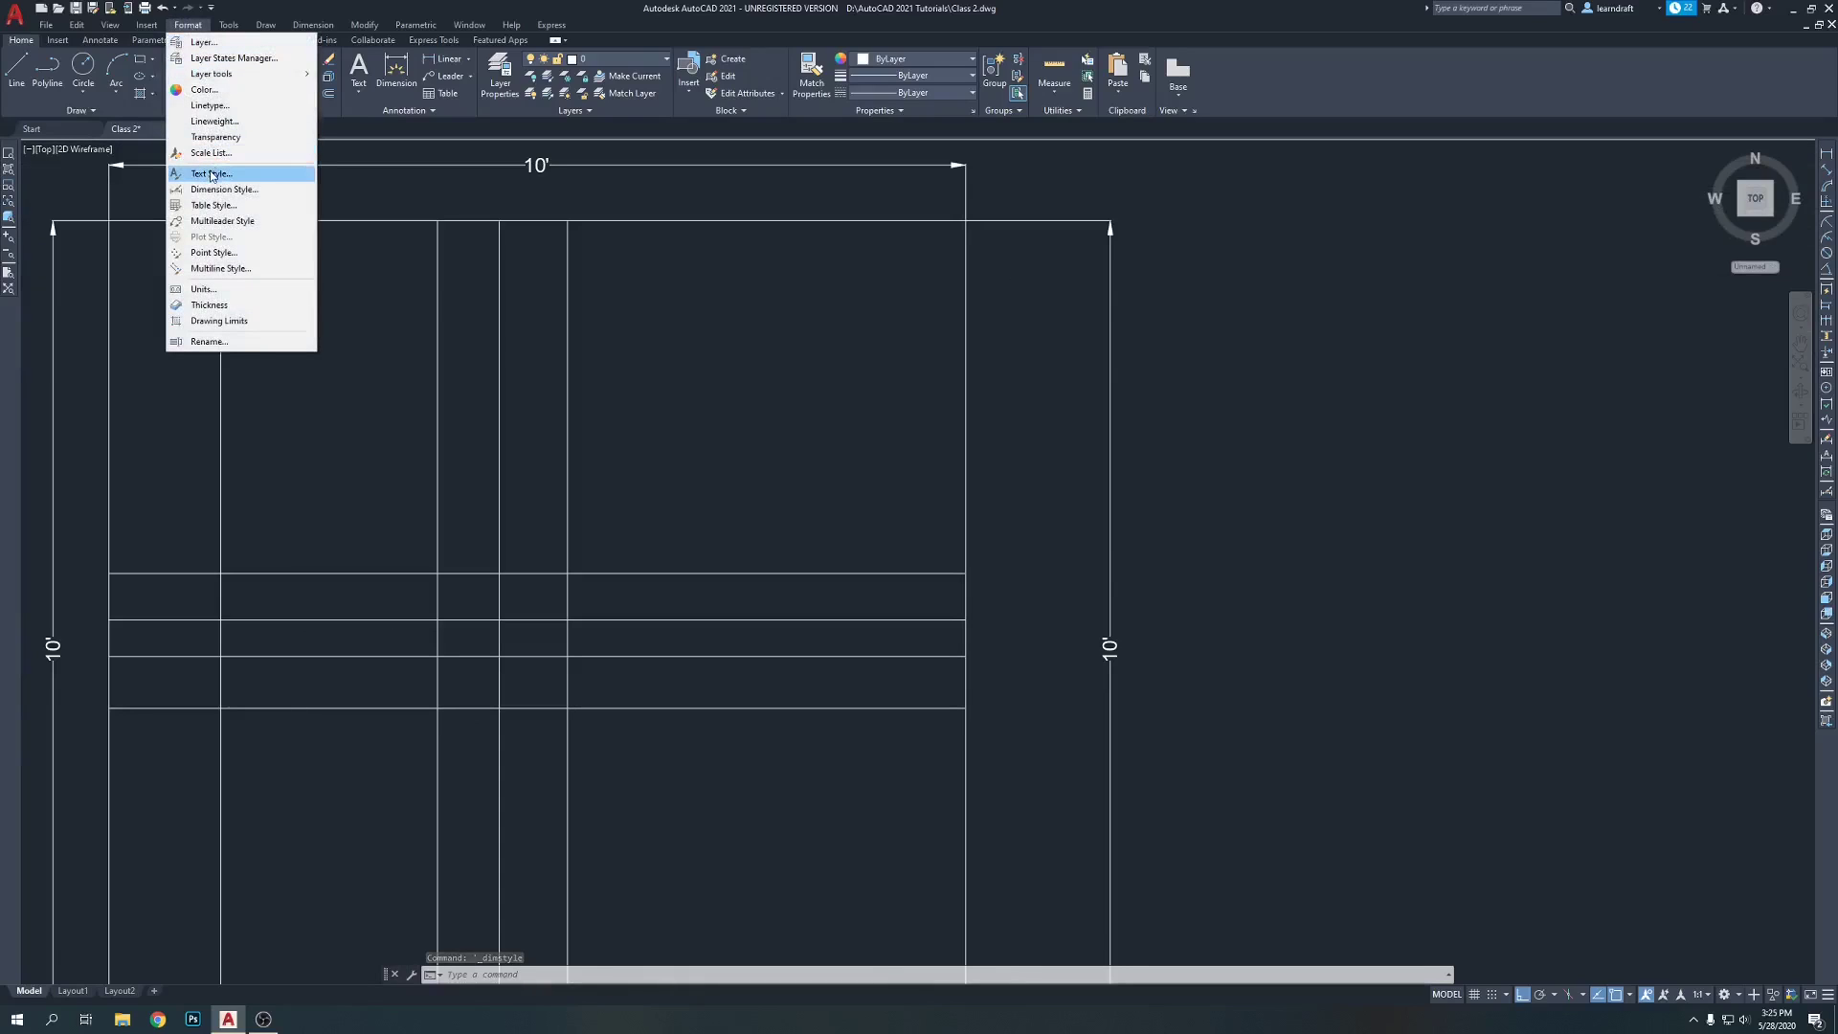
pyautogui.click(212, 176)
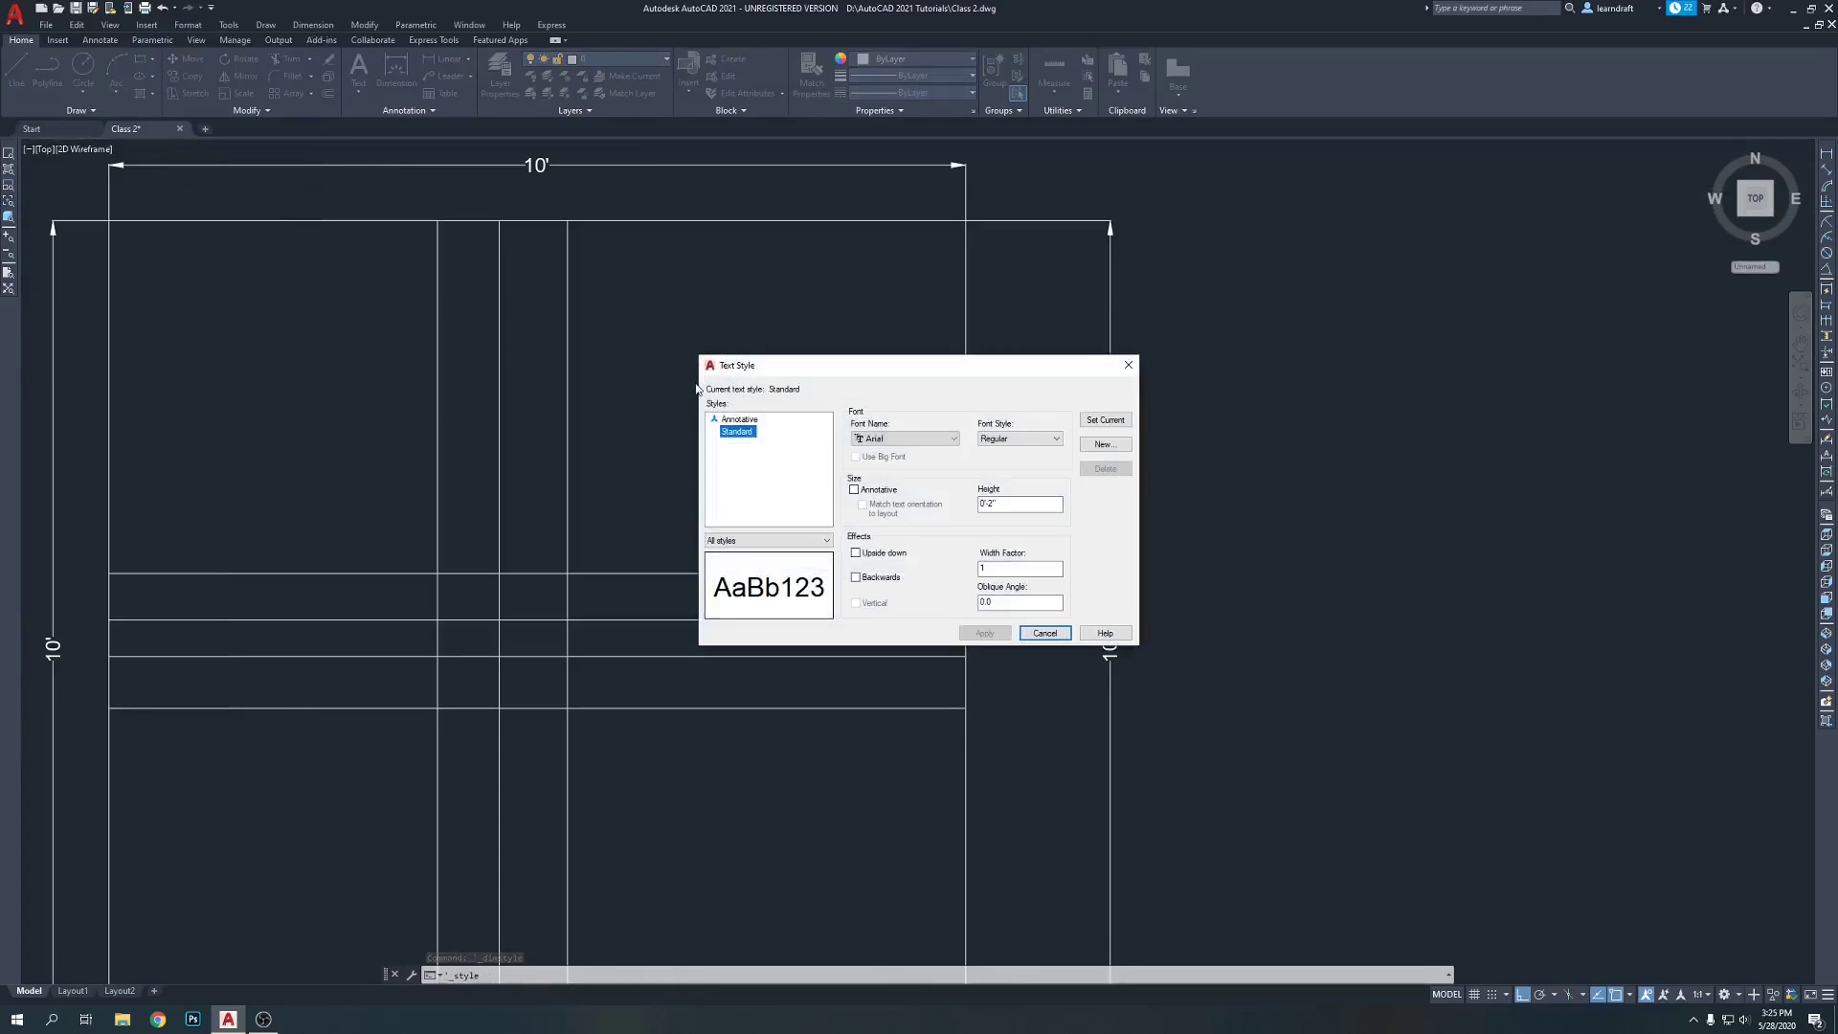
pyautogui.click(1107, 446)
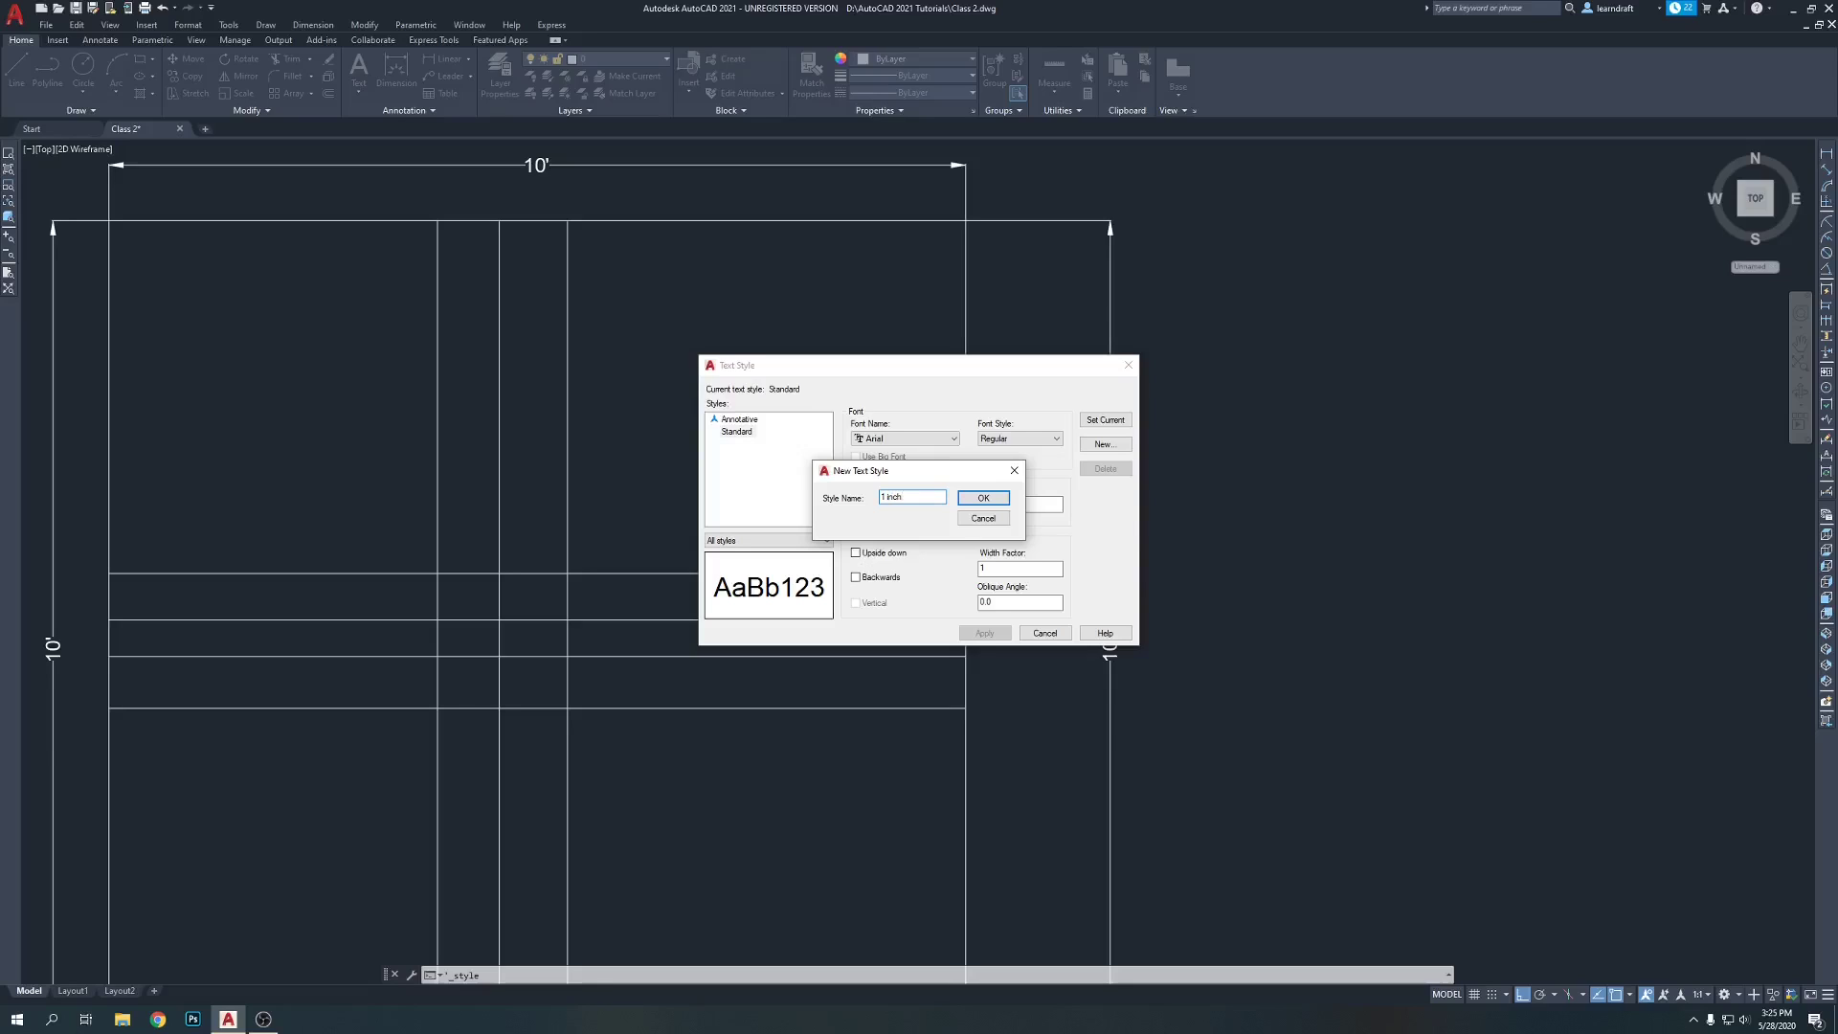
pyautogui.click(983, 498)
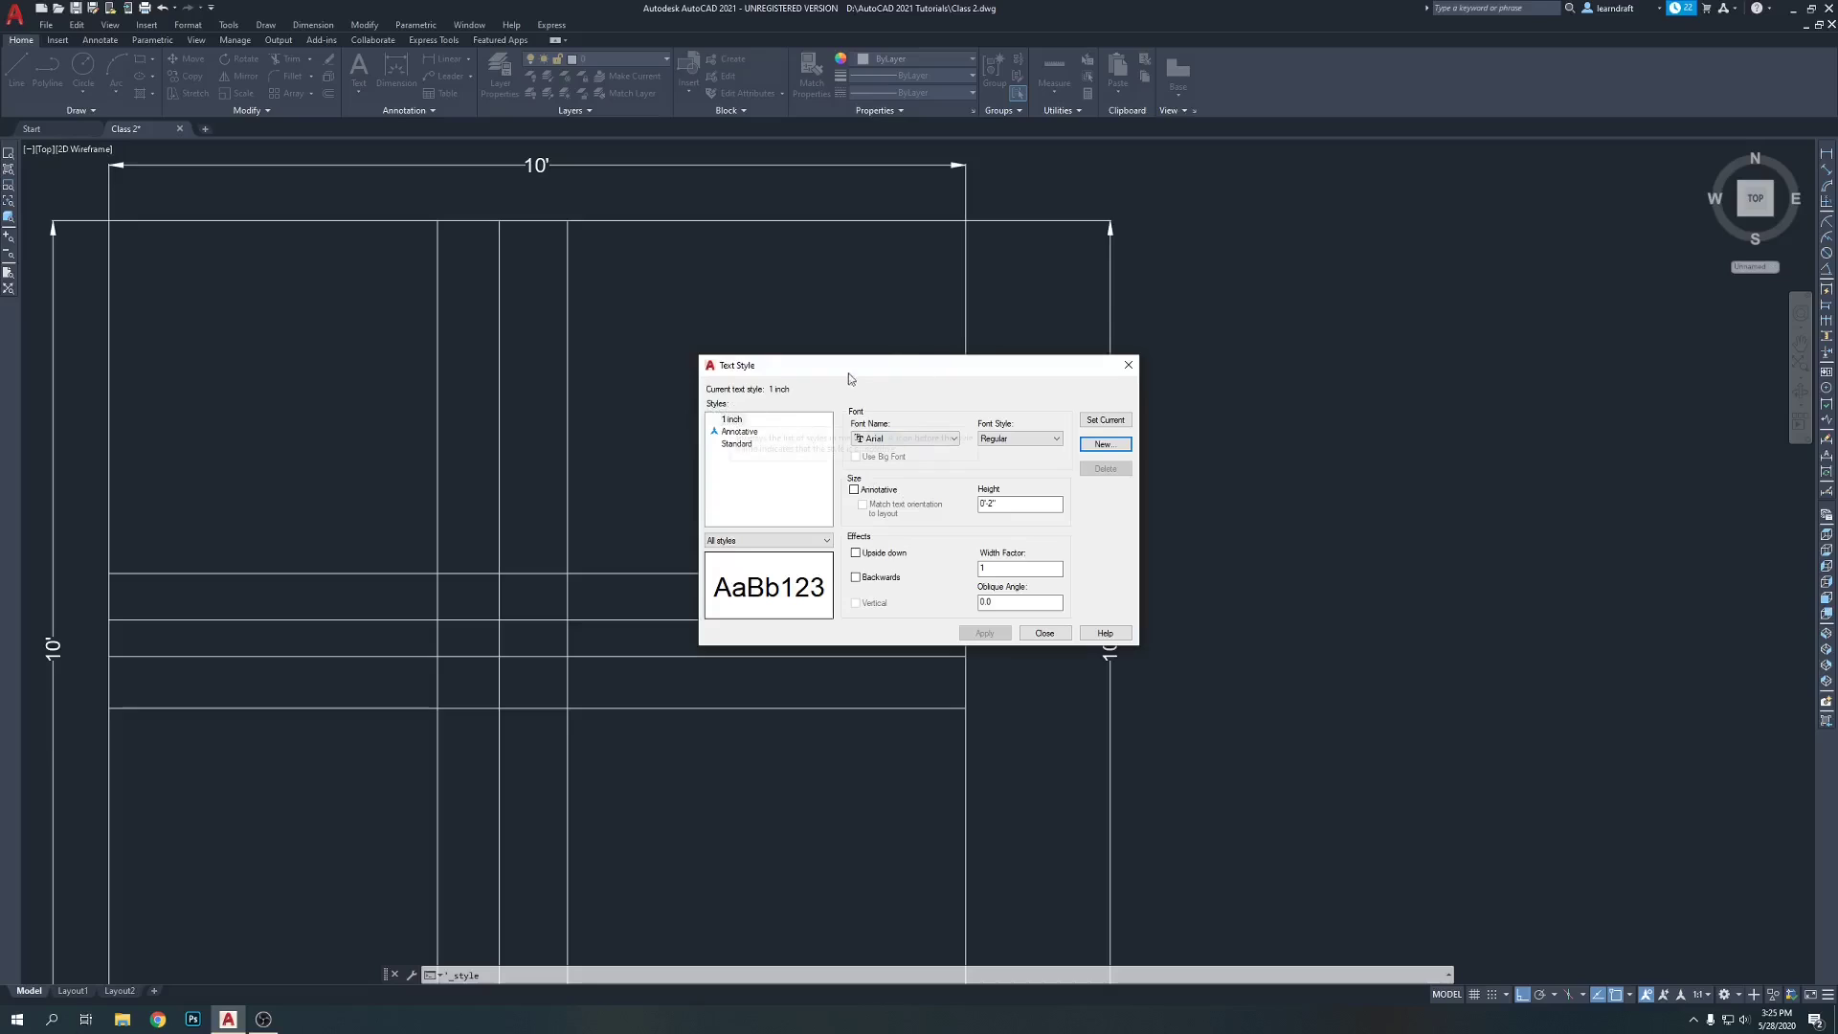
pyautogui.click(1007, 502)
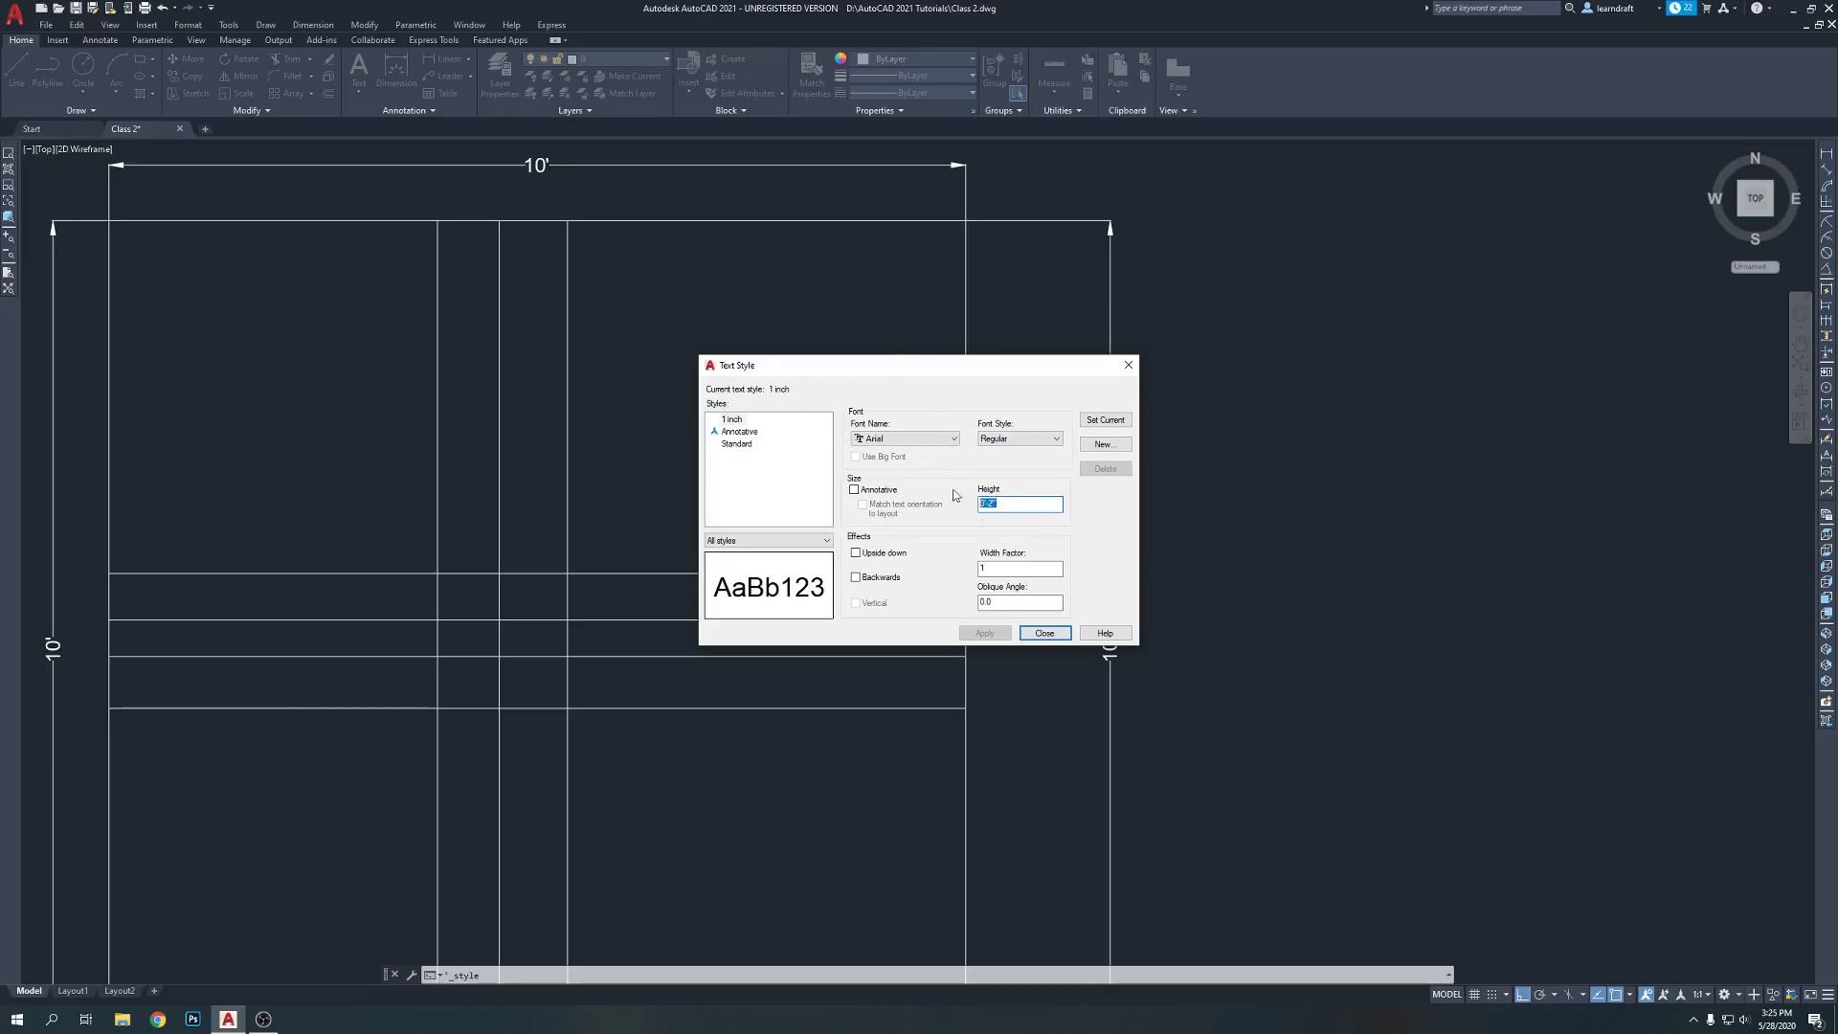
pyautogui.write('1')
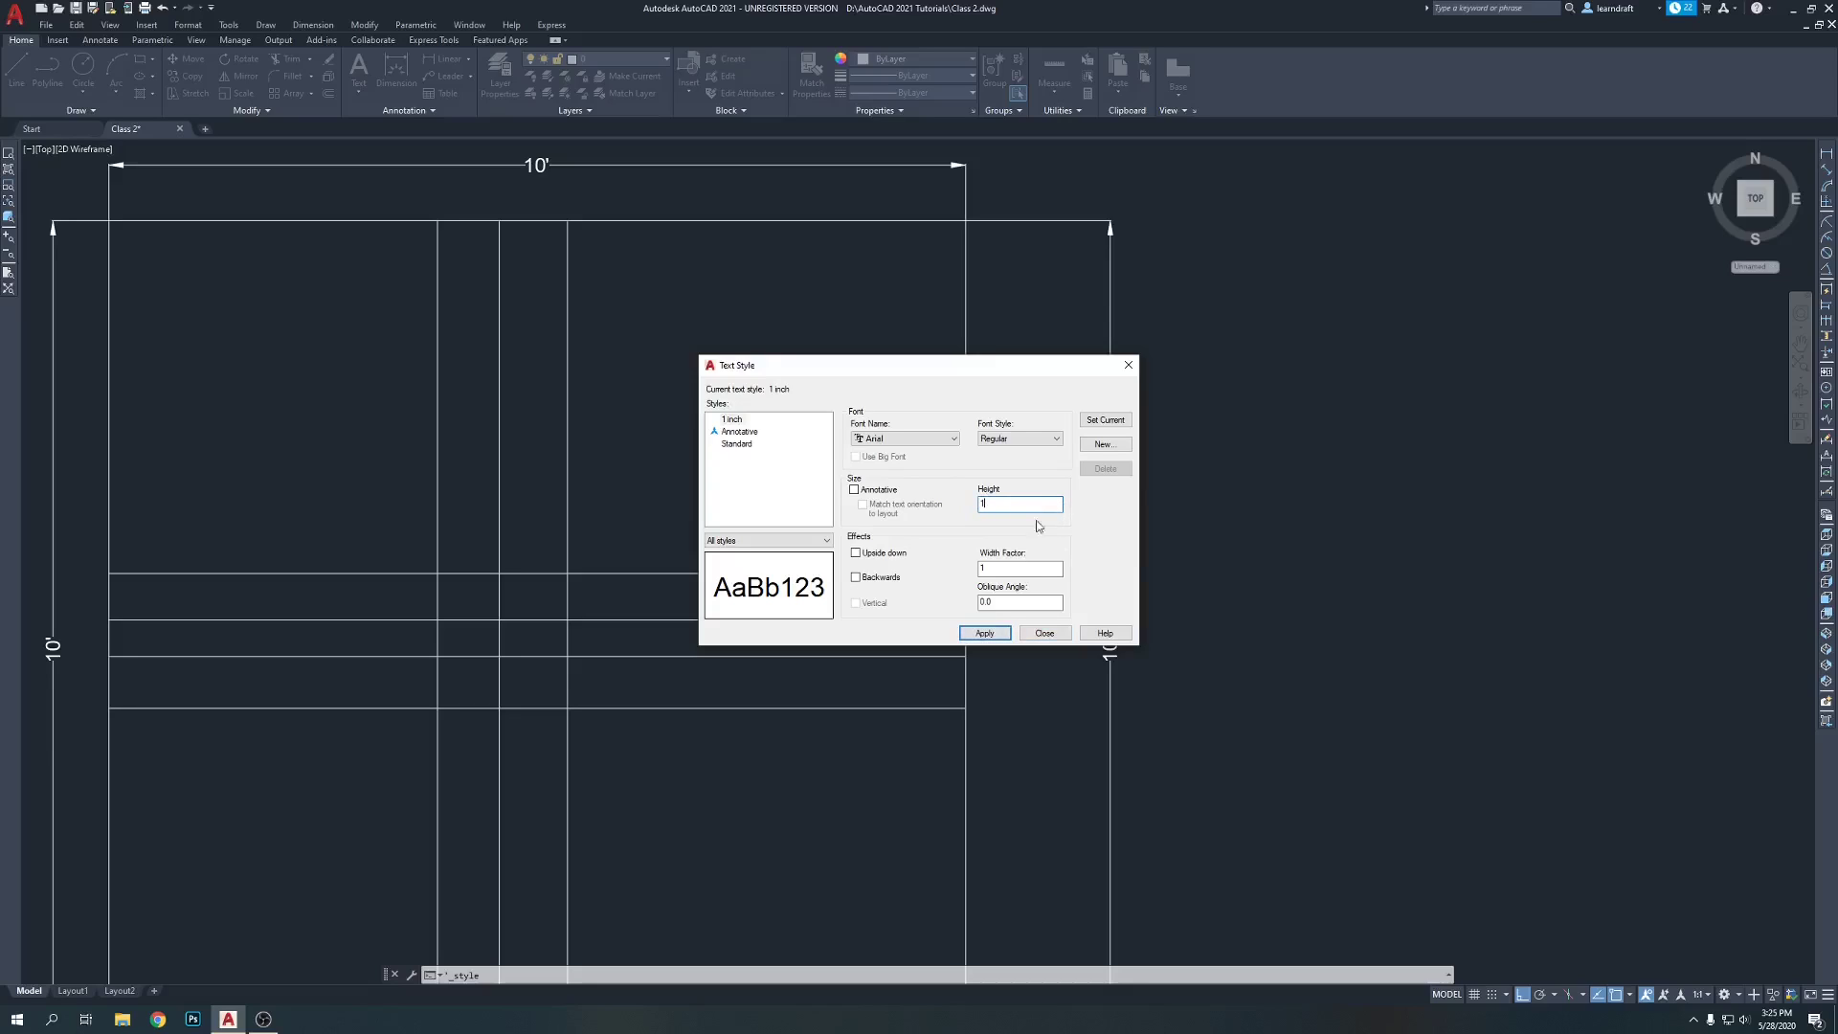
pyautogui.click(989, 633)
pyautogui.click(1044, 634)
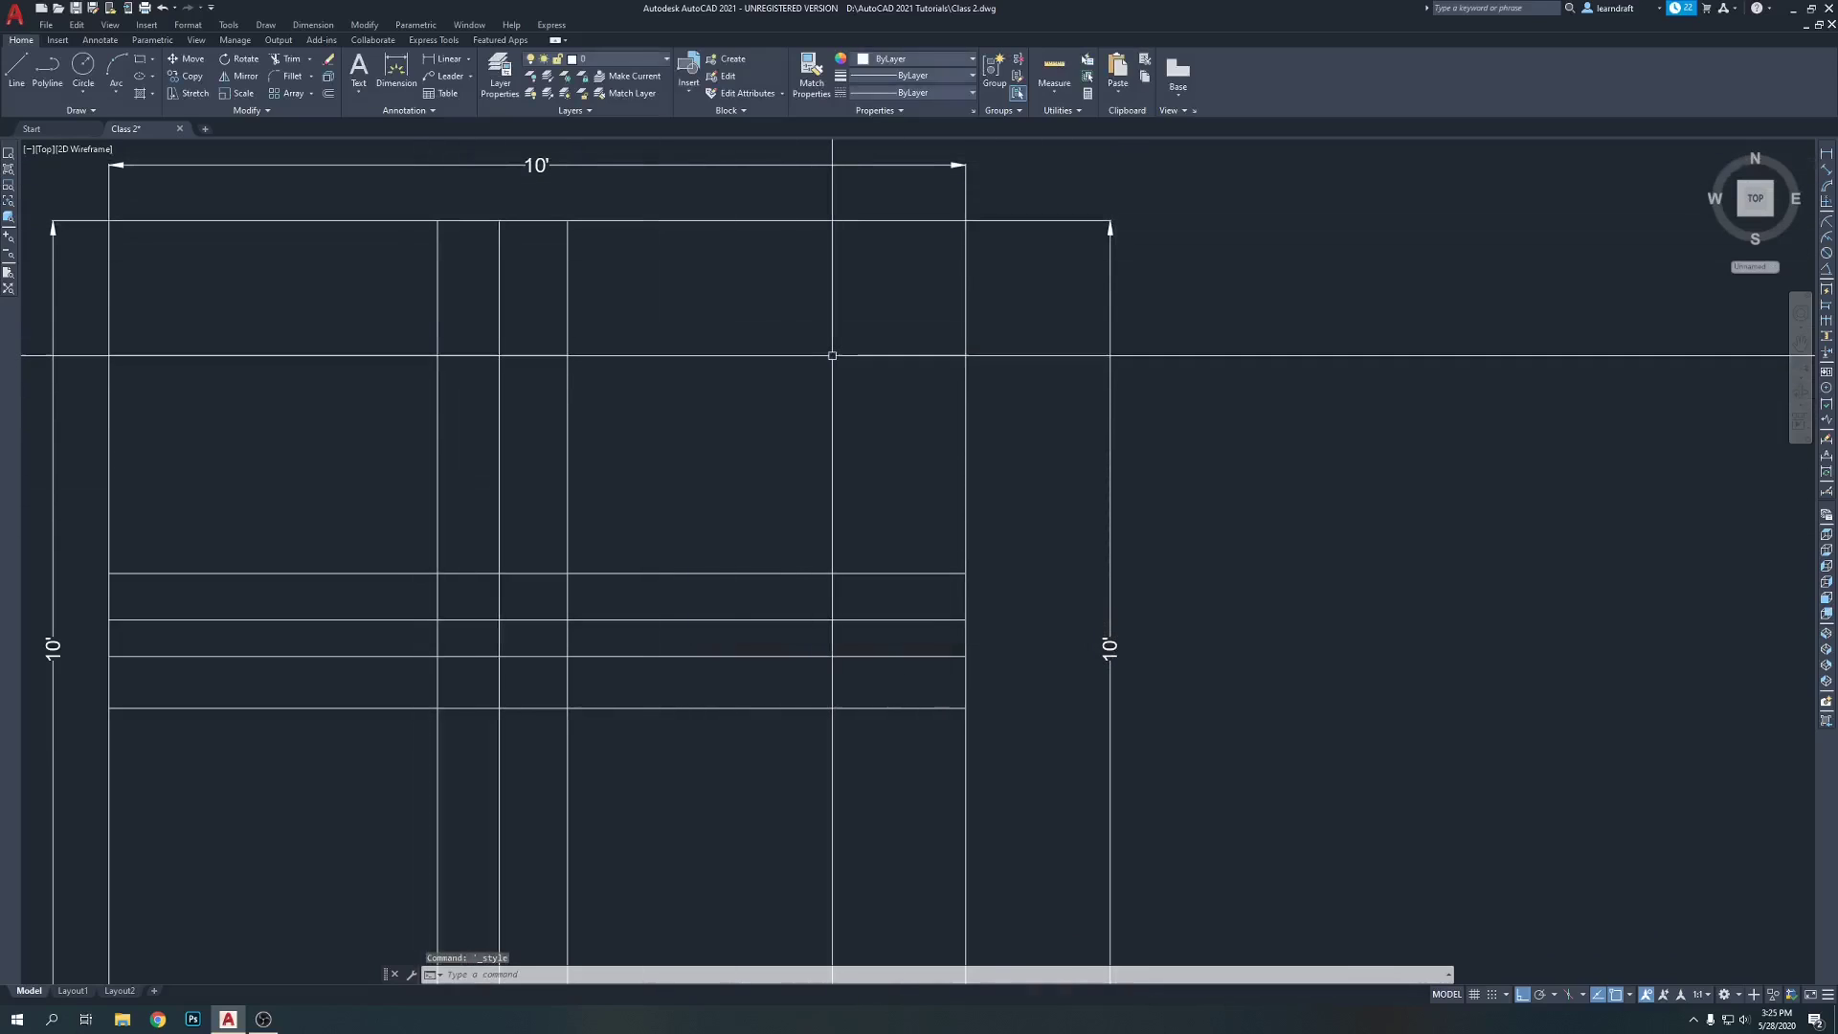
# - Look at the dimension style list and check the height setting of the 1 inch text style
pyautogui.click(197, 27)
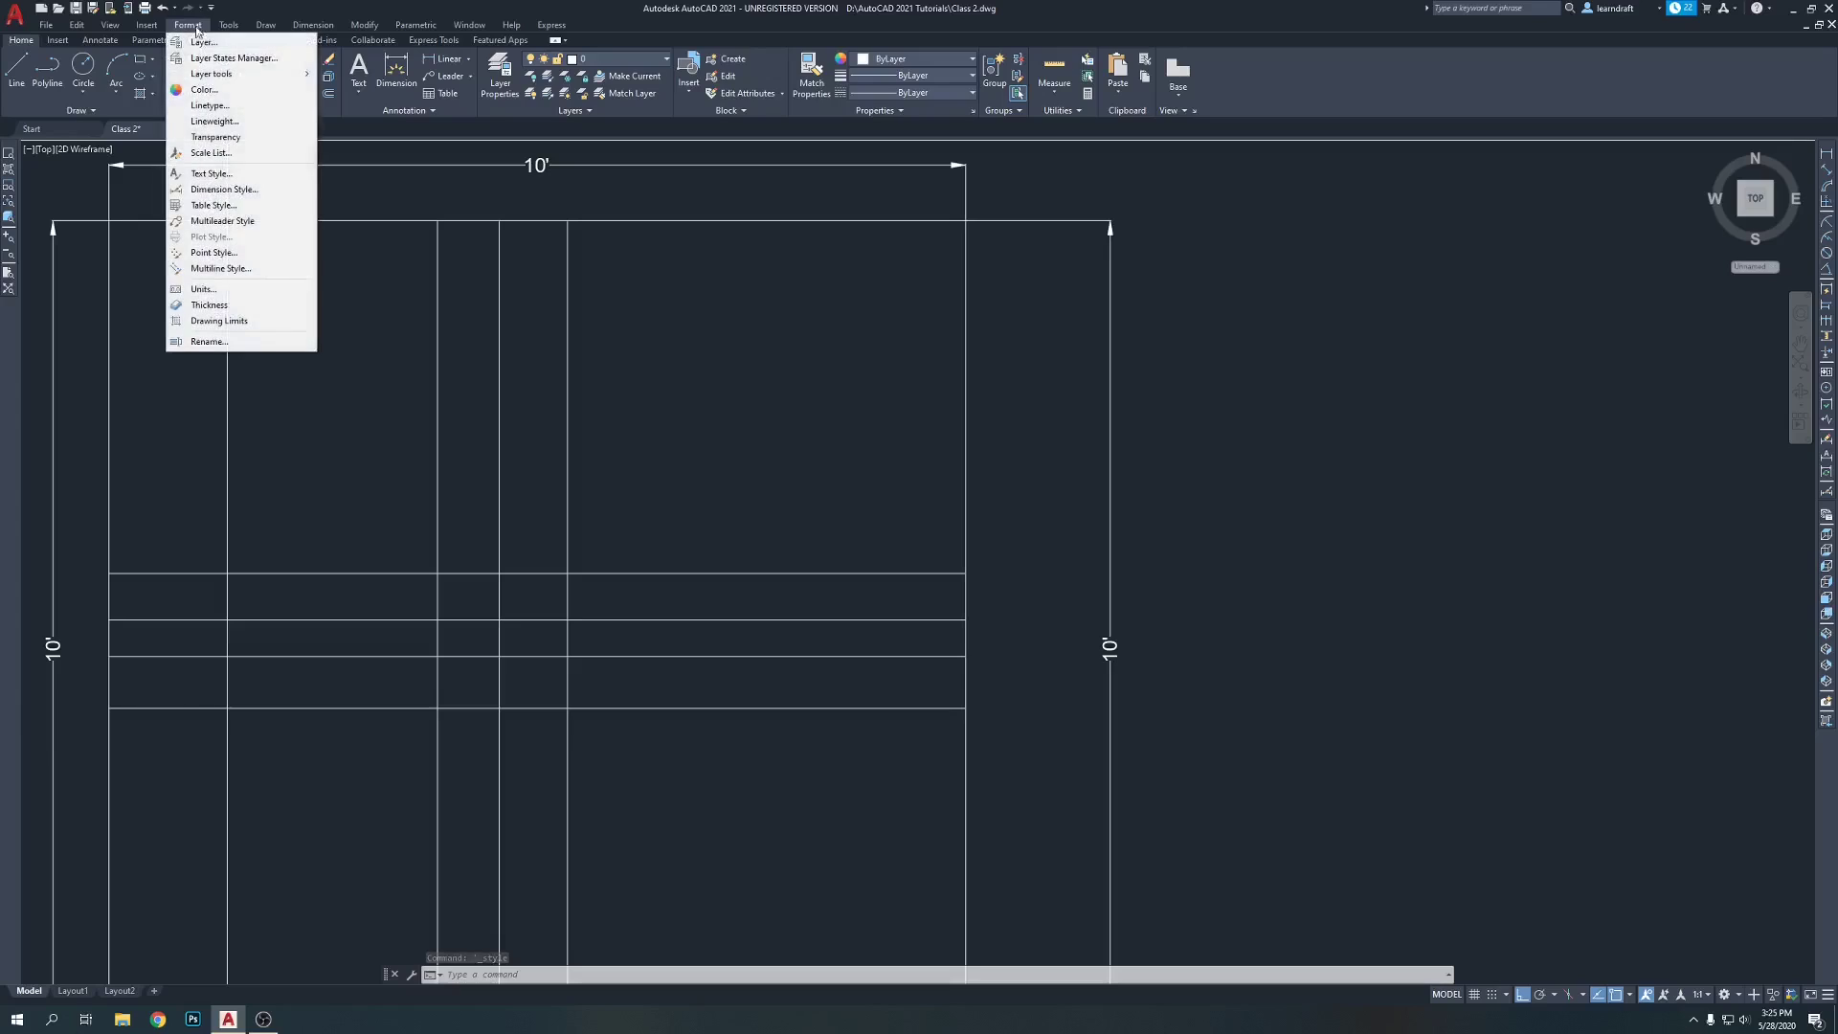
pyautogui.click(207, 191)
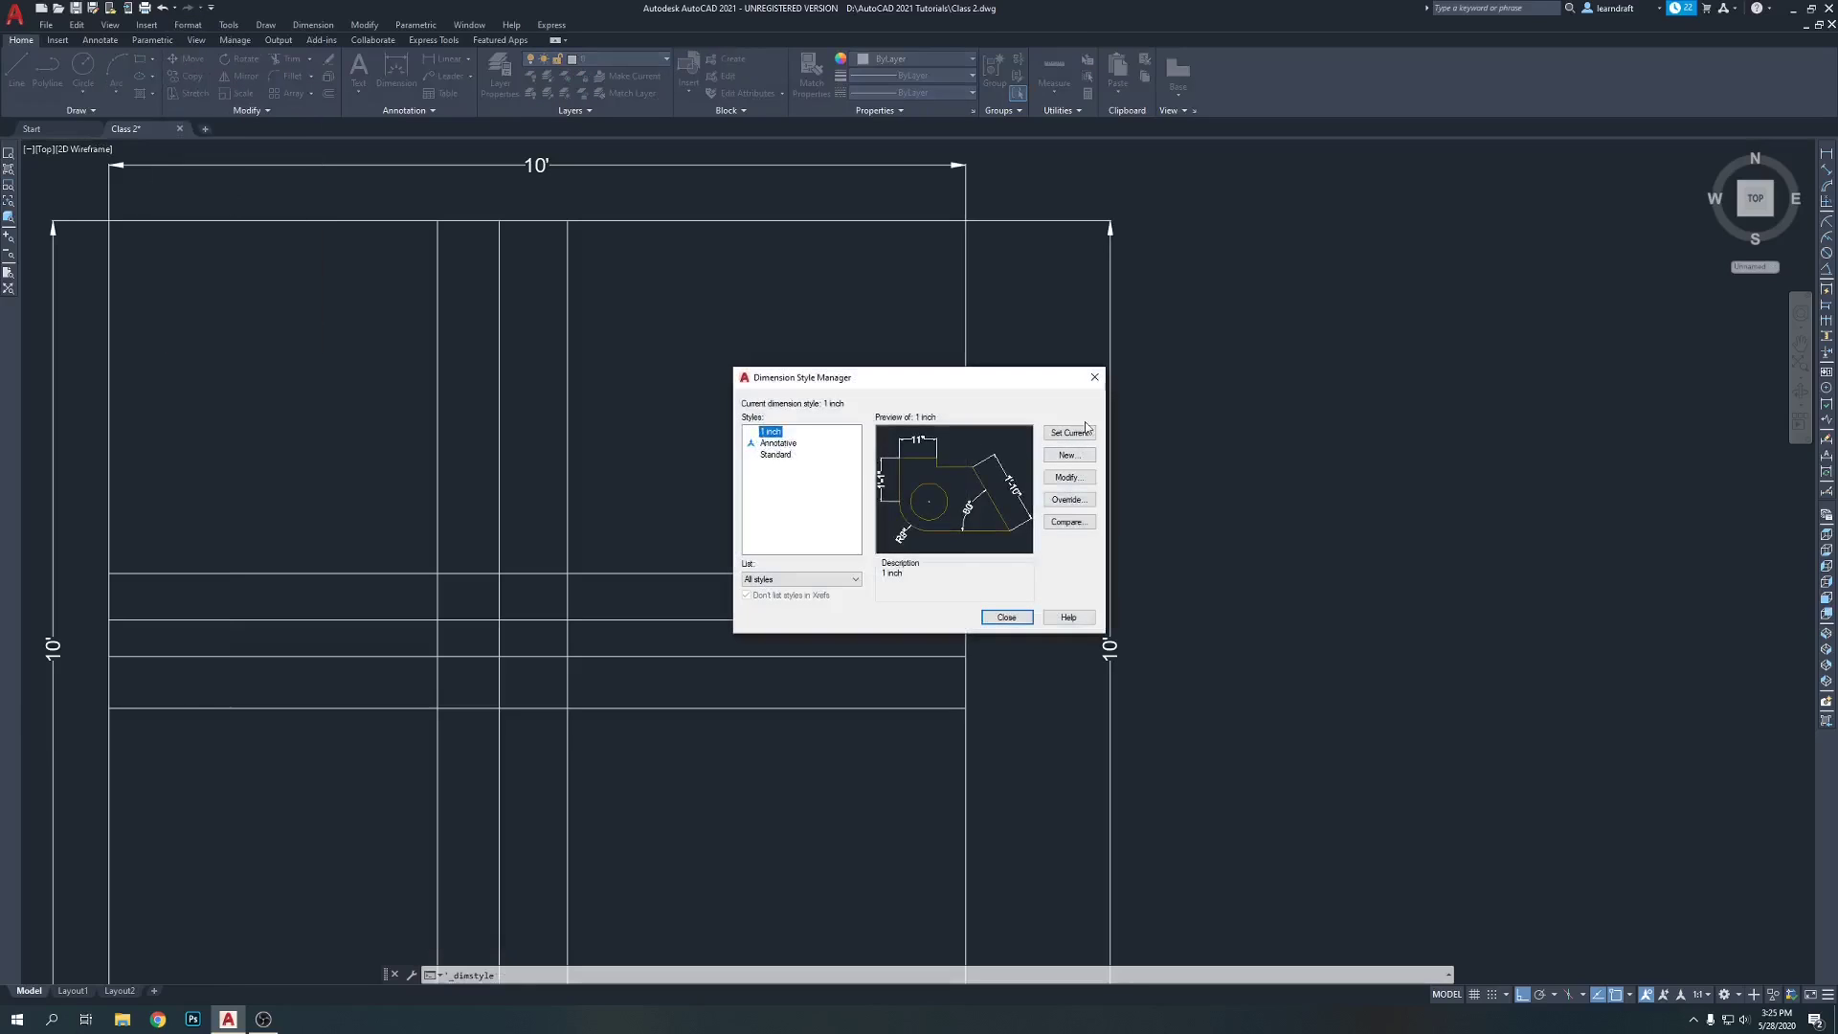
pyautogui.click(1094, 377)
pyautogui.click(189, 26)
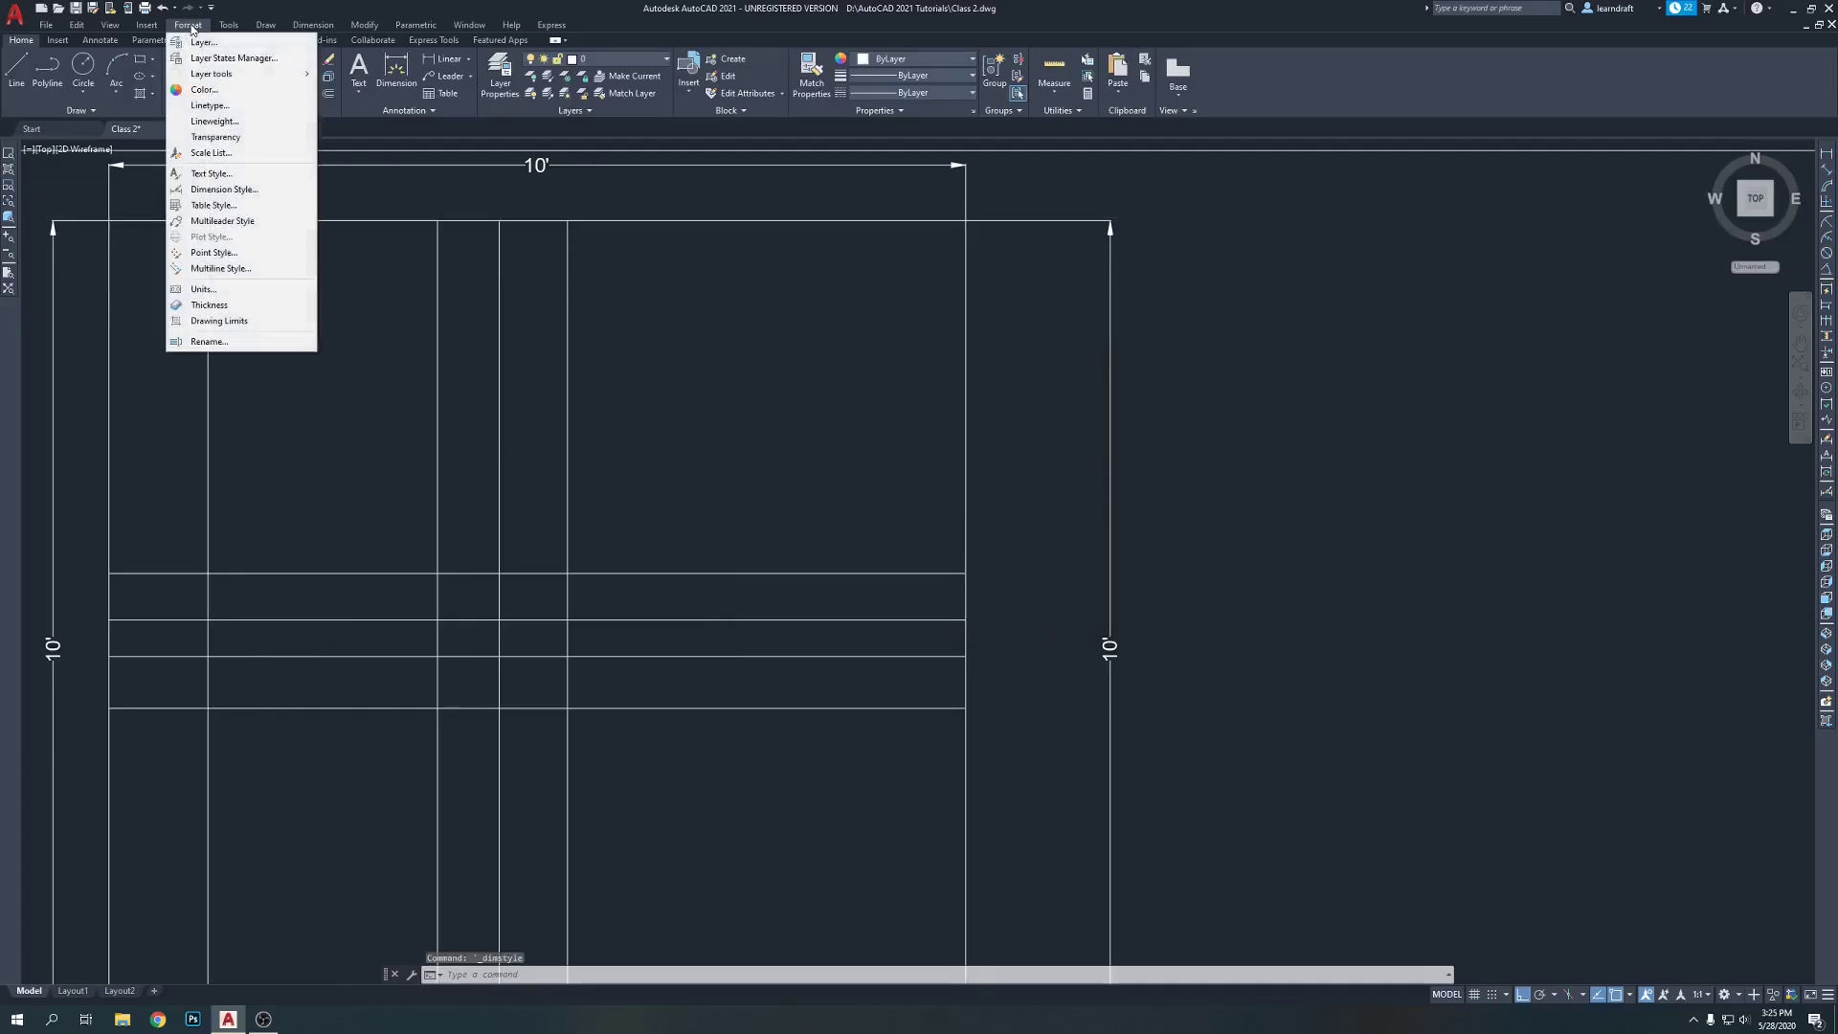
pyautogui.click(211, 173)
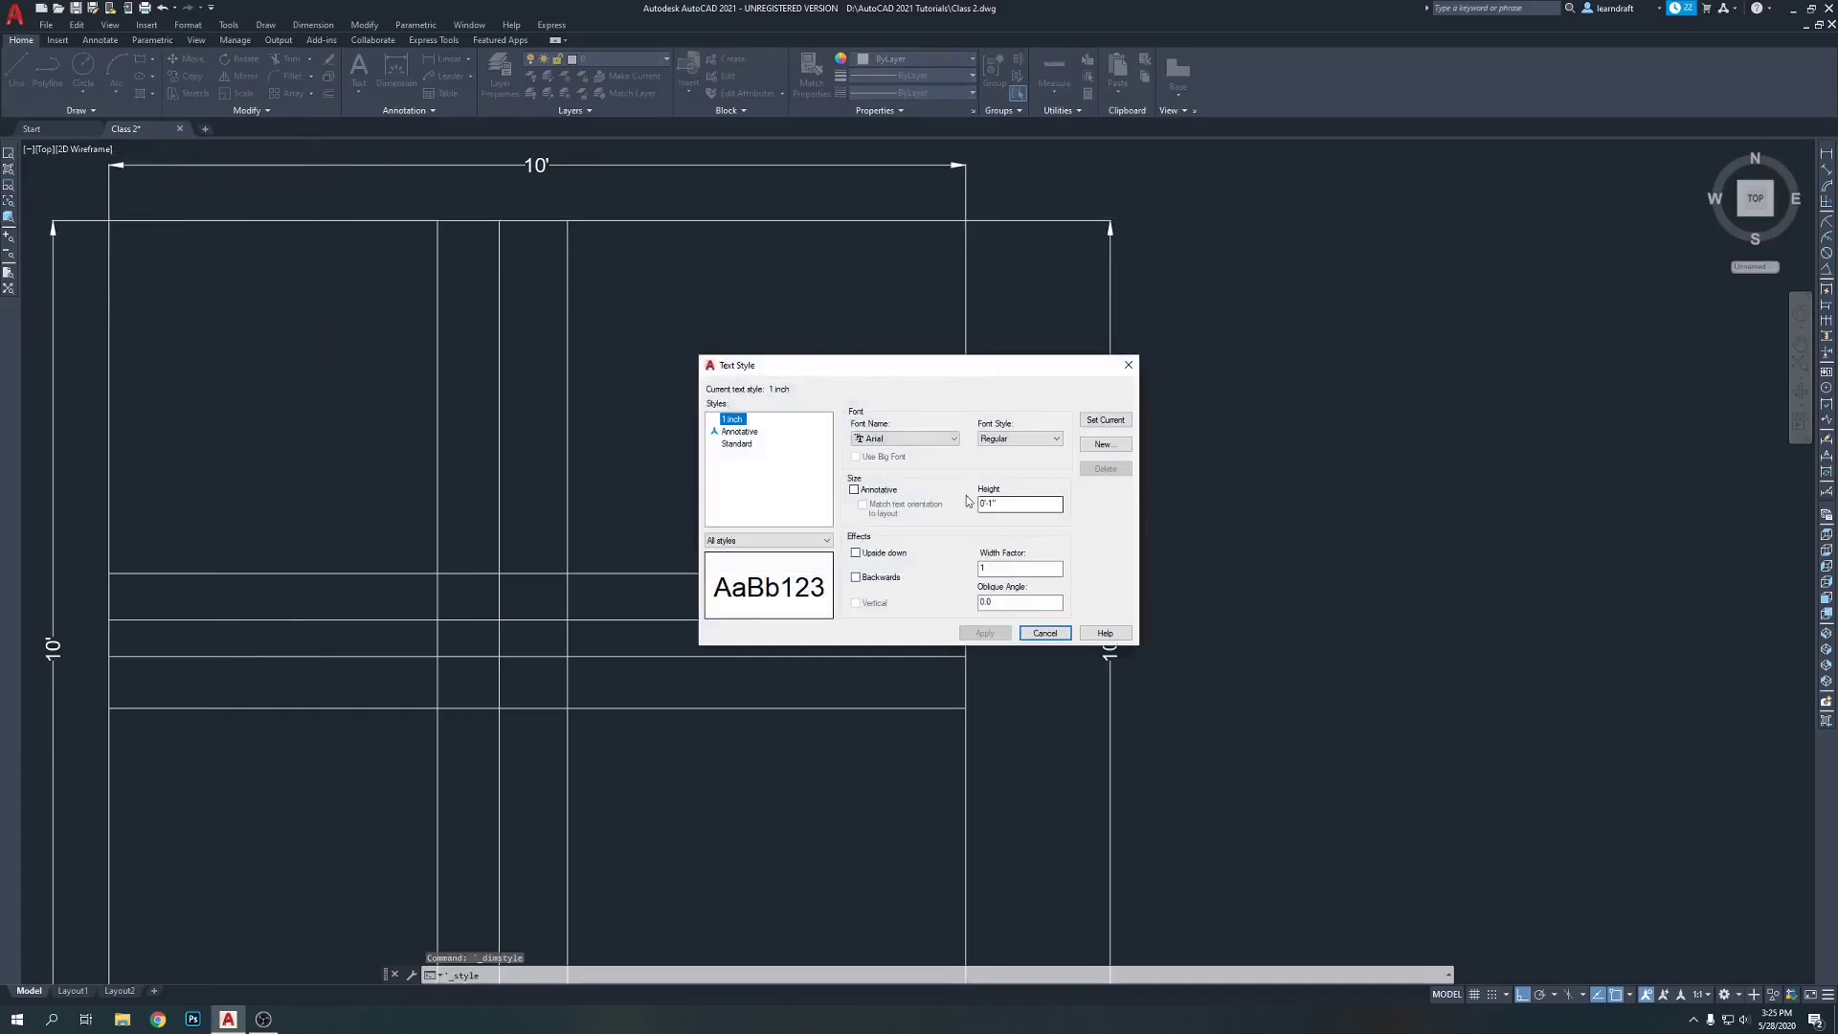
pyautogui.click(1128, 365)
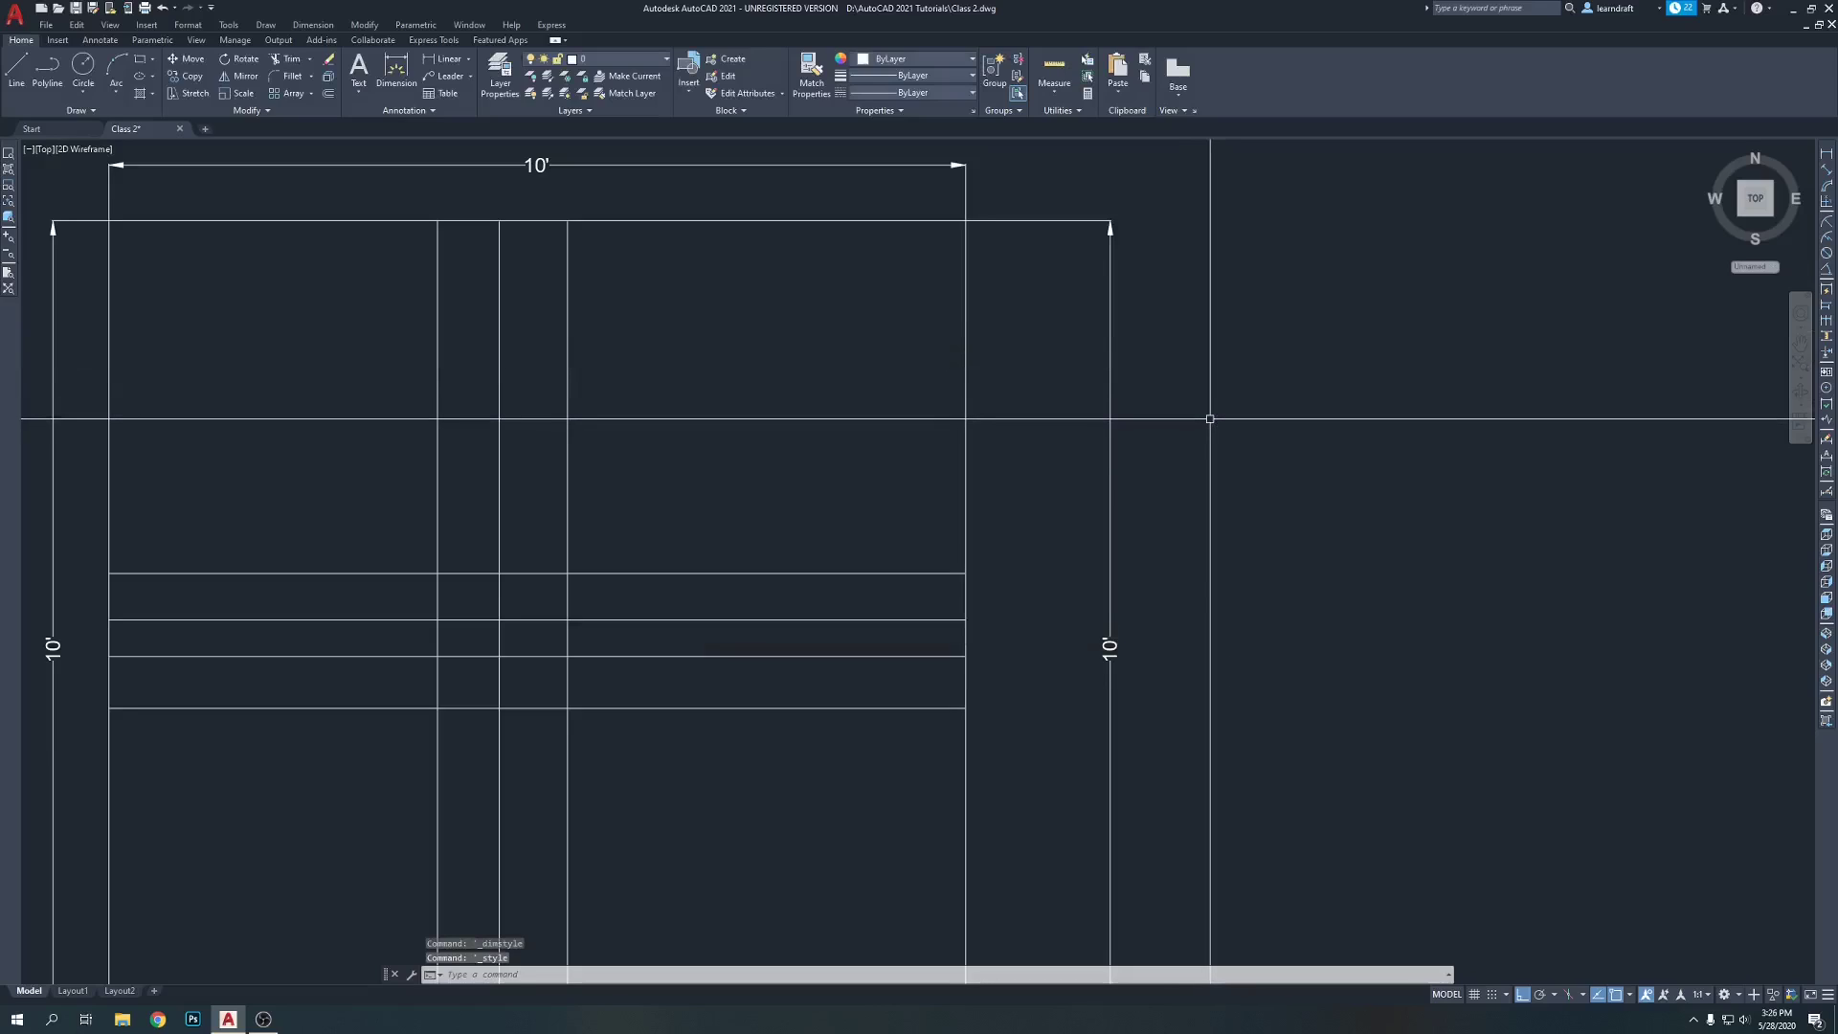
# - Modify the 1 inch dimension style to use the 1 inch text style and set that dimension style current
pyautogui.write('d')
pyautogui.press('Return')
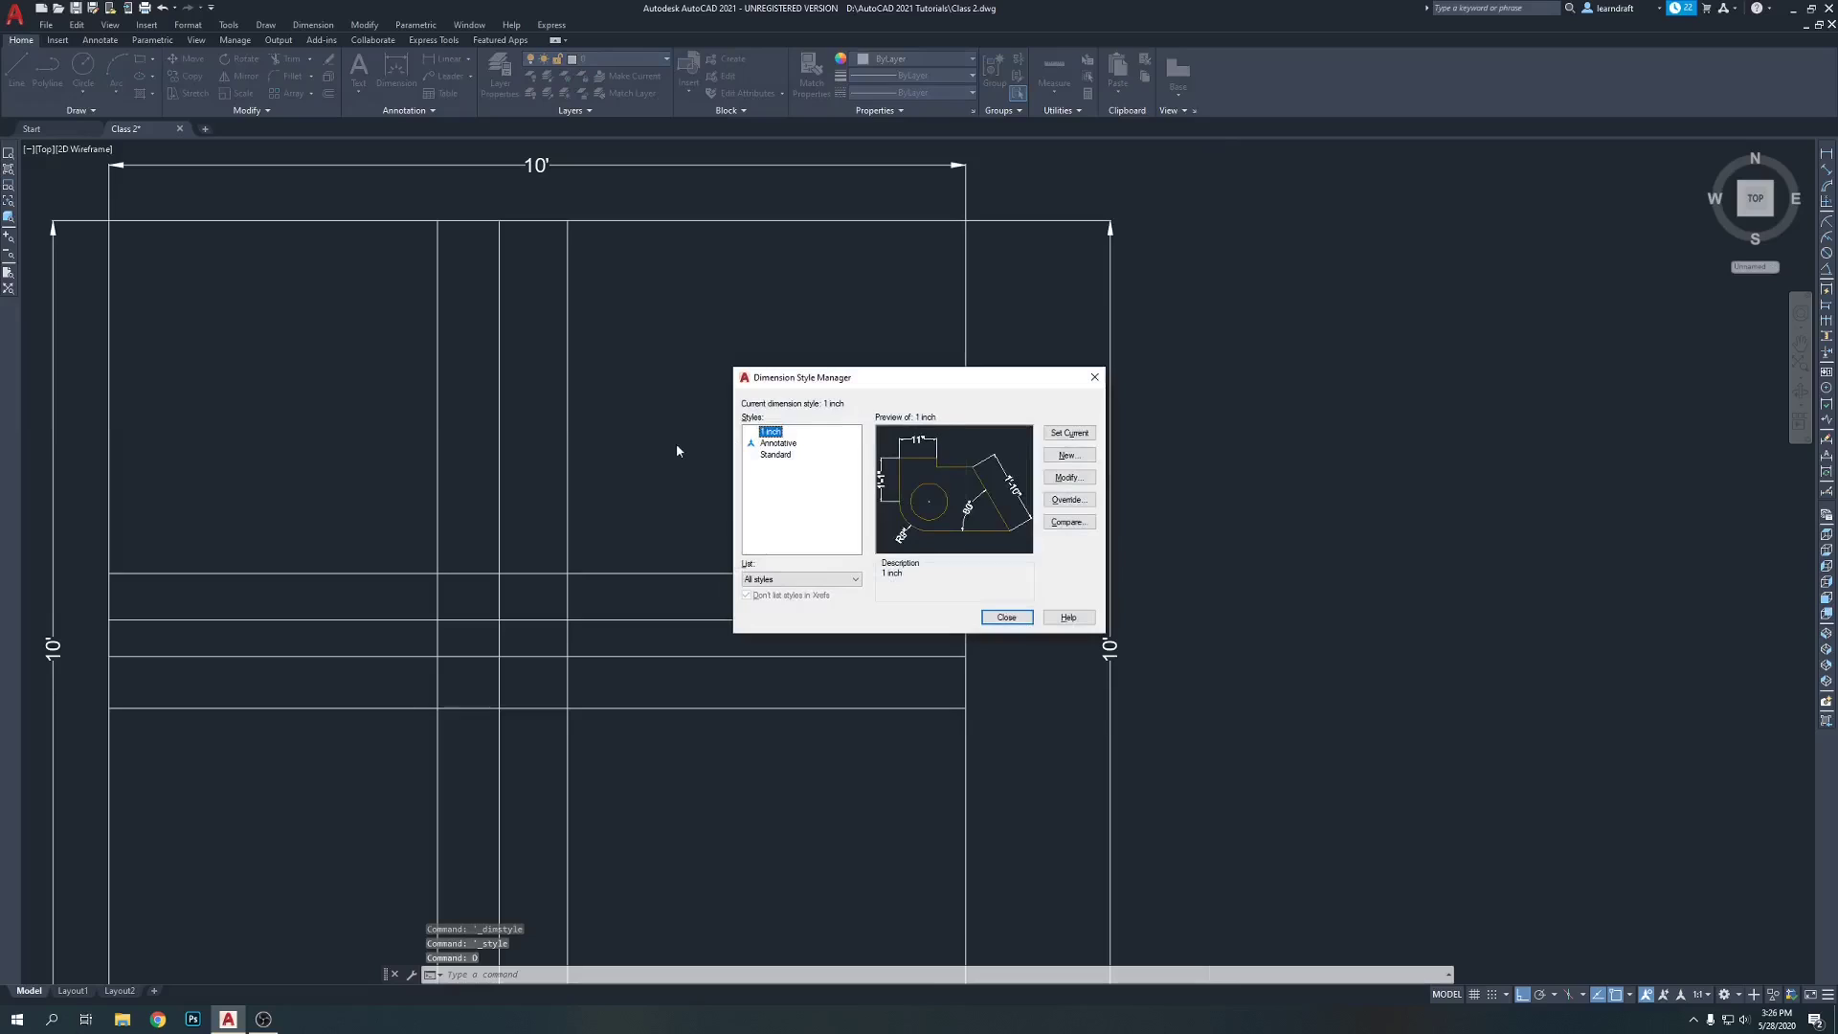
pyautogui.click(1069, 480)
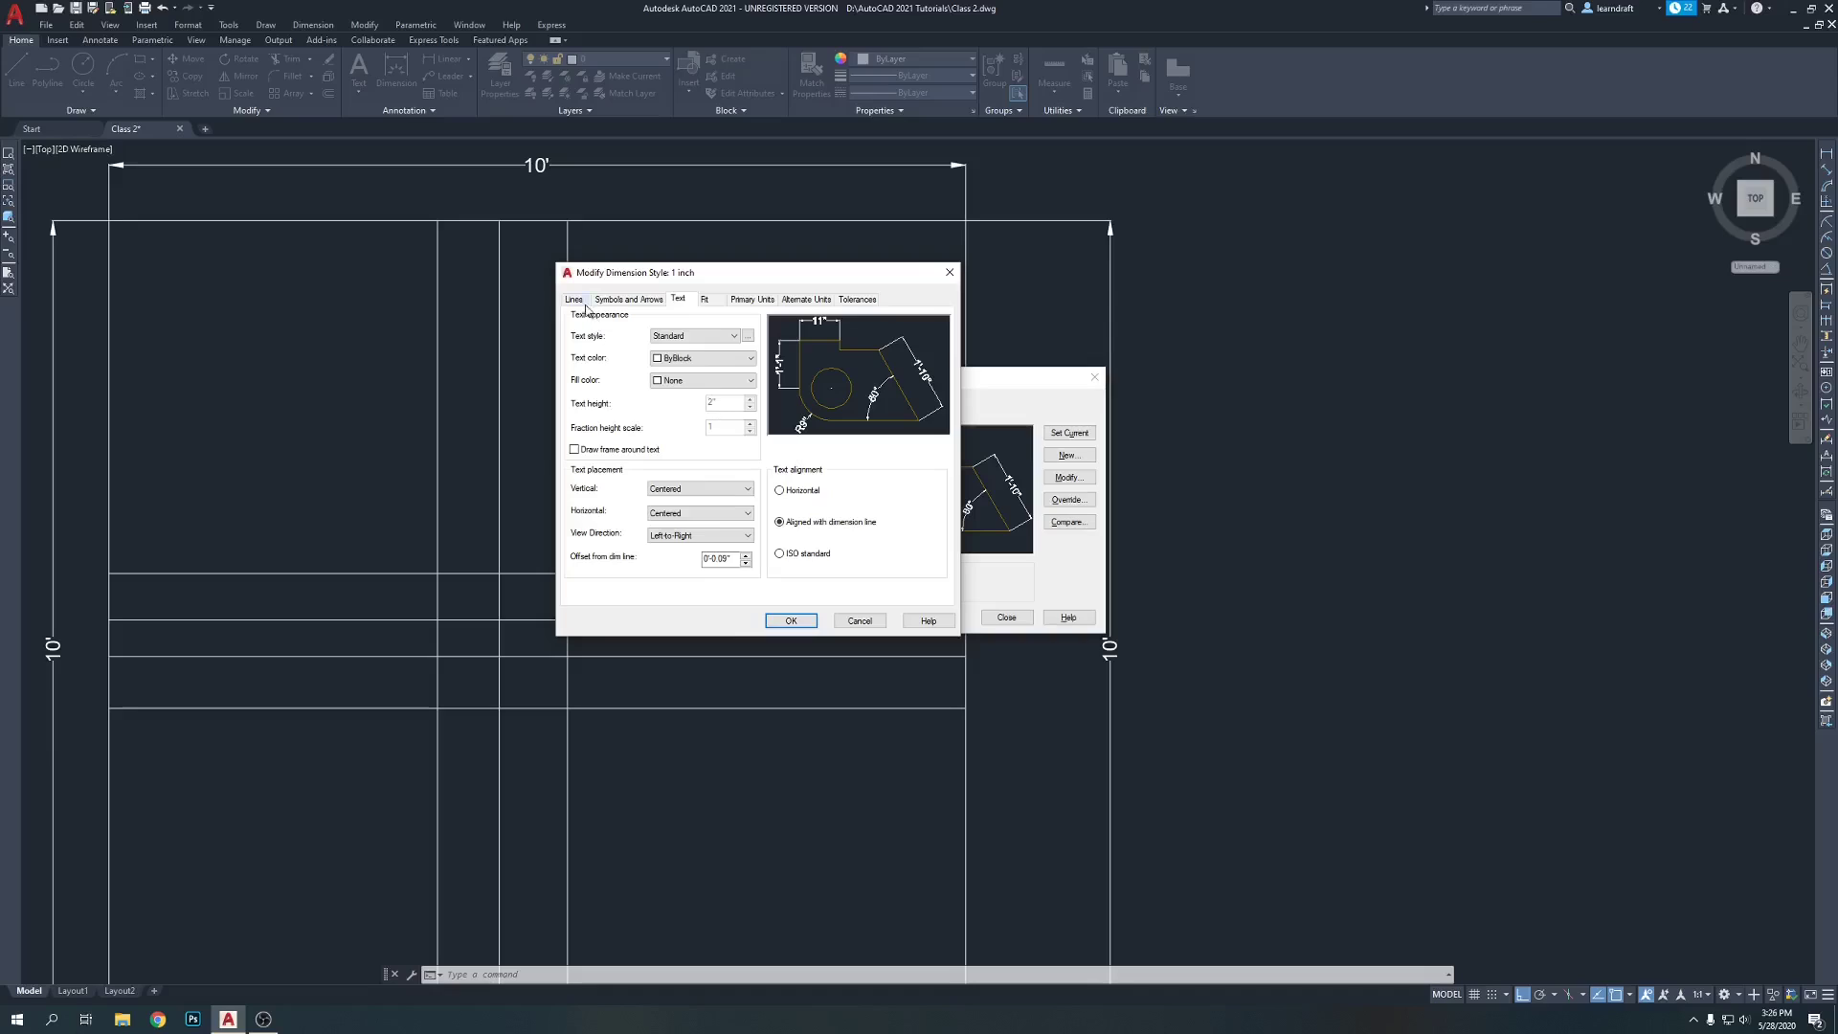
pyautogui.click(734, 335)
pyautogui.click(695, 350)
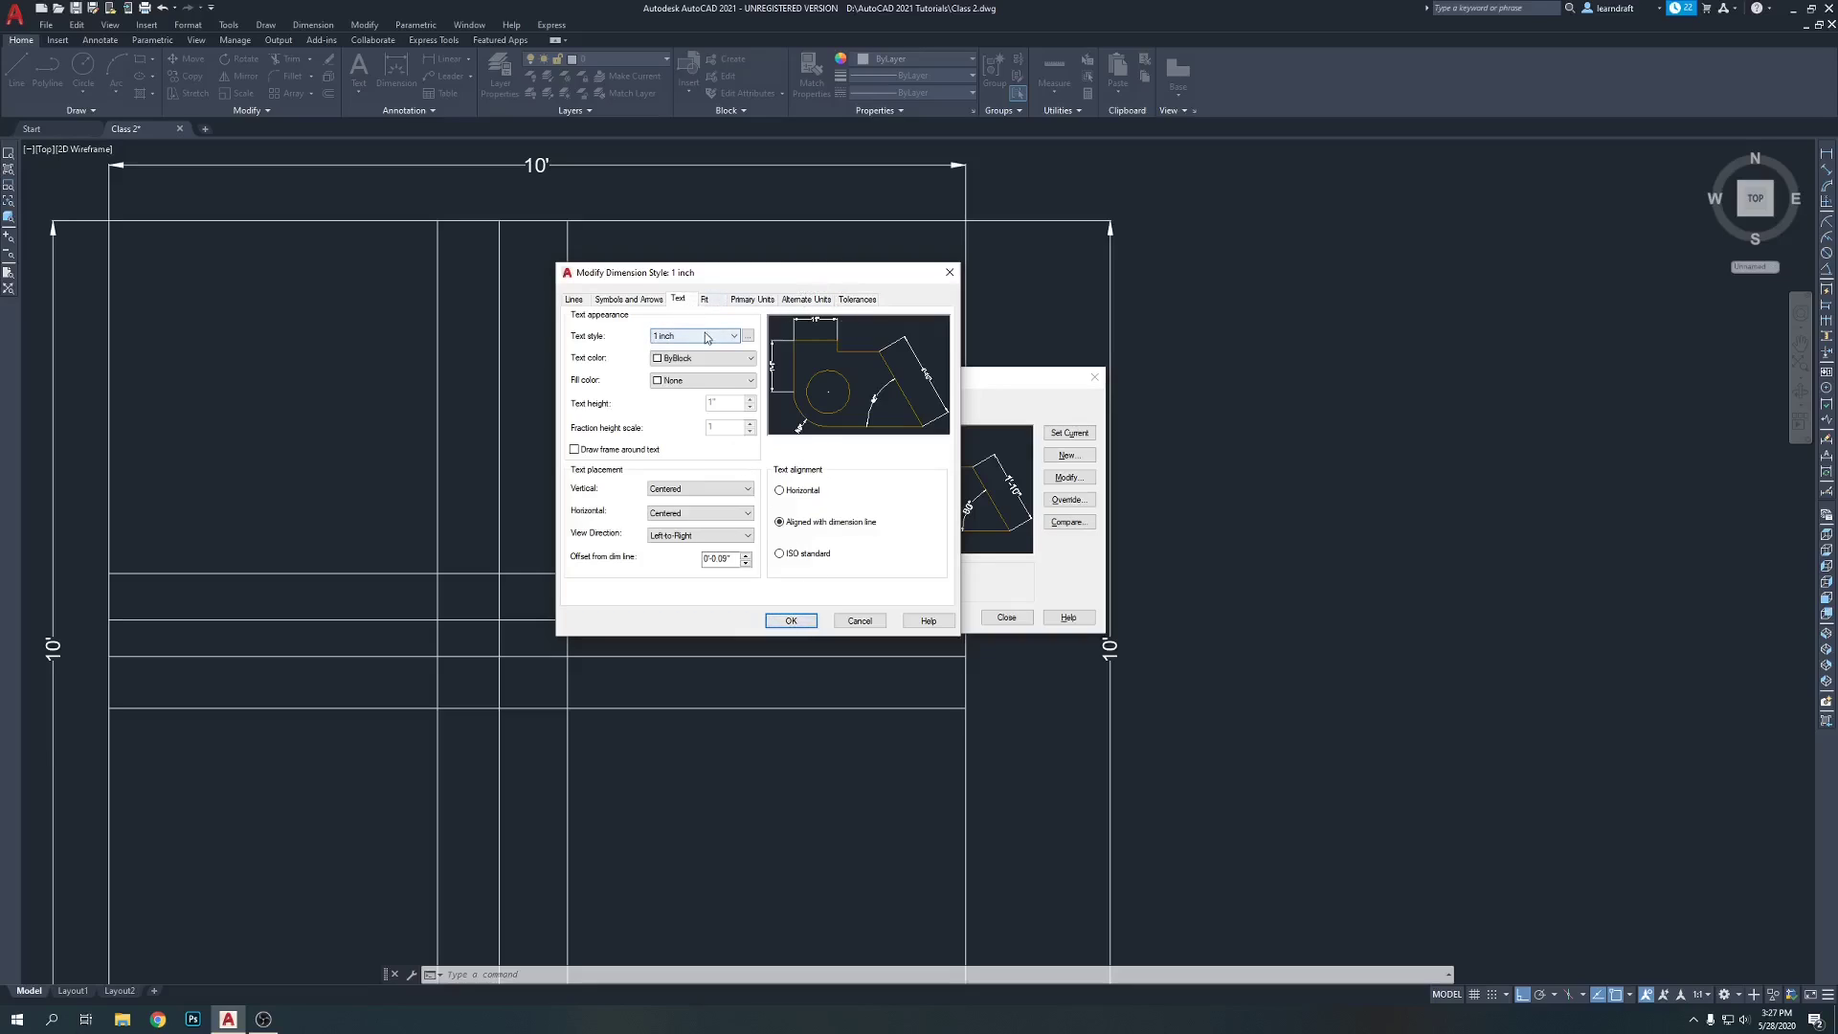
pyautogui.click(790, 621)
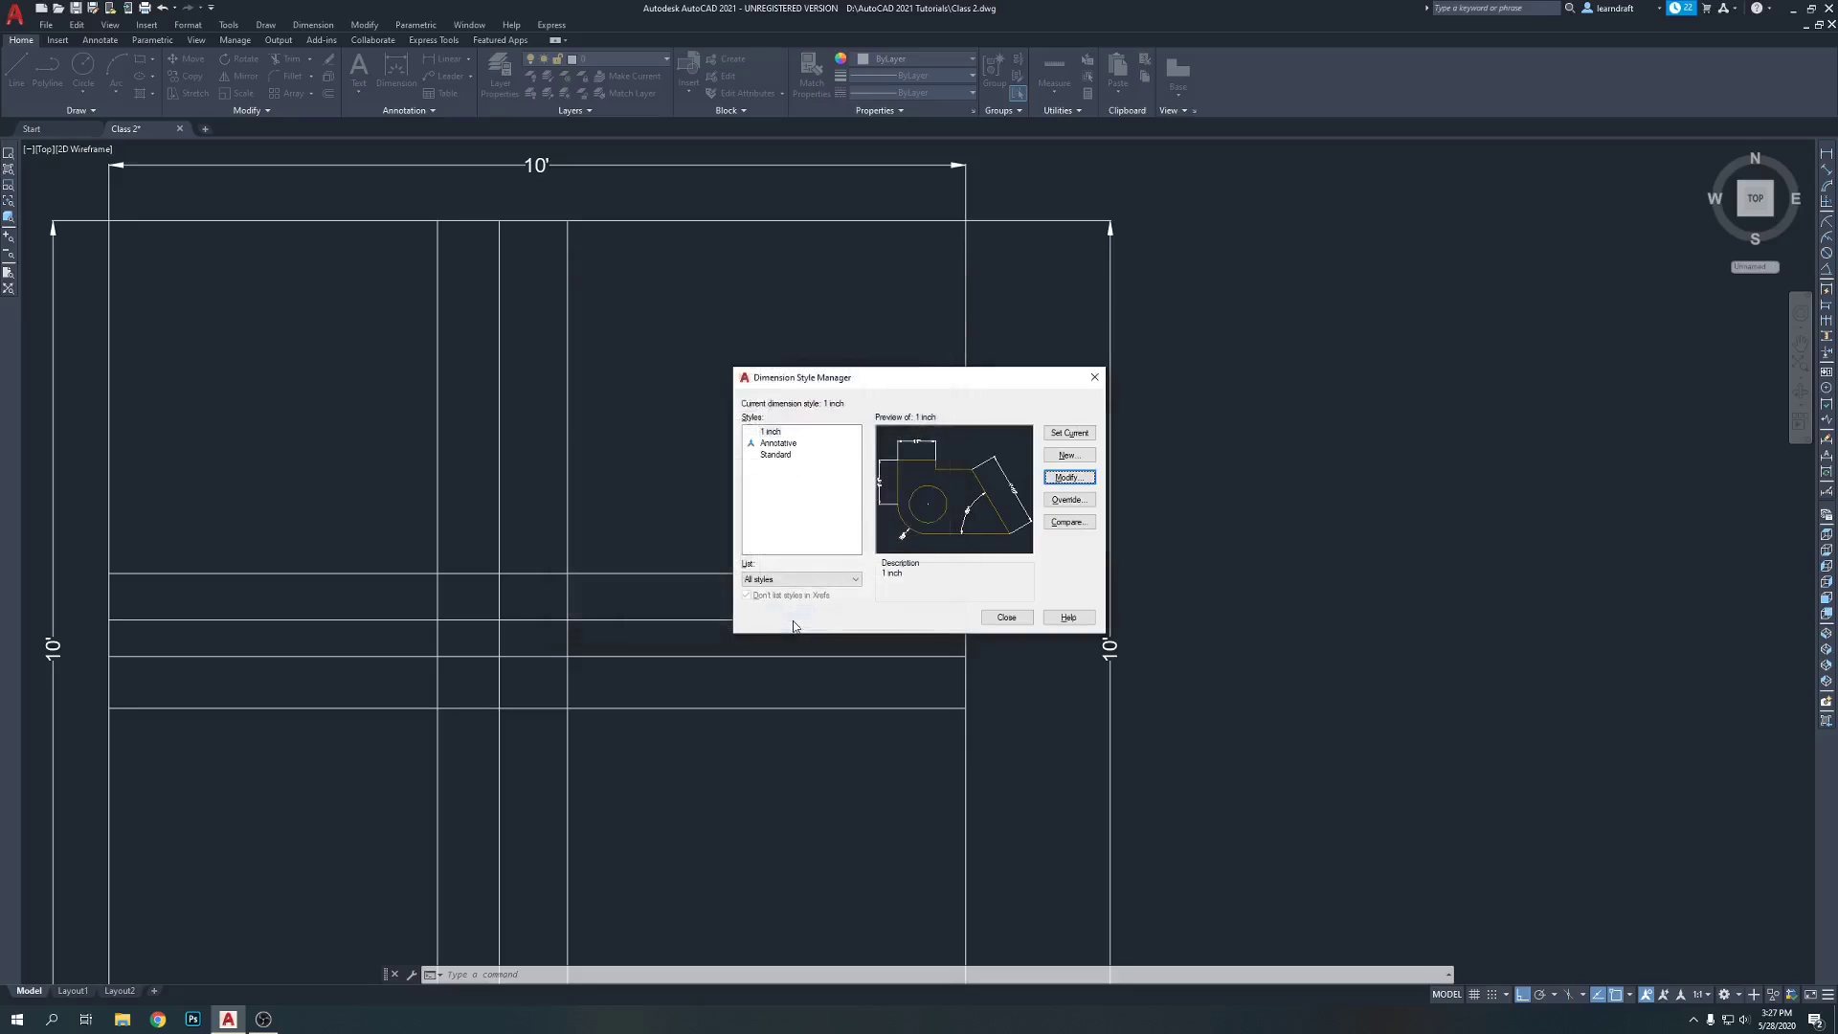
pyautogui.click(1071, 433)
pyautogui.click(1006, 617)
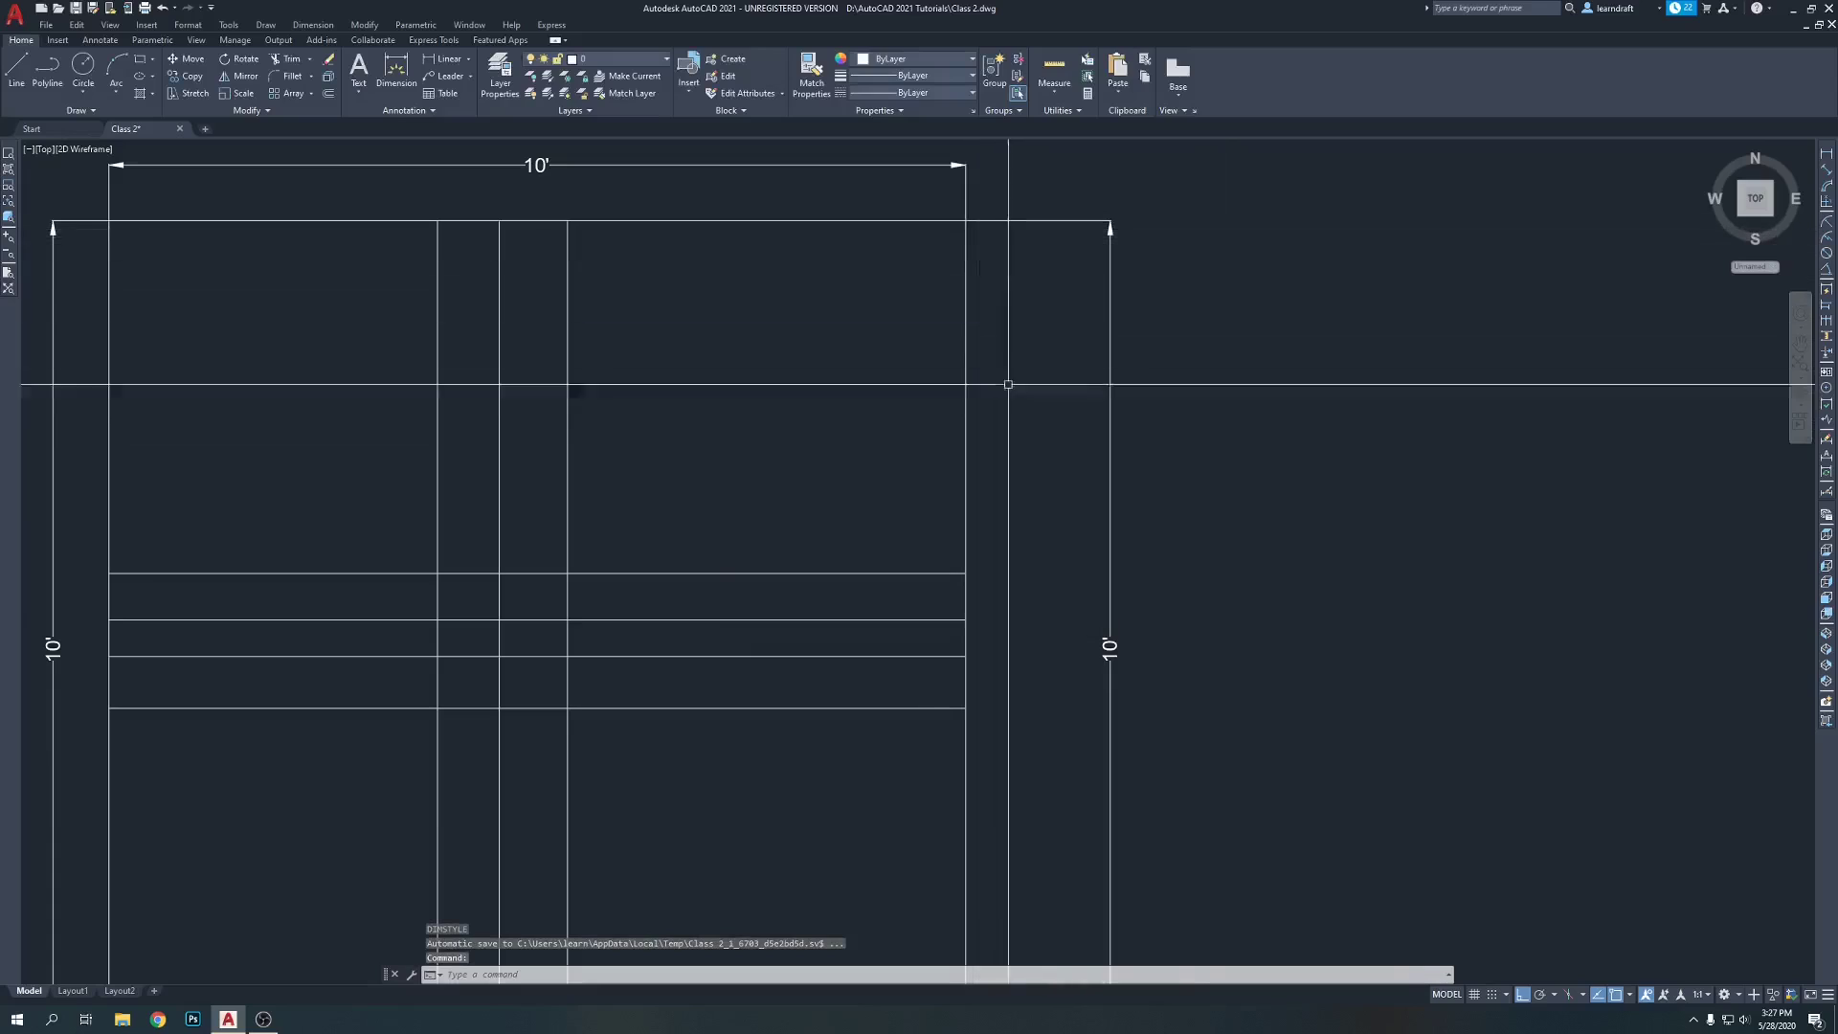
# - Add a vertical linear dimension from the square's upper-right corner to its right edge's midpoint, placed between that edge and the 10' dimension
pyautogui.moveTo(1028, 517); pyautogui.dragTo(1009, 474, button='middle')
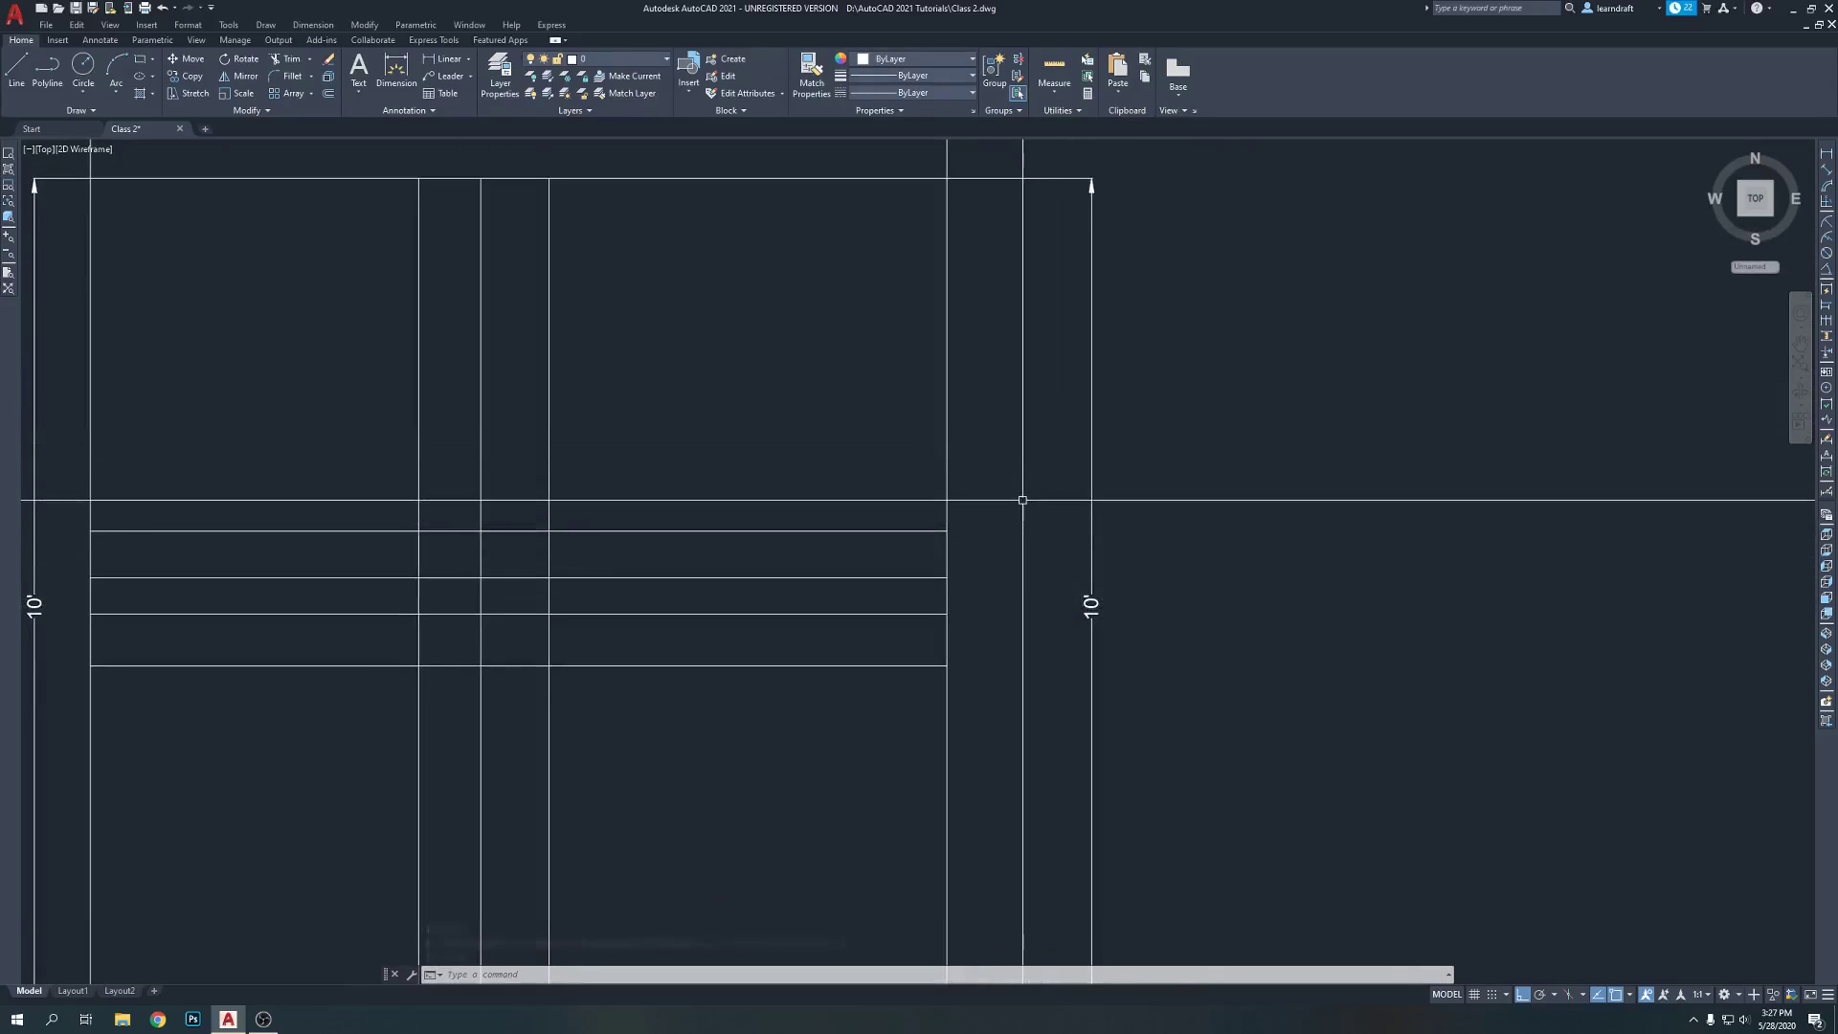
pyautogui.write('DLI')
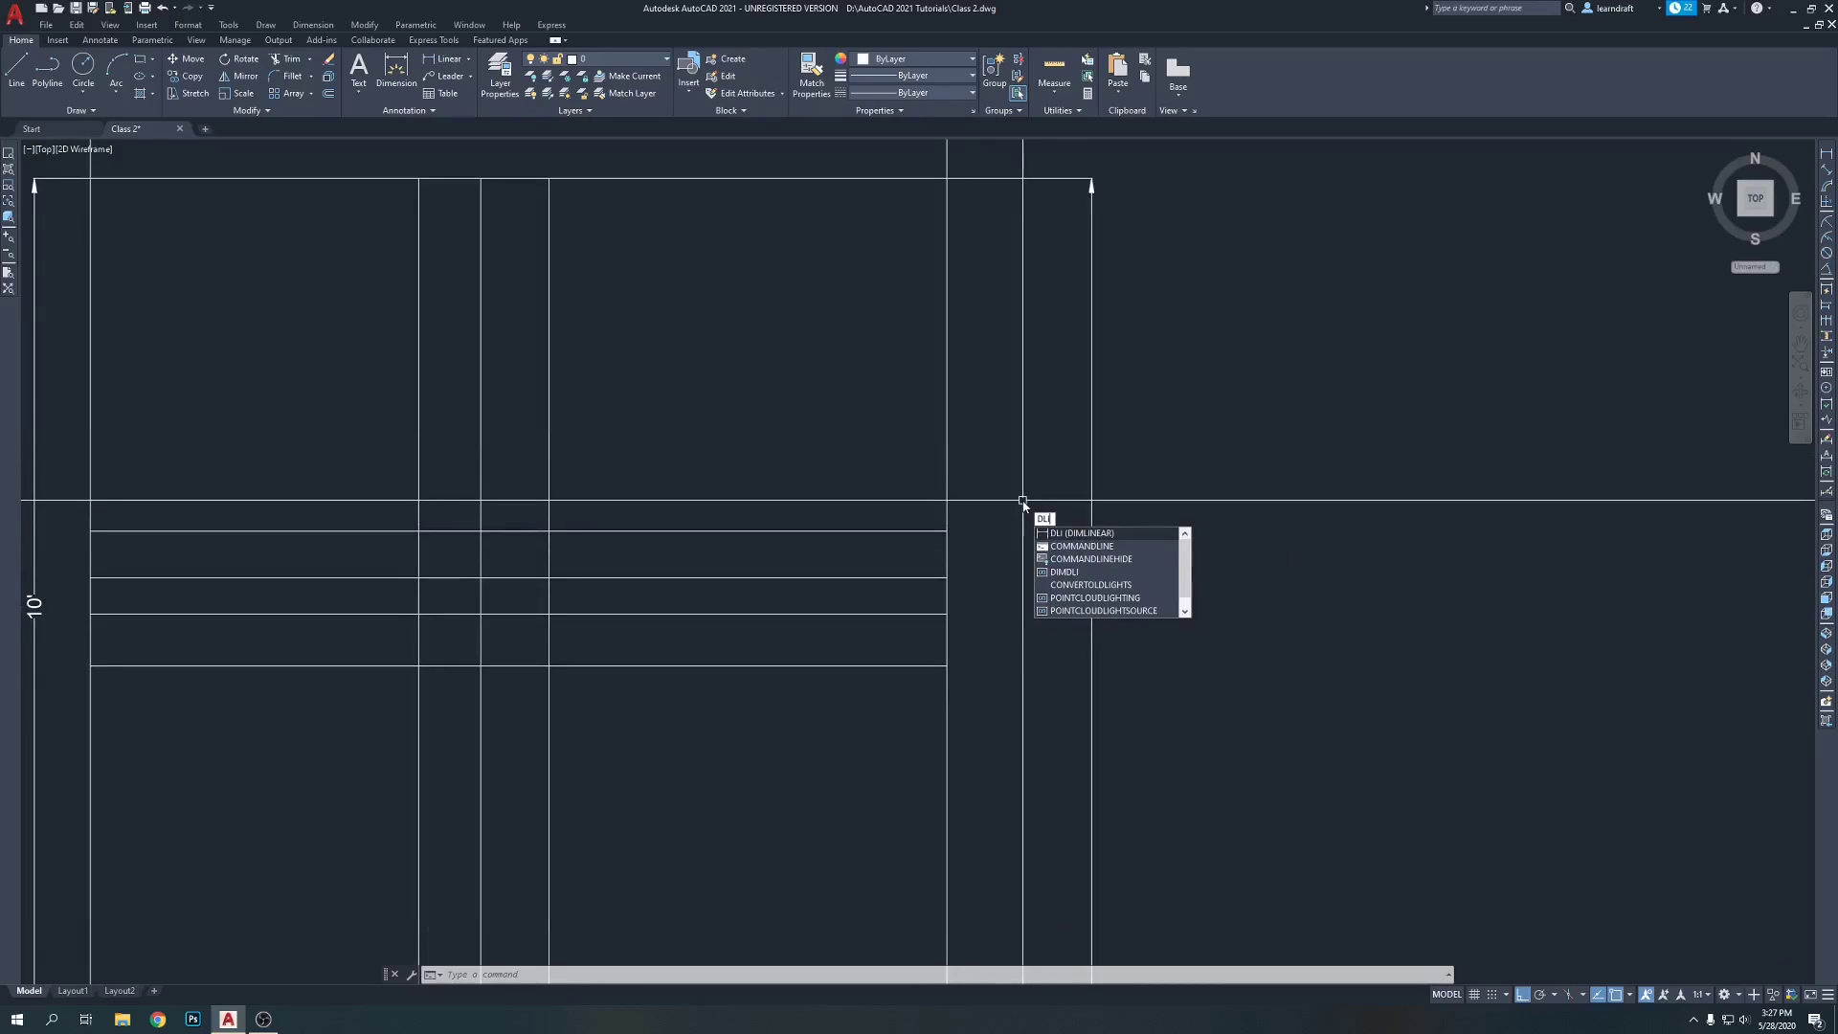
pyautogui.press('Return')
pyautogui.click(947, 179)
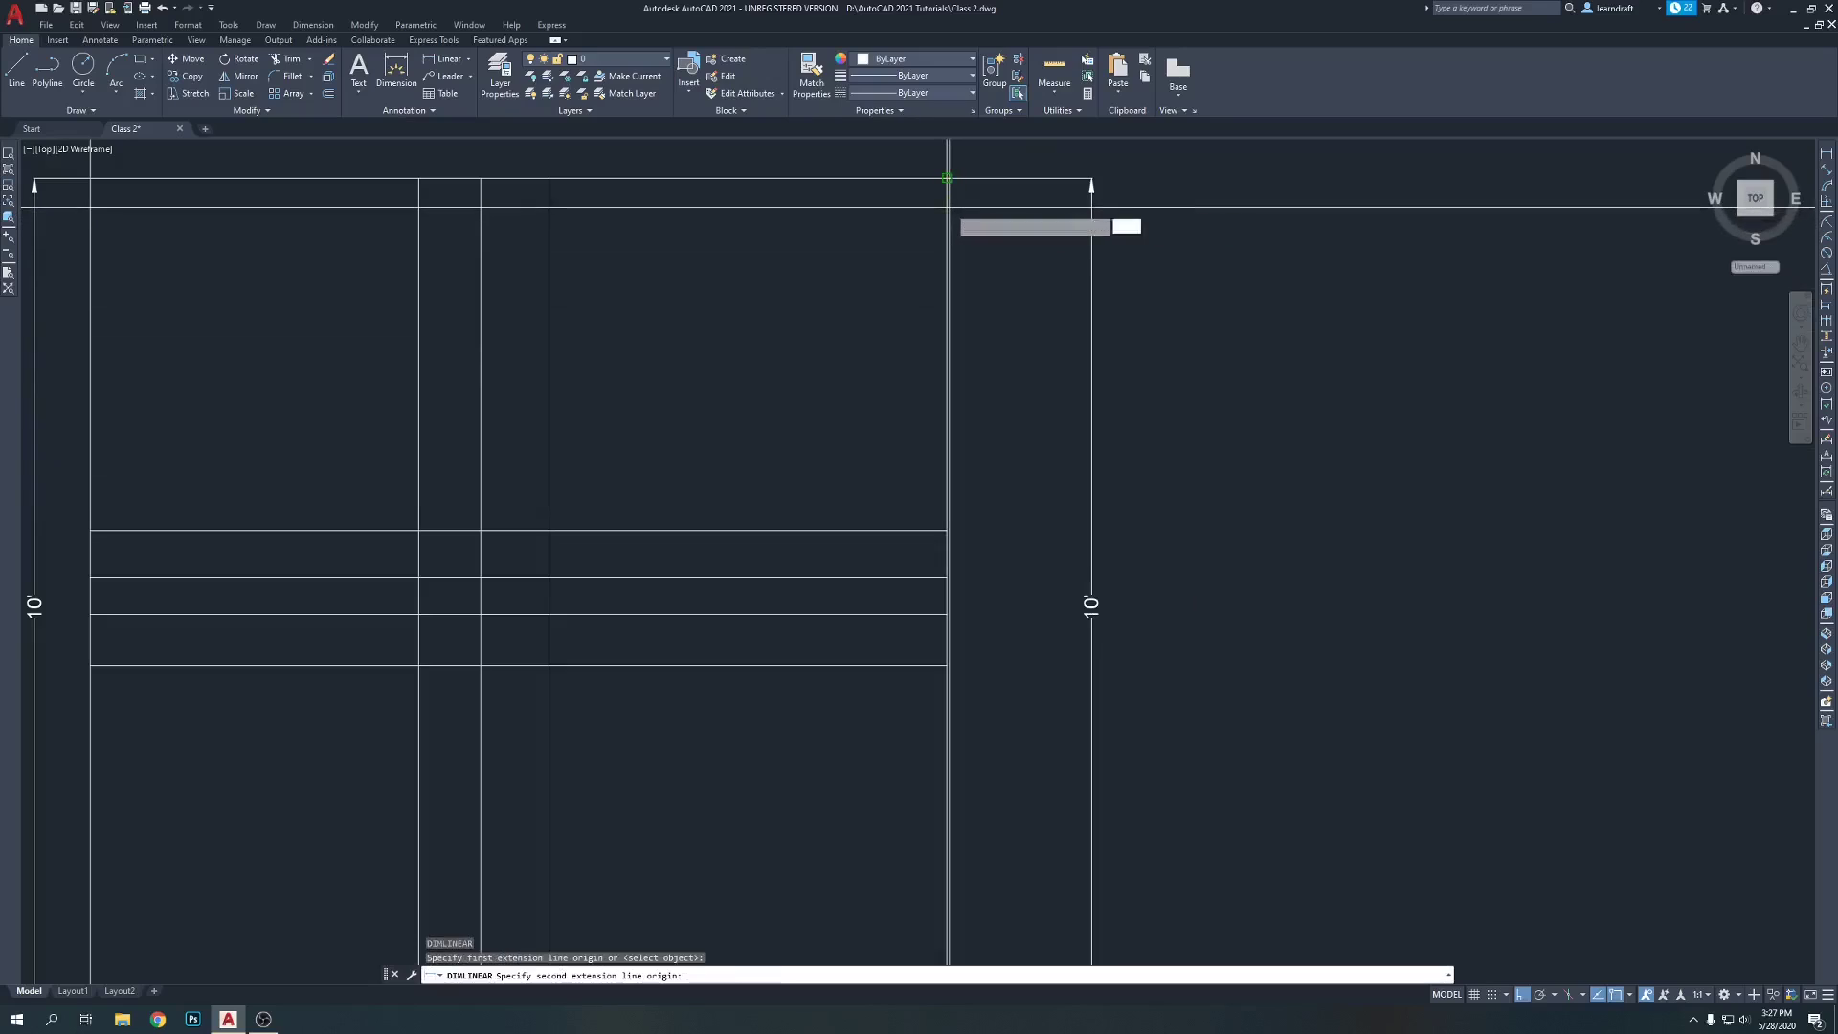
pyautogui.moveTo(1006, 607); pyautogui.dragTo(996, 558, button='middle')
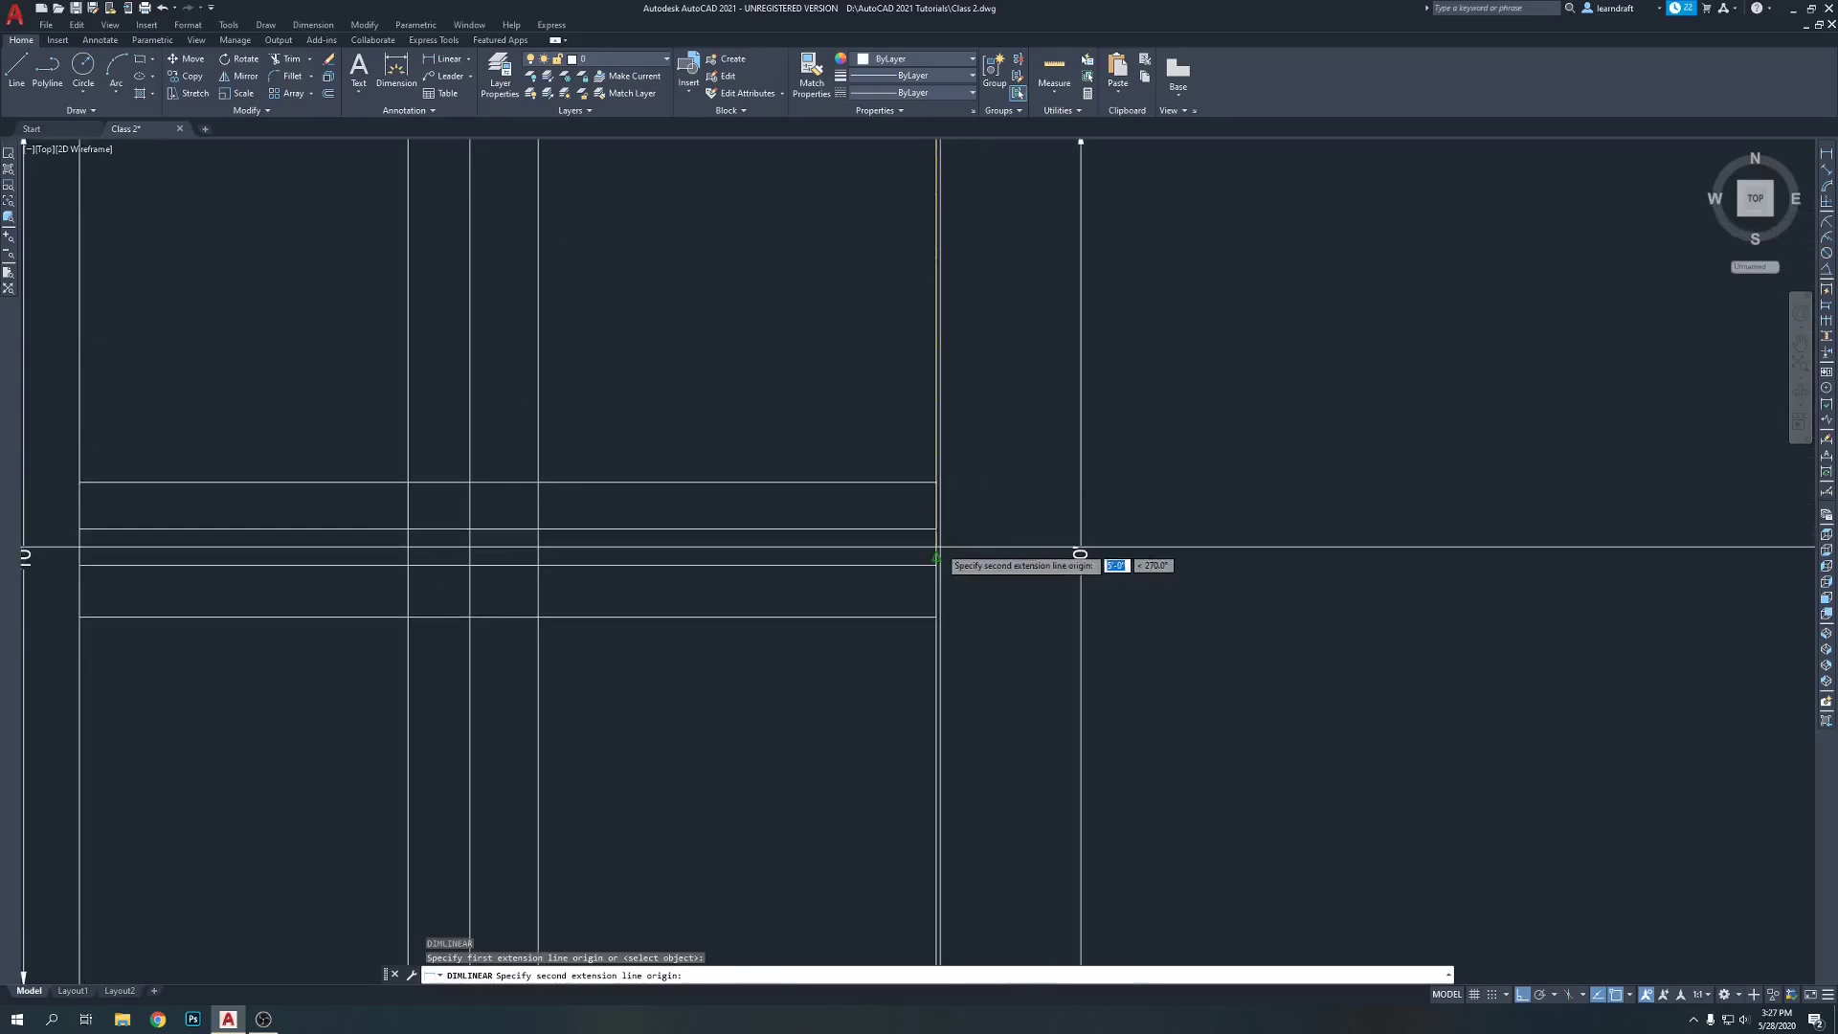
pyautogui.click(936, 558)
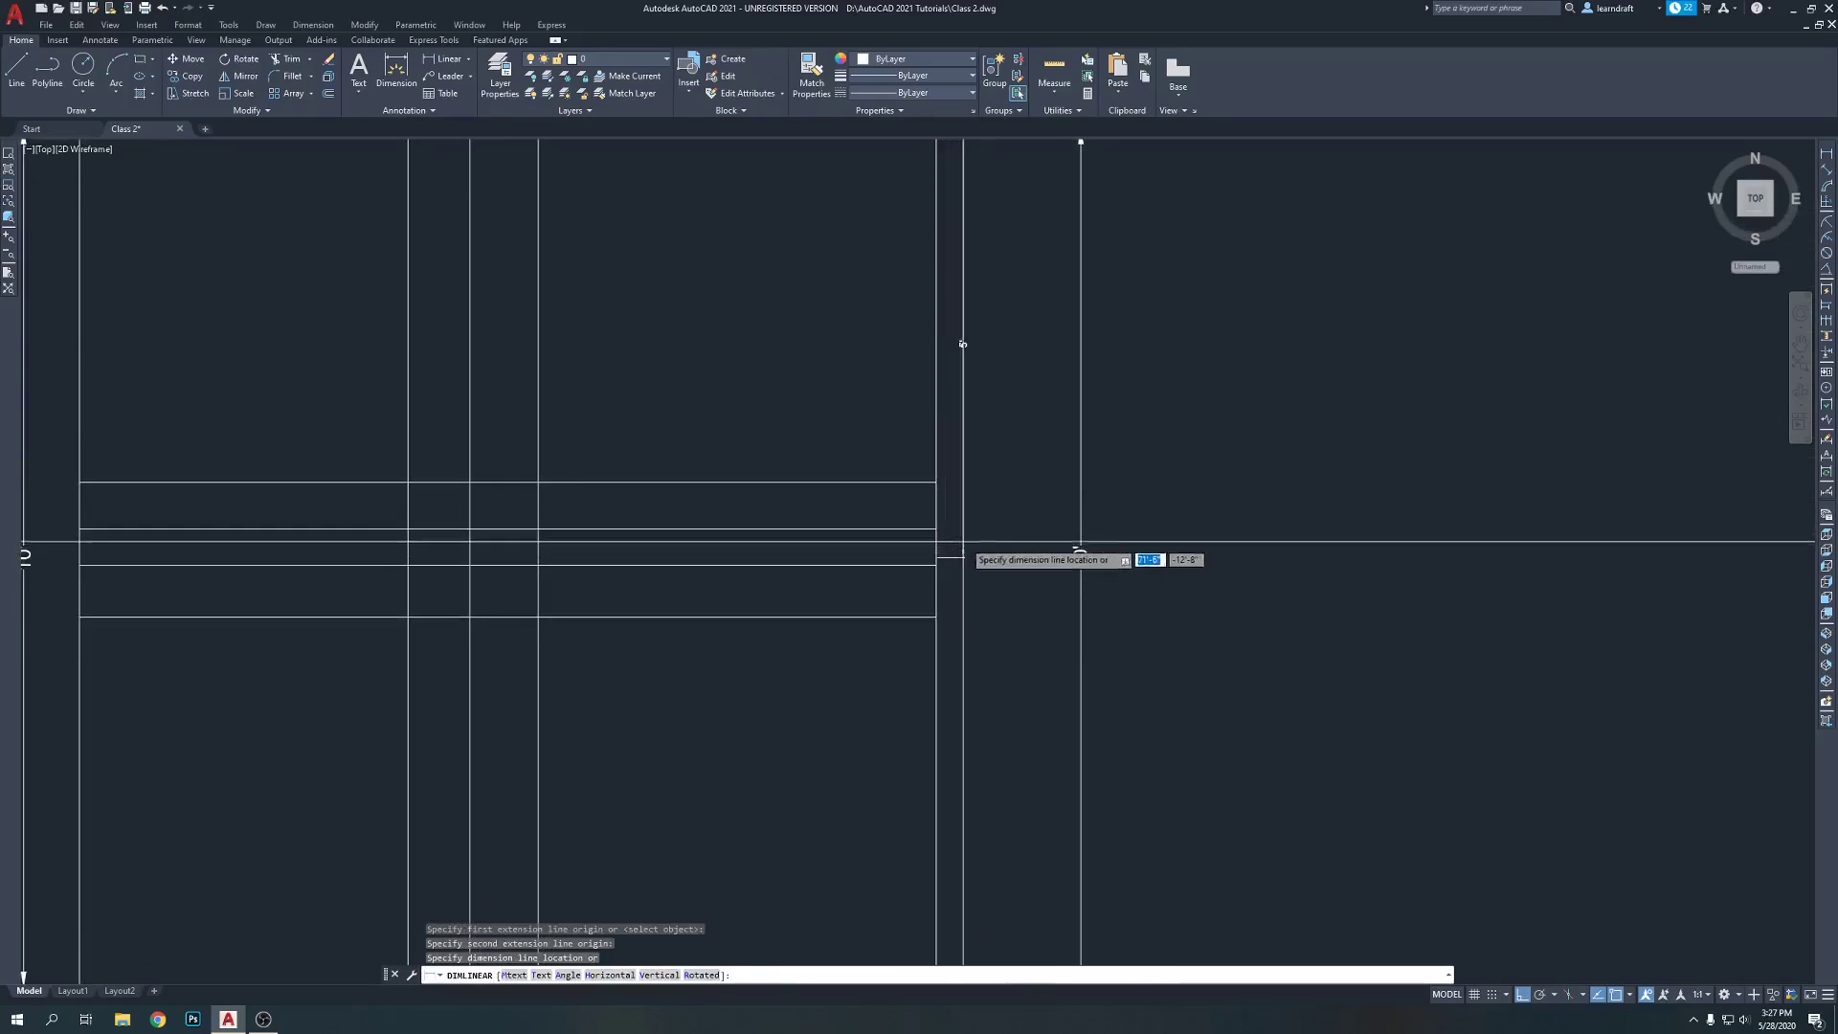
pyautogui.click(1031, 507)
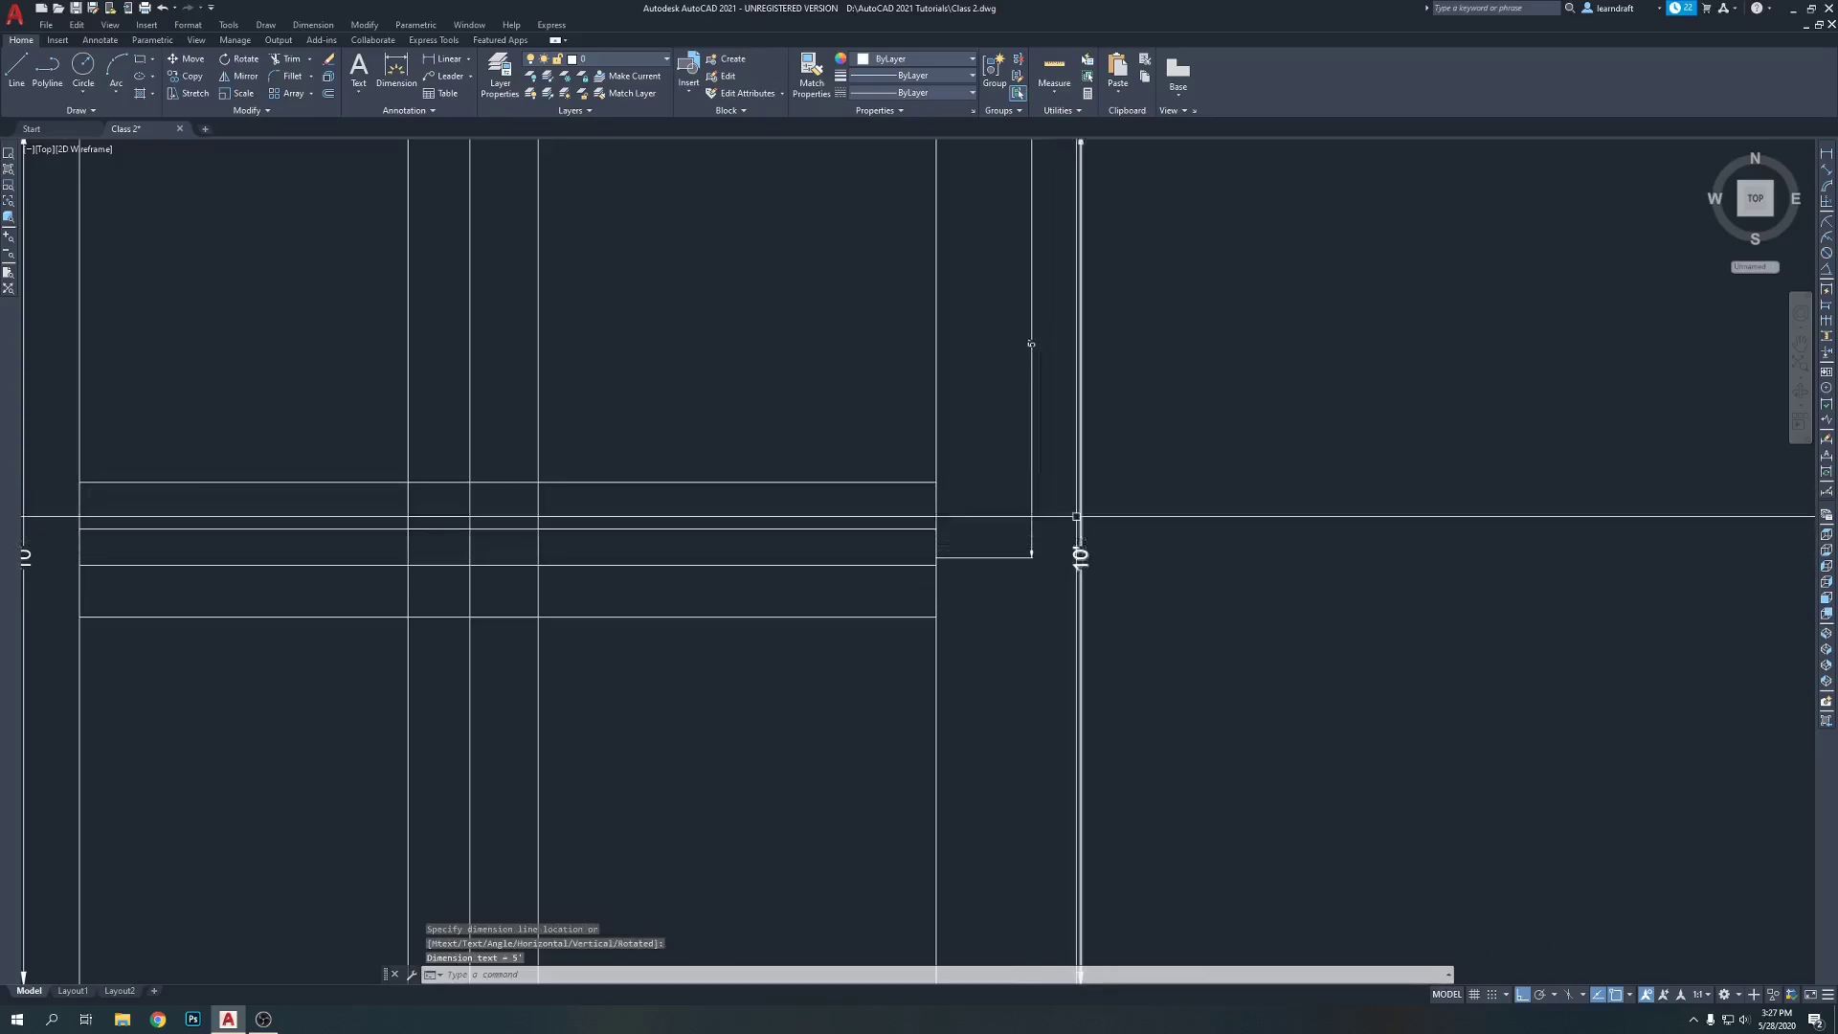
# - Compare the text and arrowhead sizes of the new half-side dimension with those of the neighbouring 10' dimension
pyautogui.scroll(2, 1070, 568)
pyautogui.scroll(2, 1070, 567)
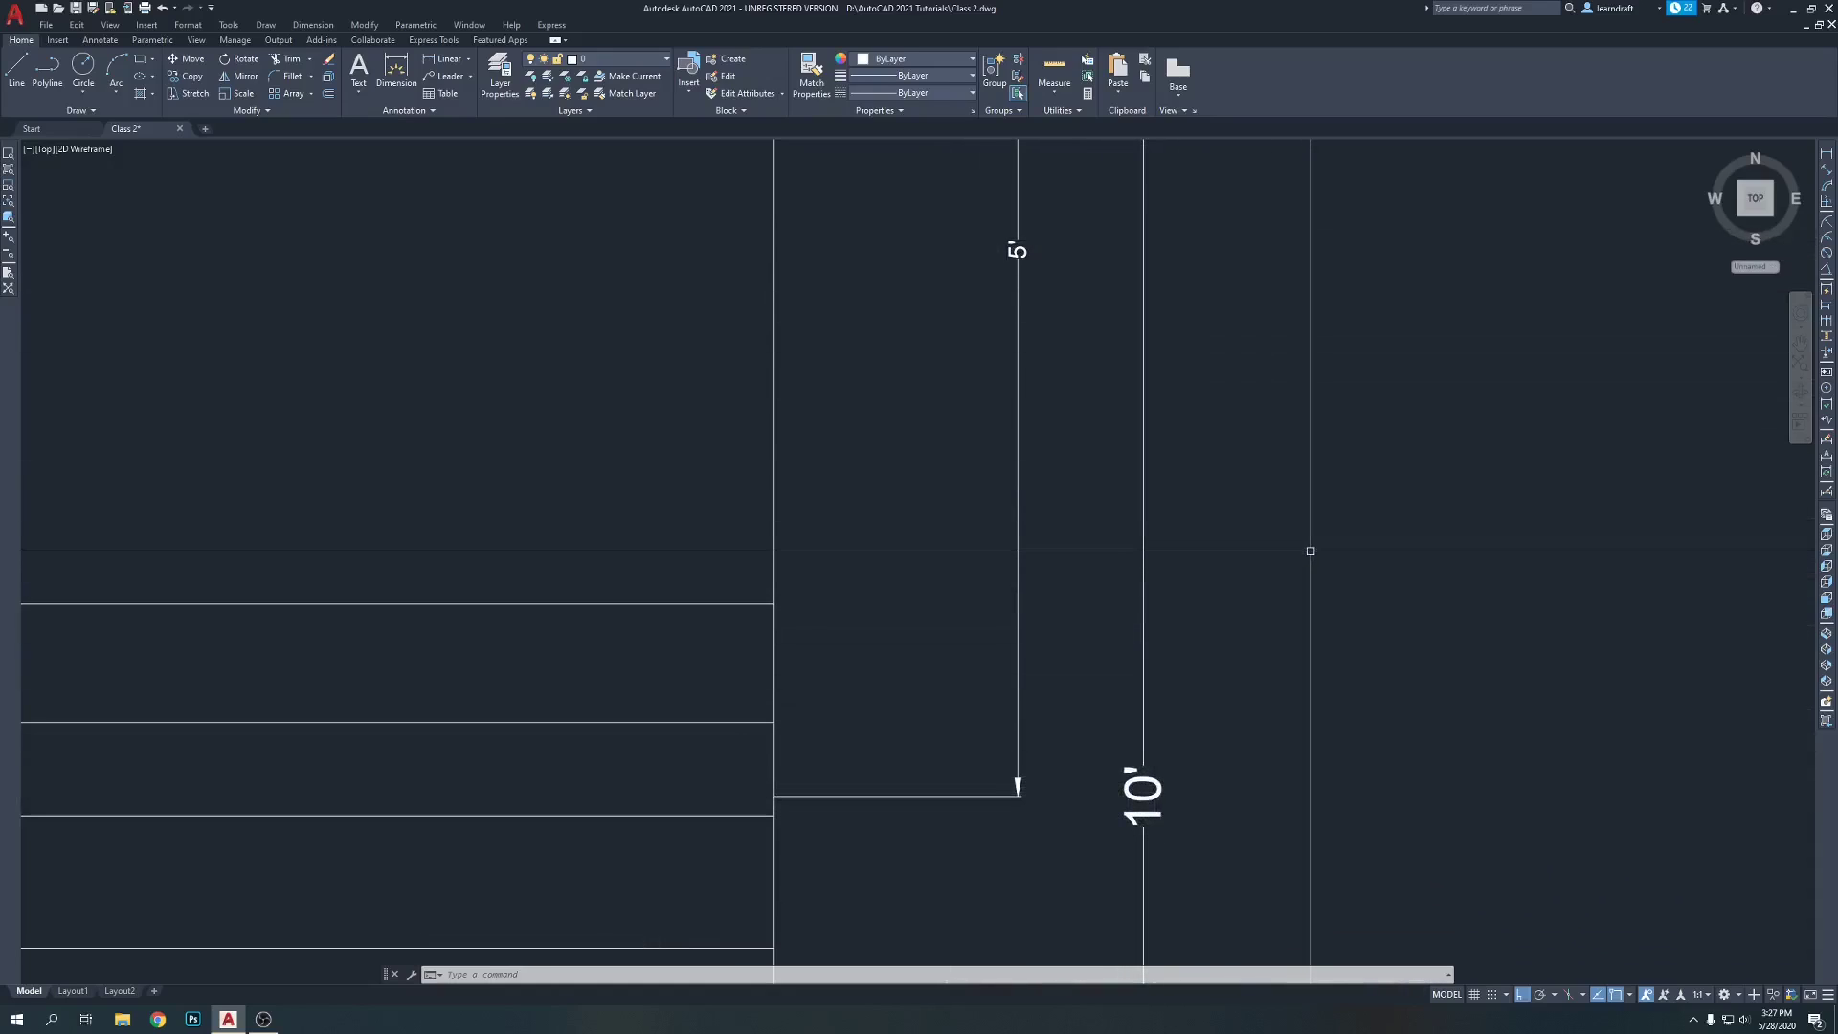
pyautogui.moveTo(1060, 409); pyautogui.dragTo(1064, 430, button='middle')
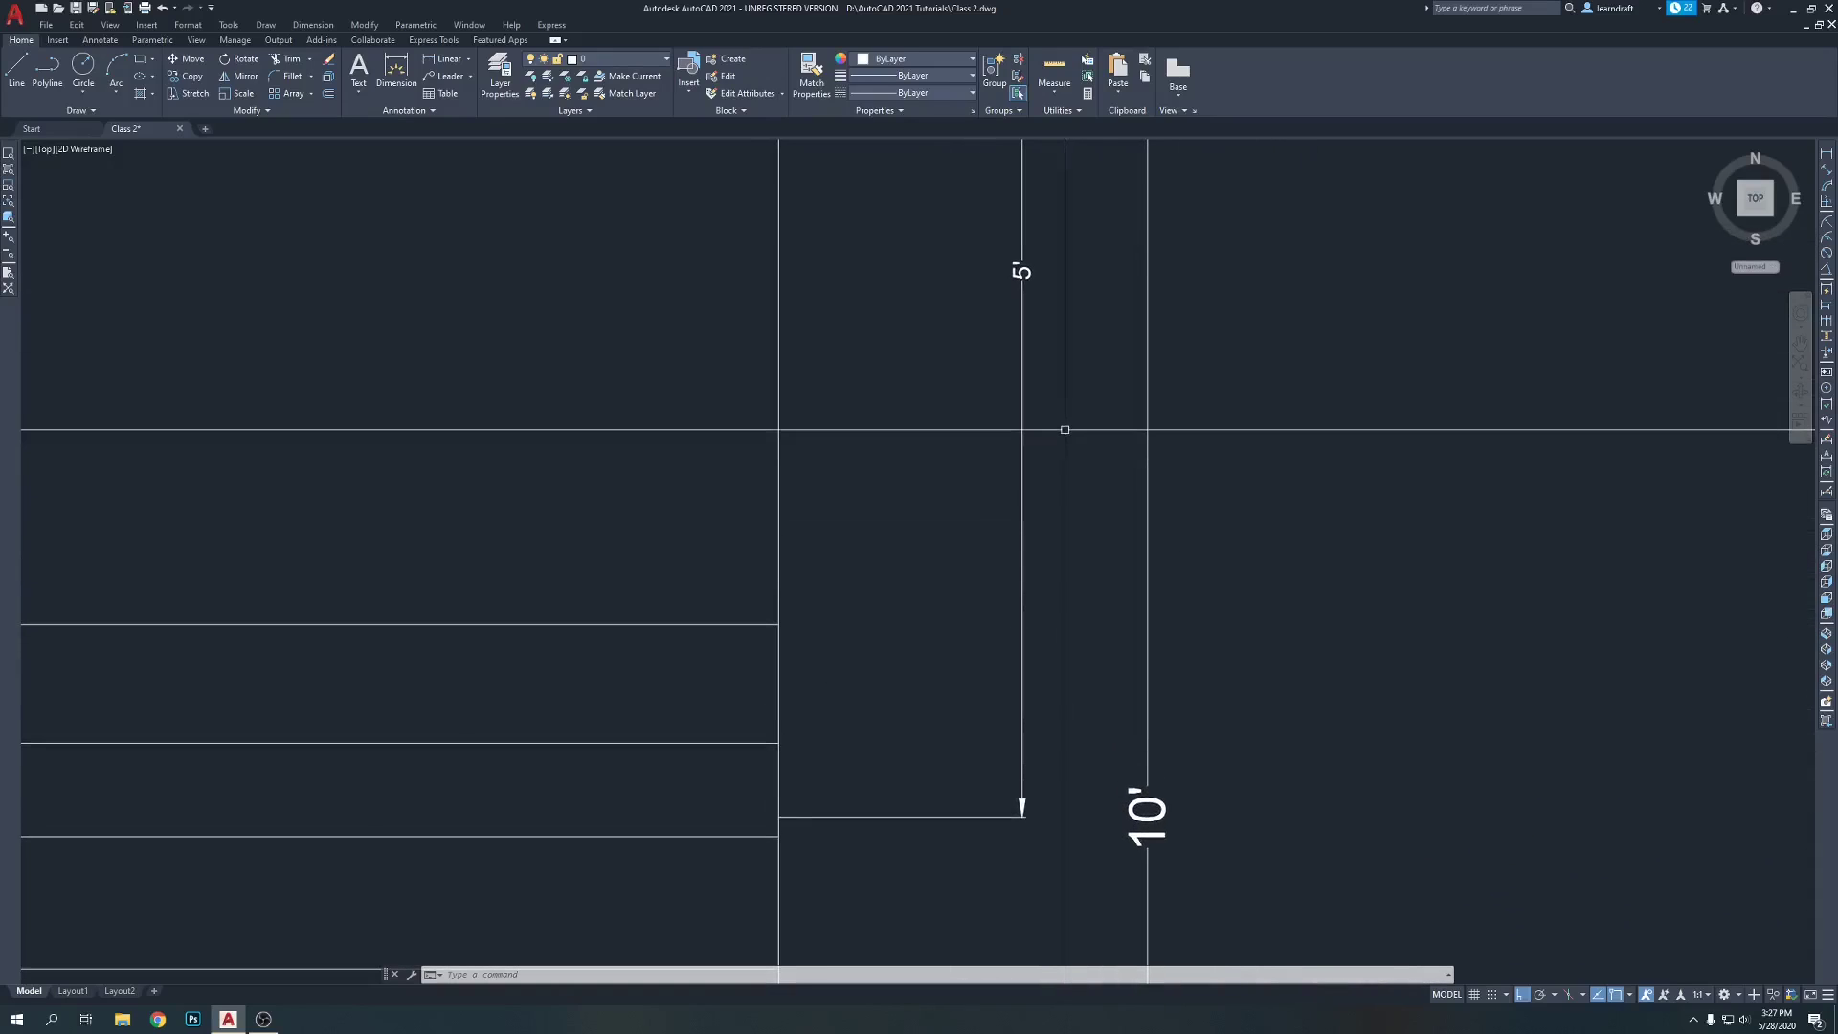
pyautogui.scroll(-2, 1025, 410)
pyautogui.scroll(4, 962, 583)
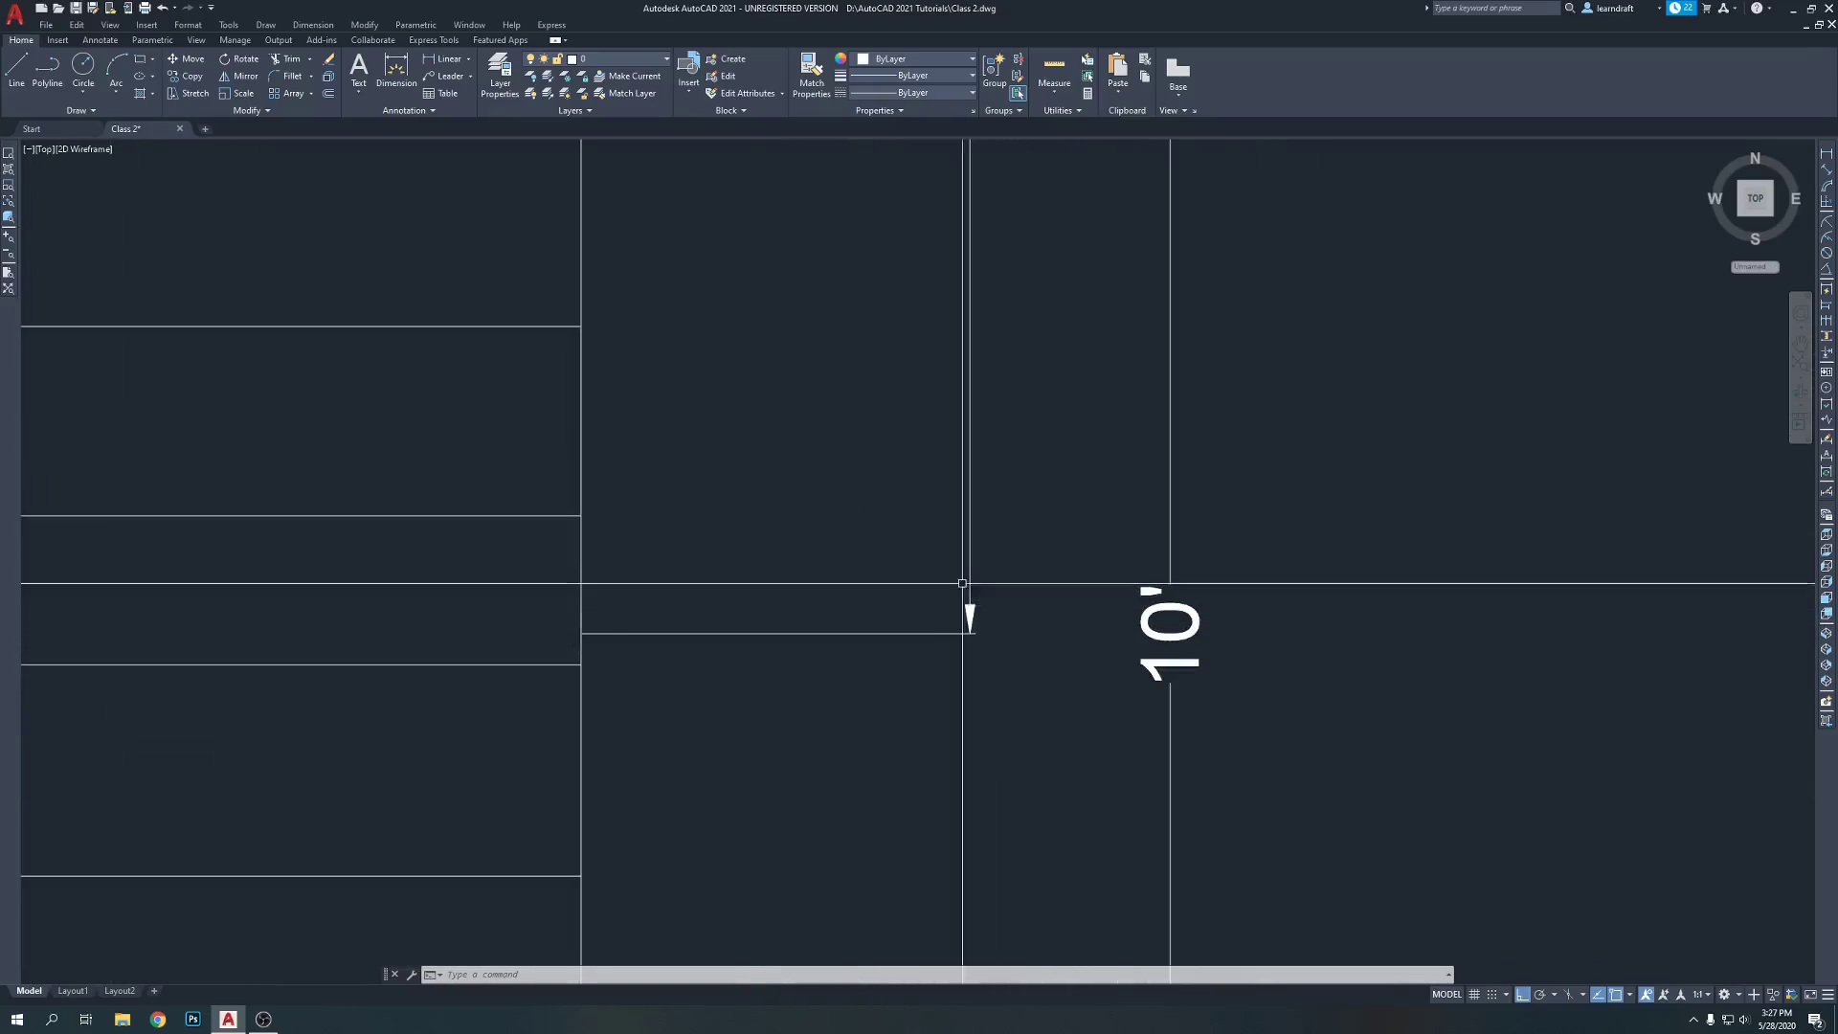
pyautogui.scroll(-3, 962, 583)
pyautogui.scroll(5, 1013, 246)
pyautogui.moveTo(1014, 246); pyautogui.dragTo(966, 299, button='middle')
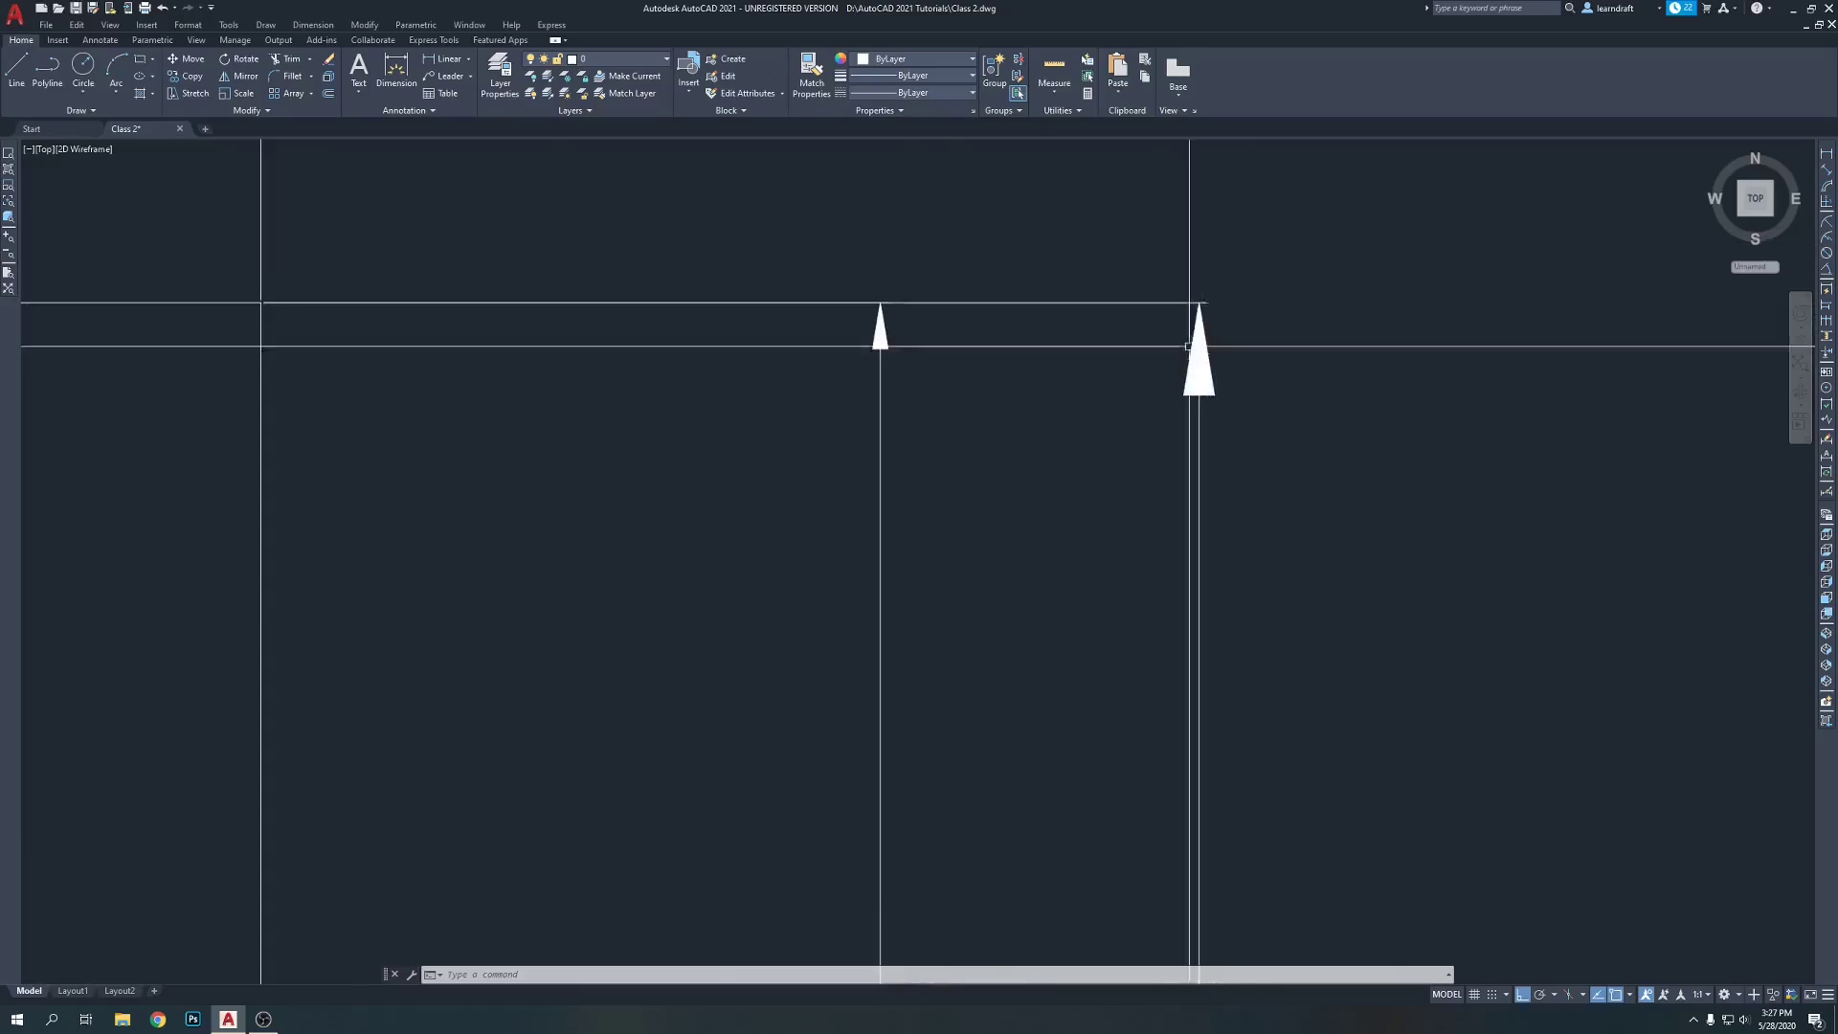
pyautogui.scroll(-3, 1188, 346)
pyautogui.scroll(3, 989, 628)
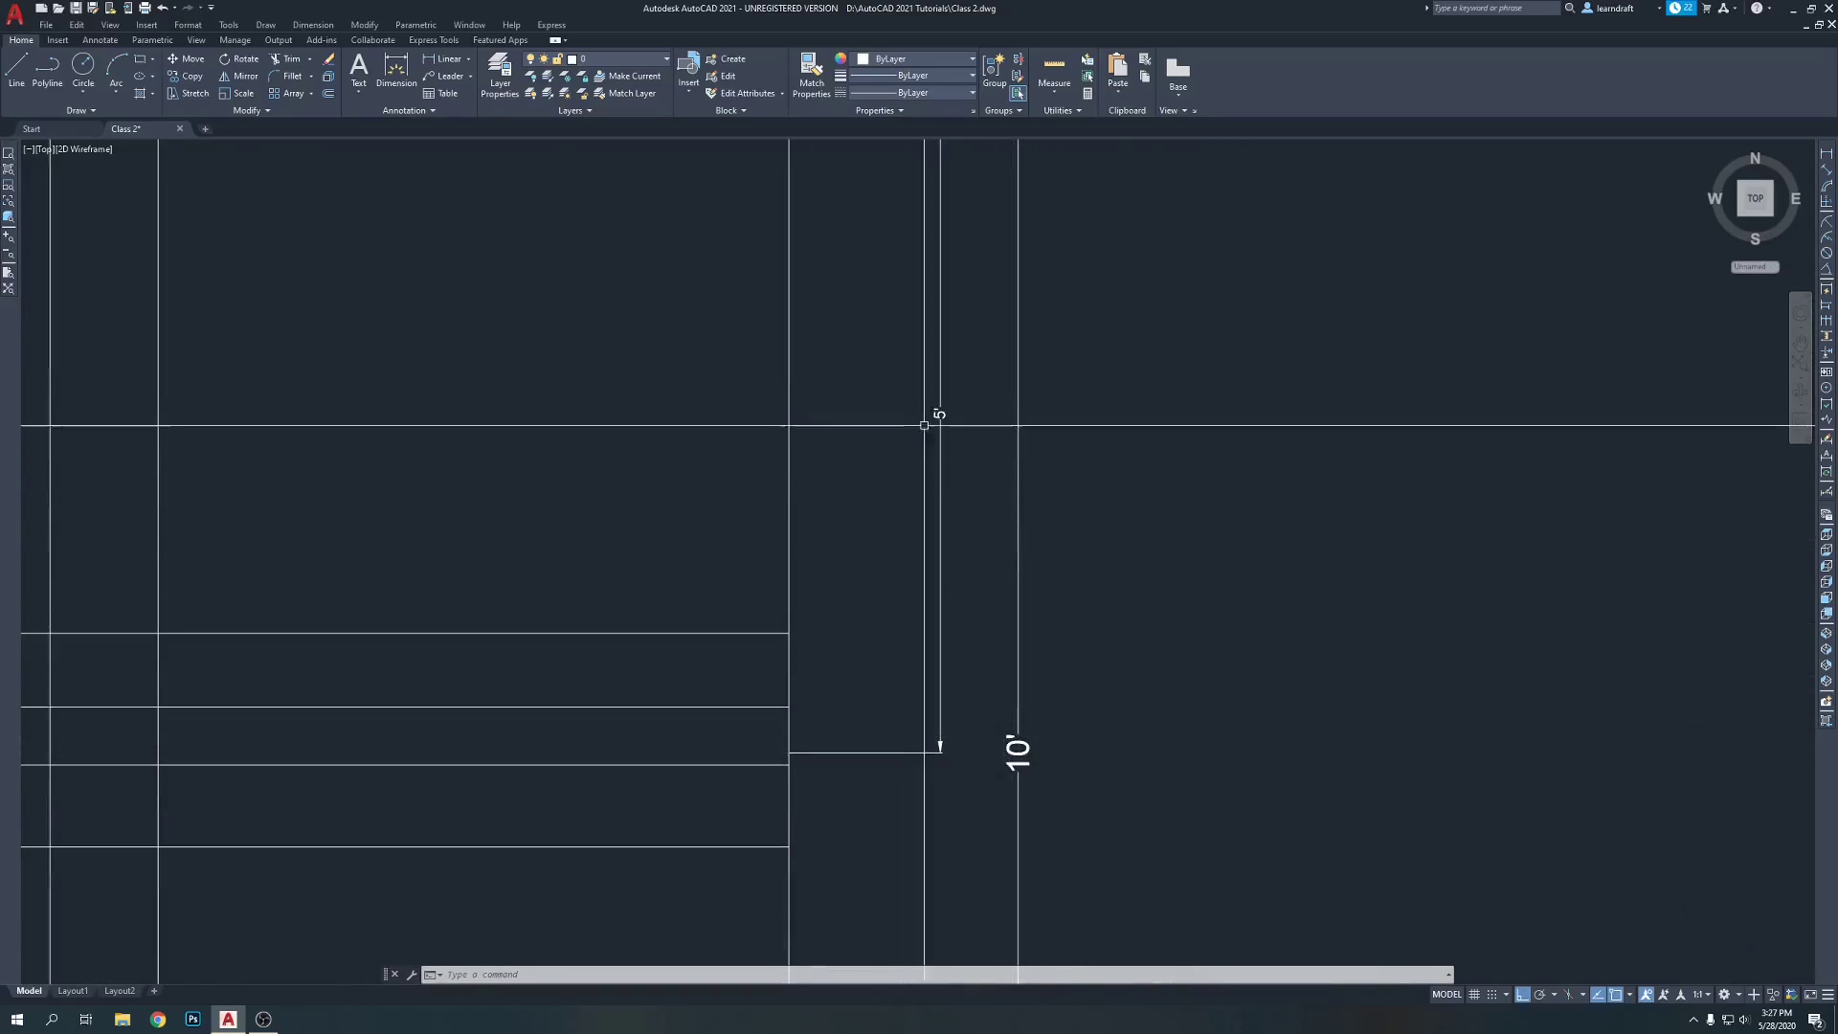
pyautogui.scroll(-2, 936, 412)
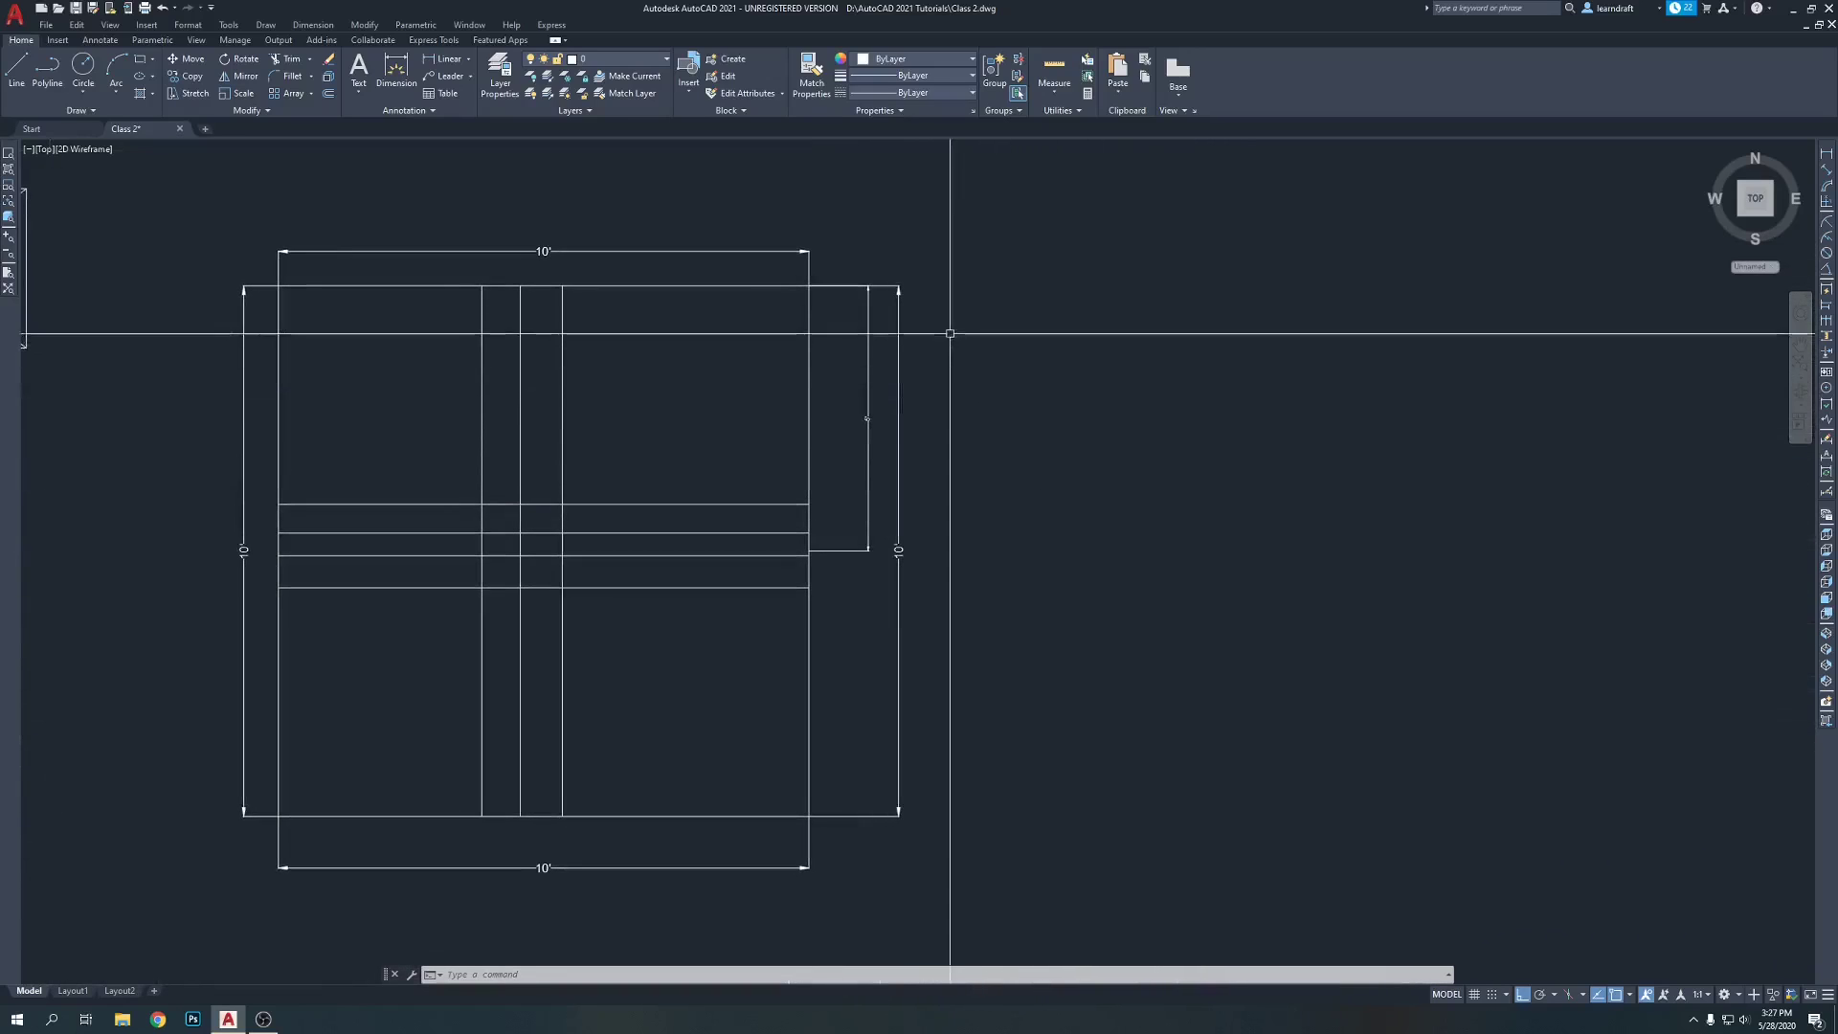
# - Save the drawing under its existing file name, Class 2.dwg
pyautogui.moveTo(949, 333); pyautogui.dragTo(1012, 299, button='middle')
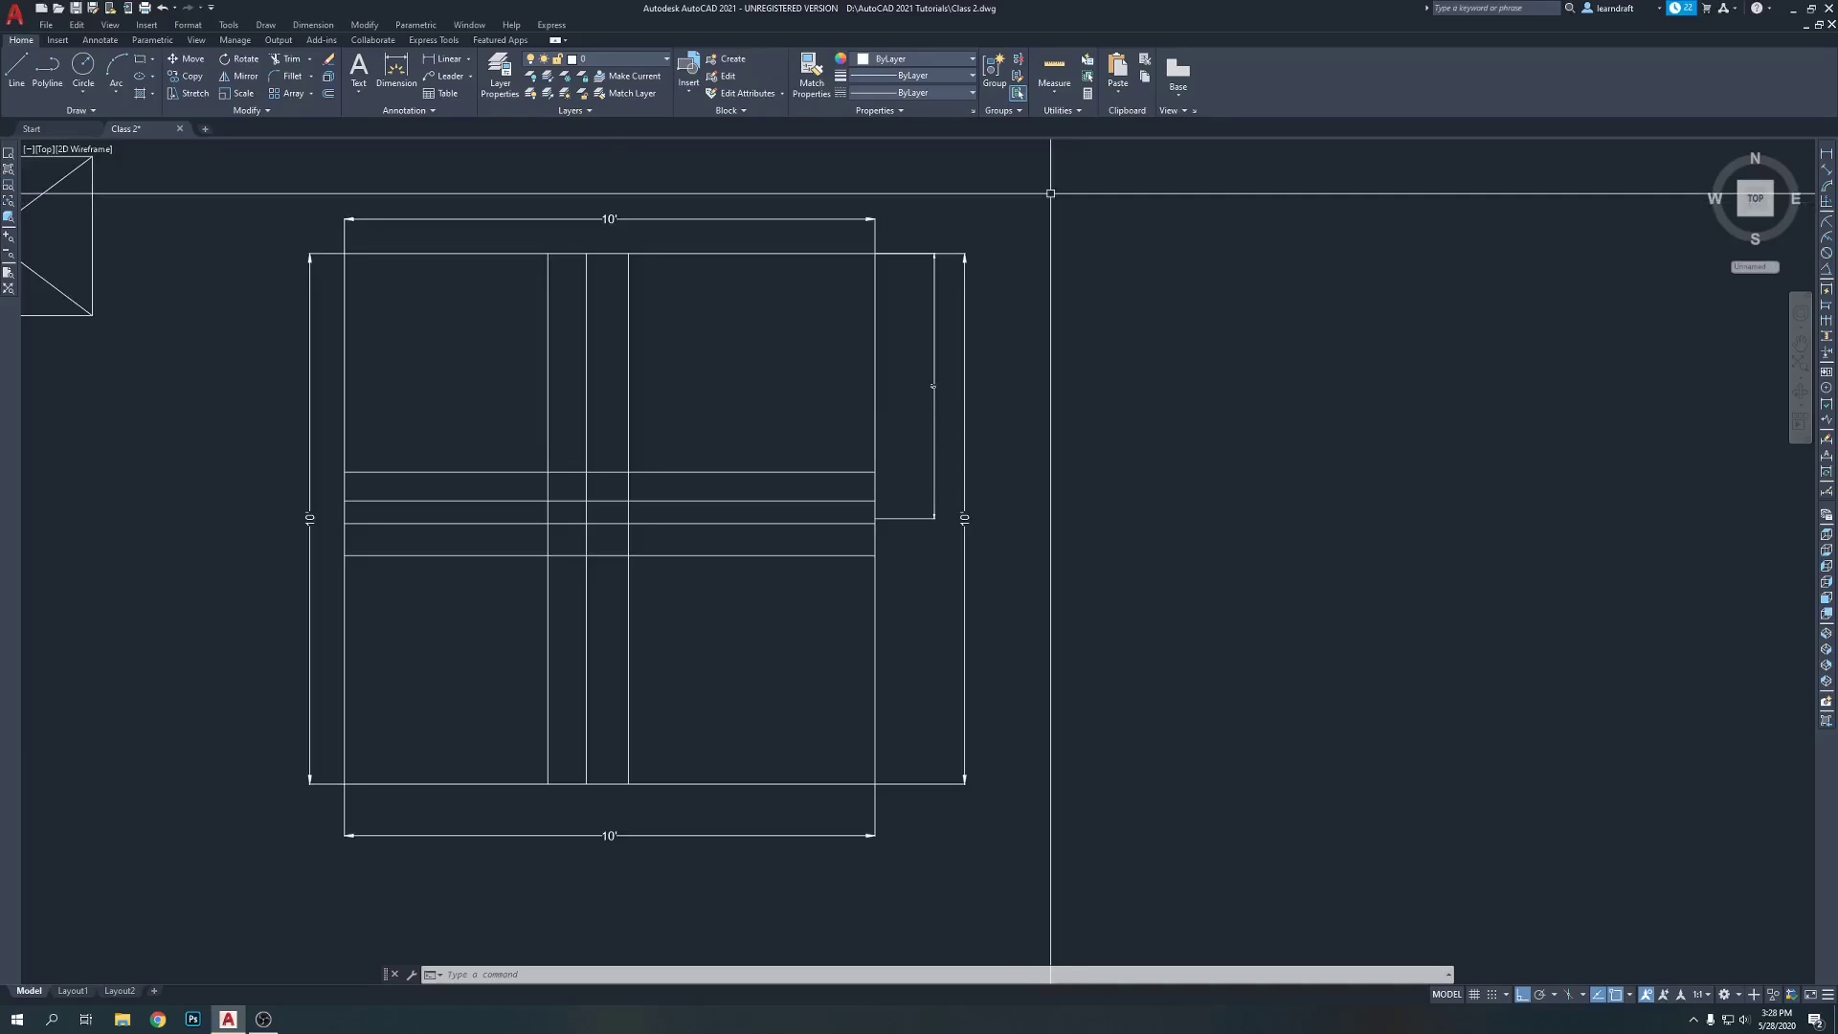
pyautogui.moveTo(1018, 221); pyautogui.dragTo(1095, 231, button='middle')
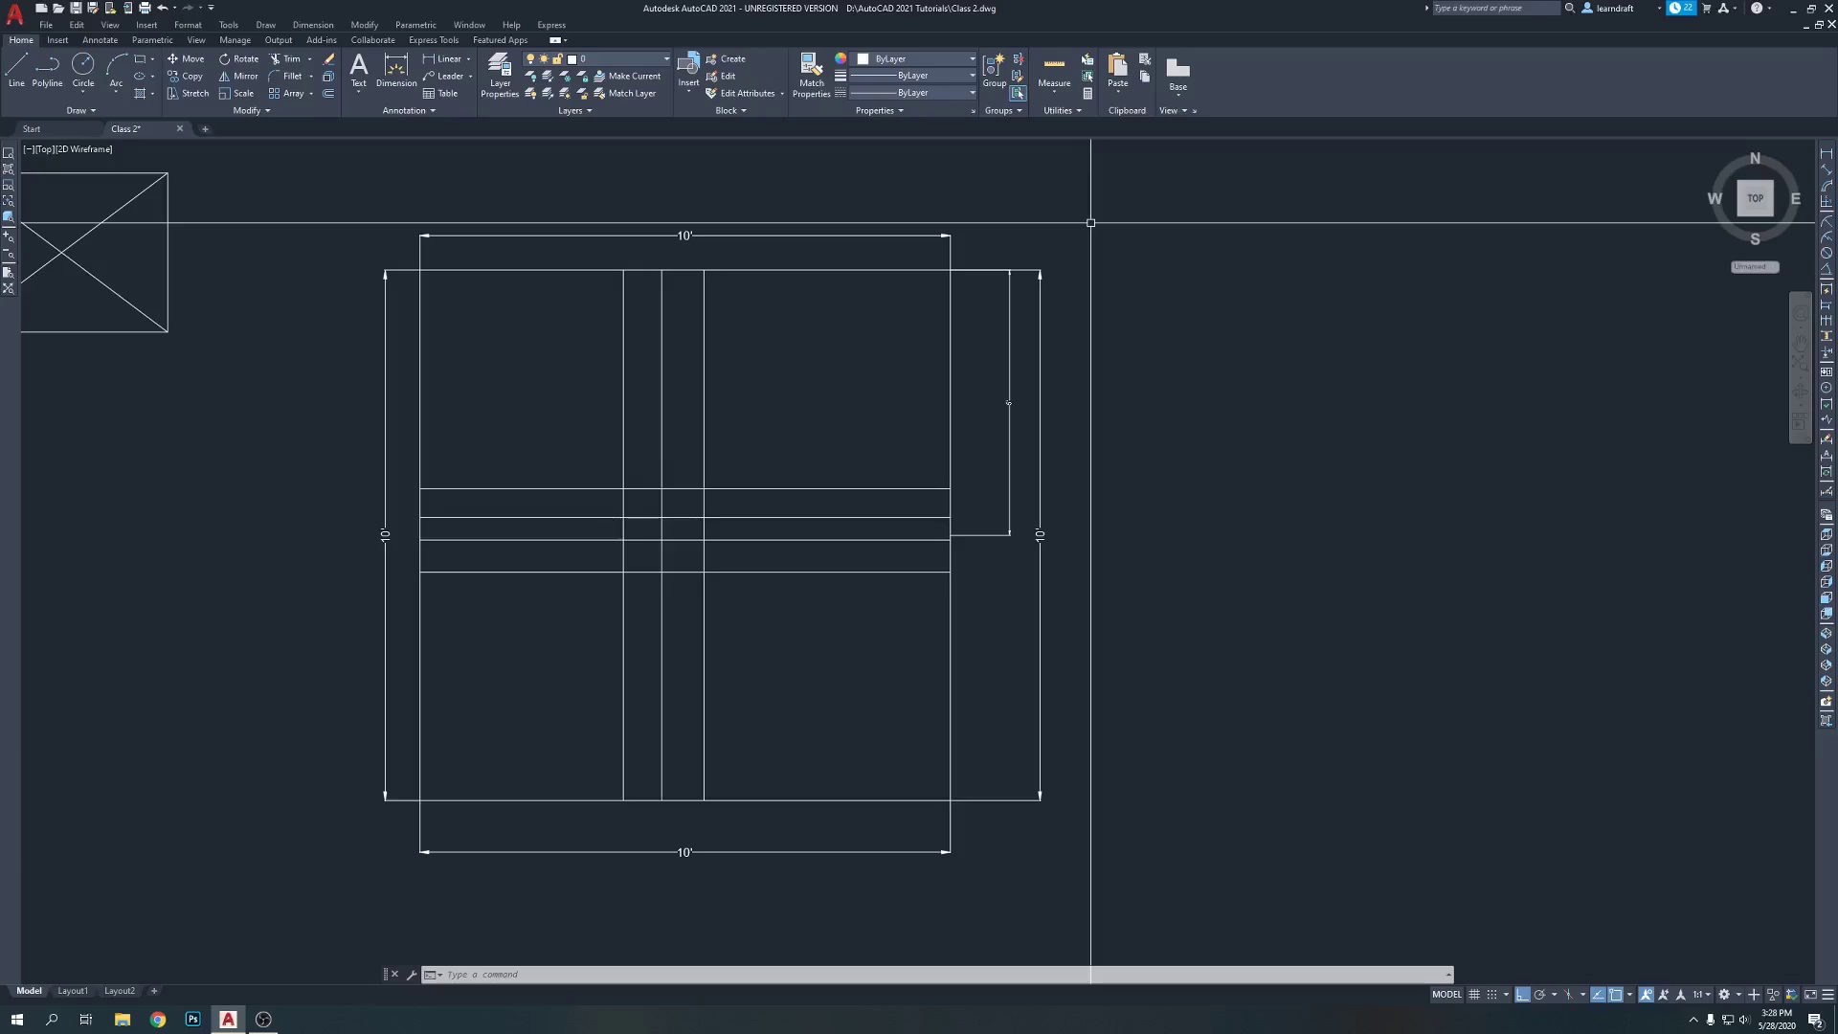
pyautogui.moveTo(1090, 222); pyautogui.dragTo(1146, 259, button='middle')
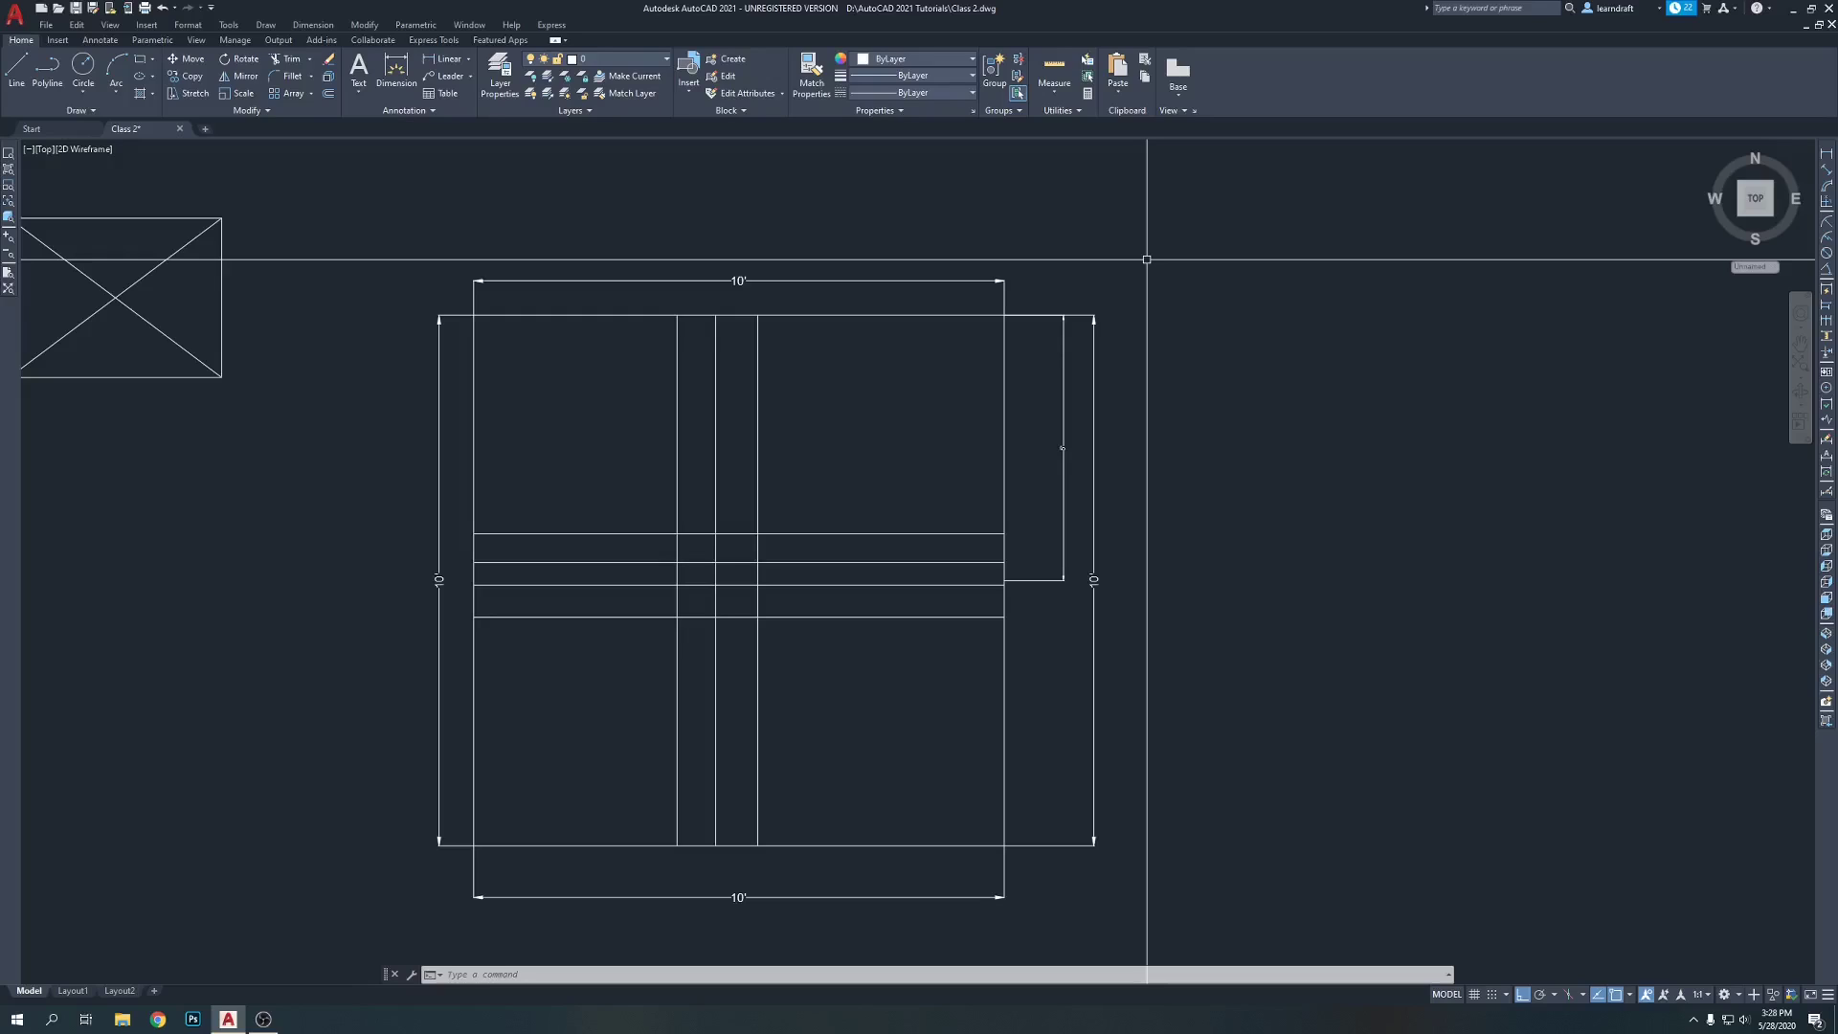
pyautogui.moveTo(611, 181)
pyautogui.mouseDown(button='middle')
pyautogui.moveTo(705, 192)
pyautogui.moveTo(759, 169)
pyautogui.mouseUp(button='middle')
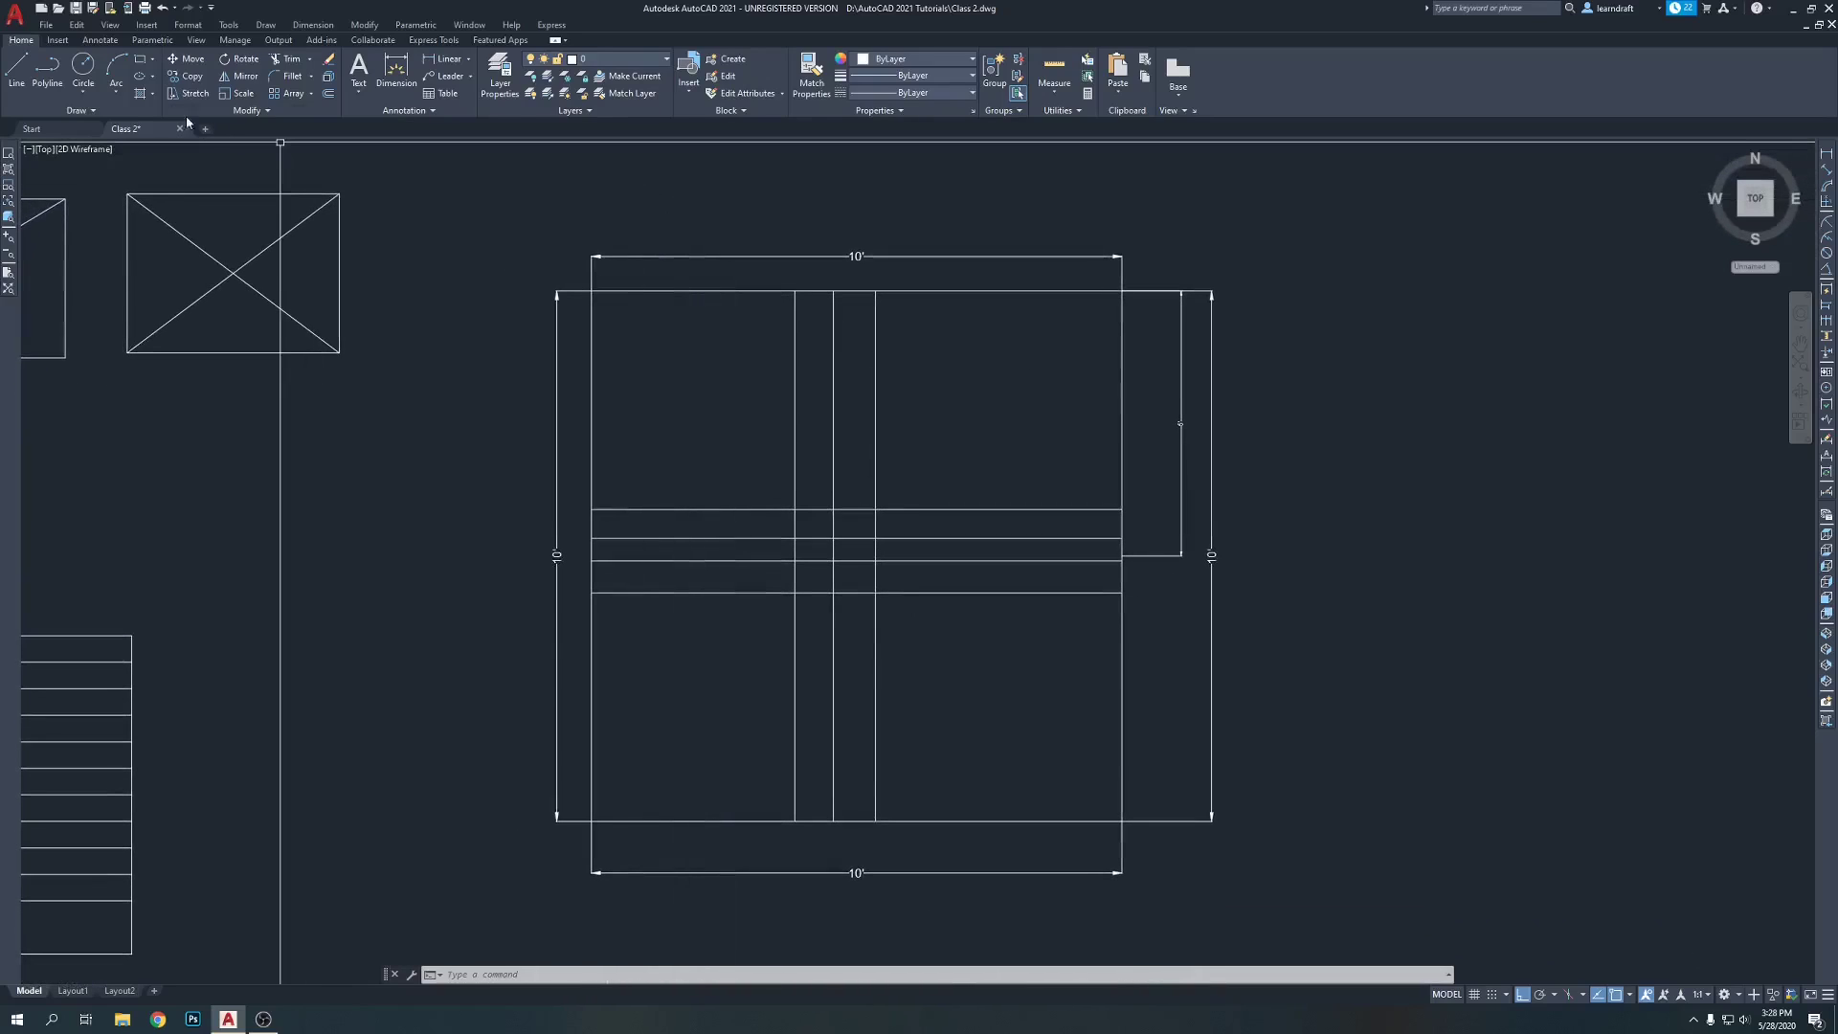
pyautogui.click(76, 13)
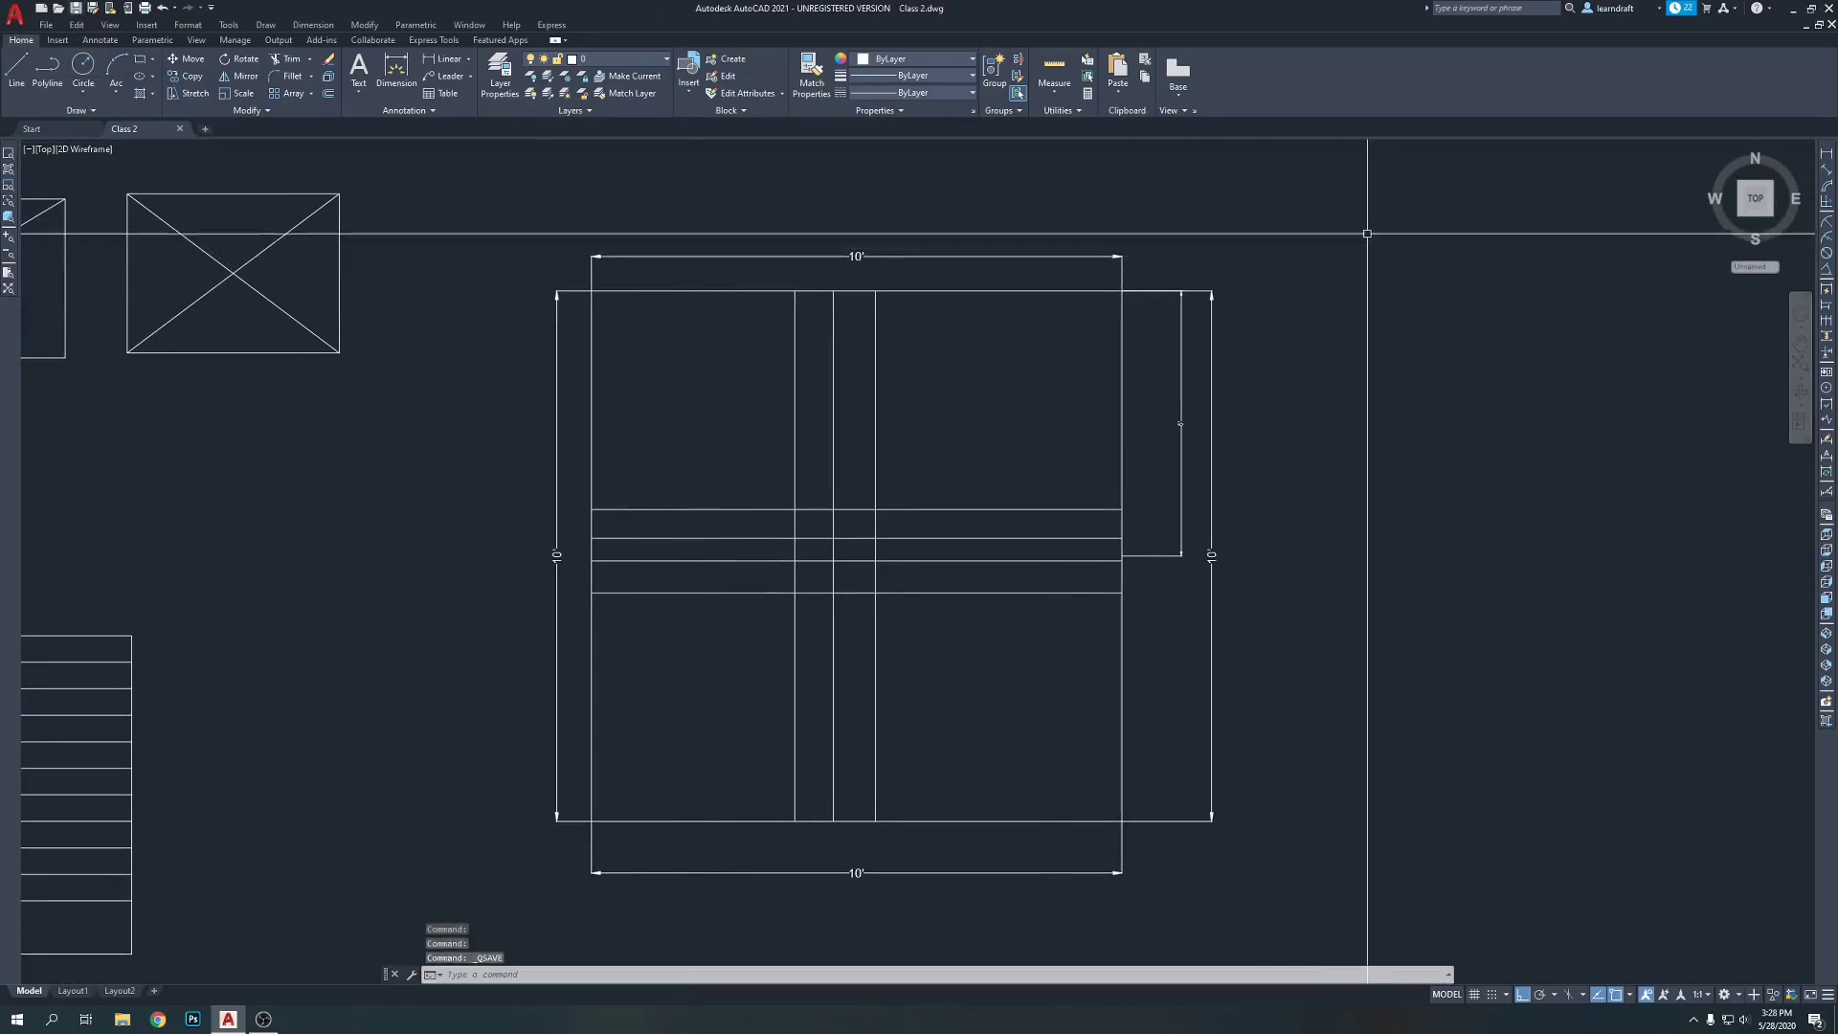